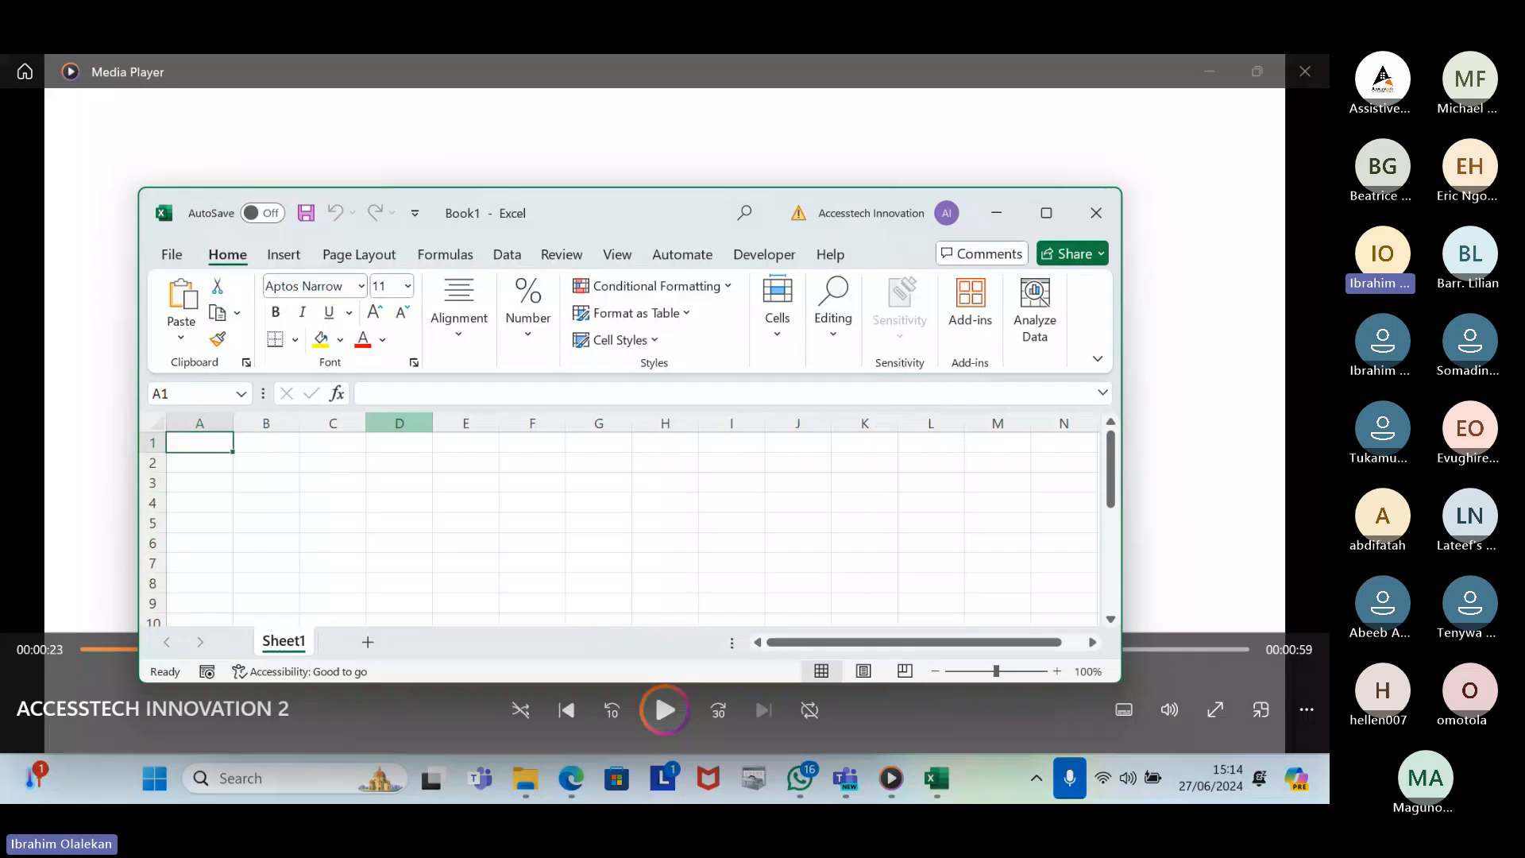
# Enter the letter a in cell A1 and the letter s in cell A2
pyautogui.write('a')
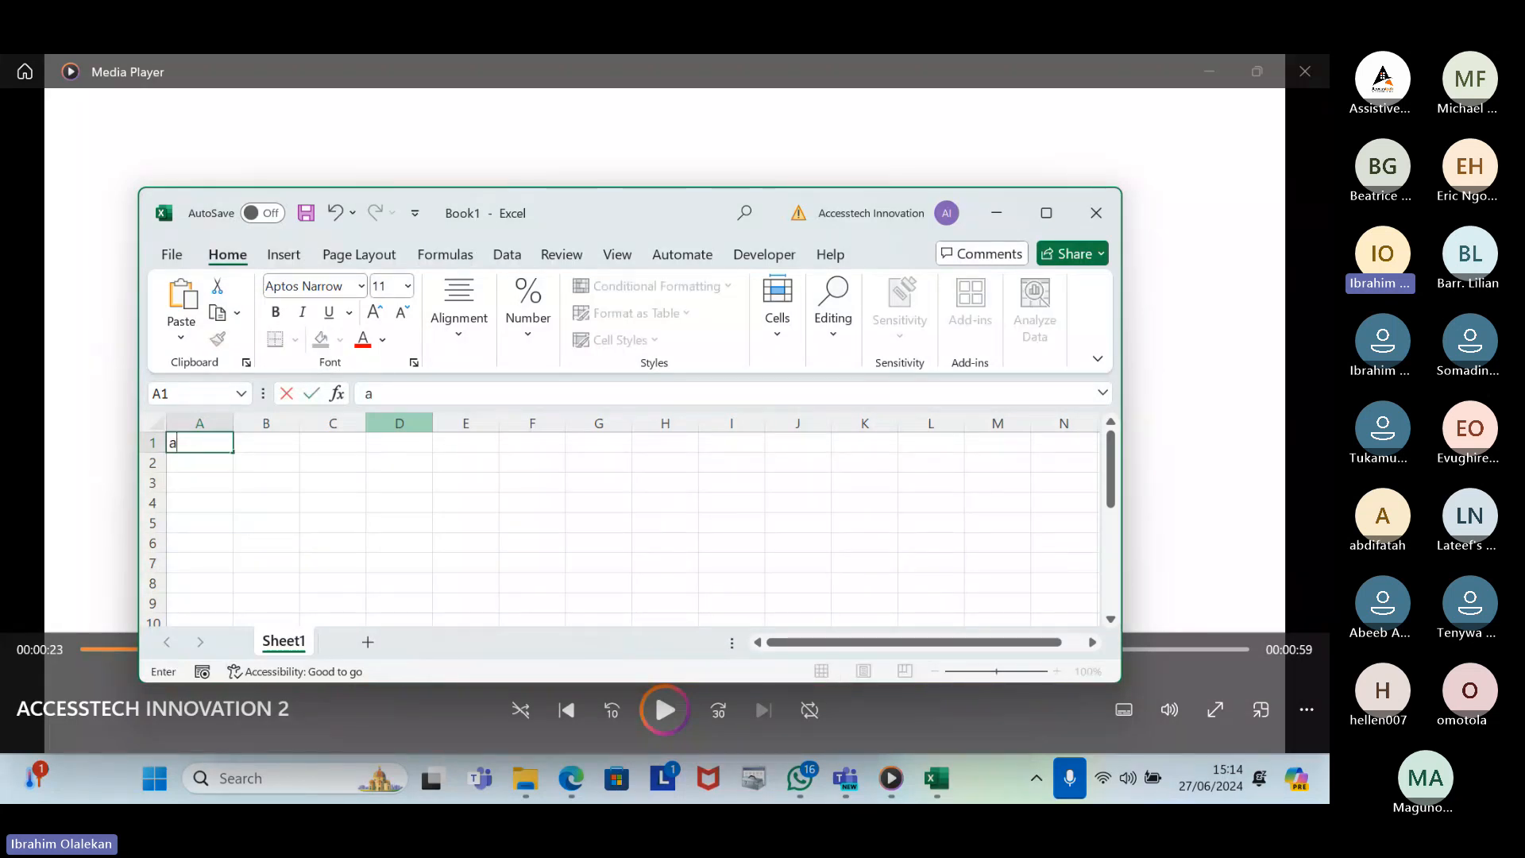
pyautogui.press('Return')
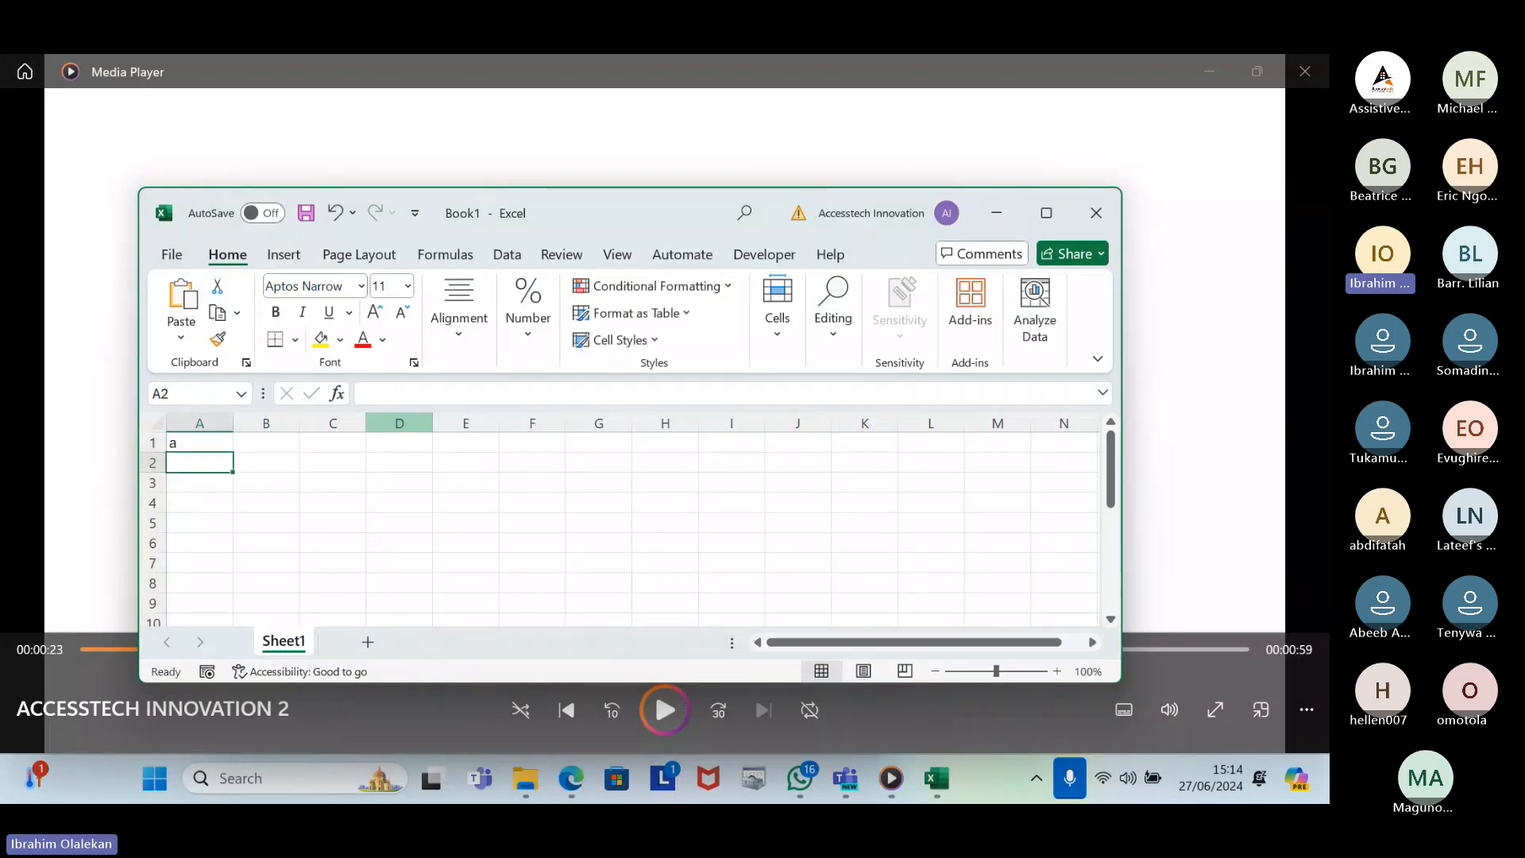
pyautogui.write('s')
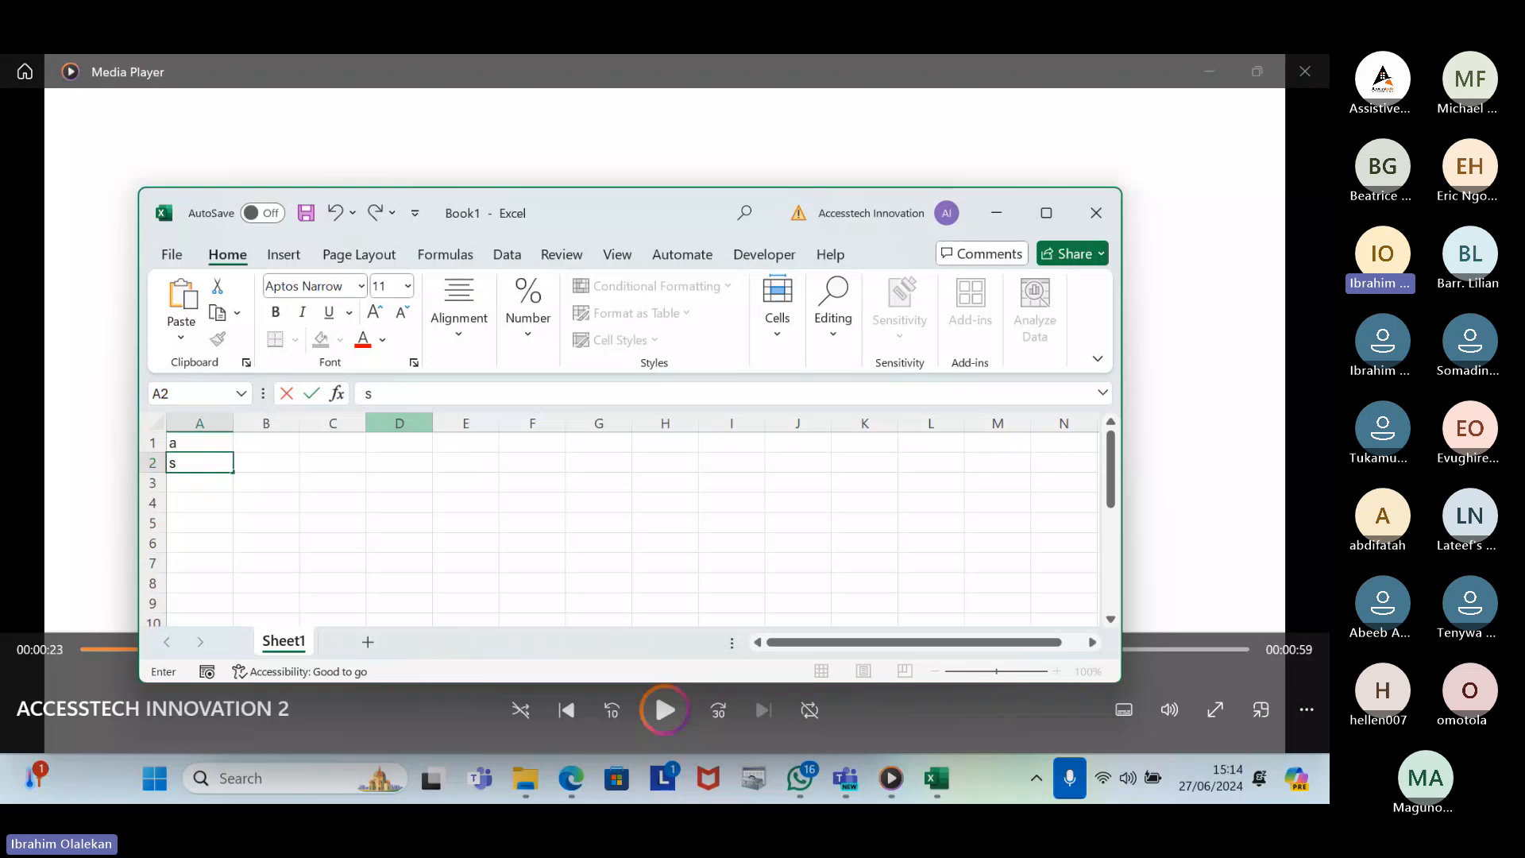
pyautogui.press('Up')
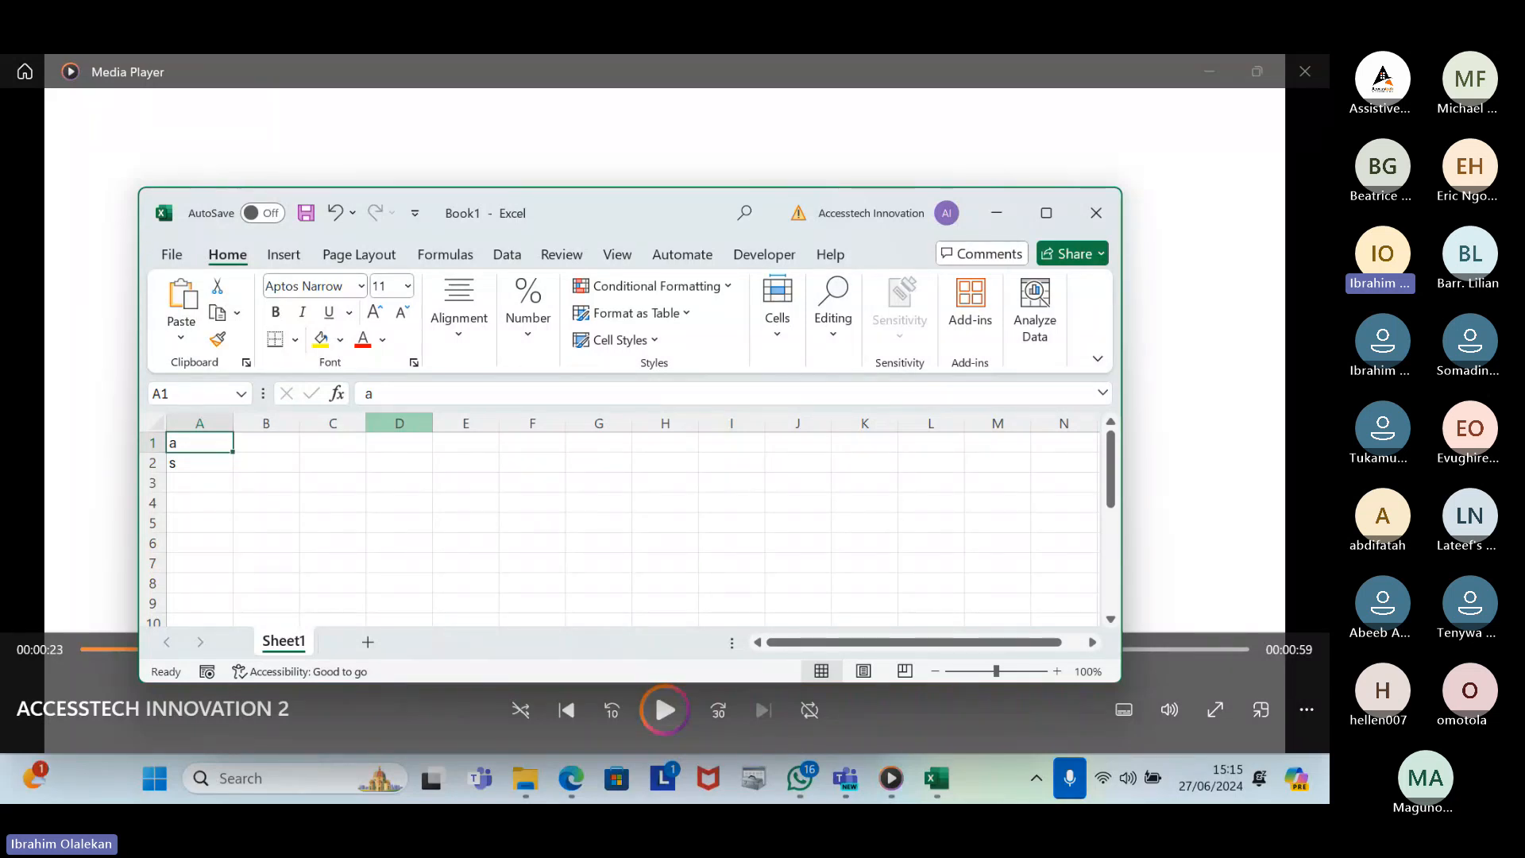
# Replace the content of cell A1 with 1+3 as plain text, without an equals sign
pyautogui.write('1')
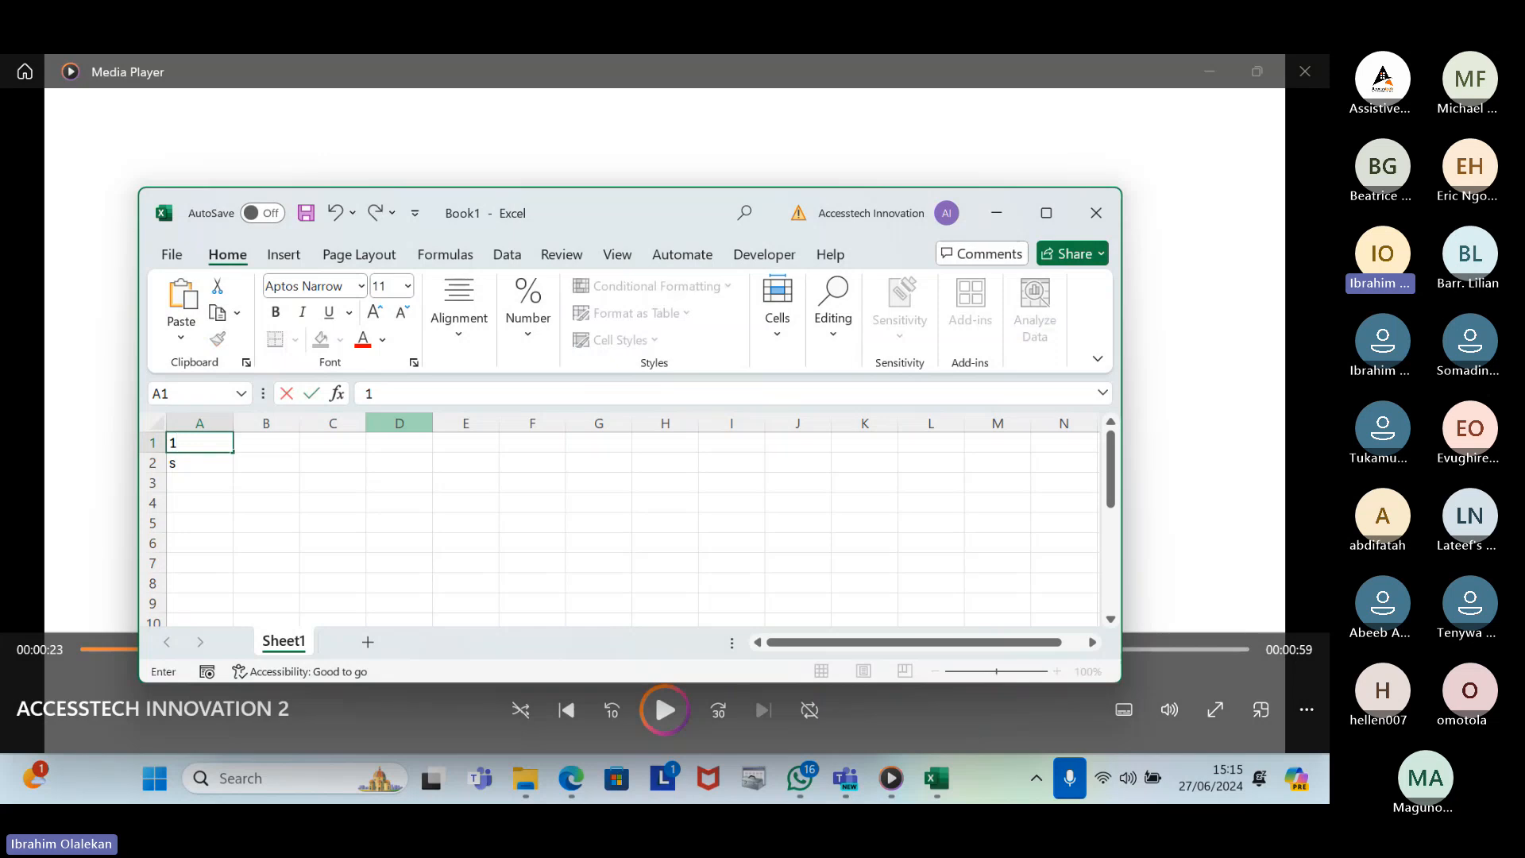
pyautogui.write('+3')
pyautogui.press('Return')
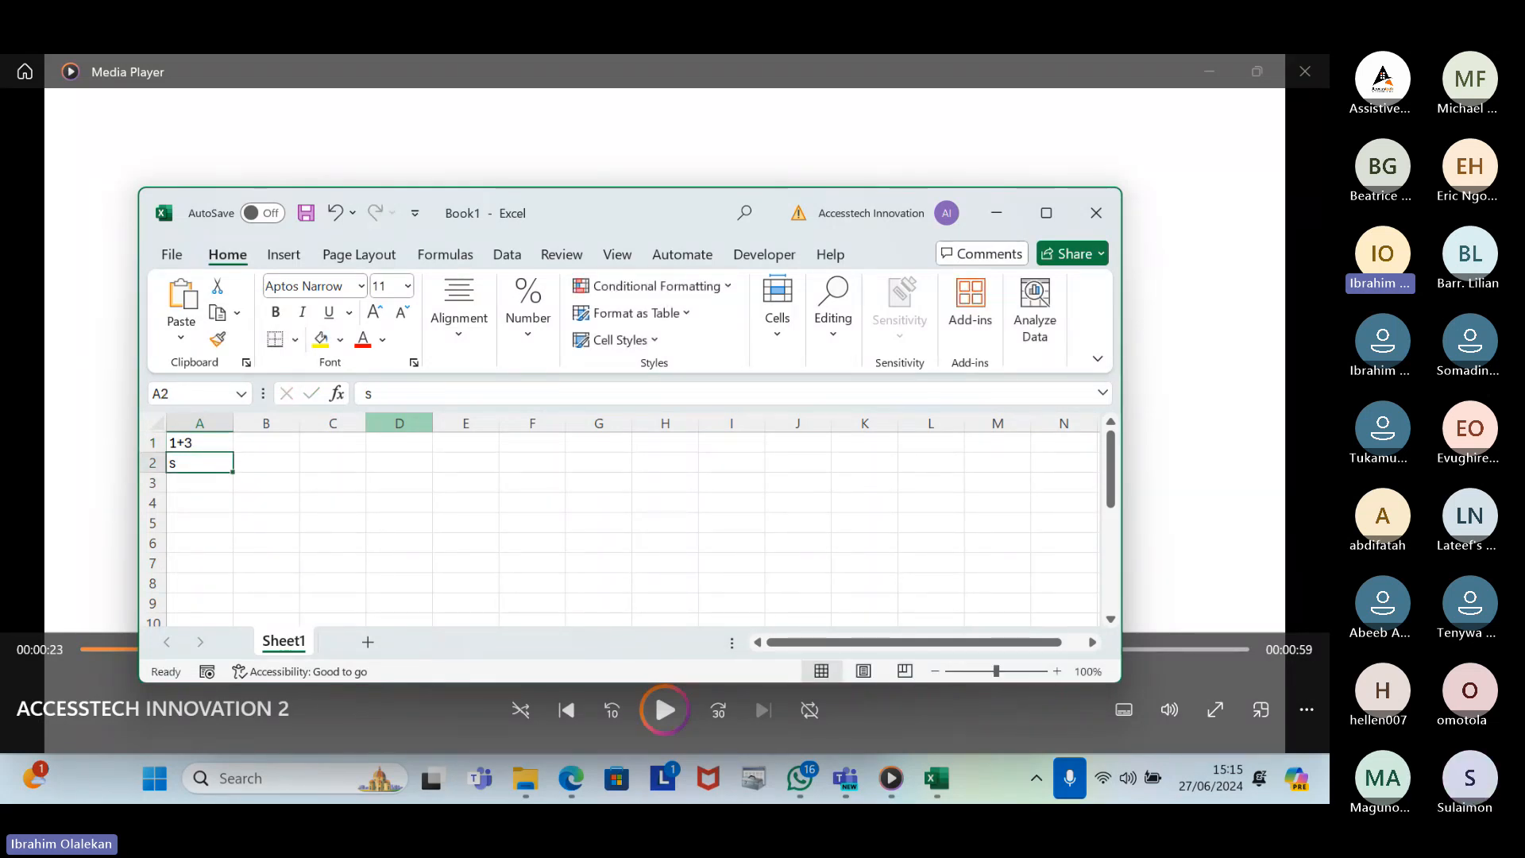
pyautogui.press('Up')
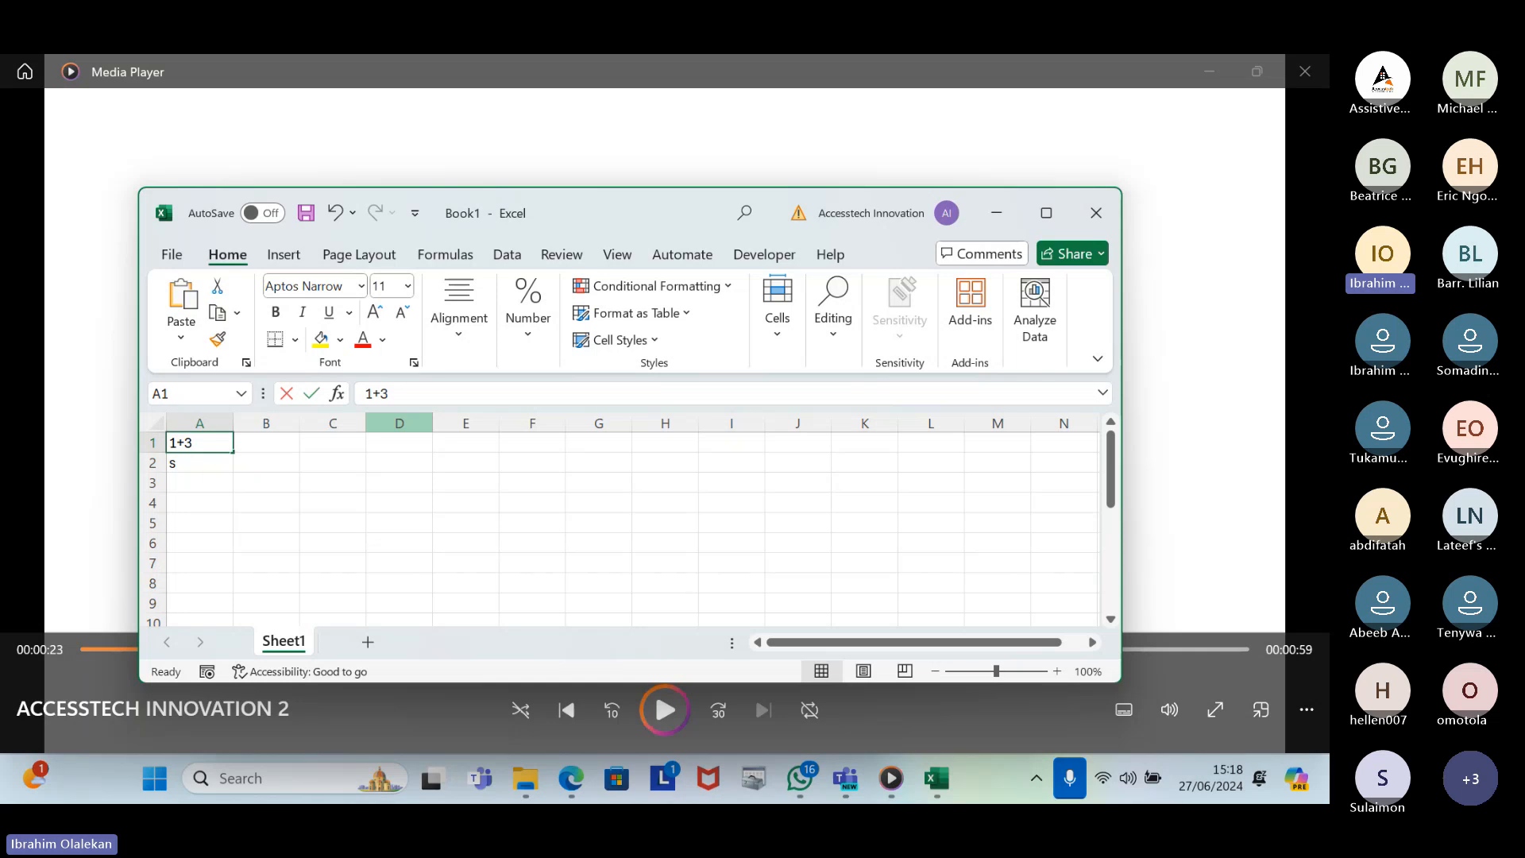
pyautogui.write('=')
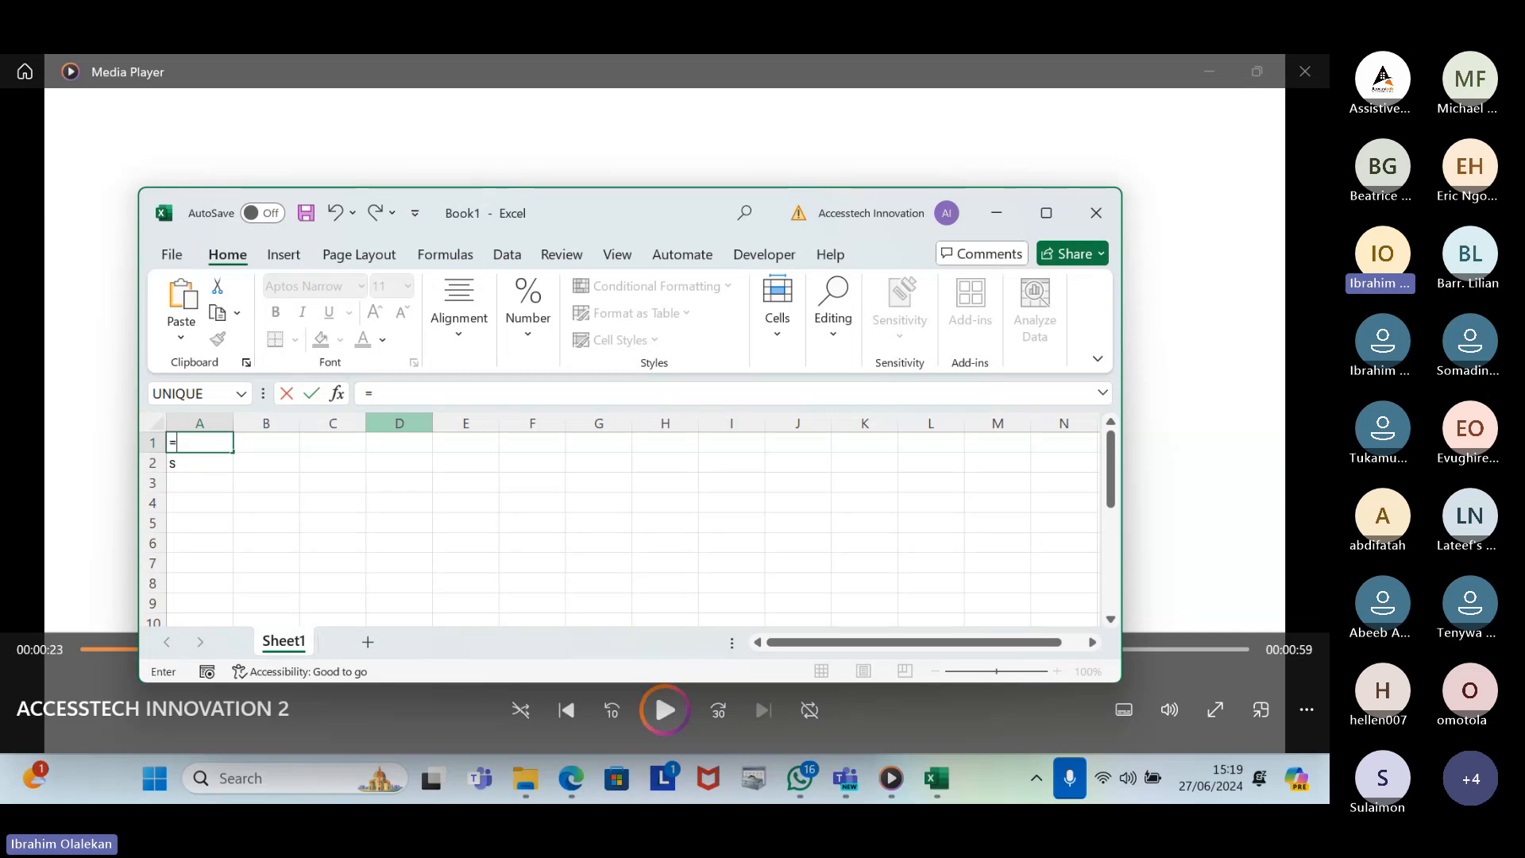
pyautogui.press('Escape')
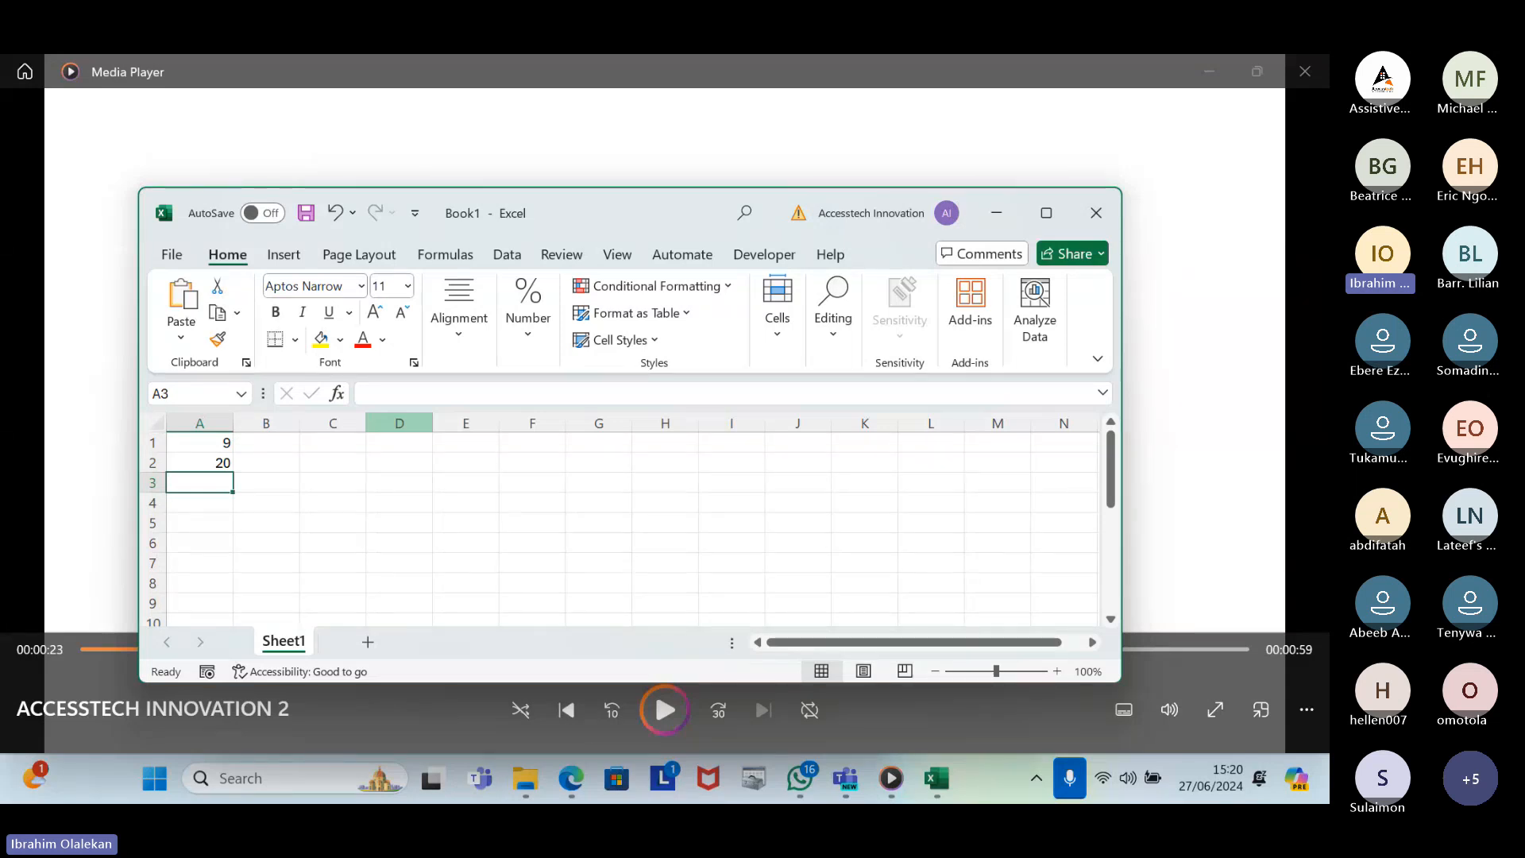
# Enter a1+a2 in cell A3 as plain text, without an equals sign
pyautogui.press('Up')
pyautogui.press('Down')
pyautogui.write('a1')
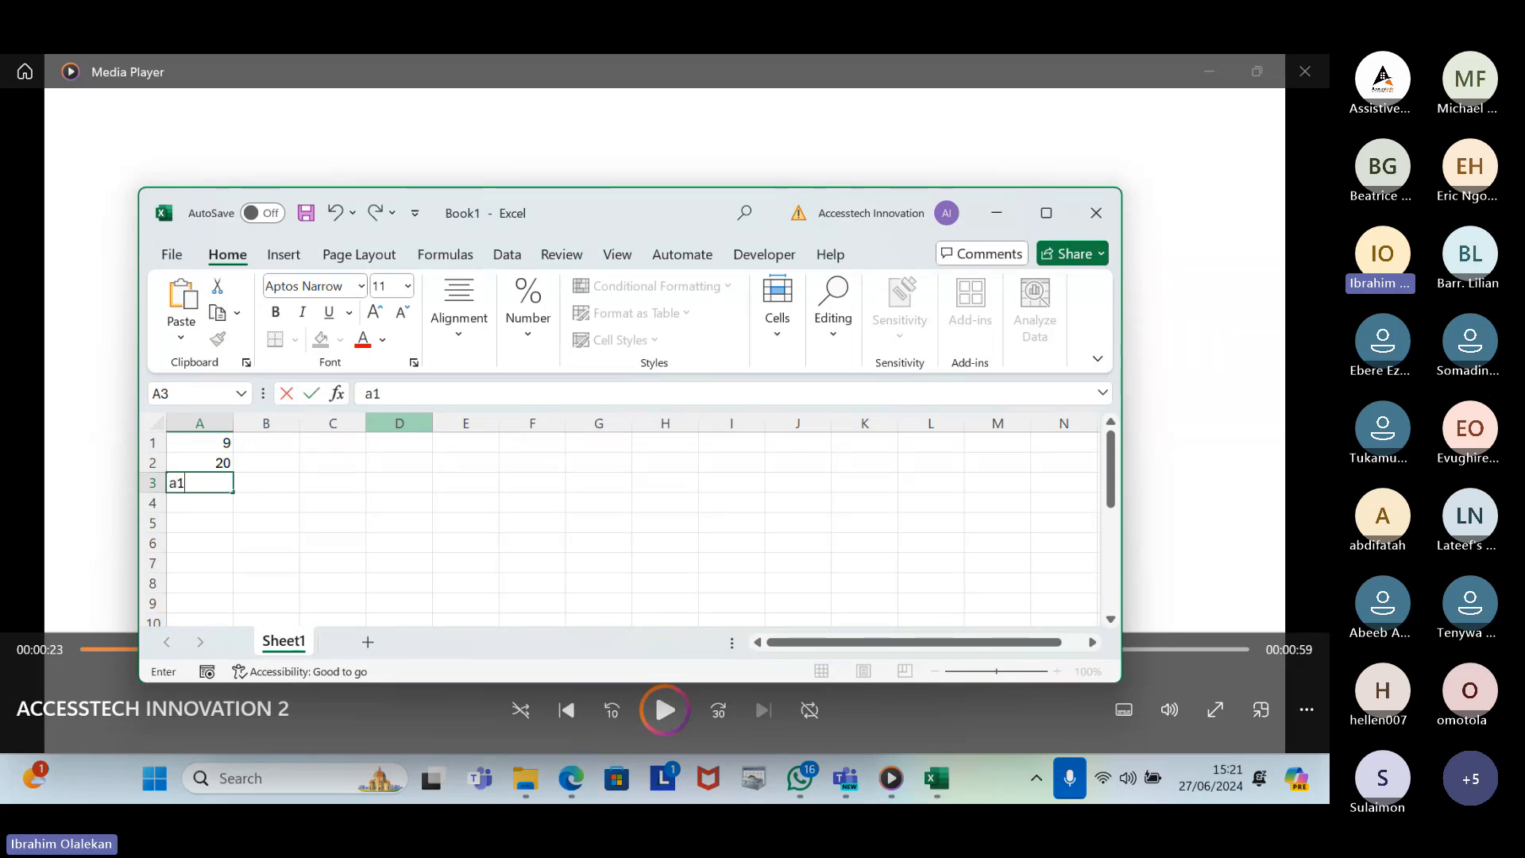
pyautogui.write('+a2')
pyautogui.press('Return')
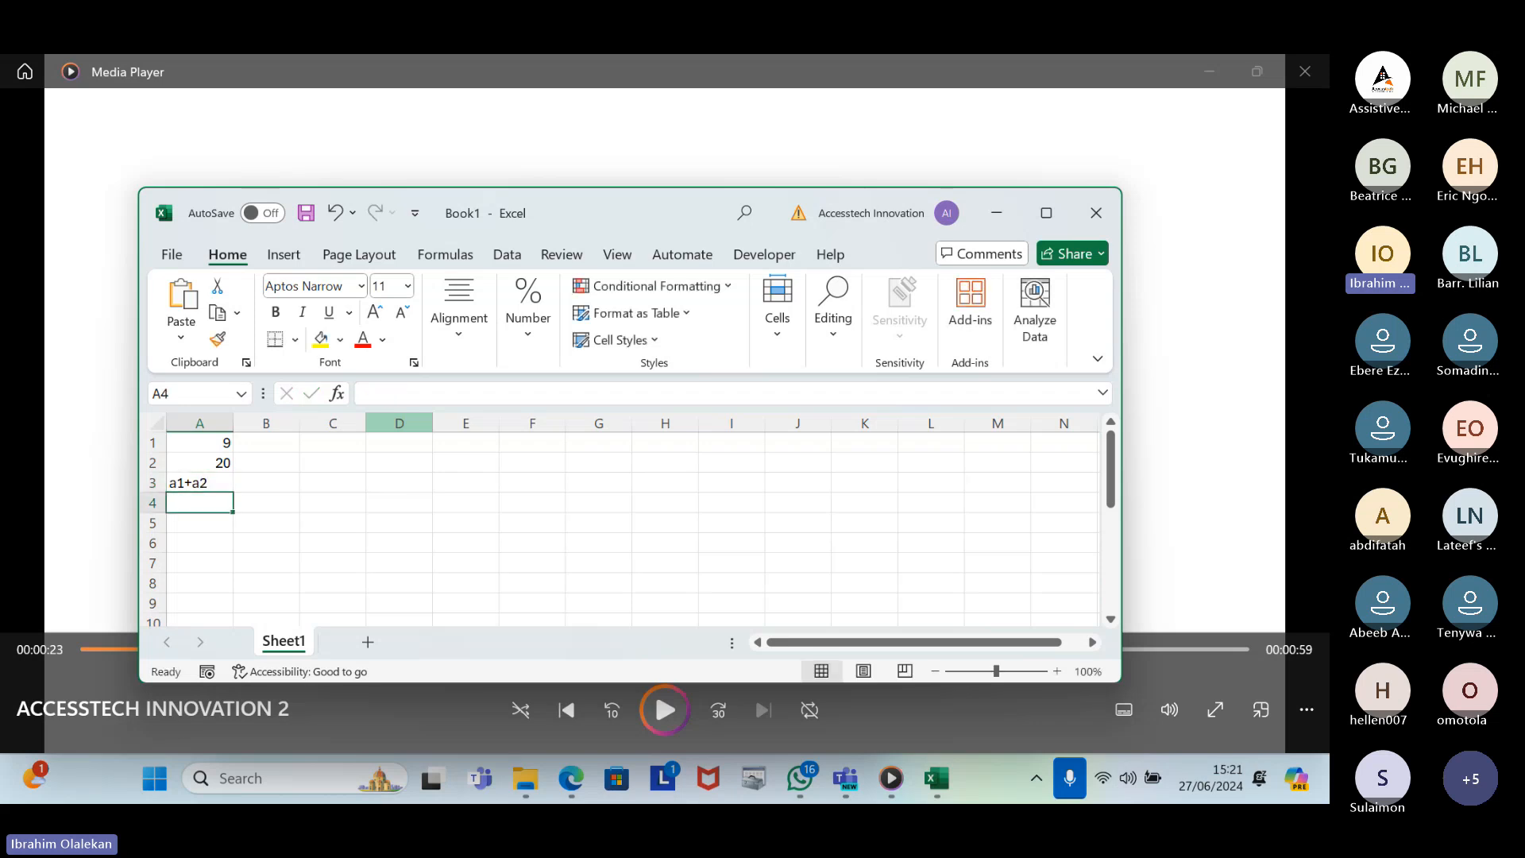
# Clear cell A3 and enter the formula =a1+a2 to add cells A1 and A2
pyautogui.press('Up')
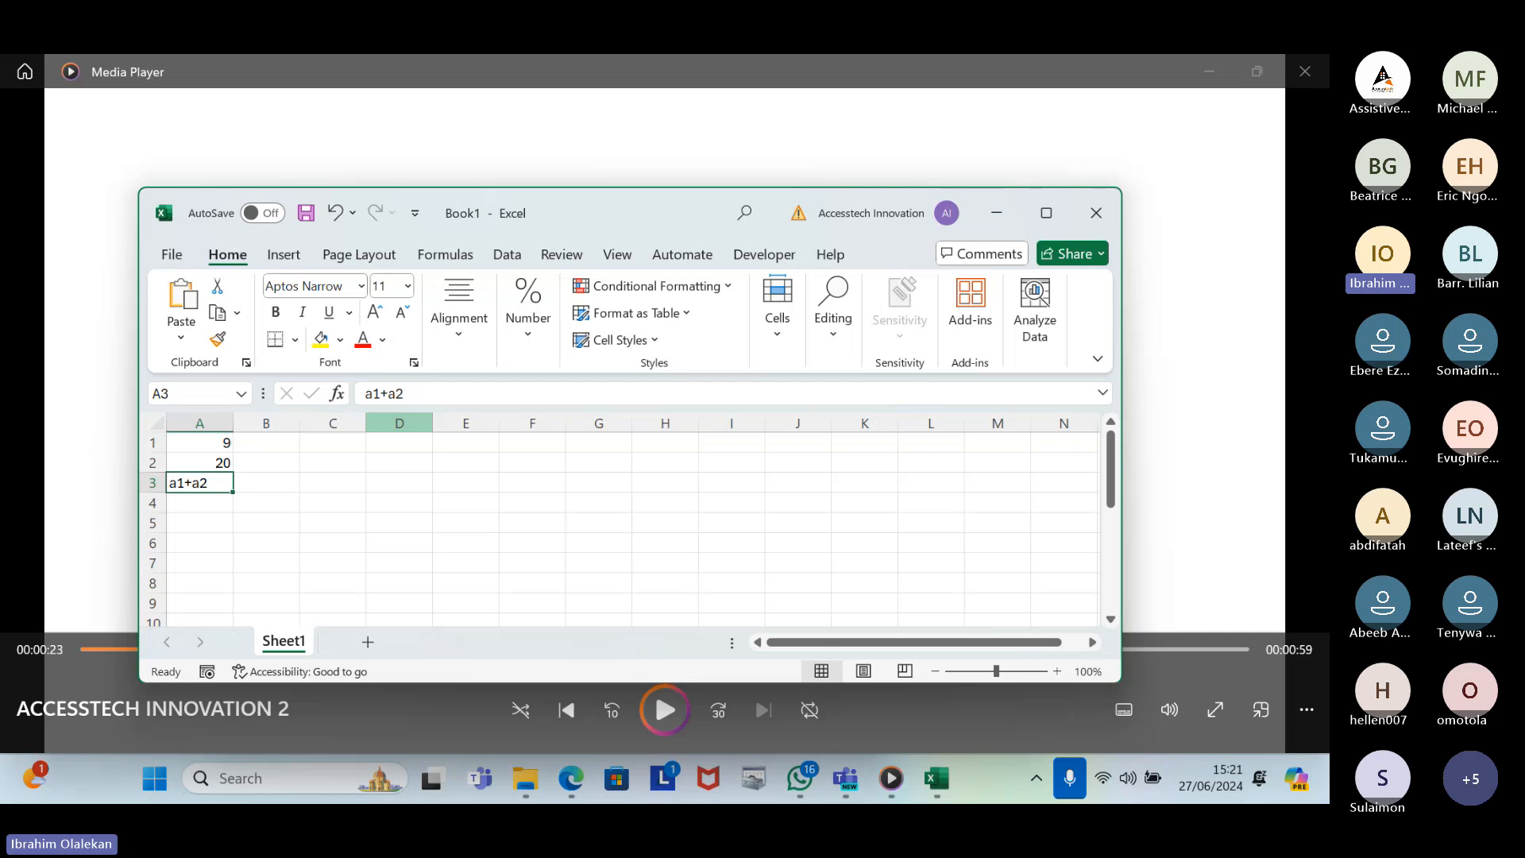
pyautogui.press('Down')
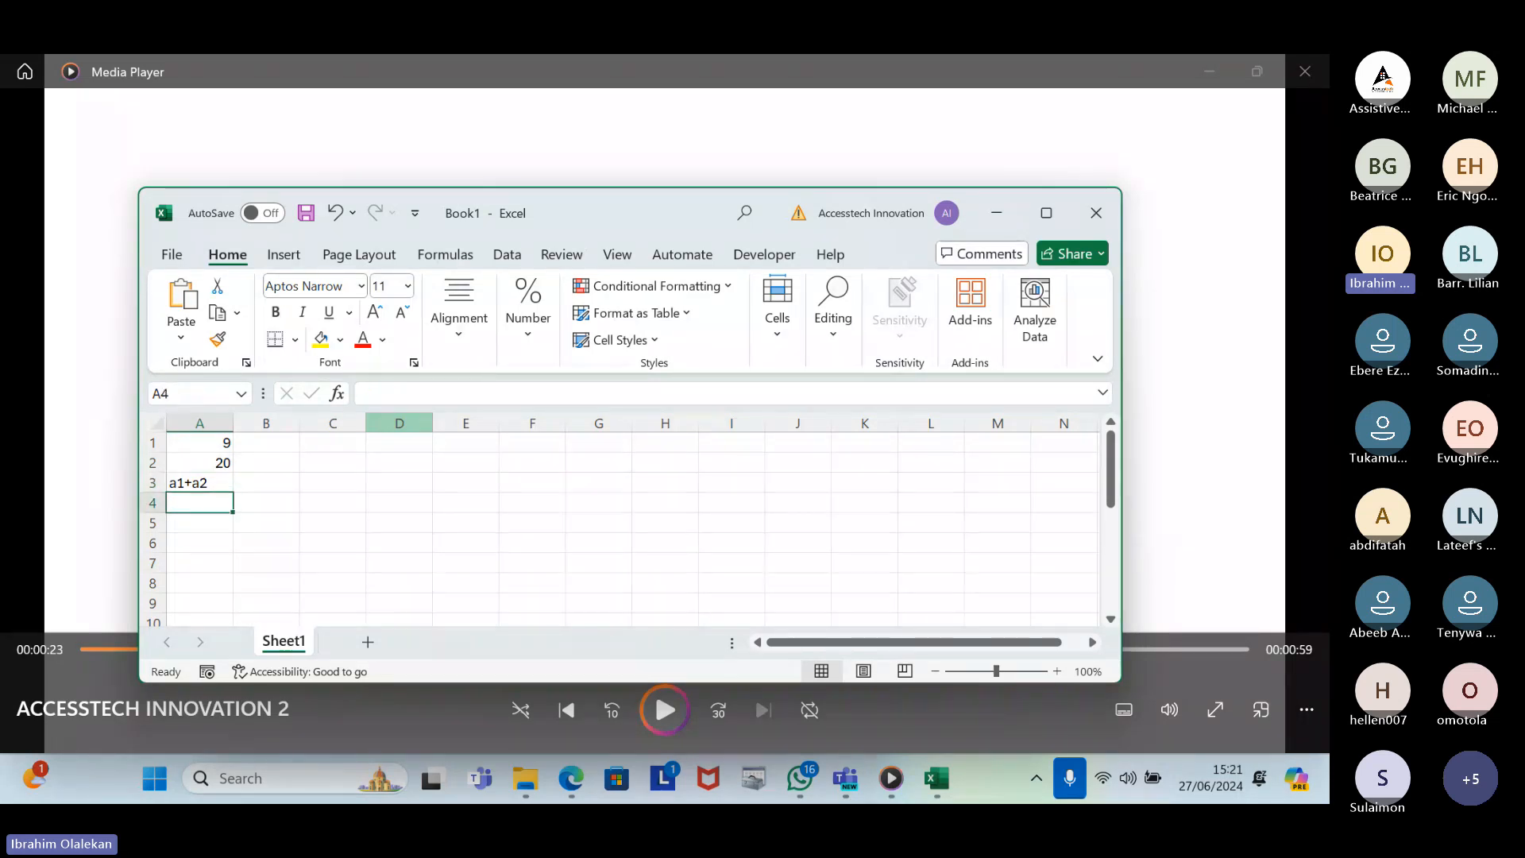
pyautogui.press('Up')
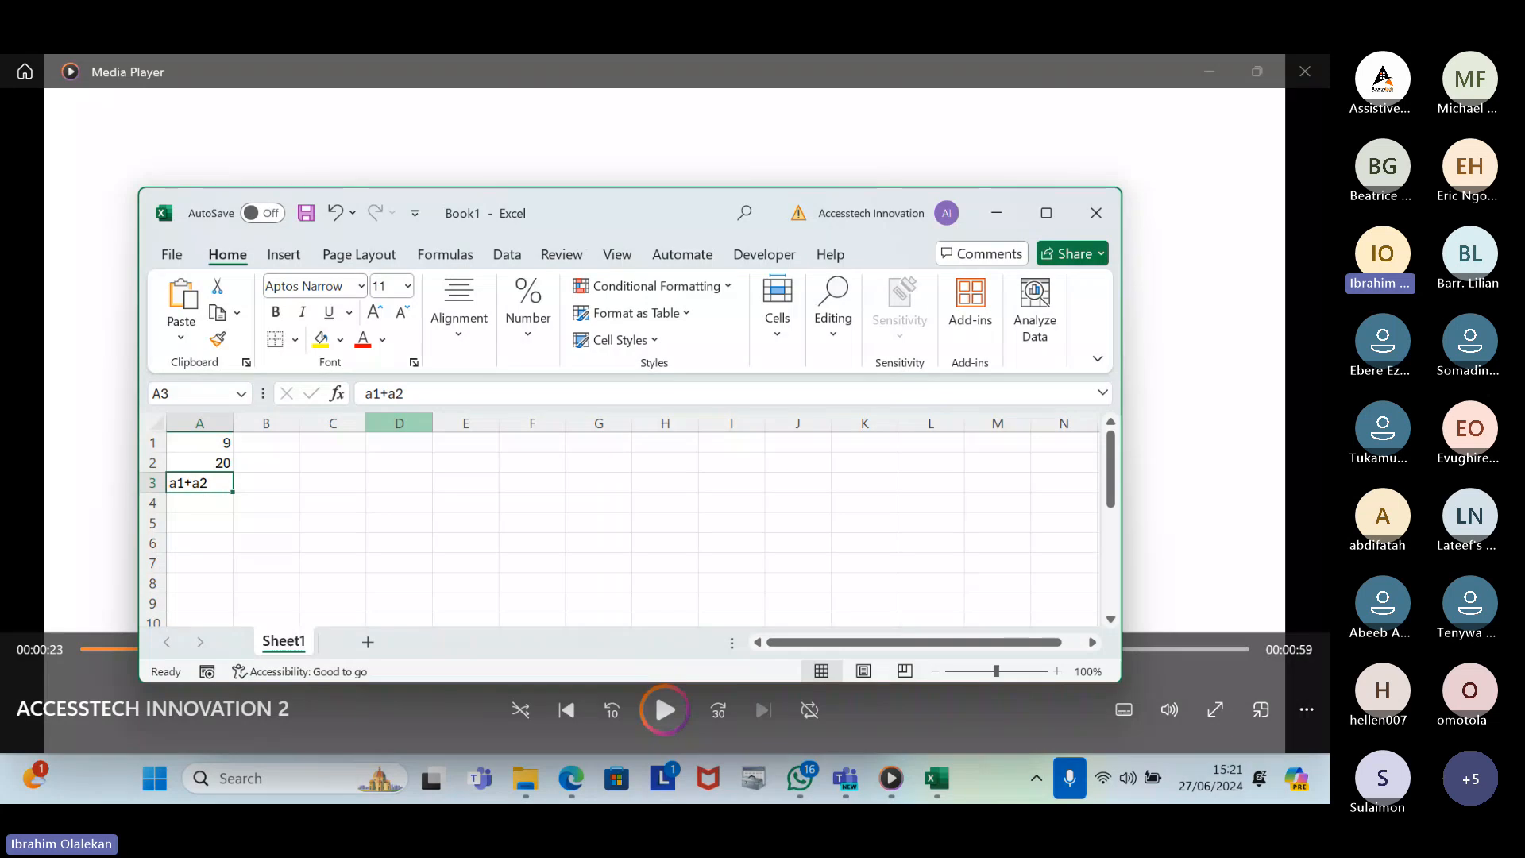
pyautogui.press('Delete')
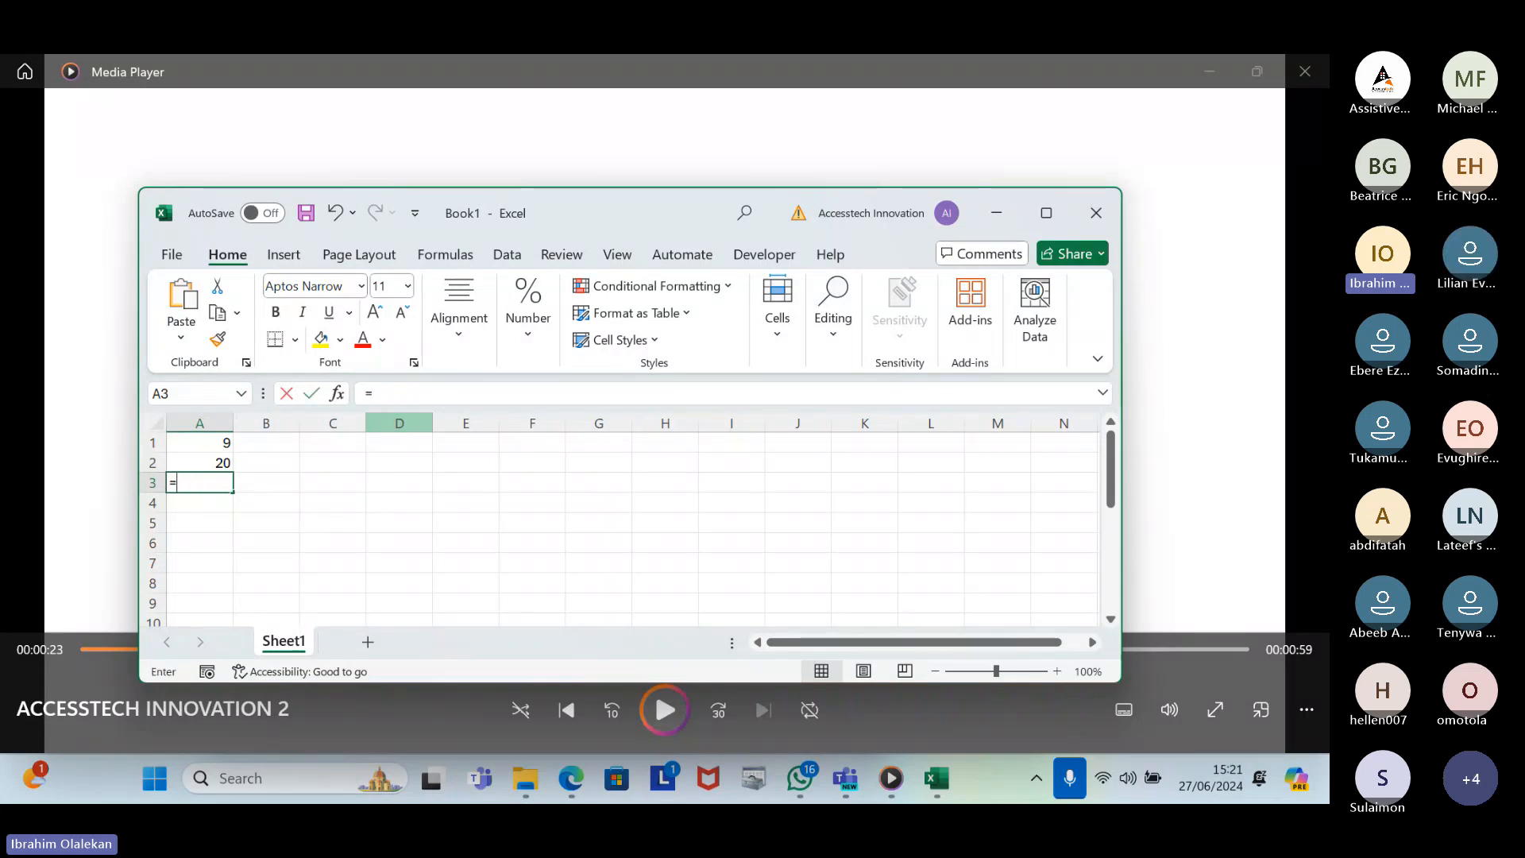
pyautogui.write('=')
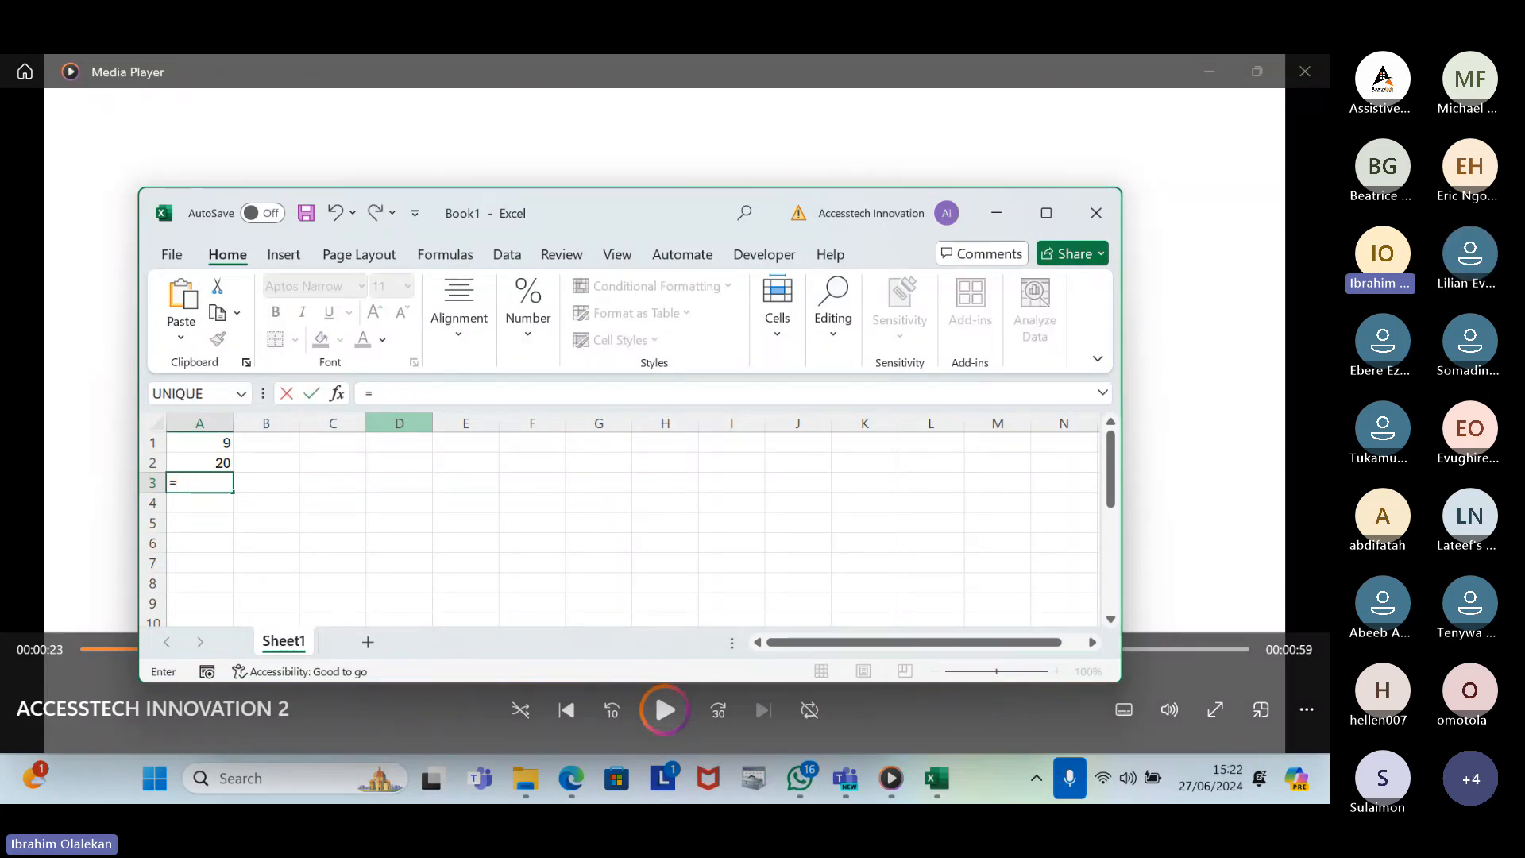
pyautogui.write('a')
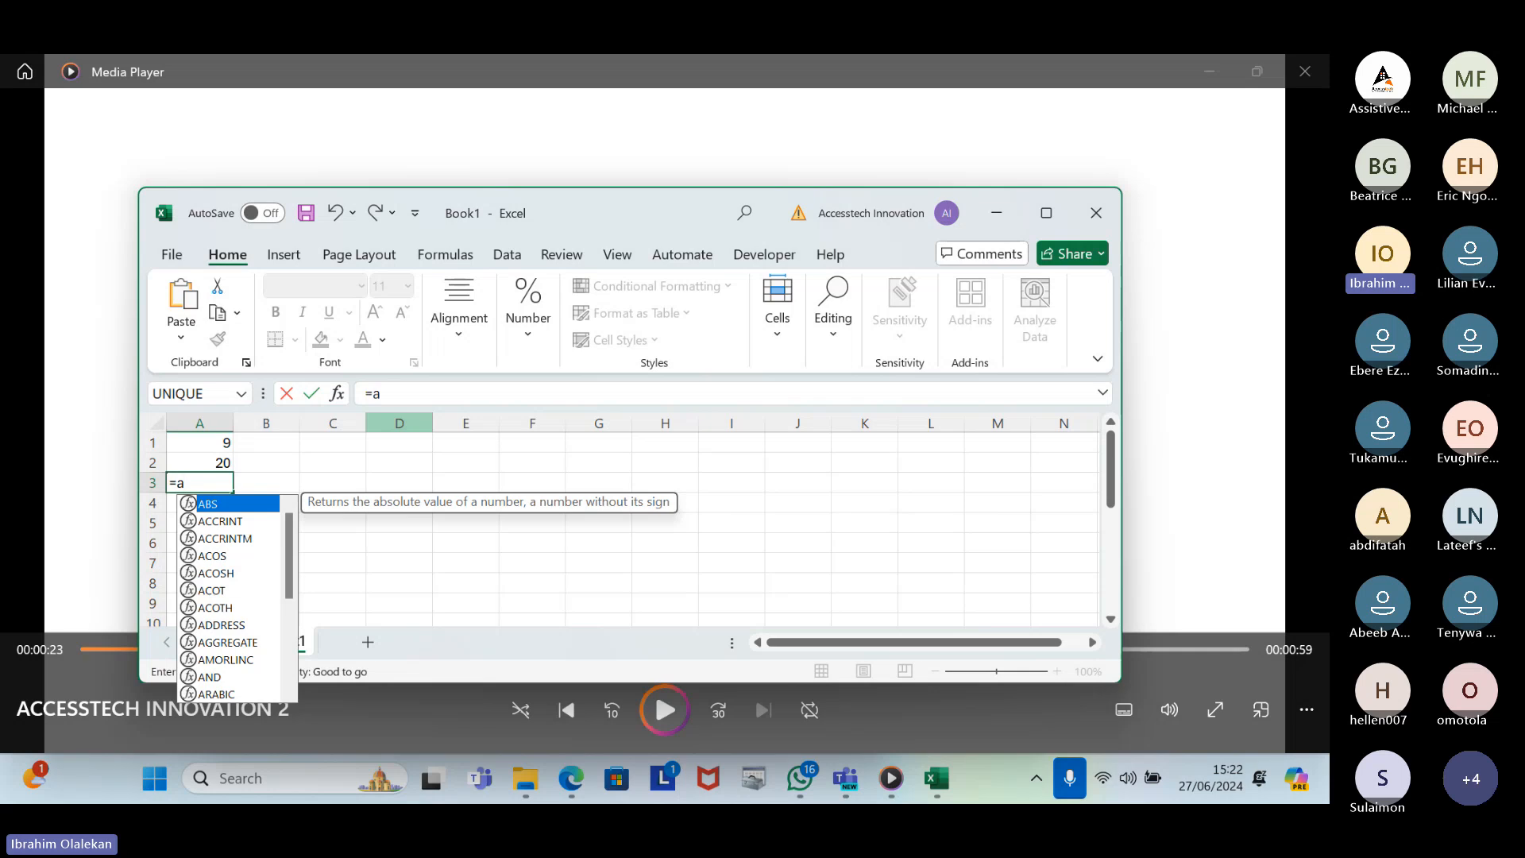
pyautogui.write('1+')
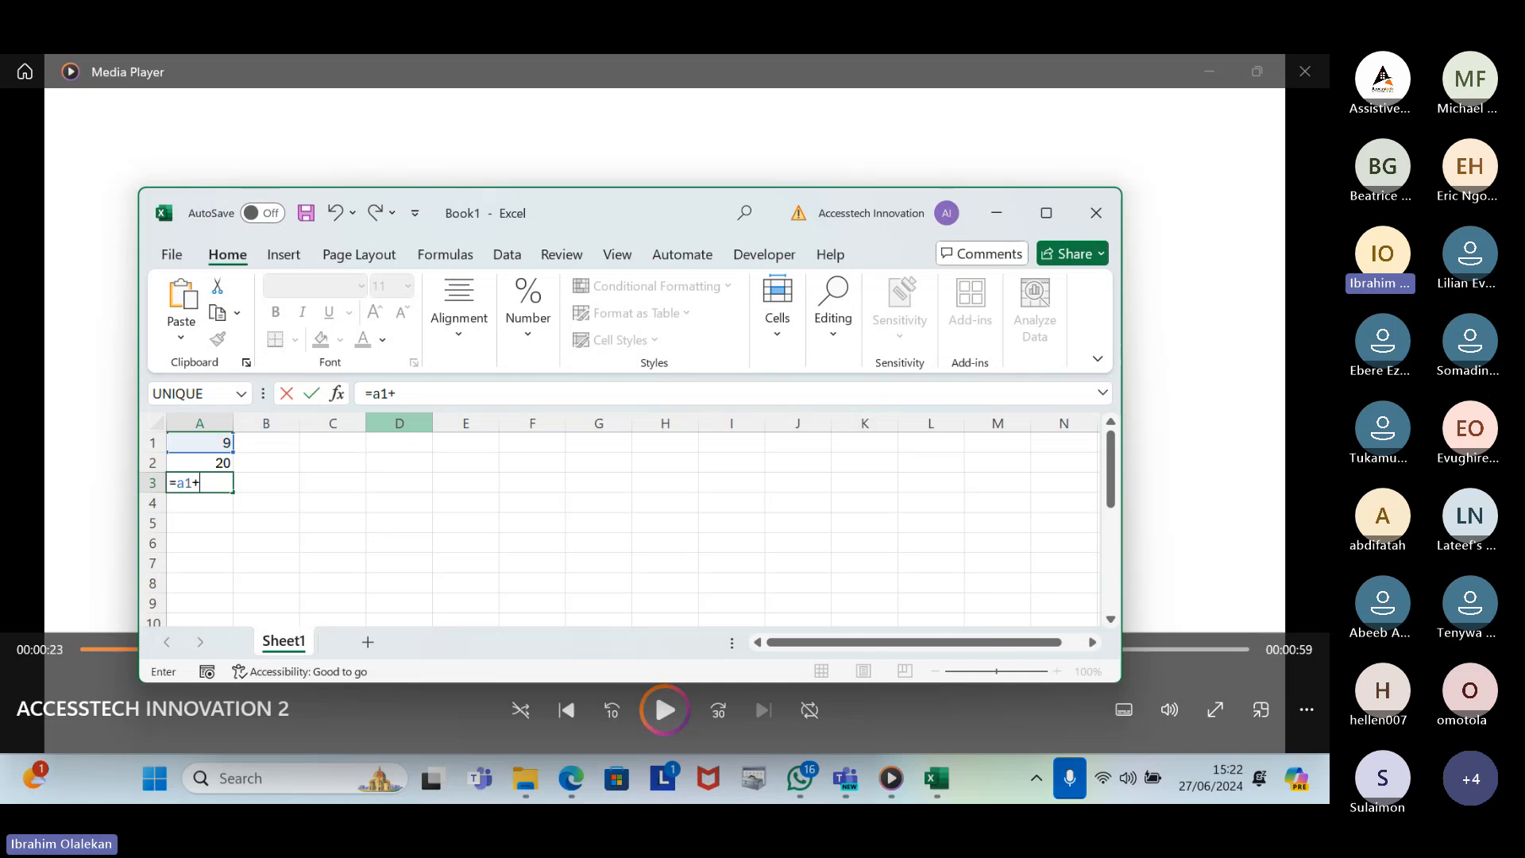
pyautogui.write('a2')
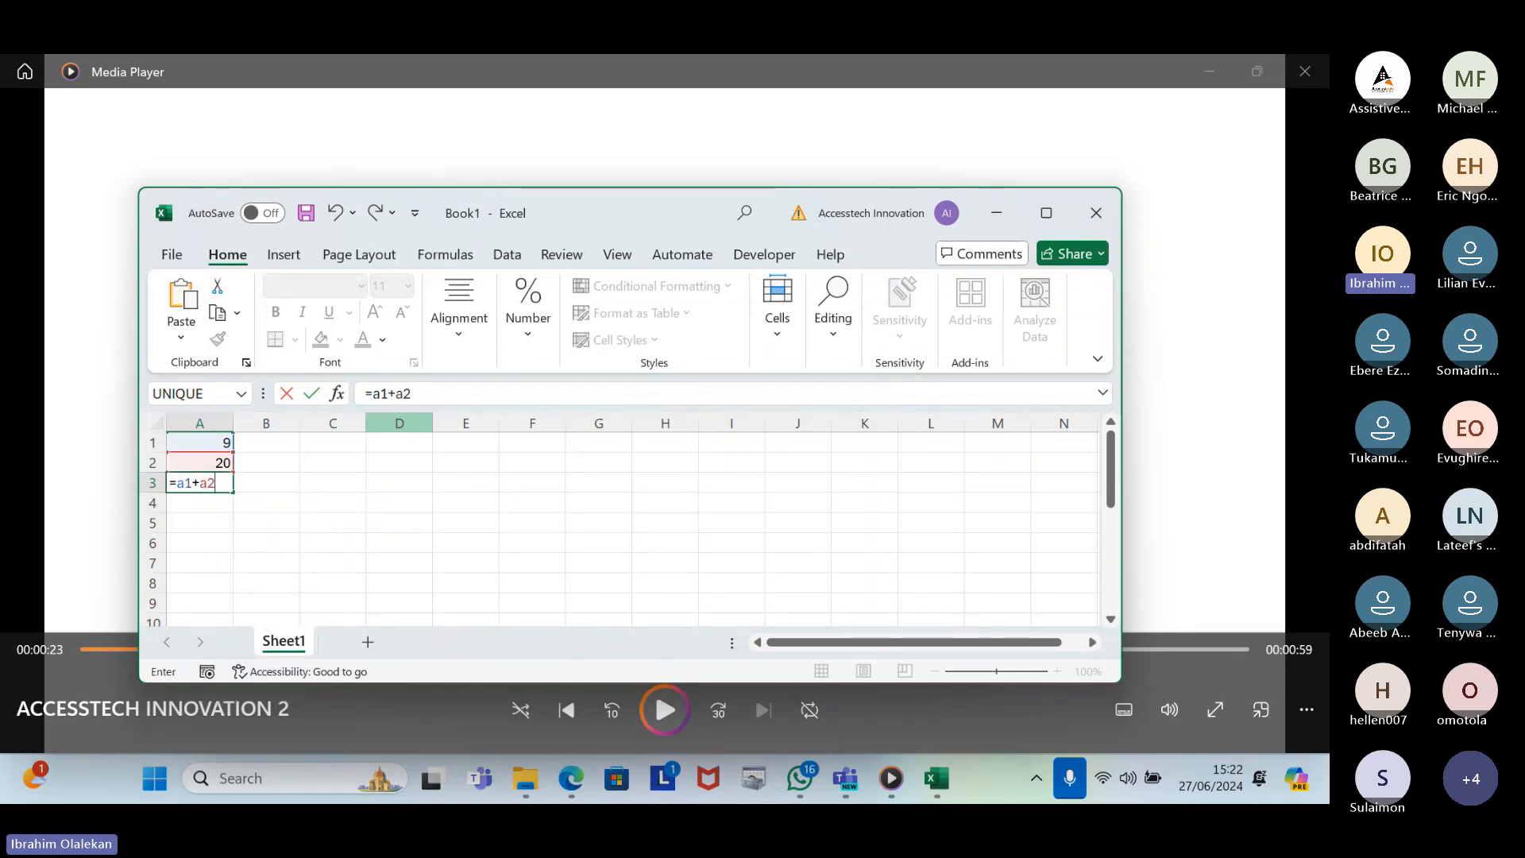
pyautogui.press('Return')
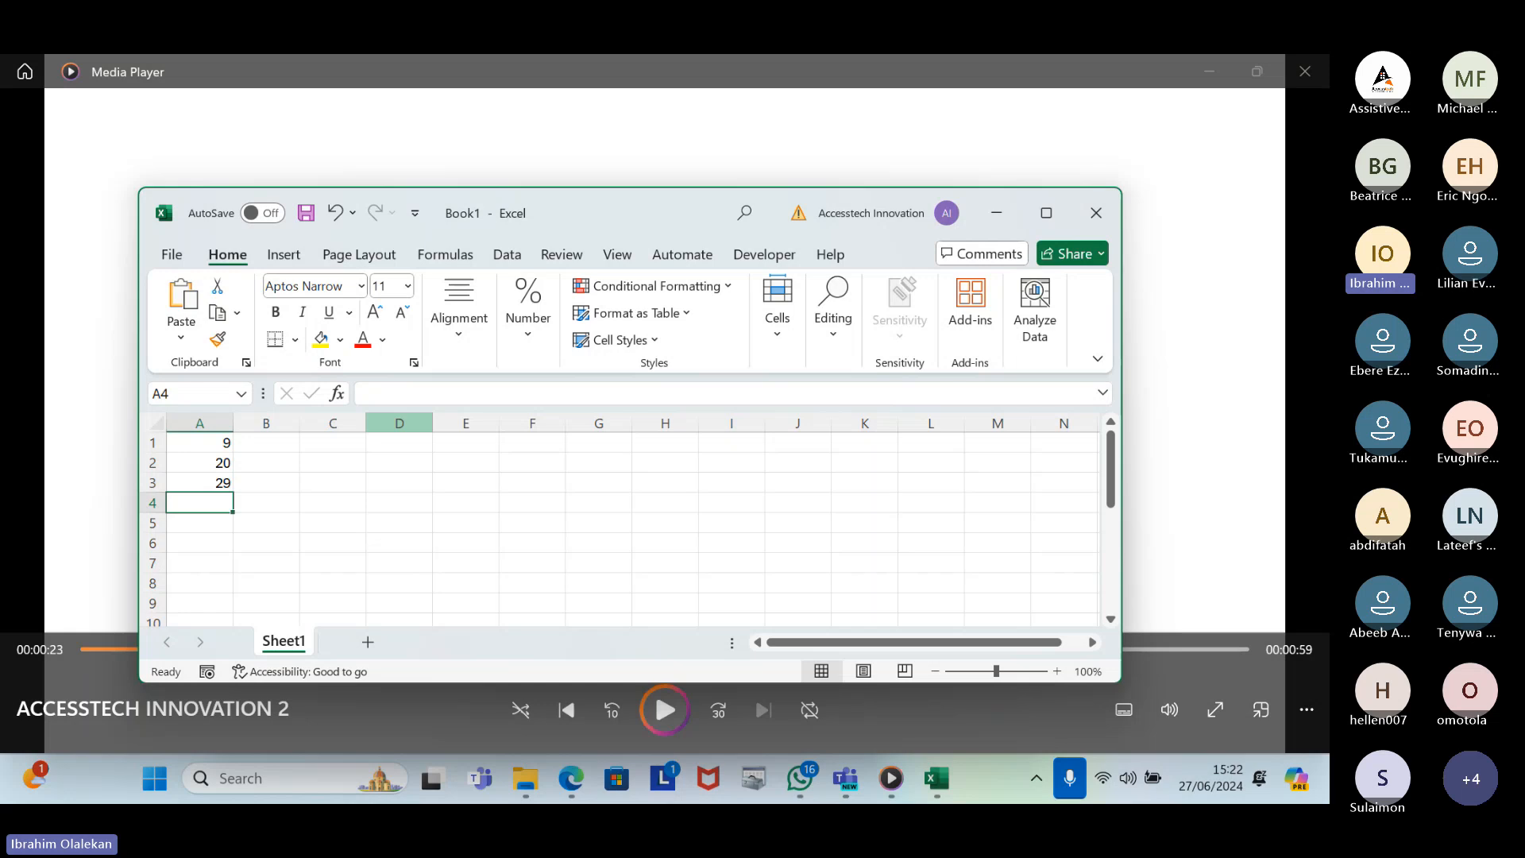
# Review the contents of cells A1 to A3 and inspect the formula in A3 in edit mode
pyautogui.press('Up')
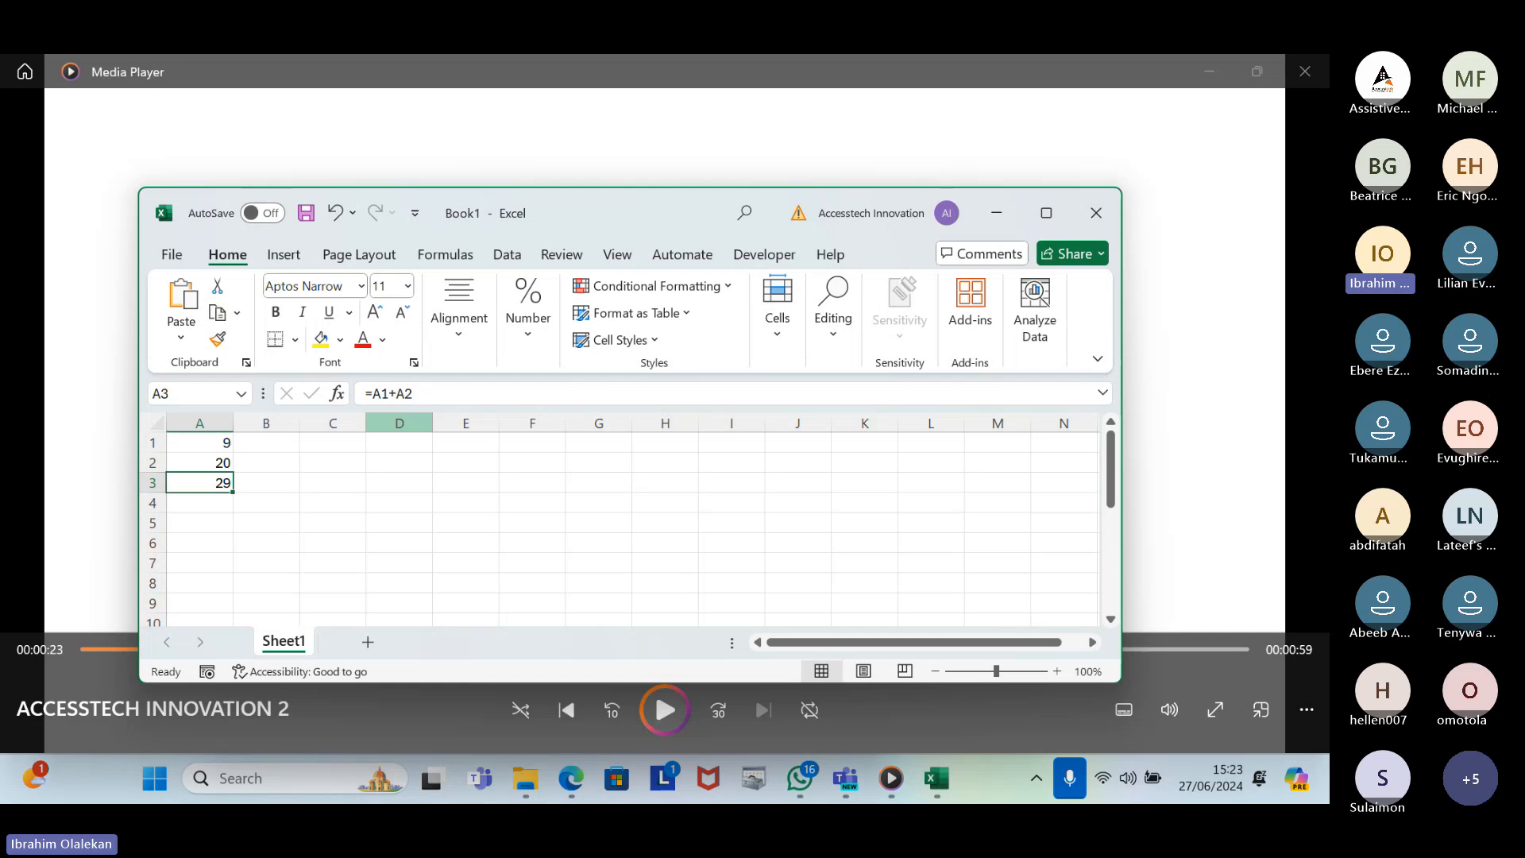
pyautogui.press('Up')
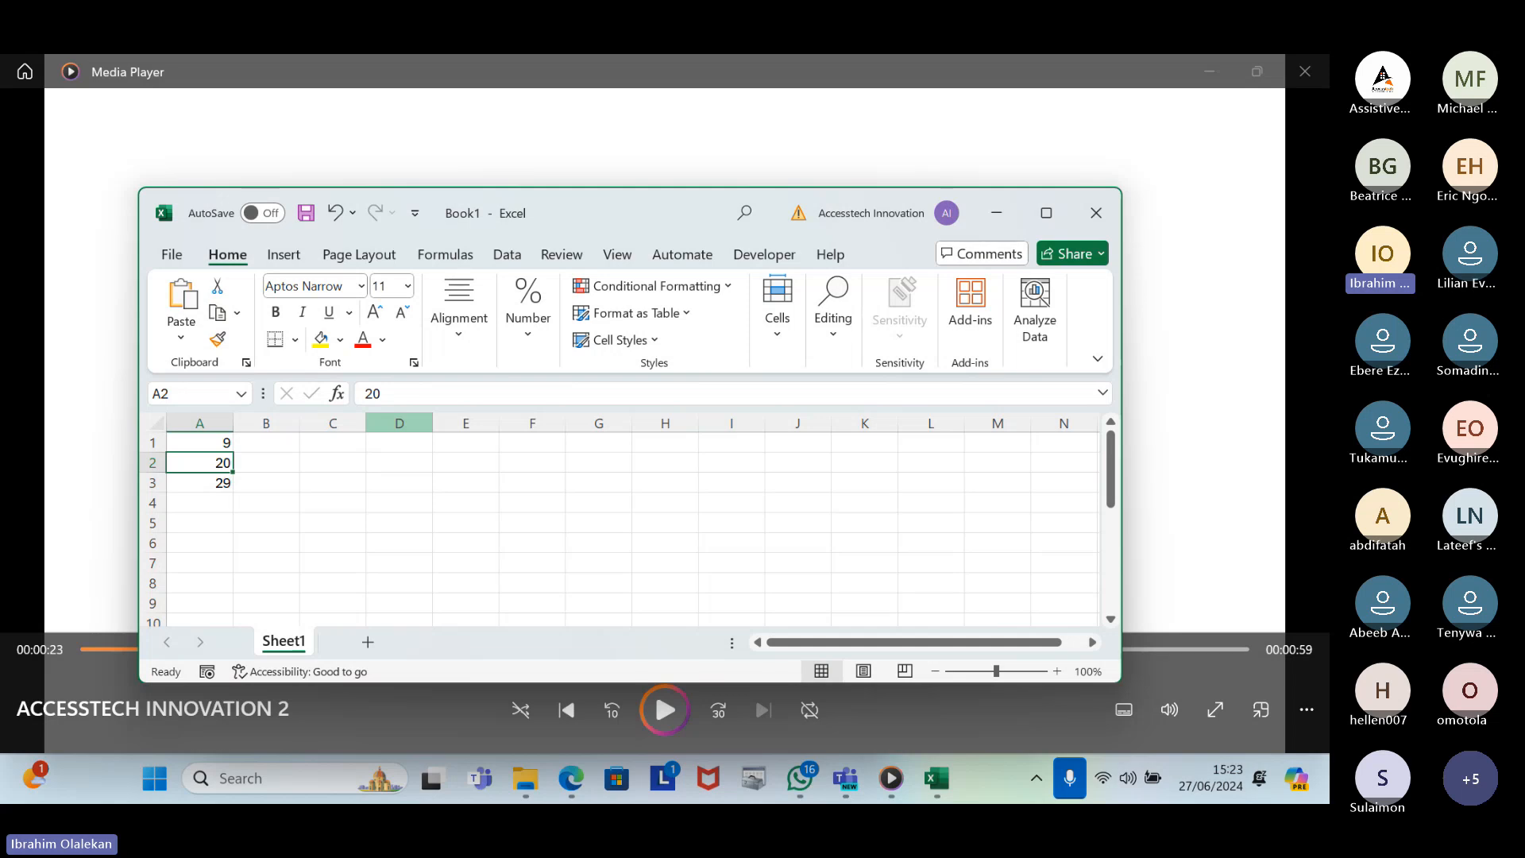
pyautogui.press('Up')
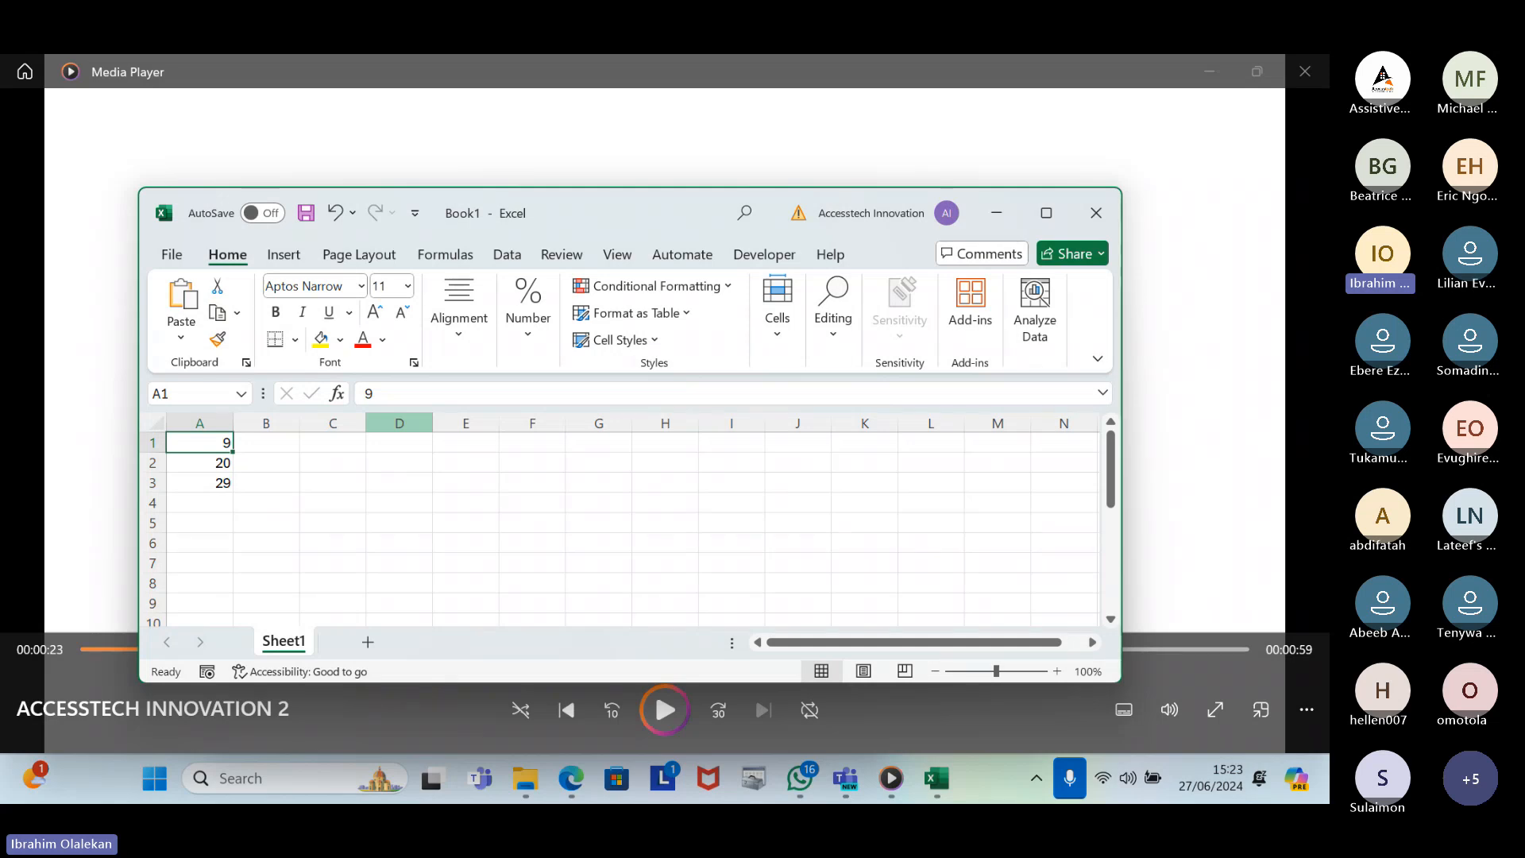
pyautogui.press('Down')
pyautogui.press('Down')
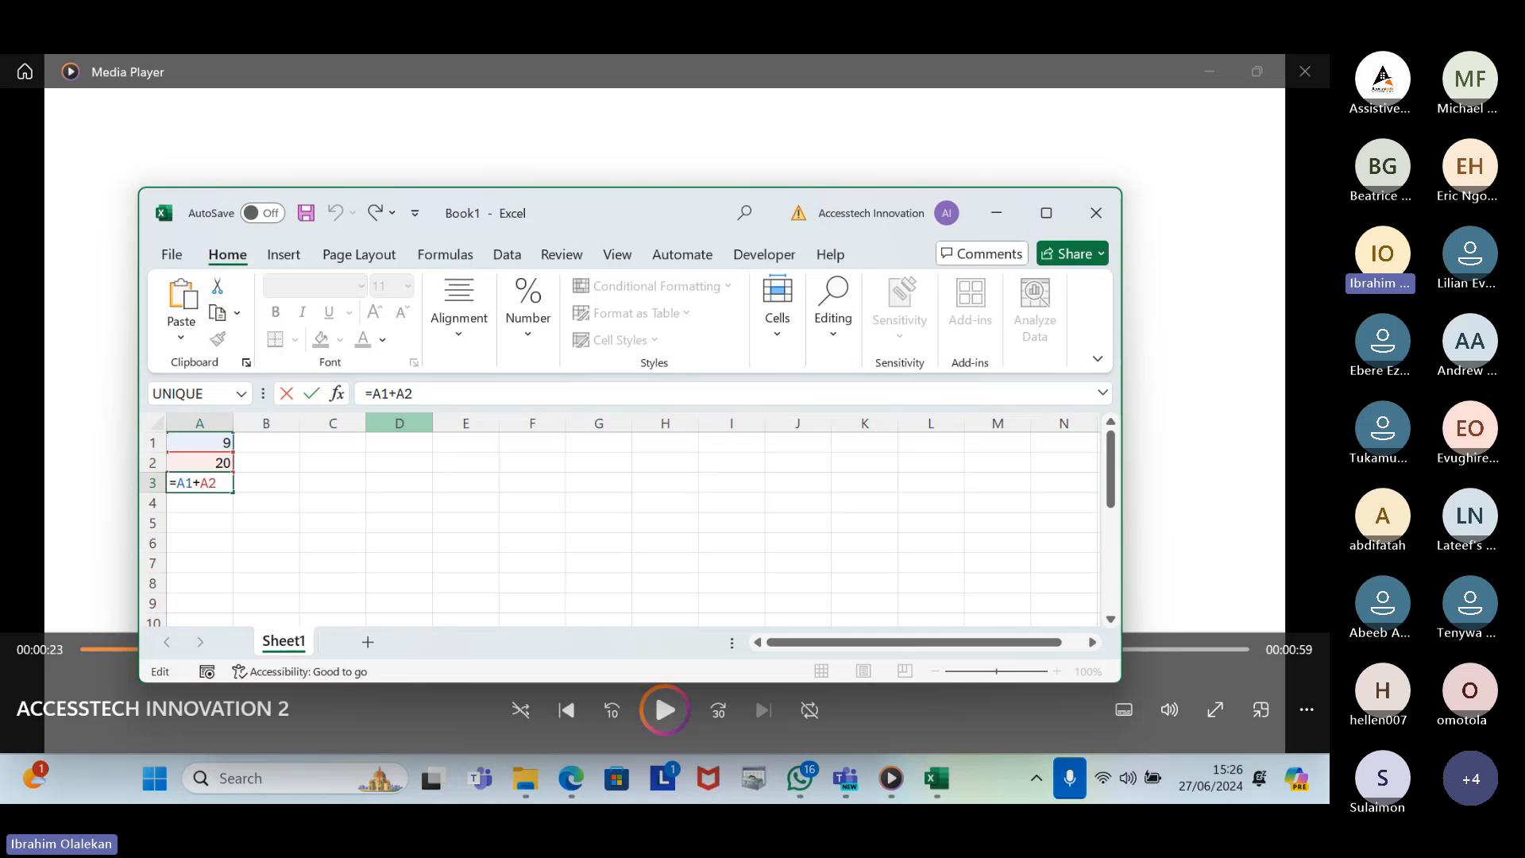
pyautogui.hotkey('ctrl', 'Return')
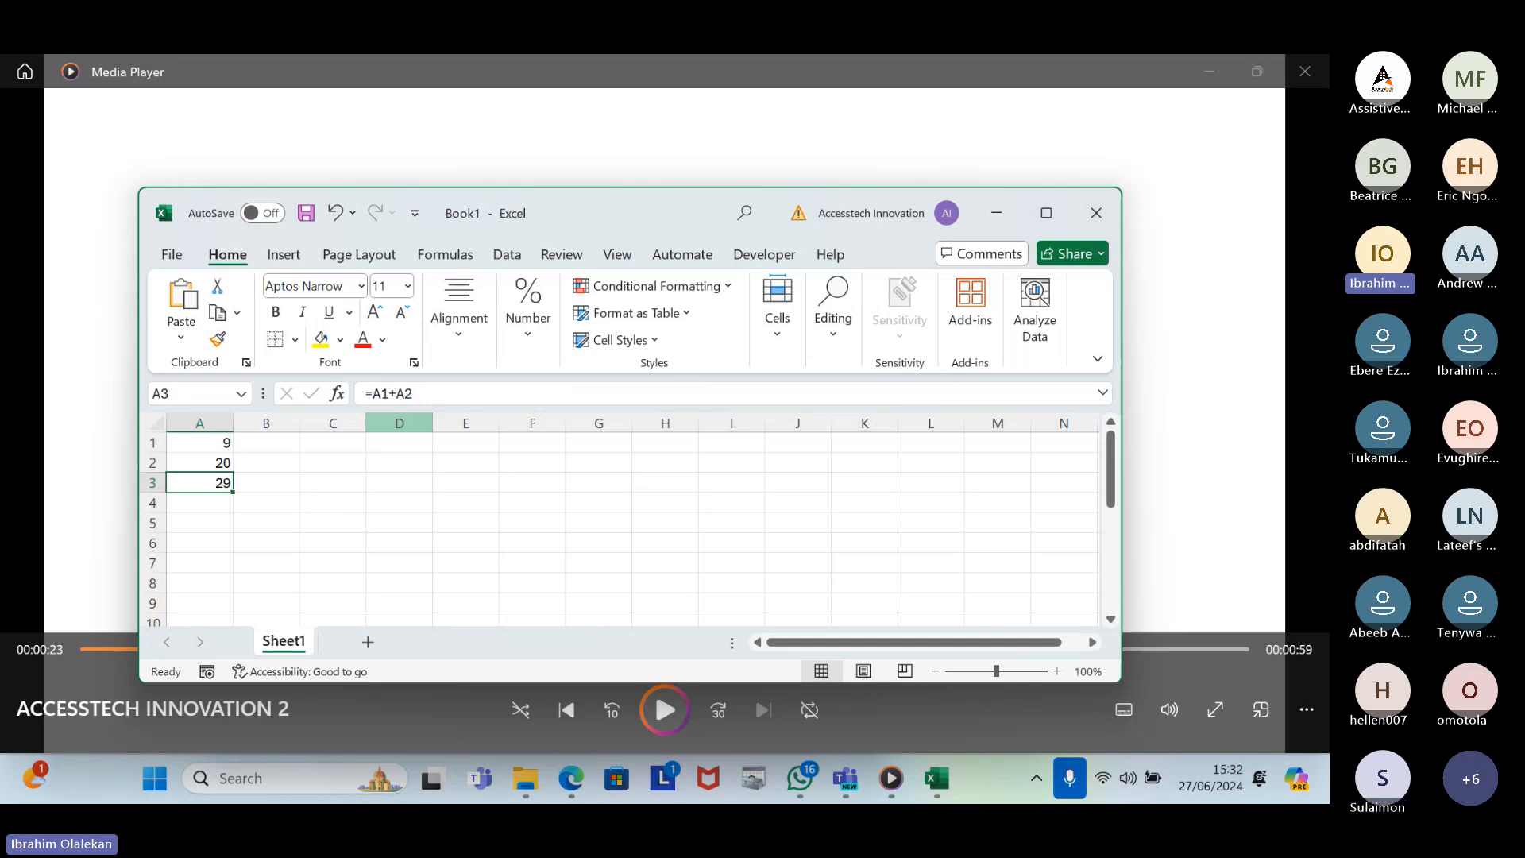
# Enter the formula =4+3 in cell A4 and inspect it in edit mode
pyautogui.press('Up')
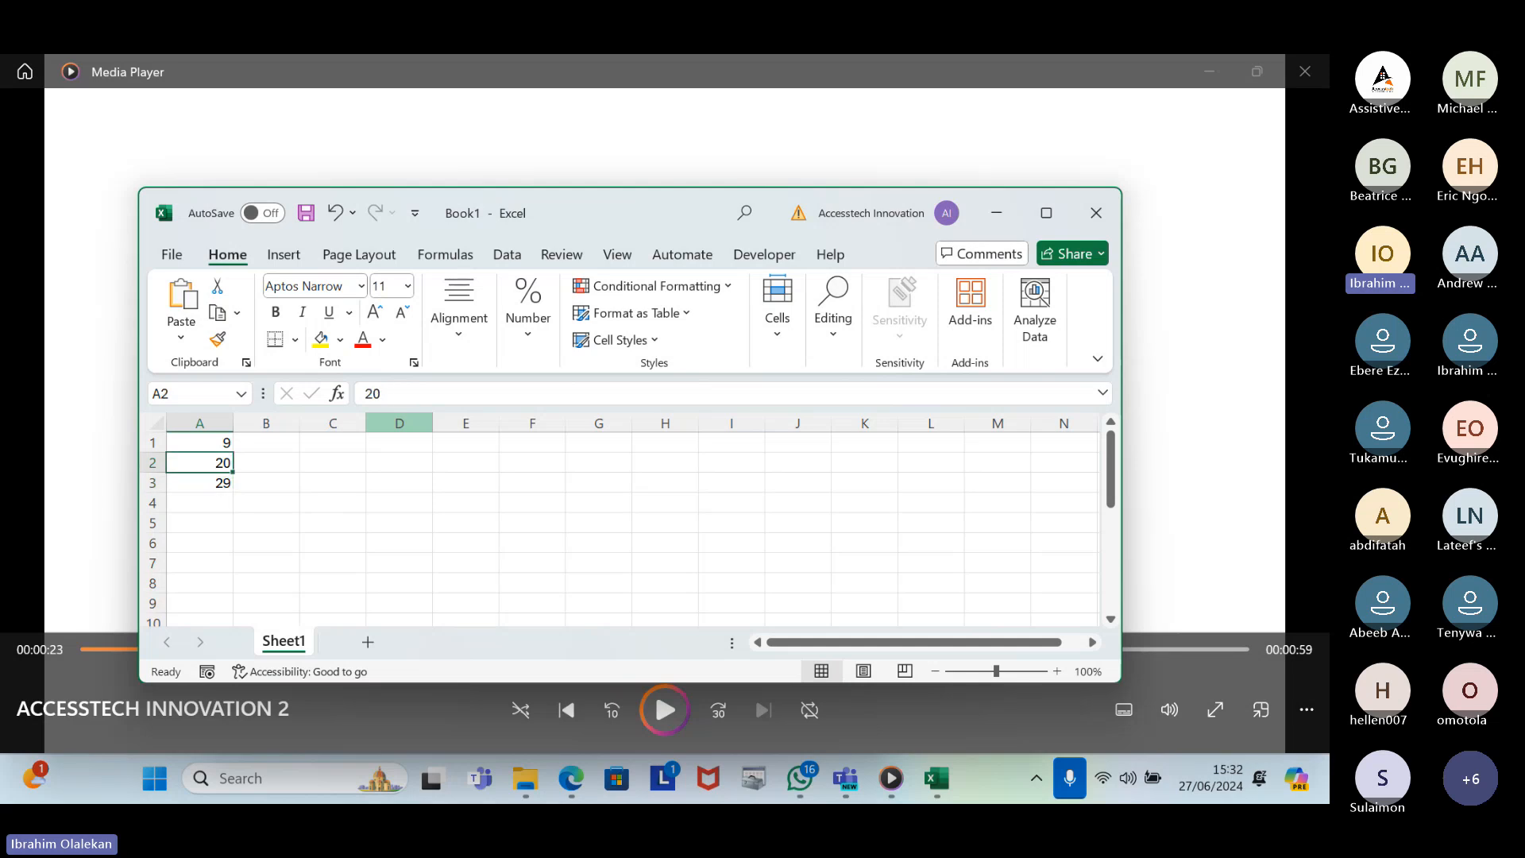
pyautogui.press('Up')
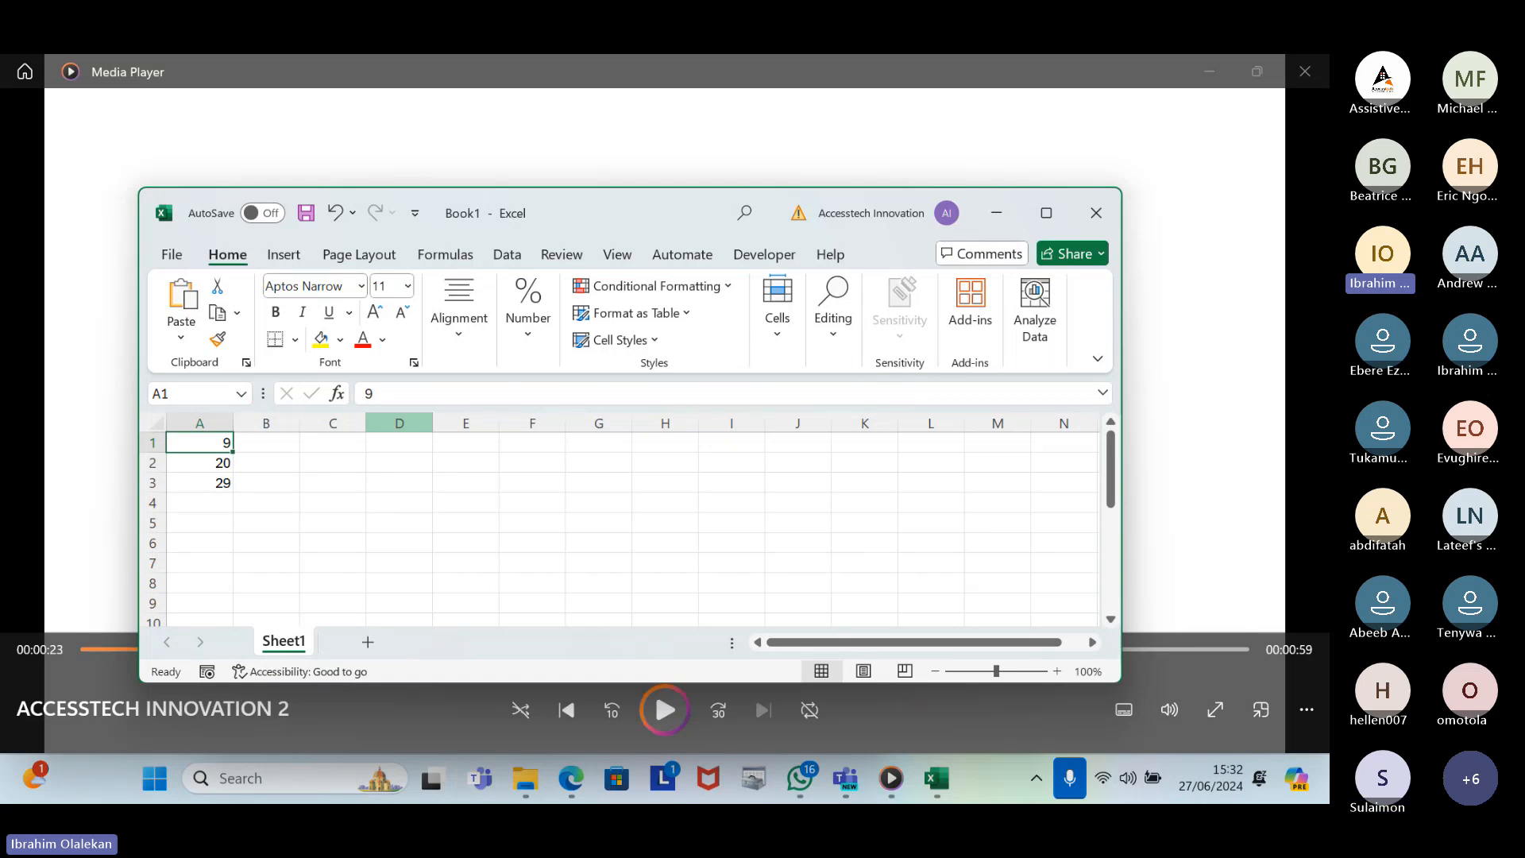
pyautogui.press('Down')
pyautogui.press('Down')
pyautogui.press('Down')
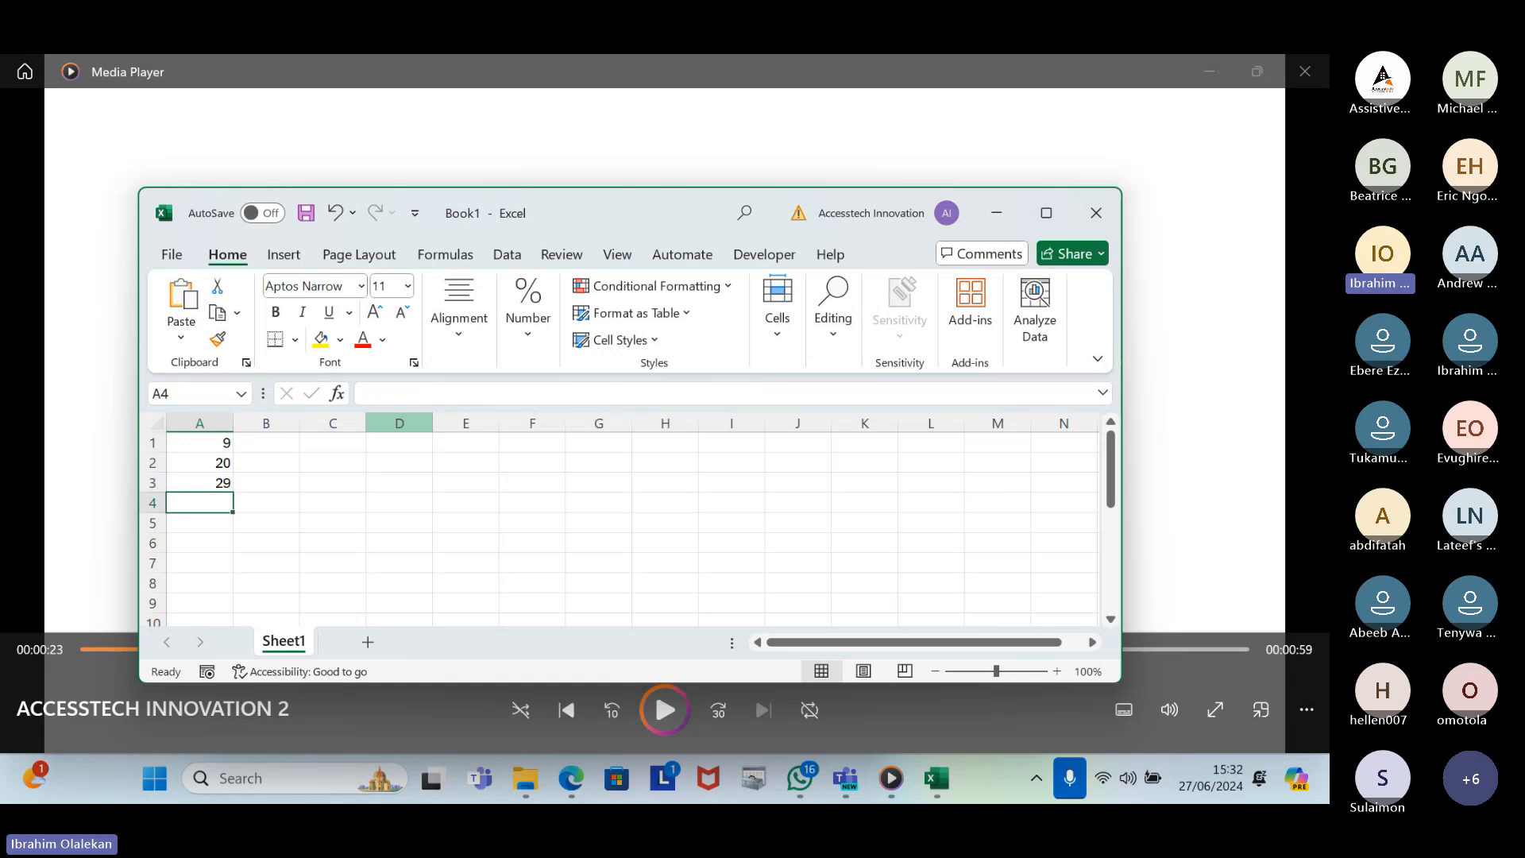
pyautogui.write('=')
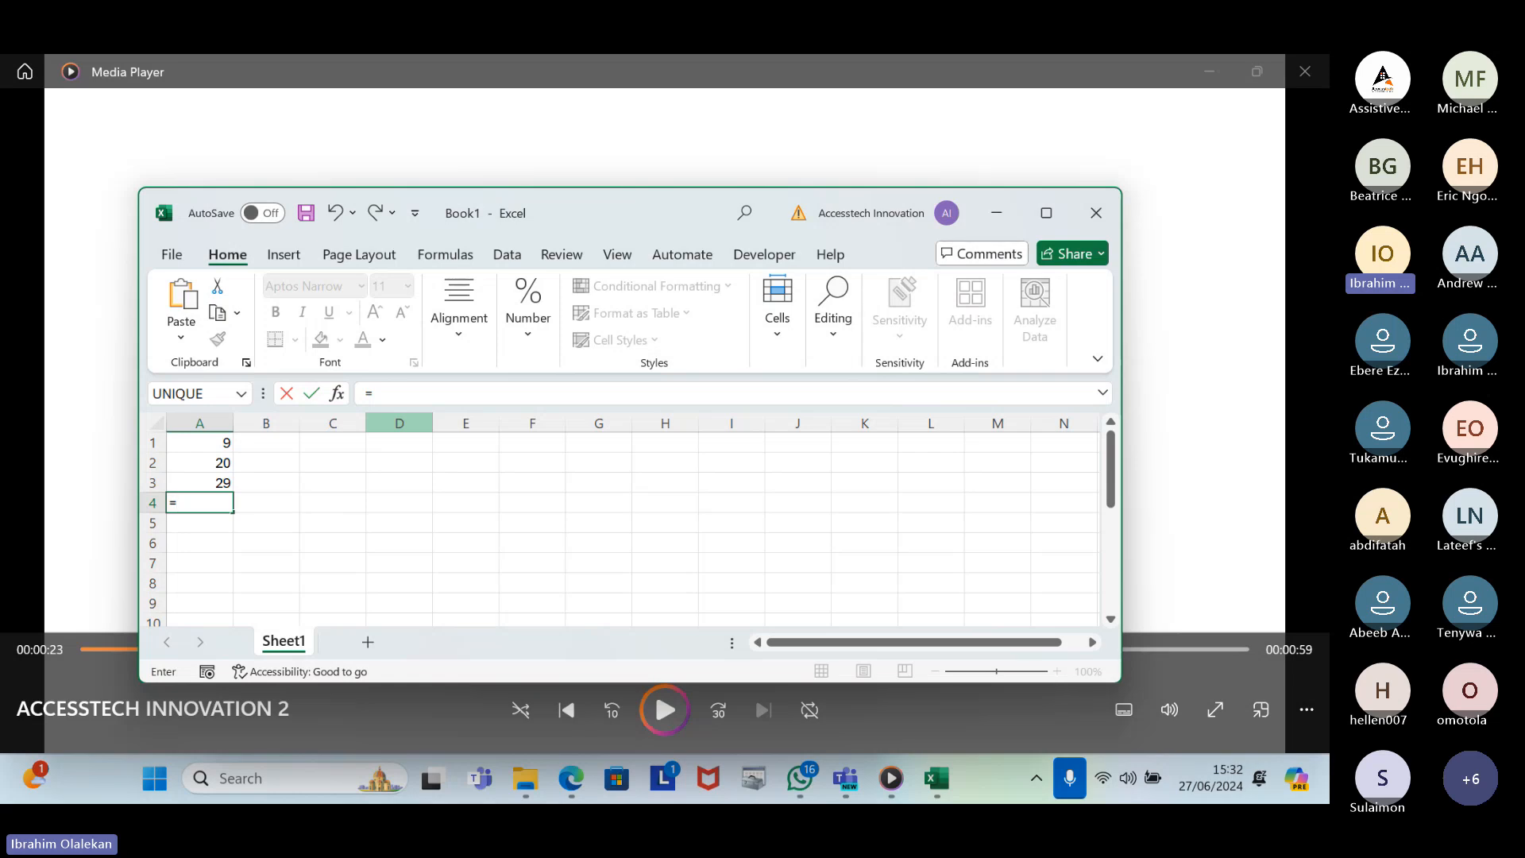
pyautogui.write('4+3')
pyautogui.press('Return')
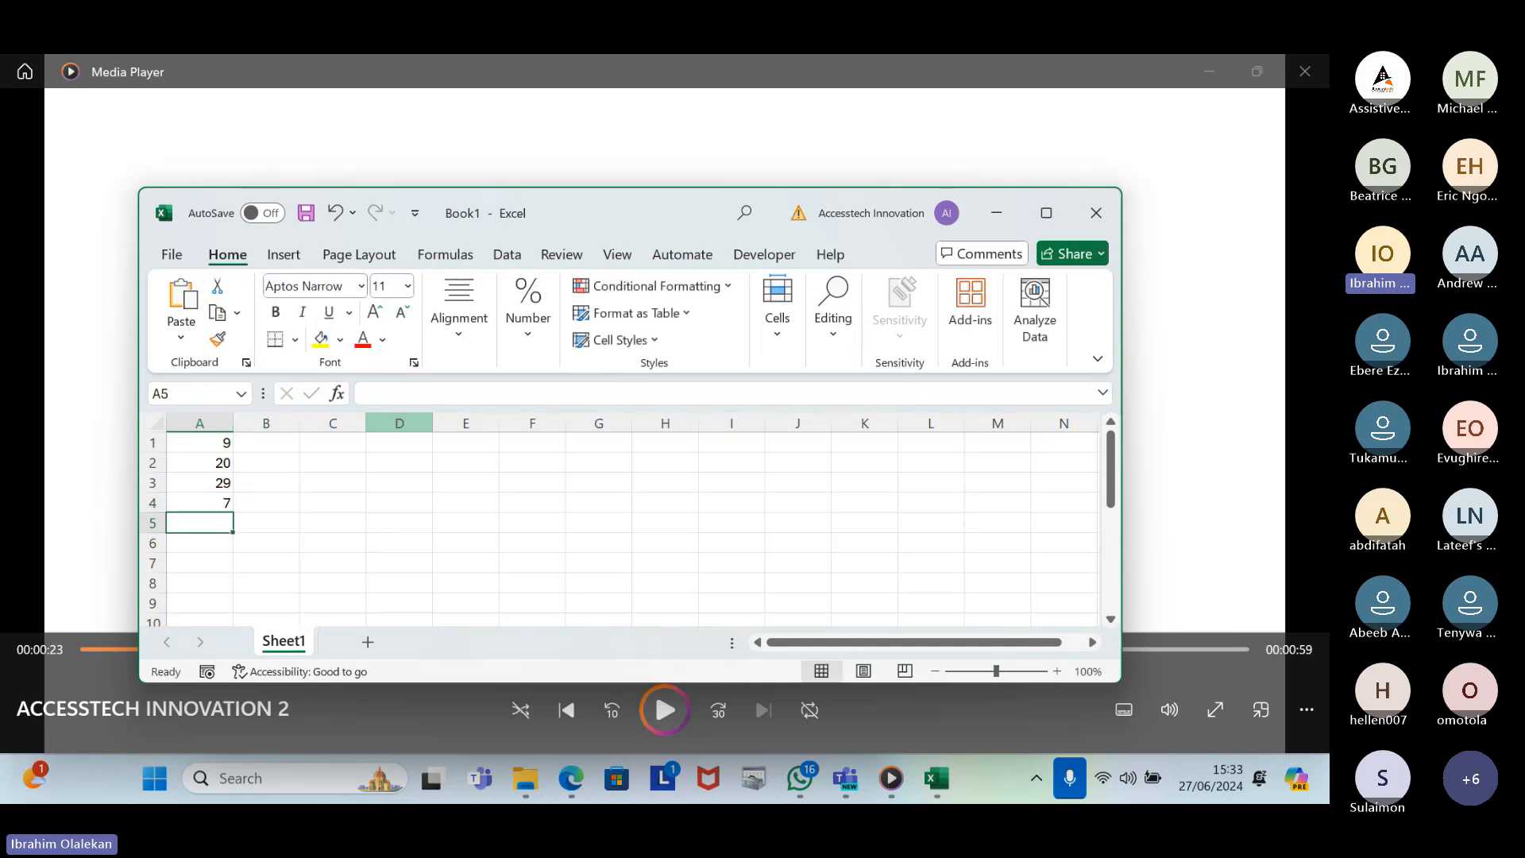
pyautogui.press('Up')
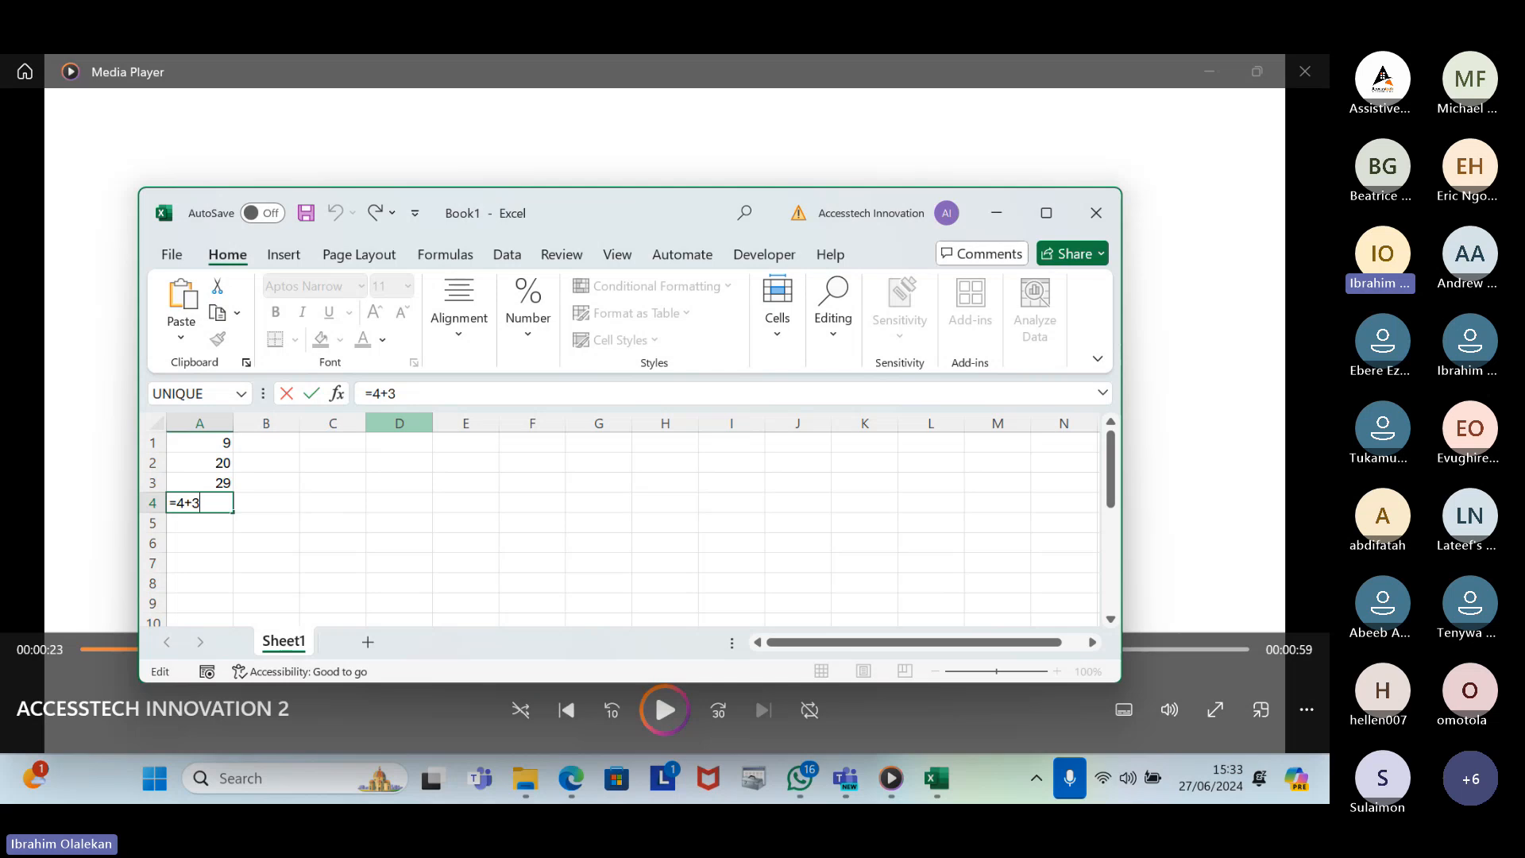
pyautogui.hotkey('ctrl', 'Return')
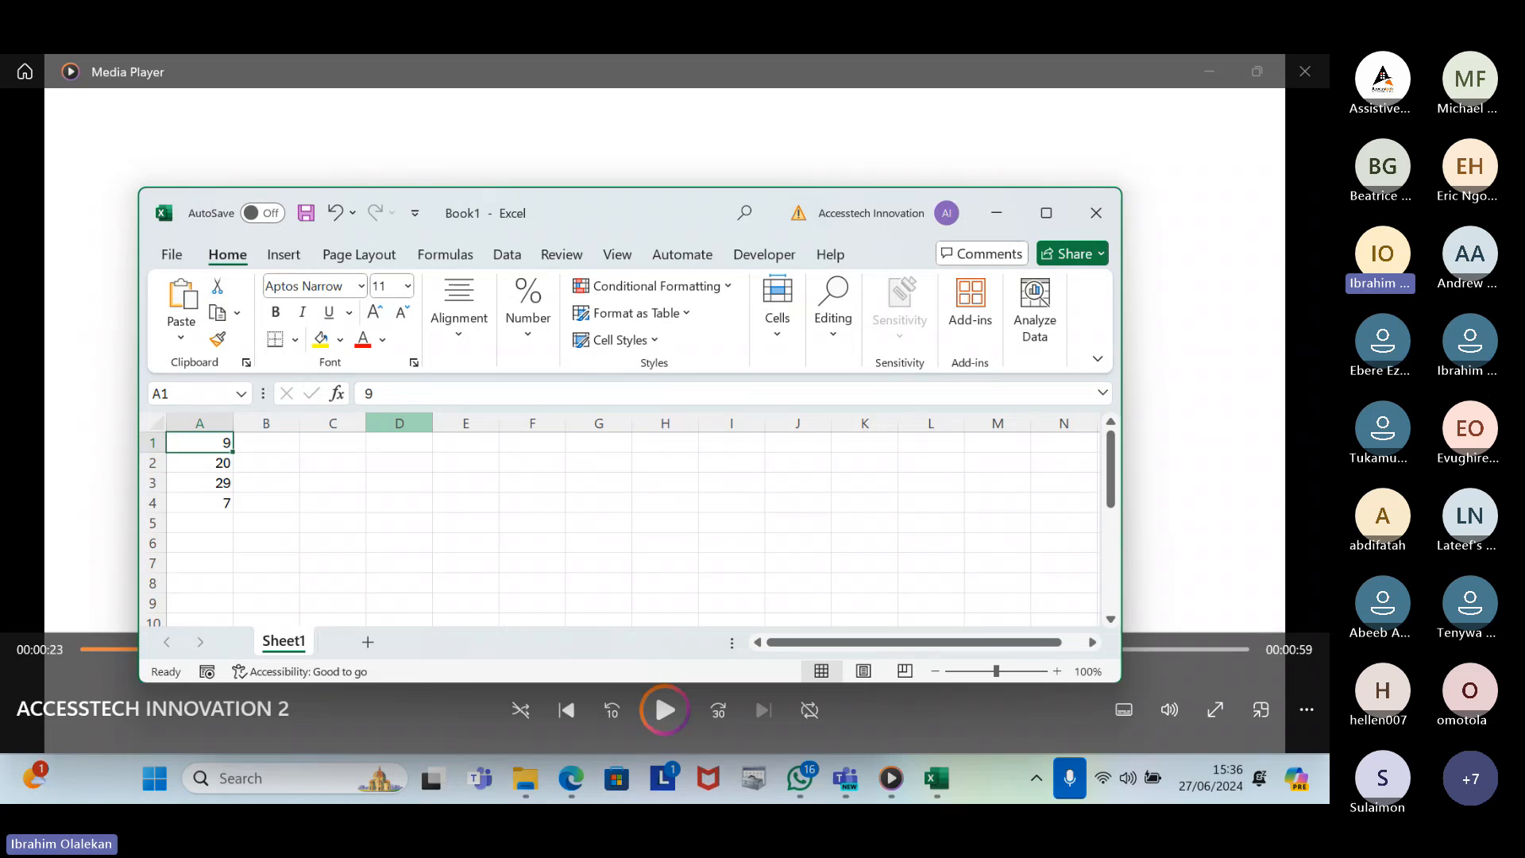
# Set the value of cell A1 to 12
pyautogui.write('12')
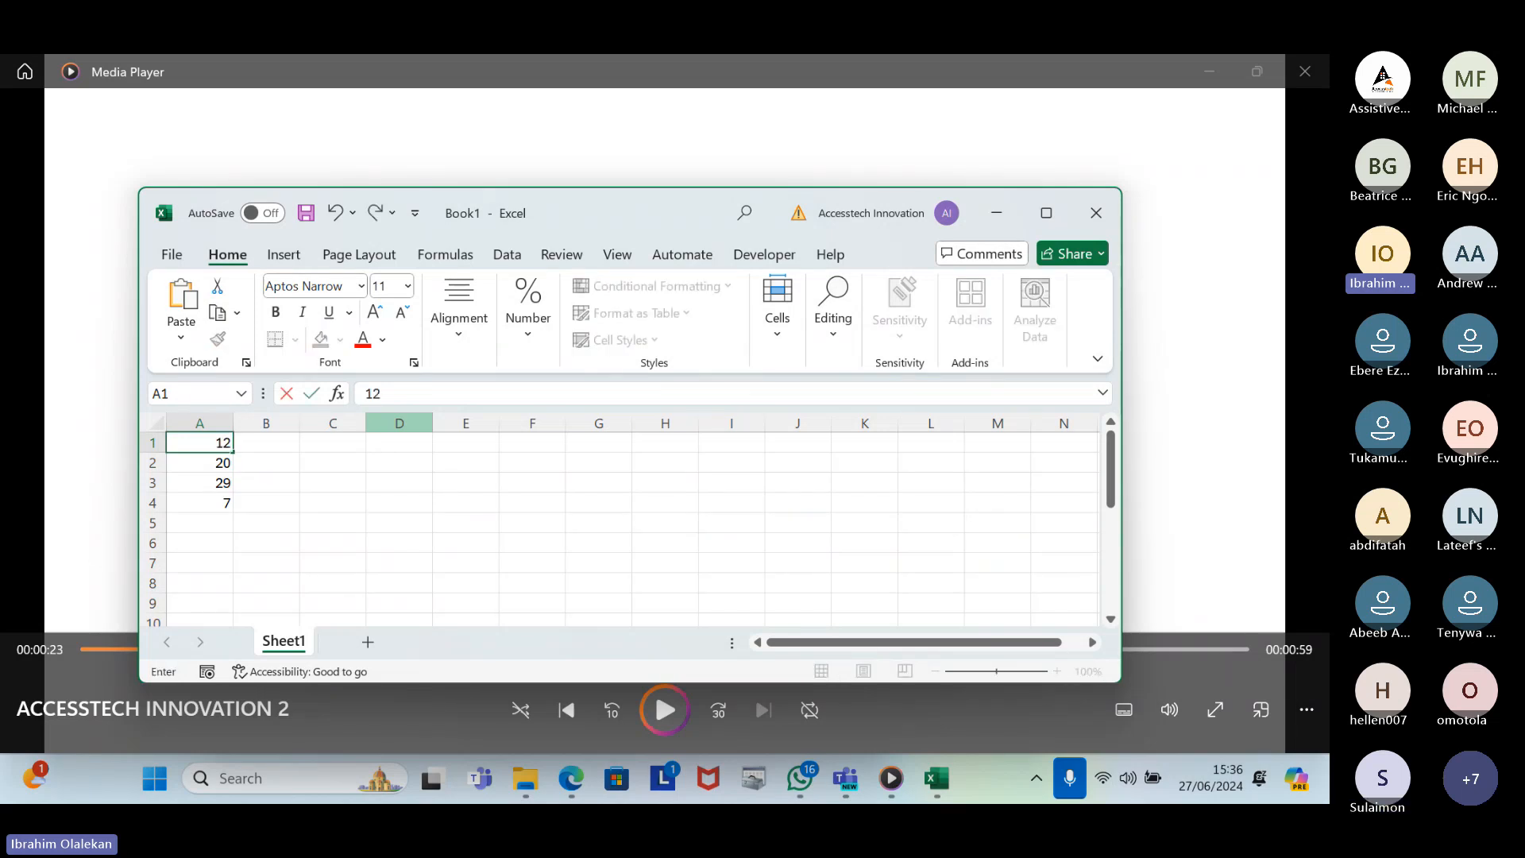
pyautogui.hotkey('ctrl', 'Return')
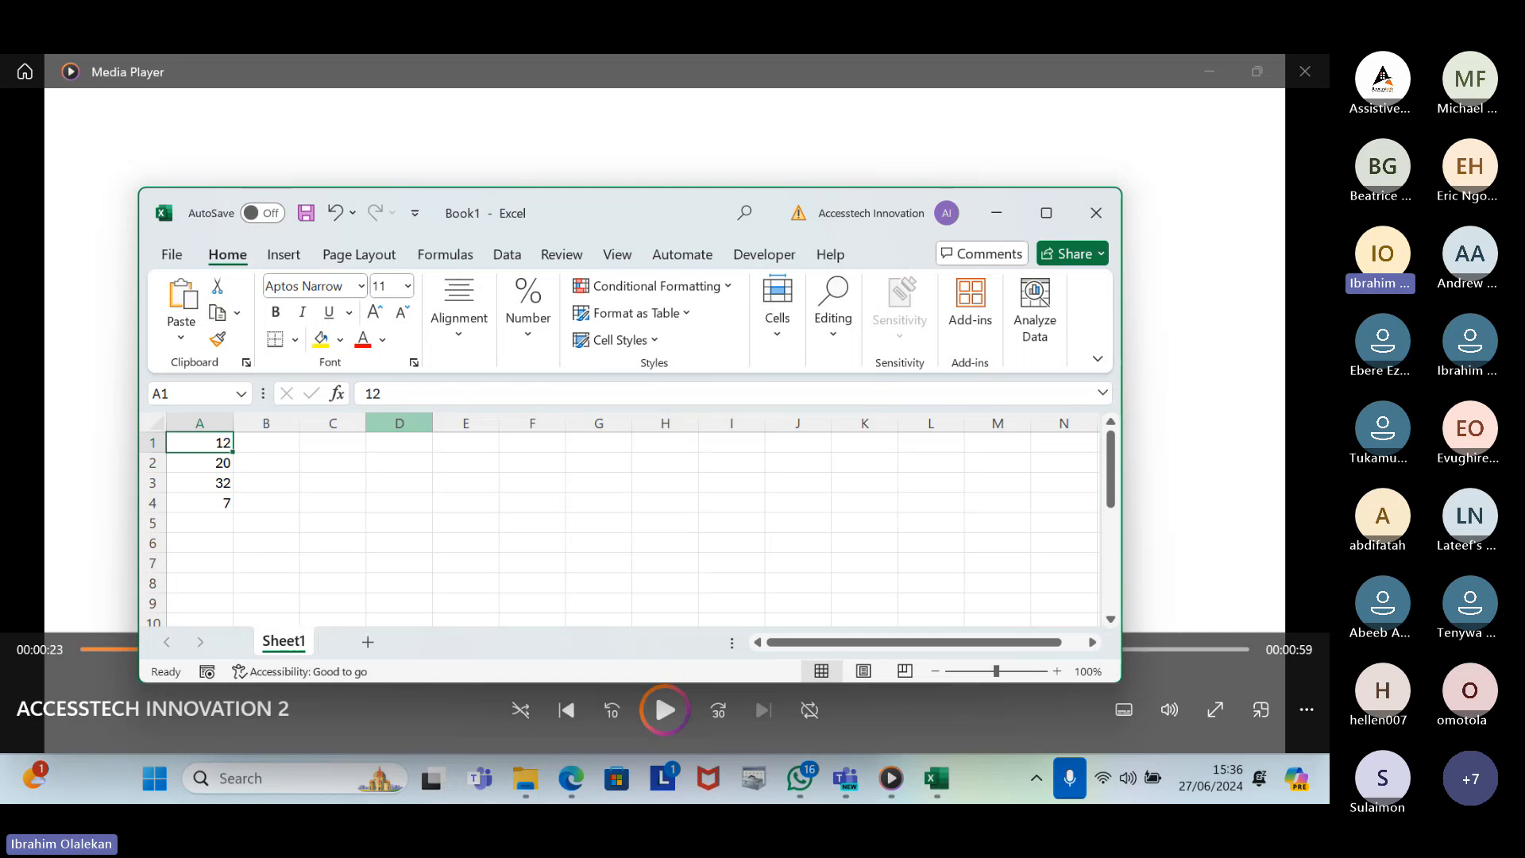
pyautogui.press('Down')
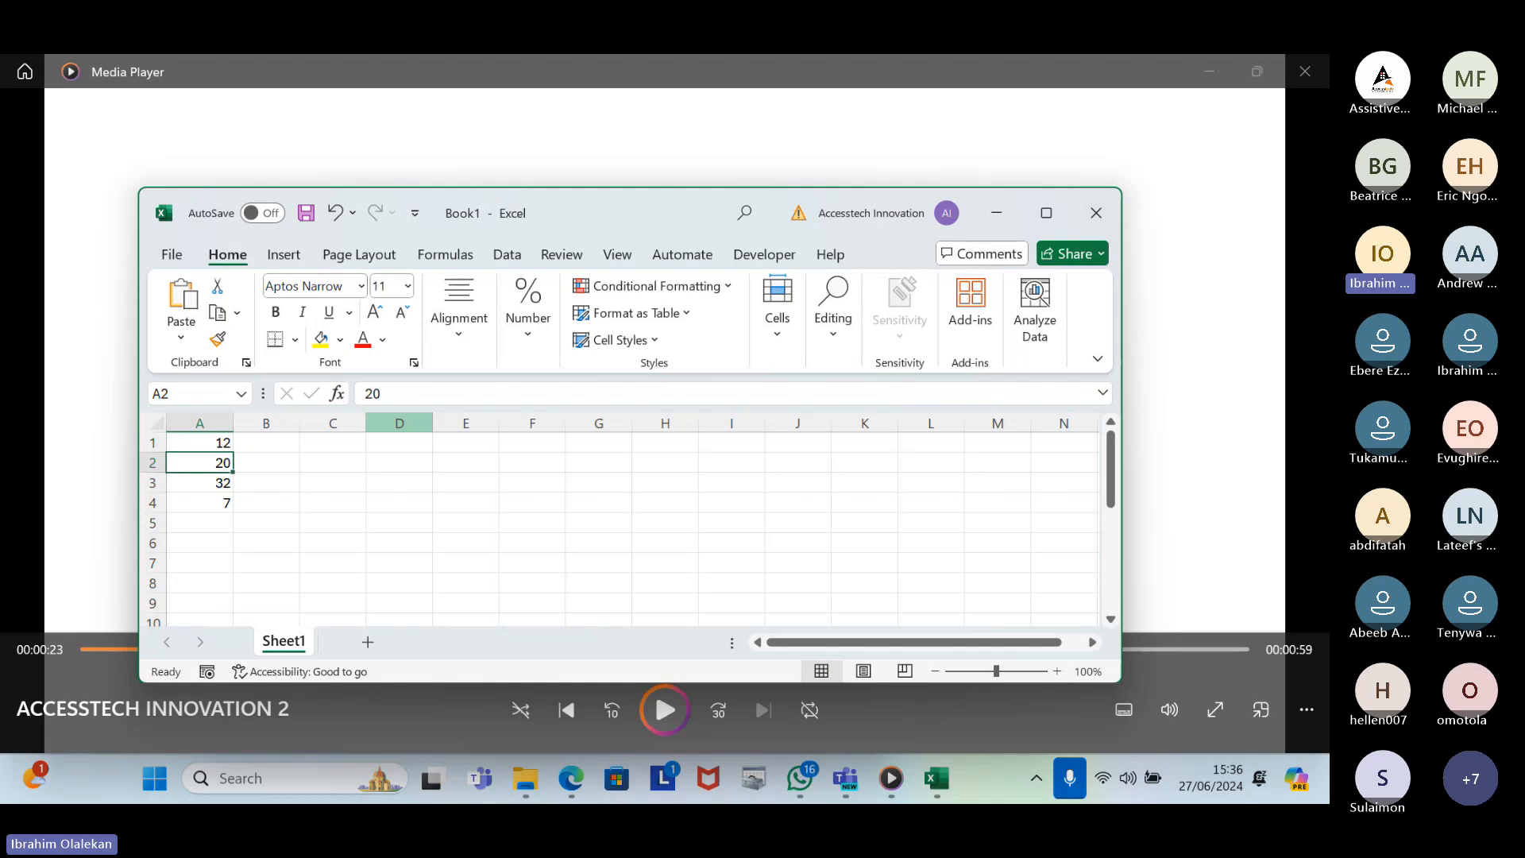
# Enter the typed-number formula =12+20 in cell B1, beside the values in column A
pyautogui.press('Down')
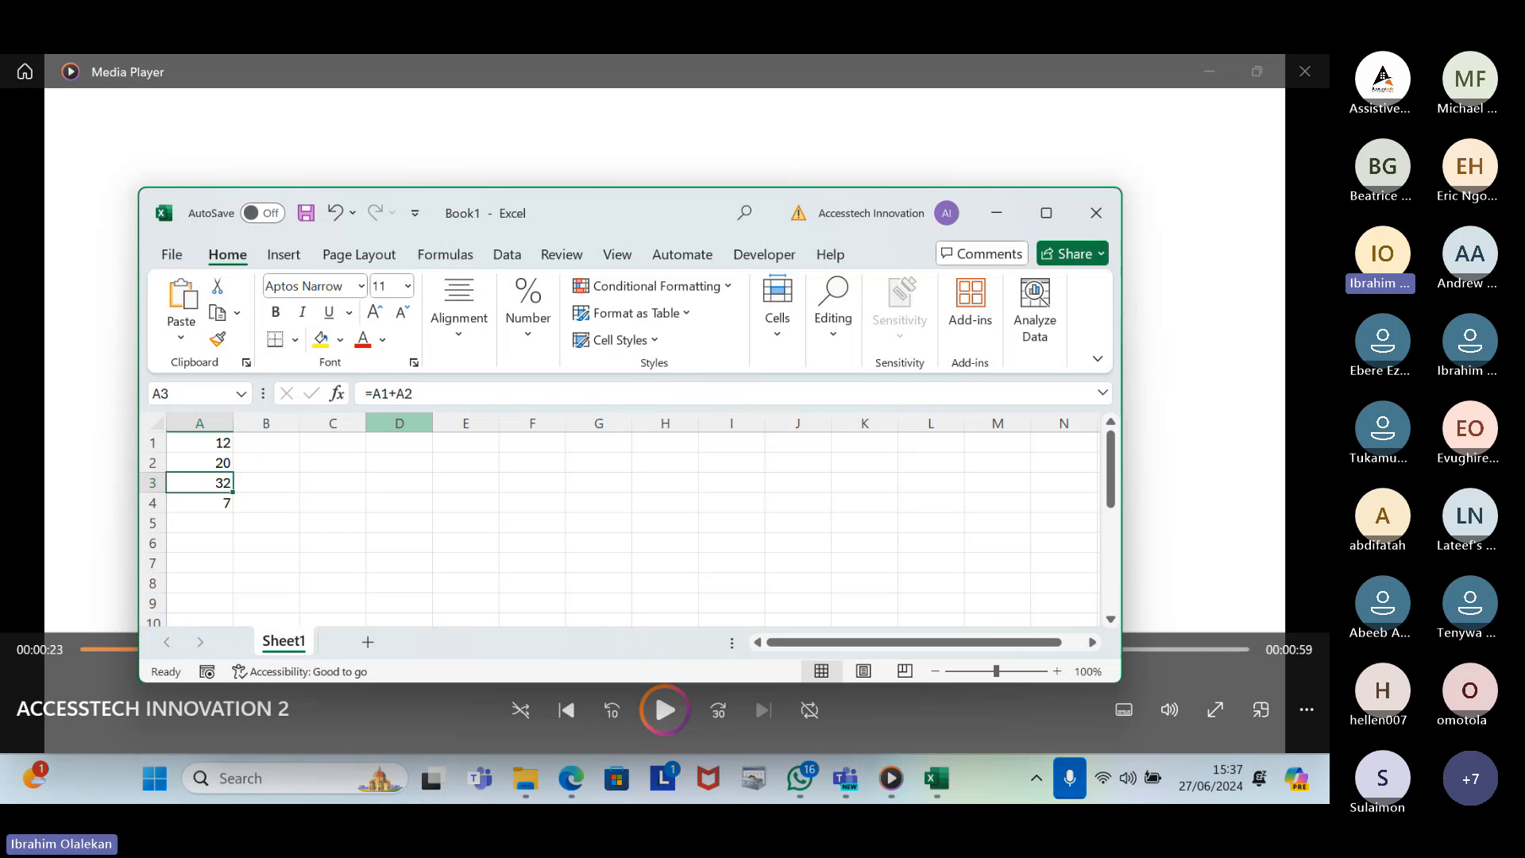
pyautogui.press('Up')
pyautogui.press('Up')
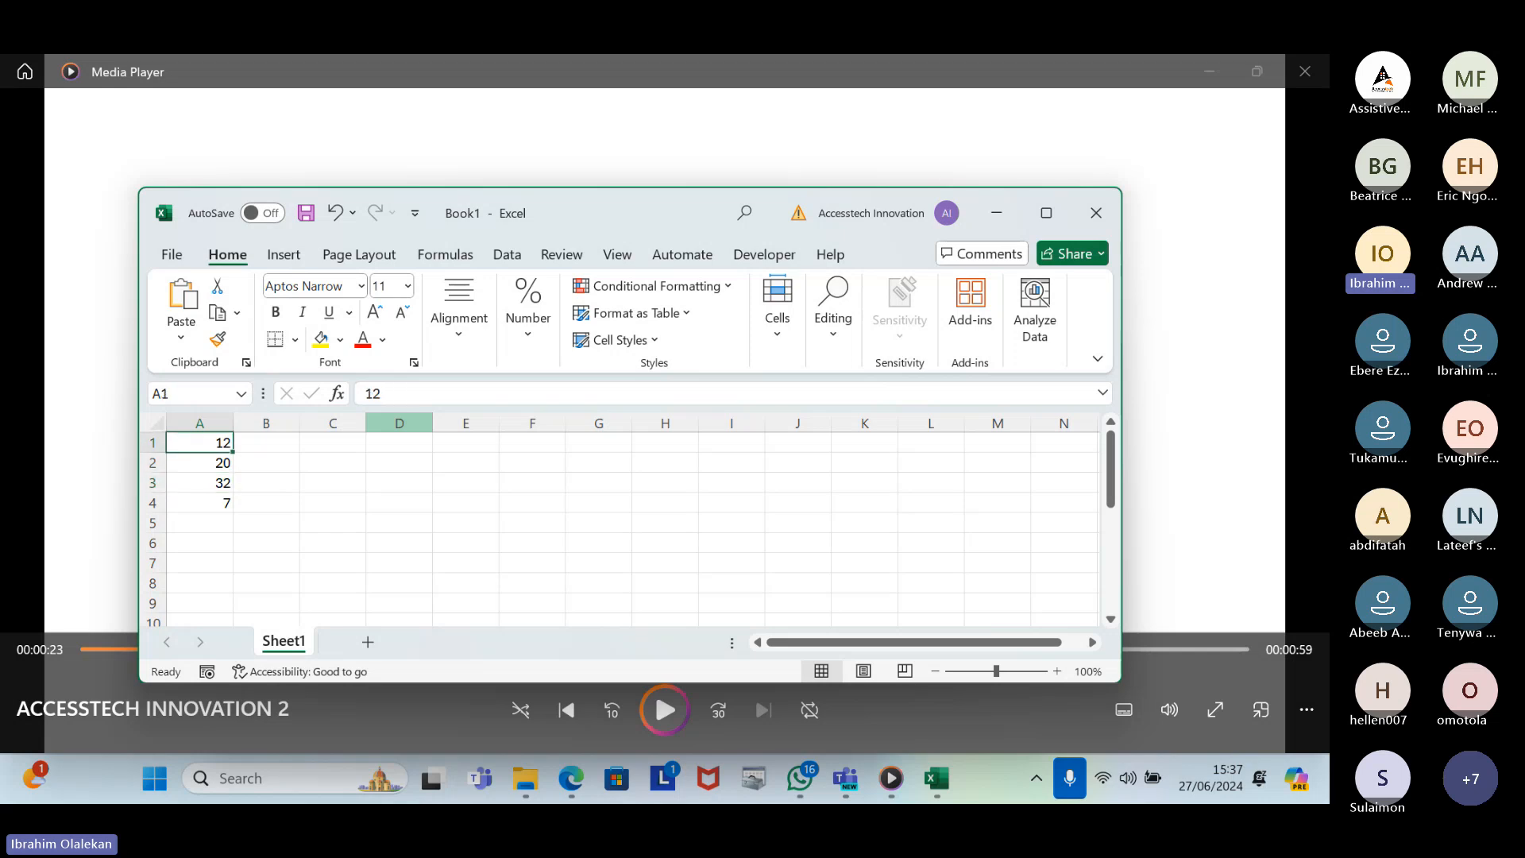
pyautogui.press('Down')
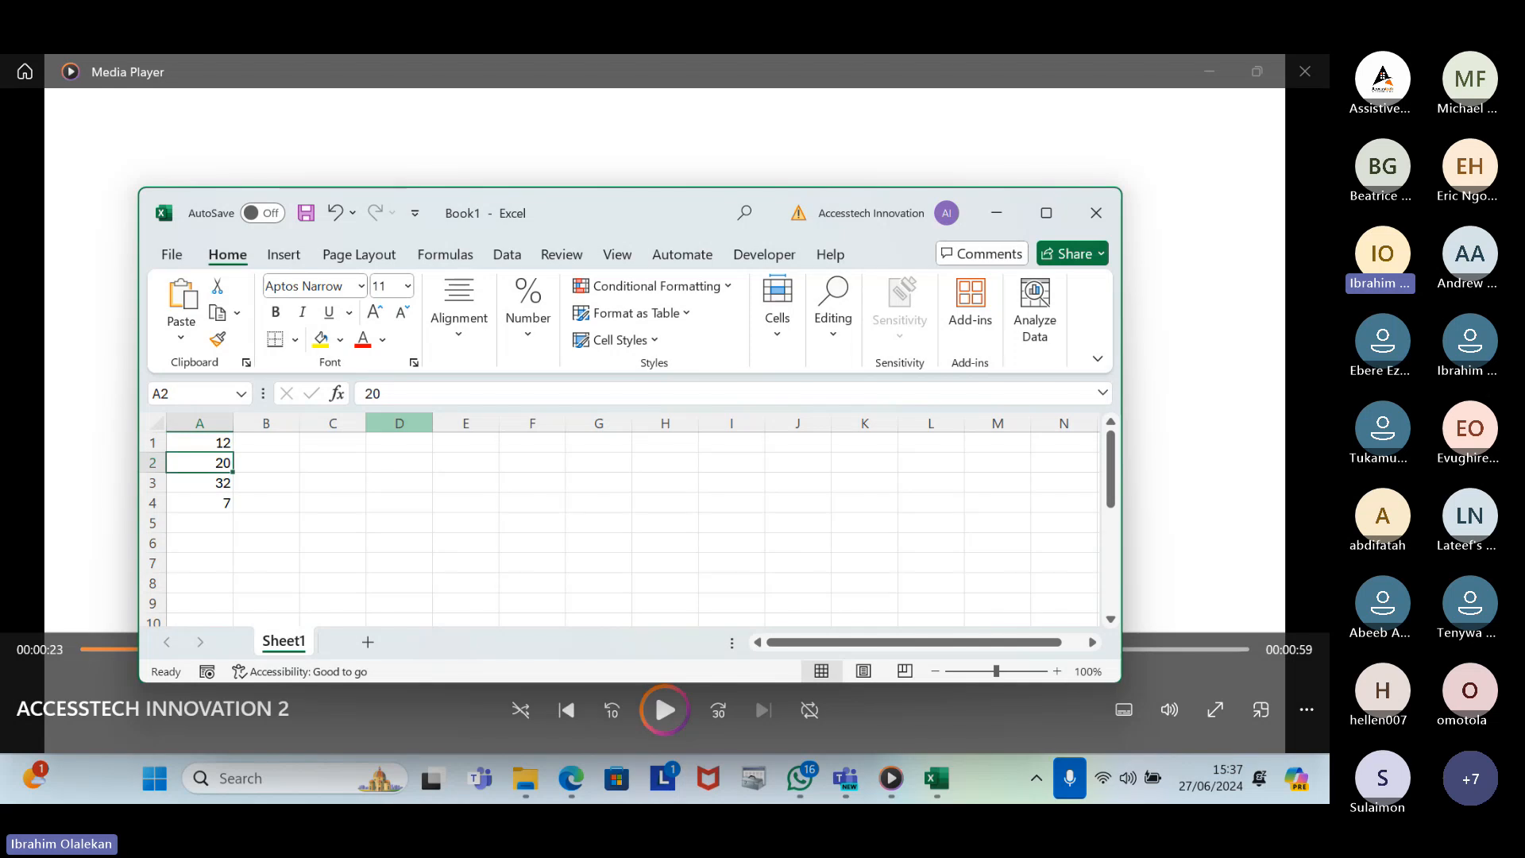
pyautogui.press('Up')
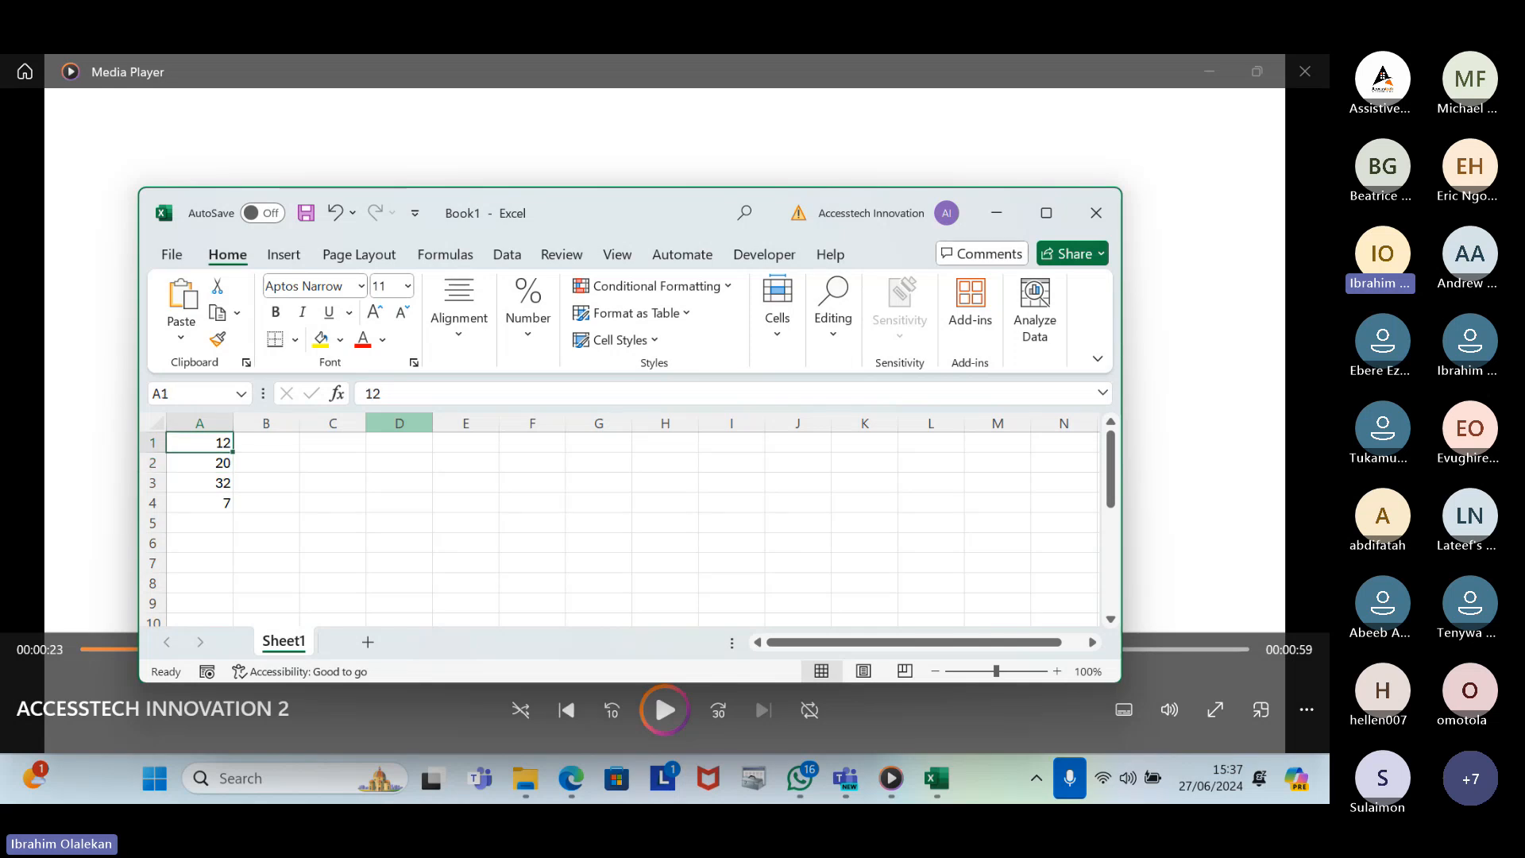
pyautogui.press('Right')
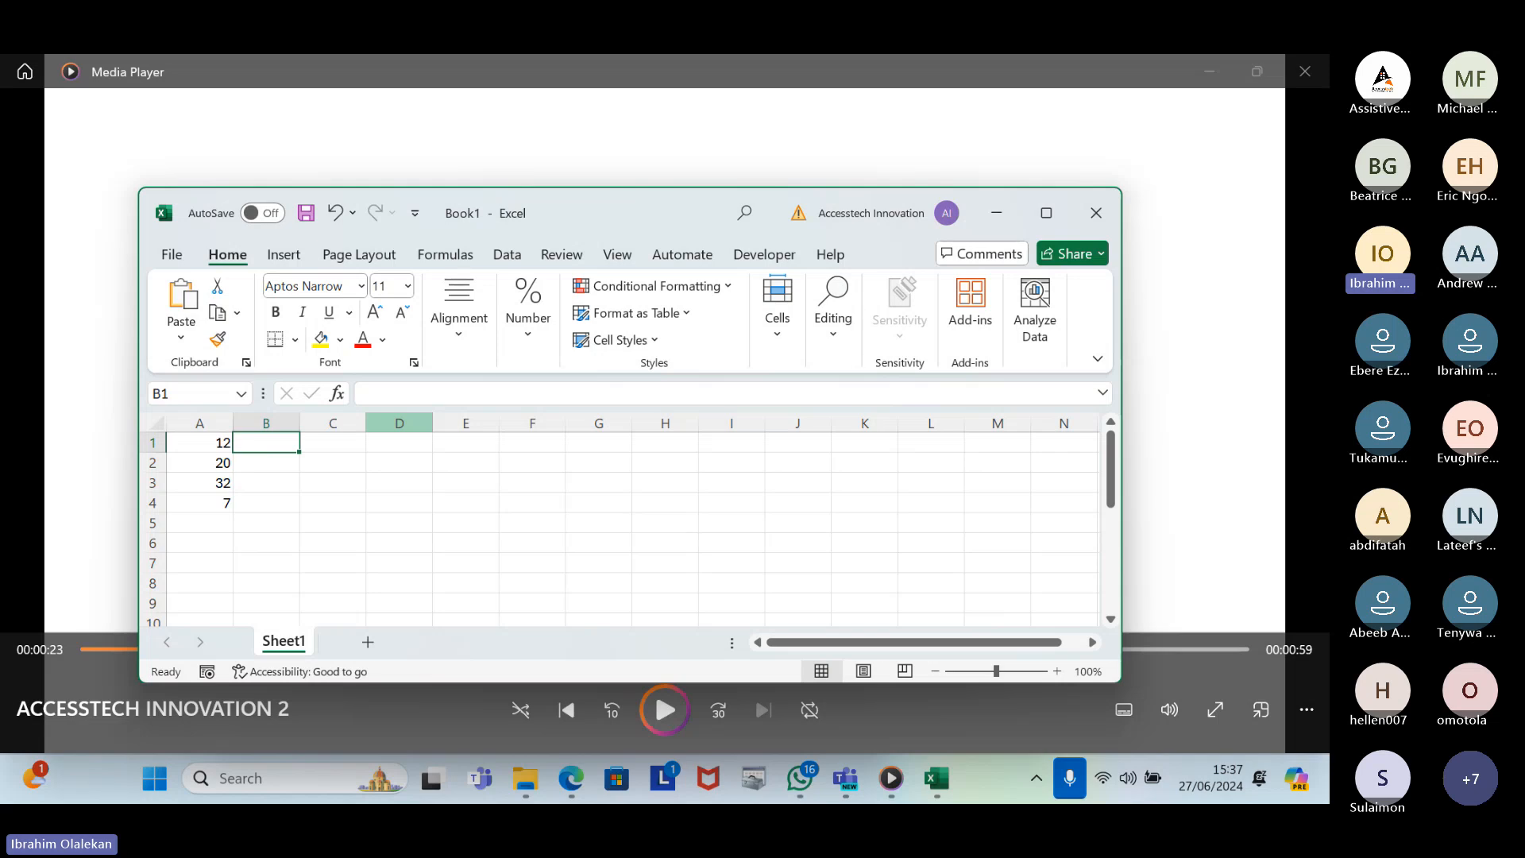
pyautogui.write('=')
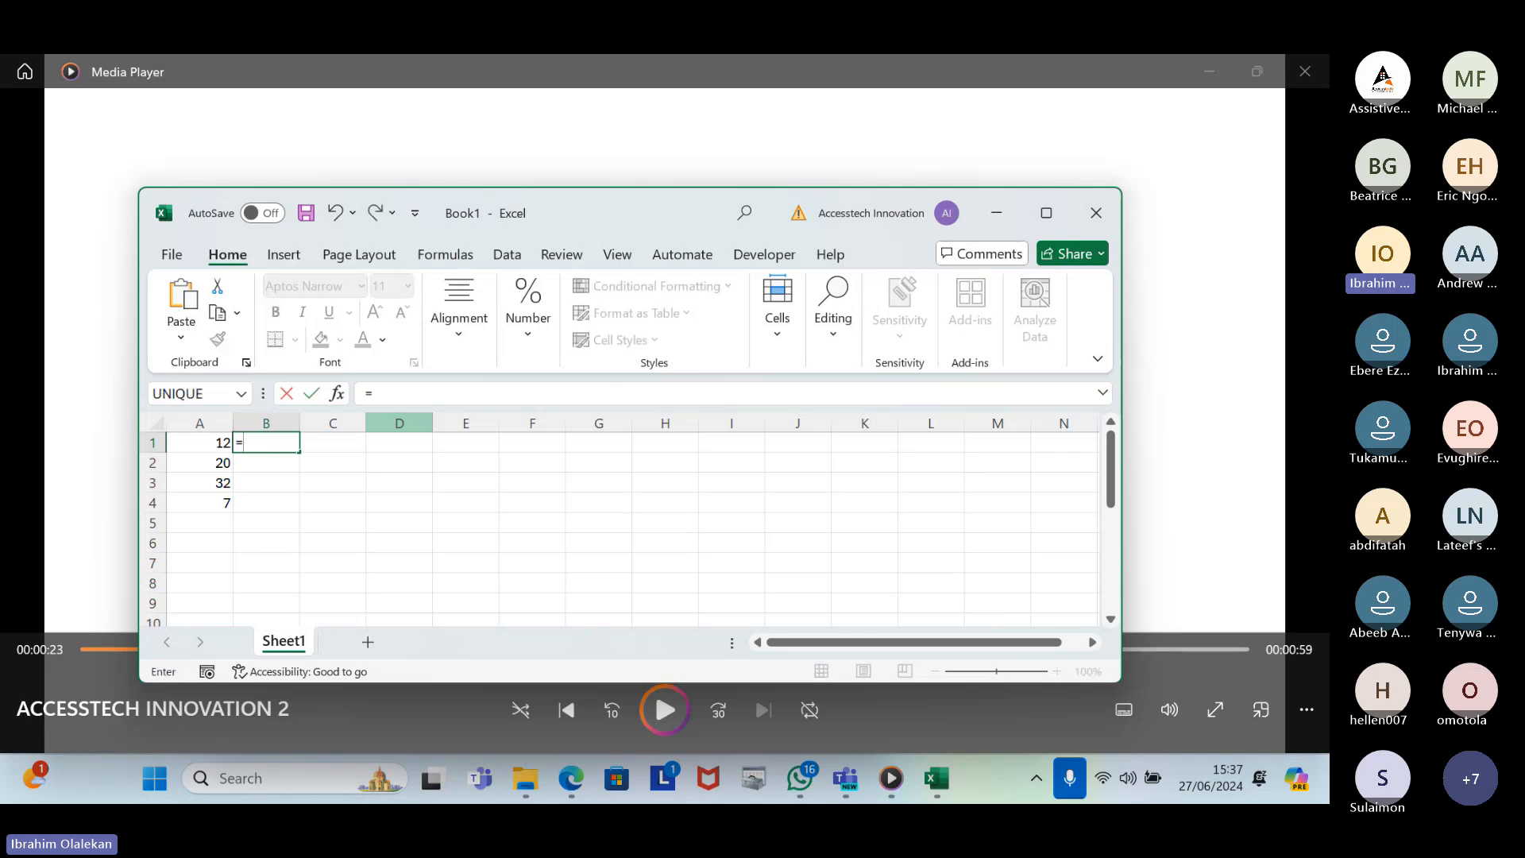
pyautogui.write('12+20')
pyautogui.press('Return')
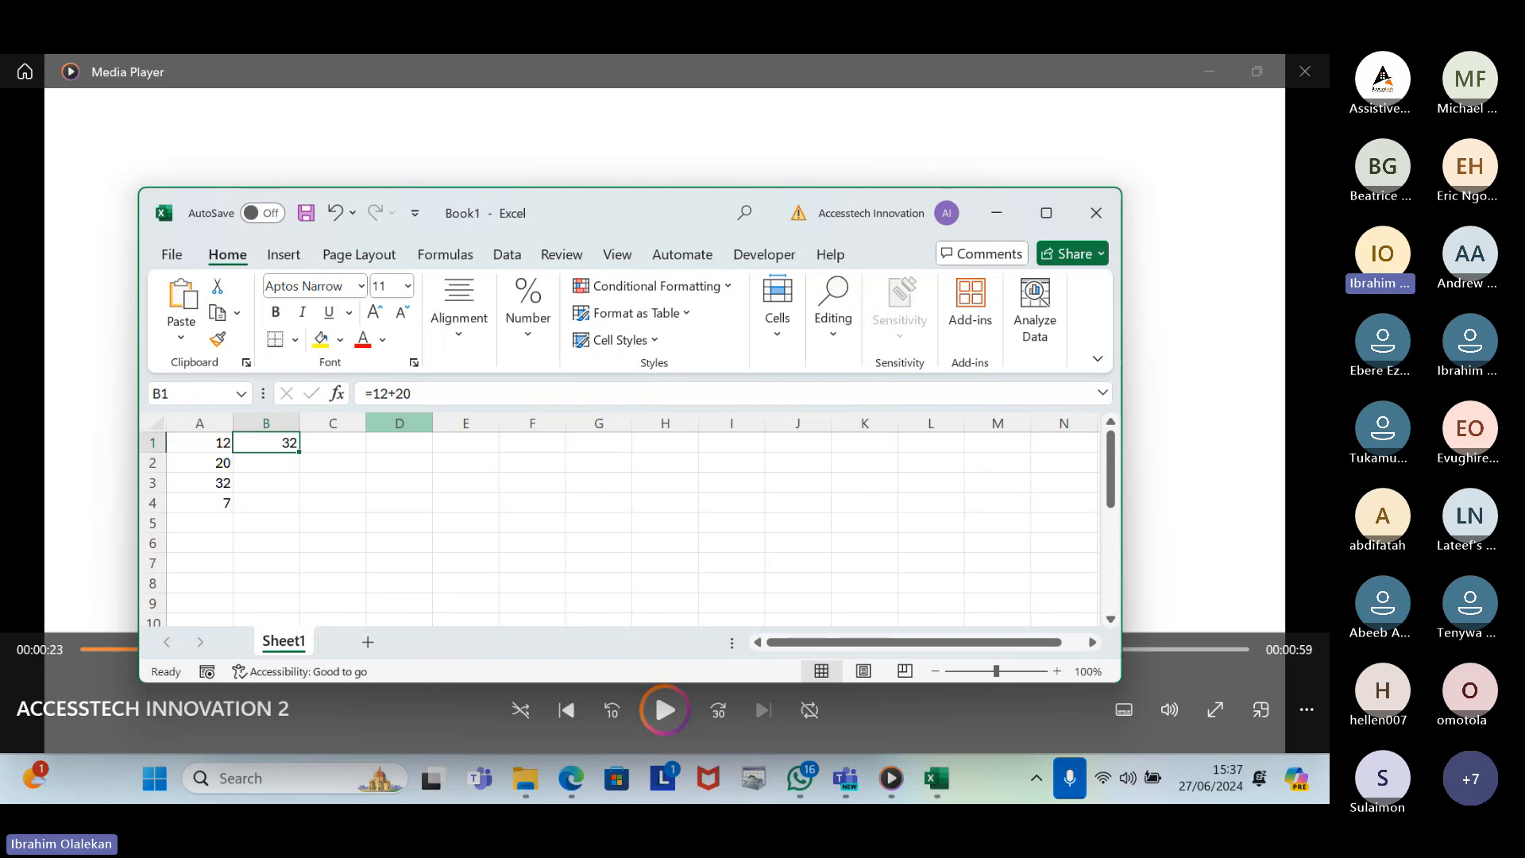
# Set the value of cell A2 to 15
pyautogui.press('Left')
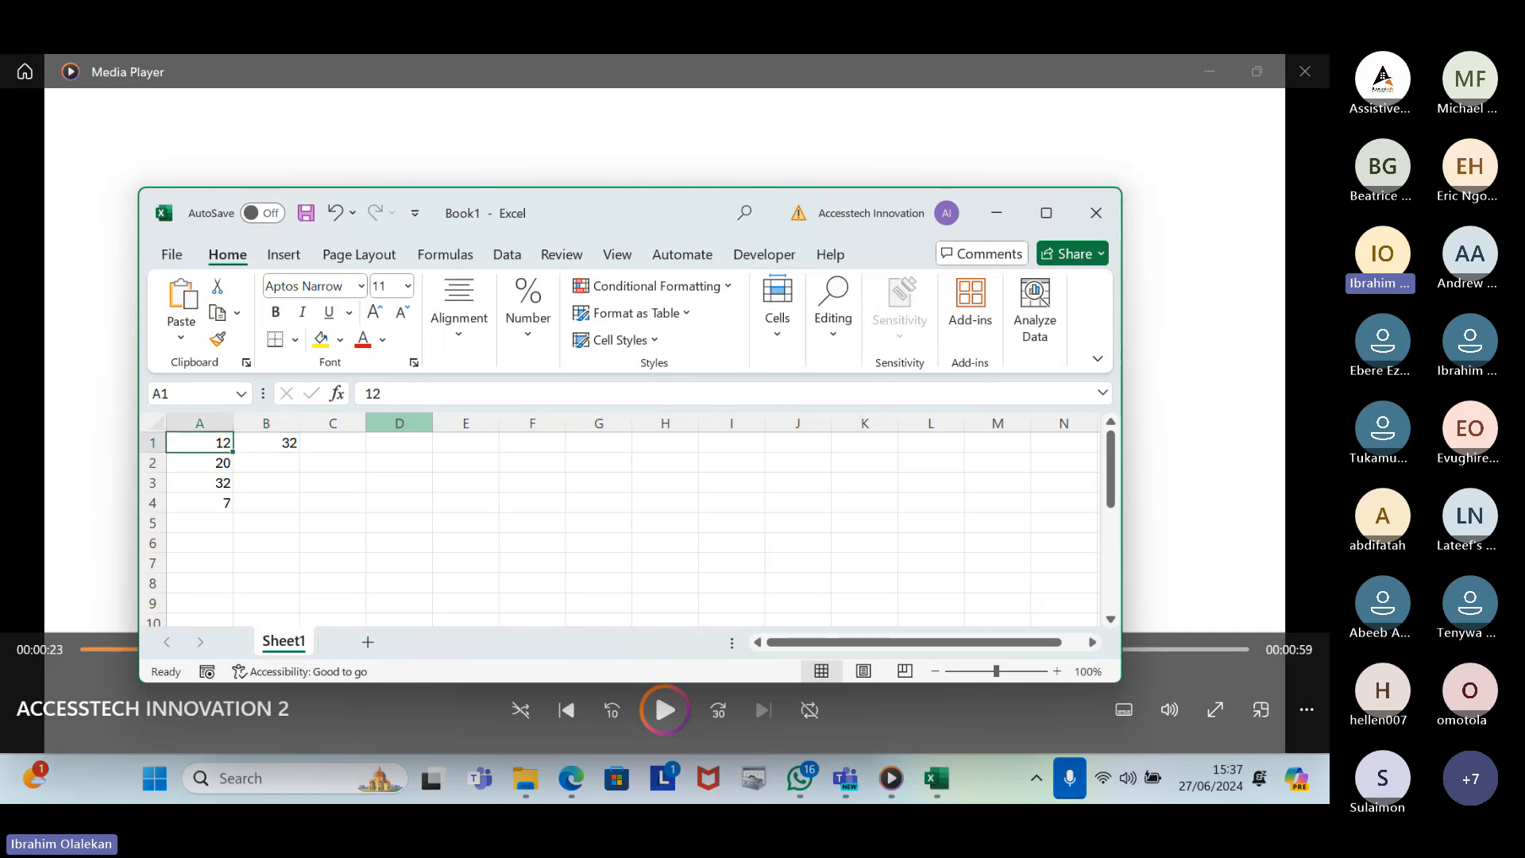
pyautogui.press('Down')
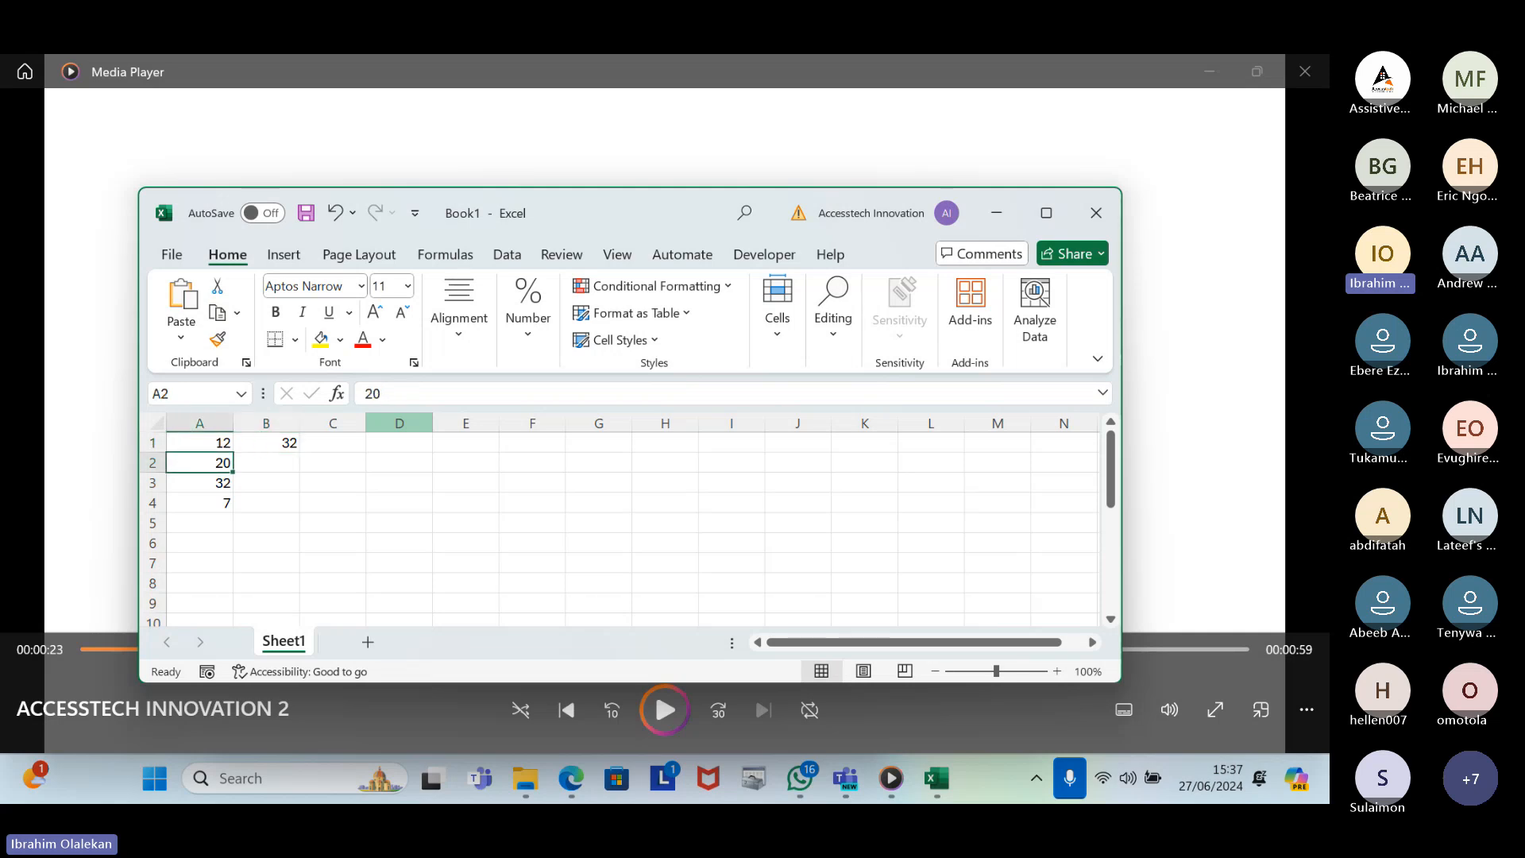
pyautogui.write('15')
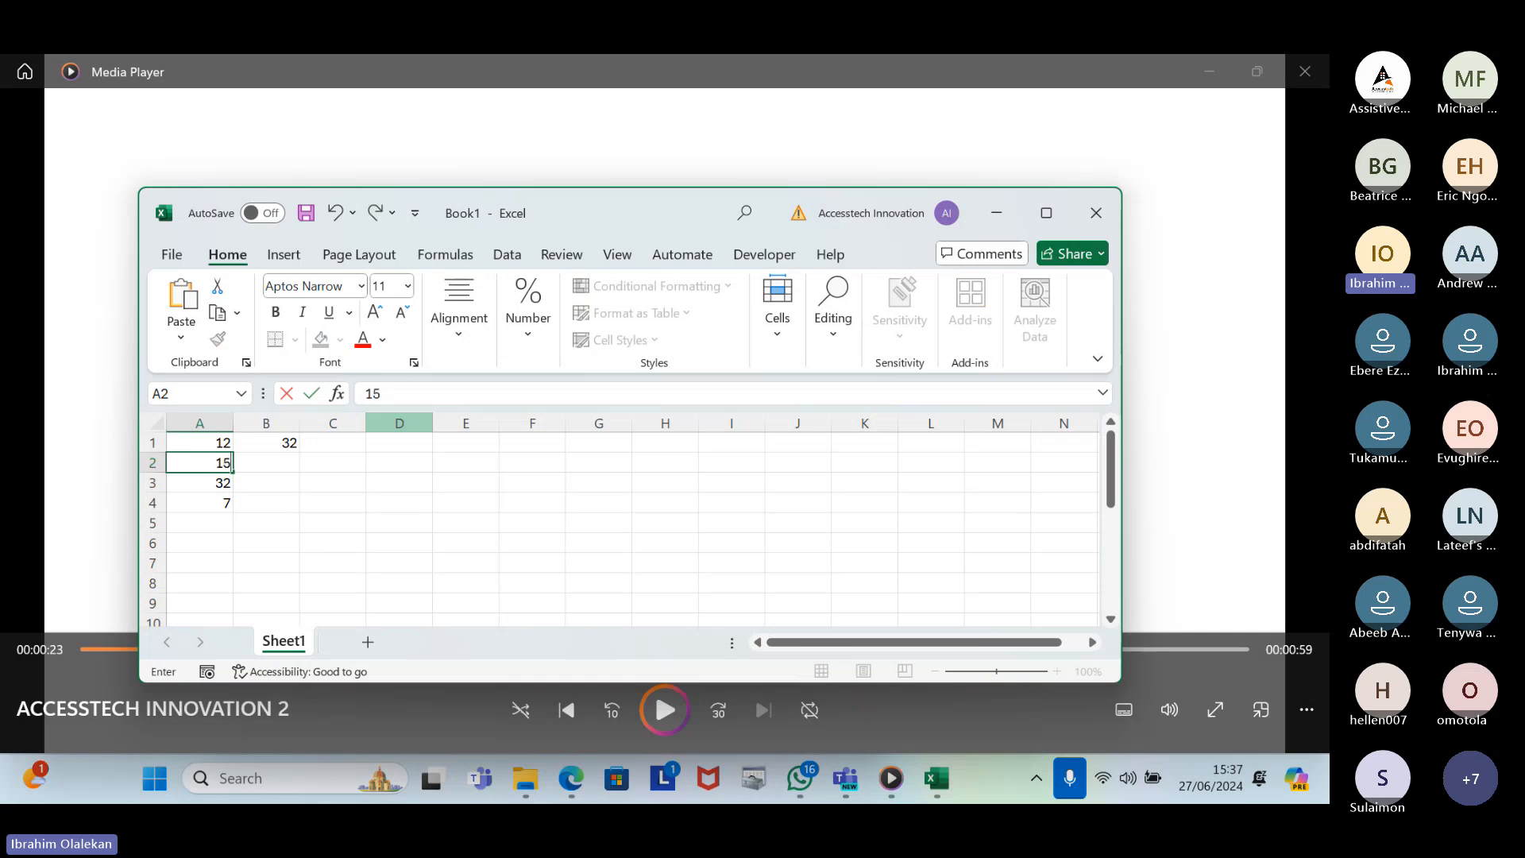
pyautogui.press('Up')
# Edit the formula in cell B1 so that it reads =12+15
pyautogui.press('Right')
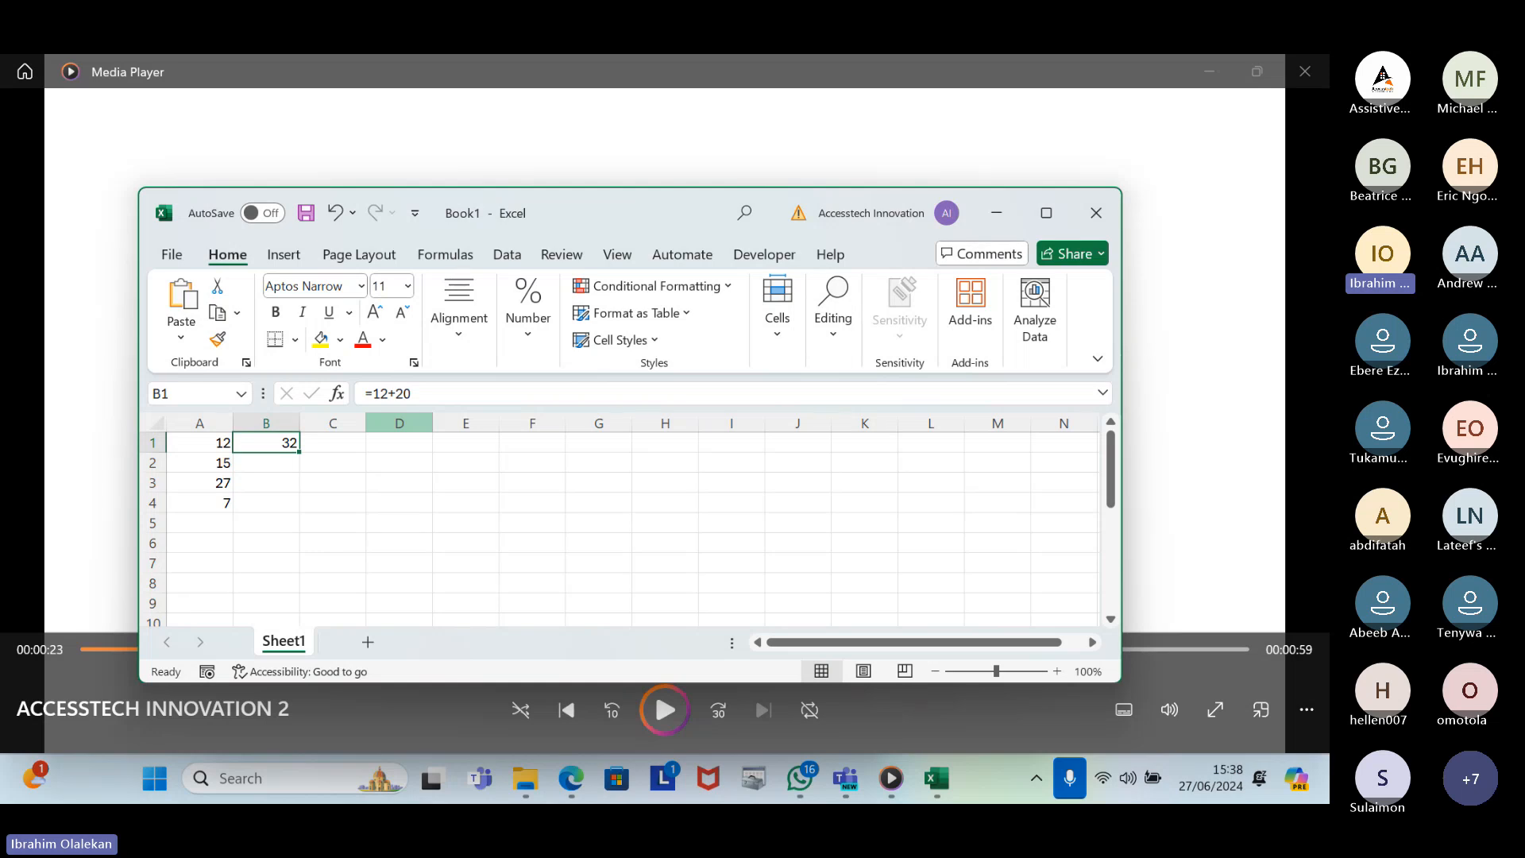
pyautogui.press('F2')
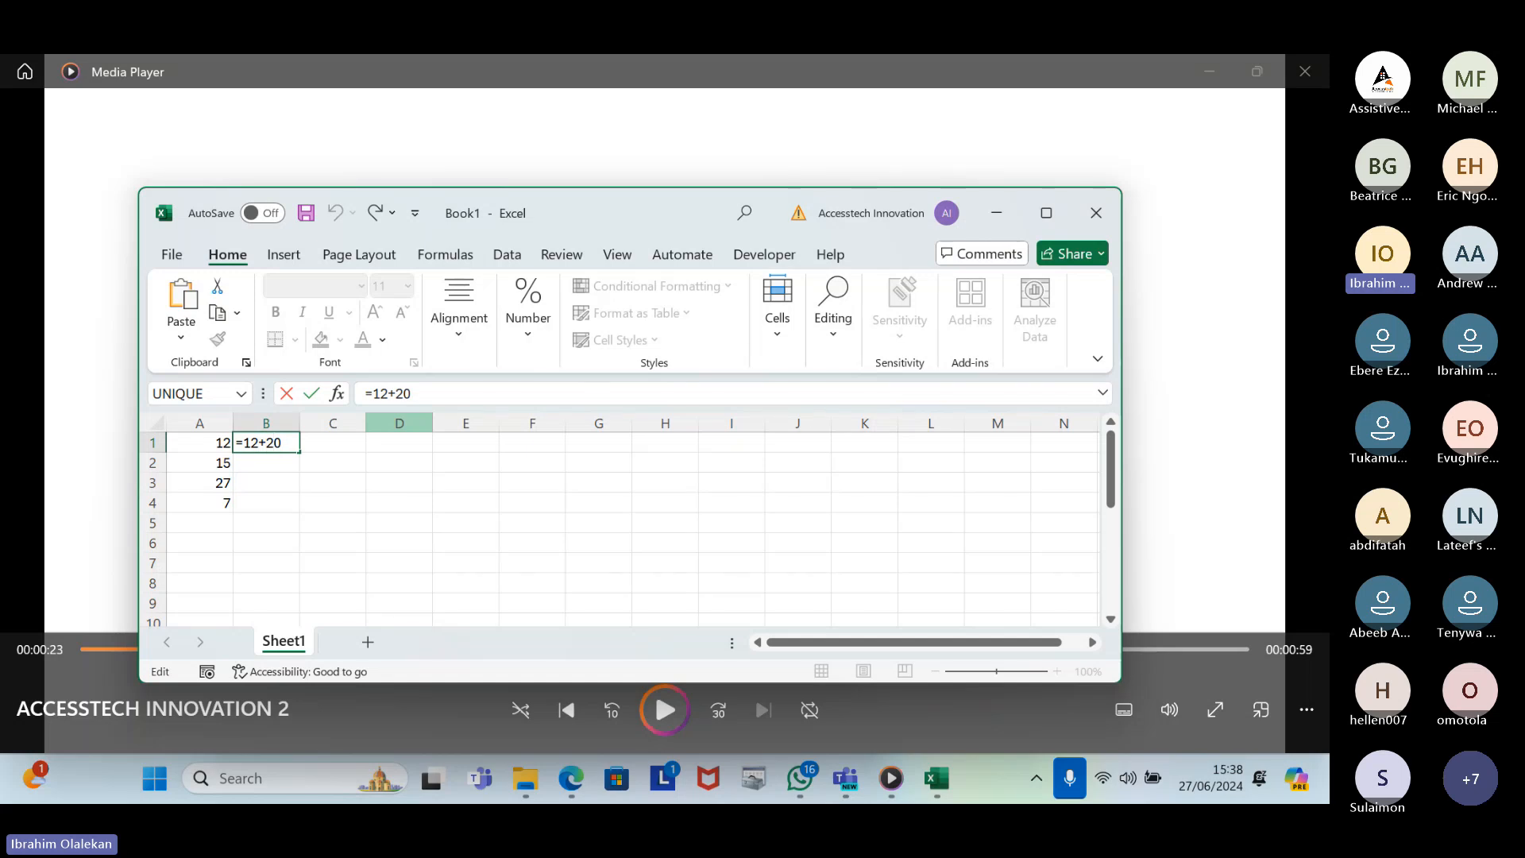
pyautogui.press('BackSpace')
pyautogui.press('BackSpace')
pyautogui.write('15')
pyautogui.press('Return')
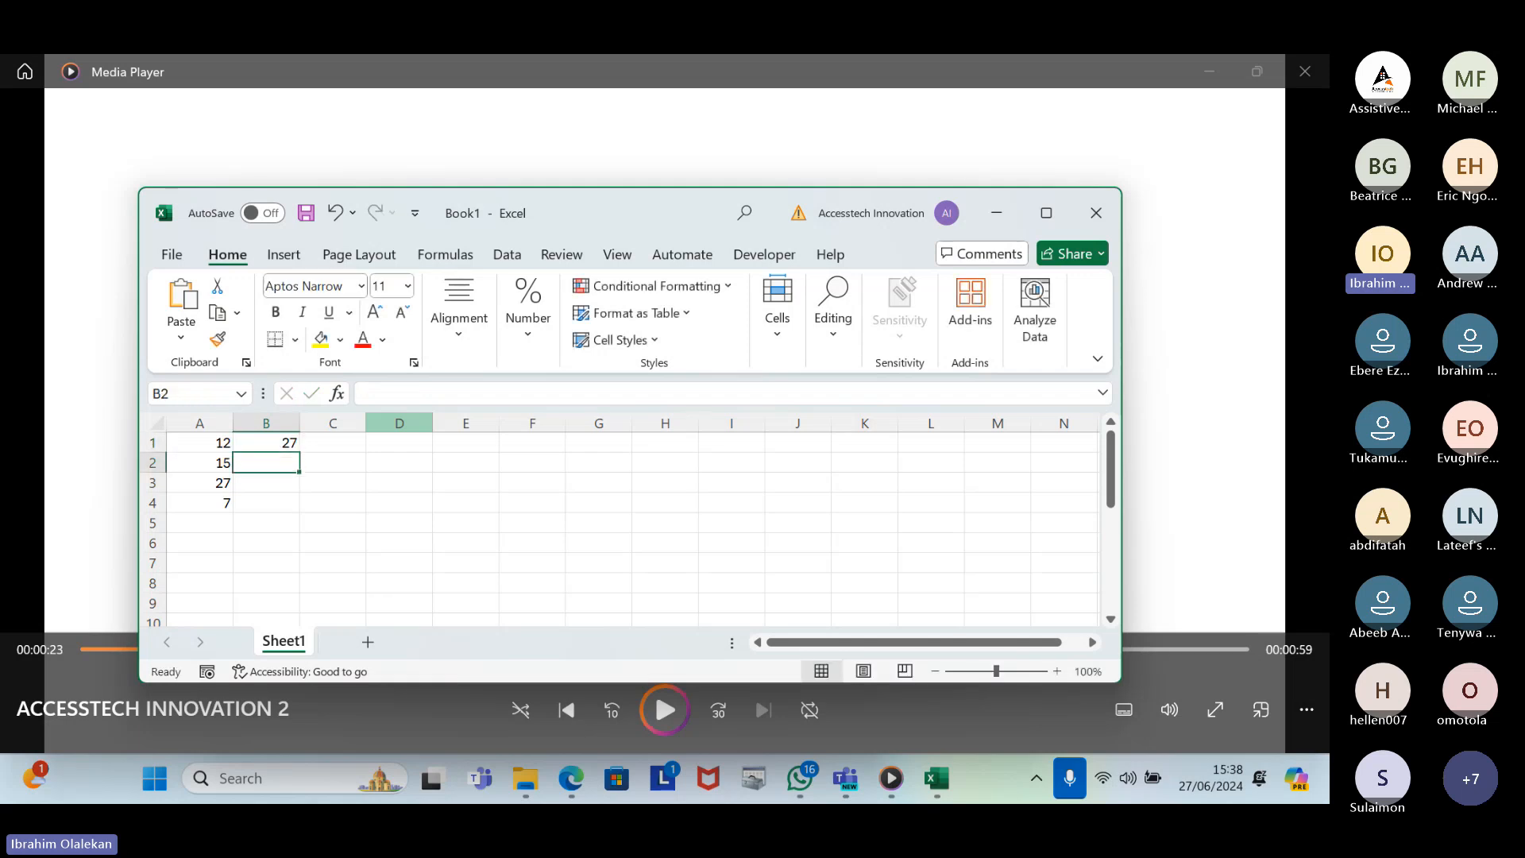
# Clear the typed-number formulas from cells A4 and B1
pyautogui.press('Up')
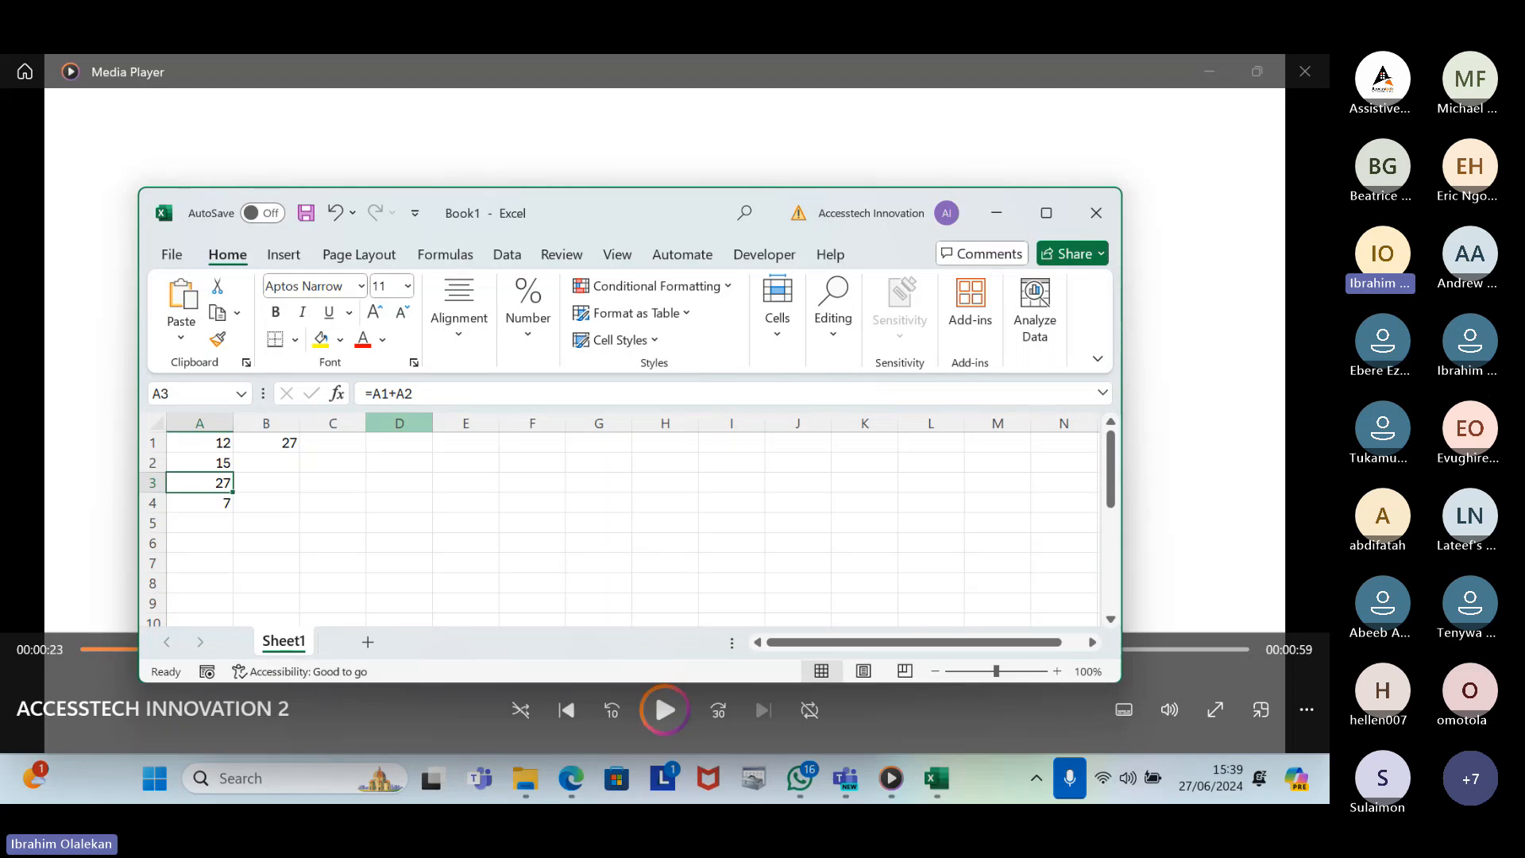
pyautogui.press('Up')
pyautogui.press('Up')
pyautogui.press('Down')
pyautogui.press('Down')
pyautogui.press('Down')
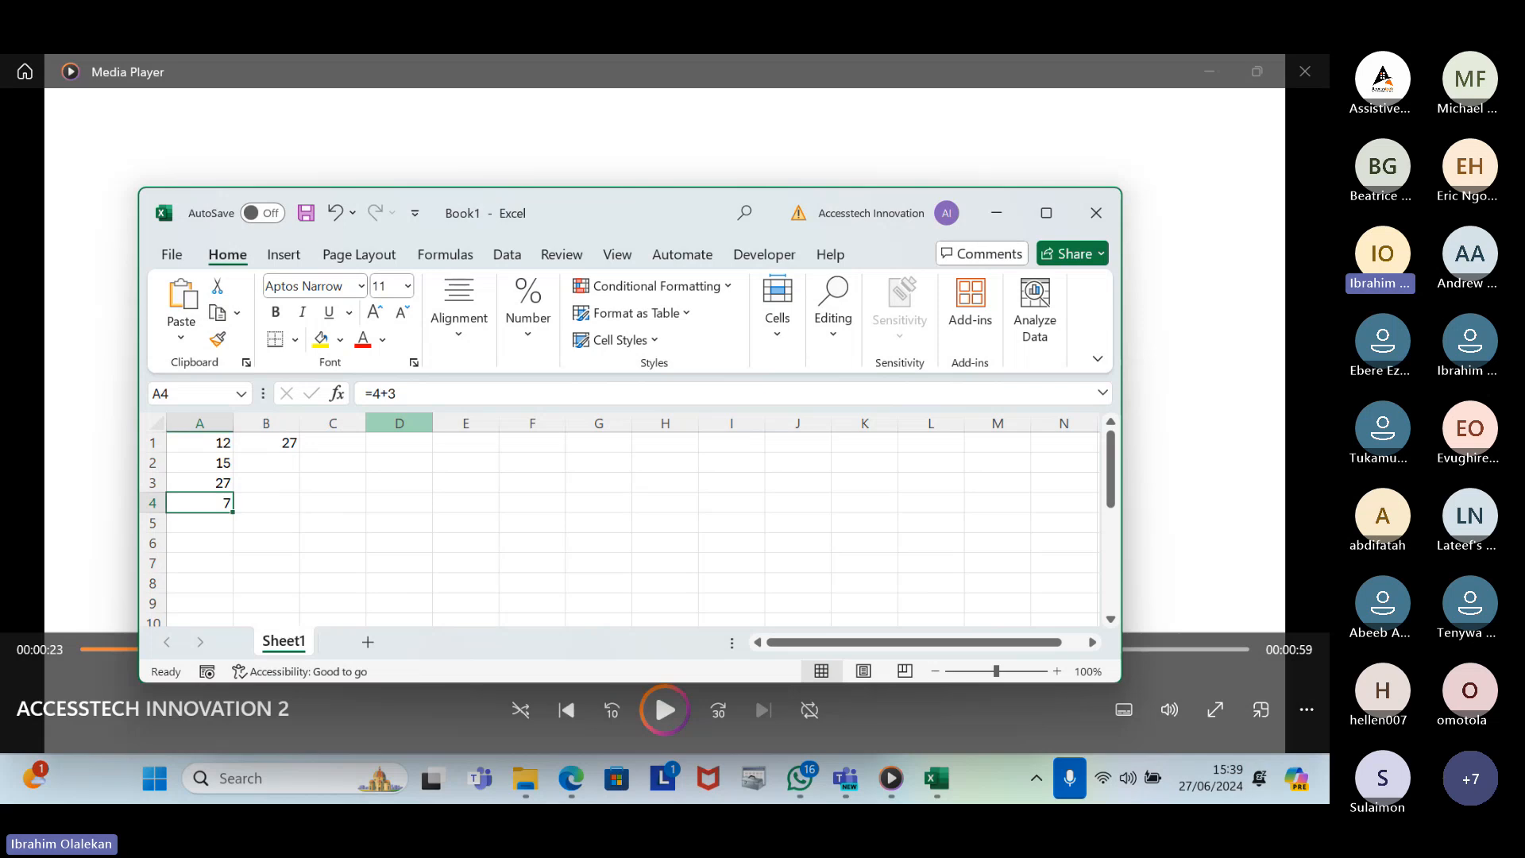
pyautogui.press('BackSpace')
pyautogui.press('Up')
pyautogui.press('Up')
pyautogui.press('Up')
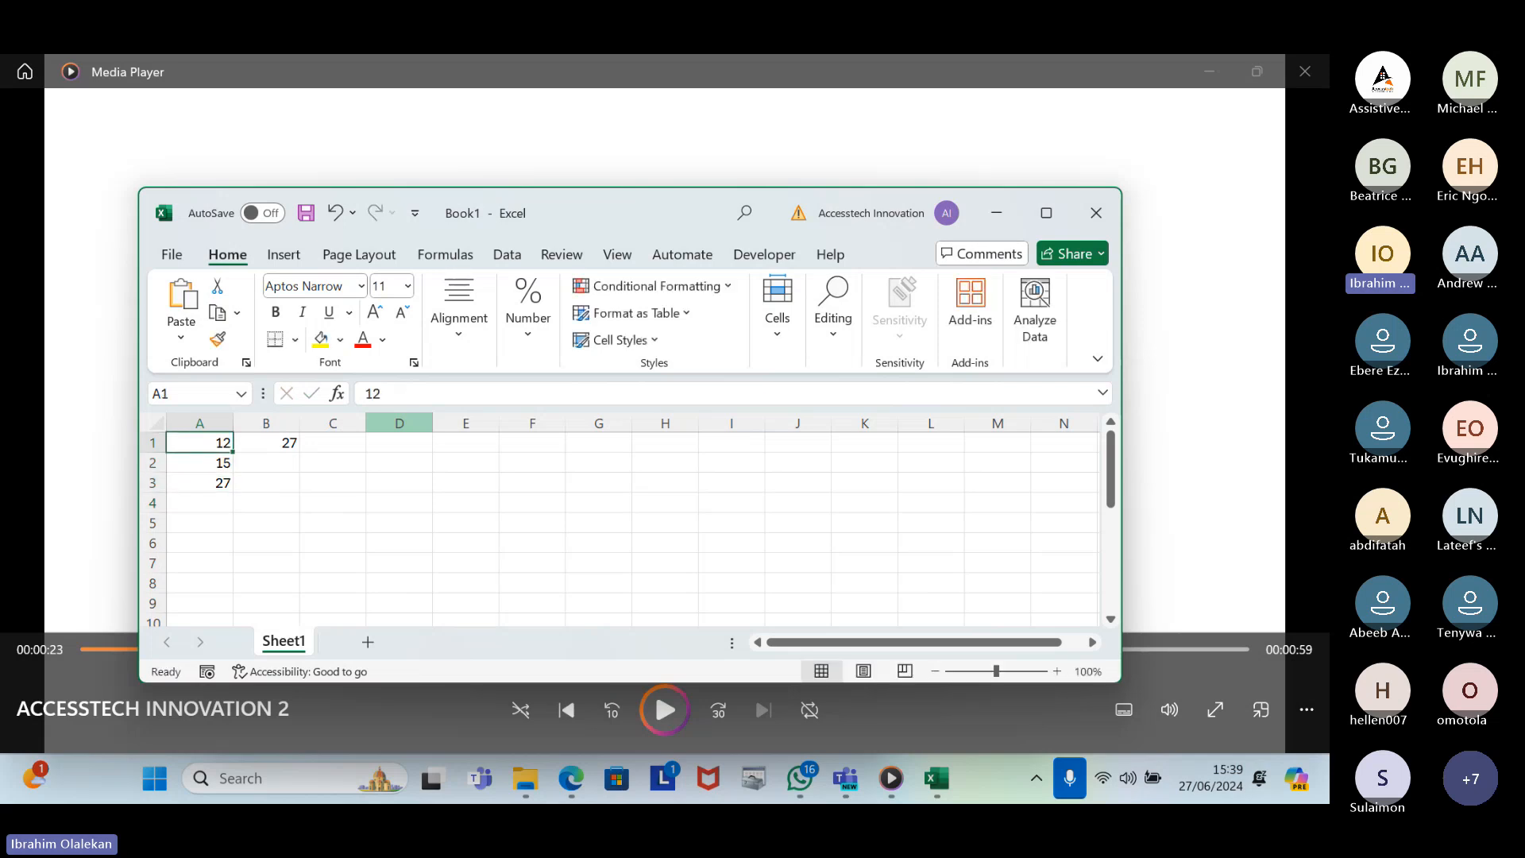
pyautogui.press('Right')
pyautogui.press('BackSpace')
# Enter the formula =a2-a1 in cell A4 to subtract cell A1 from cell A2
pyautogui.press('Left')
pyautogui.press('Down')
pyautogui.press('Down')
pyautogui.press('Down')
pyautogui.press('Up')
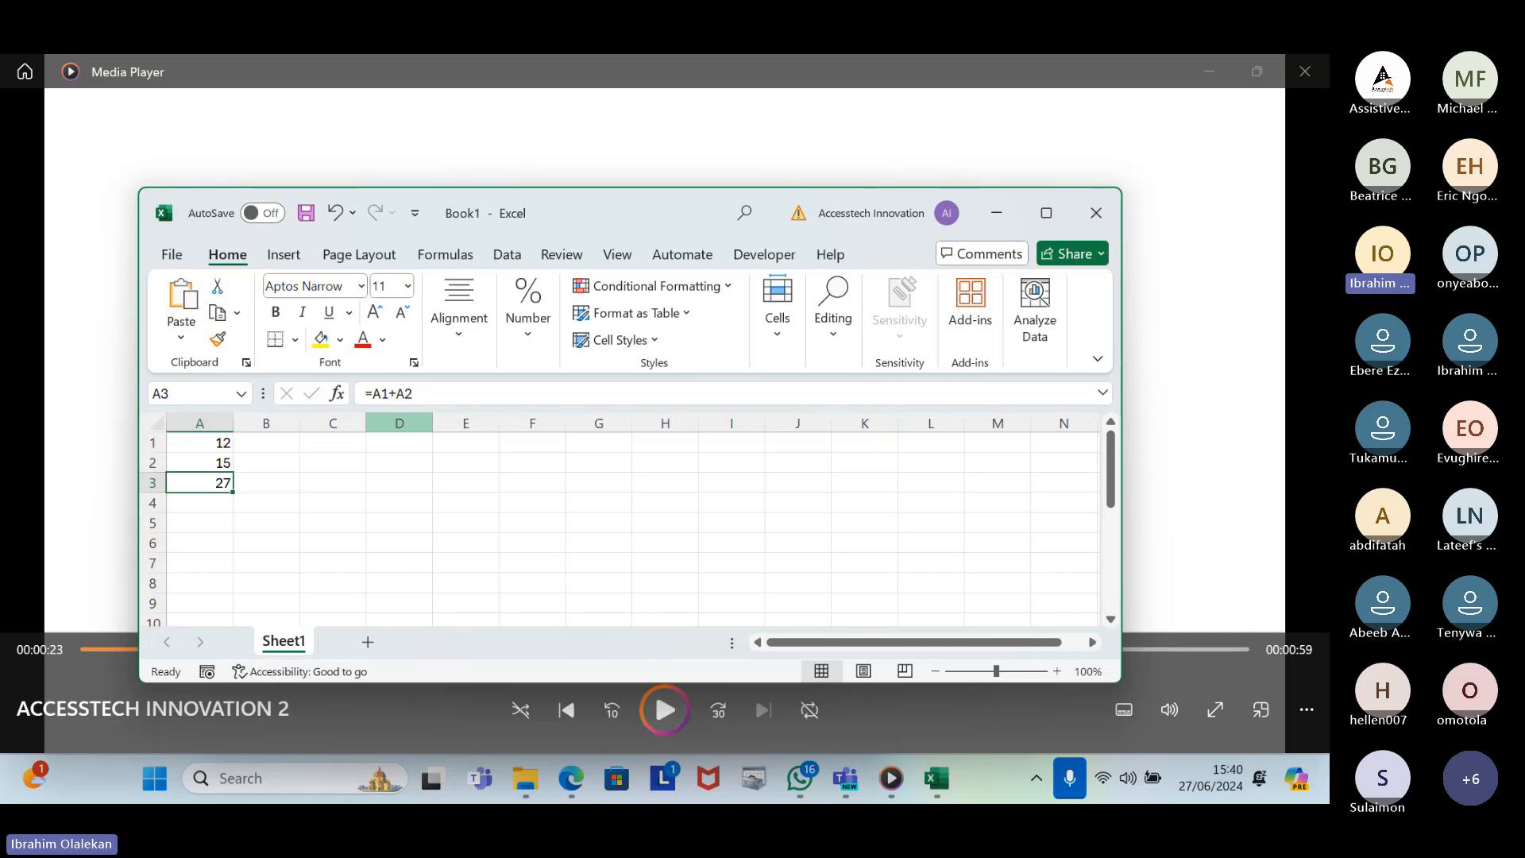
pyautogui.press('Down')
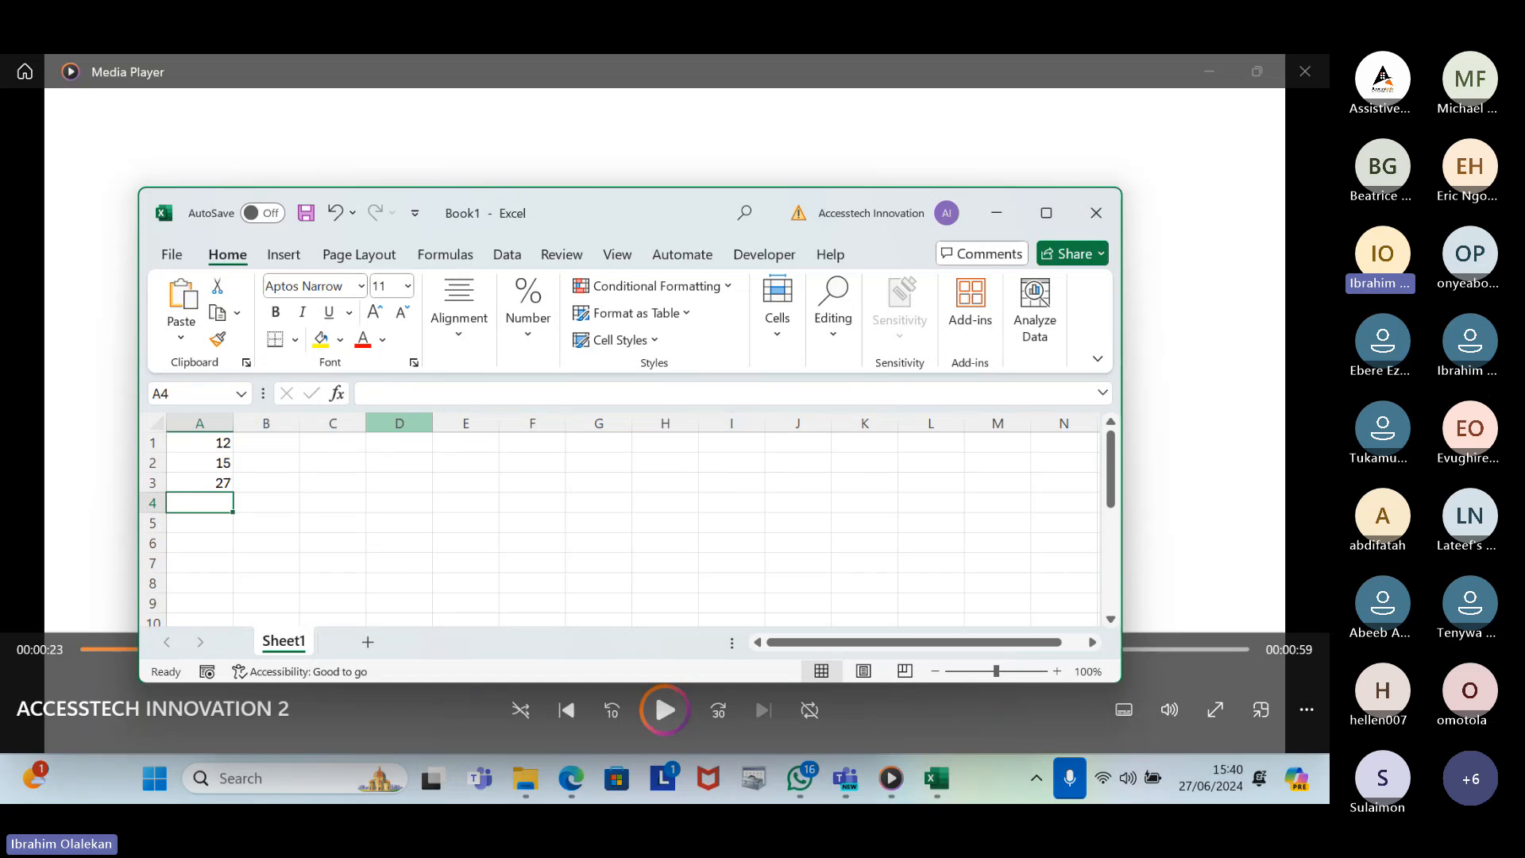
pyautogui.write('=')
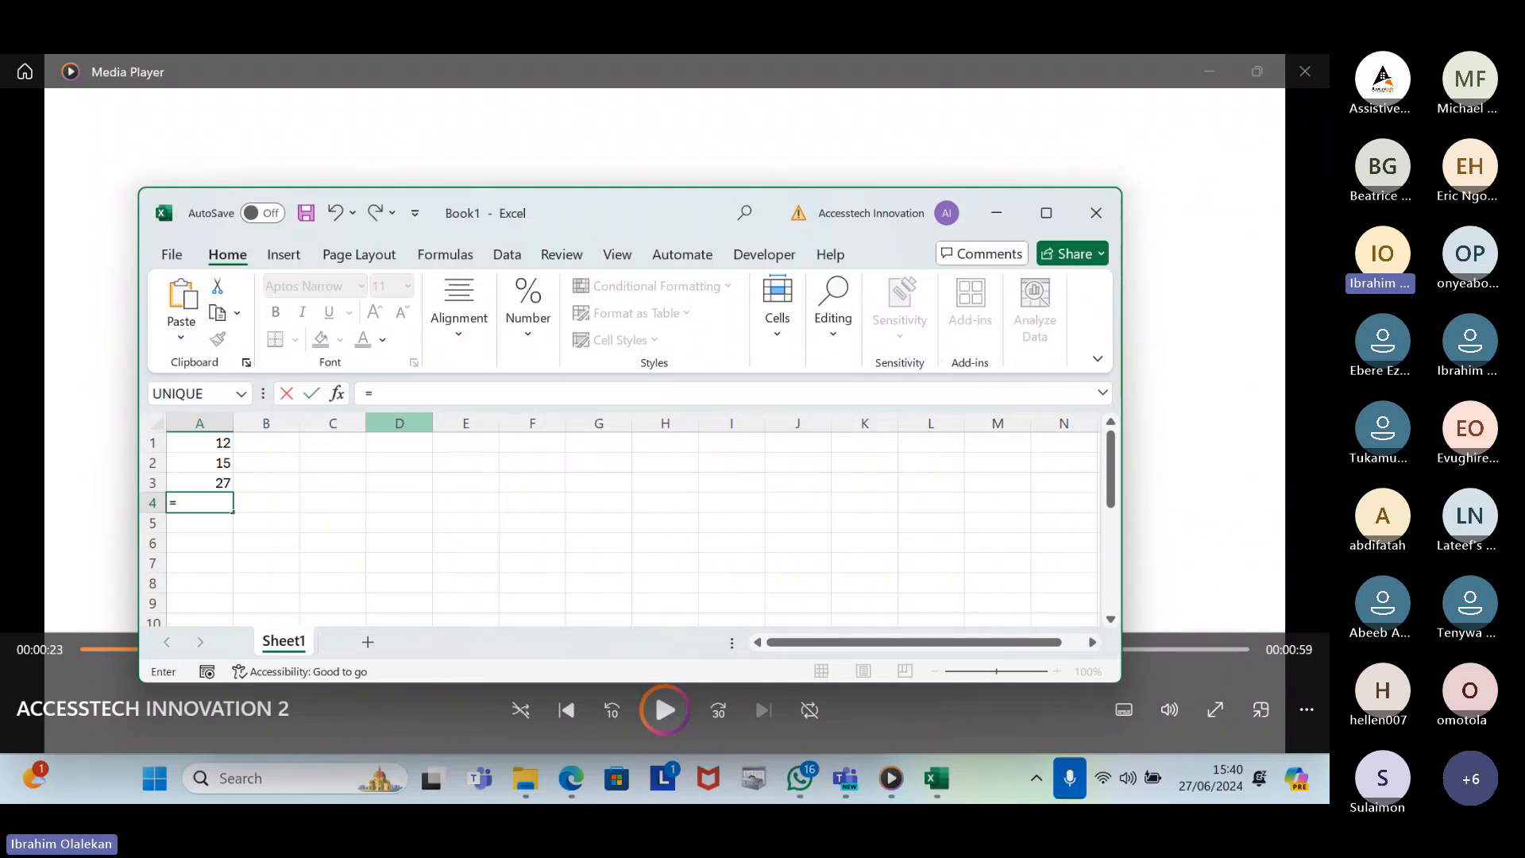
pyautogui.write('a')
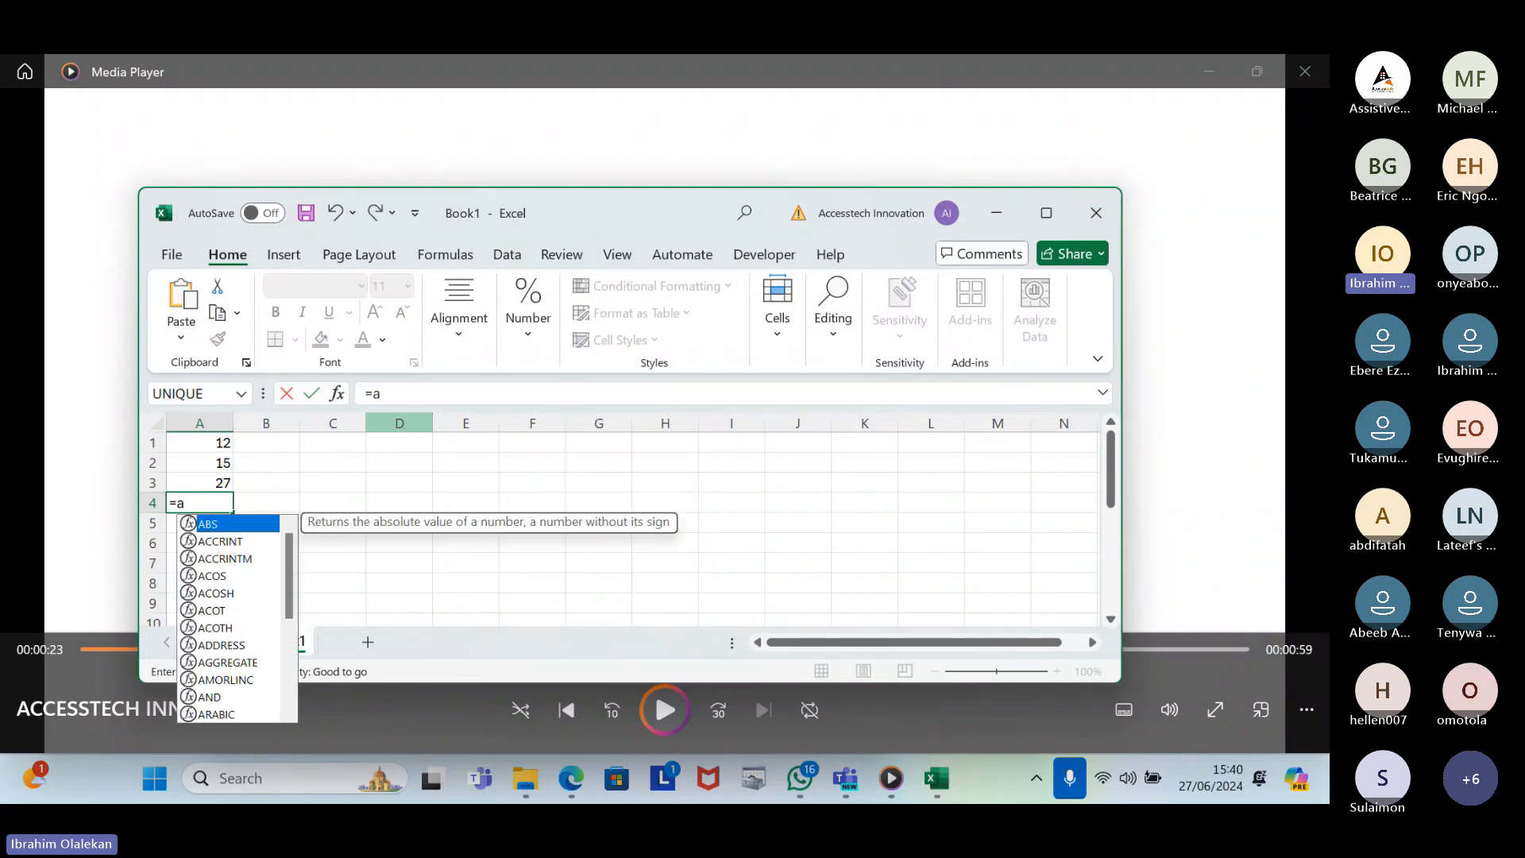
pyautogui.write('2')
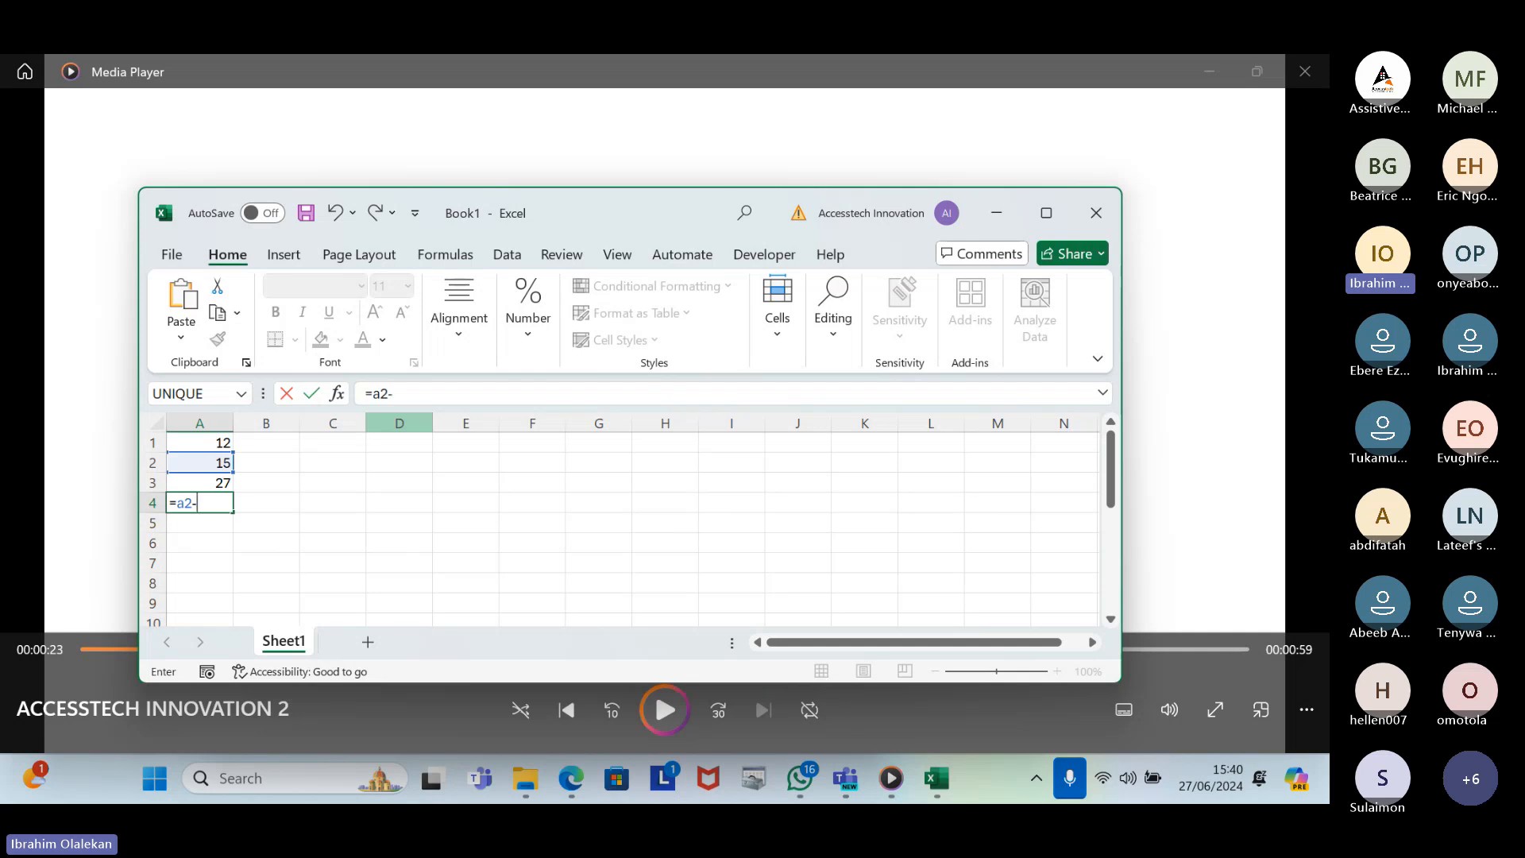
pyautogui.write('-a')
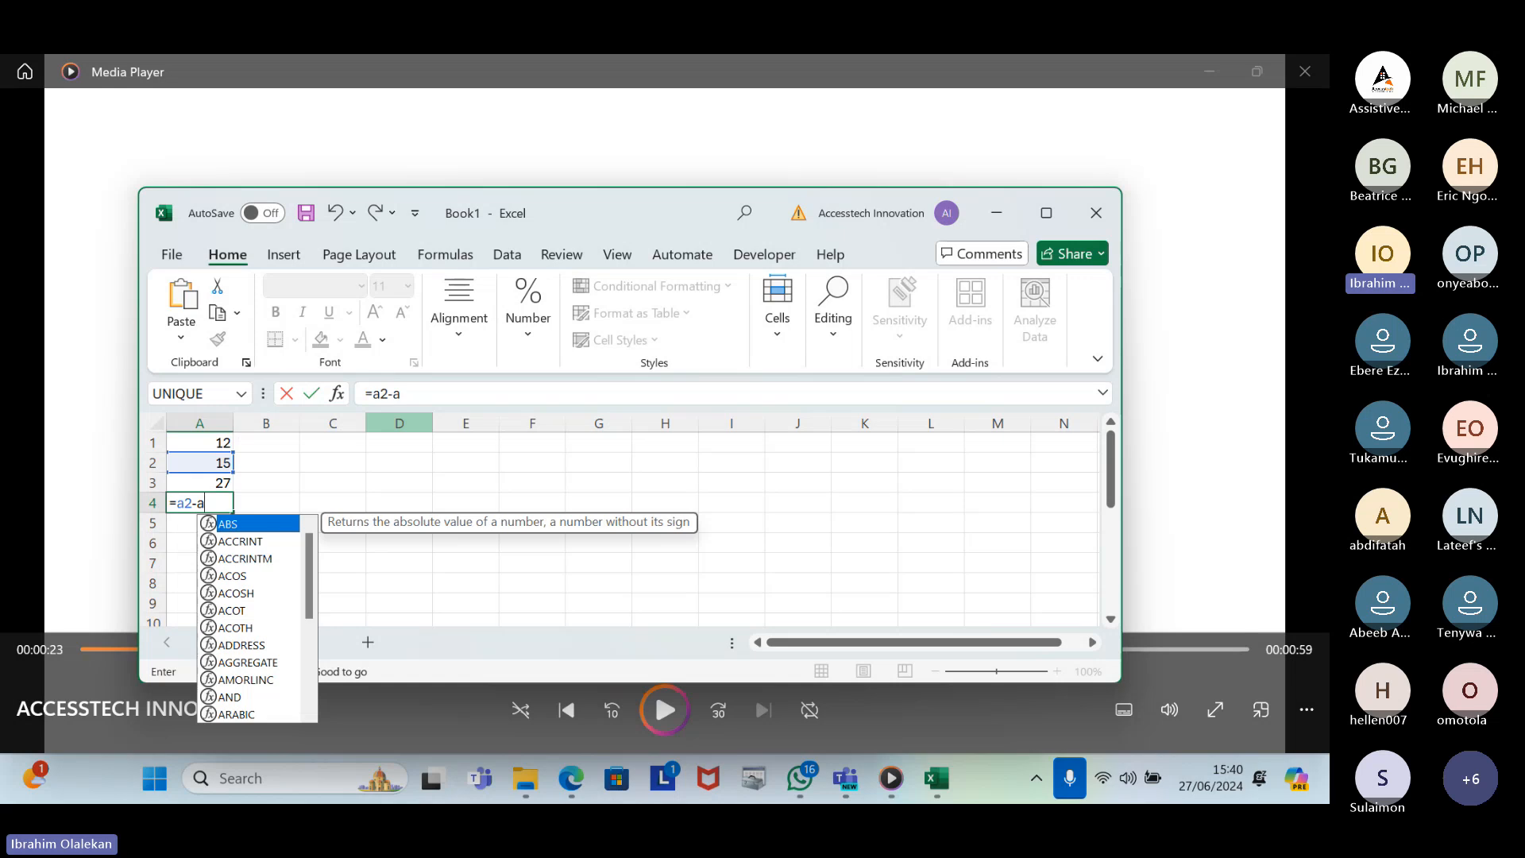
pyautogui.write('1')
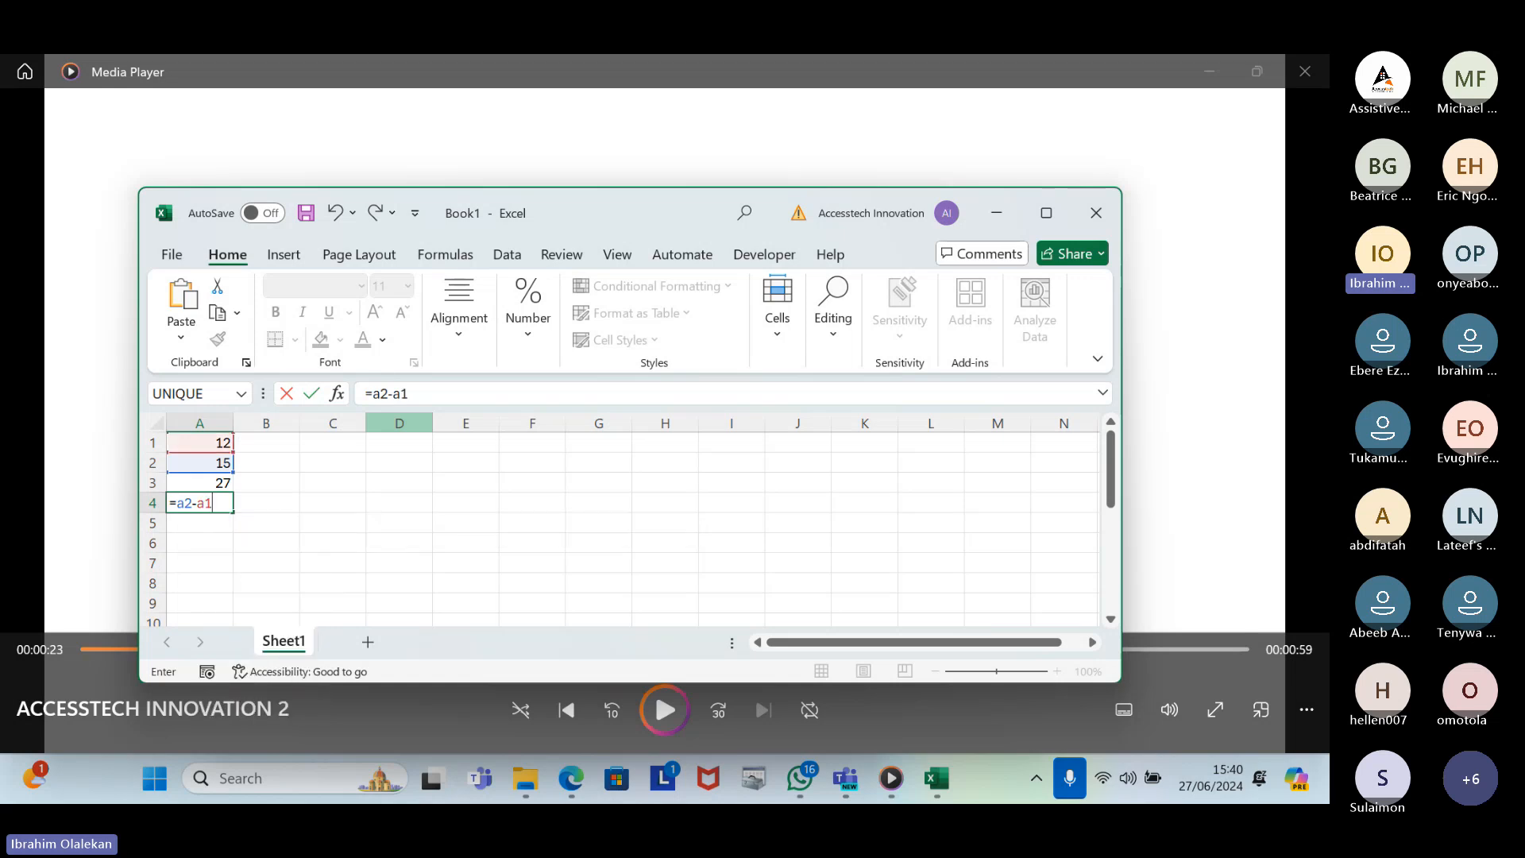
pyautogui.press('Return')
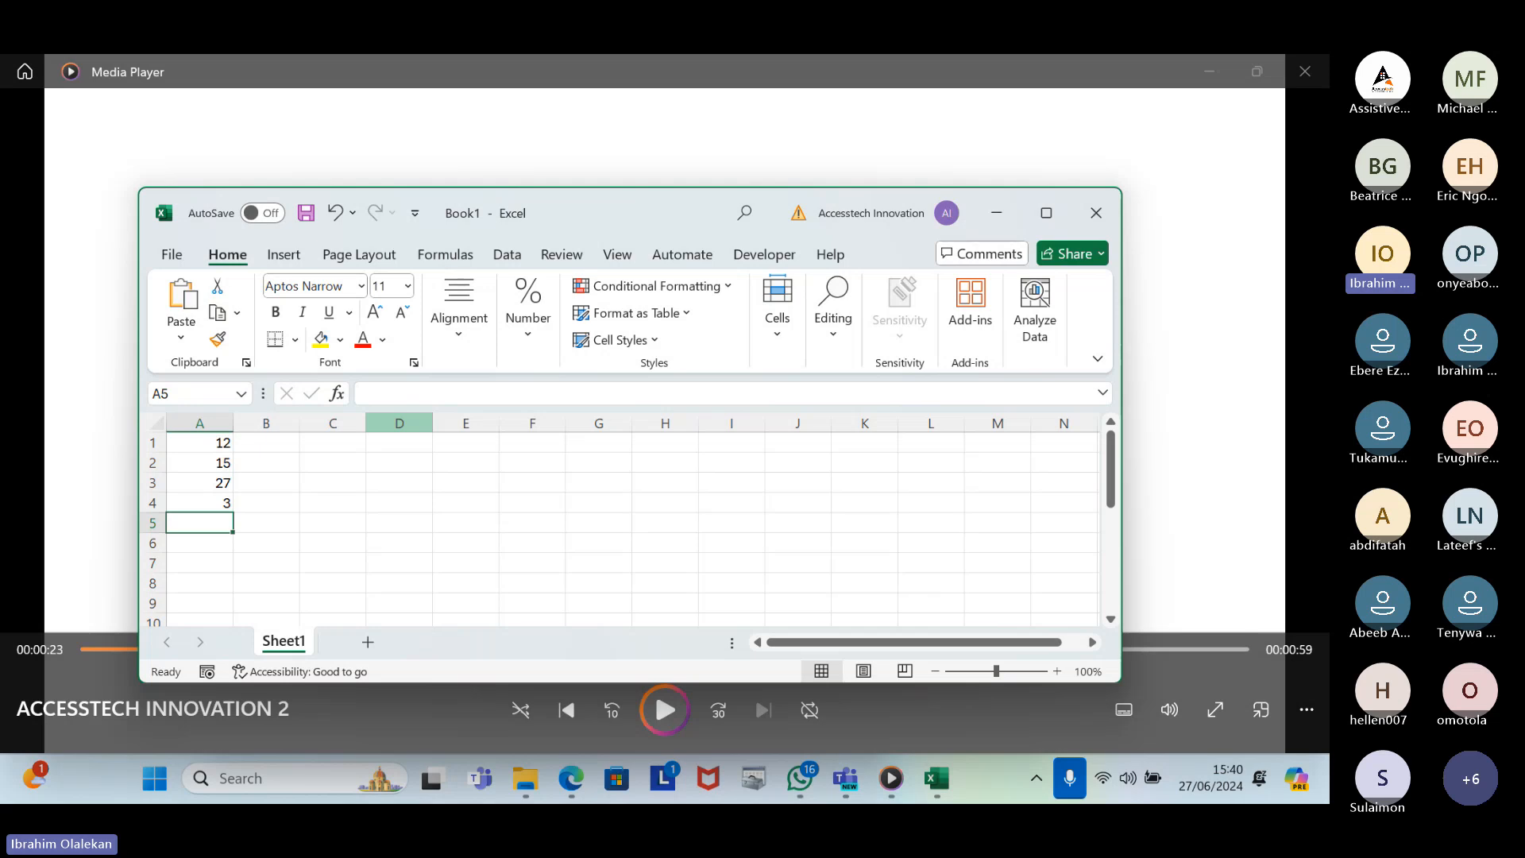
# Examine the subtraction formula in A4 together with the values in A1 and A2 that it refers to
pyautogui.press('Up')
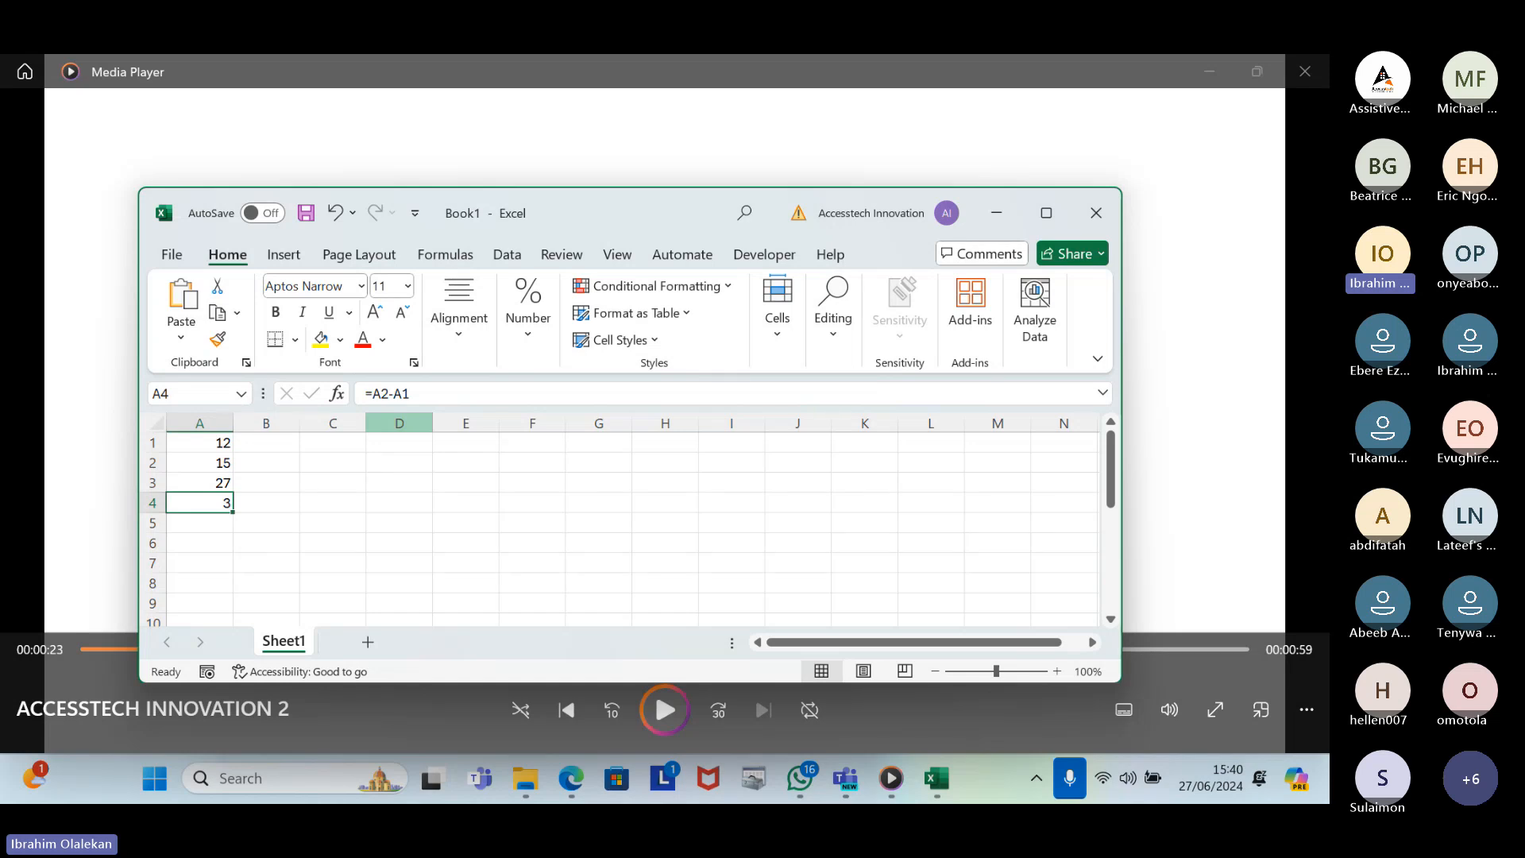
pyautogui.press('Up')
pyautogui.press('Up')
pyautogui.press('Up')
pyautogui.press('Down')
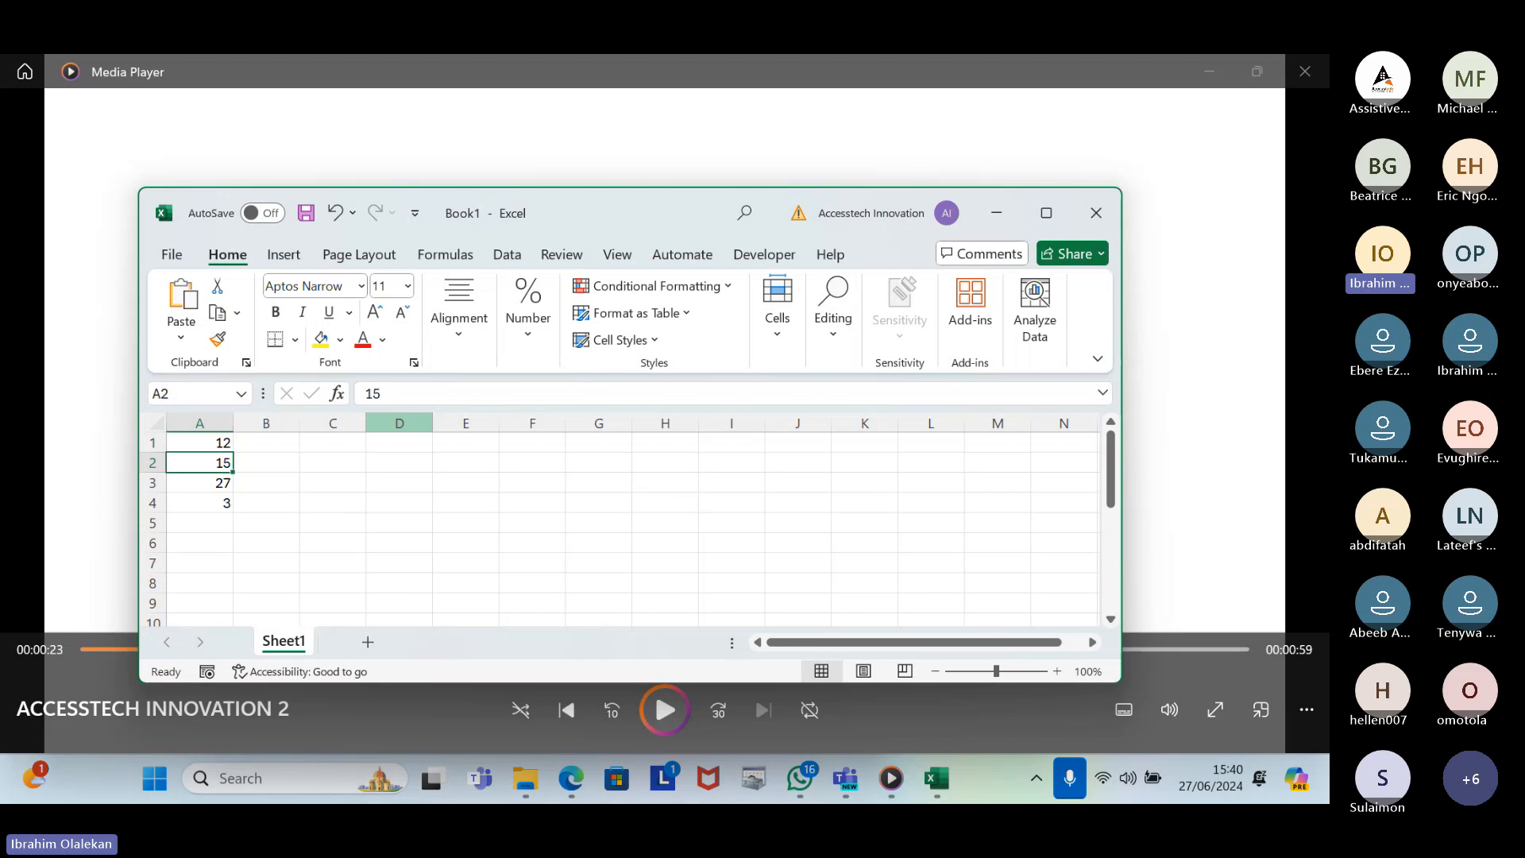
pyautogui.press('Down')
pyautogui.press('Down')
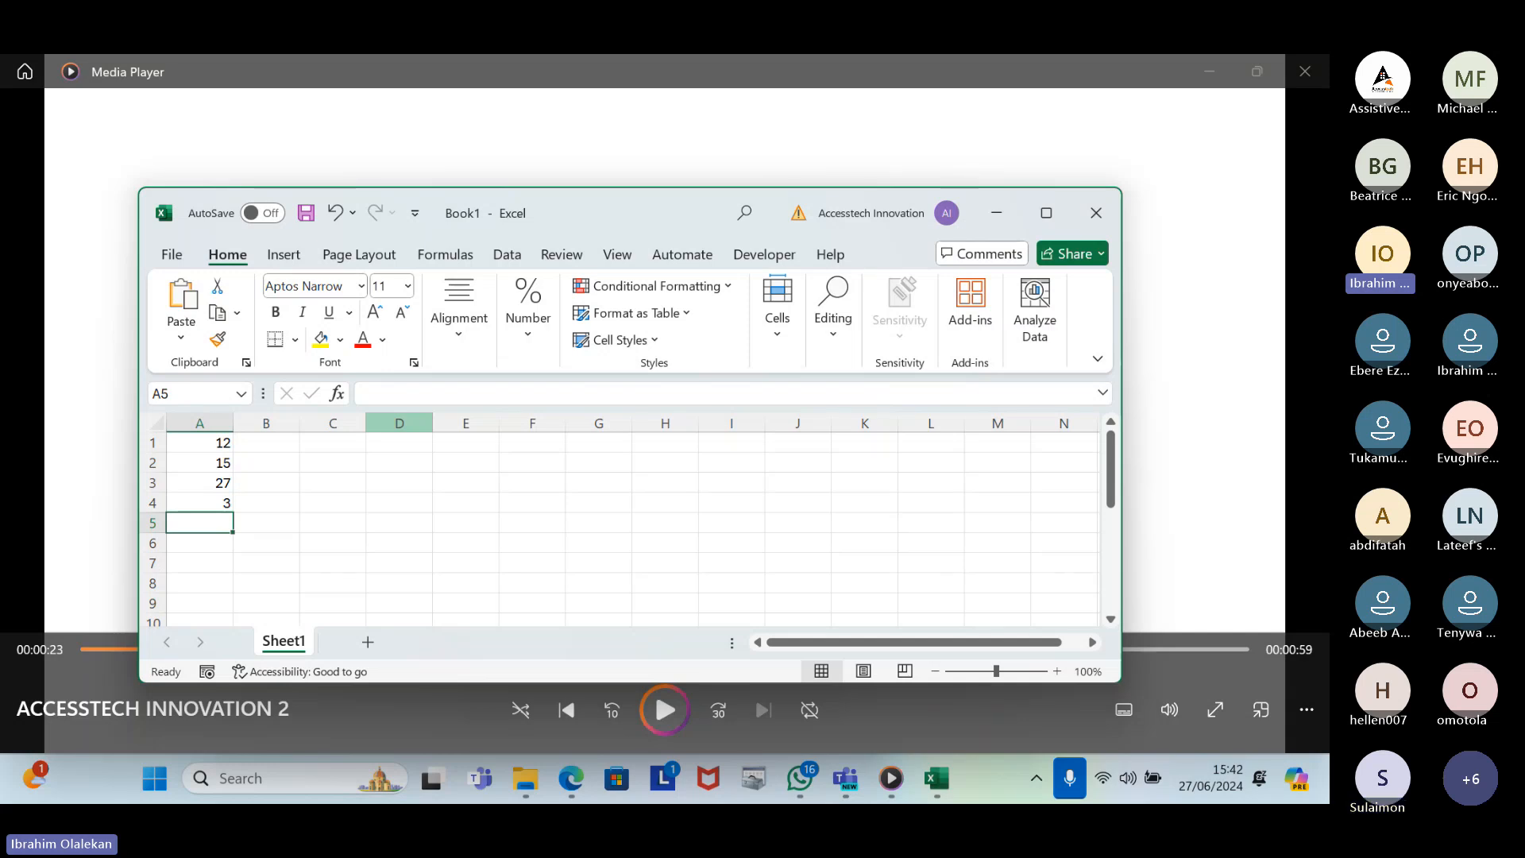
pyautogui.write('=')
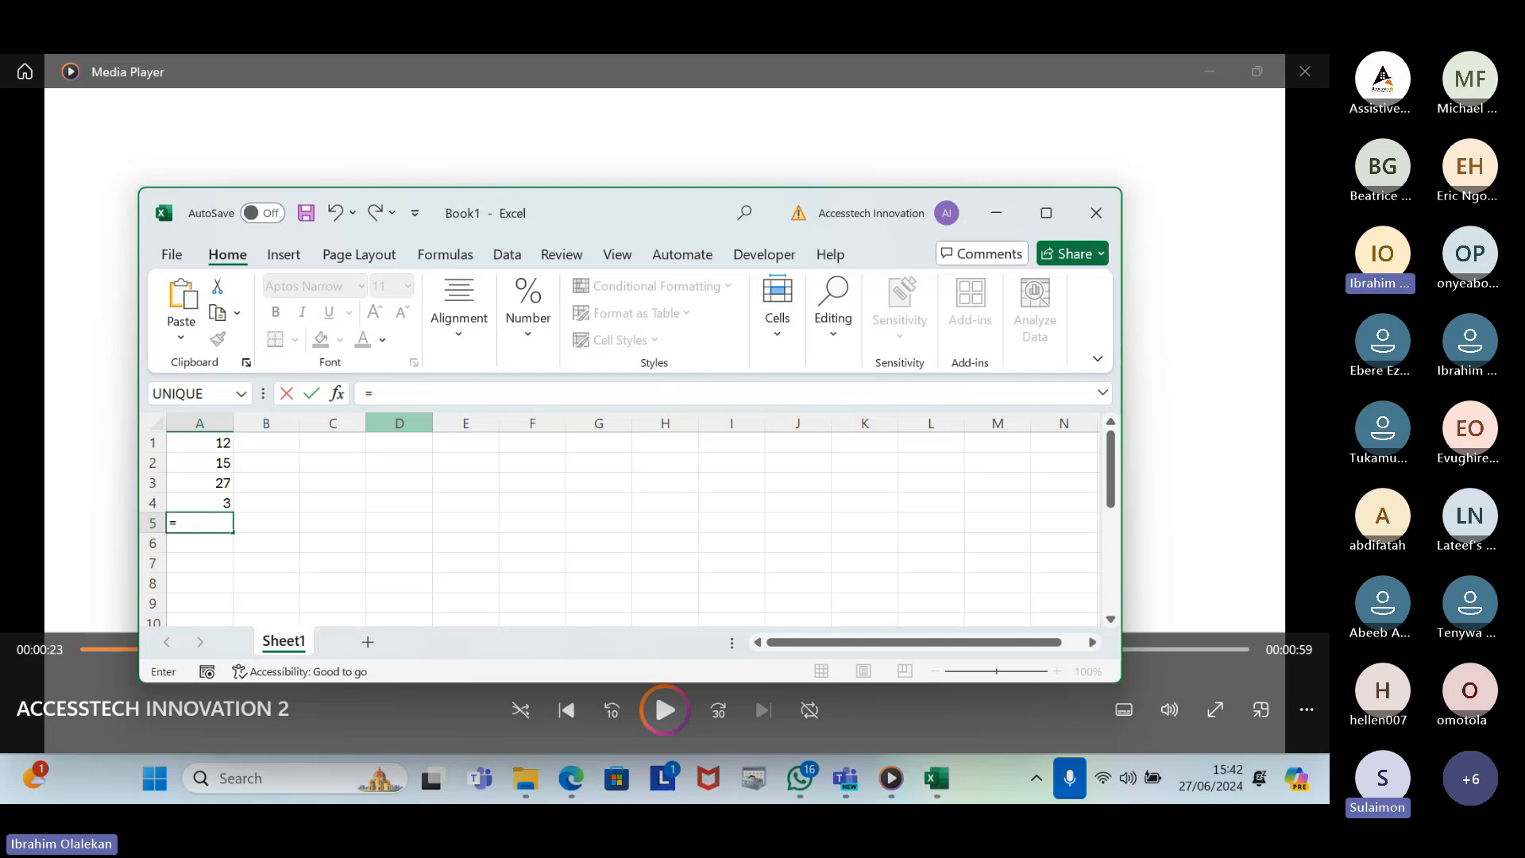
pyautogui.press('Escape')
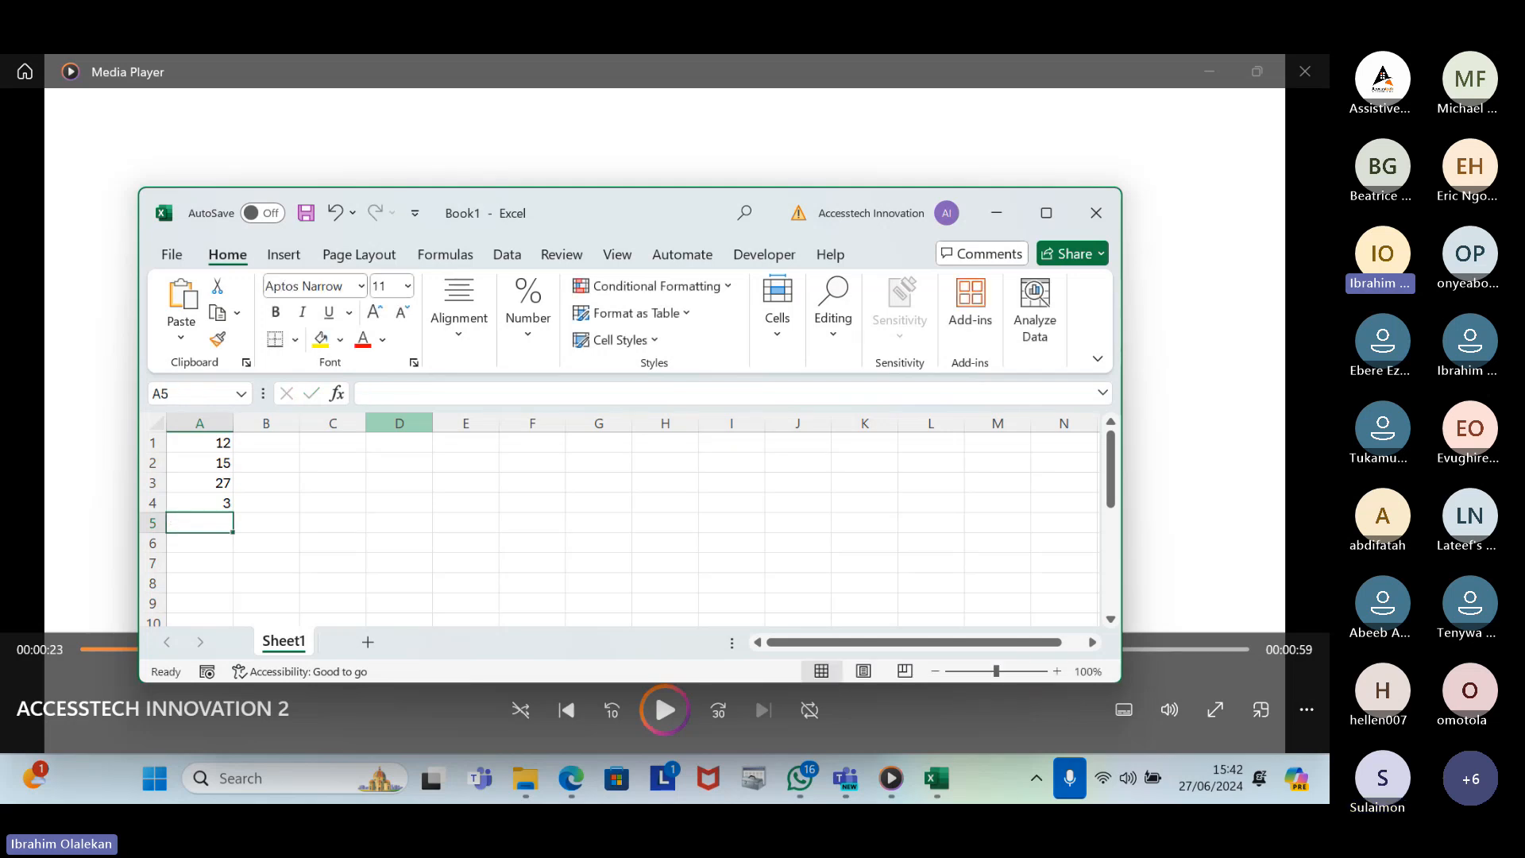
# Review cells A1 to A4 and compare the addition formula in A3 with the subtraction formula in A4
pyautogui.press('Up')
pyautogui.press('Up')
pyautogui.press('Up')
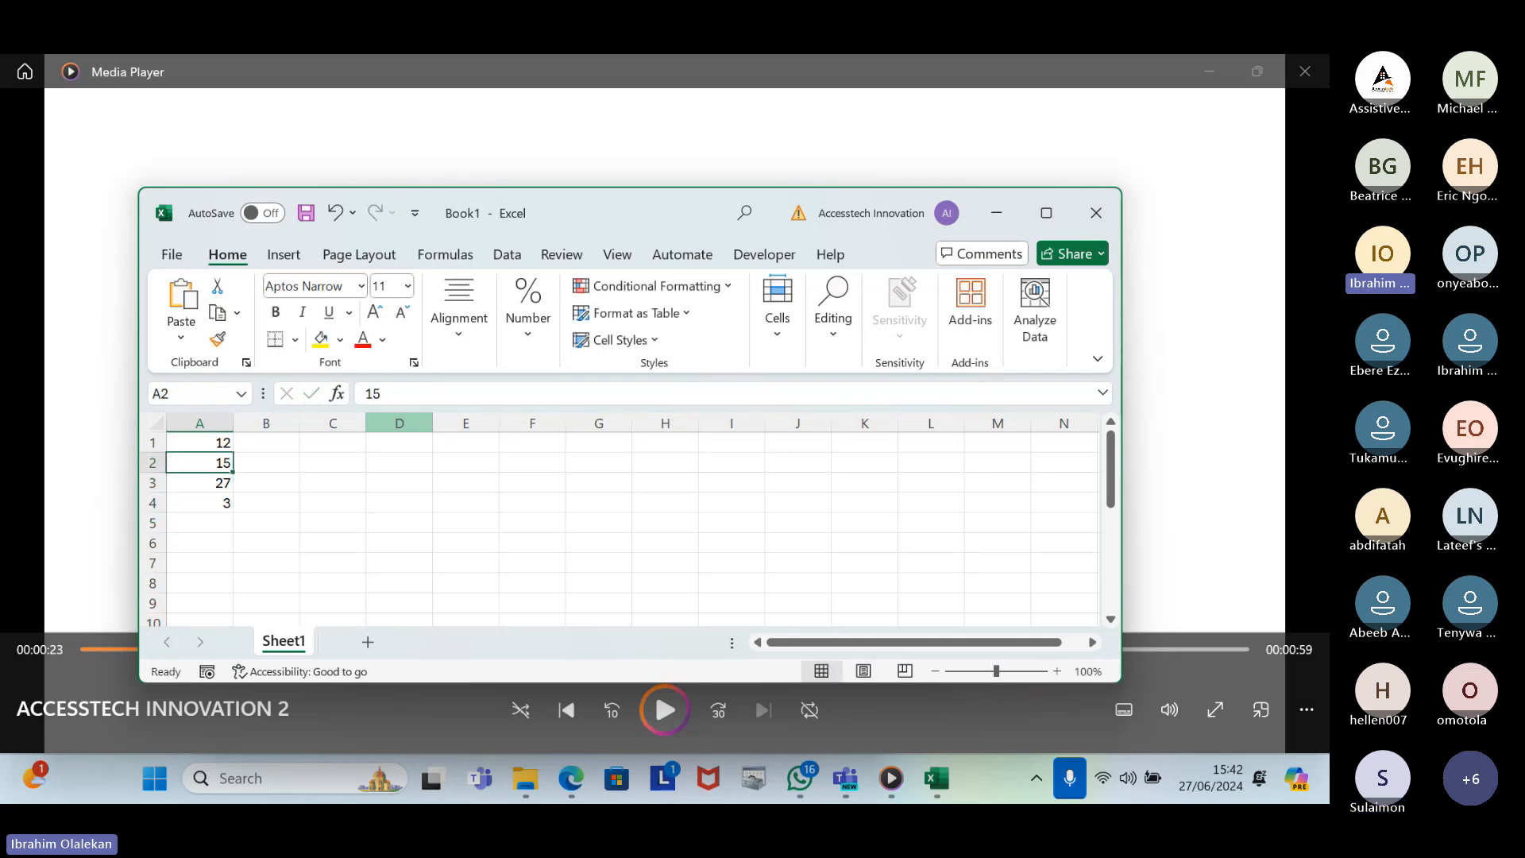
pyautogui.press('Up')
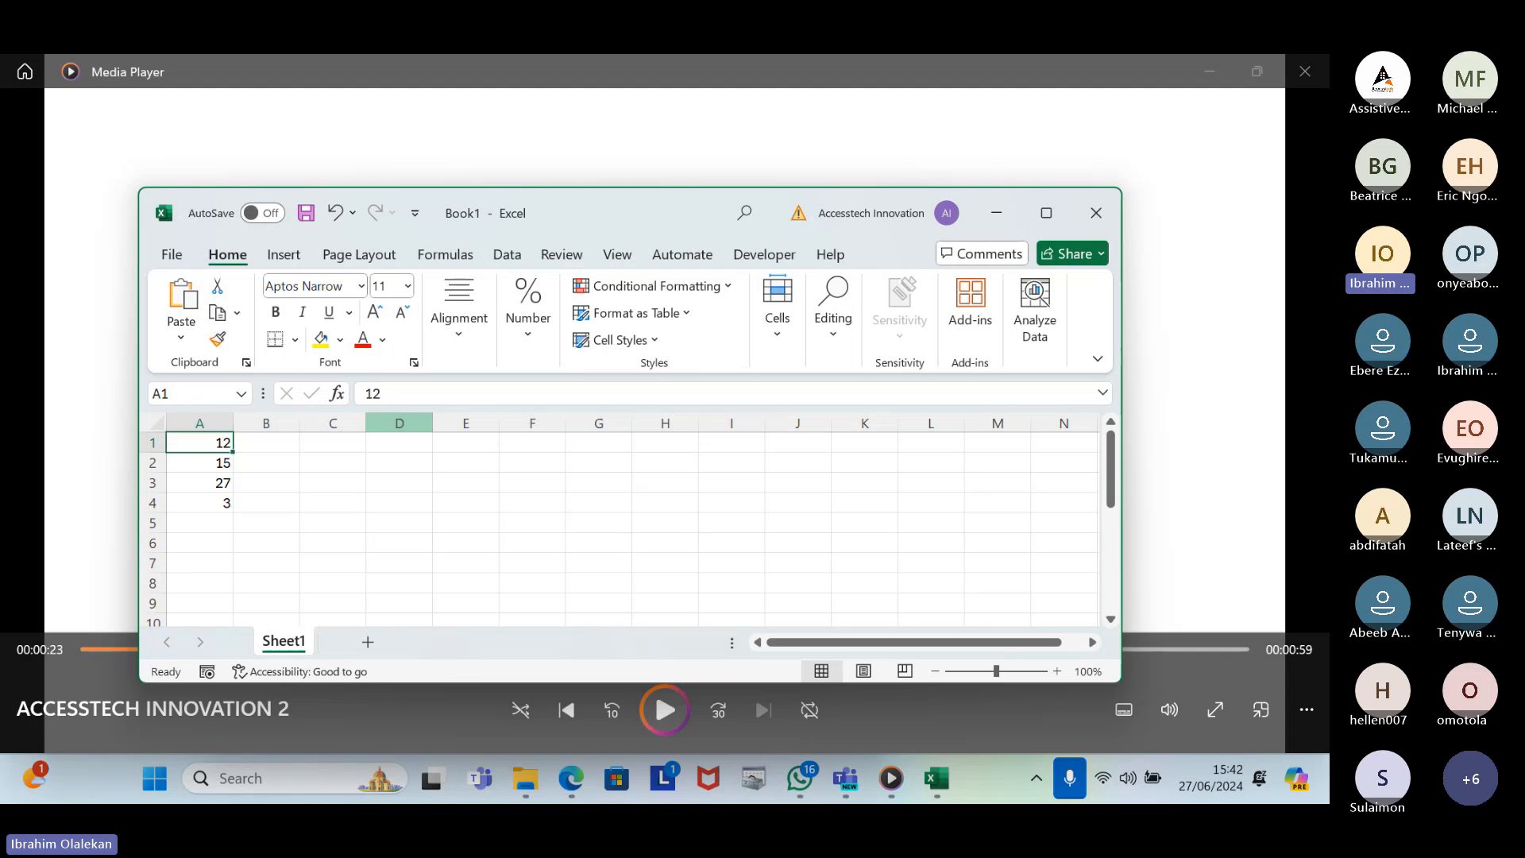
pyautogui.press('Down')
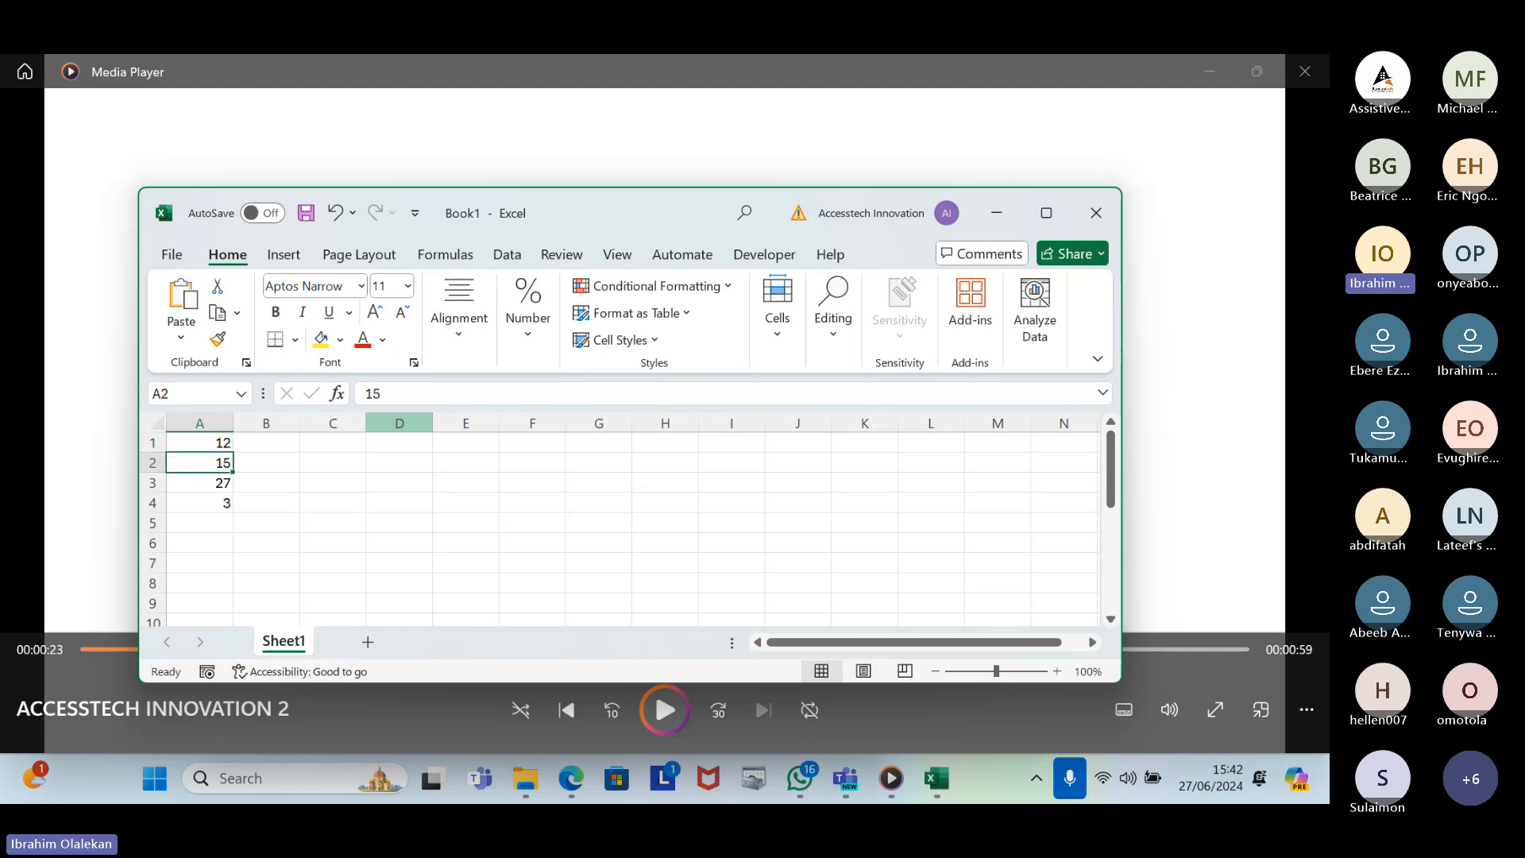
pyautogui.press('Down')
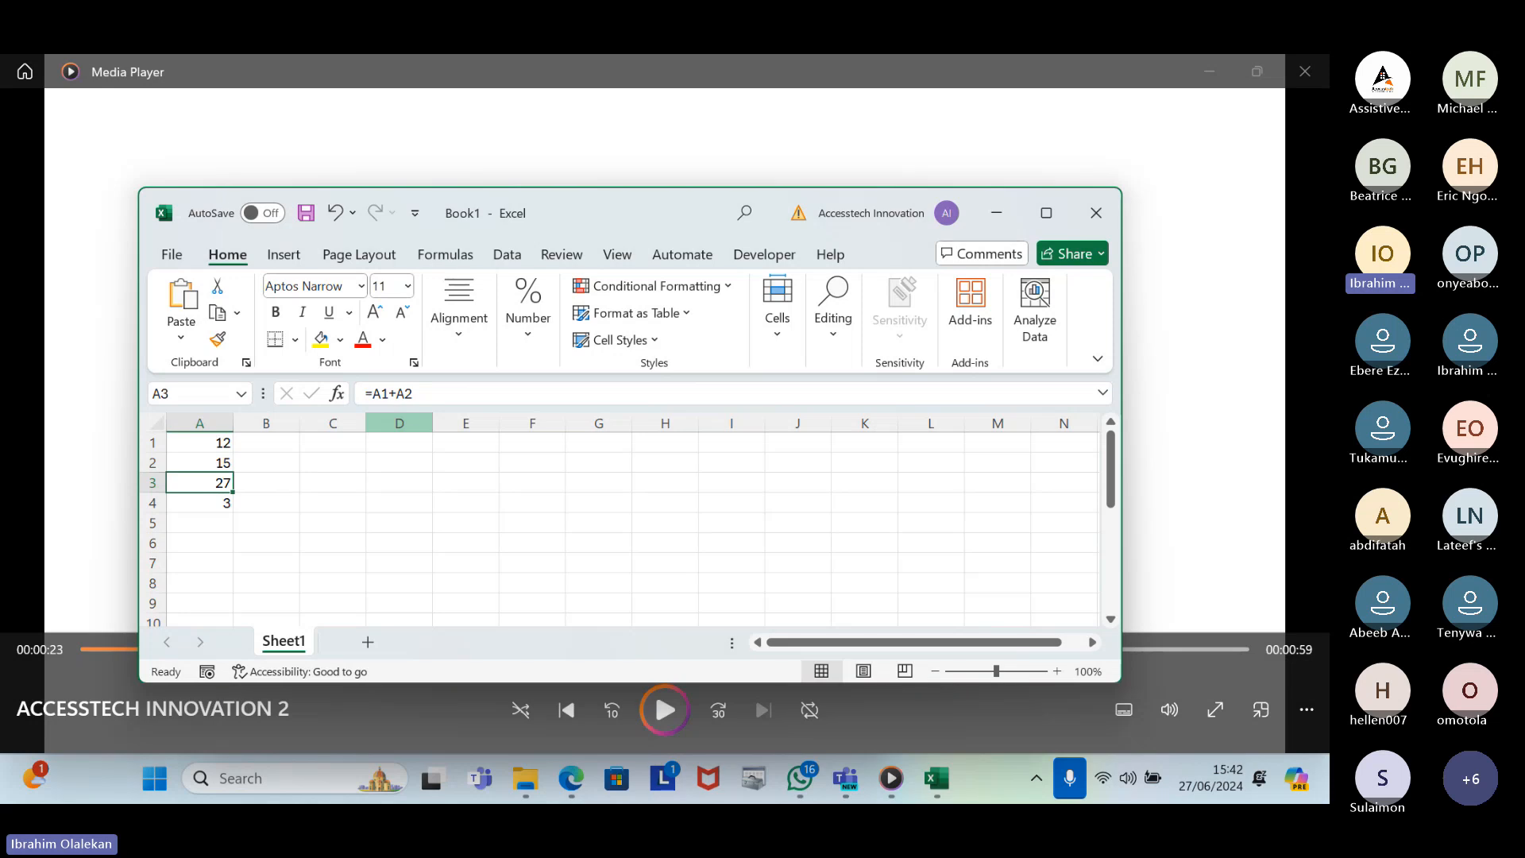
pyautogui.press('Down')
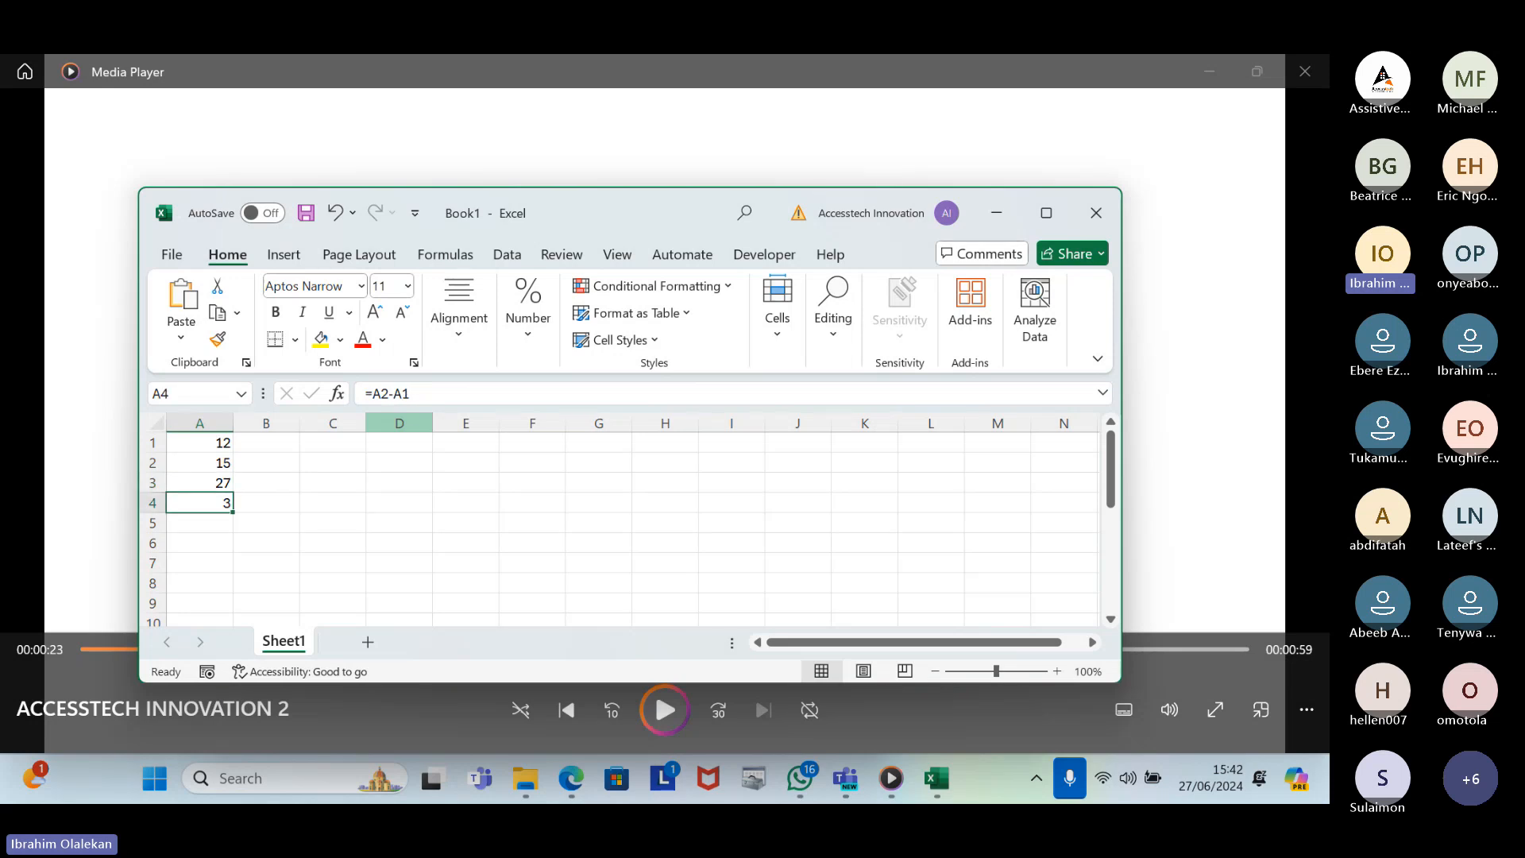
pyautogui.press('Down')
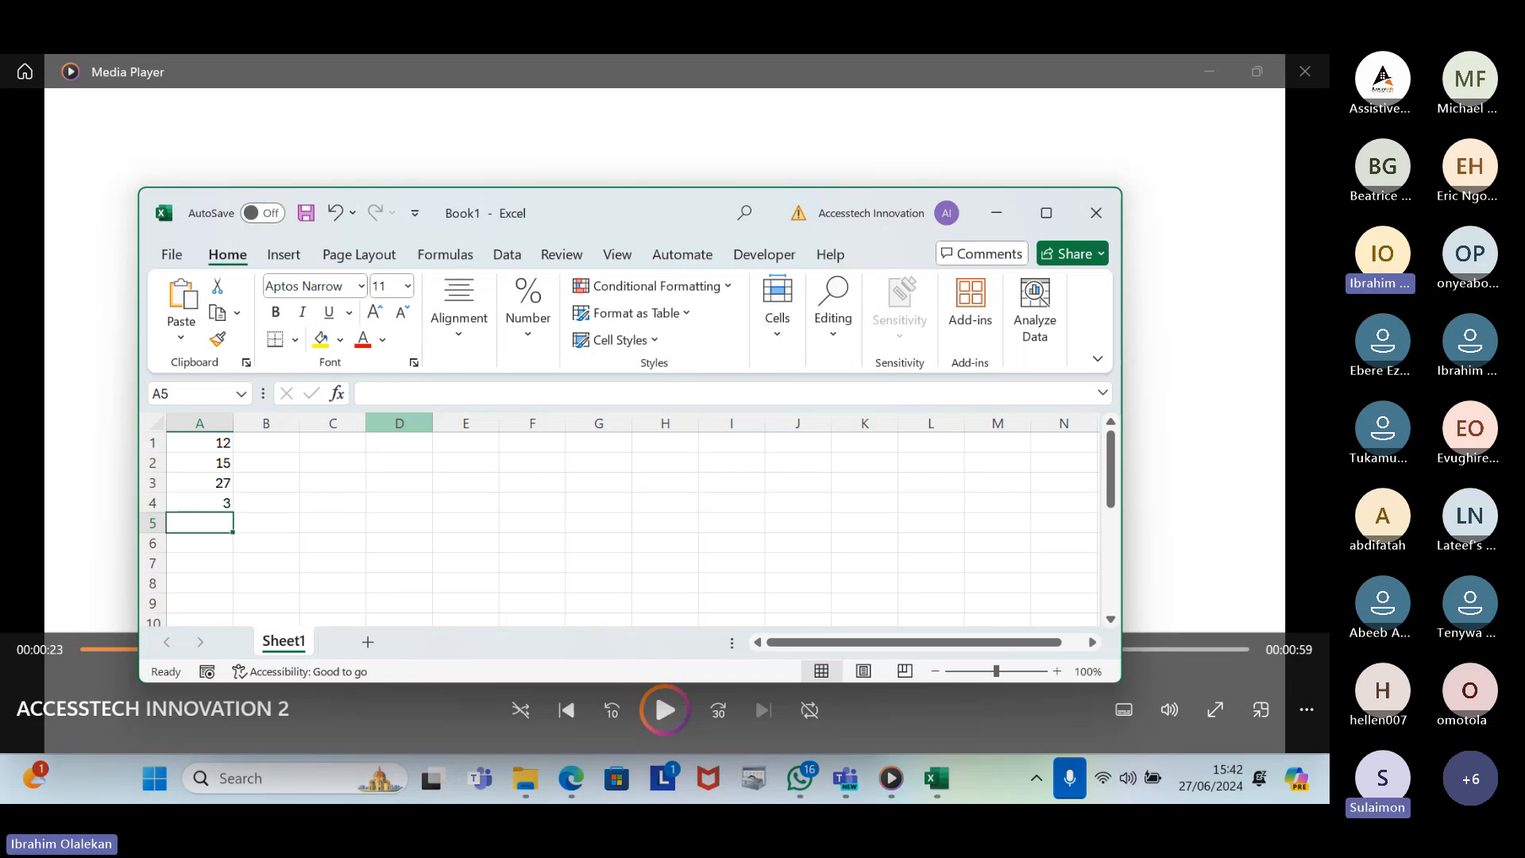
# Enter the formula =a2*a4 in cell A5 to multiply cell A2 by cell A4, and reselect the cell
pyautogui.write('=')
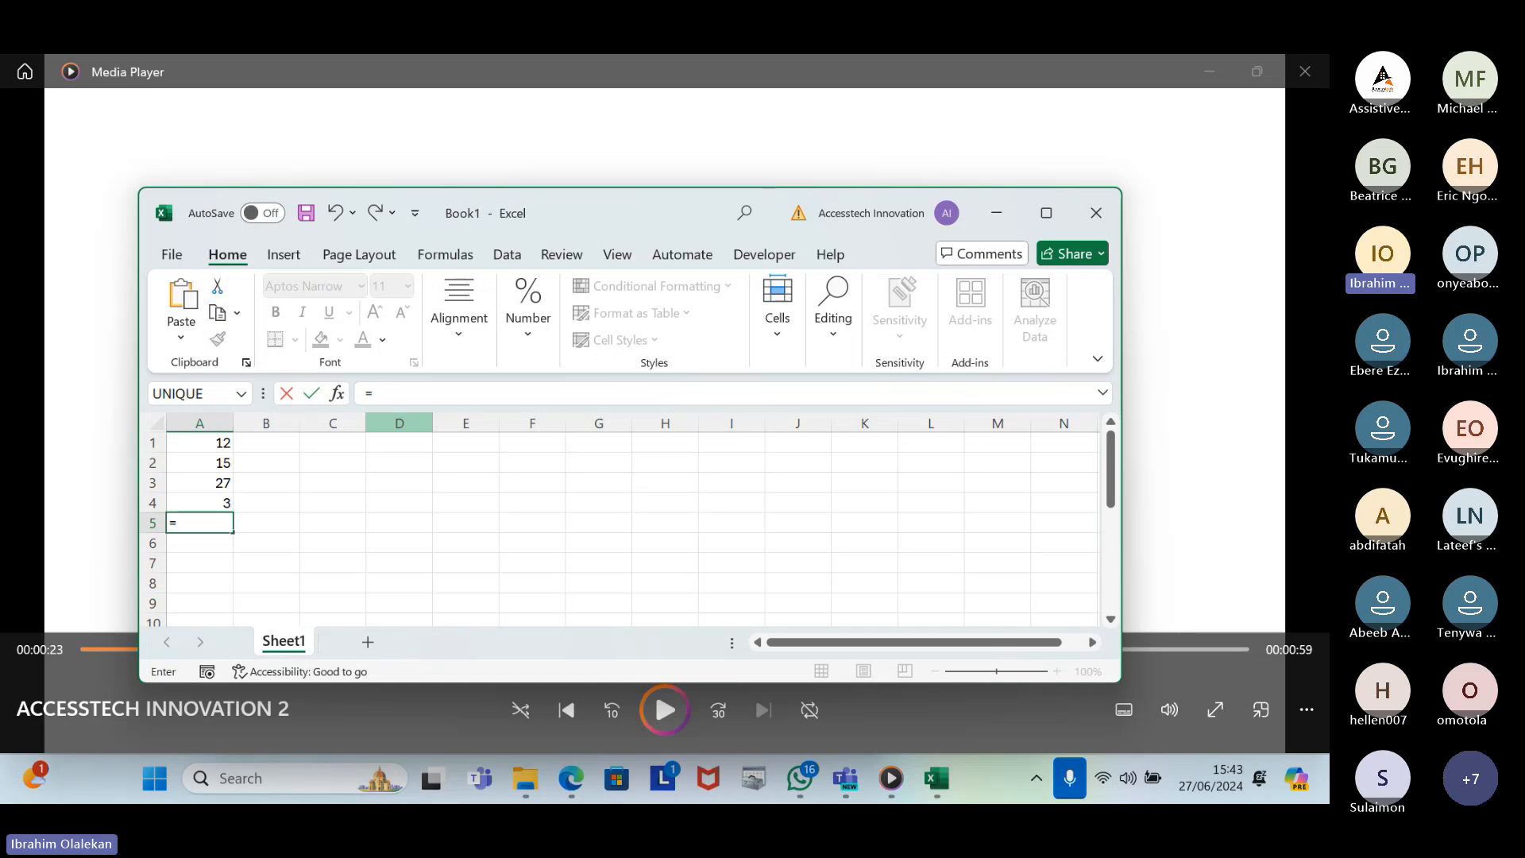
pyautogui.write('a2')
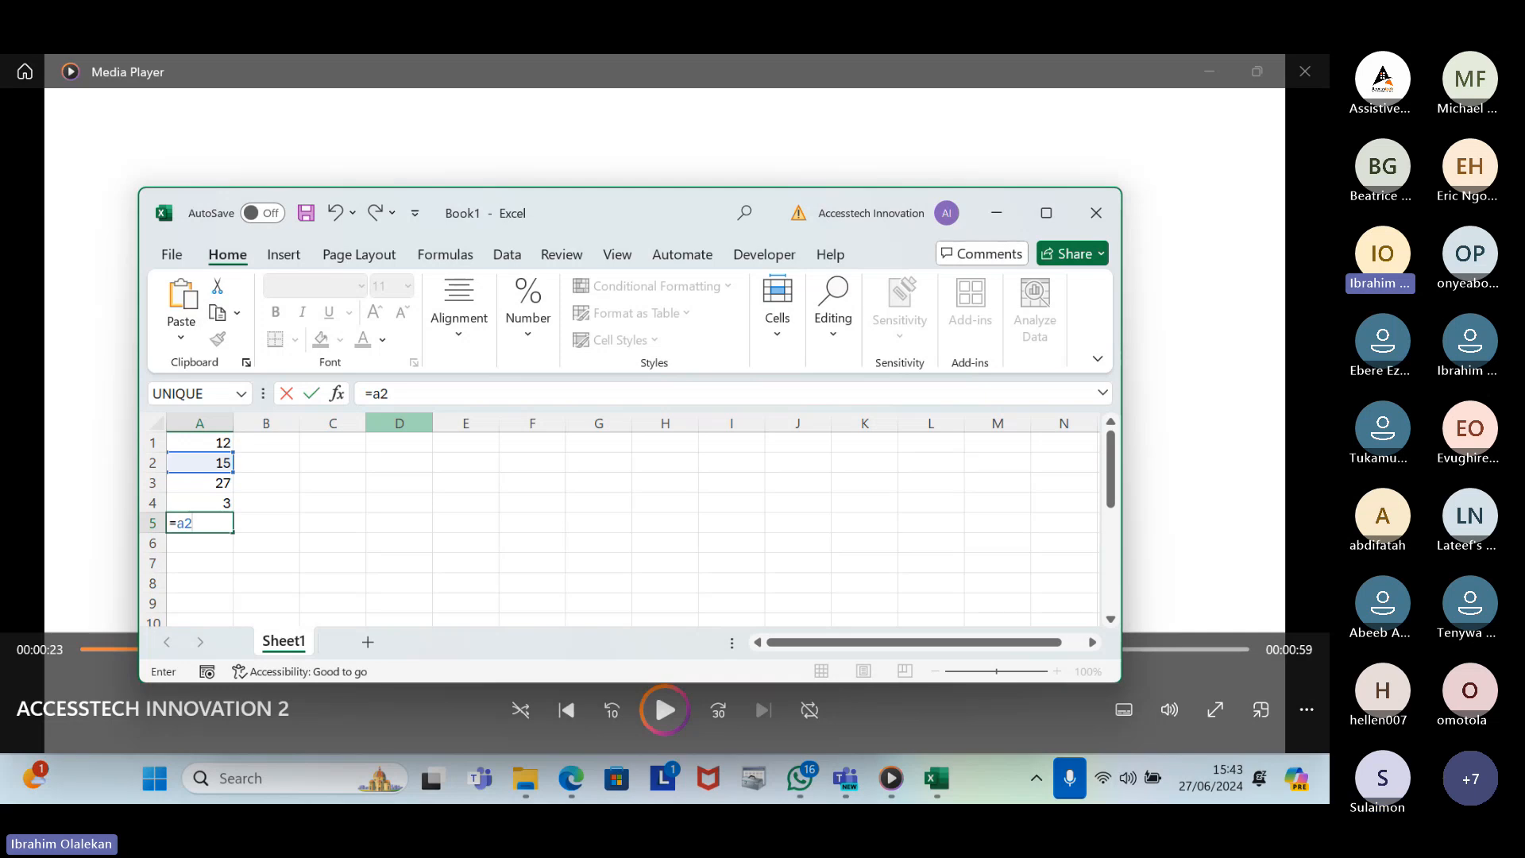
pyautogui.write('*')
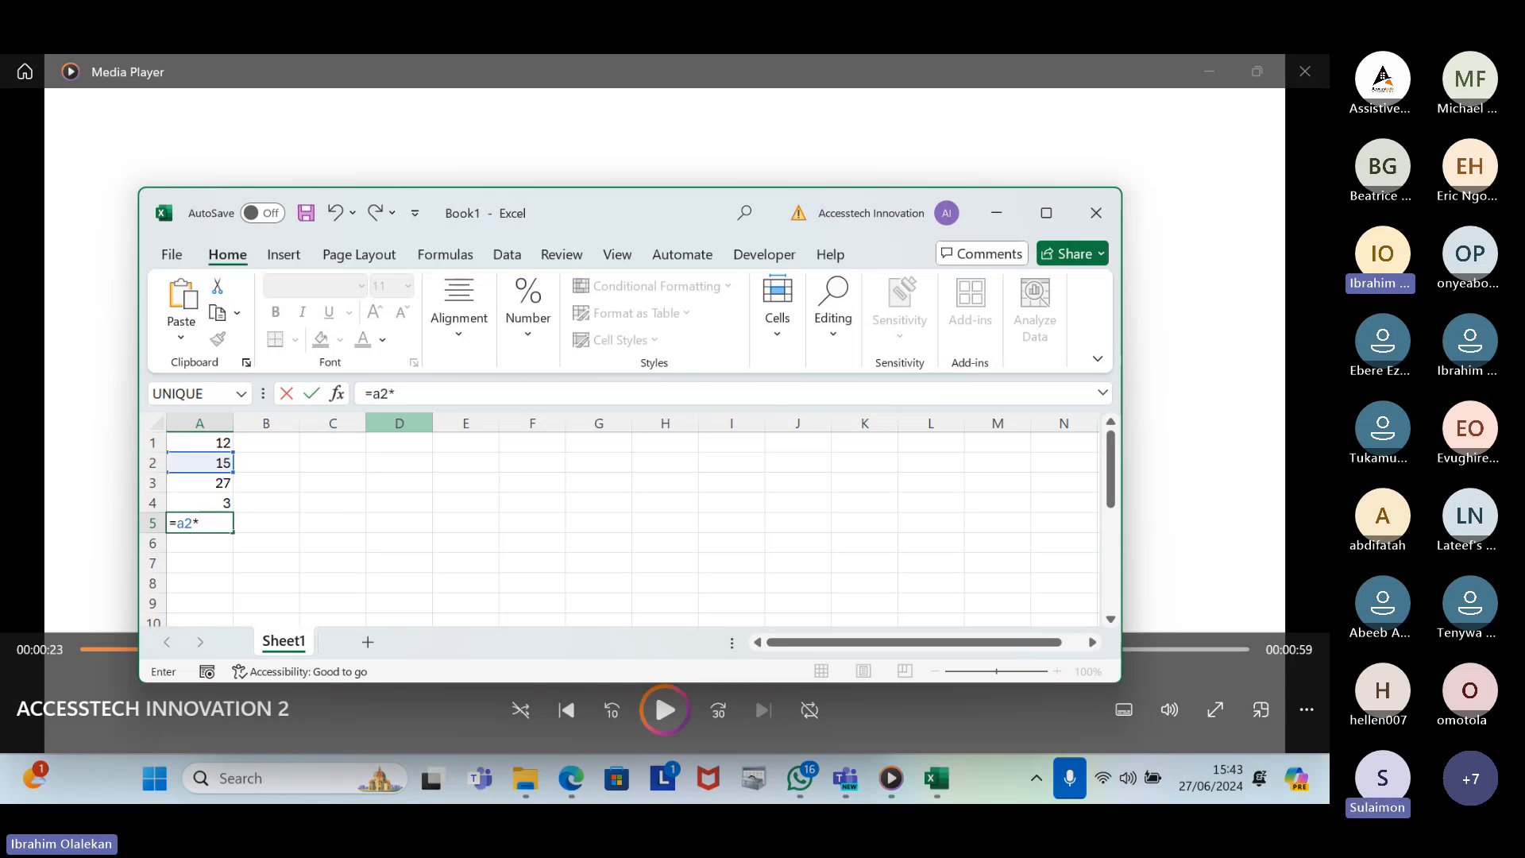
pyautogui.write('a')
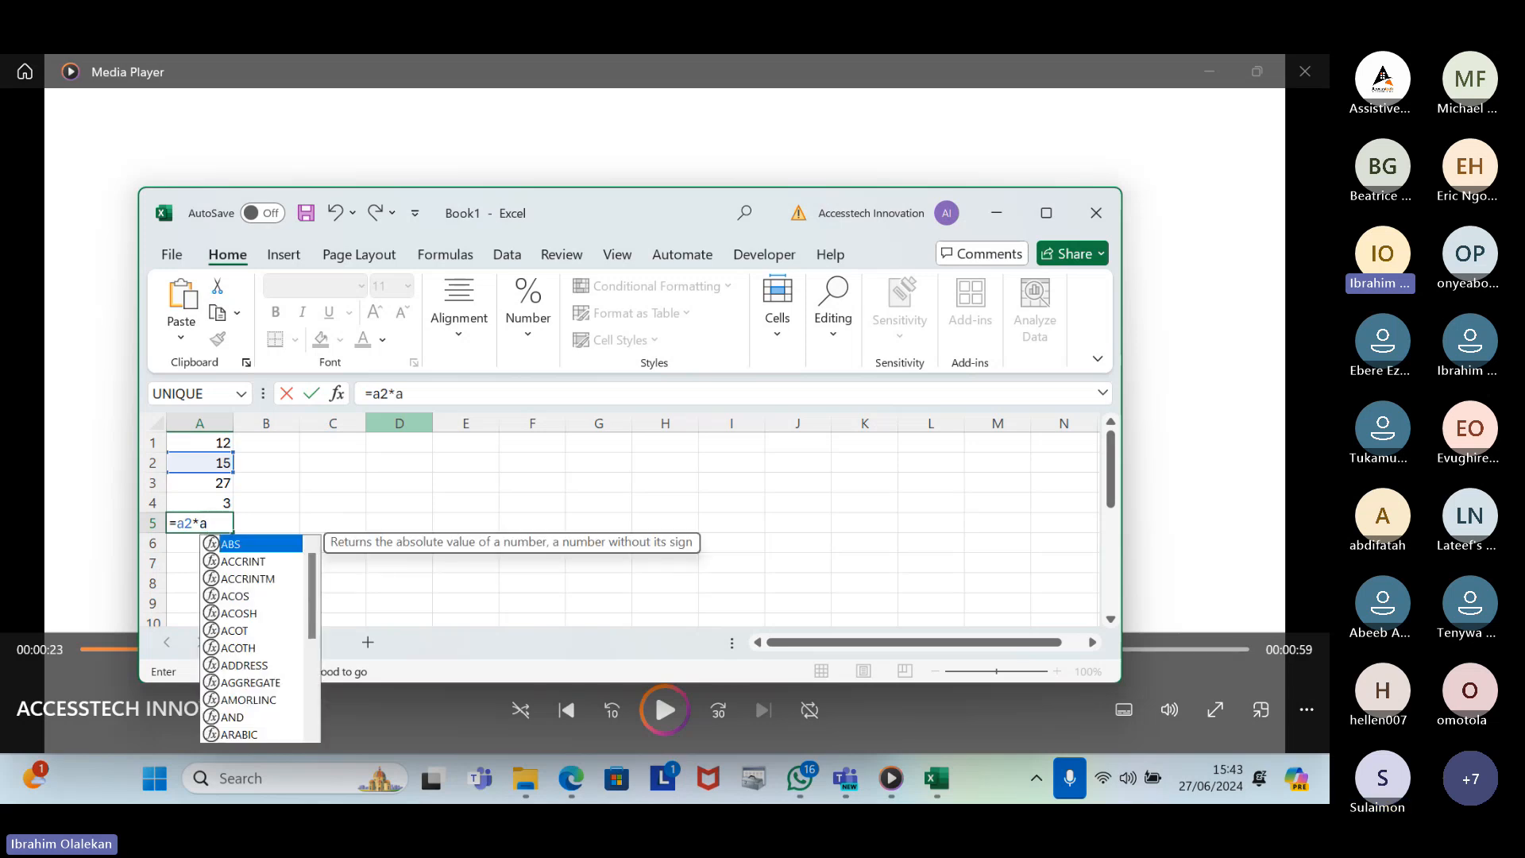
pyautogui.write('4')
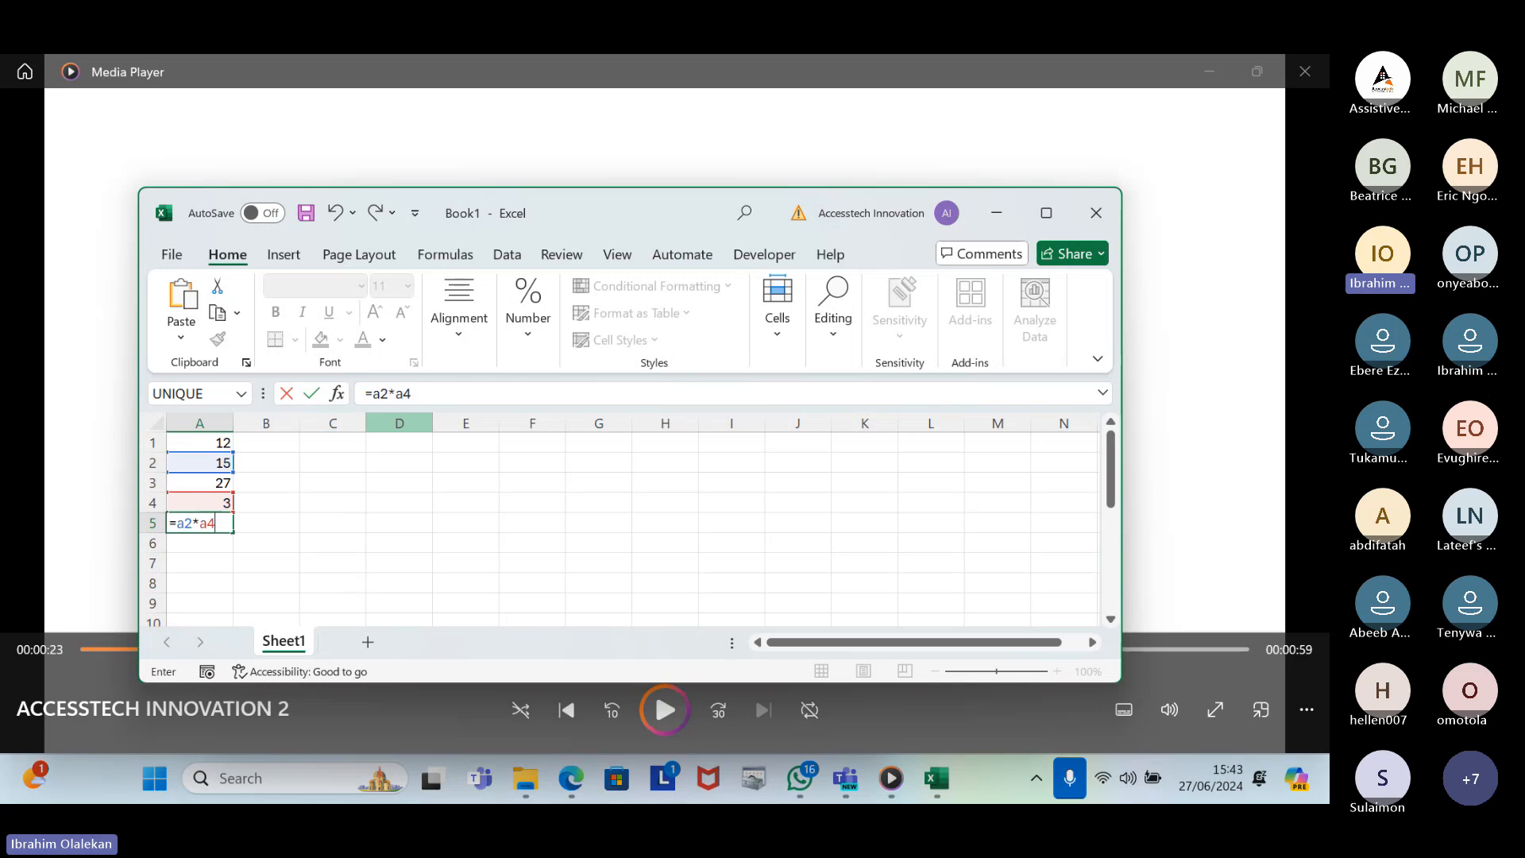
pyautogui.press('Return')
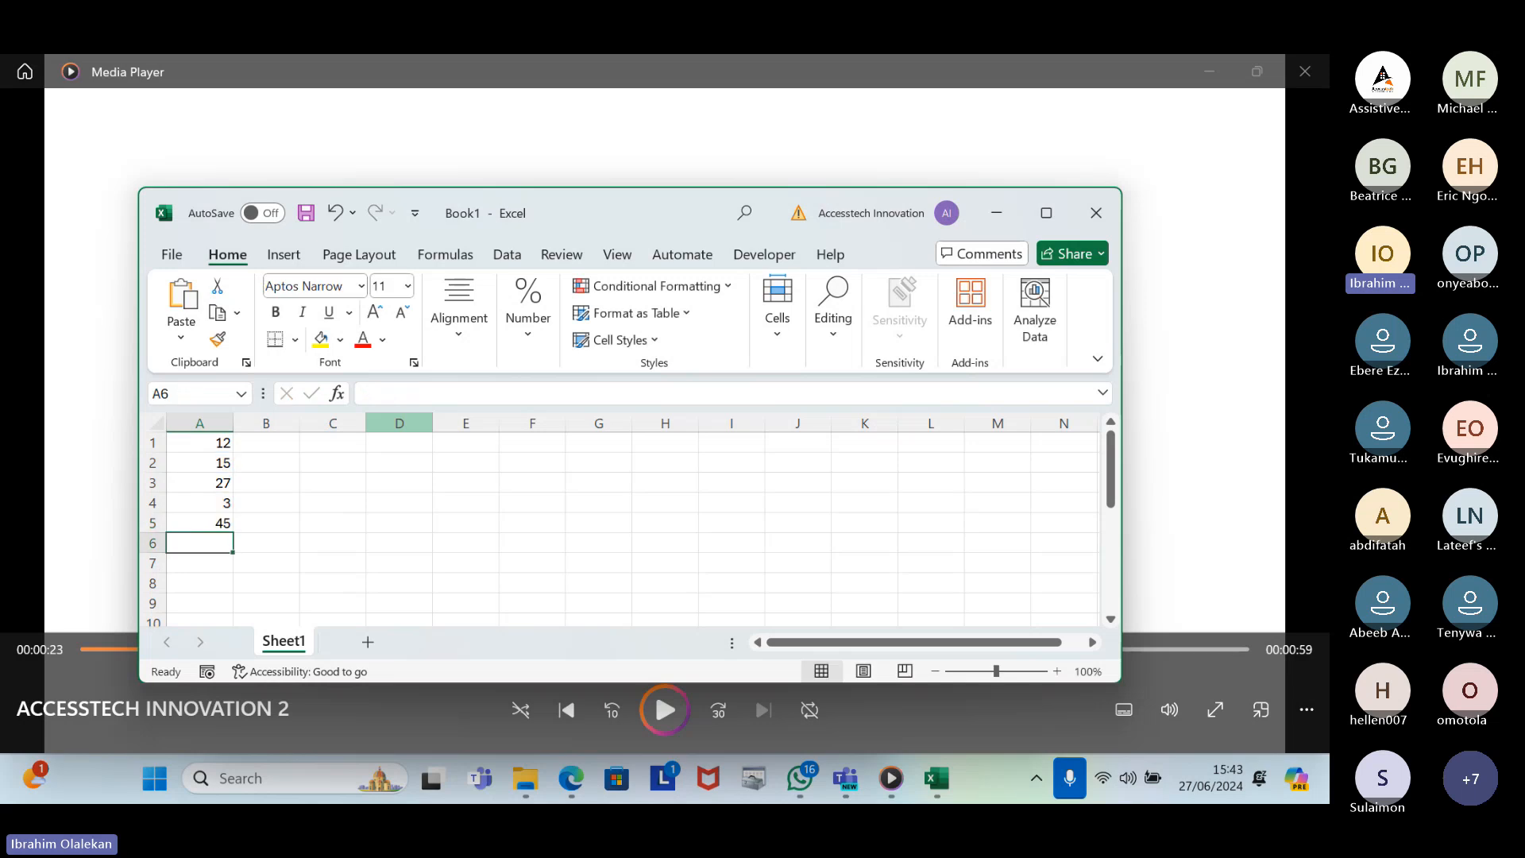
pyautogui.press('Up')
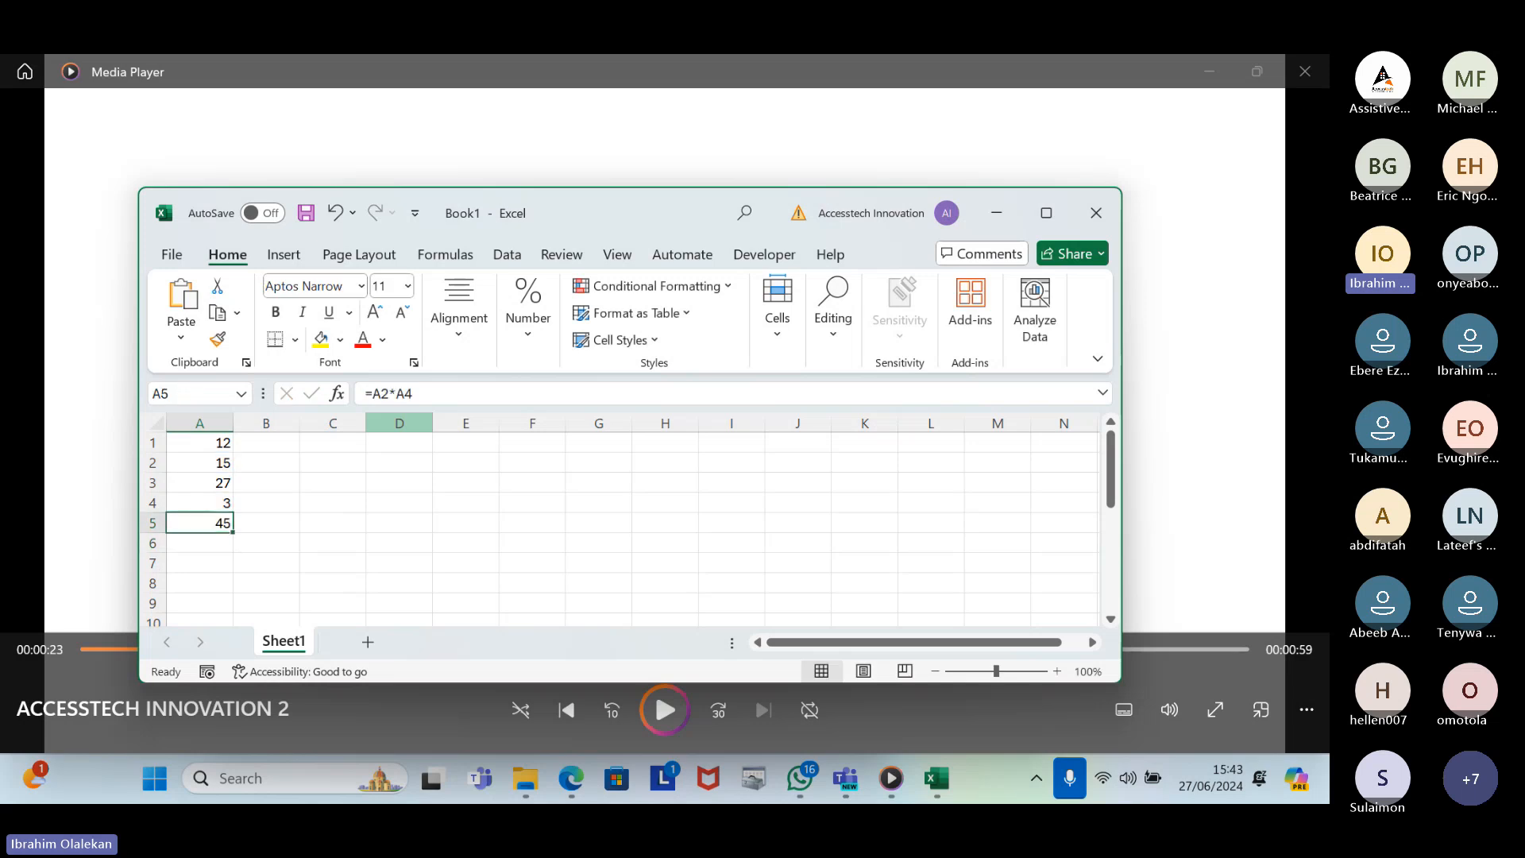
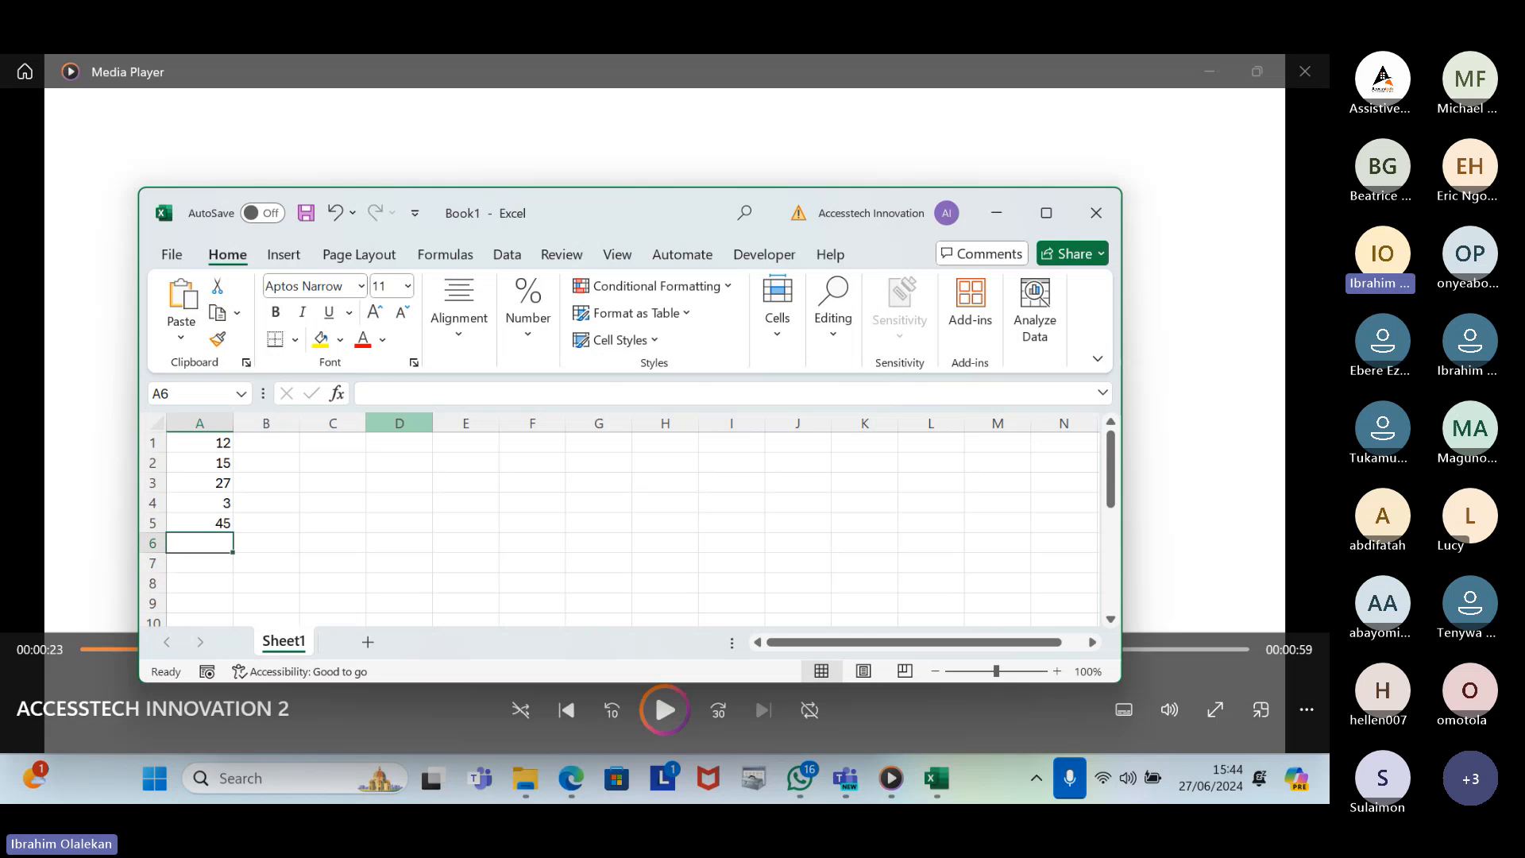
# Enter the formula =a5/a1 in cell A6 to divide cell A5 by cell A1, and reselect the cell
pyautogui.write('=')
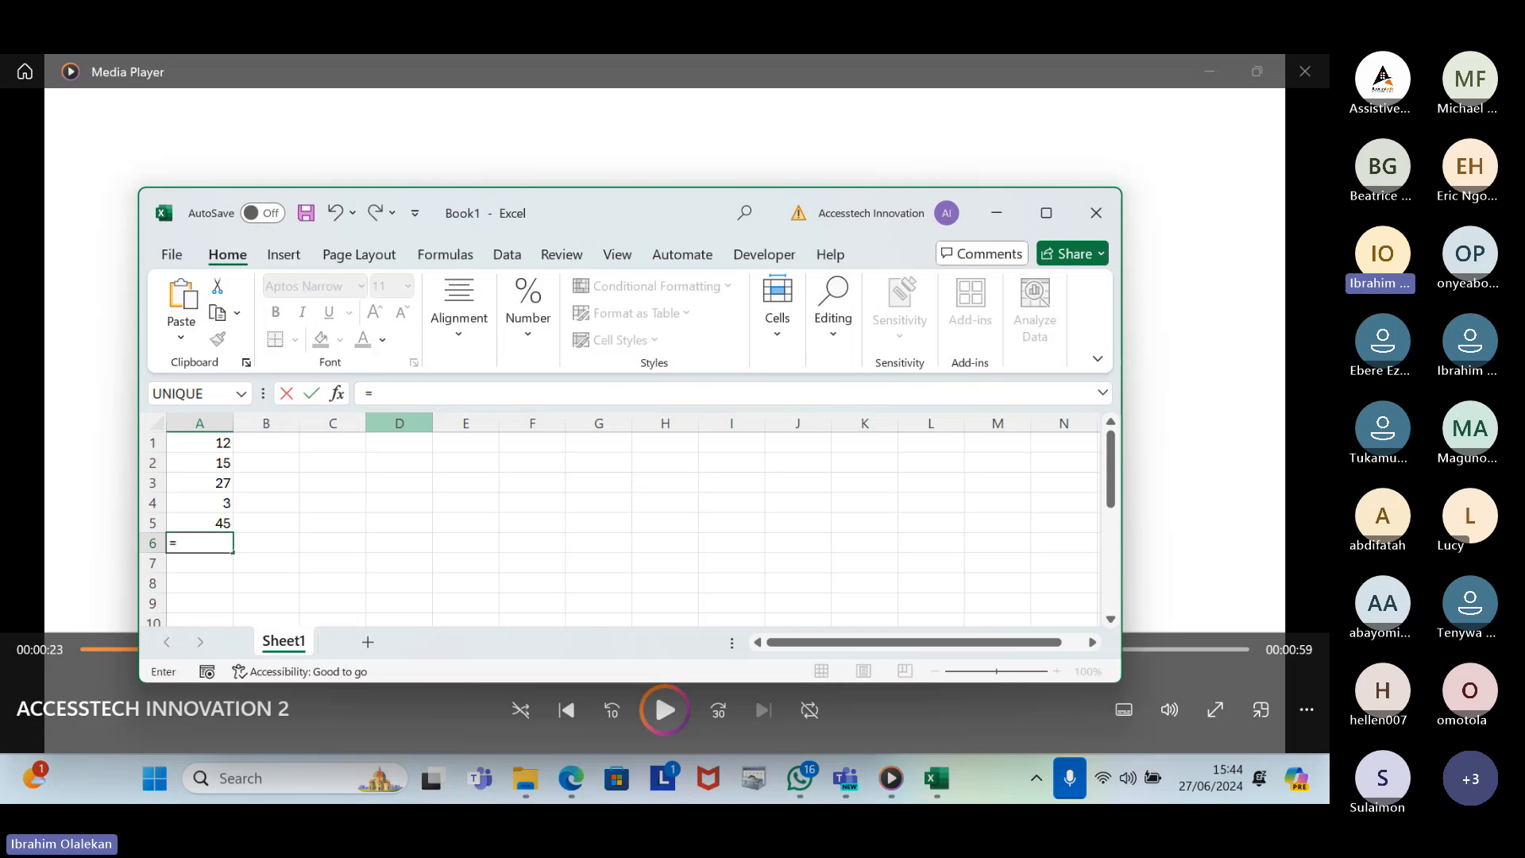
pyautogui.write('a')
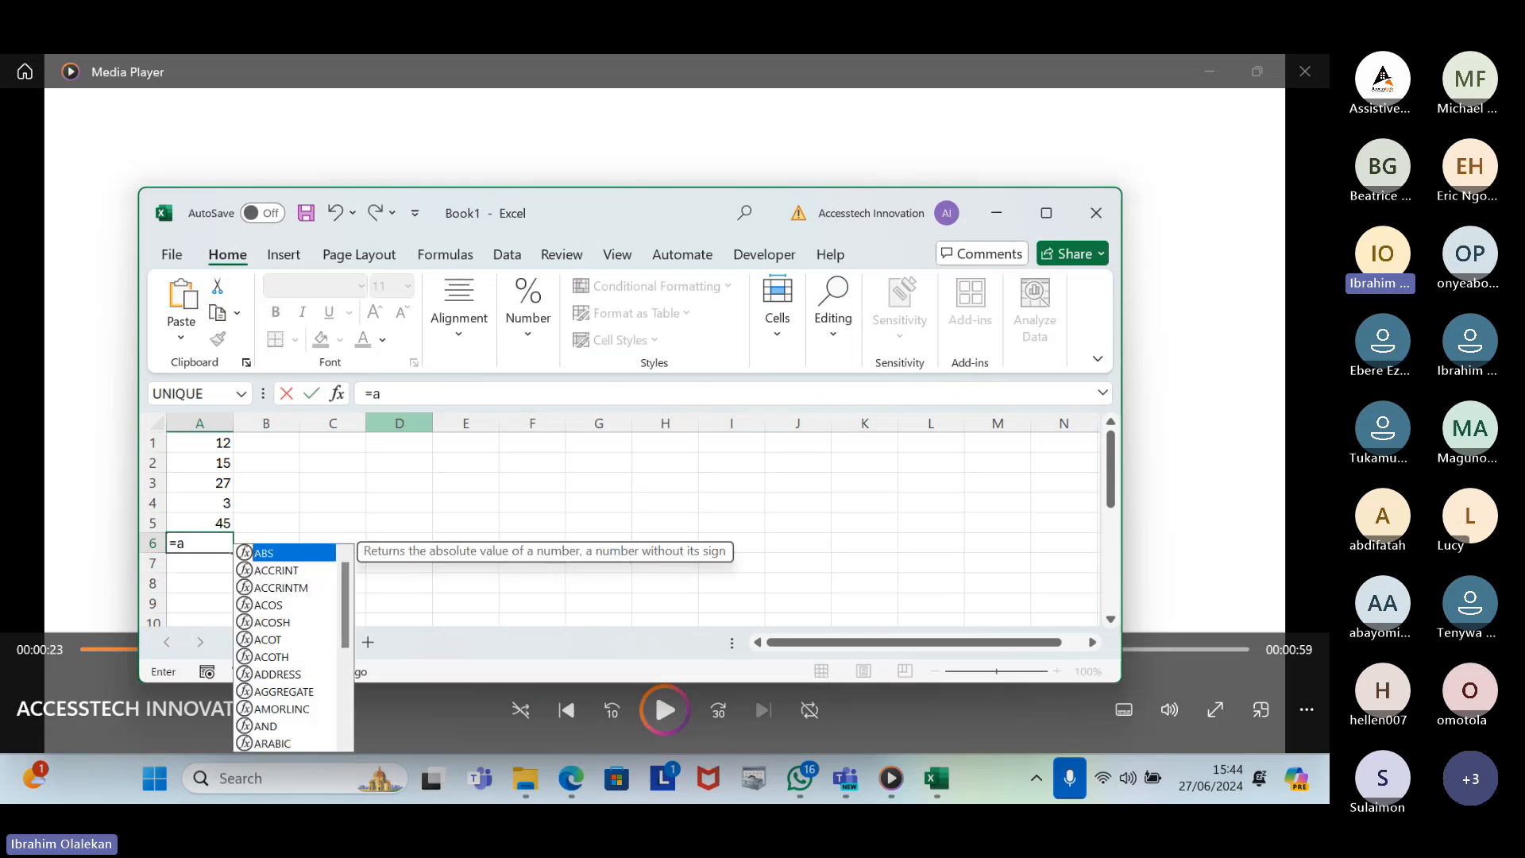
pyautogui.write('5')
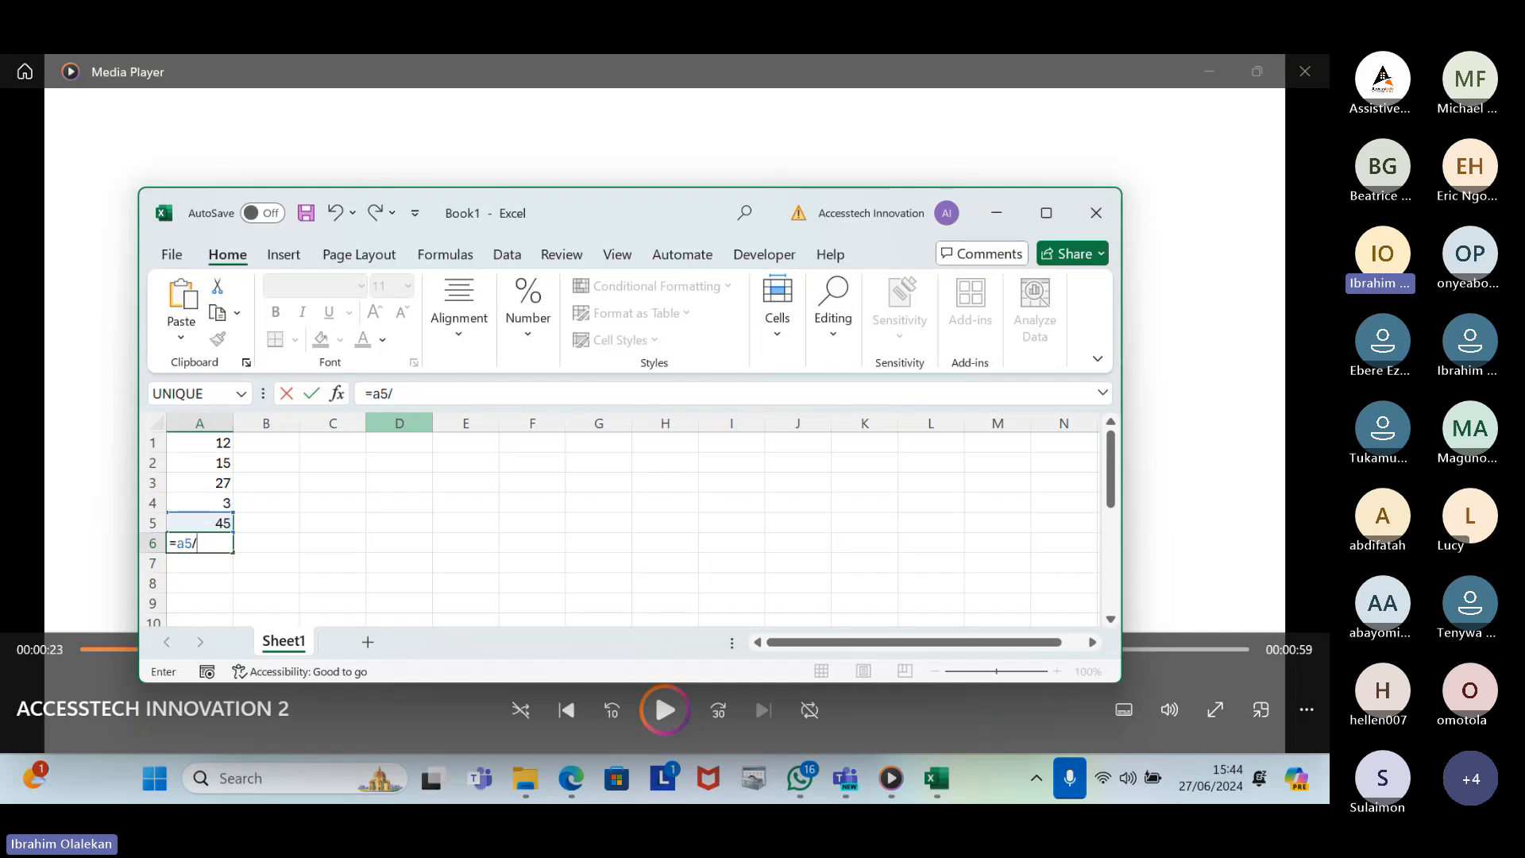
pyautogui.write('/a')
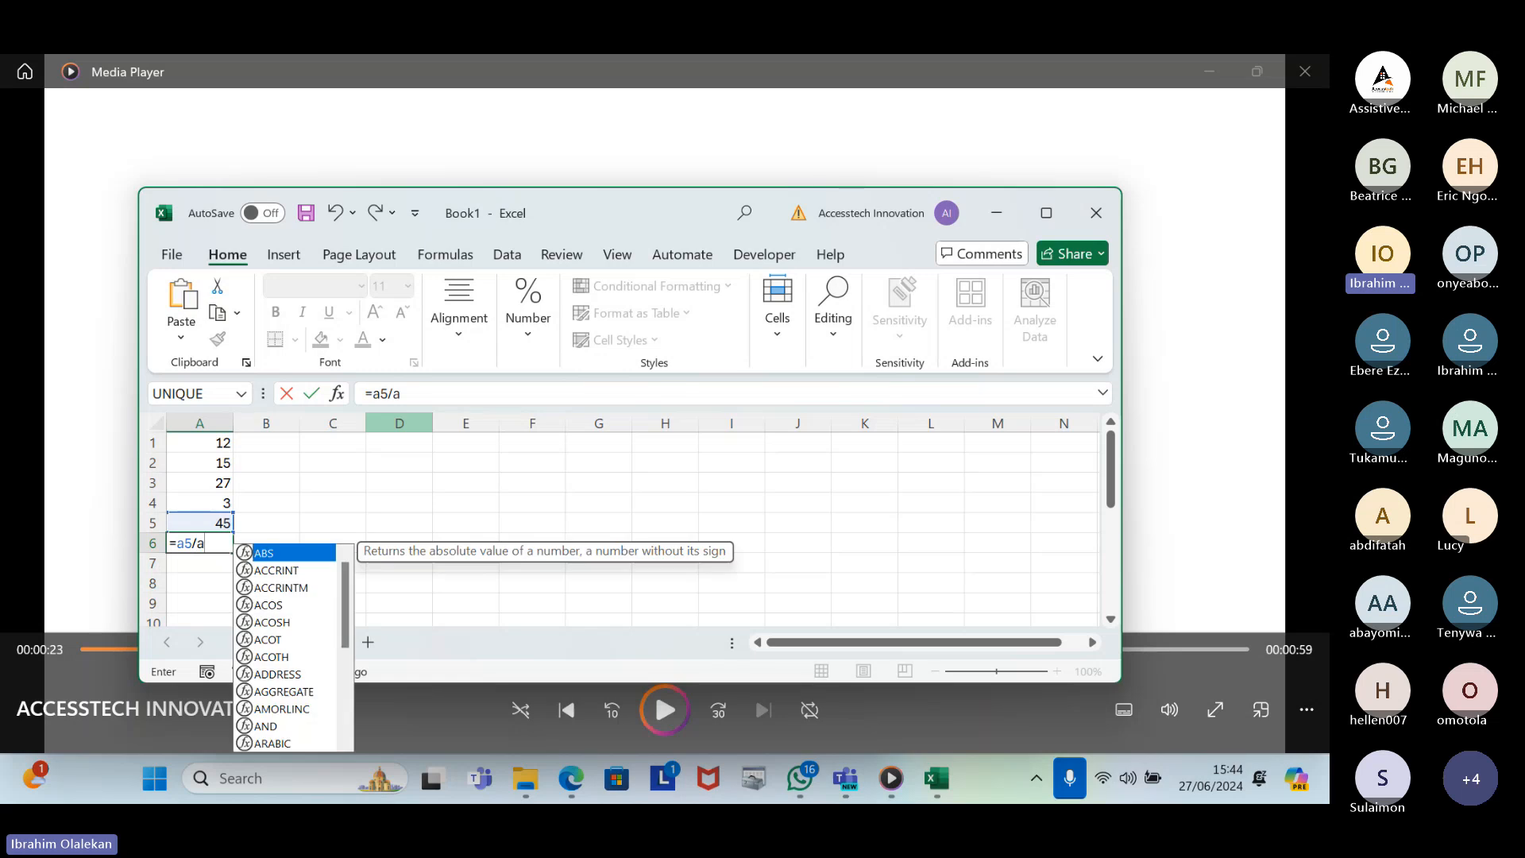
pyautogui.write('1')
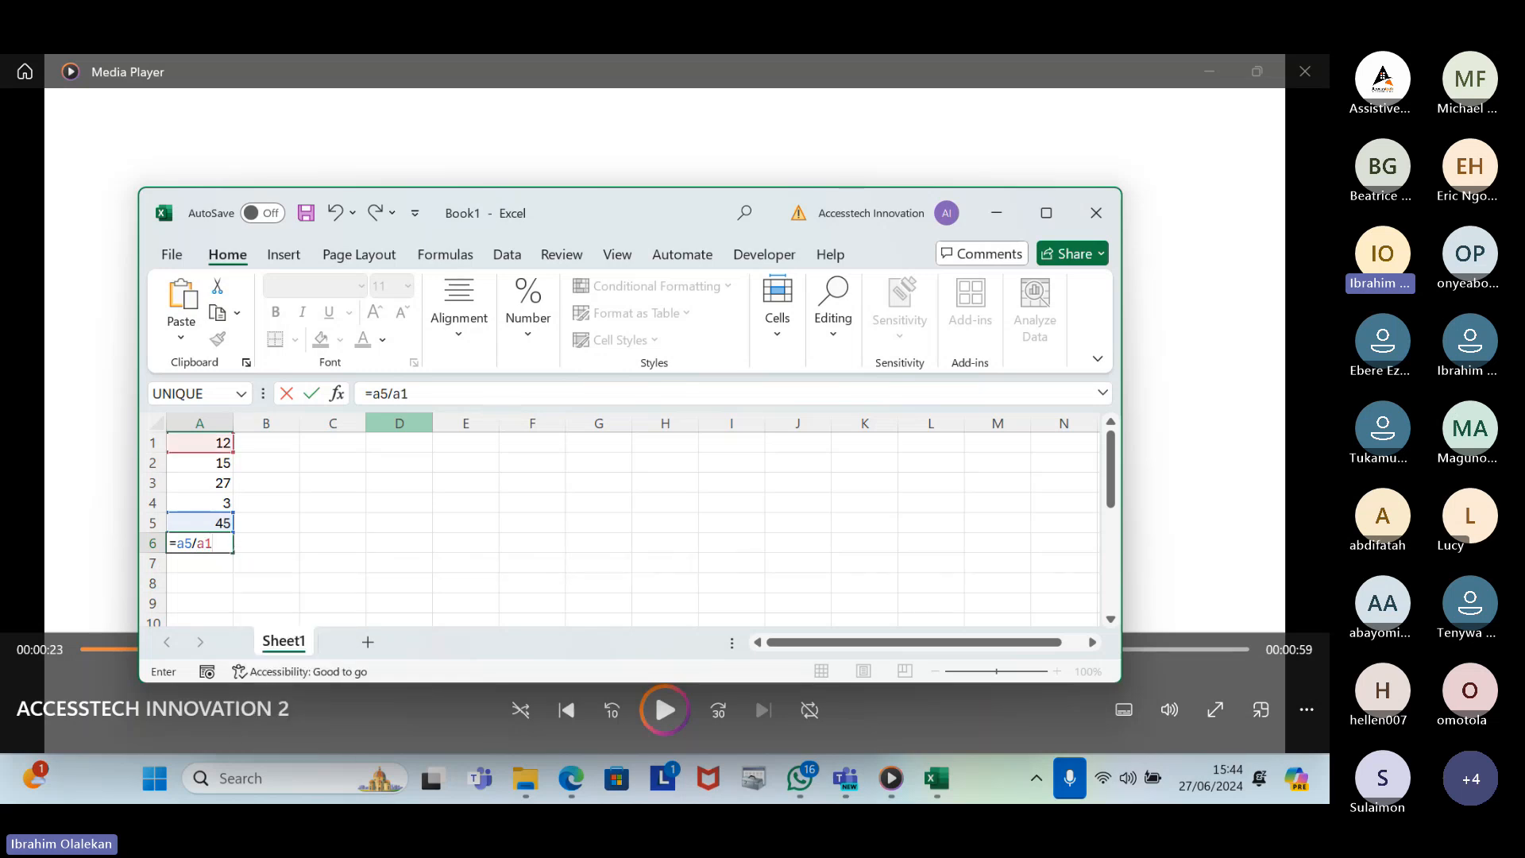
pyautogui.press('Return')
pyautogui.press('Up')
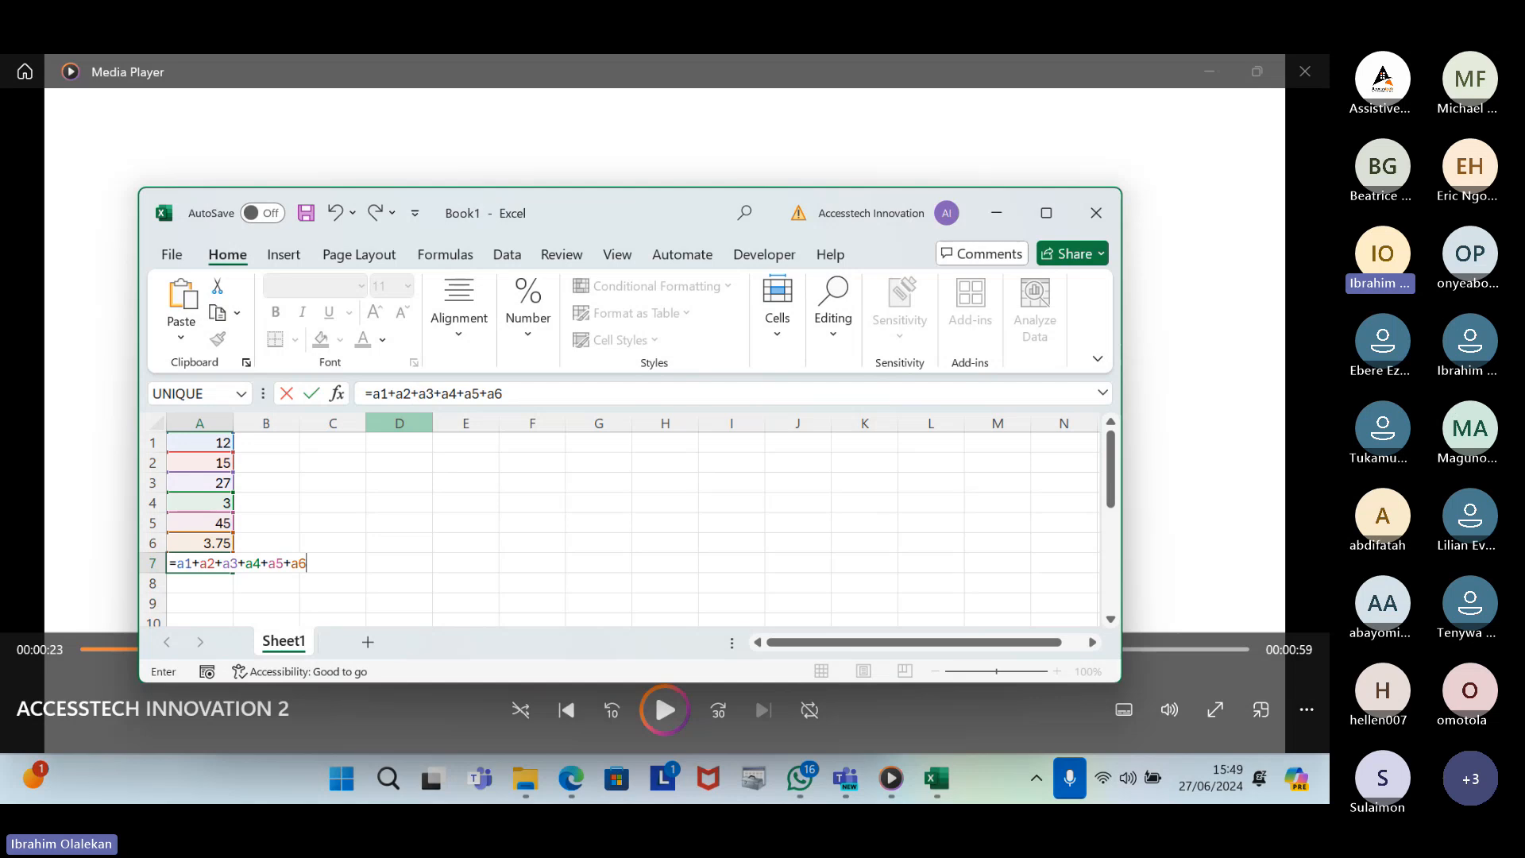
# Enter the formula =a1+a2+a3+a4+a5+a6 in cell A7 to add cells A1 to A6 individually
pyautogui.press('Return')
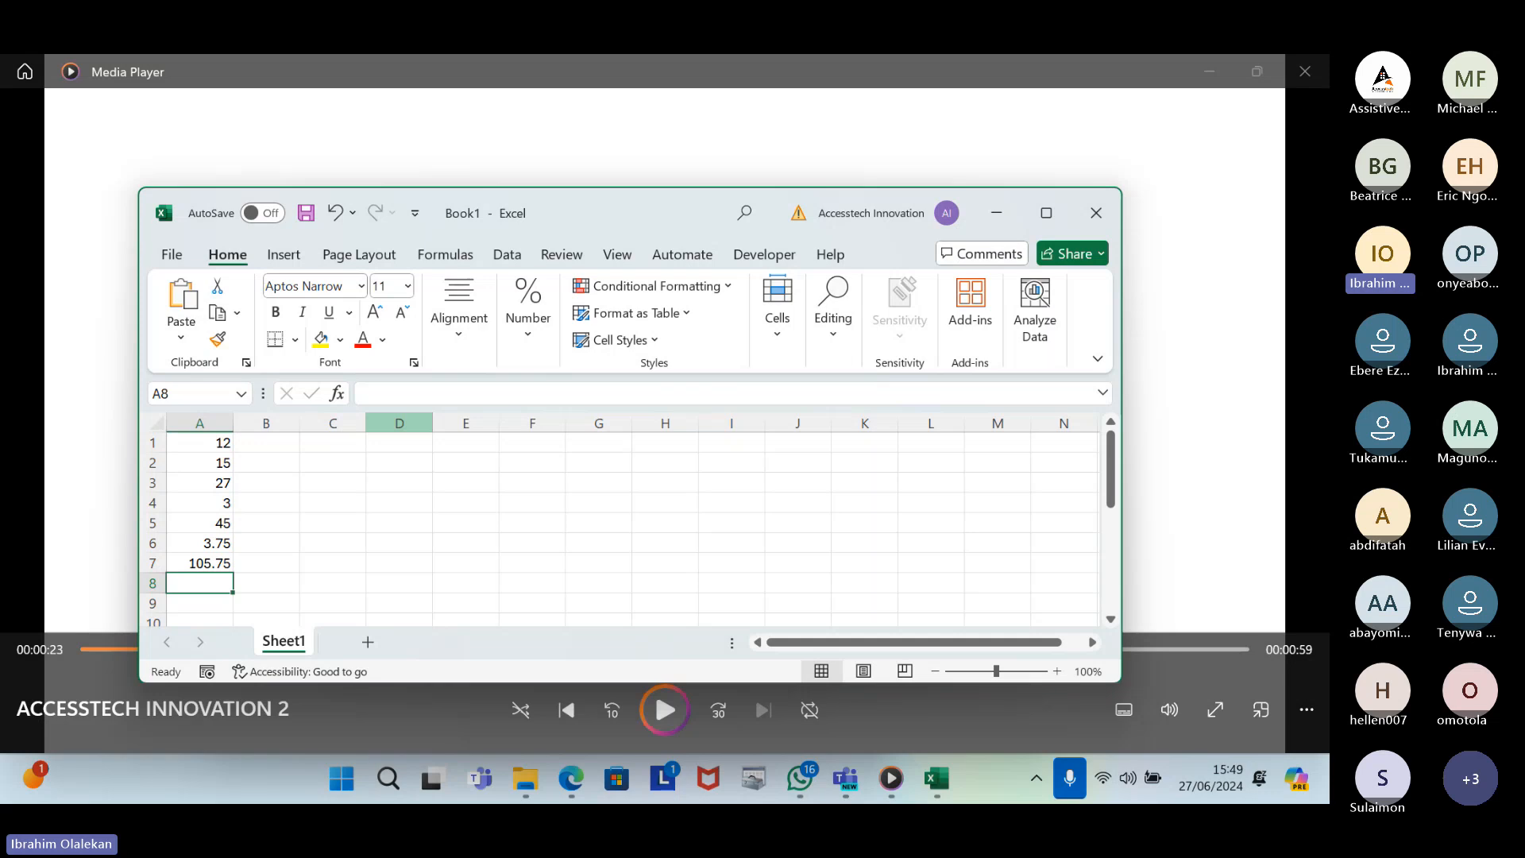
pyautogui.press('Up')
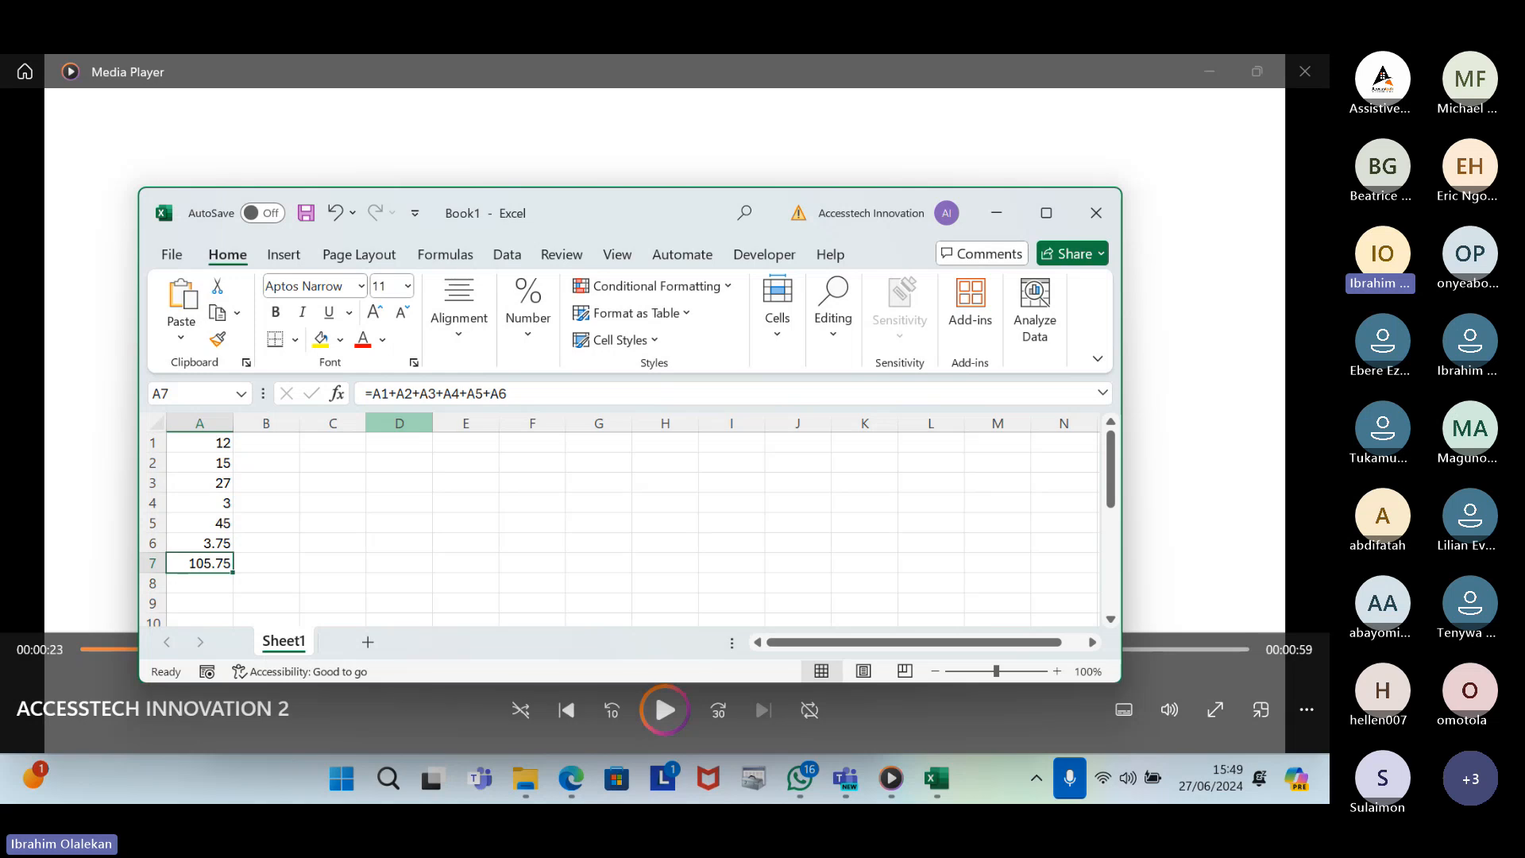
pyautogui.press('Down')
pyautogui.press('Up')
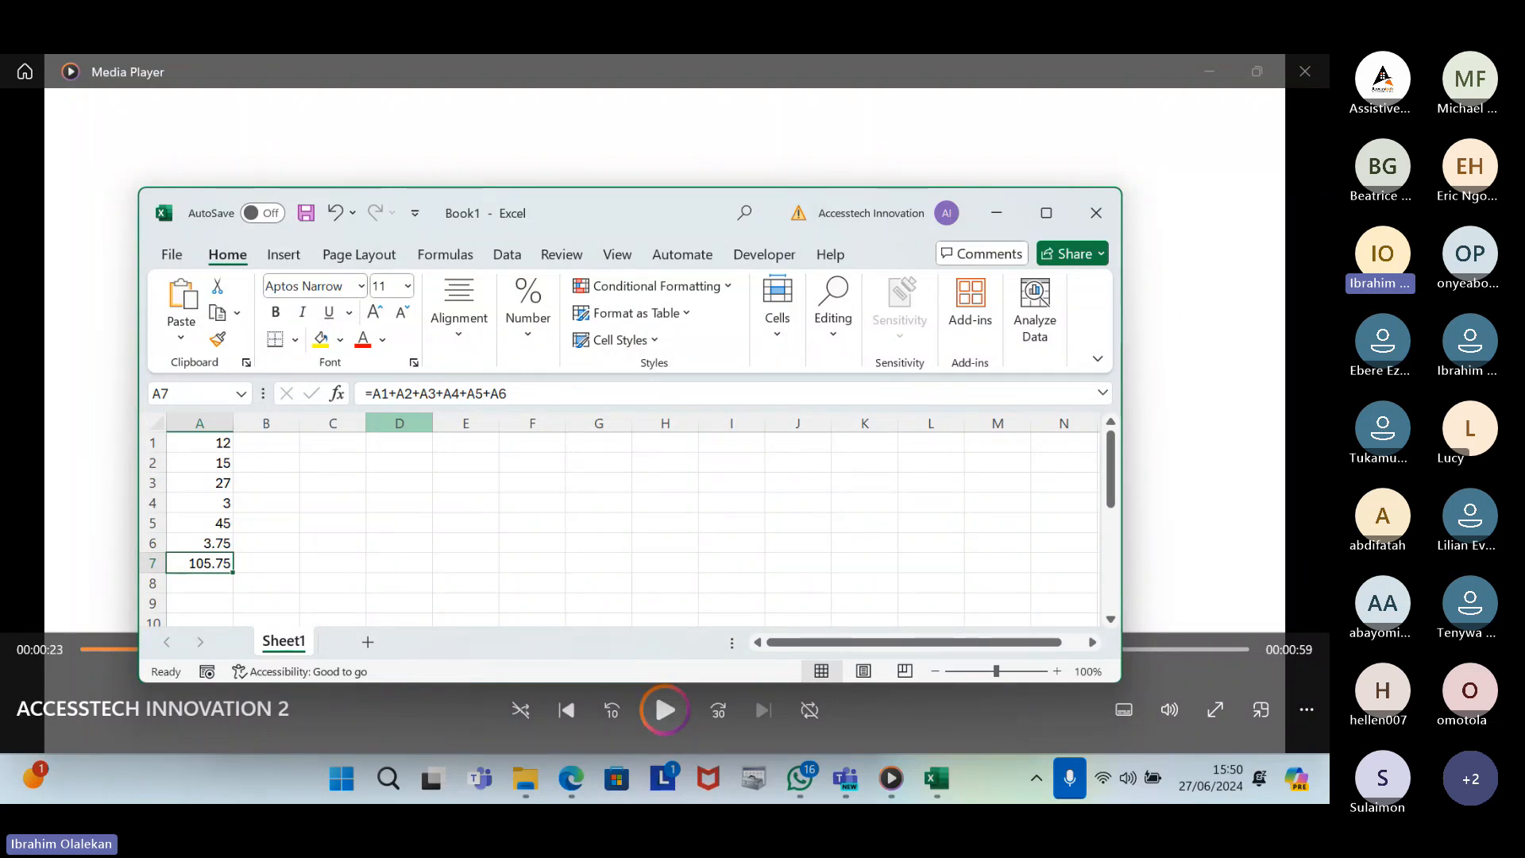
# Edit the addition formula in cell A7 to leave out A2, making it =A1+A3+A4+A5+A6
pyautogui.press('Down')
pyautogui.press('Up')
pyautogui.press('F2')
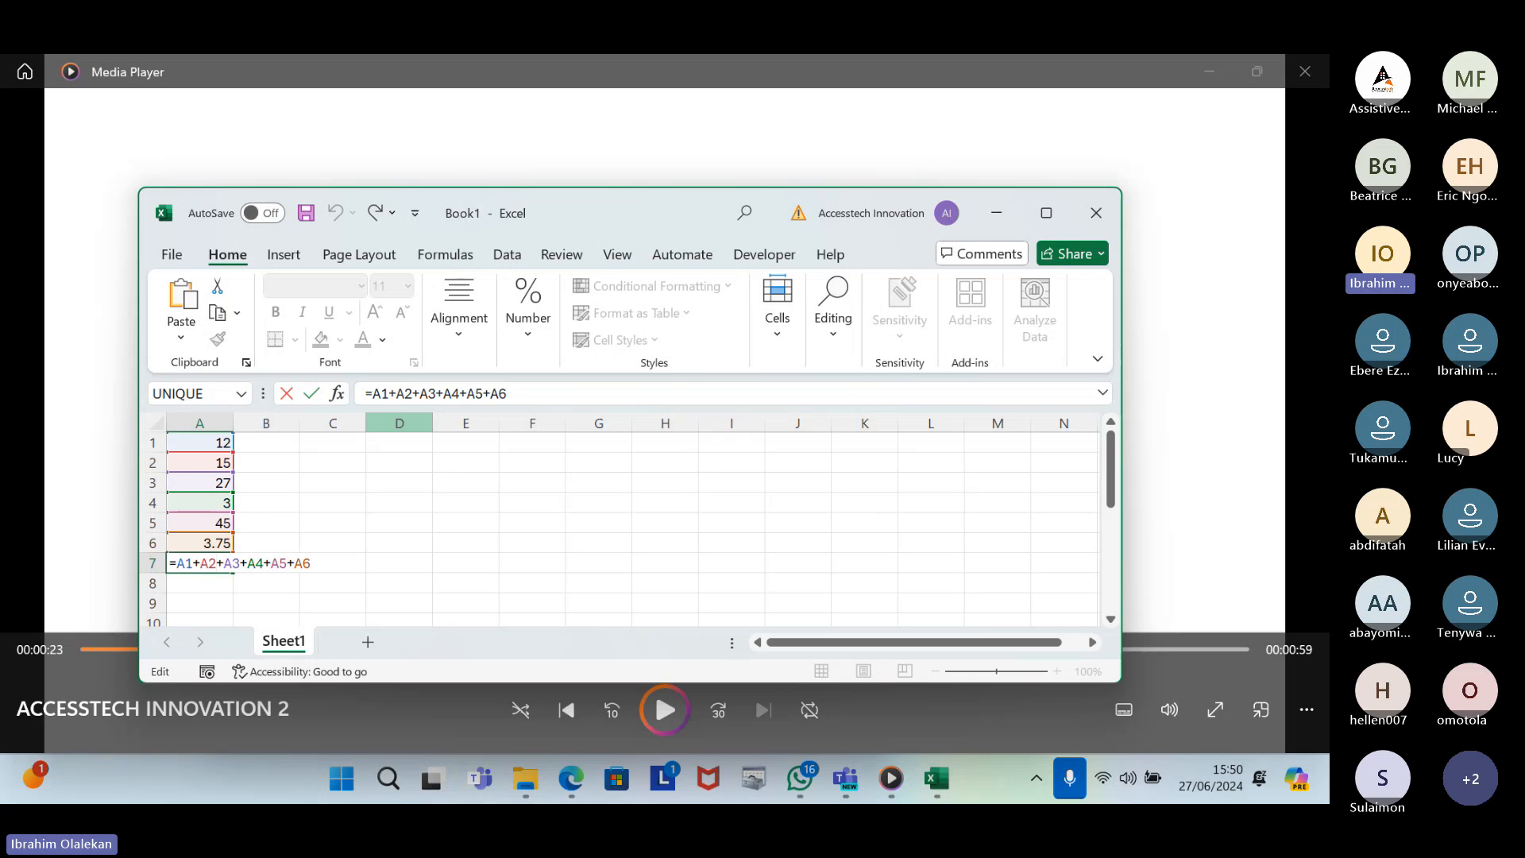
pyautogui.press('BackSpace')
pyautogui.press('BackSpace')
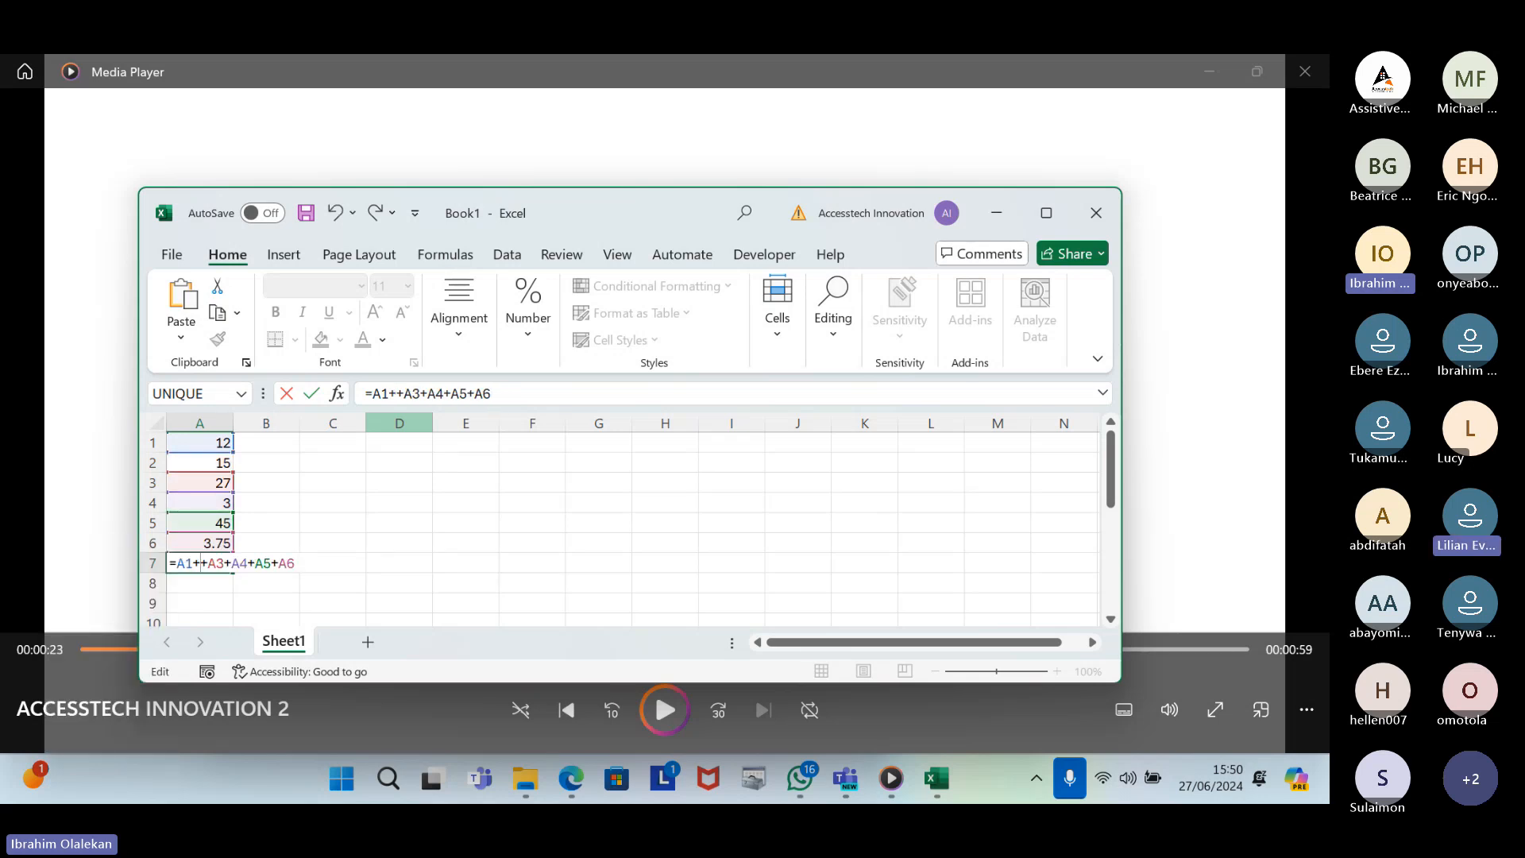
pyautogui.press('BackSpace')
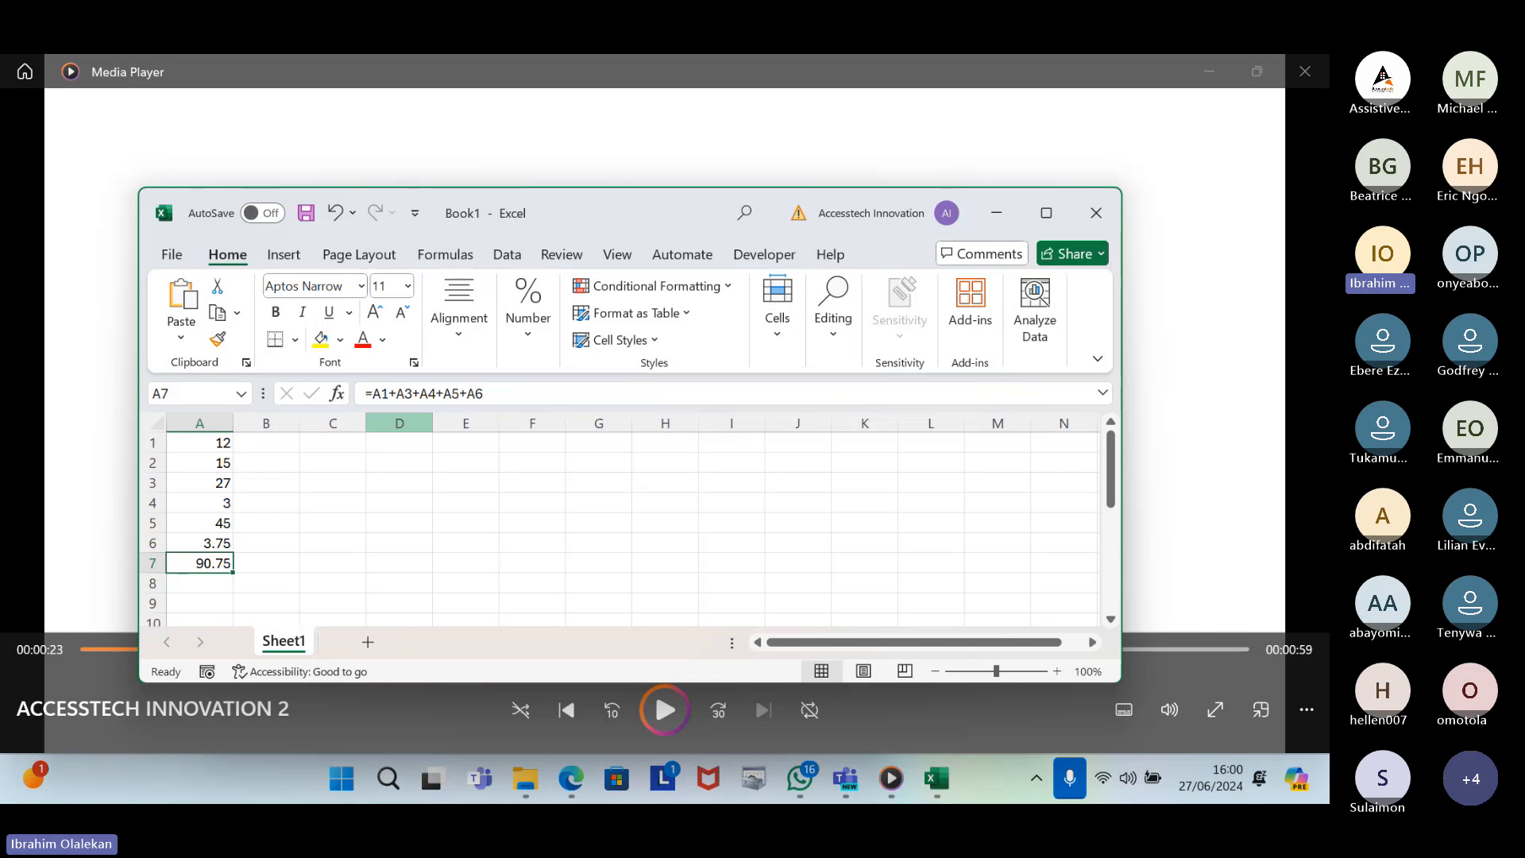
# Check the formulas in cells A6 and A7, and clear the addition formula from A7
pyautogui.press('Up')
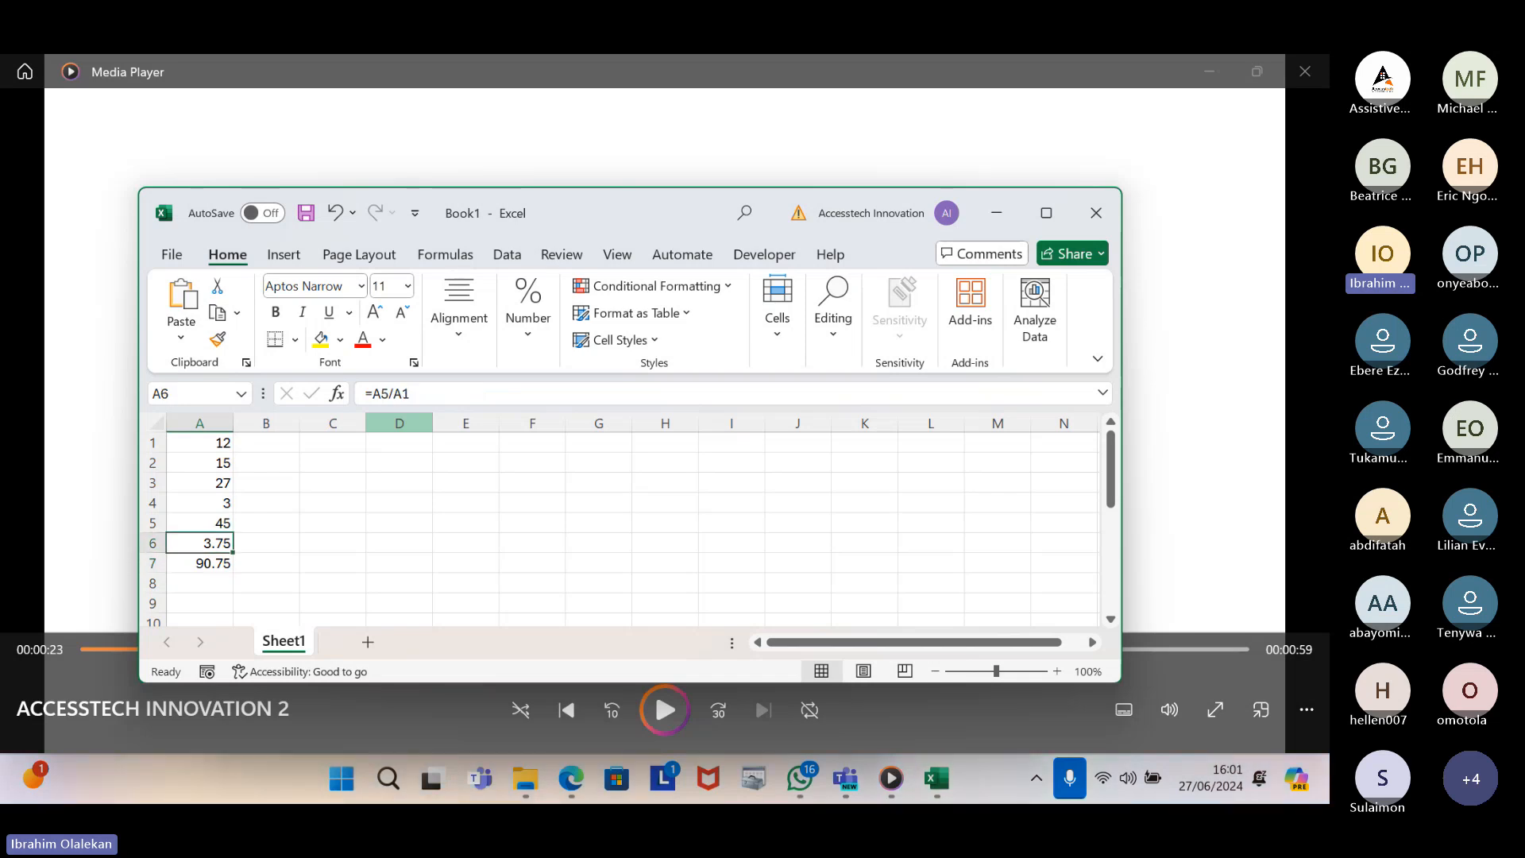
pyautogui.press('Down')
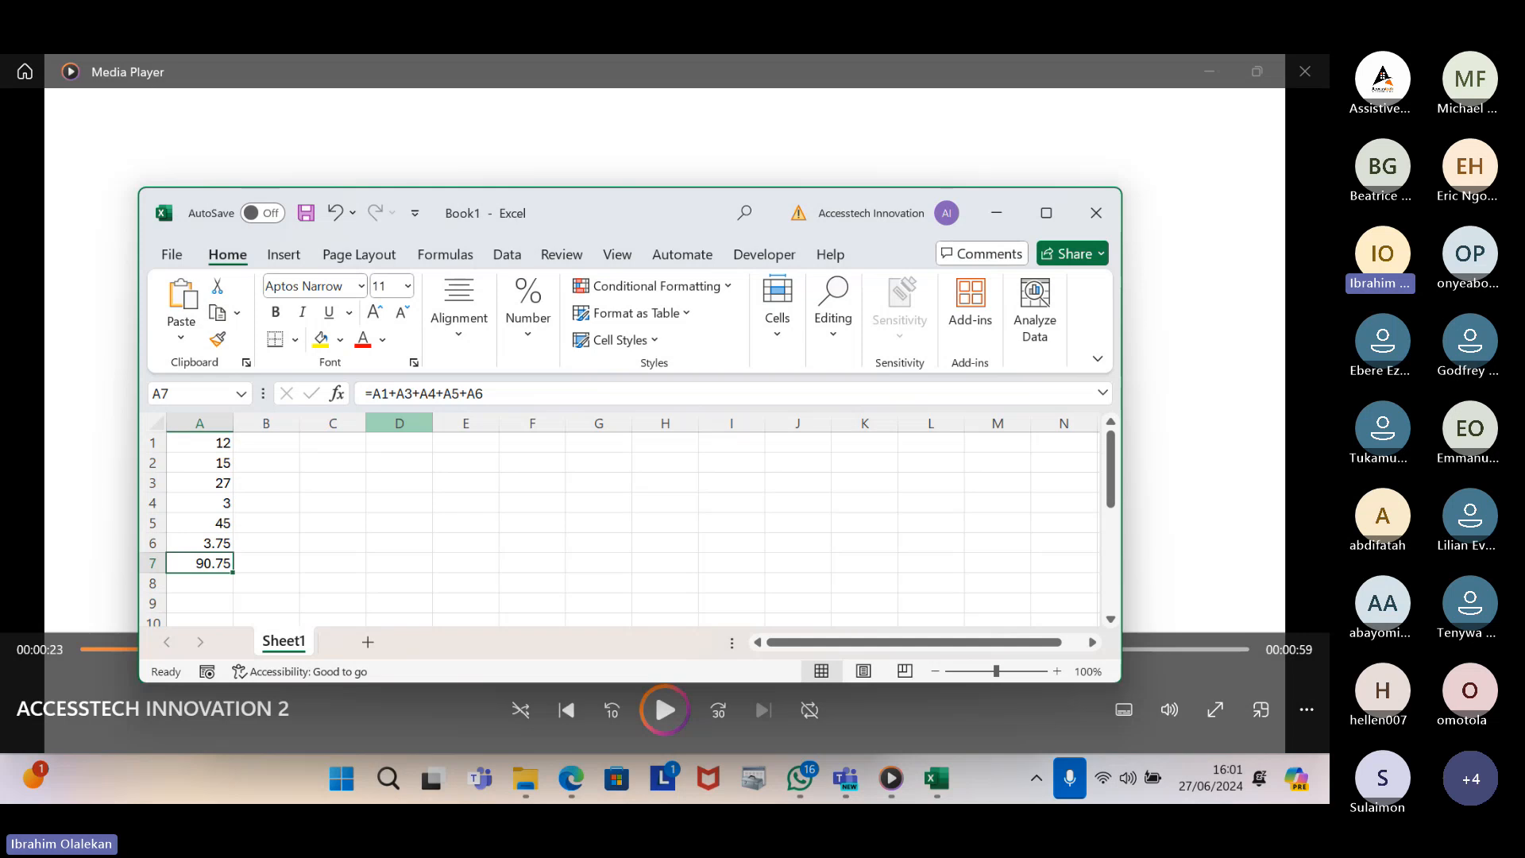
pyautogui.press('Down')
pyautogui.press('Up')
pyautogui.press('Up')
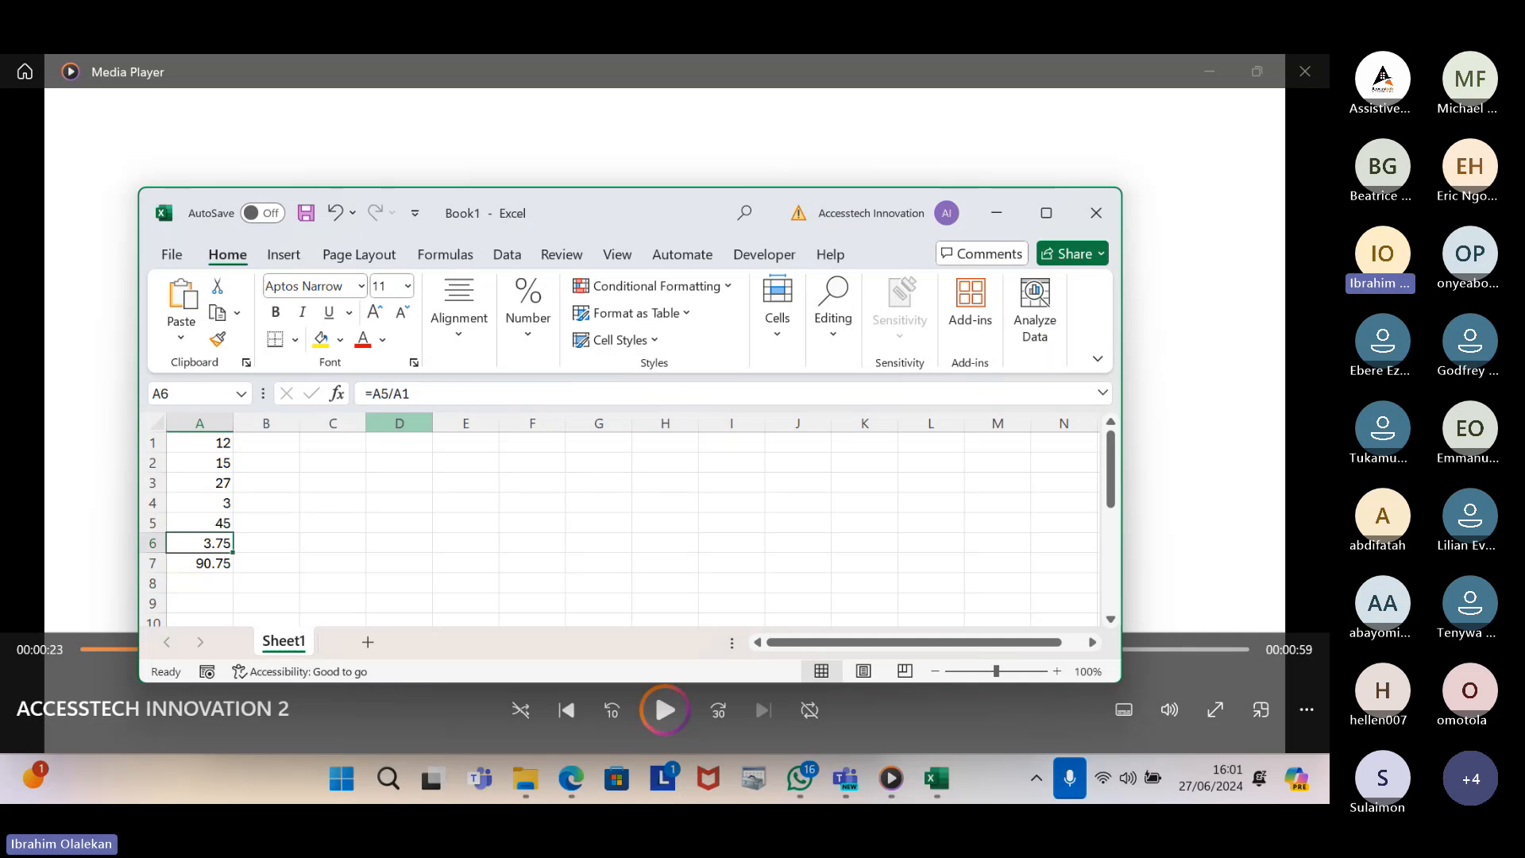
pyautogui.press('Down')
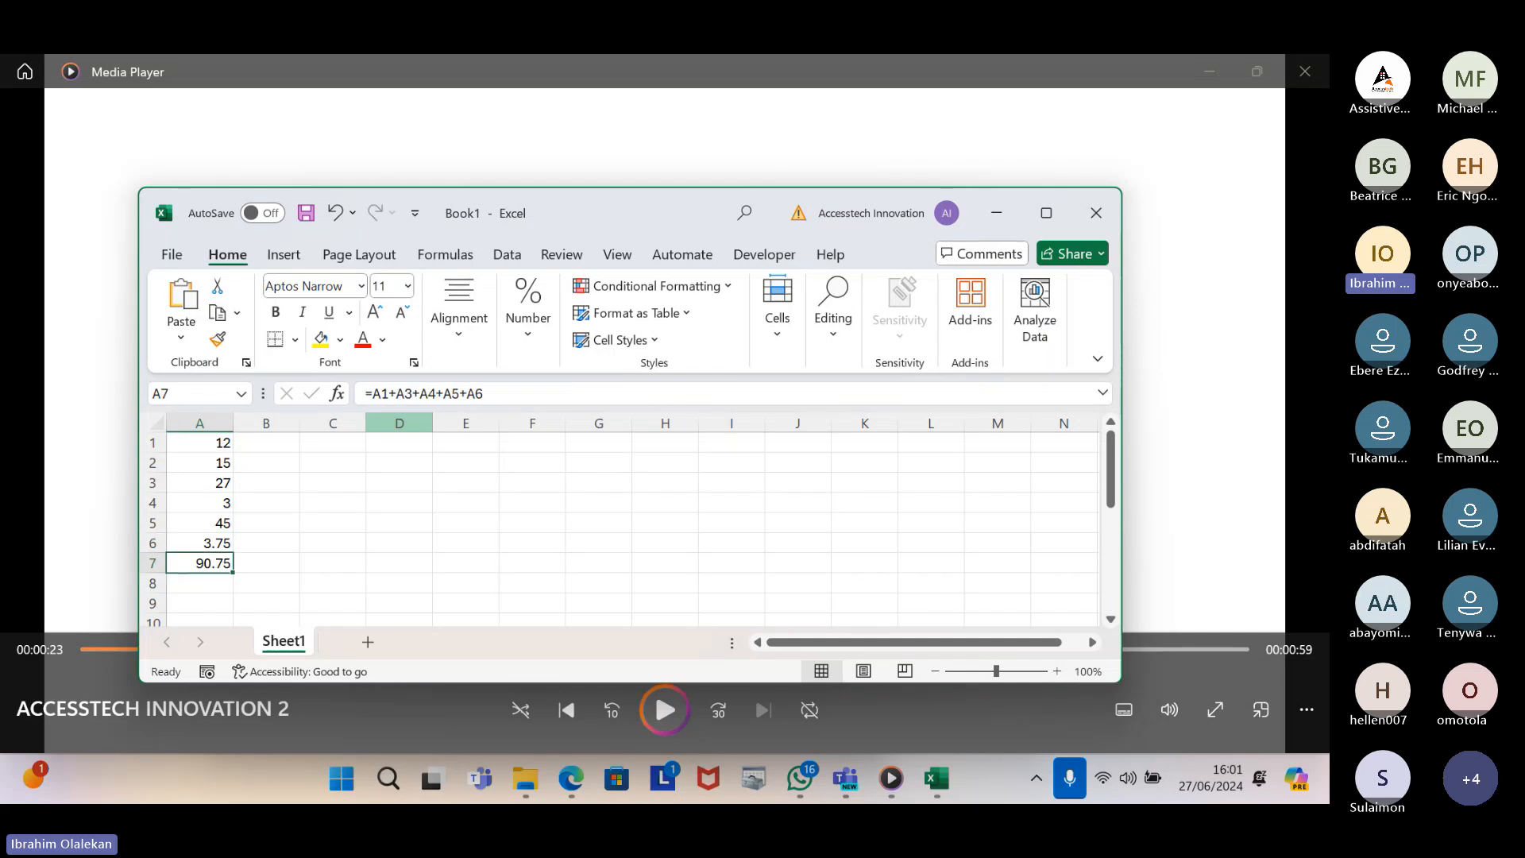
pyautogui.press('BackSpace')
pyautogui.press('Return')
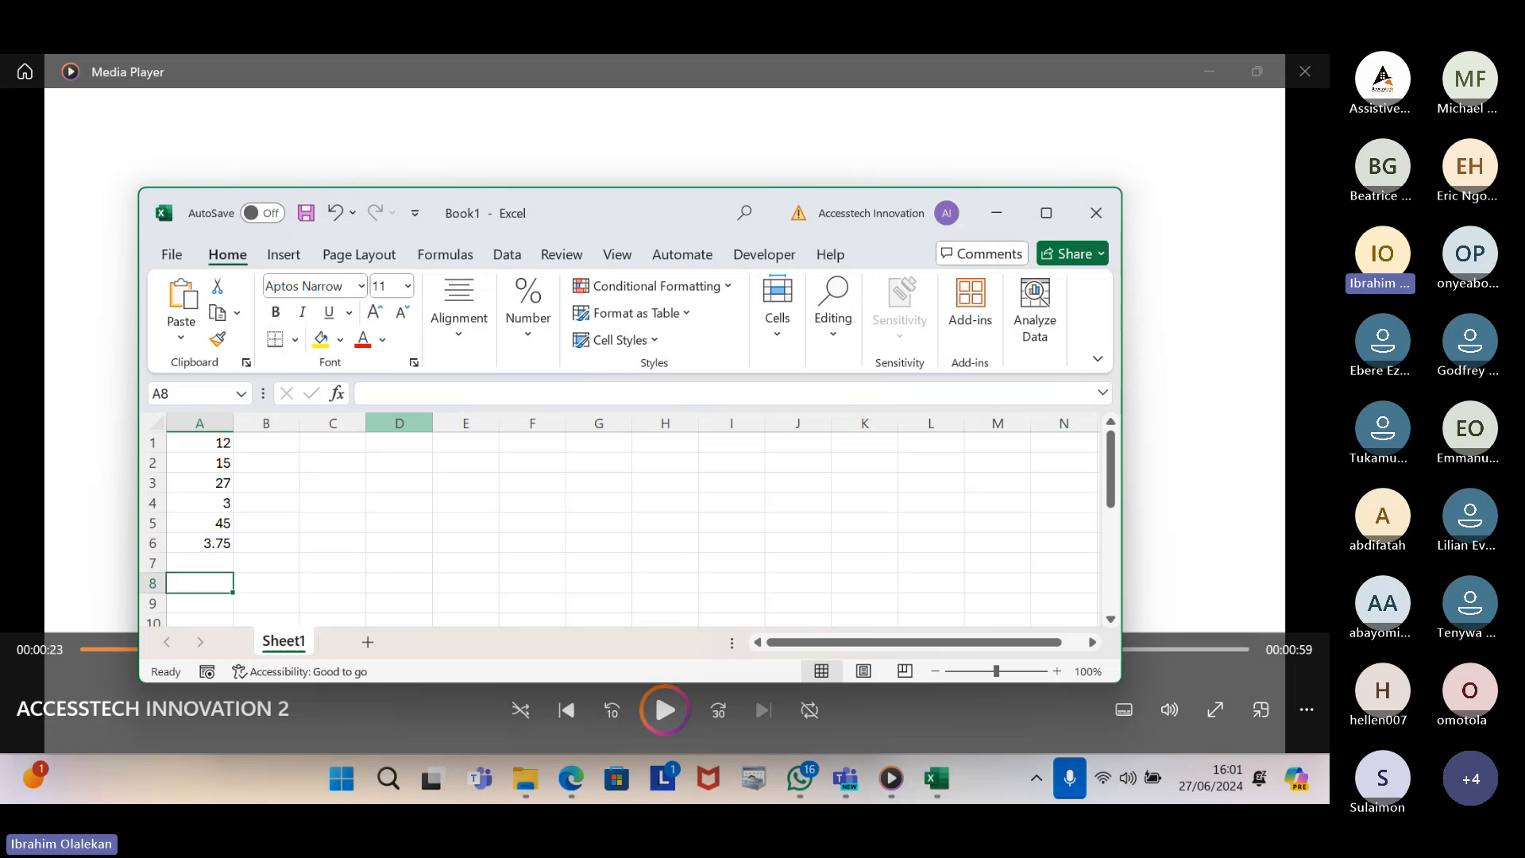
# Enter the formula =sum(a1:a6) in cell A7 to total the range A1 to A6
pyautogui.press('Up')
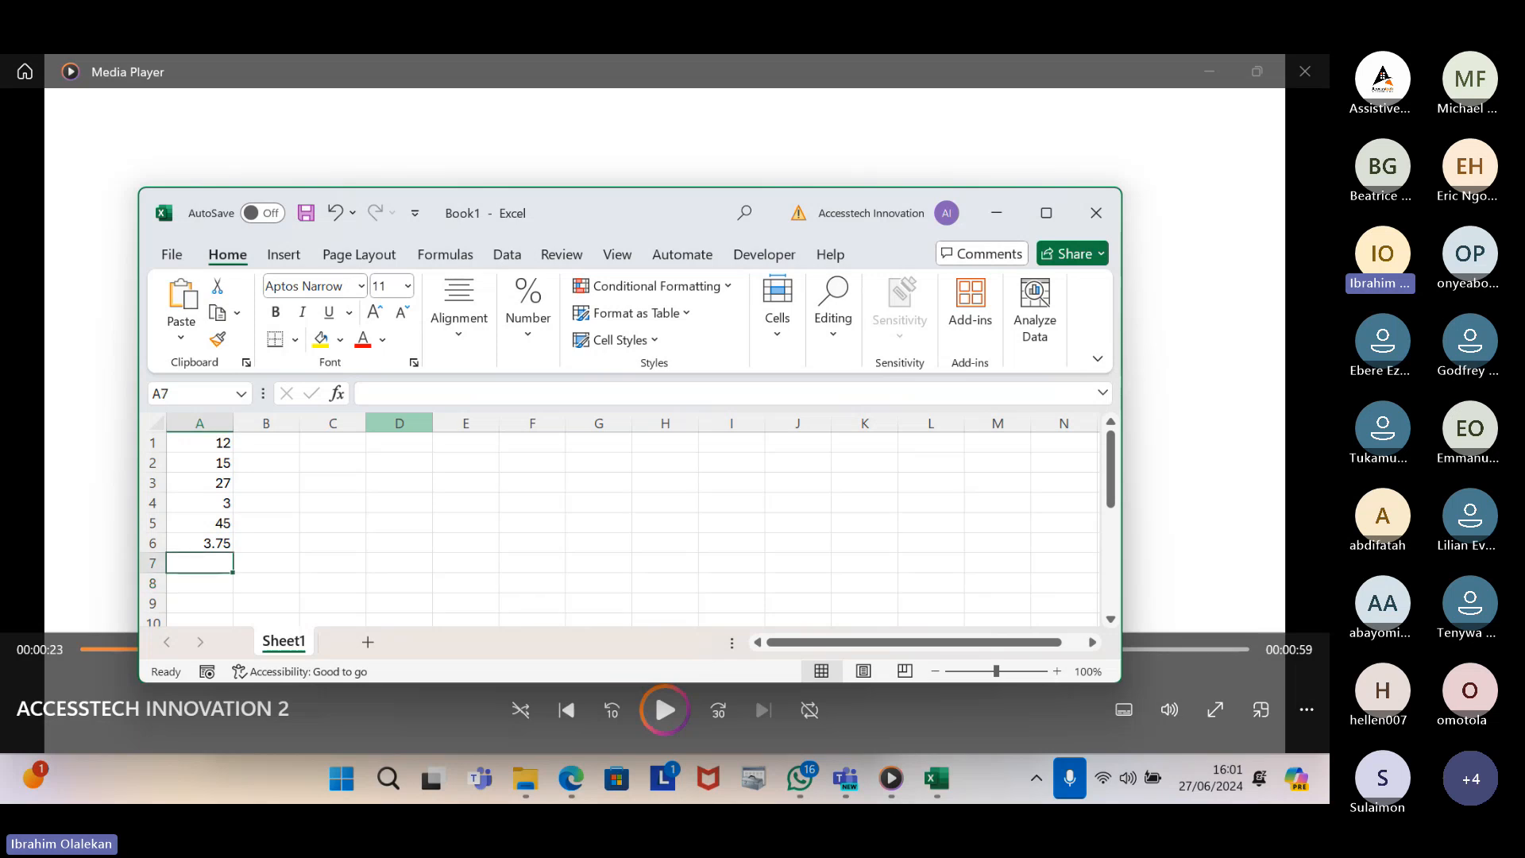
pyautogui.press('Up')
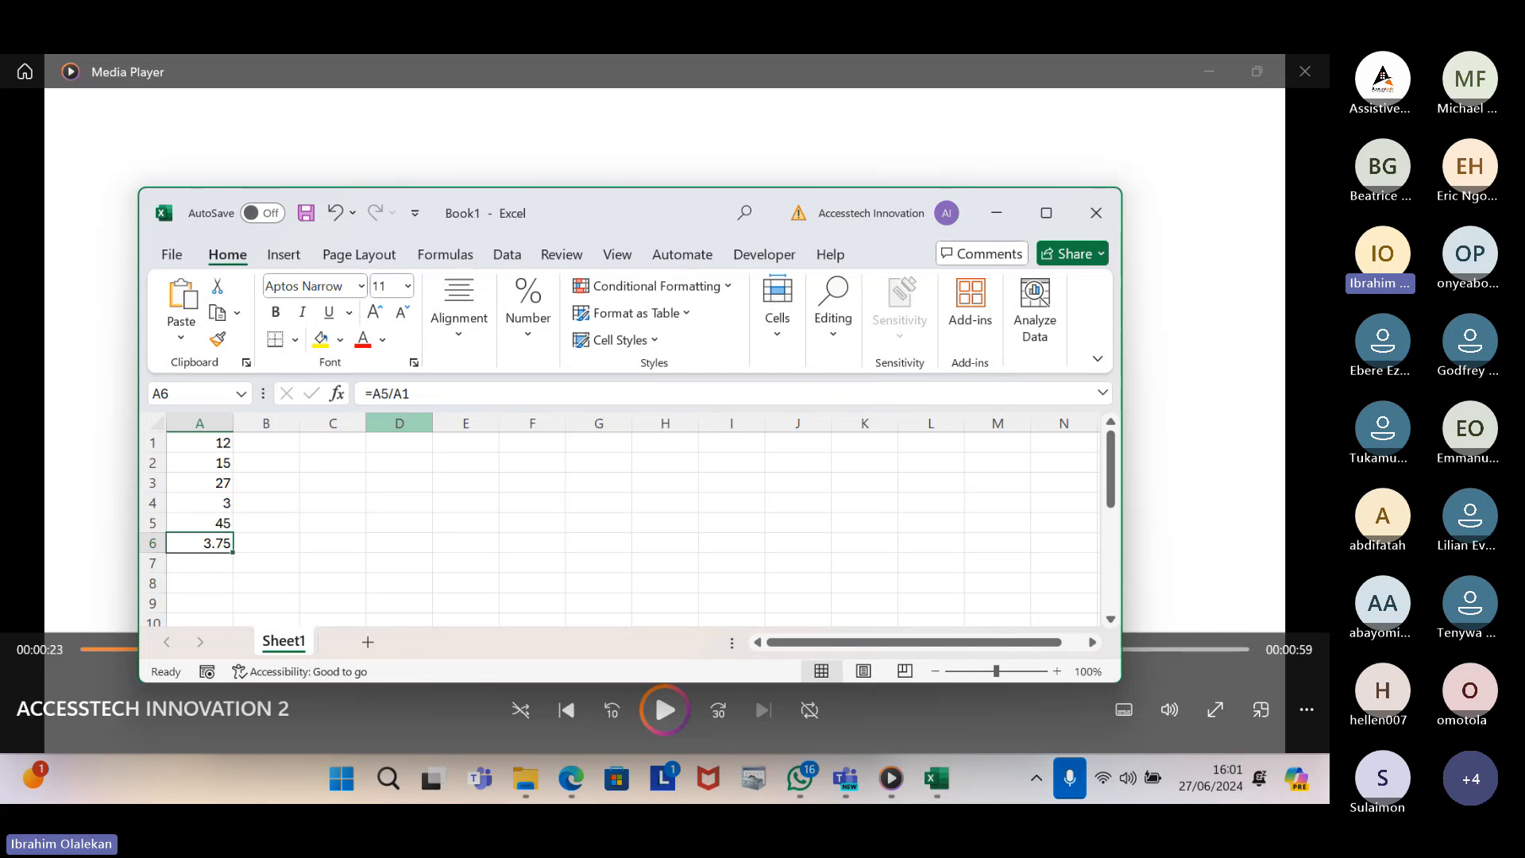
pyautogui.press('Down')
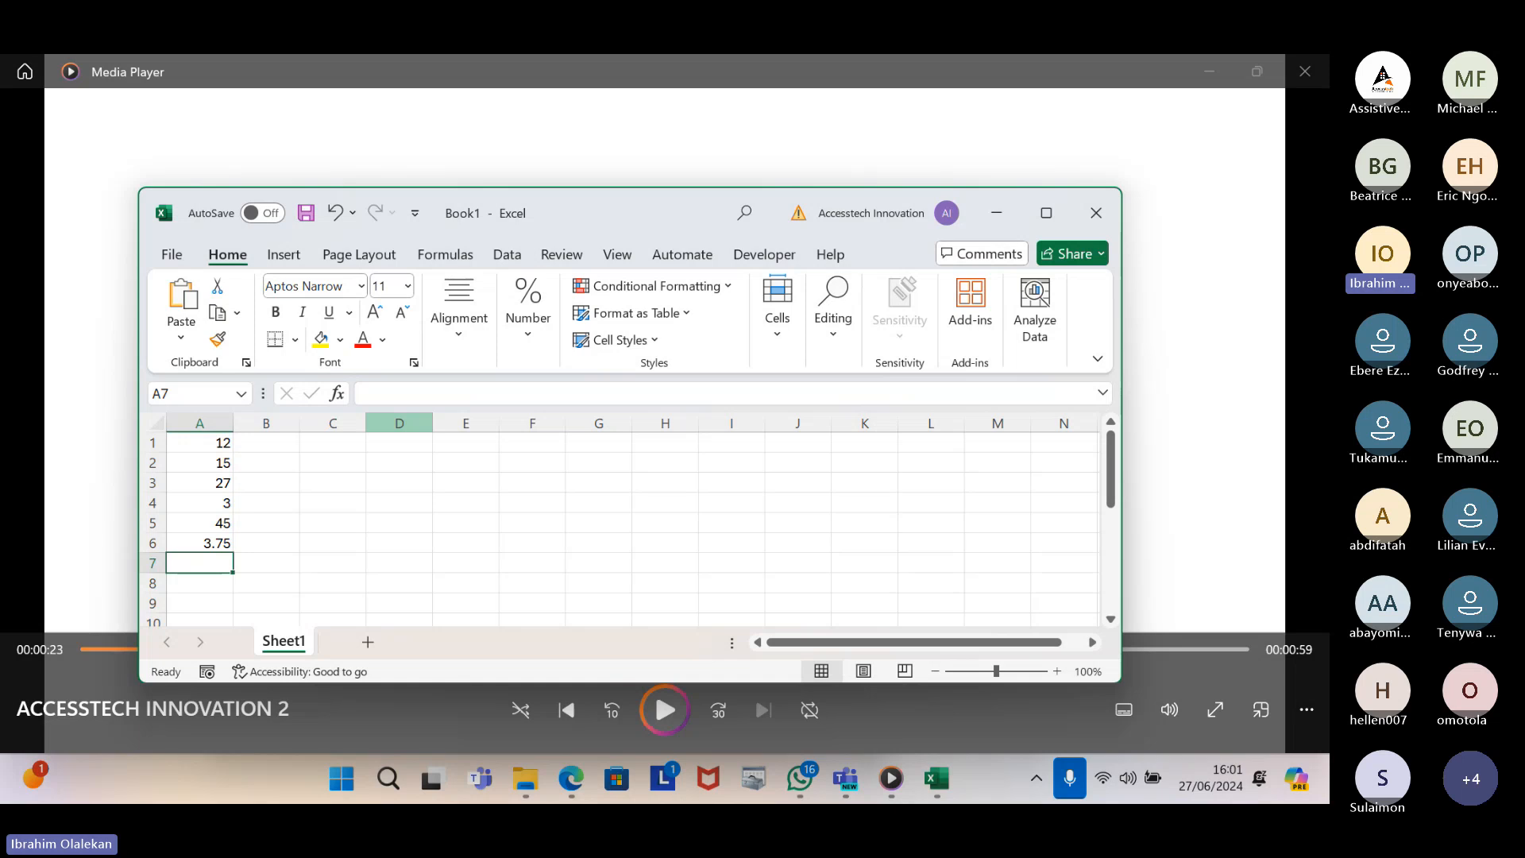
pyautogui.press('Up')
pyautogui.press('Down')
pyautogui.write('=')
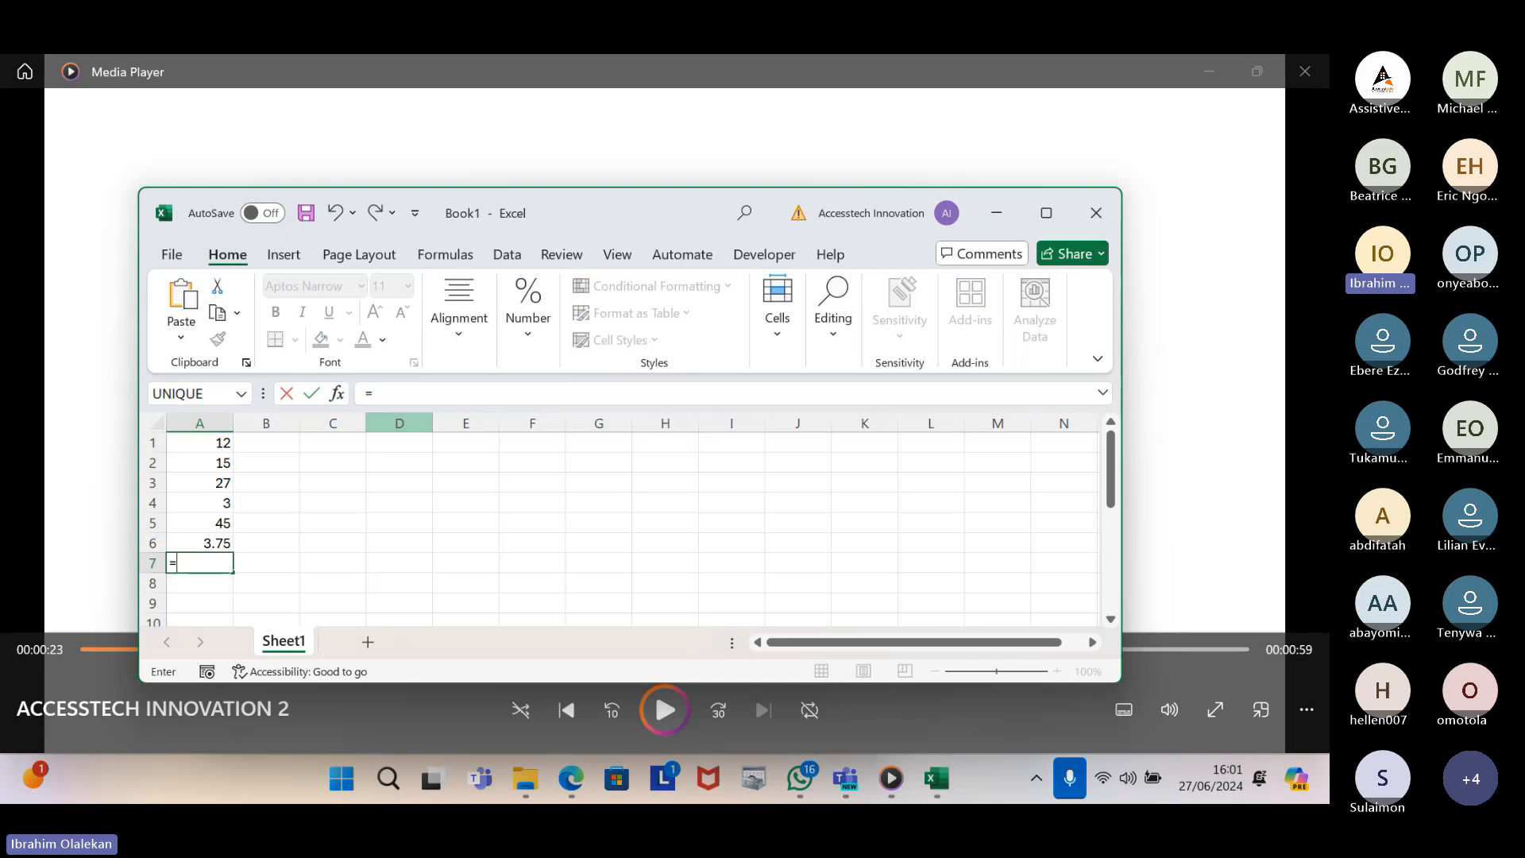
pyautogui.write('sum')
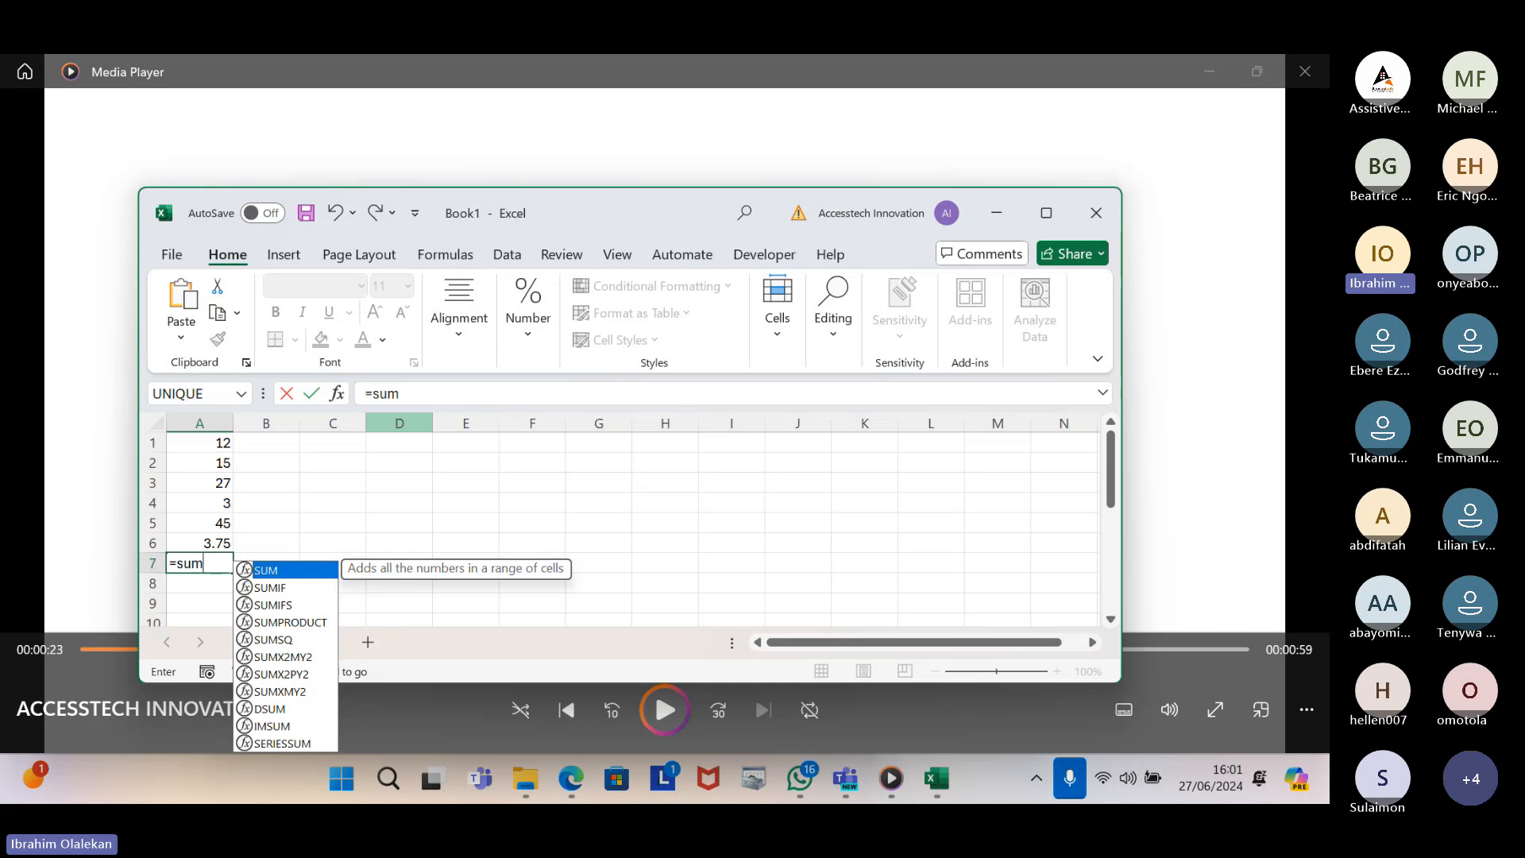
pyautogui.write('(')
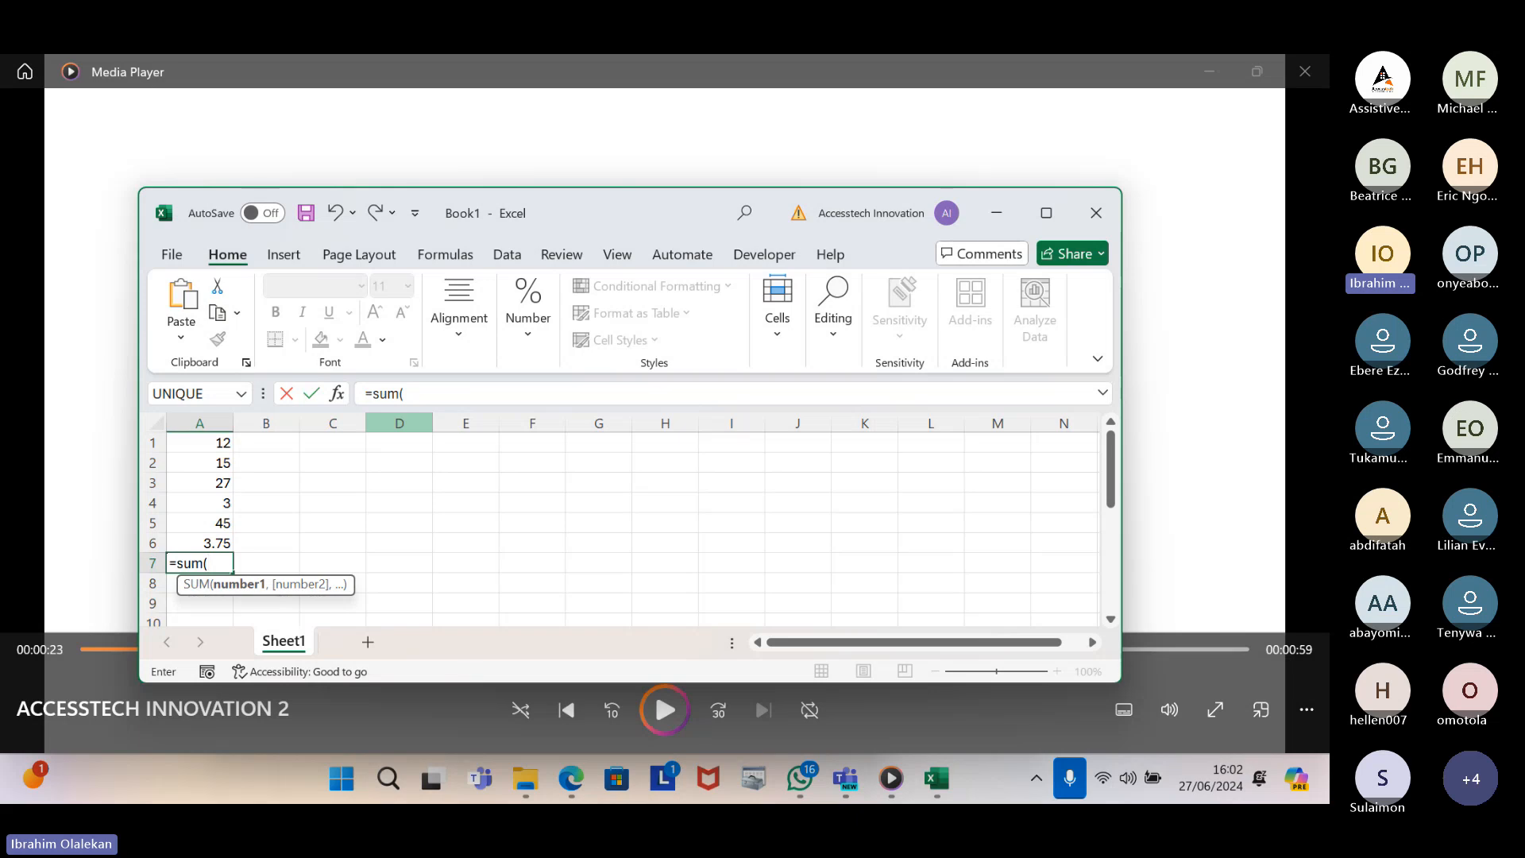
pyautogui.write('a1')
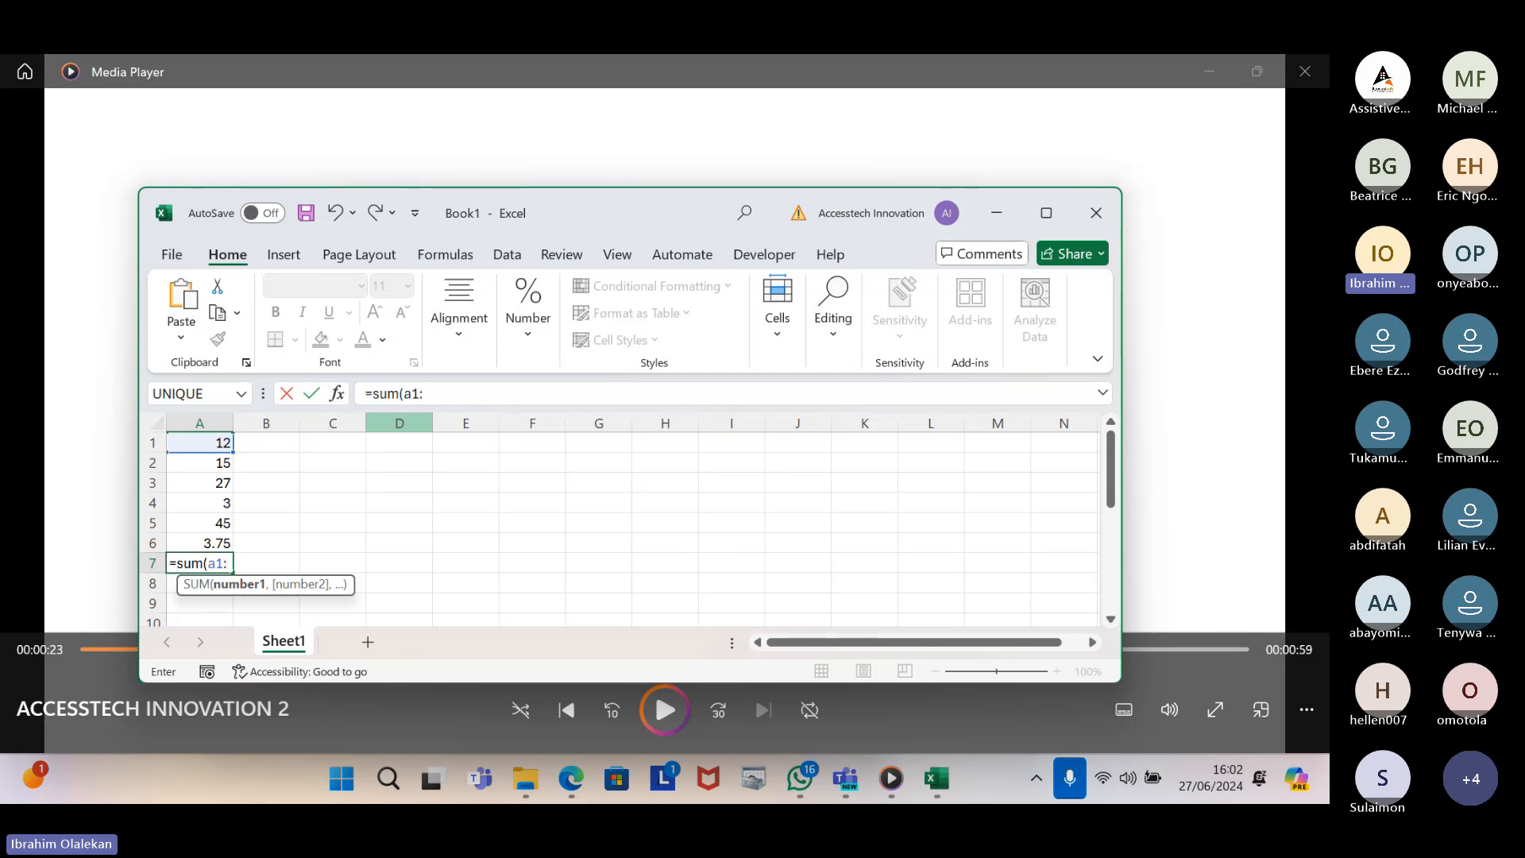
pyautogui.write(':a')
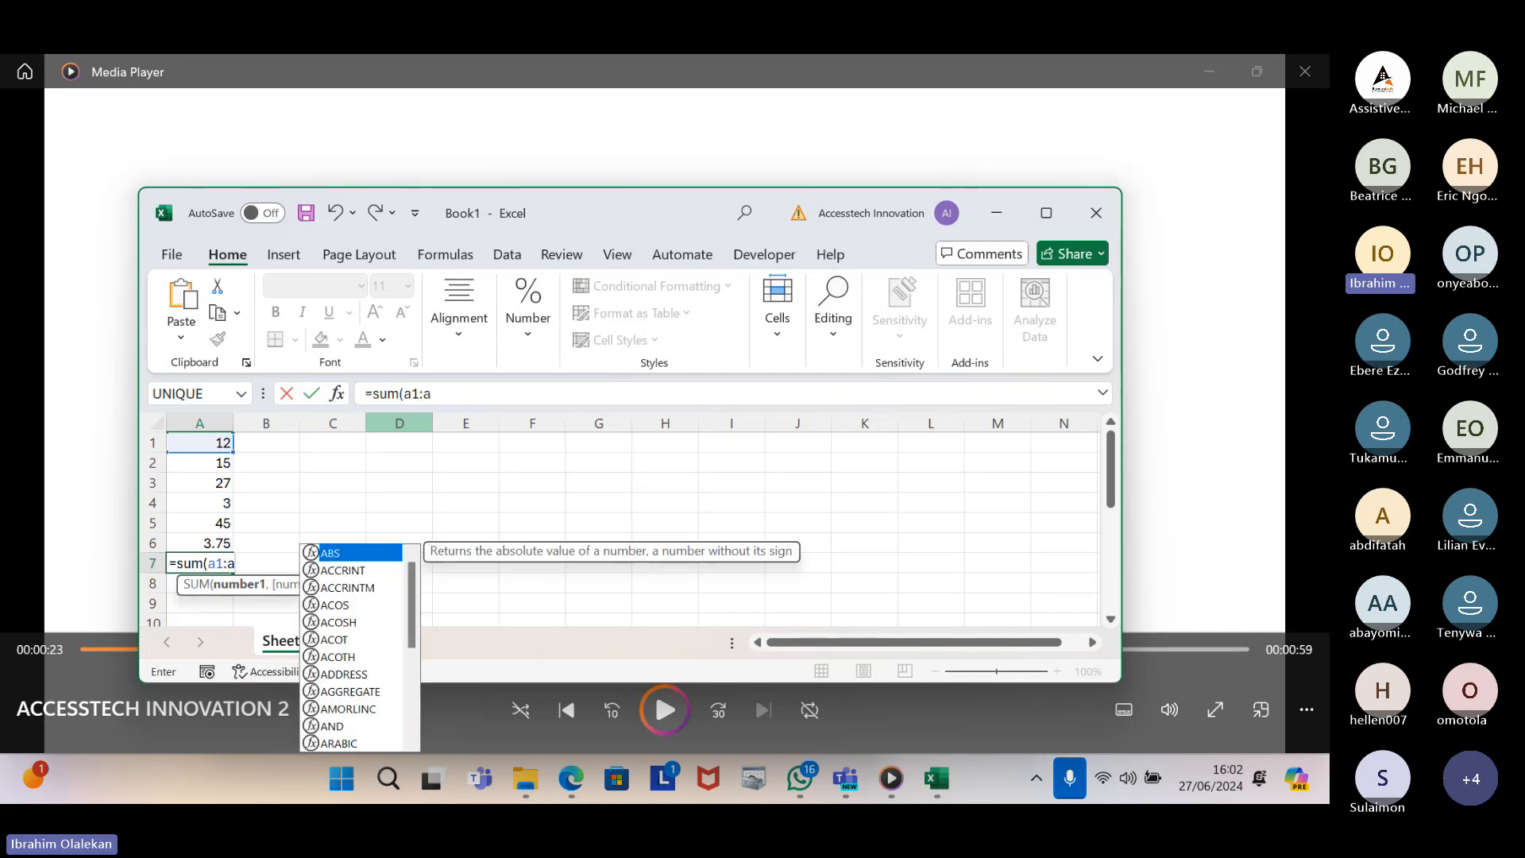
pyautogui.write('6')
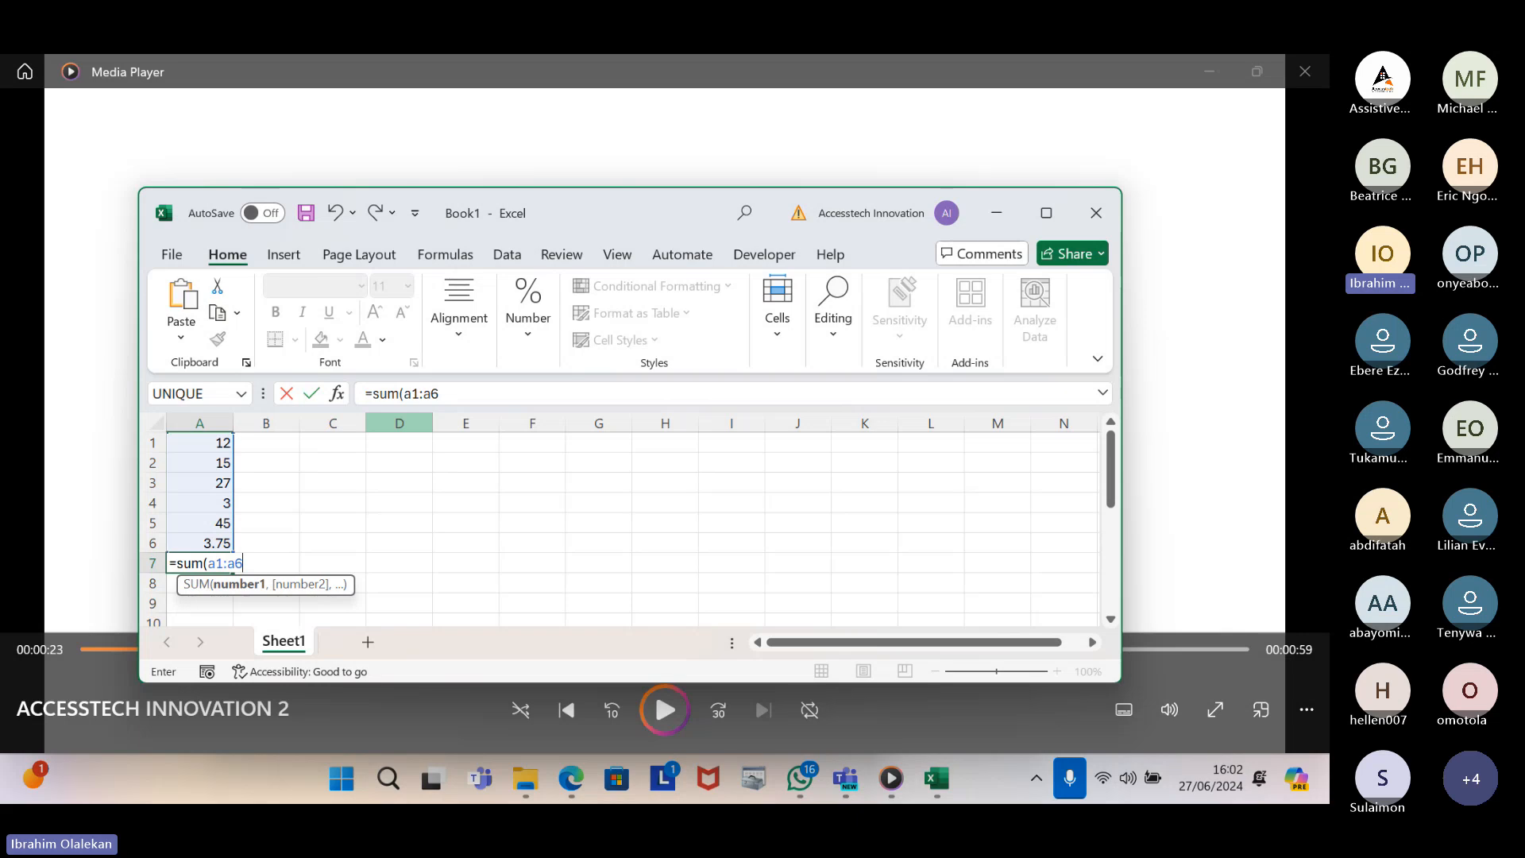
pyautogui.write(')')
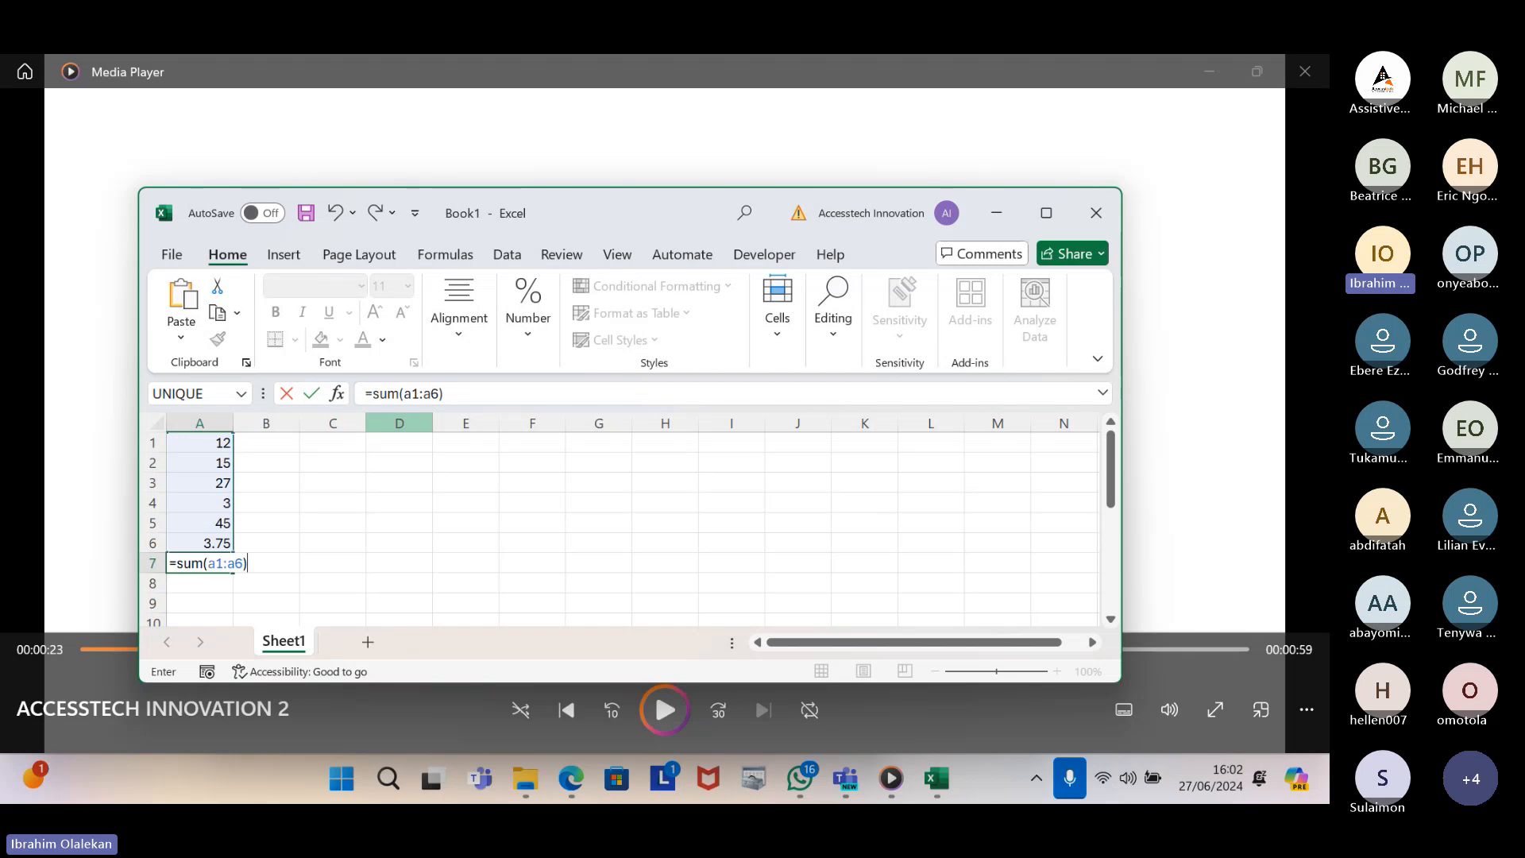
pyautogui.press('Return')
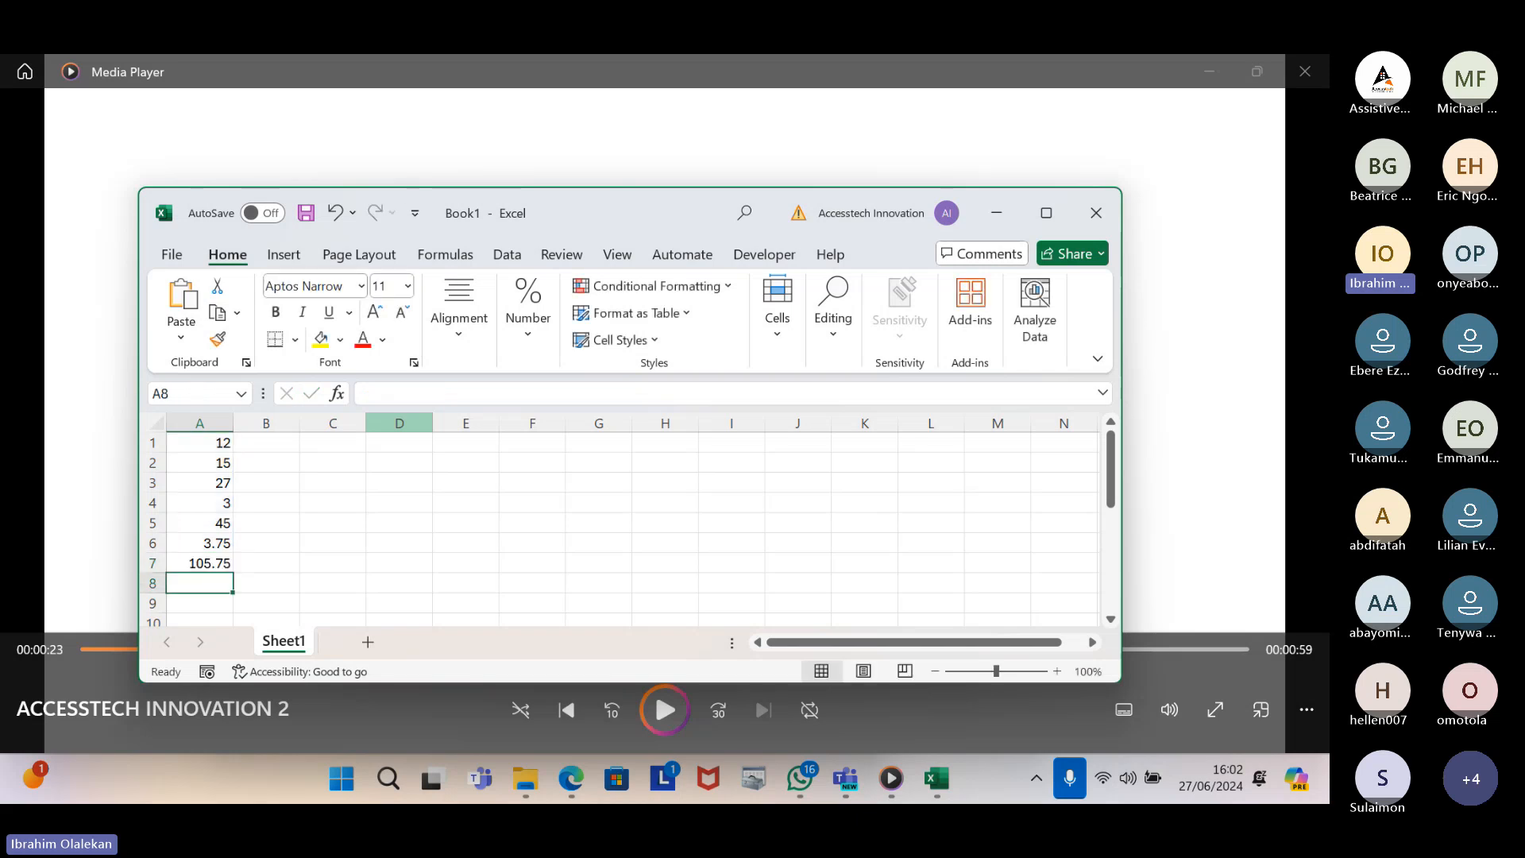
# Examine the SUM formula in cell A7 in edit mode, and leave editing
pyautogui.press('Up')
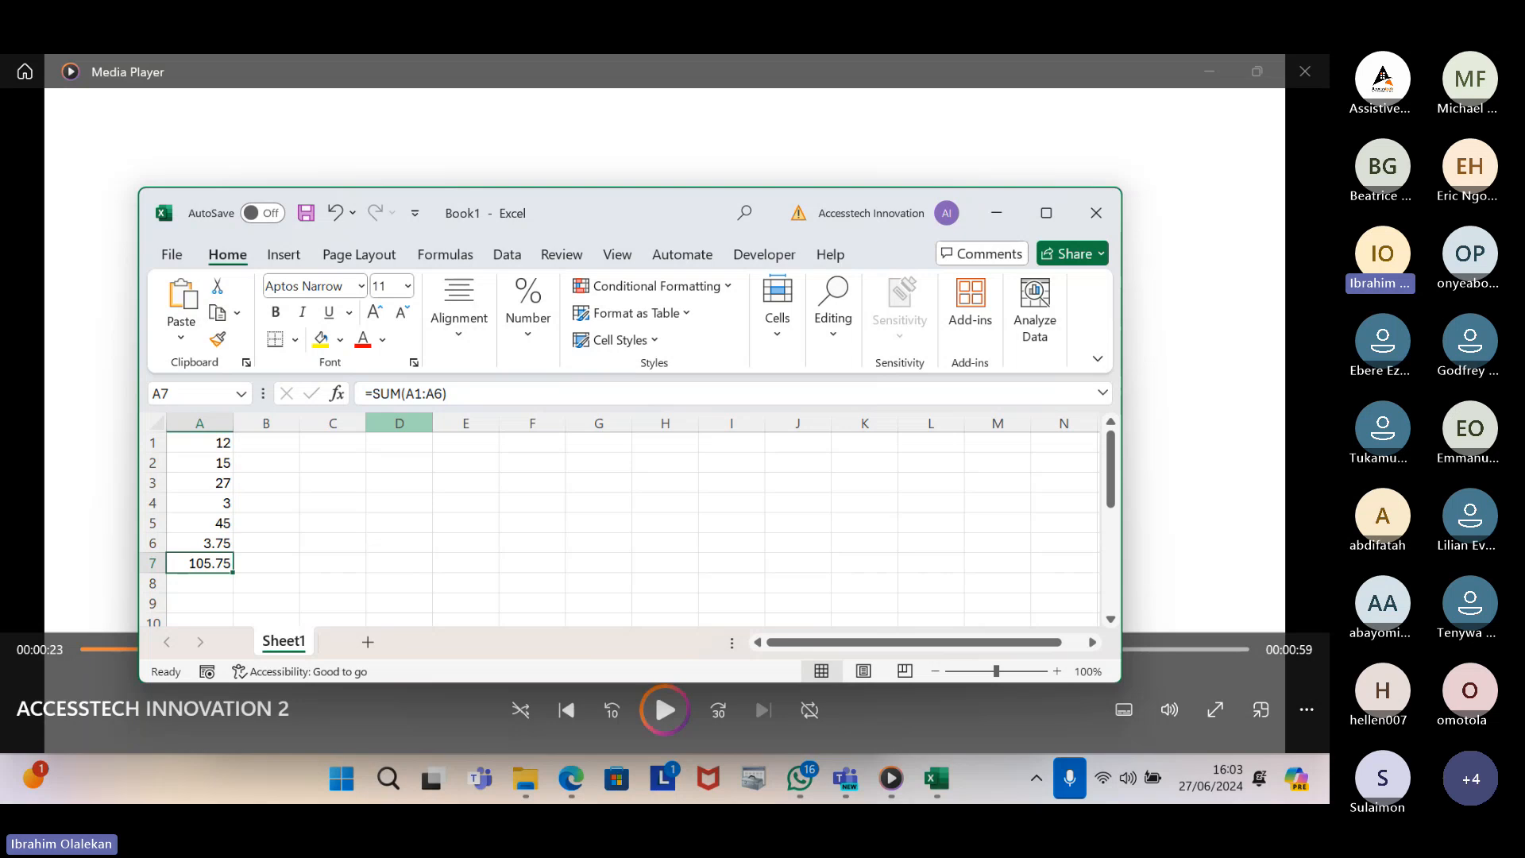
pyautogui.press('Down')
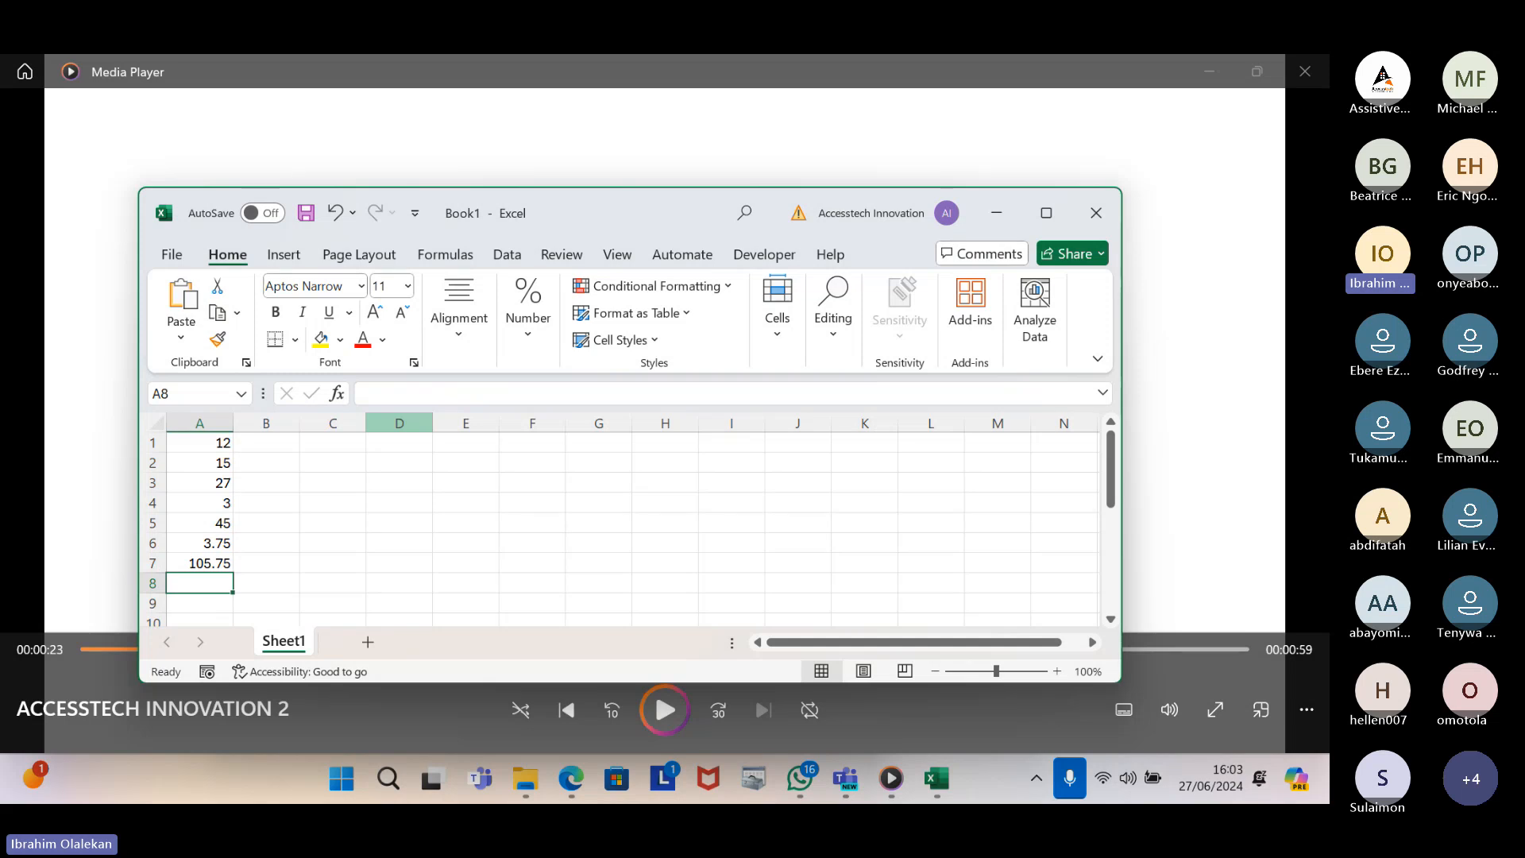
pyautogui.press('Up')
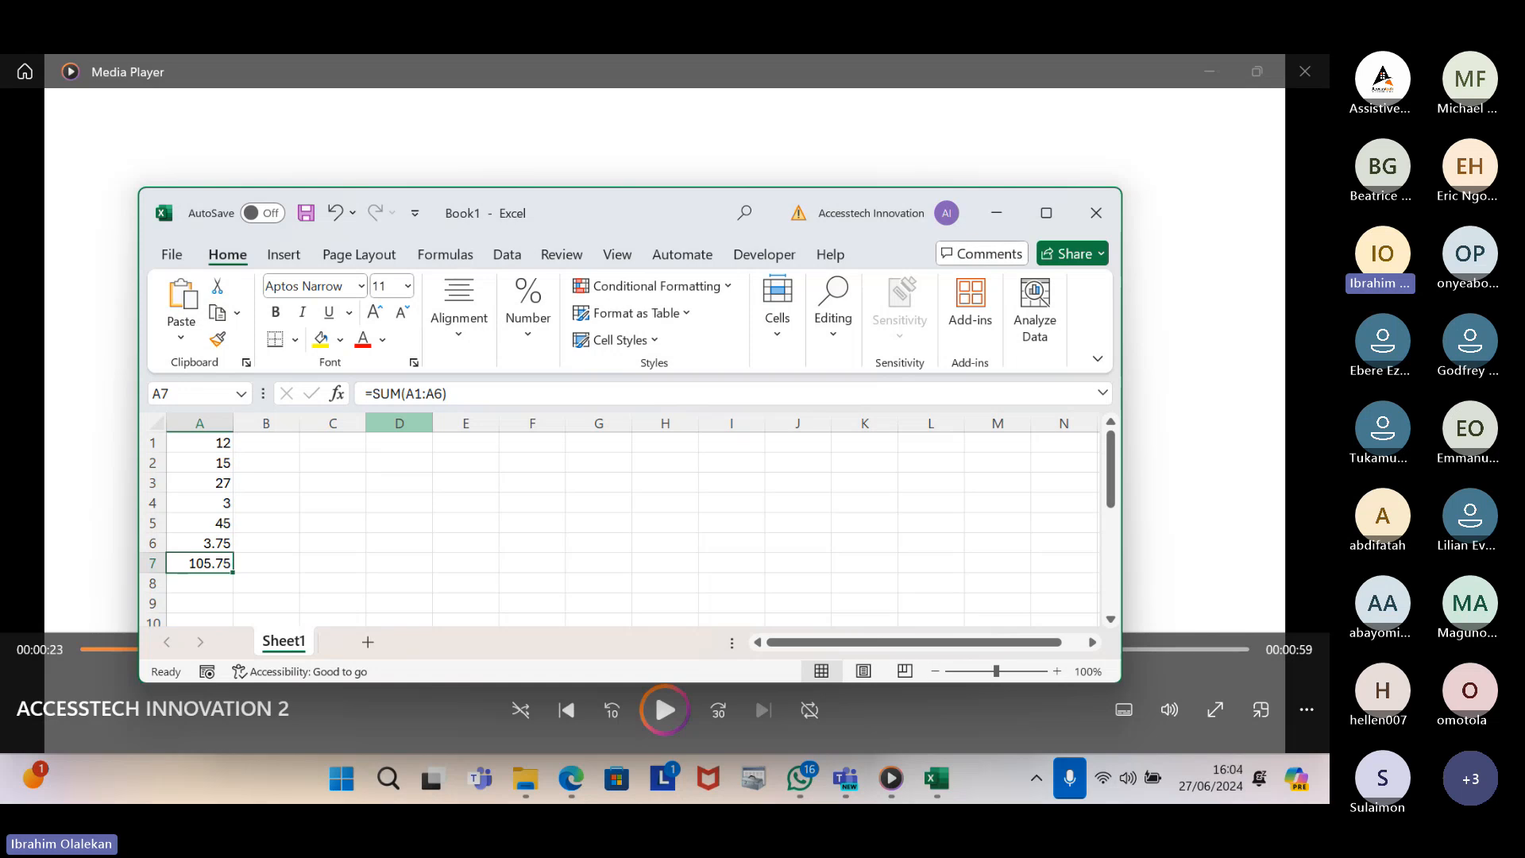
pyautogui.press('F2')
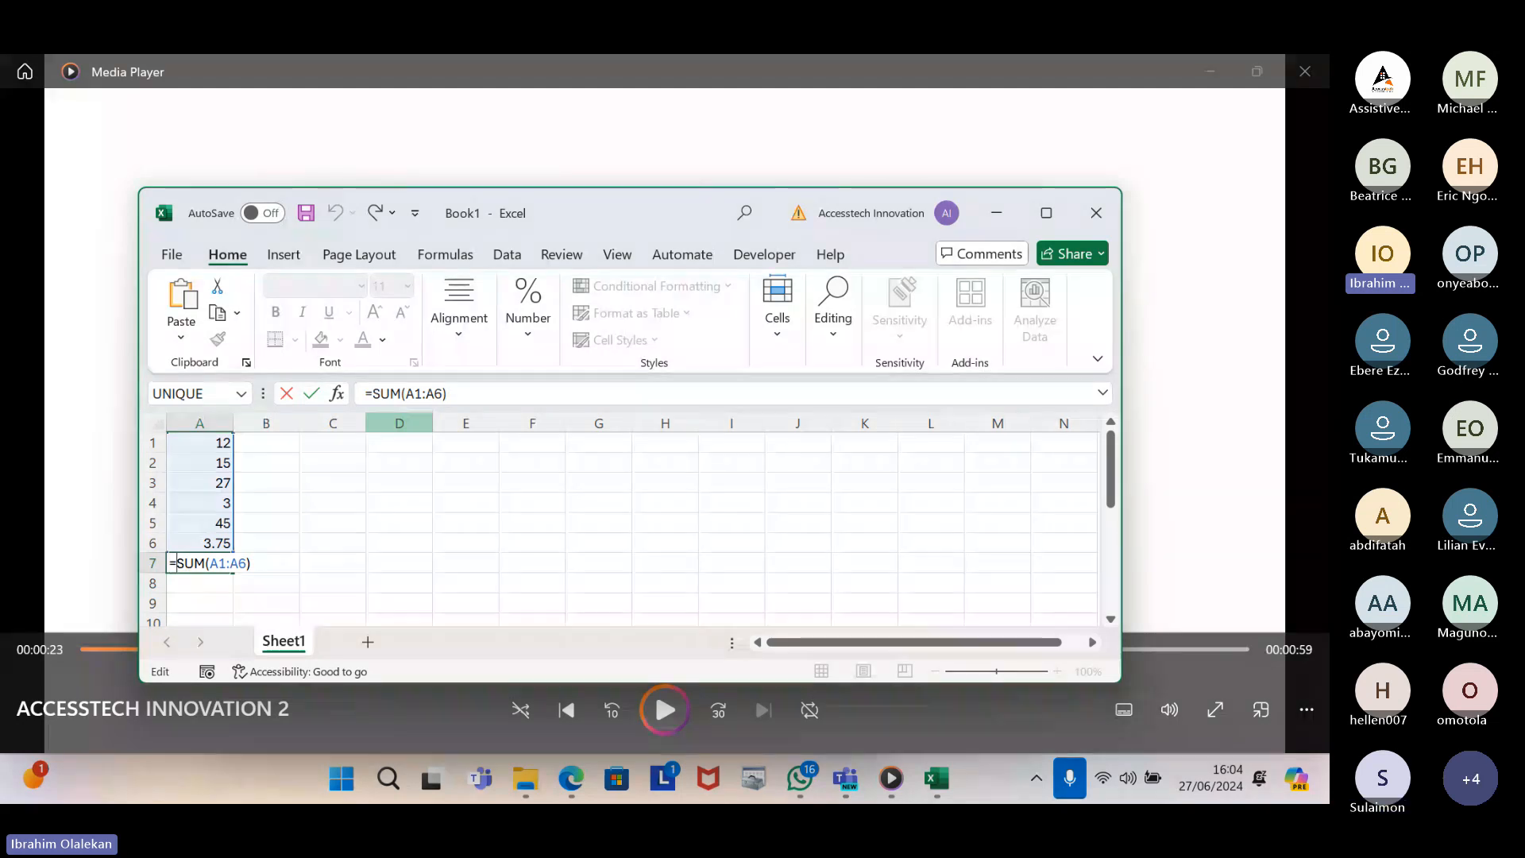
pyautogui.press('Right')
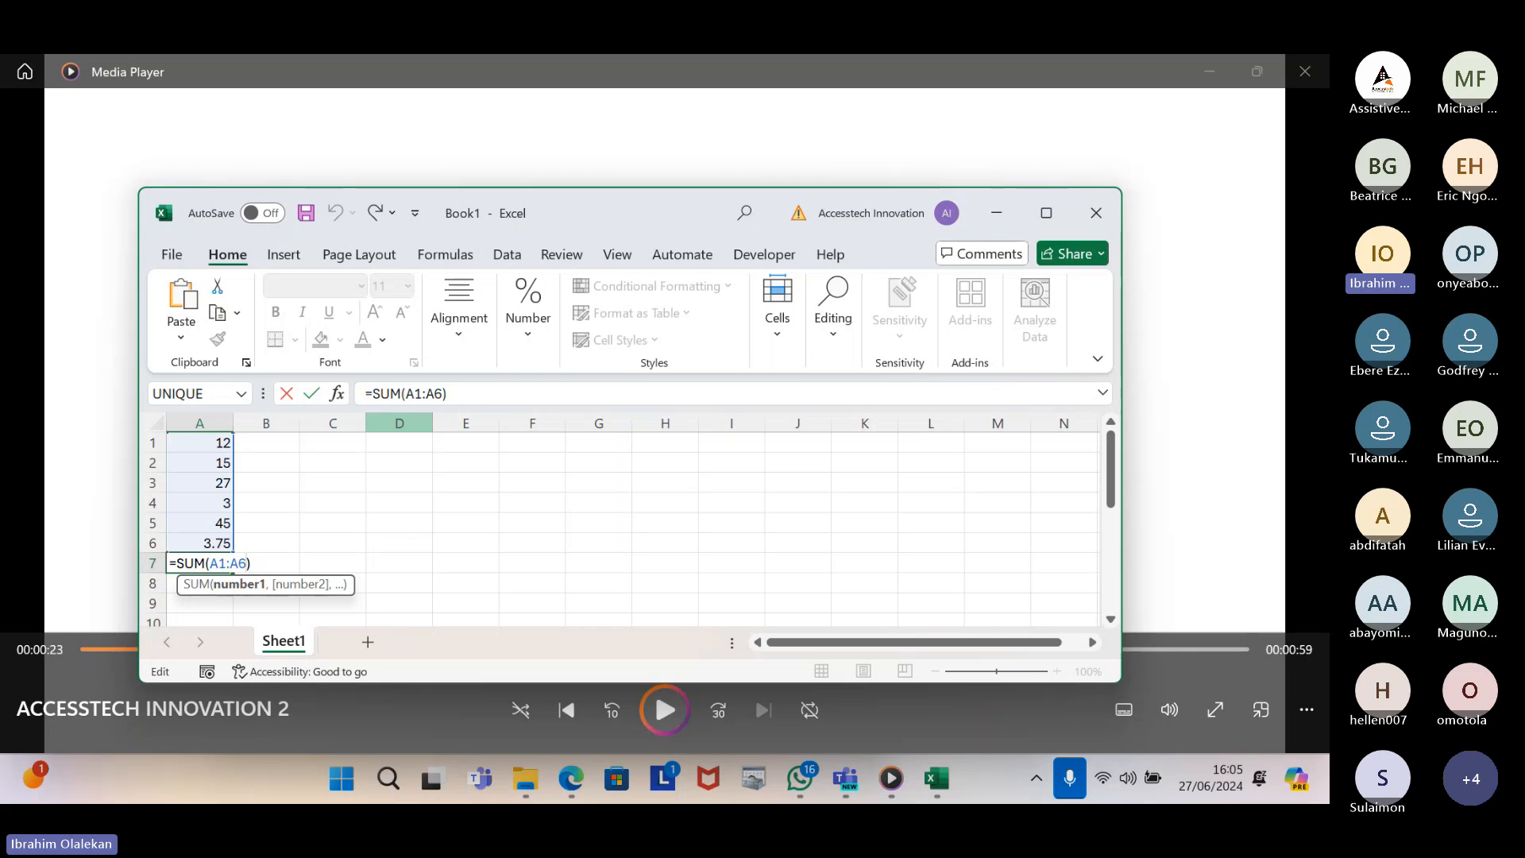
pyautogui.press('Escape')
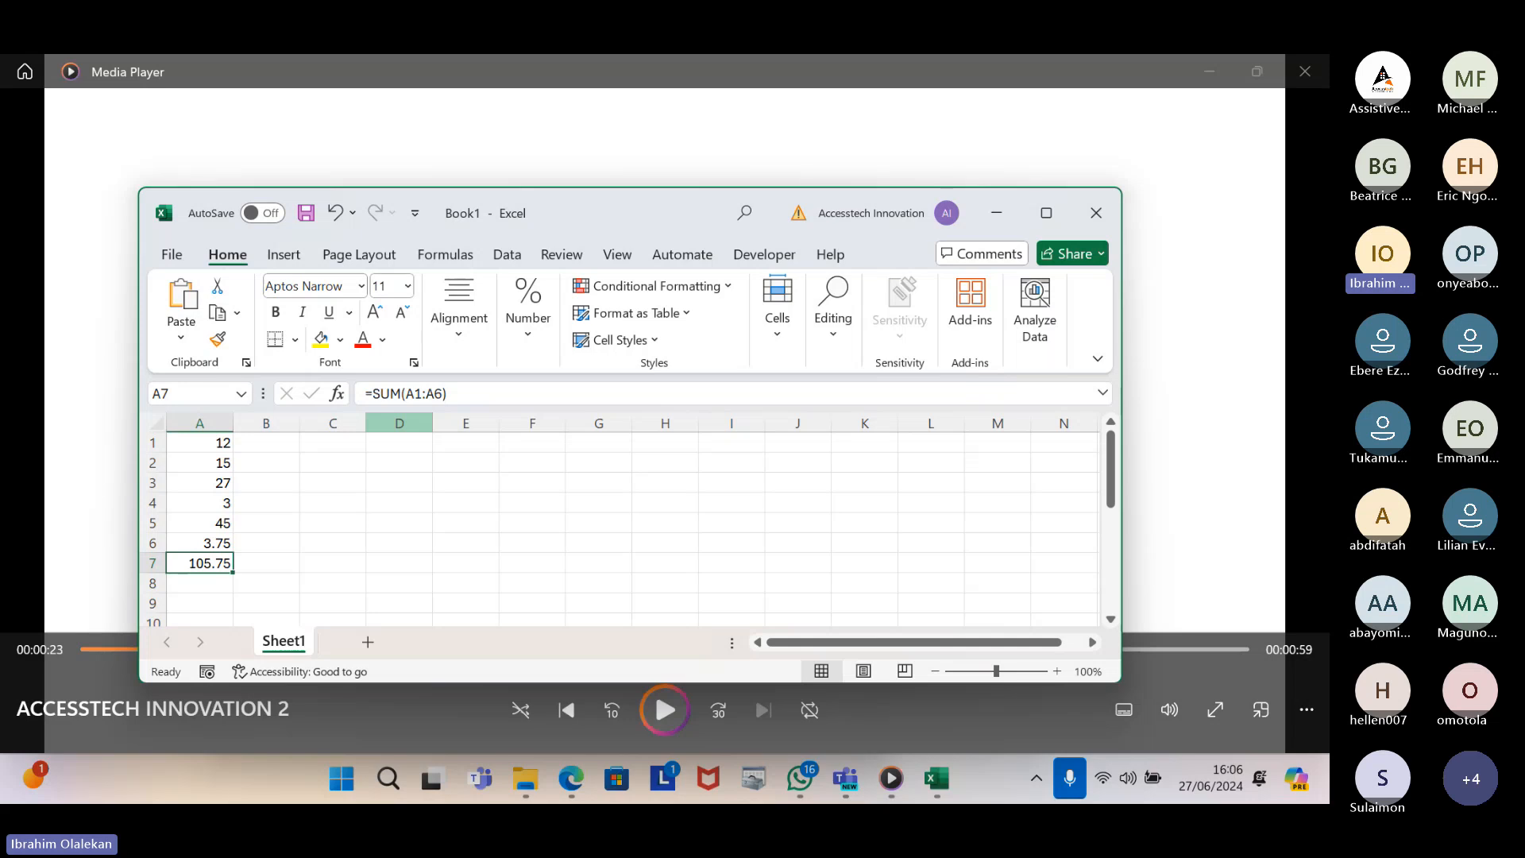
# Clear cell A7, total the range A1:A6 there with AutoSum instead, and reselect the cell
pyautogui.press('Delete')
pyautogui.hotkey('alt', '=')
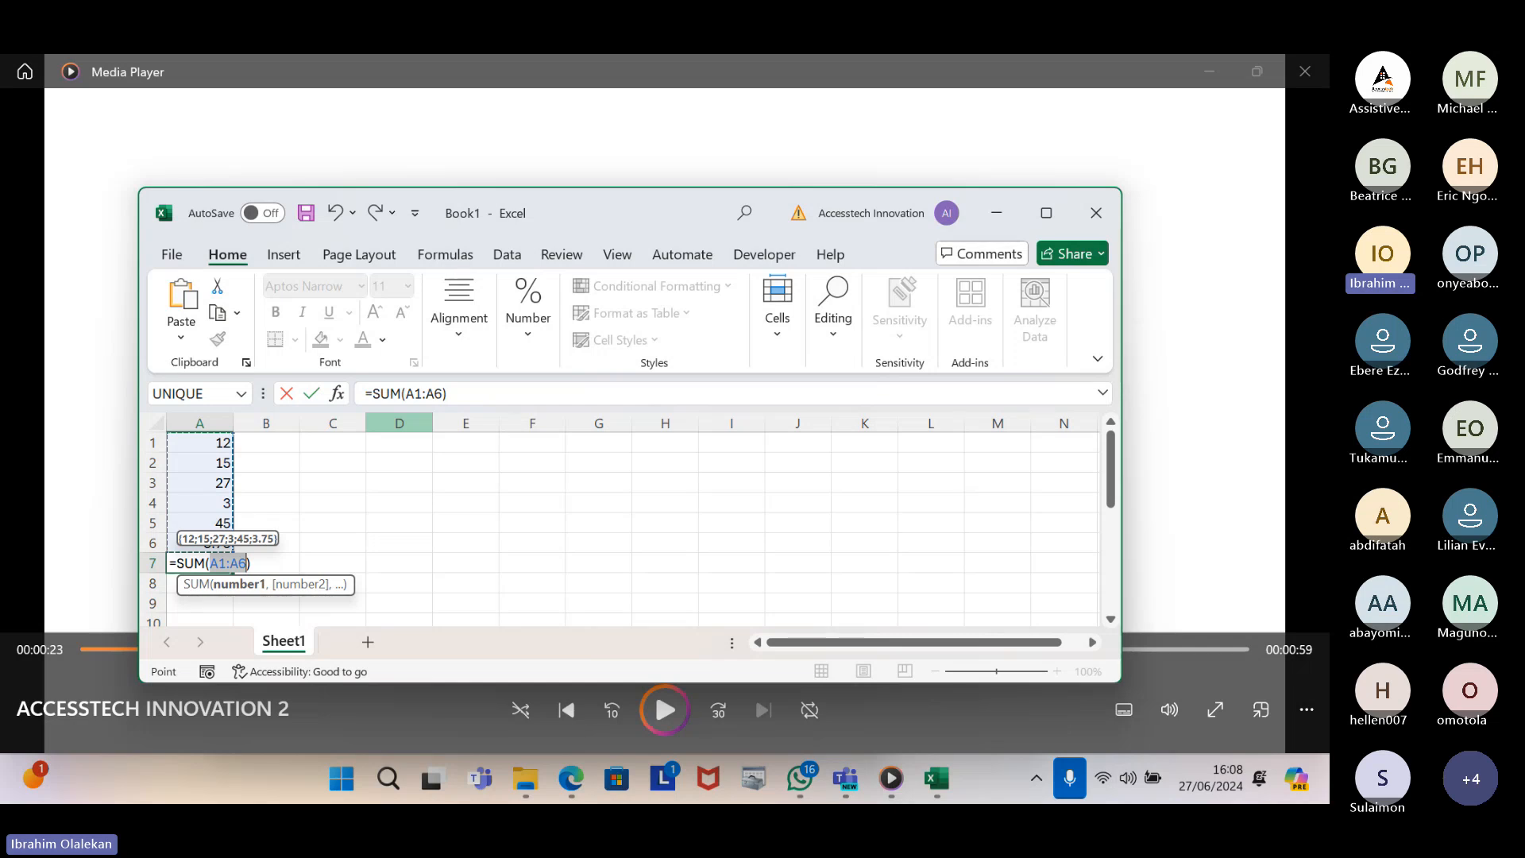
pyautogui.press('Return')
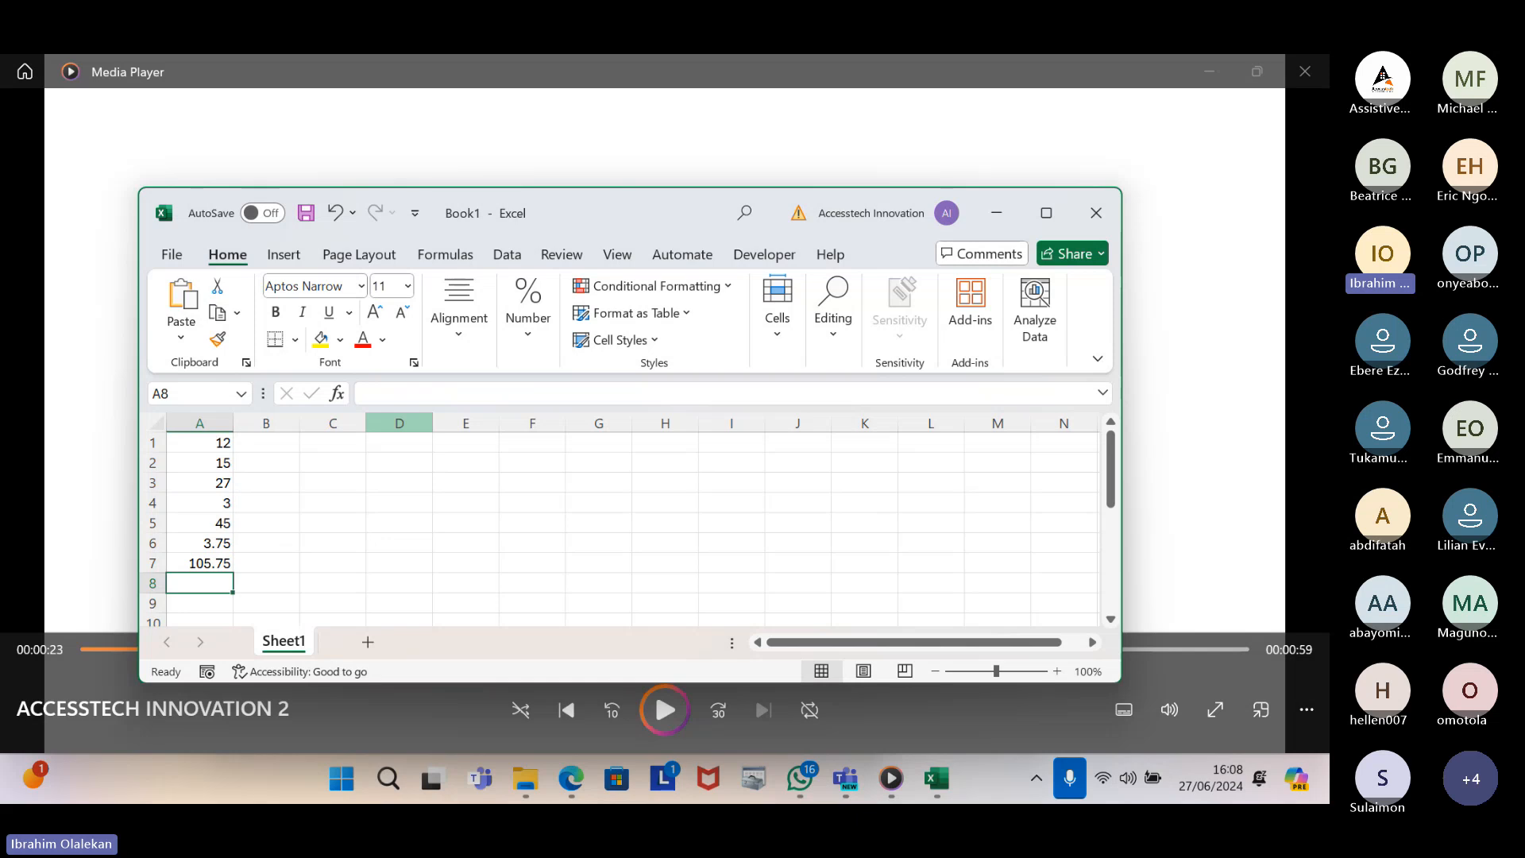
pyautogui.press('Up')
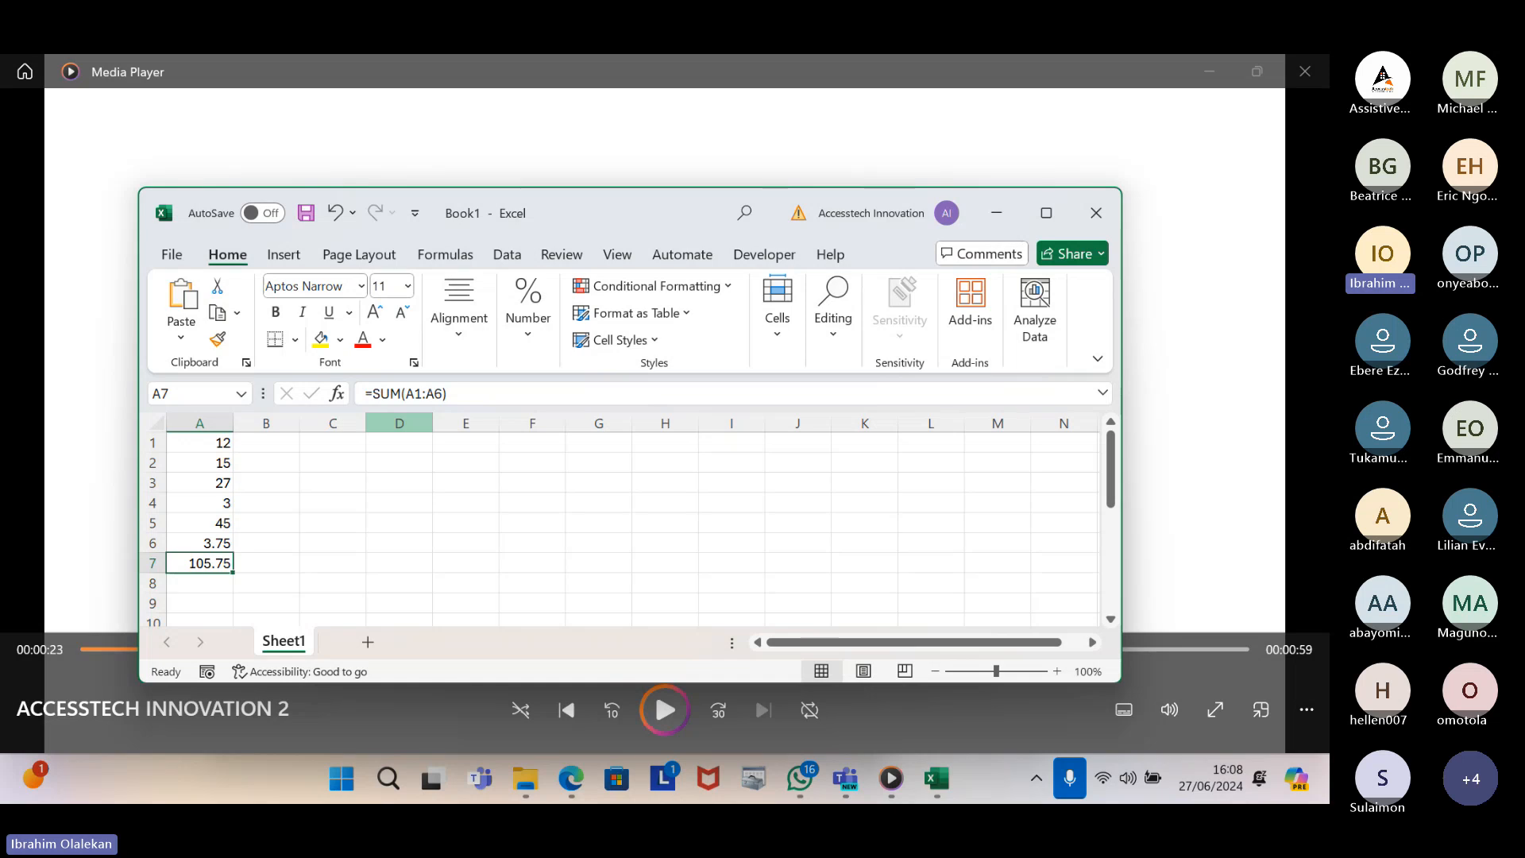
# Re-enter the total in cell A7 with the suggested SUM function, picking the range A1:A6 directly in the sheet
pyautogui.press('F2')
pyautogui.write('=')
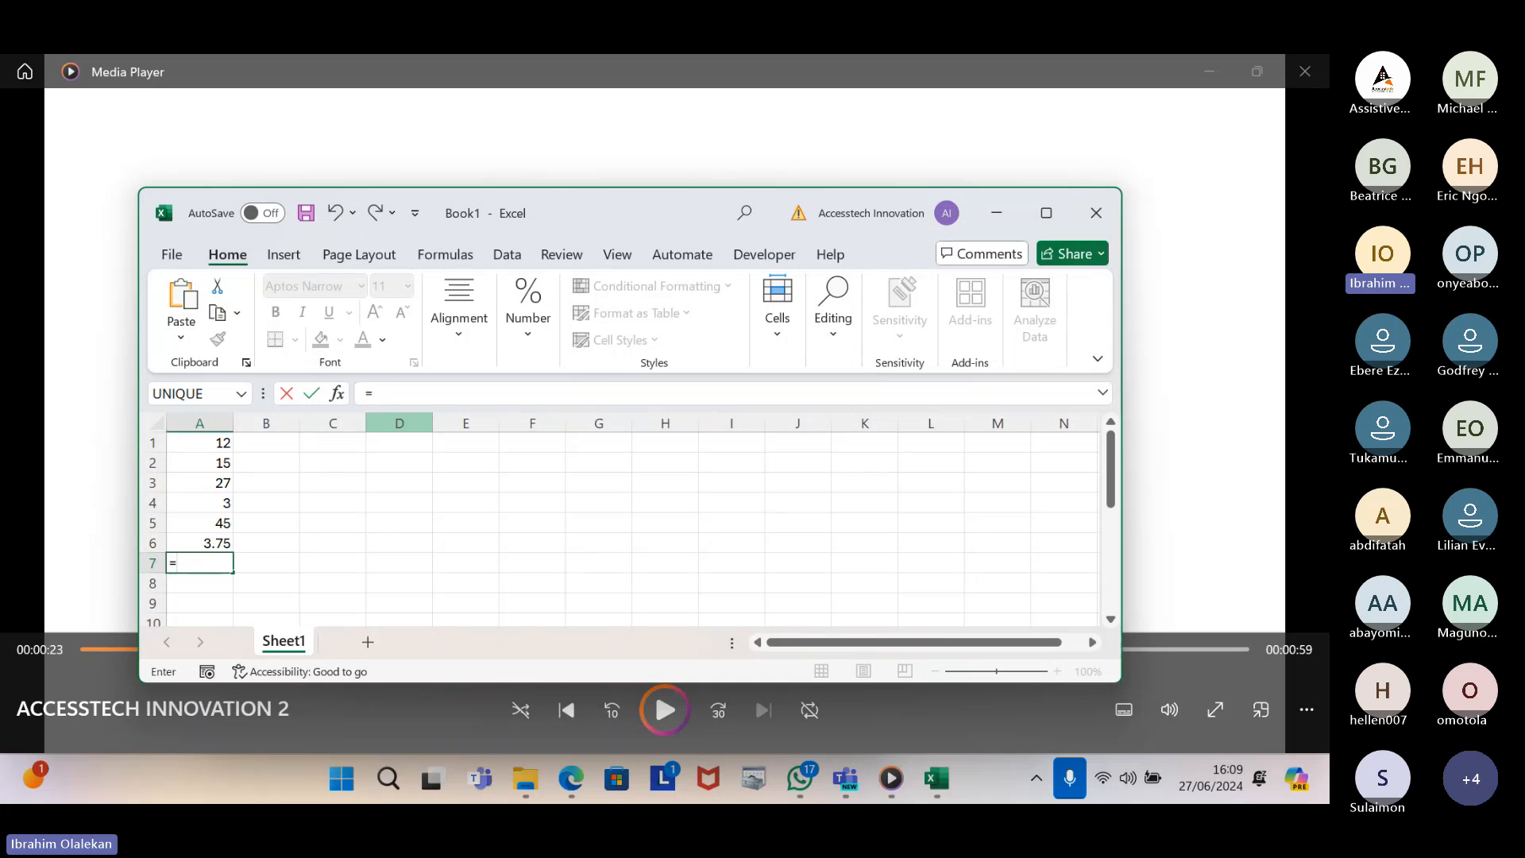
pyautogui.write('su')
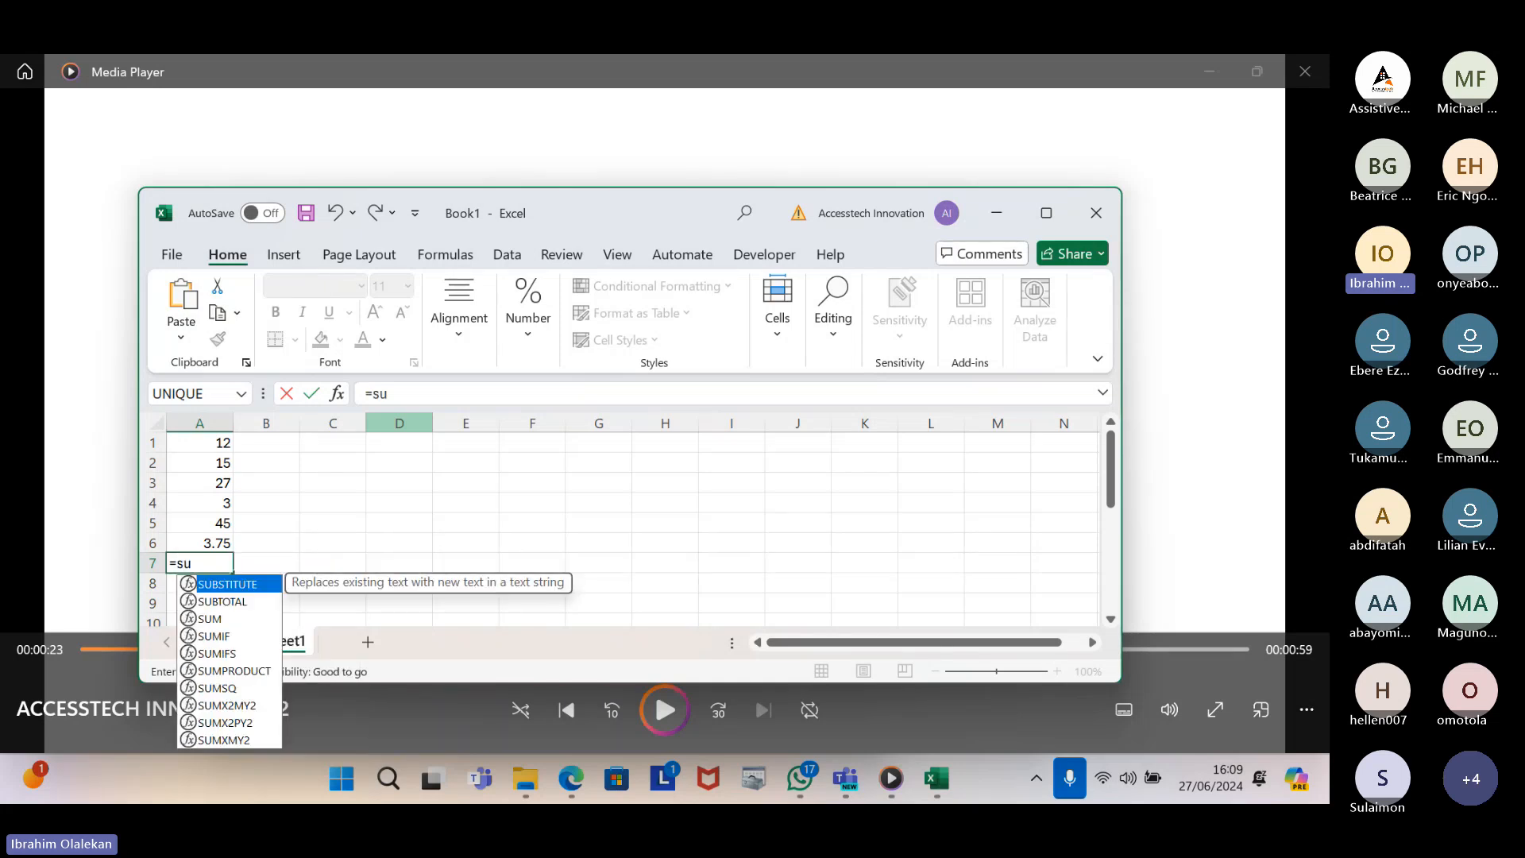
pyautogui.write('m')
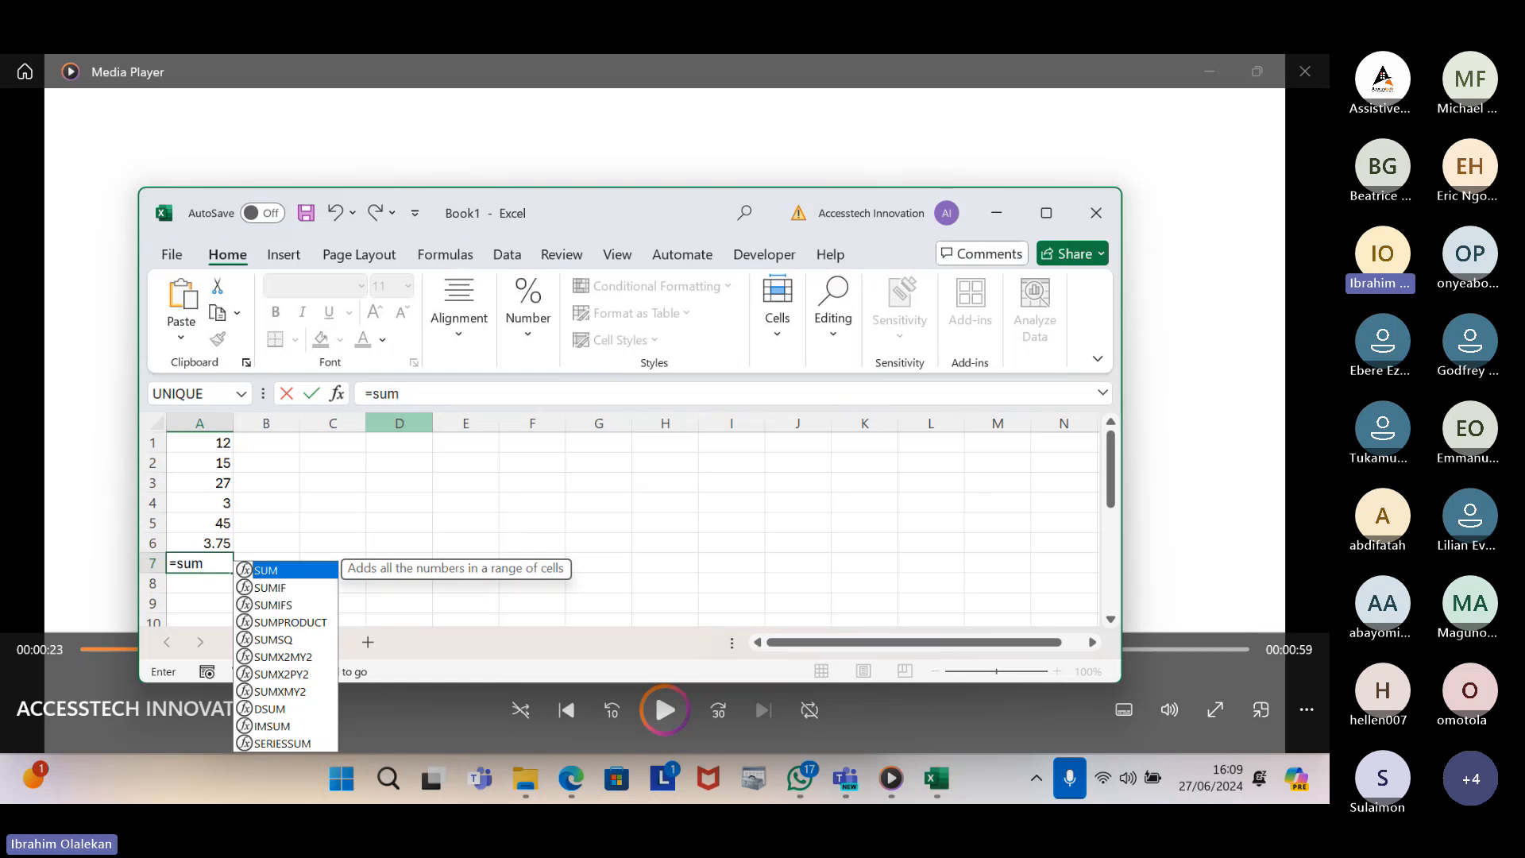
pyautogui.press('Tab')
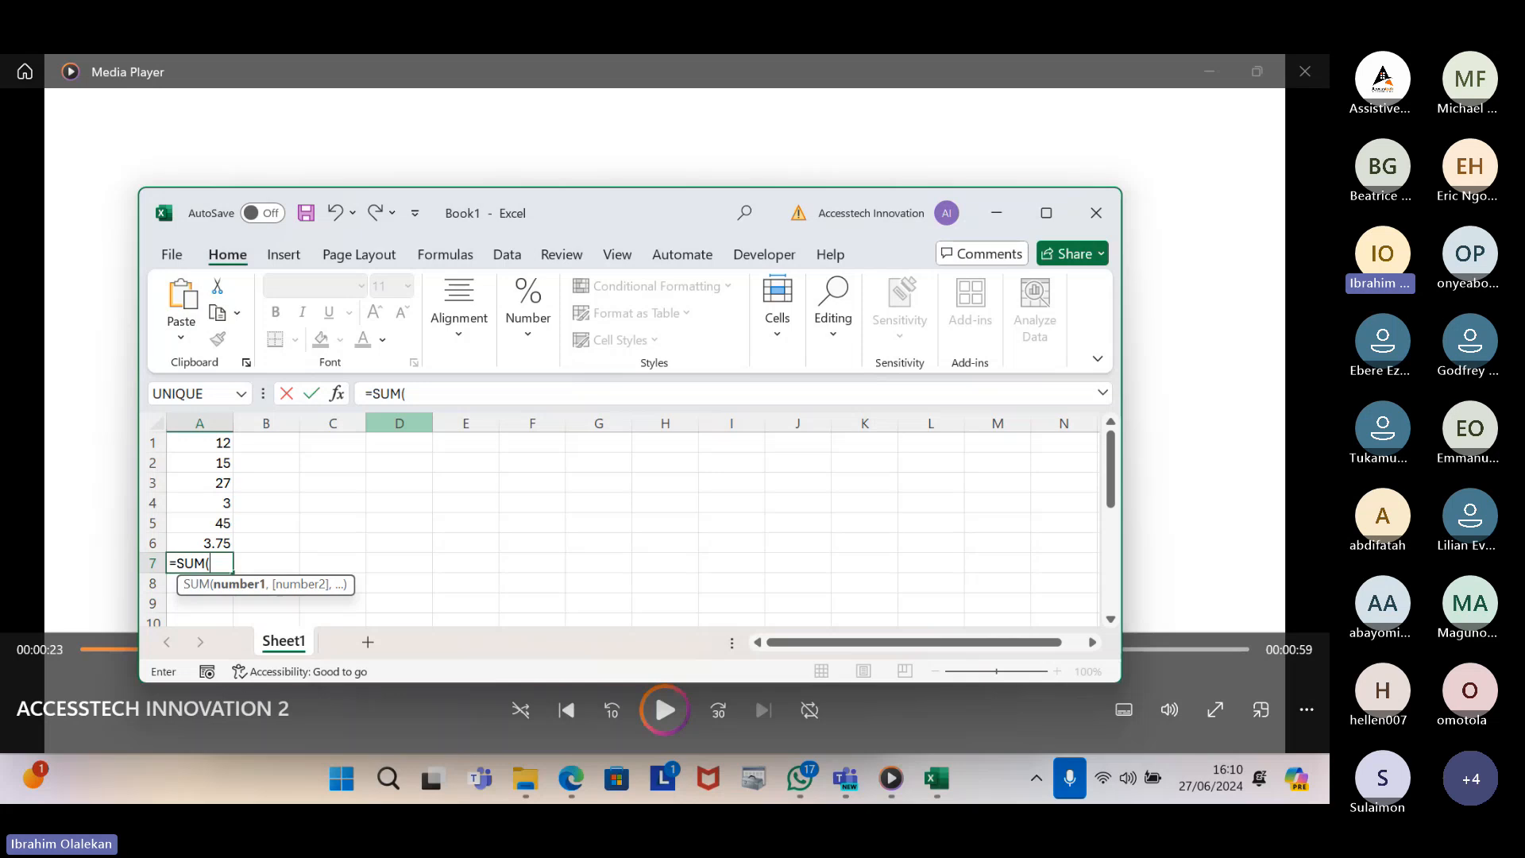
pyautogui.click(217, 542)
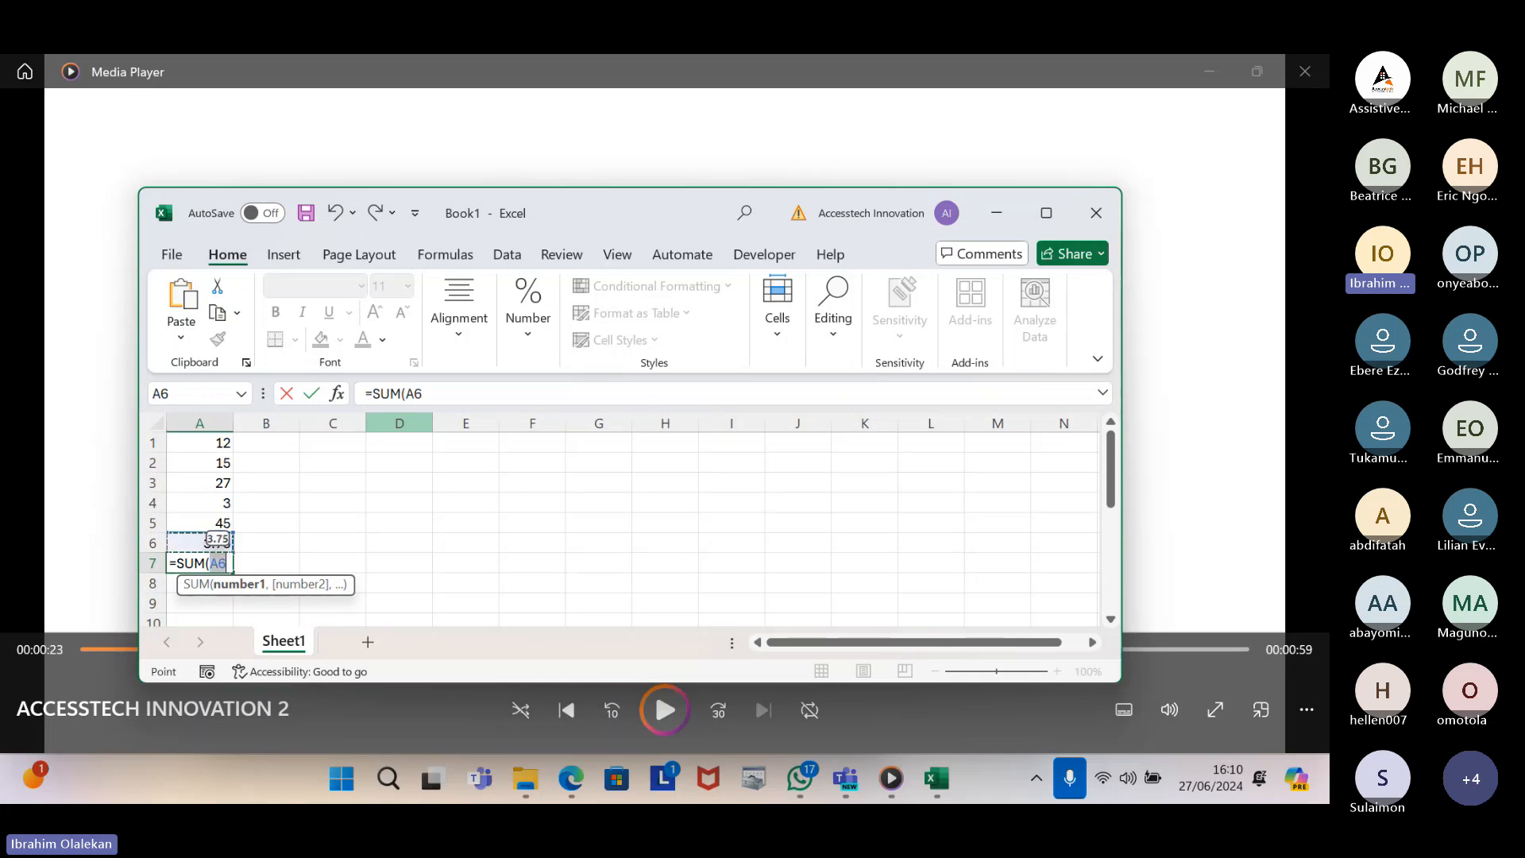
pyautogui.press('Up')
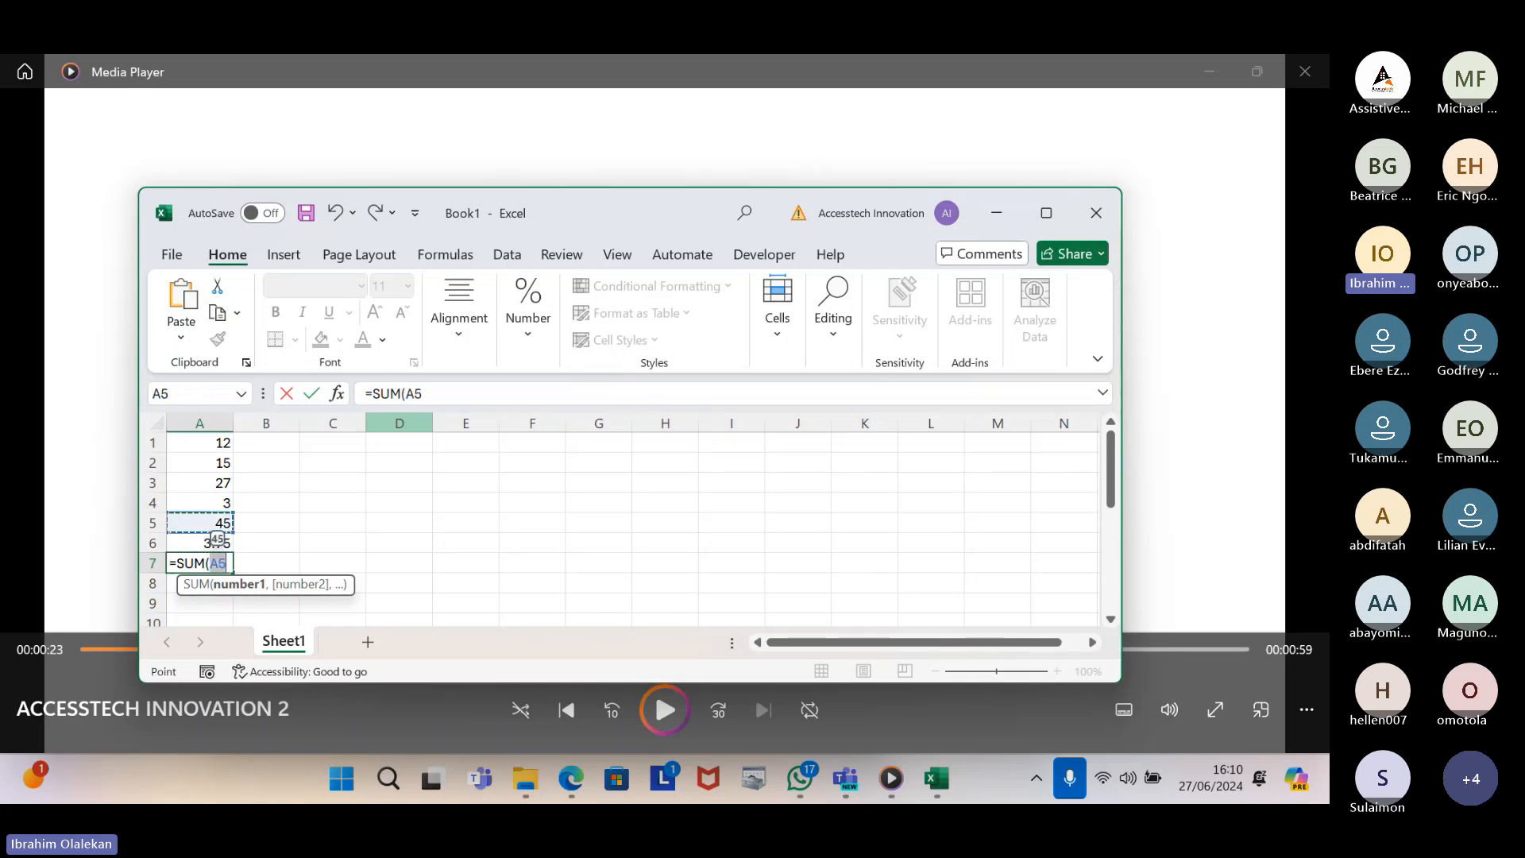
pyautogui.press('Up')
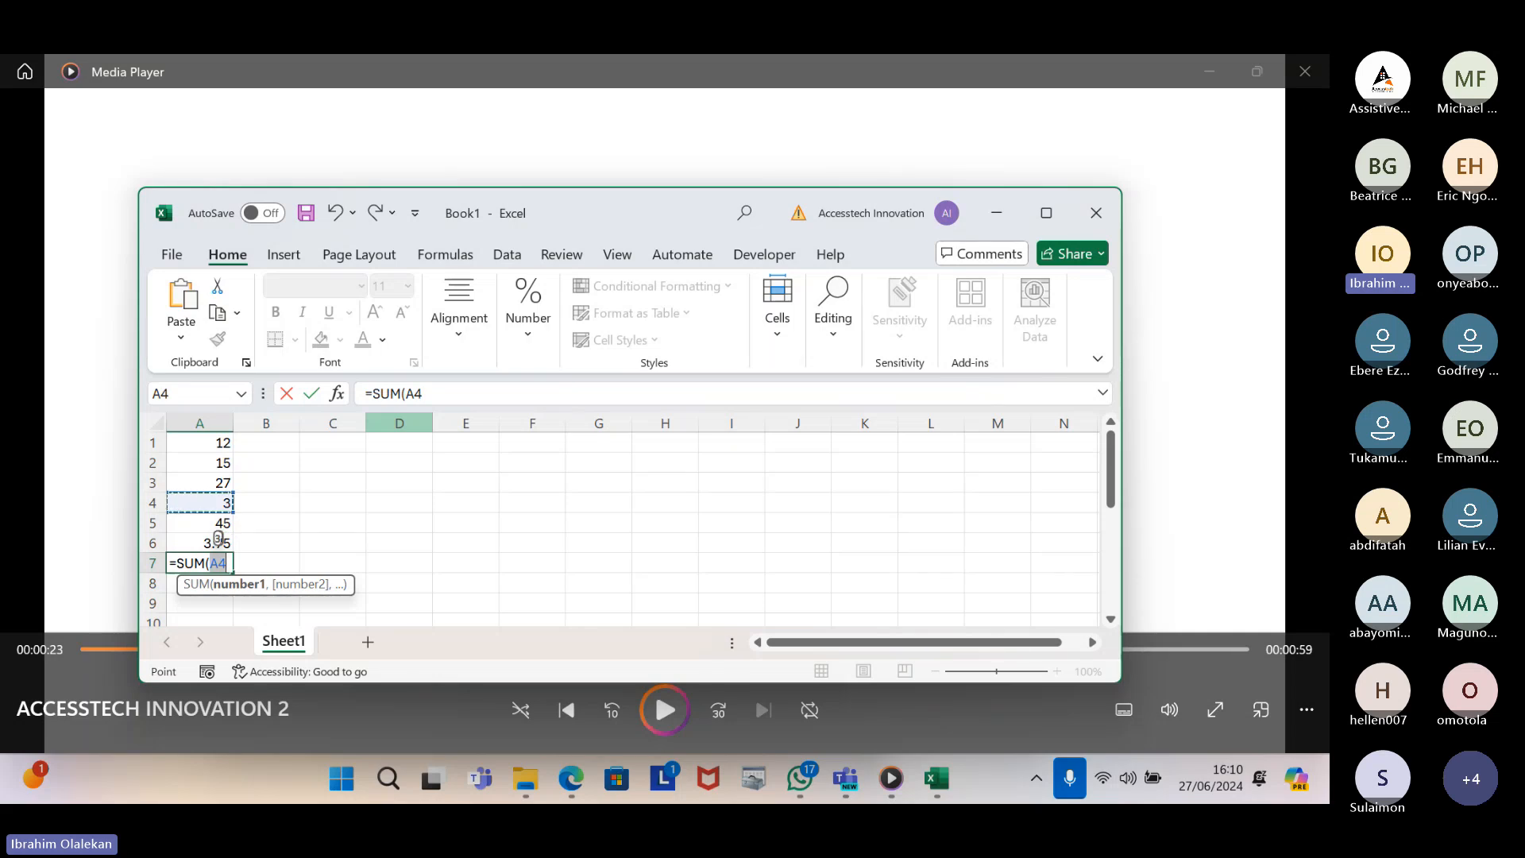
pyautogui.press('Up')
pyautogui.press('Up')
pyautogui.press('Up')
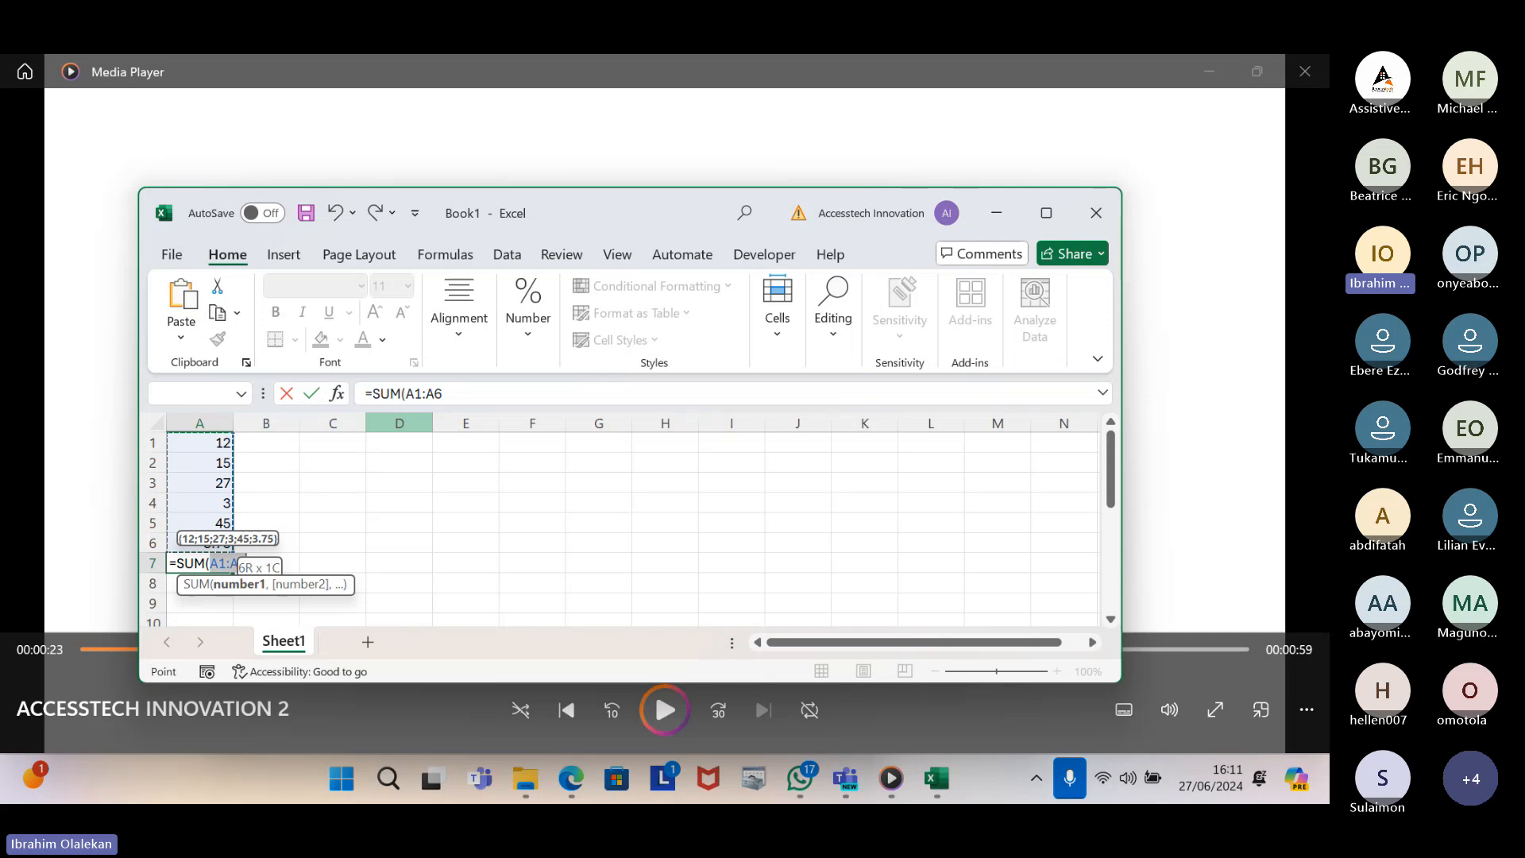
pyautogui.press('Return')
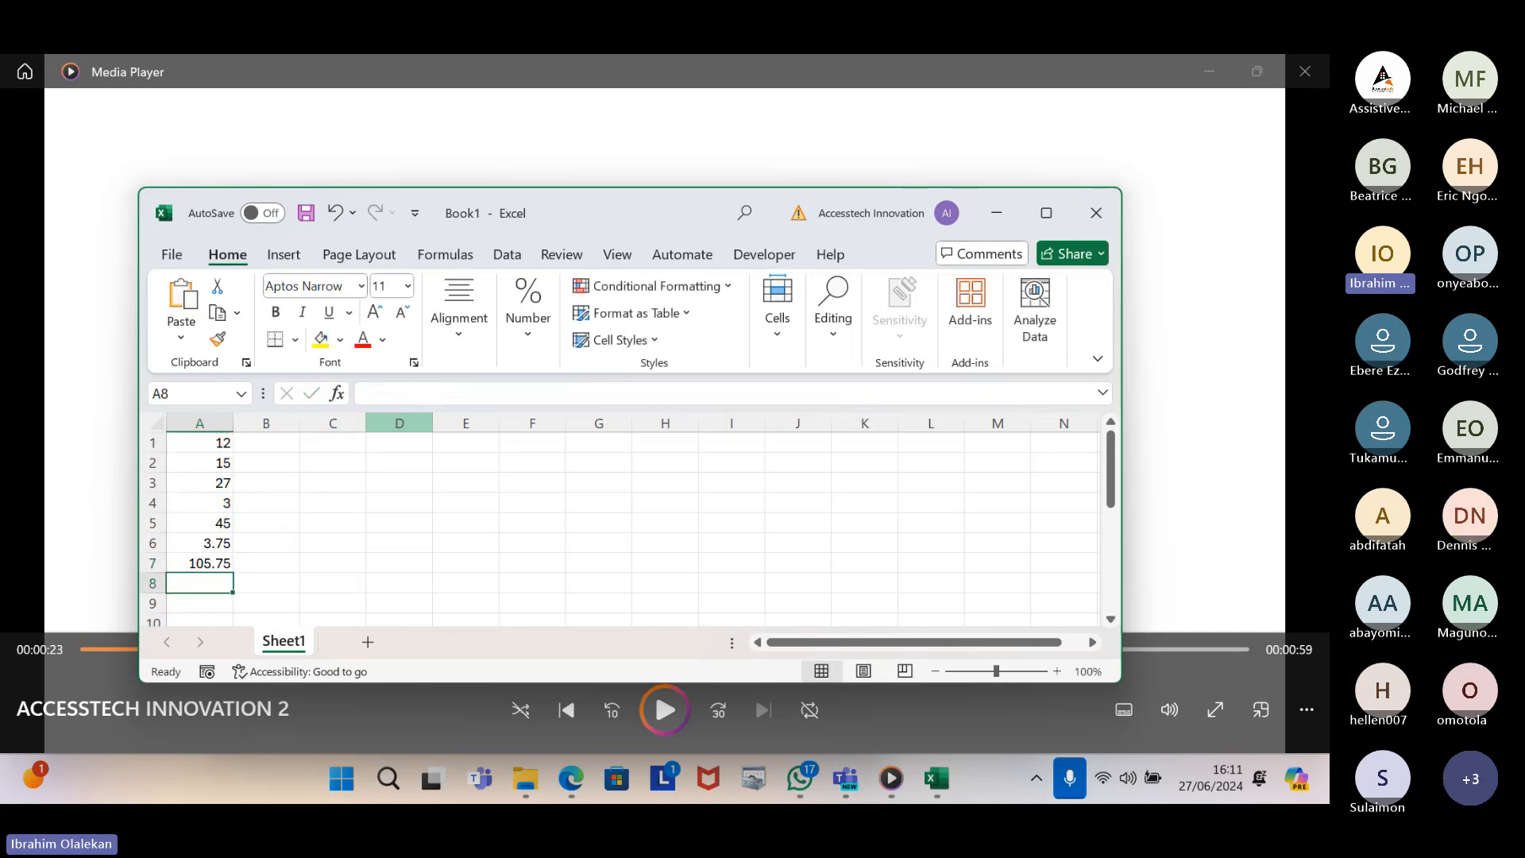
# Inspect how the SUM formula in cell A7 is completed, and close the cell
pyautogui.press('Up')
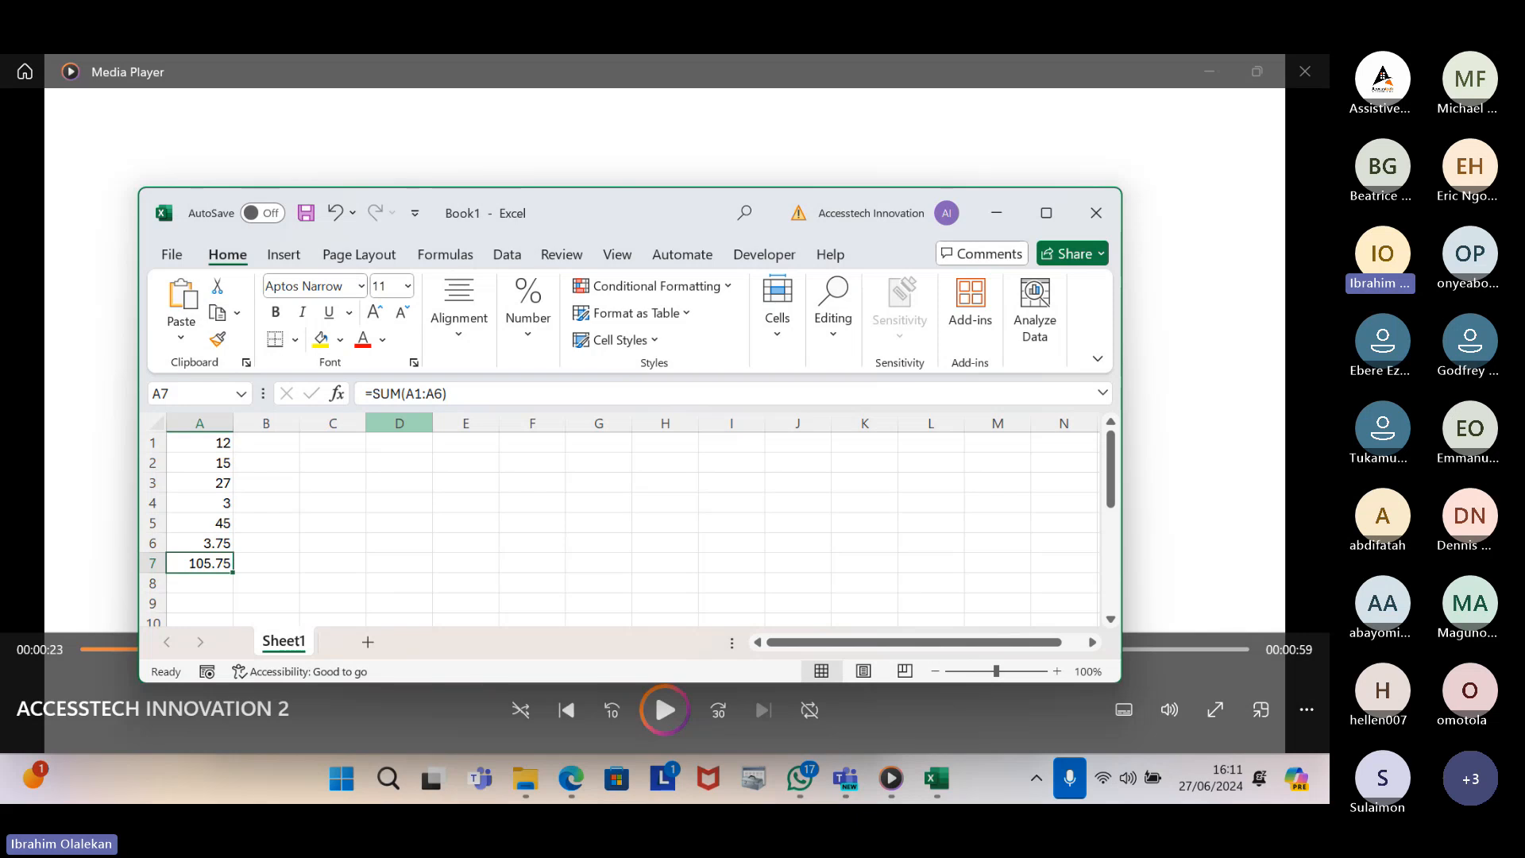
pyautogui.press('F2')
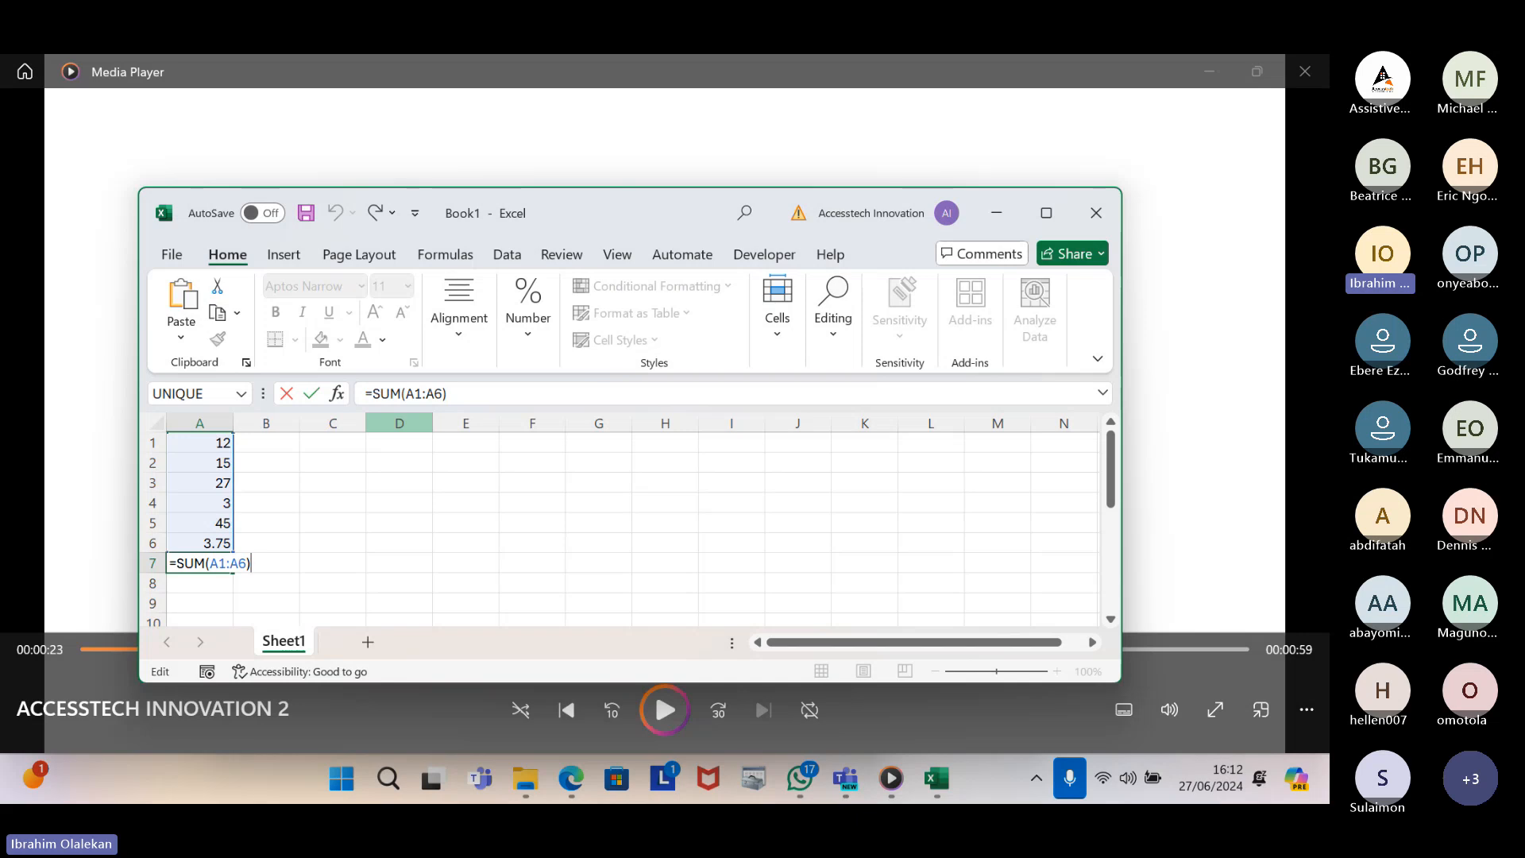
pyautogui.hotkey('ctrl', 'Return')
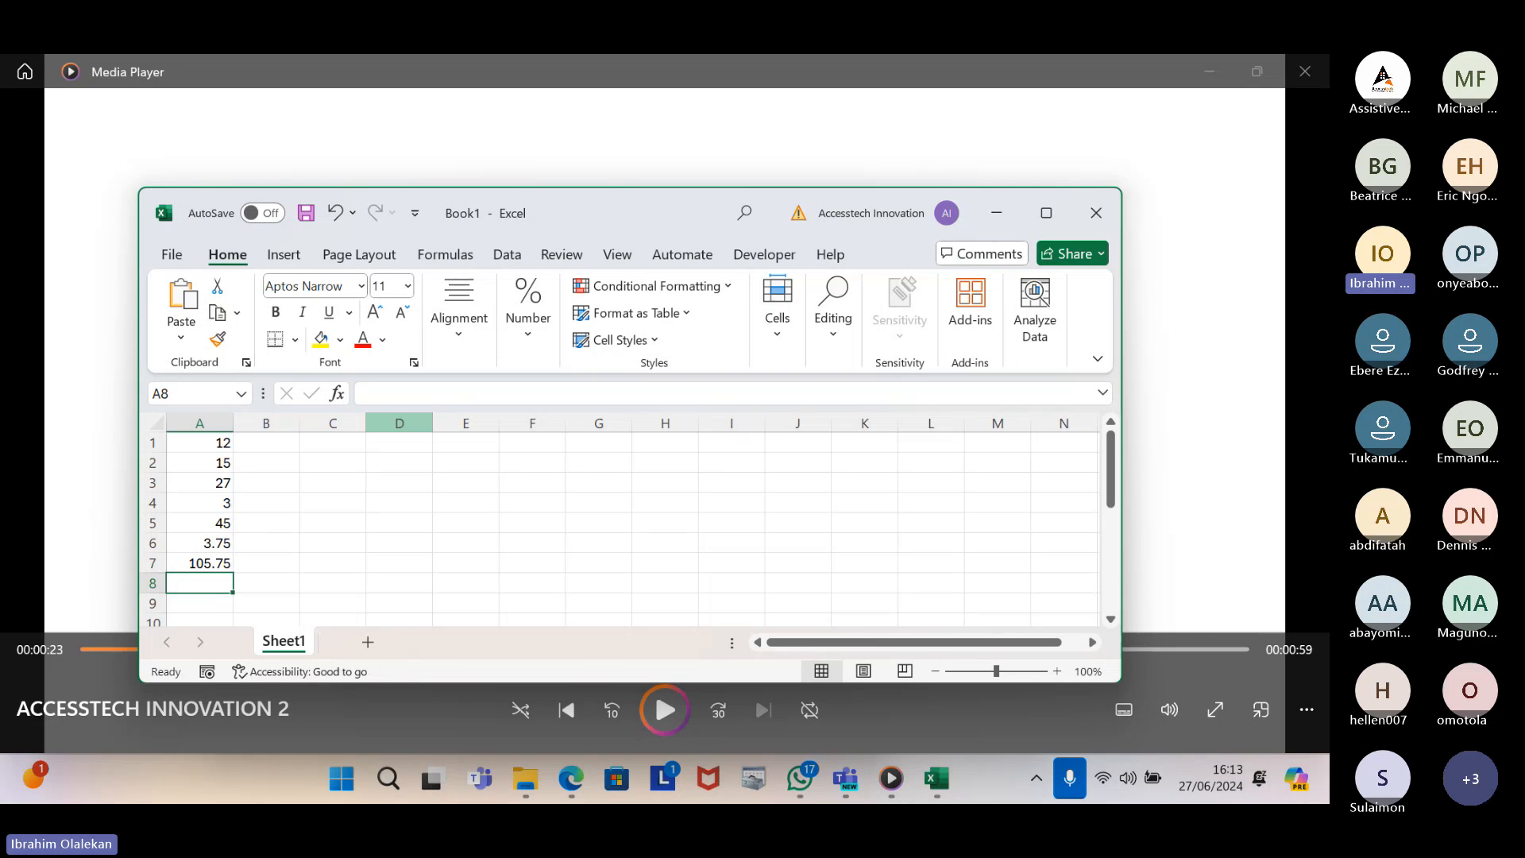
# Multiply the range A1:A6 in cell A8 by writing out the formula =product(a1:a6) in full, and reselect the cell
pyautogui.write('=pro')
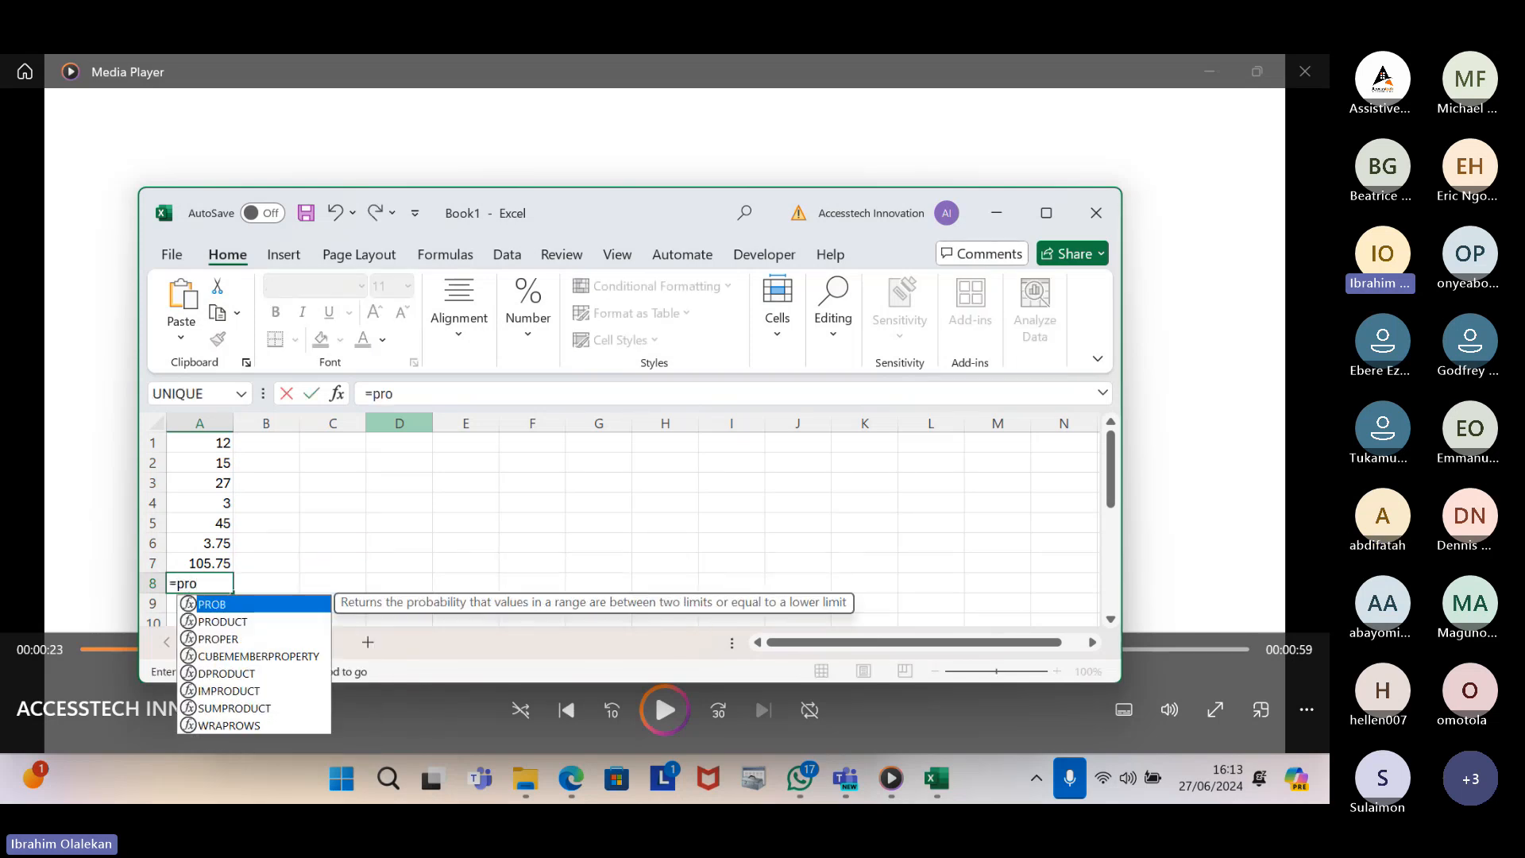
pyautogui.write('duct')
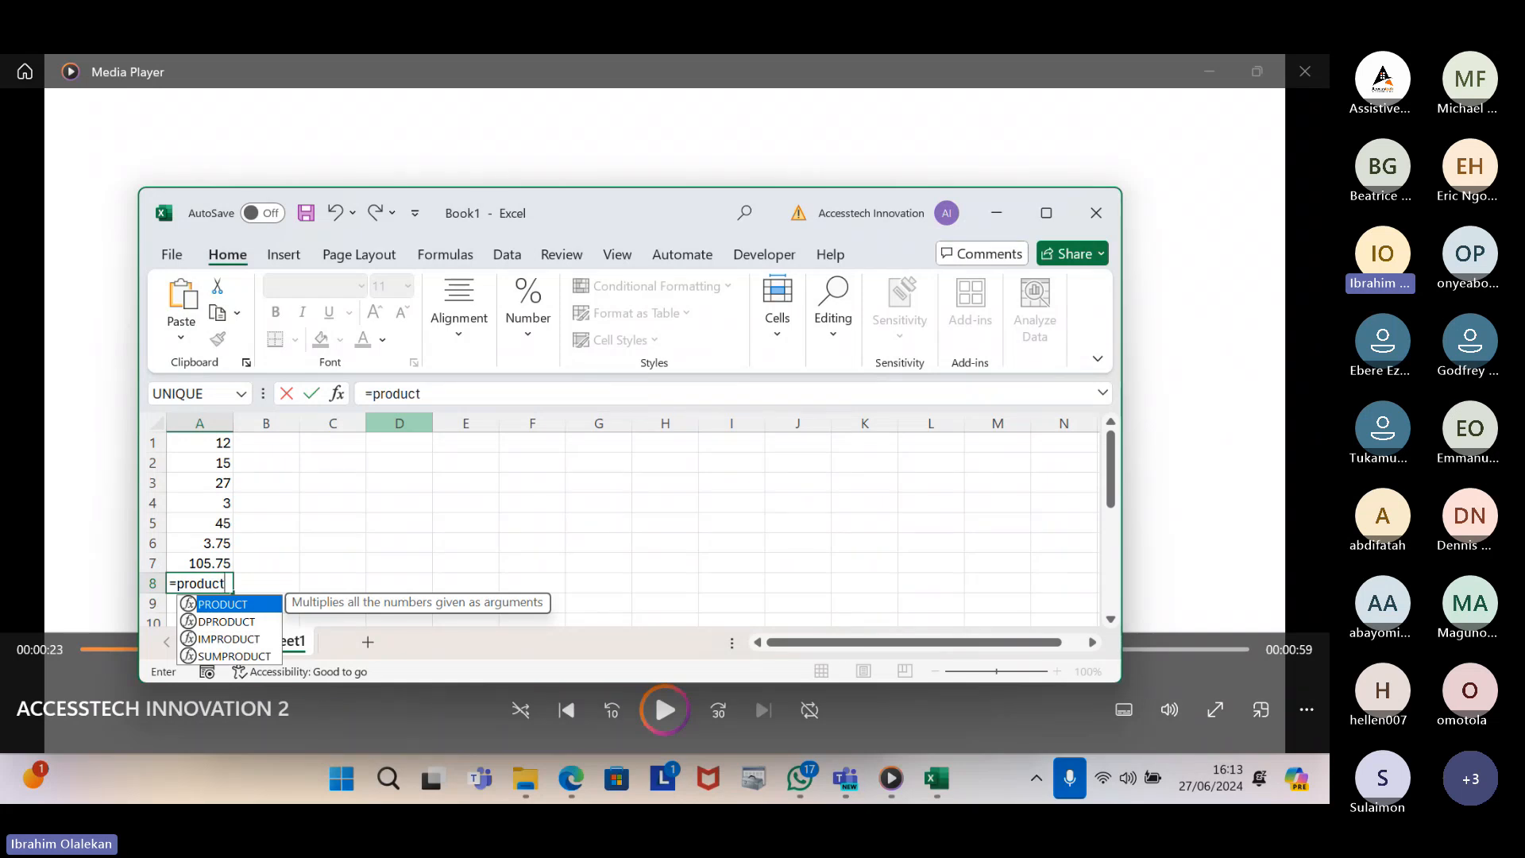
pyautogui.write('(')
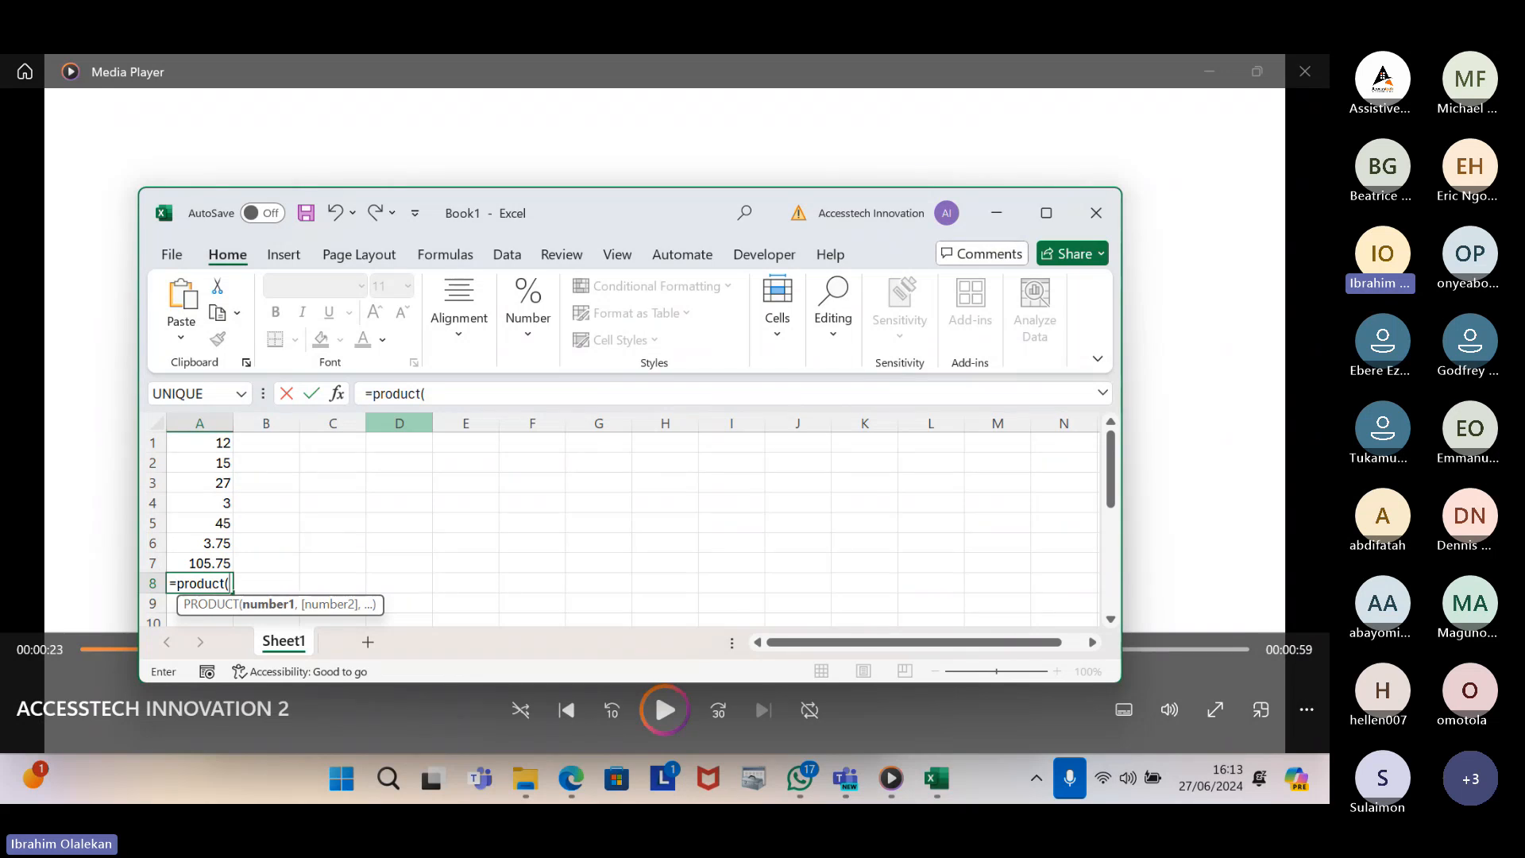
pyautogui.write('a')
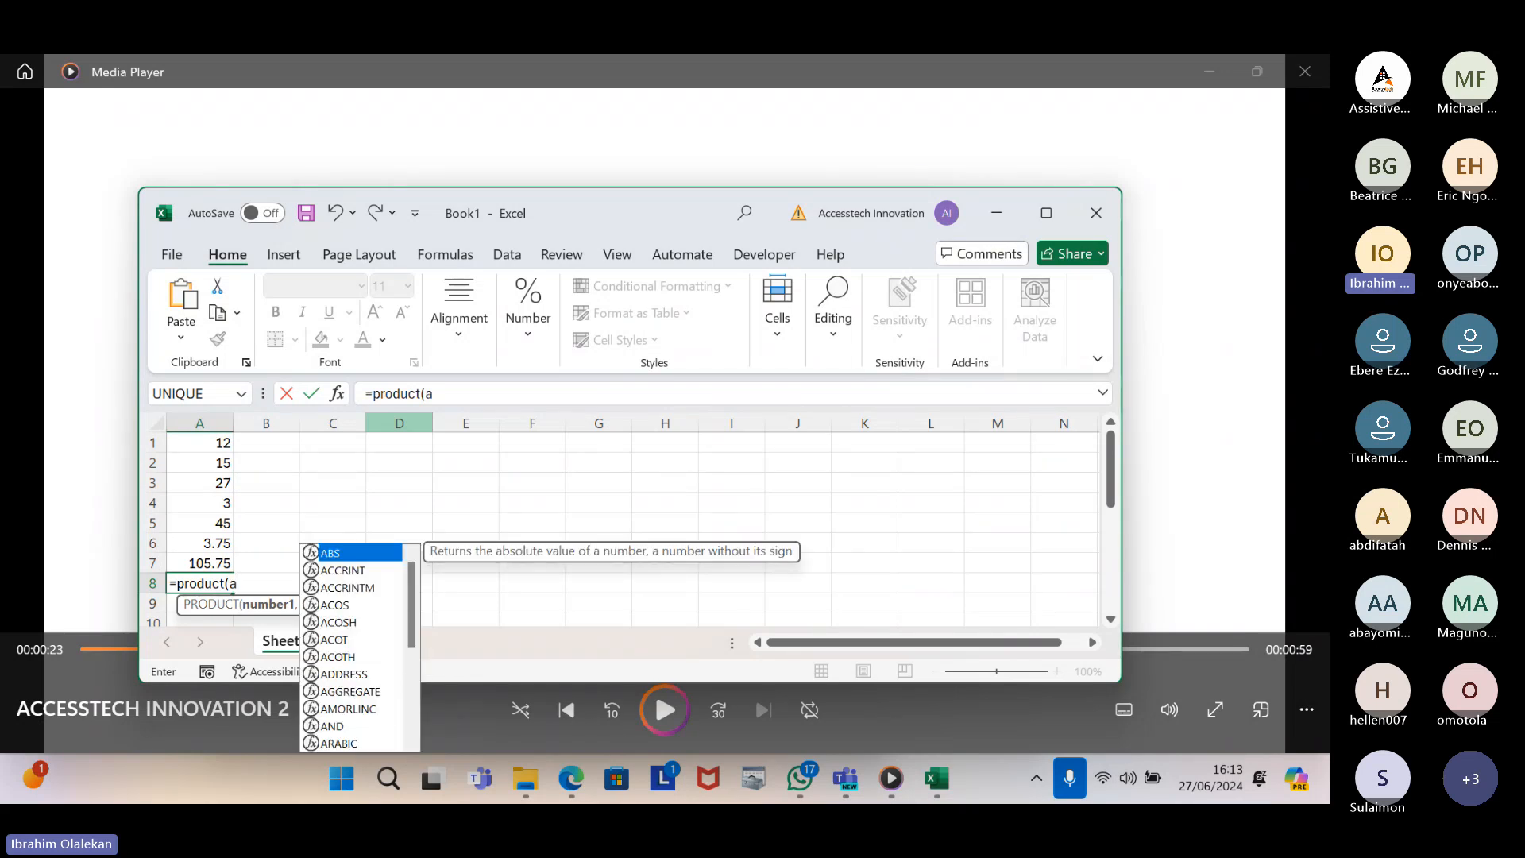
pyautogui.write('1')
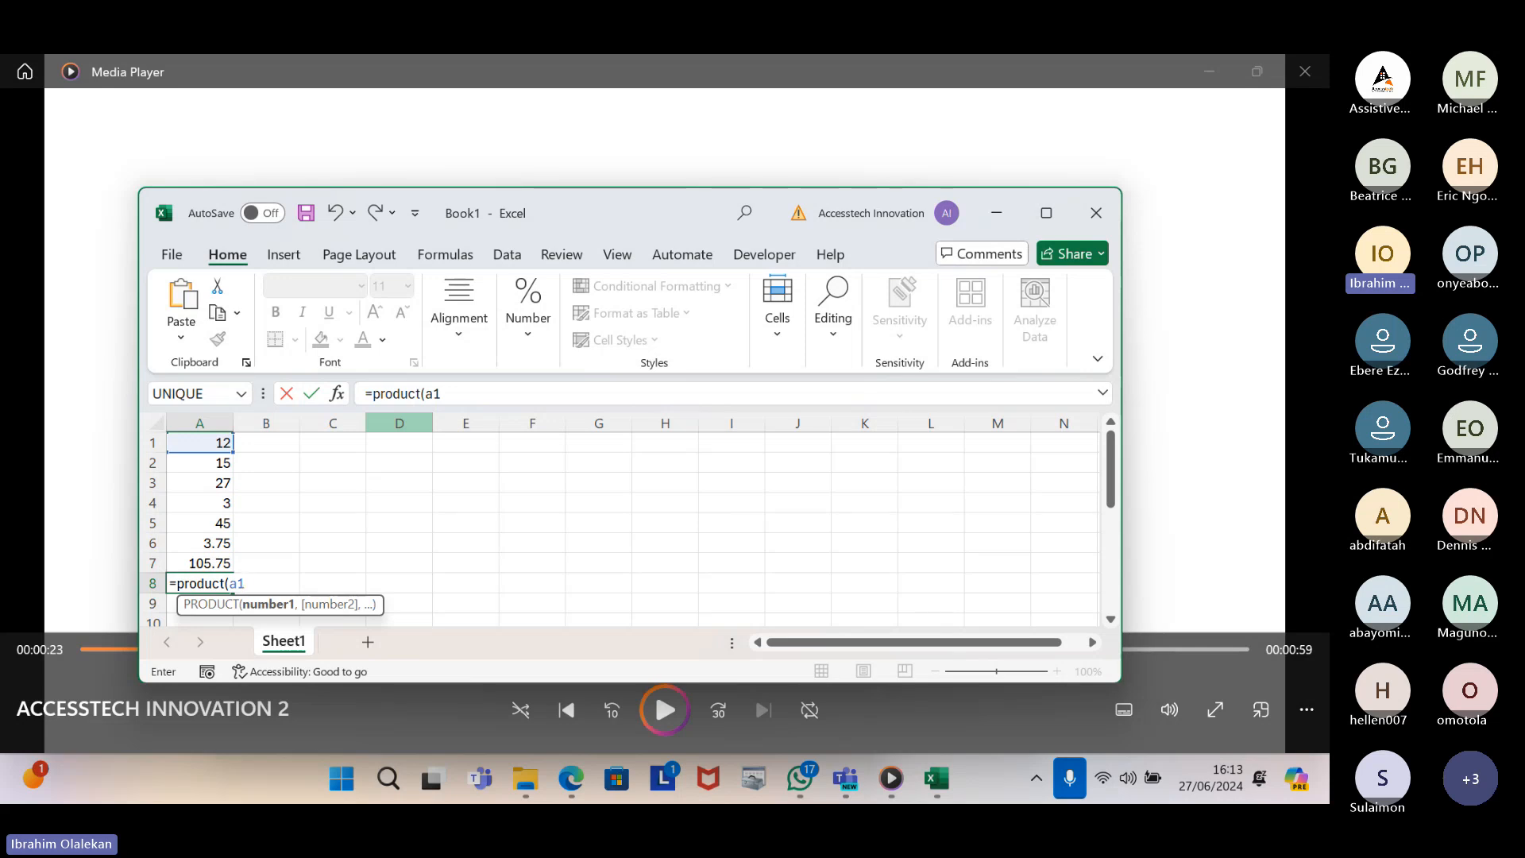
pyautogui.write(':a')
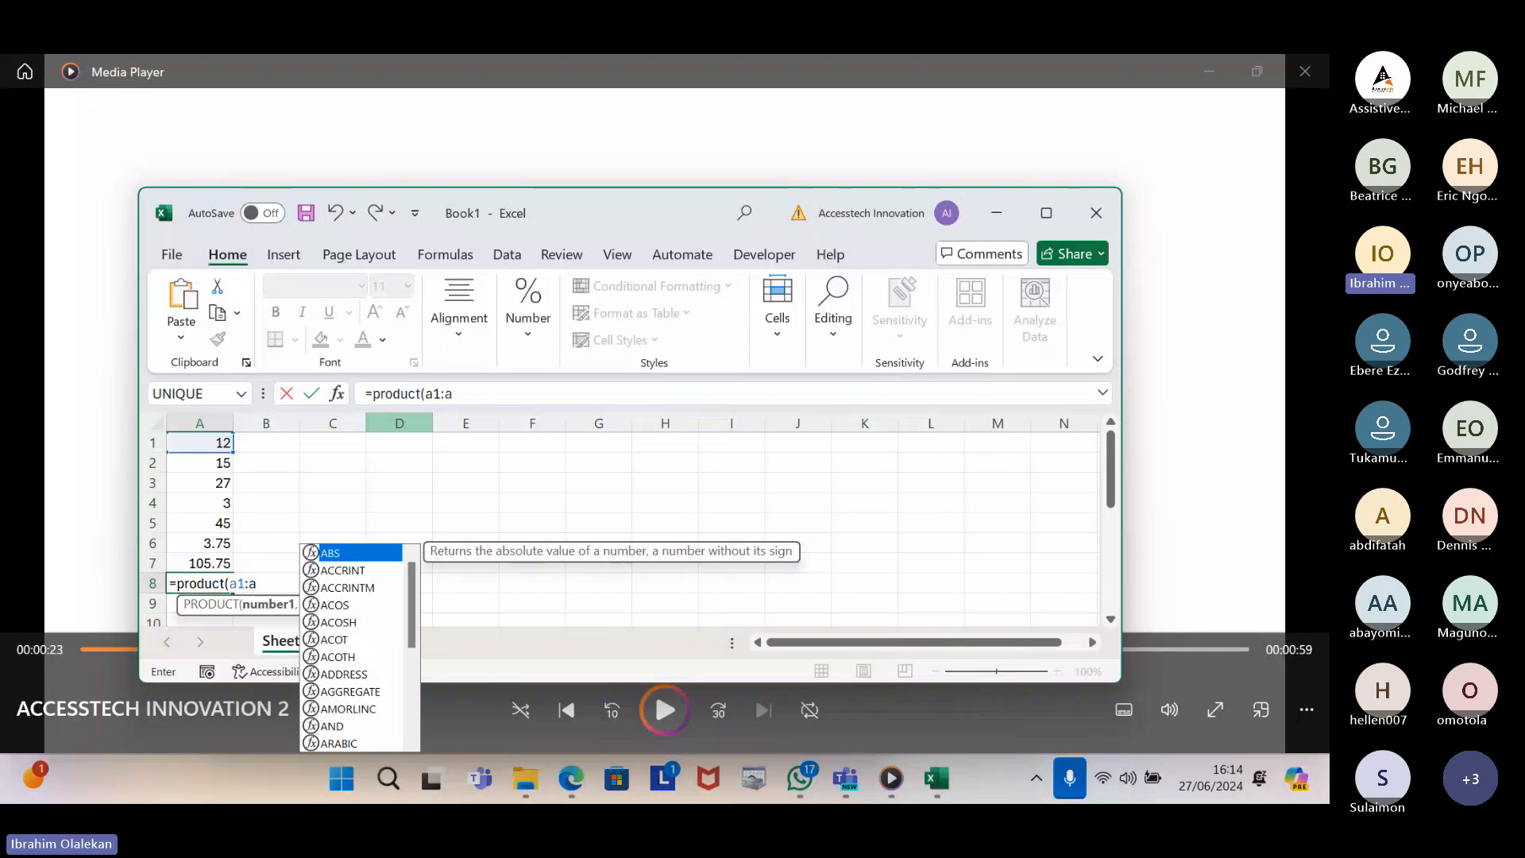
pyautogui.write('6')
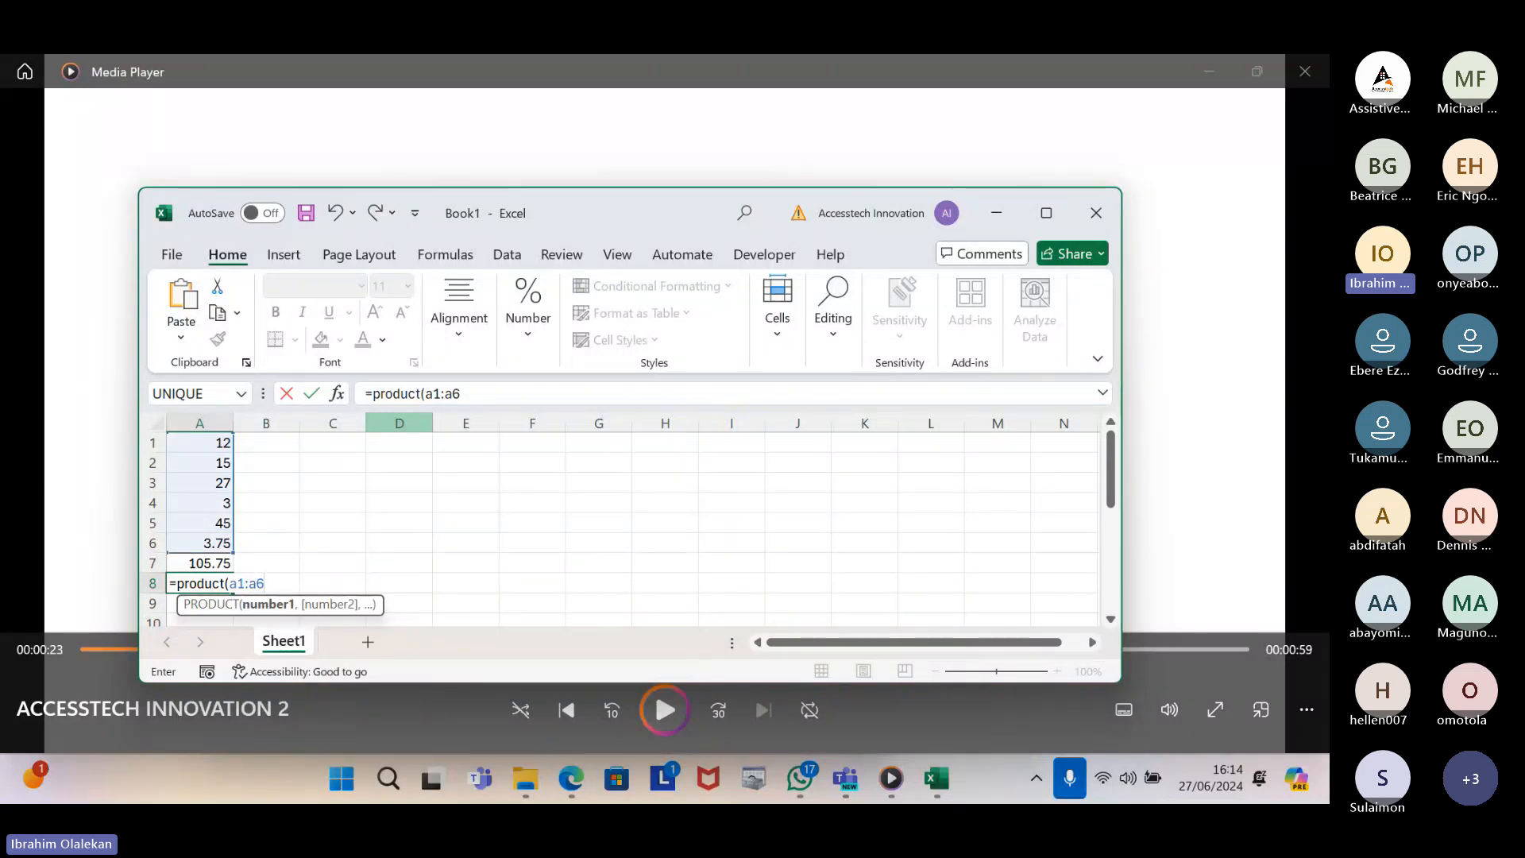
pyautogui.write(')')
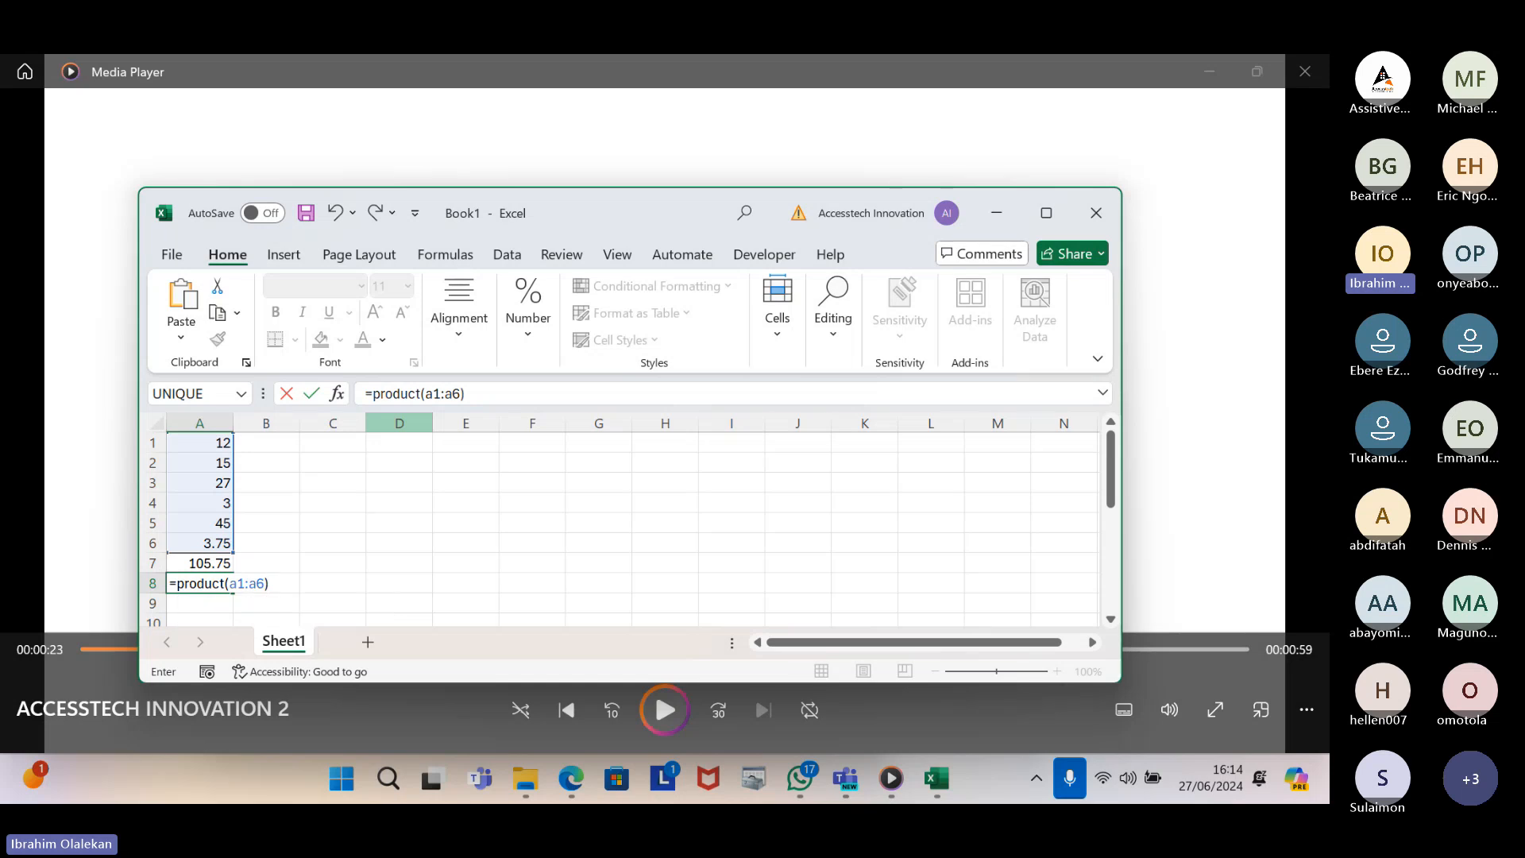
pyautogui.press('Return')
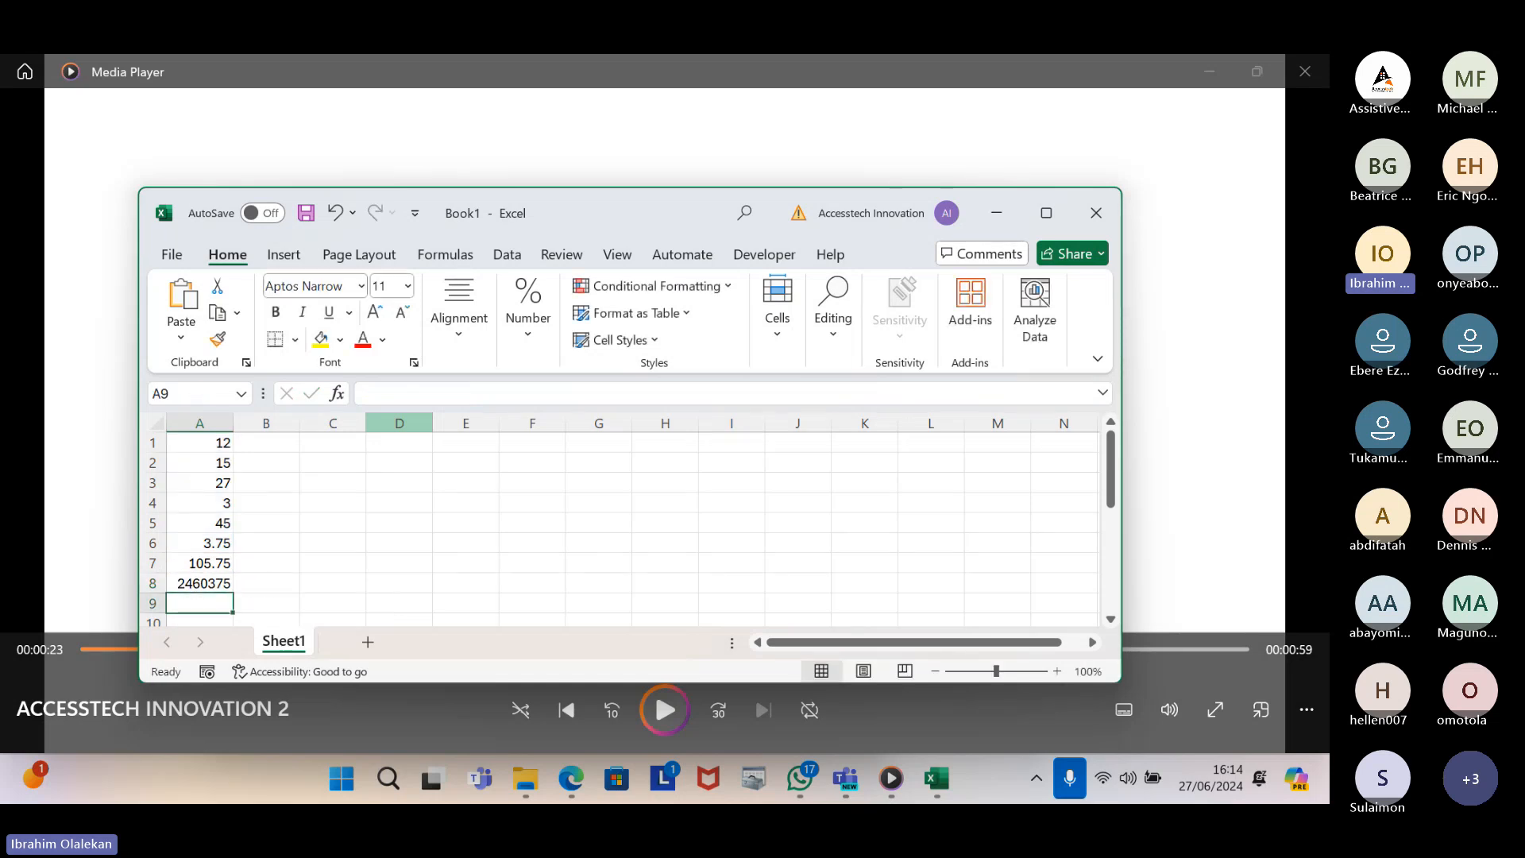
pyautogui.press('Up')
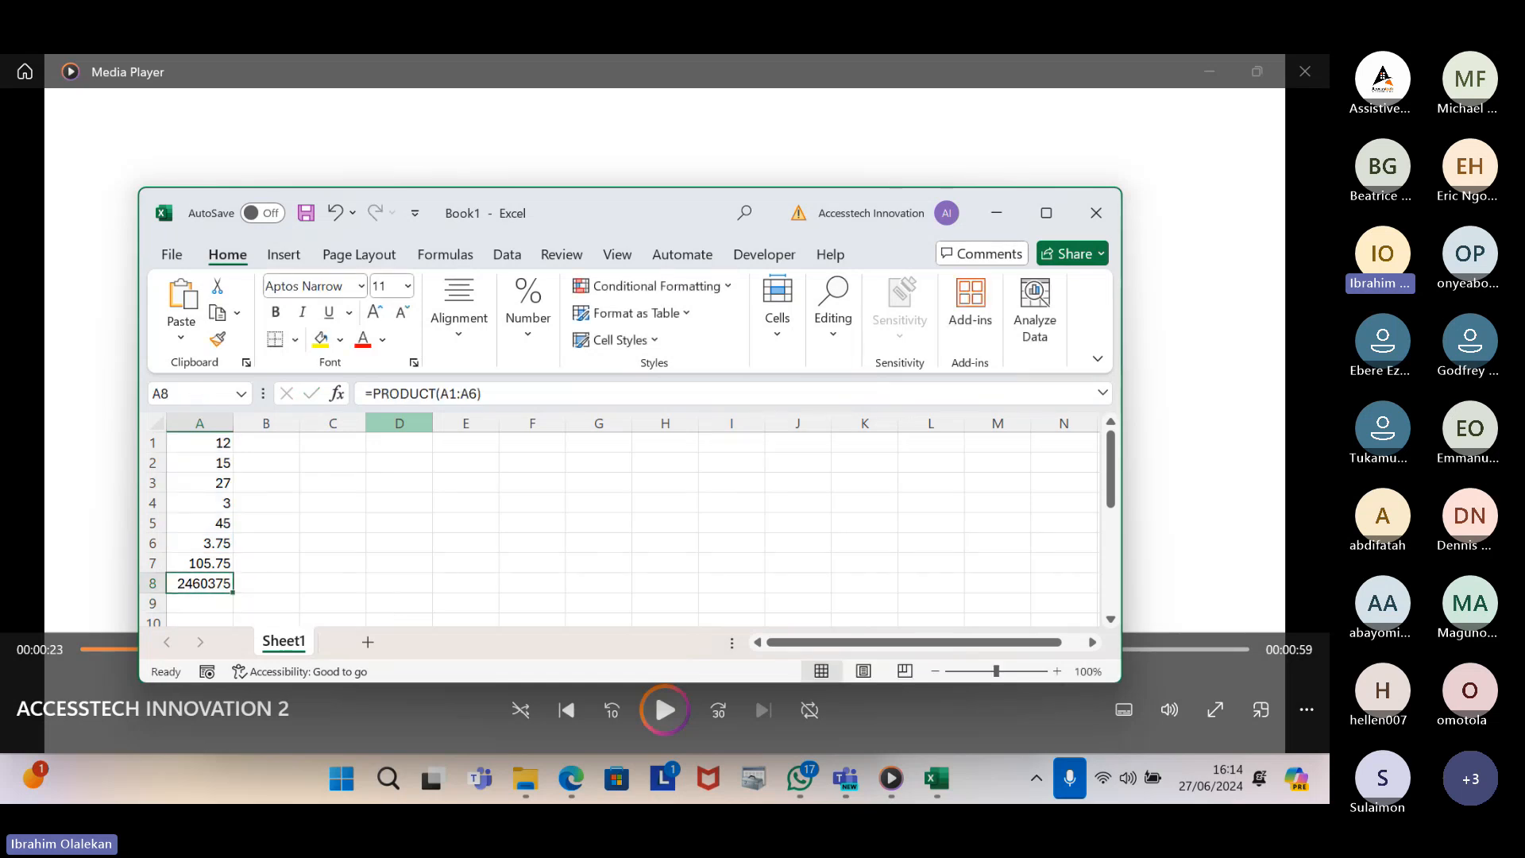
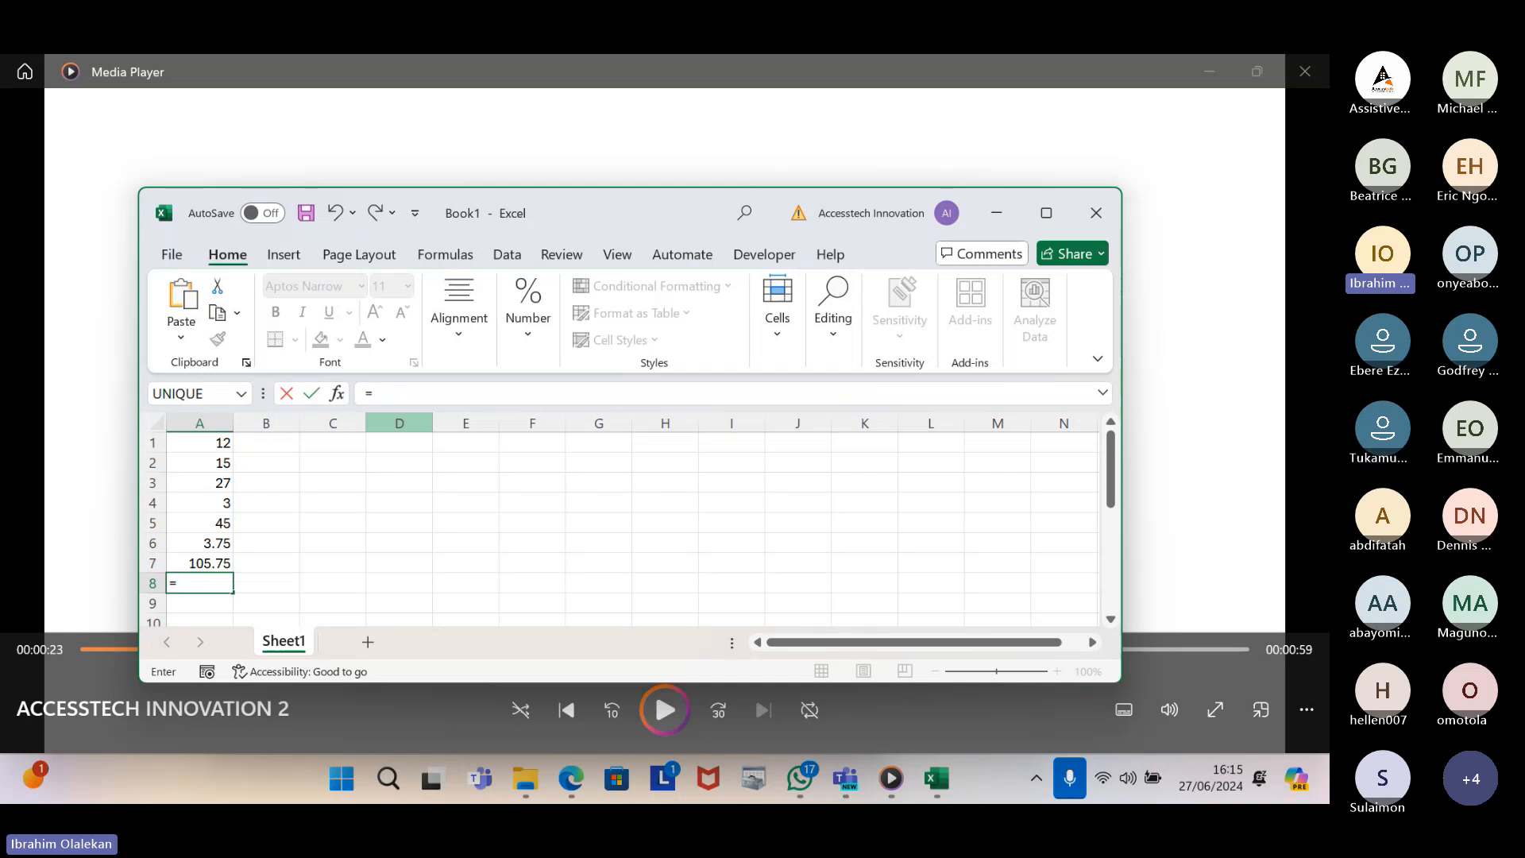
pyautogui.write('pro')
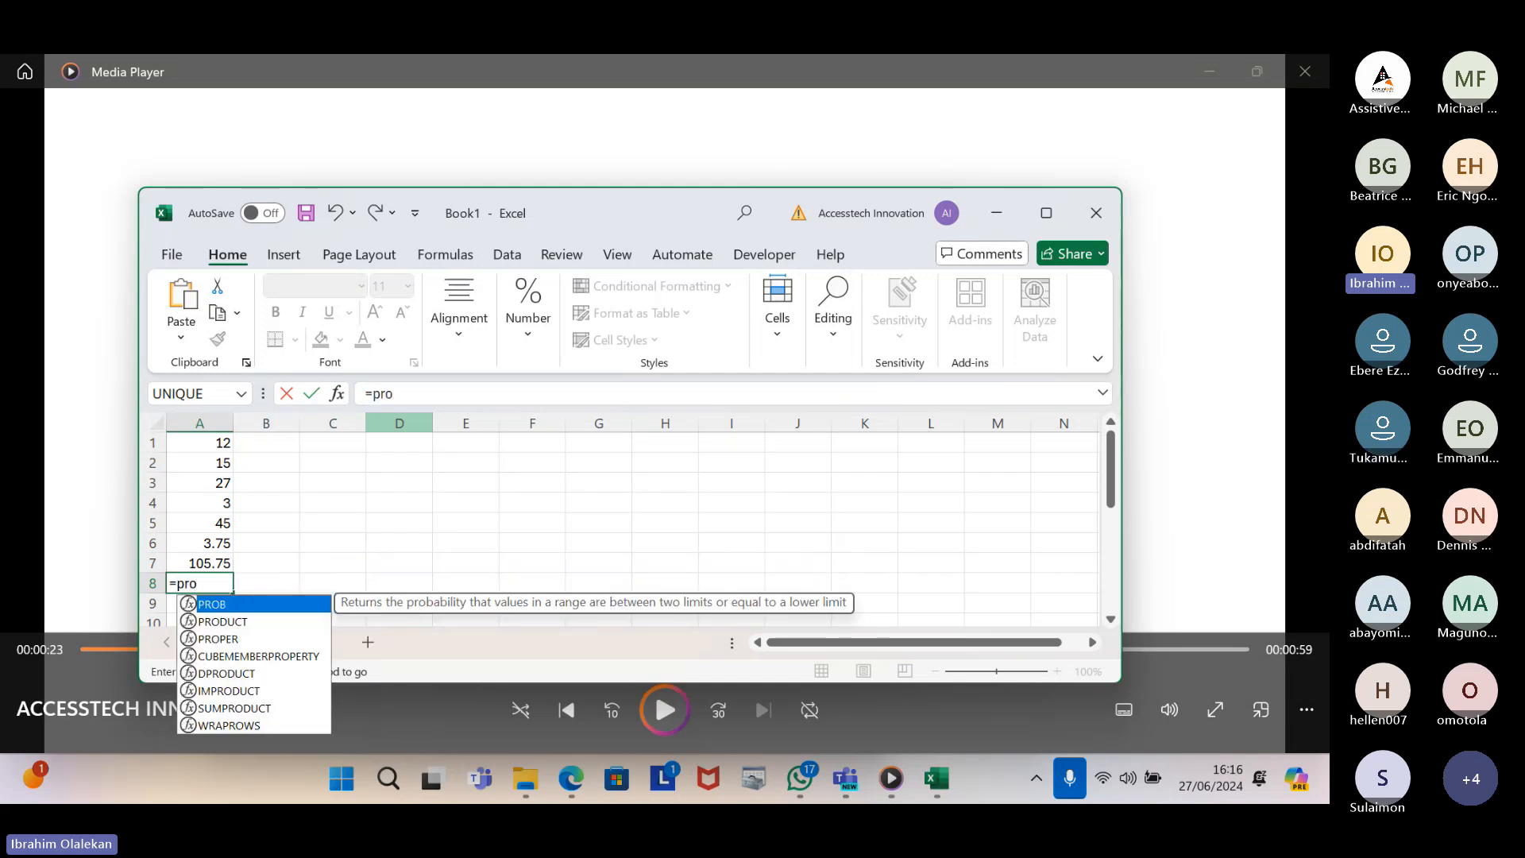
pyautogui.write('duct')
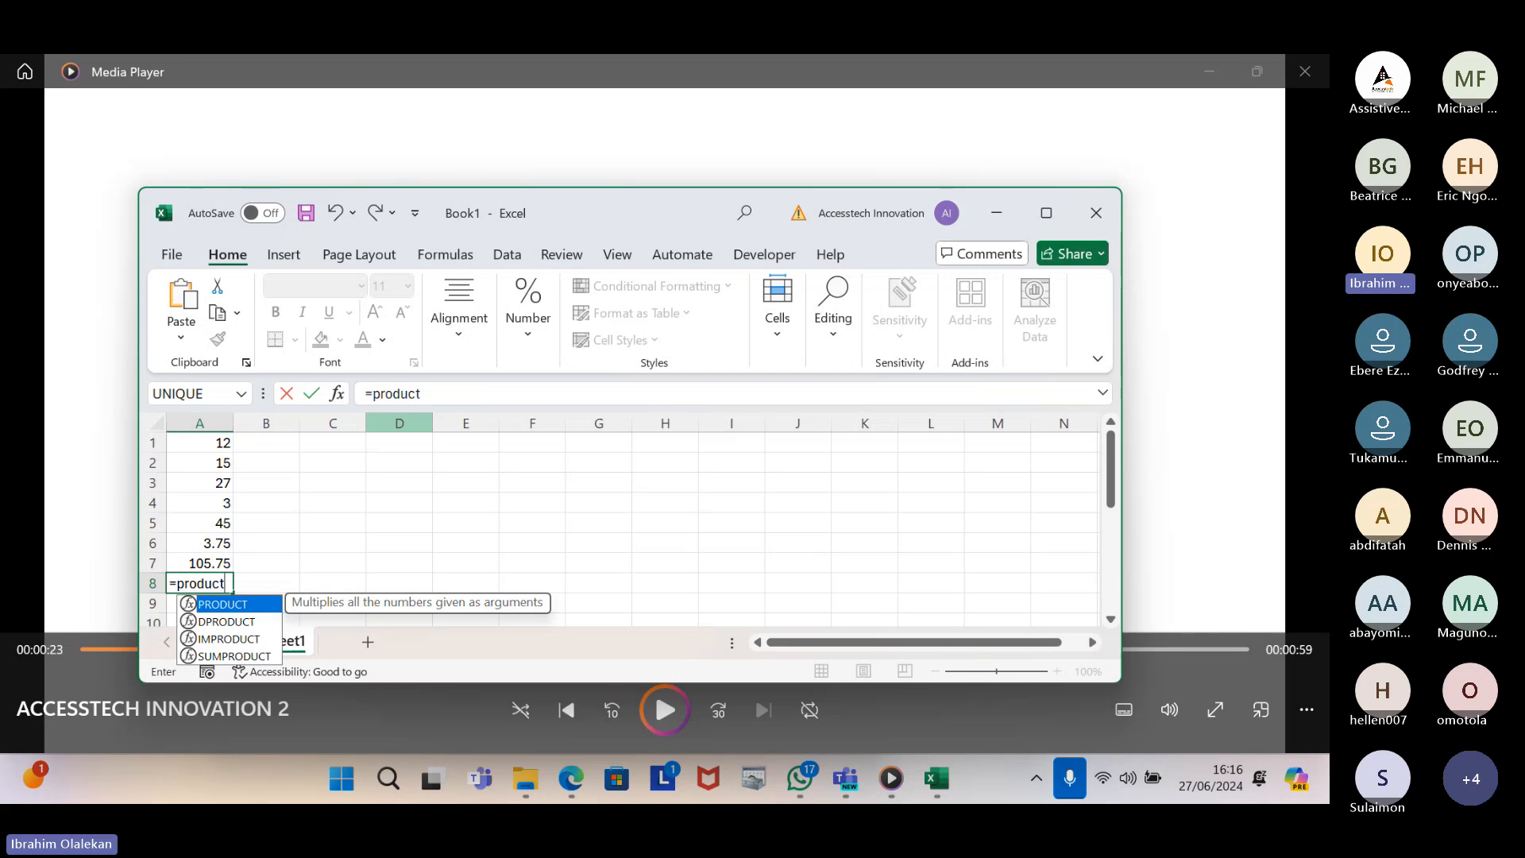
pyautogui.write('(')
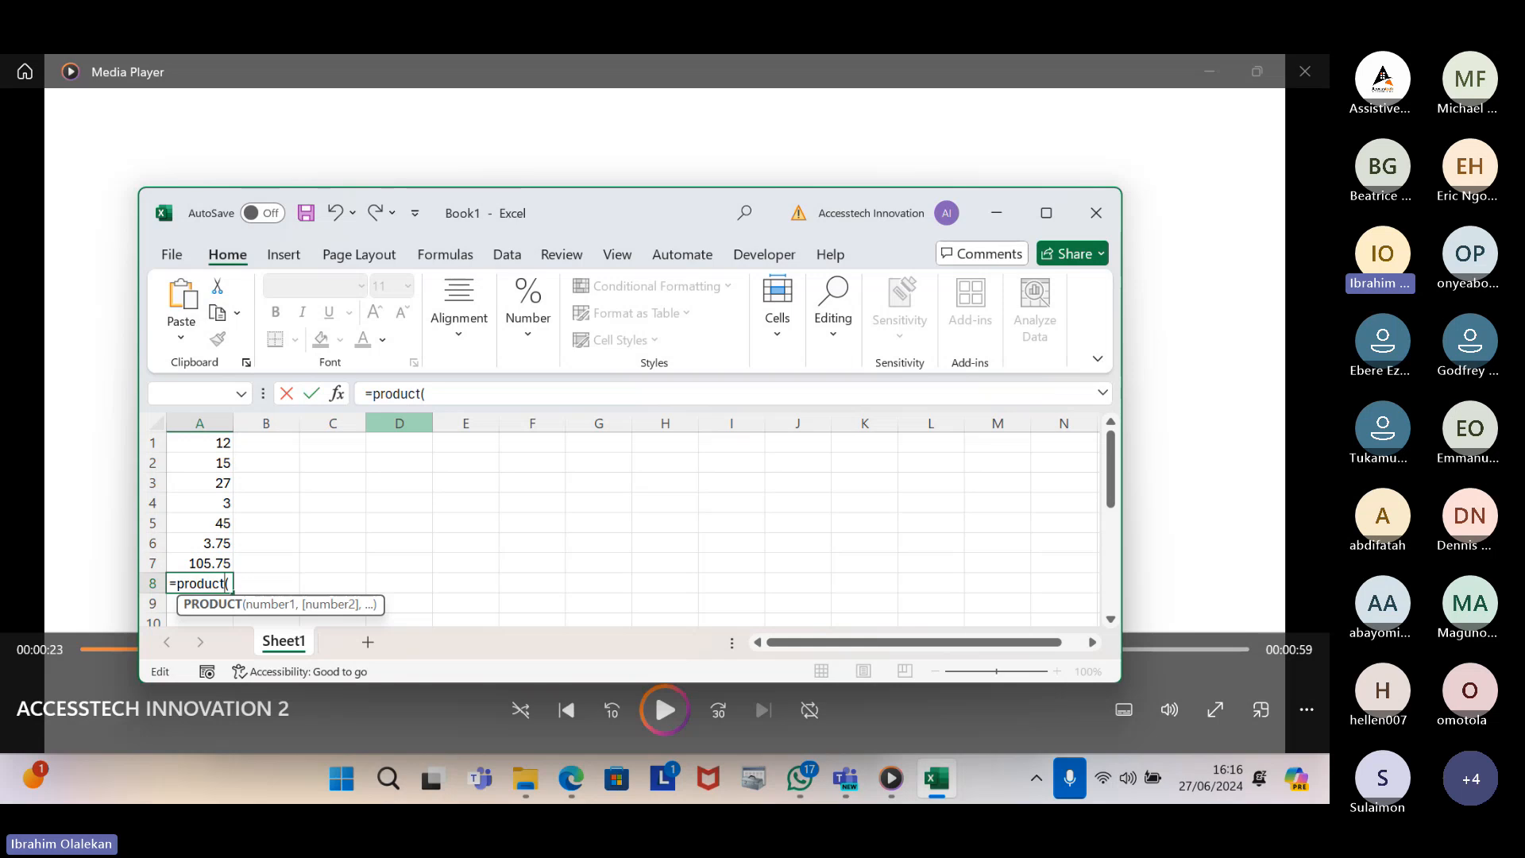
pyautogui.press('BackSpace')
pyautogui.press('BackSpace')
pyautogui.press('BackSpace')
pyautogui.press('BackSpace')
pyautogui.press('BackSpace')
pyautogui.press('BackSpace')
pyautogui.press('BackSpace')
pyautogui.press('BackSpace')
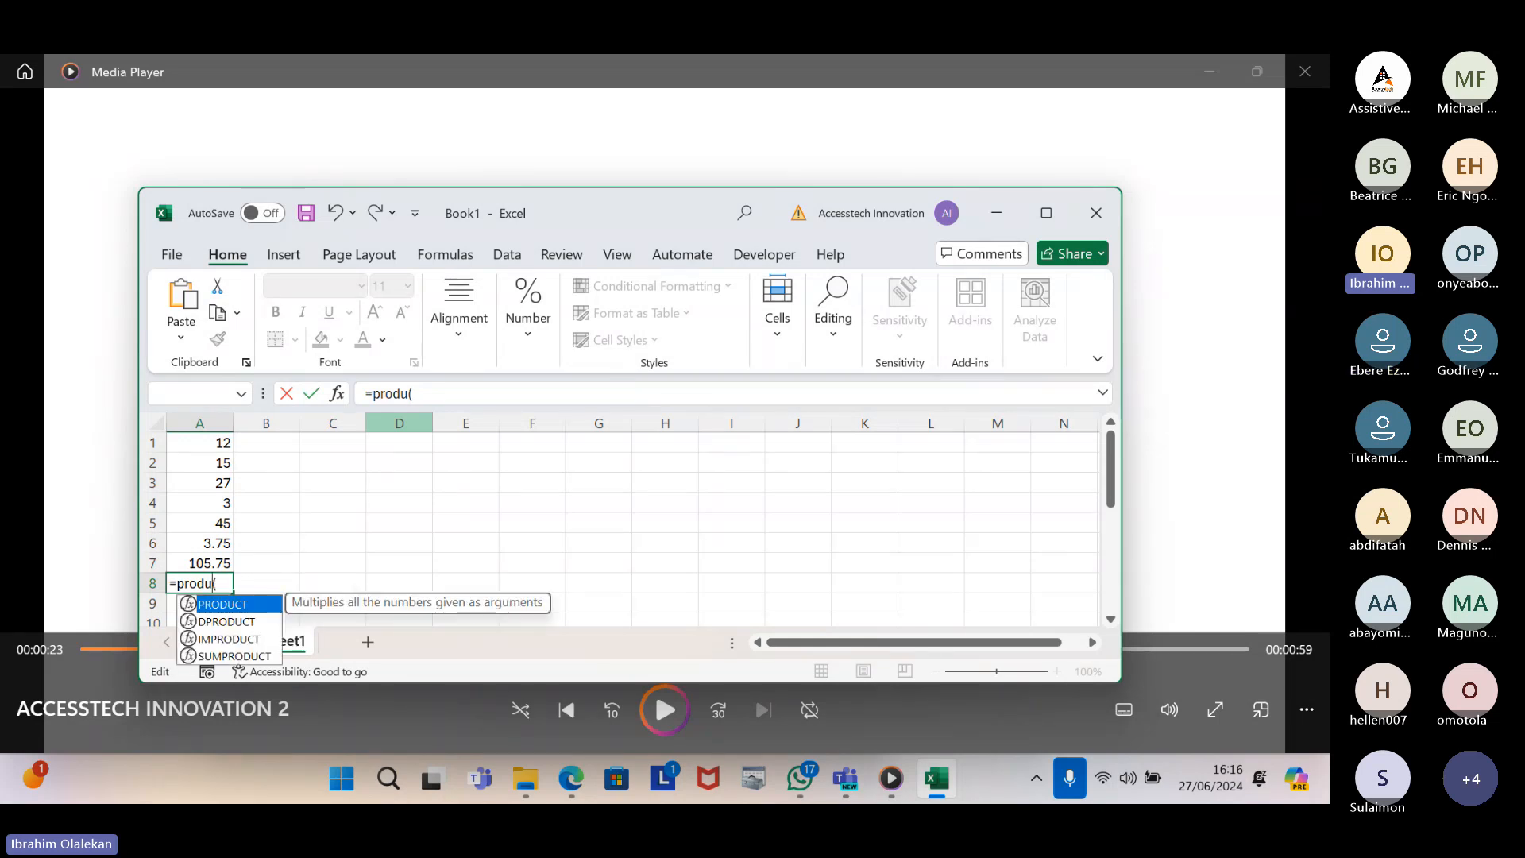
pyautogui.press('Escape')
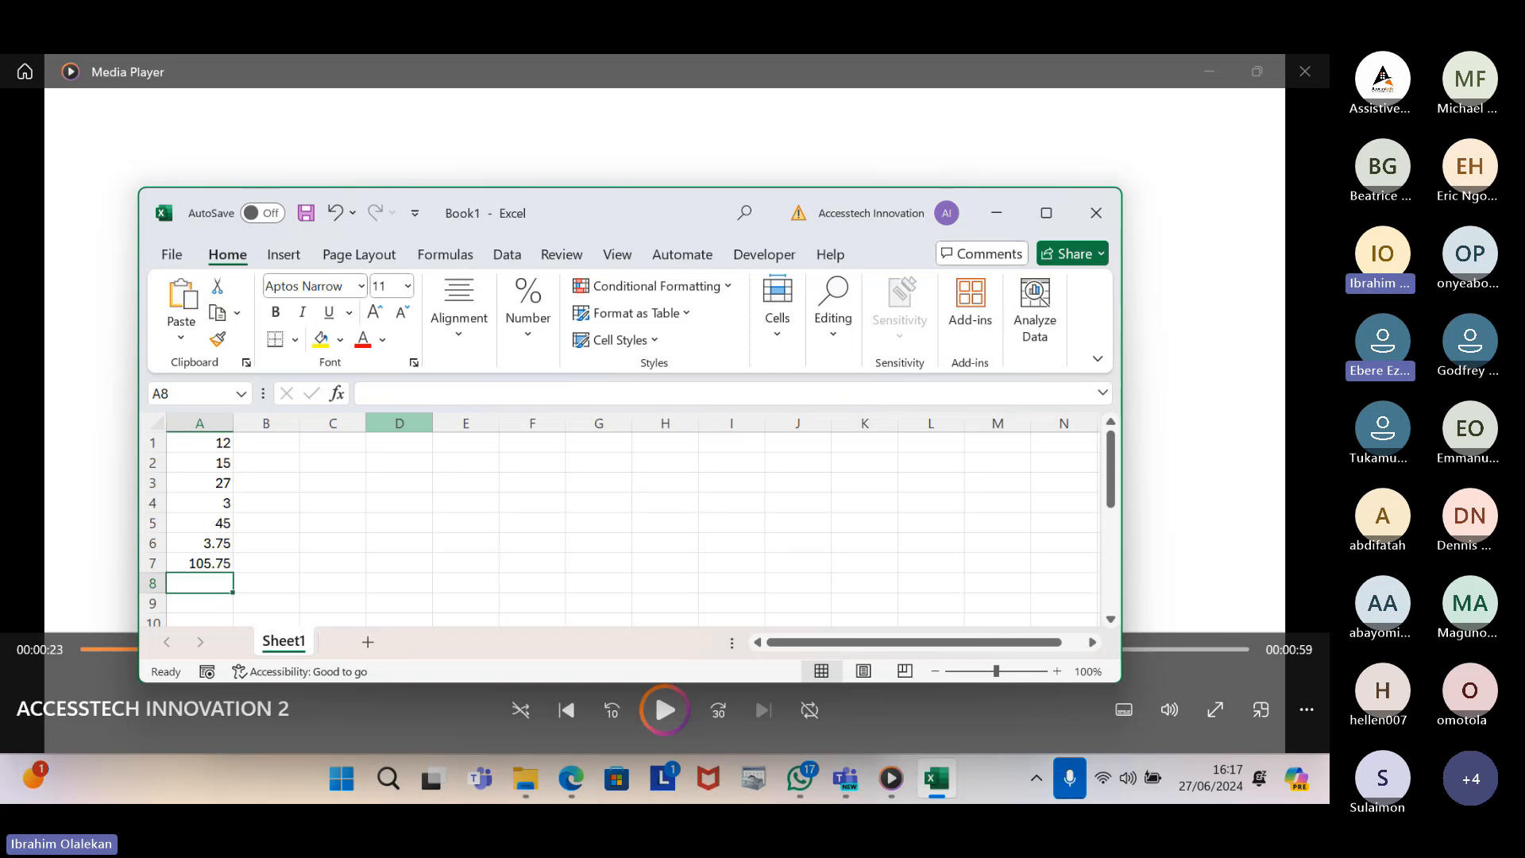
# Enter the product in cell A8 with the suggested PRODUCT function, picking the range A1:A6 directly in the sheet, and reselect the cell
pyautogui.write('=')
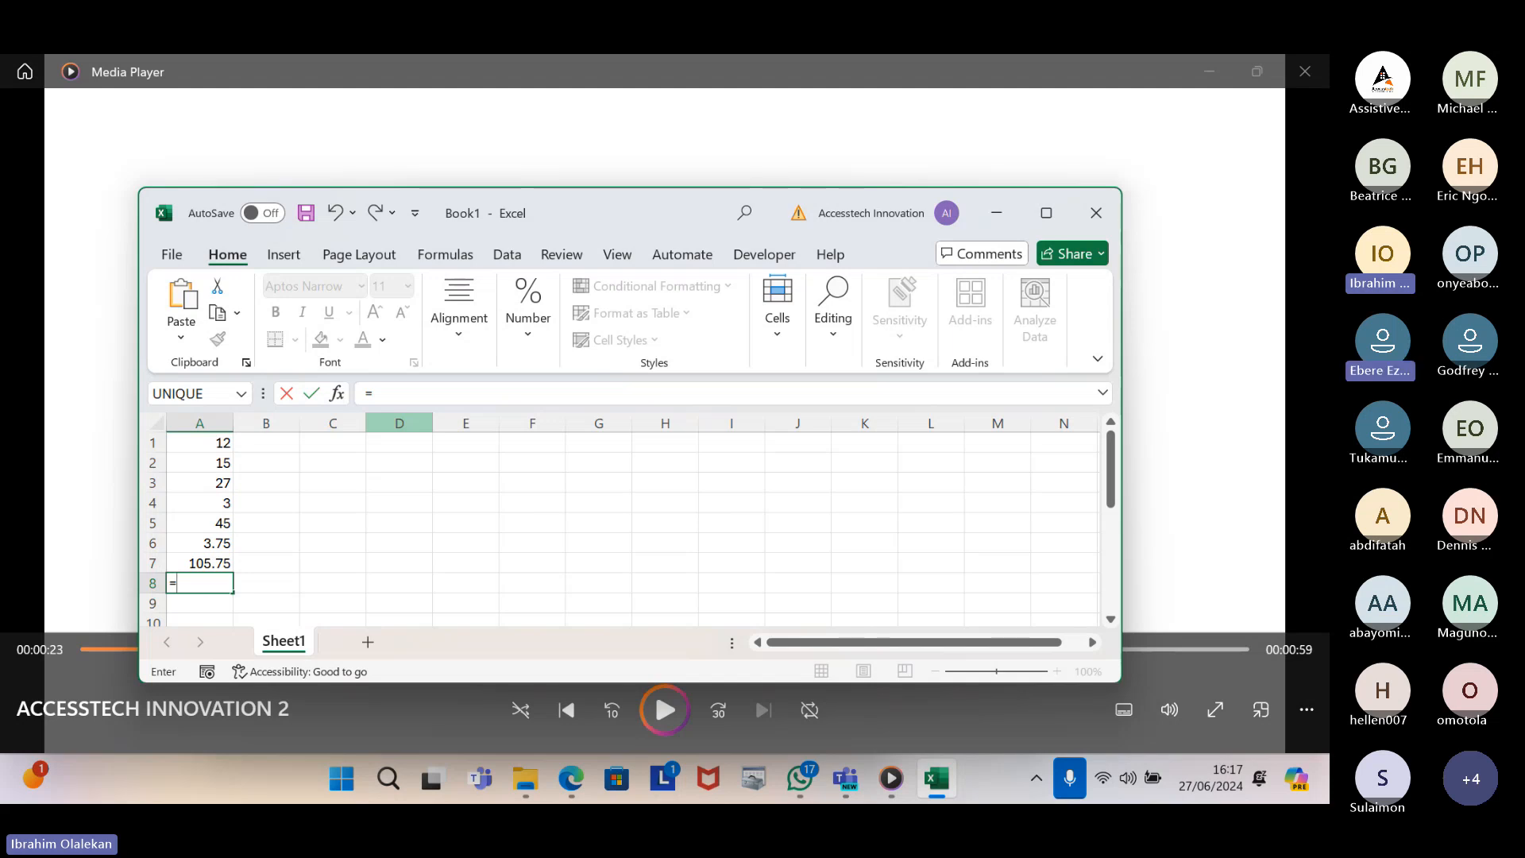
pyautogui.write('pro')
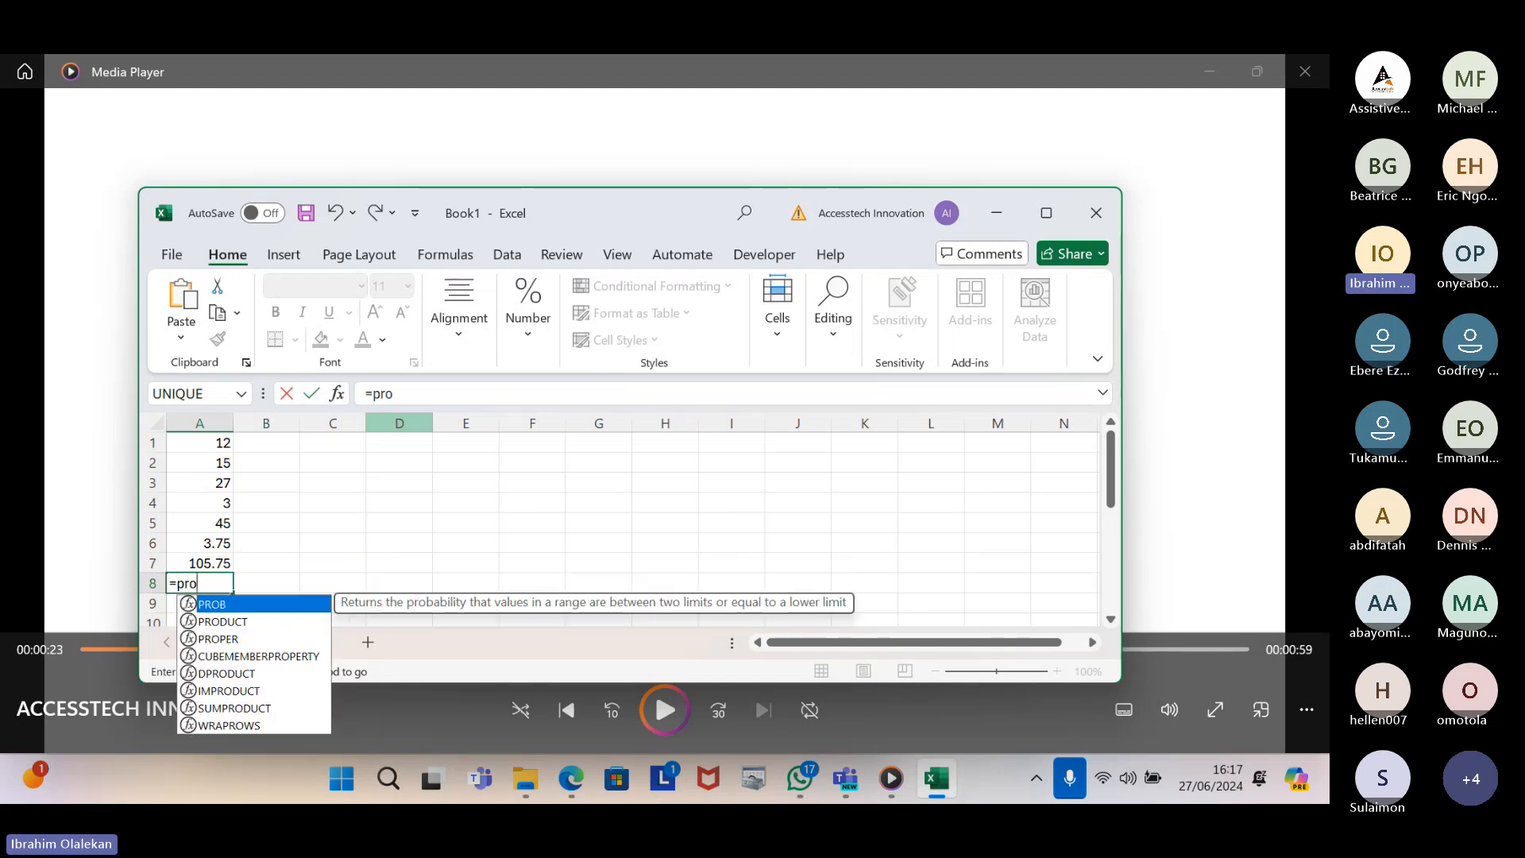
pyautogui.write('duct')
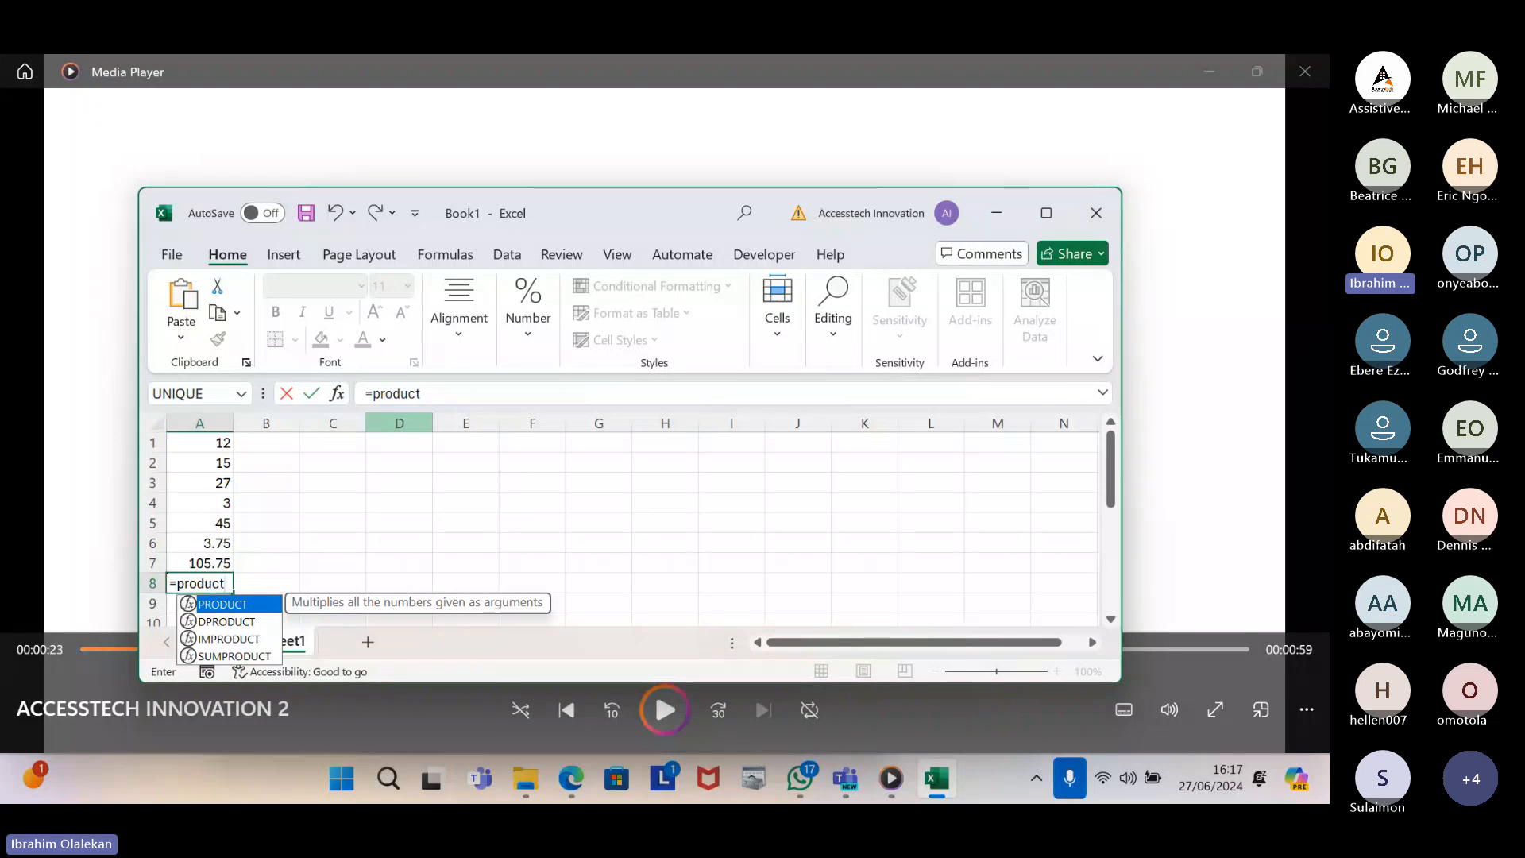
pyautogui.press('Tab')
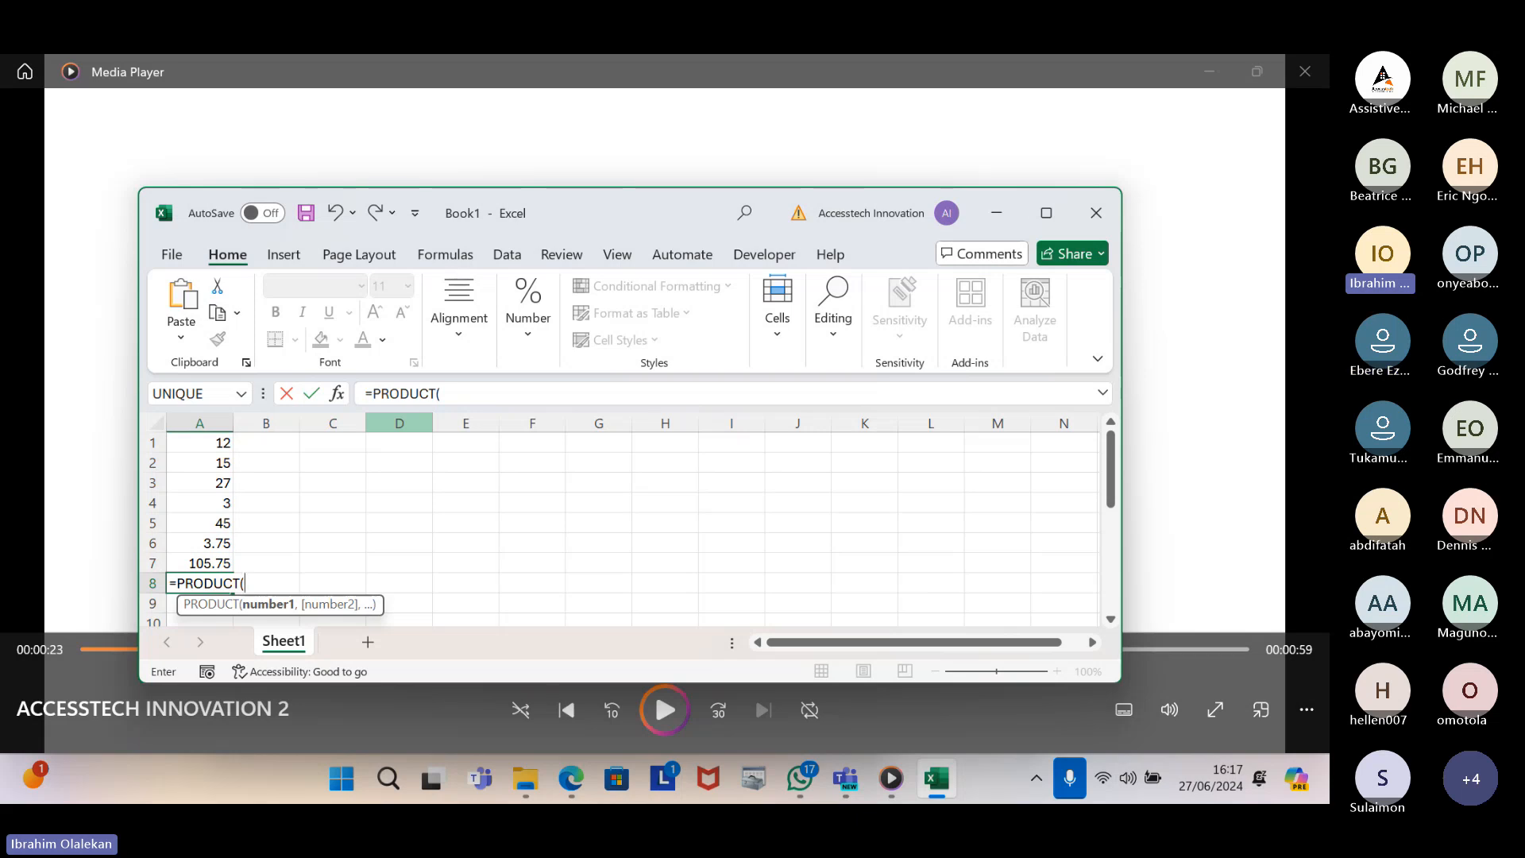
pyautogui.press('Up')
pyautogui.press('Up')
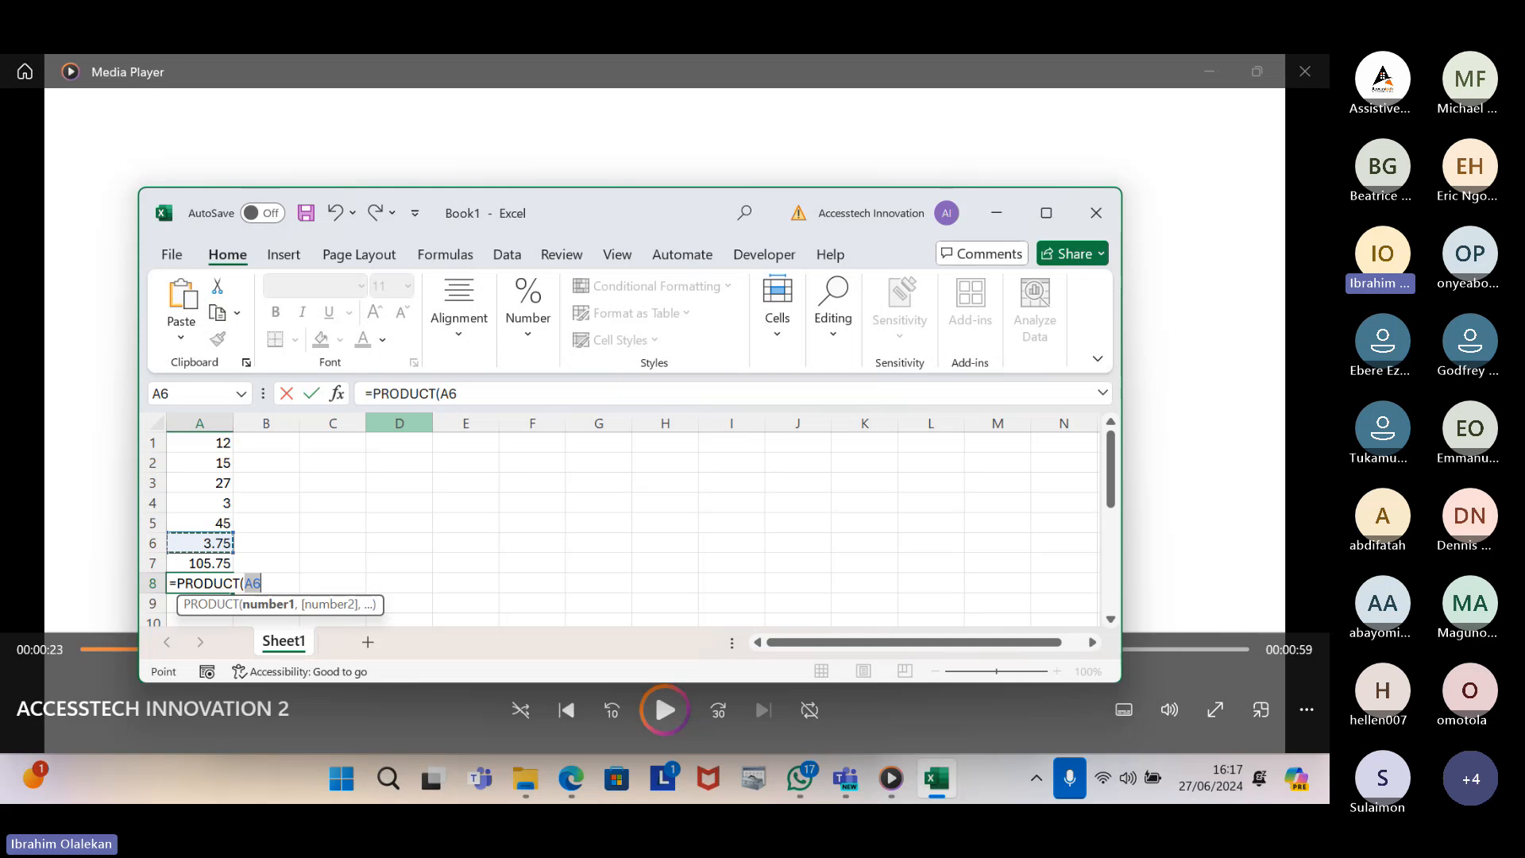
pyautogui.press('Up')
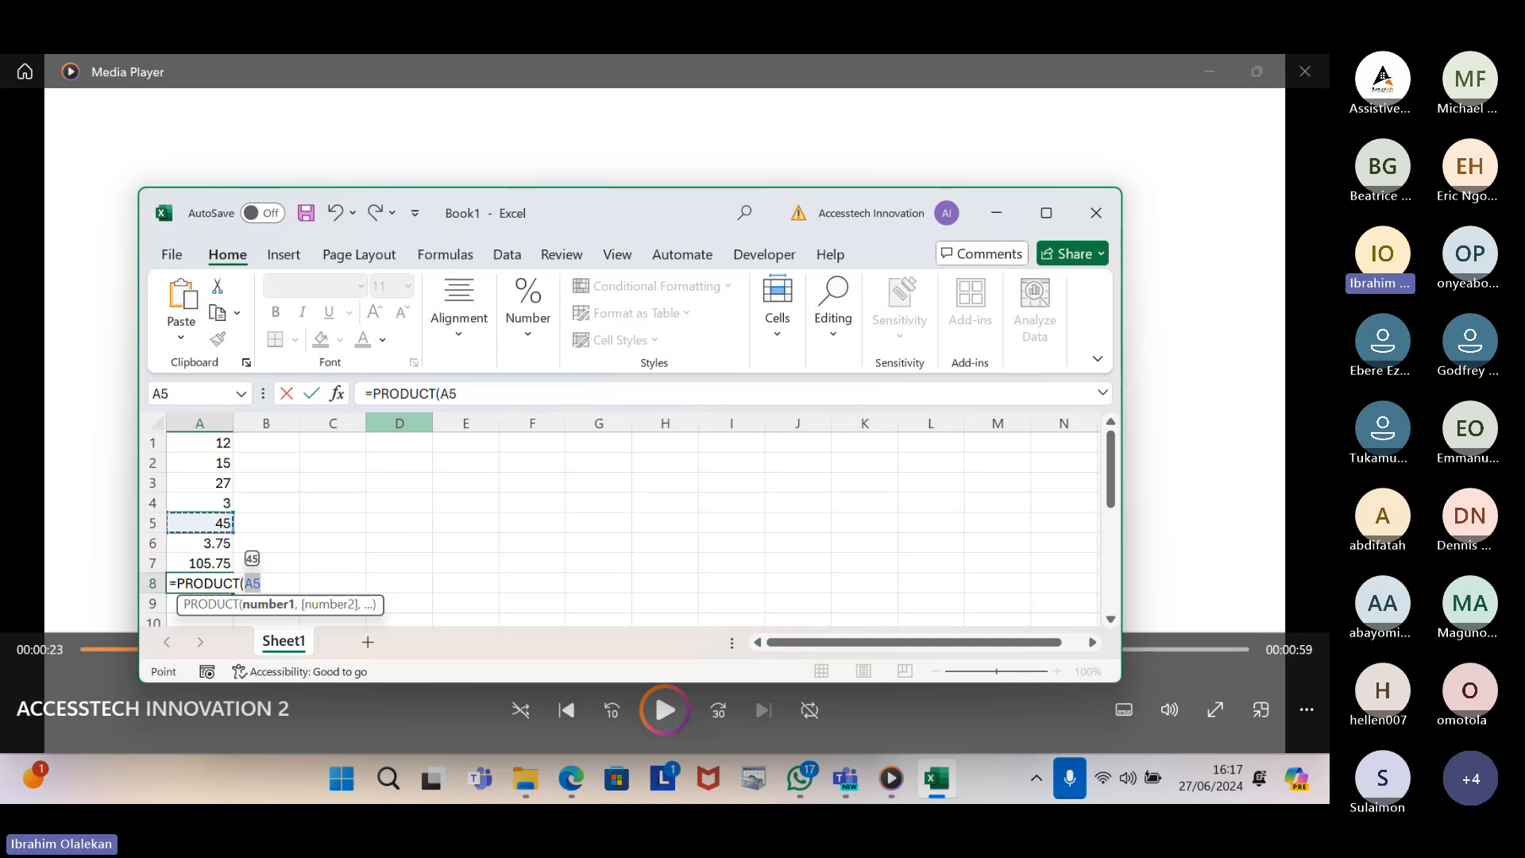
pyautogui.press('Up')
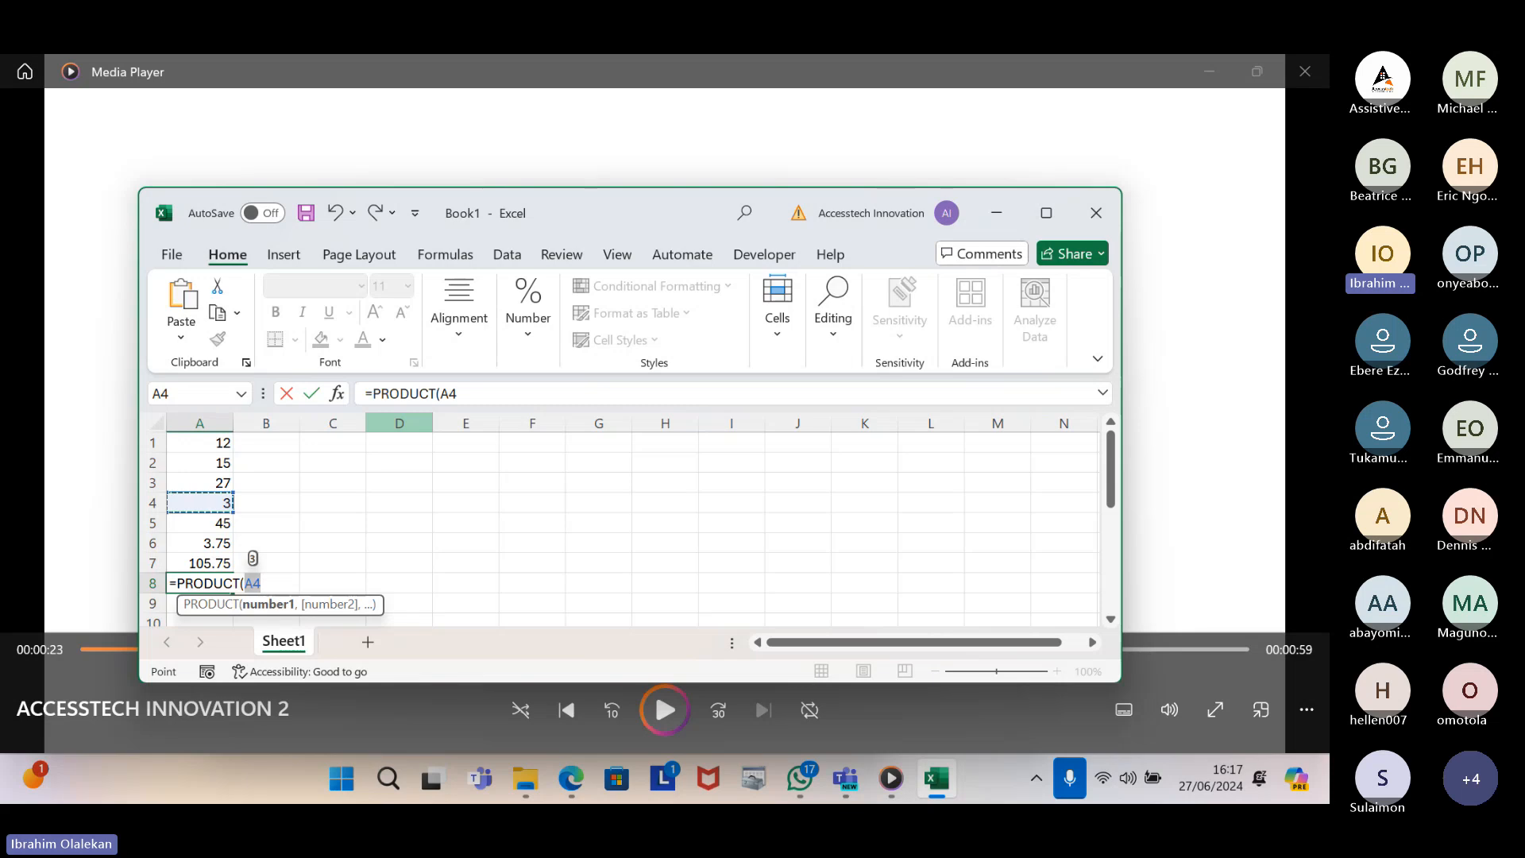
pyautogui.press('Up')
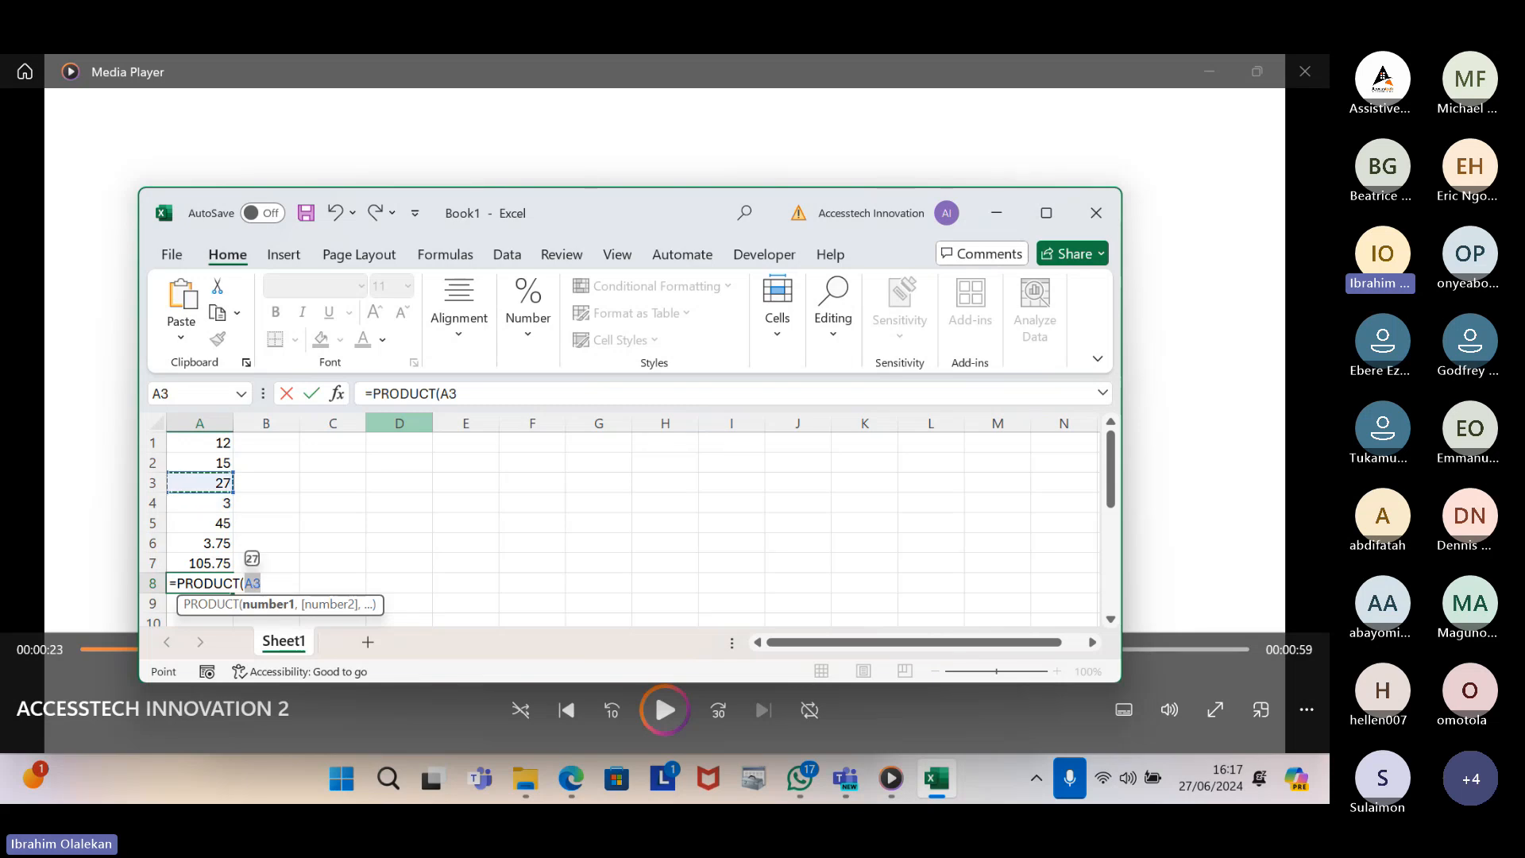
pyautogui.press('Up')
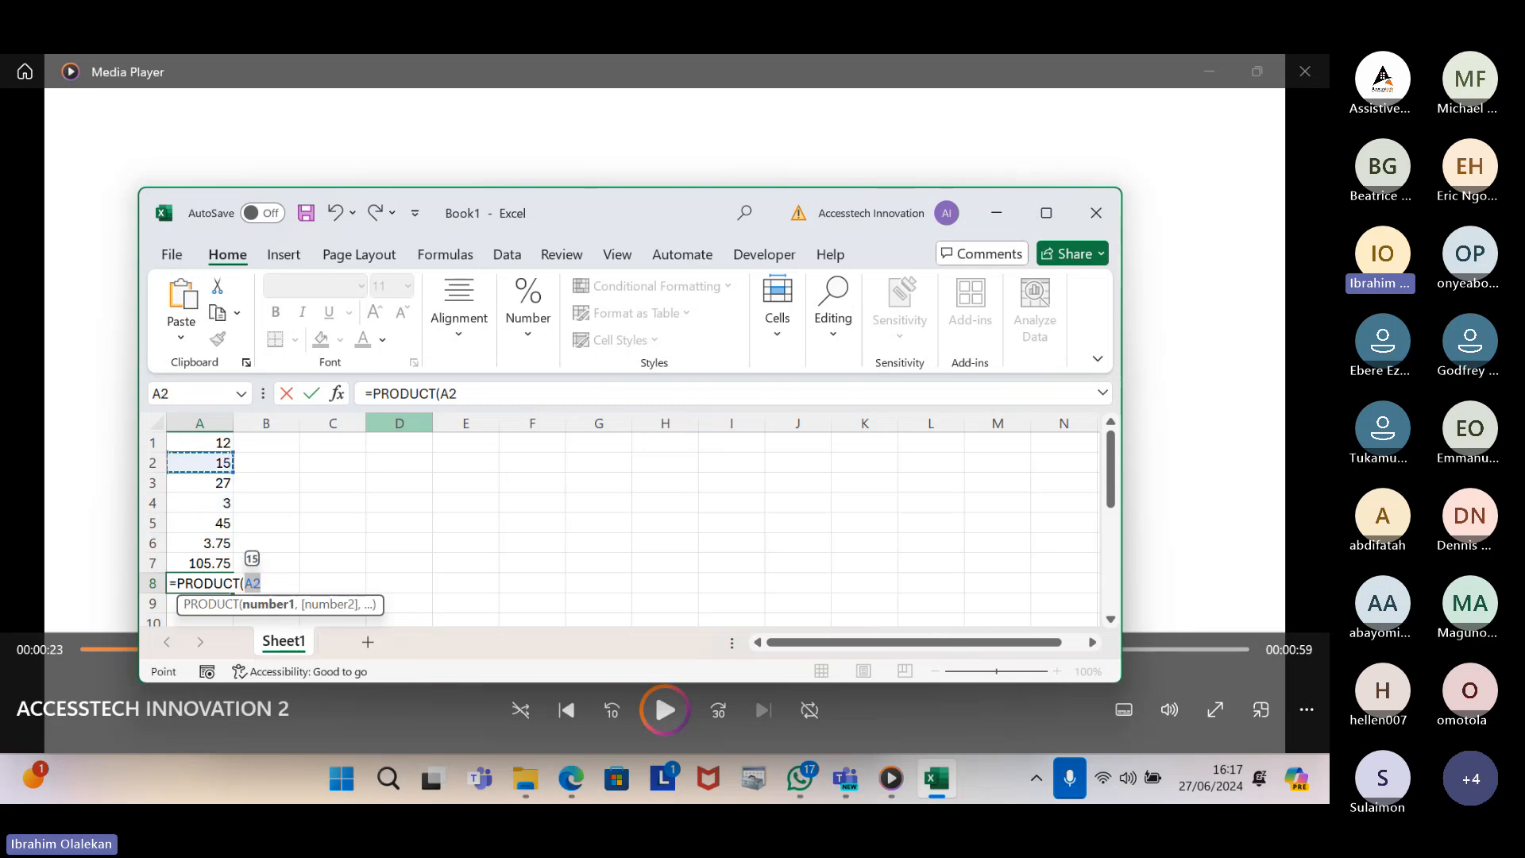
pyautogui.press('Up')
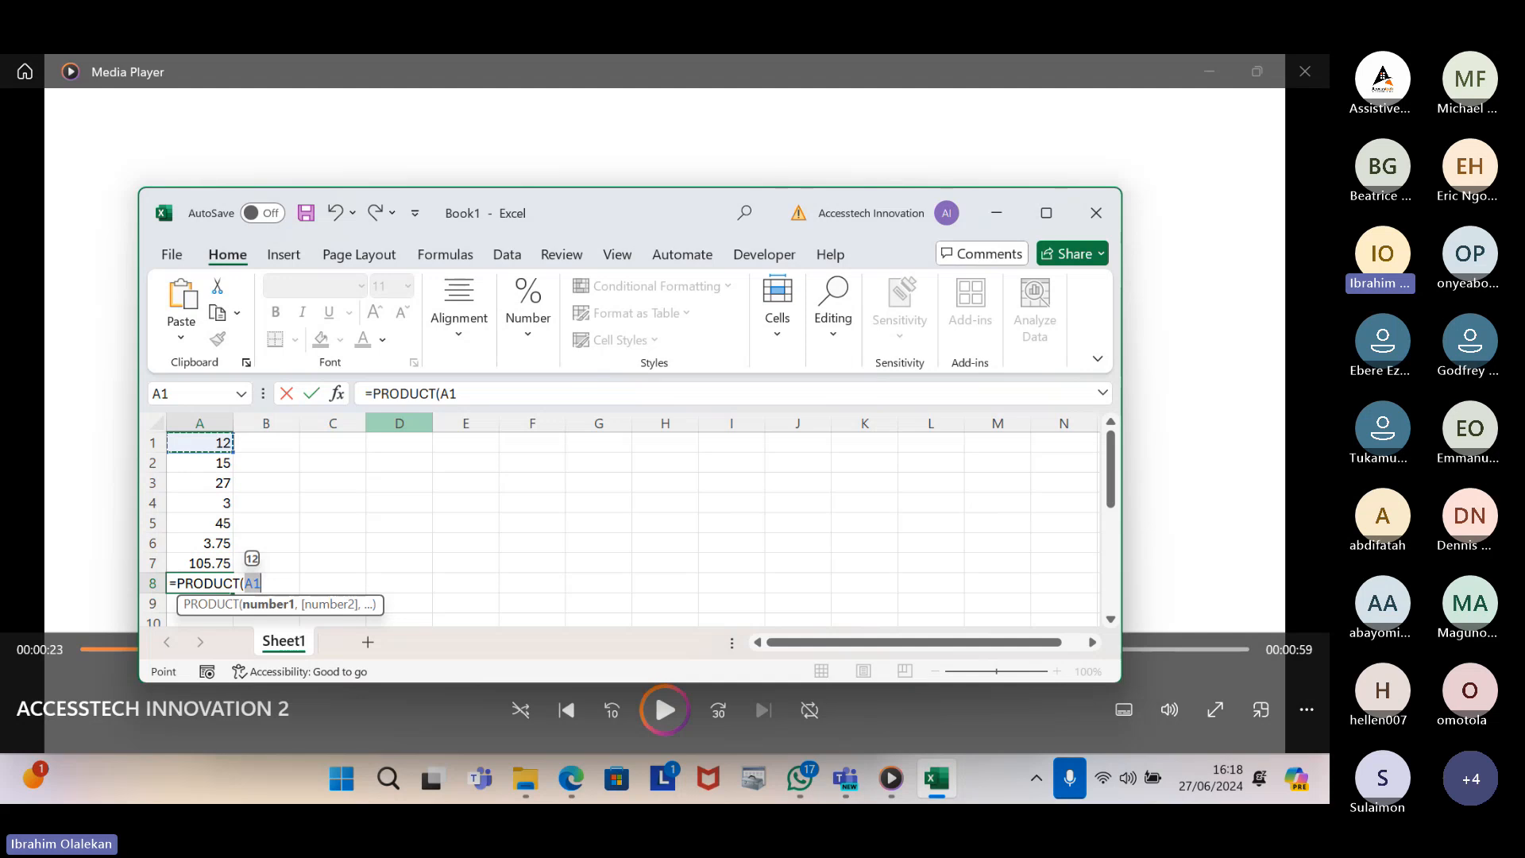
pyautogui.hotkey('shift', 'Down')
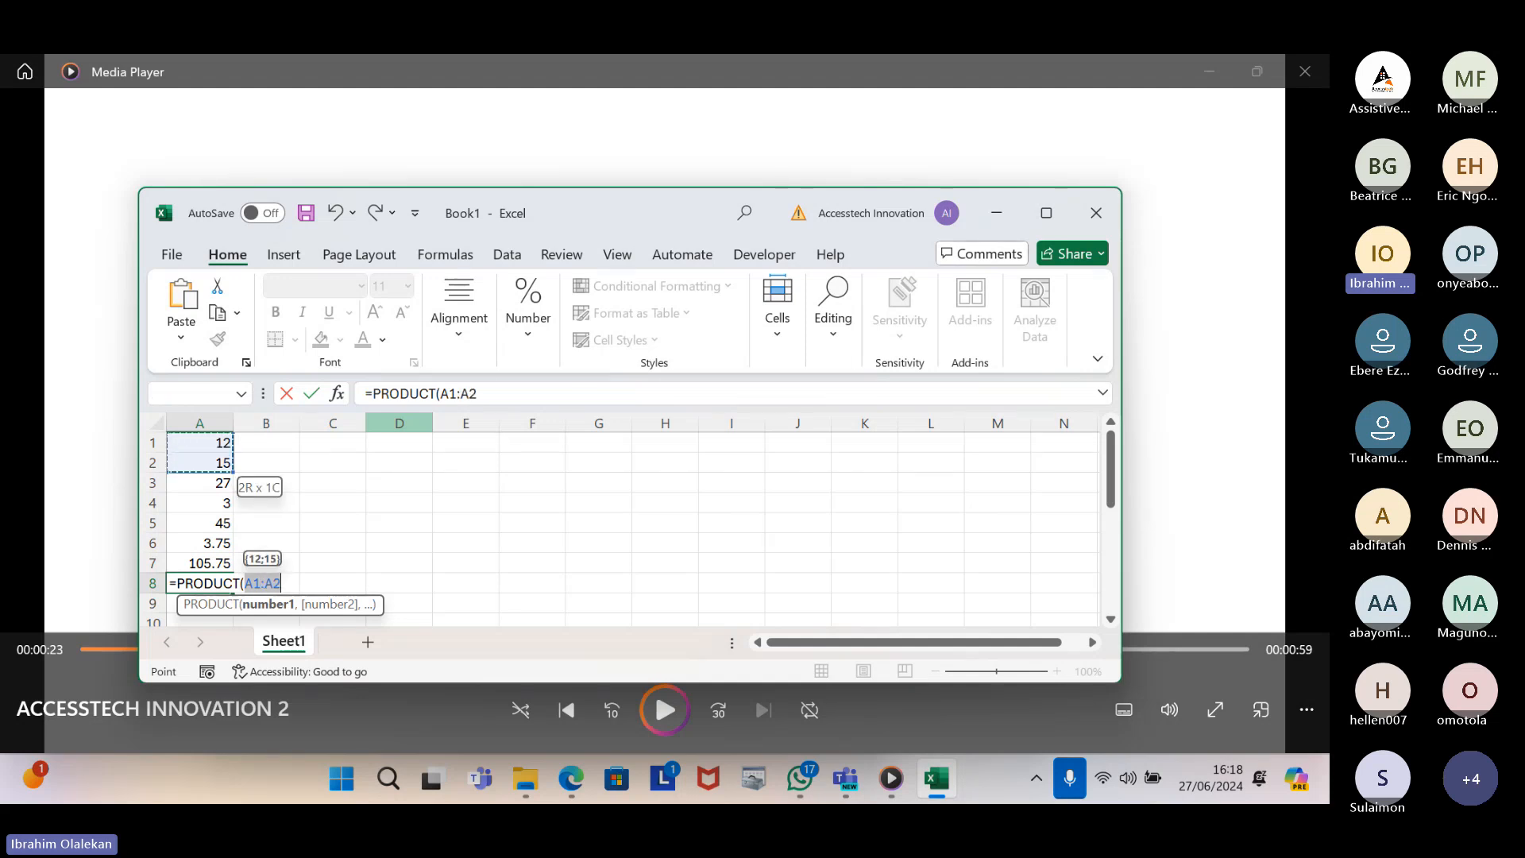
pyautogui.hotkey('shift', 'Down')
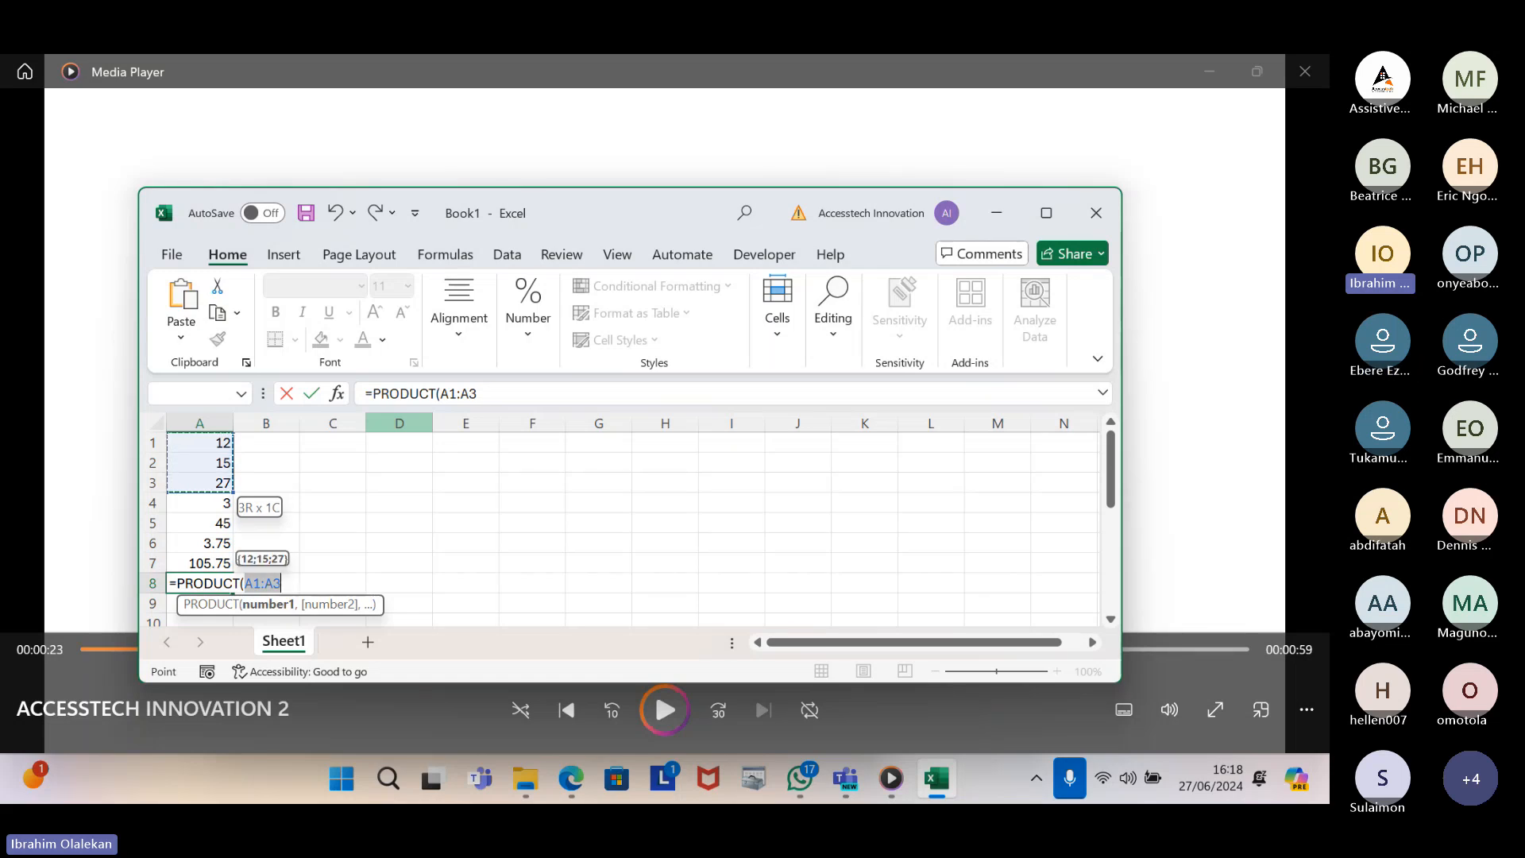
pyautogui.hotkey('shift', 'Down')
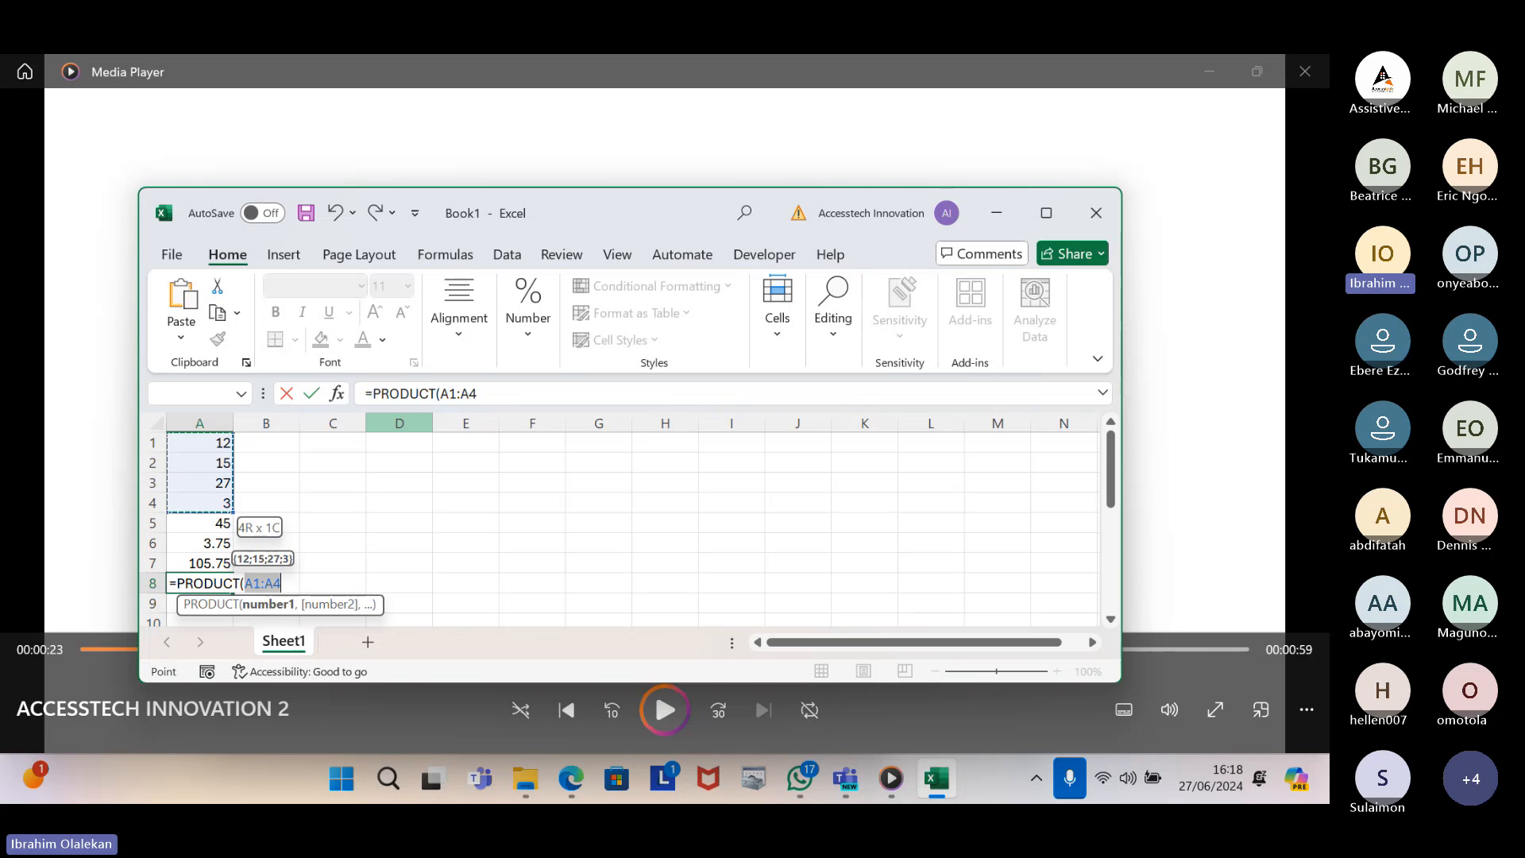
pyautogui.hotkey('shift', 'Down')
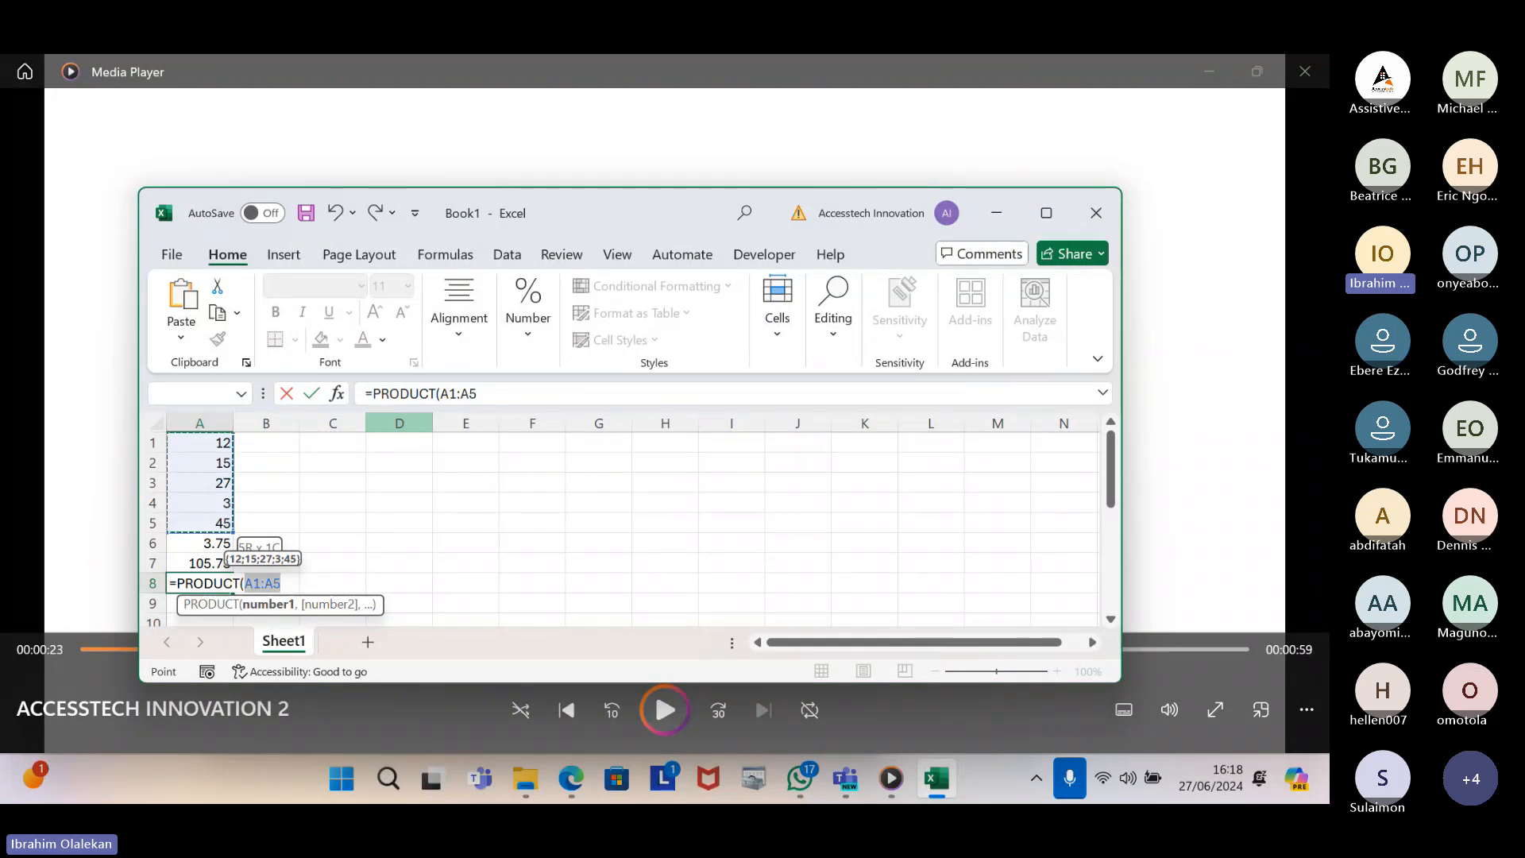
pyautogui.hotkey('shift', 'Down')
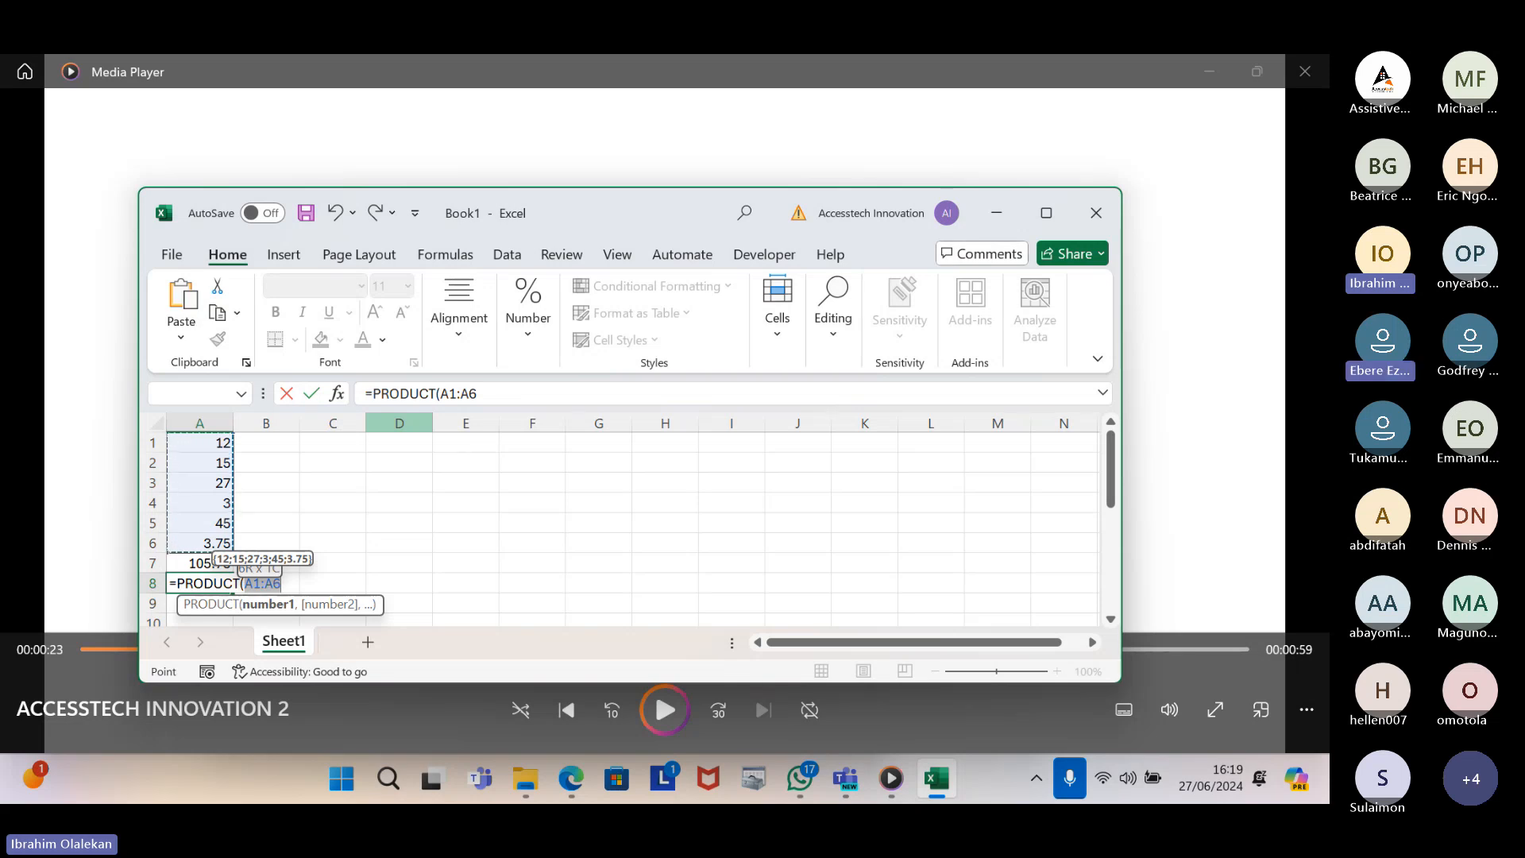
pyautogui.press('Return')
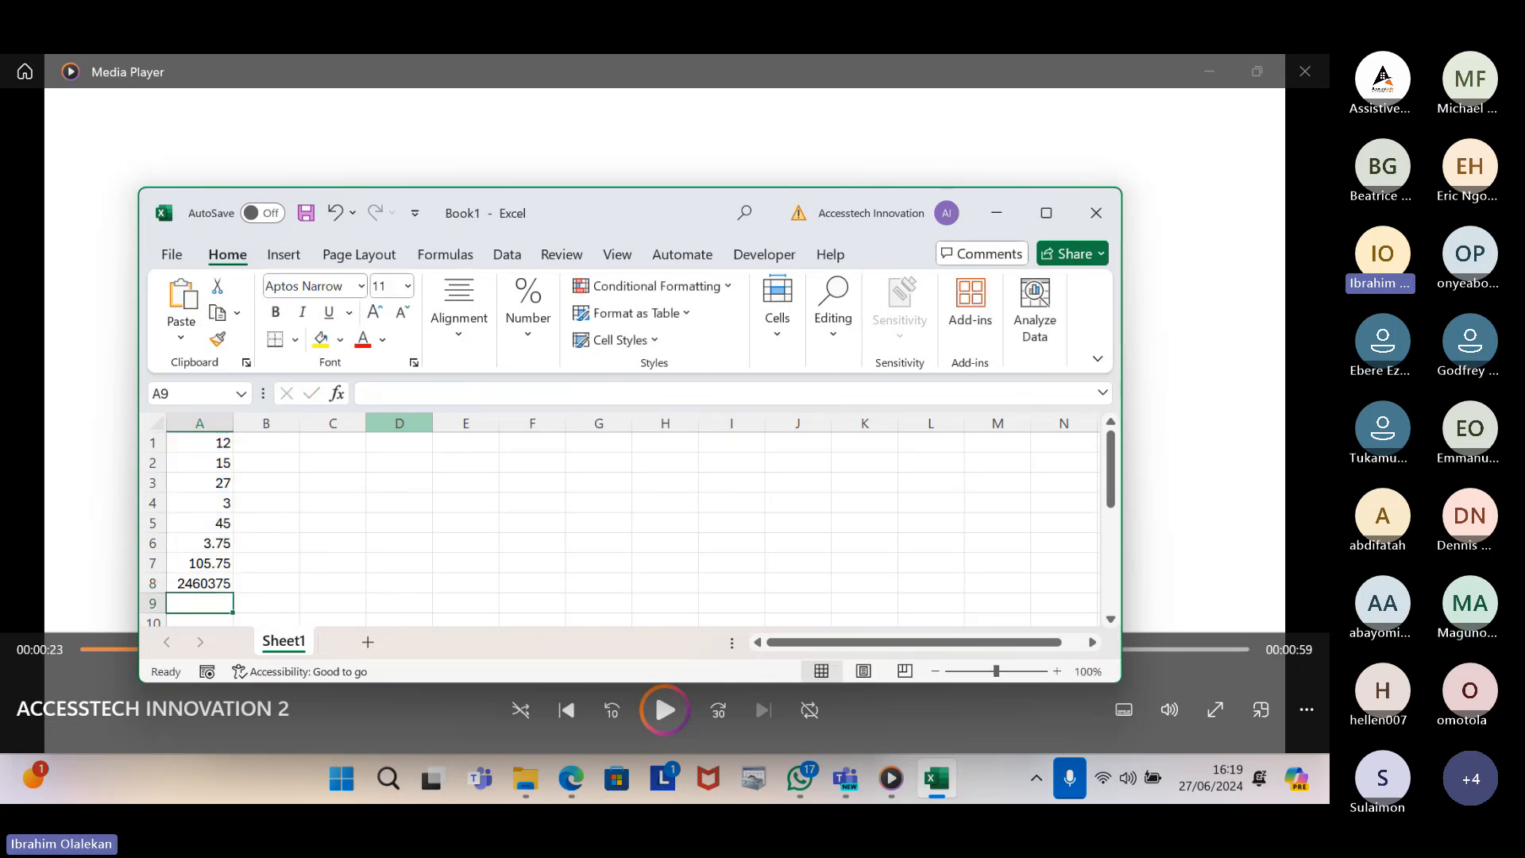
pyautogui.press('Up')
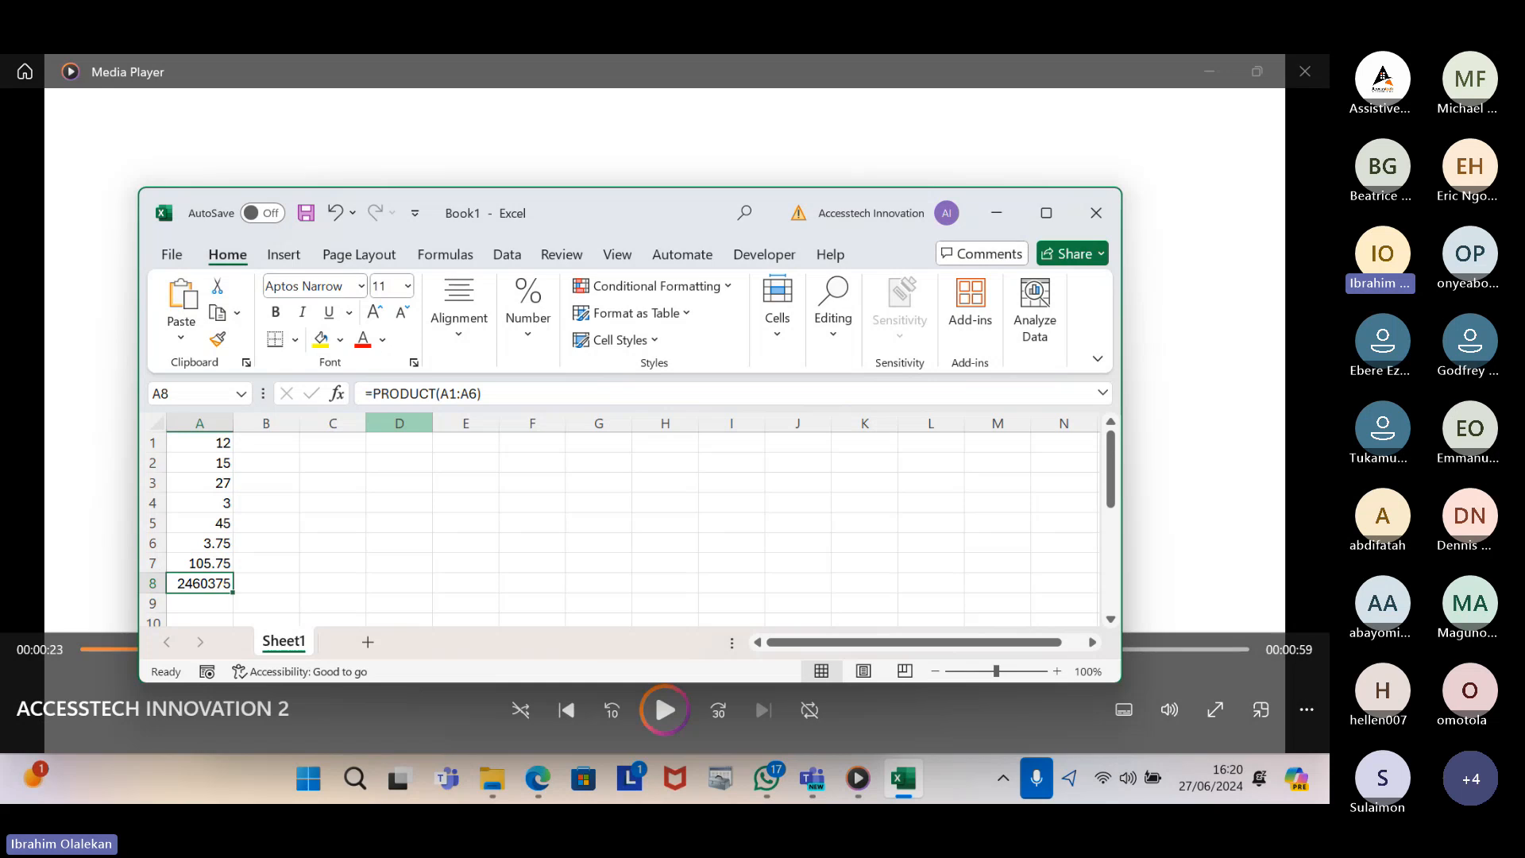
# Go through the values up to cell A1, and clear the PRODUCT formula from cell A8
pyautogui.press('Up')
pyautogui.press('Up')
pyautogui.press('Up')
pyautogui.press('Up')
pyautogui.press('Up')
pyautogui.press('Up')
pyautogui.press('Up')
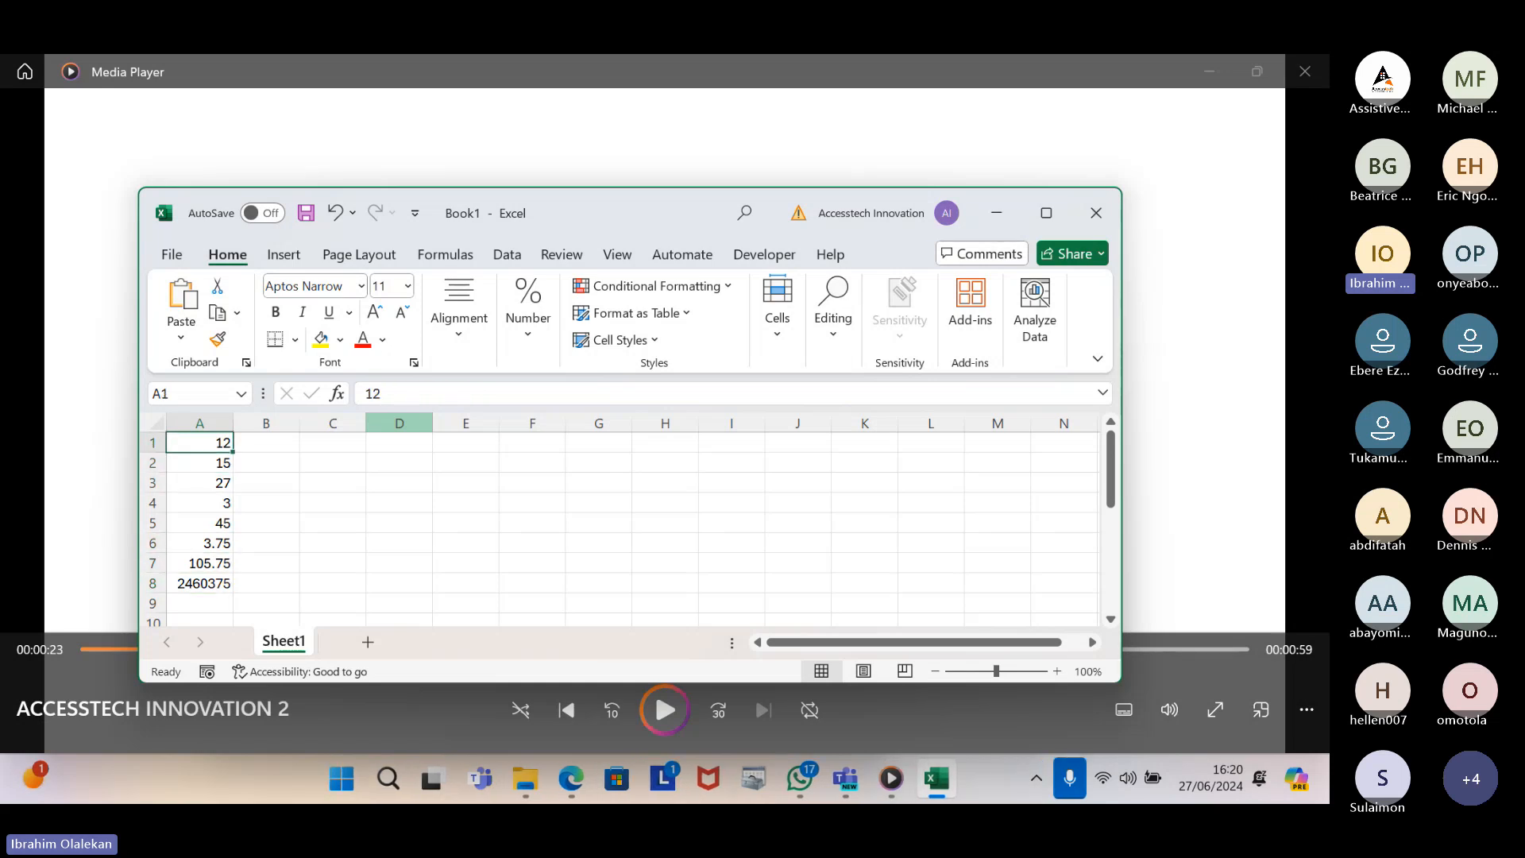
pyautogui.hotkey('ctrl', 'Down')
pyautogui.press('Delete')
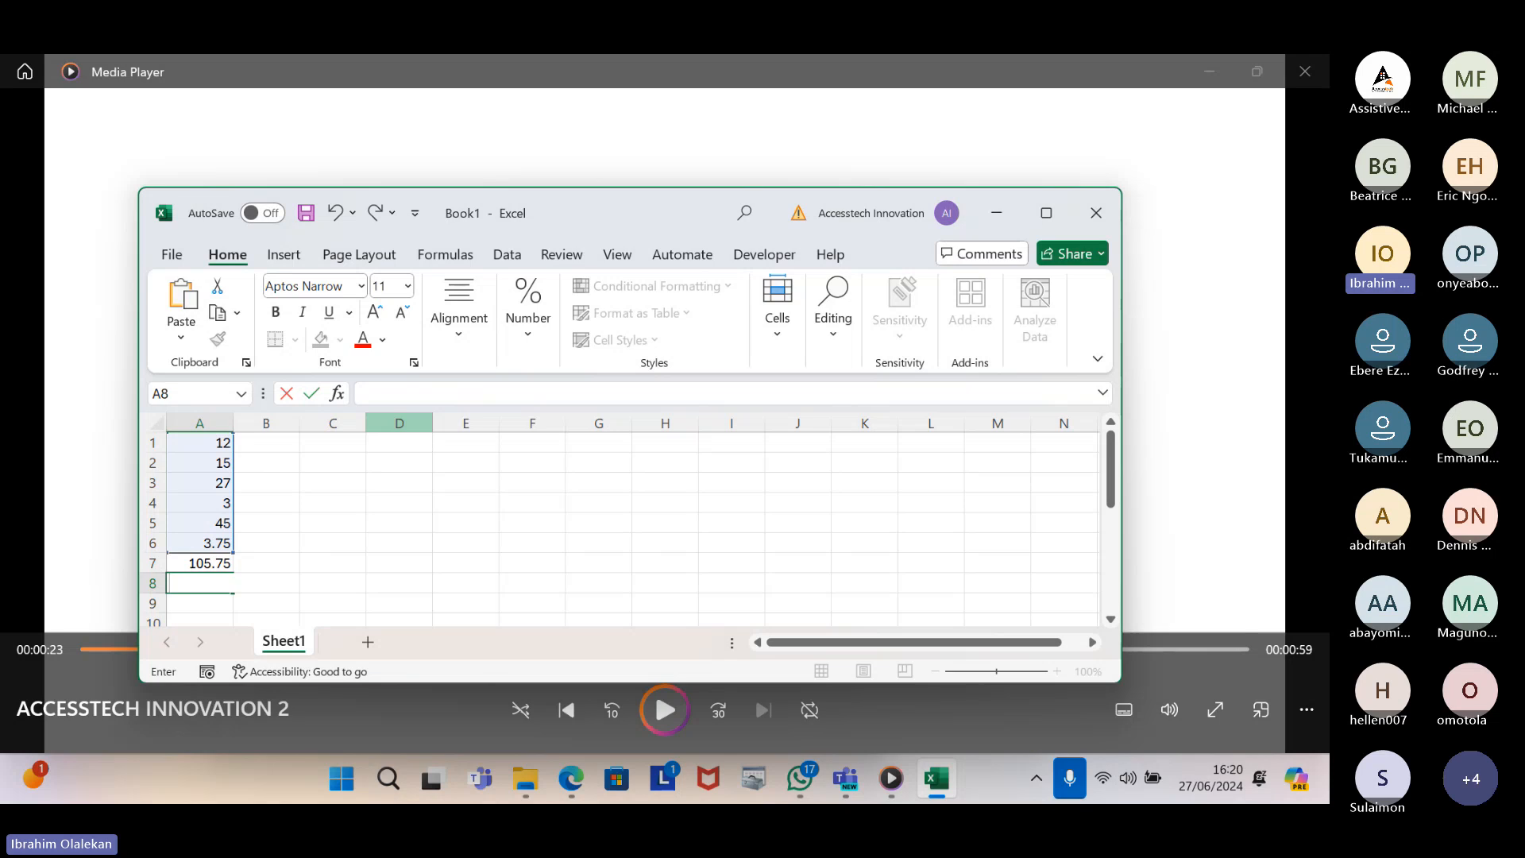
# Clear the SUM formula from cell A7 and return to cell A6
pyautogui.press('Up')
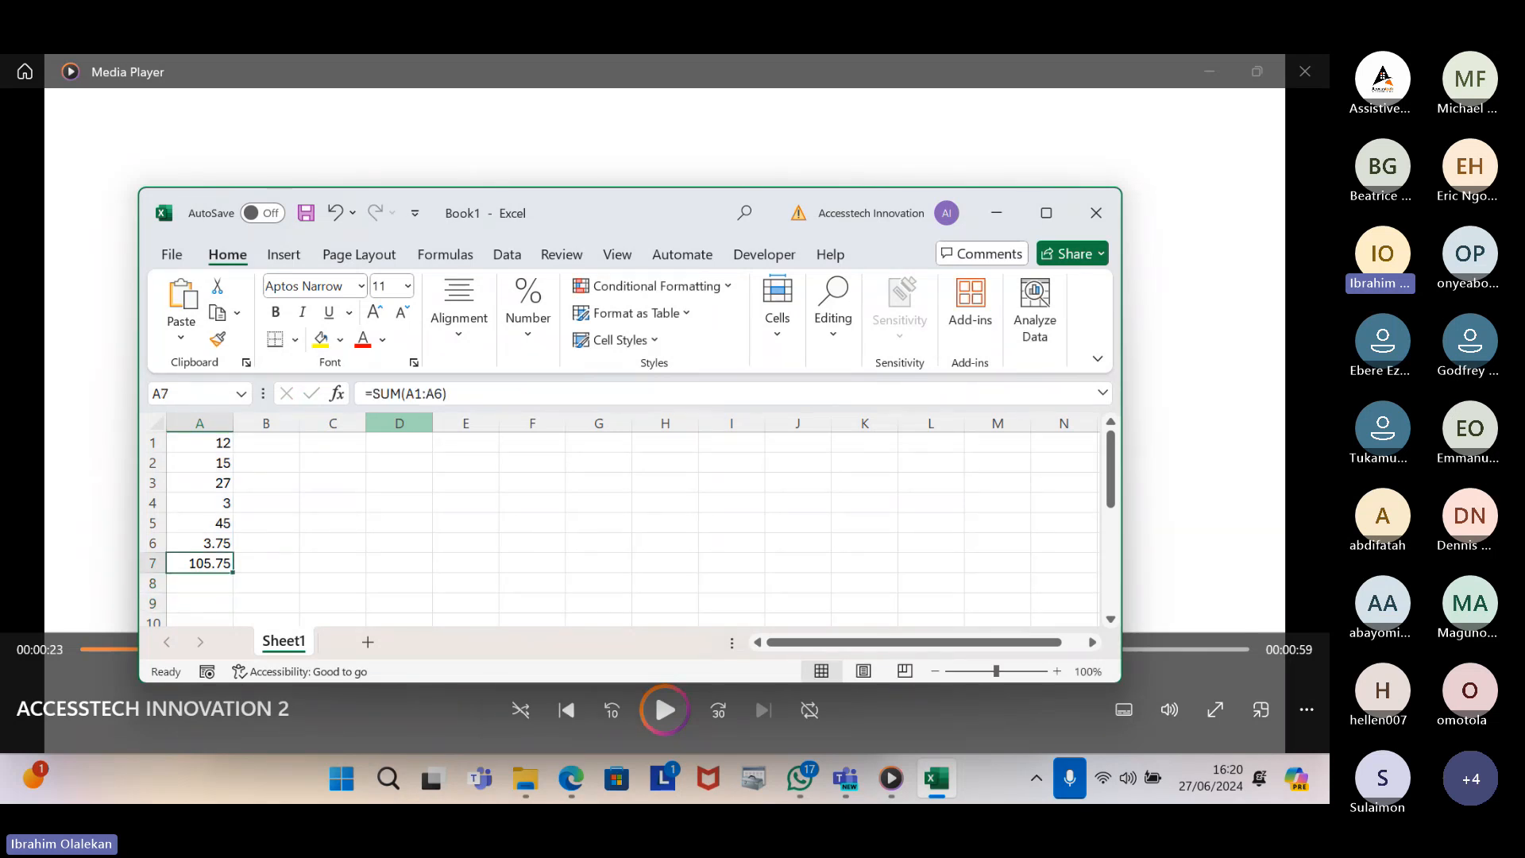
pyautogui.press('Down')
pyautogui.press('Down')
pyautogui.press('Up')
pyautogui.press('Up')
pyautogui.press('BackSpace')
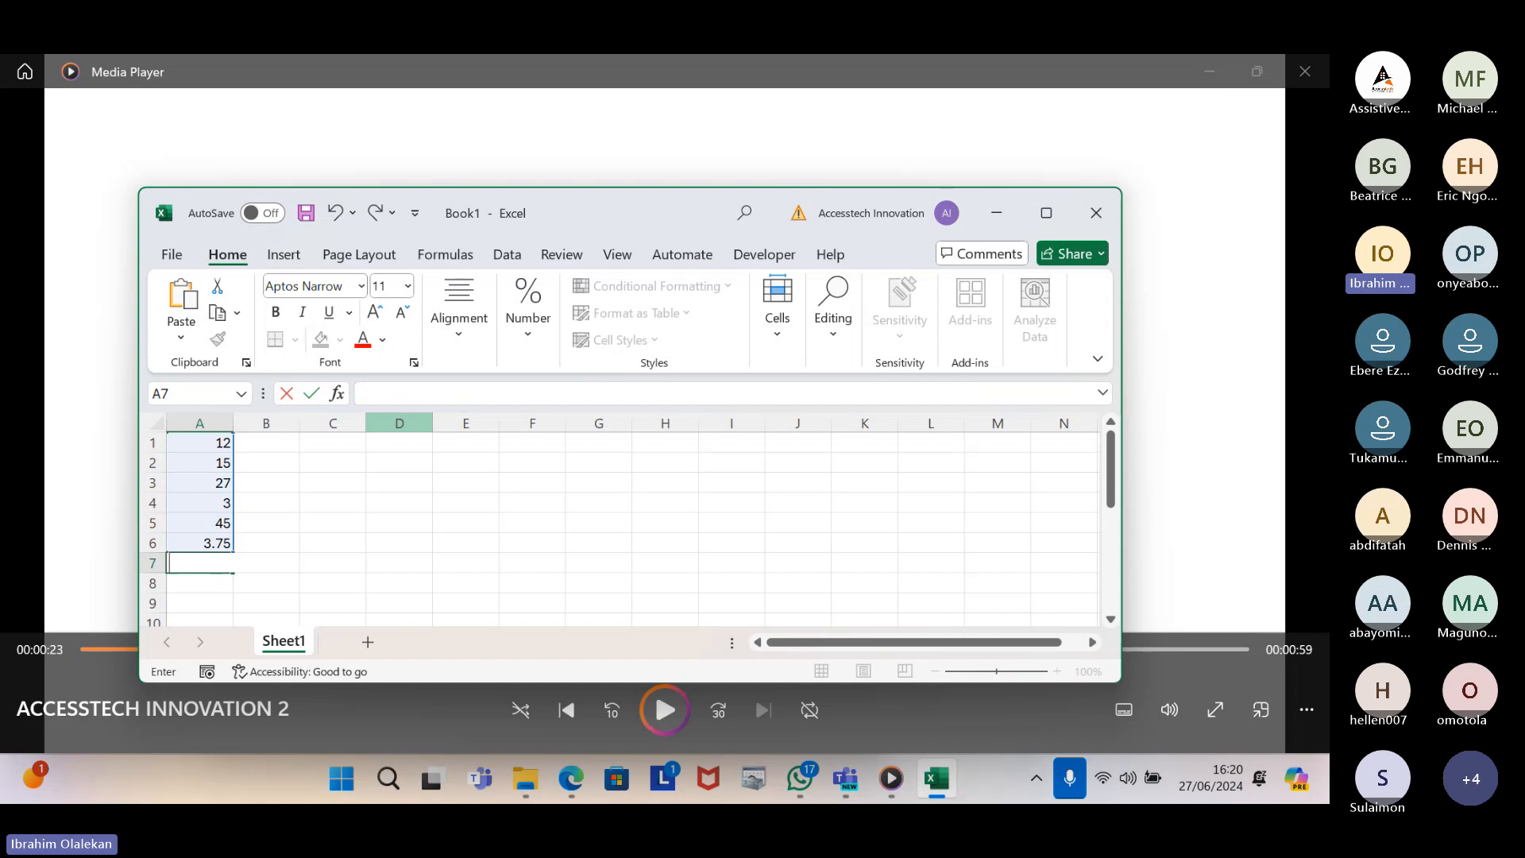
pyautogui.press('Up')
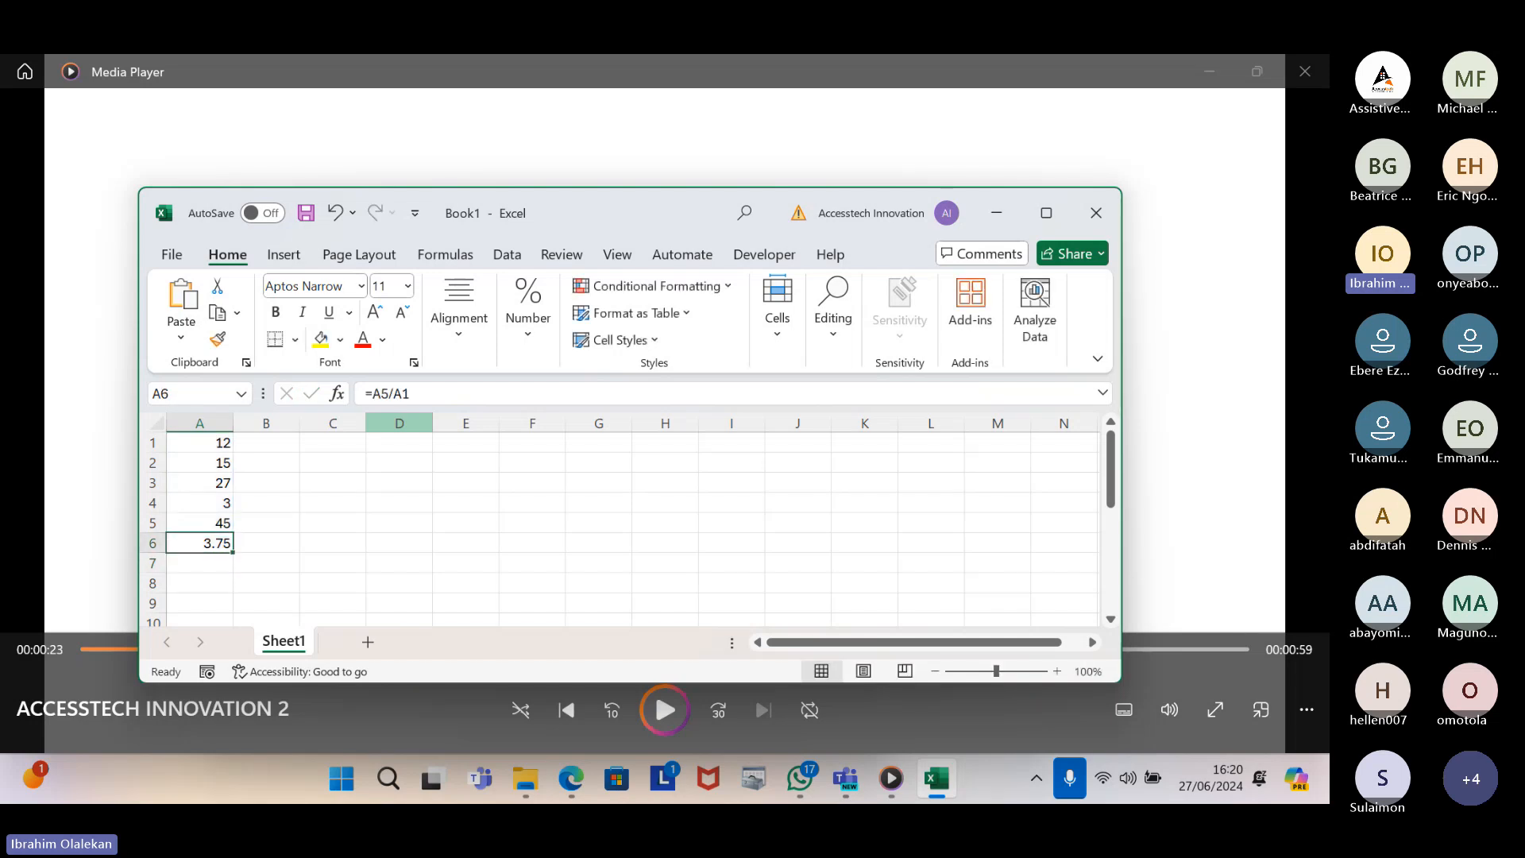
# Fill cells B1 to B6 with the values 2, 3, 6, 2, 12 and 5
pyautogui.hotkey('ctrl', 'Home')
pyautogui.press('Right')
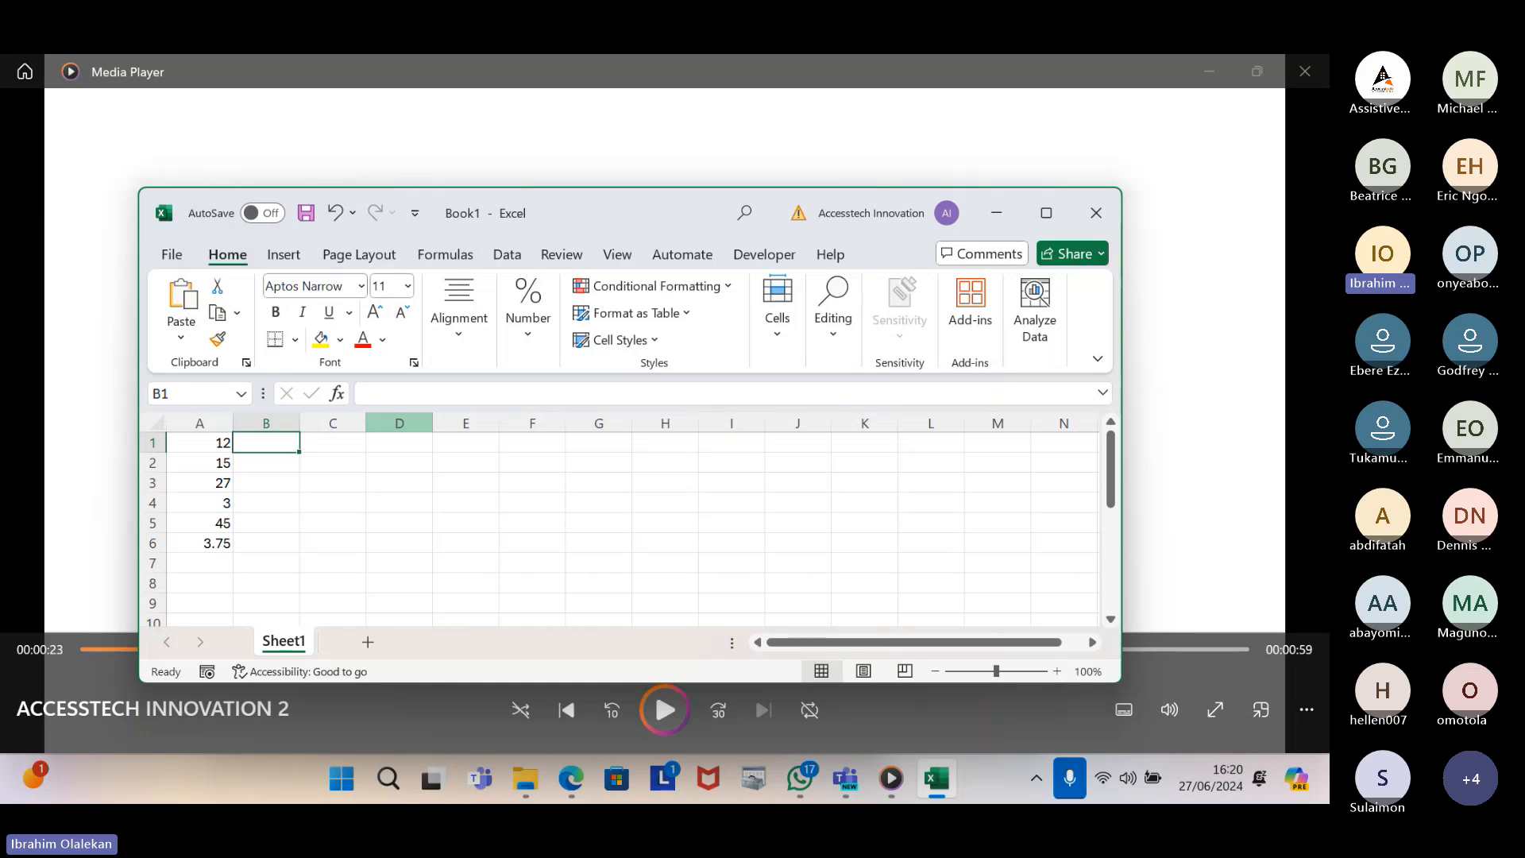
pyautogui.write('2')
pyautogui.press('Return')
pyautogui.write('3')
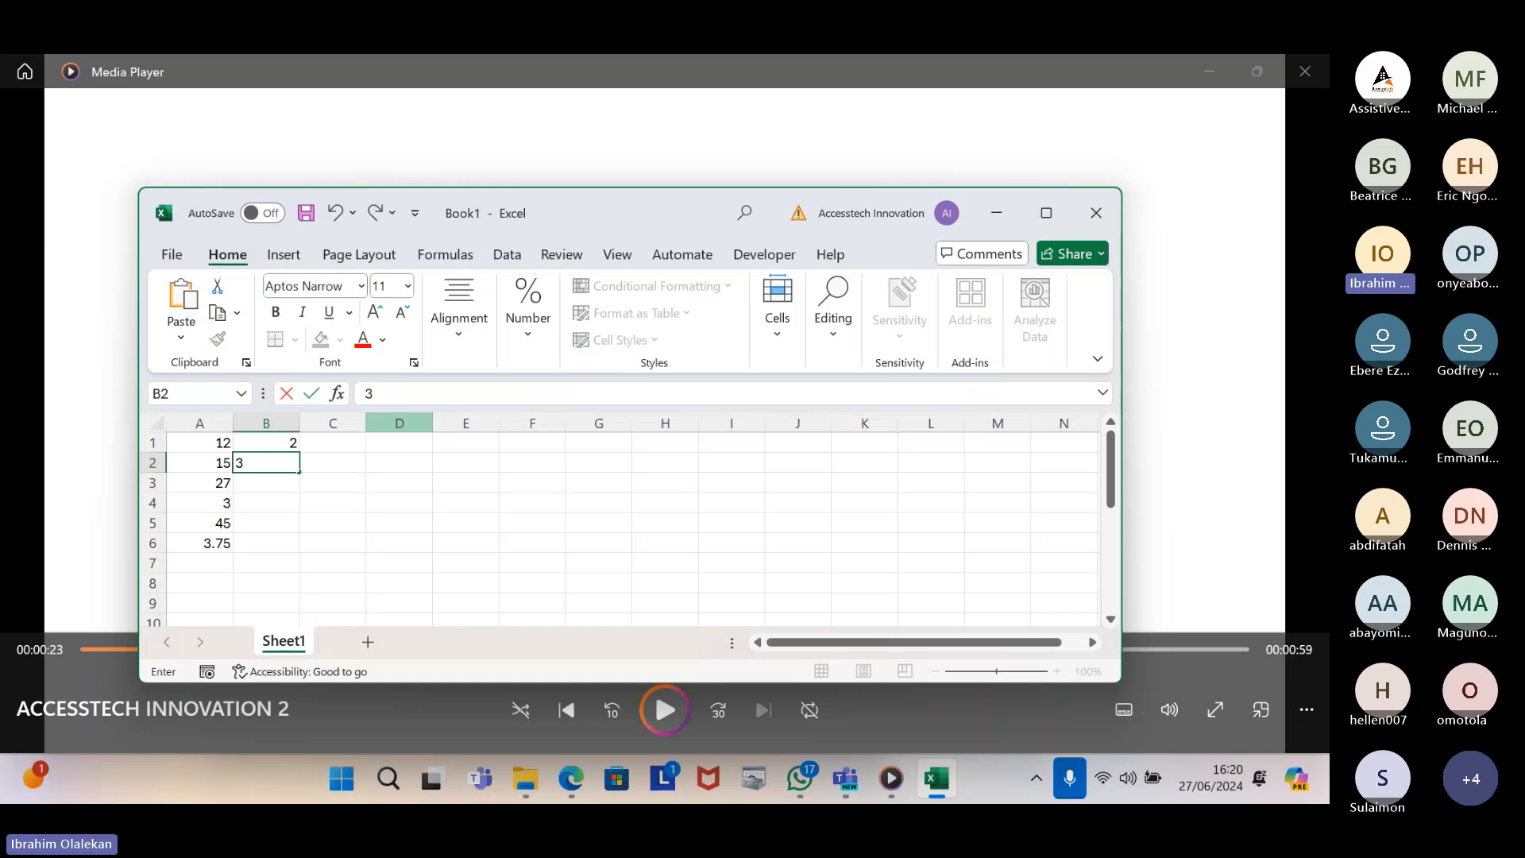
pyautogui.press('Return')
pyautogui.write('6')
pyautogui.press('Return')
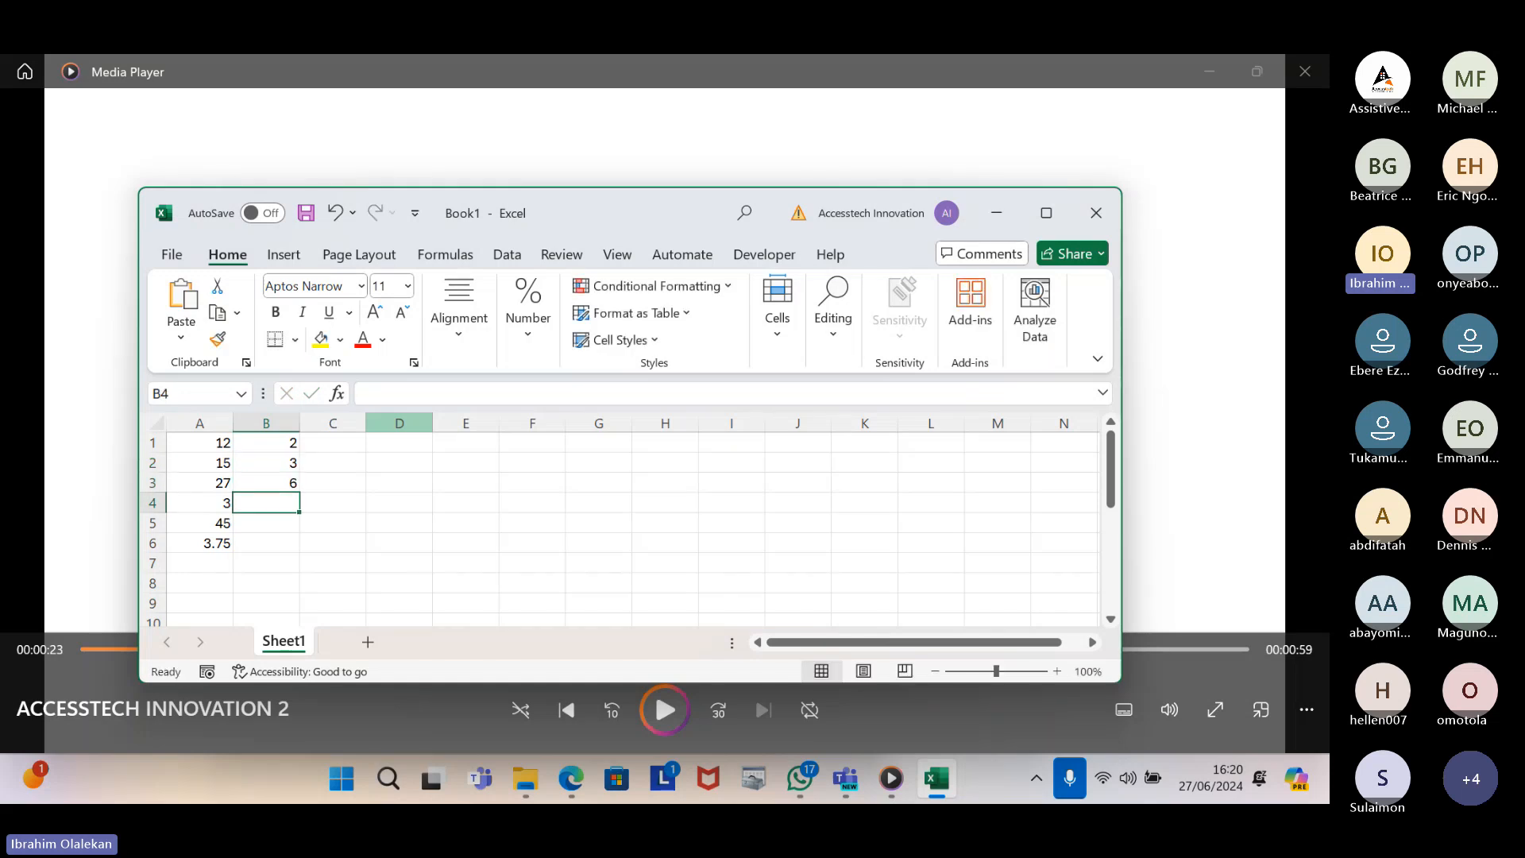
pyautogui.write('2')
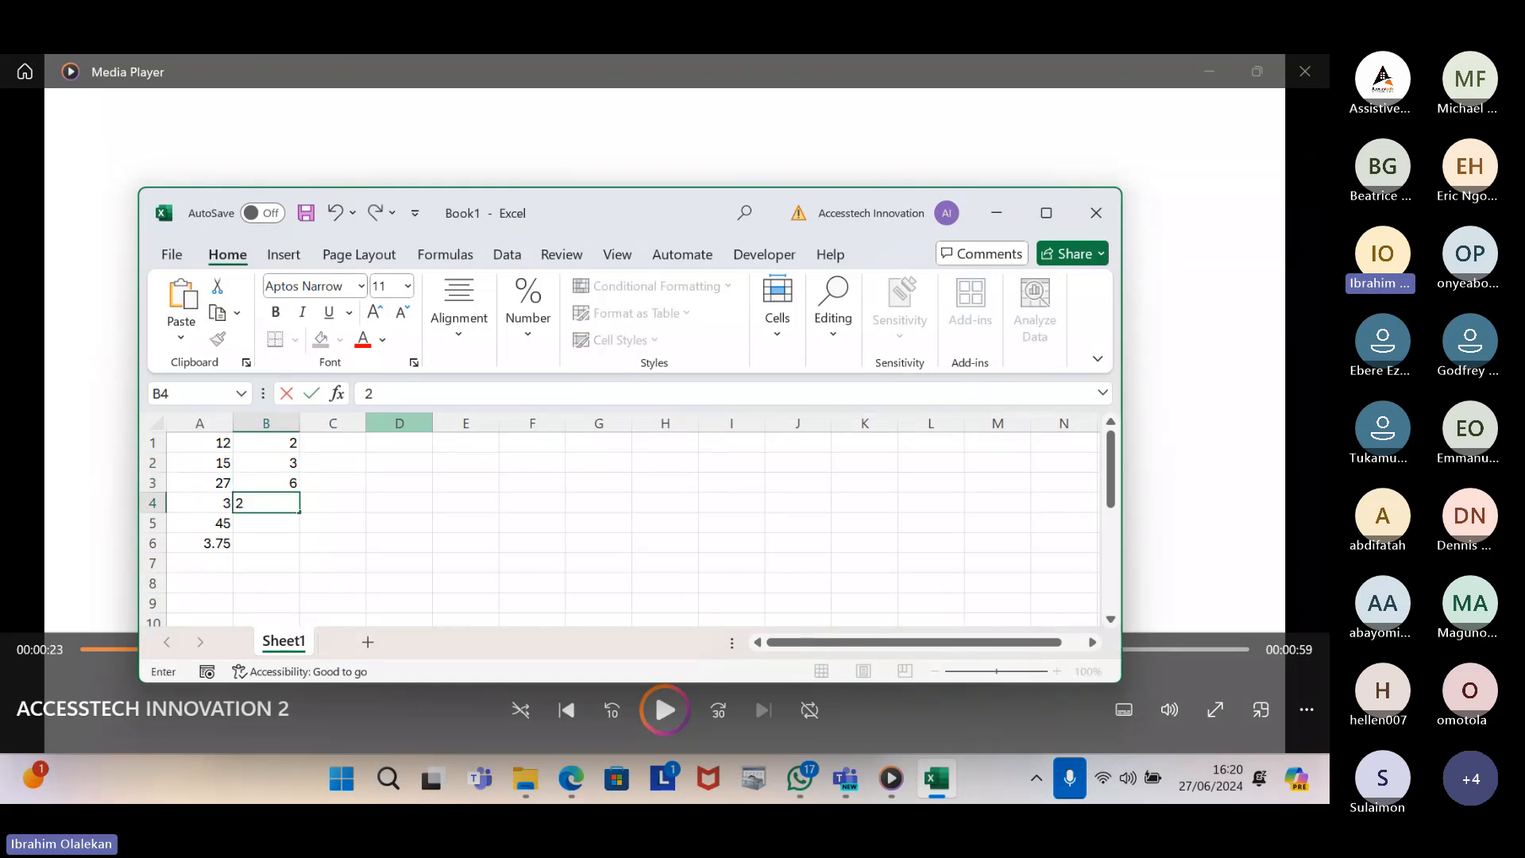
pyautogui.press('Return')
pyautogui.write('12')
pyautogui.press('Return')
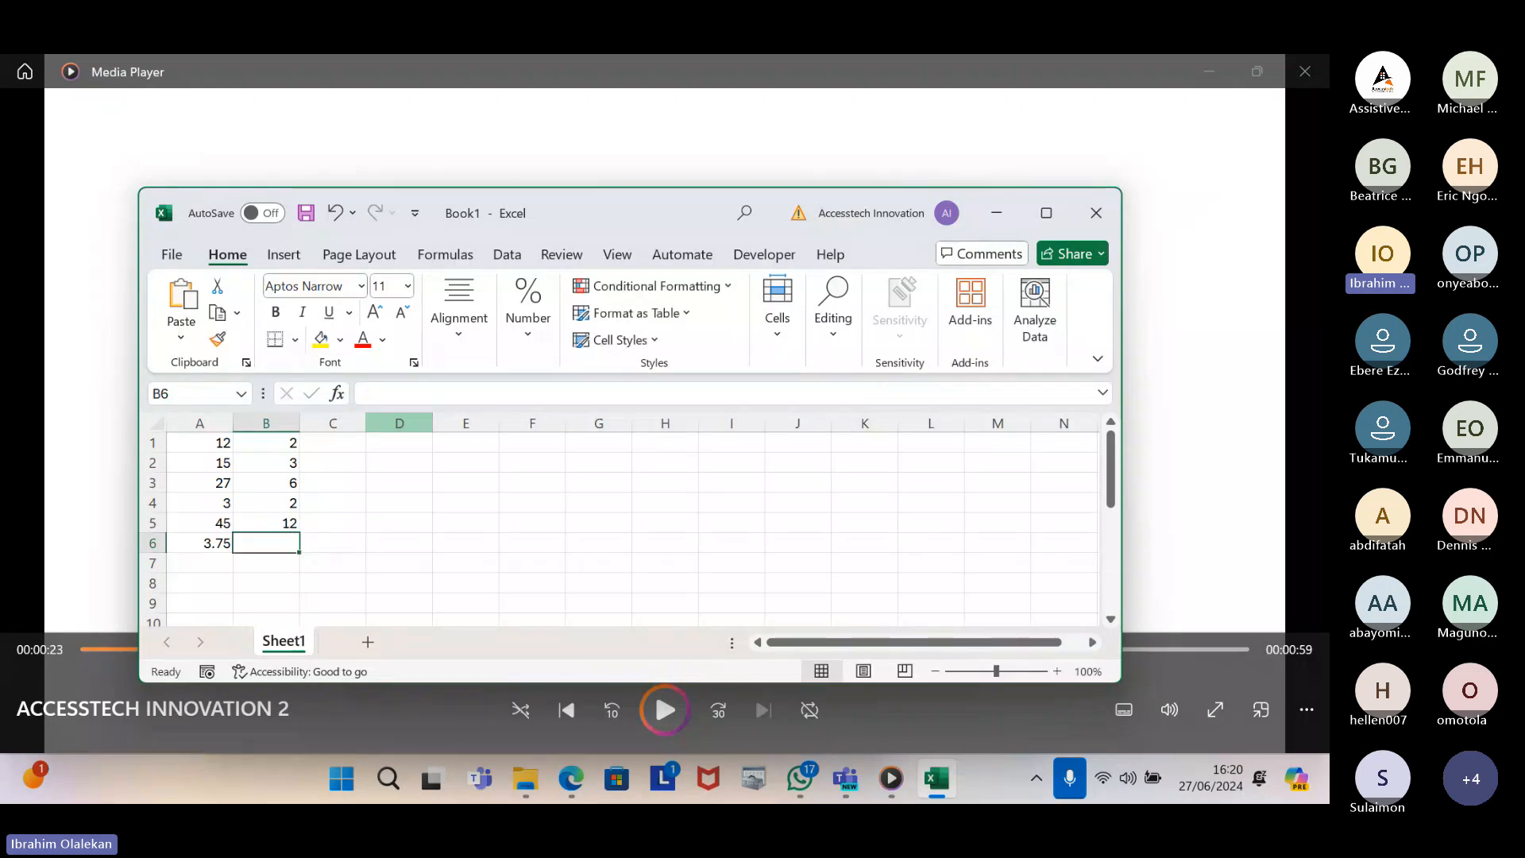
pyautogui.write('5')
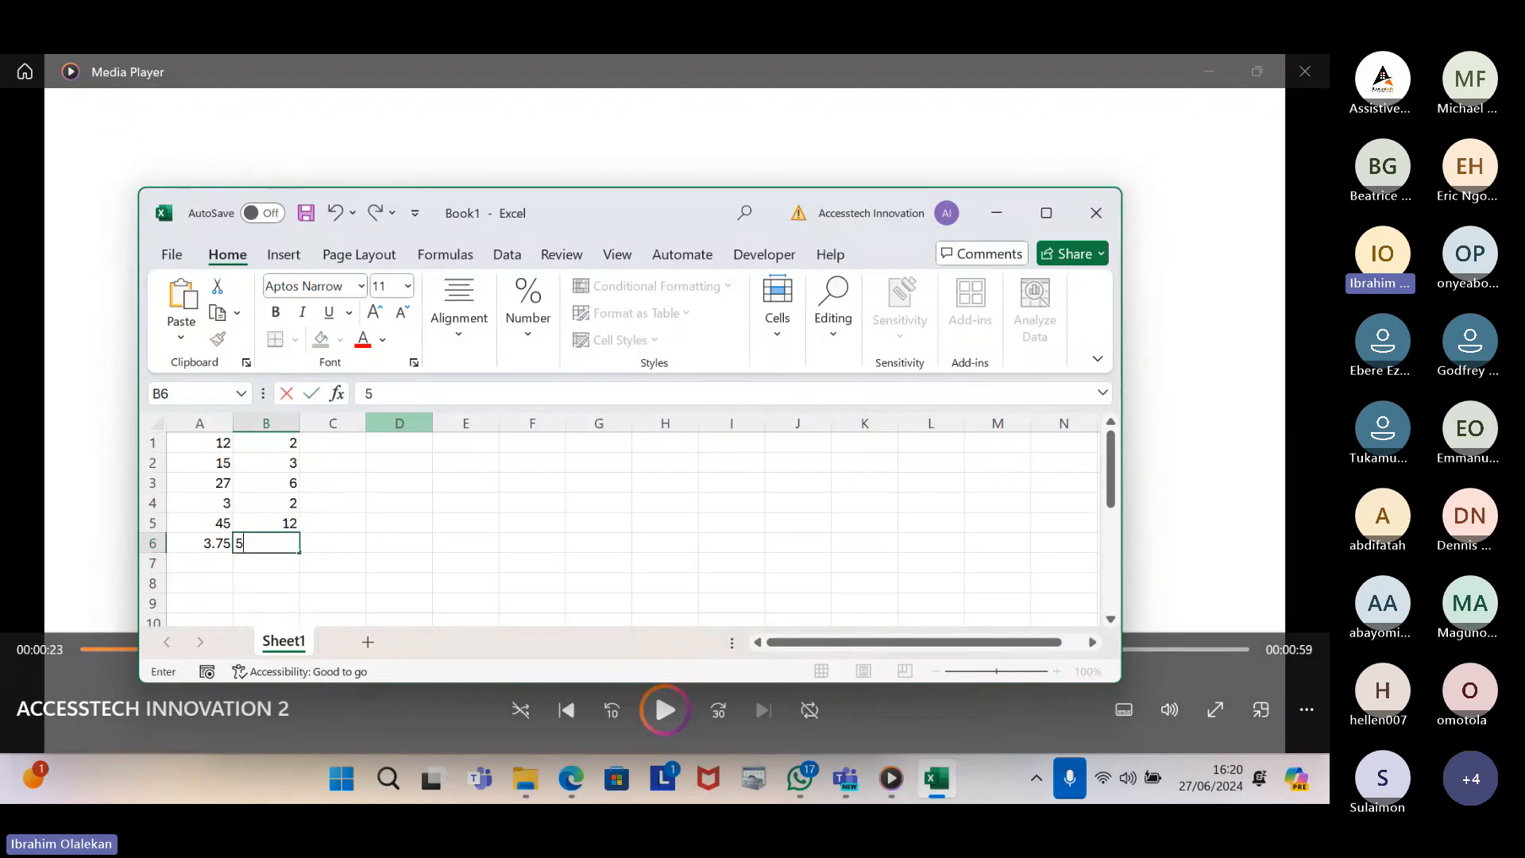
pyautogui.press('Up')
pyautogui.press('Down')
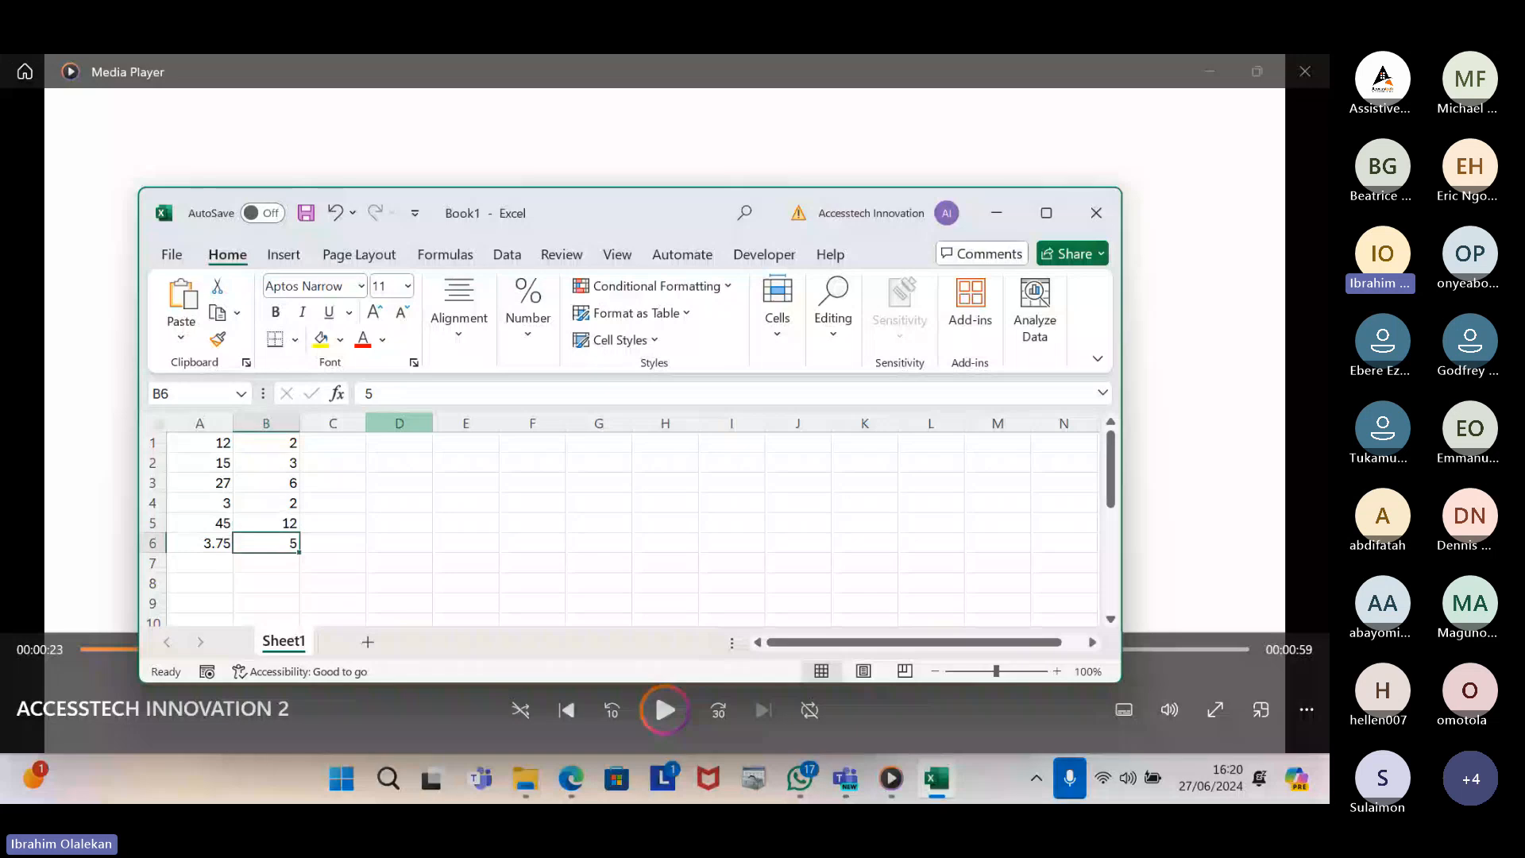
# Fill cells C1 to C6 with the values 33, 21, 56, 44, 25 and 6
pyautogui.hotkey('ctrl', 'Up')
pyautogui.press('Right')
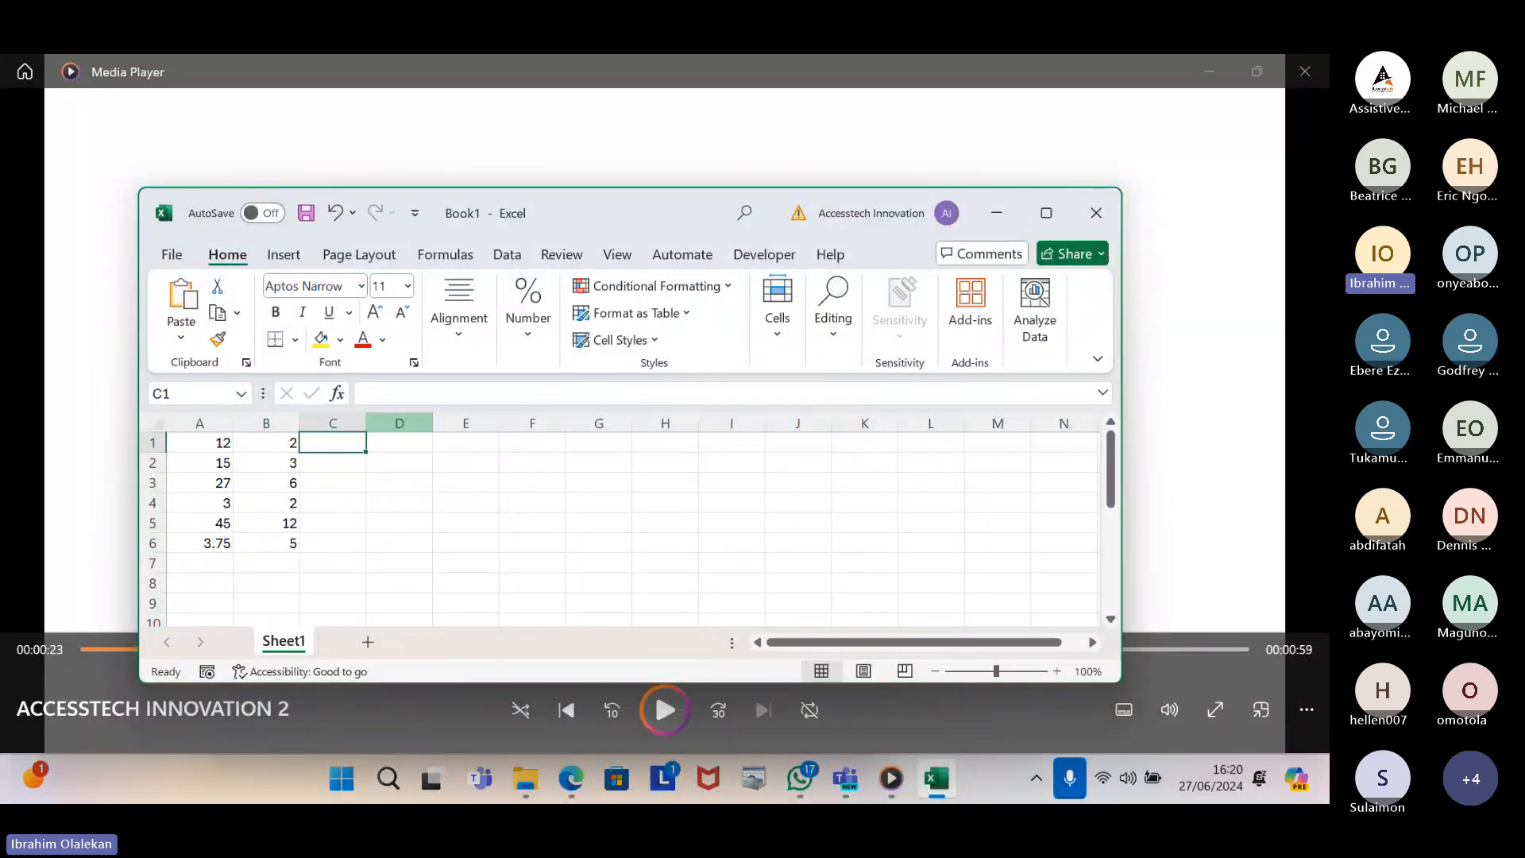
pyautogui.write('33')
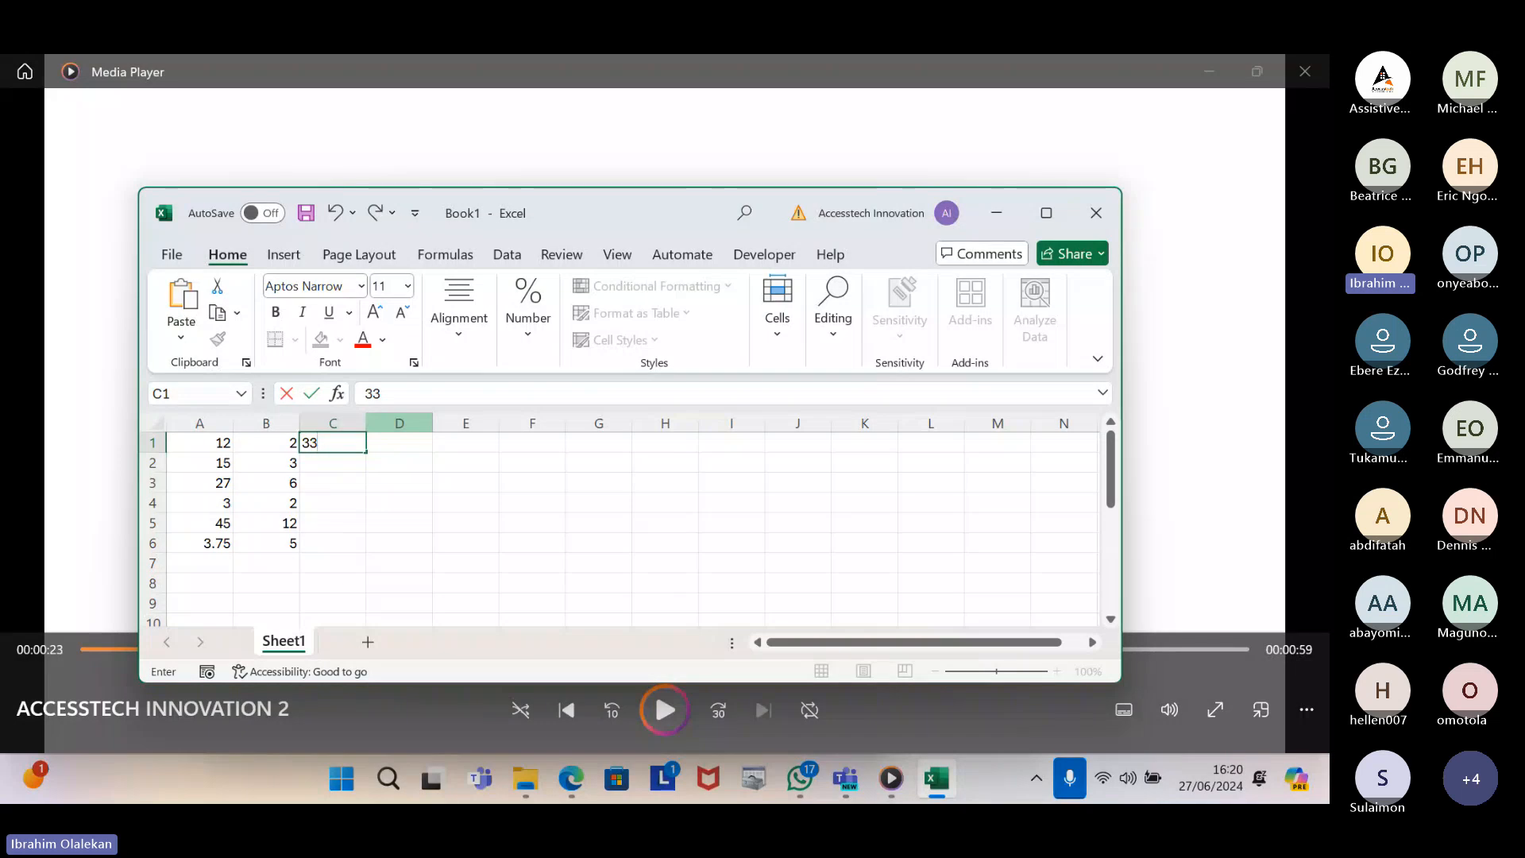
pyautogui.press('Return')
pyautogui.write('21')
pyautogui.press('Return')
pyautogui.write('6')
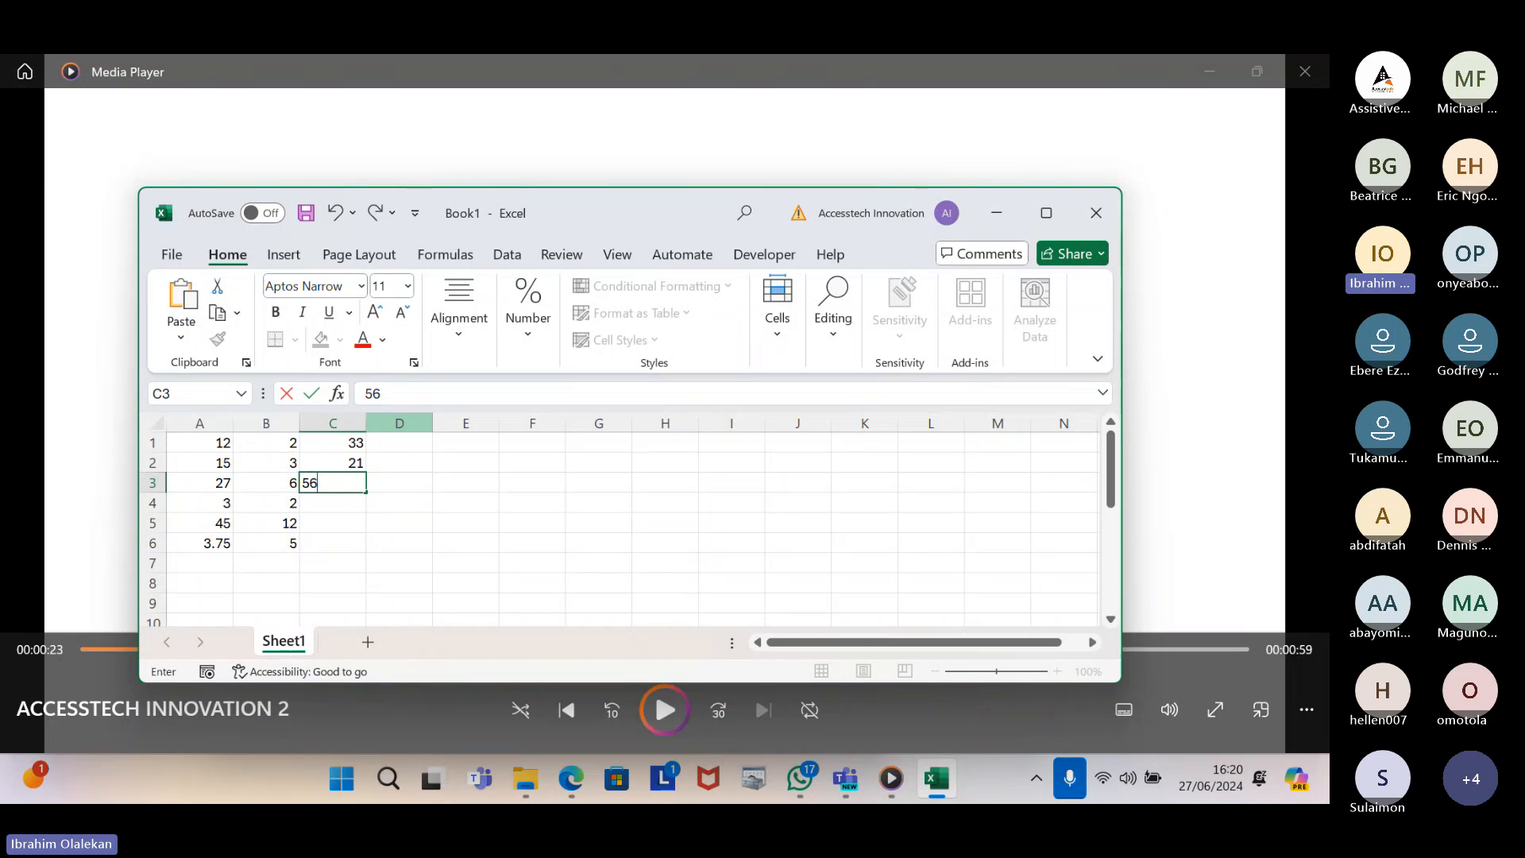
pyautogui.press('Return')
pyautogui.write('44')
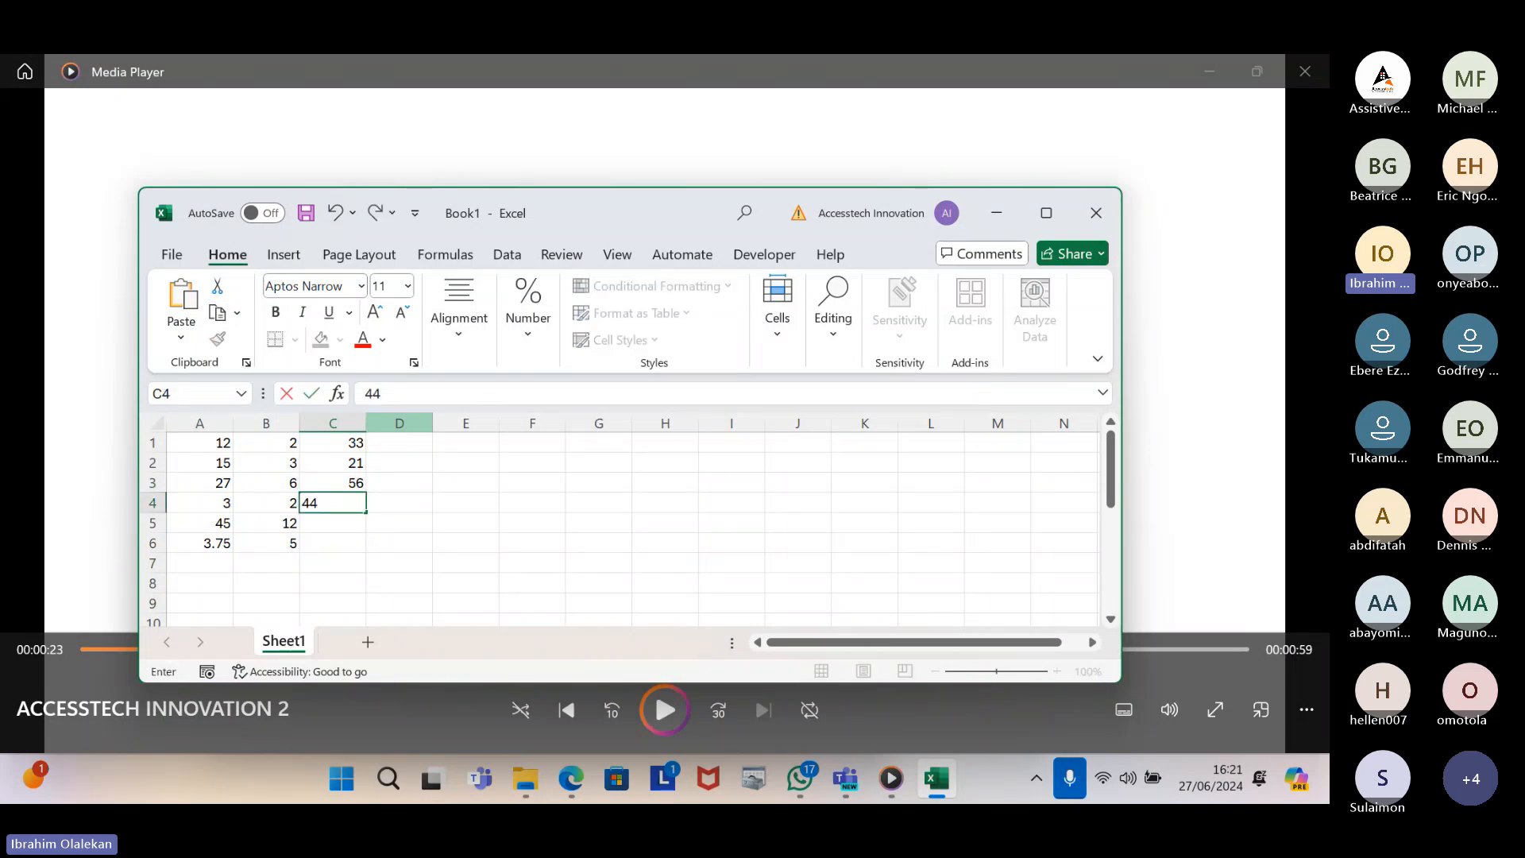
pyautogui.press('Return')
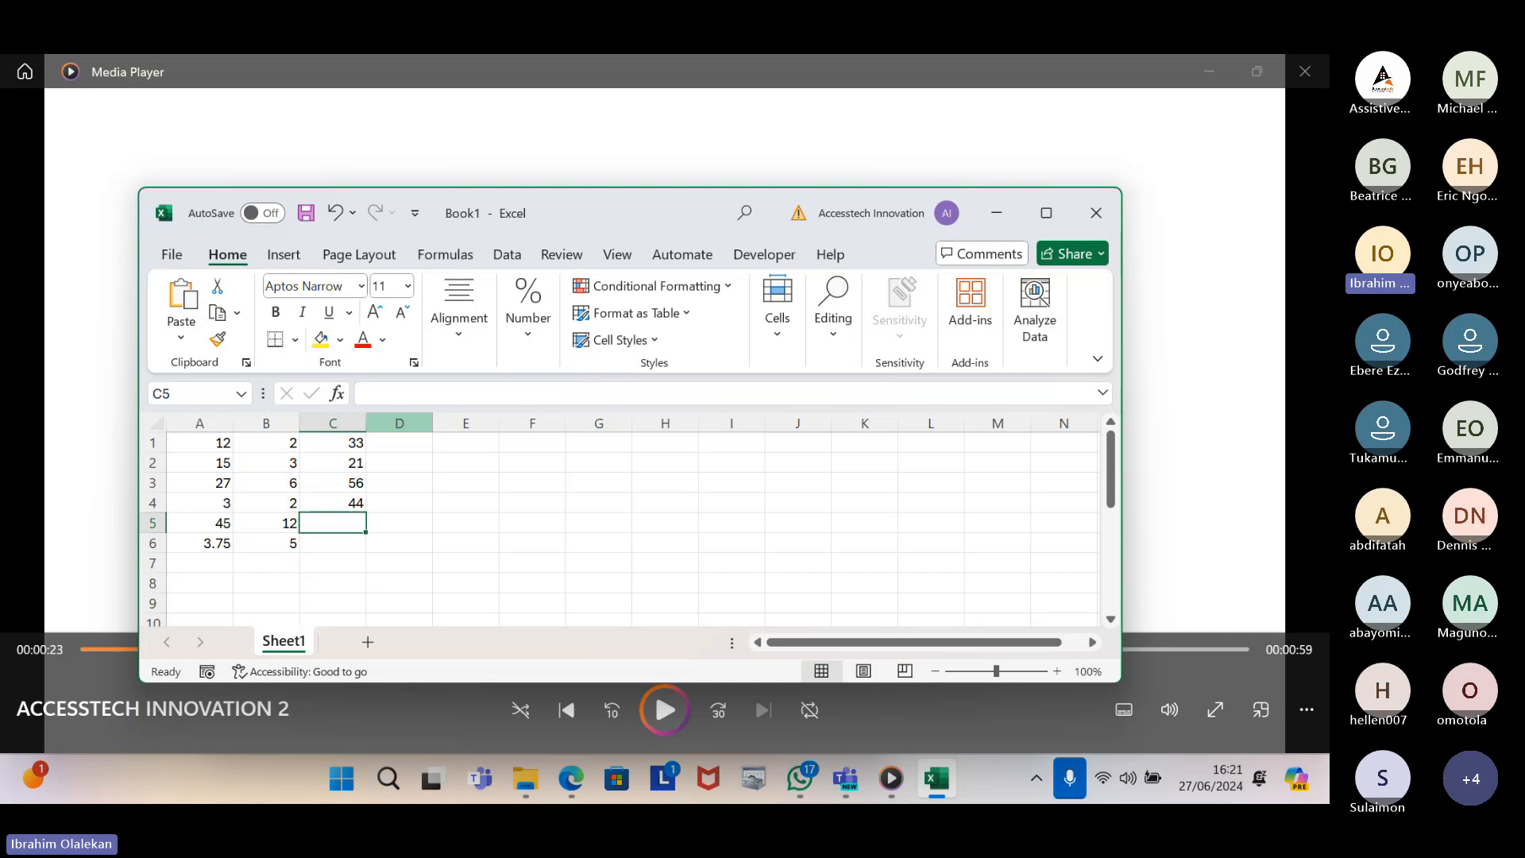
pyautogui.write('25')
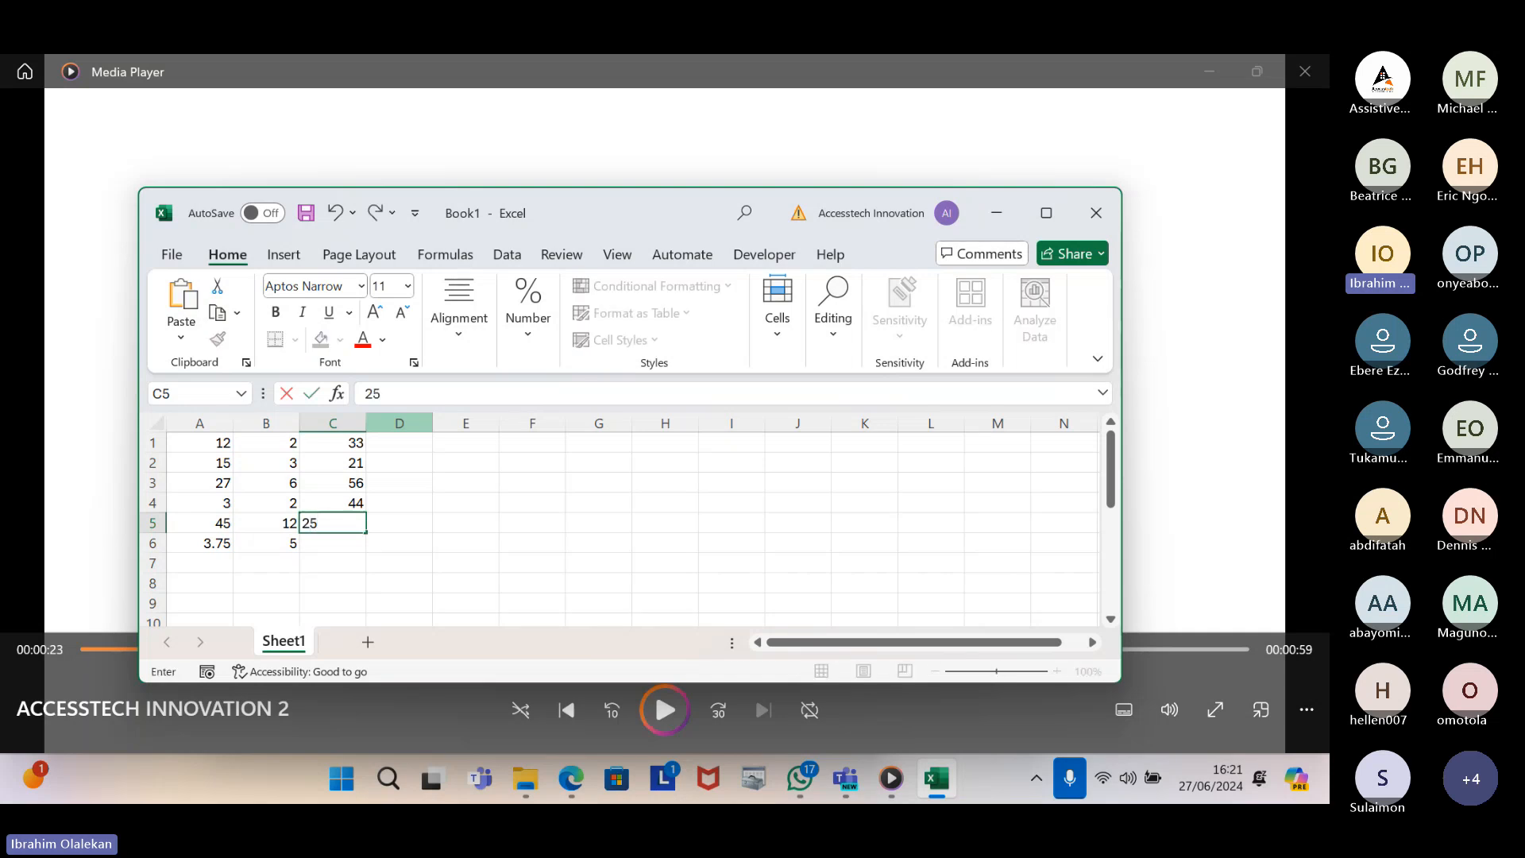
pyautogui.press('Return')
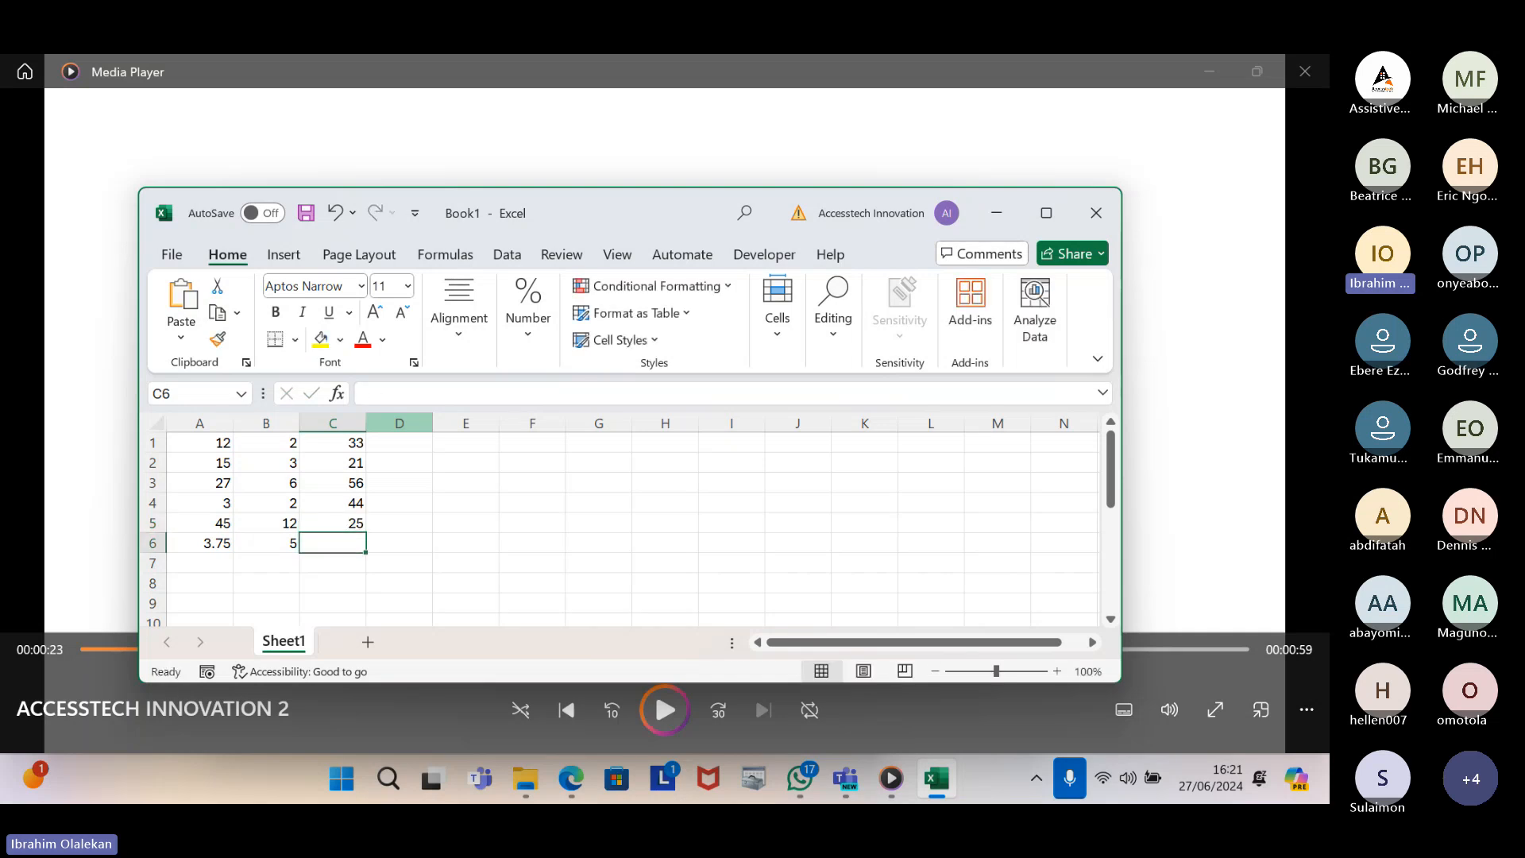
pyautogui.write('6')
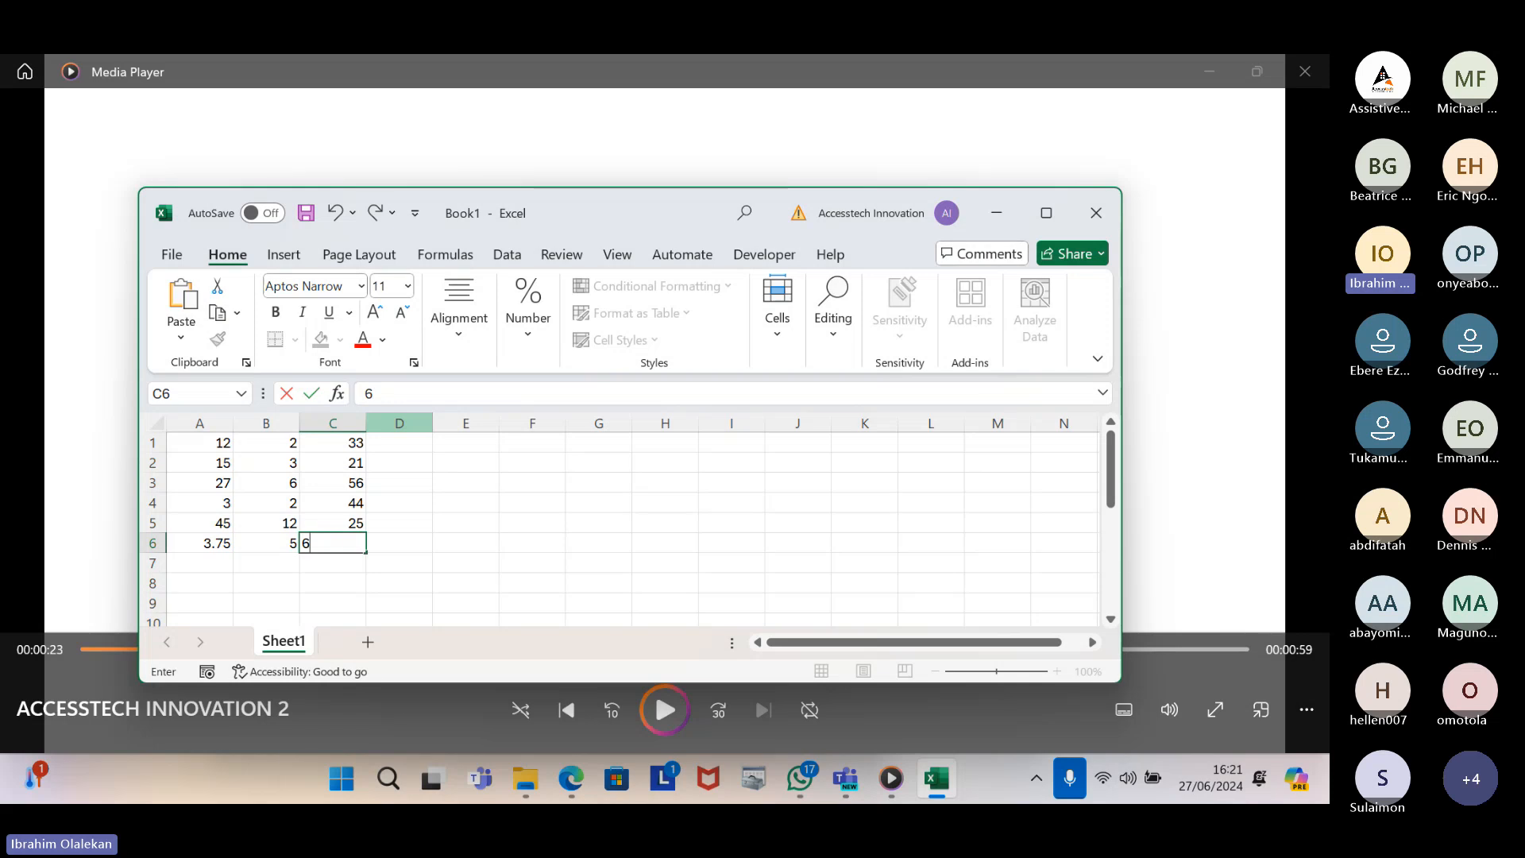
pyautogui.press('Up')
pyautogui.press('Down')
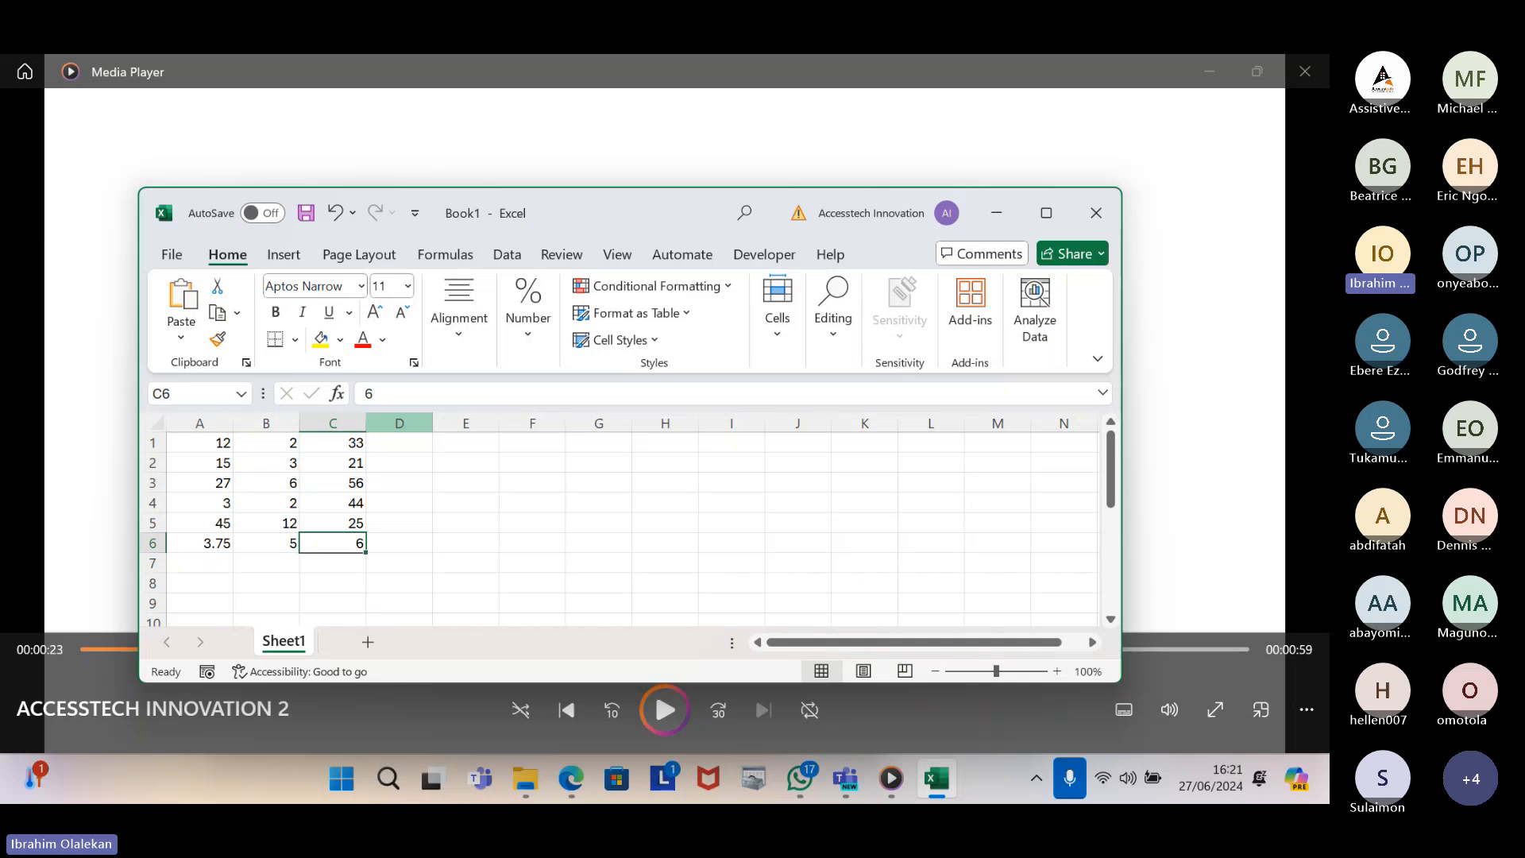
# Go to cell A7 below the first column of values and begin a formula with the suggested PRODUCT function
pyautogui.hotkey('ctrl', 'Up')
pyautogui.hotkey('ctrl', 'Left')
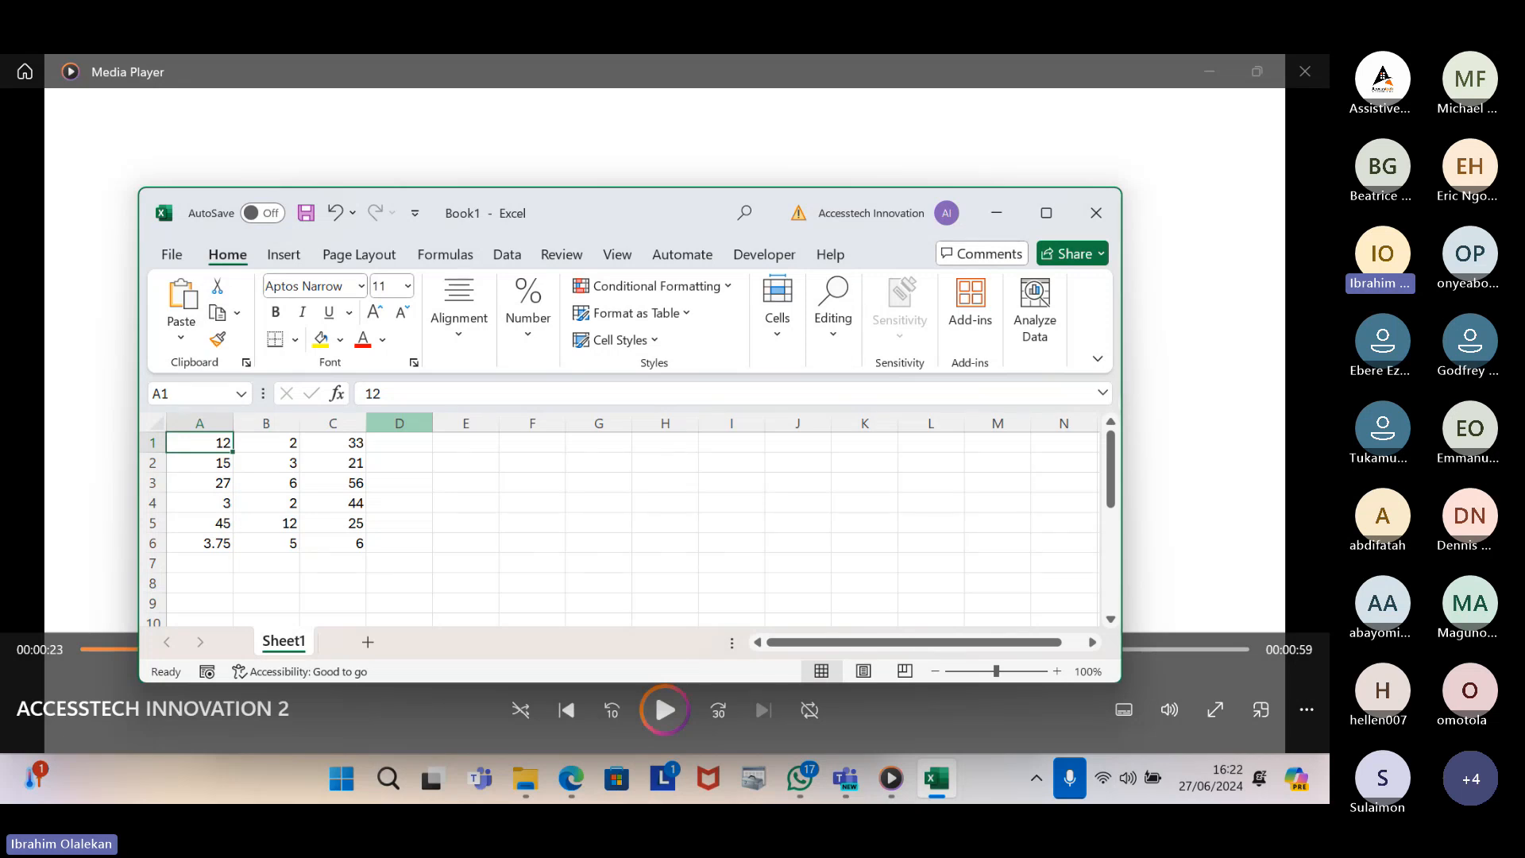
pyautogui.hotkey('ctrl', 'Down')
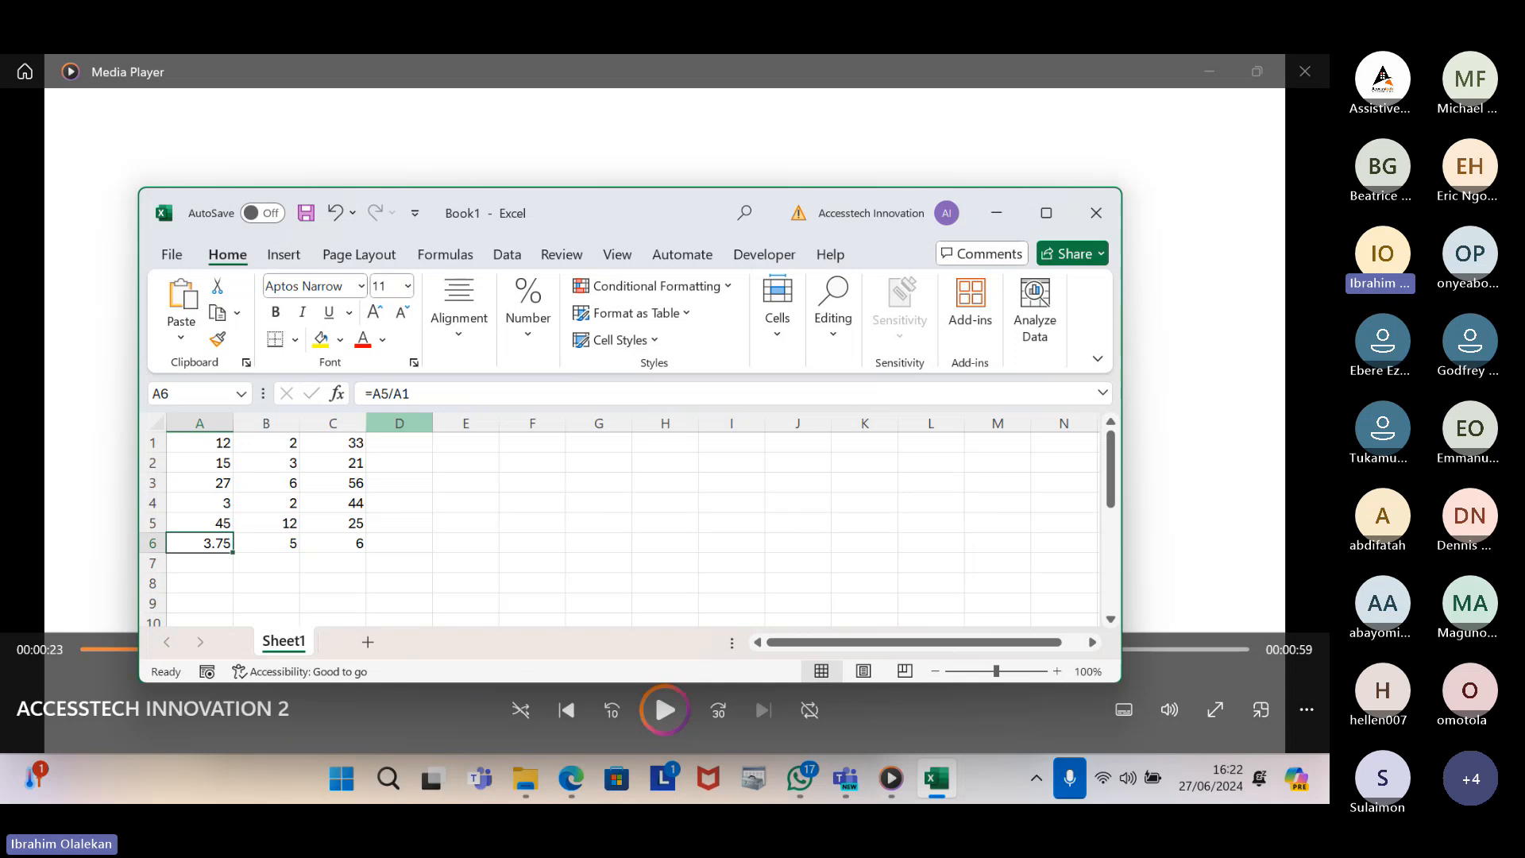
pyautogui.press('Down')
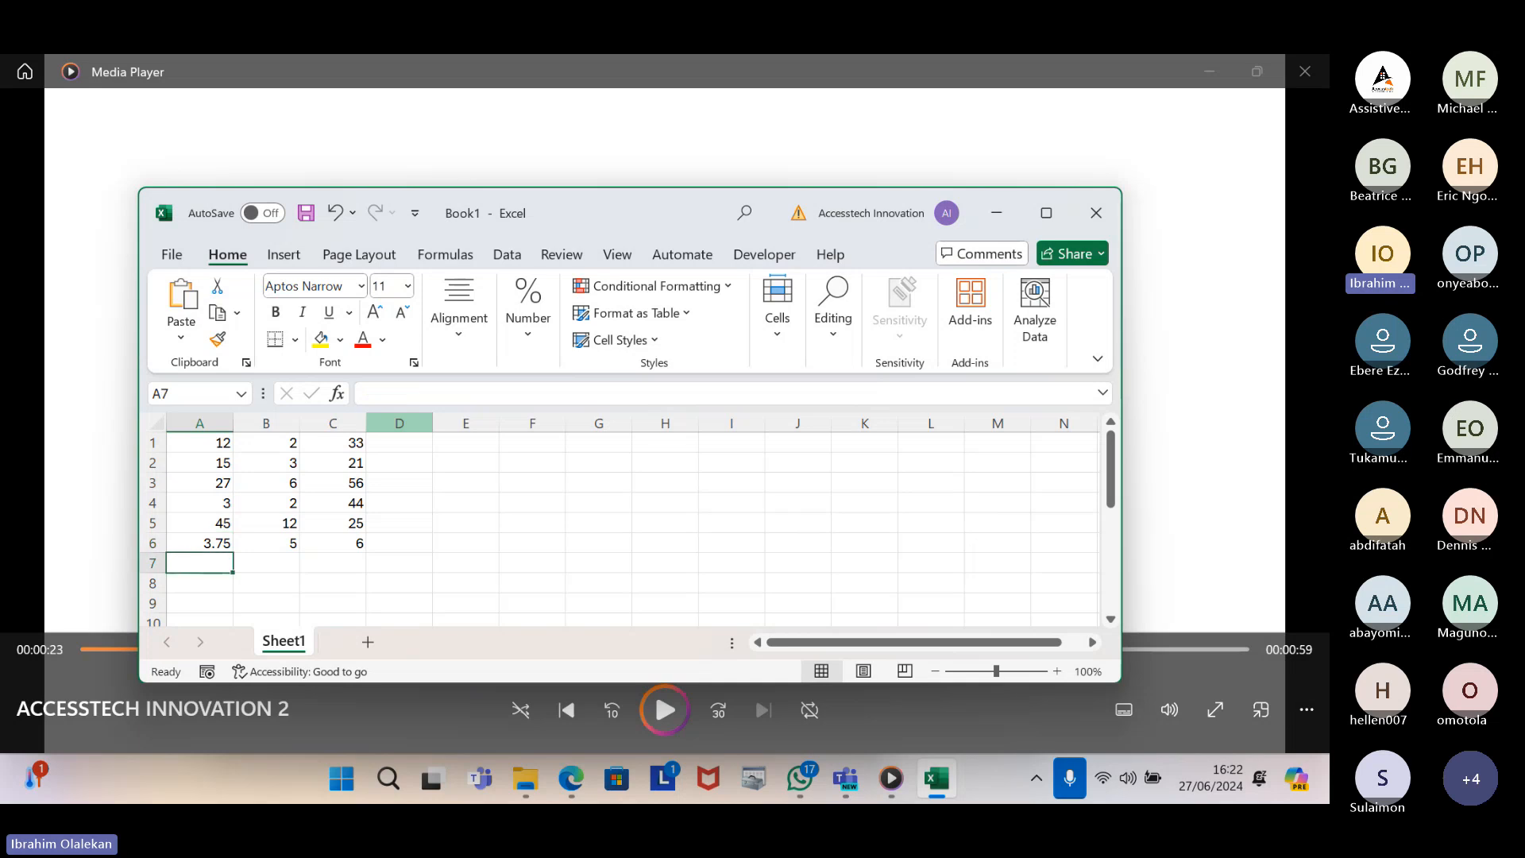
pyautogui.write('=')
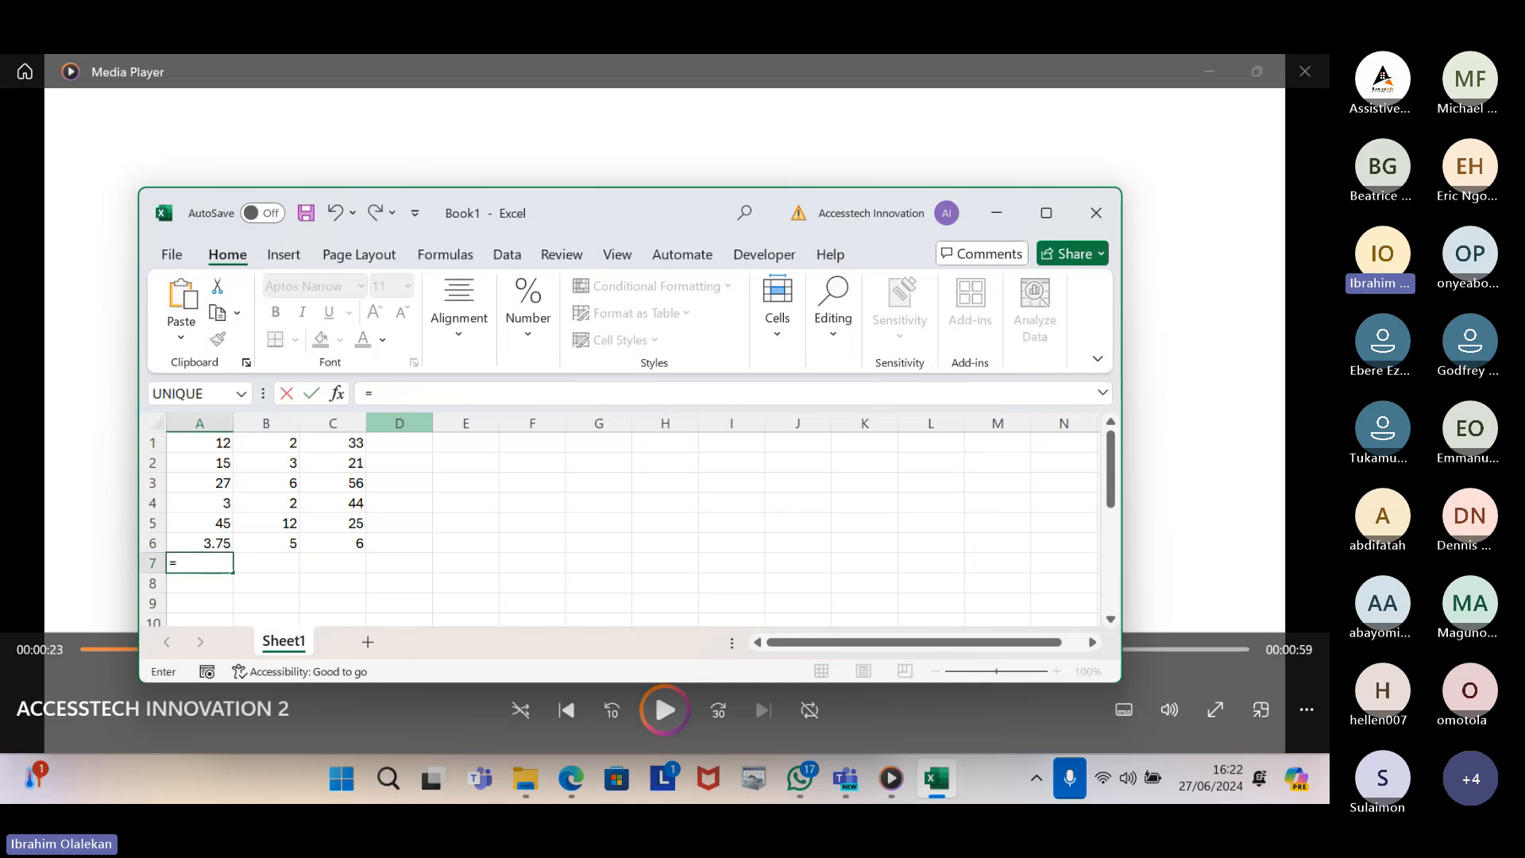
pyautogui.write('produc')
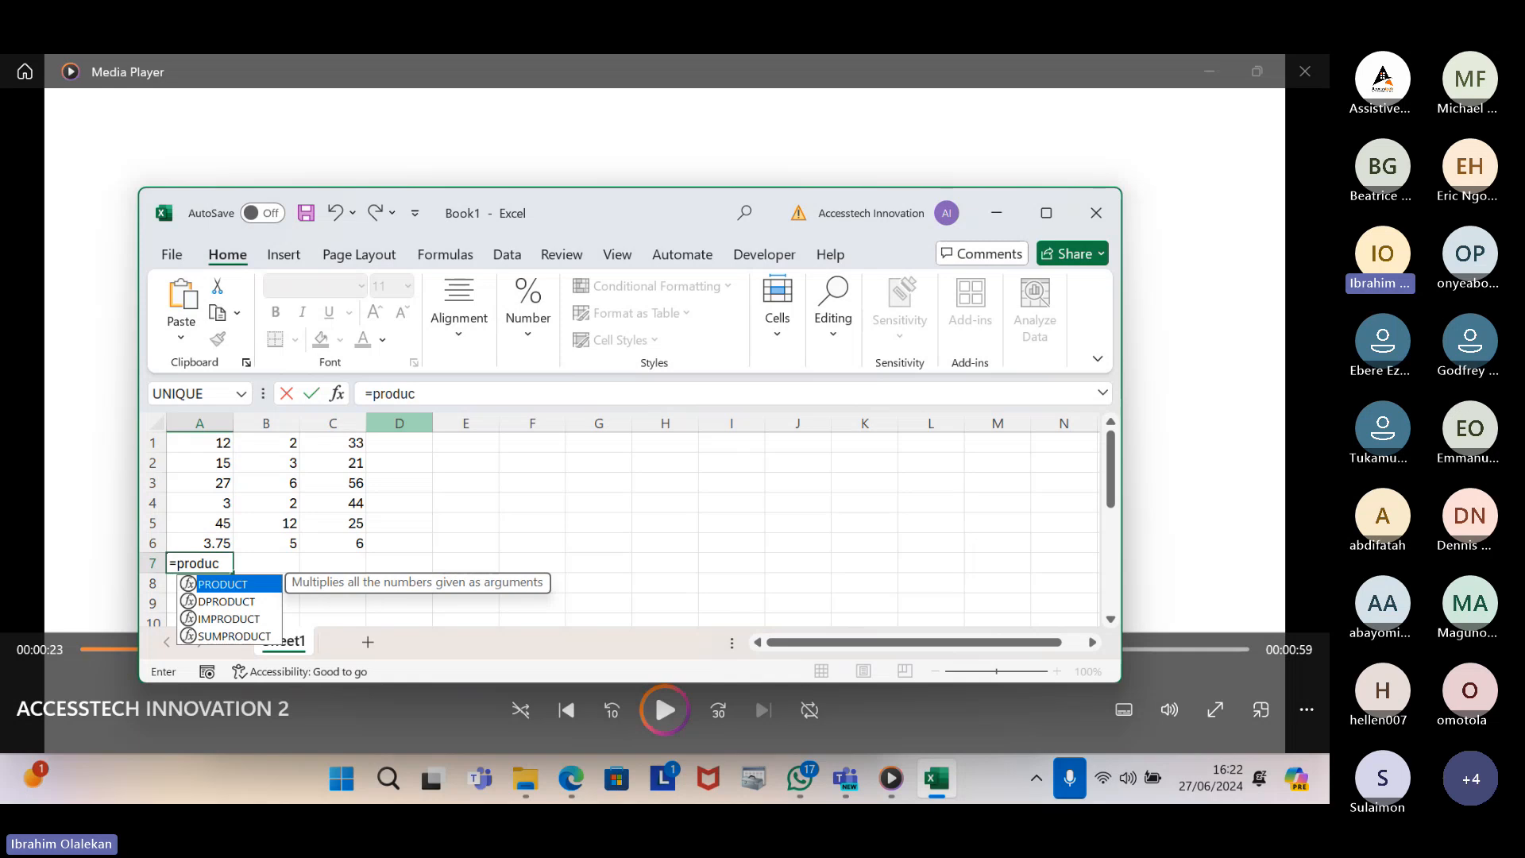
pyautogui.write('t')
pyautogui.press('Tab')
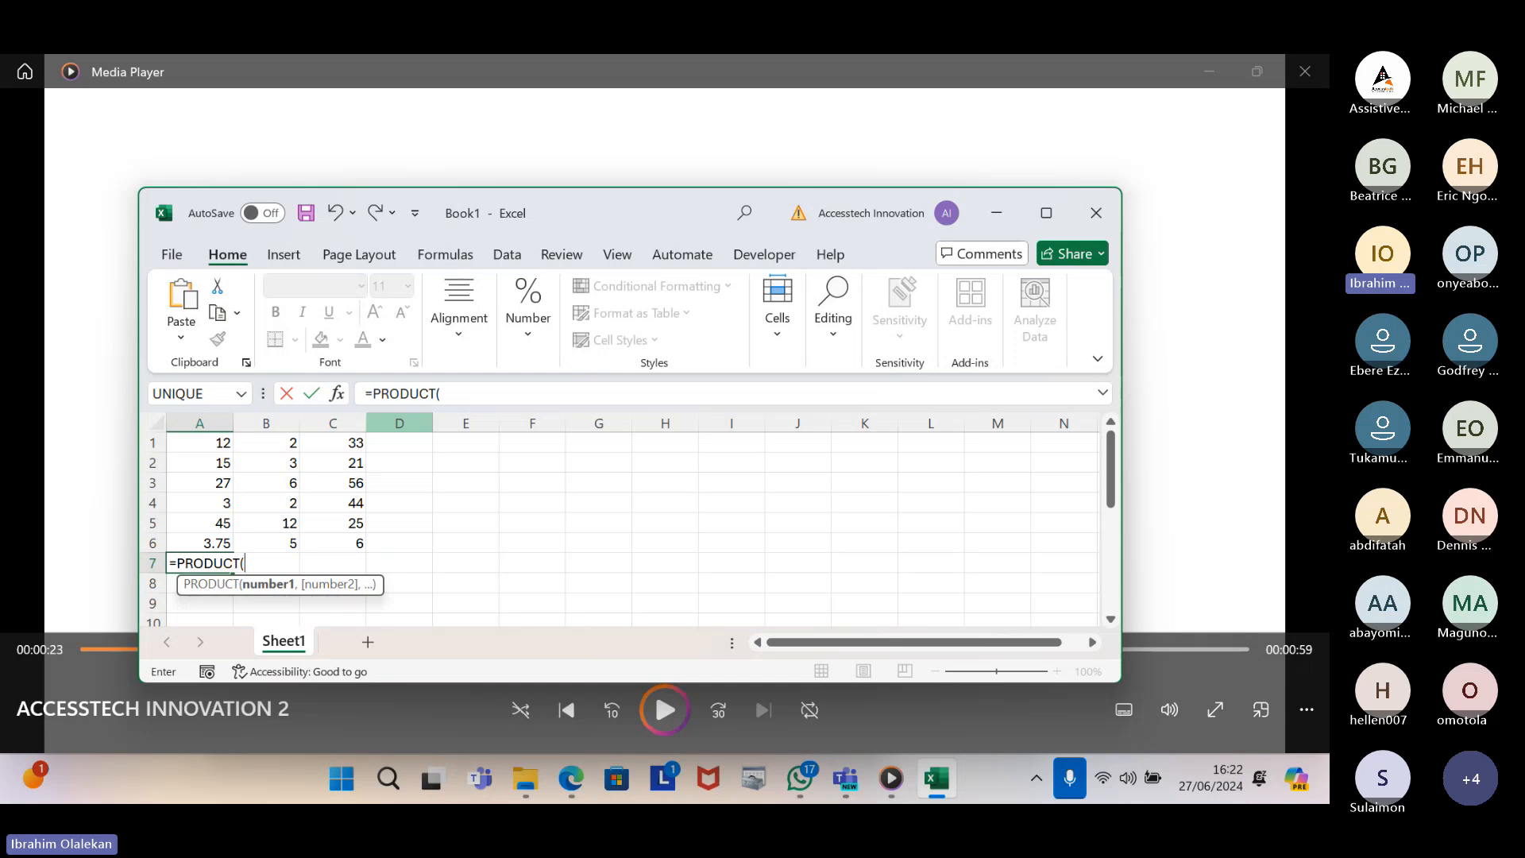
# Pick the range A1:C6 in the sheet as the PRODUCT argument in cell A7, enter the formula, and reselect the cell
pyautogui.press('Up')
pyautogui.press('Up')
pyautogui.press('Up')
pyautogui.press('Up')
pyautogui.press('Up')
pyautogui.press('Up')
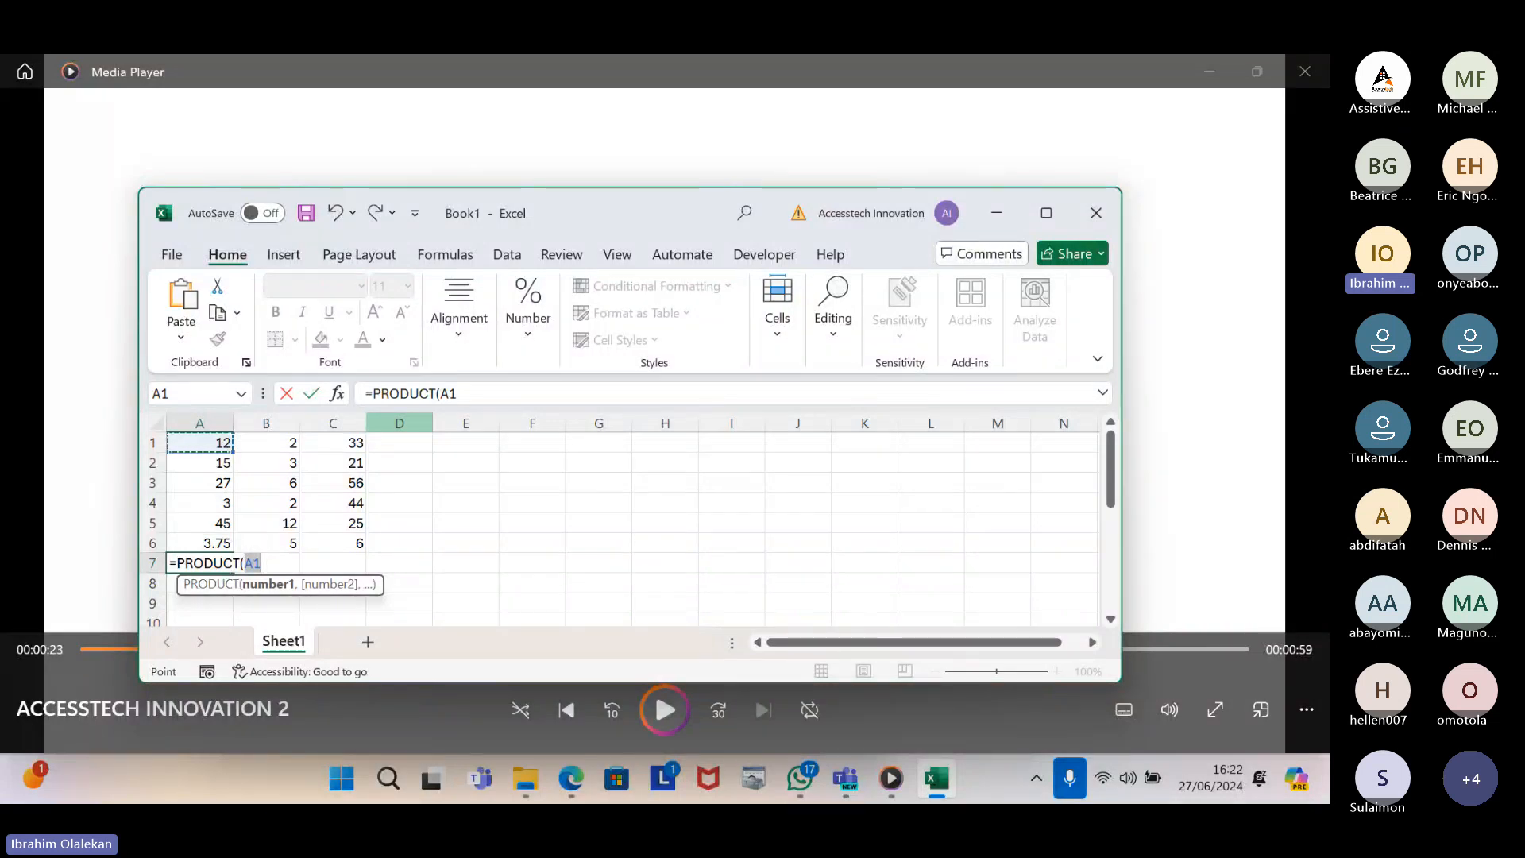
pyautogui.moveTo(200, 442); pyautogui.dragTo(350, 445)
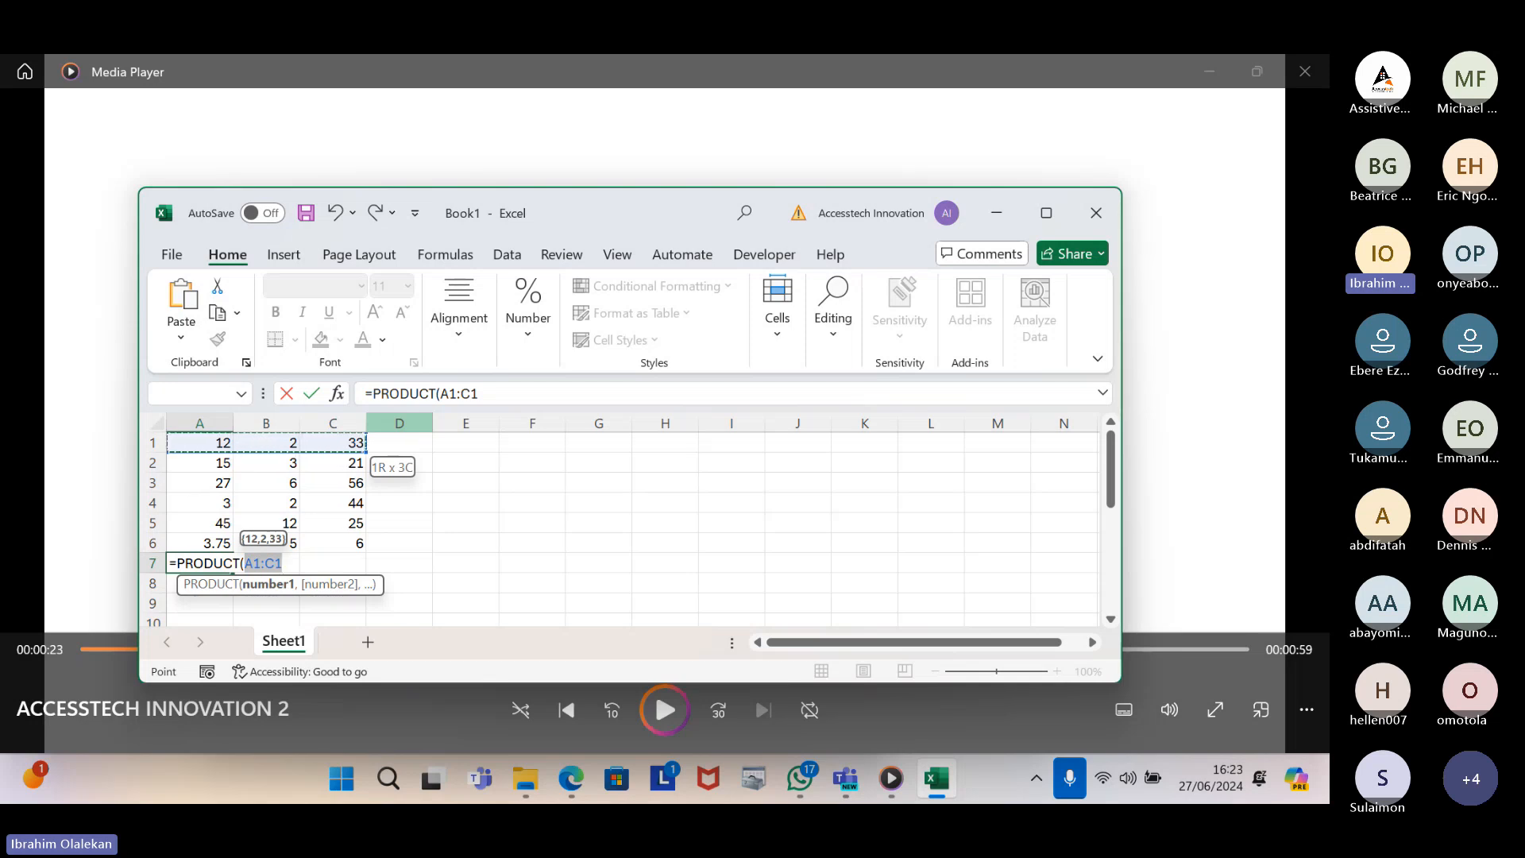
pyautogui.hotkey('ctrl', 'shift', 'Down')
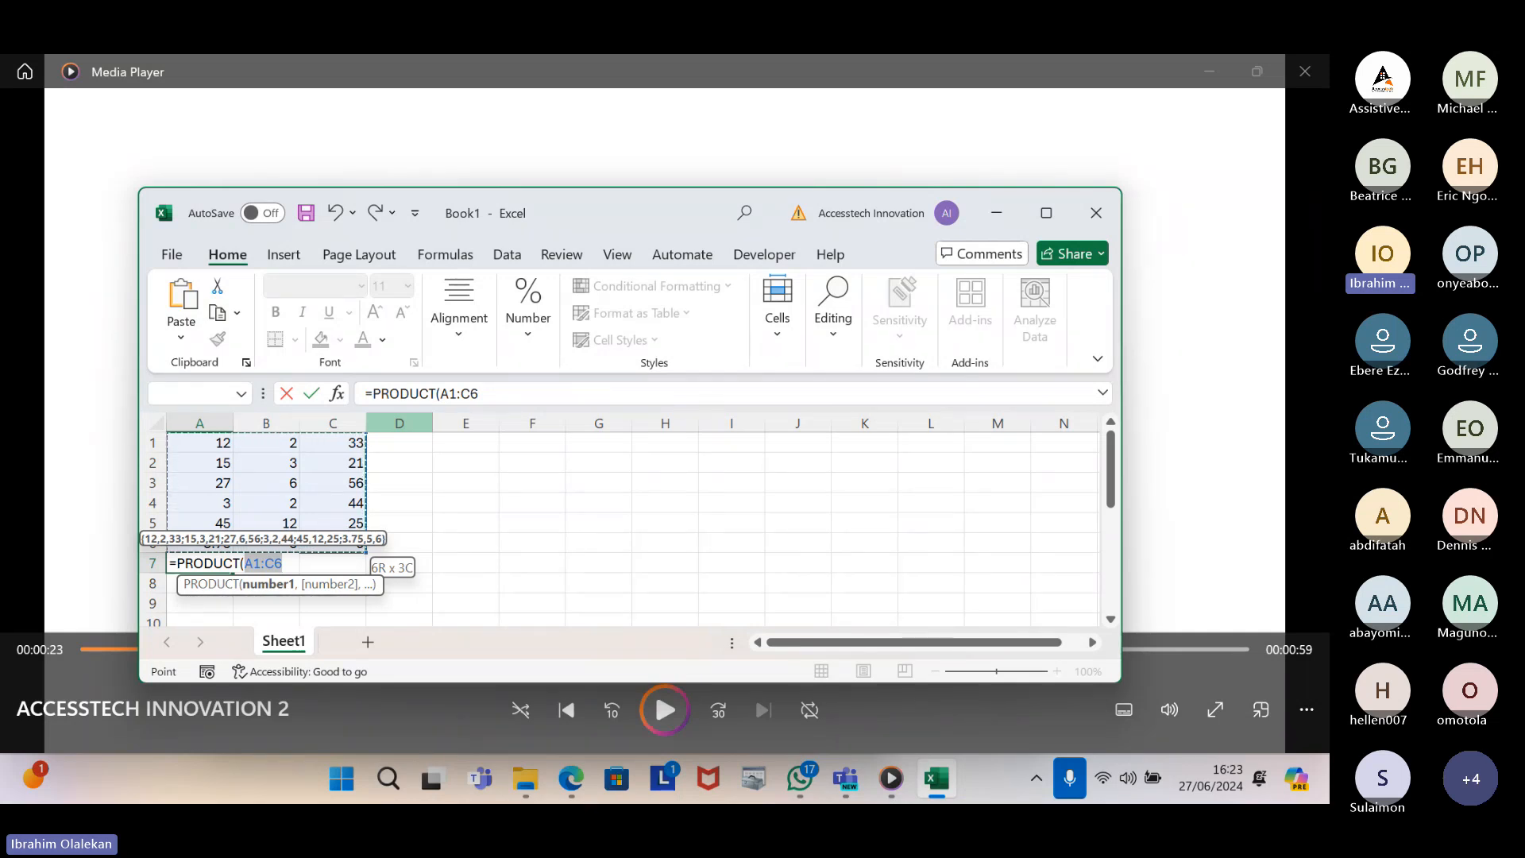
pyautogui.press('Return')
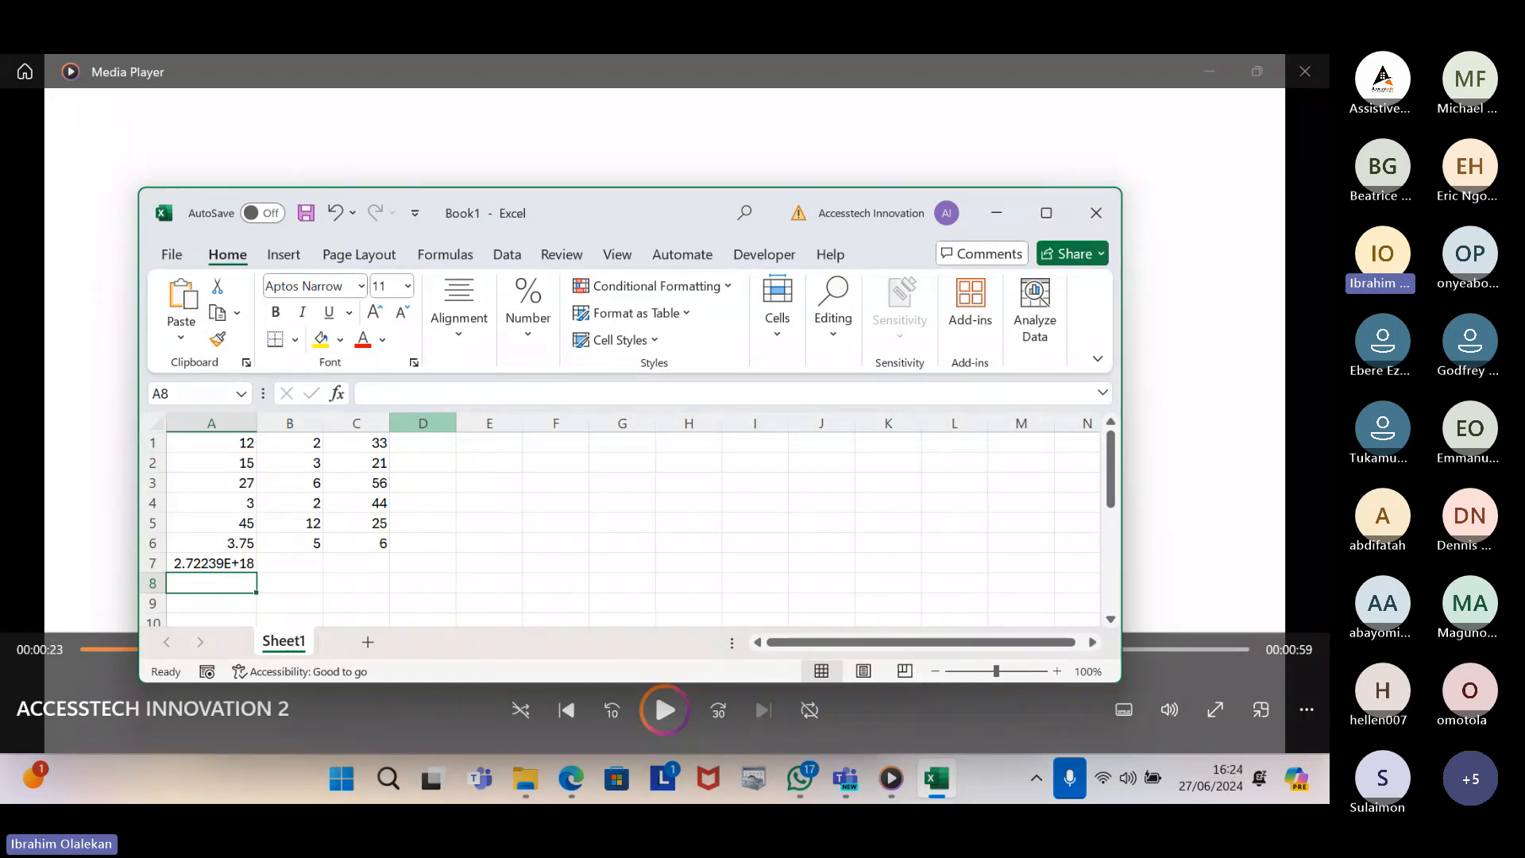
pyautogui.press('Down')
pyautogui.press('Up')
pyautogui.press('Up')
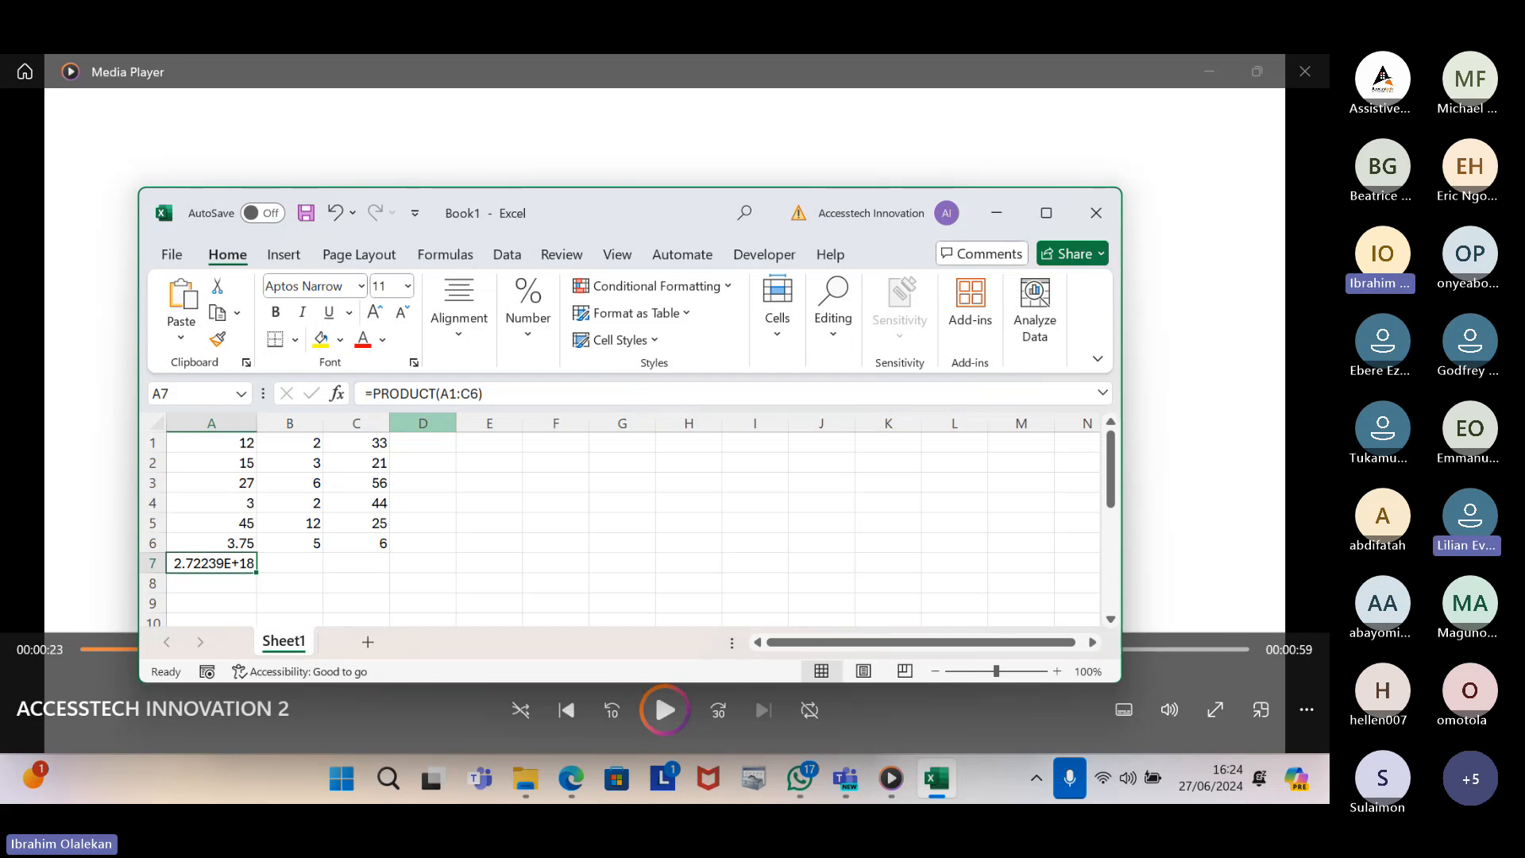
pyautogui.press('Down')
pyautogui.press('Up')
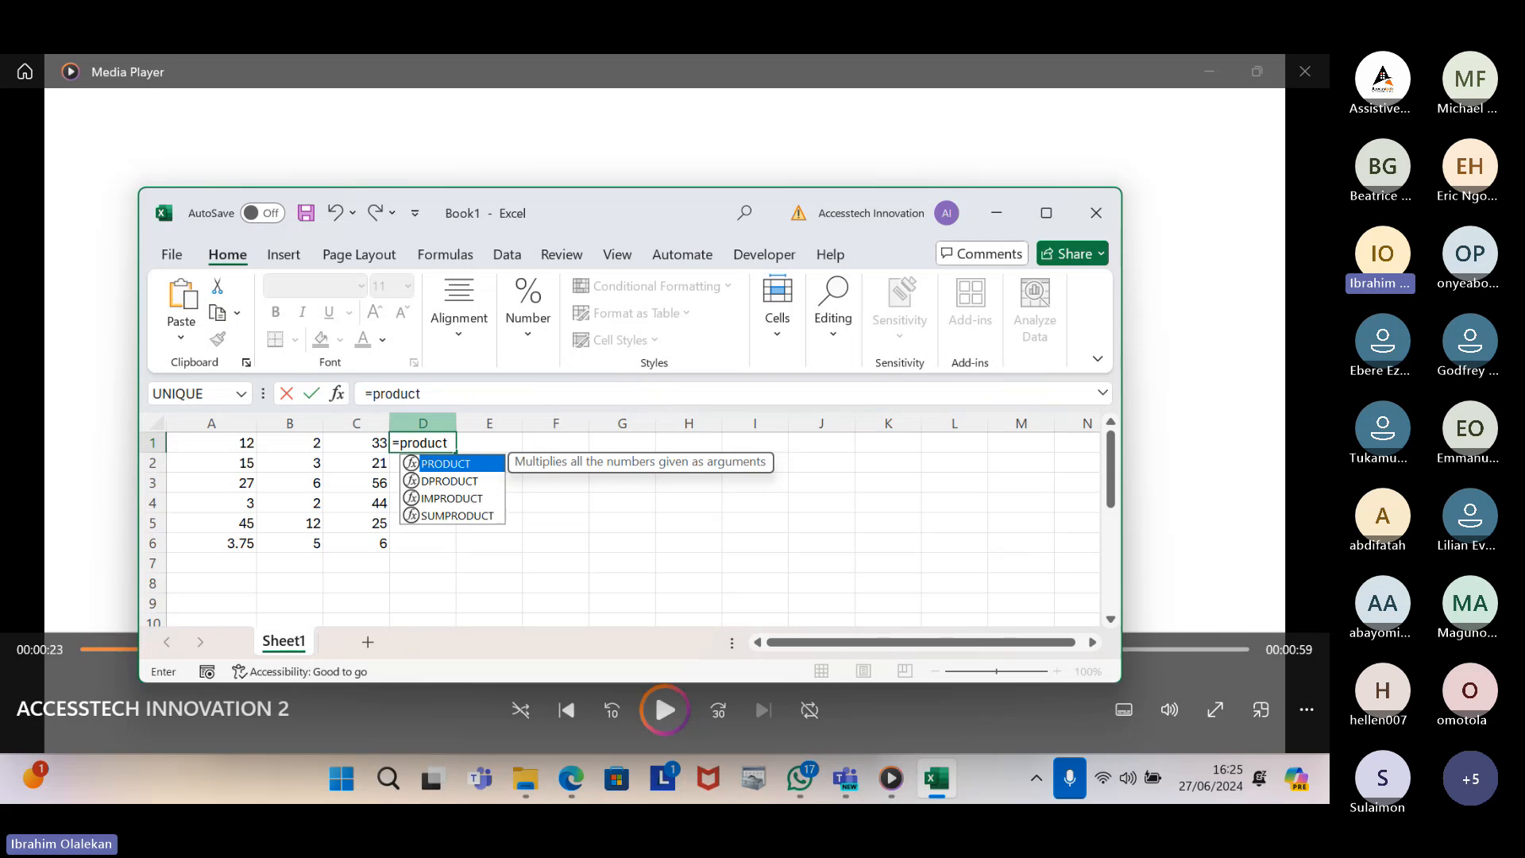
# Accept the suggested PRODUCT function in cell D1 and point its first argument at cell A1
pyautogui.press('Tab')
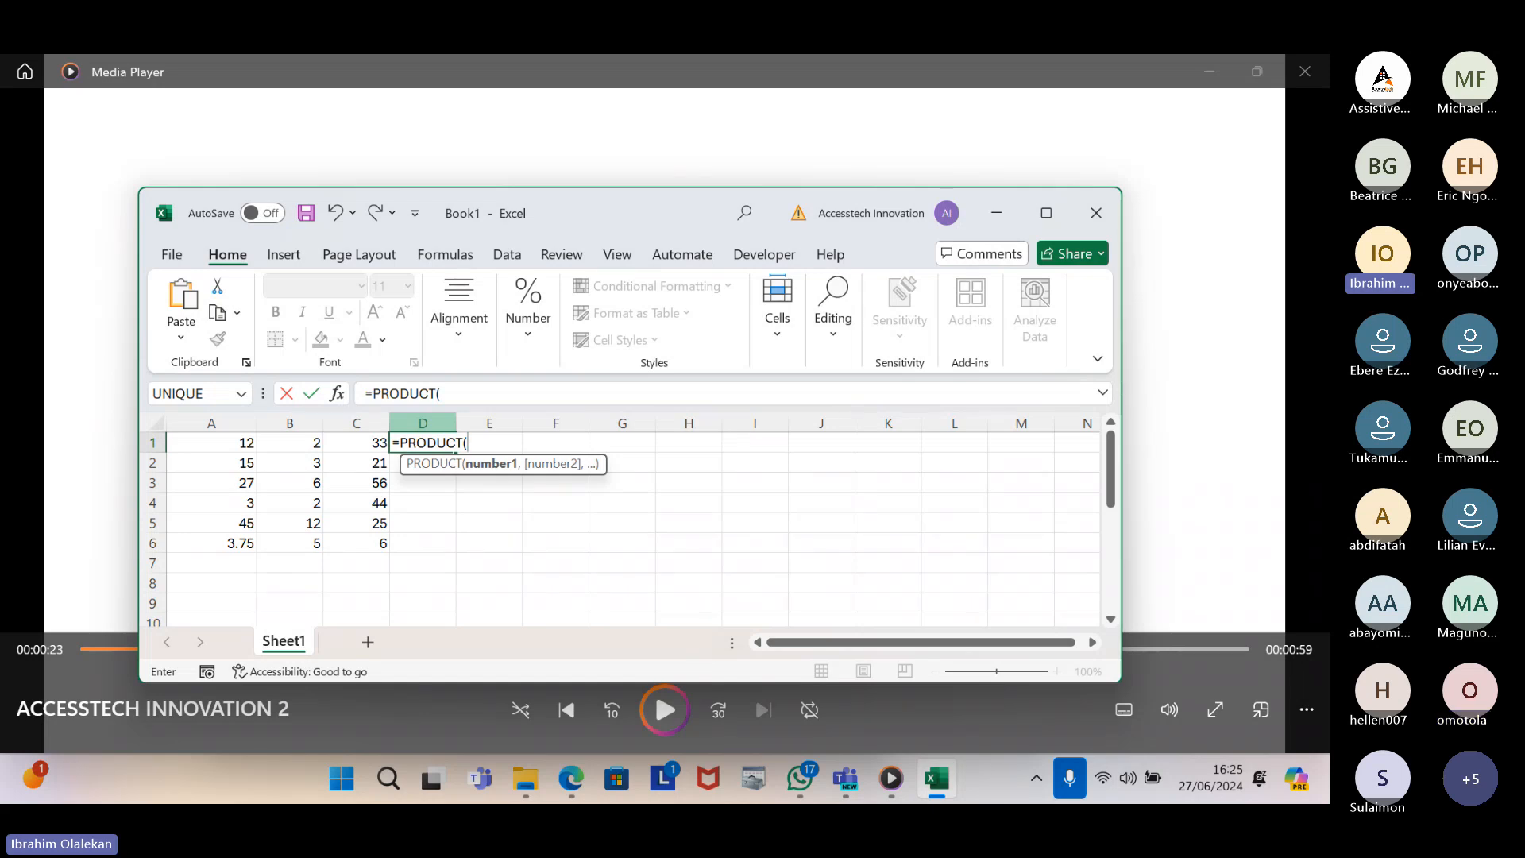
pyautogui.click(475, 442)
pyautogui.press('Right')
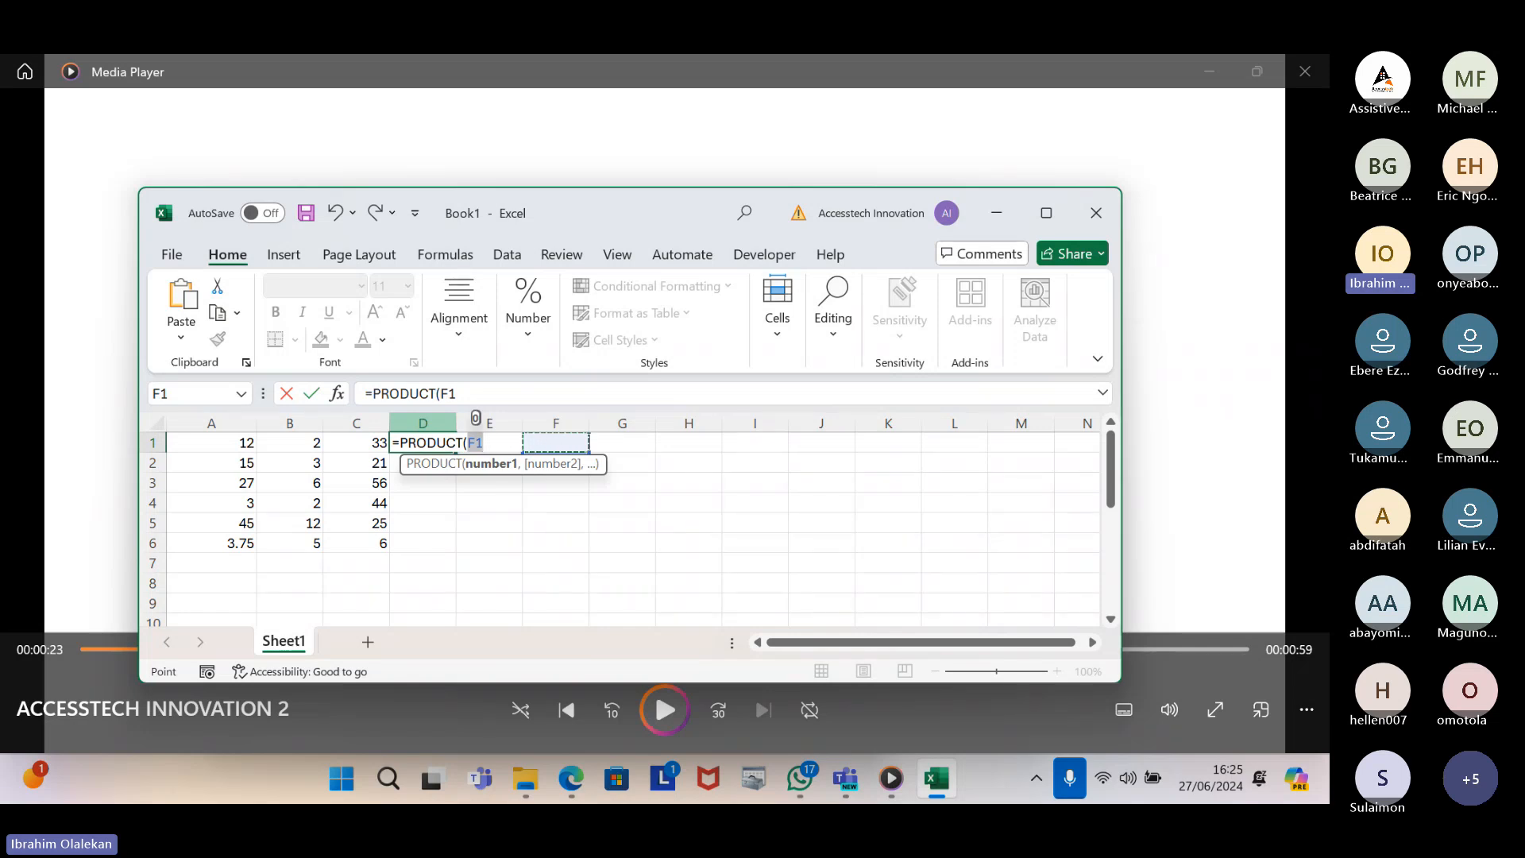
pyautogui.press('Left')
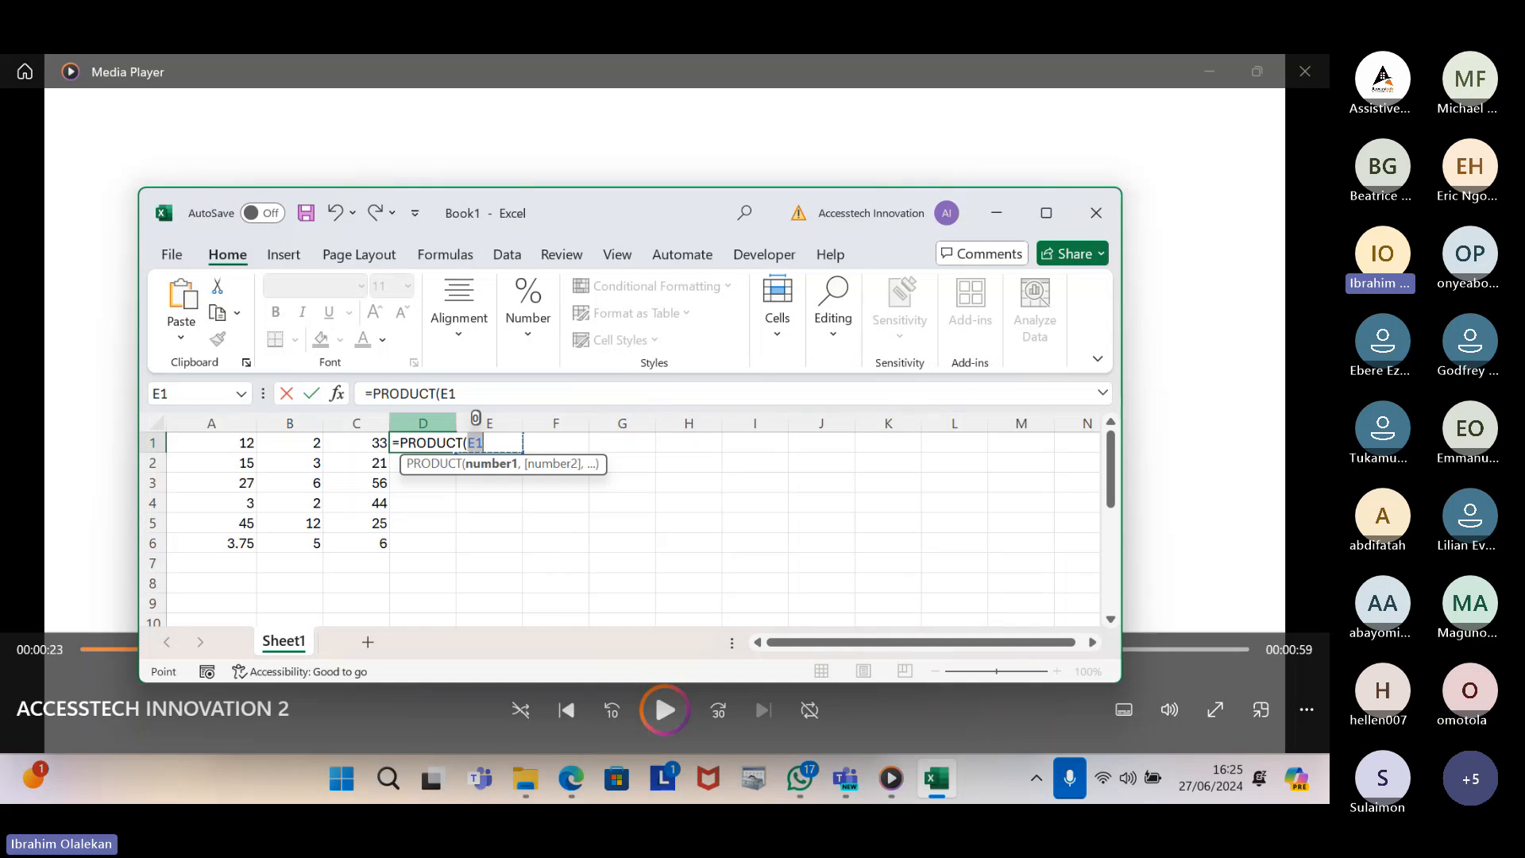
pyautogui.press('Left')
pyautogui.press('Left')
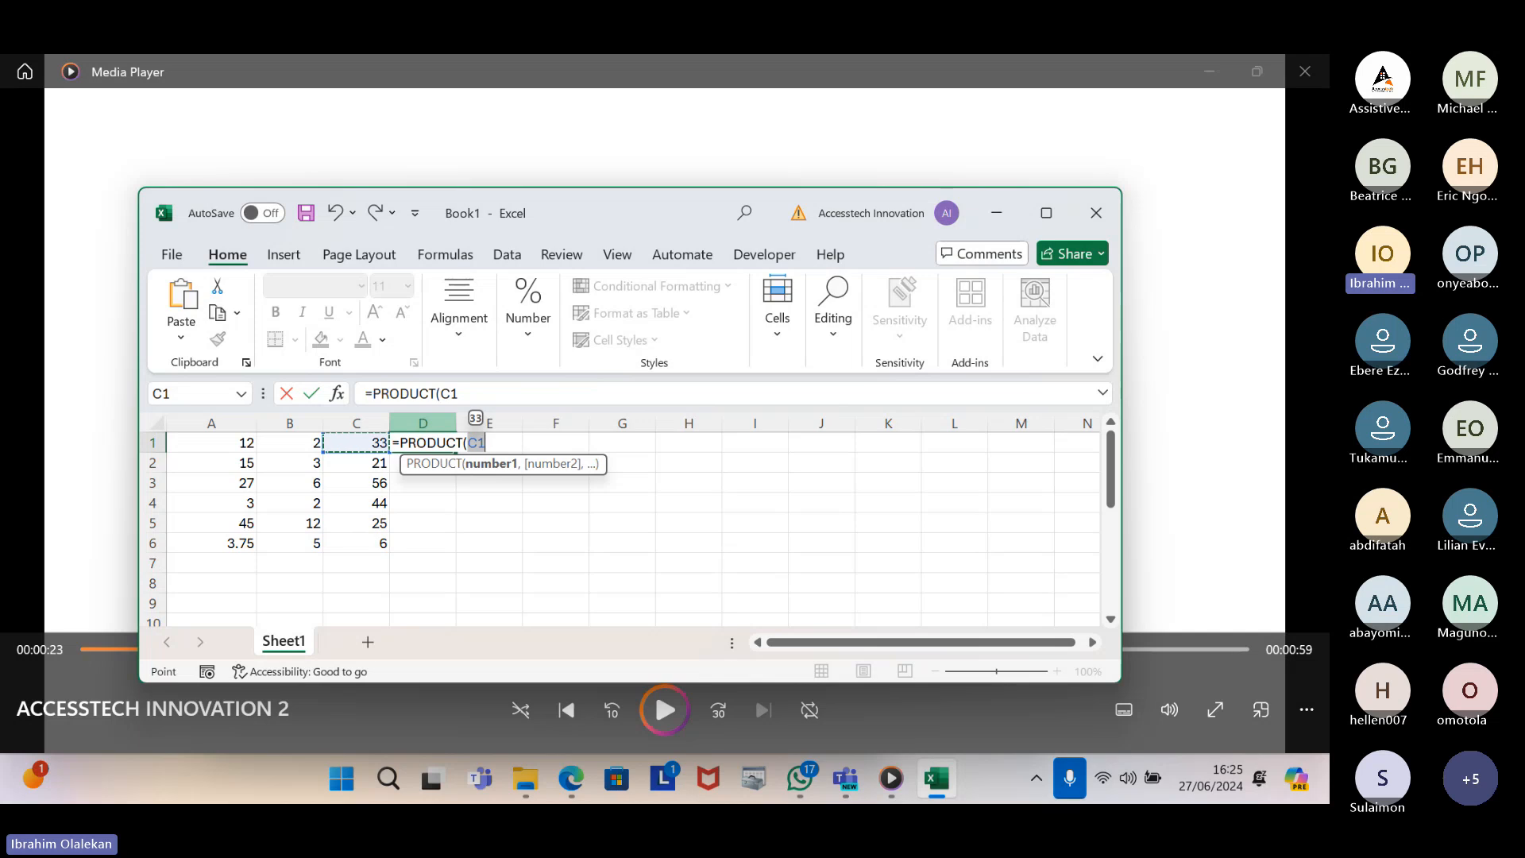
pyautogui.press('Left')
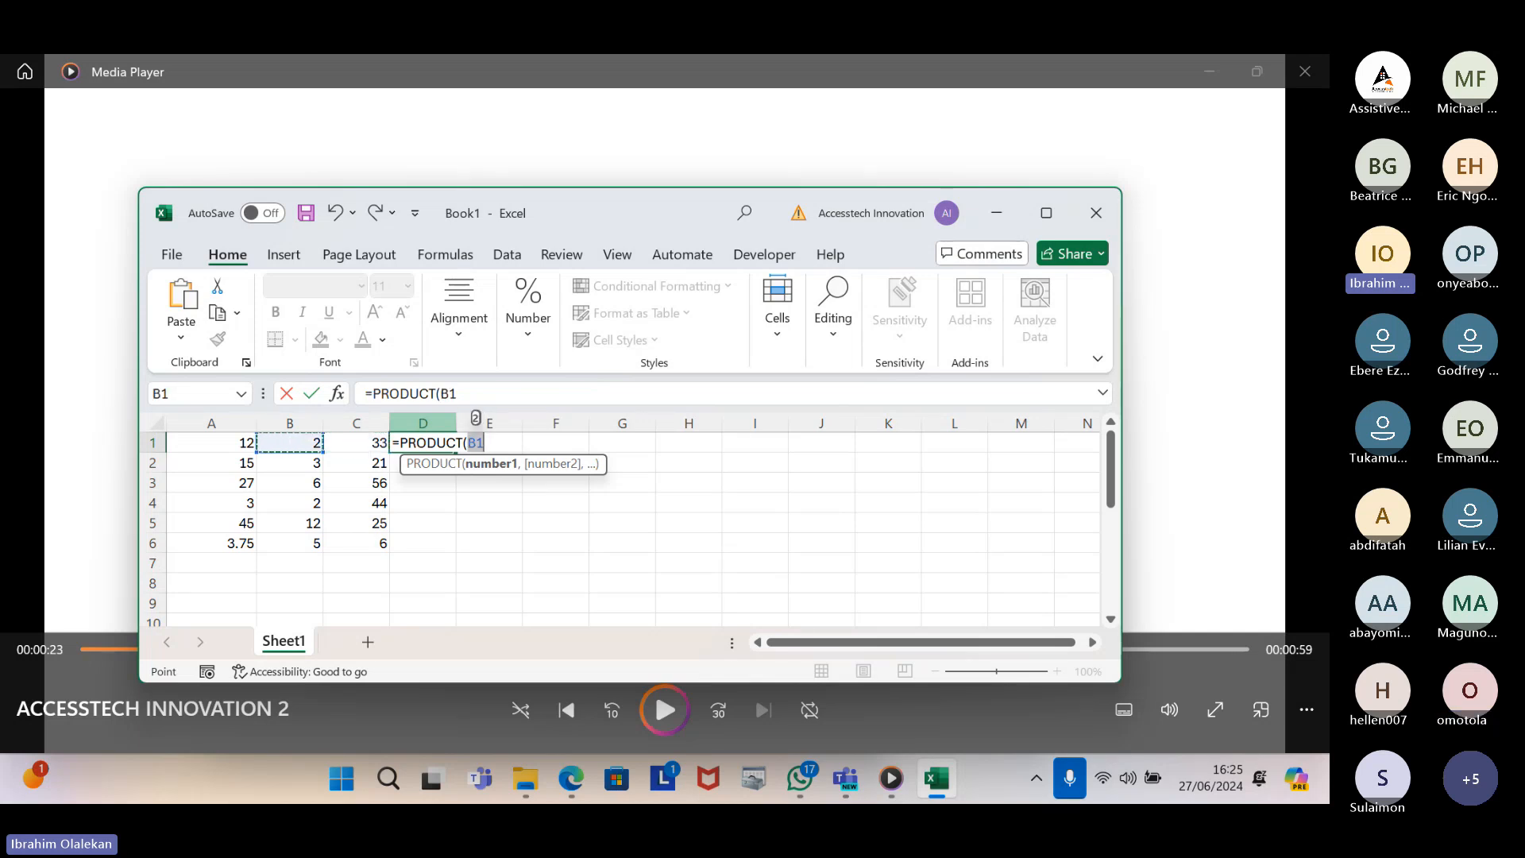
pyautogui.press('Left')
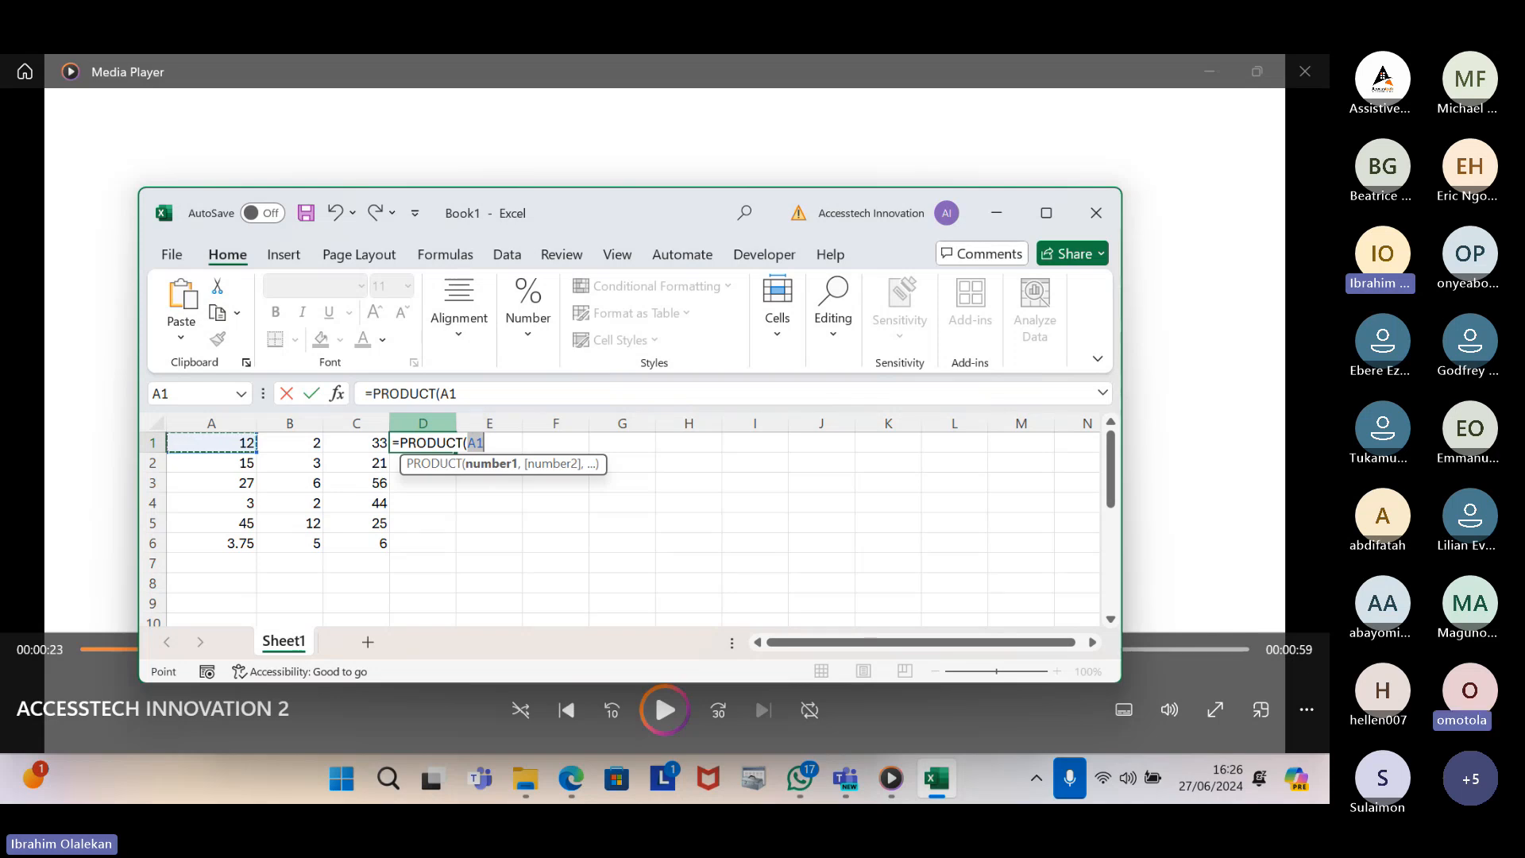
# Extend the PRODUCT argument in cell D1 to the range A1:C6, enter the formula, and reselect the cell
pyautogui.hotkey('shift', 'Right')
pyautogui.hotkey('shift', 'Right')
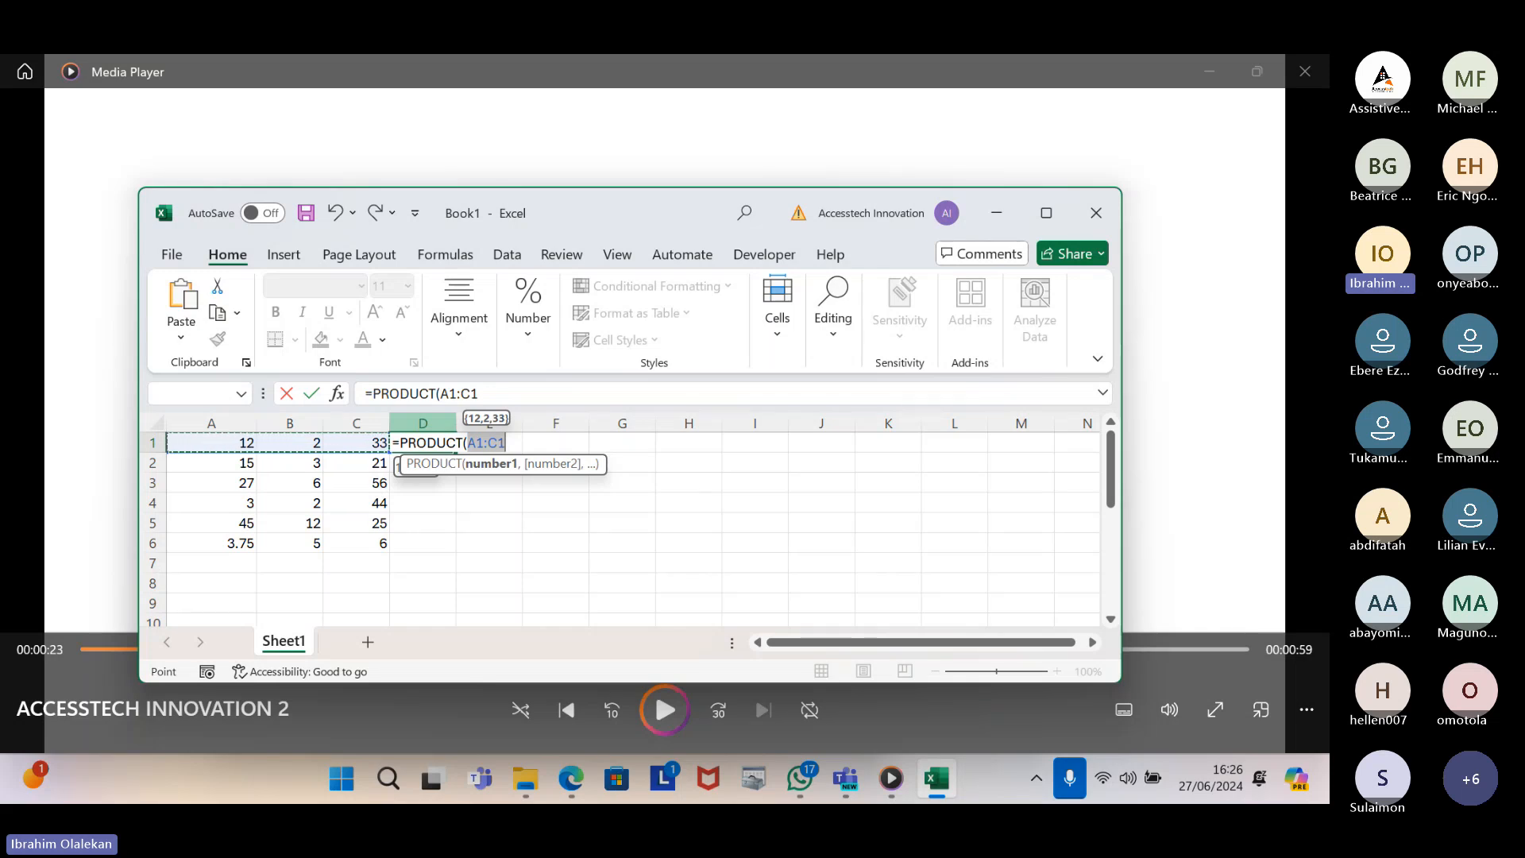
pyautogui.hotkey('ctrl', 'shift', 'Down')
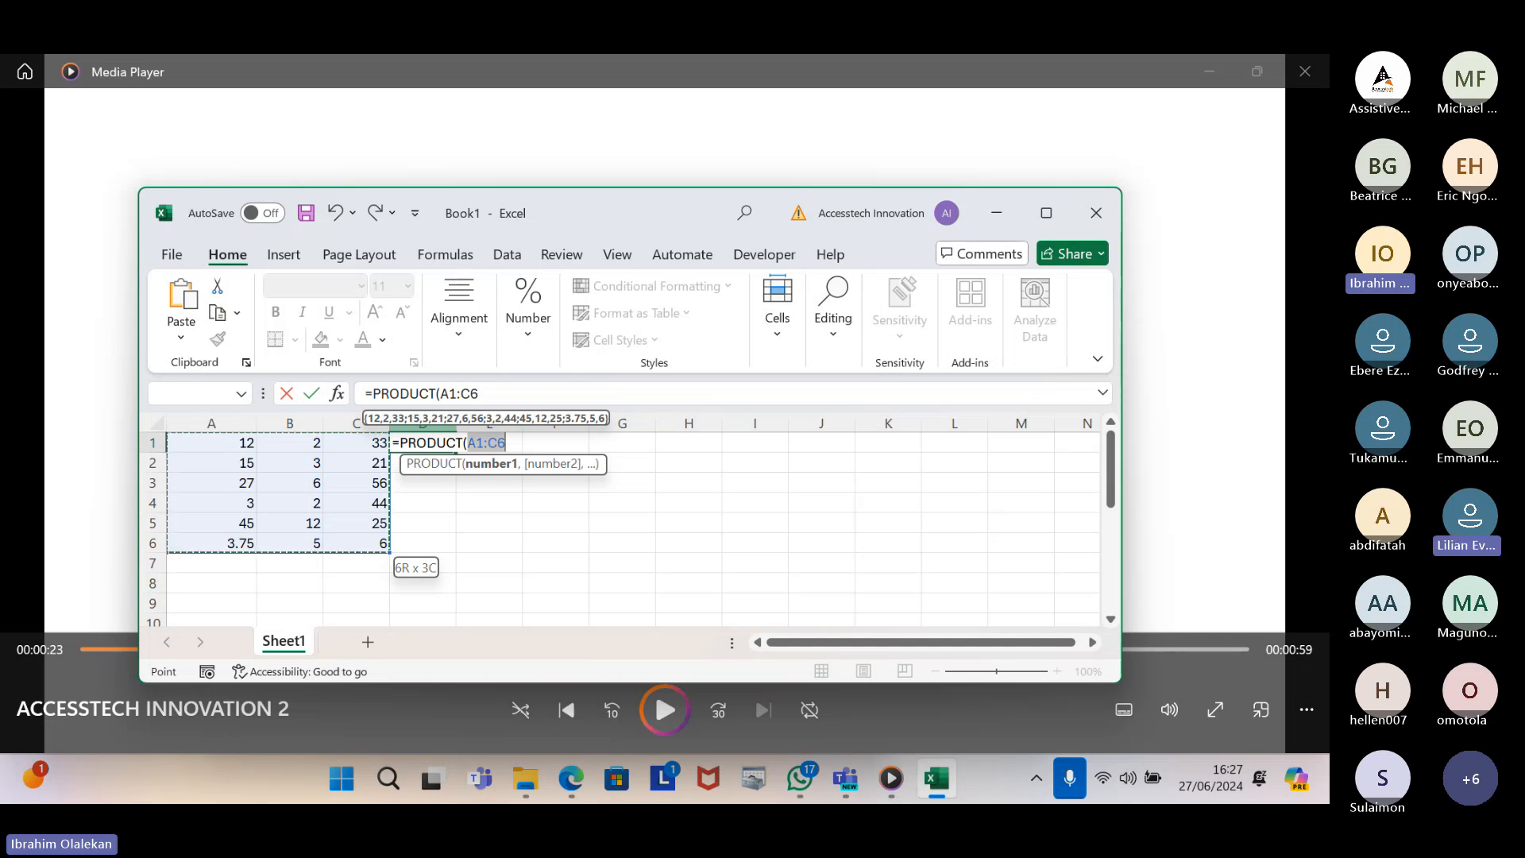
pyautogui.press('Return')
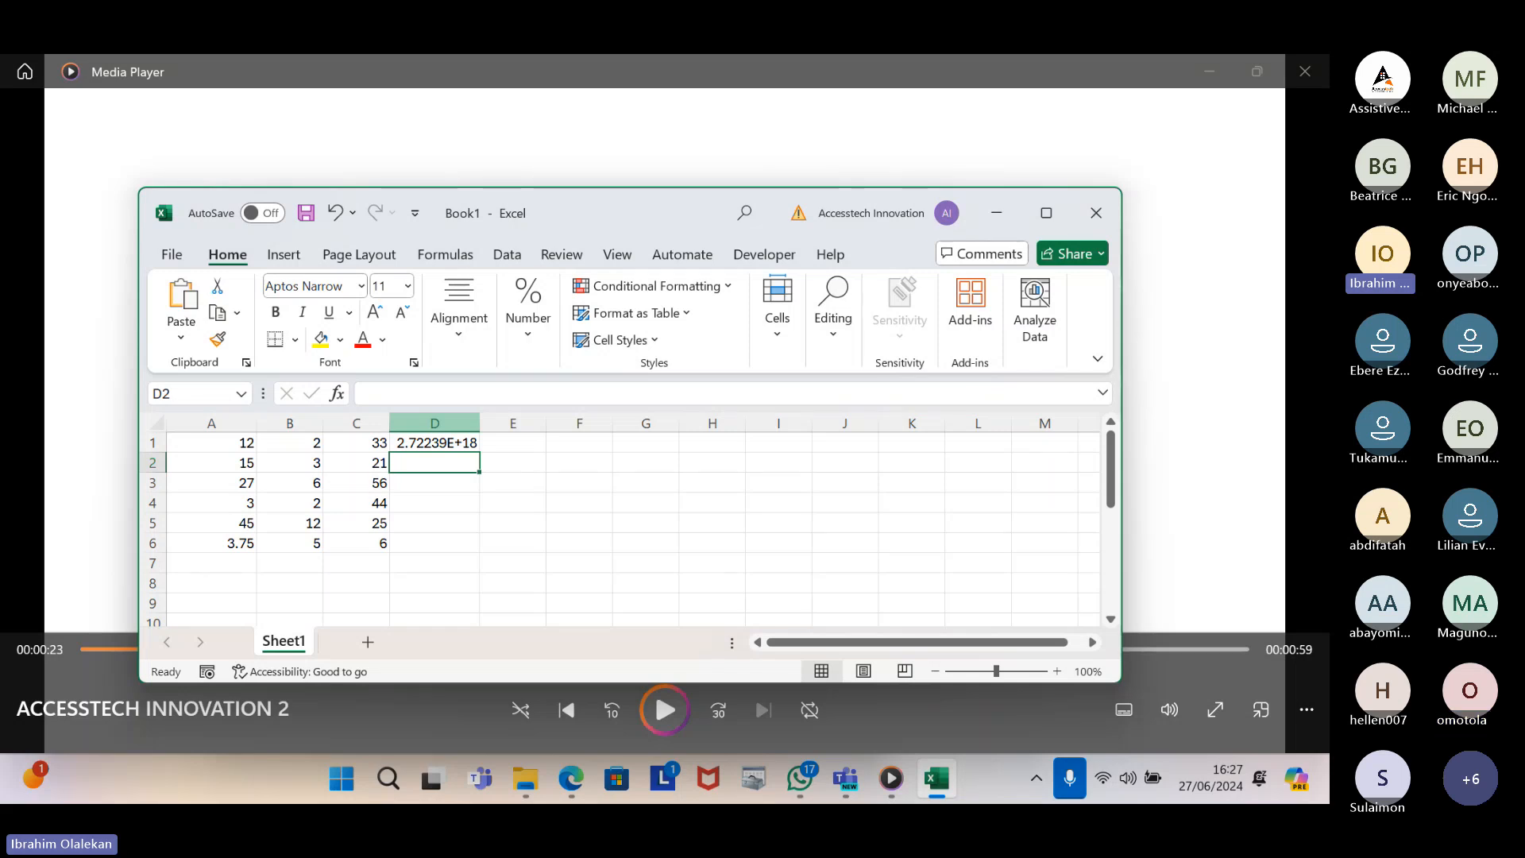
pyautogui.press('Down')
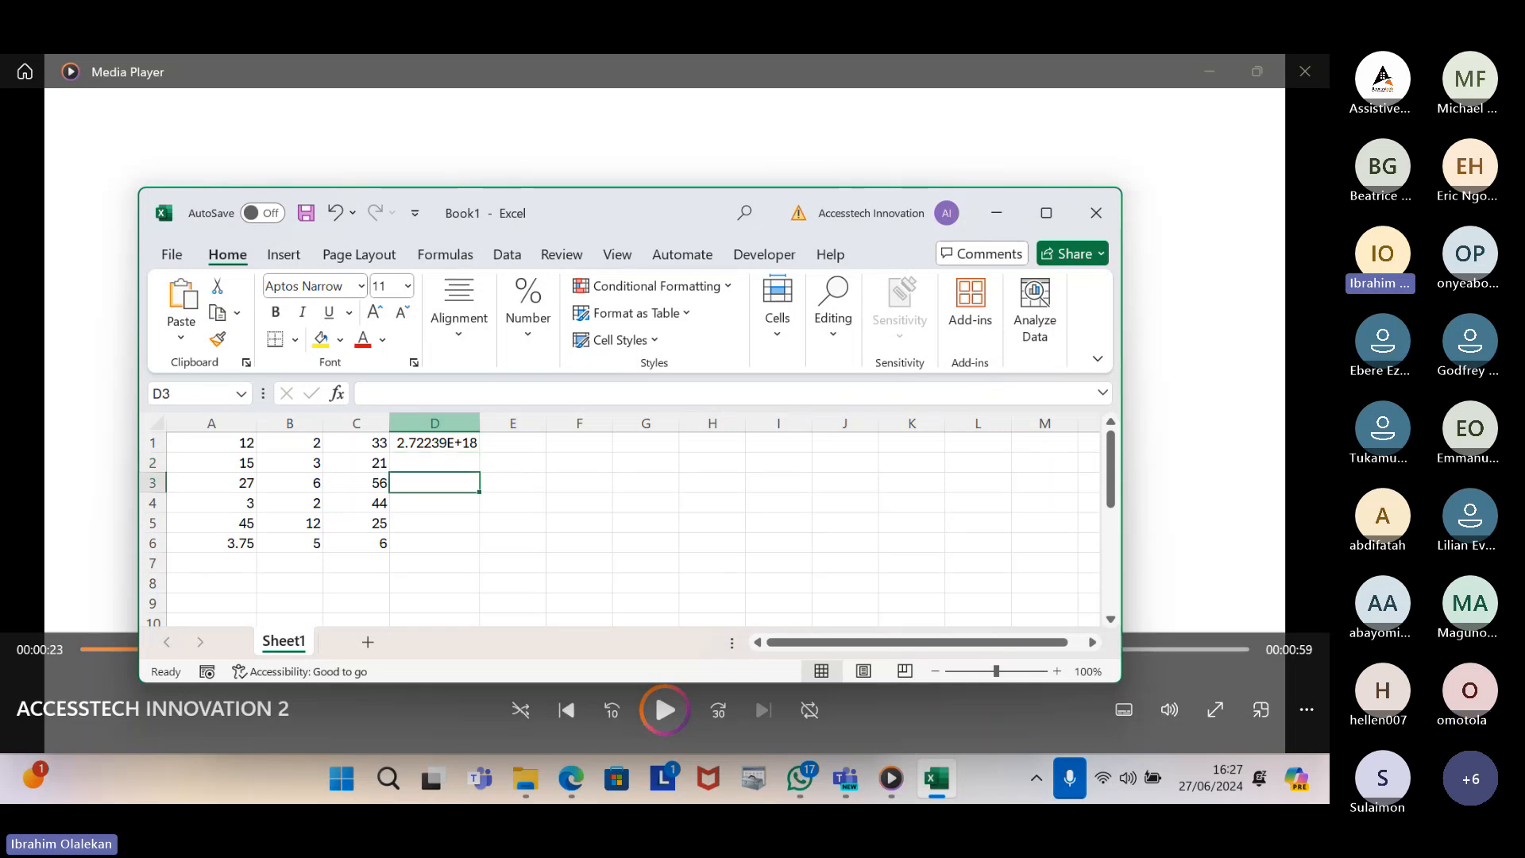
pyautogui.press('Up')
pyautogui.press('Up')
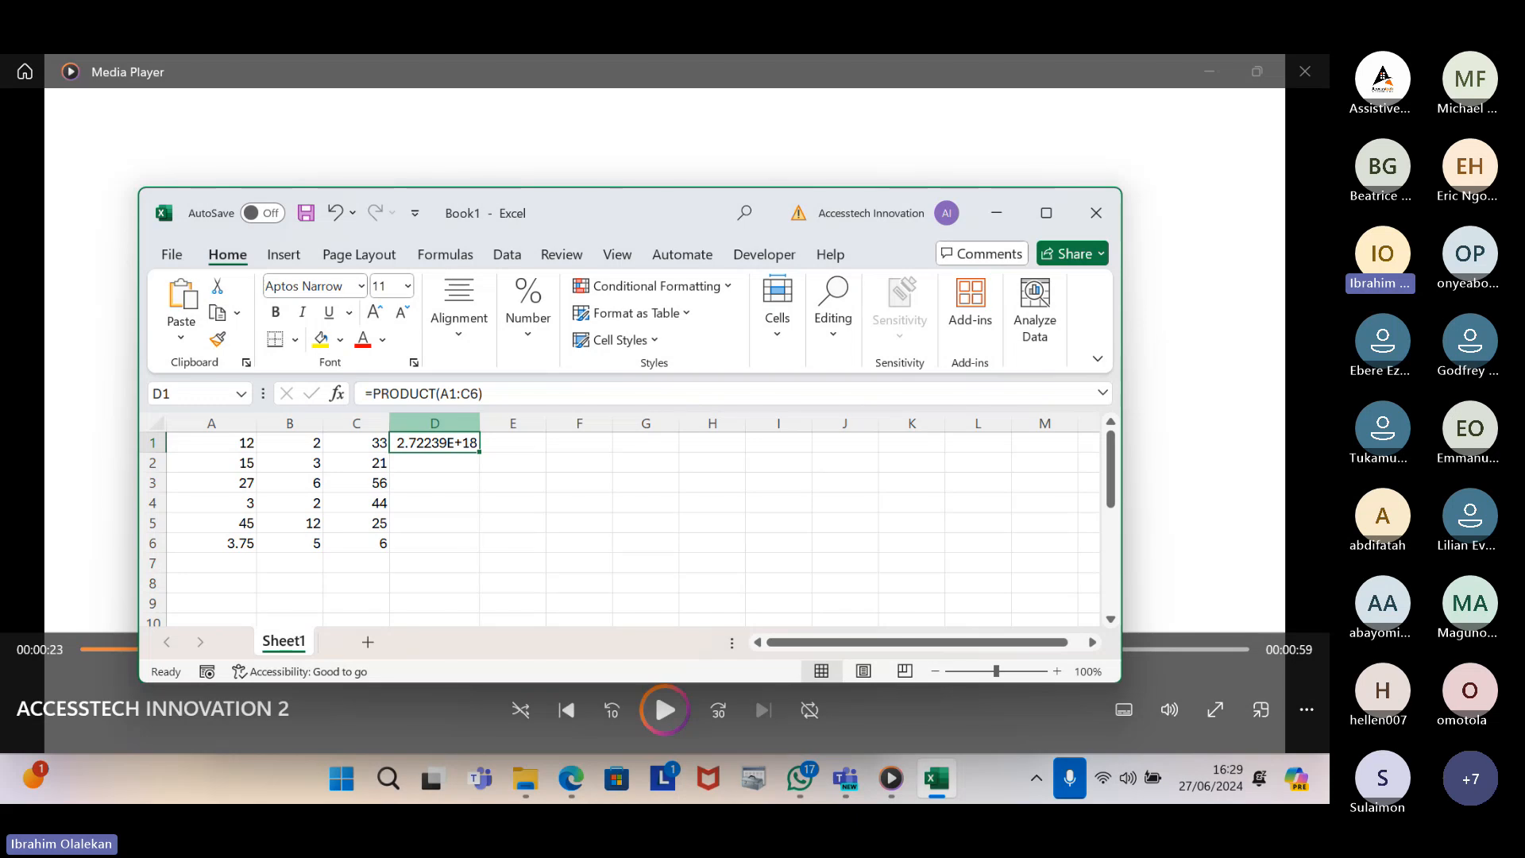
# Open the PRODUCT formula in cell D1 to review its referenced range, and leave cell editing
pyautogui.press('F2')
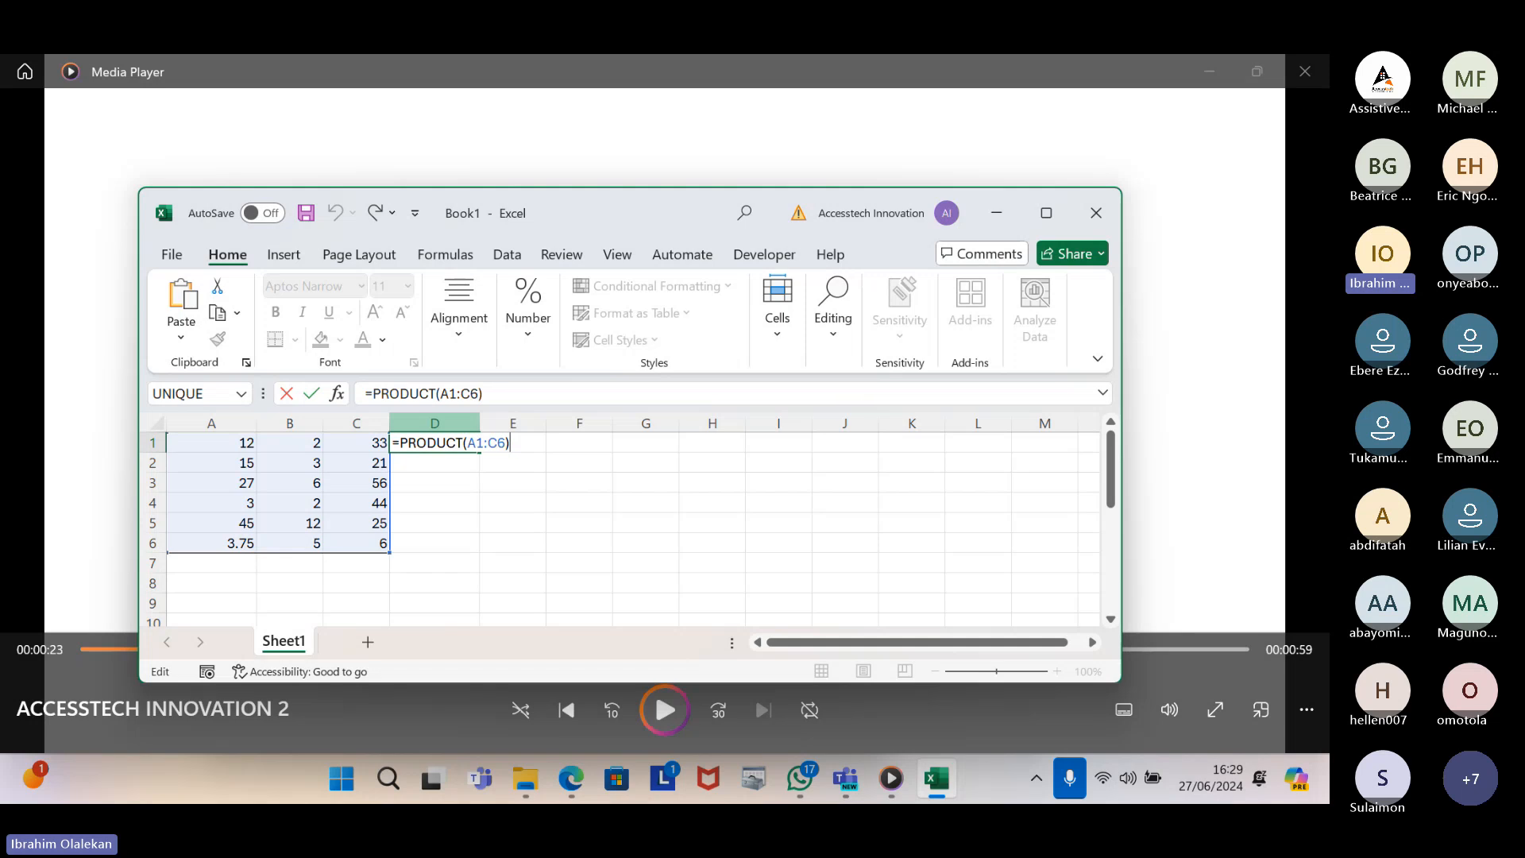
pyautogui.press('Home')
pyautogui.hotkey('ctrl', 'Return')
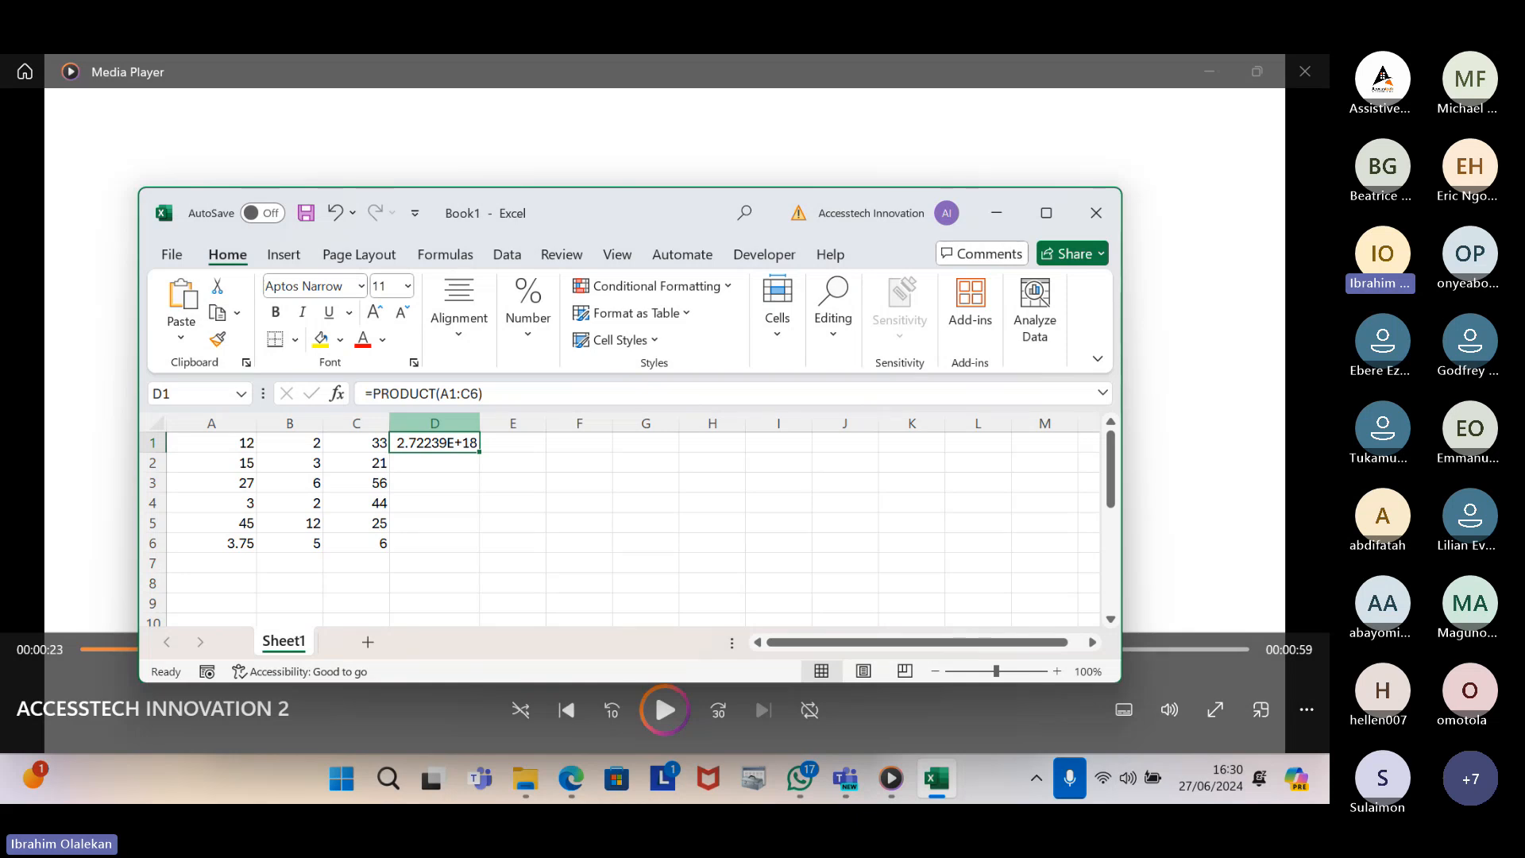
pyautogui.press('alt')
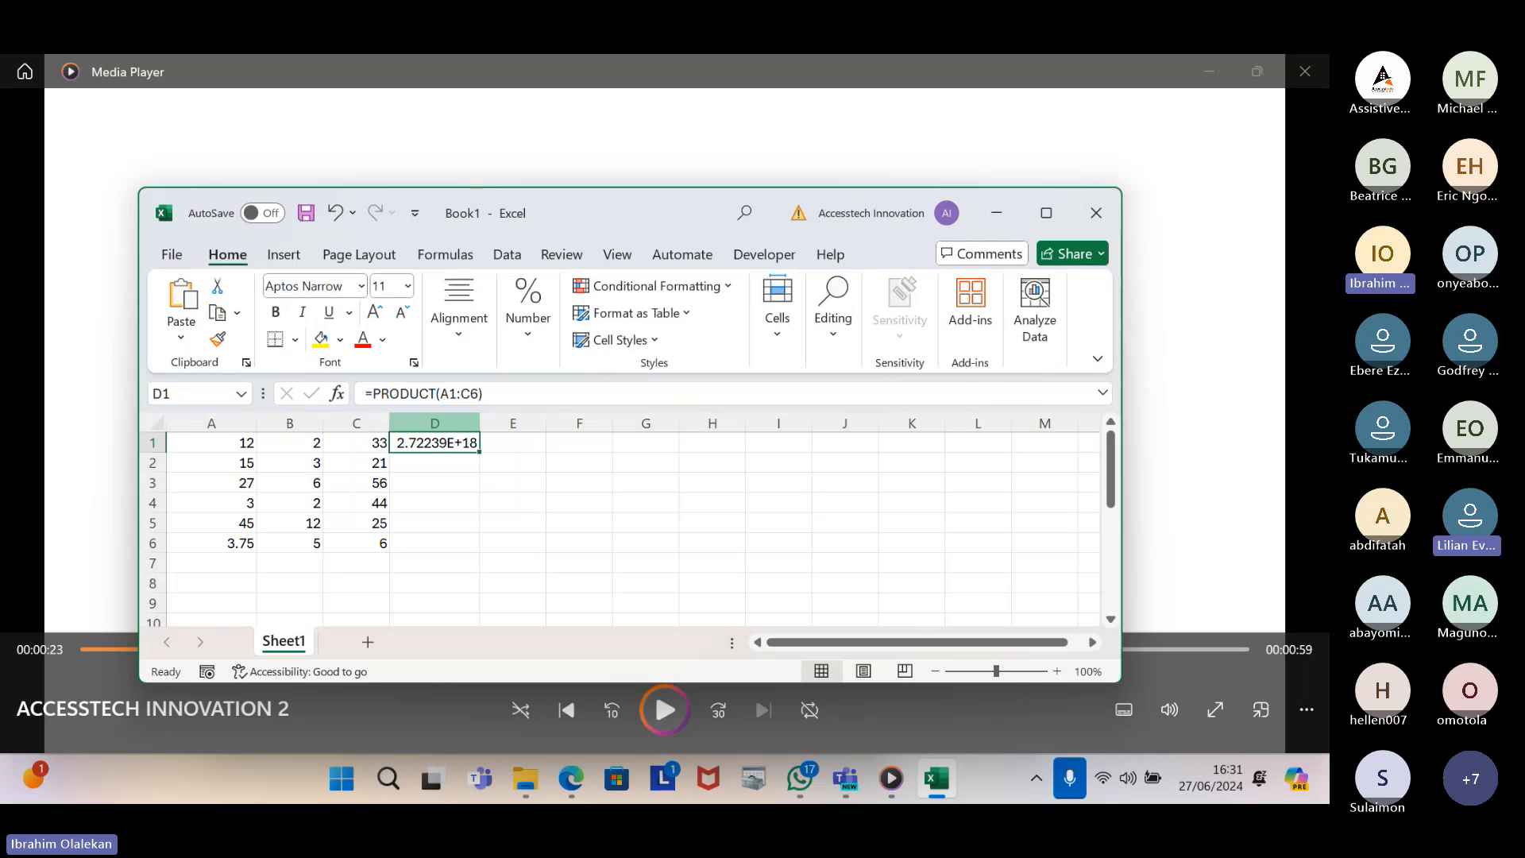
# Enter =MAX(A1:C6) in cell D2 to return the largest value of the block, and reselect the cell
pyautogui.press('Down')
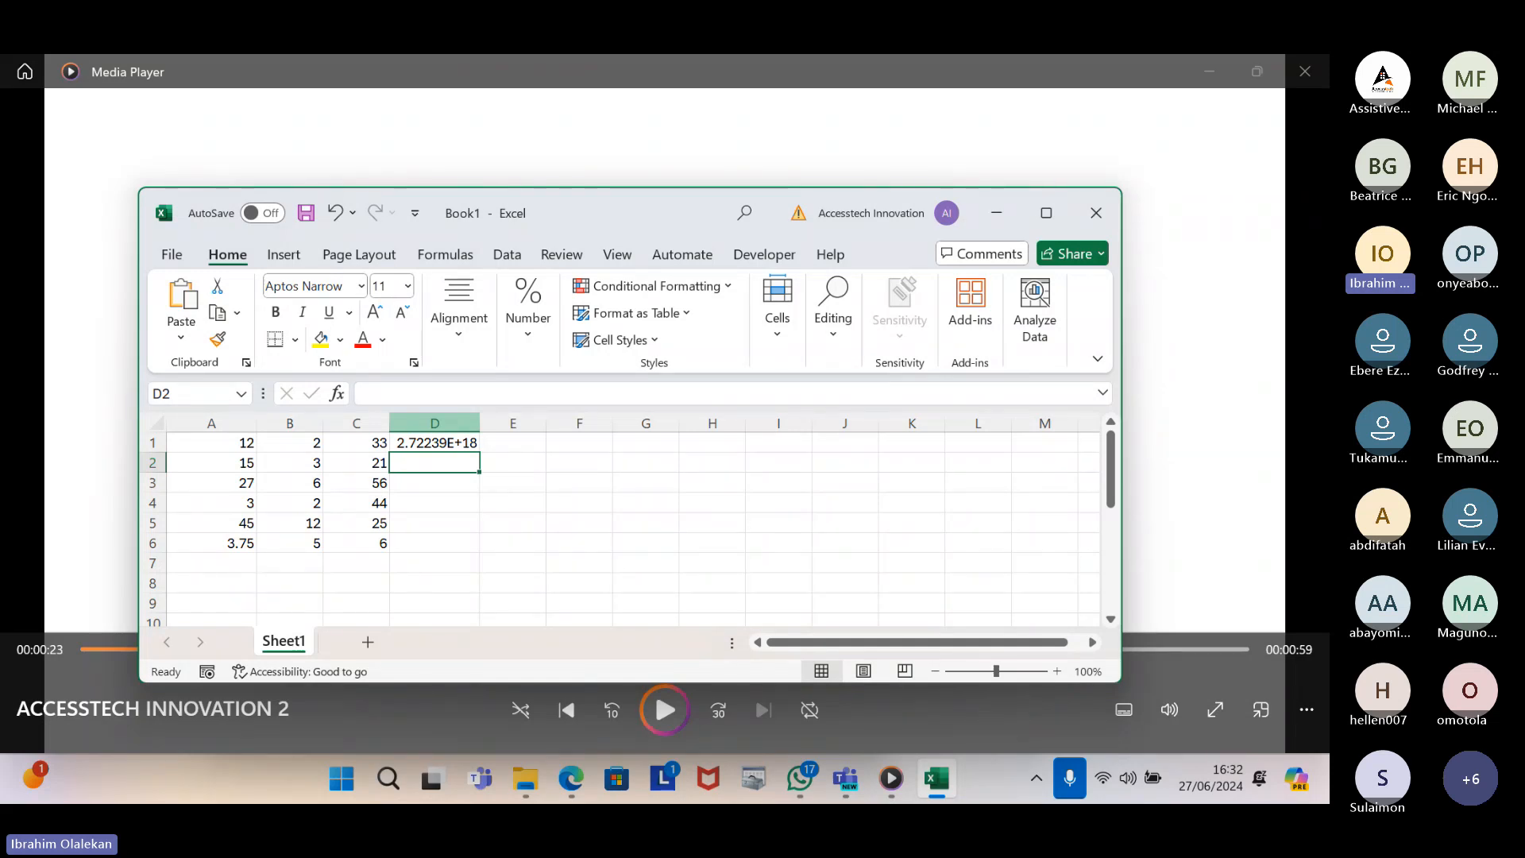
pyautogui.write('=')
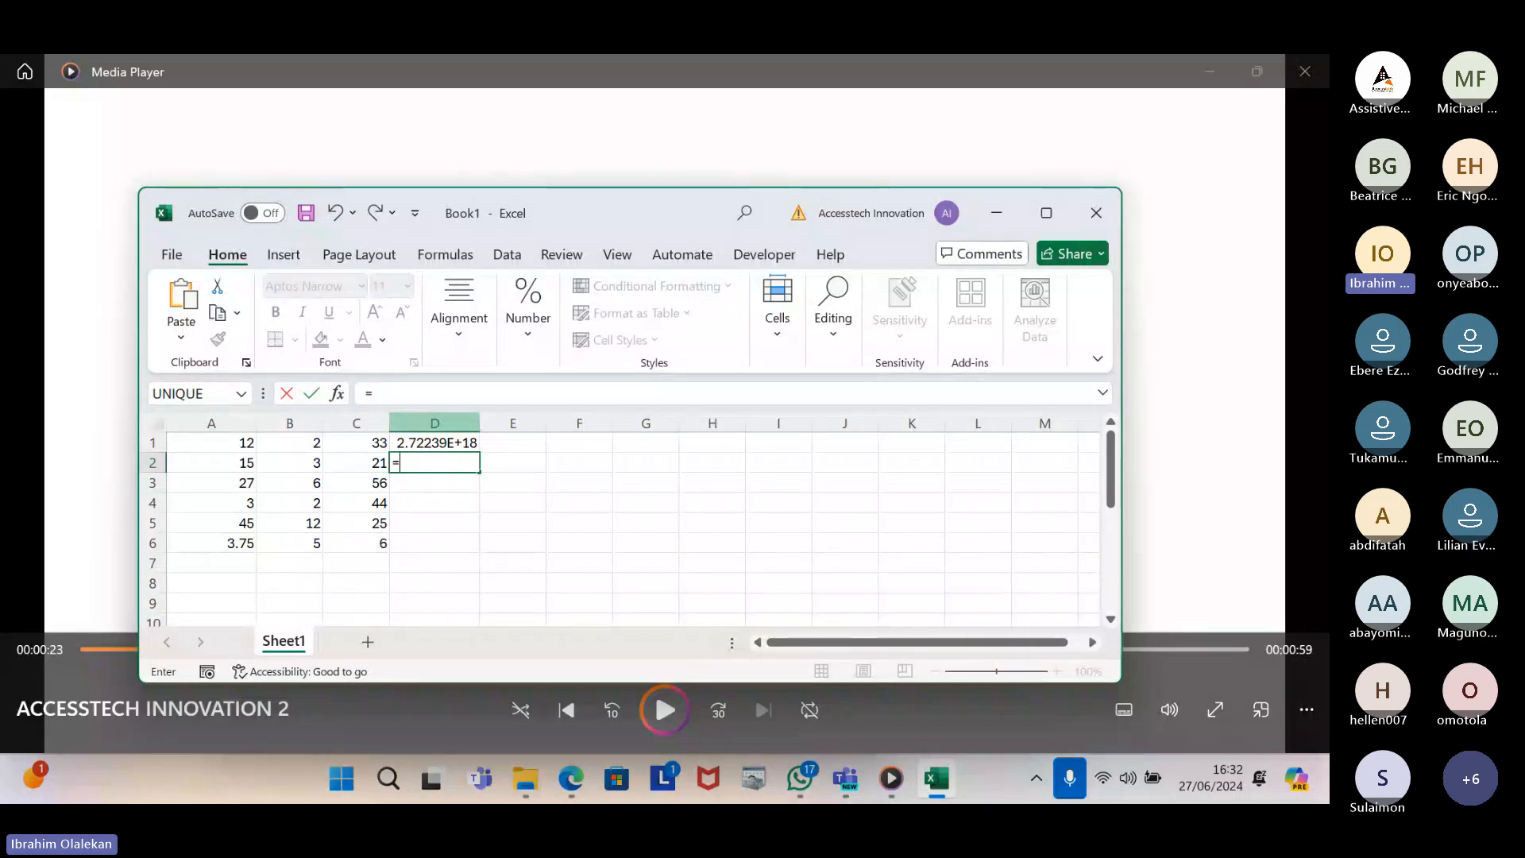
pyautogui.write('max')
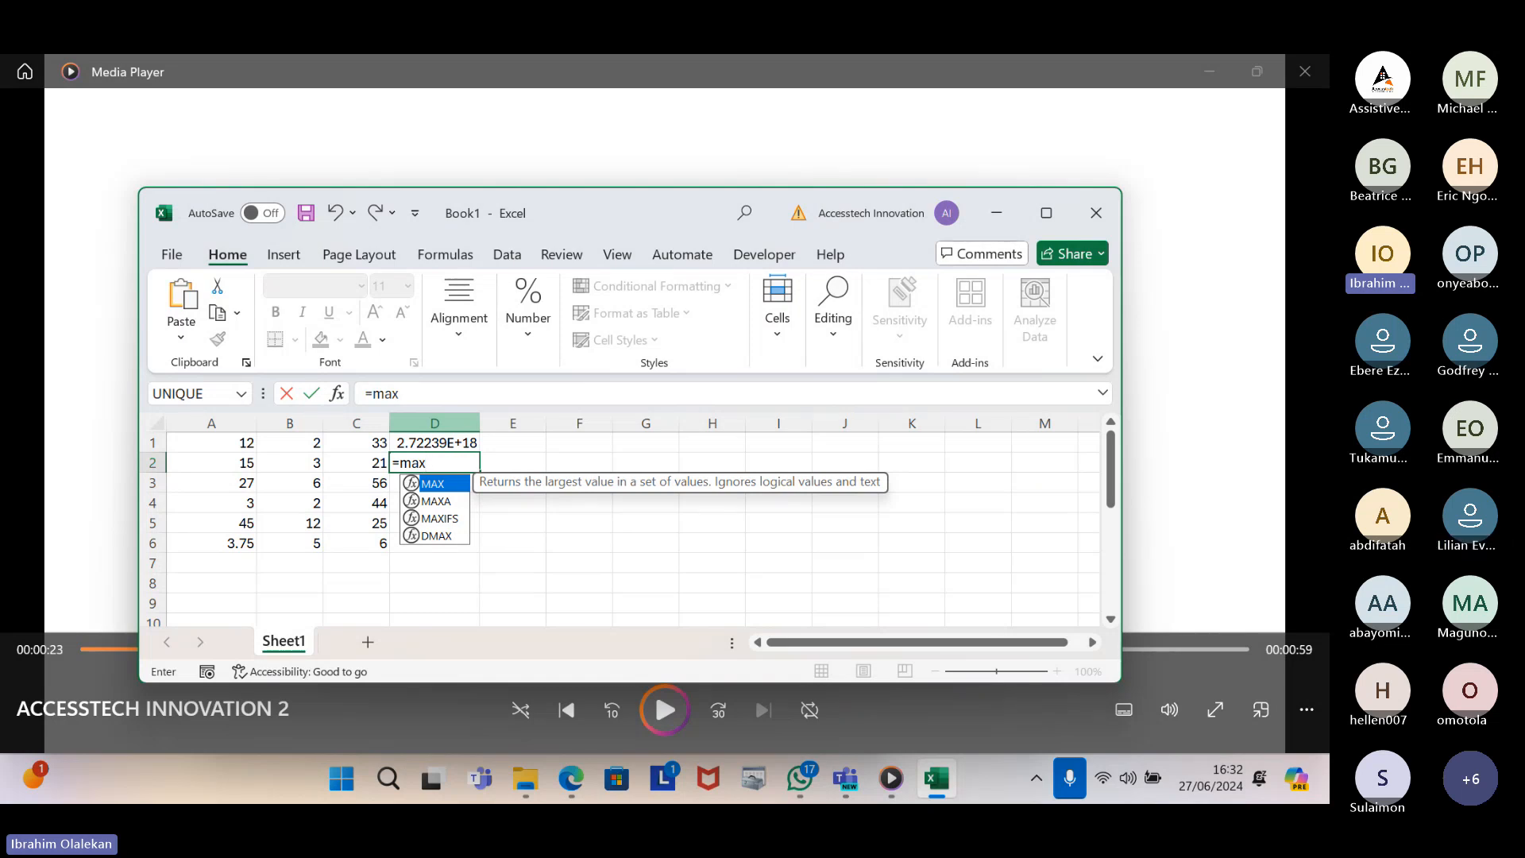
pyautogui.write('(')
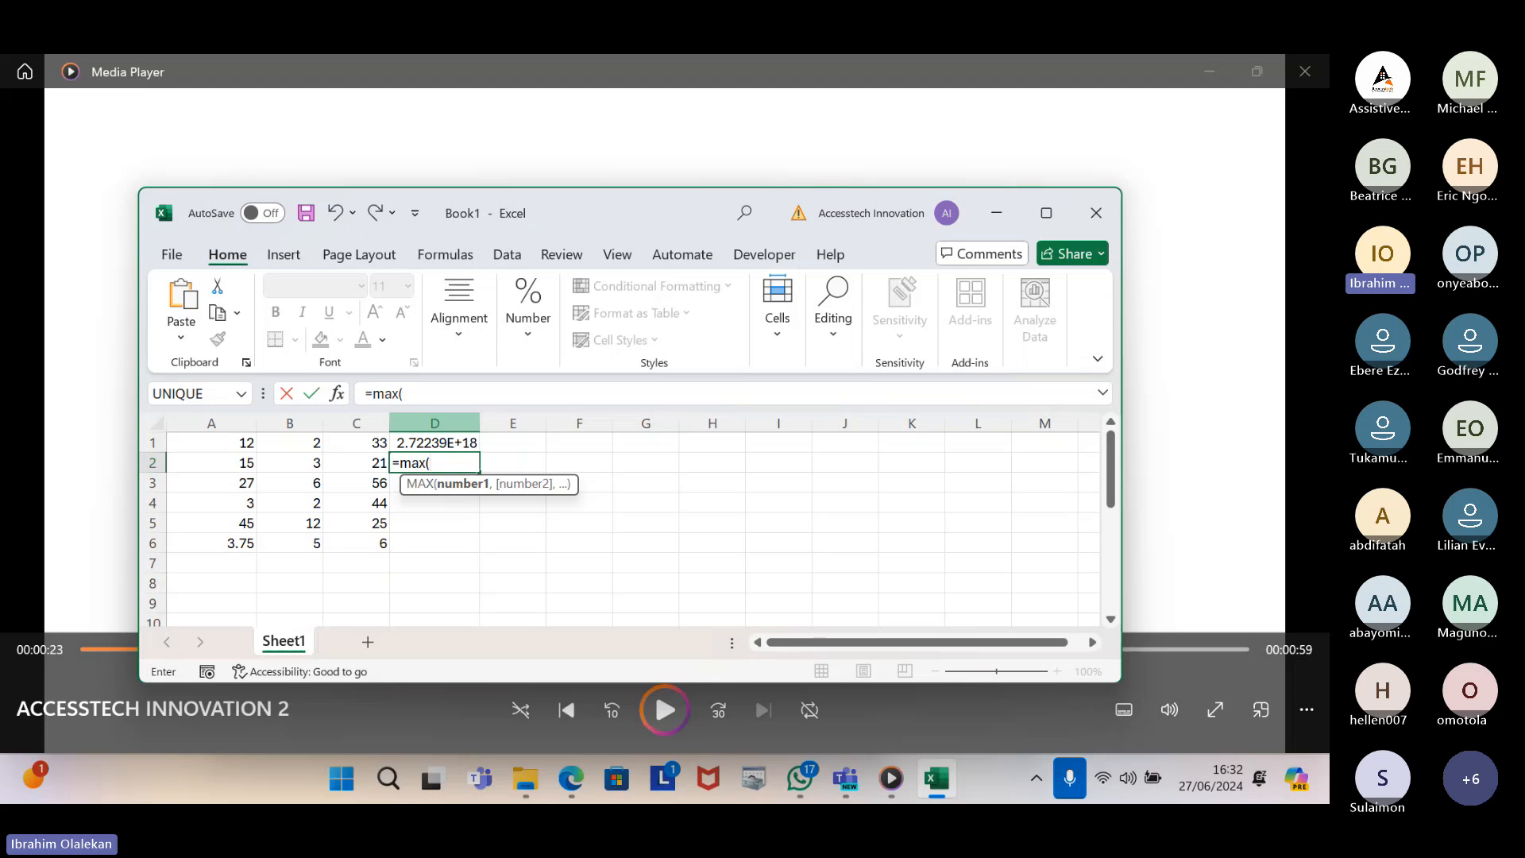
pyautogui.write('a1')
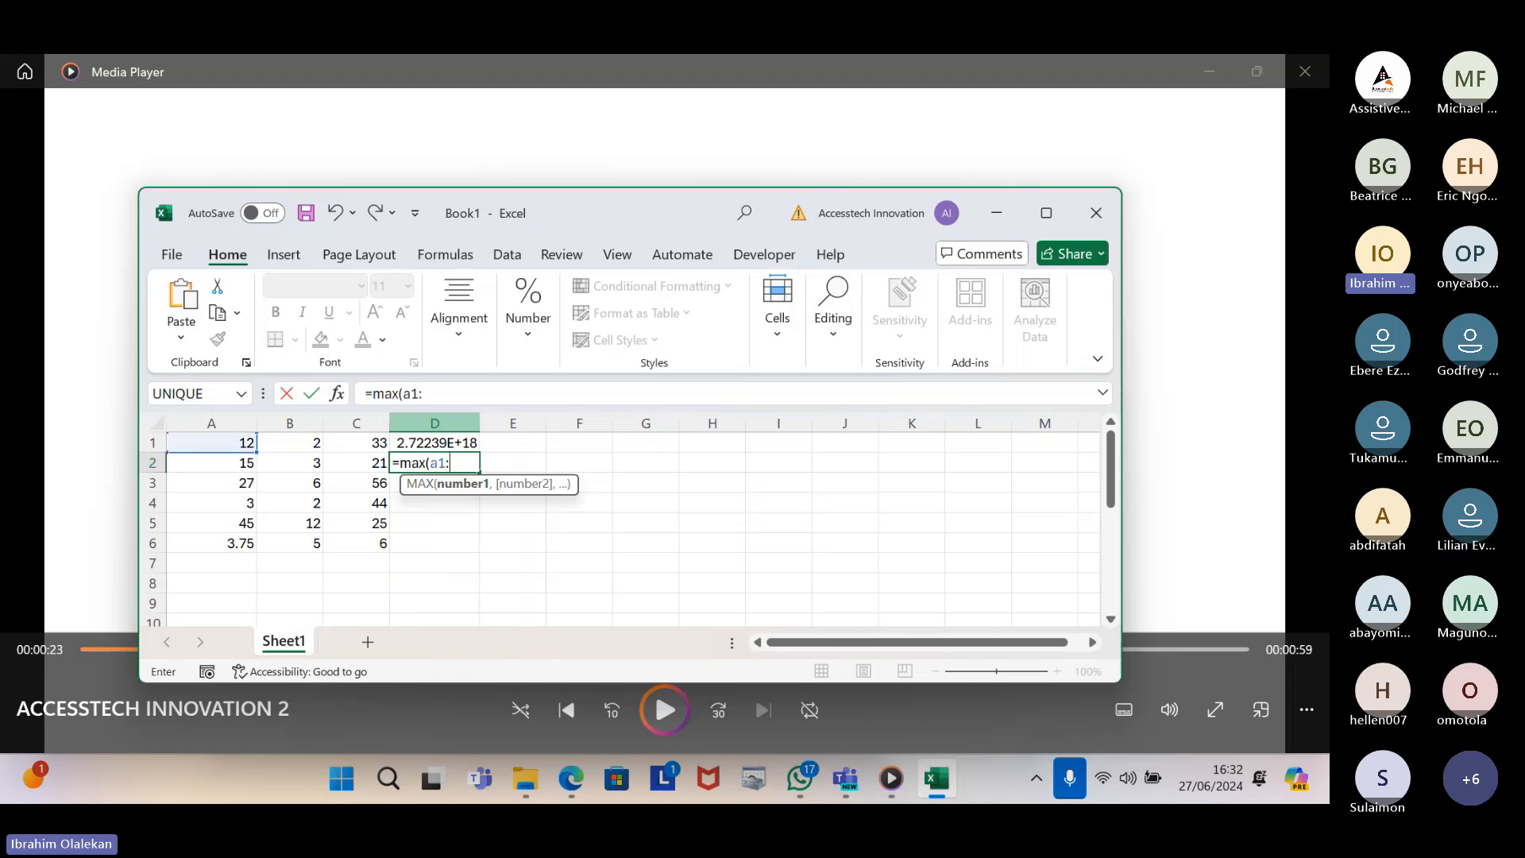
pyautogui.write(':c')
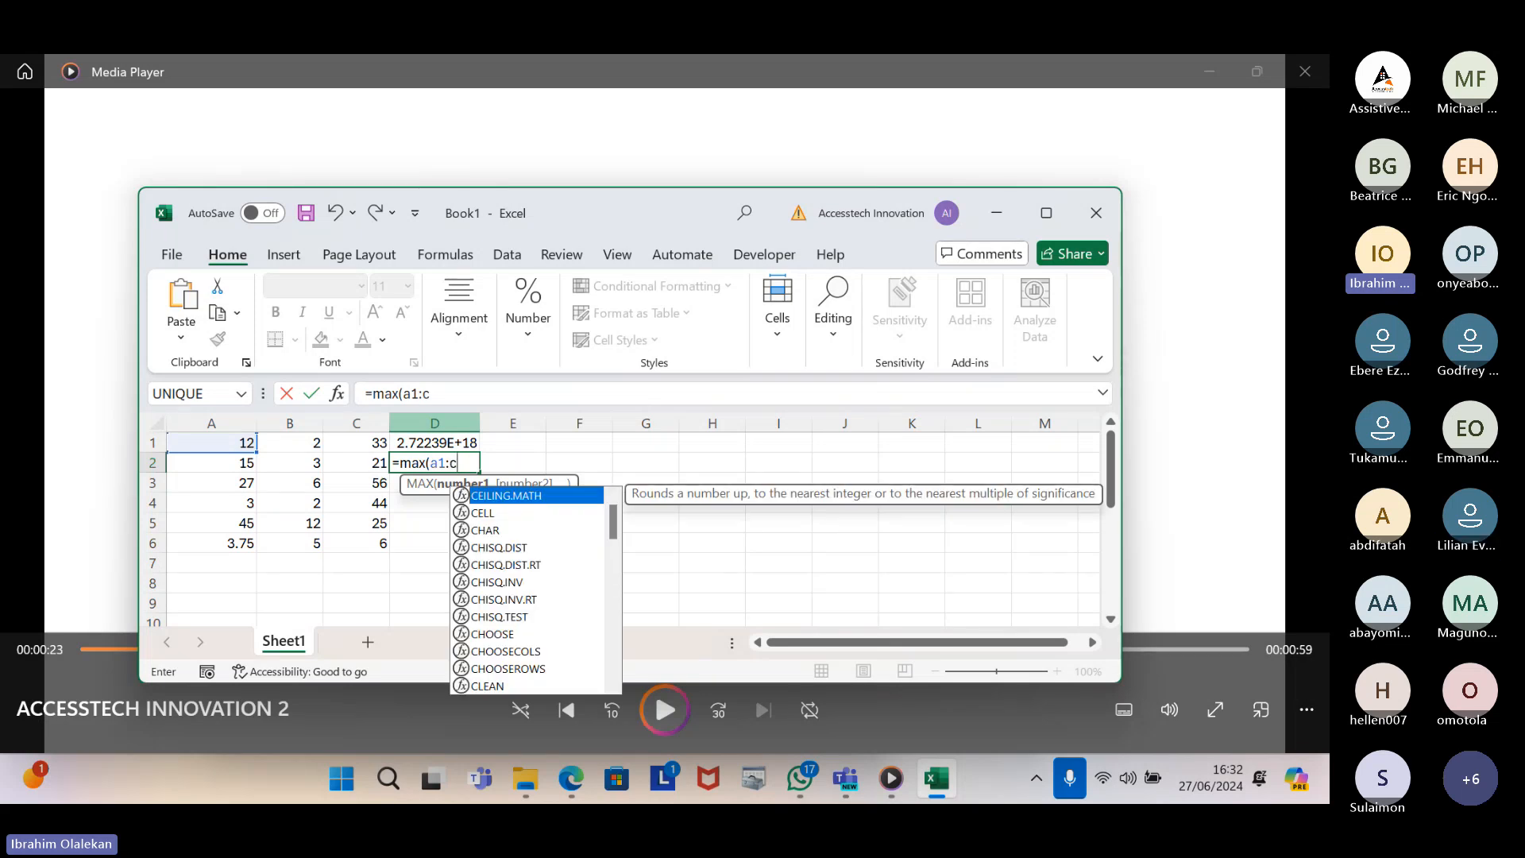
pyautogui.write('6')
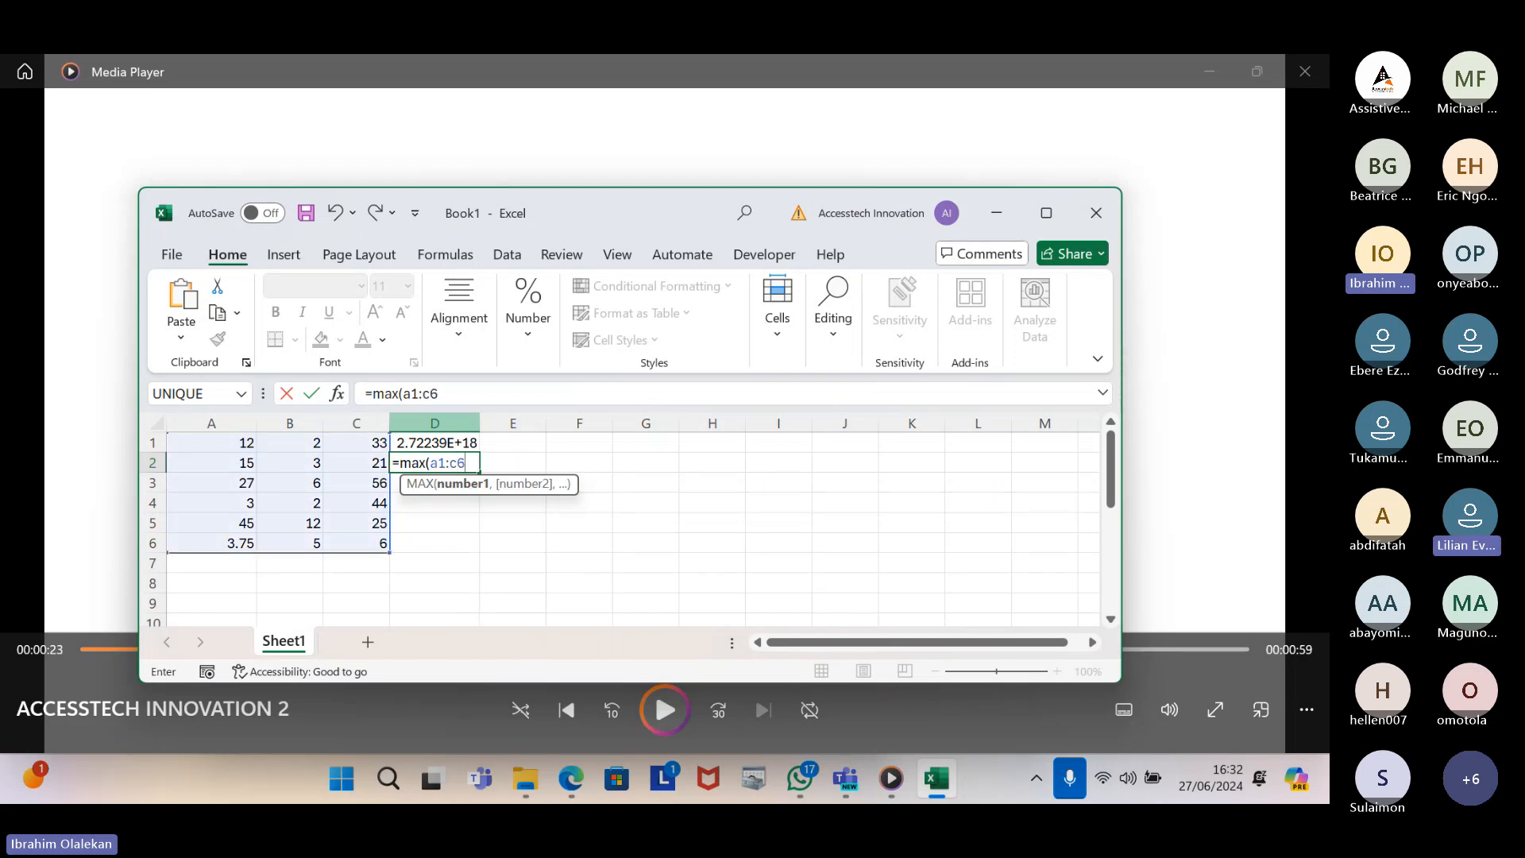
pyautogui.write(')')
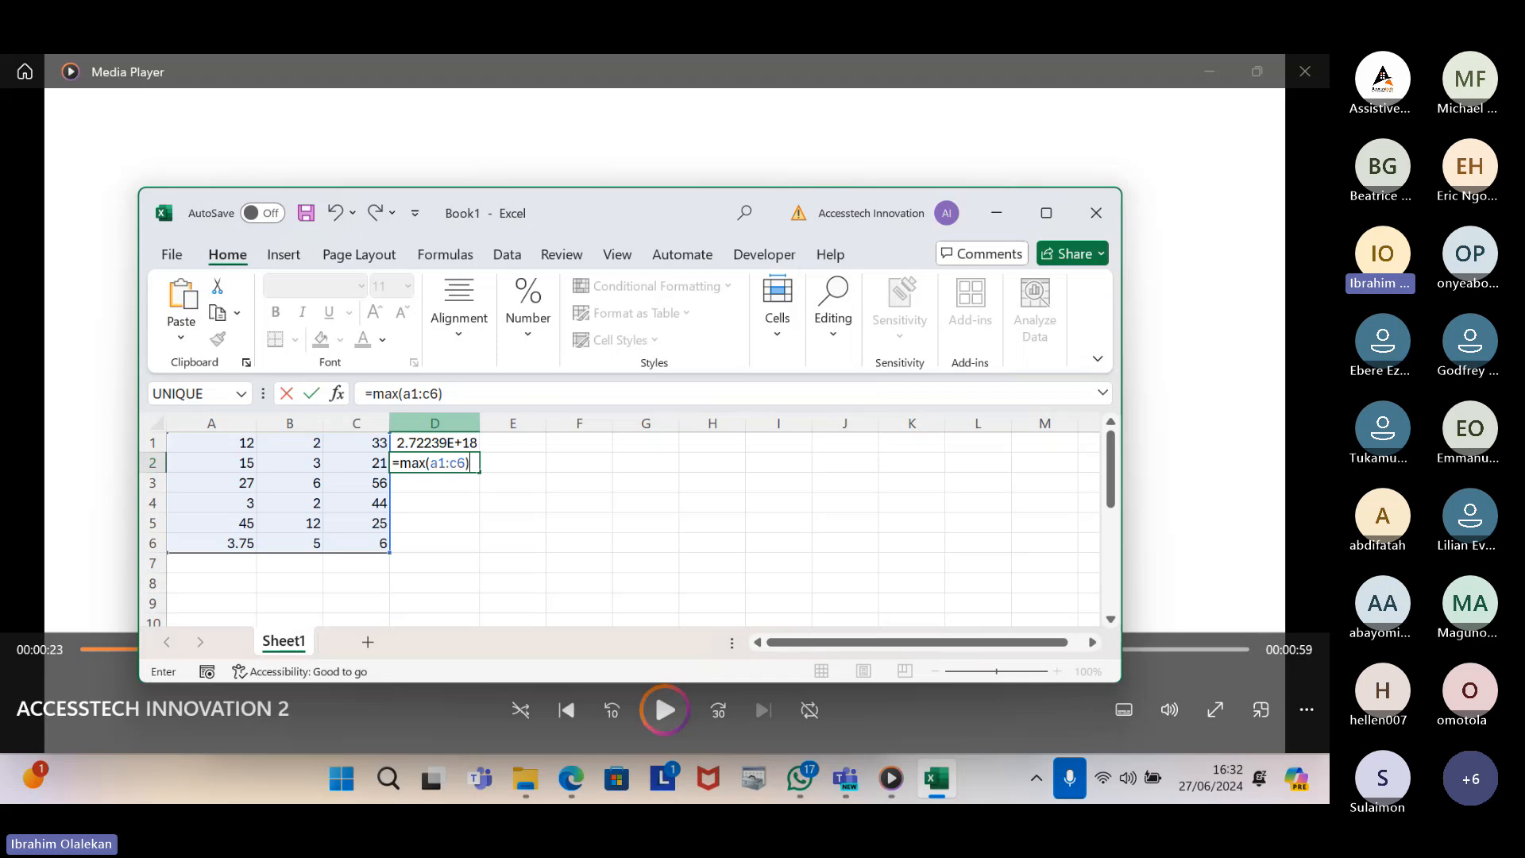
pyautogui.press('Return')
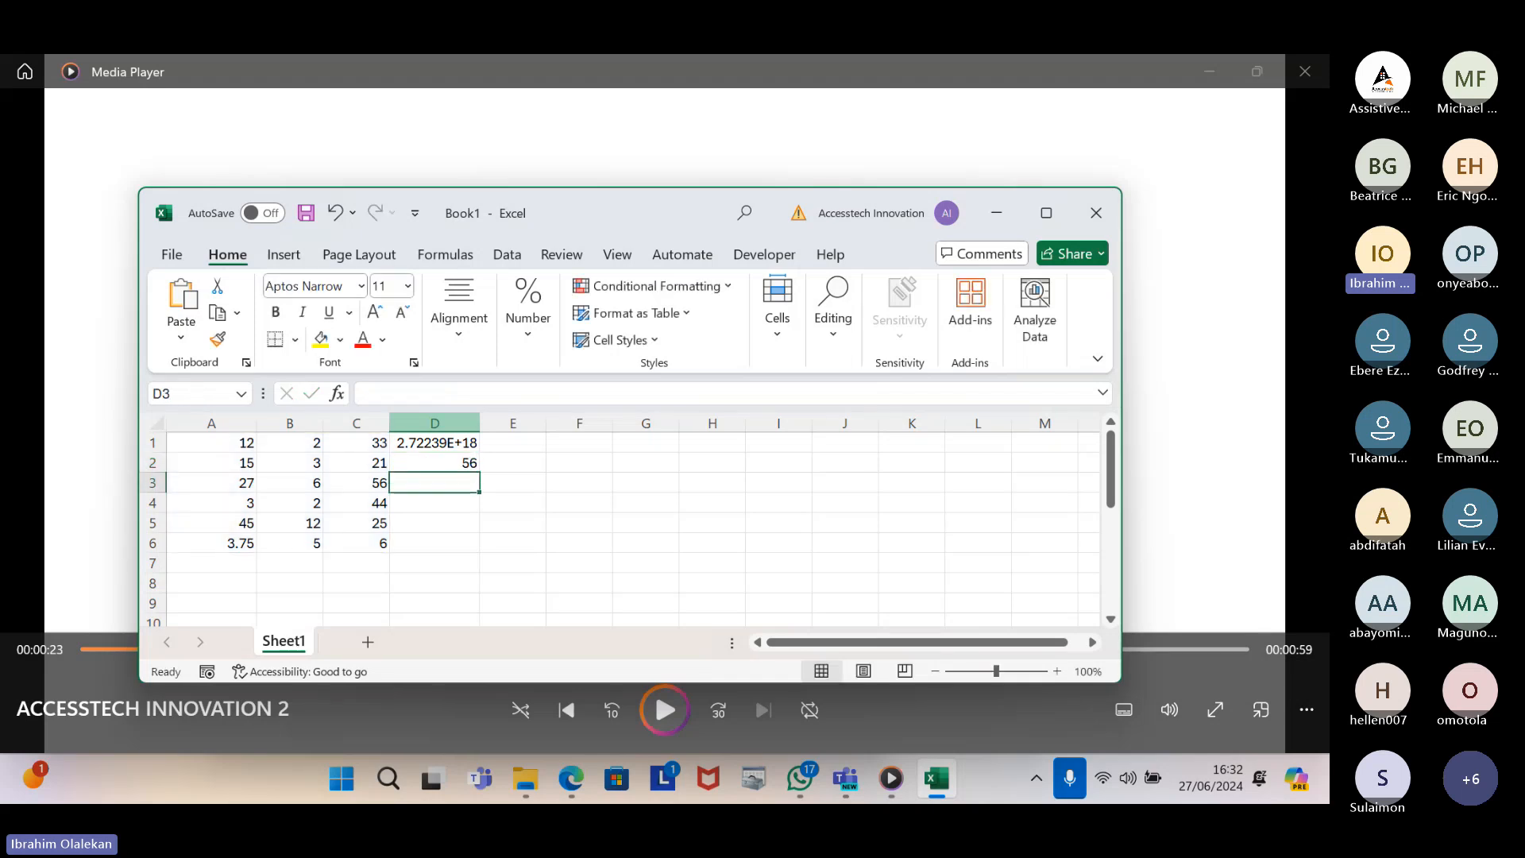
pyautogui.press('Up')
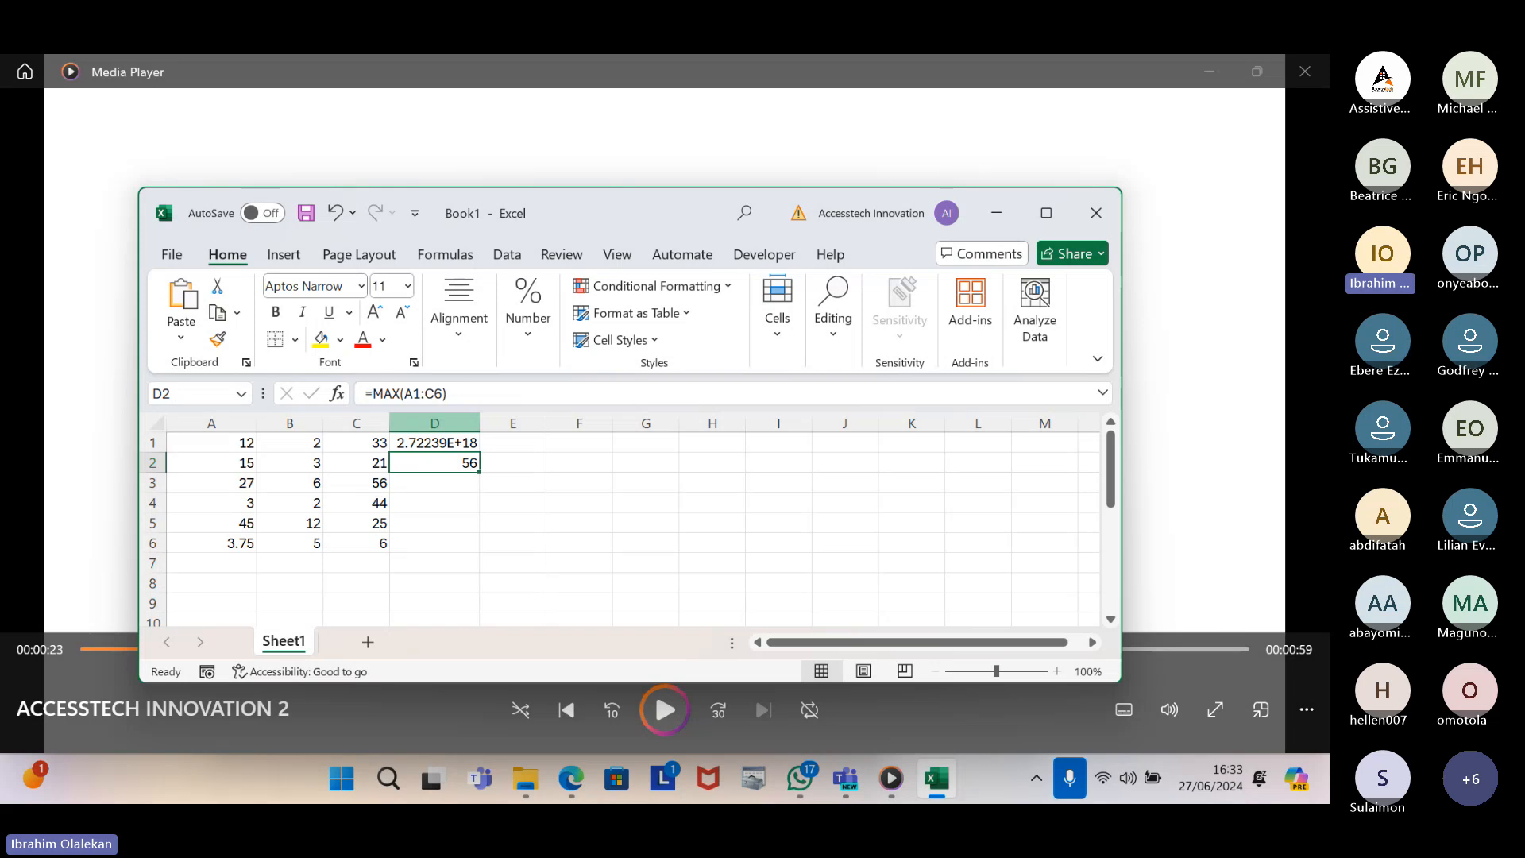
# Go through the values in columns A, B and C cell by cell to locate the largest number in the block
pyautogui.press('Left')
pyautogui.press('Left')
pyautogui.press('Left')
pyautogui.press('Up')
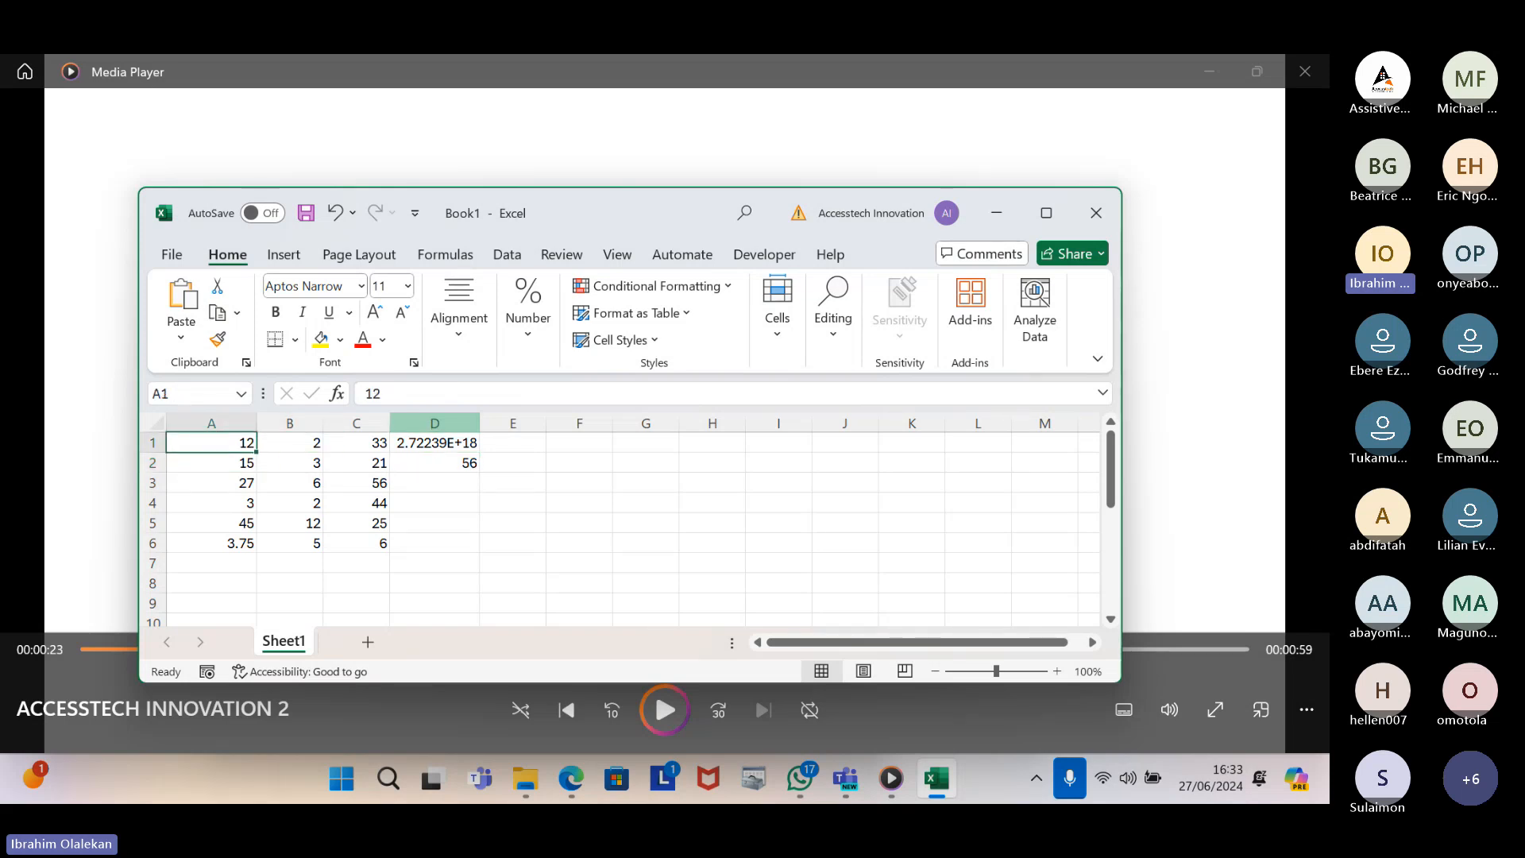
pyautogui.press('Down')
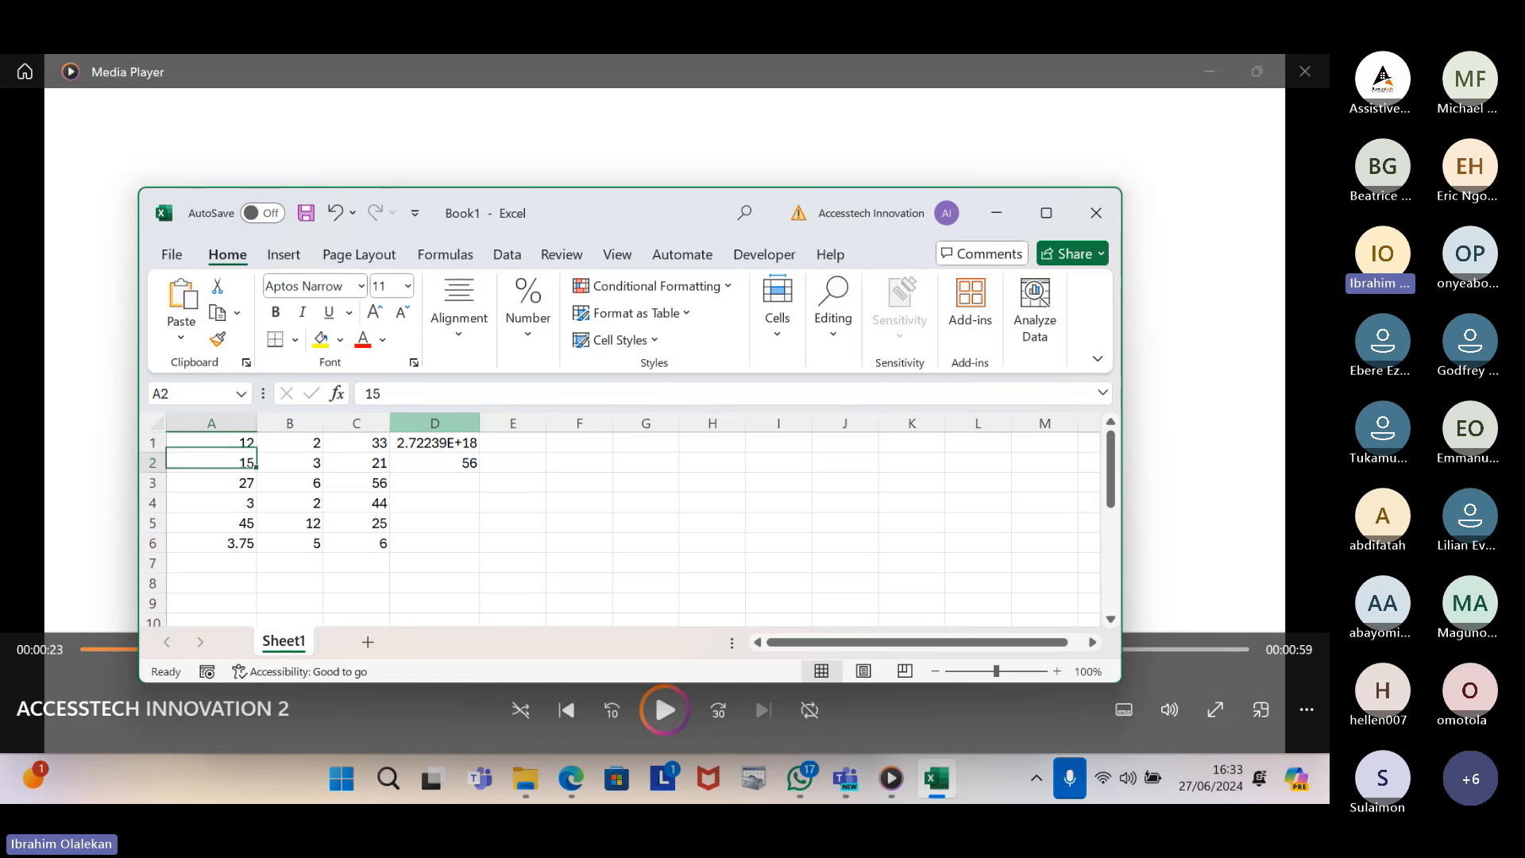
pyautogui.press('Down')
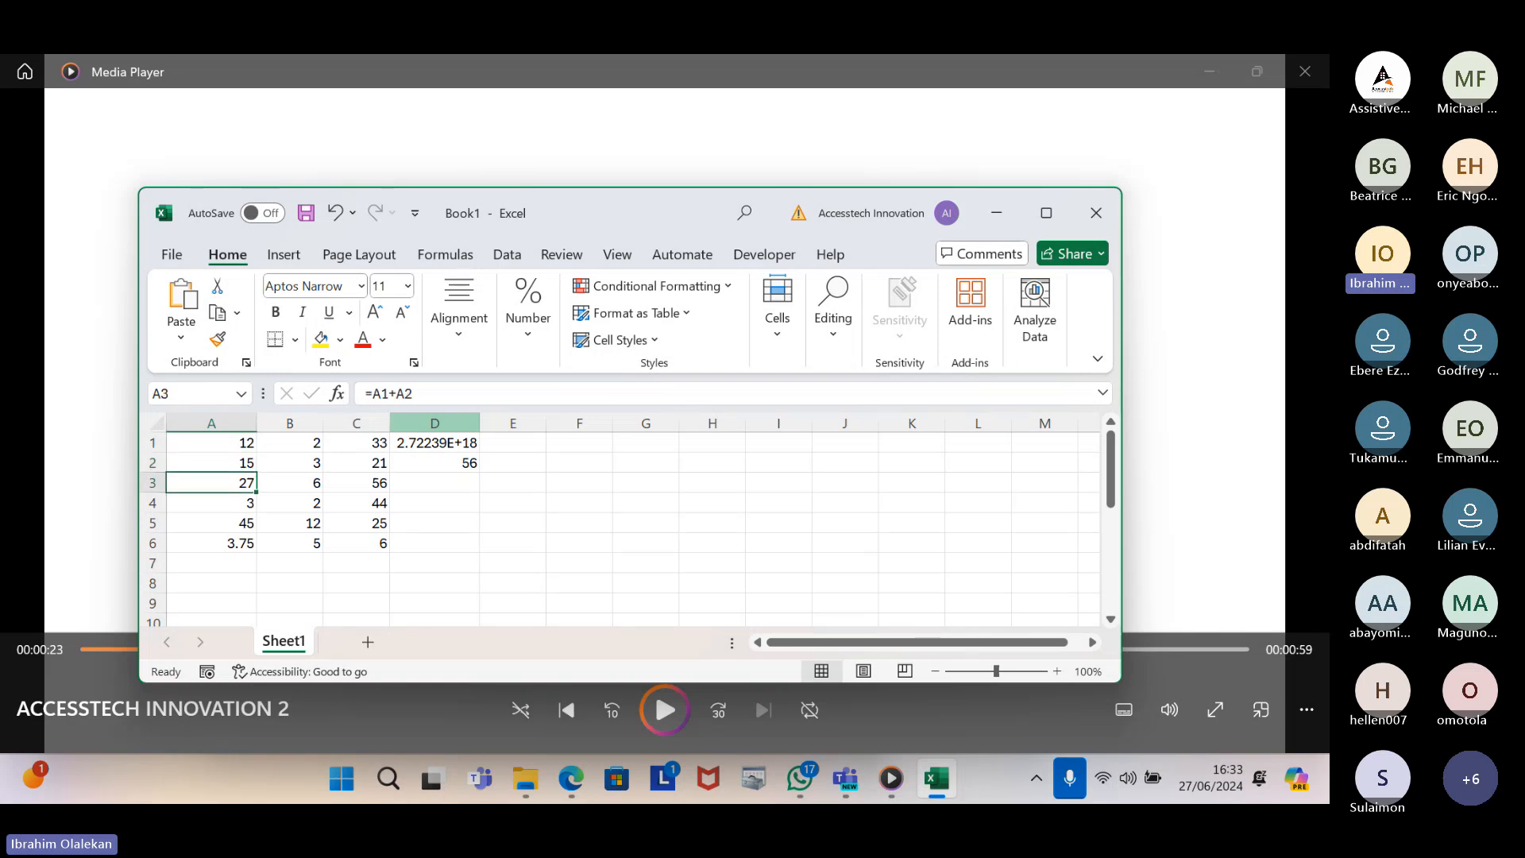
pyautogui.press('Down')
pyautogui.press('Down')
pyautogui.press('Down')
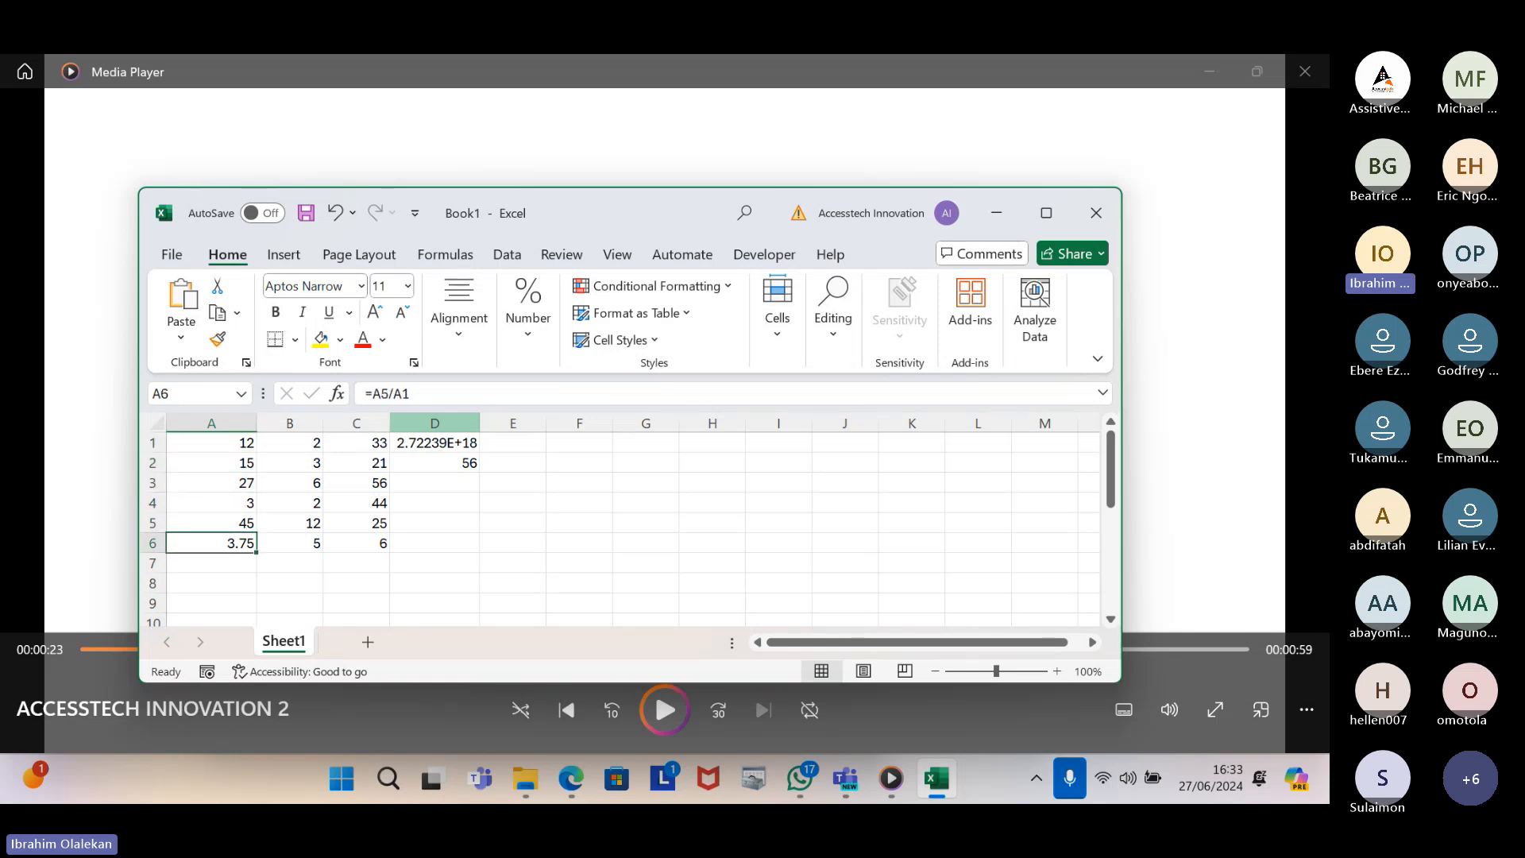
pyautogui.press('Down')
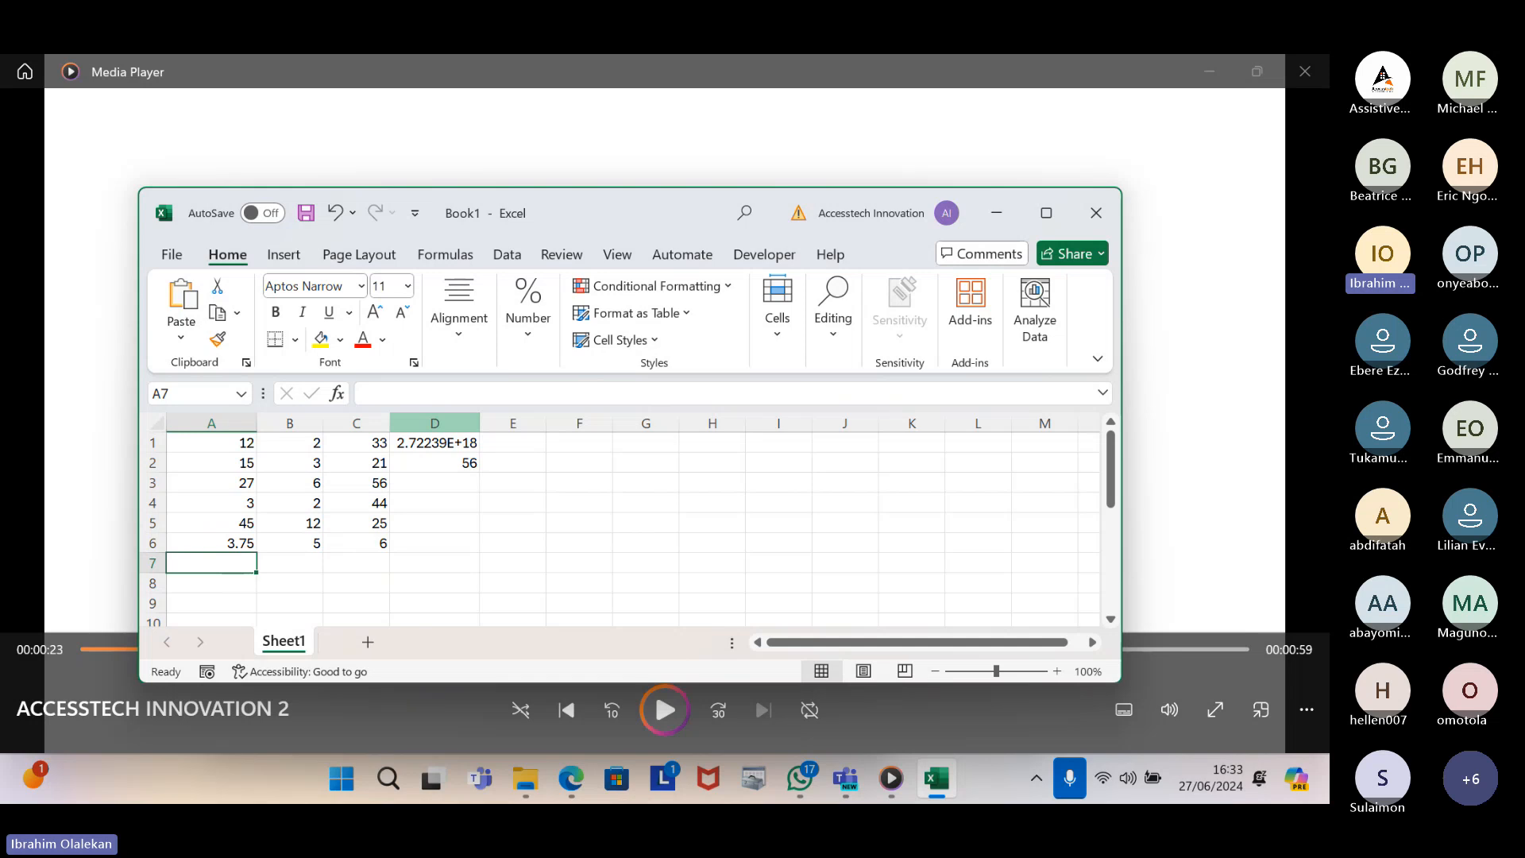
pyautogui.press('Right')
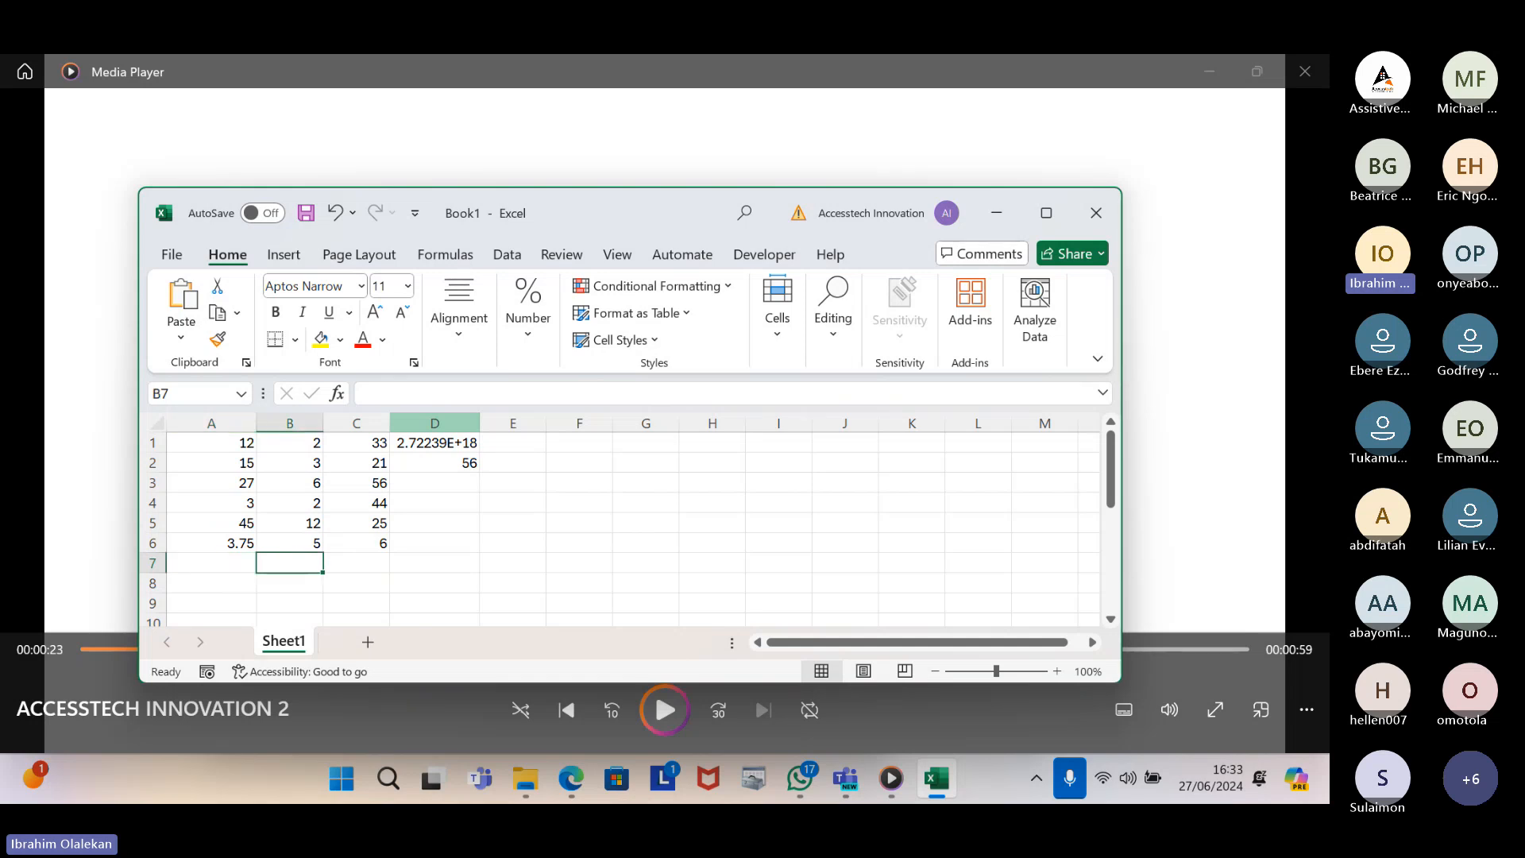
pyautogui.press('Up')
pyautogui.press('Up')
pyautogui.press('Up')
pyautogui.press('Up')
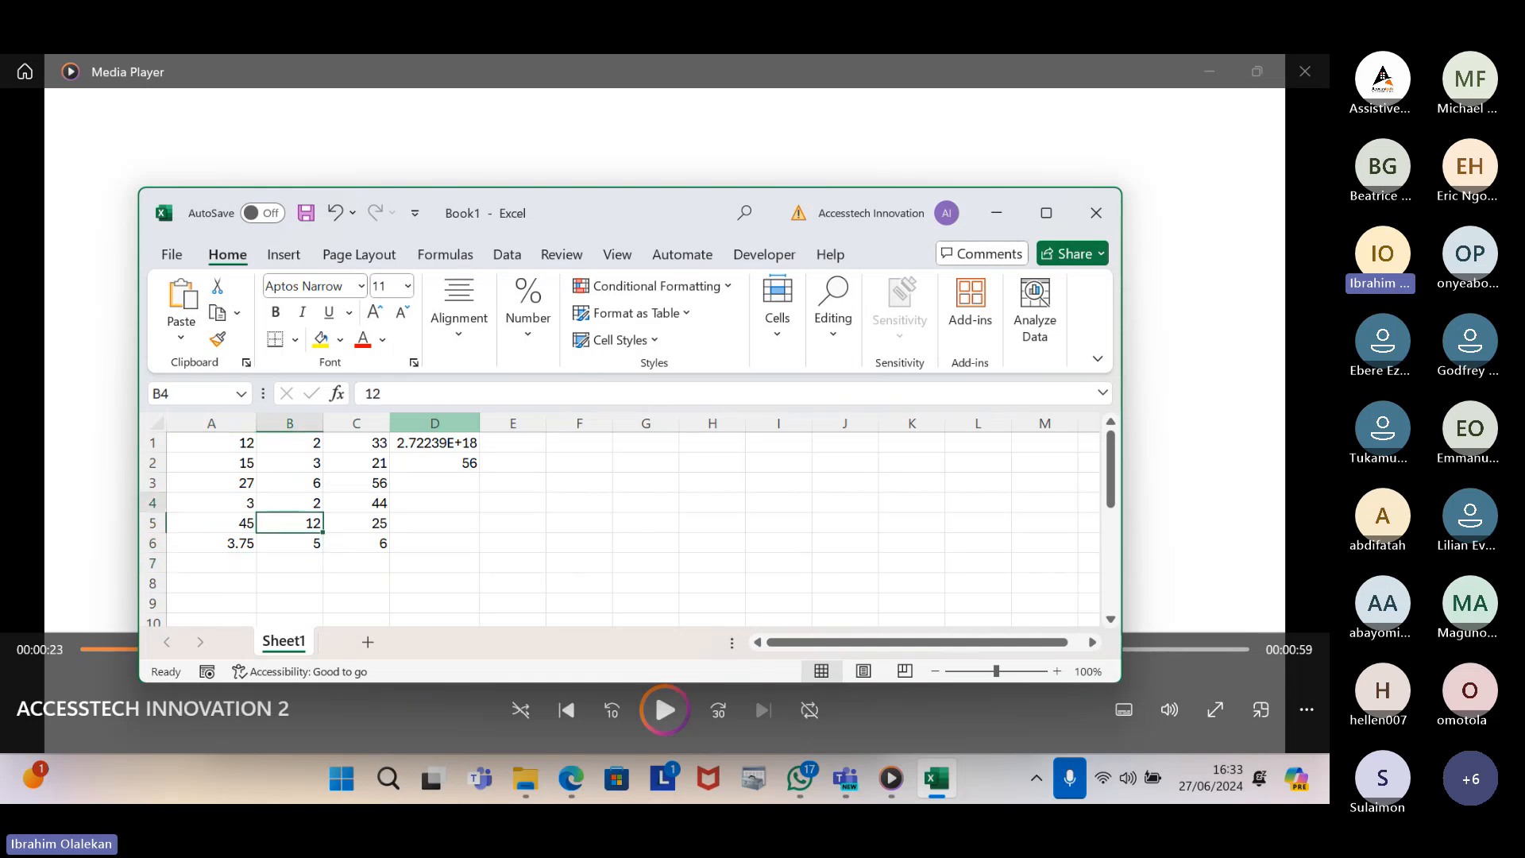
pyautogui.press('Up')
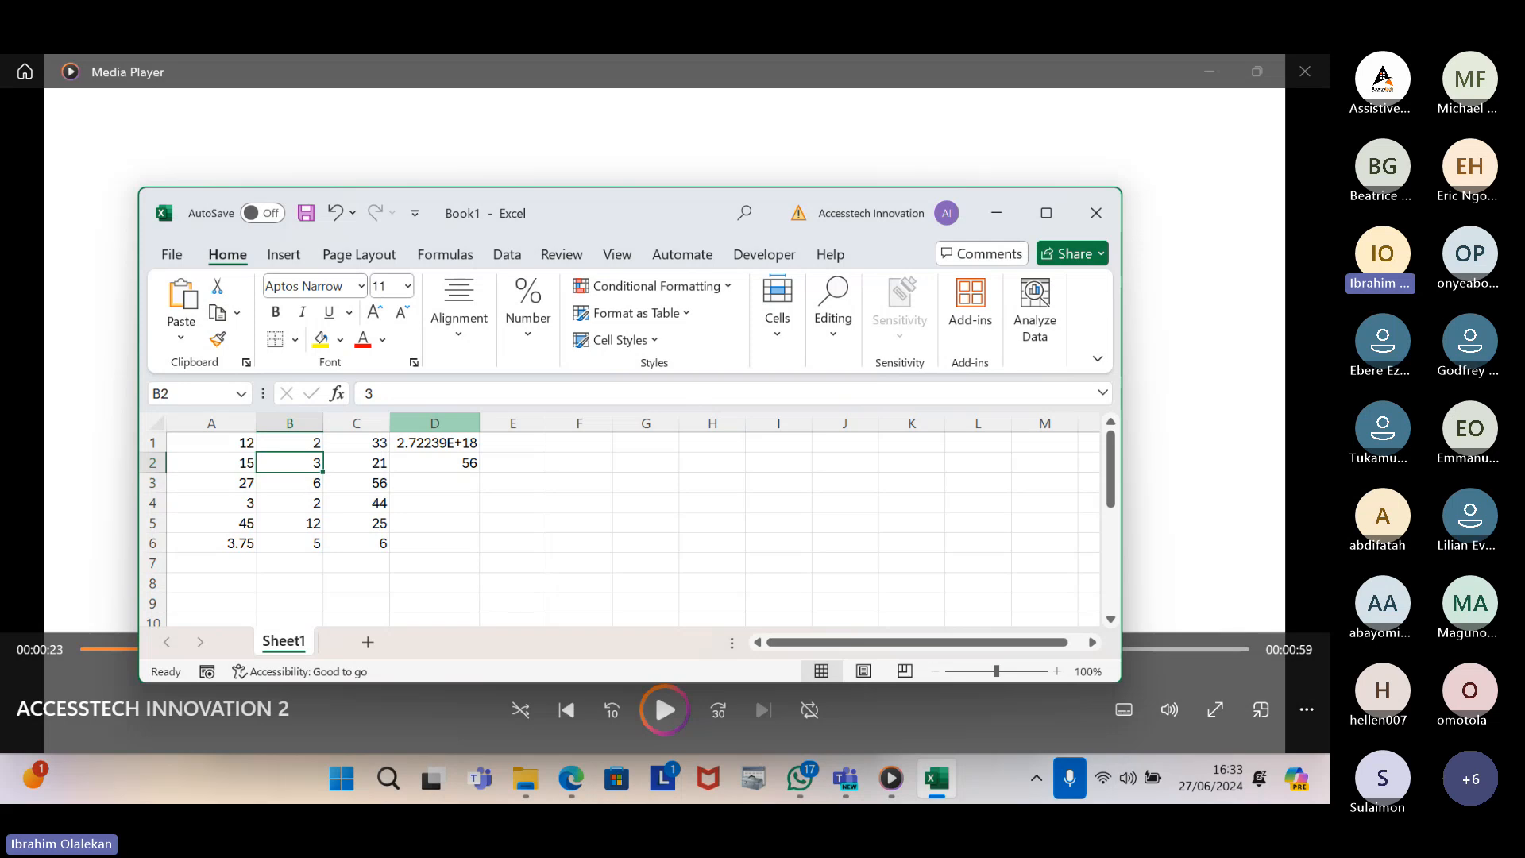
pyautogui.press('Up')
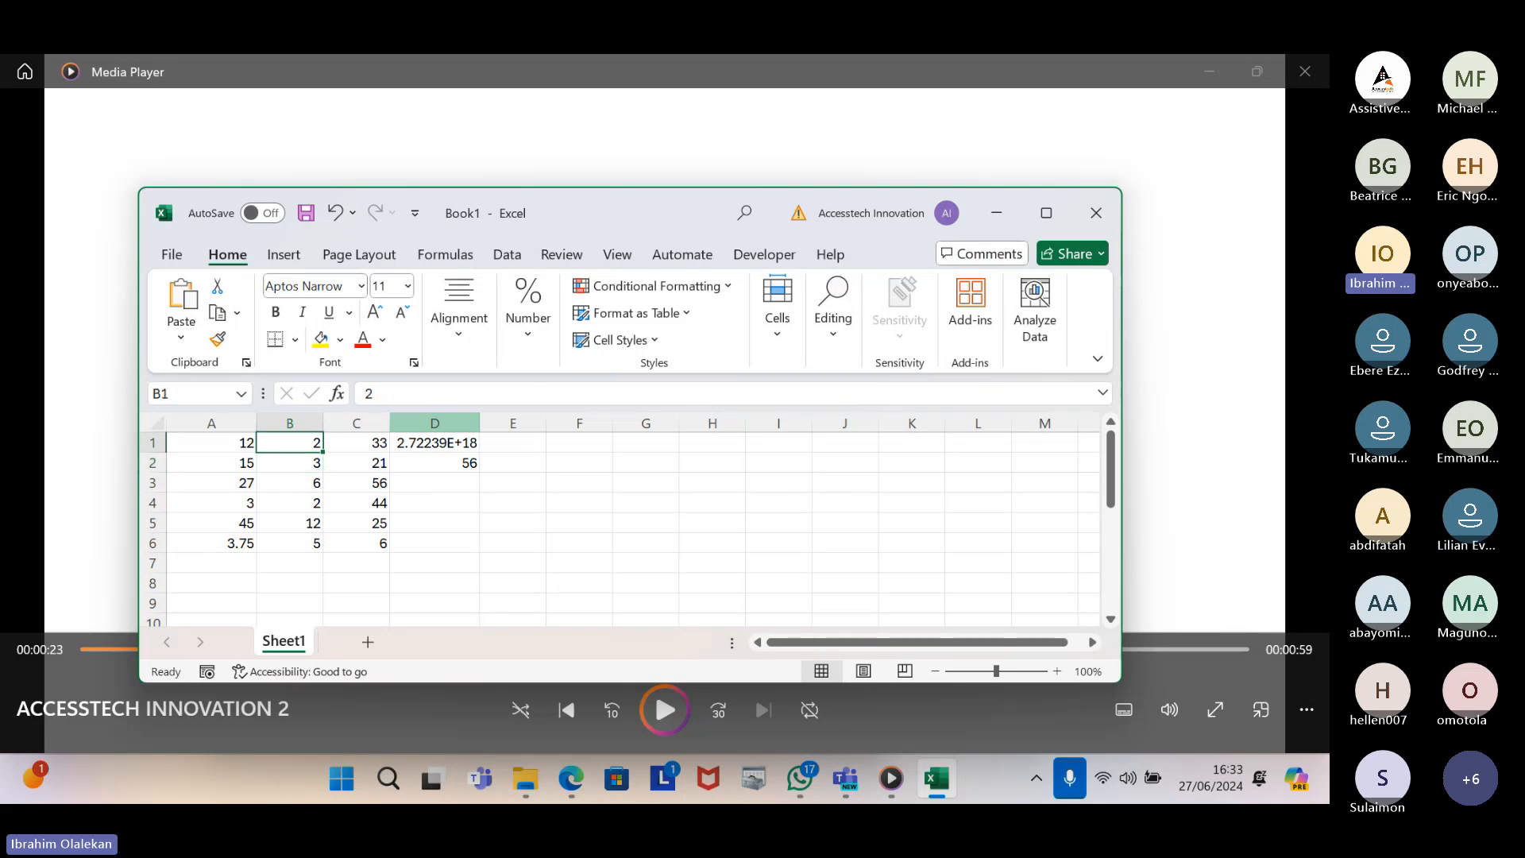
pyautogui.press('Right')
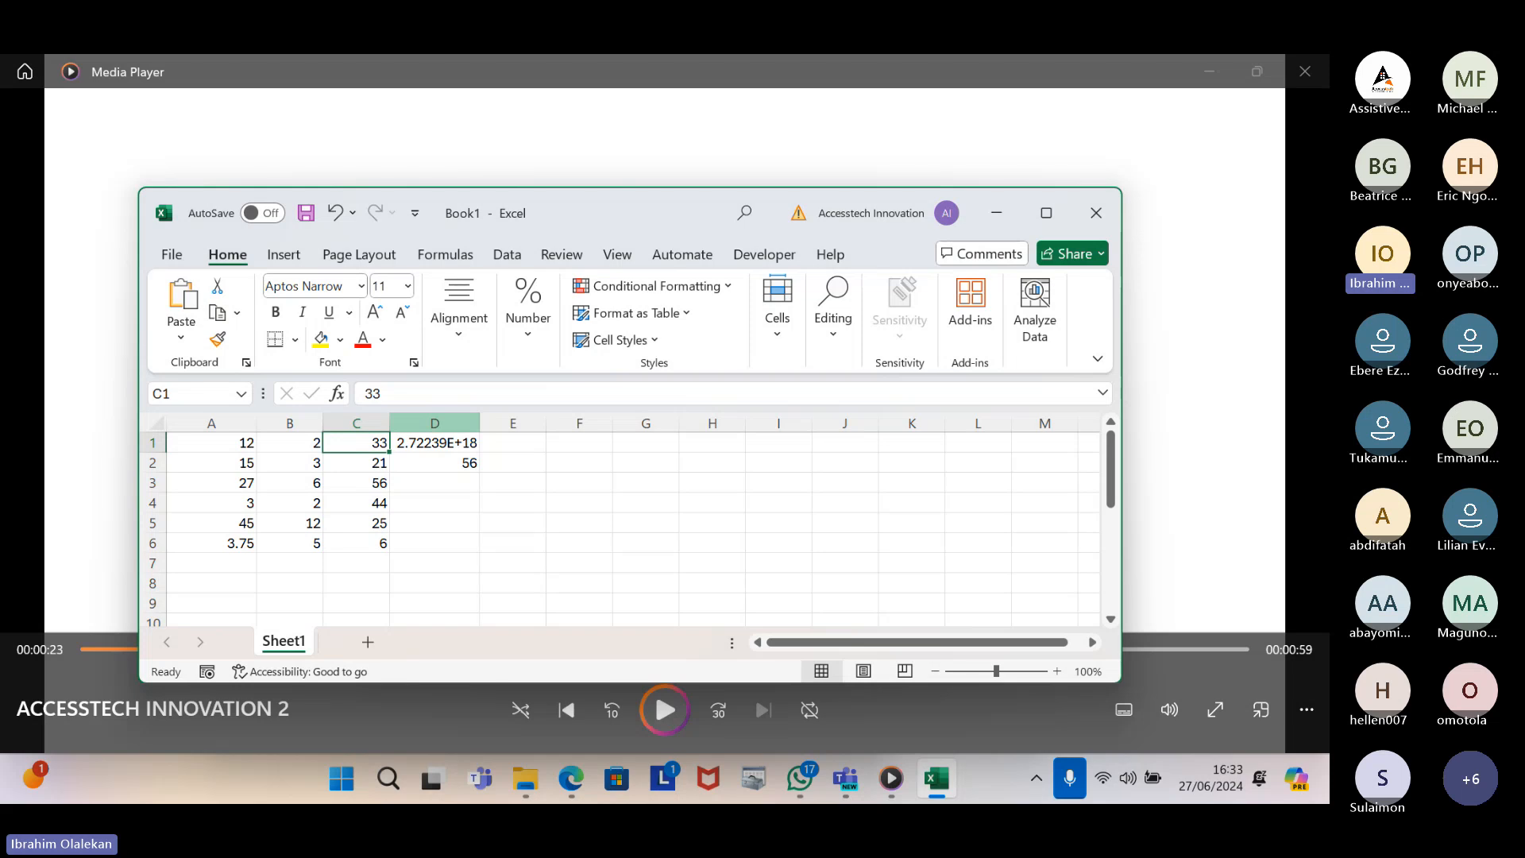
pyautogui.press('Down')
pyautogui.press('Down')
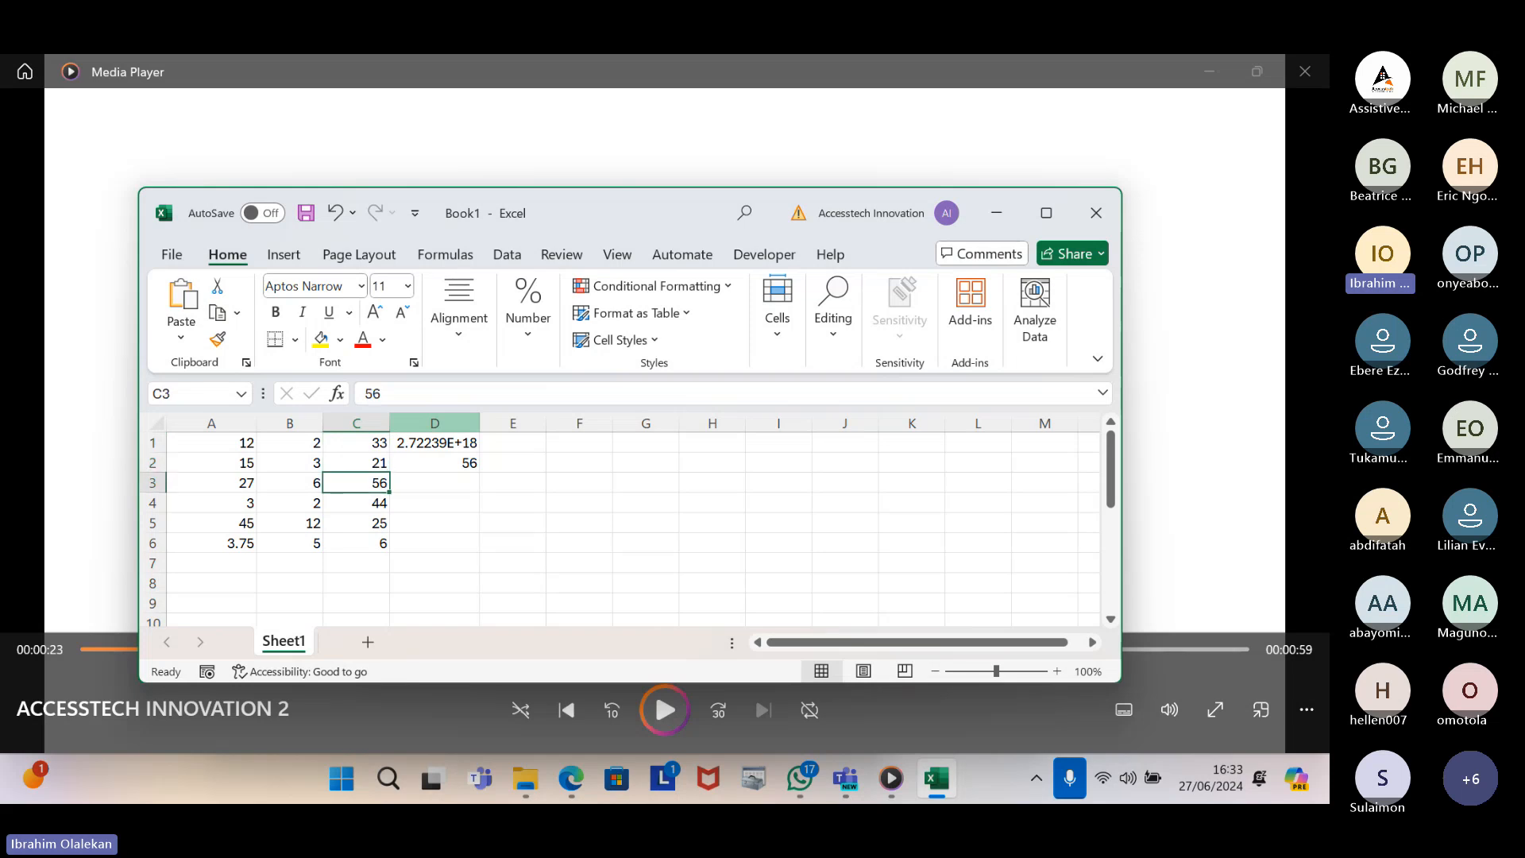
# Check the remaining values in column C down to row 6, and return to the MAX result in cell D2
pyautogui.press('Down')
pyautogui.press('Down')
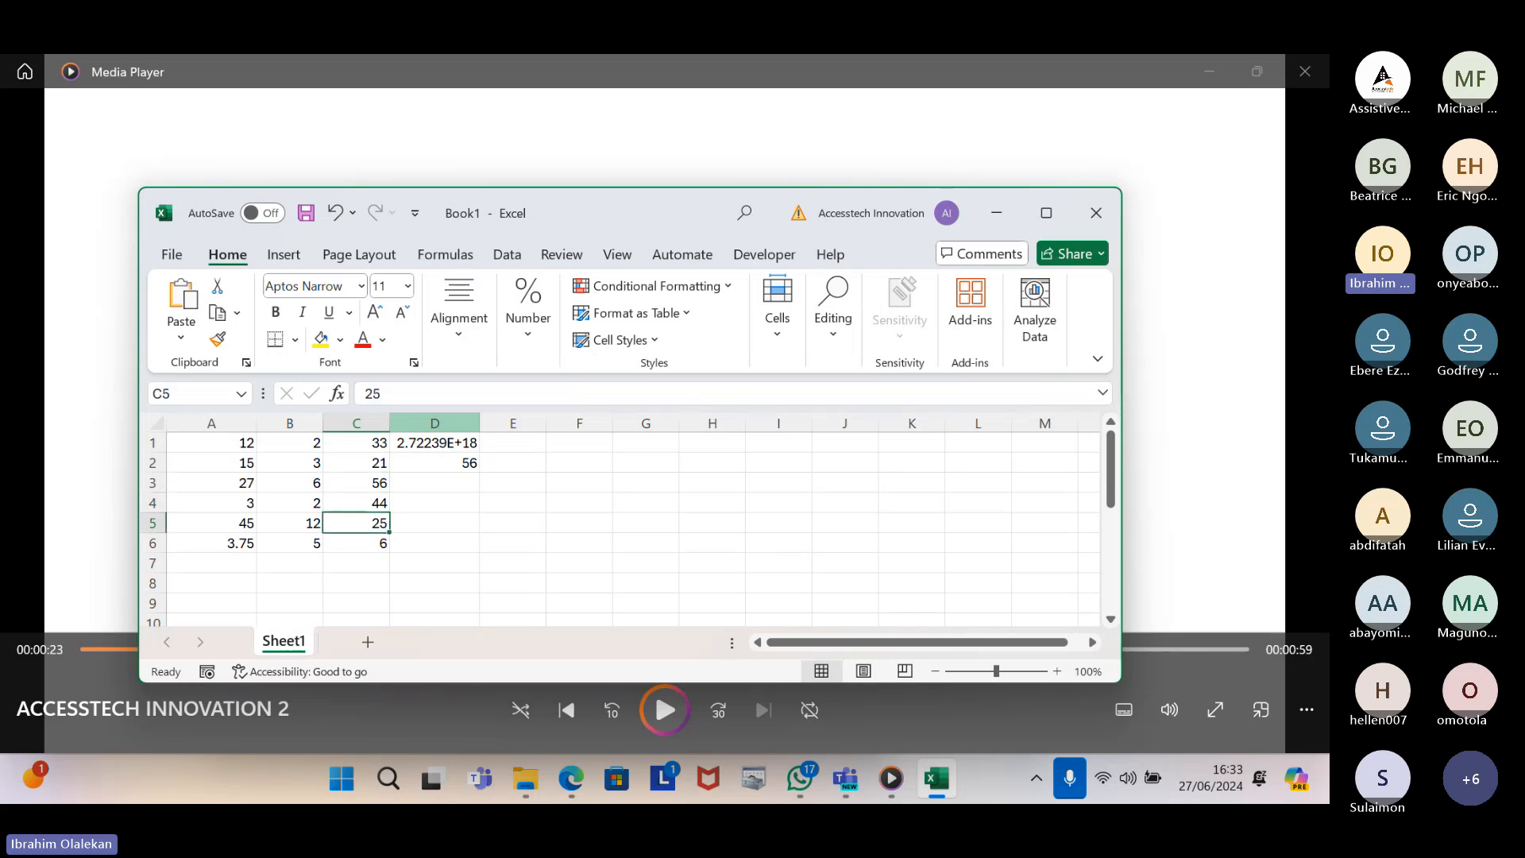
pyautogui.press('Down')
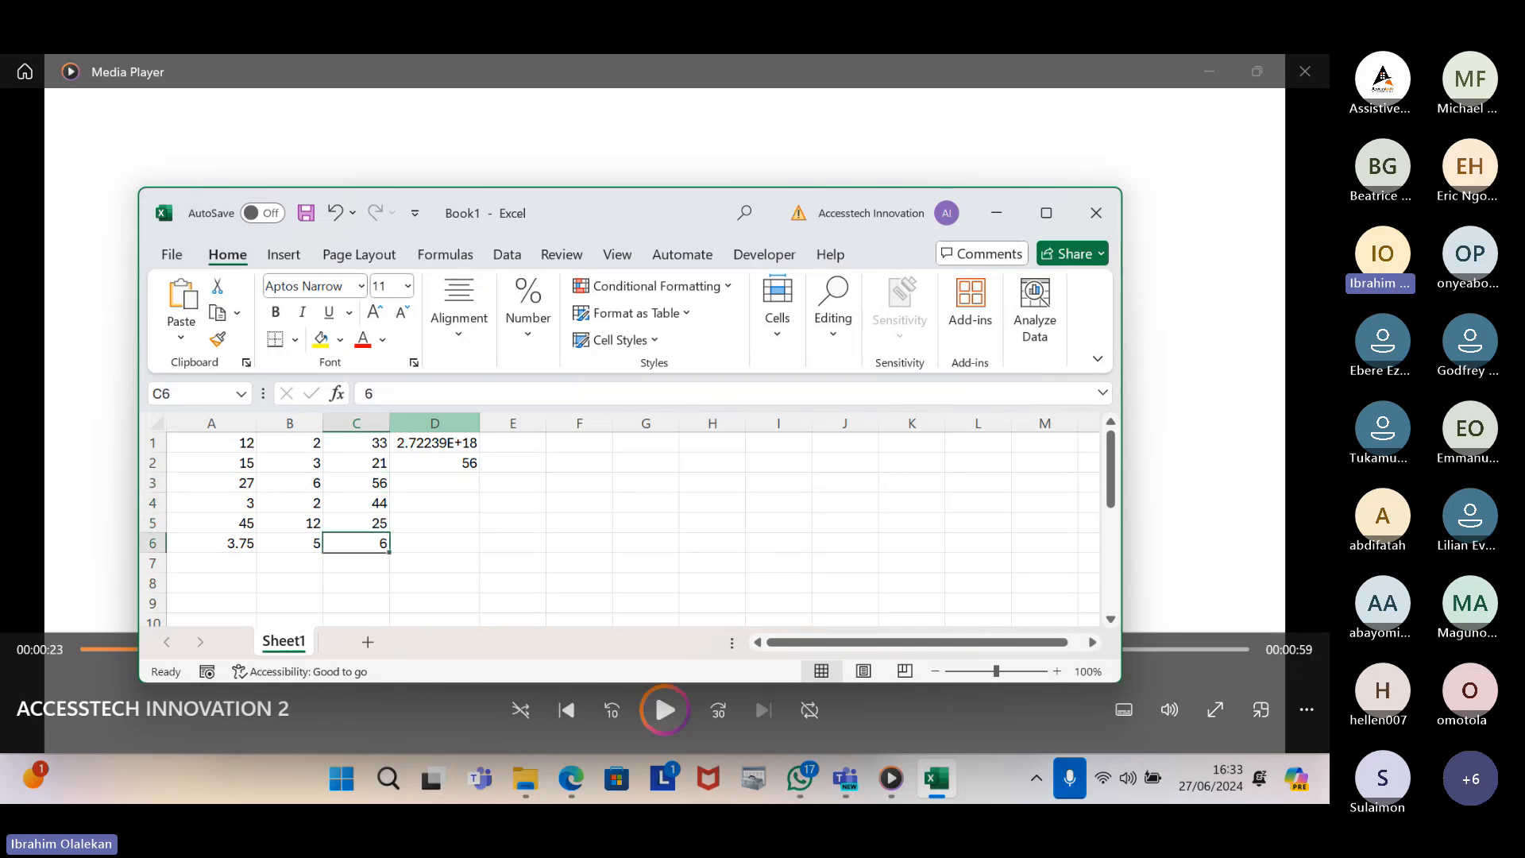
pyautogui.press('Down')
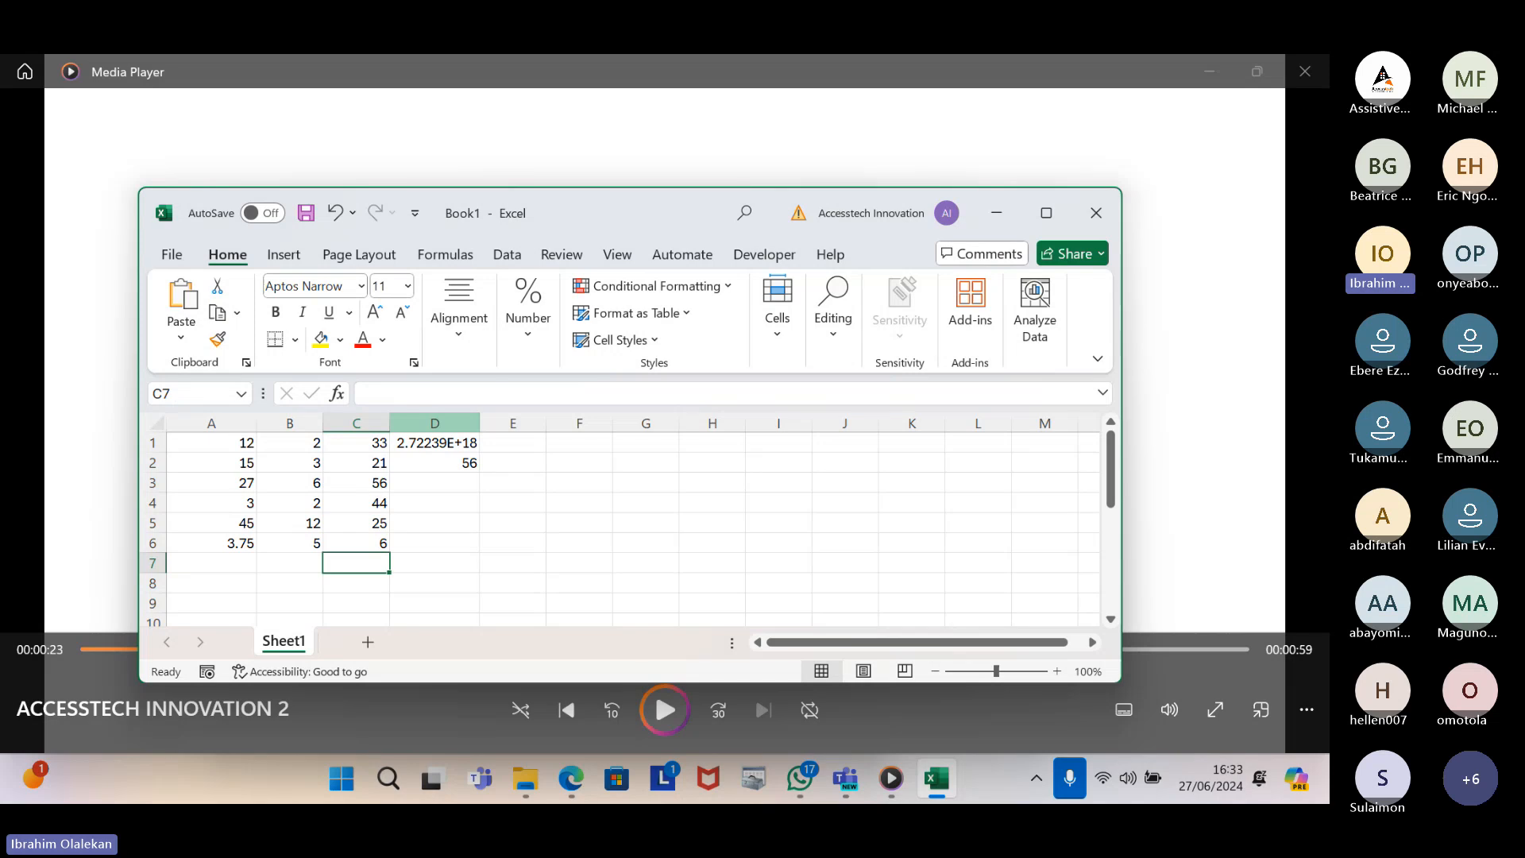
pyautogui.press('Up')
pyautogui.press('Right')
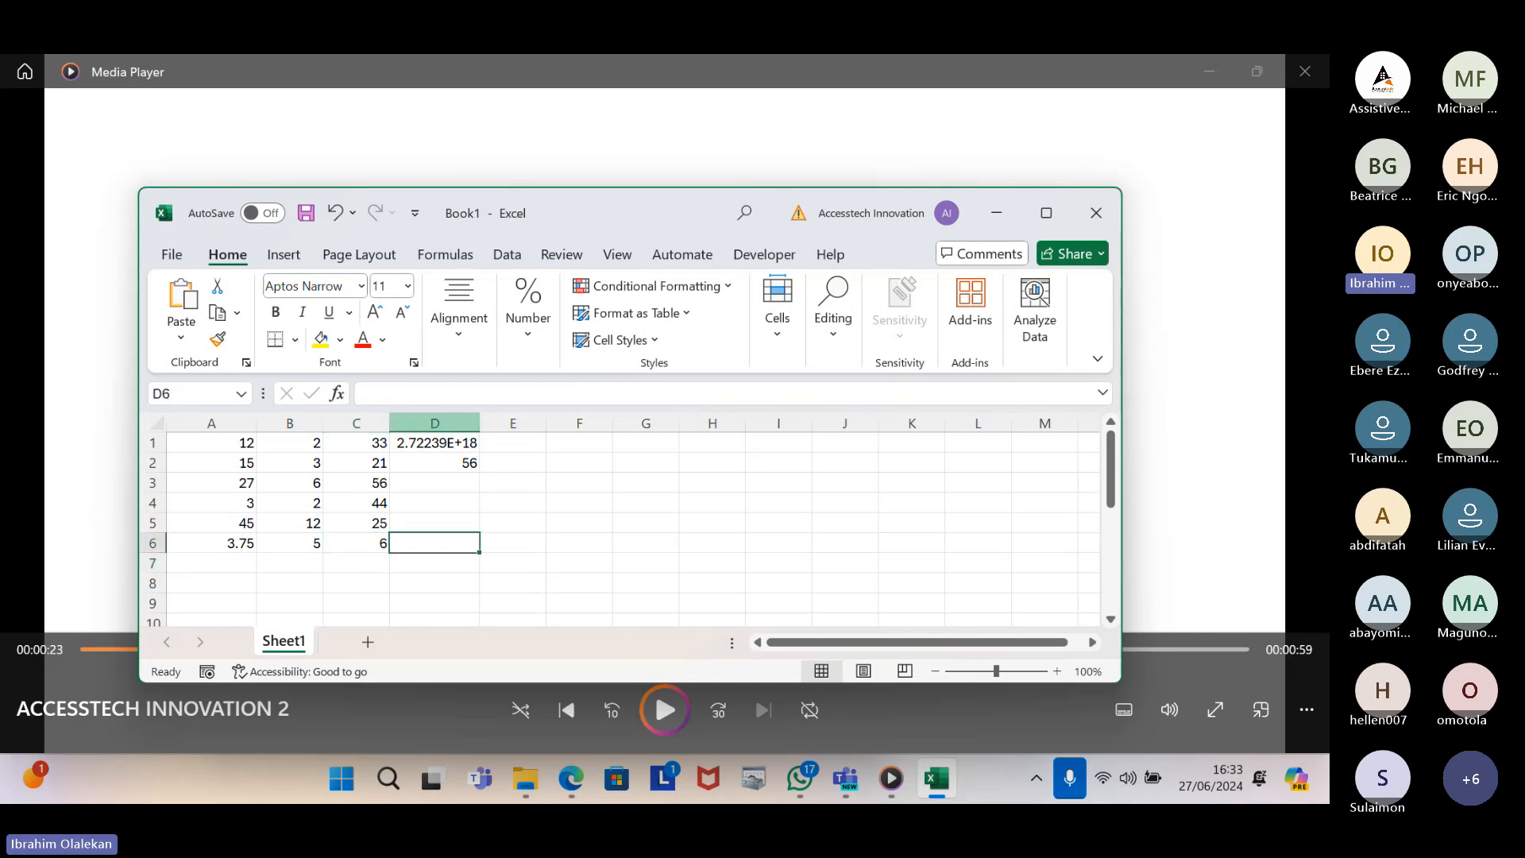
pyautogui.press('Up')
pyautogui.press('Up')
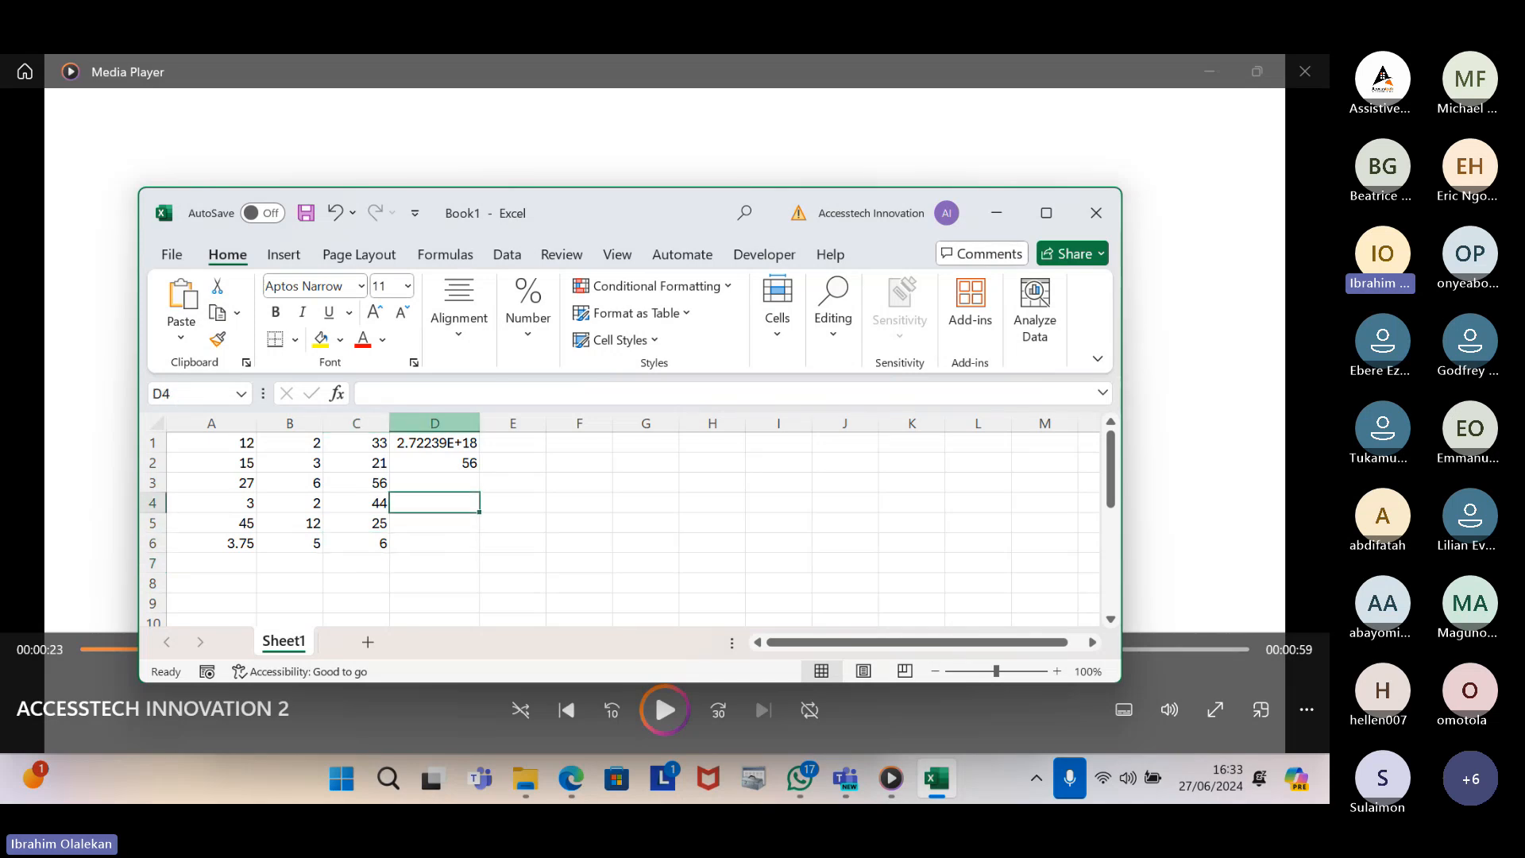
pyautogui.press('Up')
pyautogui.press('Up')
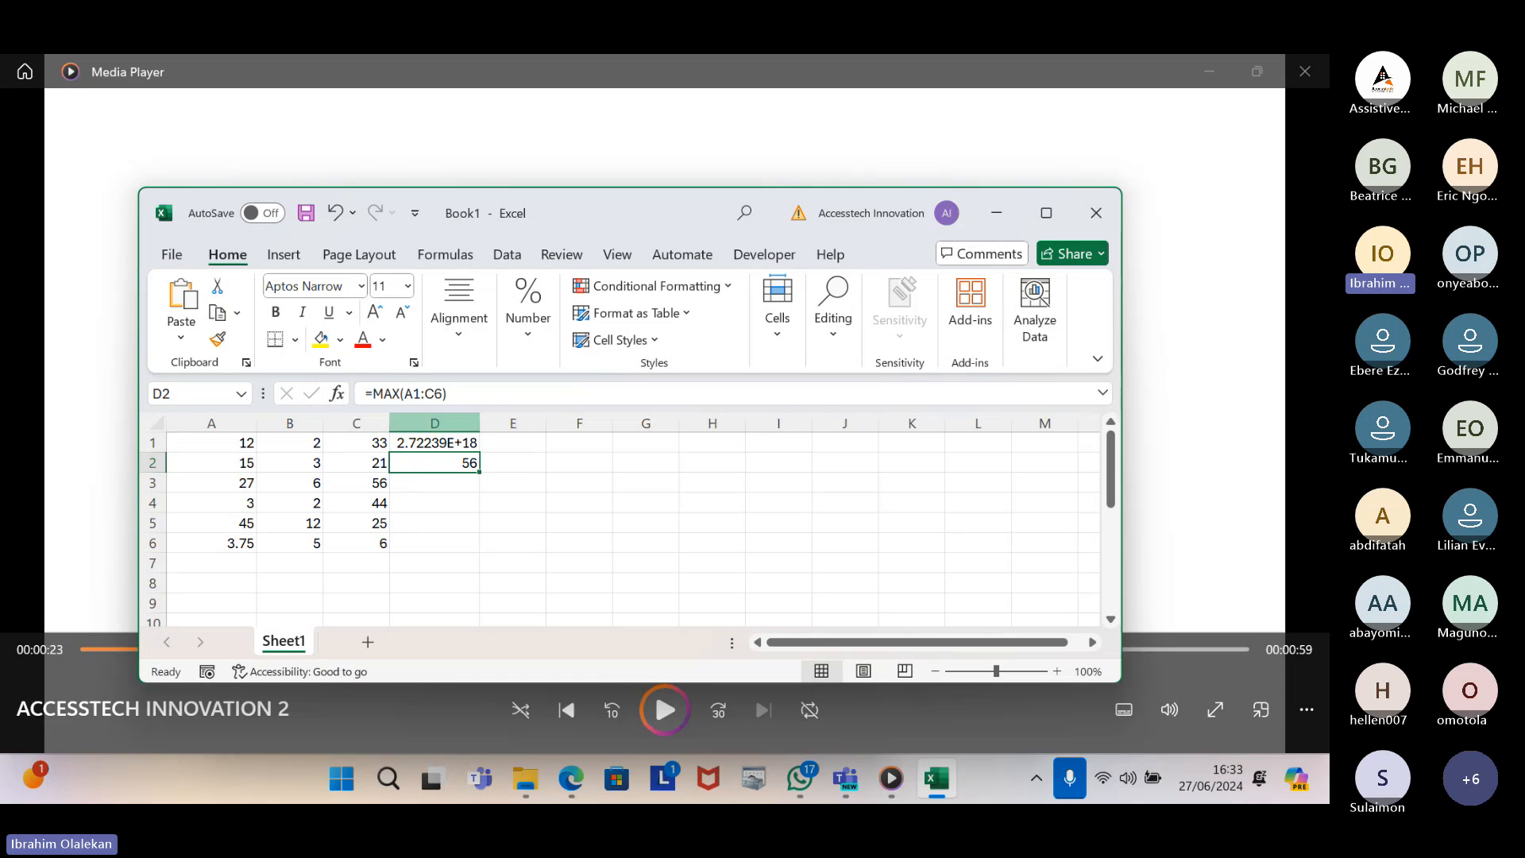
# Start a MIN formula in cell D3 with cell A1 as the start of its argument
pyautogui.press('Down')
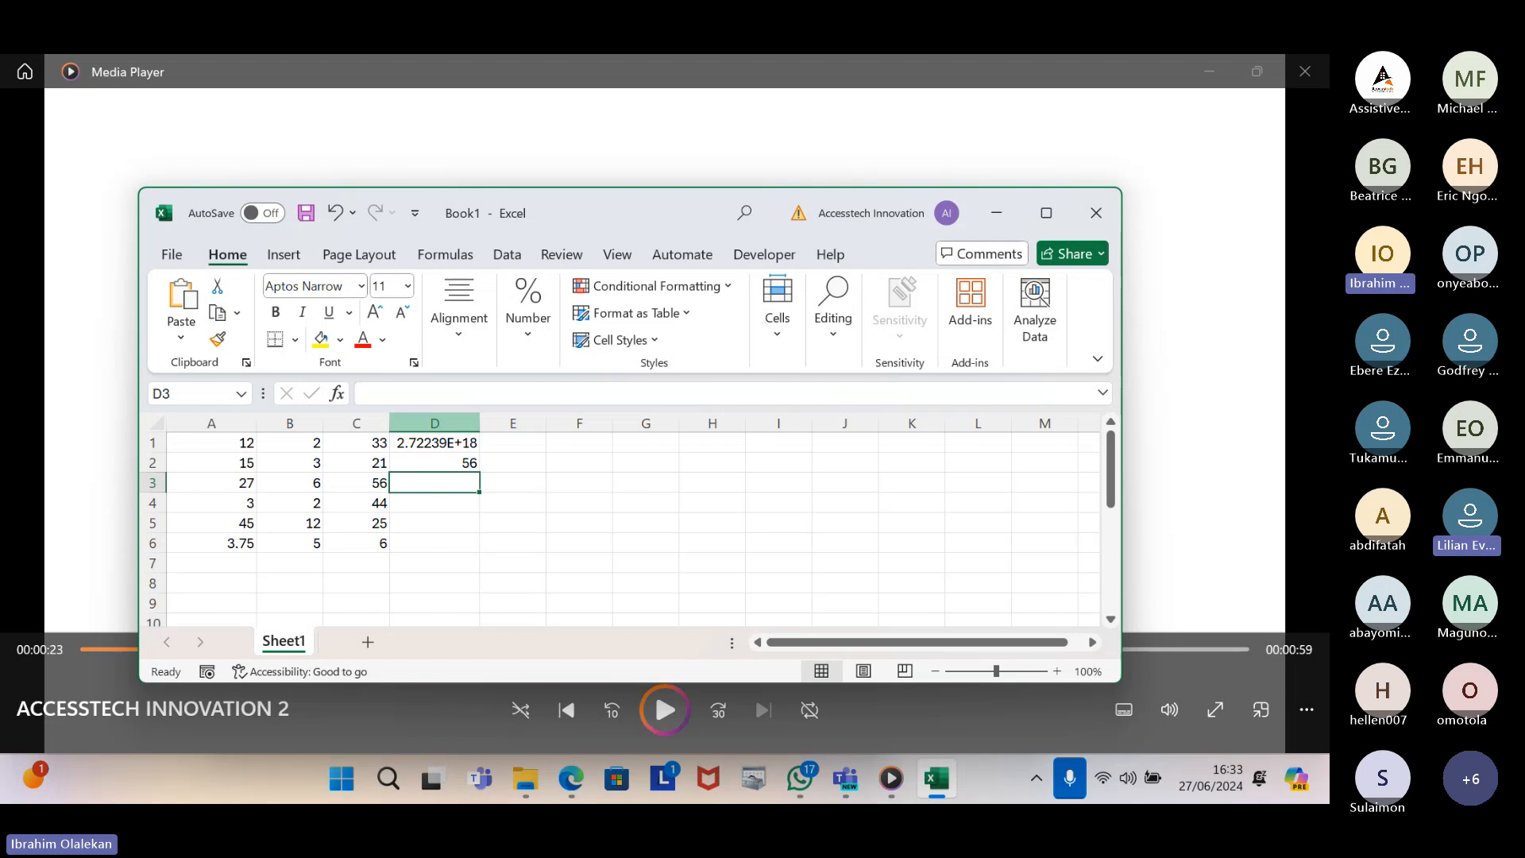
pyautogui.write('=')
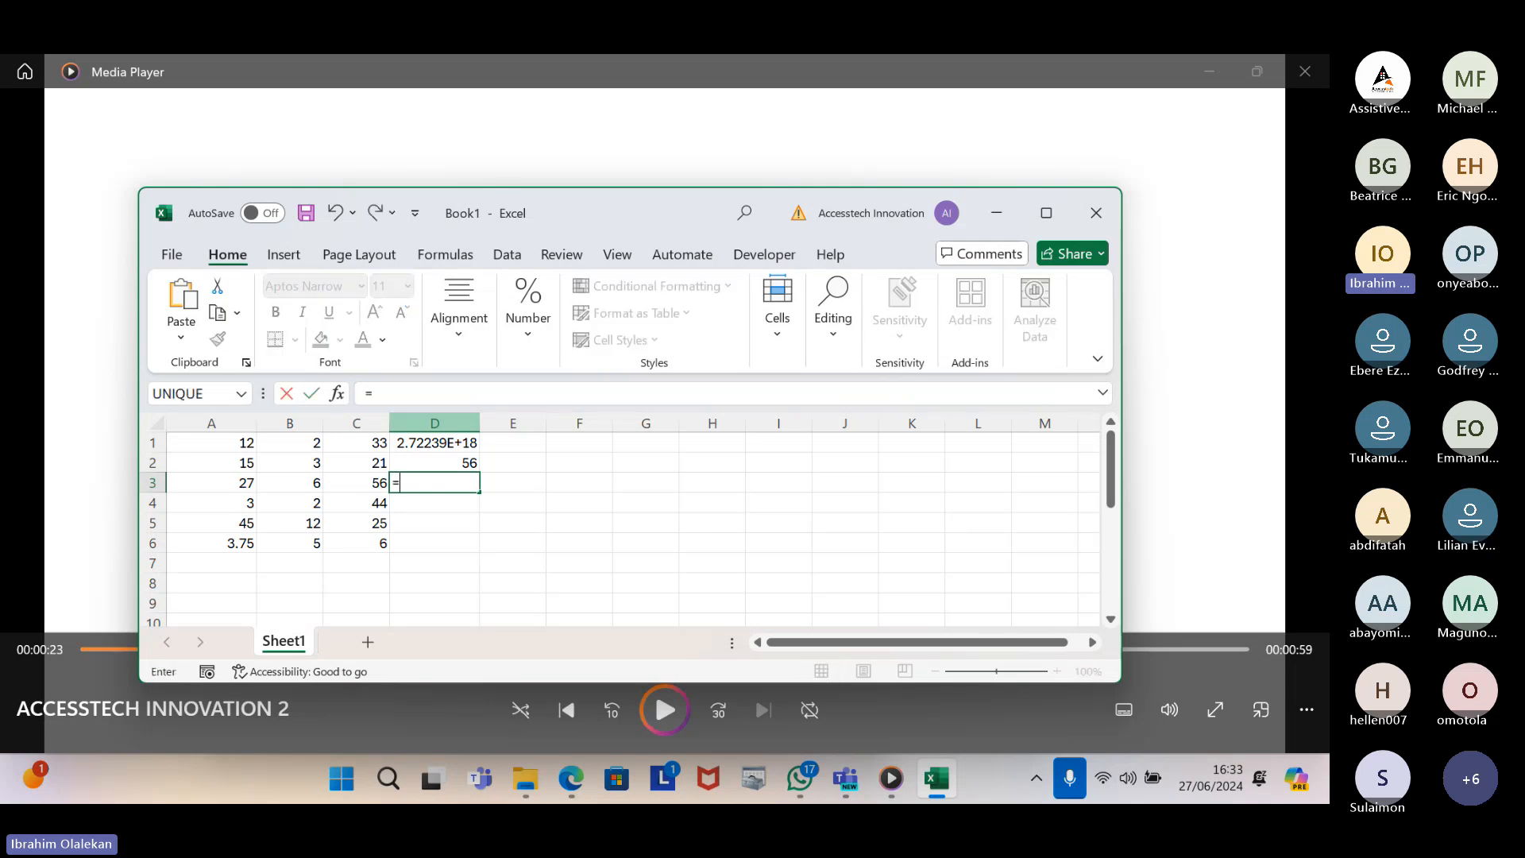
pyautogui.write('min')
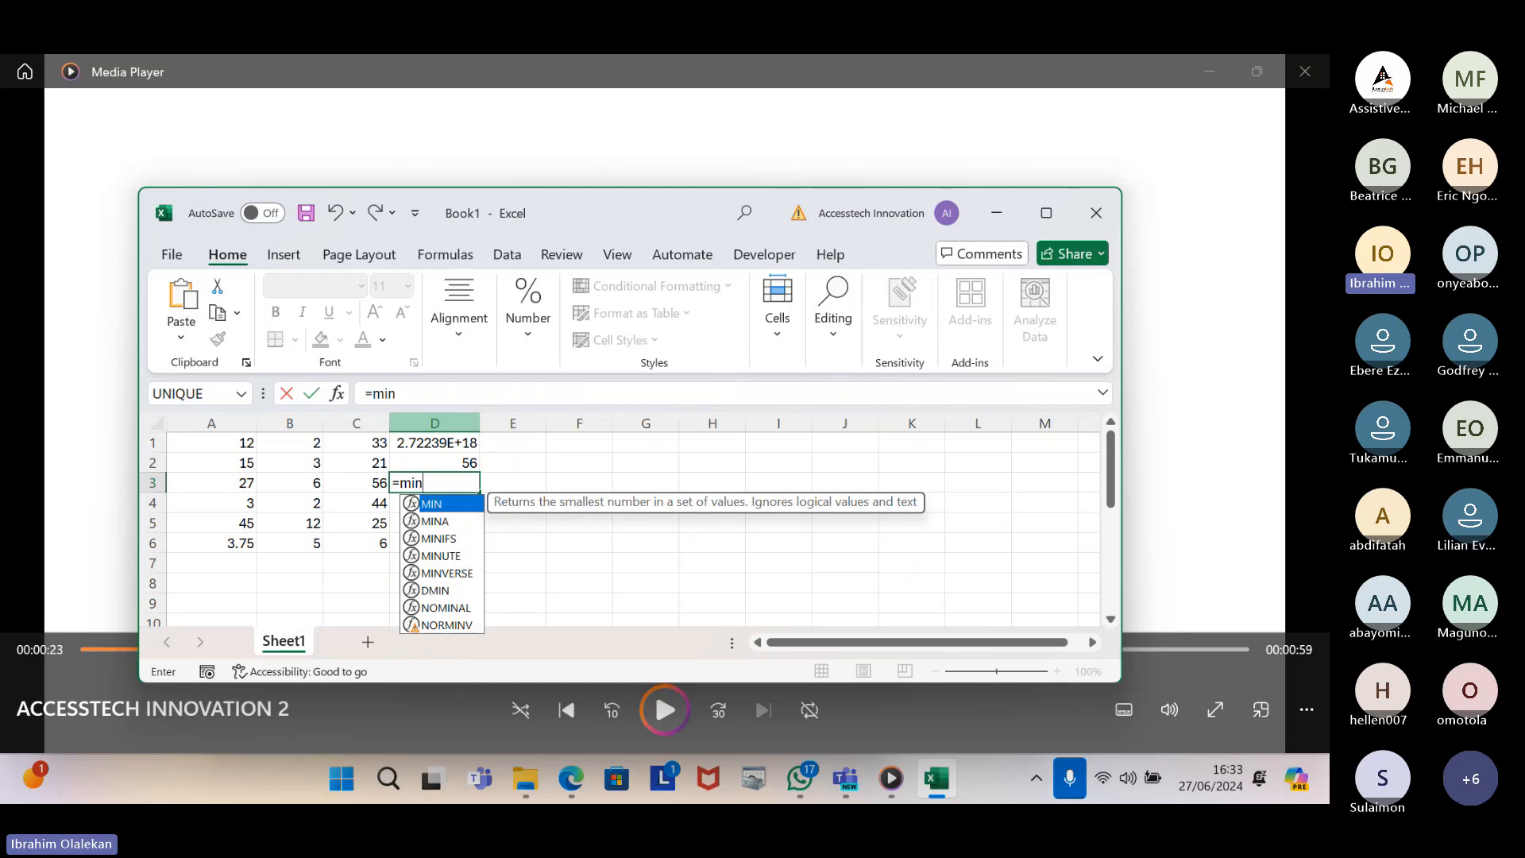
pyautogui.press('Tab')
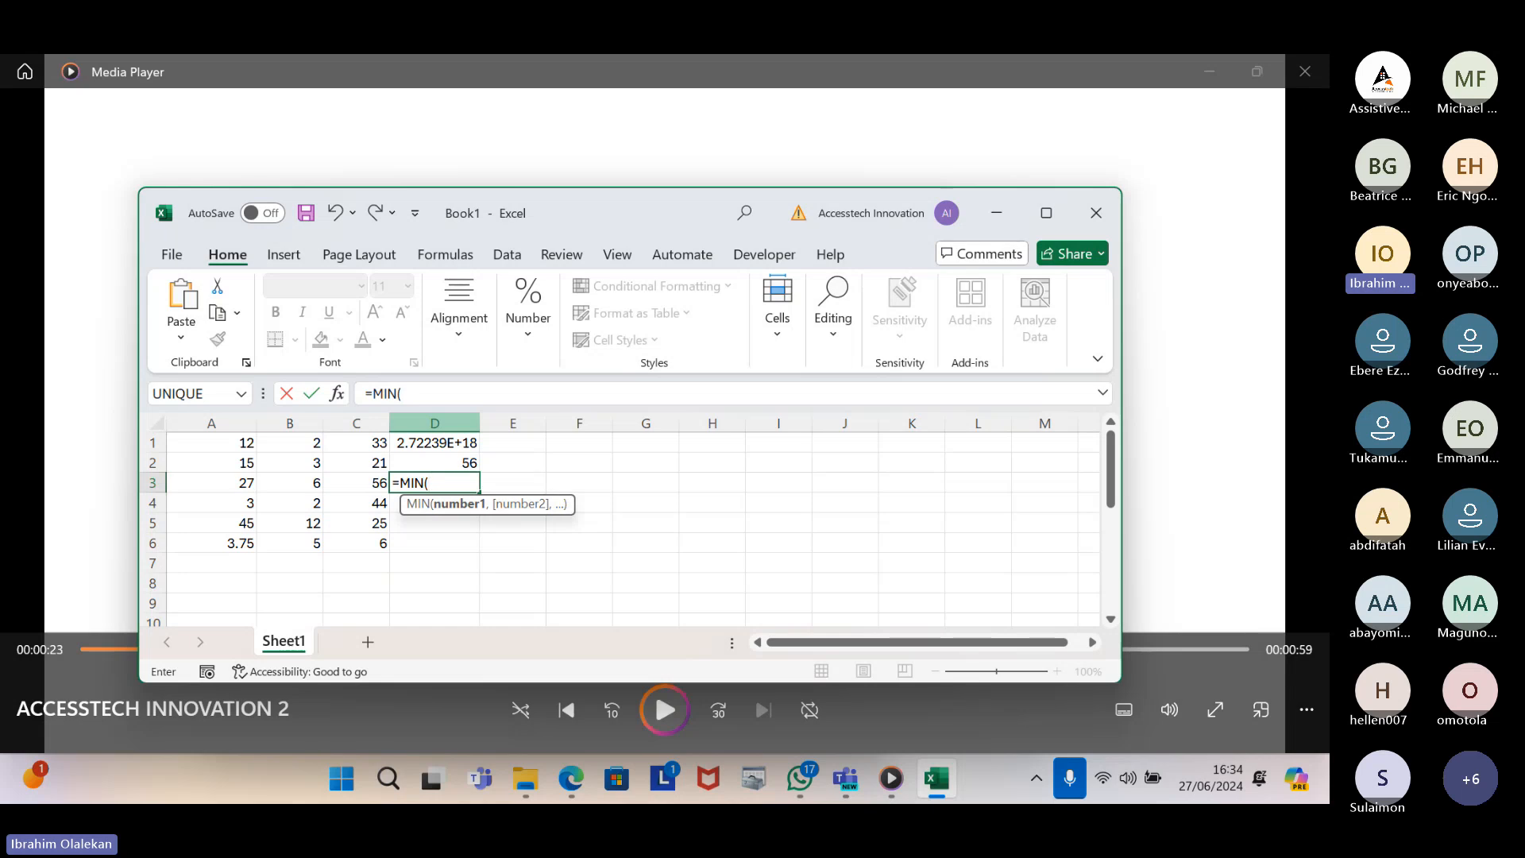
pyautogui.press('Up')
pyautogui.press('Left')
pyautogui.press('Left')
pyautogui.press('Left')
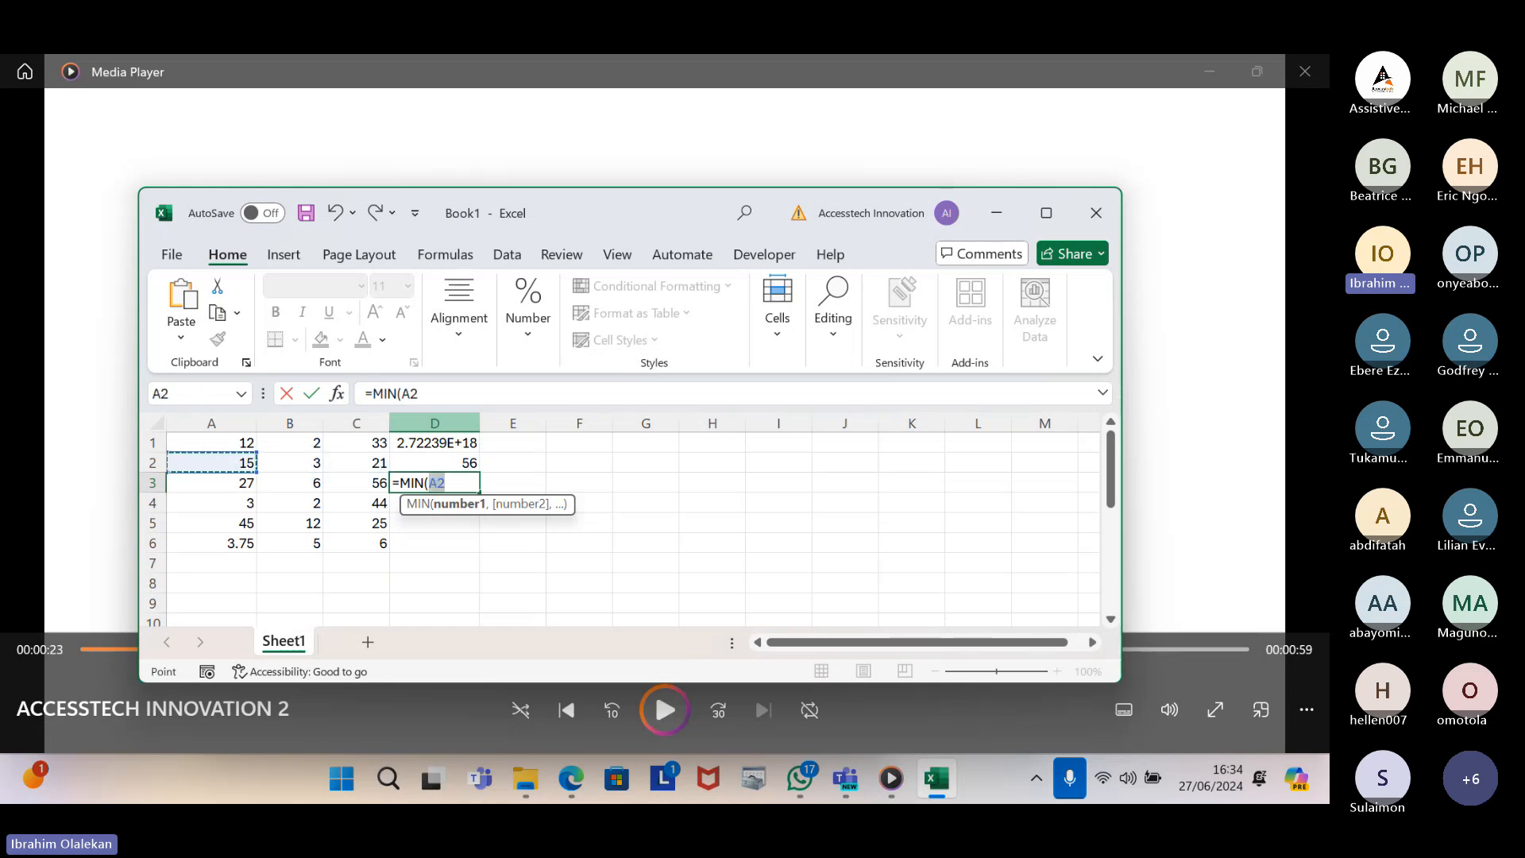
pyautogui.press('Up')
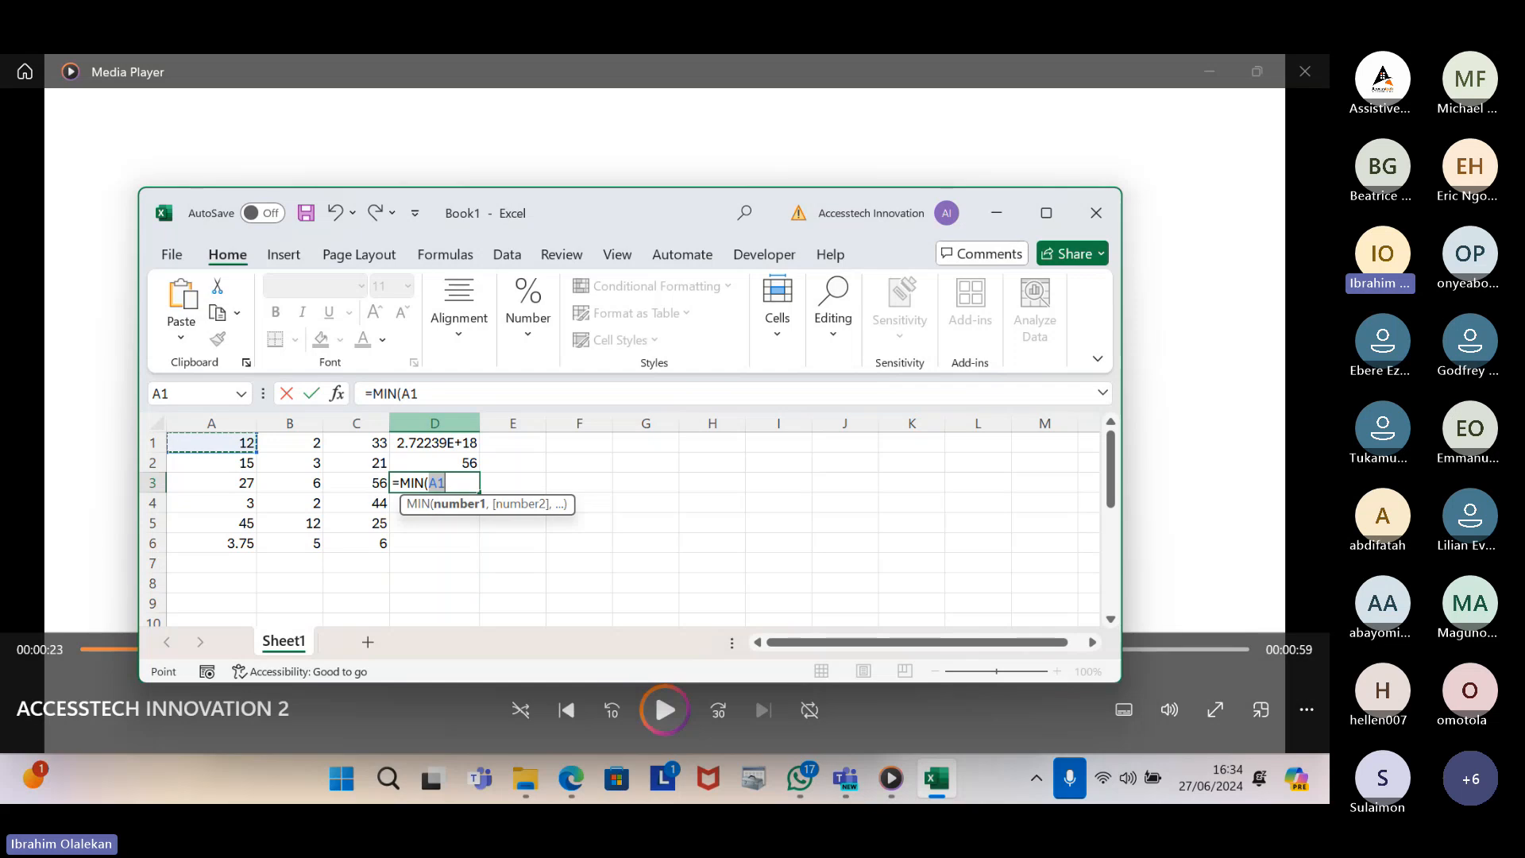
# Extend the MIN argument in cell D3 to the range A1:C6 and enter the formula
pyautogui.hotkey('ctrl', 'shift', 'Right')
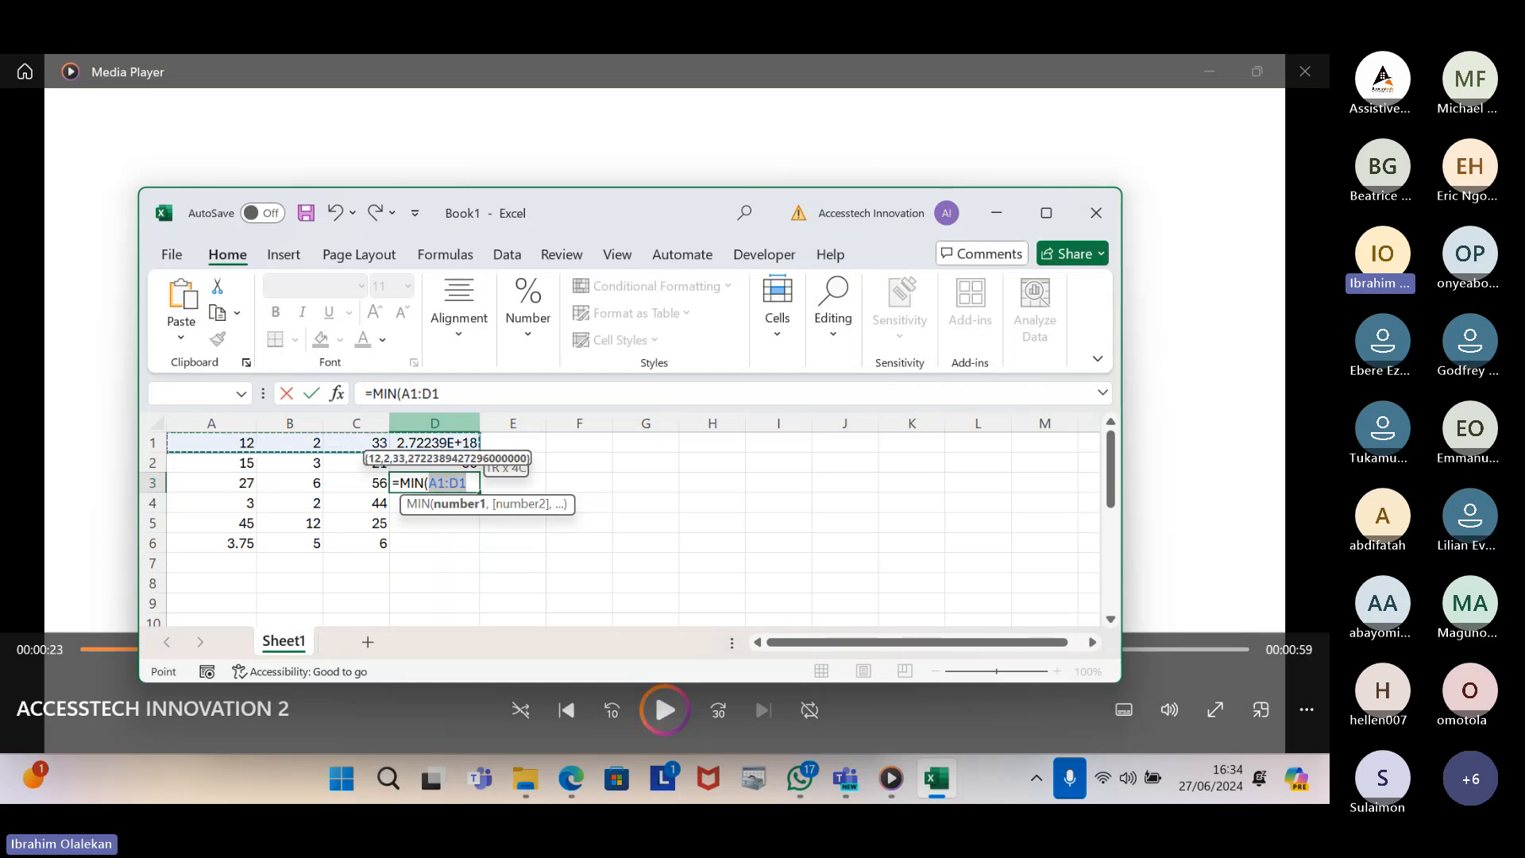
pyautogui.hotkey('ctrl', 'shift', 'Left')
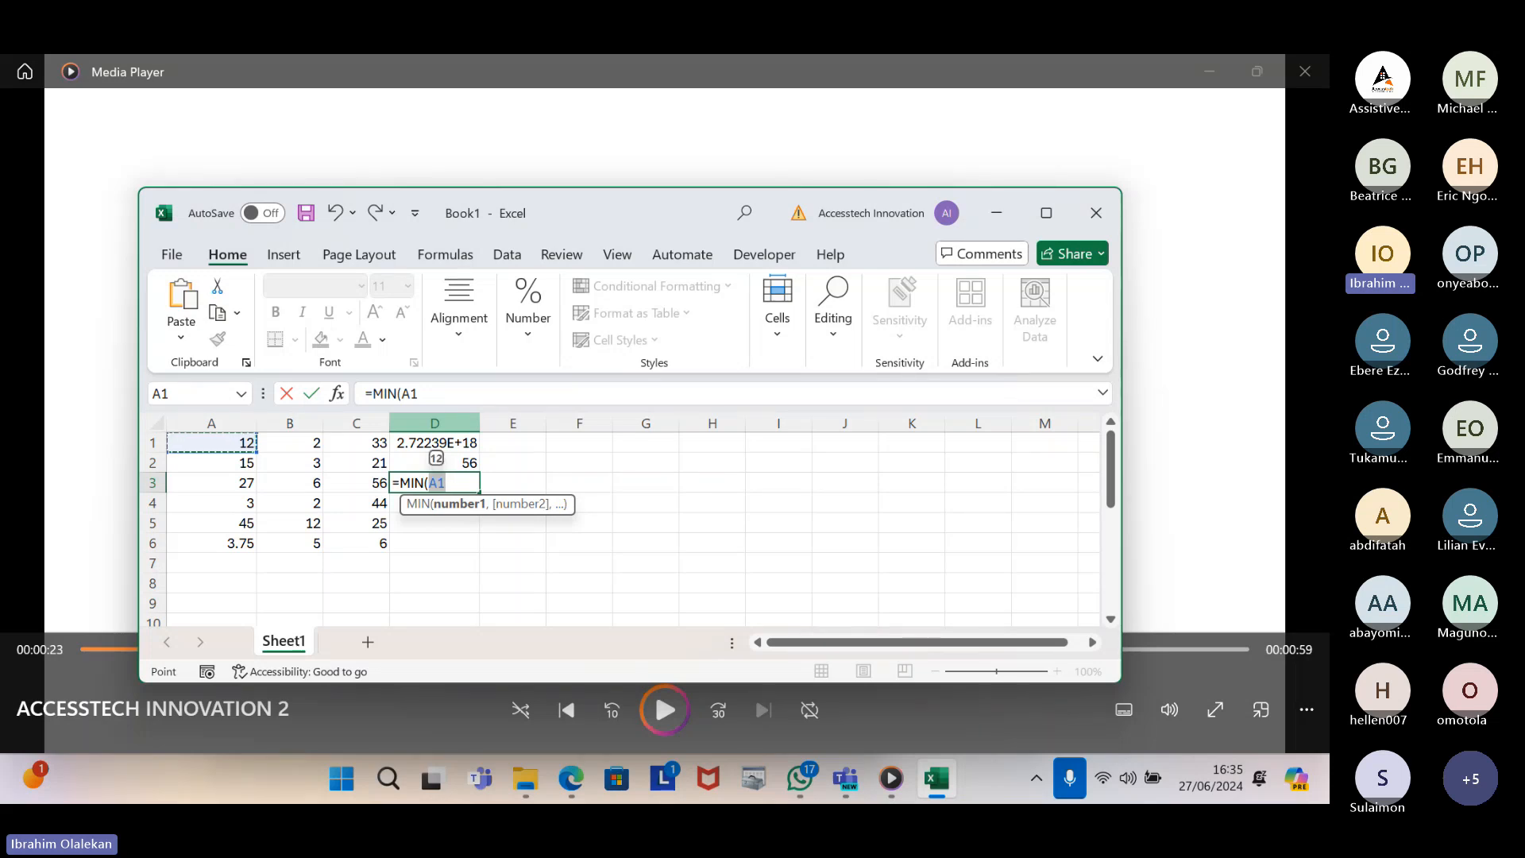
pyautogui.moveTo(211, 442); pyautogui.dragTo(290, 442)
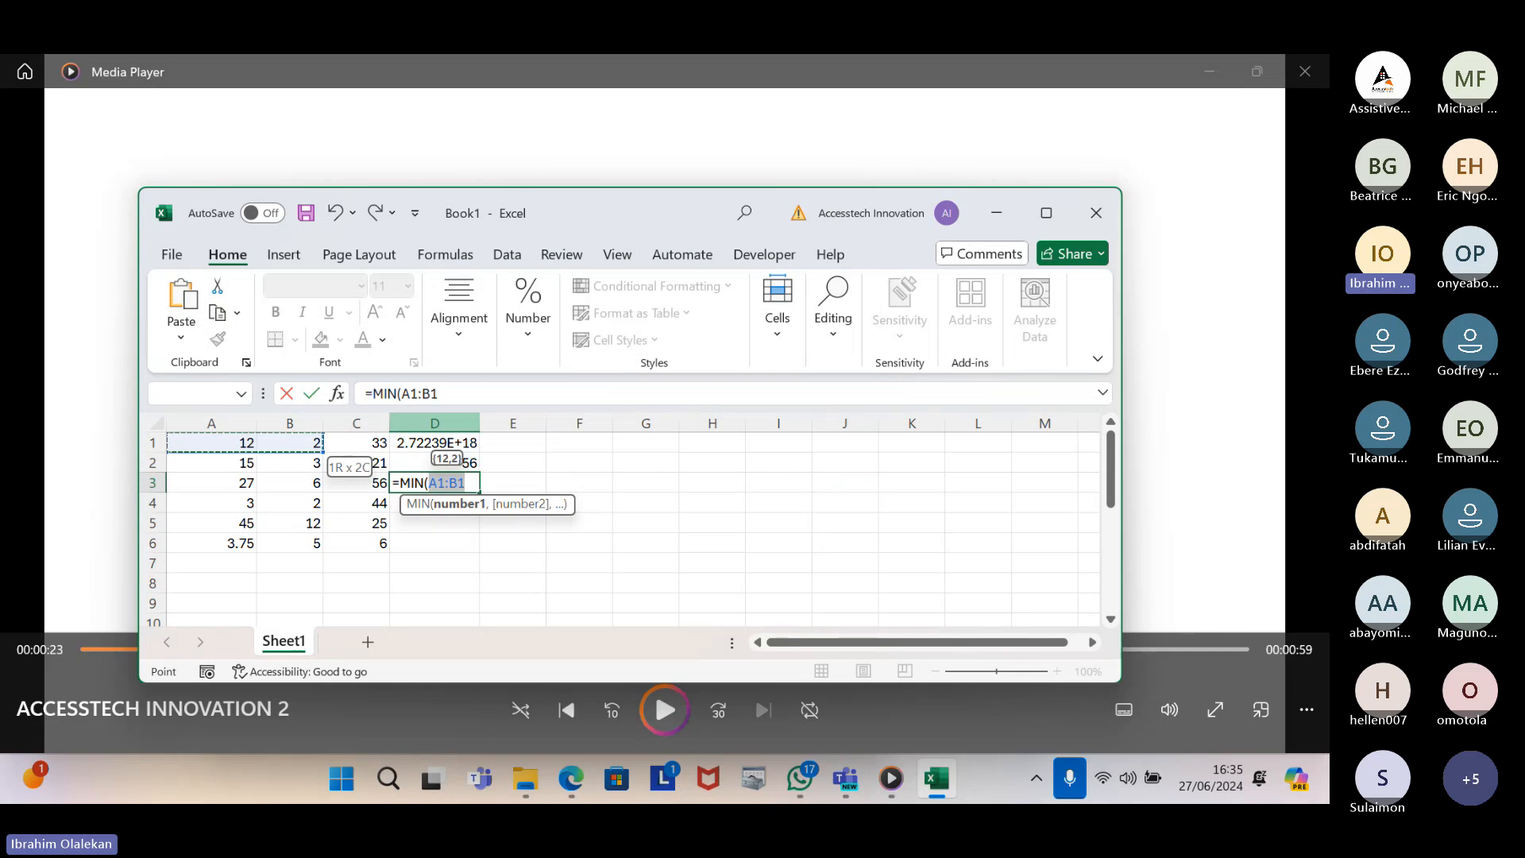
pyautogui.moveTo(321, 451); pyautogui.dragTo(387, 451)
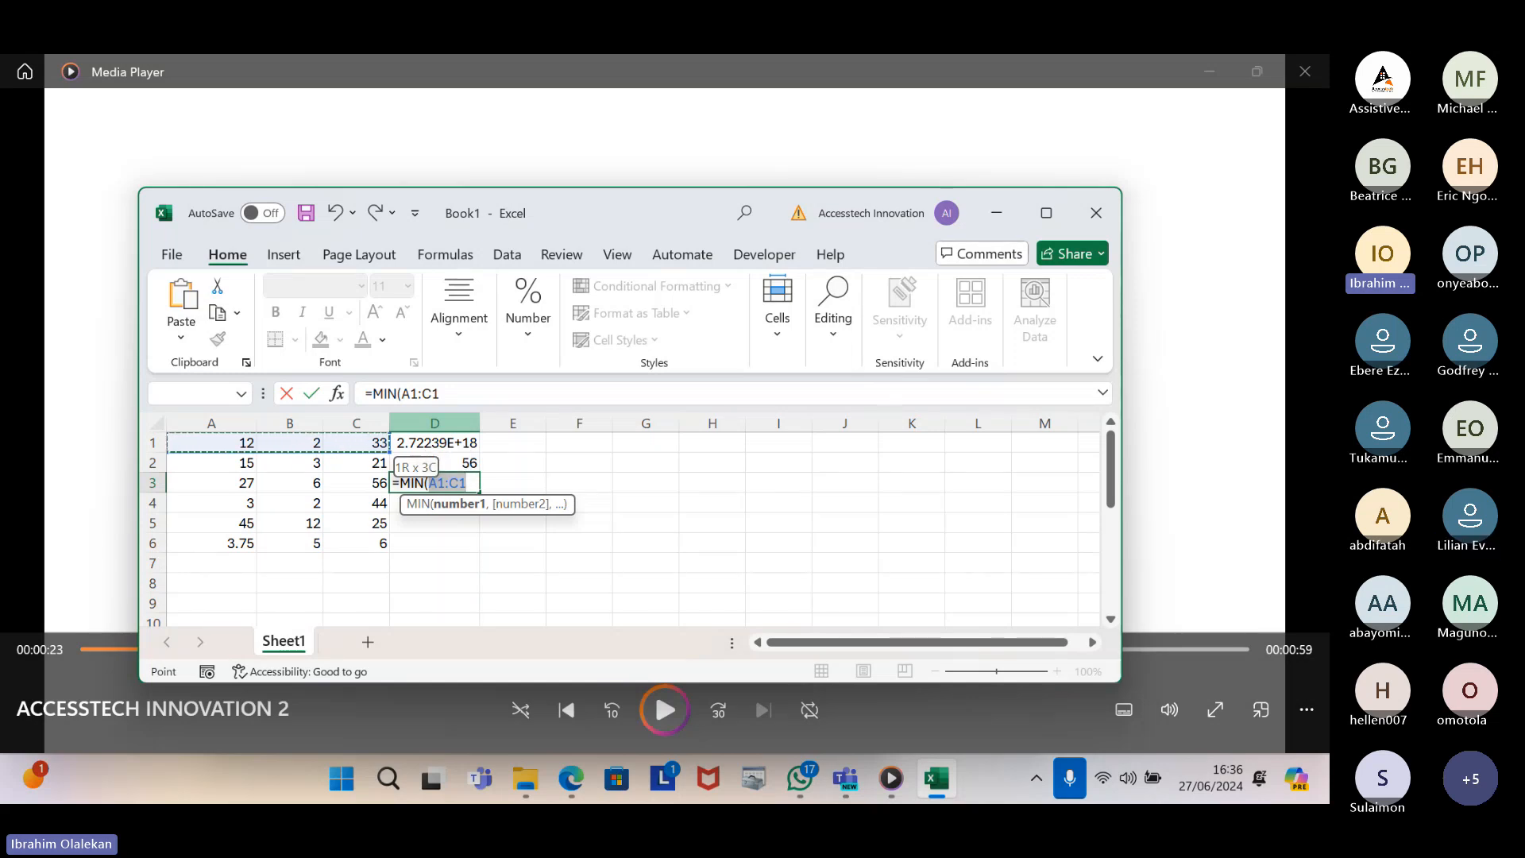
pyautogui.moveTo(388, 451); pyautogui.dragTo(388, 549)
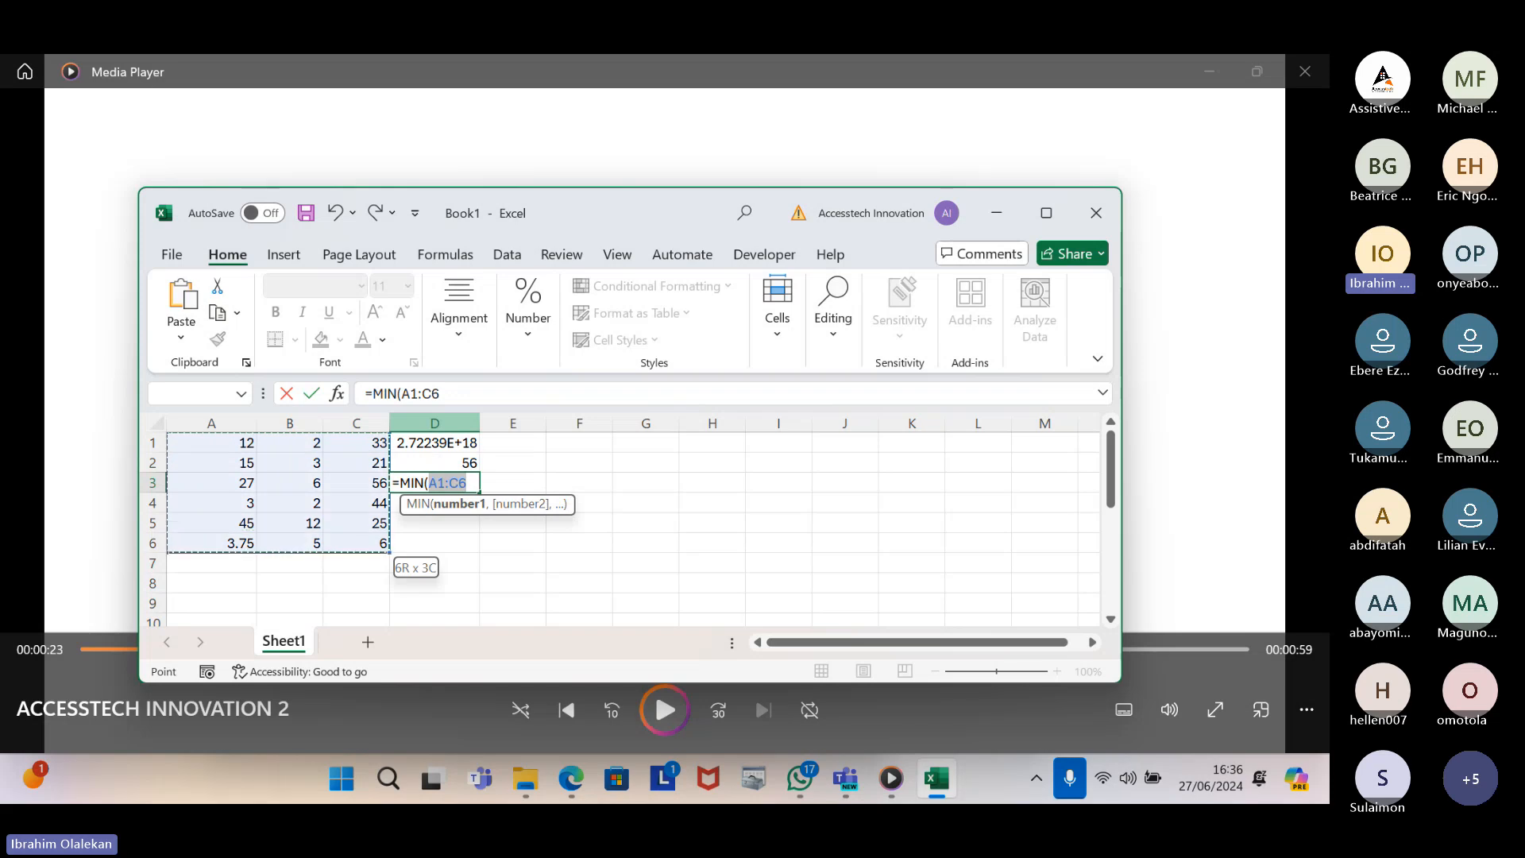
pyautogui.press('Return')
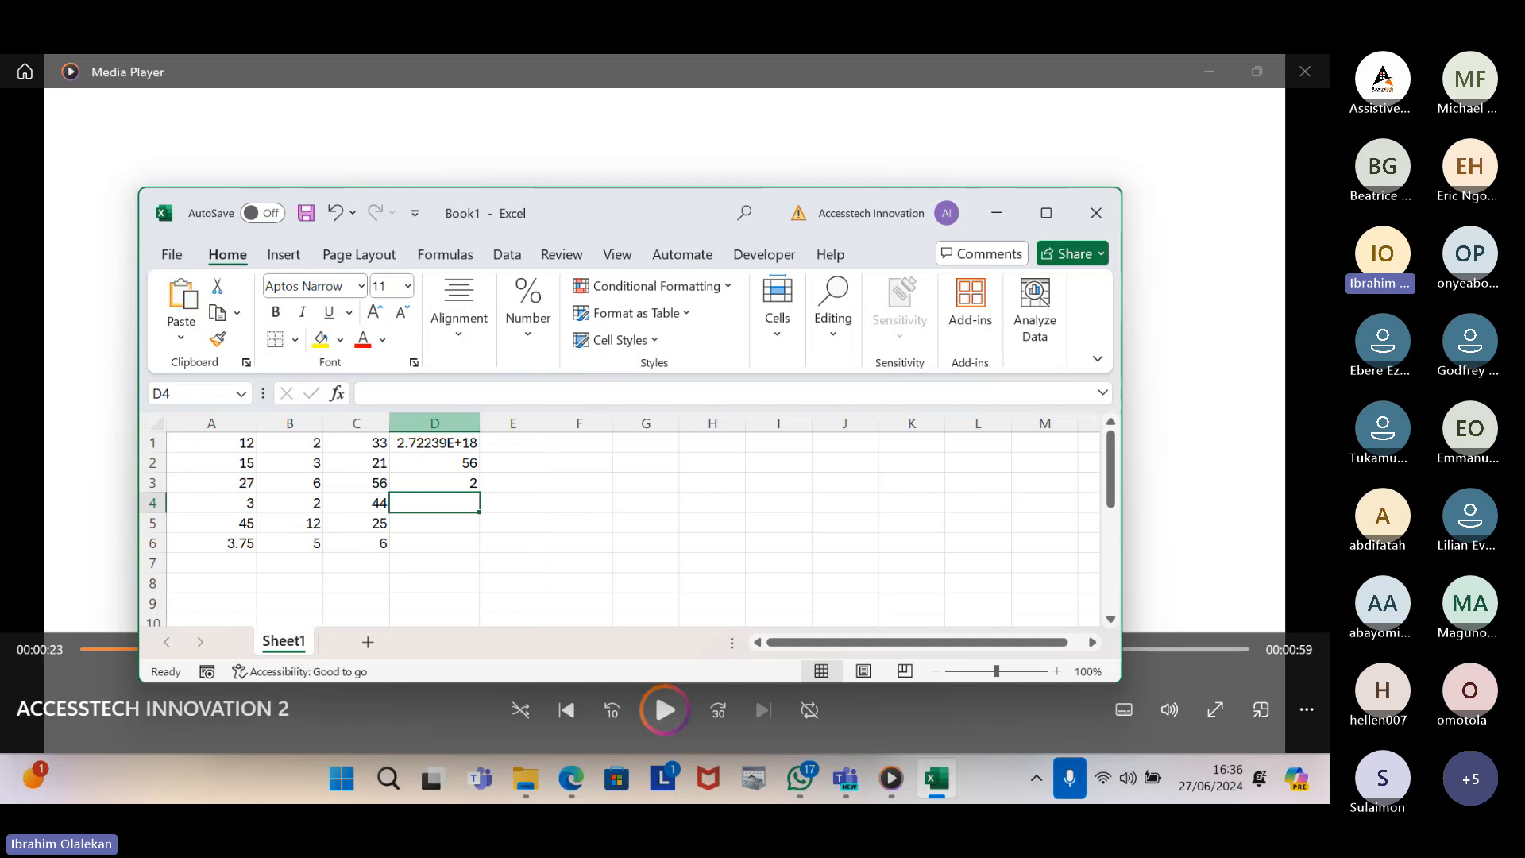
# Review the MIN, MAX and PRODUCT formulas in cells D3, D2 and D1, ending on D1
pyautogui.press('Up')
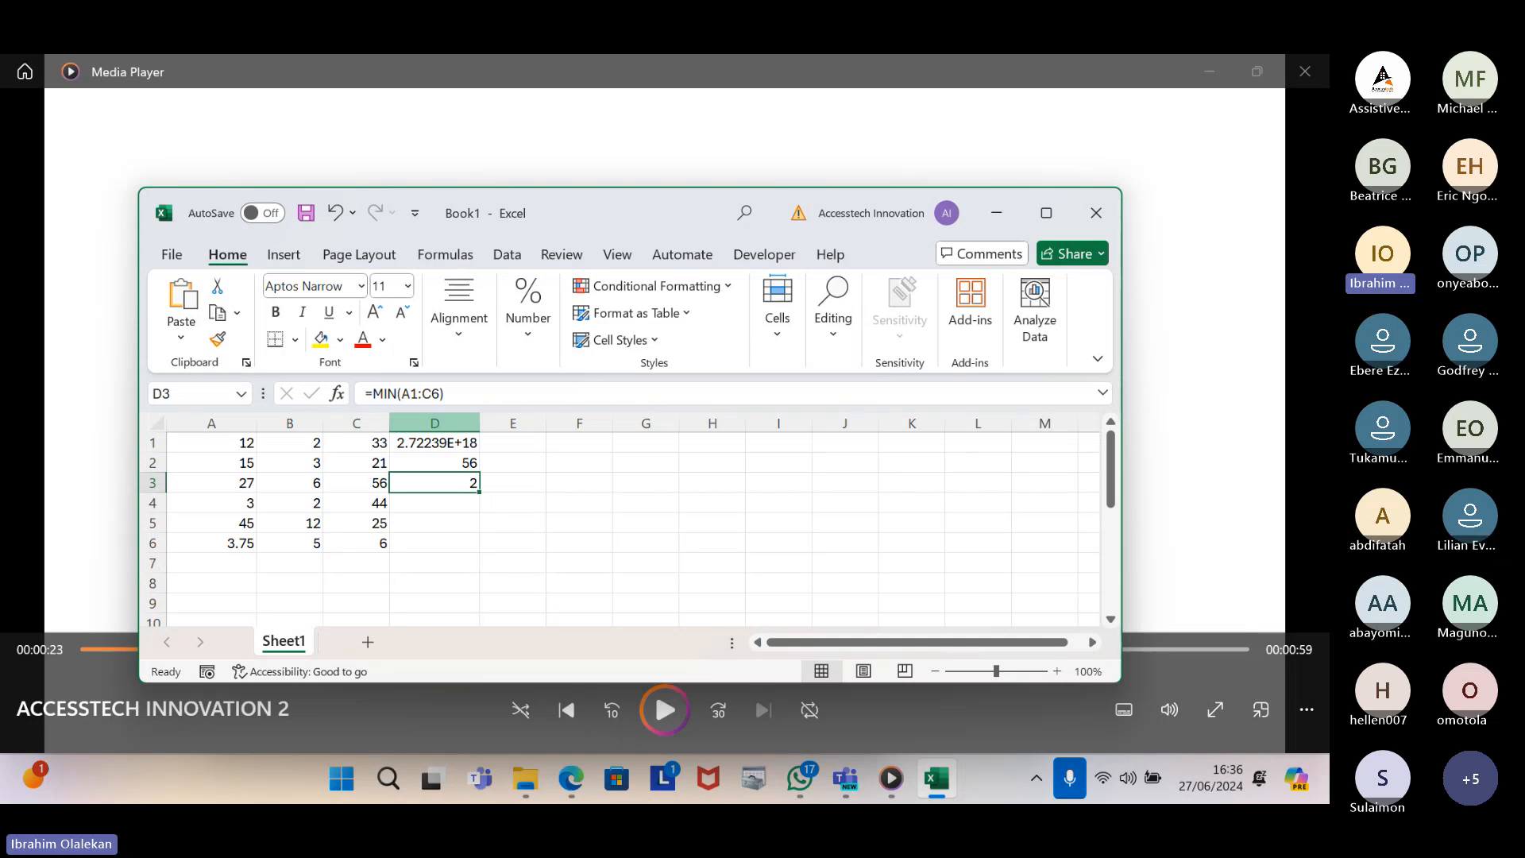
pyautogui.press('Up')
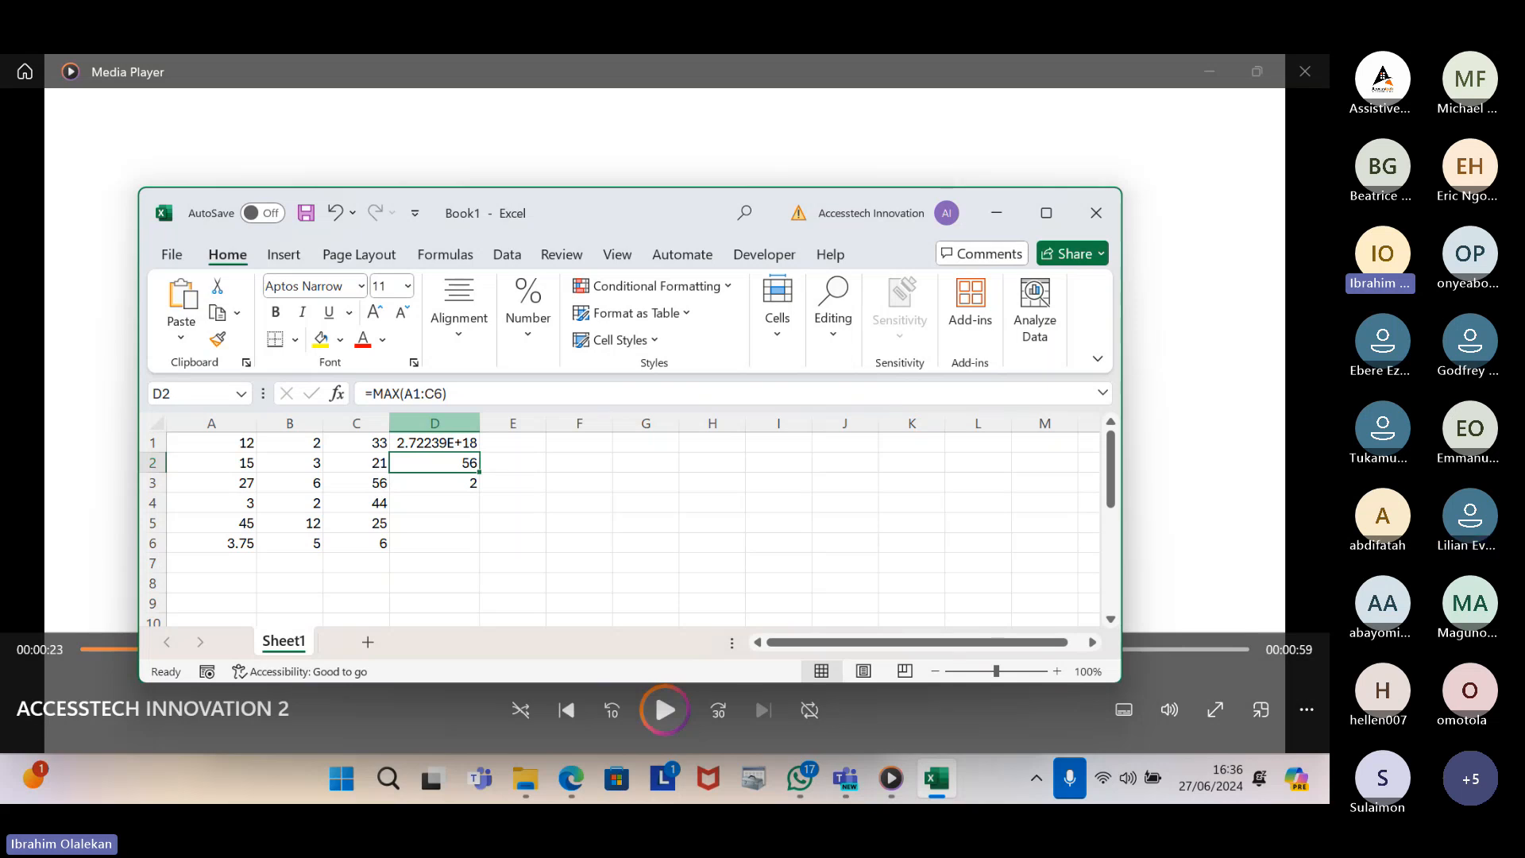
pyautogui.press('Up')
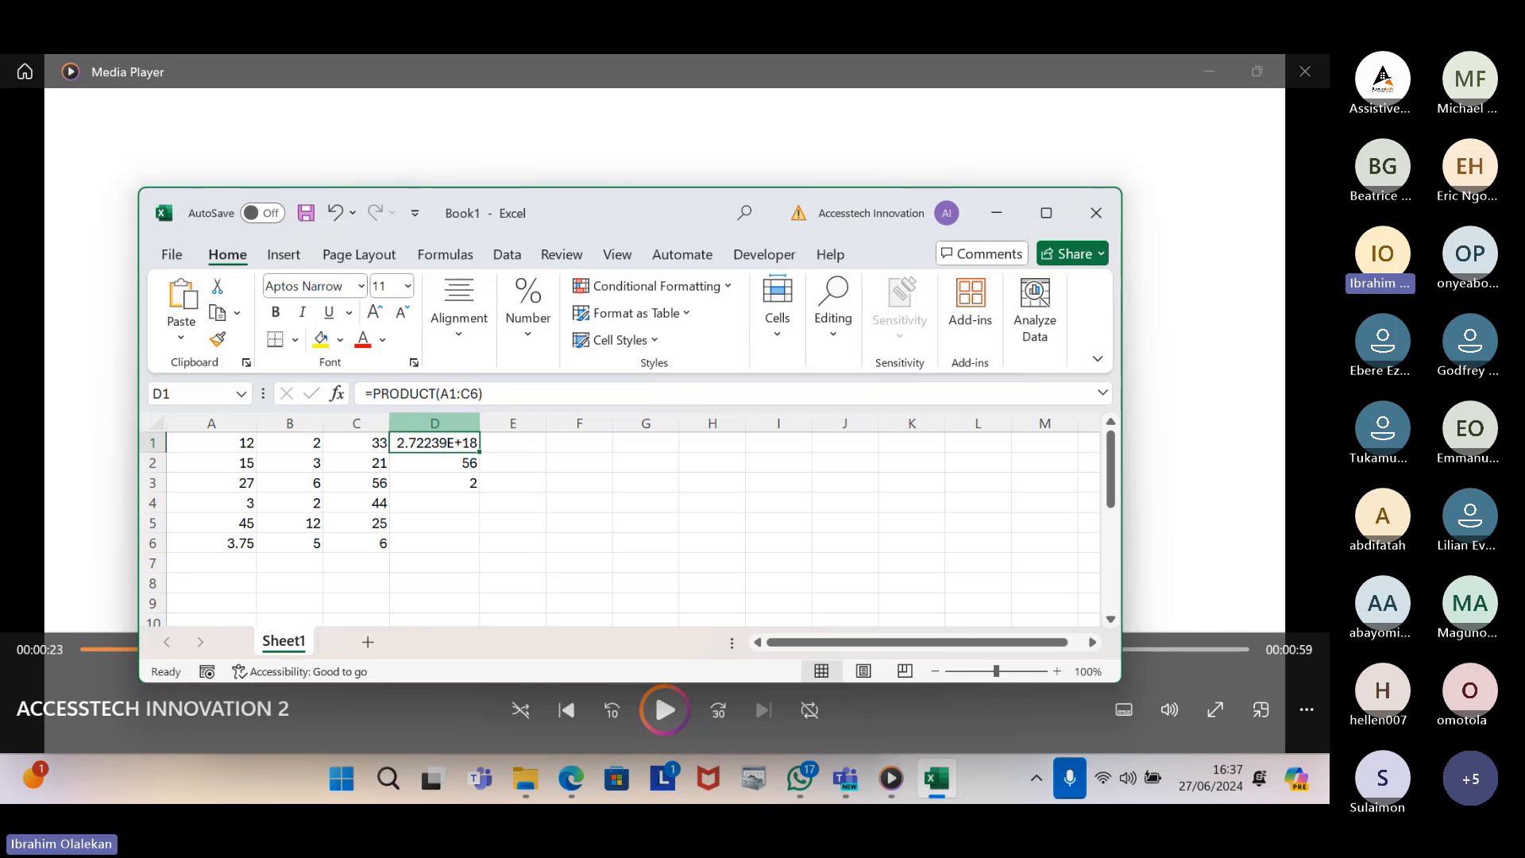
pyautogui.press('alt')
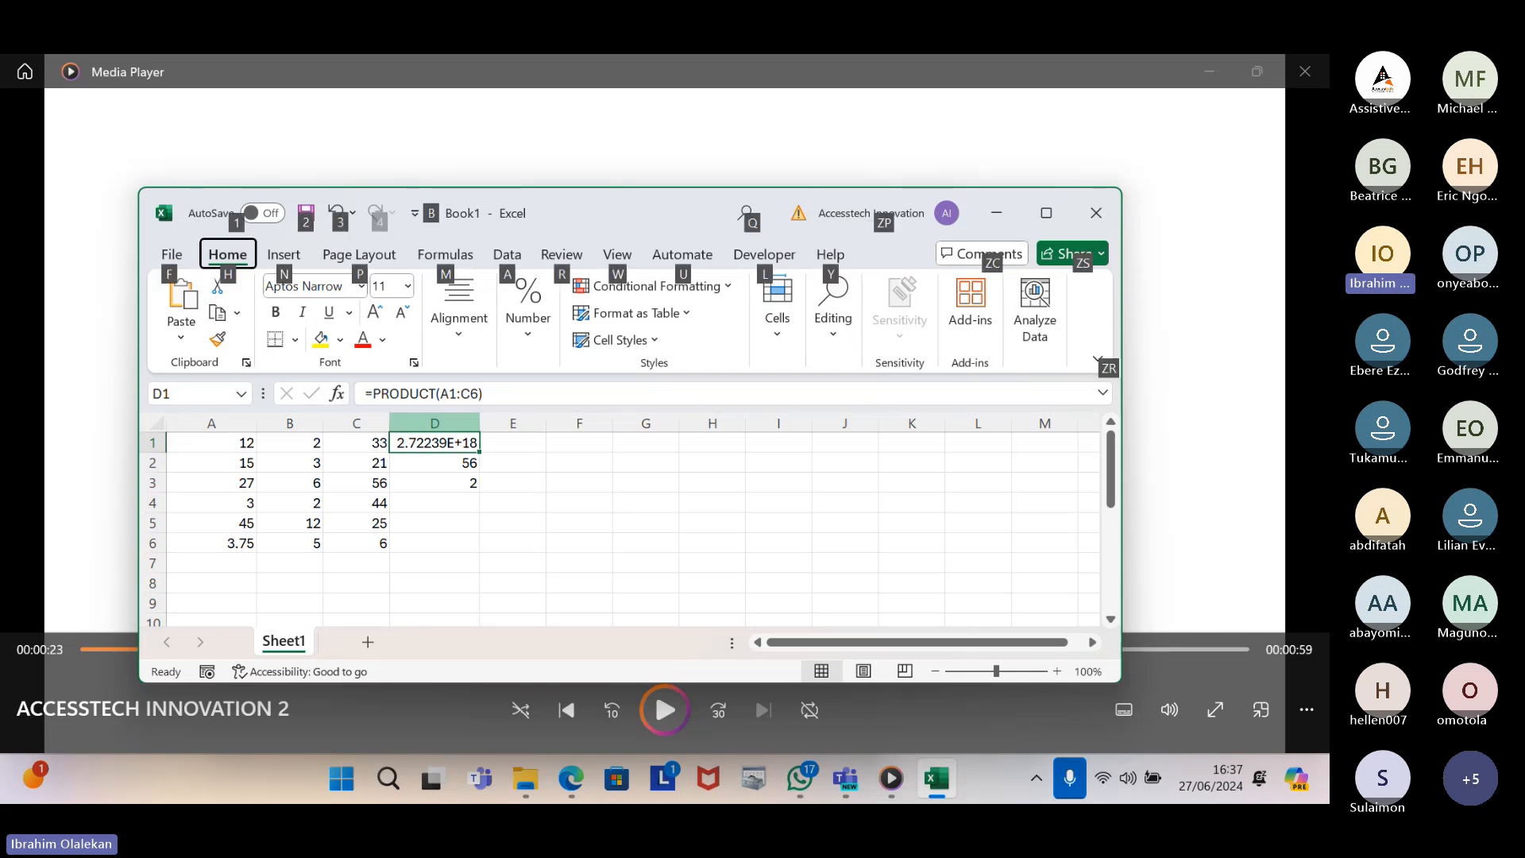
pyautogui.press('h')
pyautogui.press('l')
pyautogui.press('o')
pyautogui.press('e')
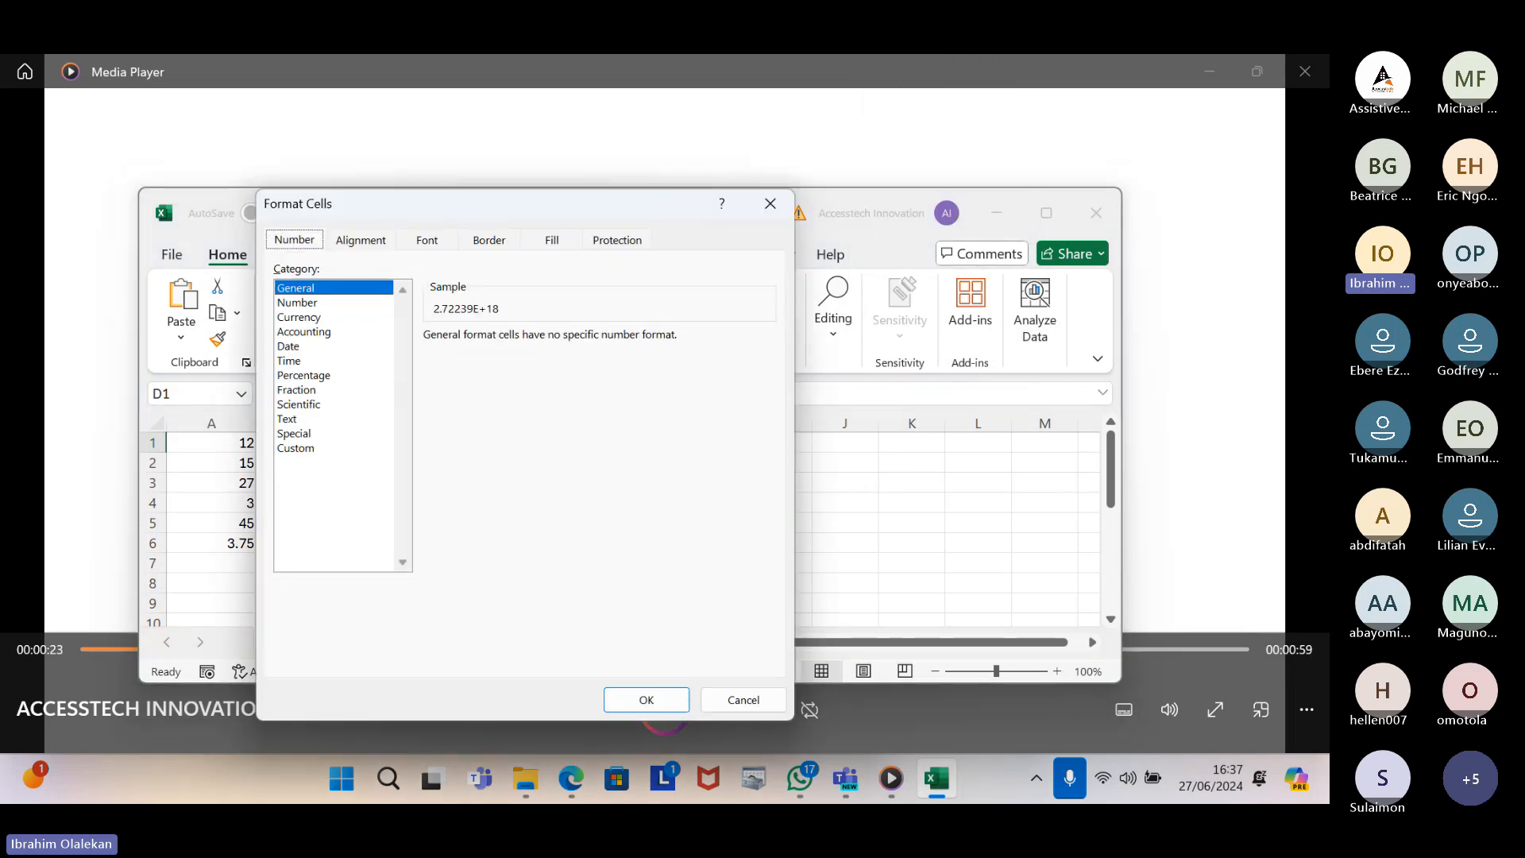
pyautogui.hotkey('ctrl', 'Tab')
pyautogui.hotkey('ctrl', 'shift', 'Tab')
pyautogui.press('Escape')
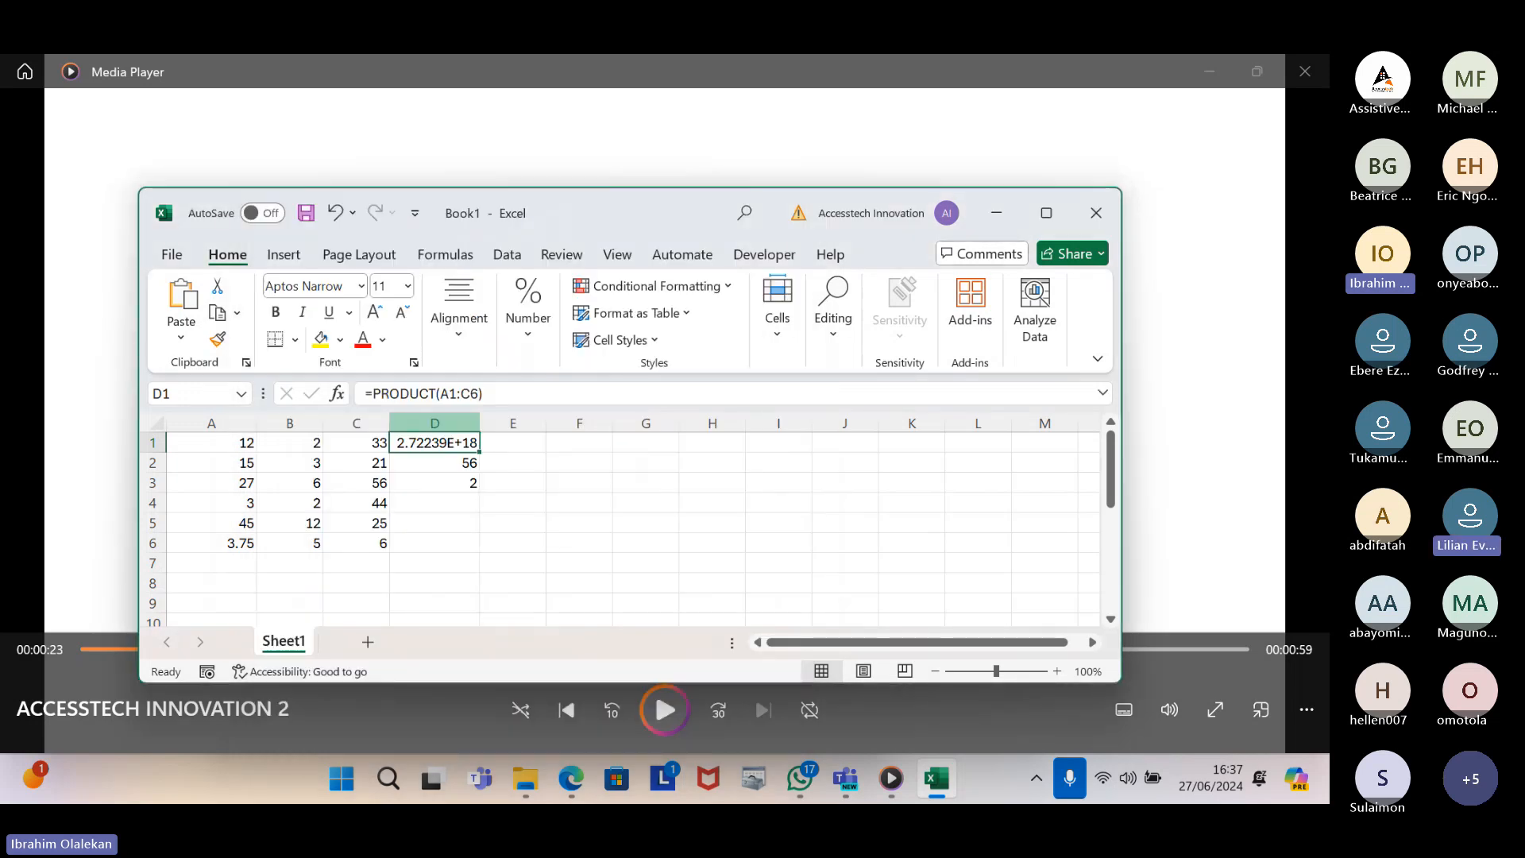
pyautogui.press('Right')
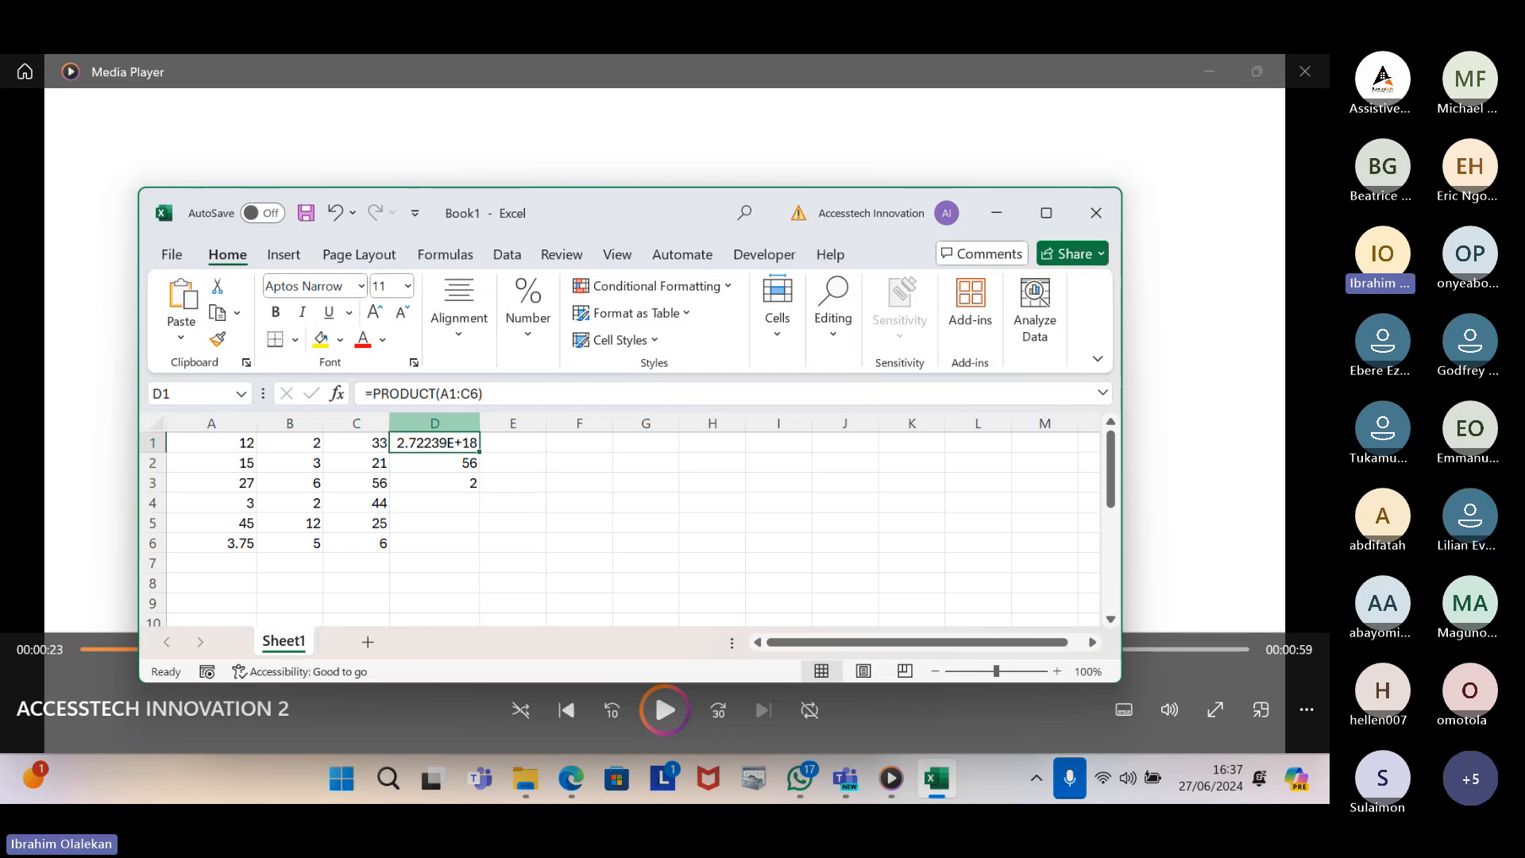
pyautogui.press('alt')
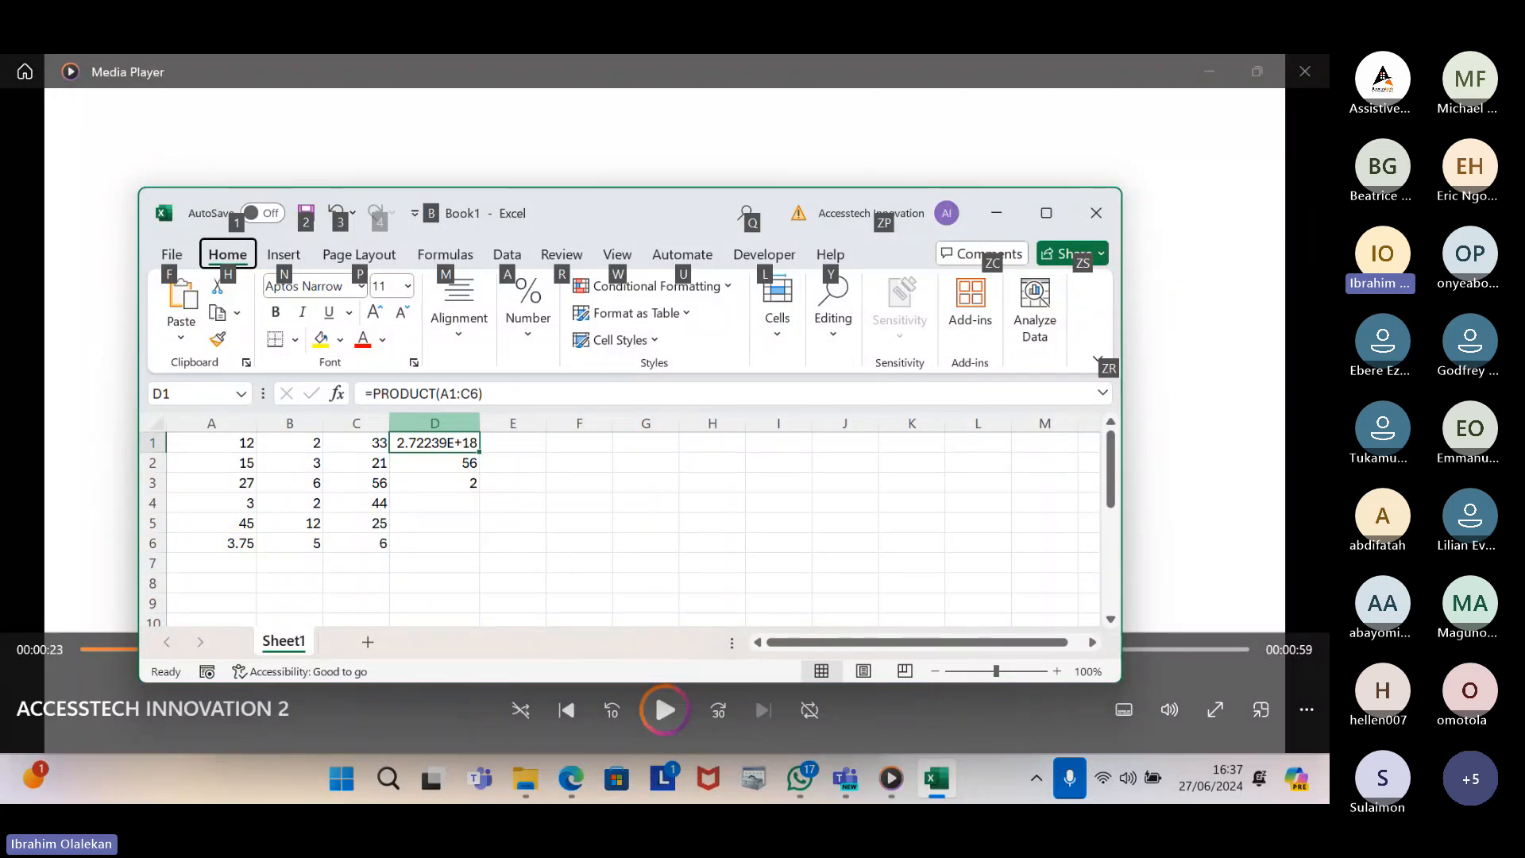
pyautogui.press('Up')
pyautogui.press('Escape')
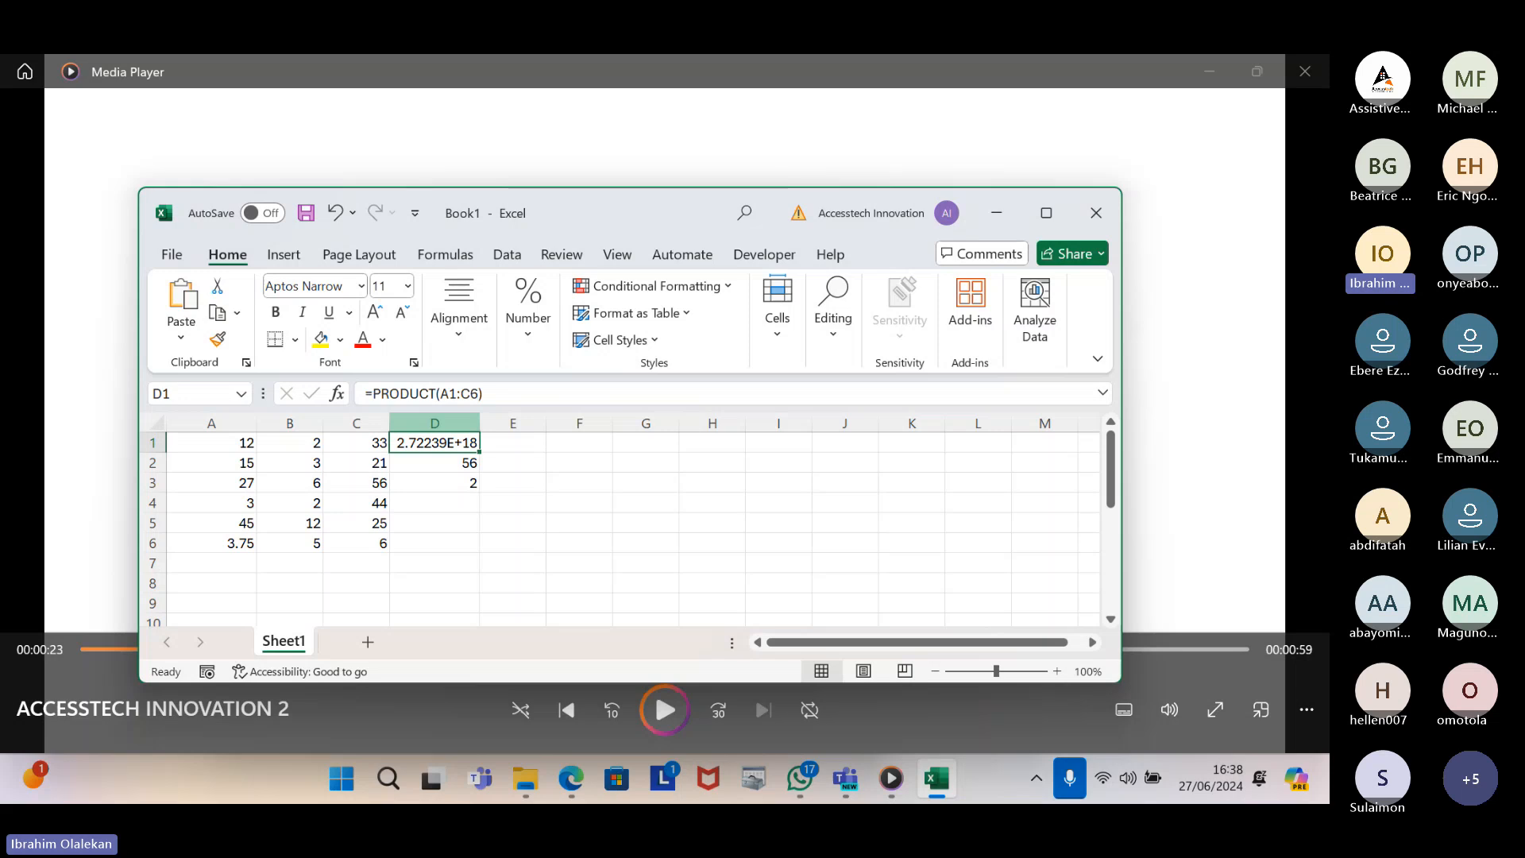
# AutoFit the width of column D to the PRODUCT result in cell D1
pyautogui.hotkey('alt', 'h')
pyautogui.press('o')
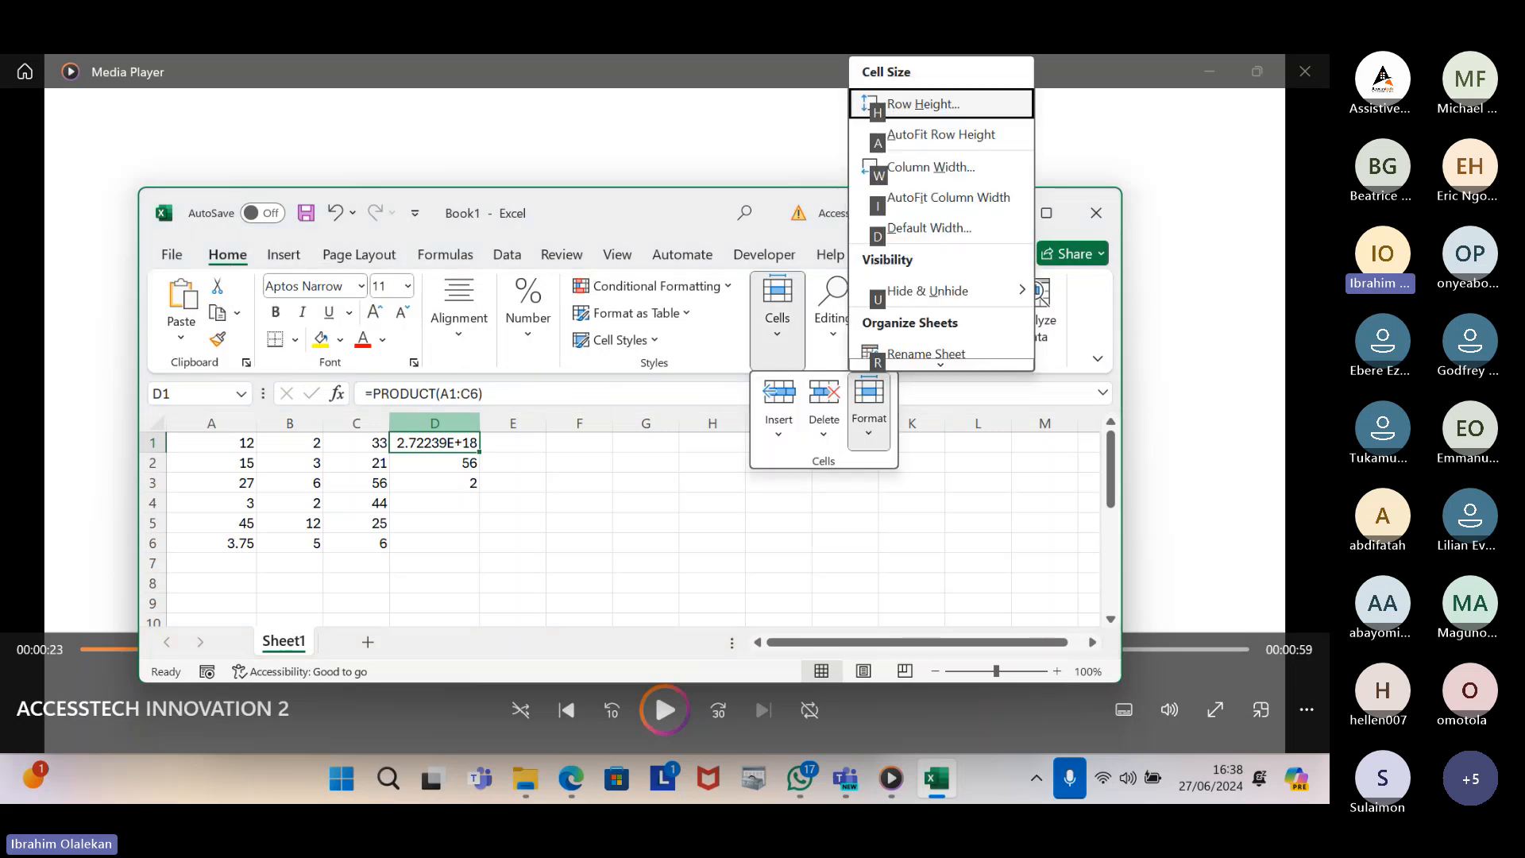
pyautogui.press('i')
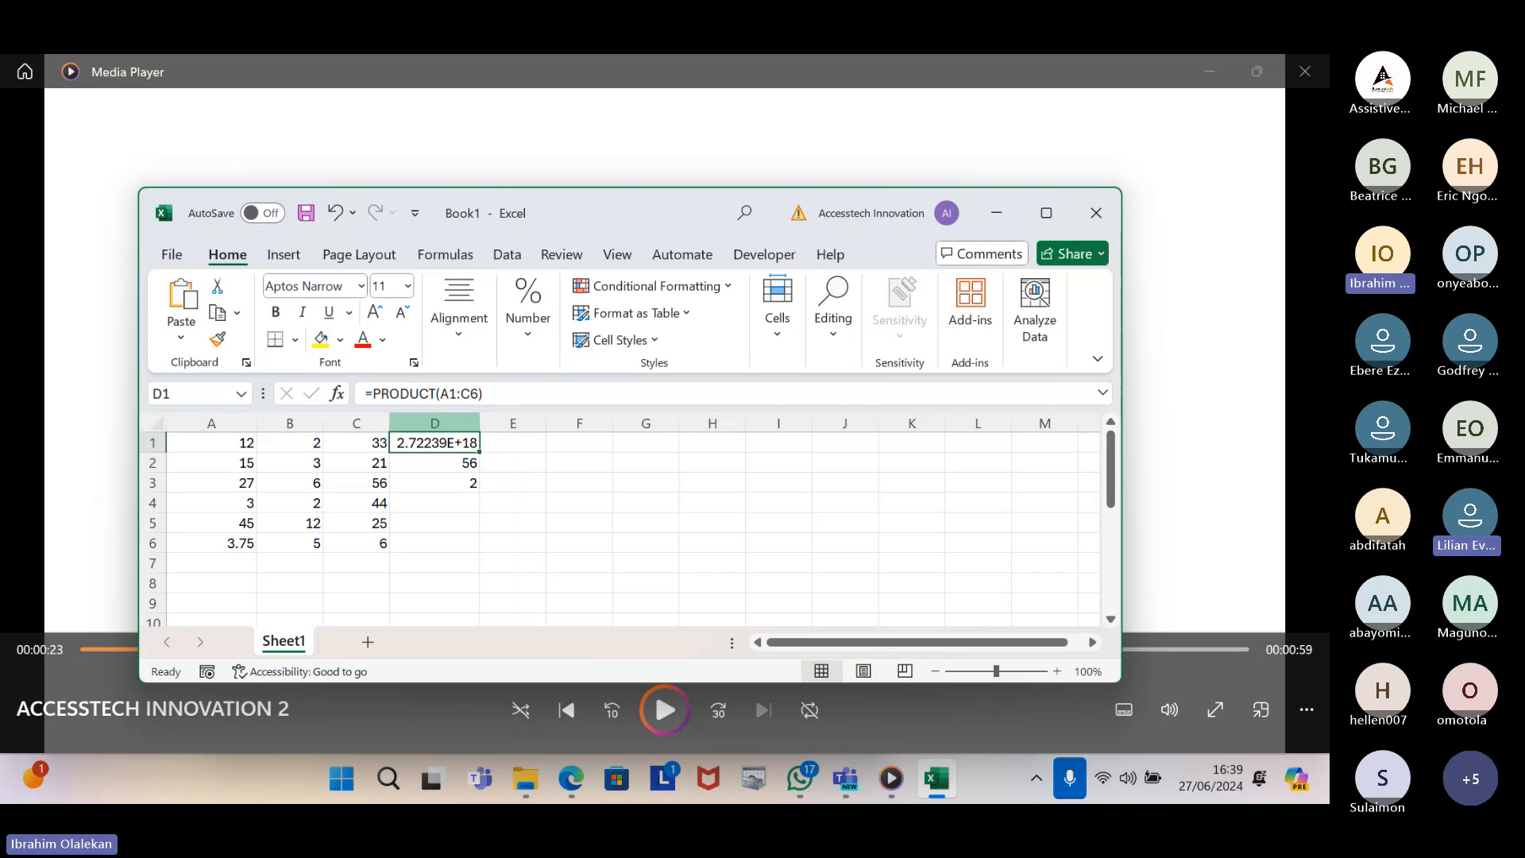
# Start an AVERAGE formula in the empty cell D4 below the MIN formula
pyautogui.press('Down')
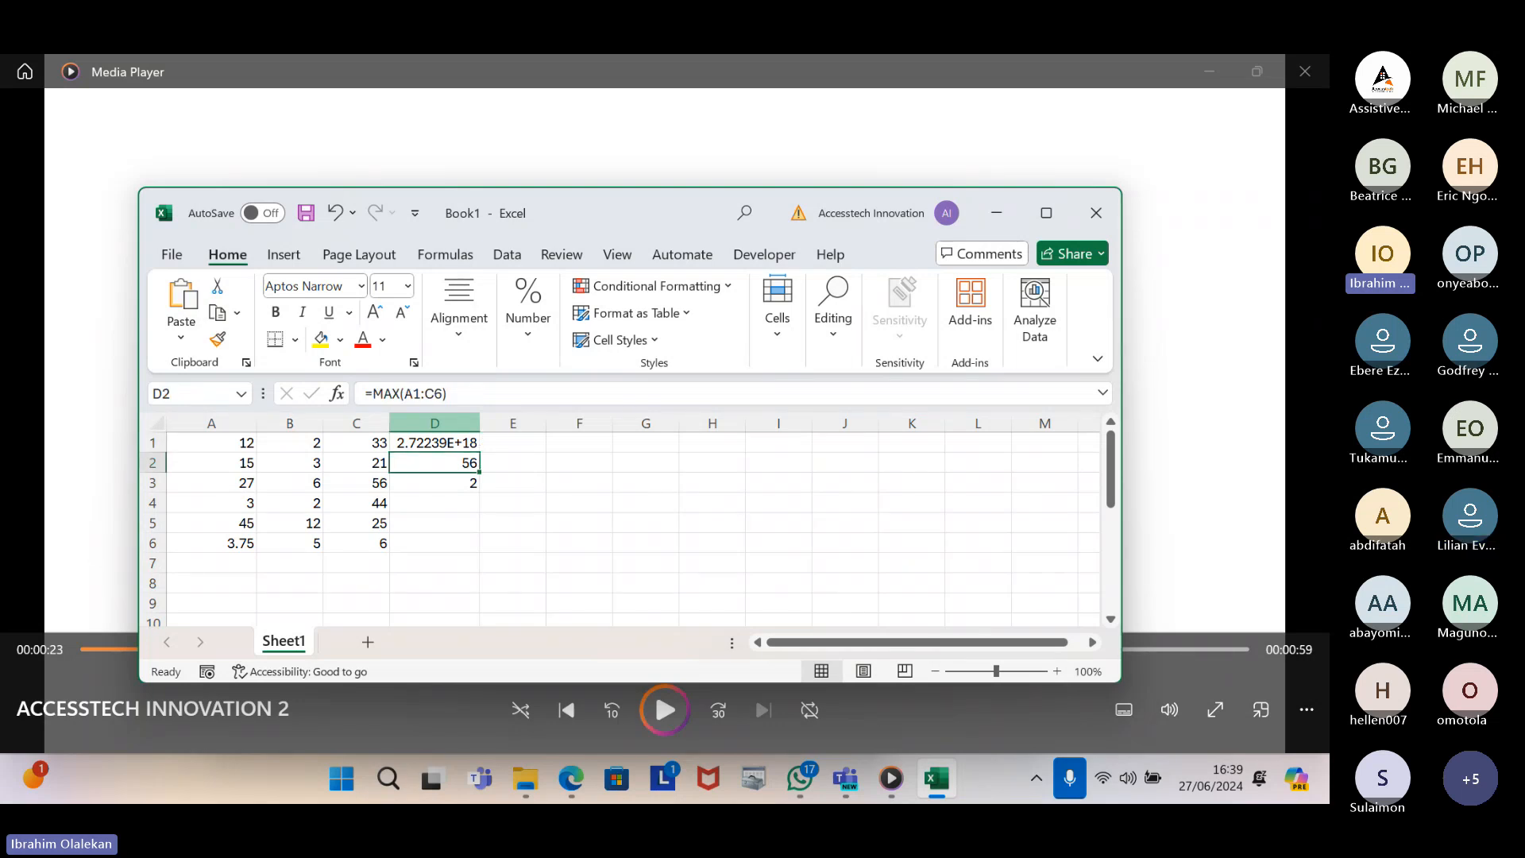
pyautogui.press('Down')
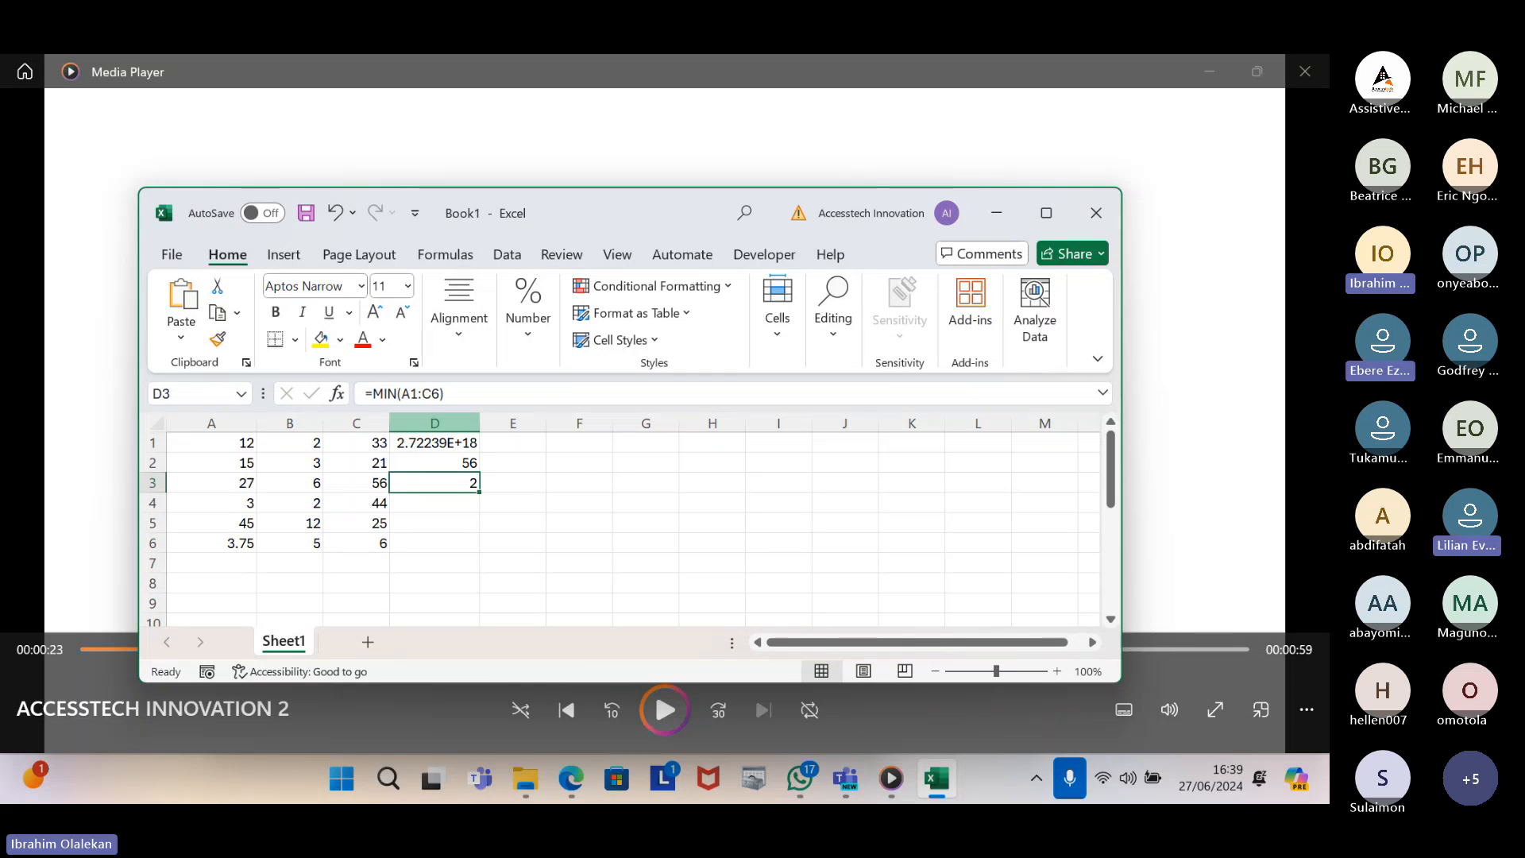
pyautogui.press('Down')
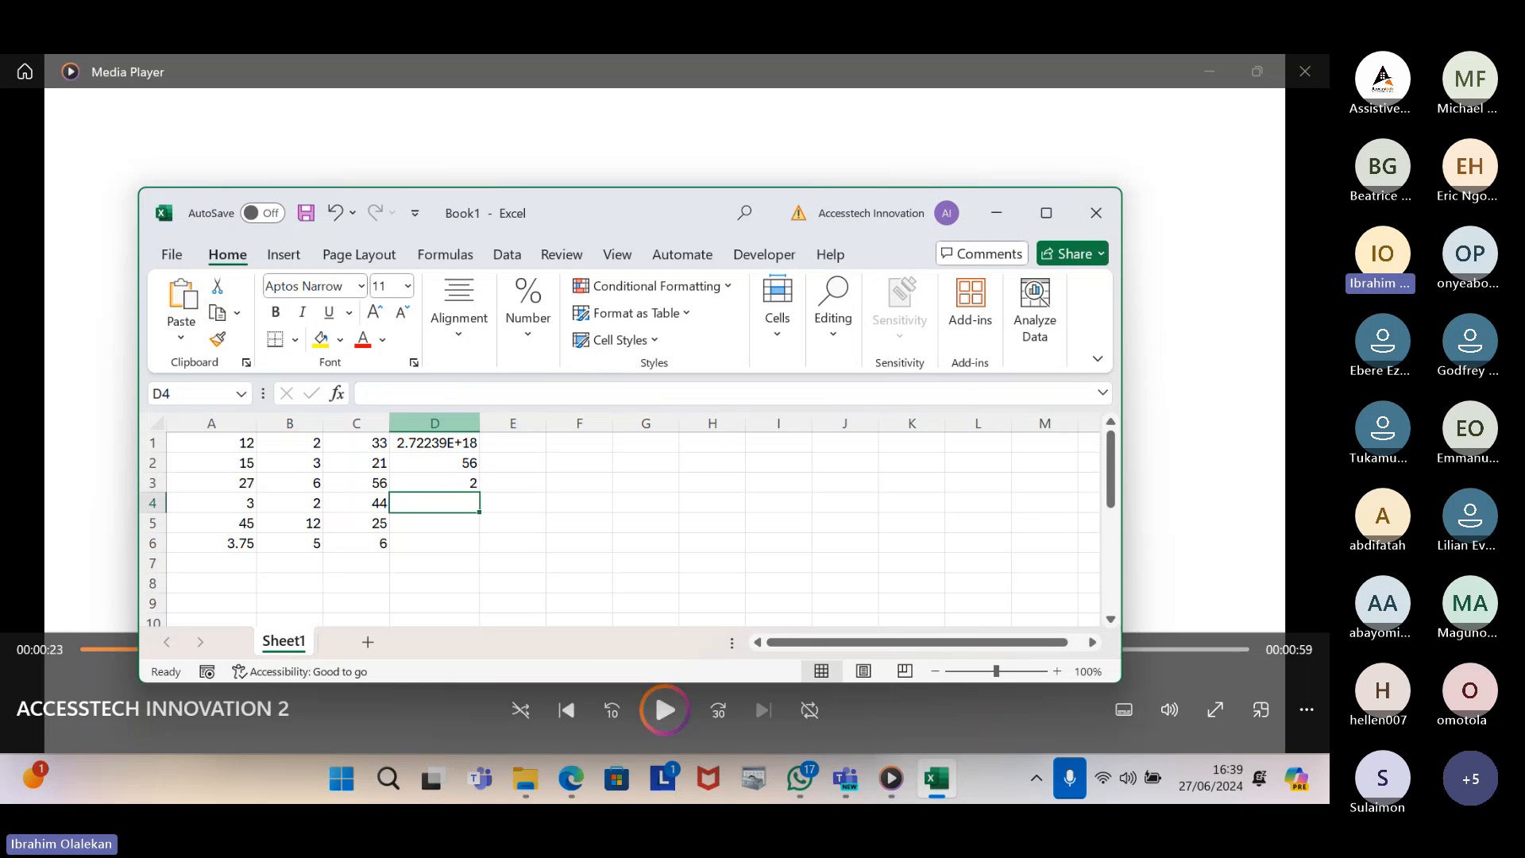
pyautogui.press('Up')
pyautogui.press('Down')
pyautogui.write('=')
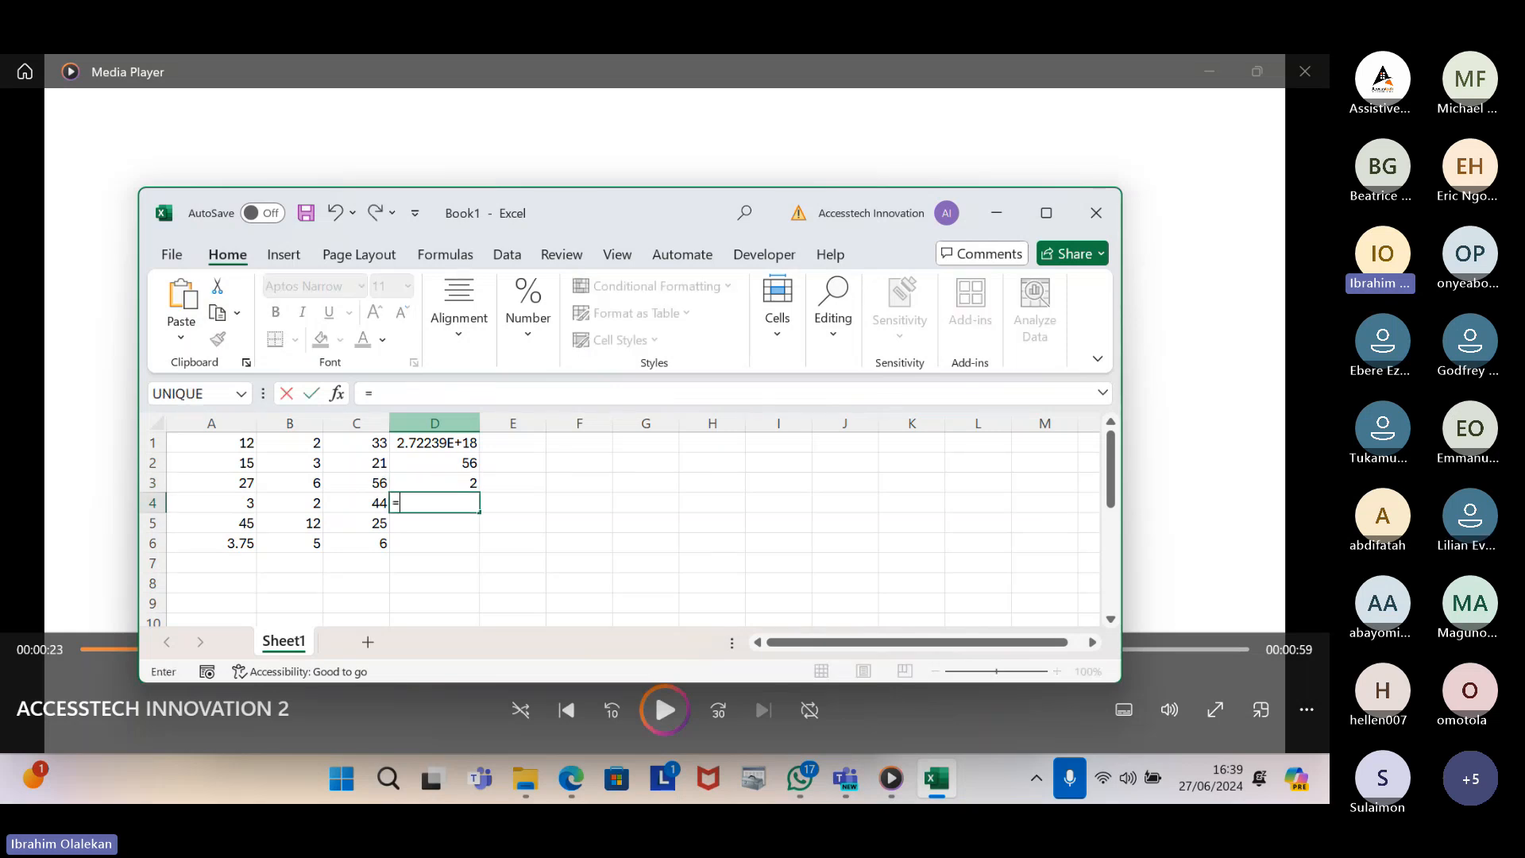
pyautogui.write('avera')
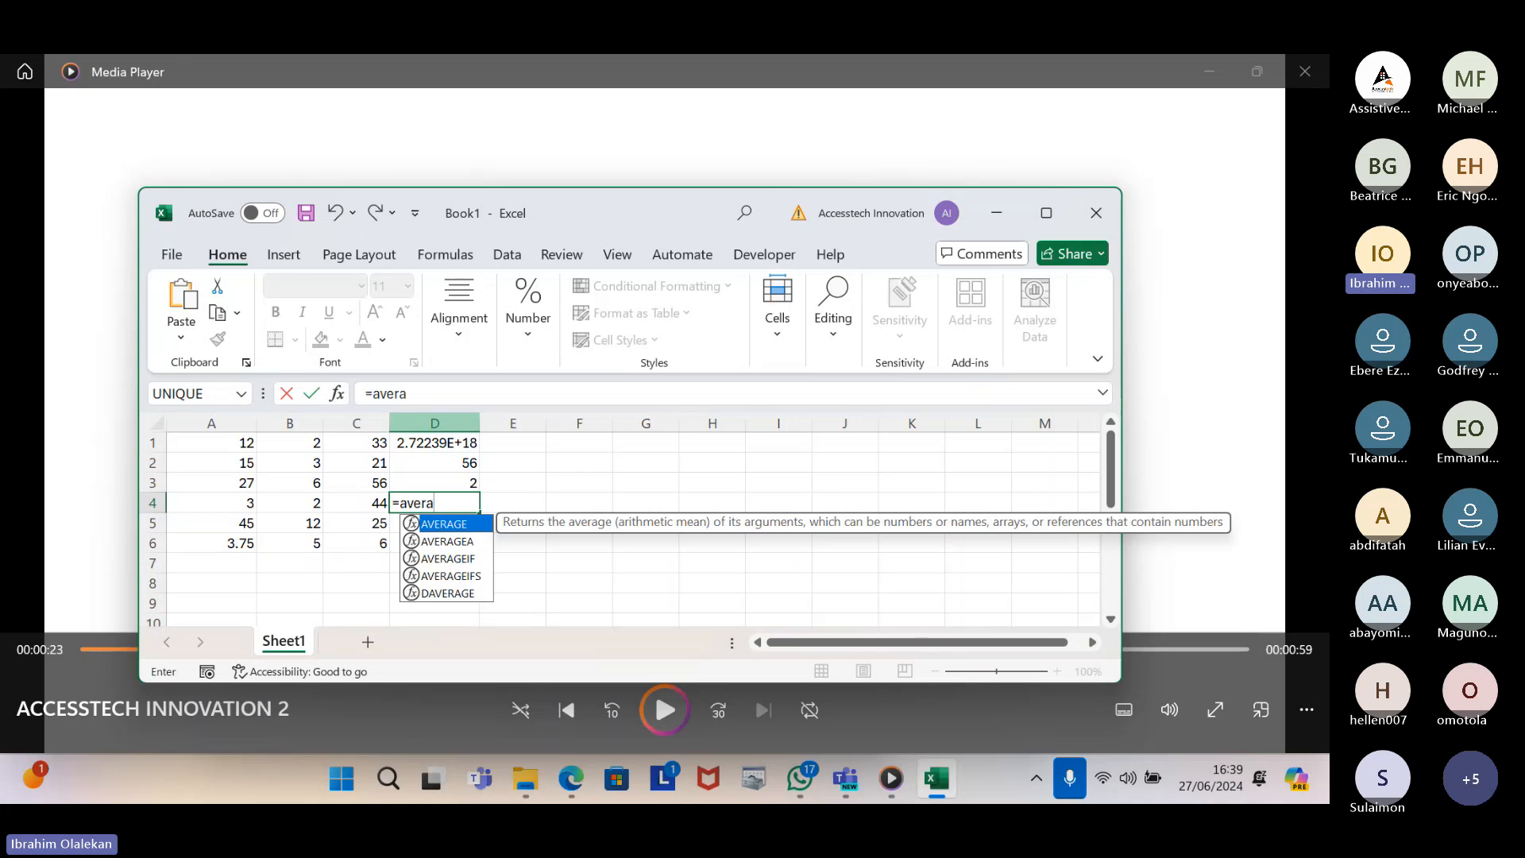
pyautogui.write('ge')
pyautogui.write('(')
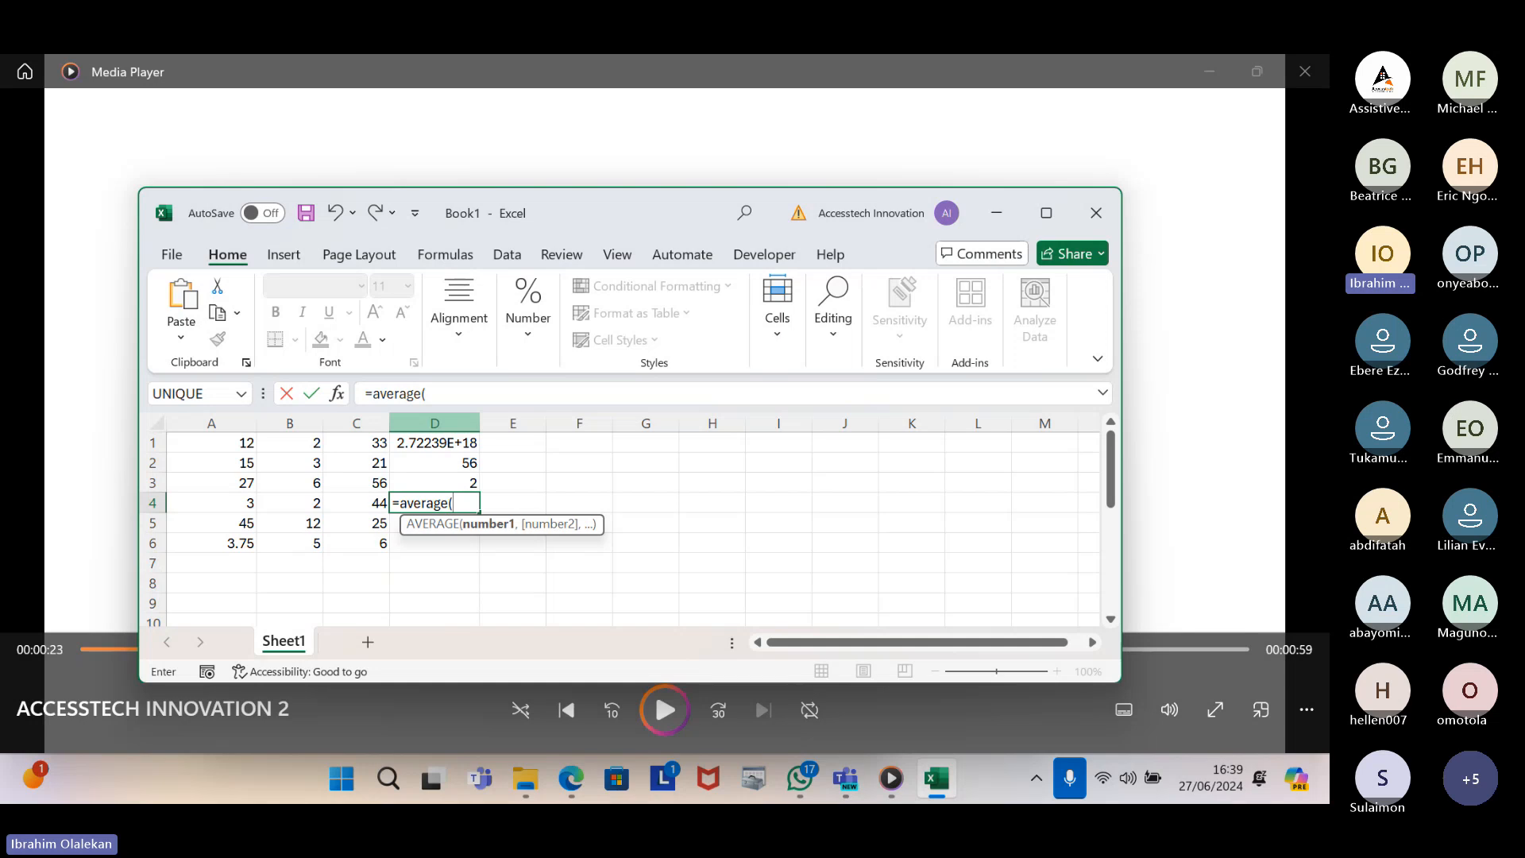
pyautogui.press('BackSpace')
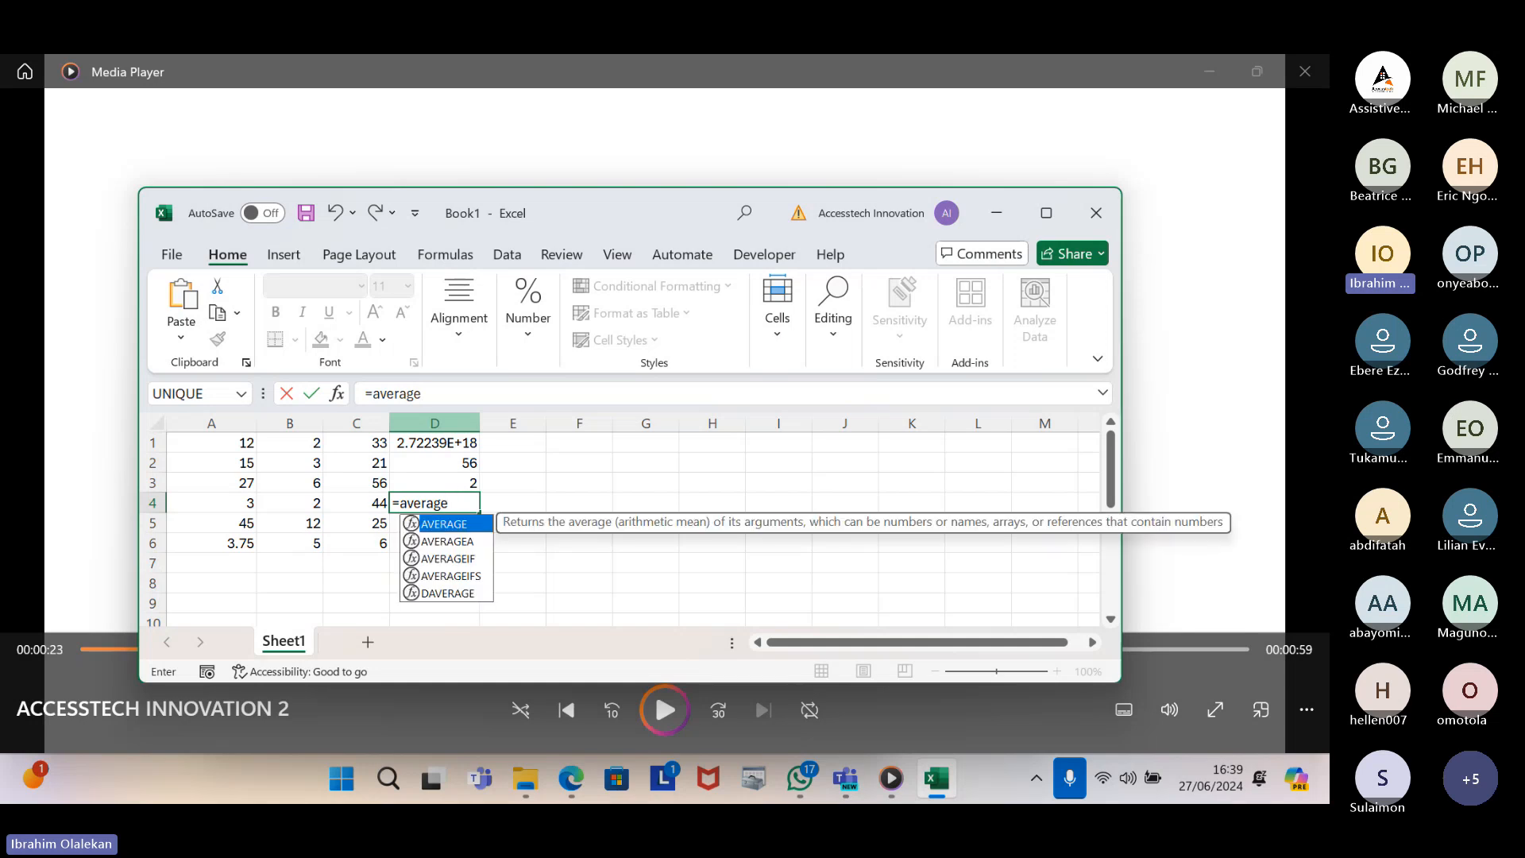
pyautogui.write('(')
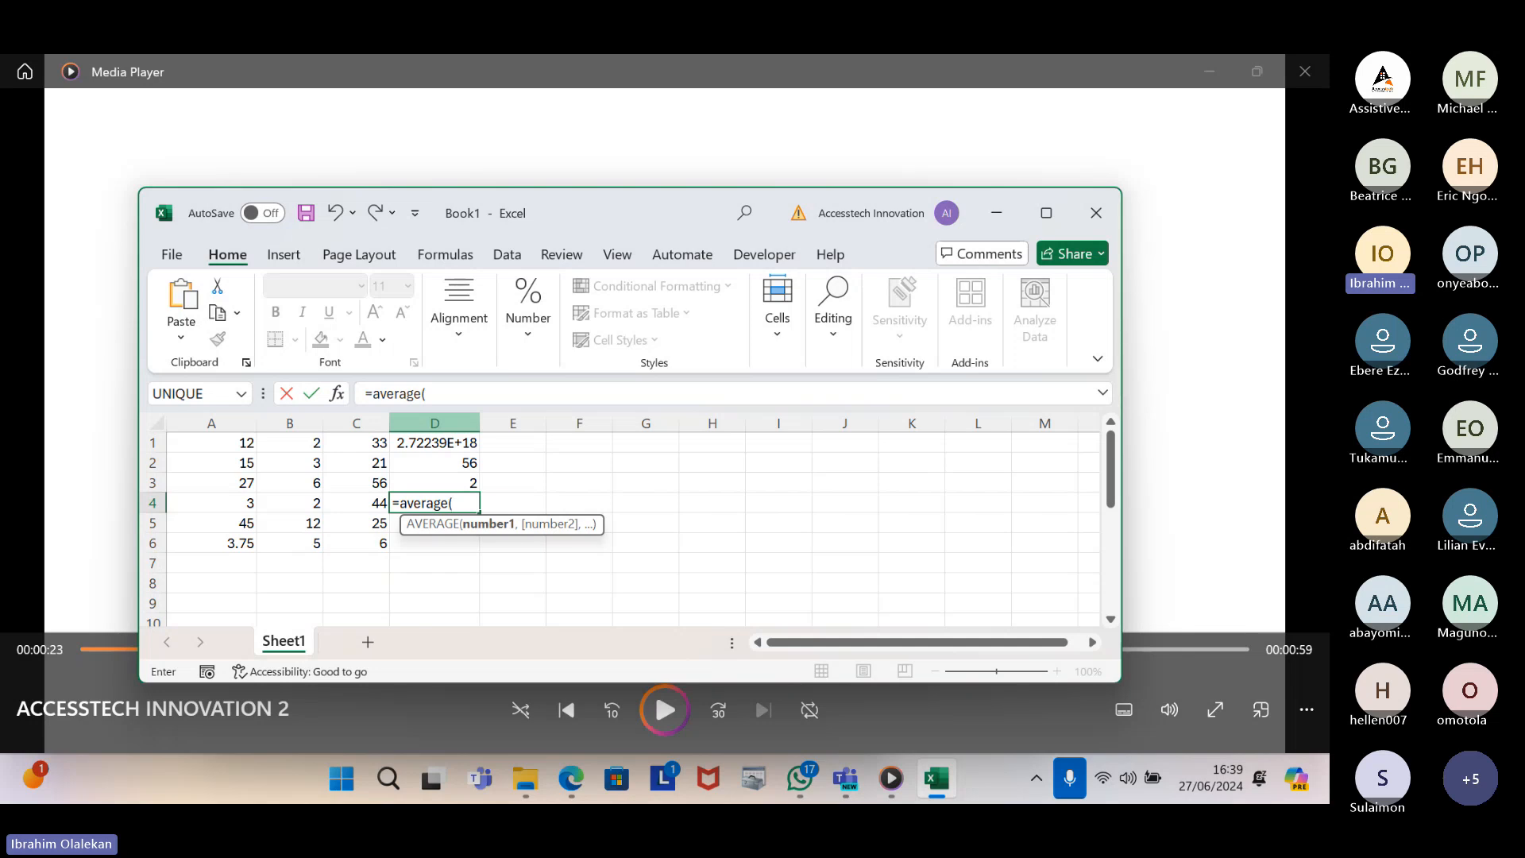
# Set the AVERAGE argument in cell D4 to the range A1:C6 and enter the formula
pyautogui.write('a1')
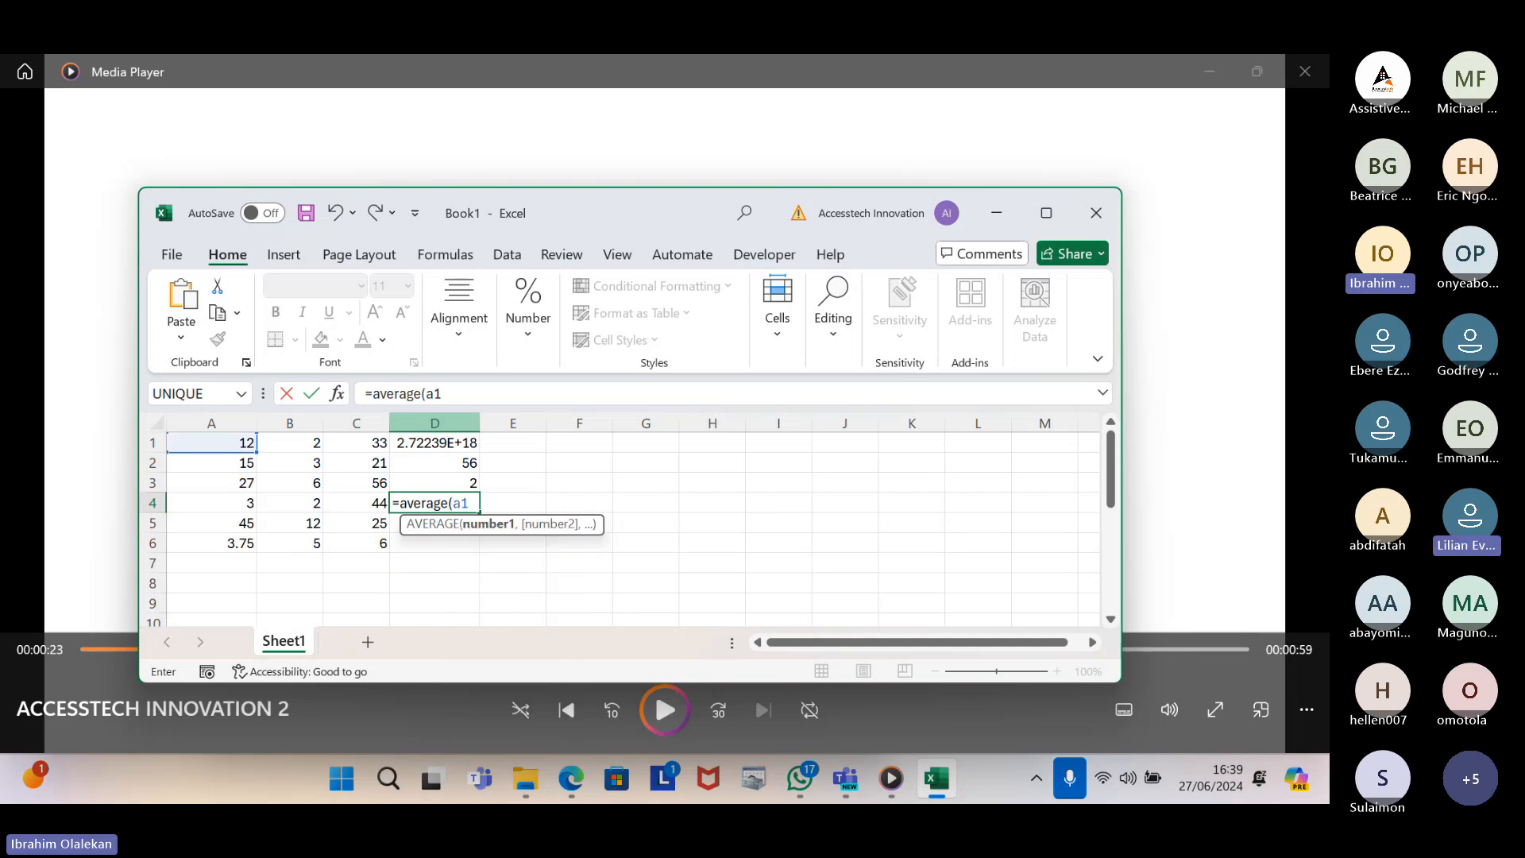
pyautogui.write(':')
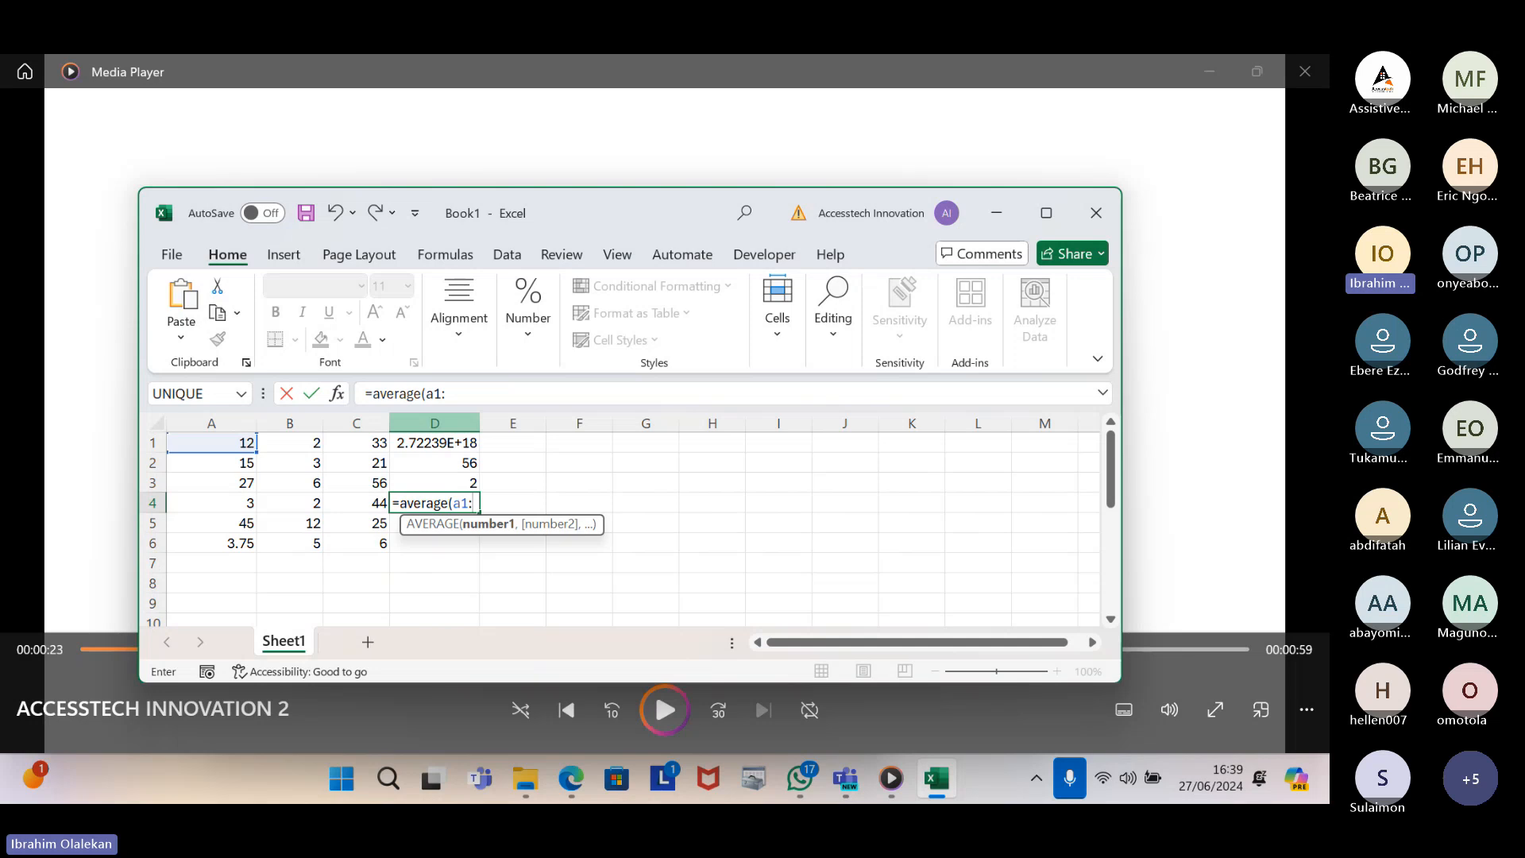
pyautogui.write('c')
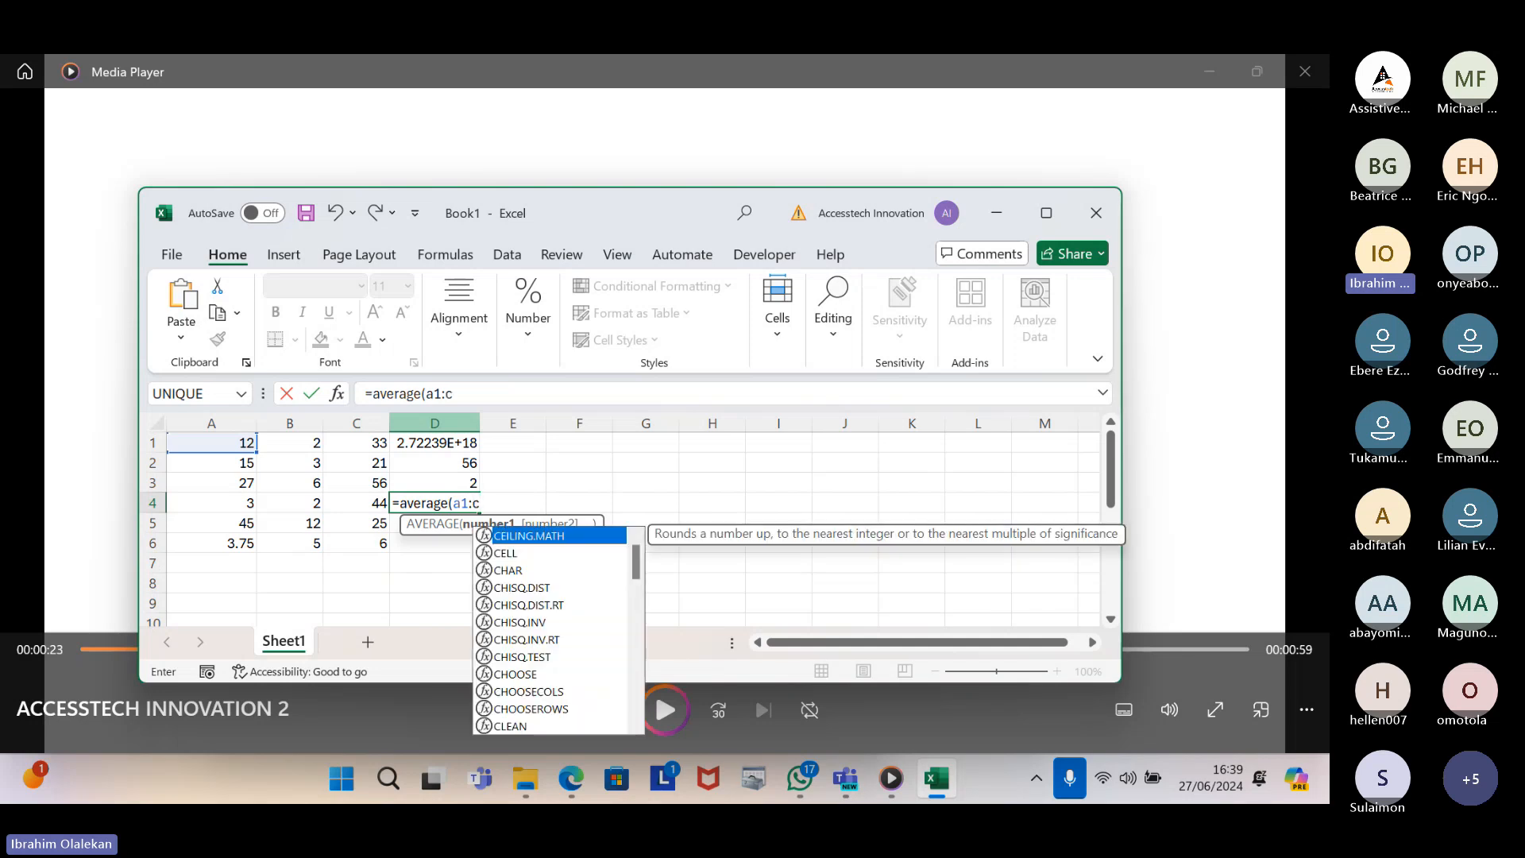
pyautogui.write('6')
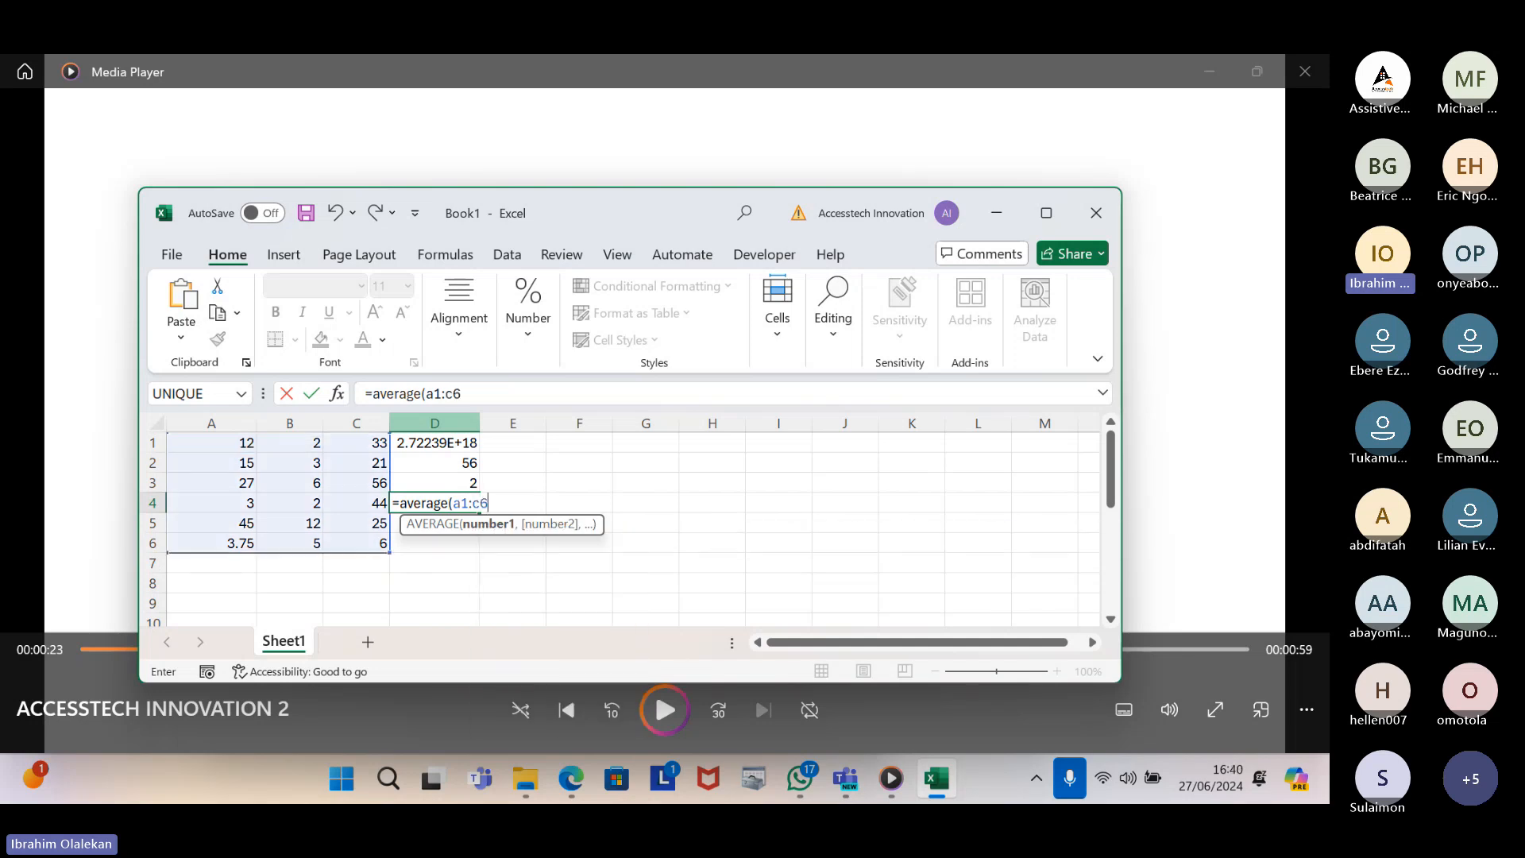
pyautogui.write(')')
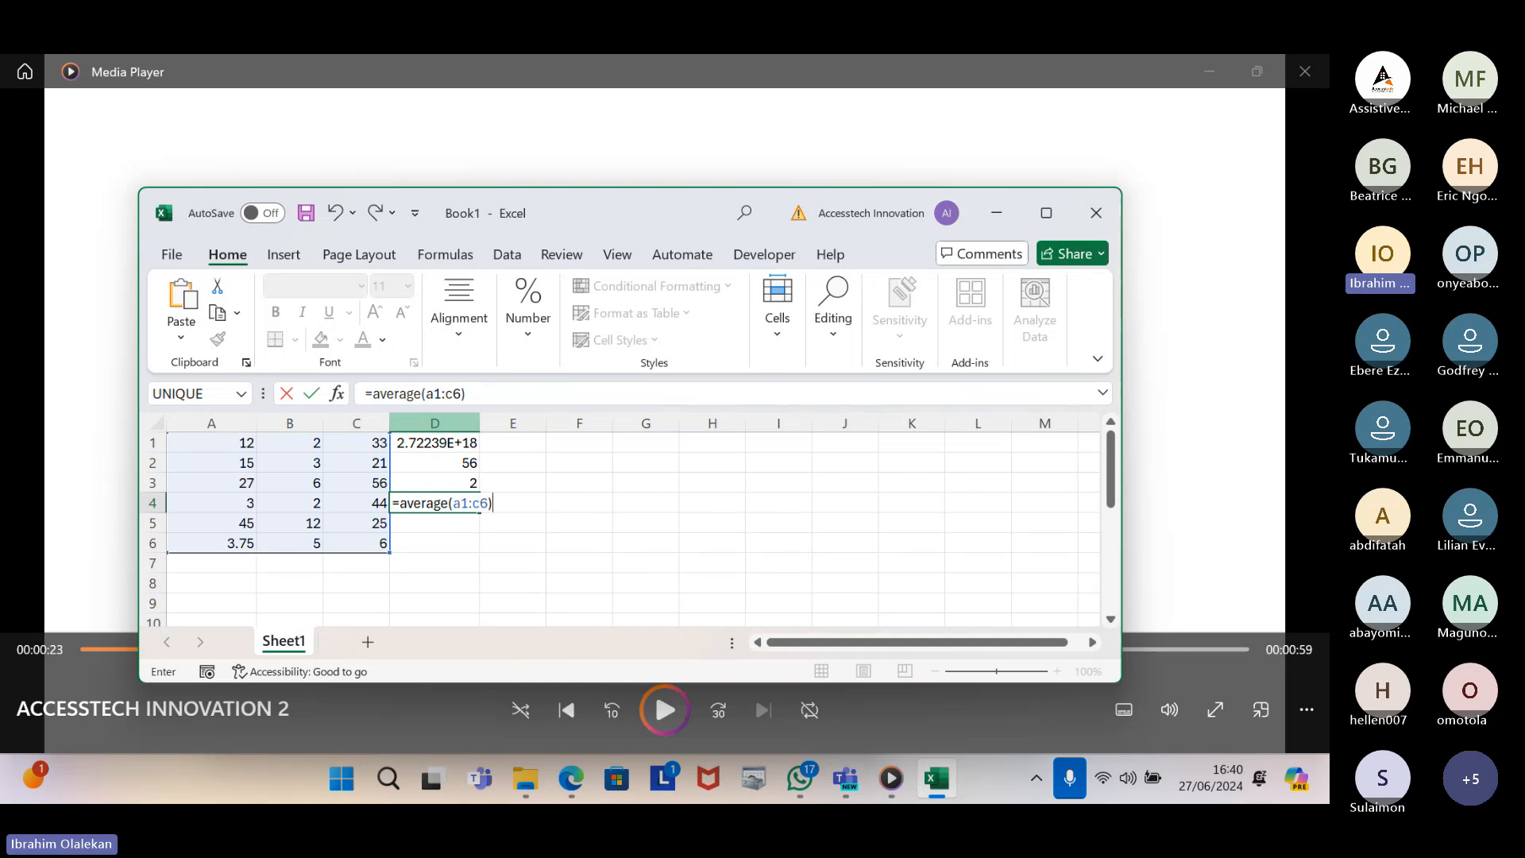
pyautogui.hotkey('ctrl', 'Return')
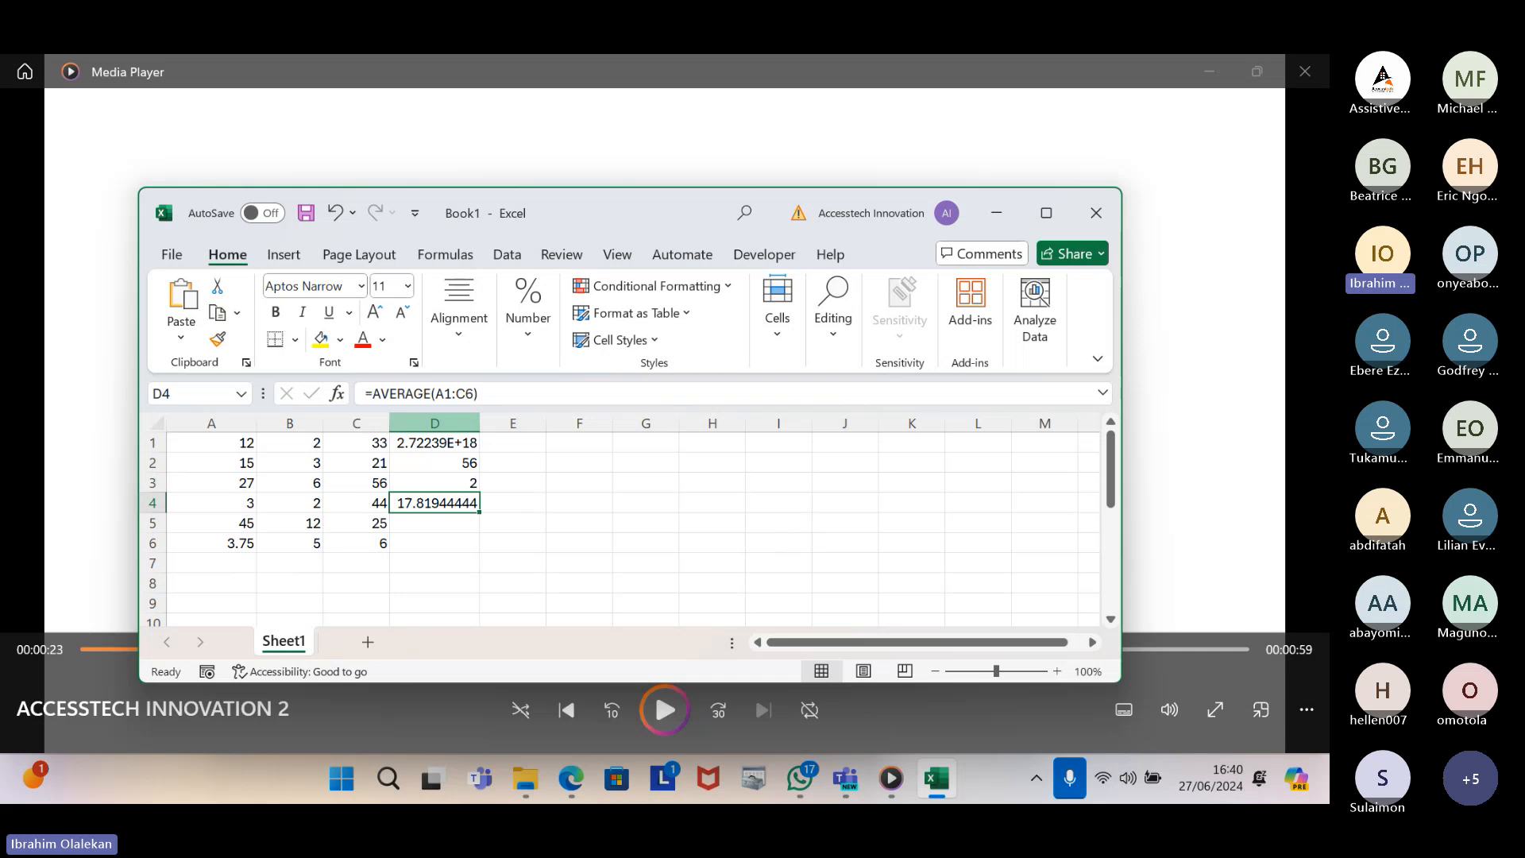
pyautogui.press('Down')
pyautogui.press('Up')
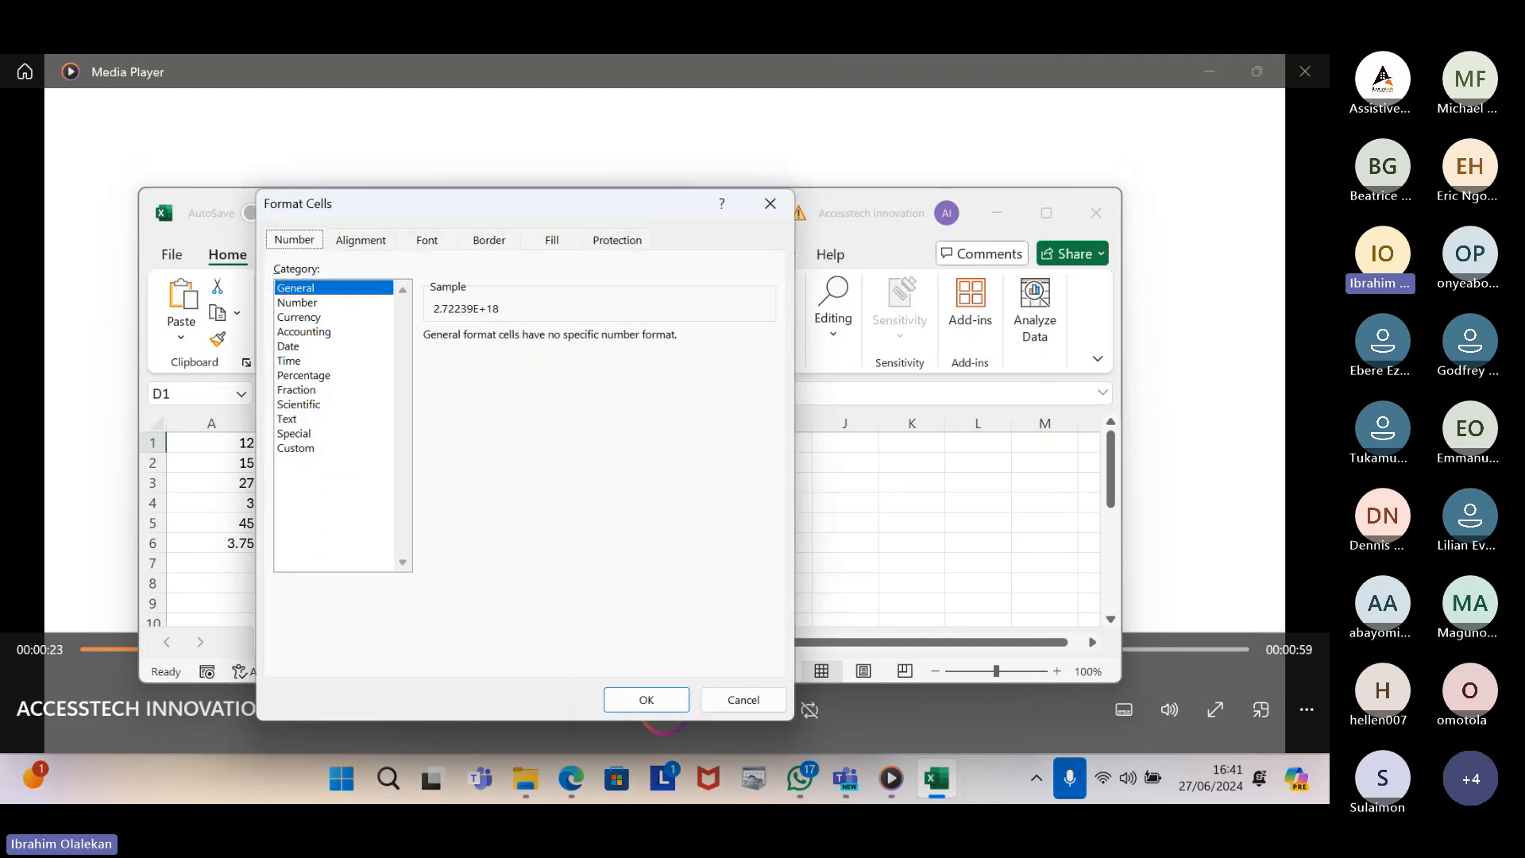
# Dismiss the Format Cells dialog and AutoFit the width of column D again from cell D1
pyautogui.press('Escape')
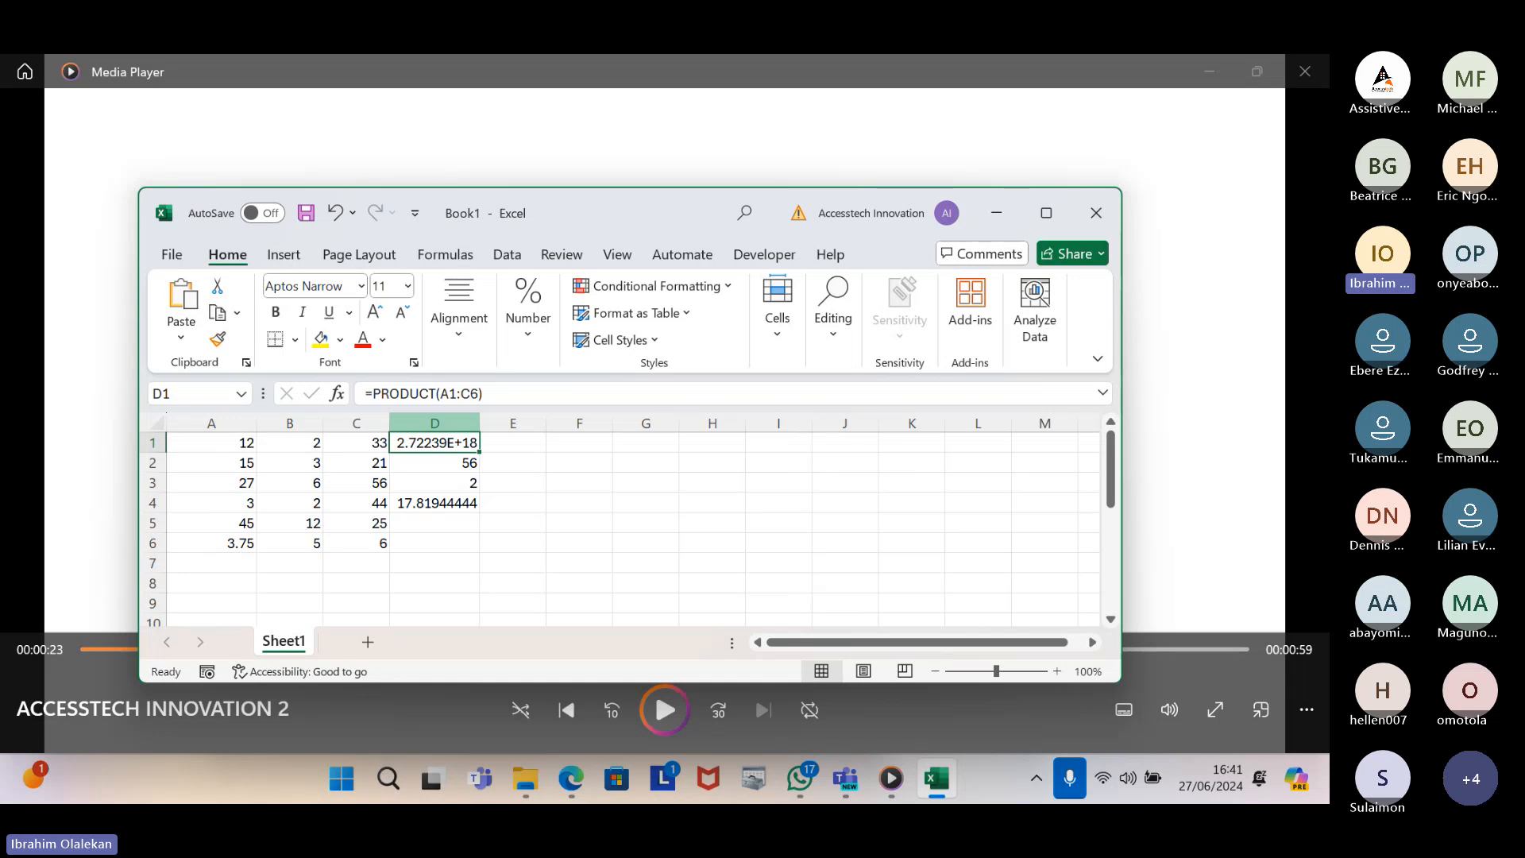
pyautogui.press('alt')
pyautogui.press('h')
pyautogui.press('o')
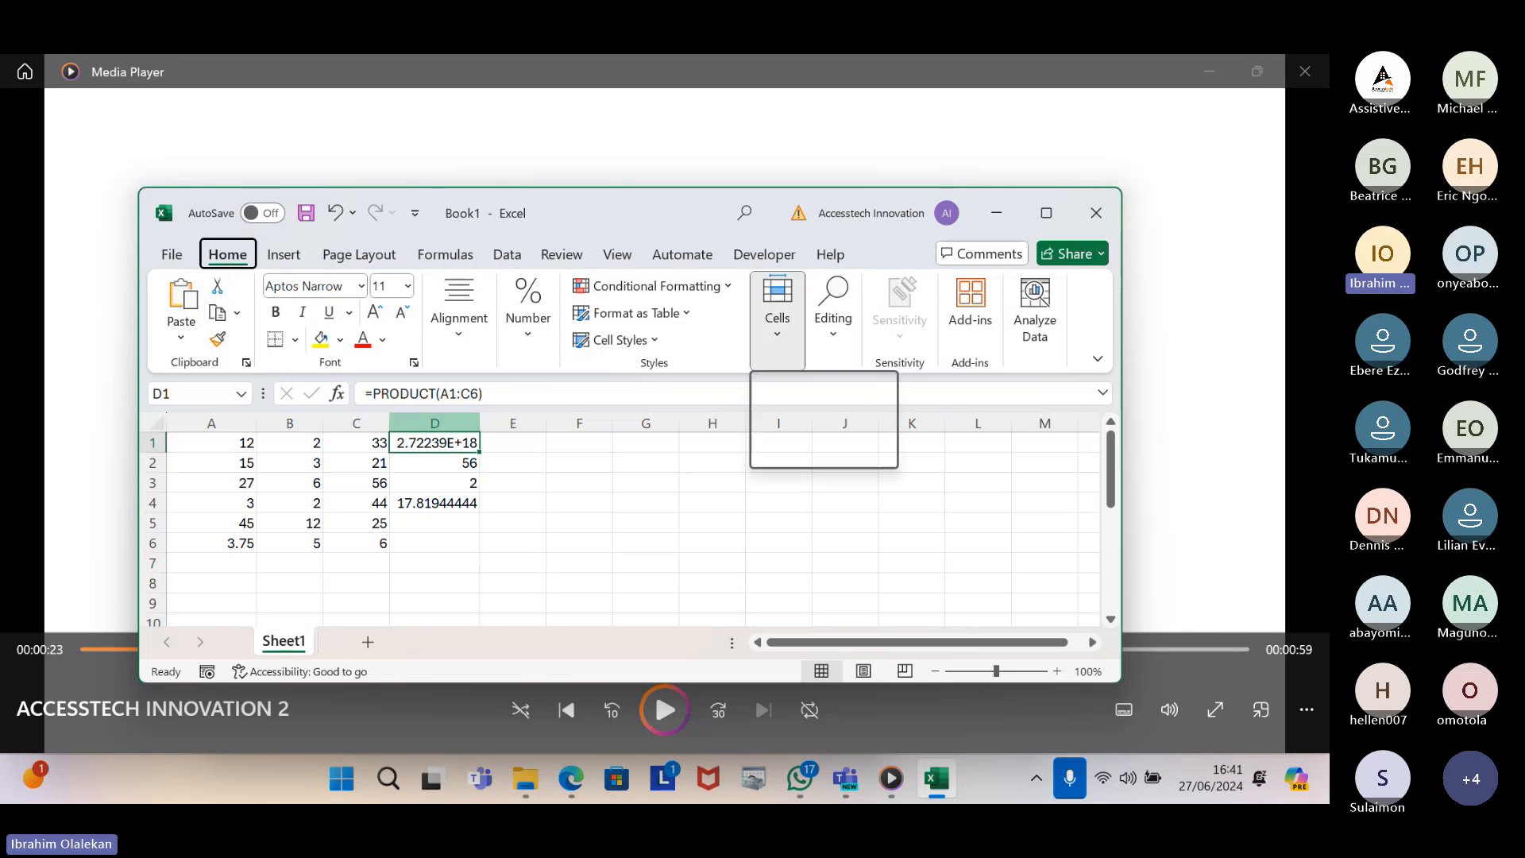
pyautogui.press('i')
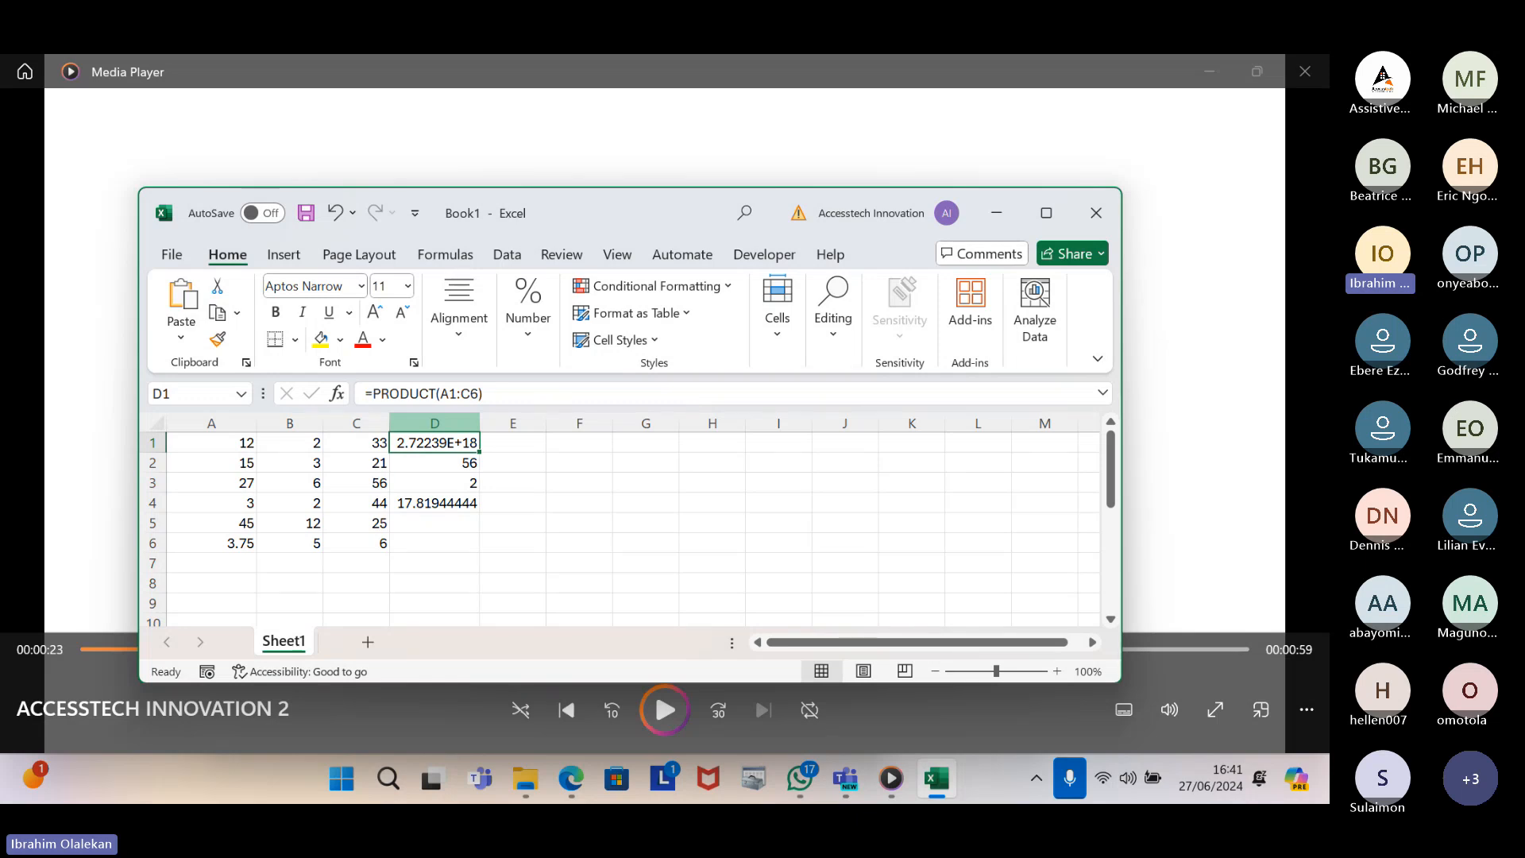
pyautogui.press('alt')
pyautogui.press('h')
pyautogui.press('o')
pyautogui.press('i')
pyautogui.press('Right')
pyautogui.press('Left')
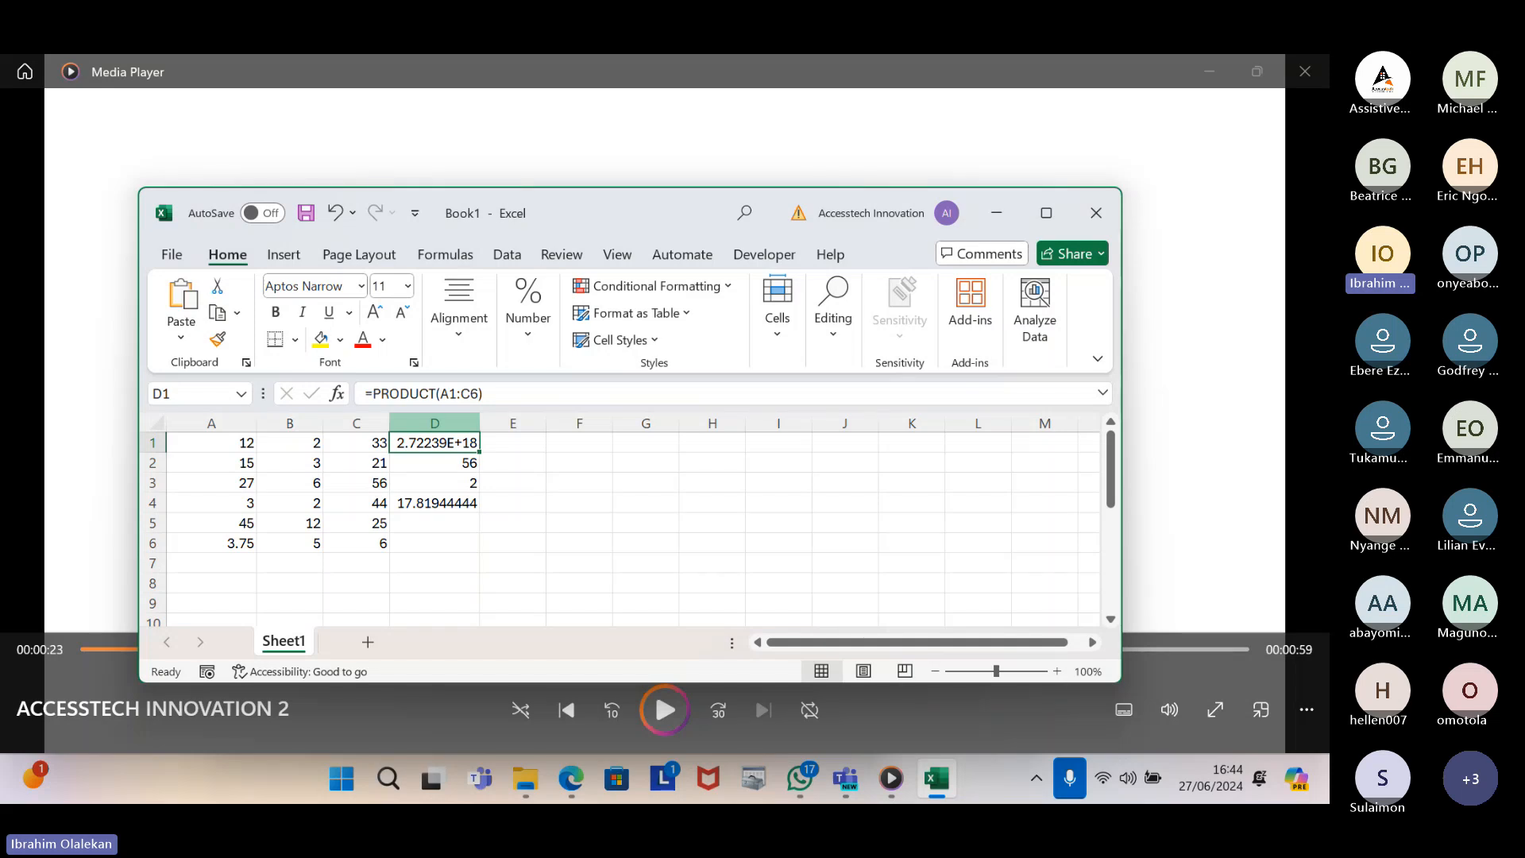
# Enter "my name is" followed by the person's first name in cell E1, keeping that cell selected
pyautogui.press('Right')
pyautogui.press('Right')
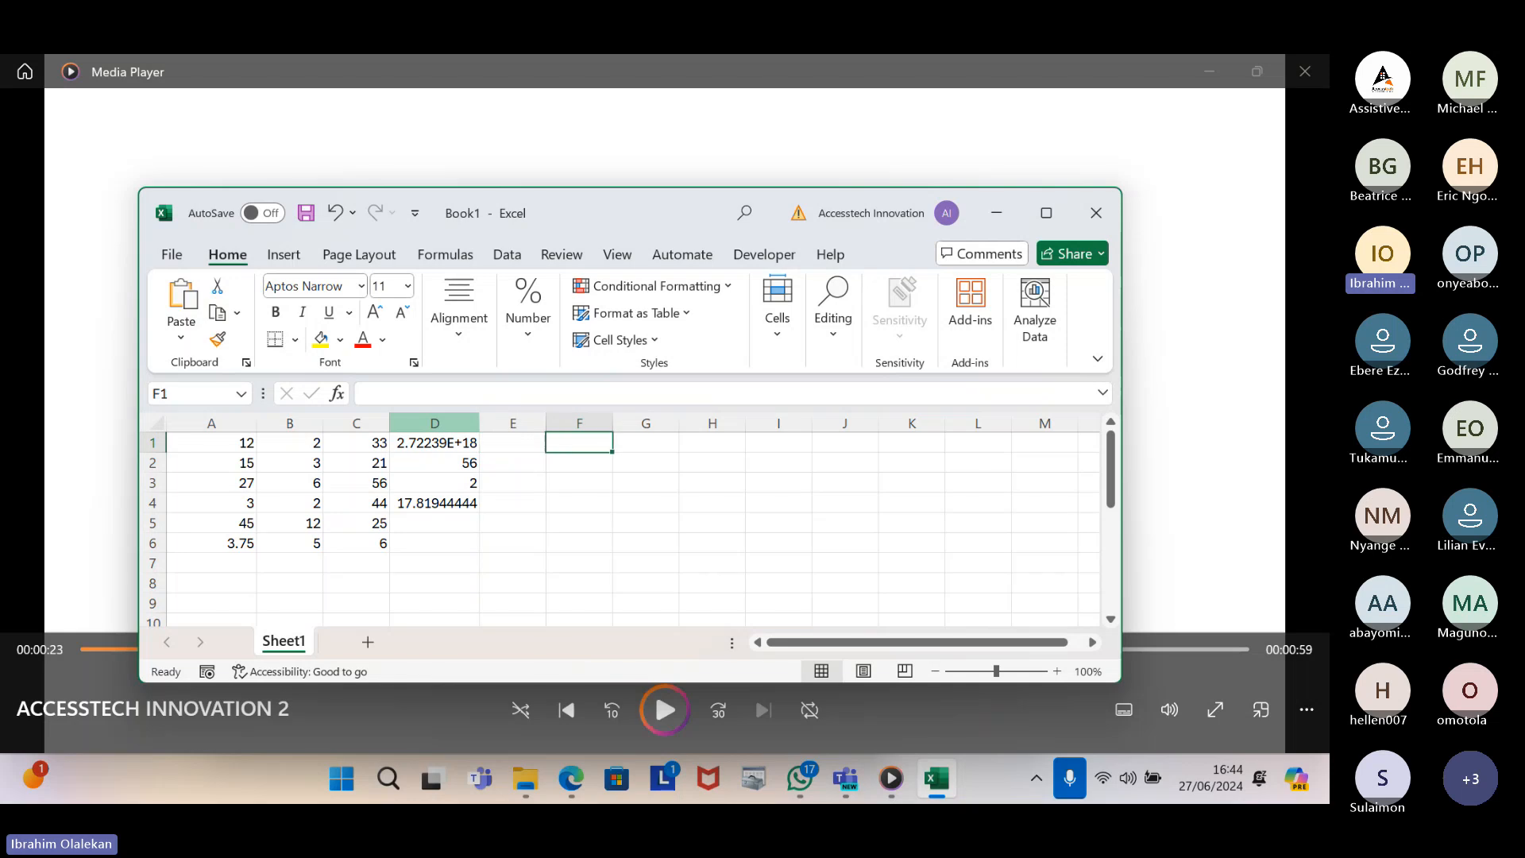
pyautogui.press('Left')
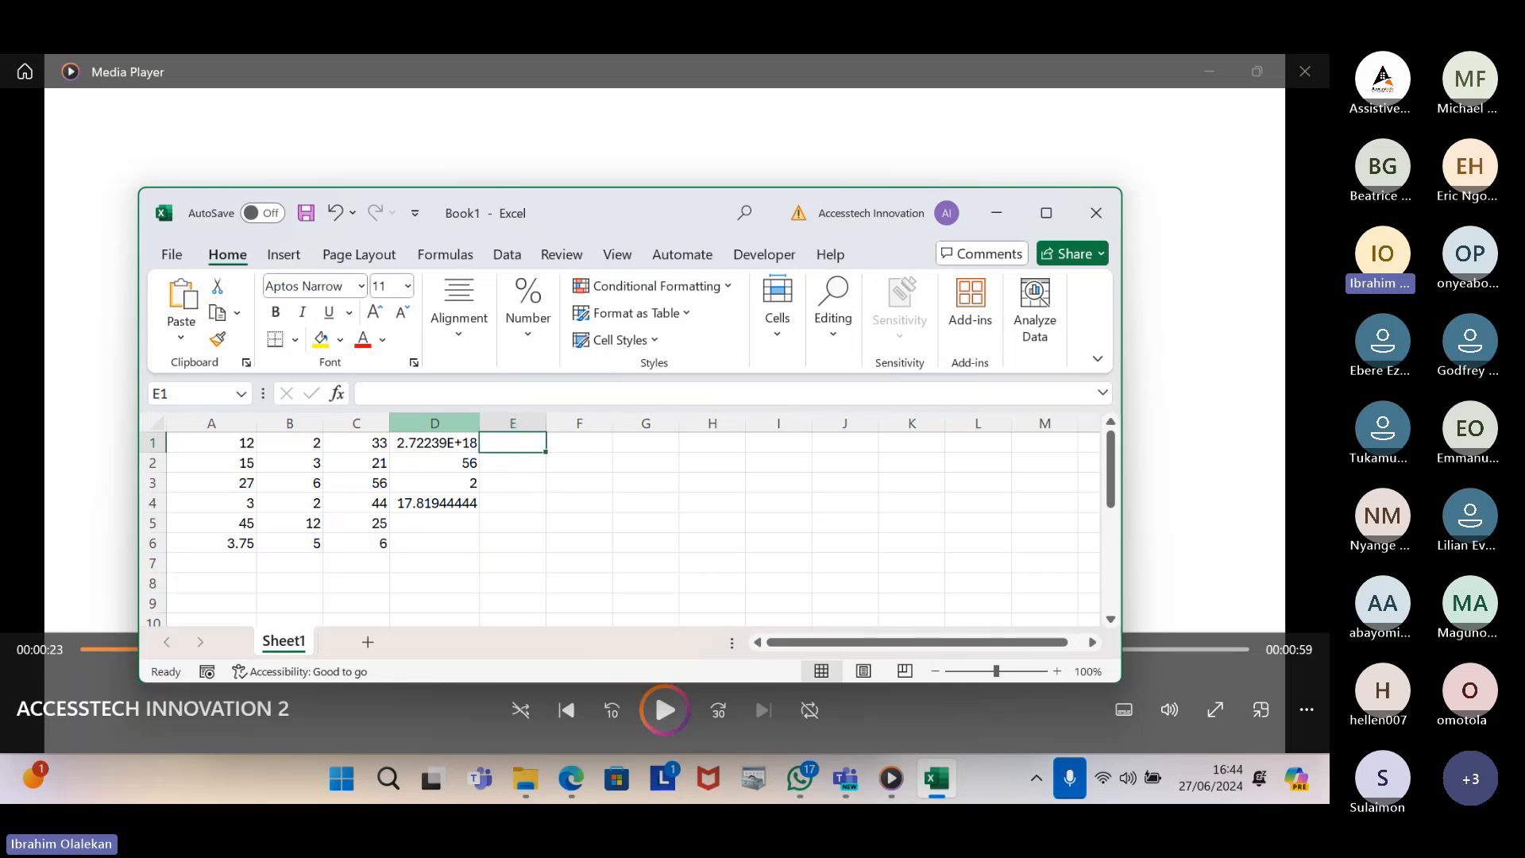
pyautogui.write('m')
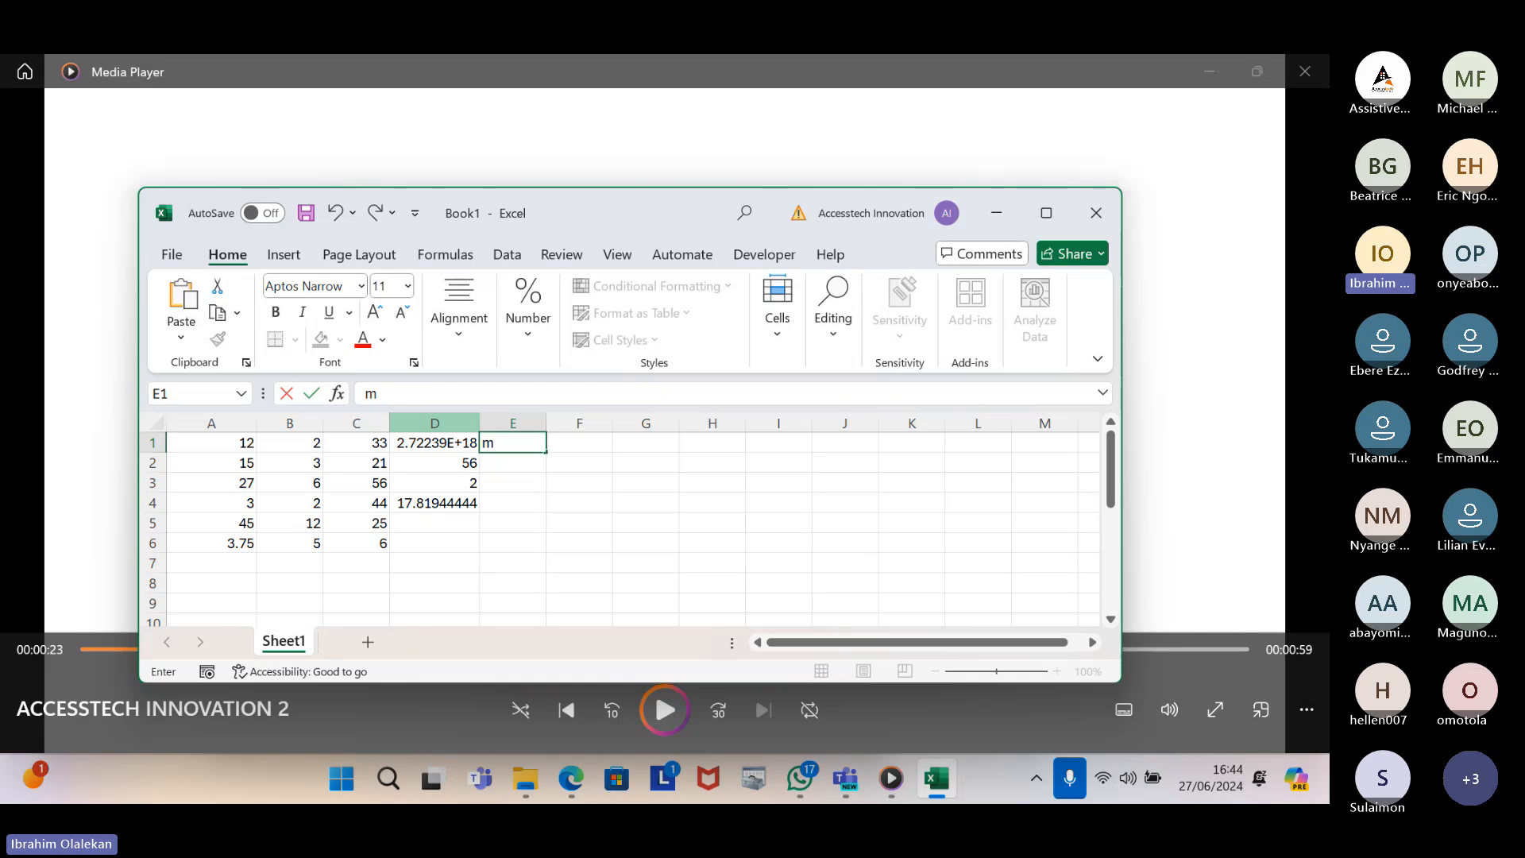
pyautogui.write('y name is')
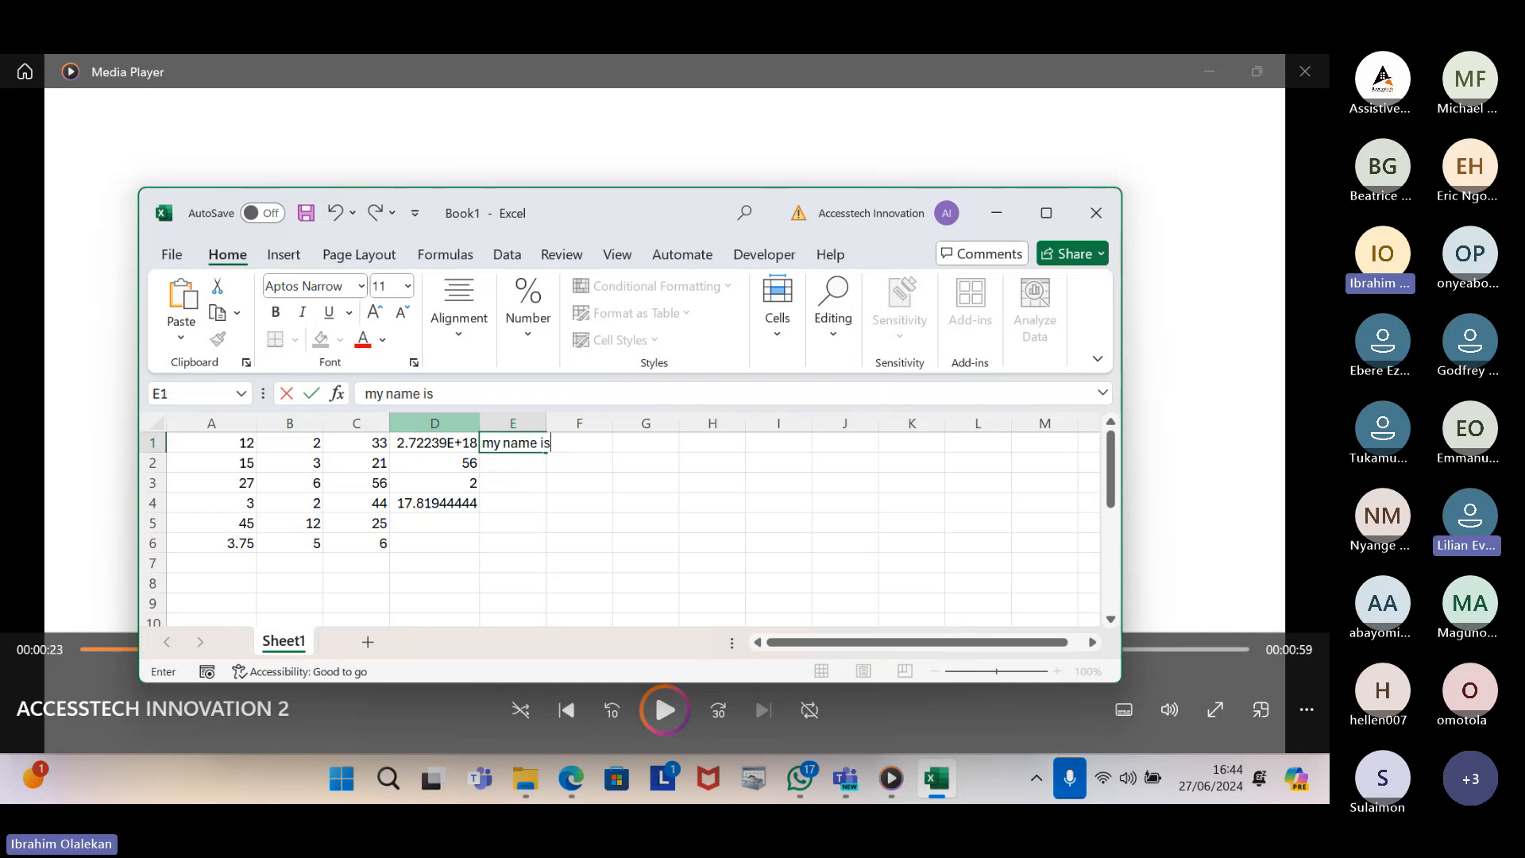
pyautogui.write(' lekan')
pyautogui.press('Tab')
pyautogui.press('Left')
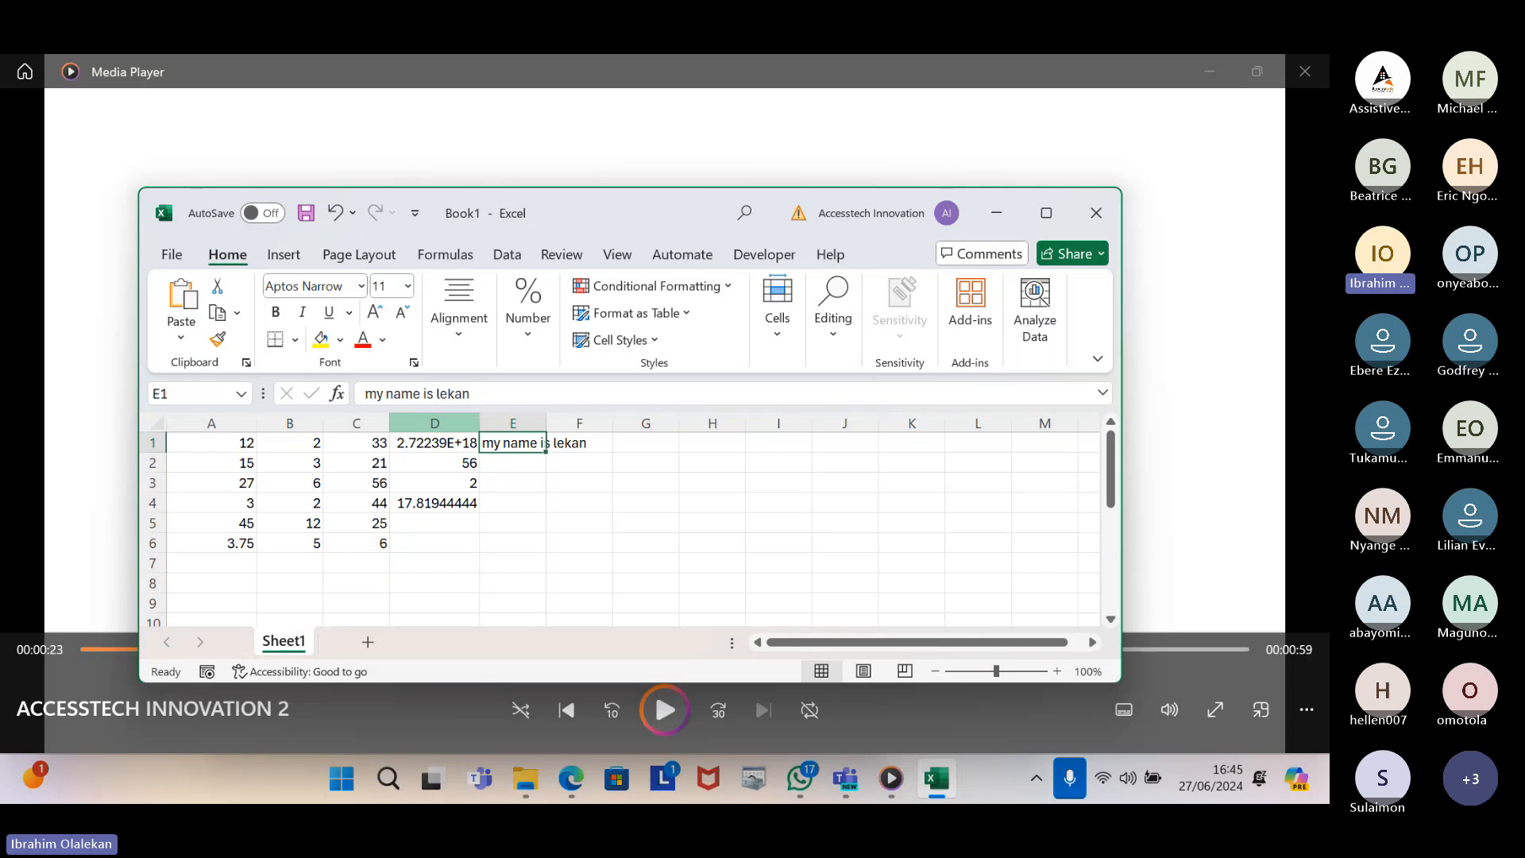
# AutoFit the width of column E to the text in cell E1
pyautogui.press('alt')
pyautogui.press('h')
pyautogui.press('o')
pyautogui.press('i')
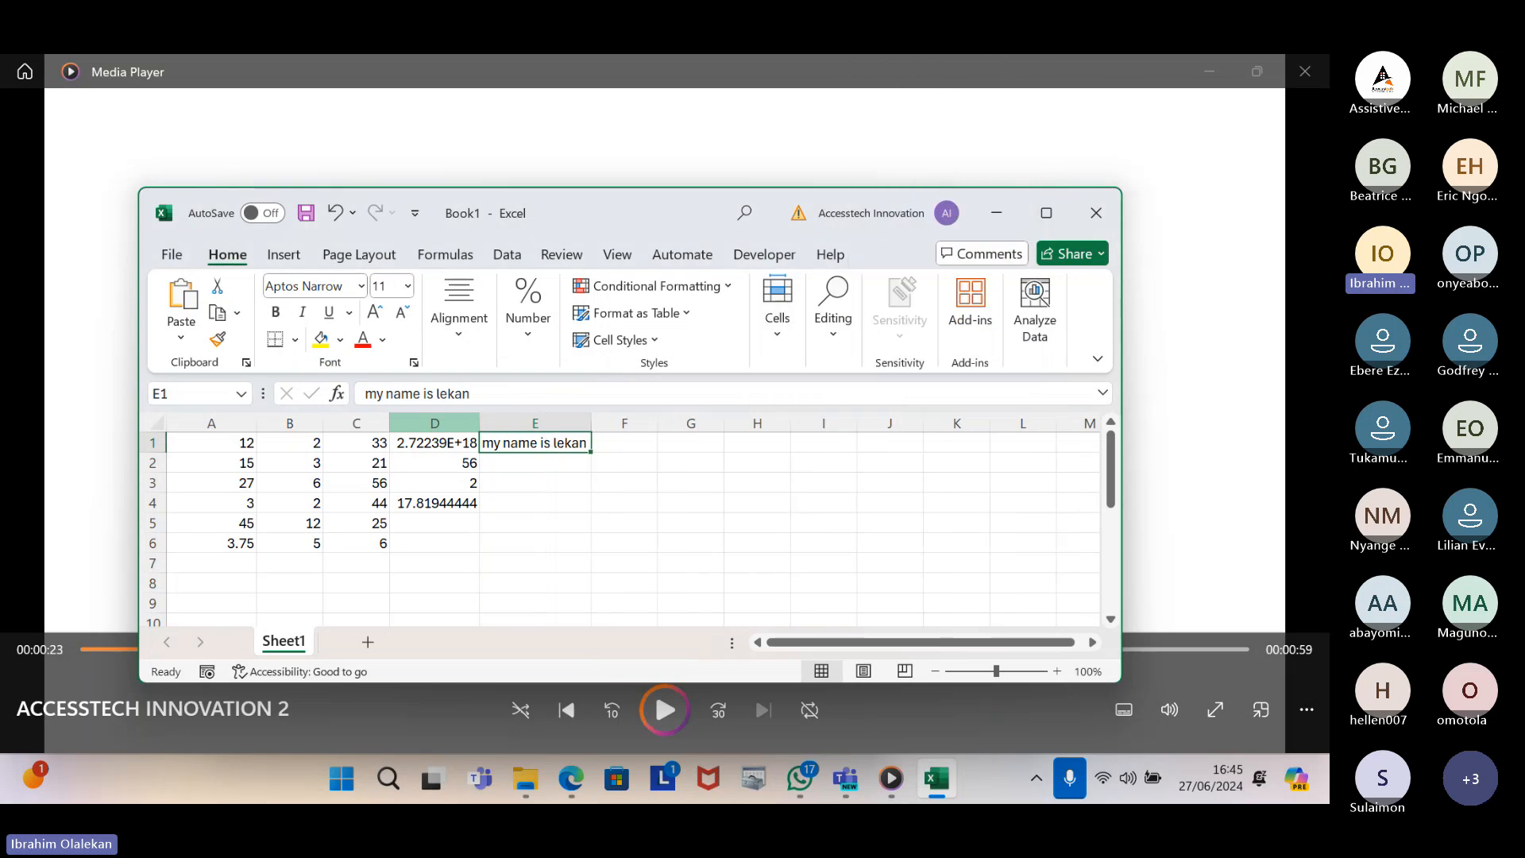
pyautogui.press('Right')
pyautogui.press('Left')
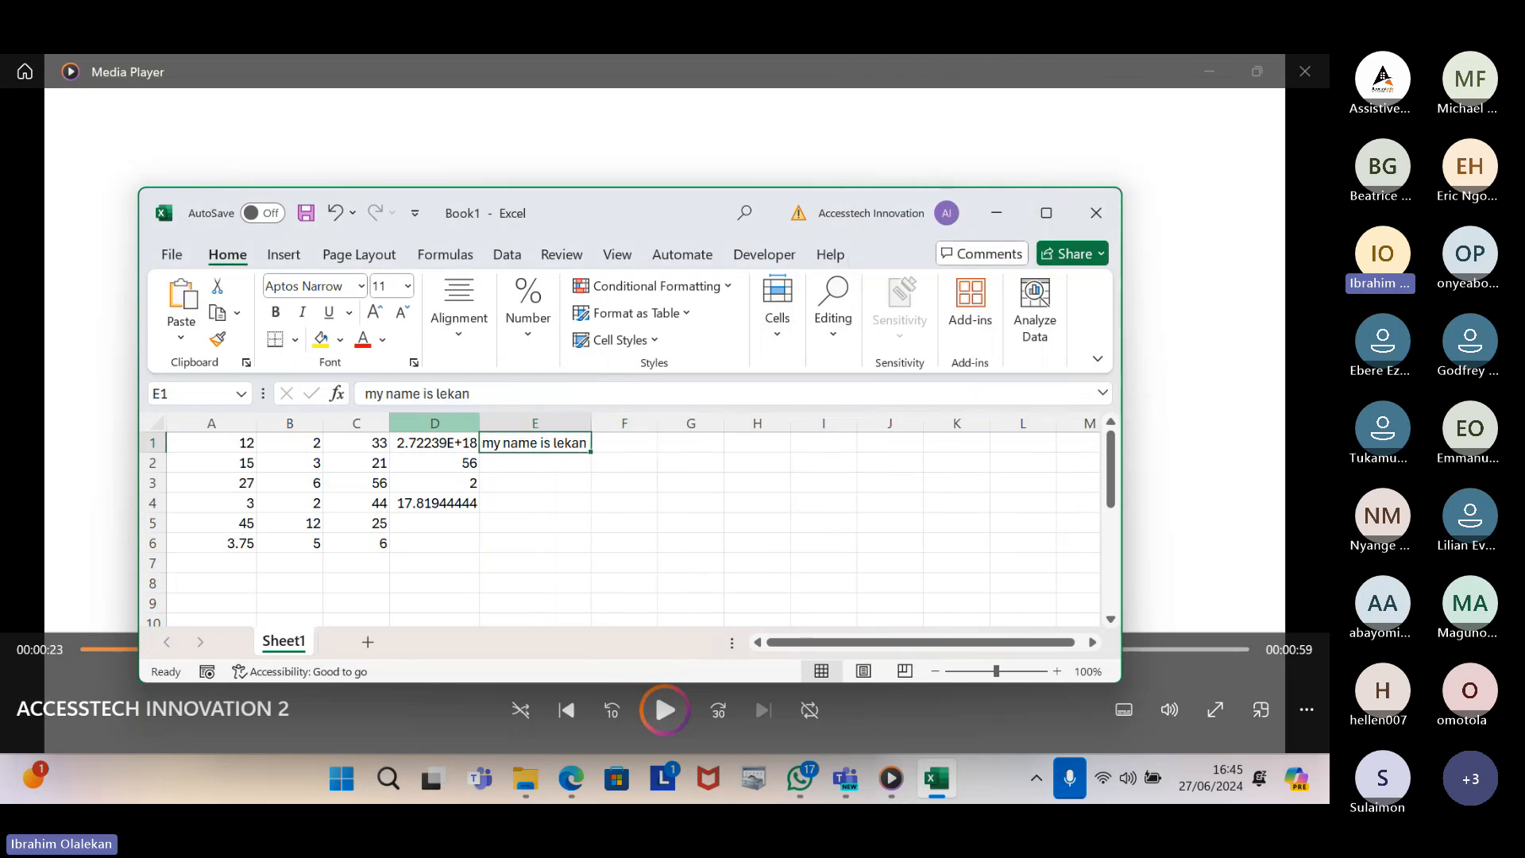
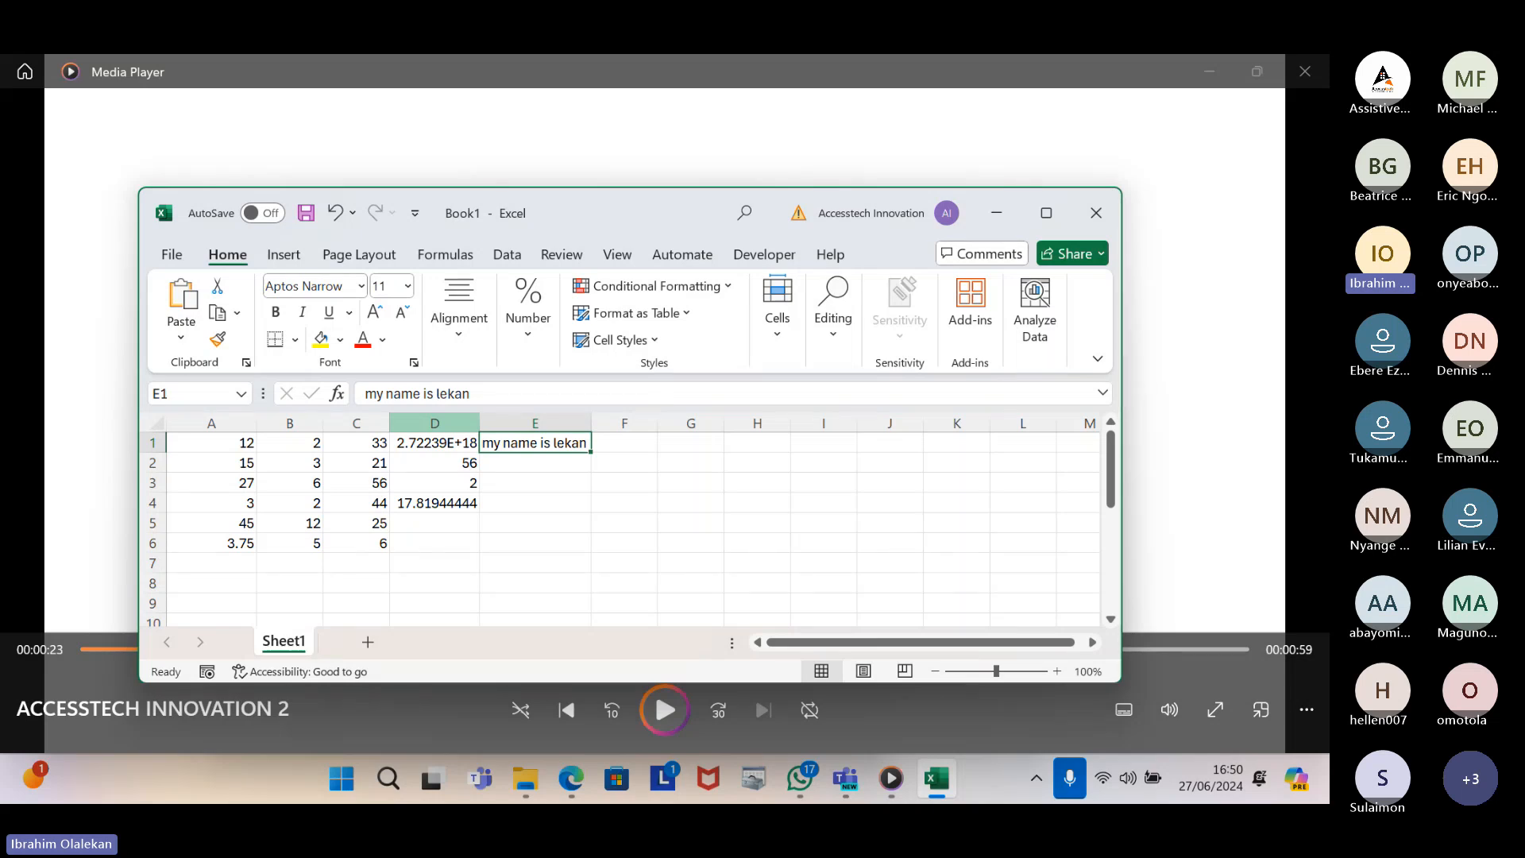
# Misspell the function name in cell D2 as MAXx, keeping the range A1:C6, and enter the formula
pyautogui.press('Left')
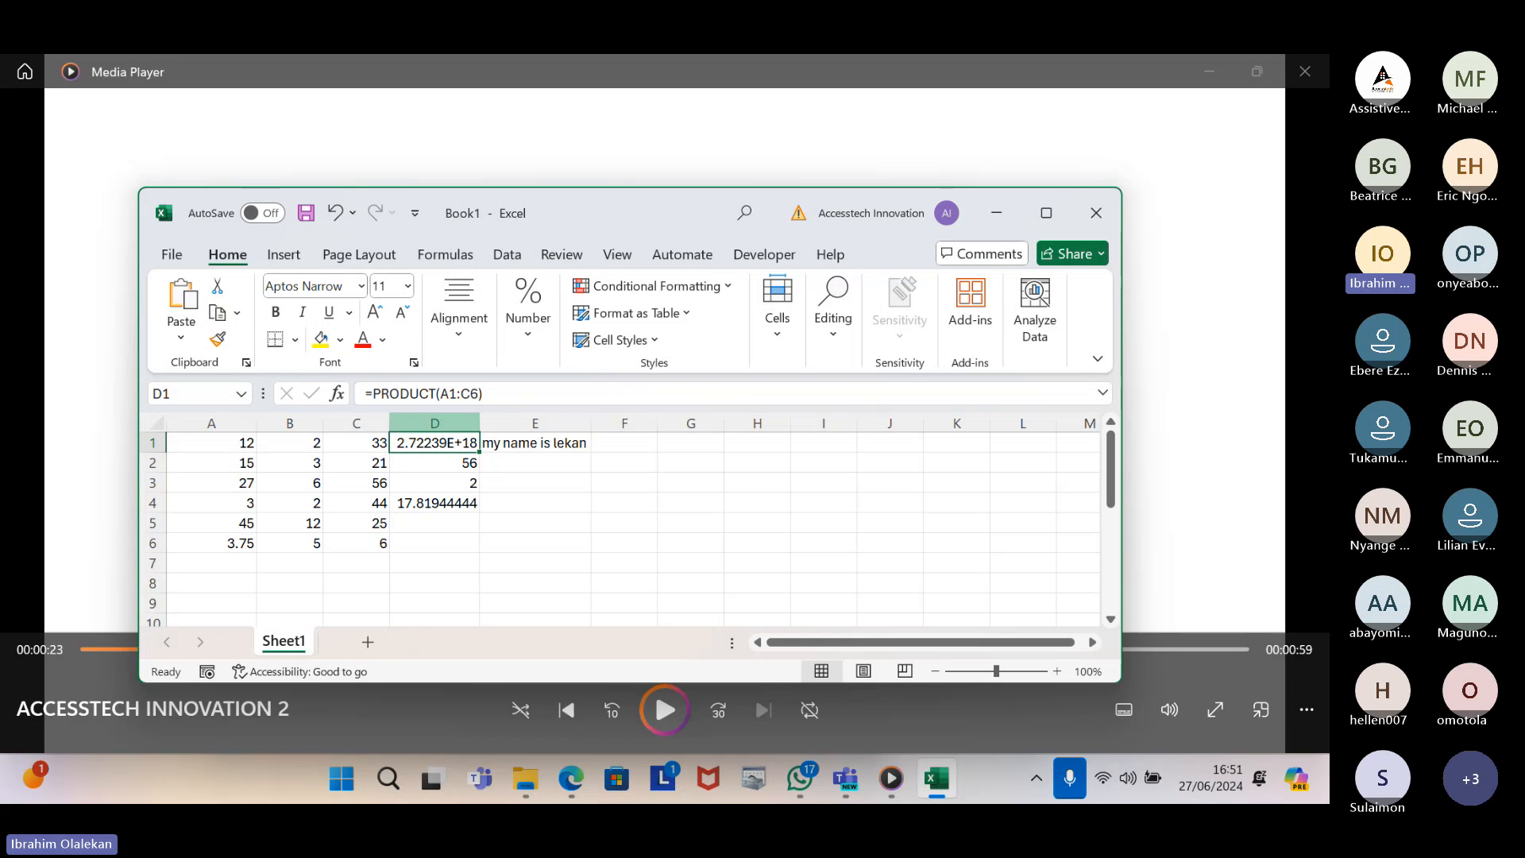
pyautogui.press('Down')
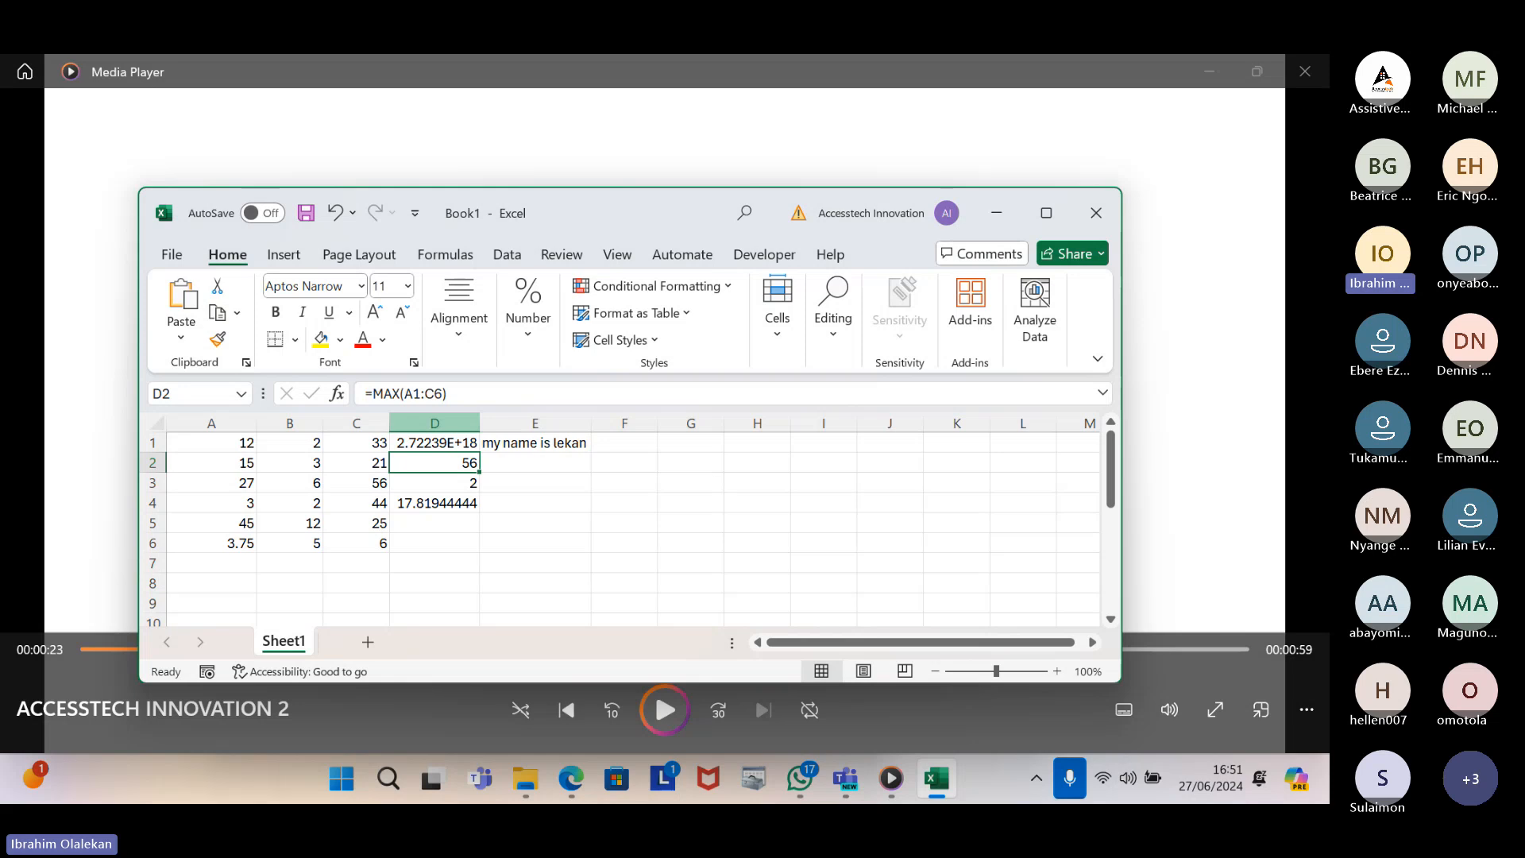
pyautogui.press('F2')
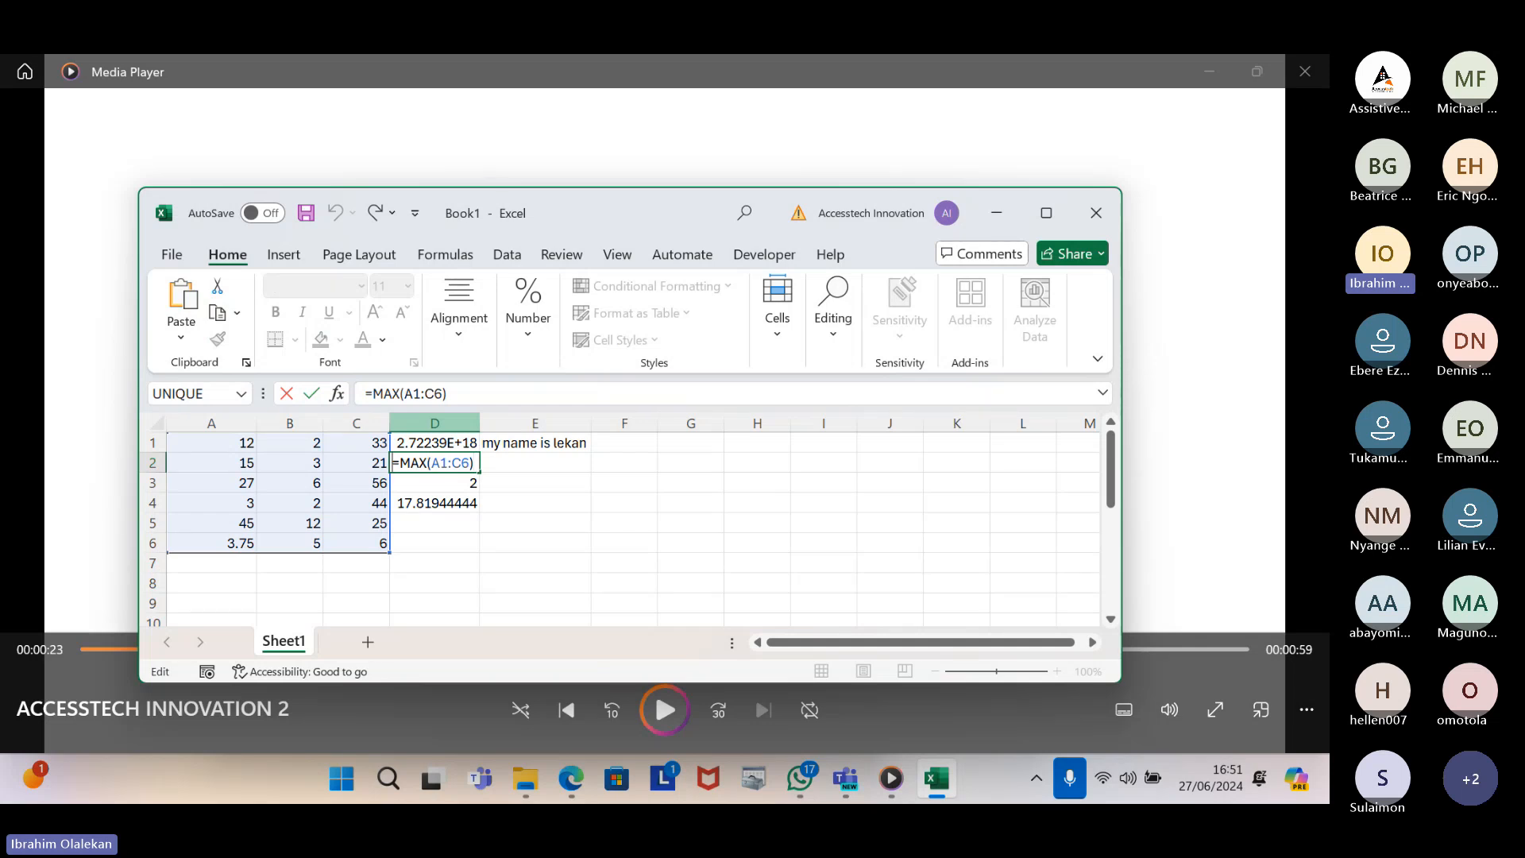
pyautogui.press('Right')
pyautogui.press('Right')
pyautogui.press('Right')
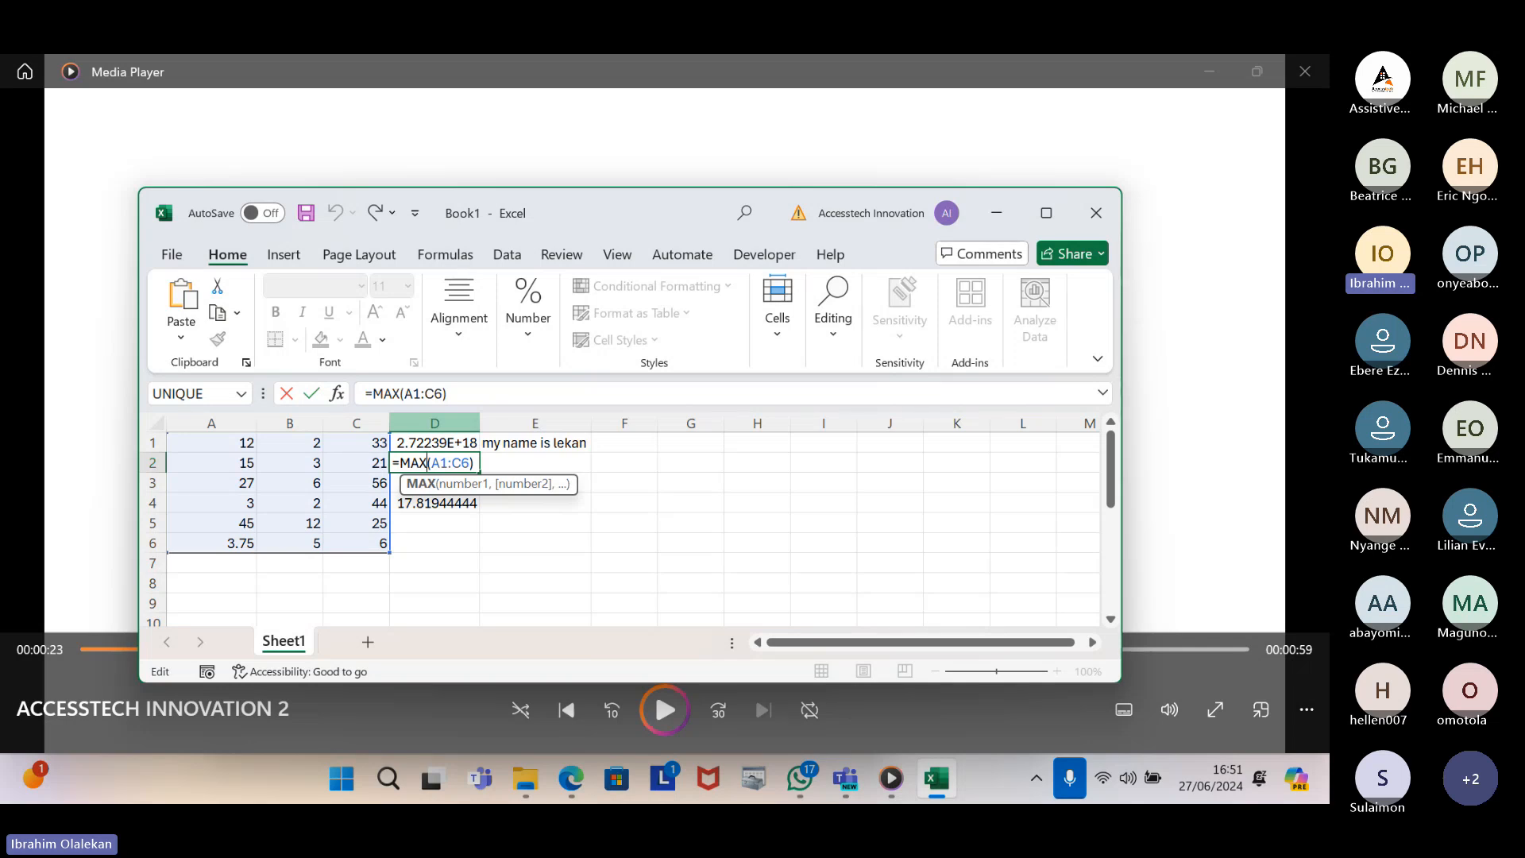
pyautogui.write('x')
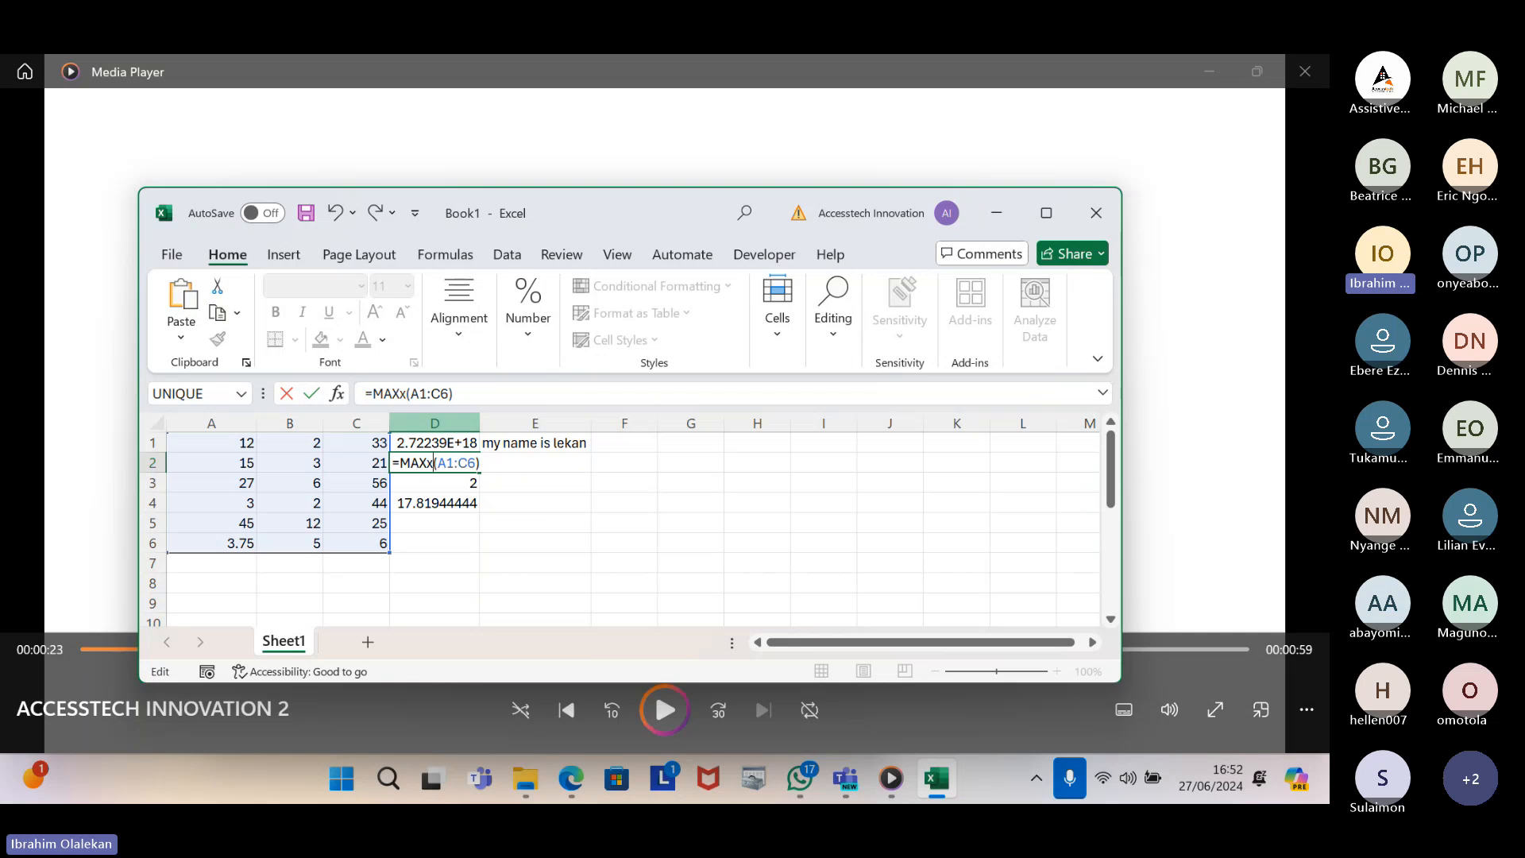
pyautogui.press('Return')
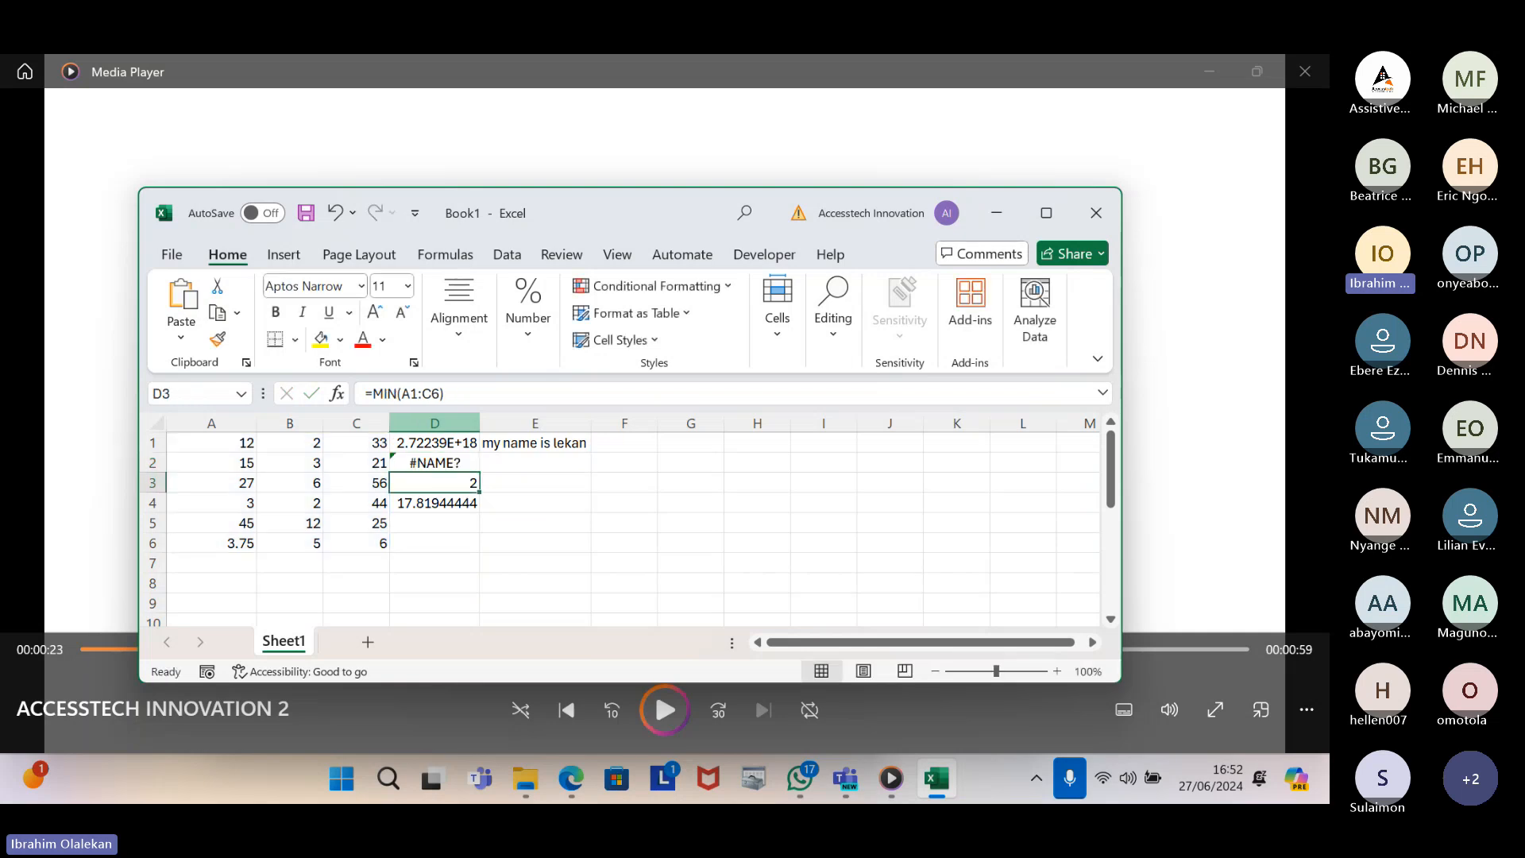
# Correct the misspelled function name in cell D2 to MAX, keeping the range A1:C6, and enter the formula
pyautogui.press('Up')
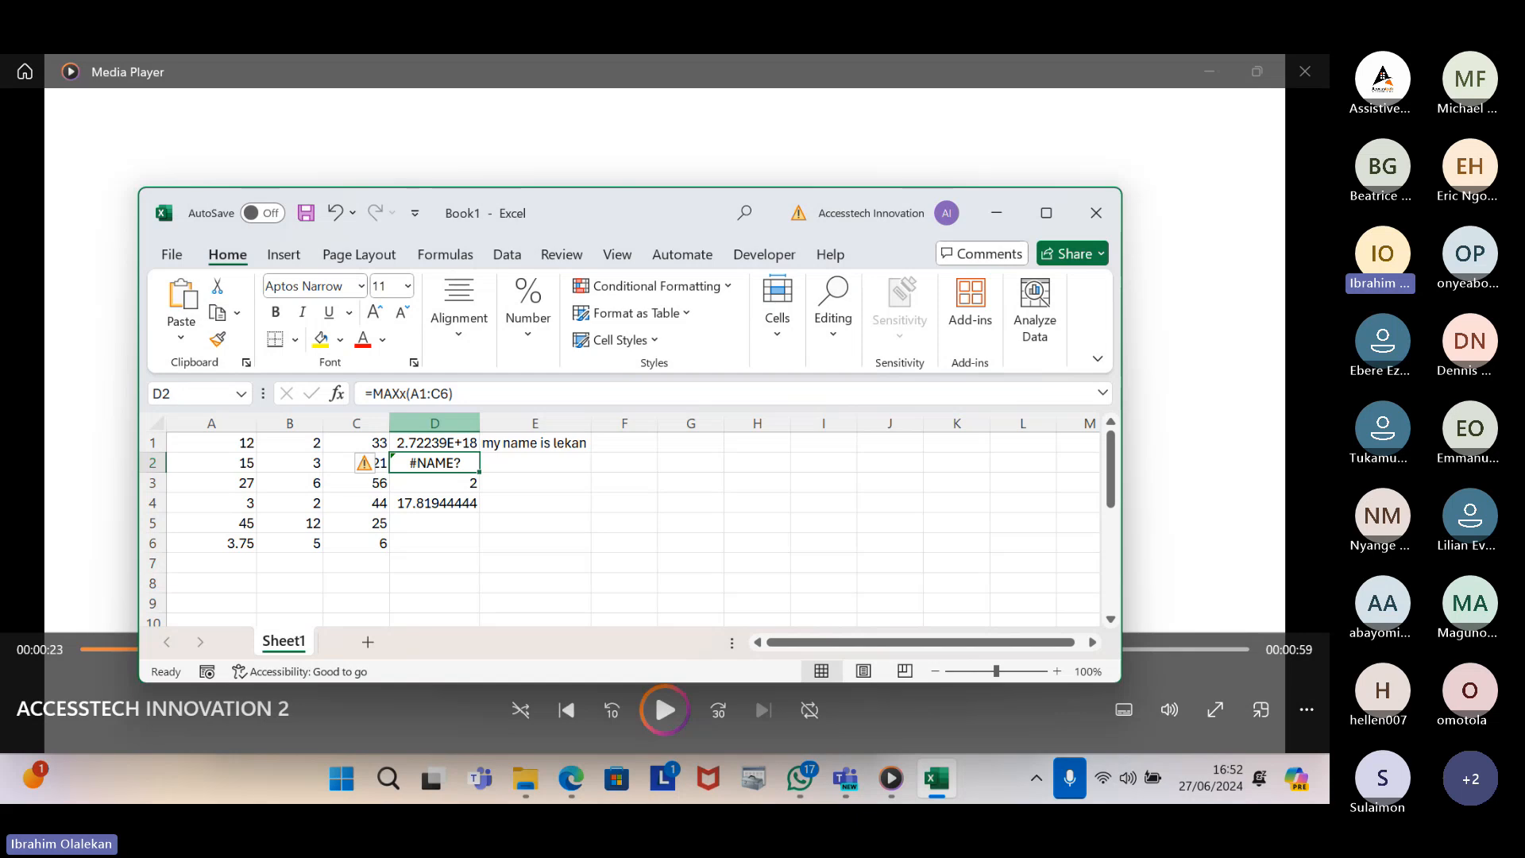
pyautogui.press('F2')
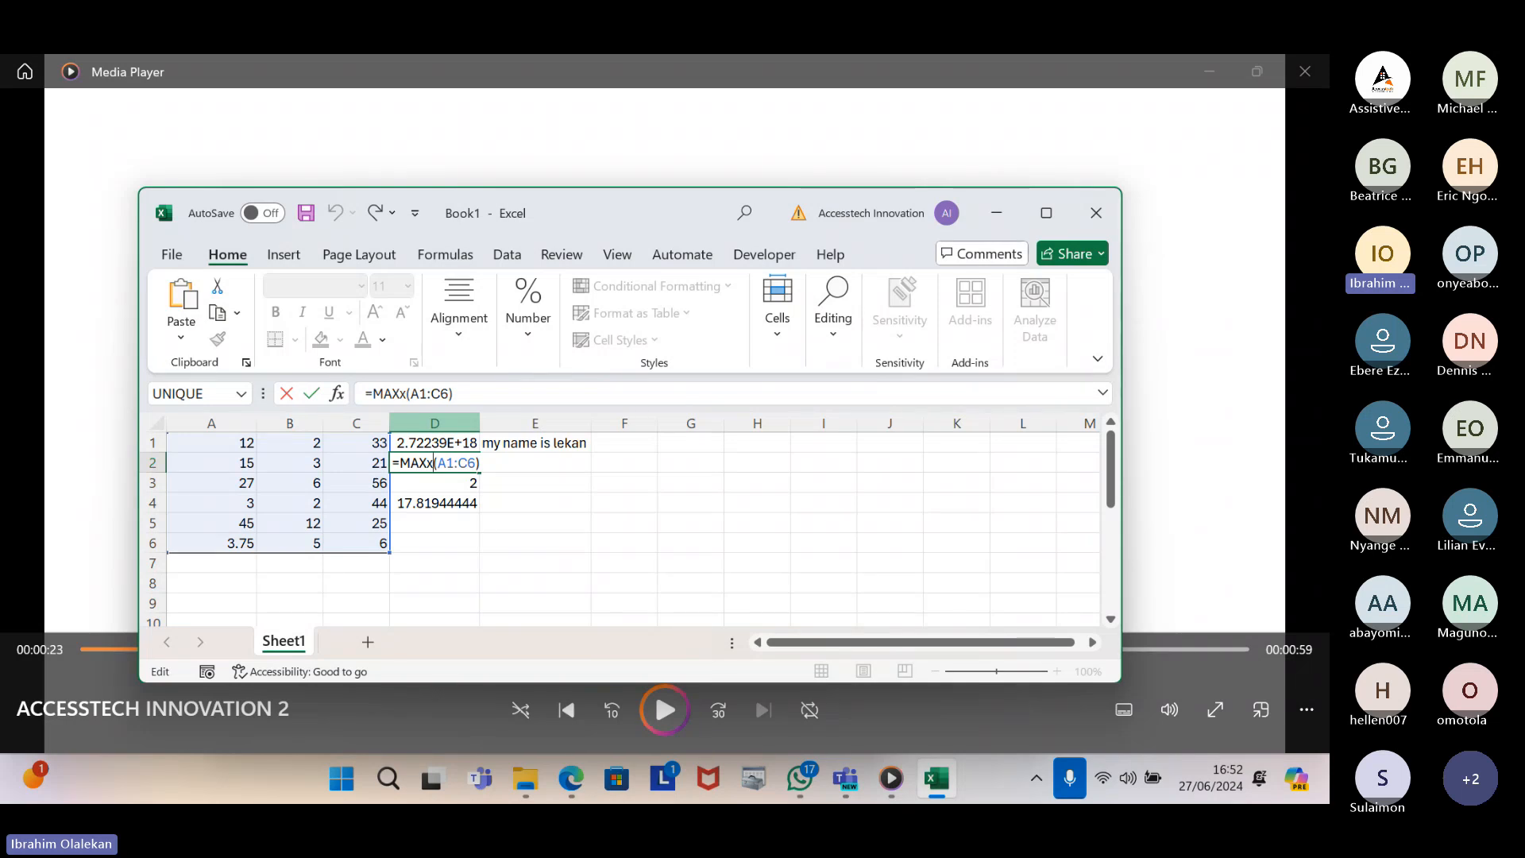
pyautogui.press('BackSpace')
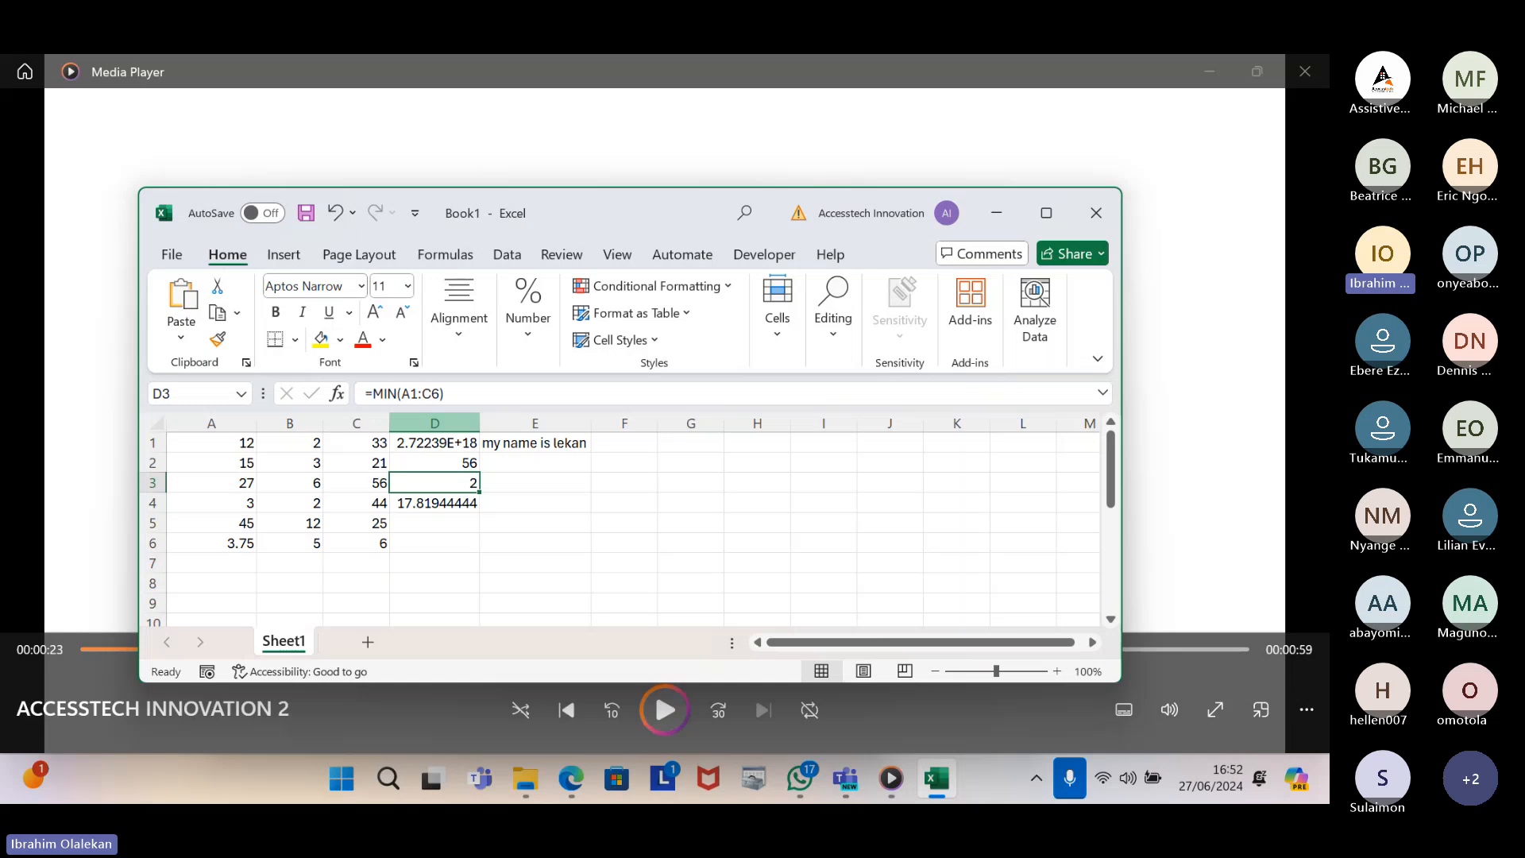
# Review the MAX formula in cell D2 character by character in edit mode and re-enter it without changes
pyautogui.press('Up')
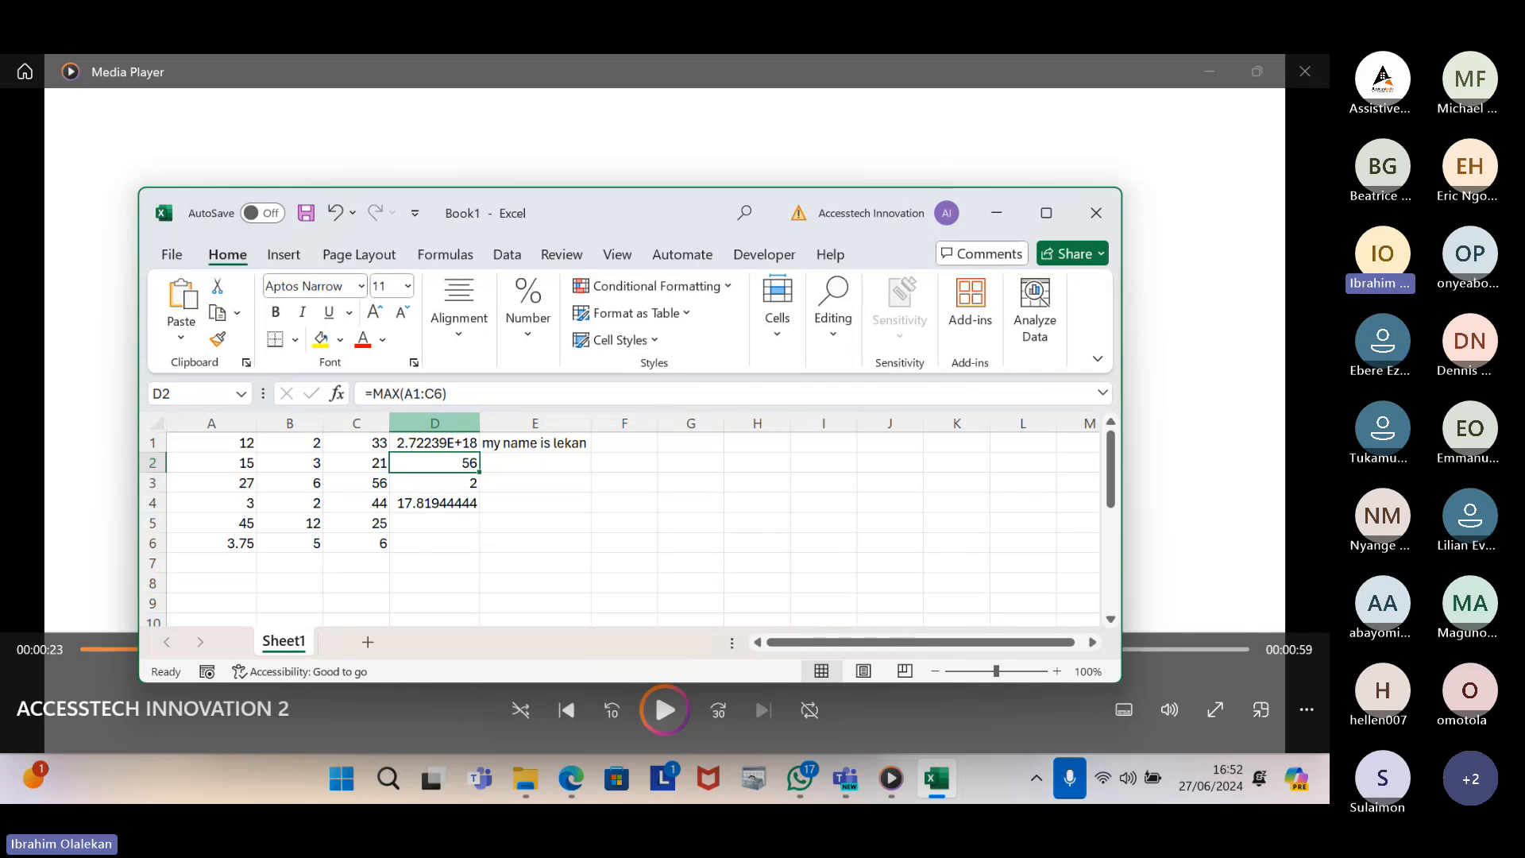
pyautogui.press('F2')
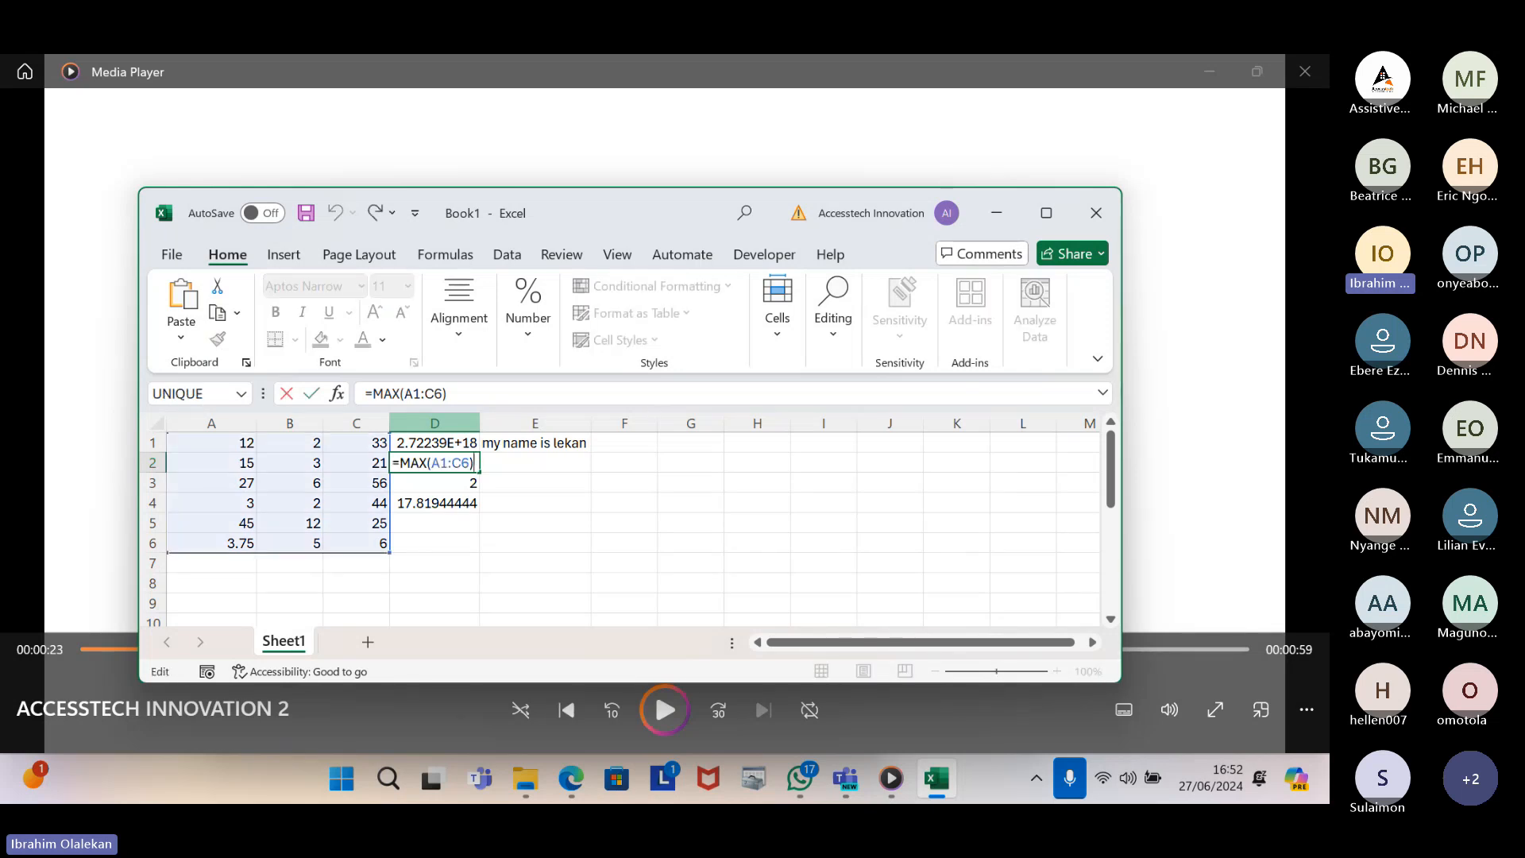
pyautogui.press('Right')
pyautogui.press('Right')
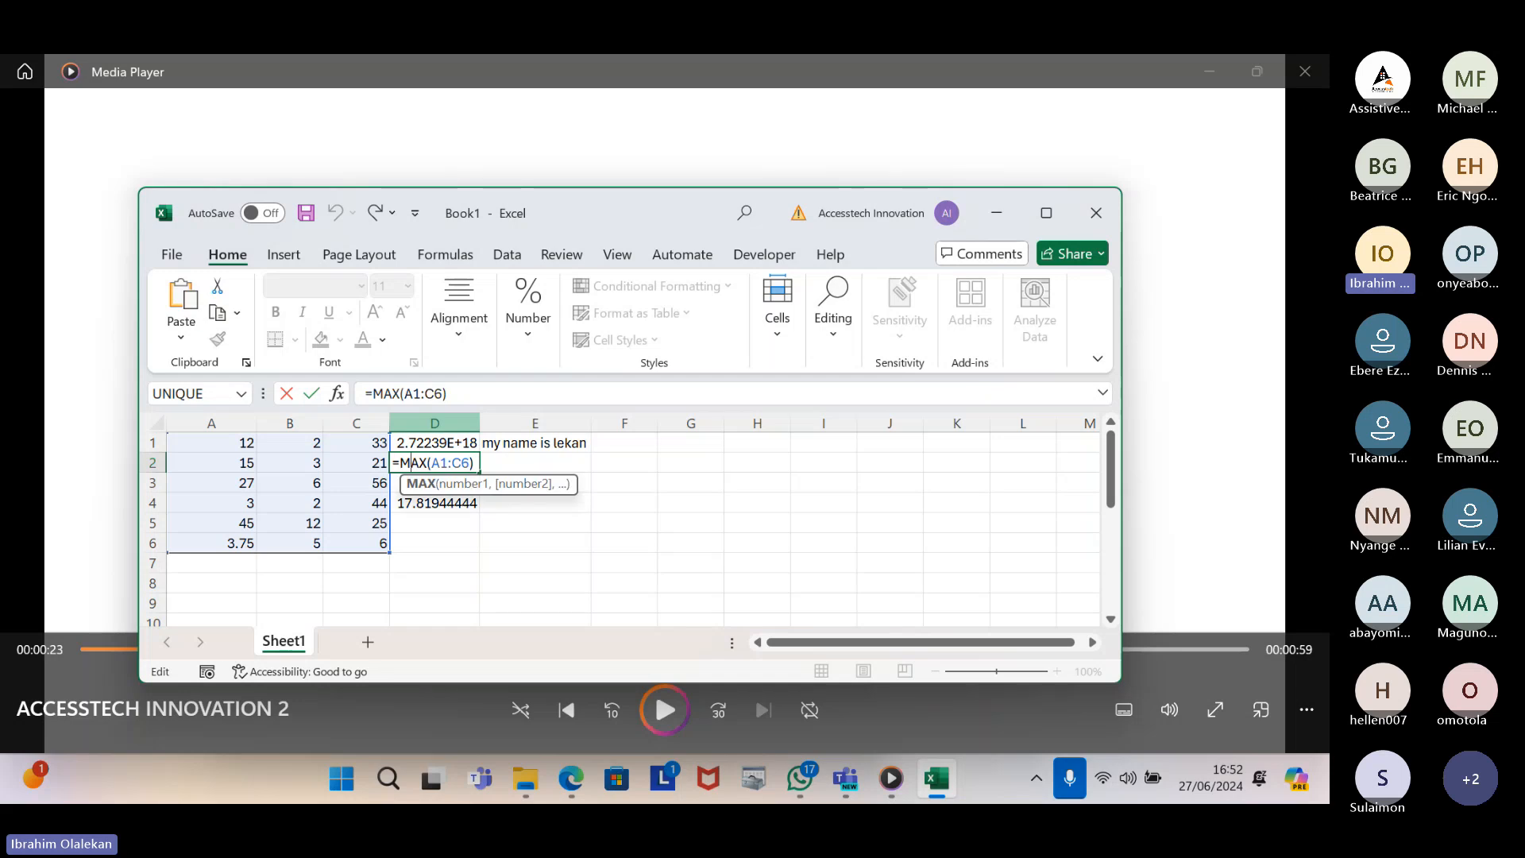
pyautogui.press('Right')
pyautogui.press('Right')
pyautogui.press('Right')
pyautogui.press('Right')
pyautogui.hotkey('ctrl', 'Return')
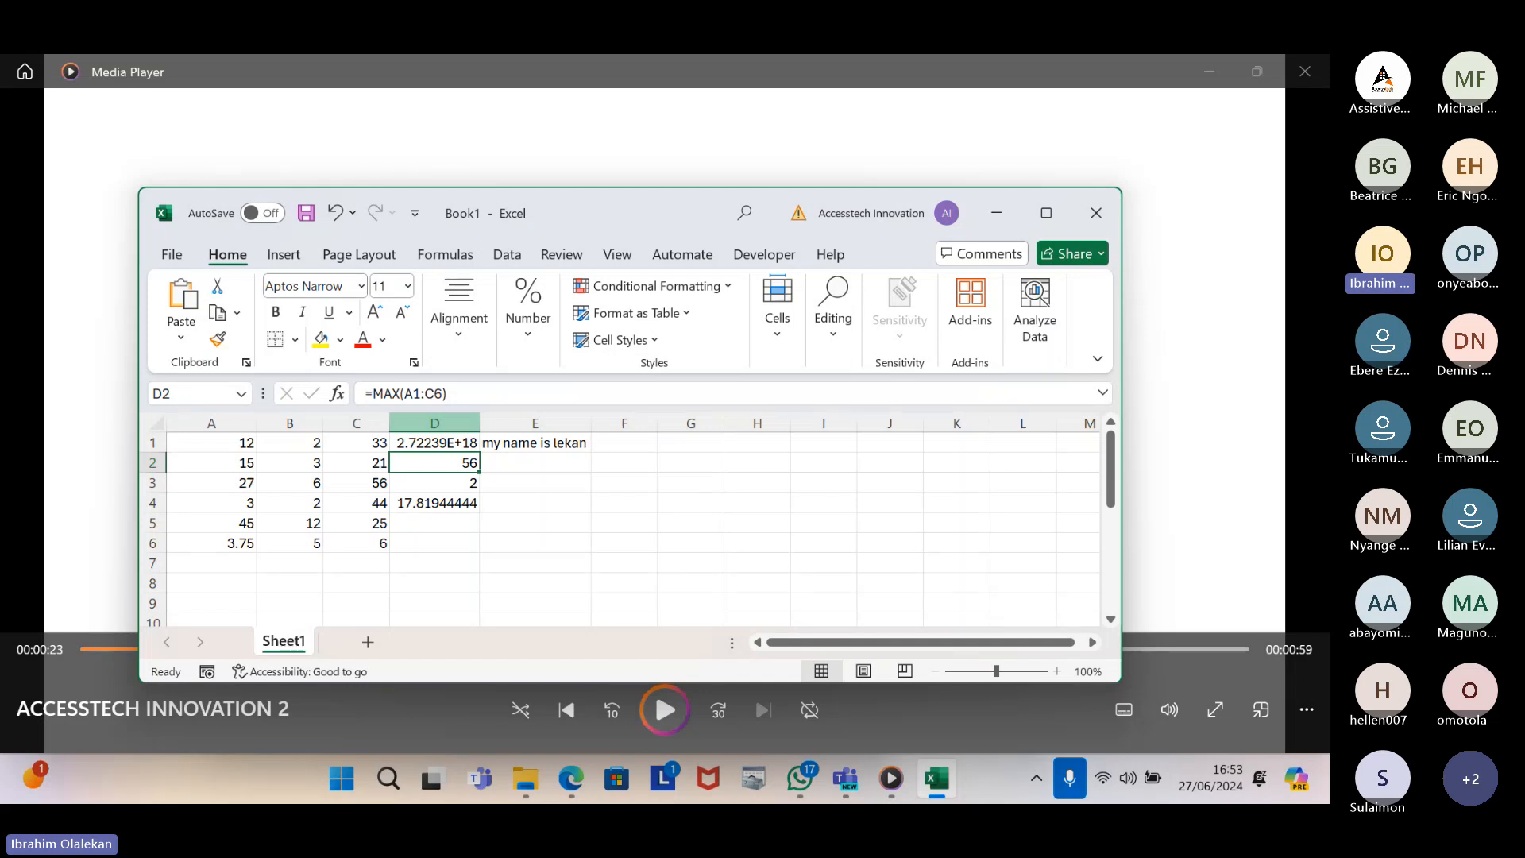
# Enter the formula =sum(a1:c6) in cell C1, which lies inside the summed range
pyautogui.press('Up')
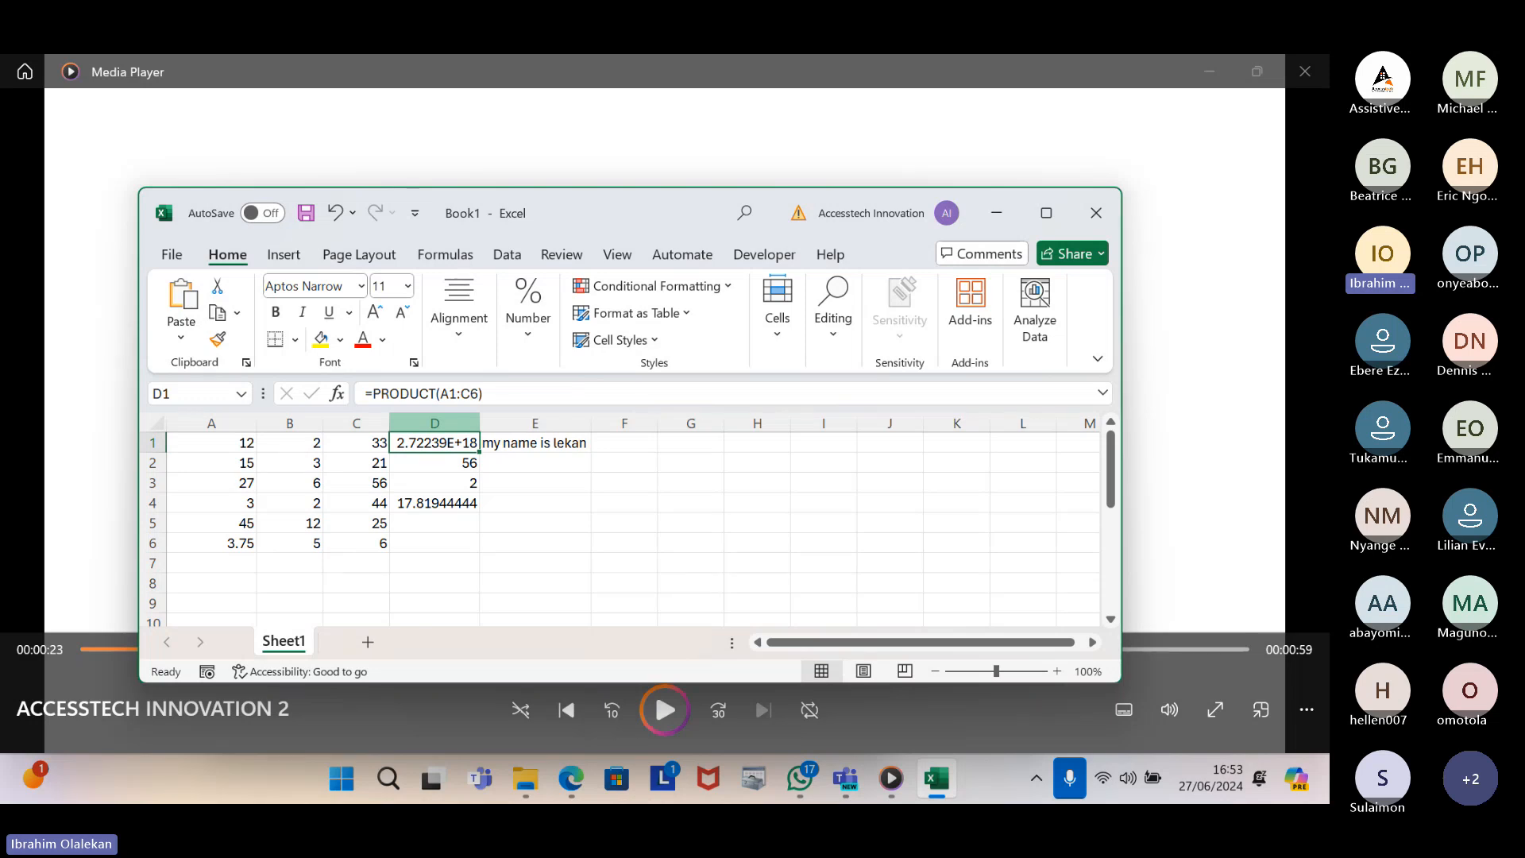
pyautogui.press('Left')
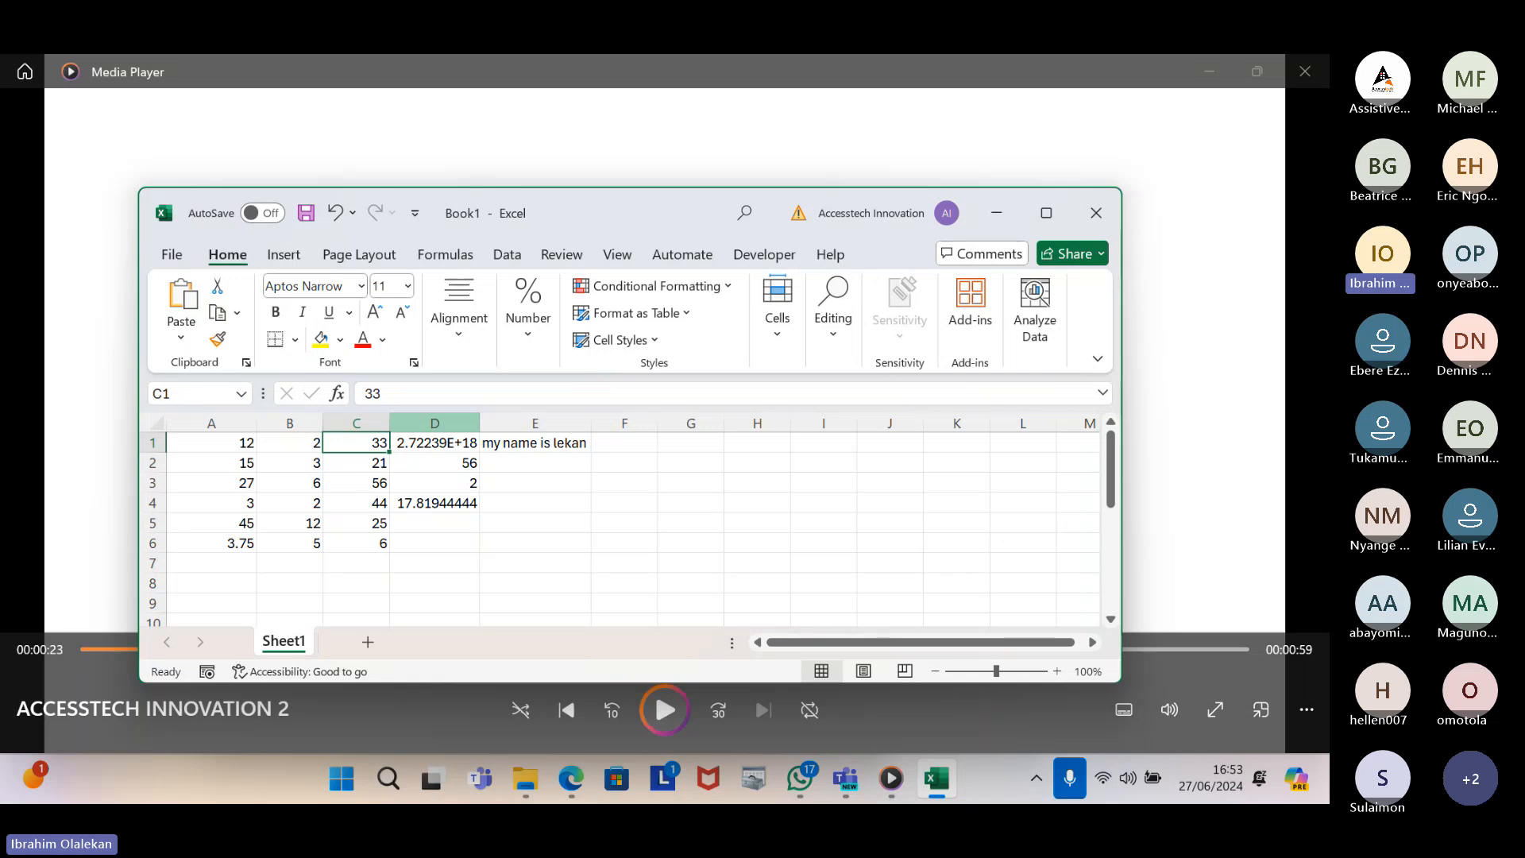
pyautogui.write('=')
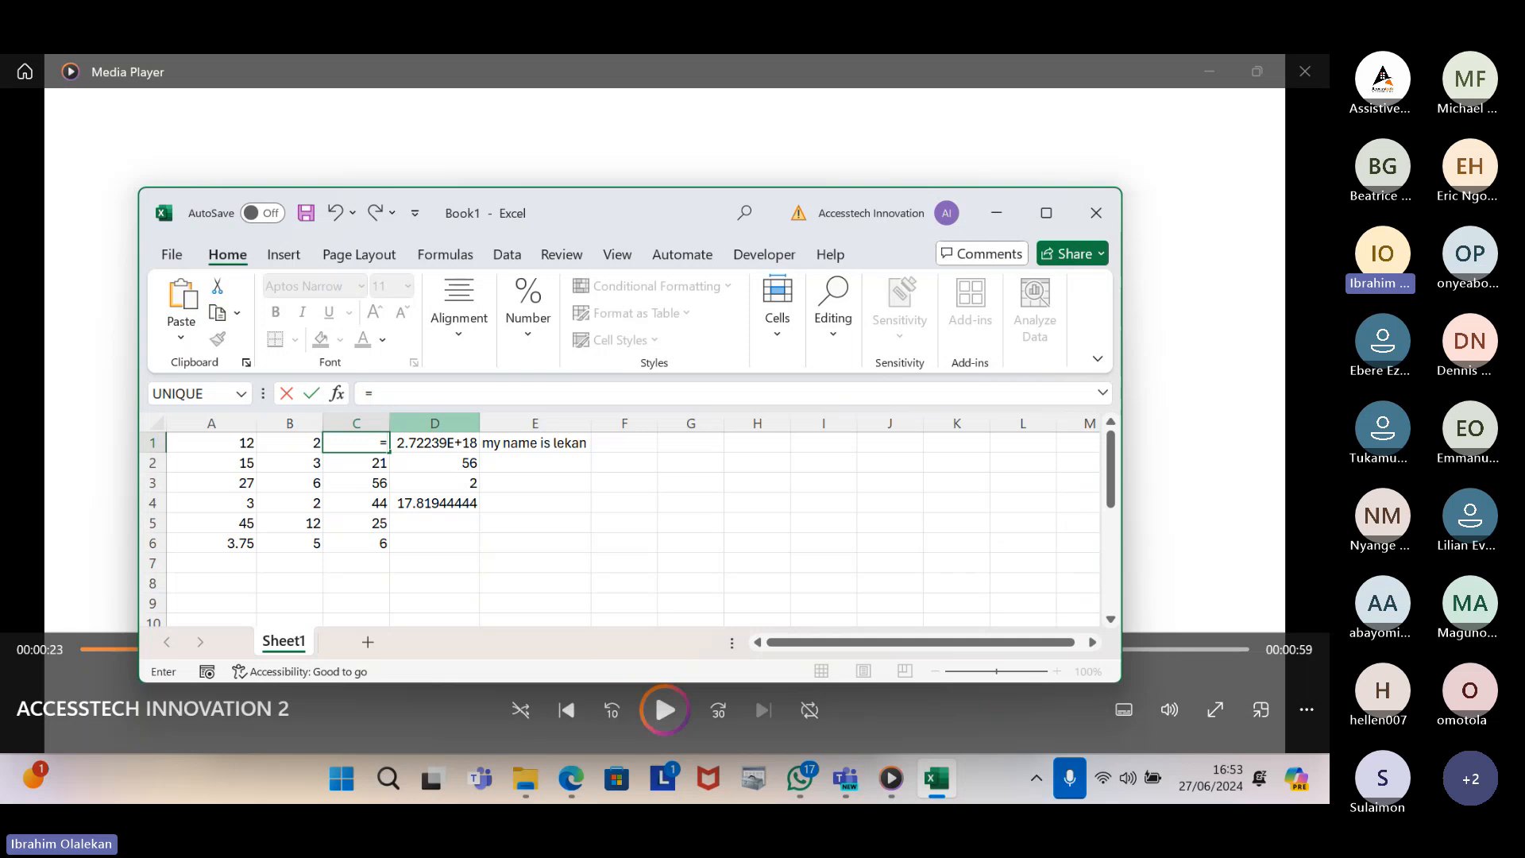
pyautogui.write('sum')
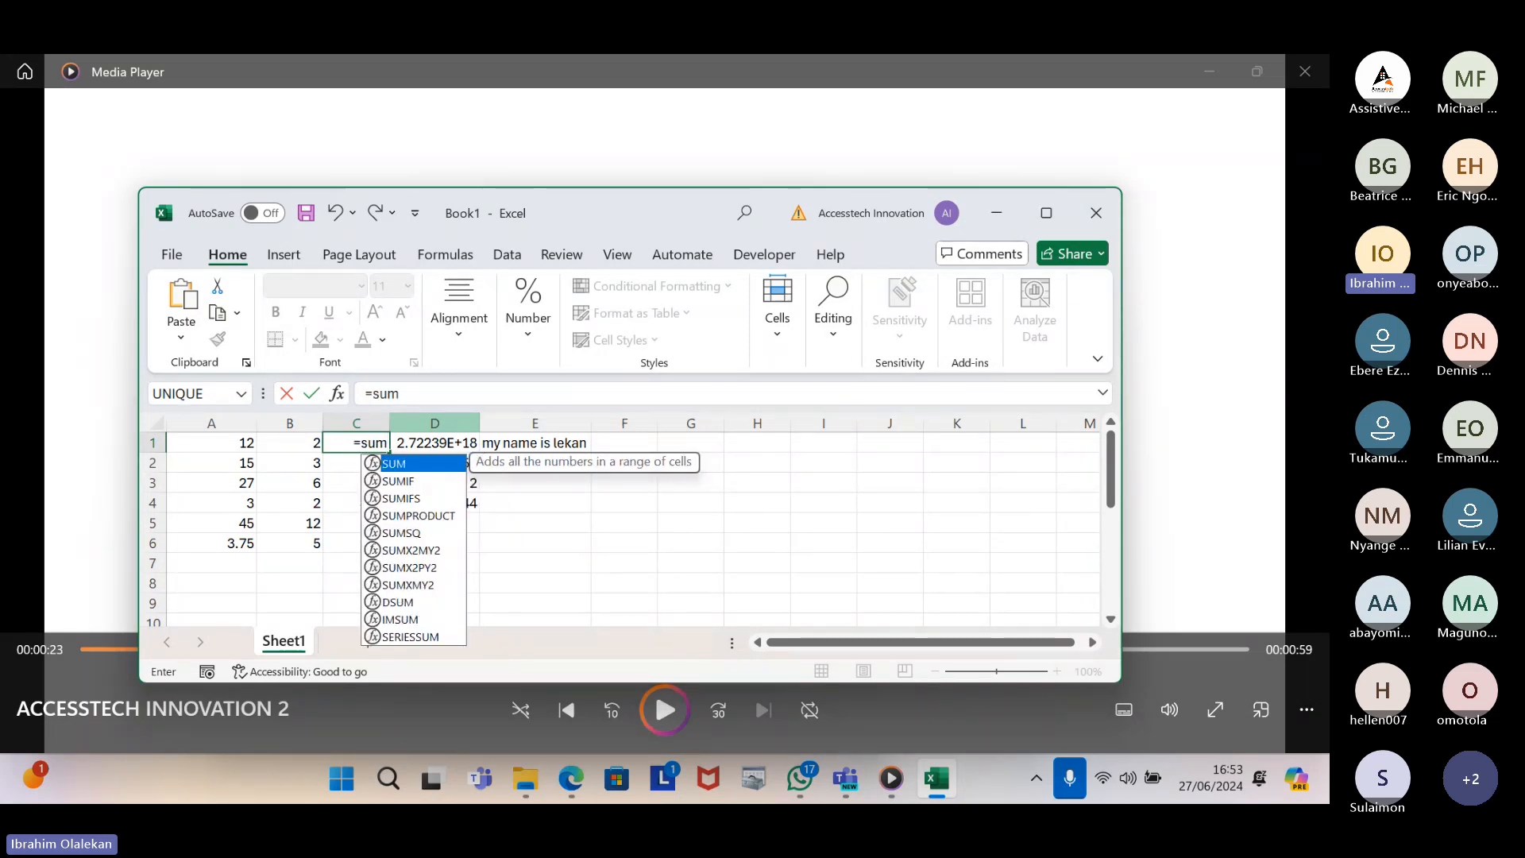
pyautogui.write('(')
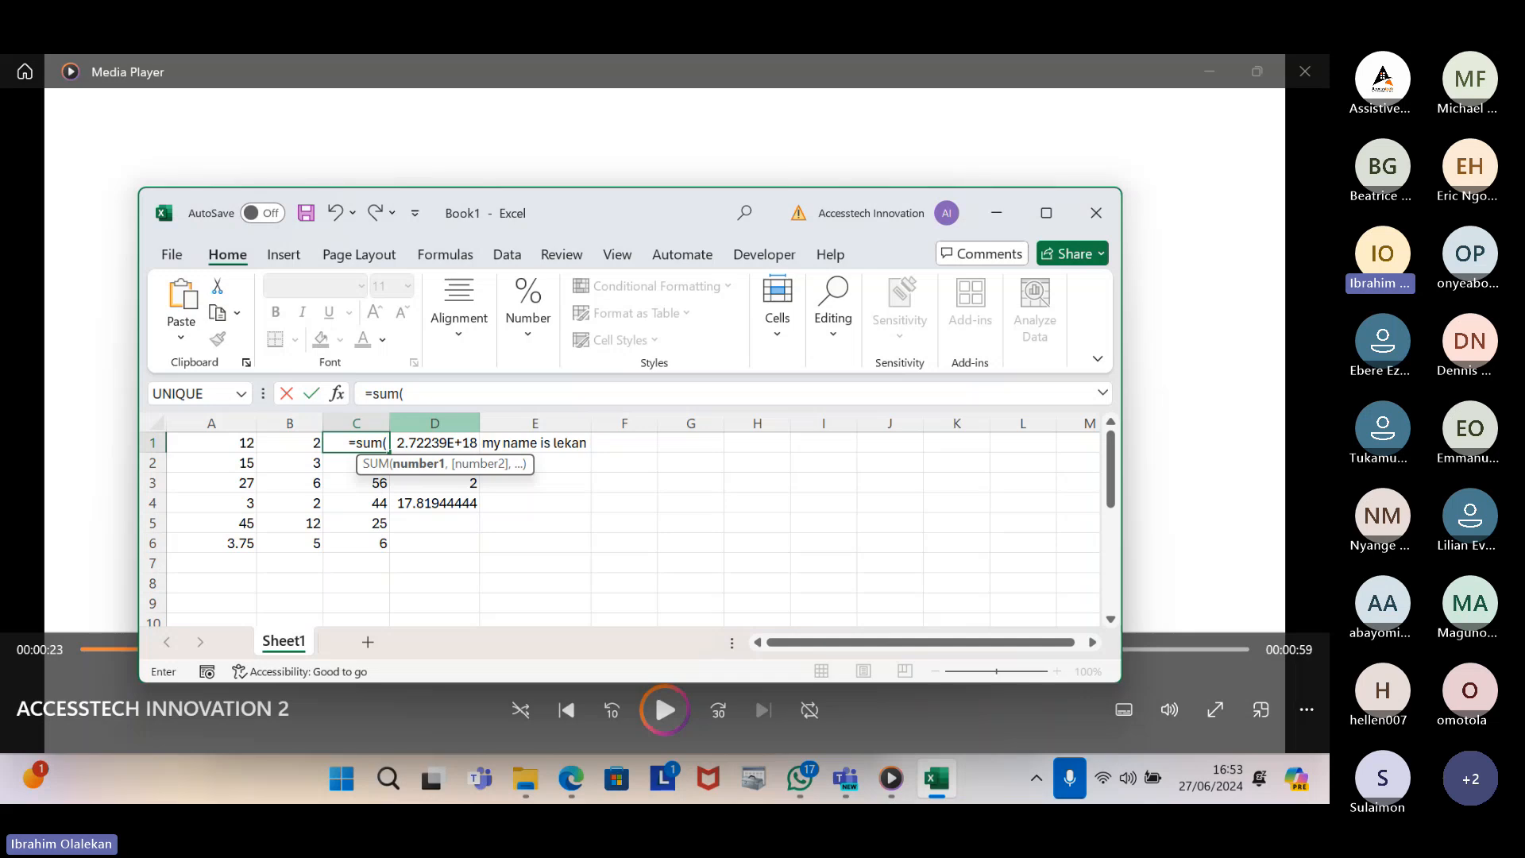
pyautogui.write('a1')
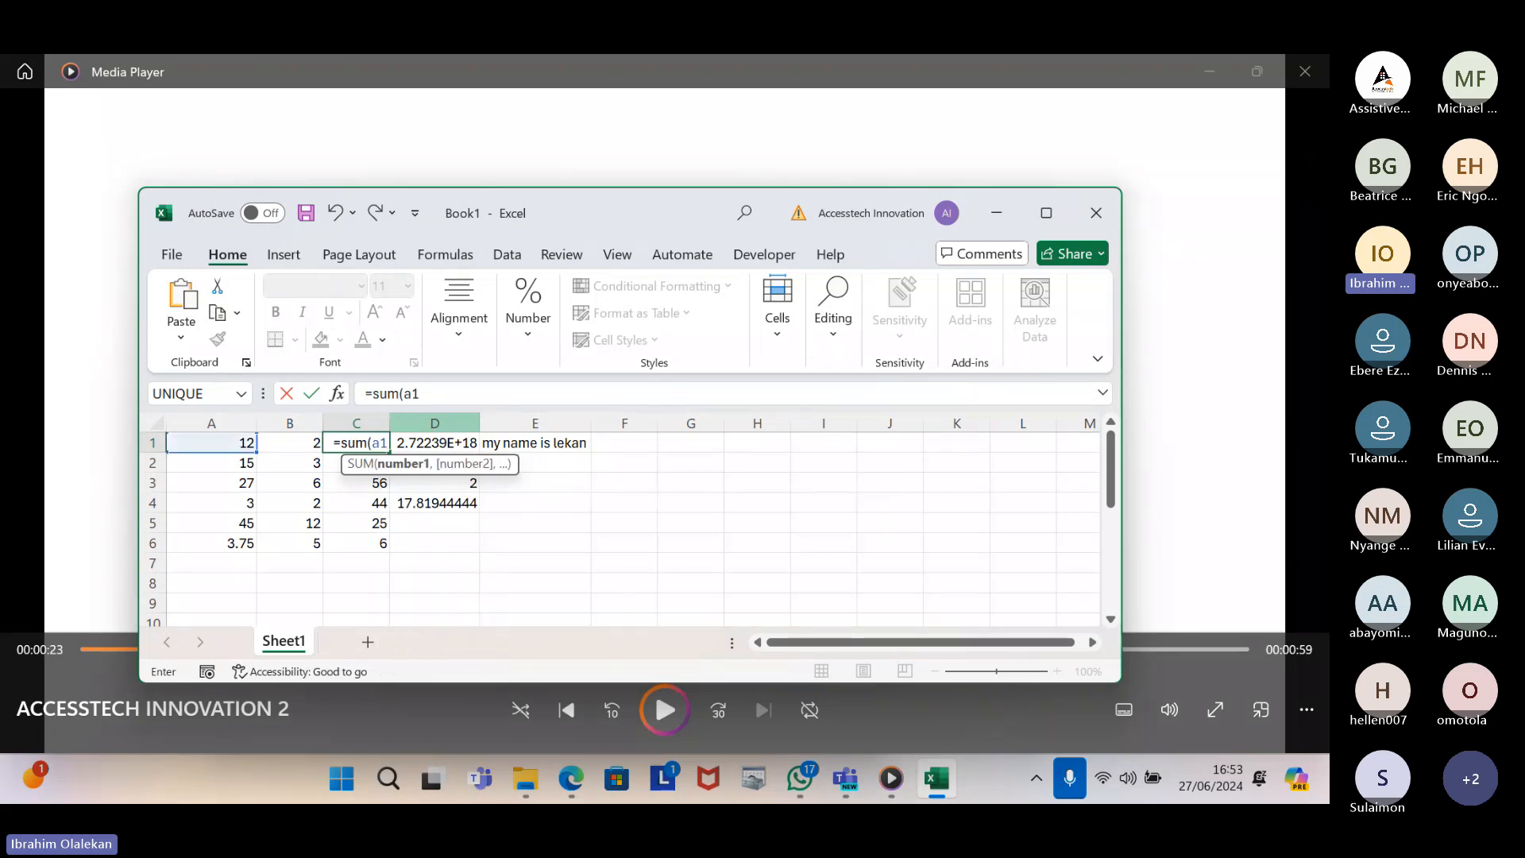
pyautogui.write(':')
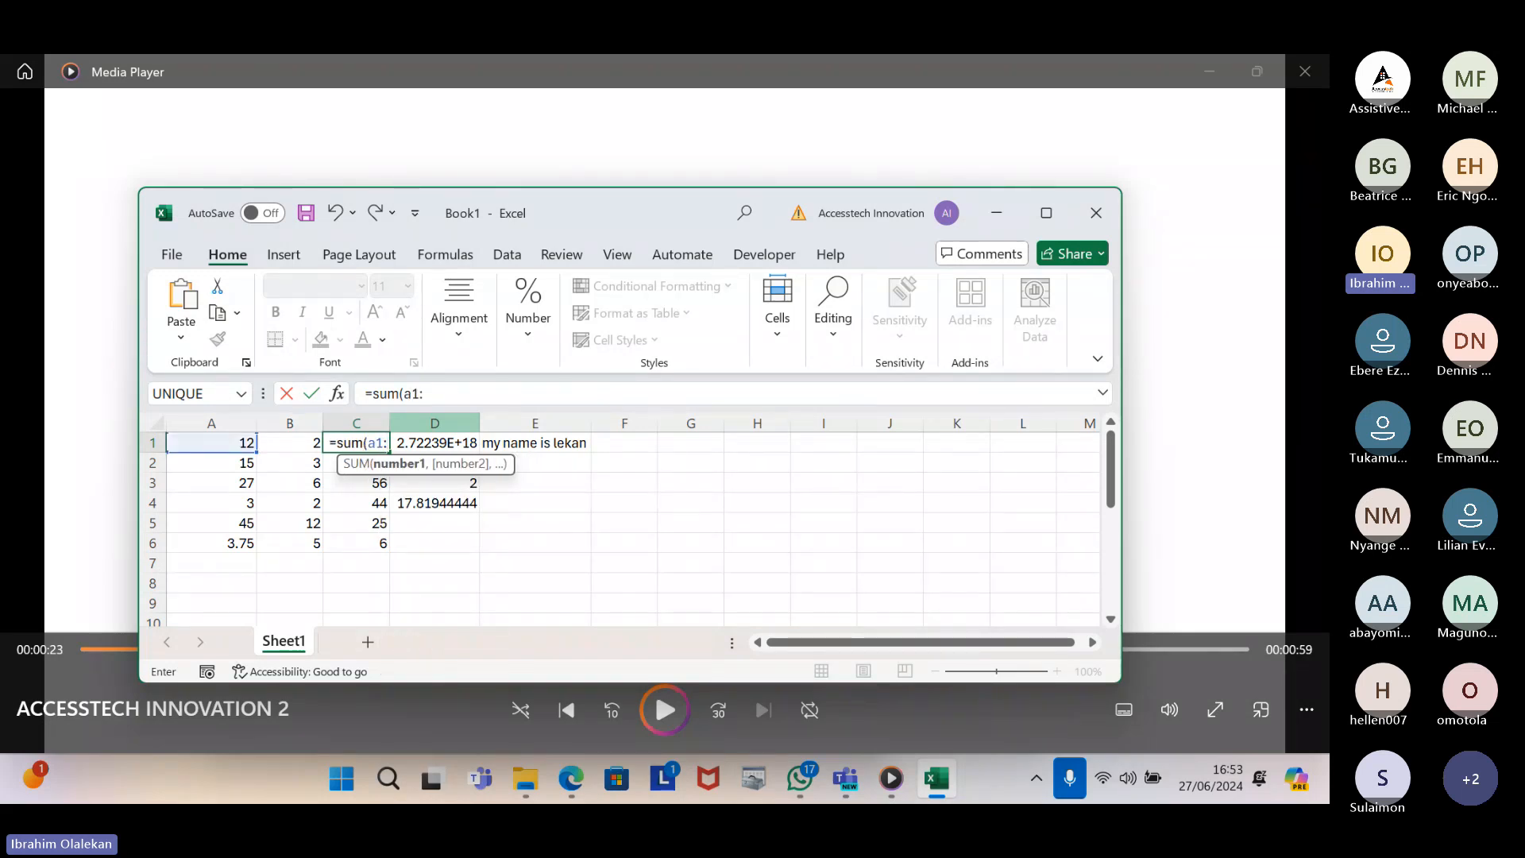
pyautogui.write('c')
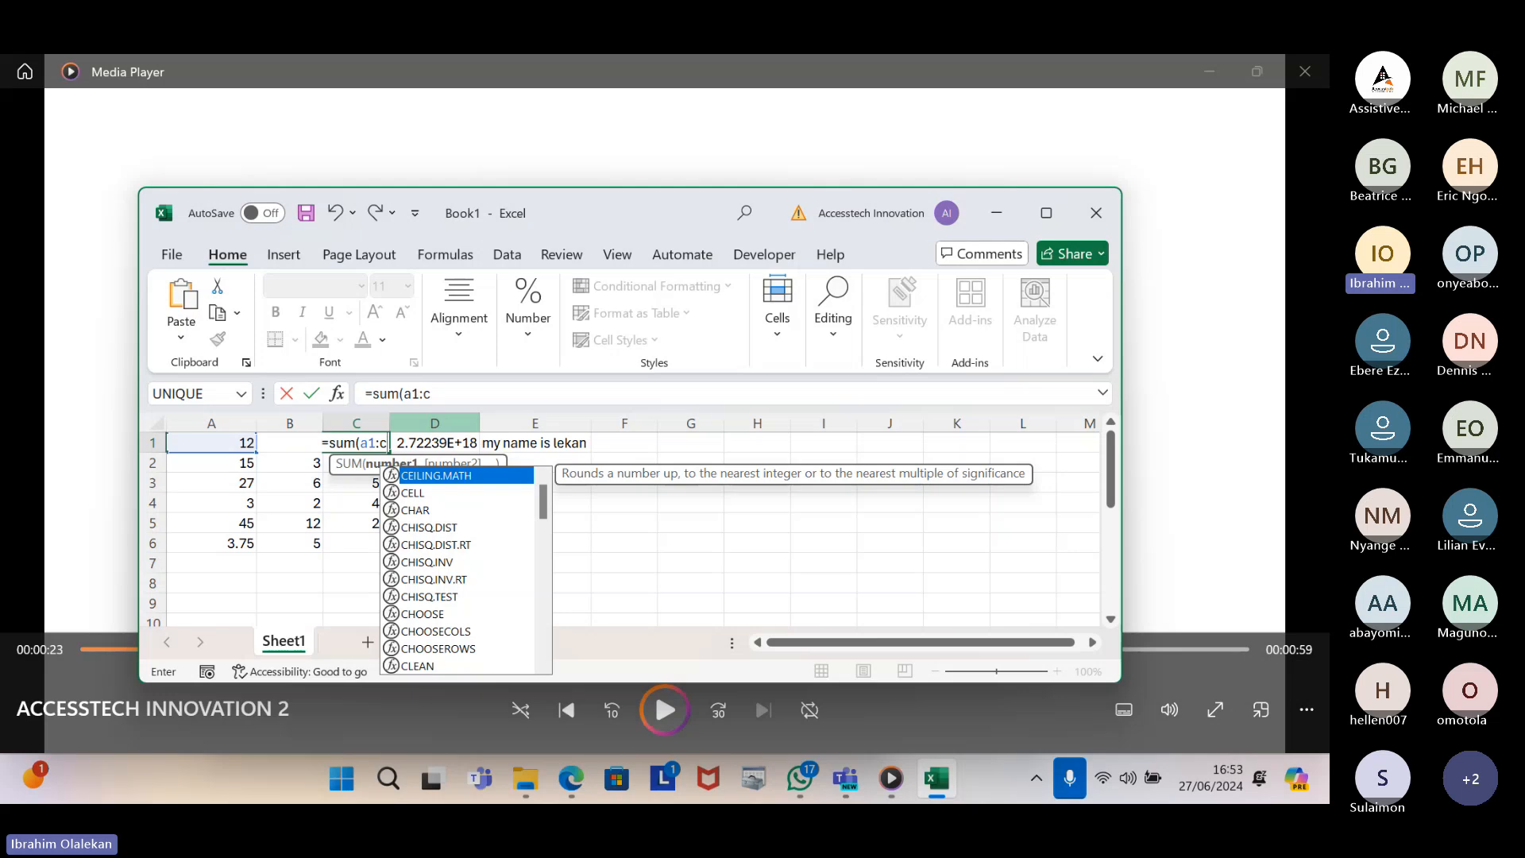
pyautogui.write('6')
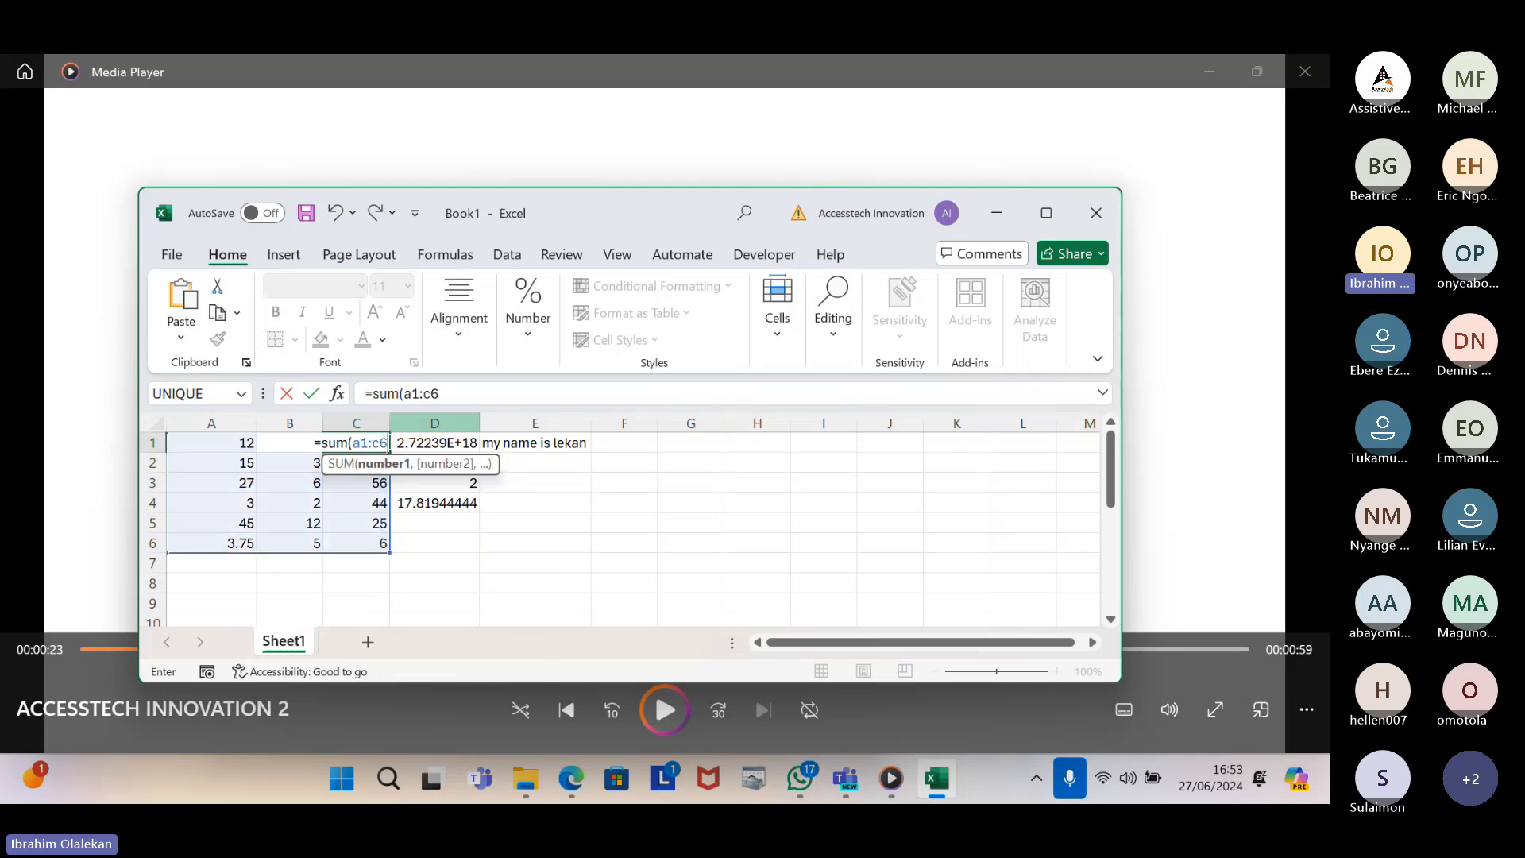
pyautogui.write(')')
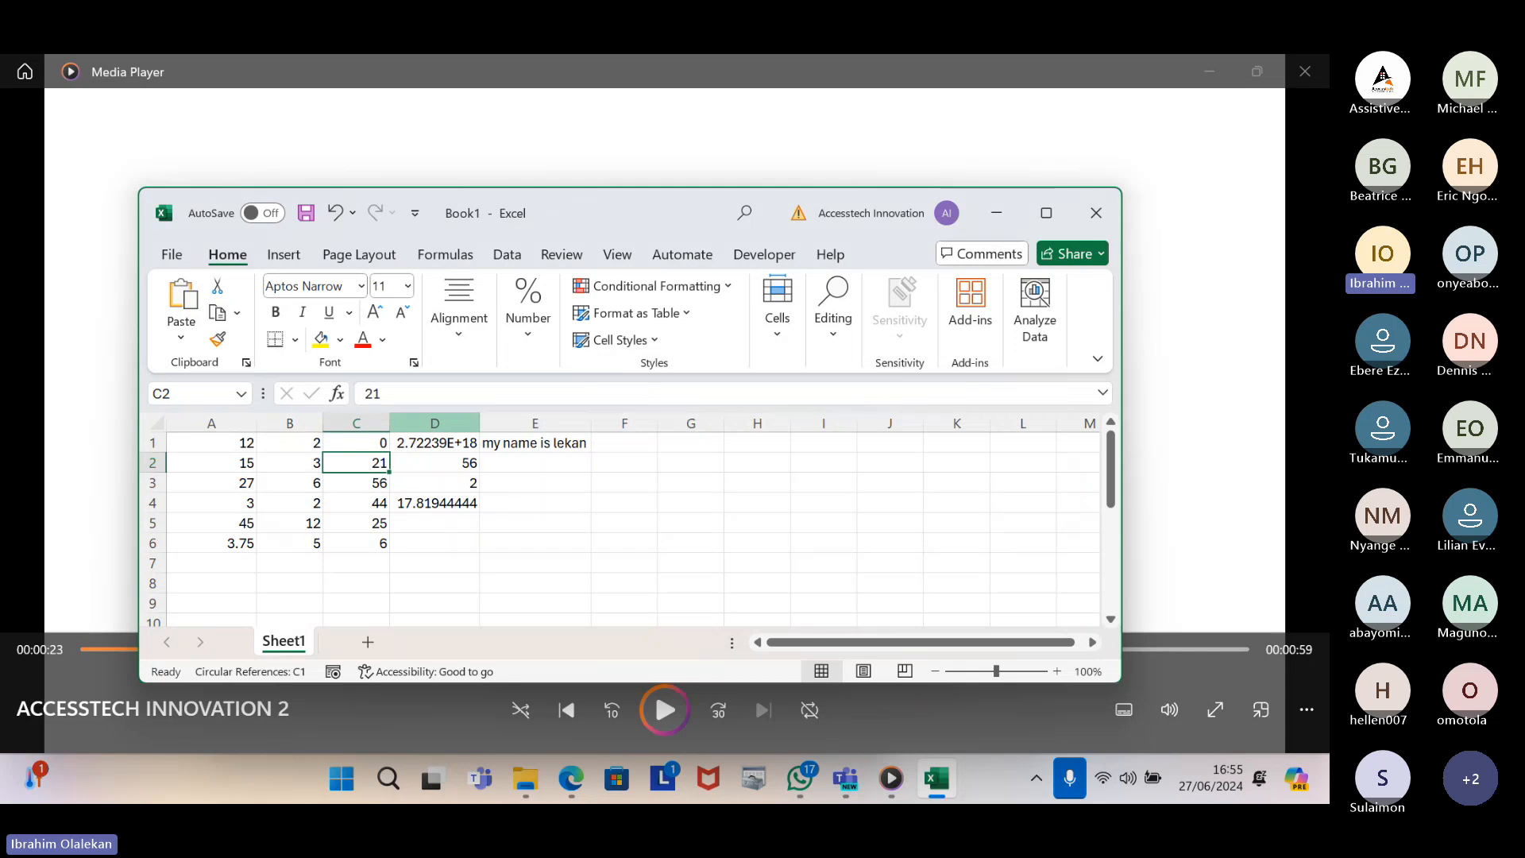
# Switch to the Teams meeting, try to admit the person waiting in the lobby, and return to the Excel workbook
pyautogui.hotkey('alt', 'Tab')
pyautogui.hotkey('alt', 'Tab')
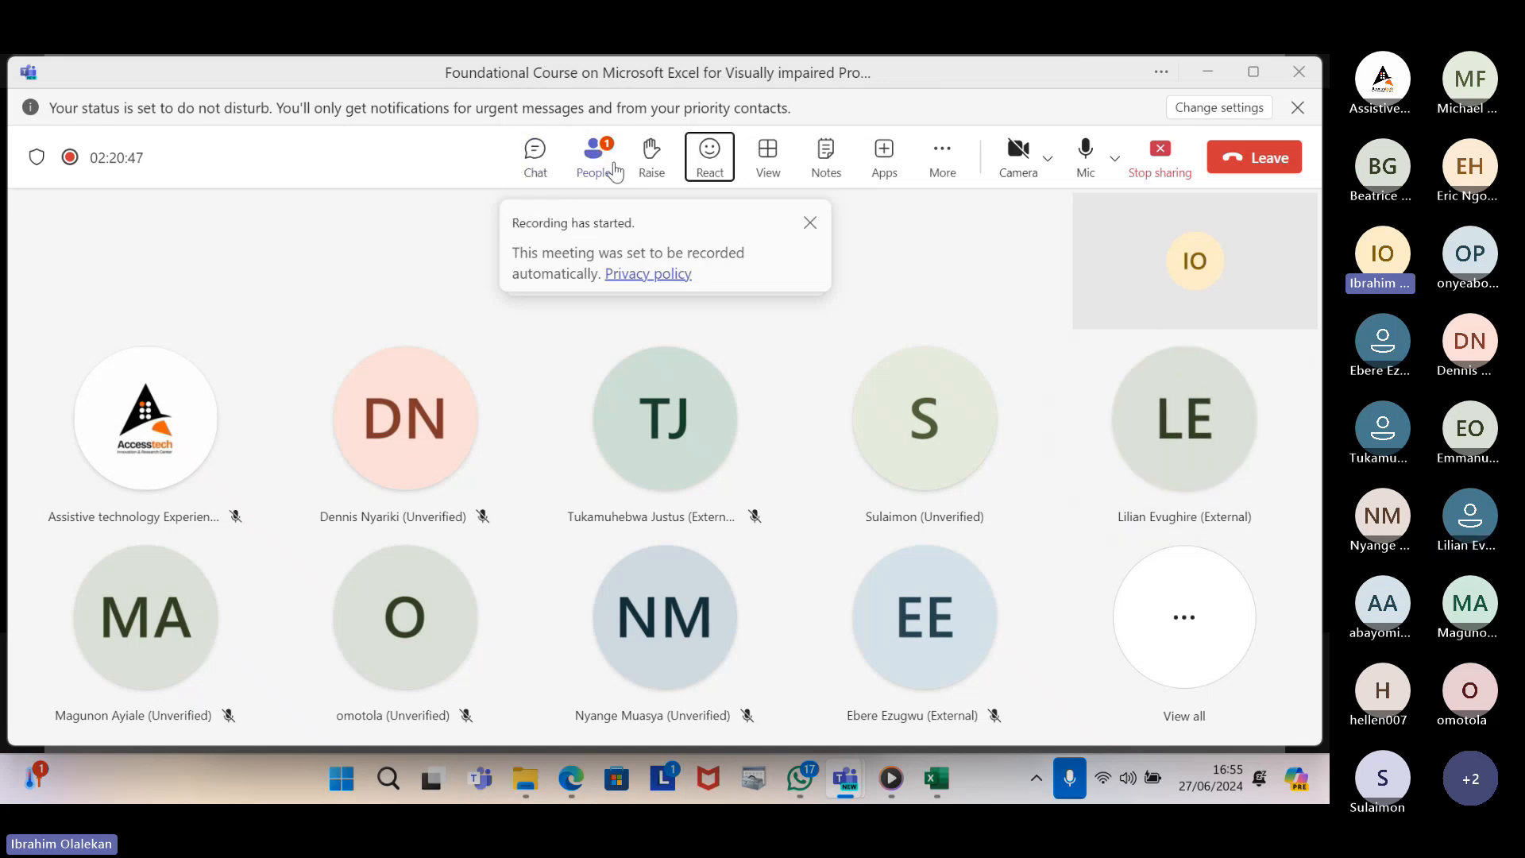
pyautogui.click(592, 154)
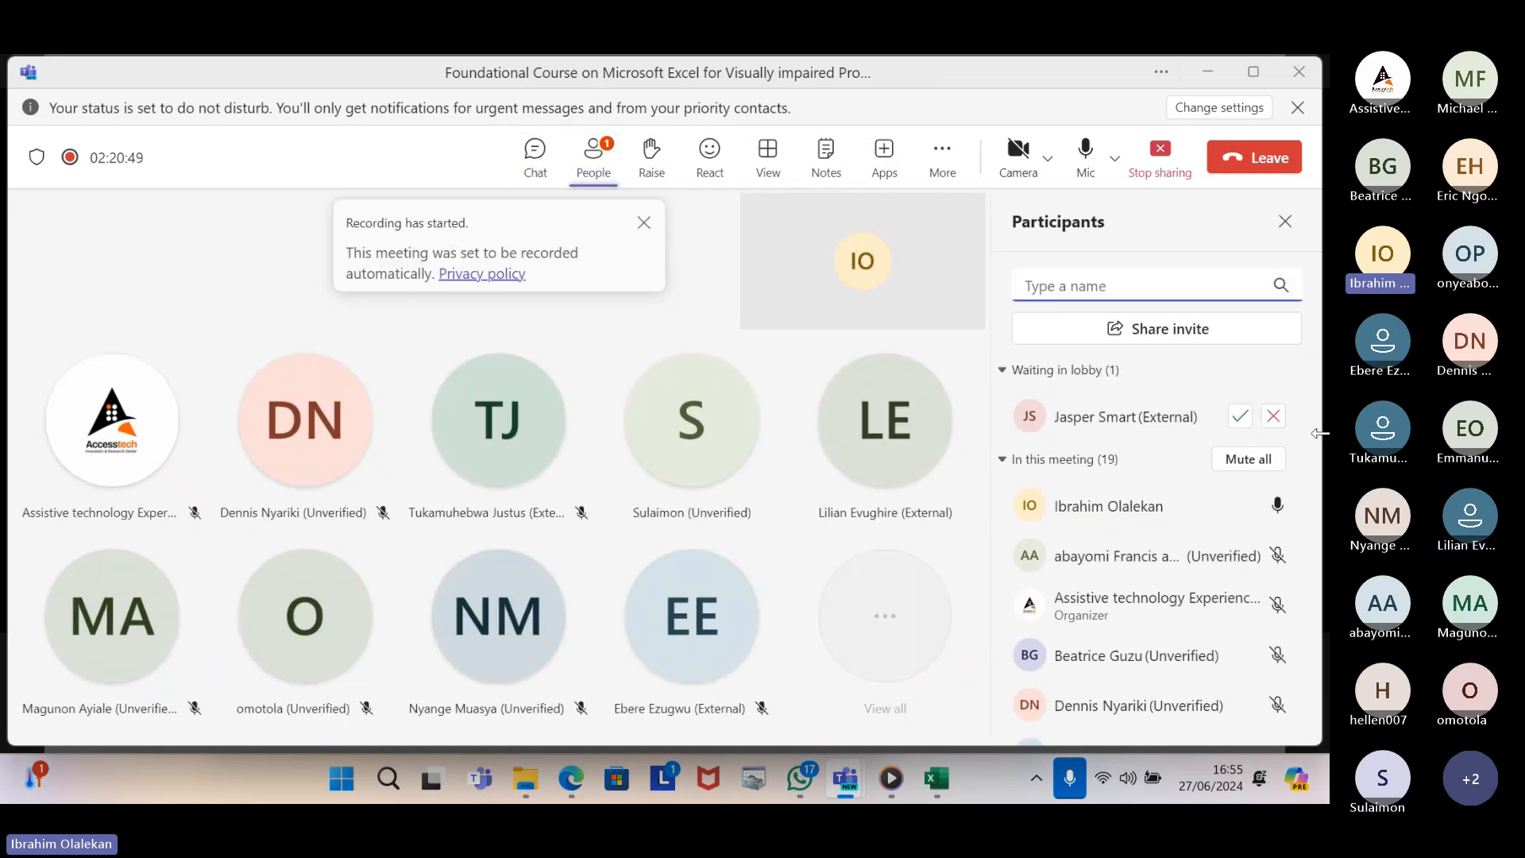
pyautogui.click(1238, 418)
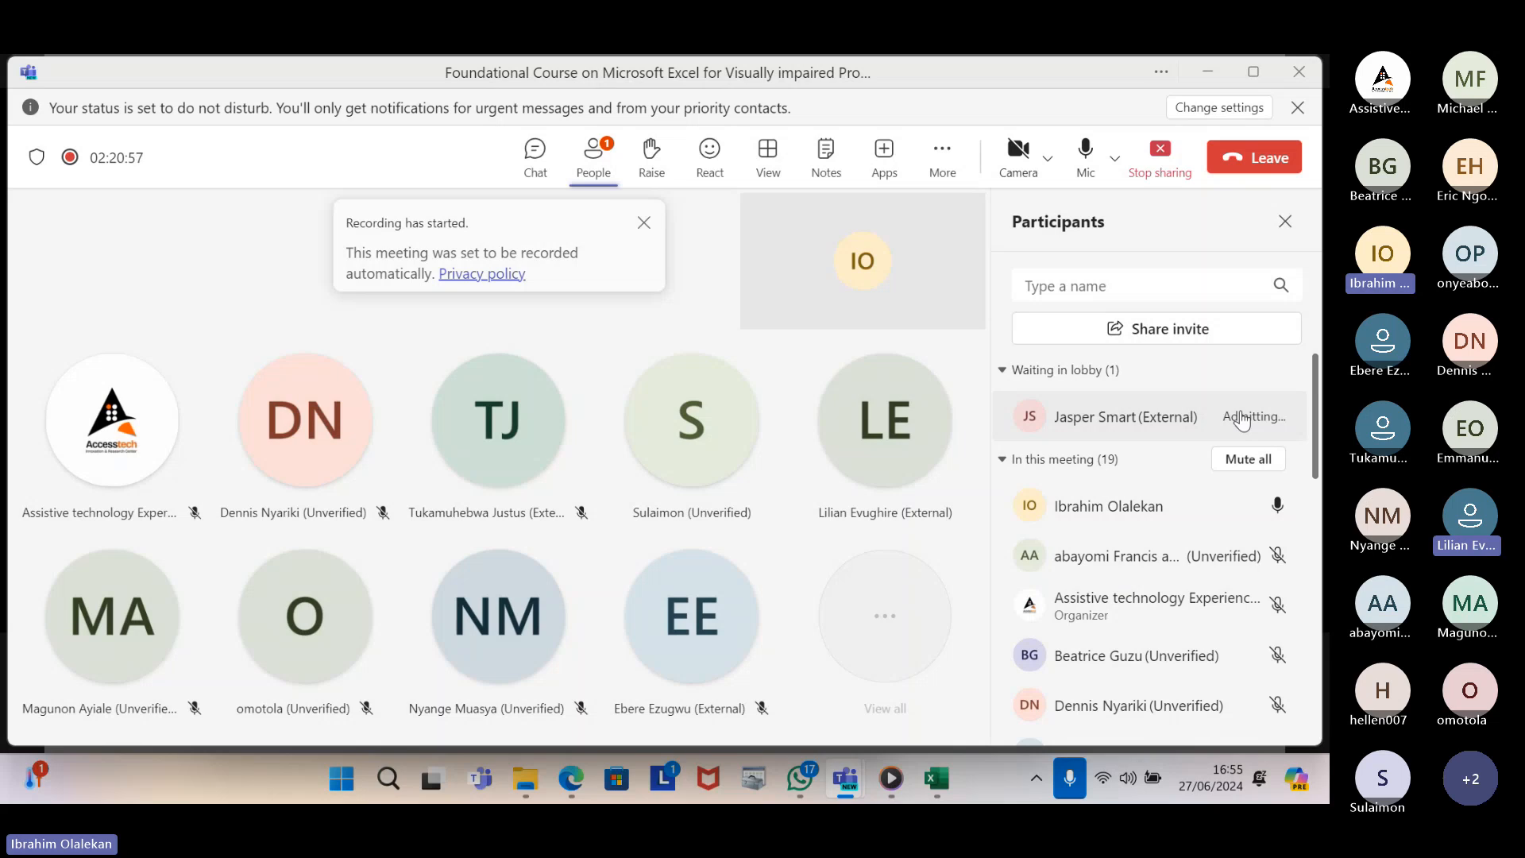
pyautogui.hotkey('alt', 'Tab')
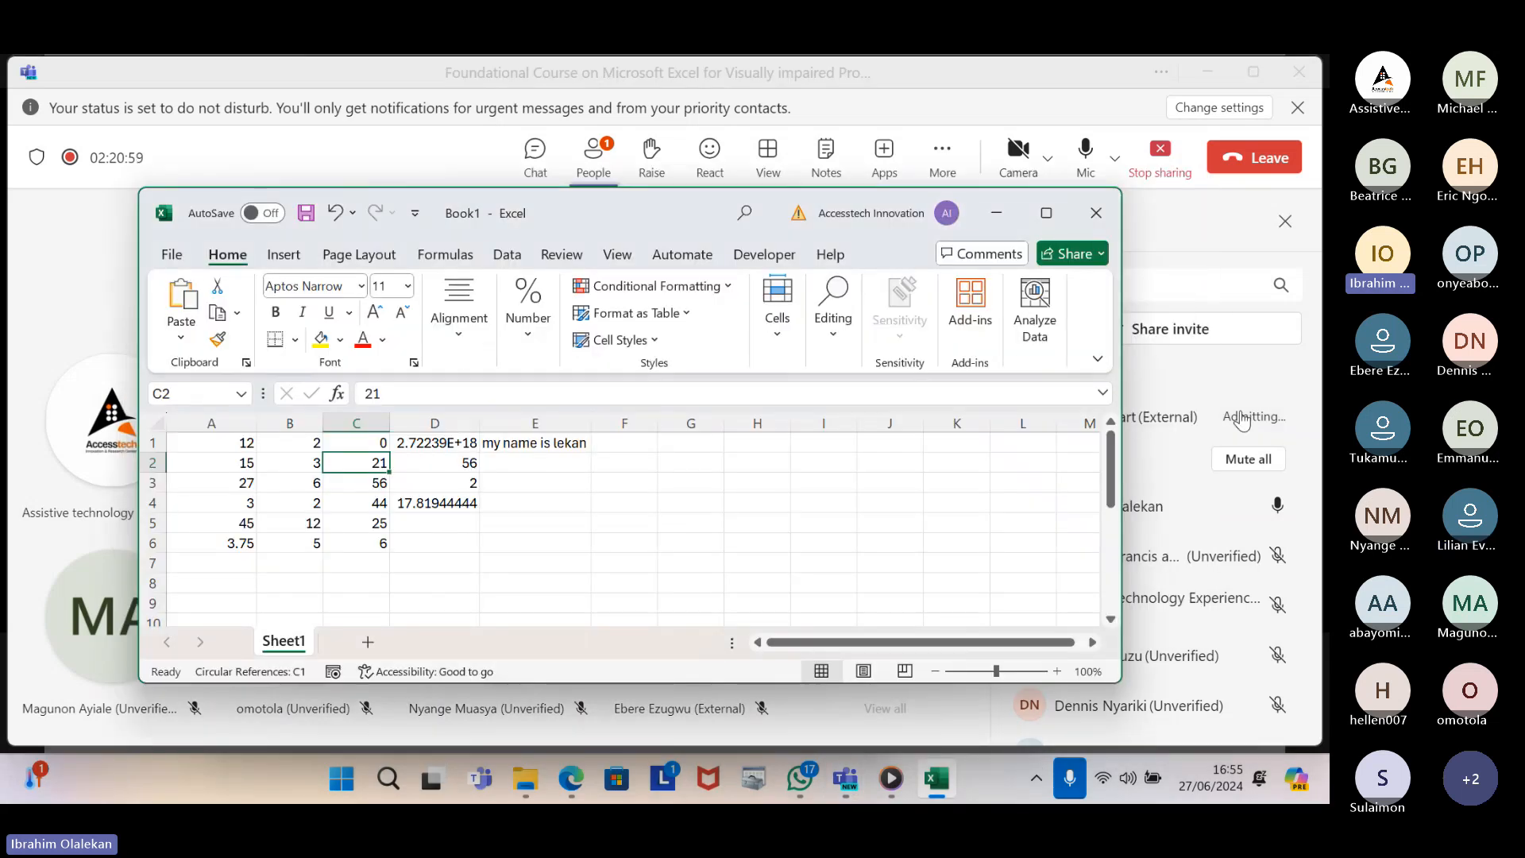
# Replace the formula in cell C1 with 33 and accept the lobby participant in the meeting window behind the workbook
pyautogui.press('Up')
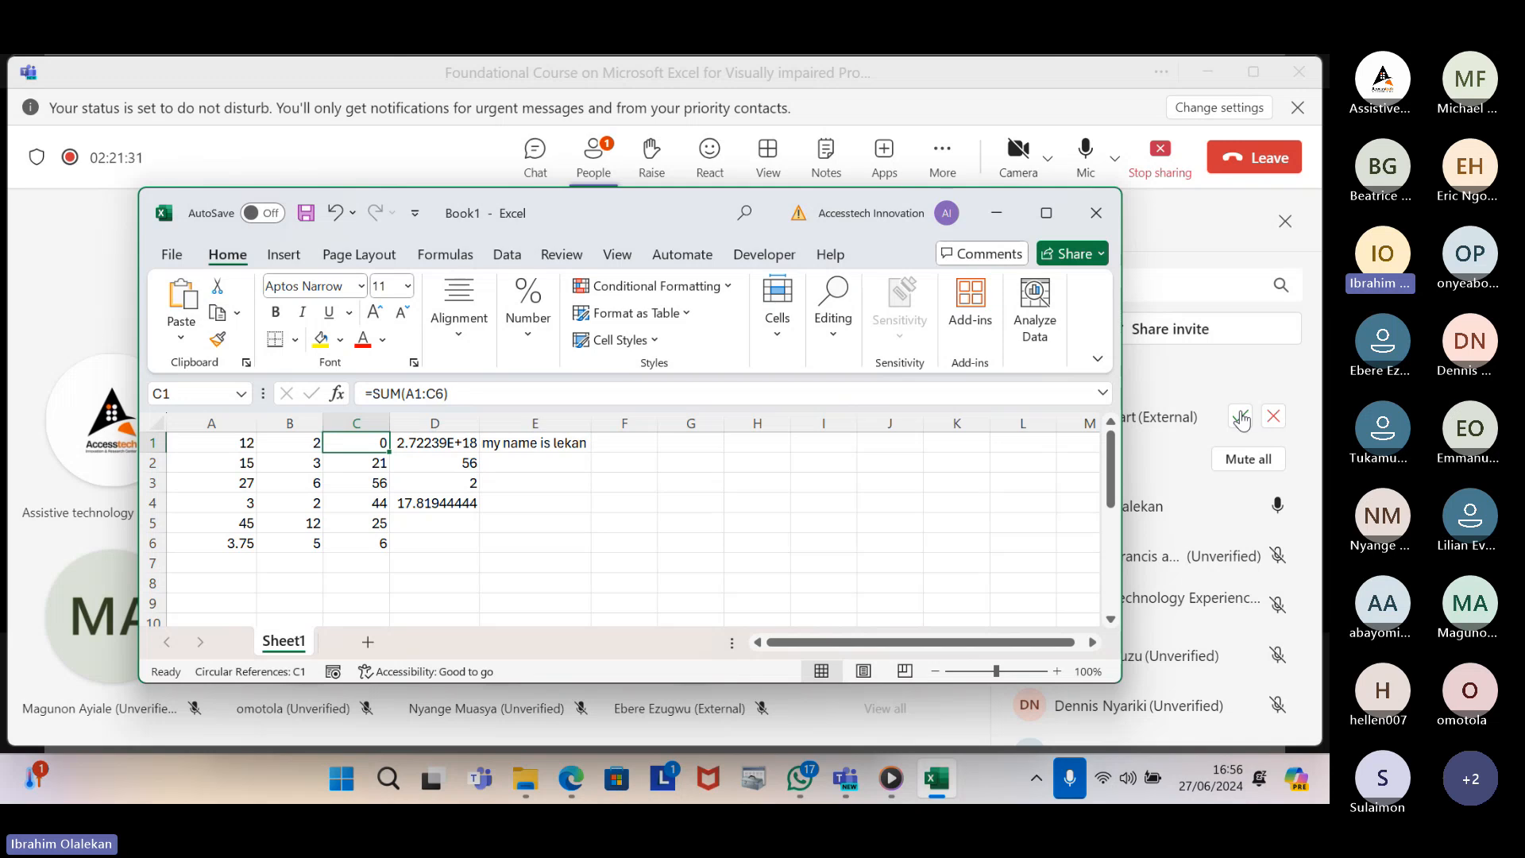
pyautogui.write('33')
pyautogui.hotkey('ctrl', 'Return')
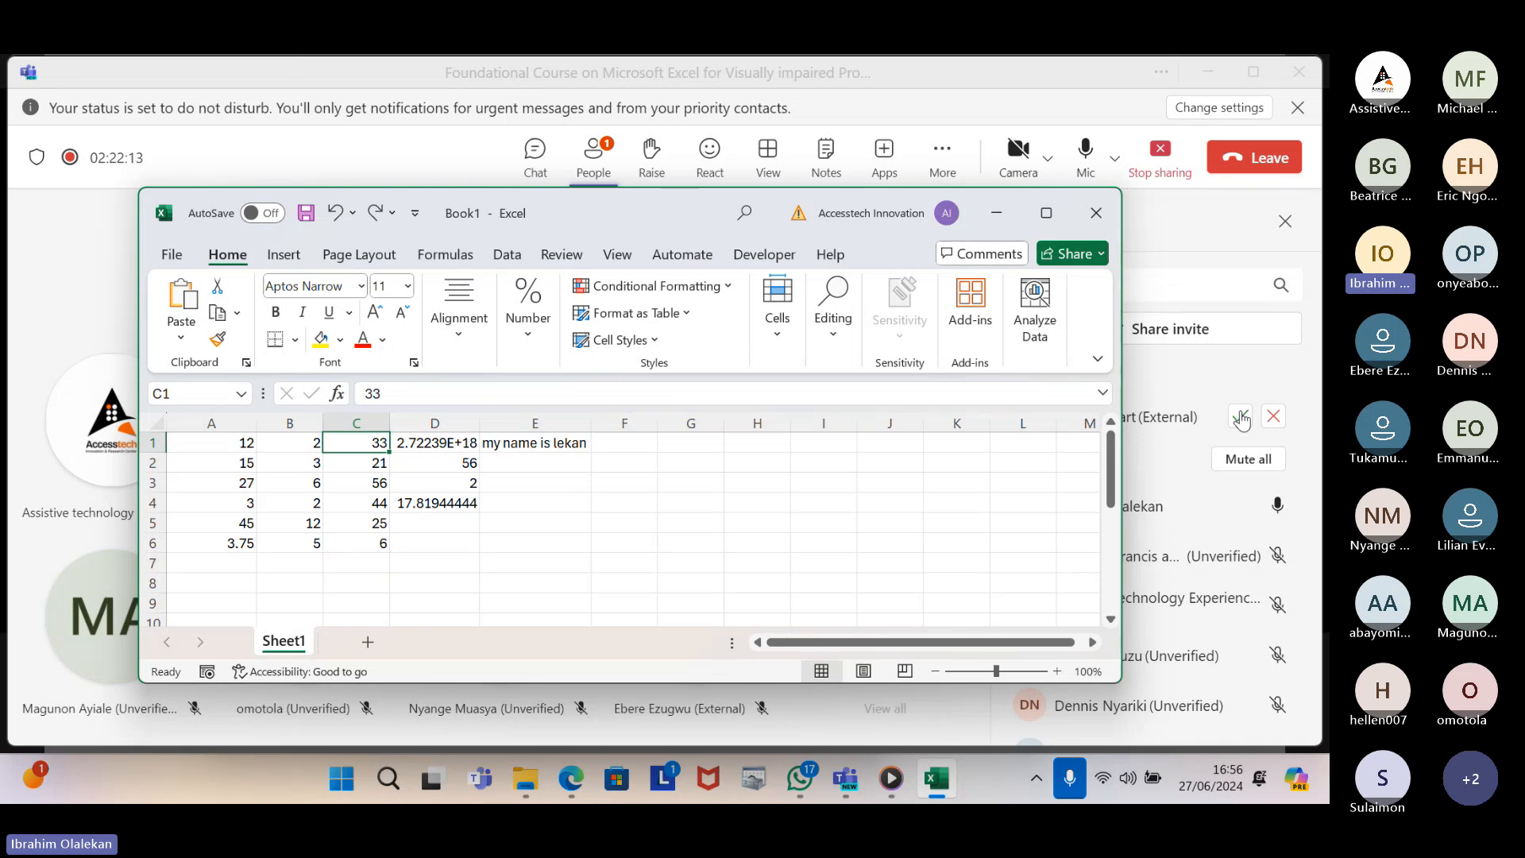
pyautogui.click(1241, 416)
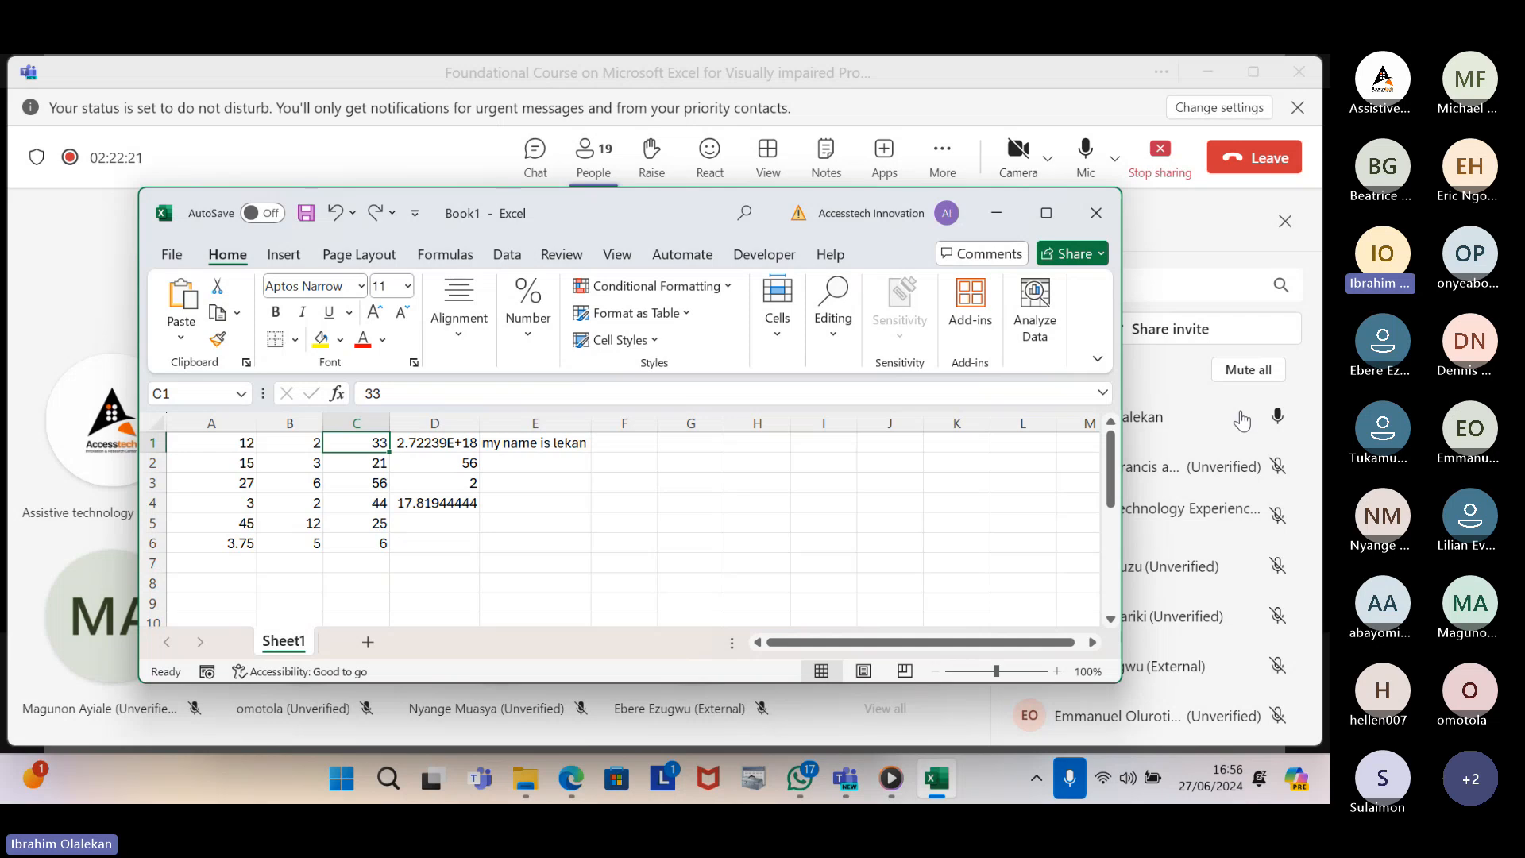
# Select the results in D1:D4 and clear the PRODUCT formula from cell D1
pyautogui.press('Right')
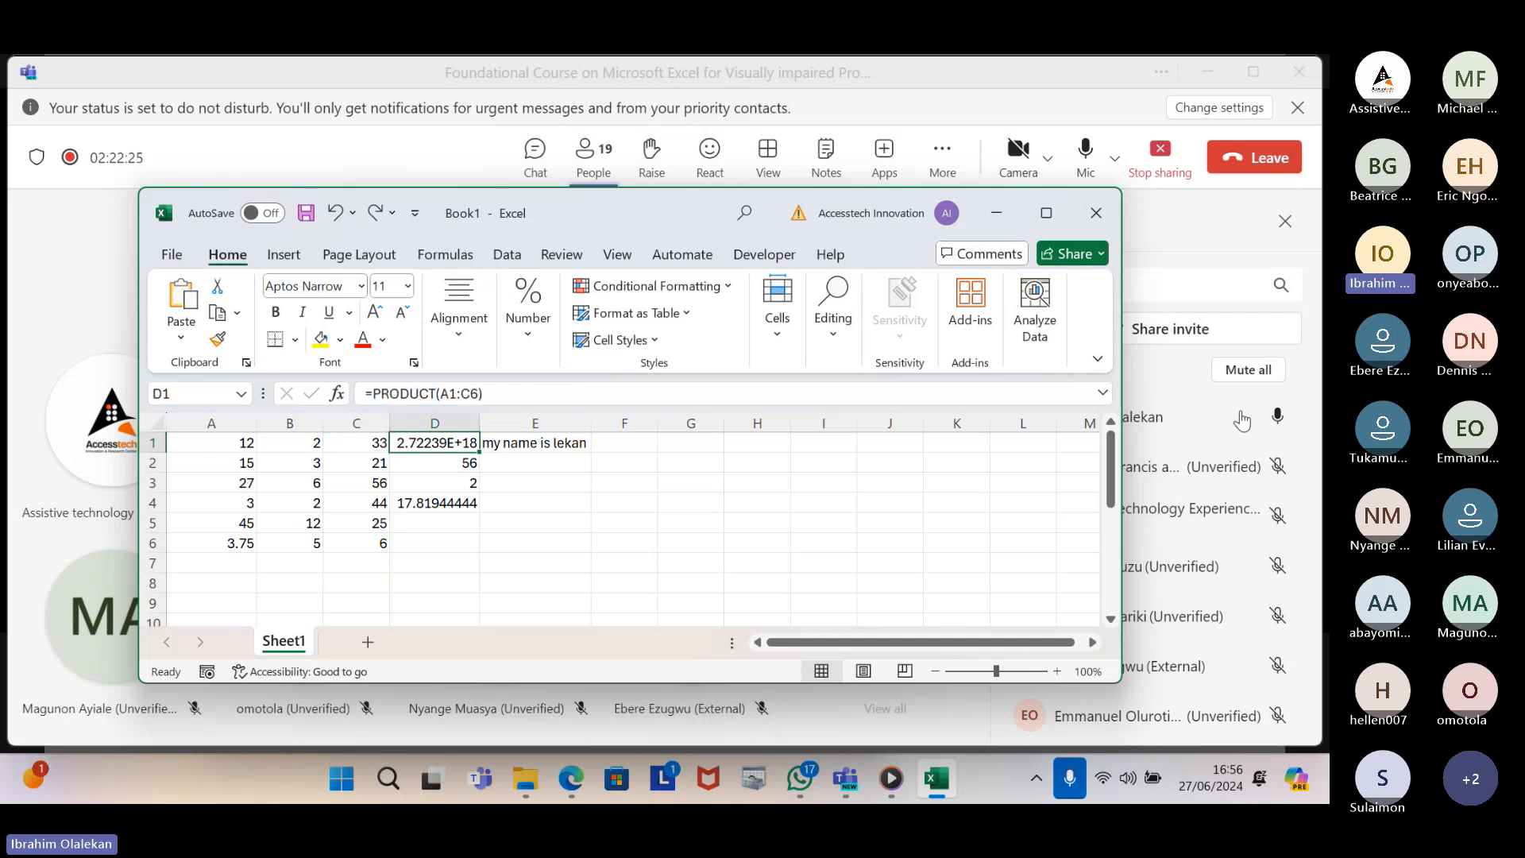
pyautogui.hotkey('shift', 'Down')
pyautogui.hotkey('shift', 'Down')
pyautogui.hotkey('shift', 'Down')
pyautogui.press('BackSpace')
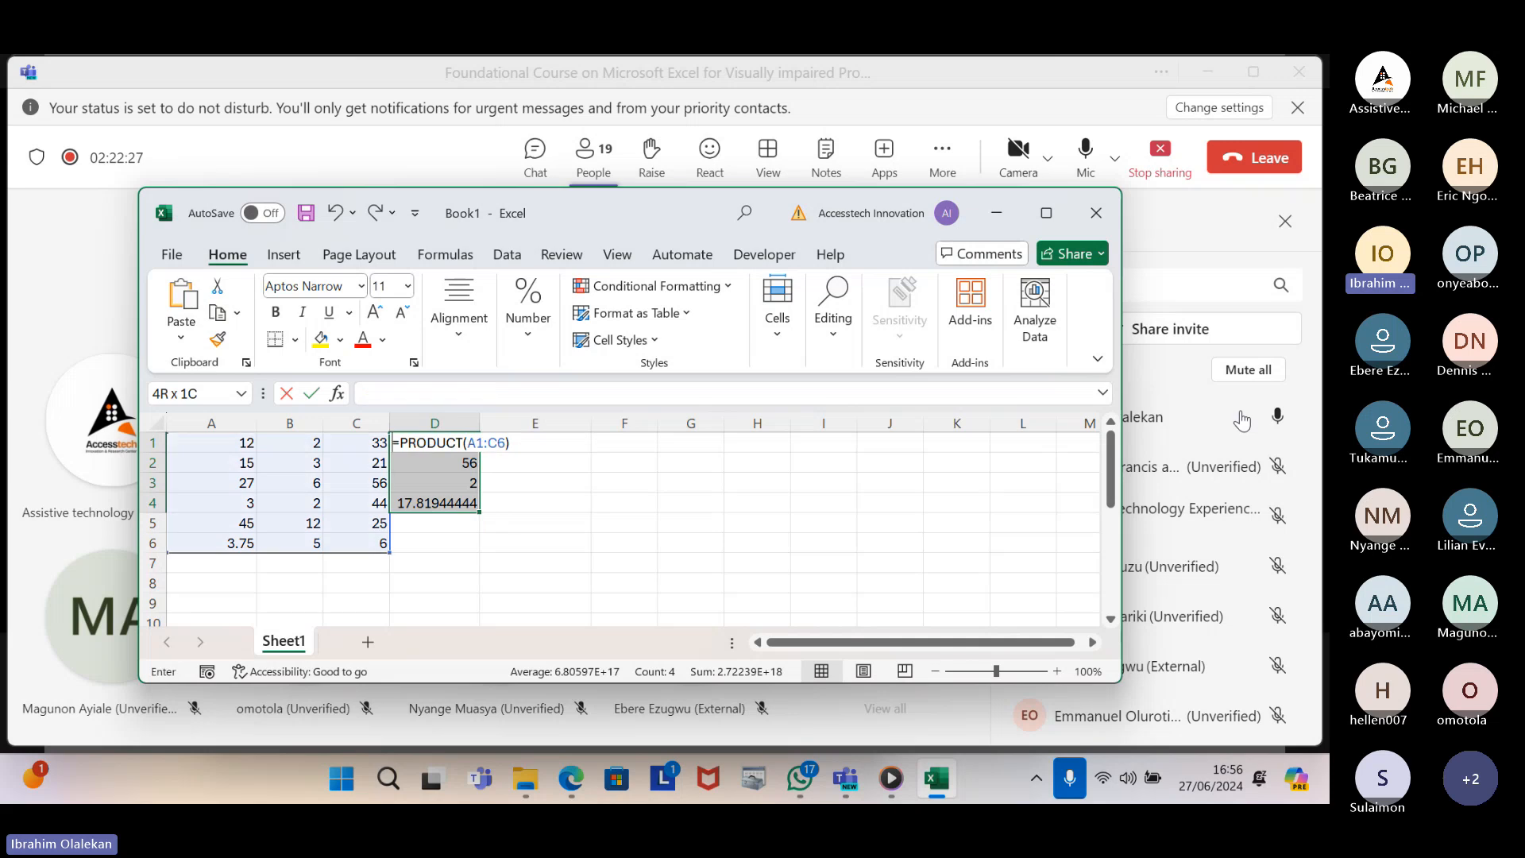
pyautogui.press('Down')
pyautogui.press('Down')
pyautogui.press('Down')
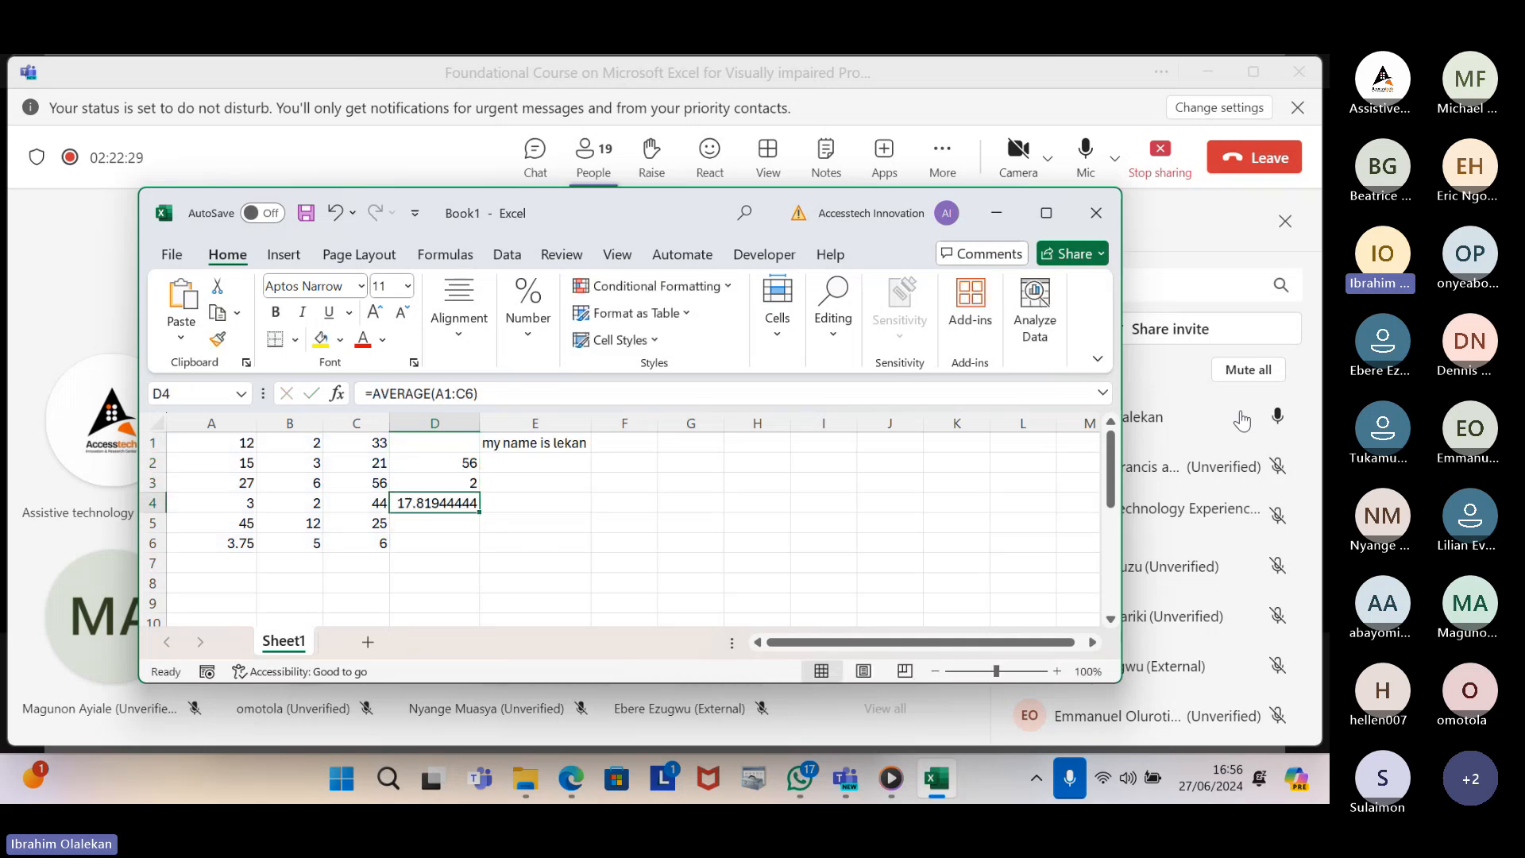
# Delete the MAX, MIN and AVERAGE formulas from cells D2, D3 and D4 one after another
pyautogui.press('Up')
pyautogui.press('Up')
pyautogui.press('Up')
pyautogui.press('Down')
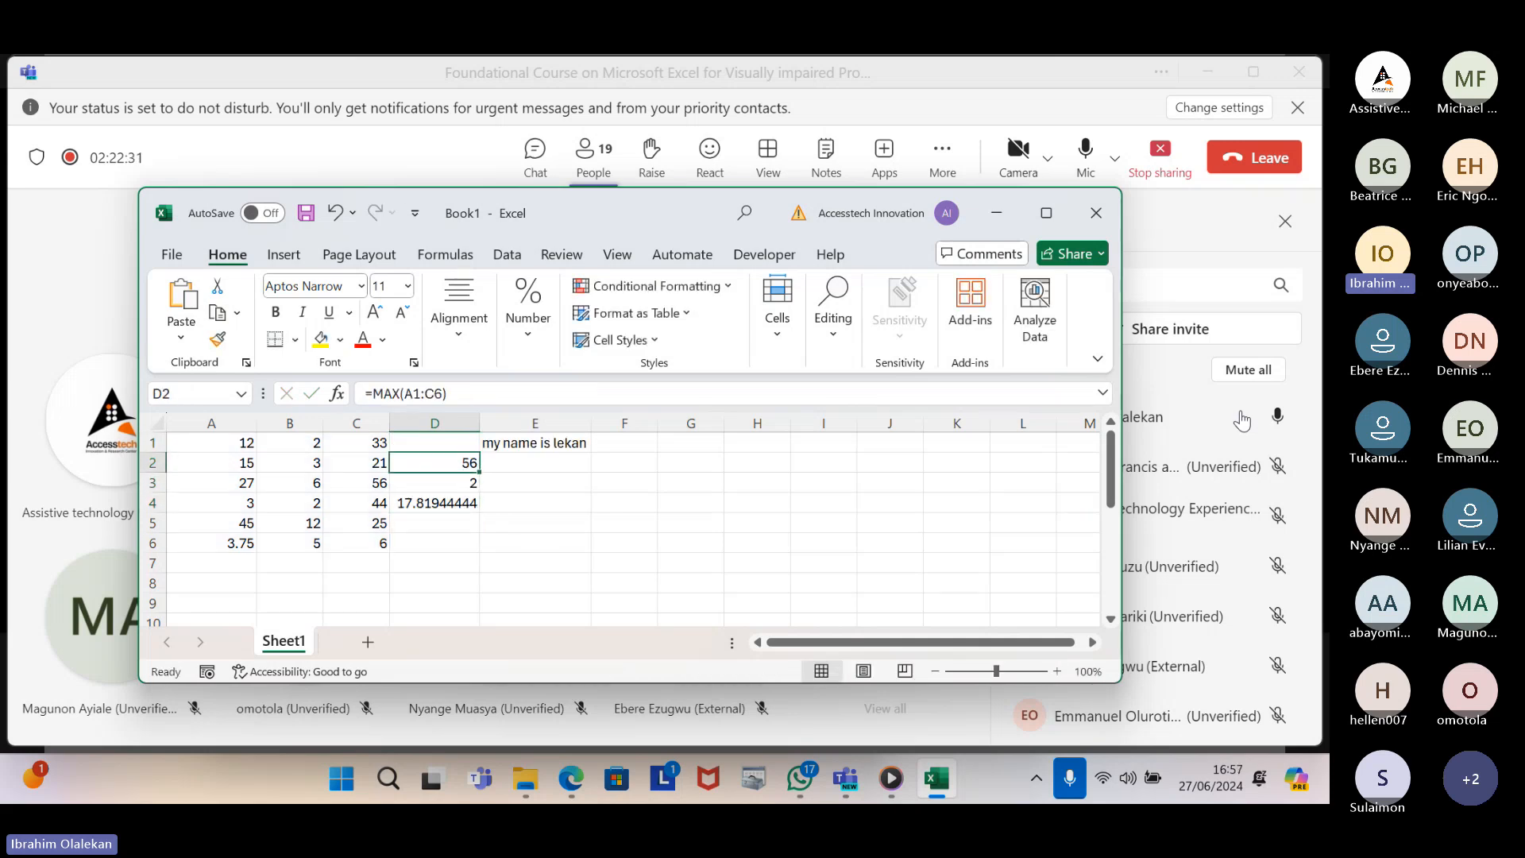
pyautogui.press('Delete')
pyautogui.press('Down')
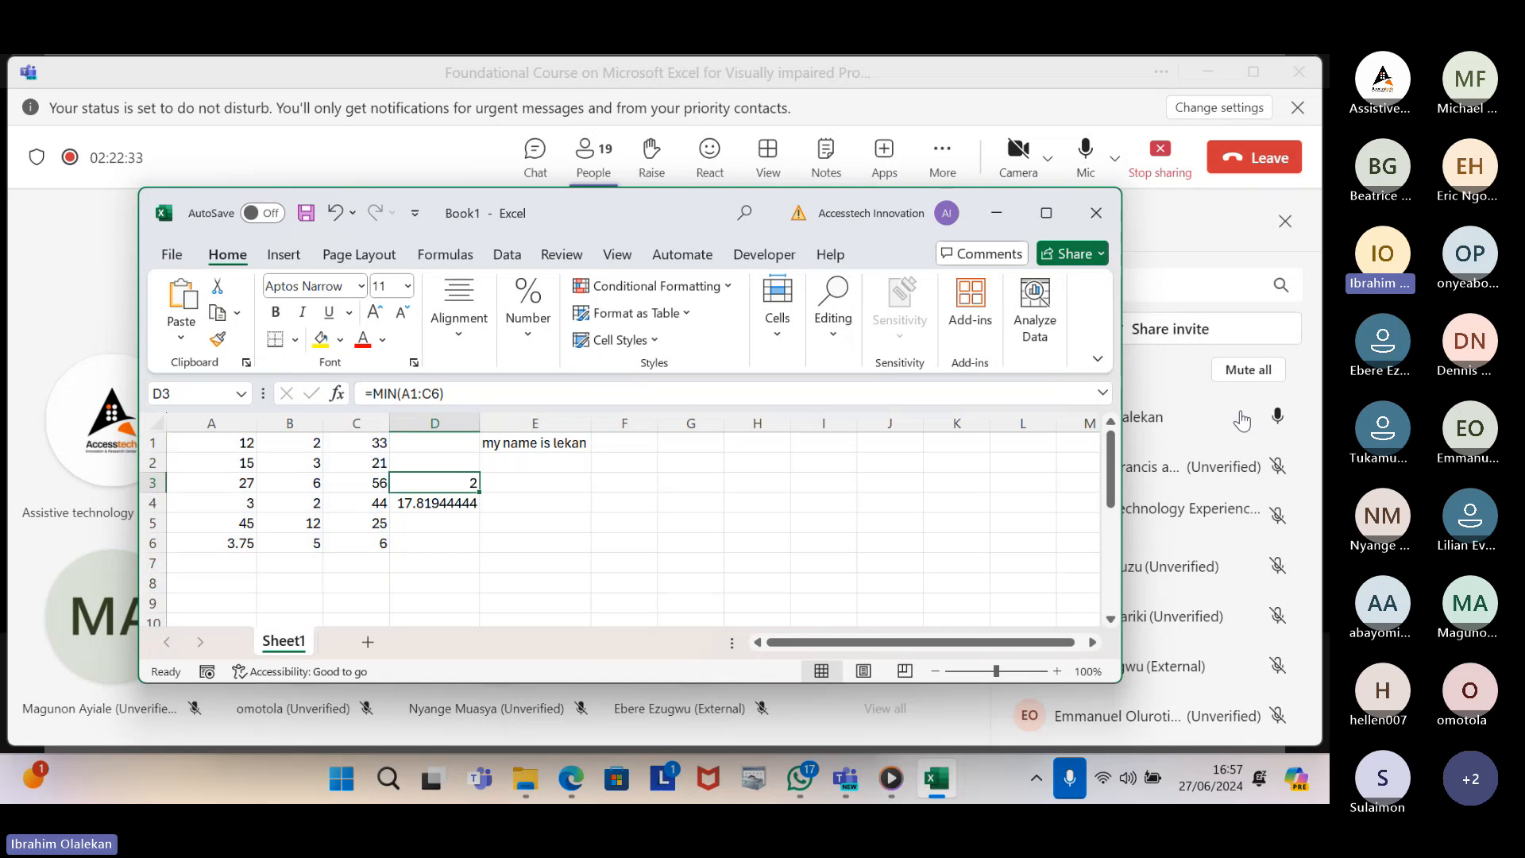
pyautogui.press('Delete')
pyautogui.press('Down')
pyautogui.press('Delete')
pyautogui.press('Down')
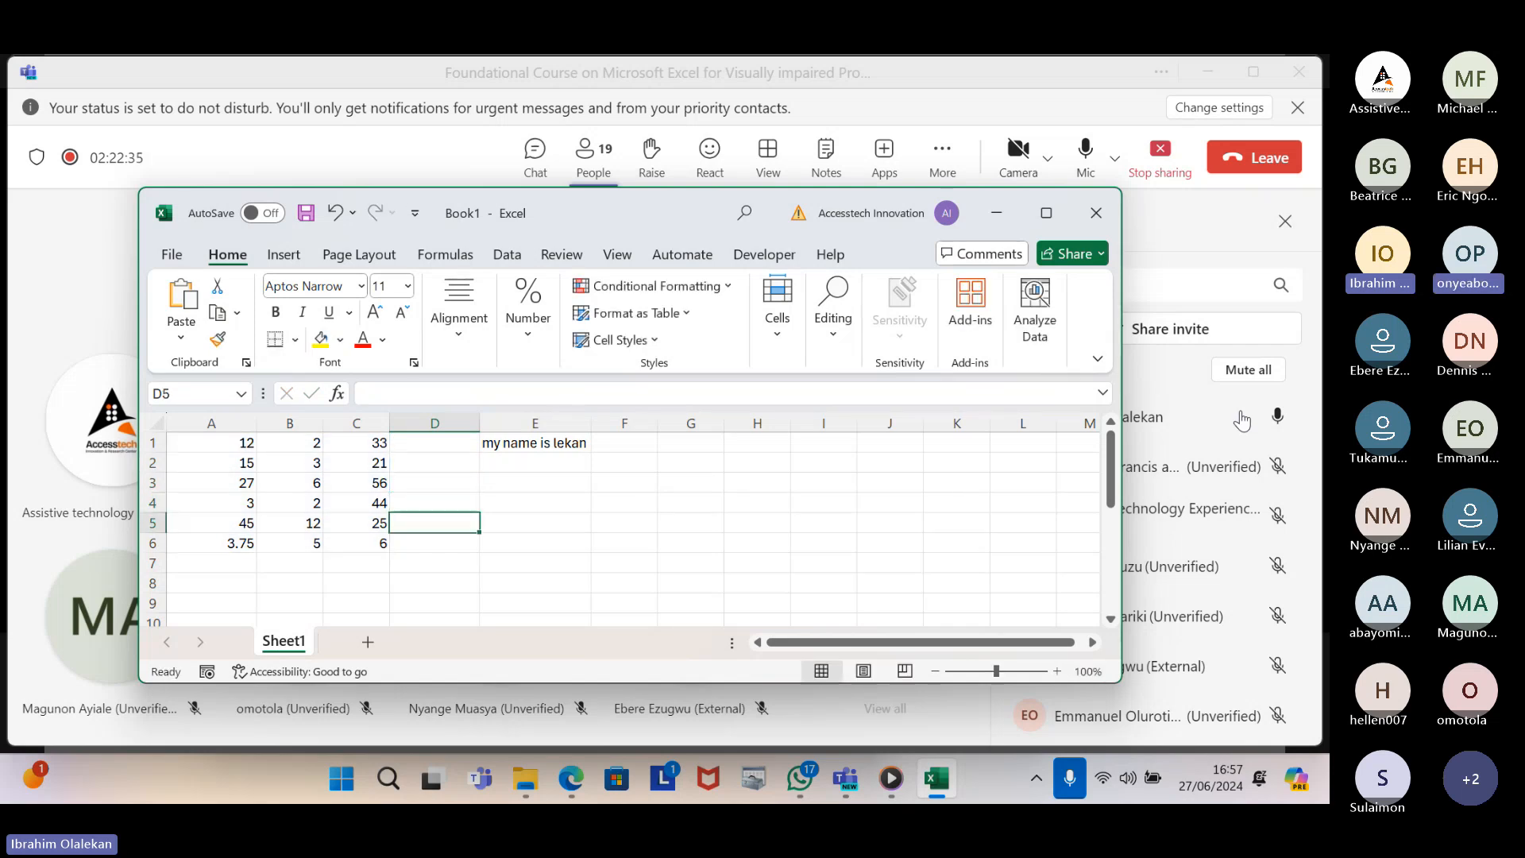
pyautogui.press('Down')
pyautogui.press('BackSpace')
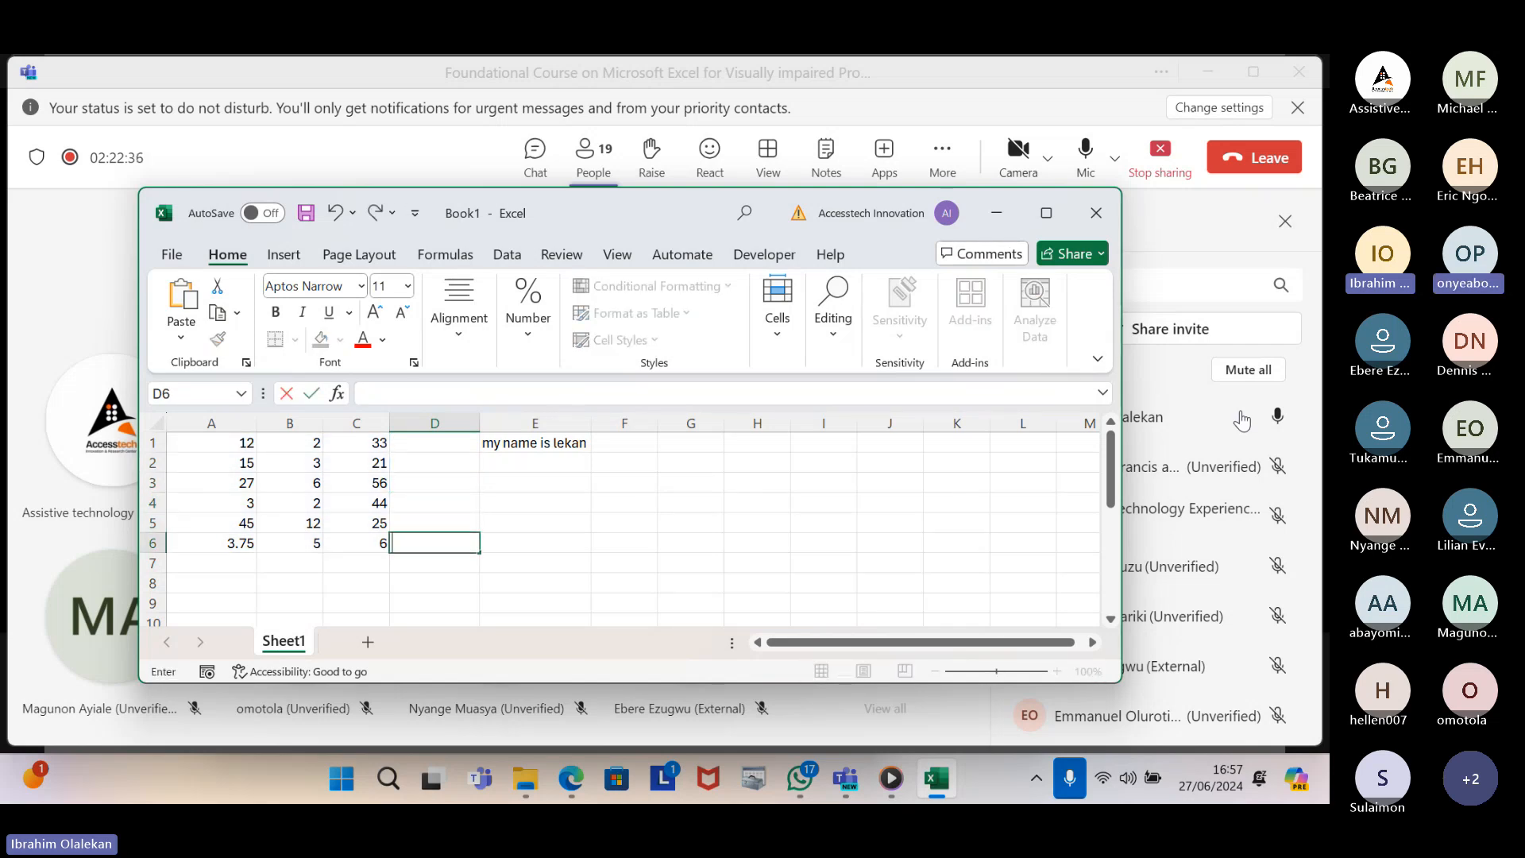
pyautogui.press('Up')
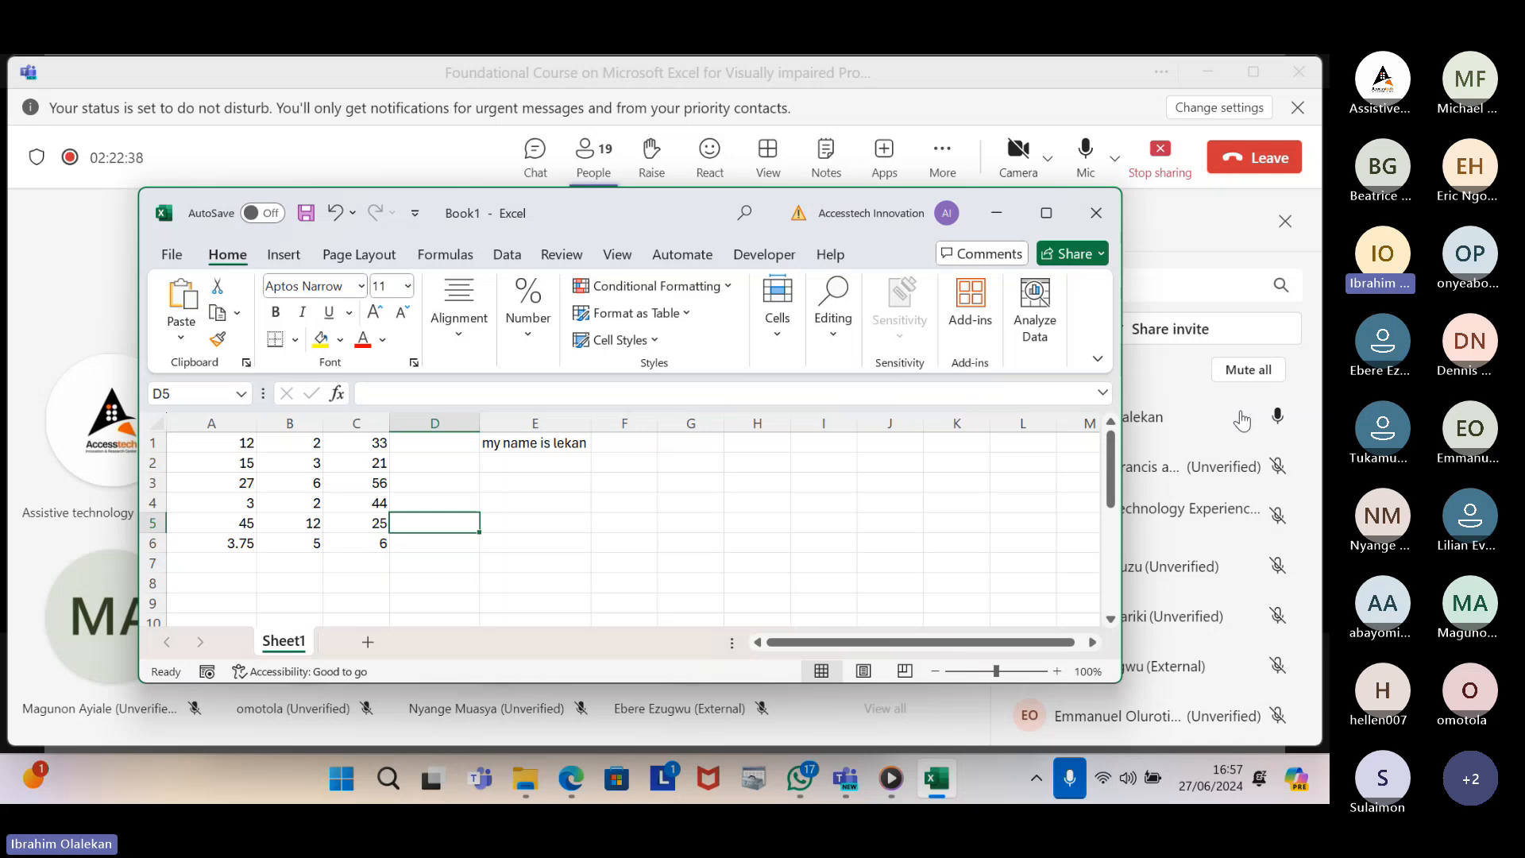
pyautogui.press('Down')
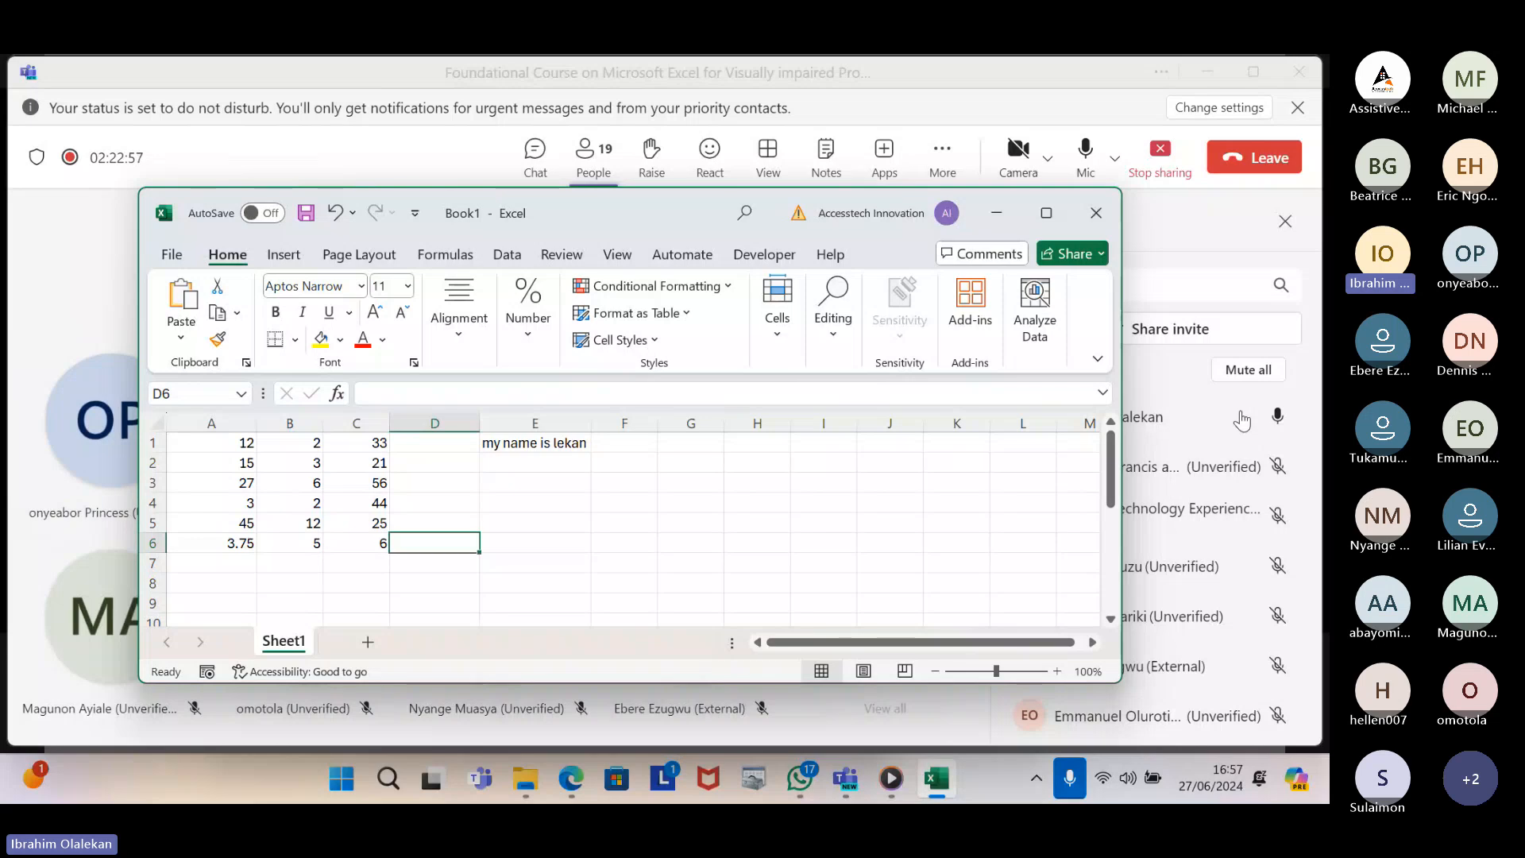
pyautogui.press('Up')
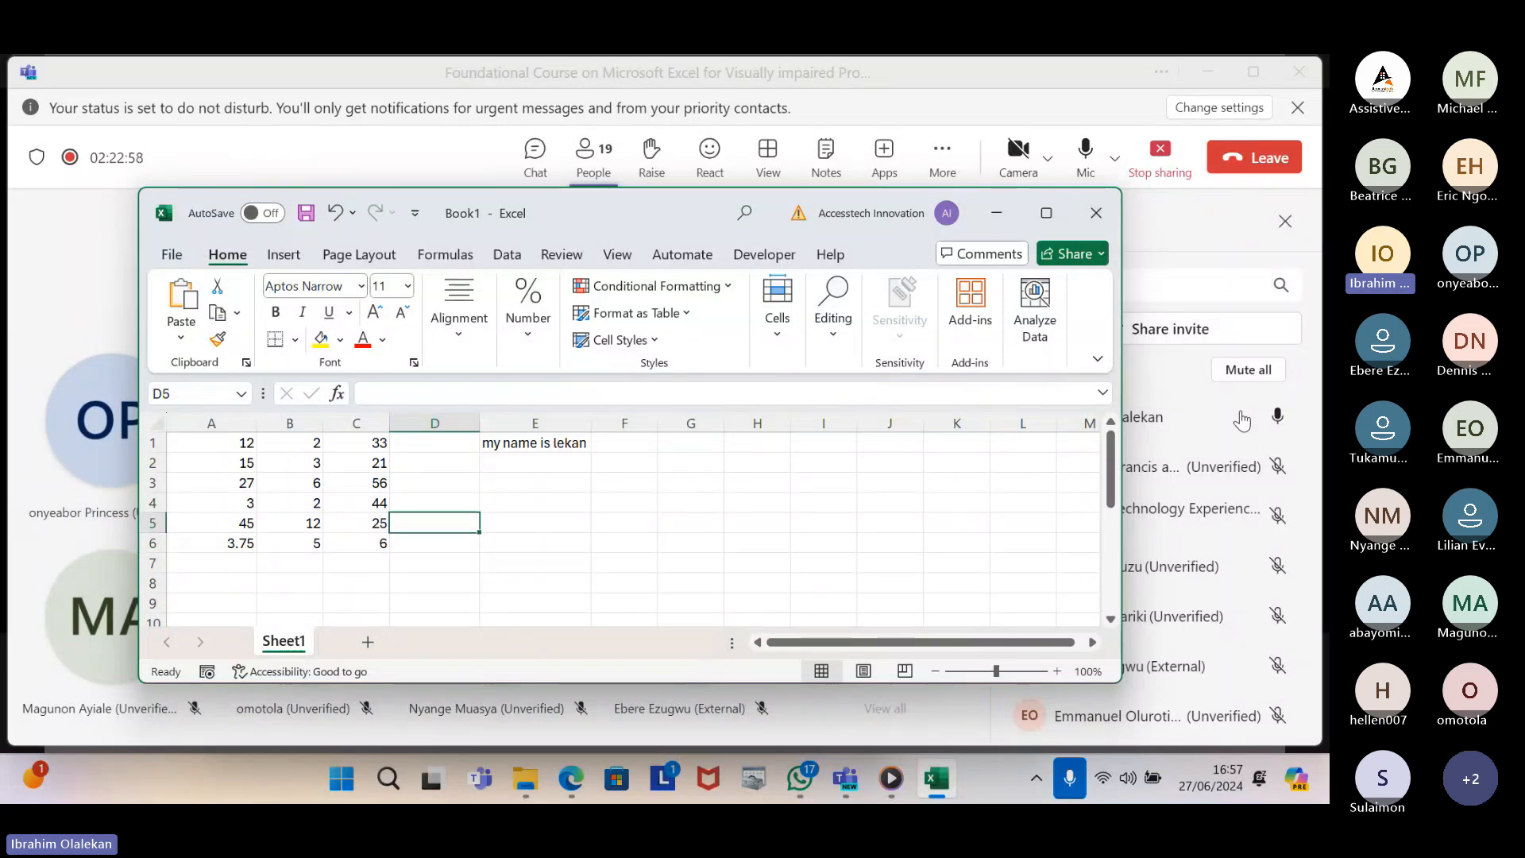
pyautogui.press('Up')
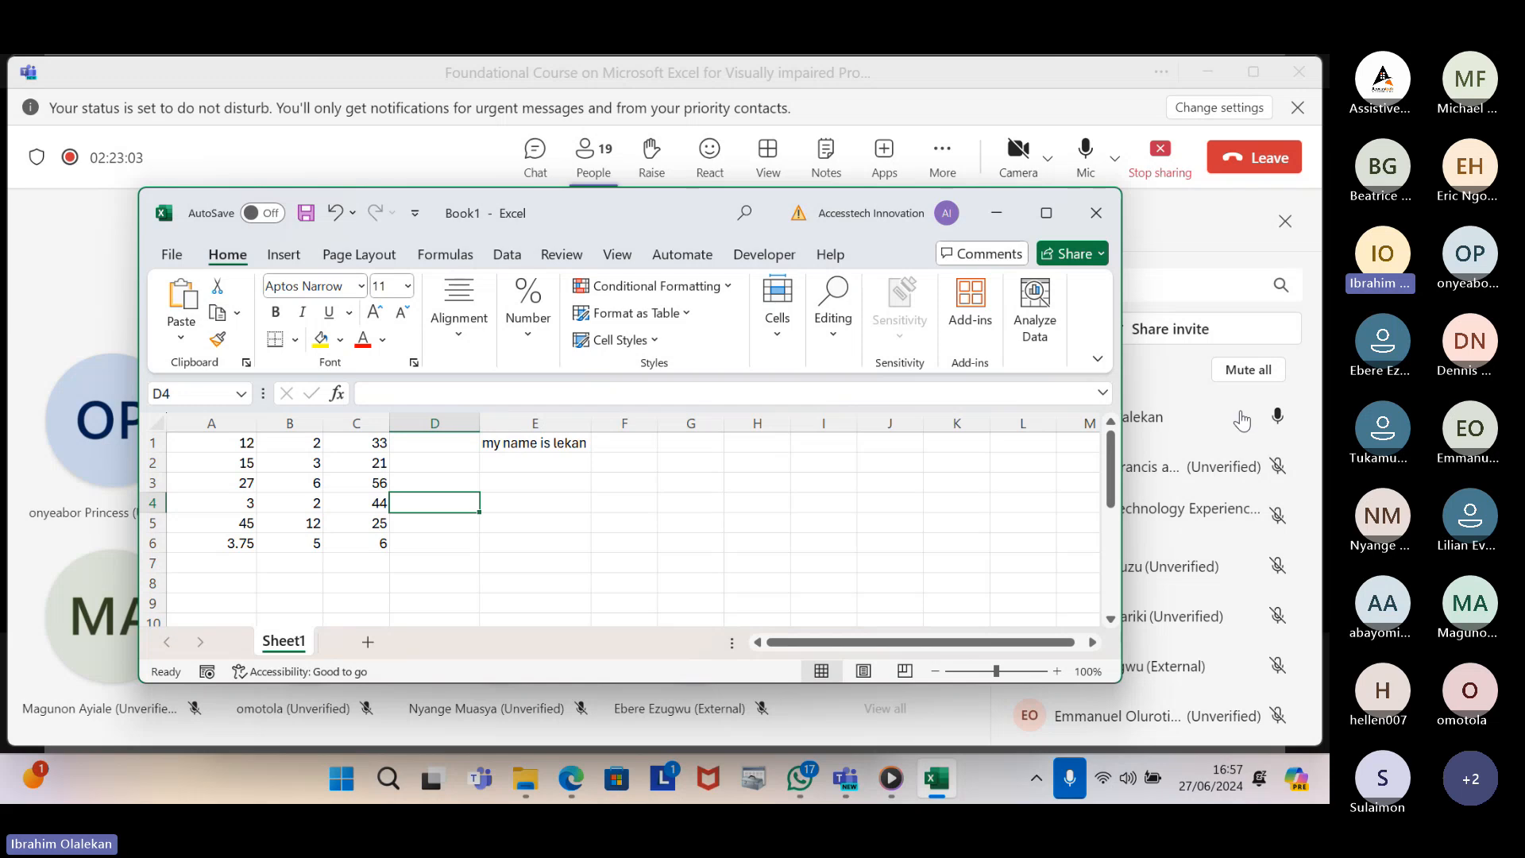
# Enter the formula =A1/0 in cell D4 to demonstrate a division-by-zero error
pyautogui.write('=')
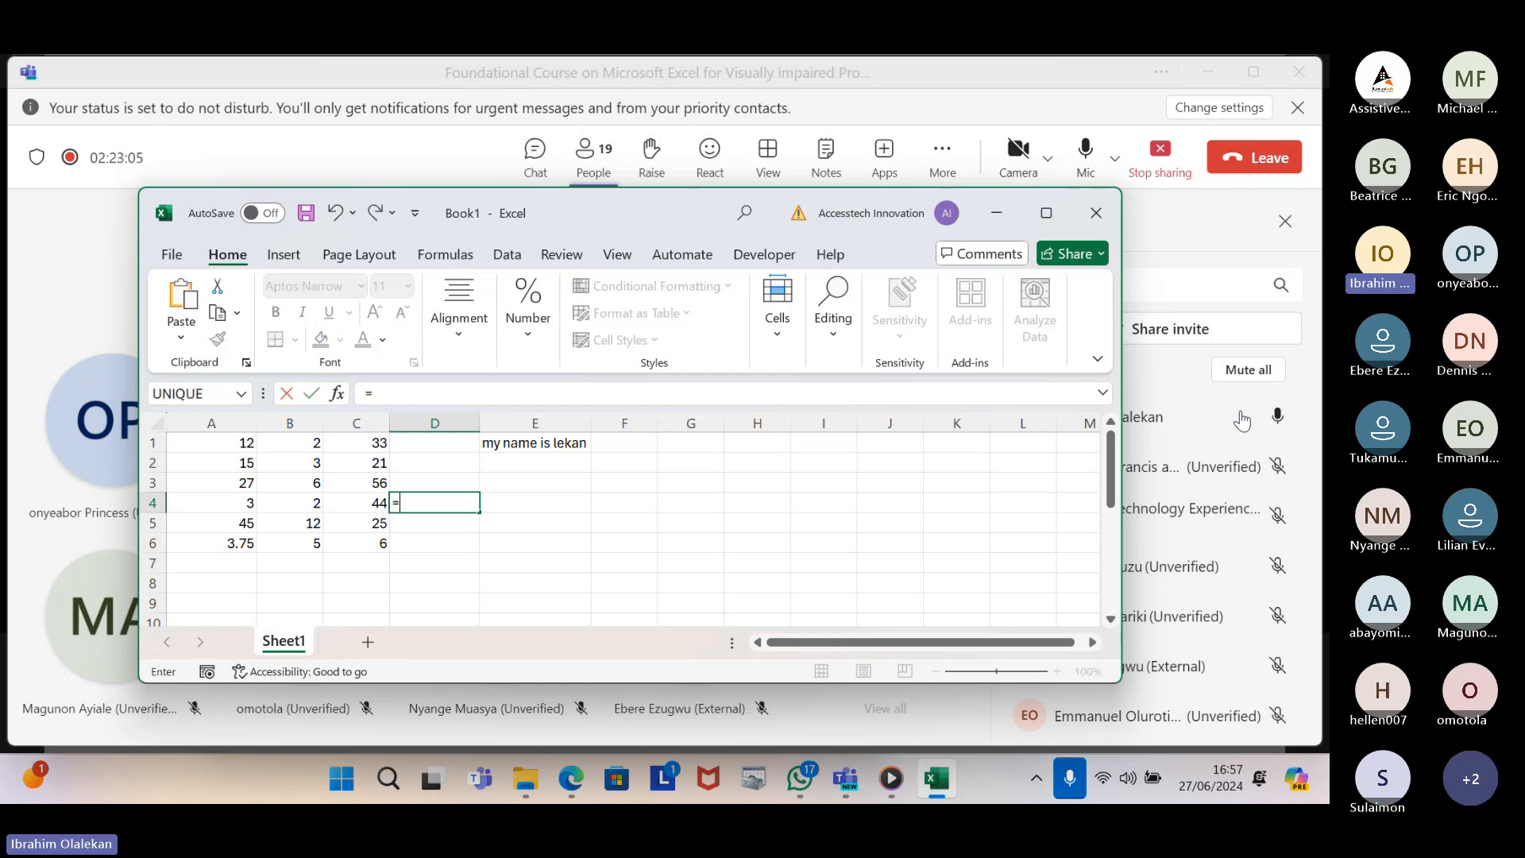
pyautogui.write('a1')
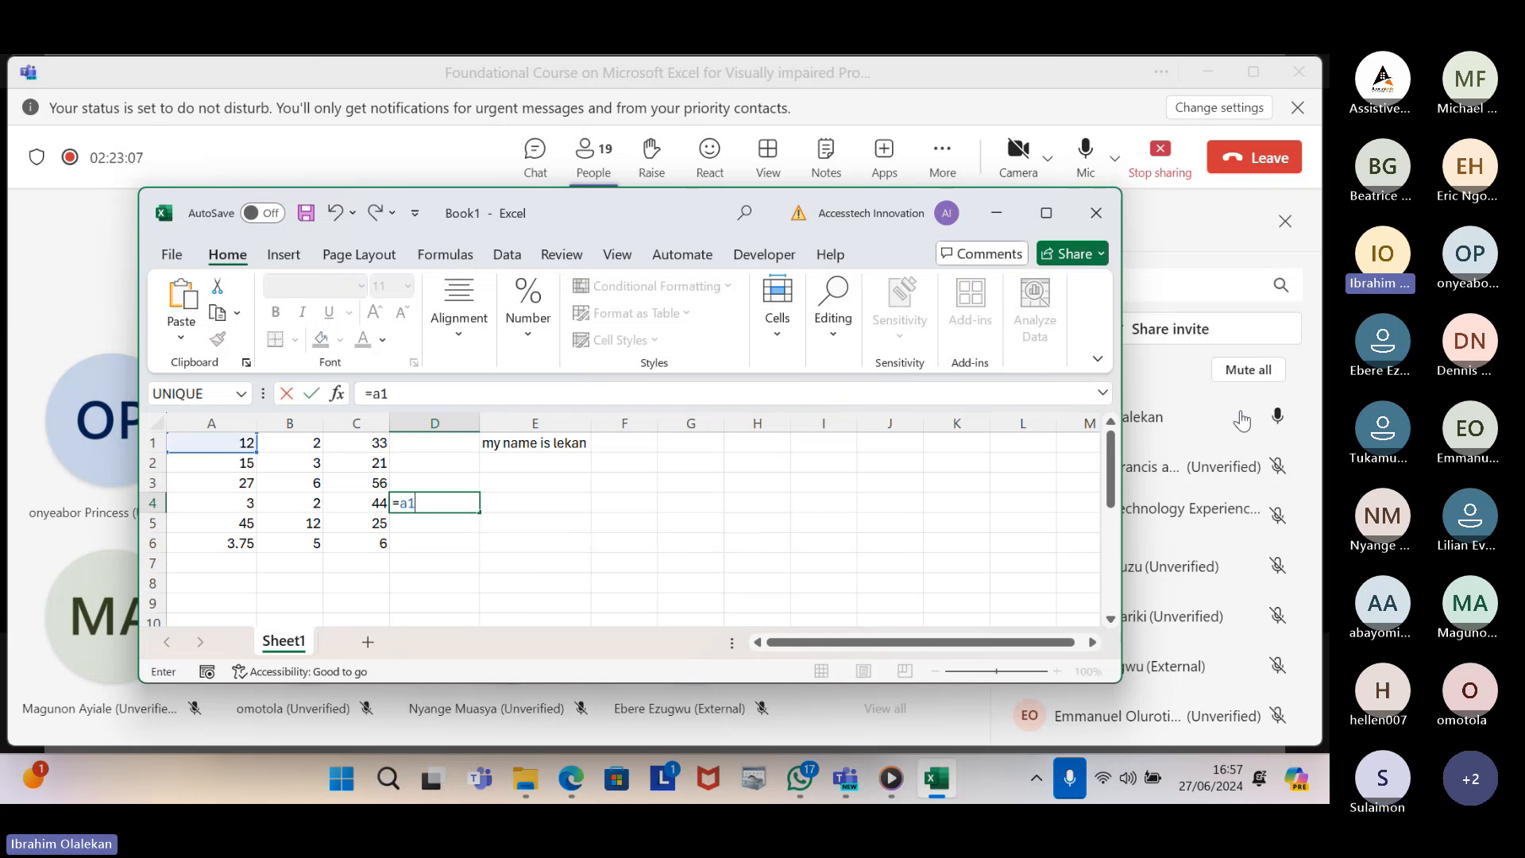
pyautogui.write('/0')
pyautogui.hotkey('ctrl', 'Return')
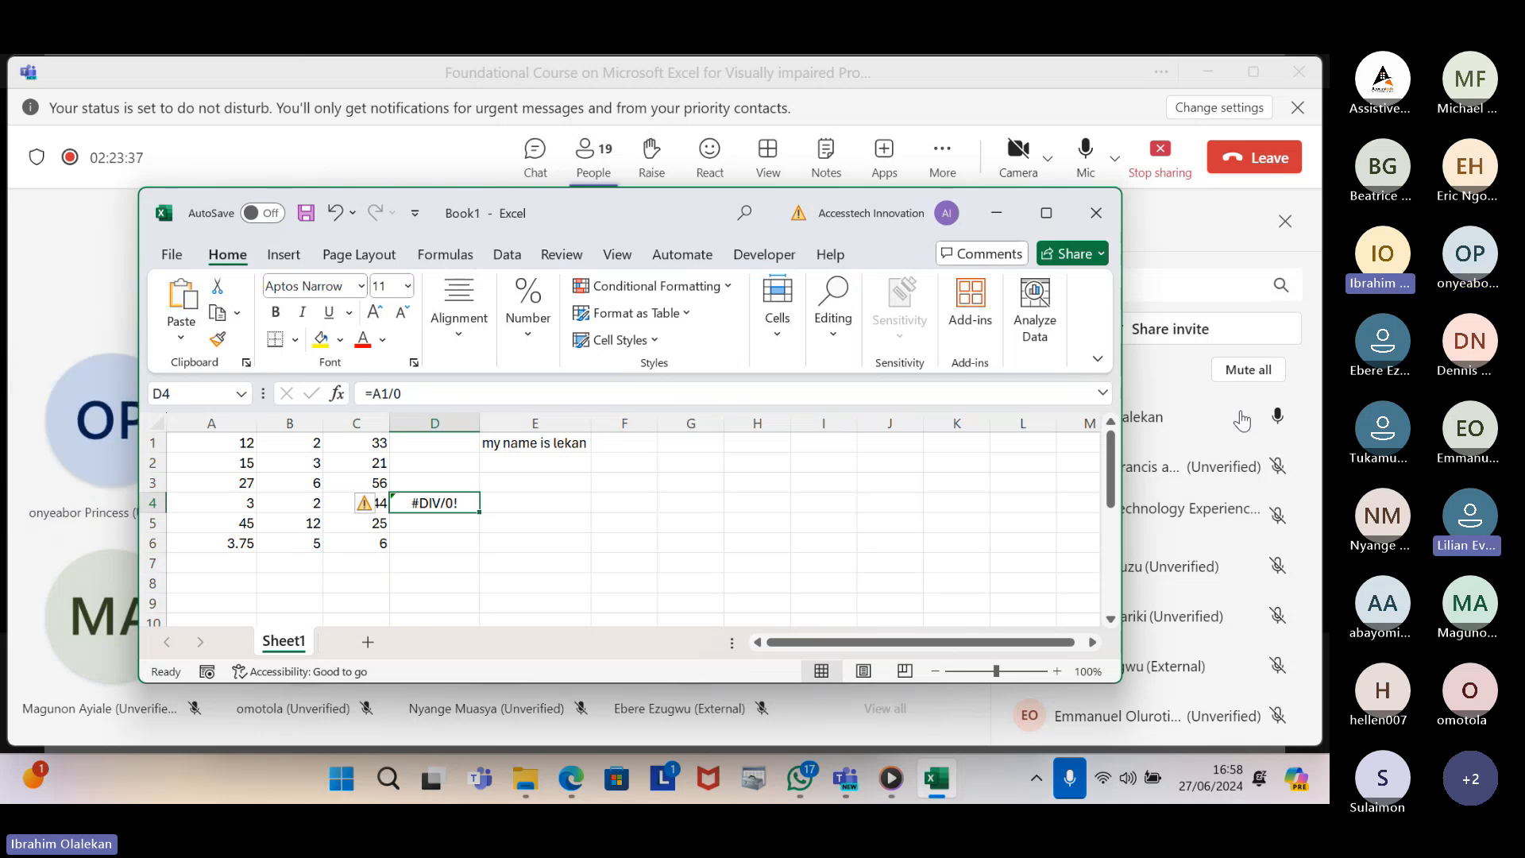
# Enter the letter g as text in cell D1
pyautogui.press('Up')
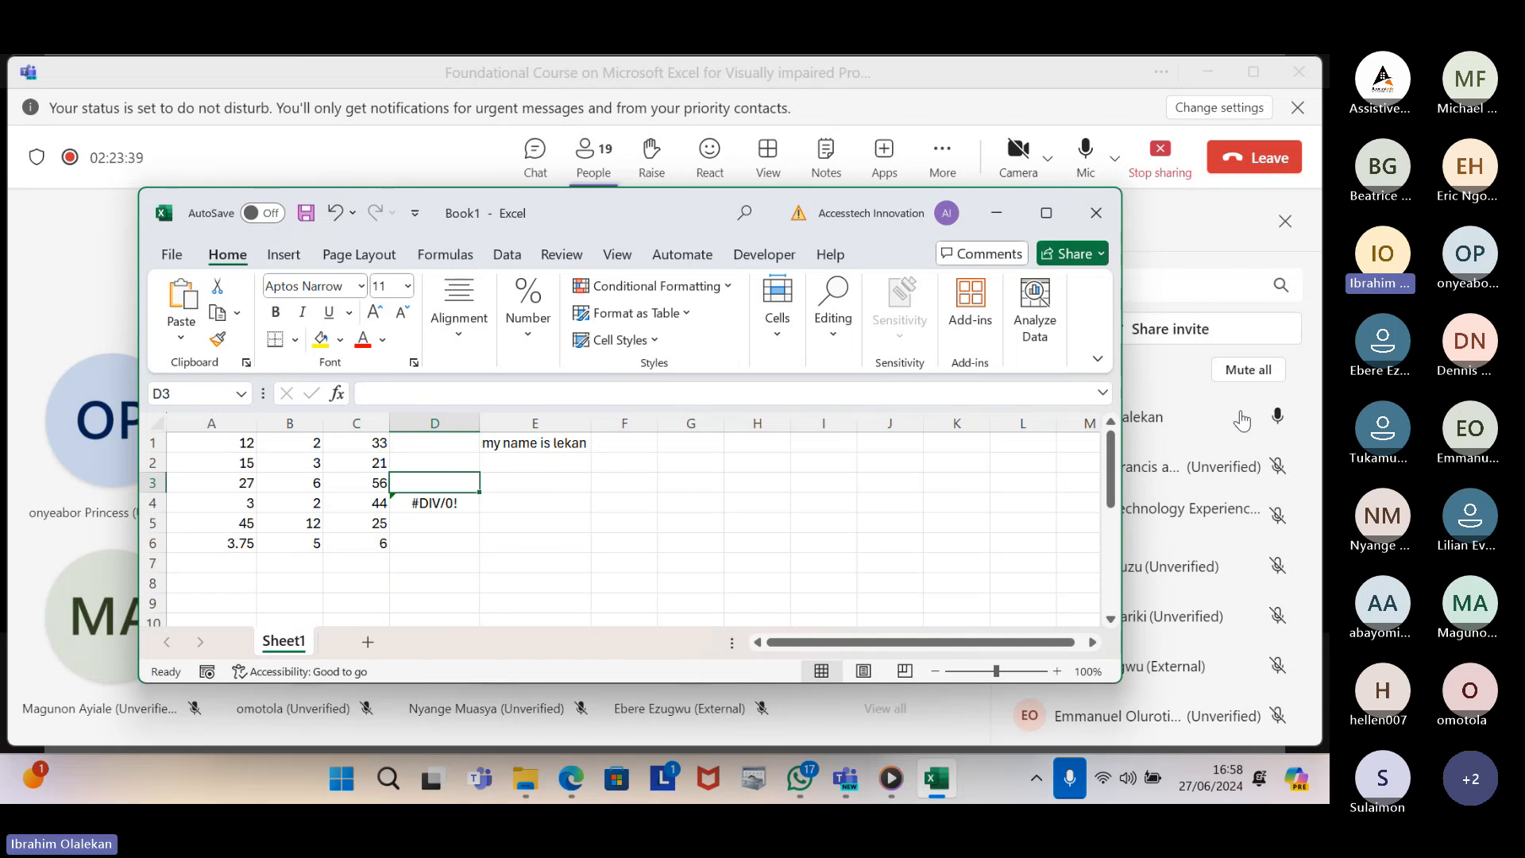
pyautogui.press('Up')
pyautogui.press('Up')
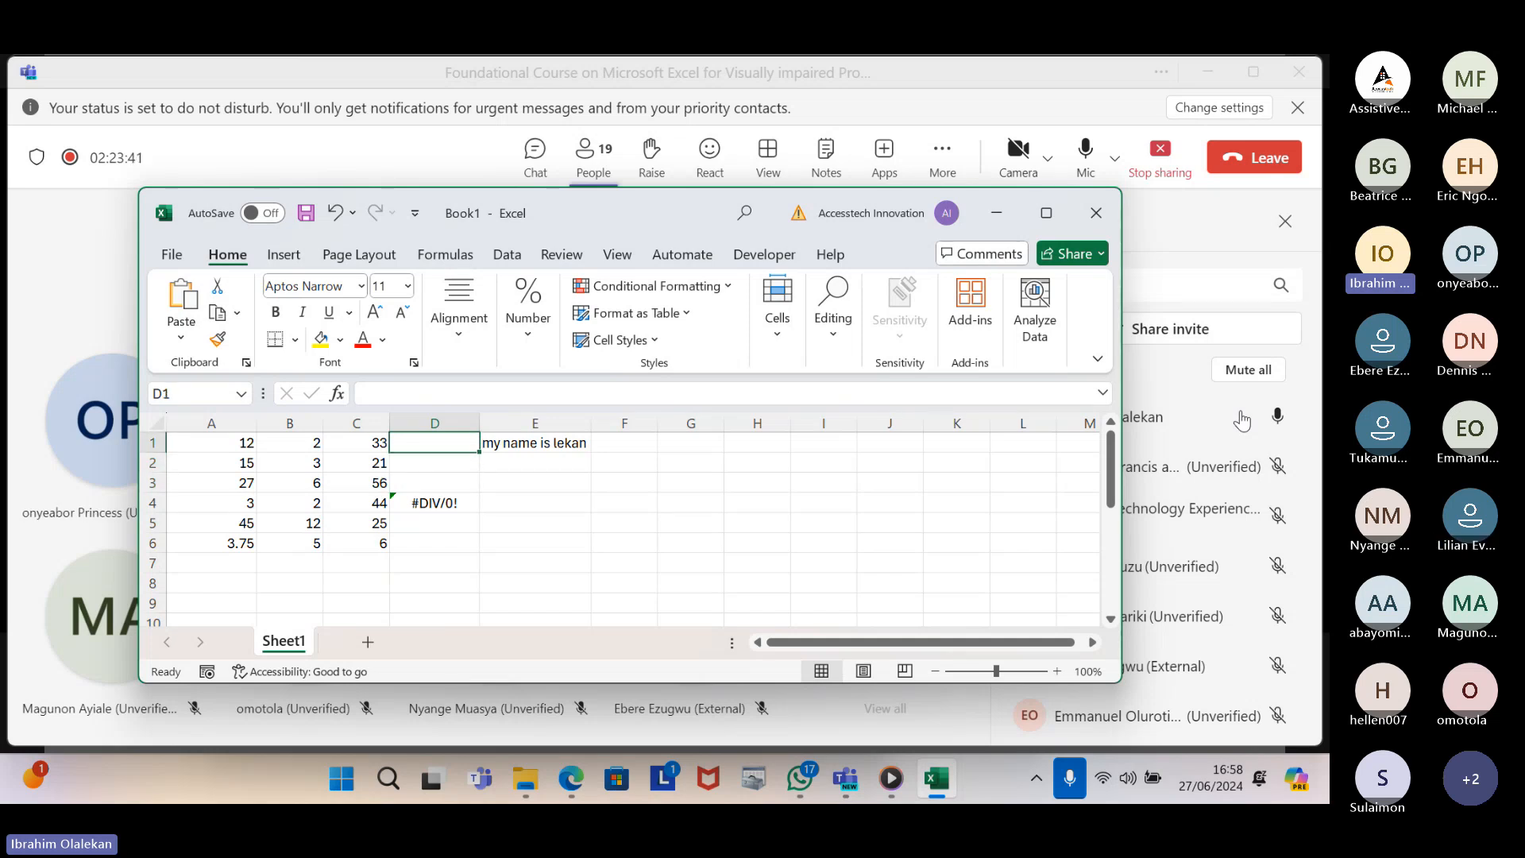
pyautogui.write('g')
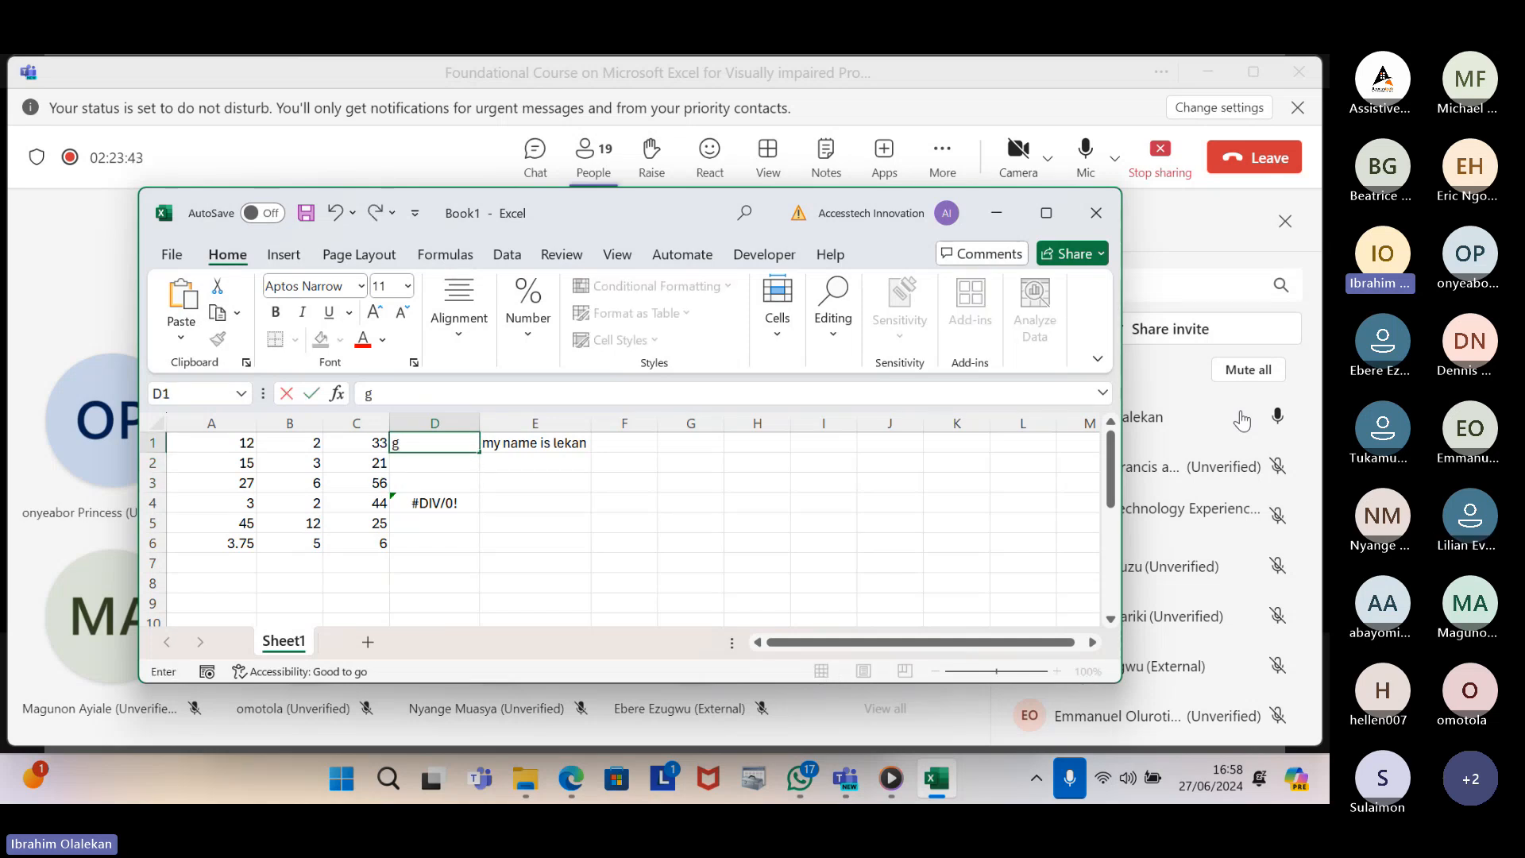
pyautogui.hotkey('ctrl', 'Return')
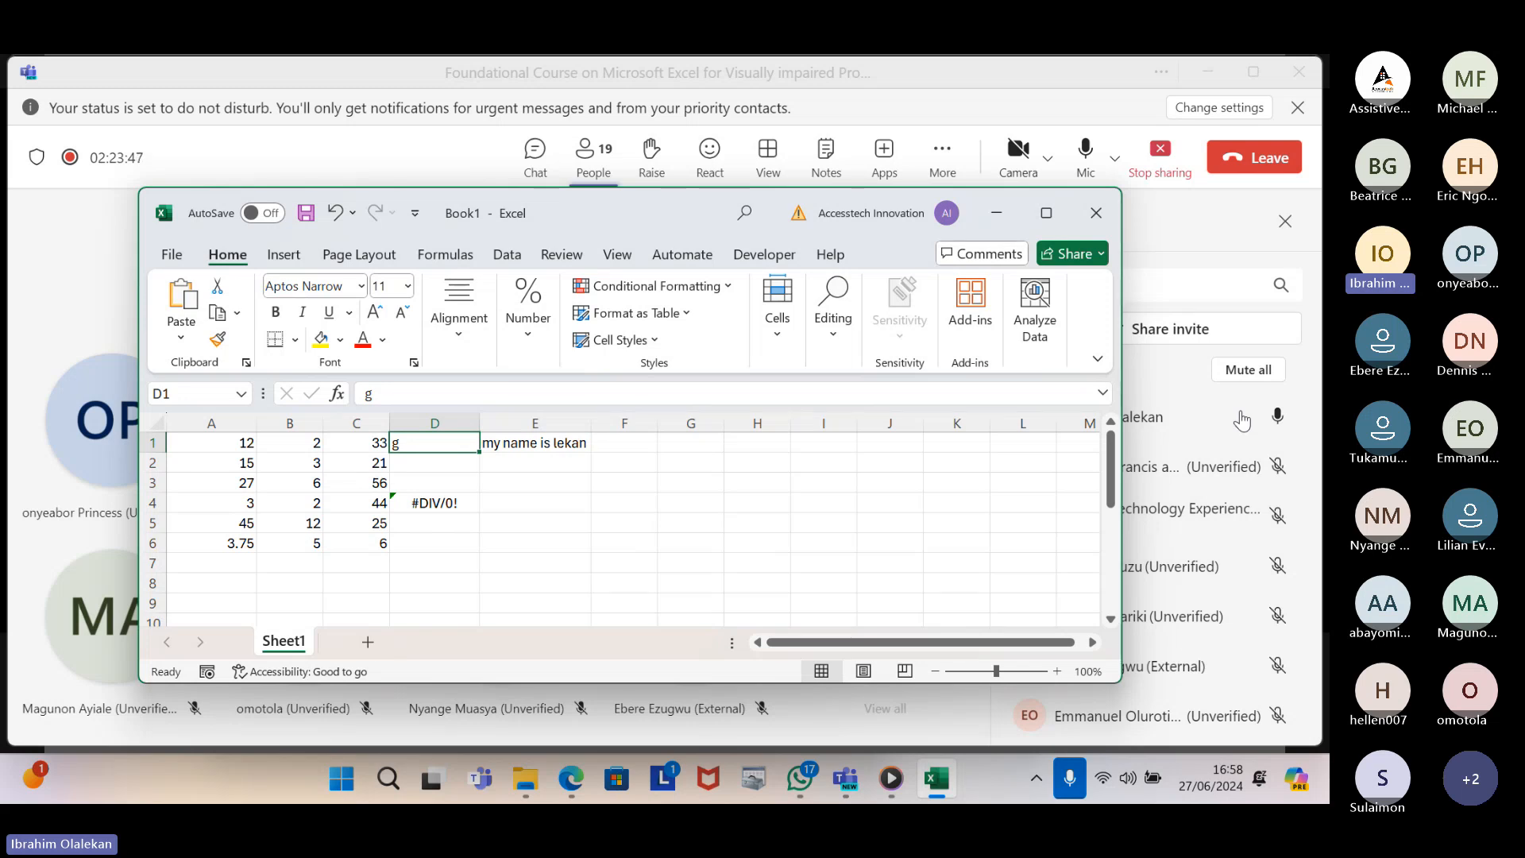
# Enter the formula =A1-D1 in cell D2 to demonstrate subtracting text from a number
pyautogui.press('Down')
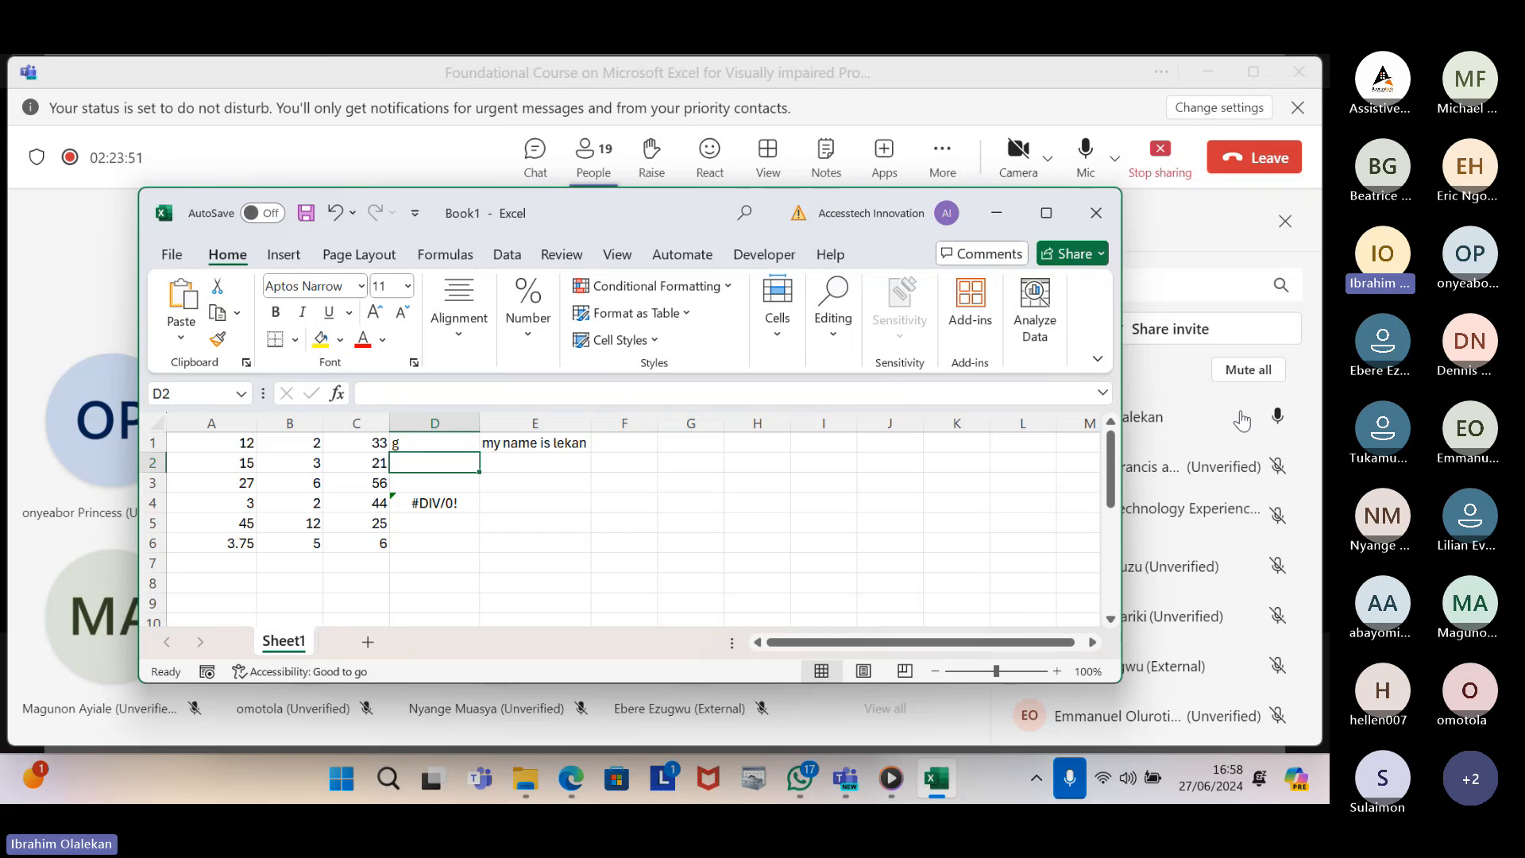
pyautogui.write('=')
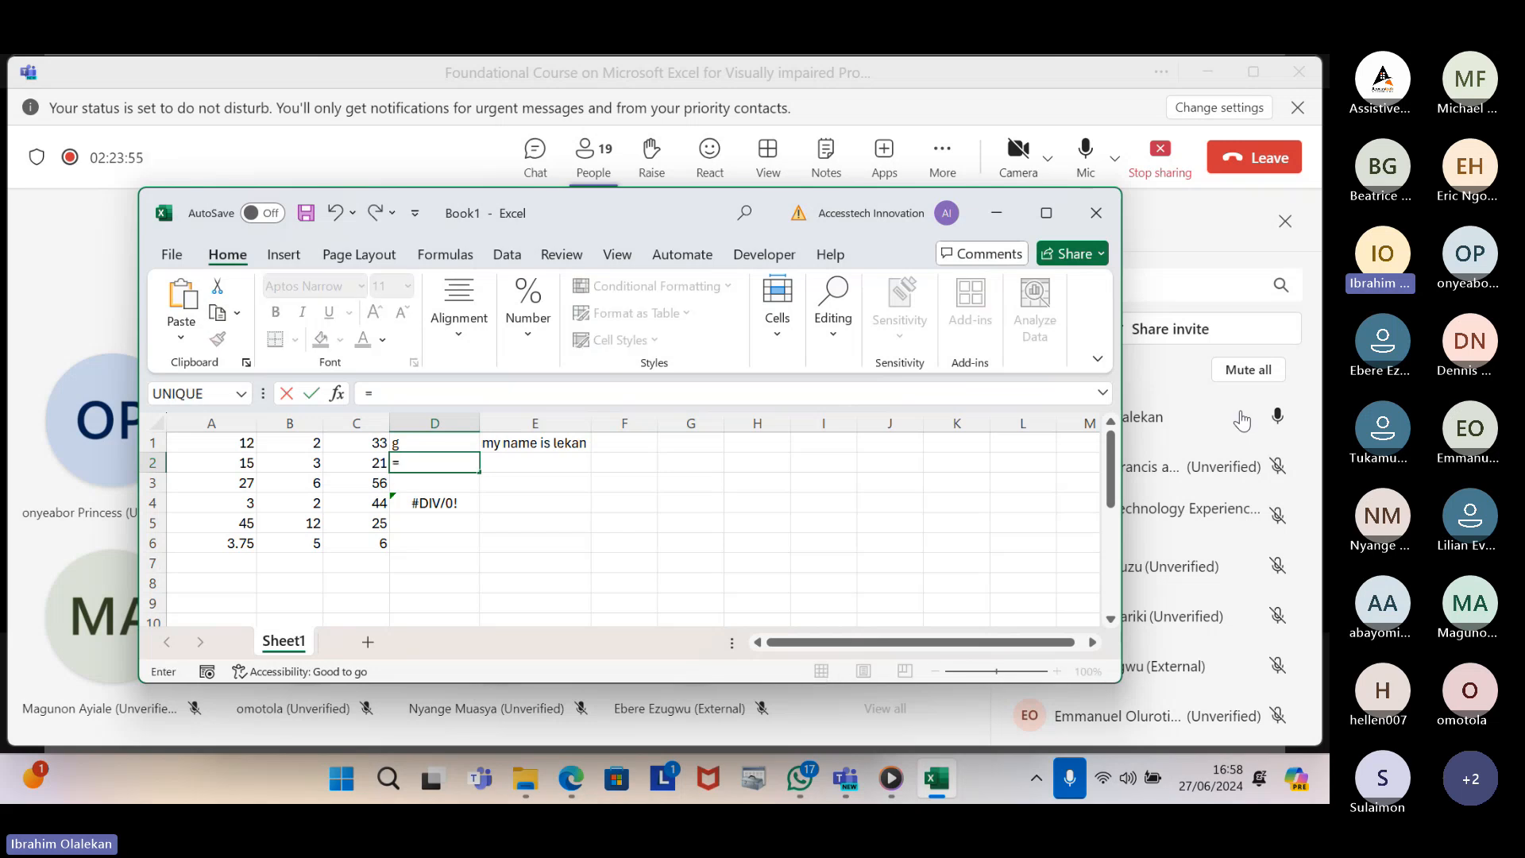
pyautogui.write('a1')
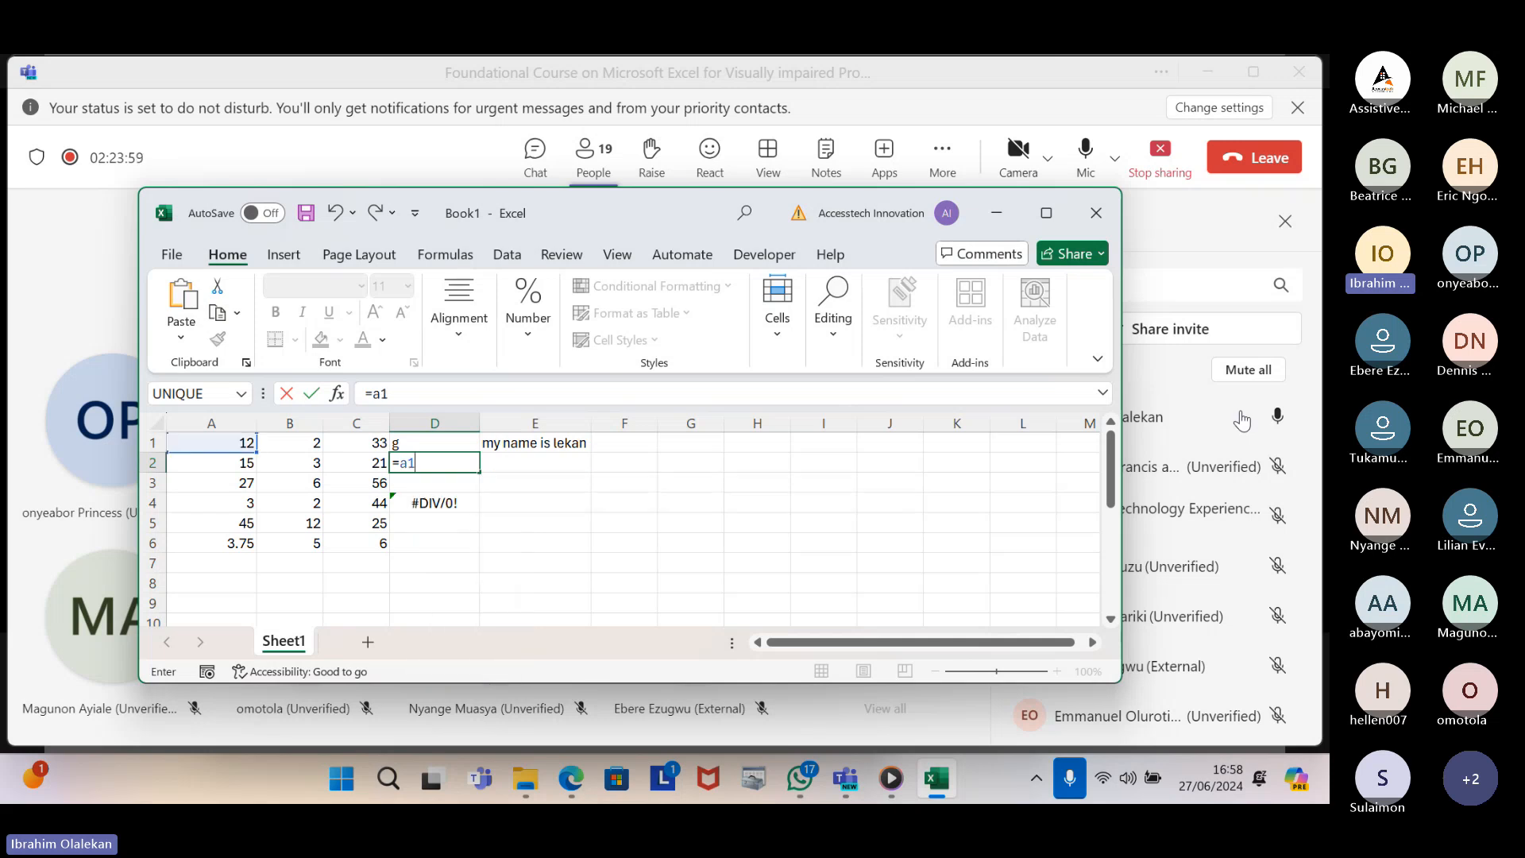
pyautogui.write('-')
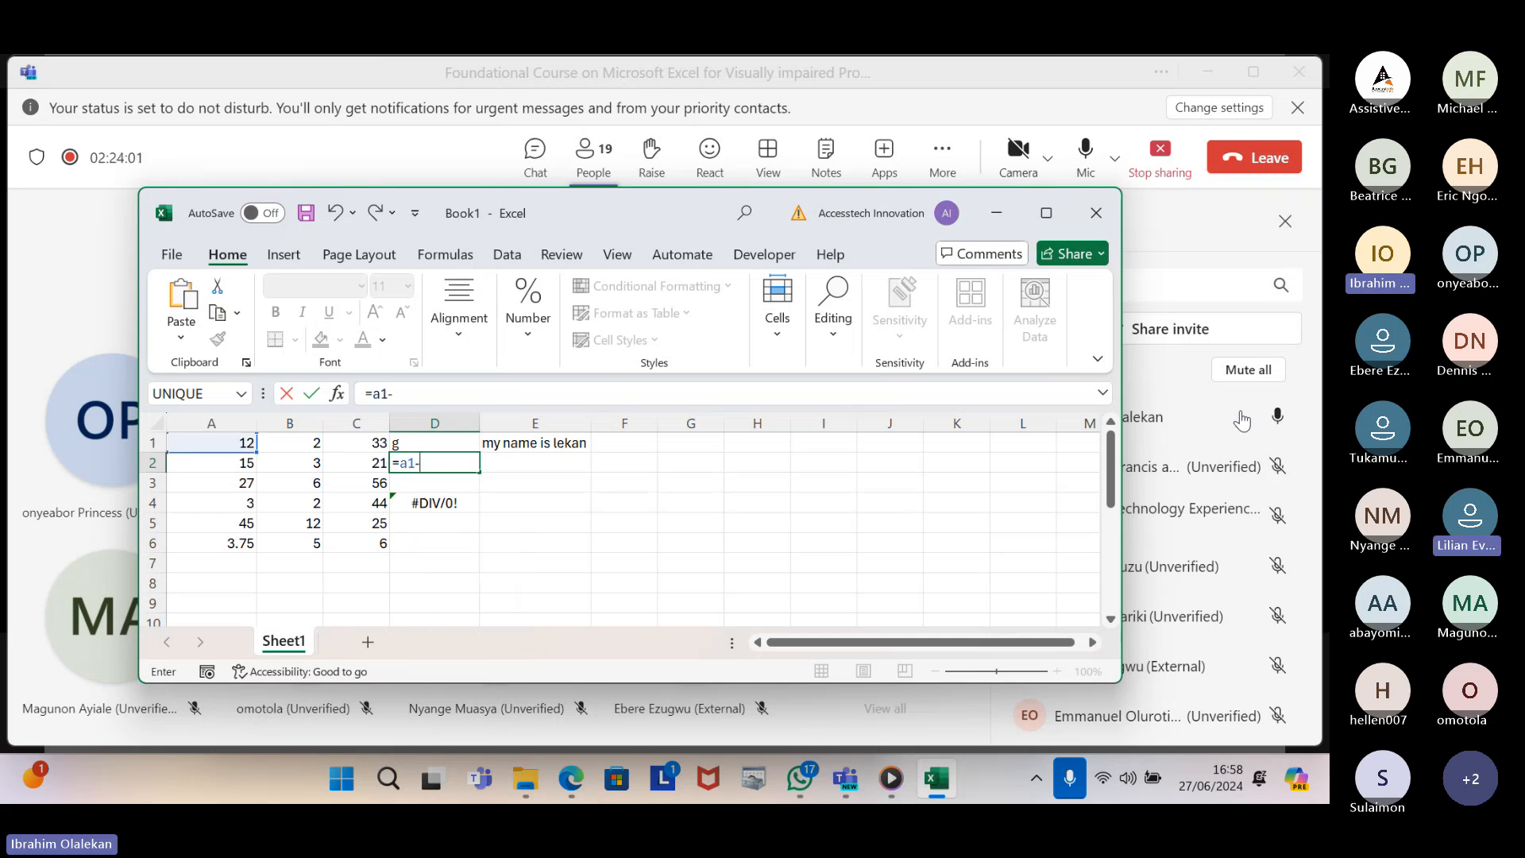
pyautogui.write('da')
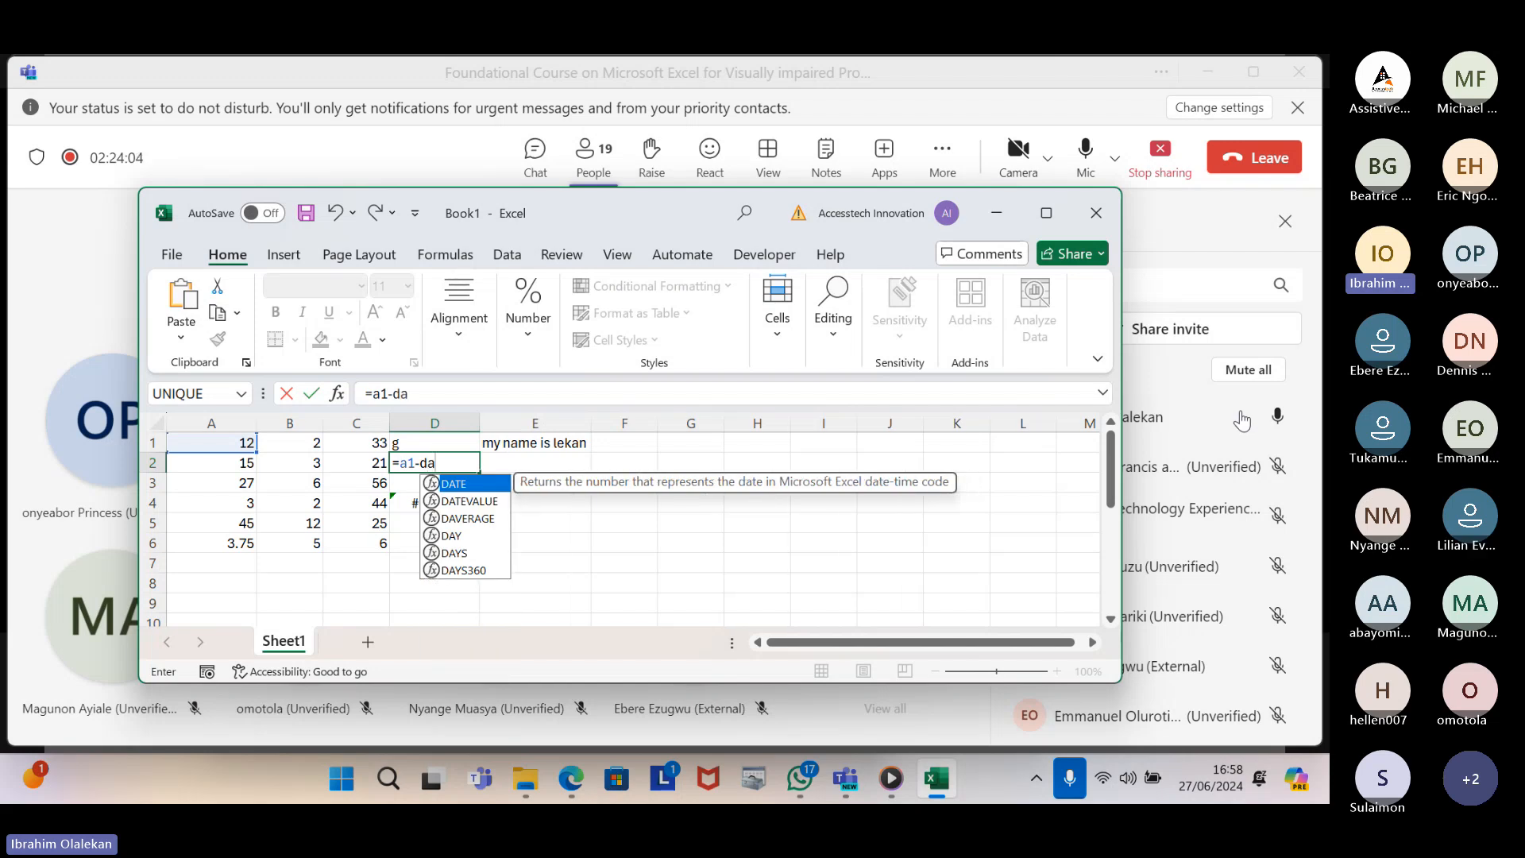
pyautogui.press('BackSpace')
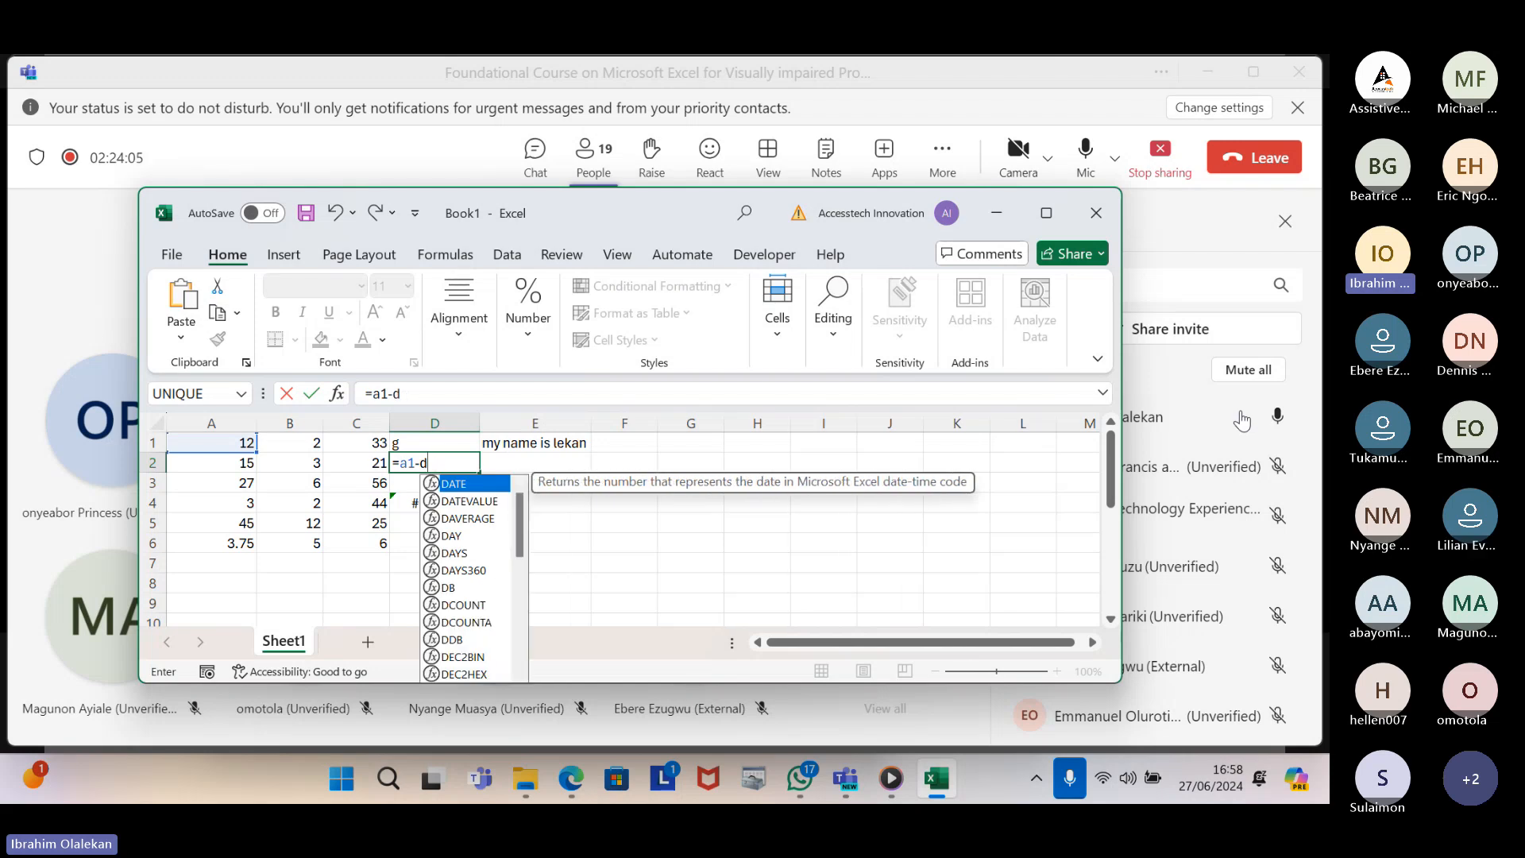
pyautogui.write('1')
pyautogui.hotkey('ctrl', 'Return')
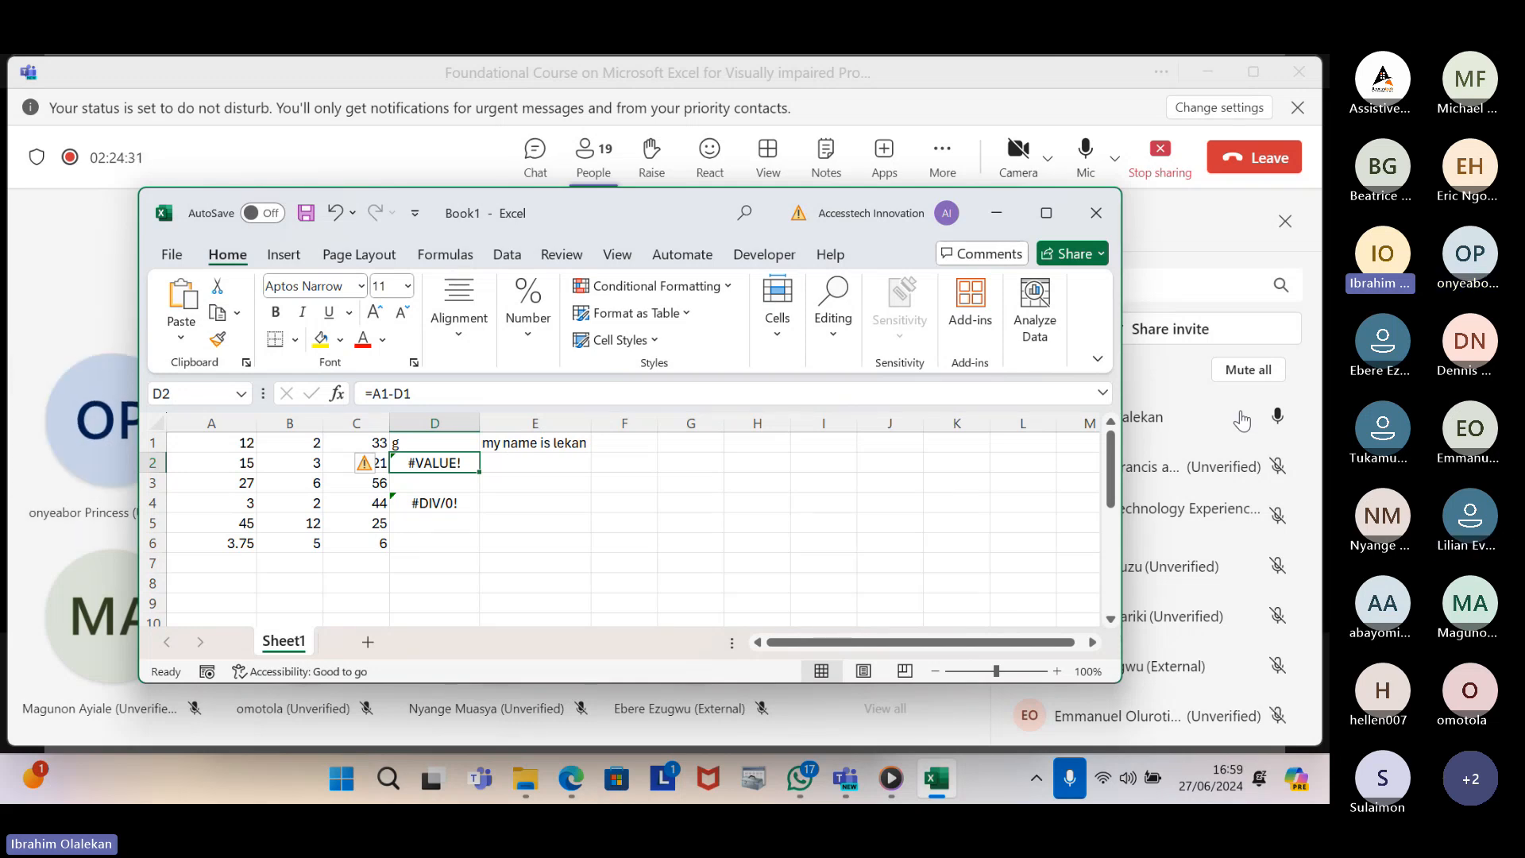
# Clear the subtraction formula from cell D2 and keep that cell selected
pyautogui.press('BackSpace')
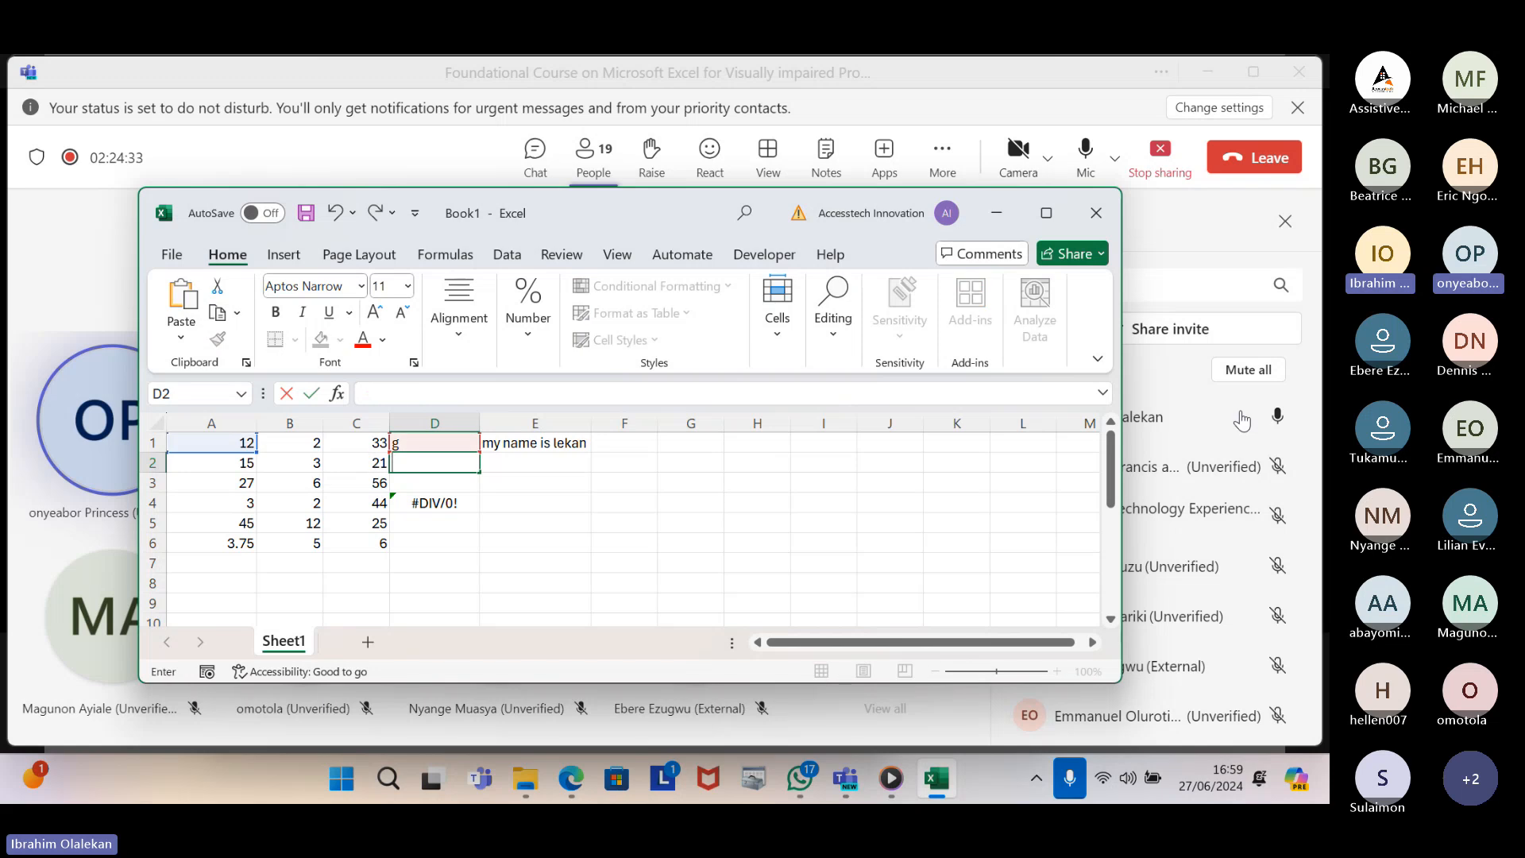
pyautogui.press('Return')
pyautogui.press('Up')
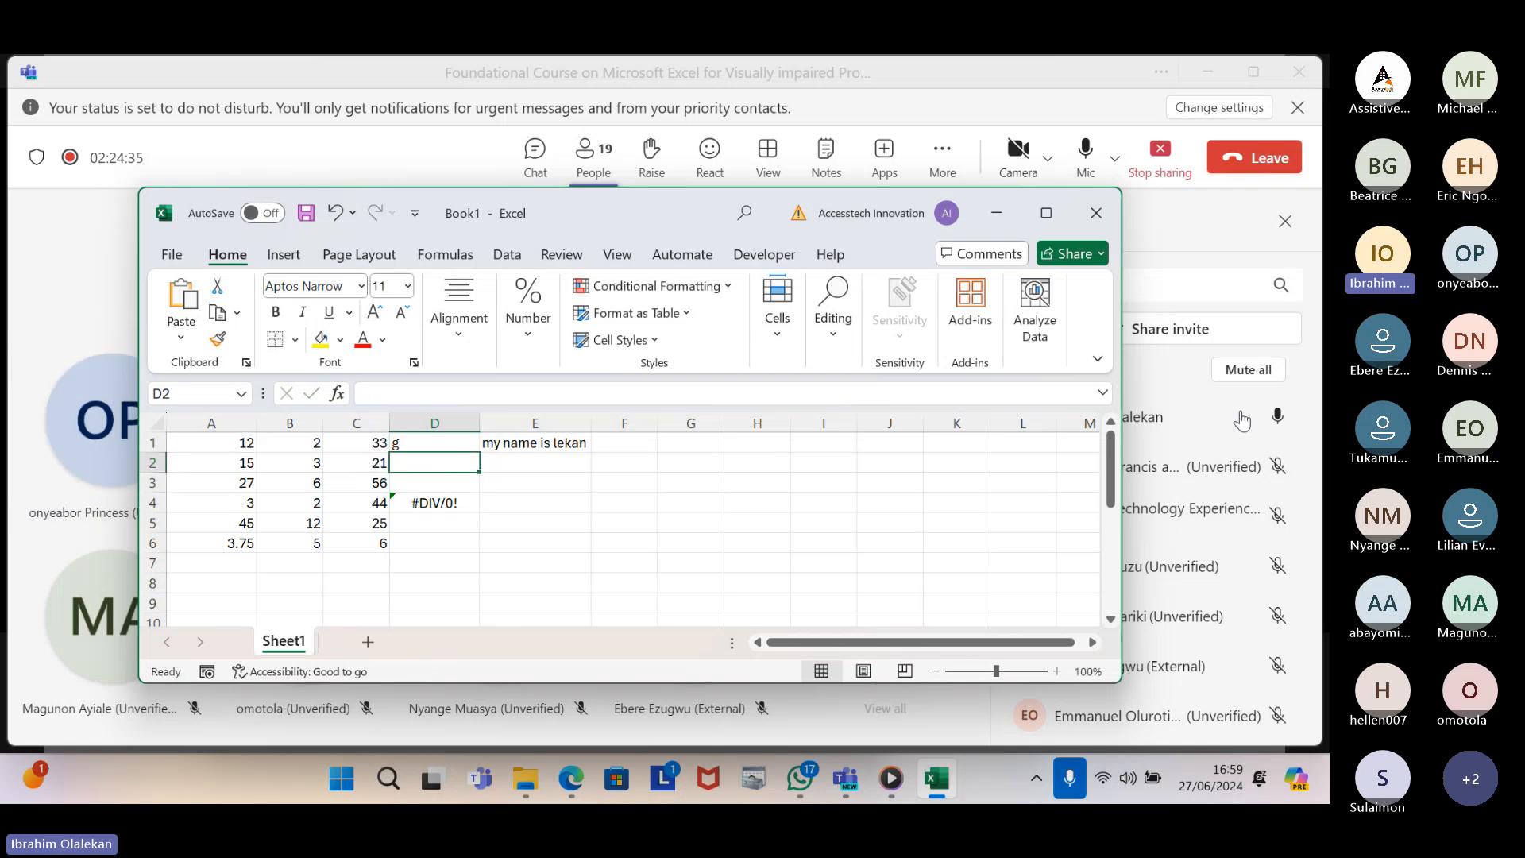
# Select cell A1 and show the ribbon's key tips
pyautogui.press('Up')
pyautogui.press('Left')
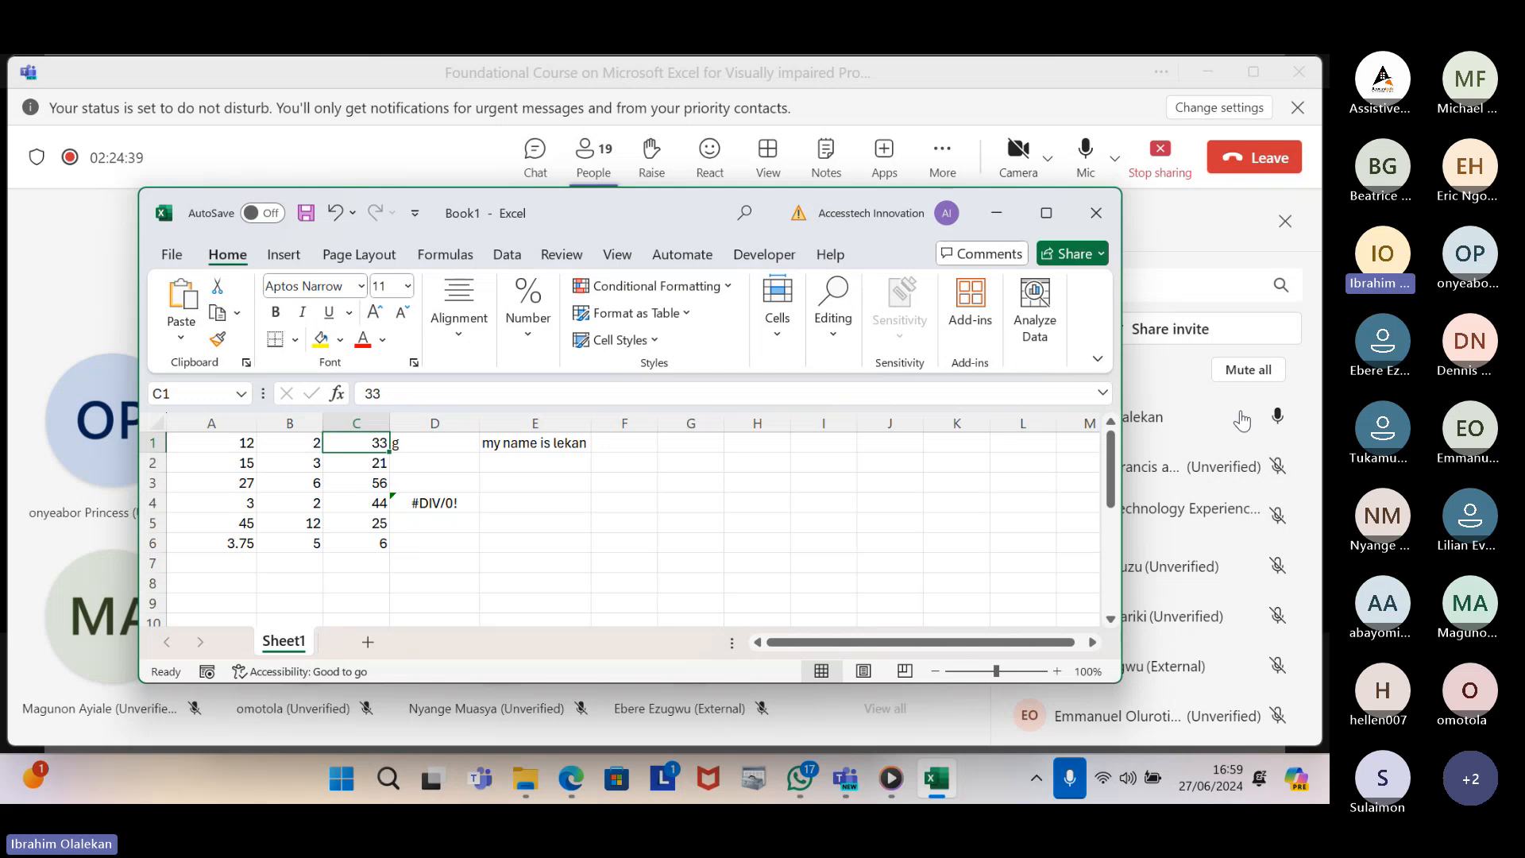
pyautogui.press('Left')
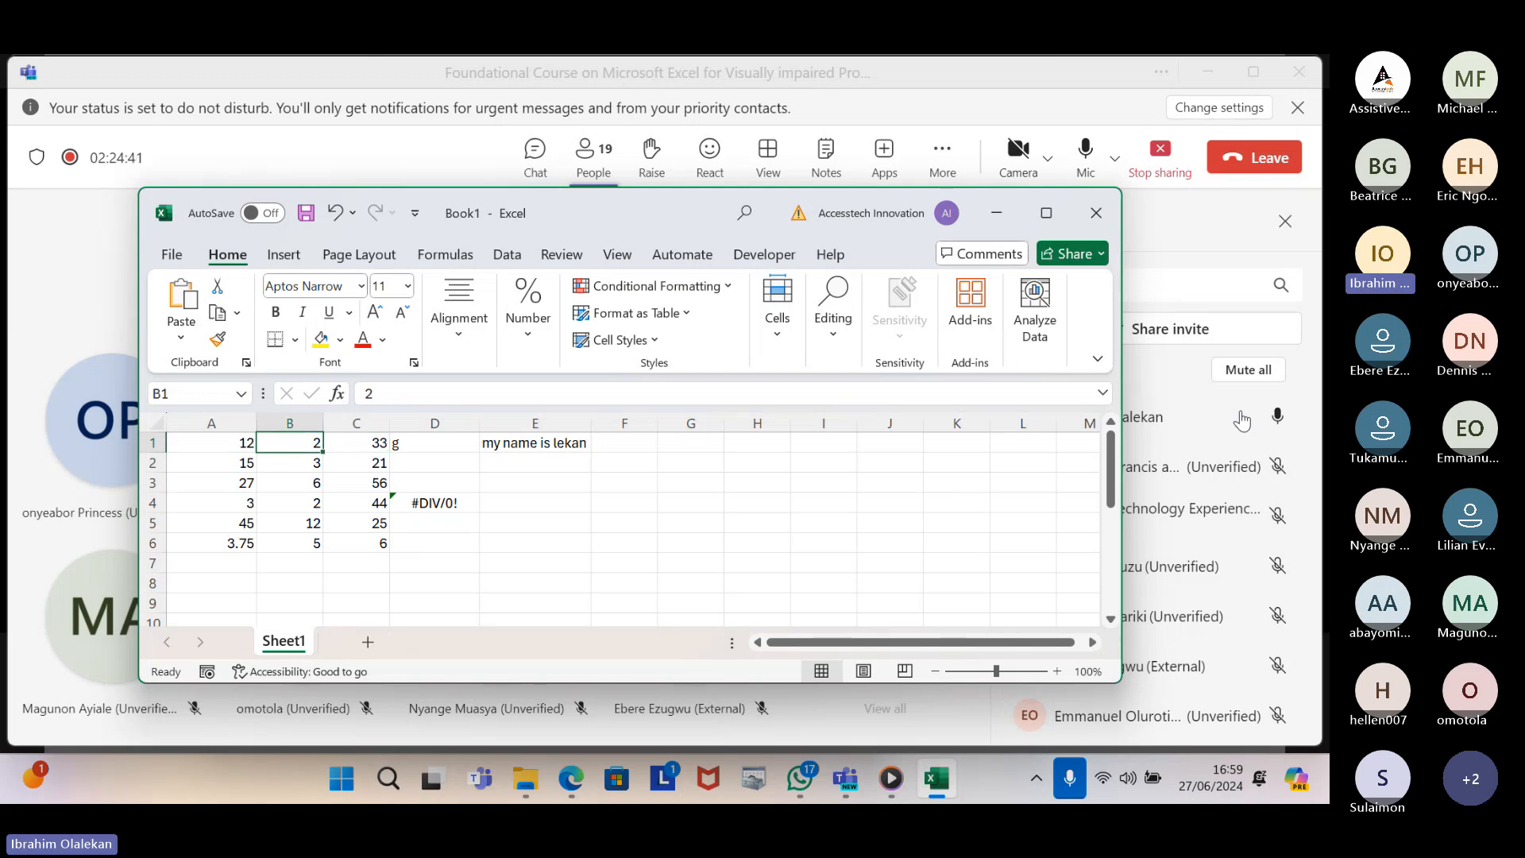
pyautogui.press('Left')
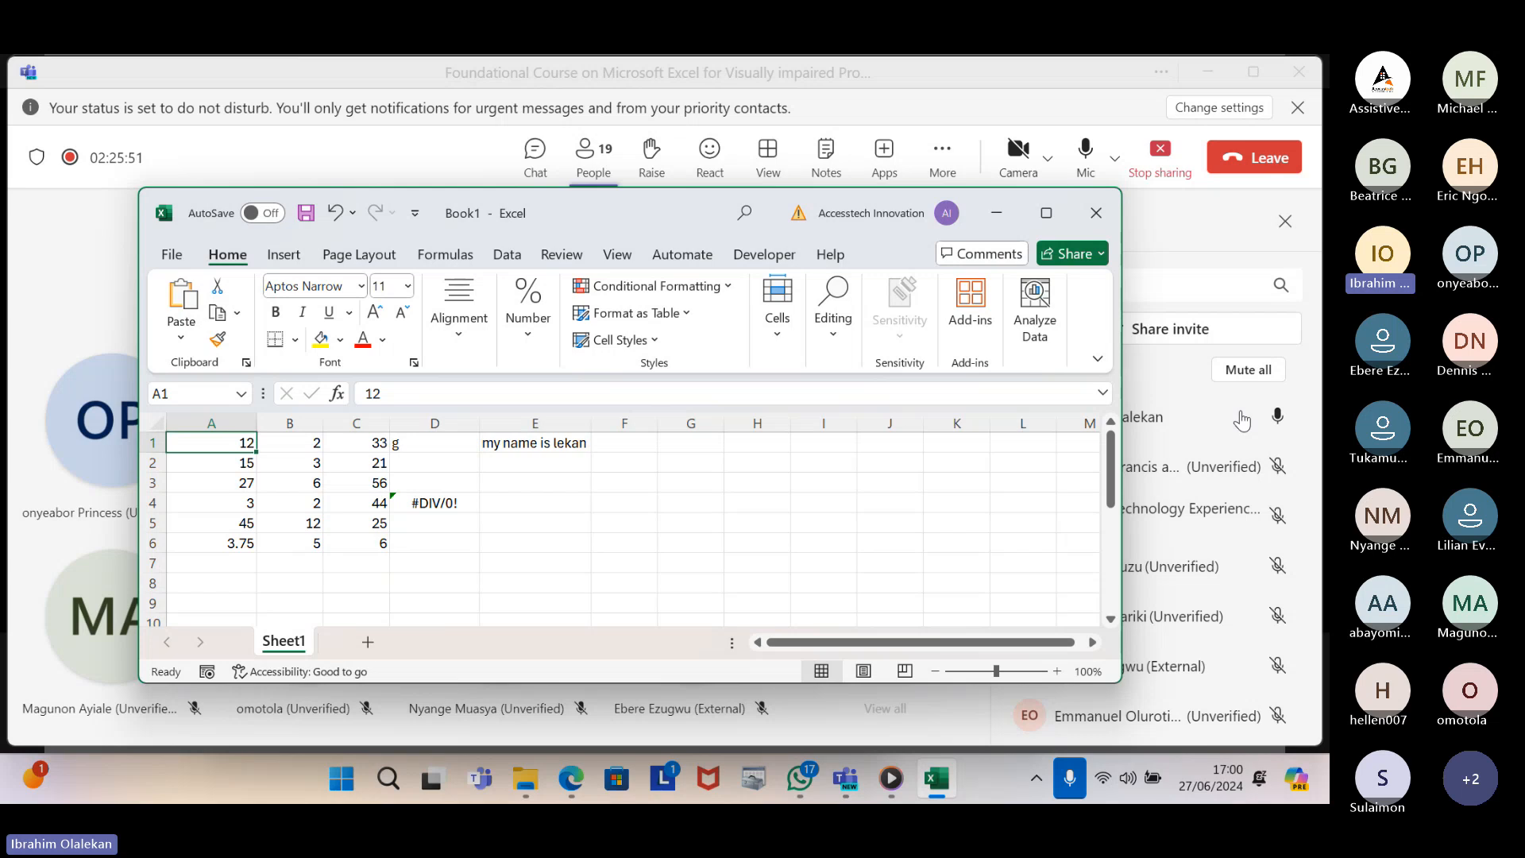
pyautogui.press('alt')
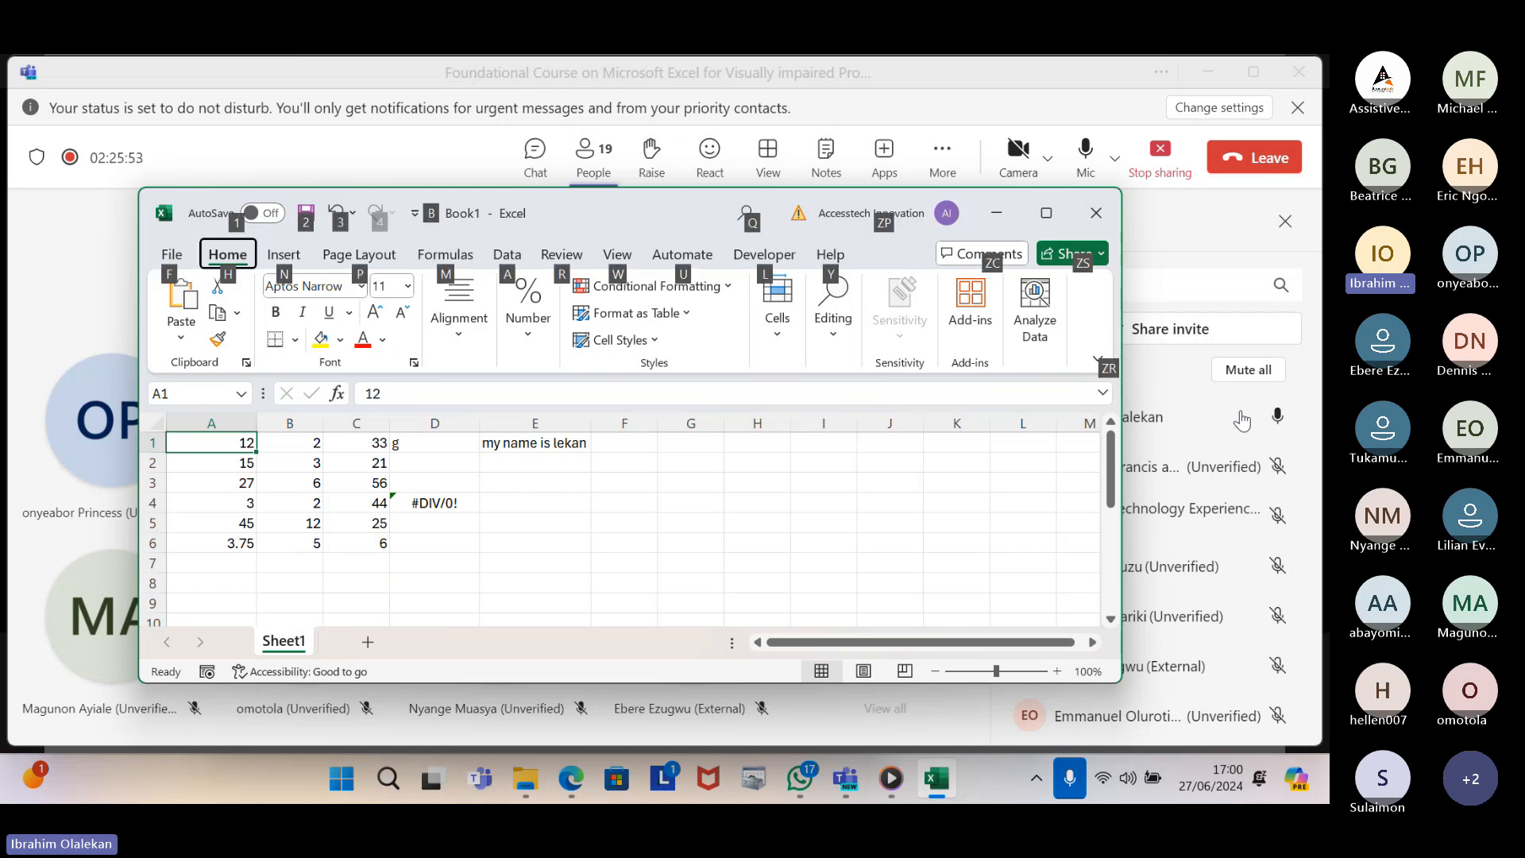
# Insert a blank column before column A, ahead of the existing data
pyautogui.press('h')
pyautogui.press('i')
pyautogui.press('c')
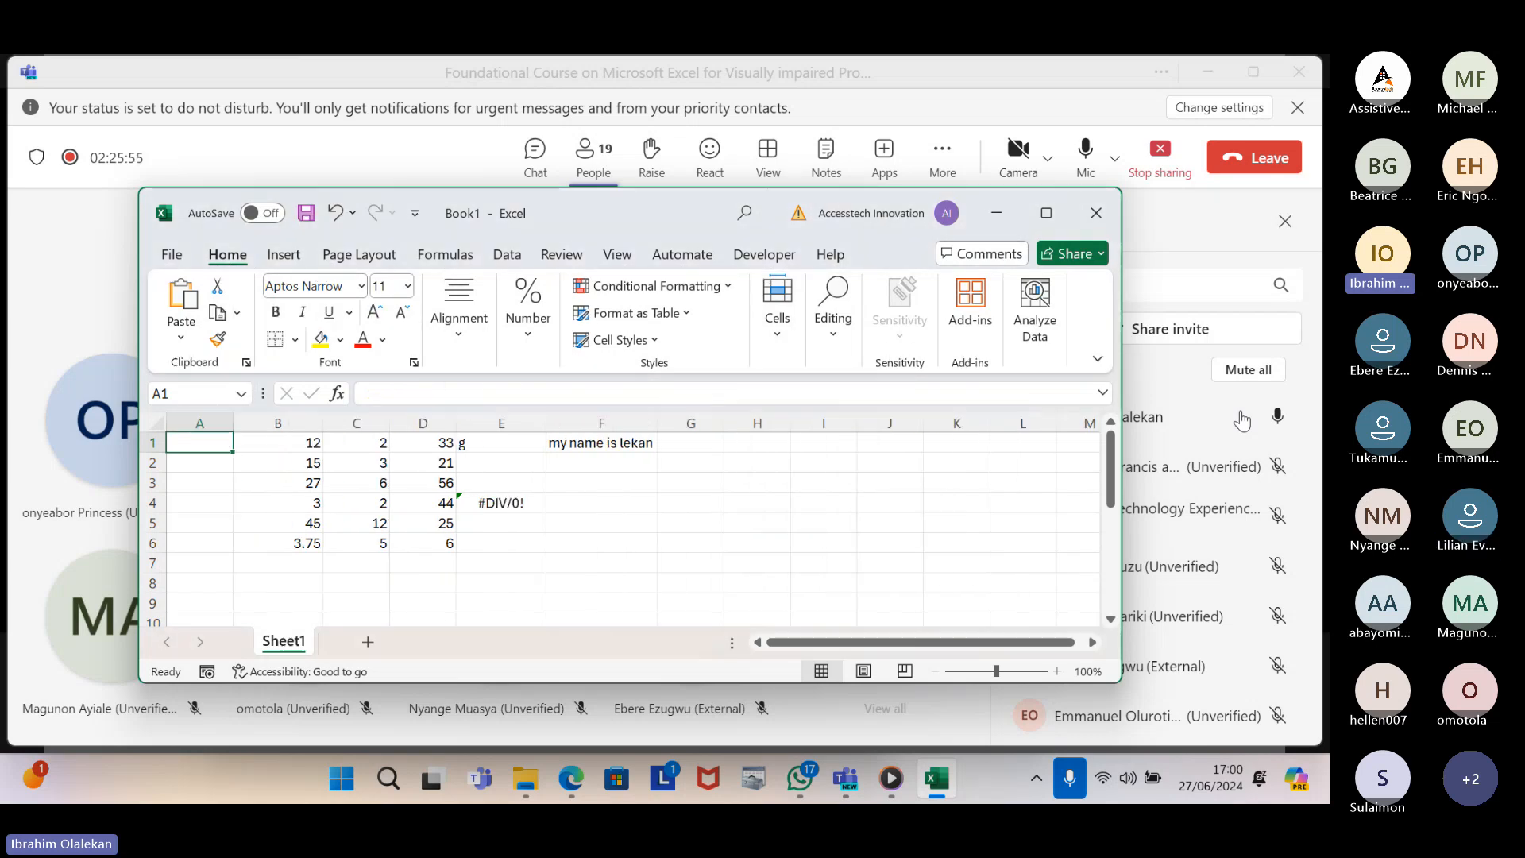
pyautogui.press('Down')
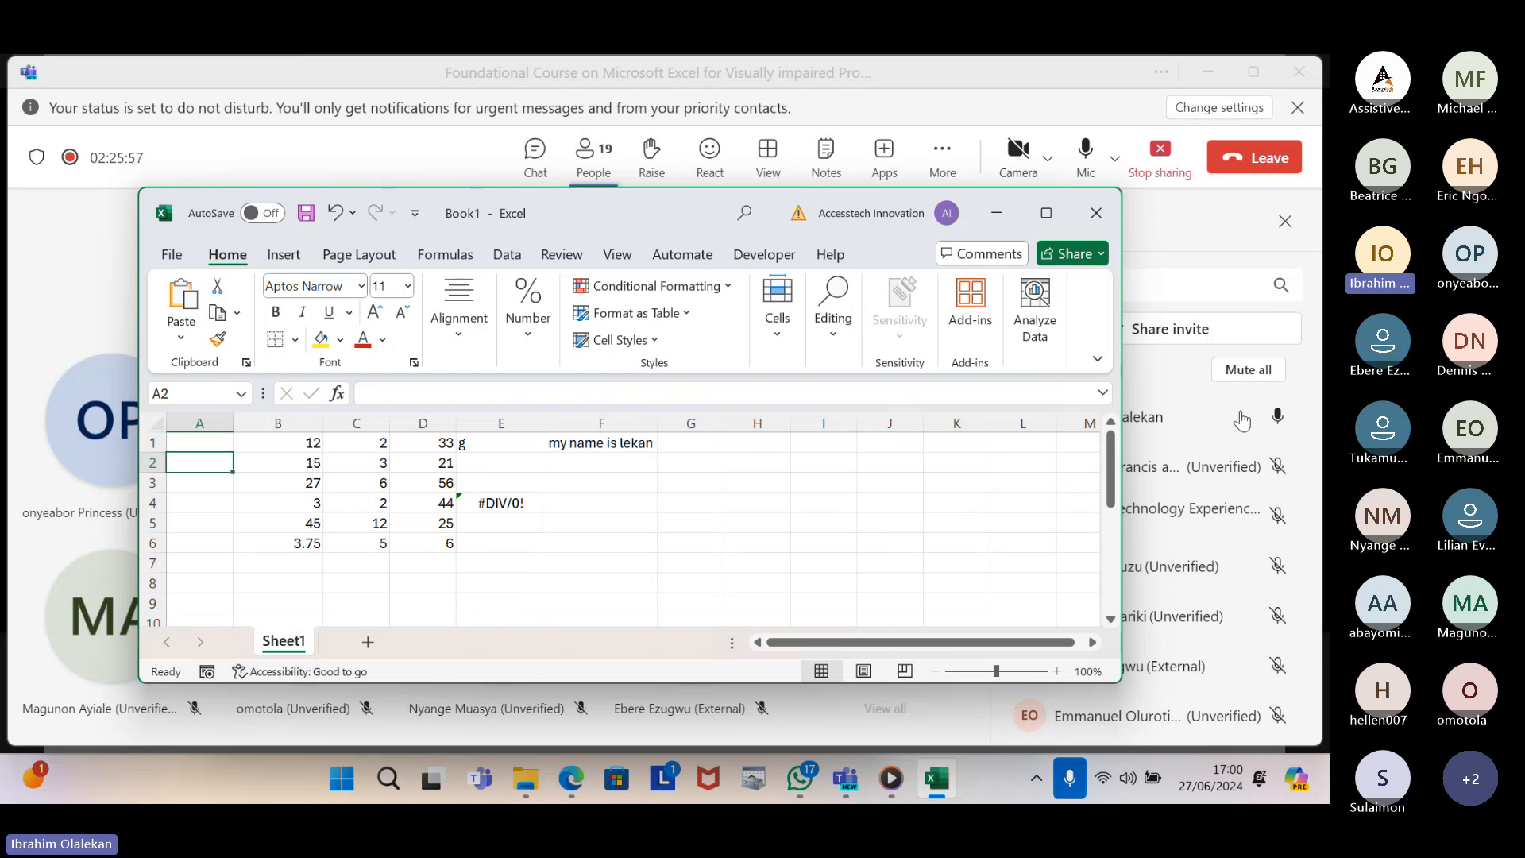
pyautogui.press('Up')
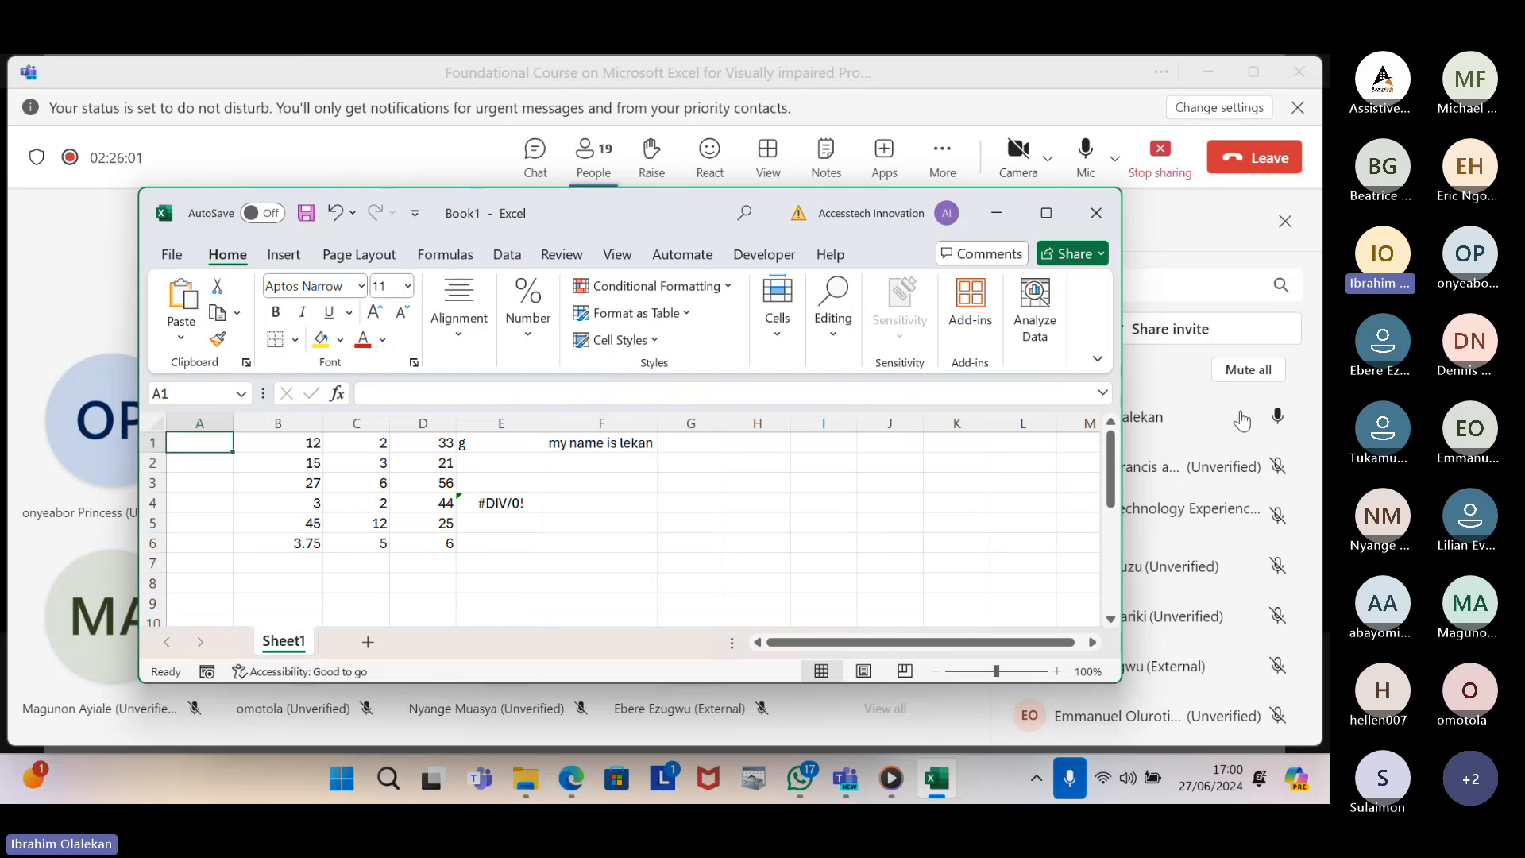
# Enter the heading "product" in A1 and the first item "apple" in A2
pyautogui.write('product')
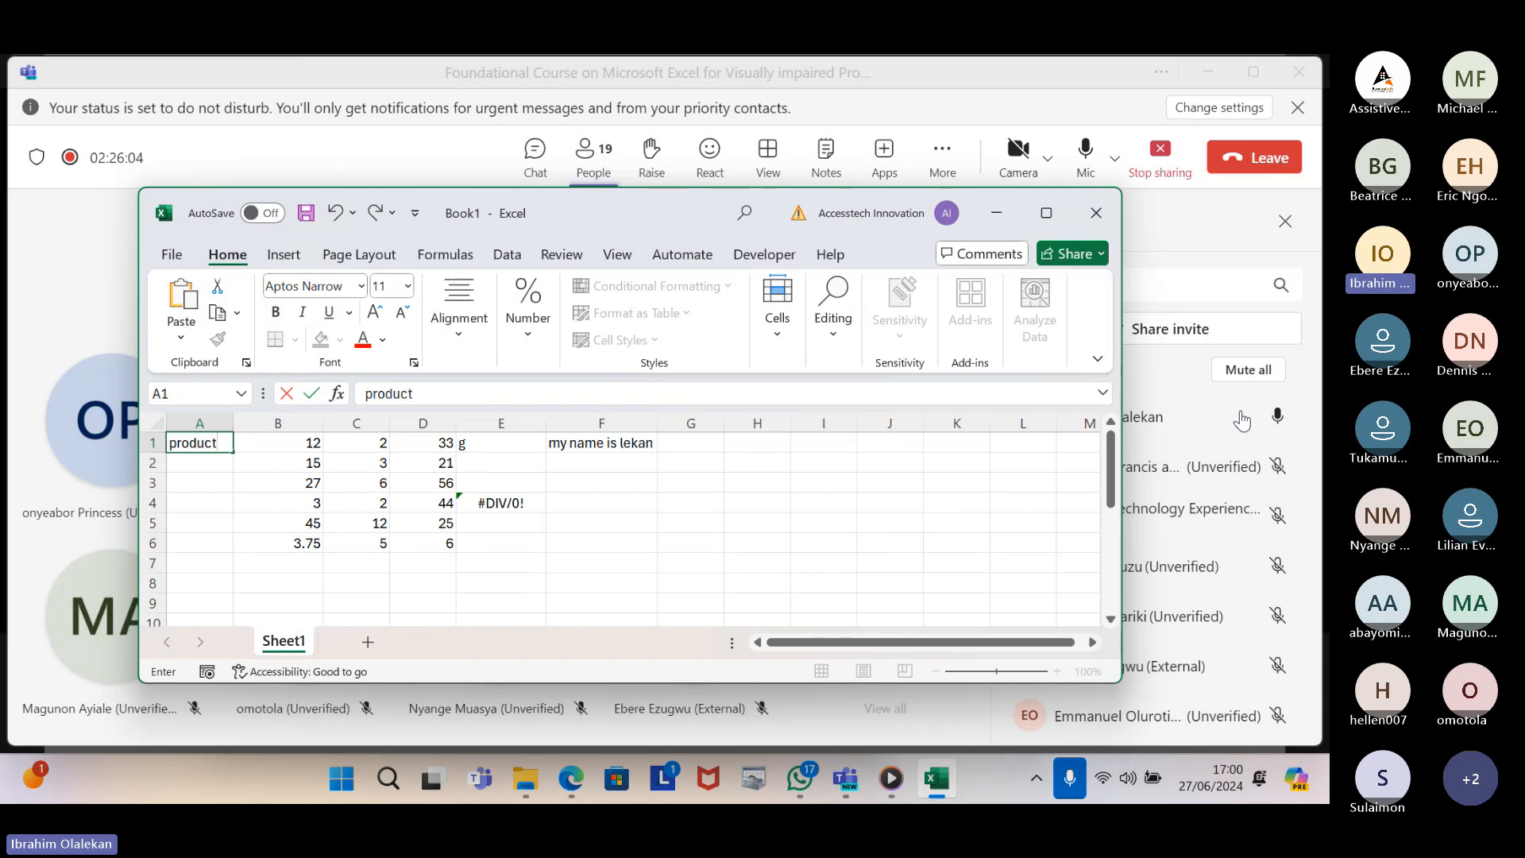
pyautogui.press('Return')
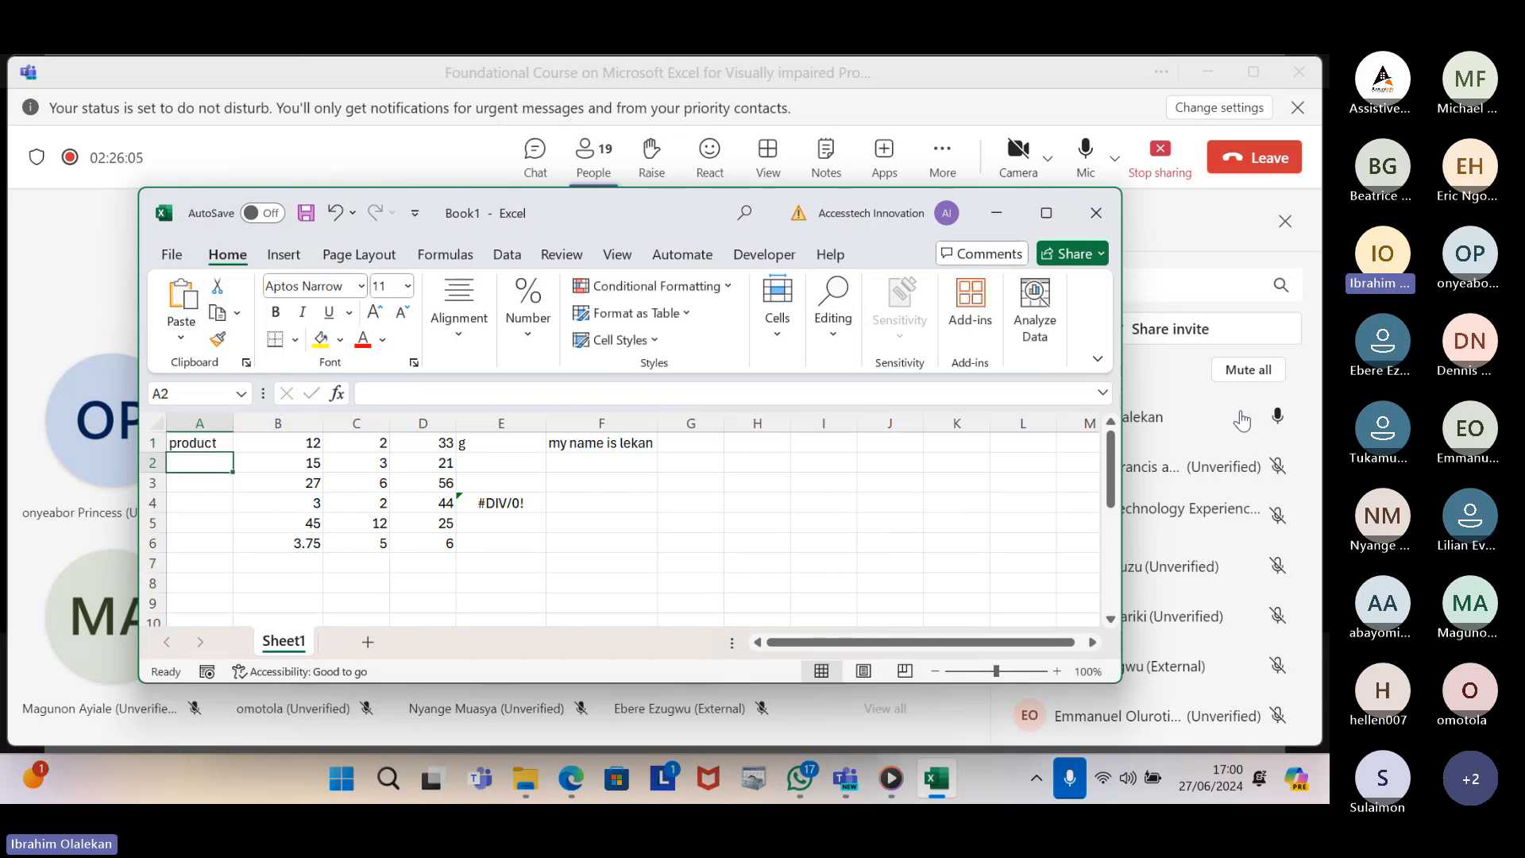
pyautogui.press('Up')
pyautogui.press('Down')
pyautogui.write('apple')
pyautogui.press('Return')
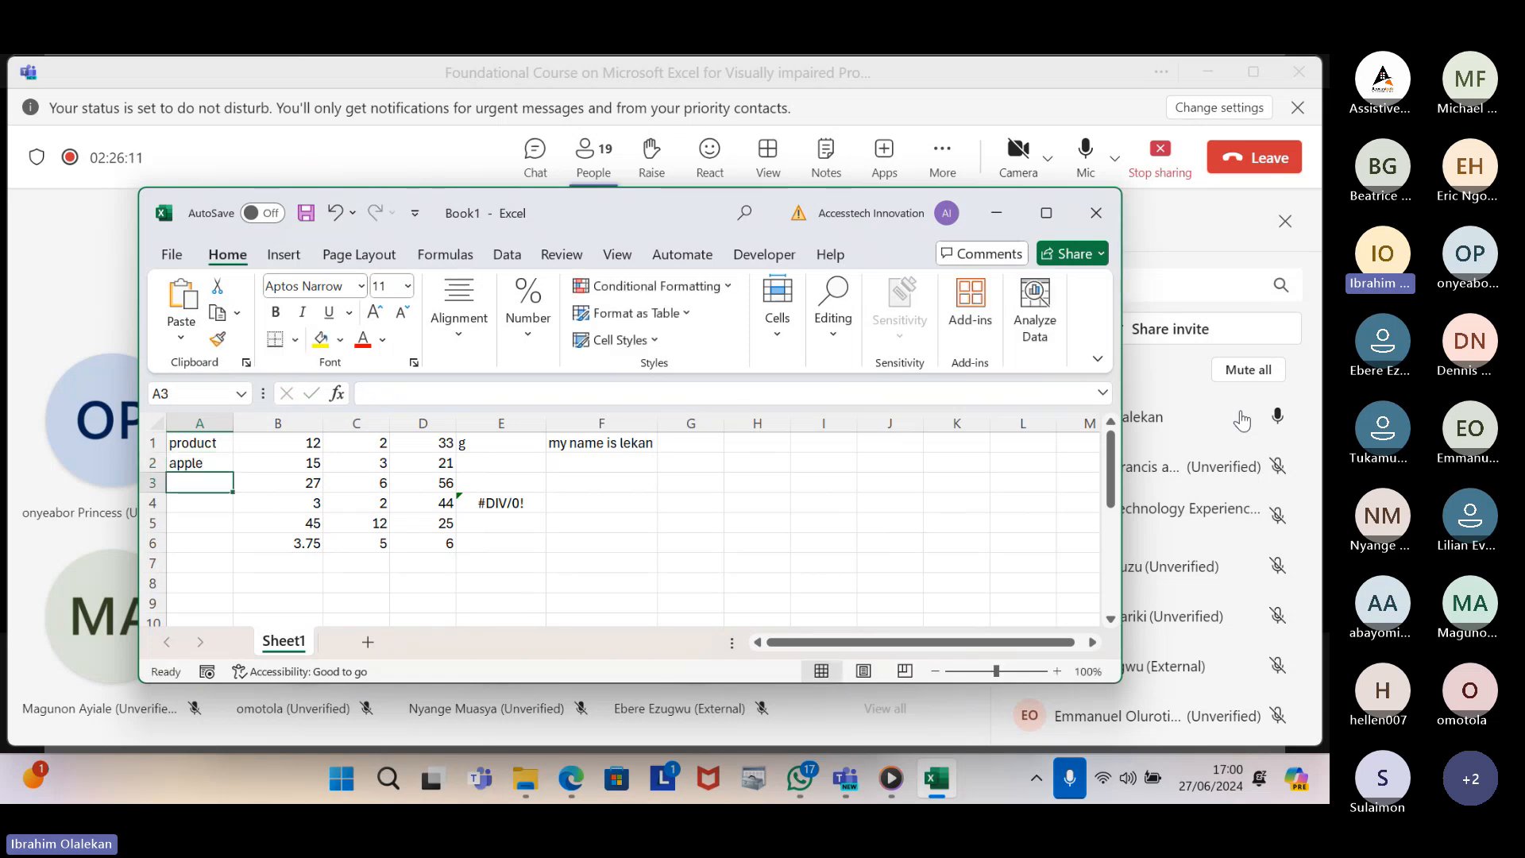
# Fill A3 to A6 with the items mango, banana, orange and guava
pyautogui.write('mango')
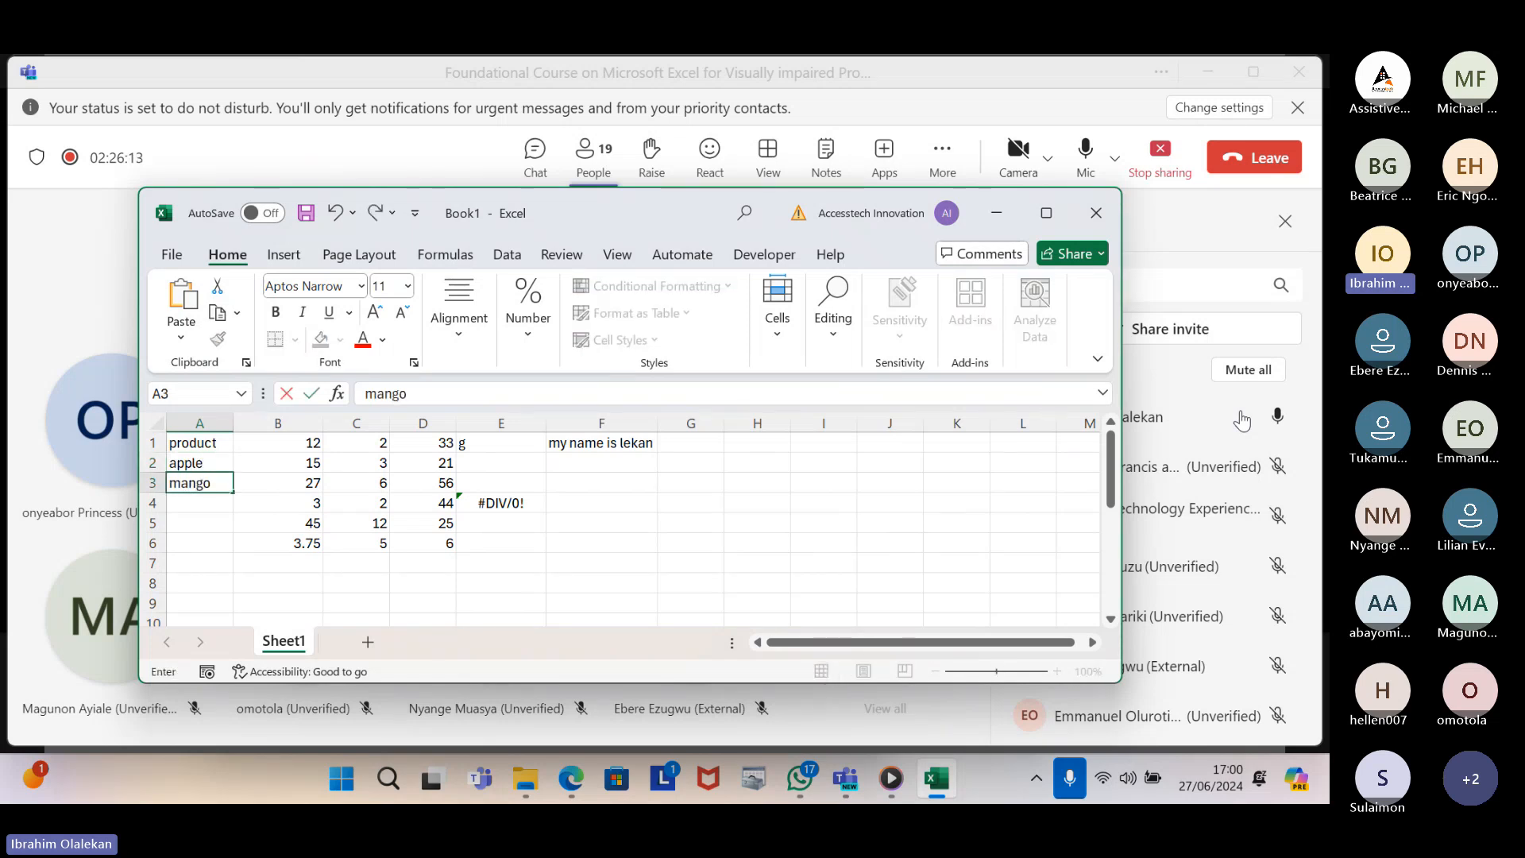
pyautogui.press('Return')
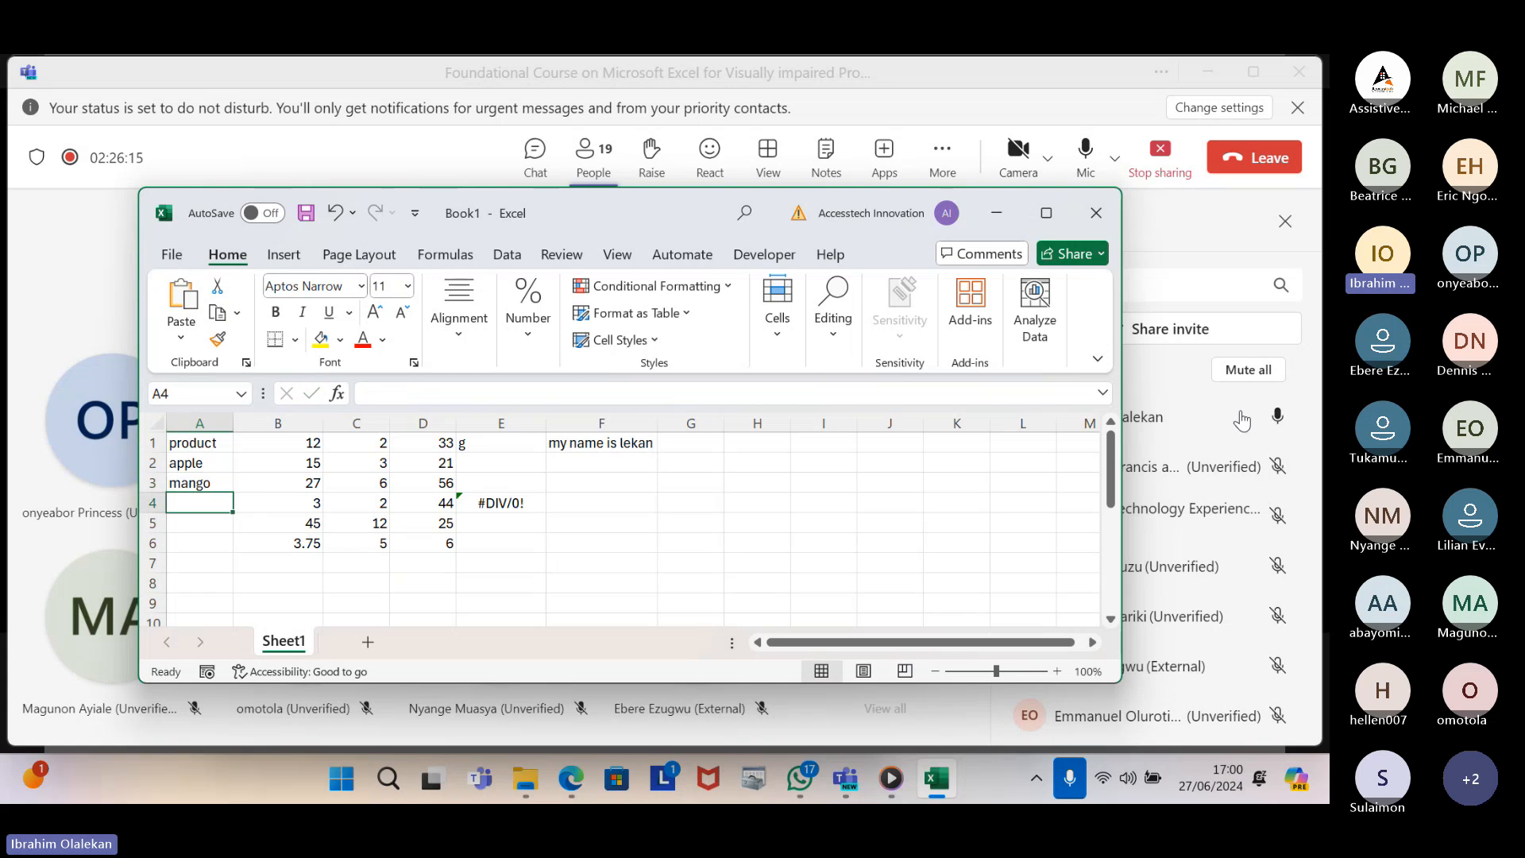
pyautogui.write('banana')
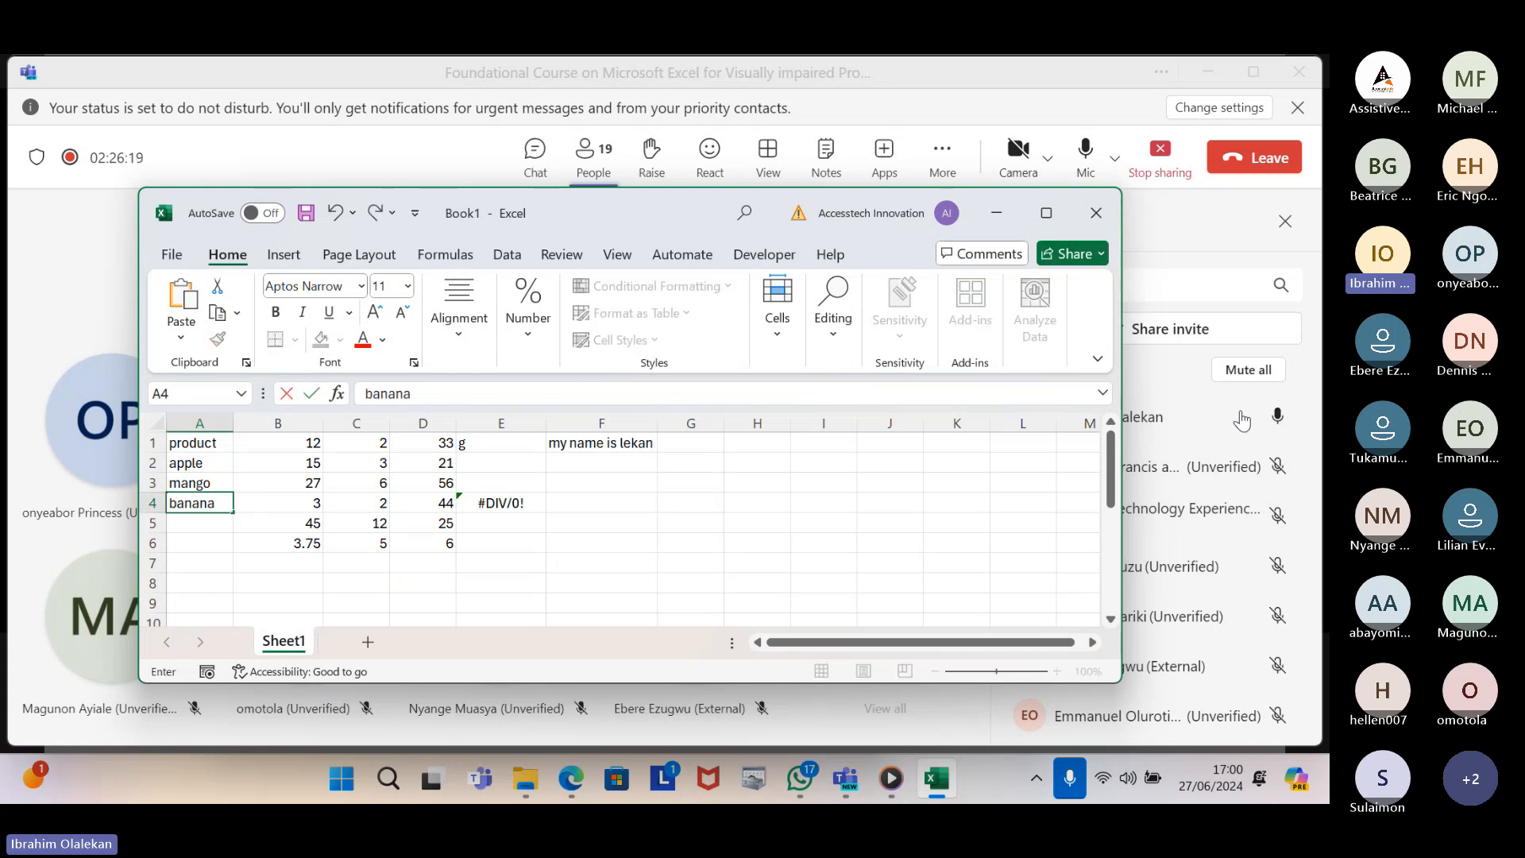
pyautogui.hotkey('ctrl', 'Return')
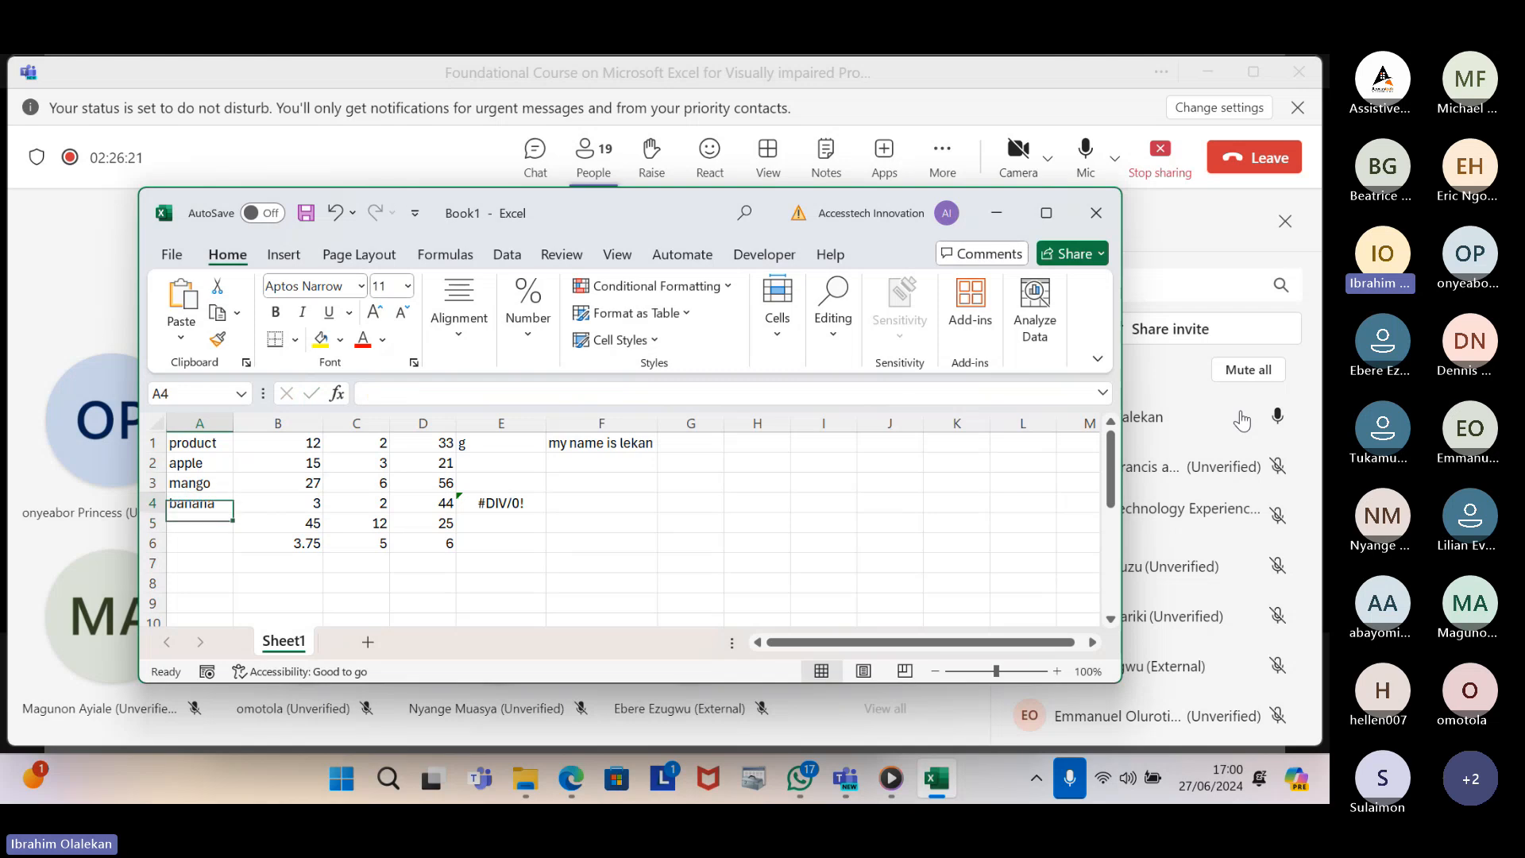
pyautogui.press('Down')
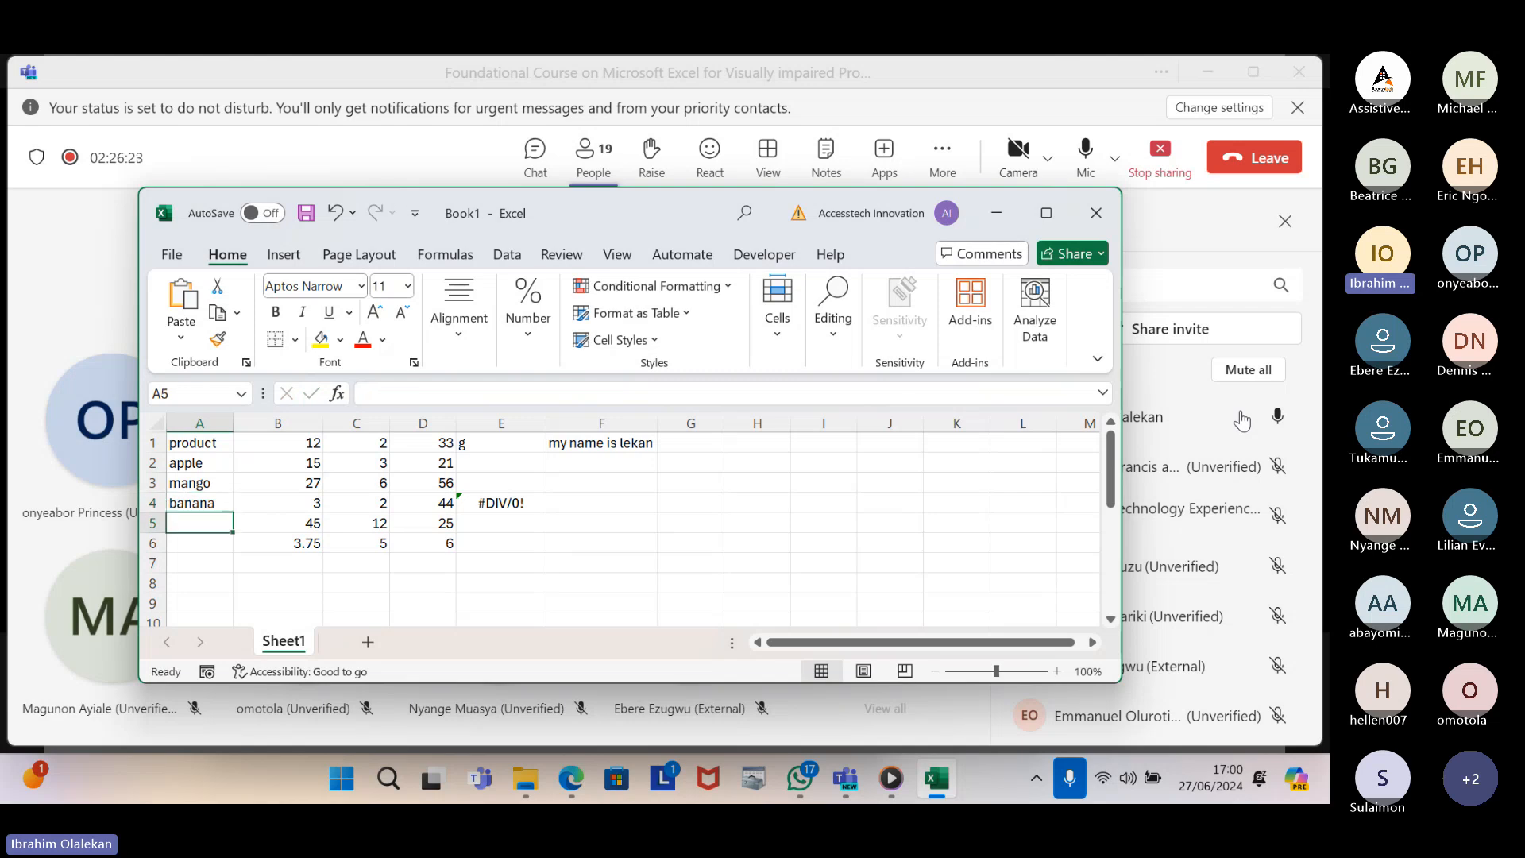
pyautogui.write('ange')
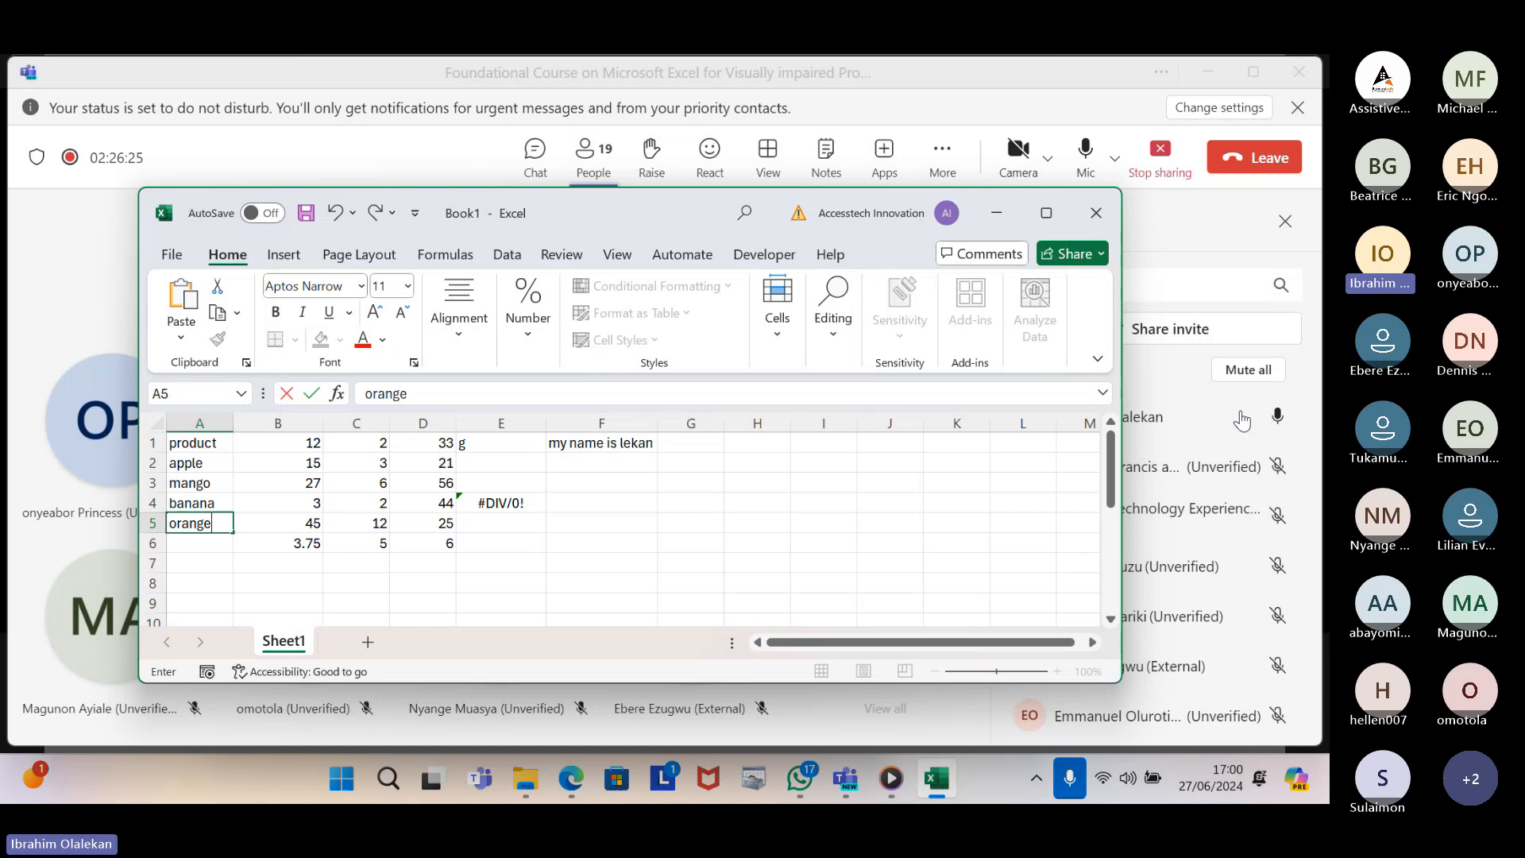
pyautogui.press('Return')
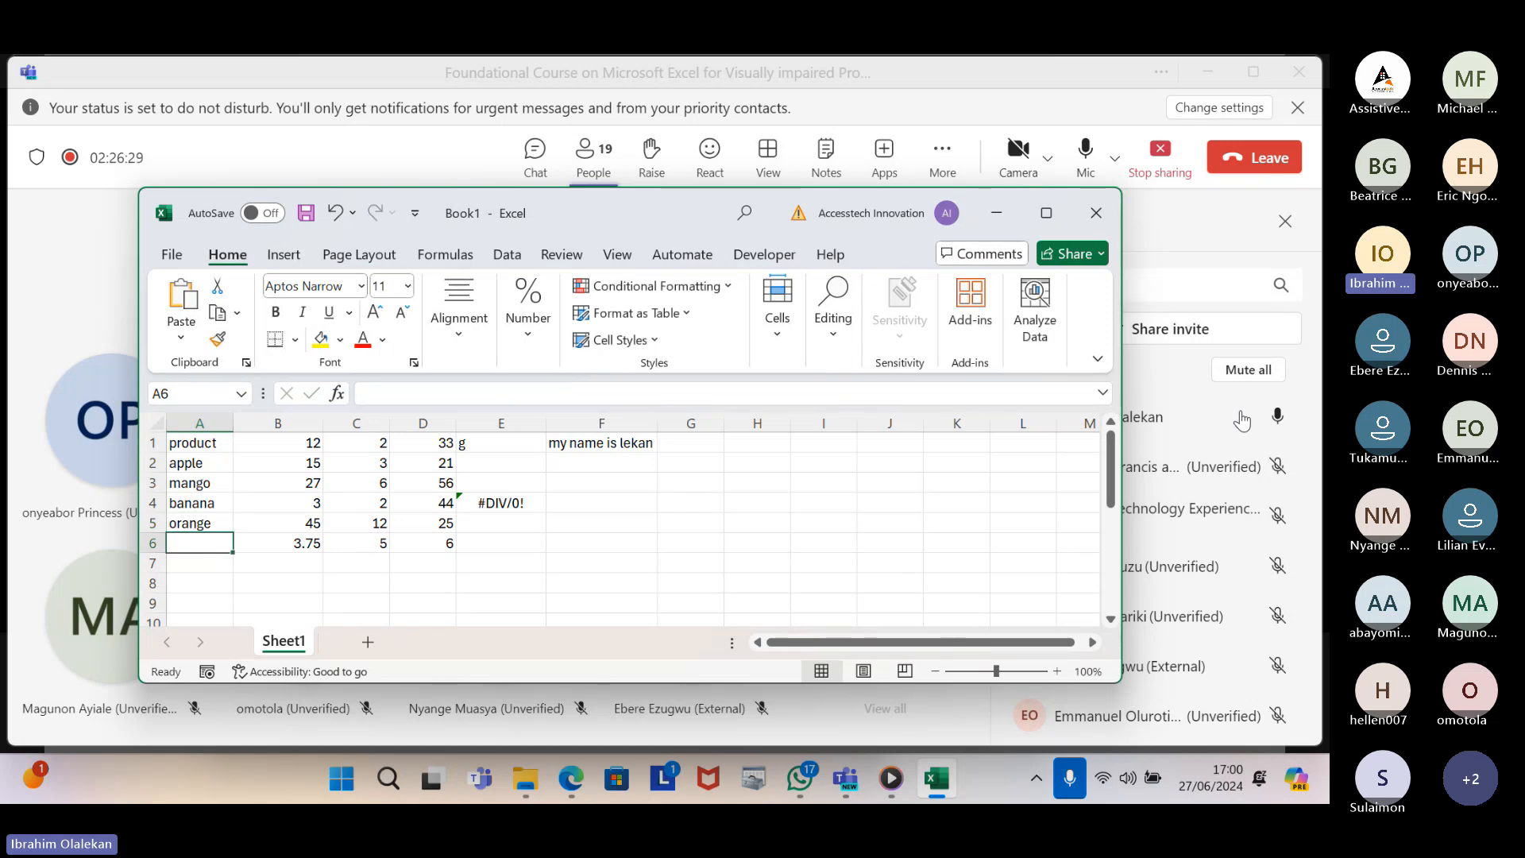
pyautogui.write('guava')
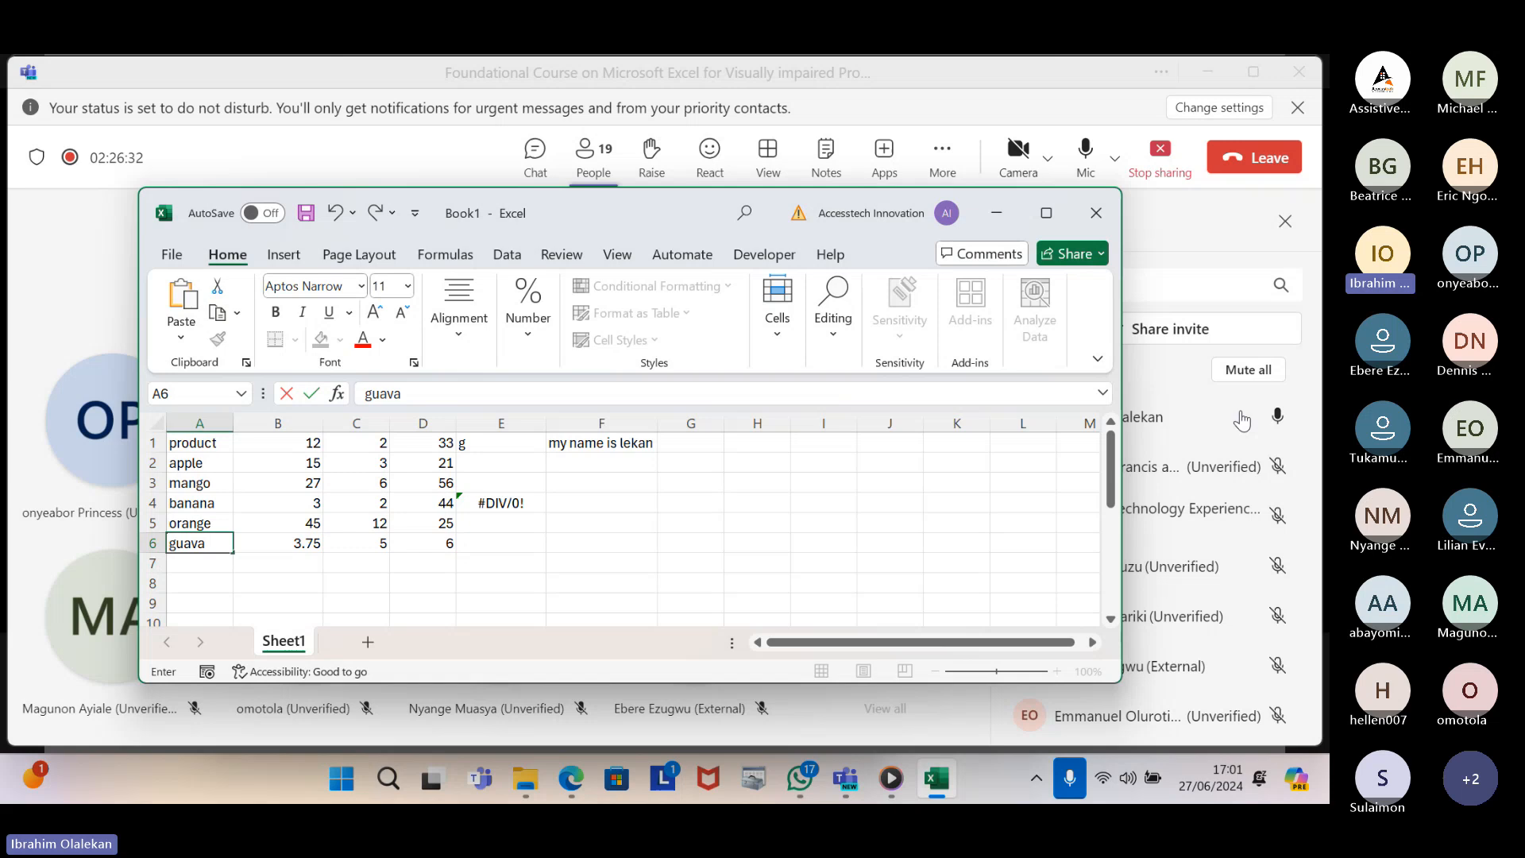
pyautogui.press('Up')
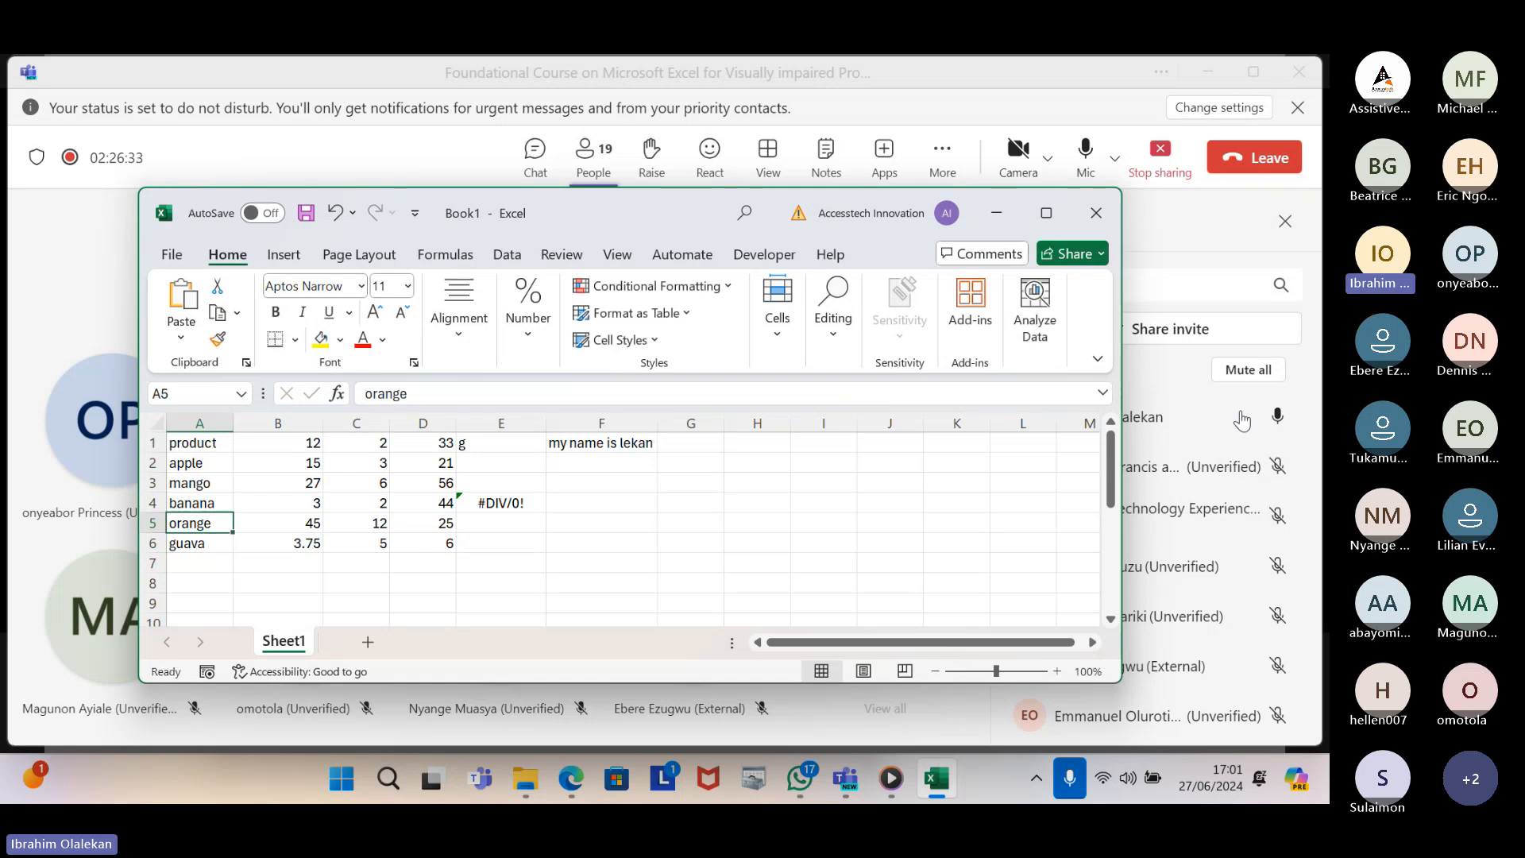
pyautogui.press('Down')
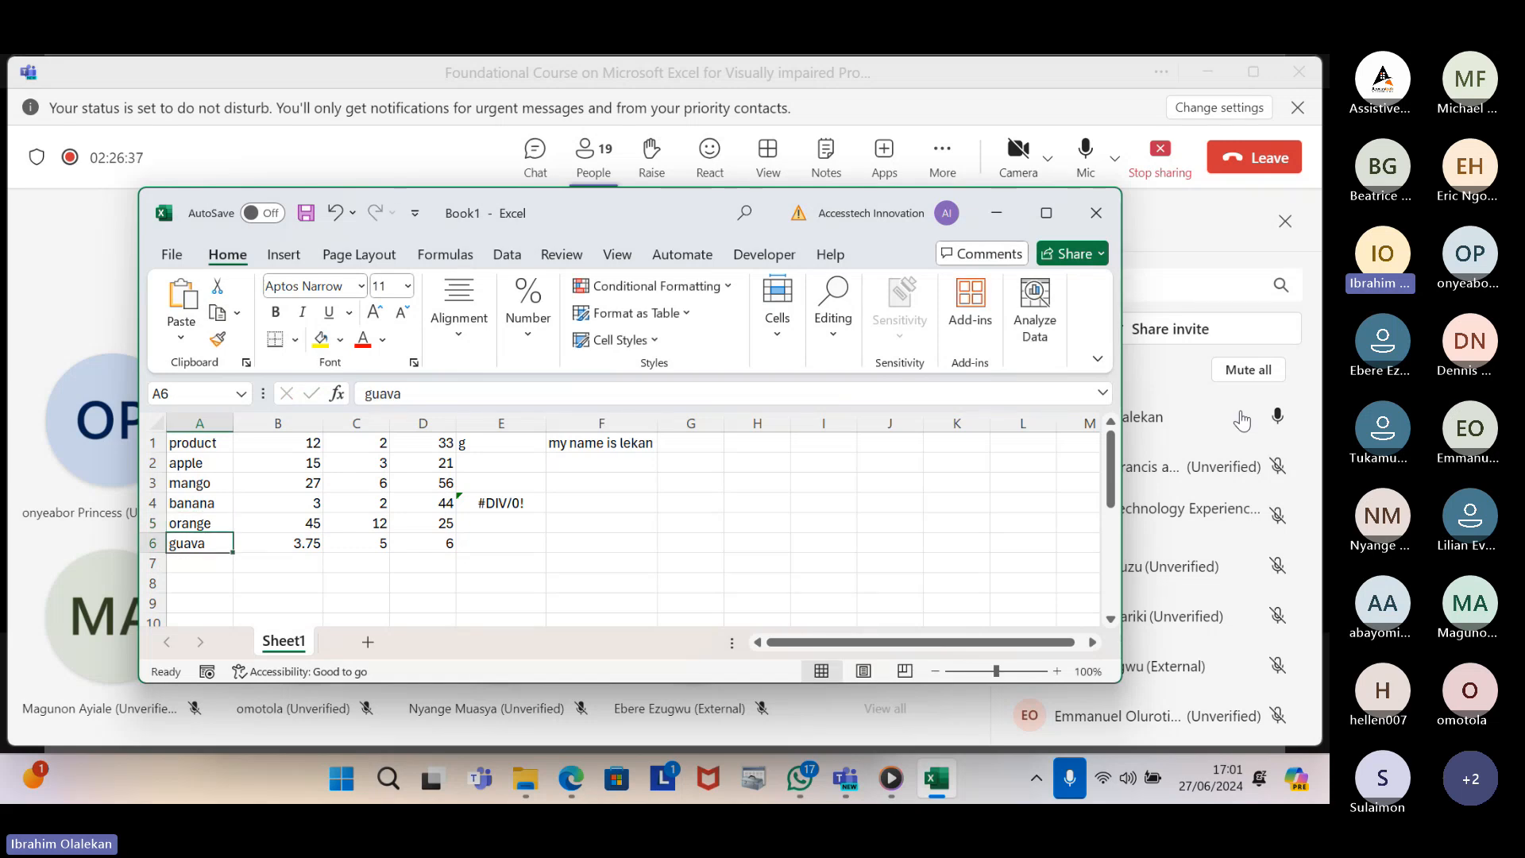
# Clear the contents of cells B1 to F1, beside the "product" heading
pyautogui.press('Up')
pyautogui.press('Up')
pyautogui.press('Up')
pyautogui.press('Up')
pyautogui.press('Up')
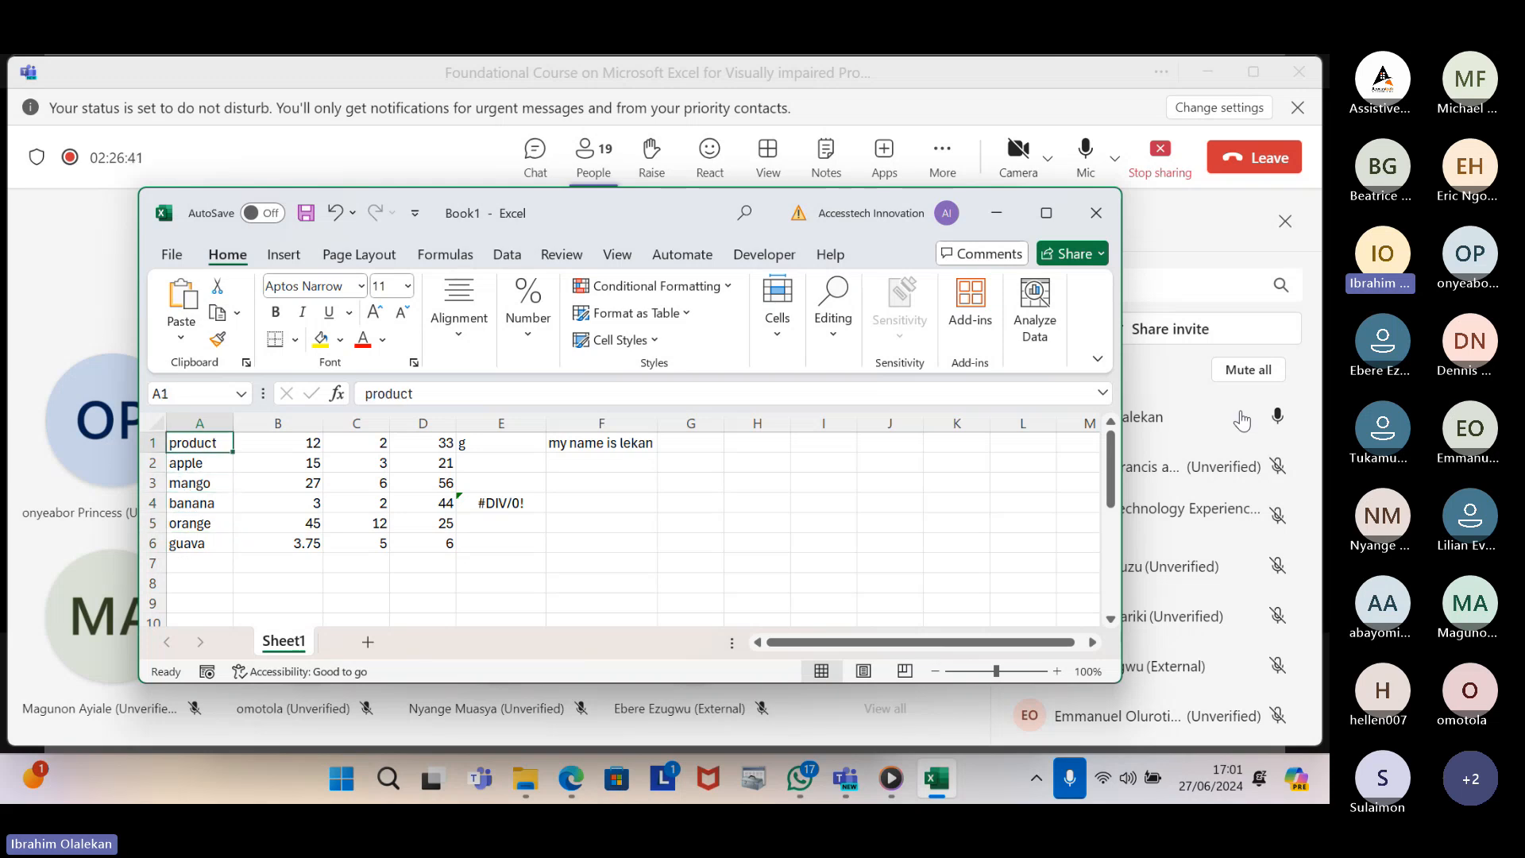
pyautogui.press('Right')
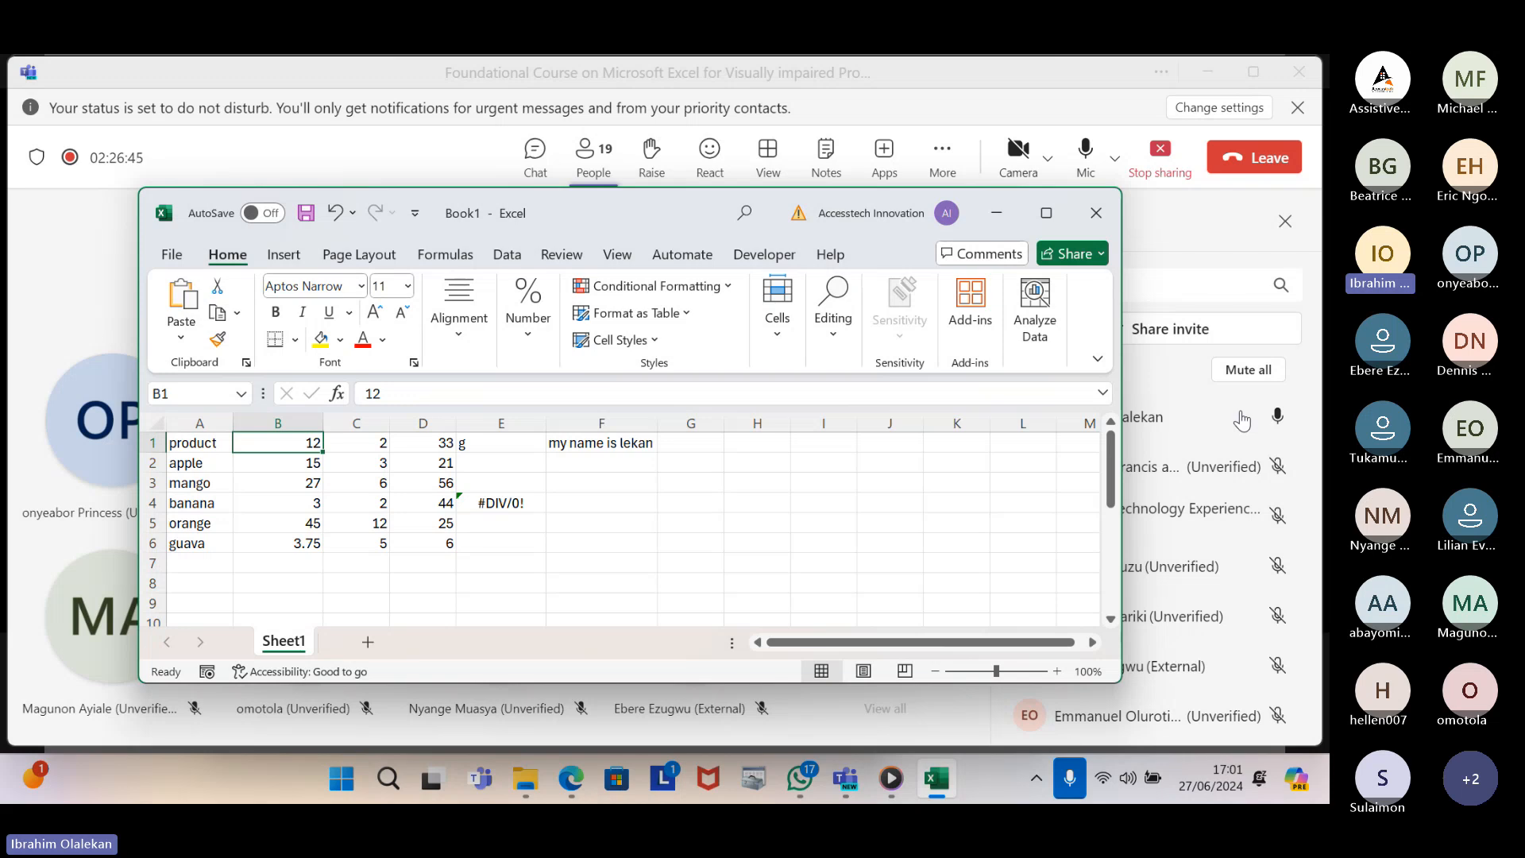
pyautogui.hotkey('ctrl', 'shift', 'Right')
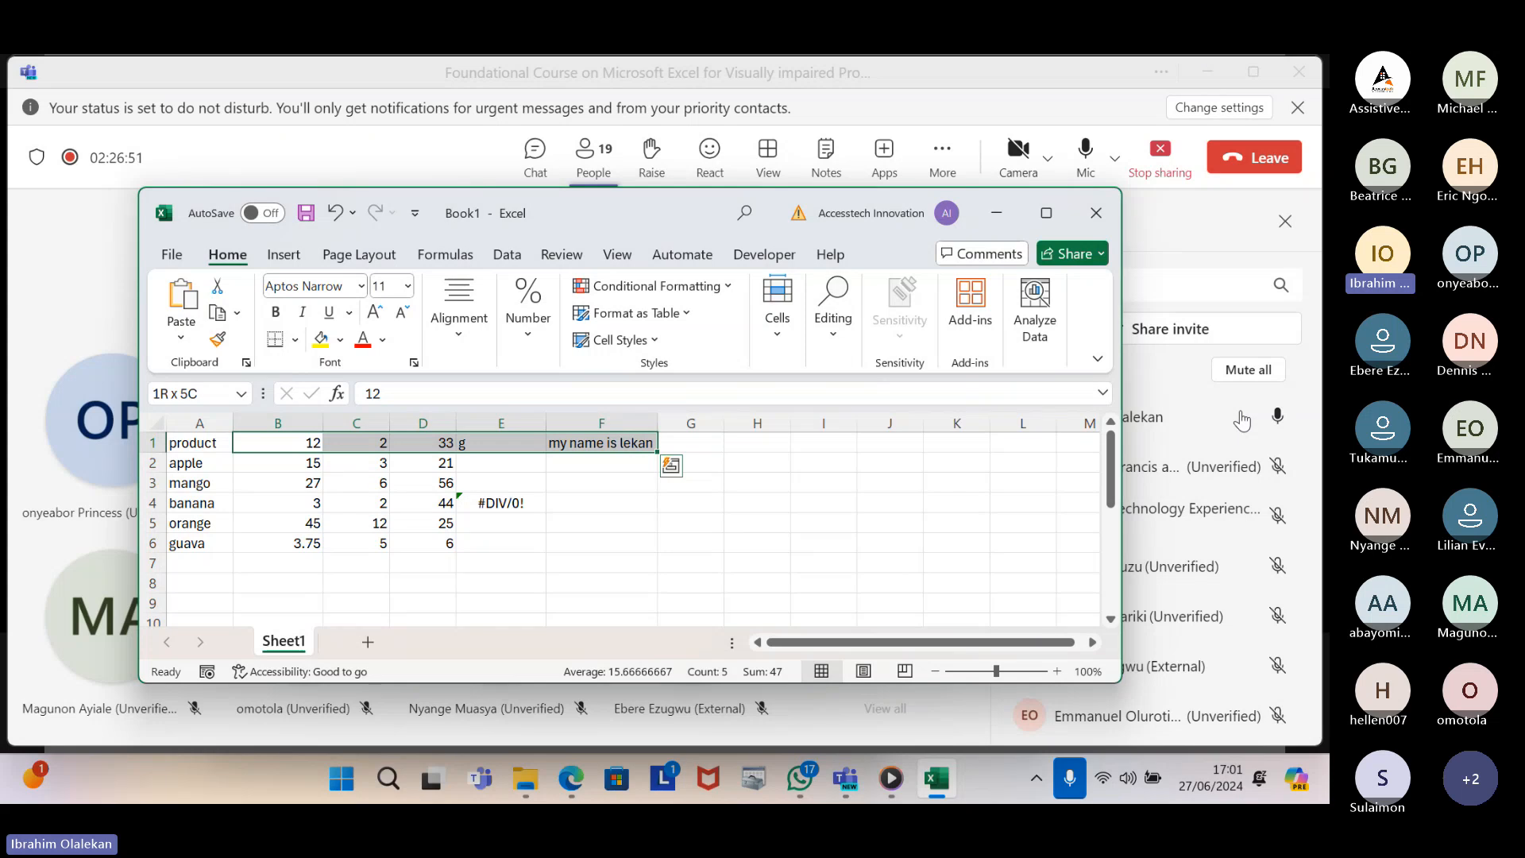
pyautogui.press('Delete')
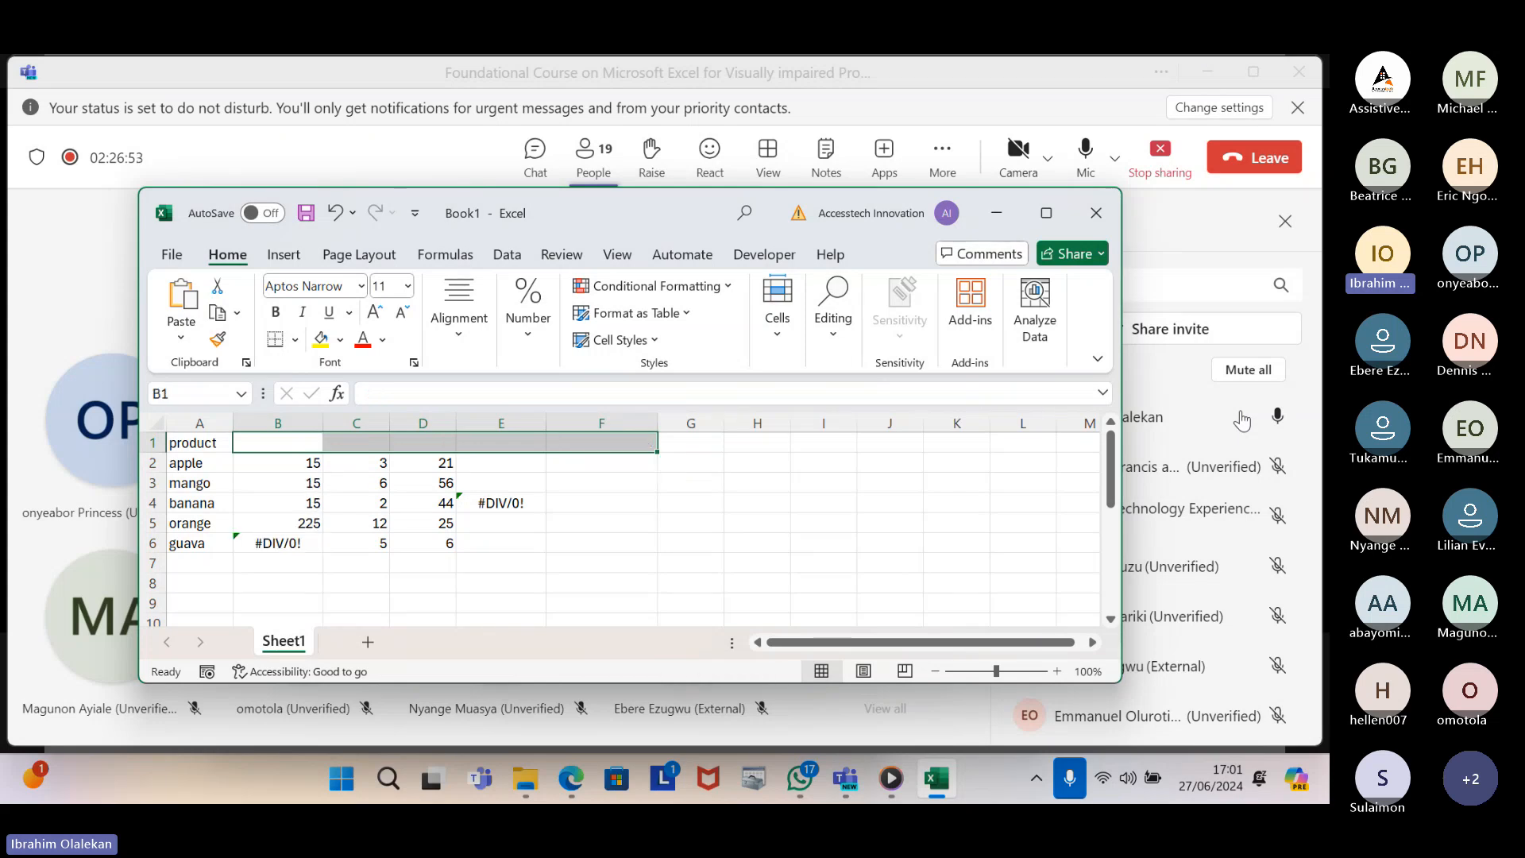
# Examine the row 1 cells from A1 to E1, one by one
pyautogui.press('Right')
pyautogui.press('Left')
pyautogui.press('Right')
pyautogui.press('Right')
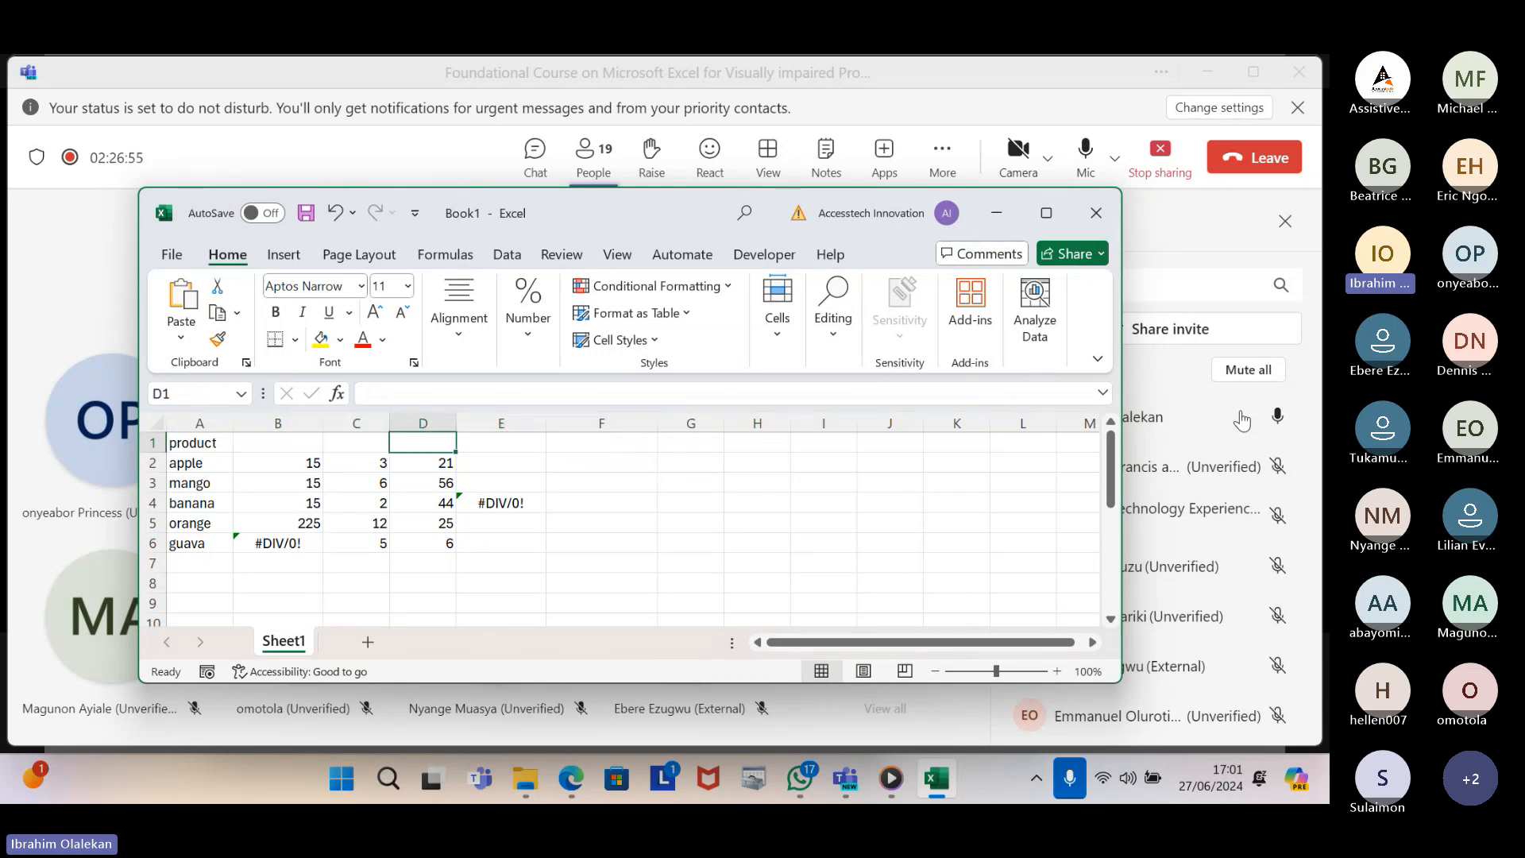
pyautogui.press('Right')
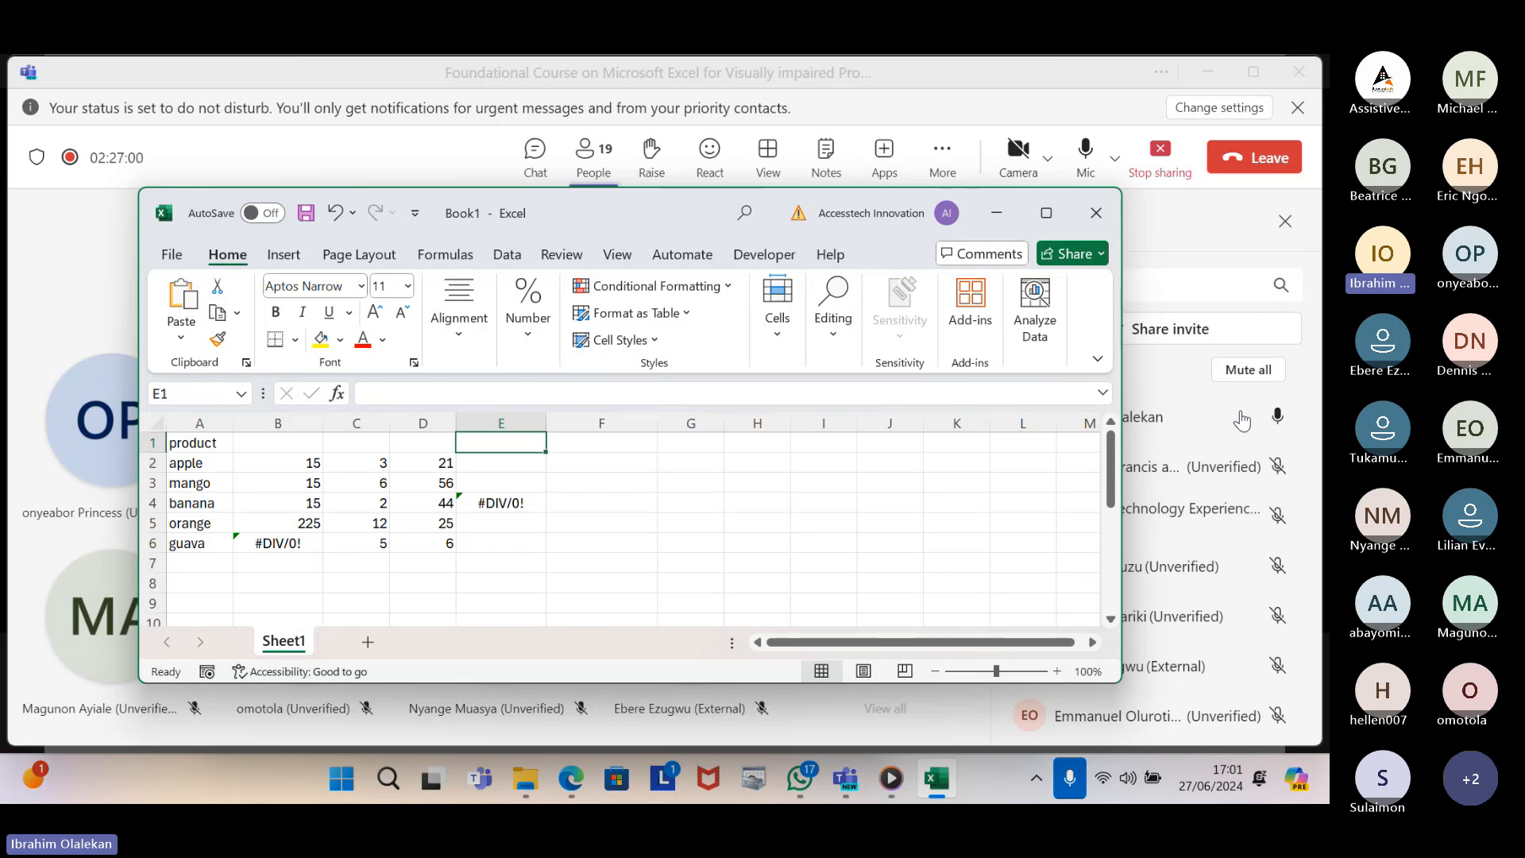
pyautogui.press('Left')
pyautogui.press('Left')
pyautogui.press('Left')
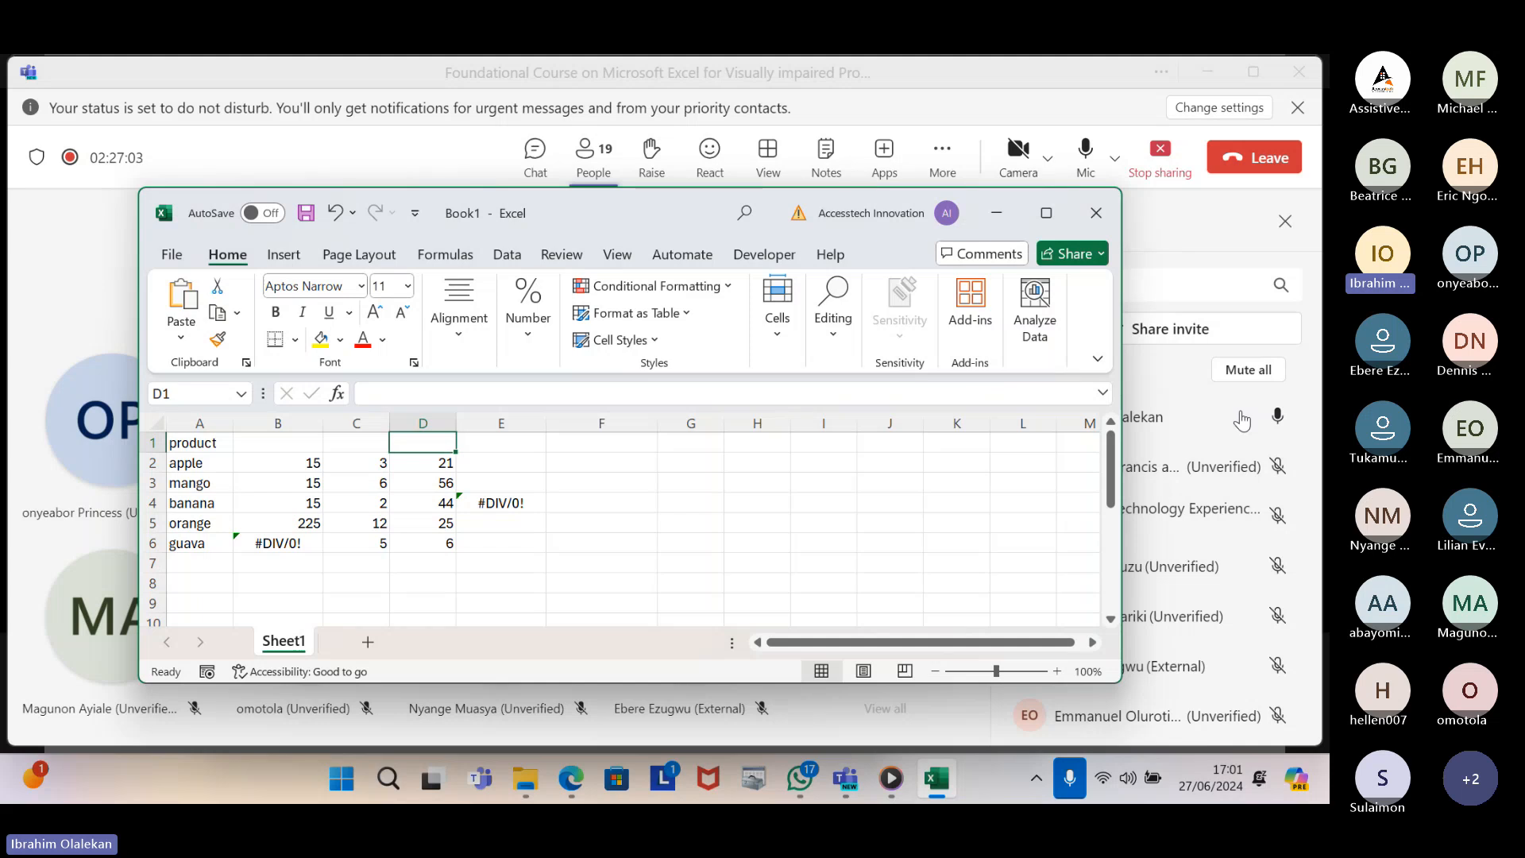
pyautogui.press('Left')
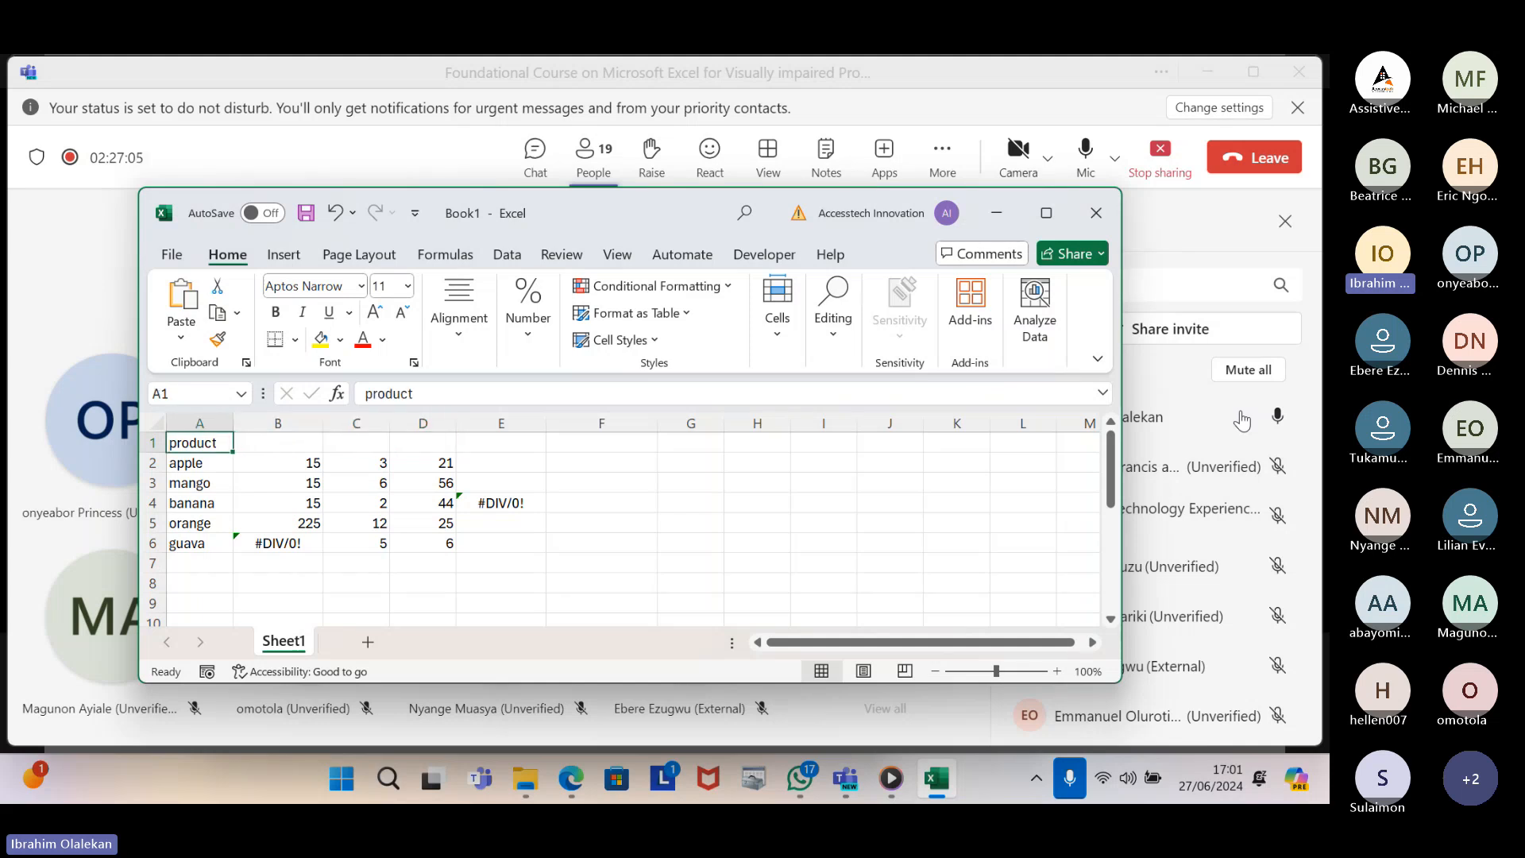
pyautogui.press('Right')
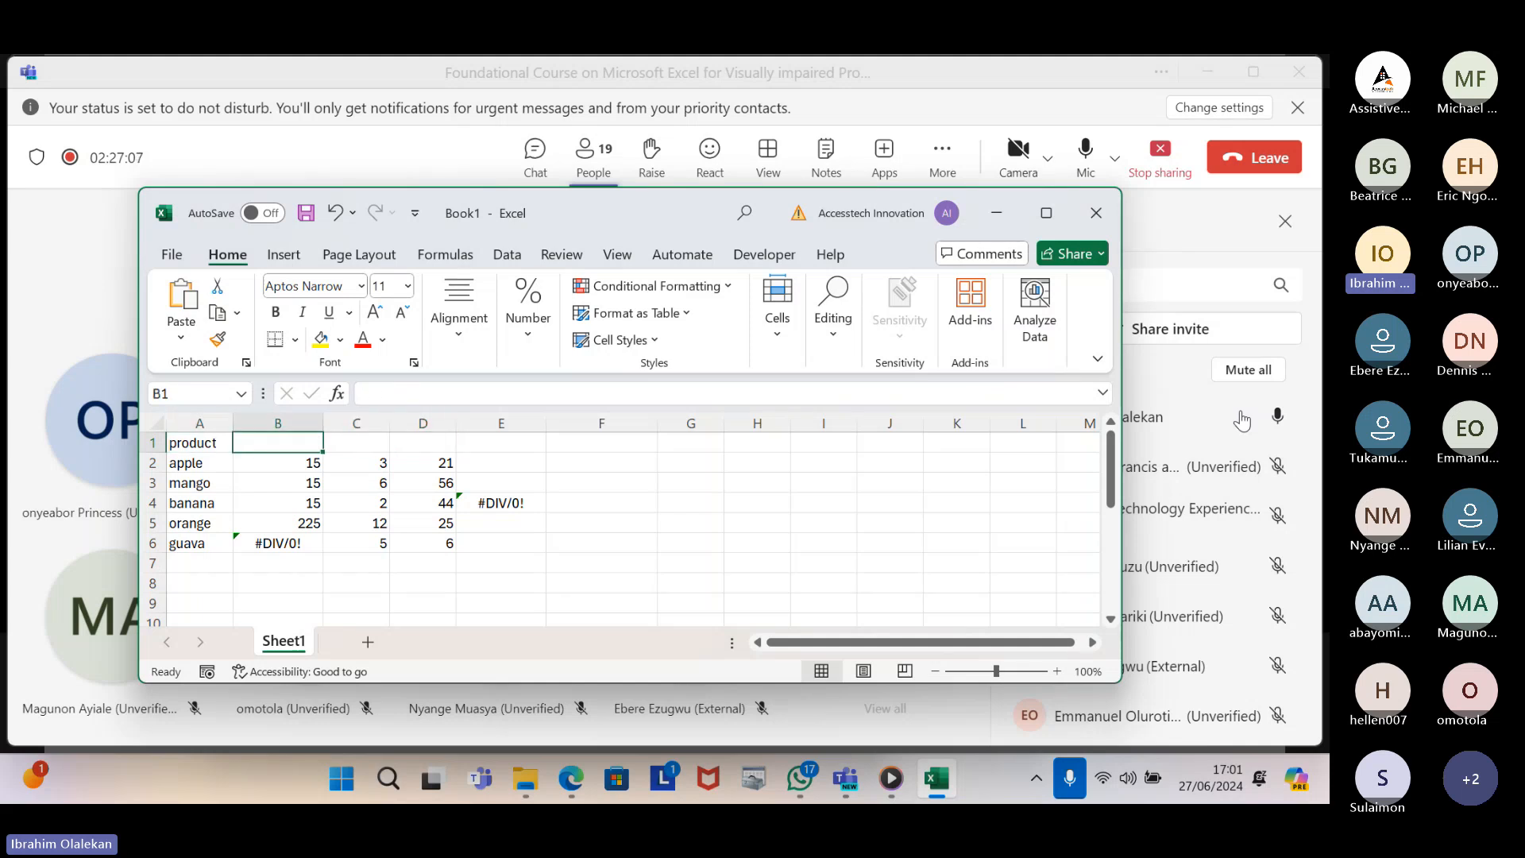
pyautogui.press('Left')
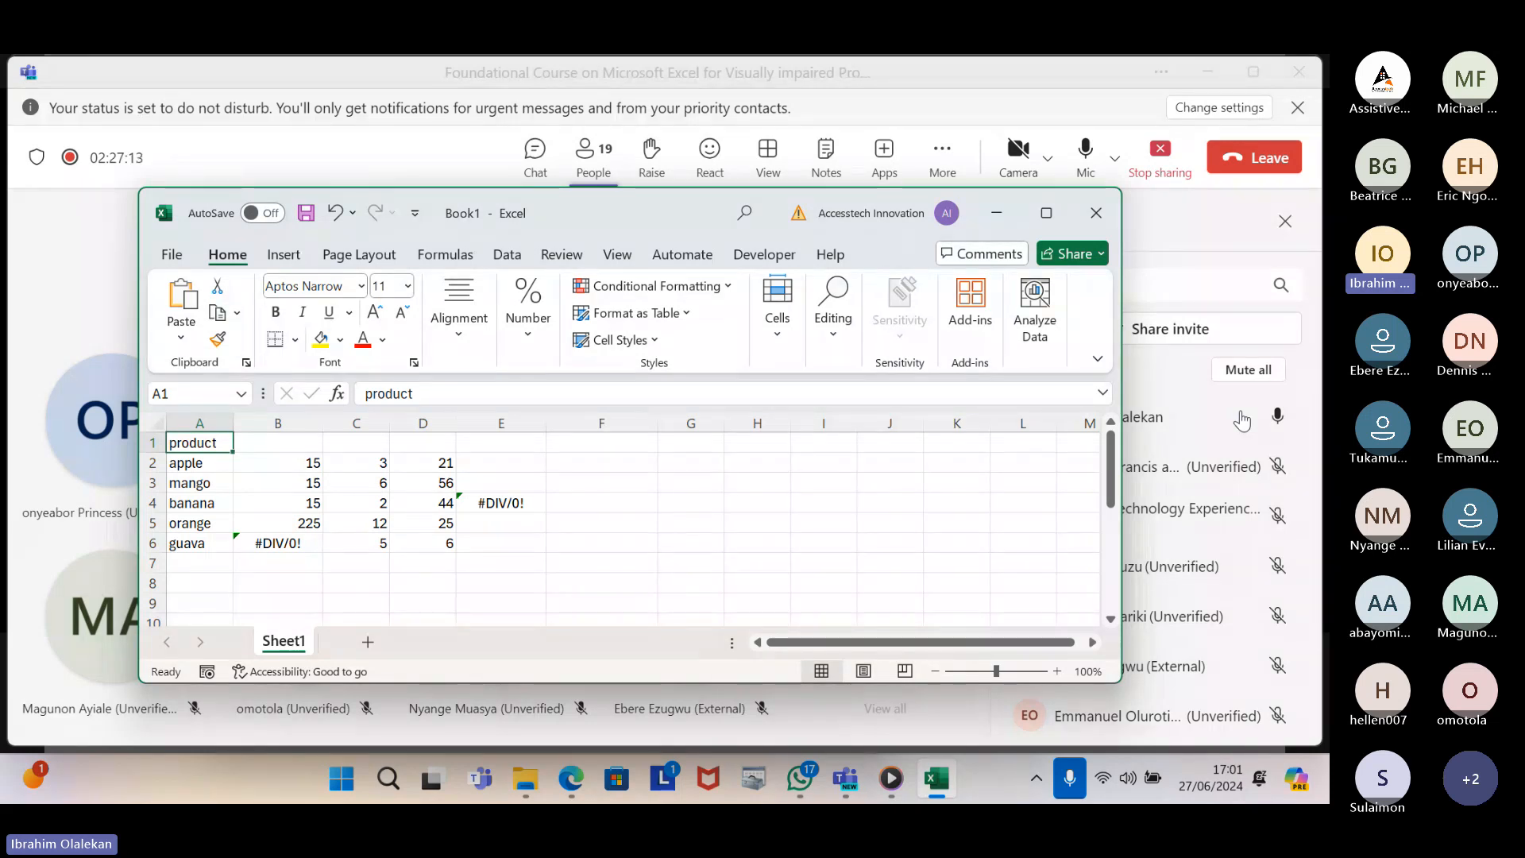
# Delete sheet columns B and C, directly after the product column
pyautogui.press('Right')
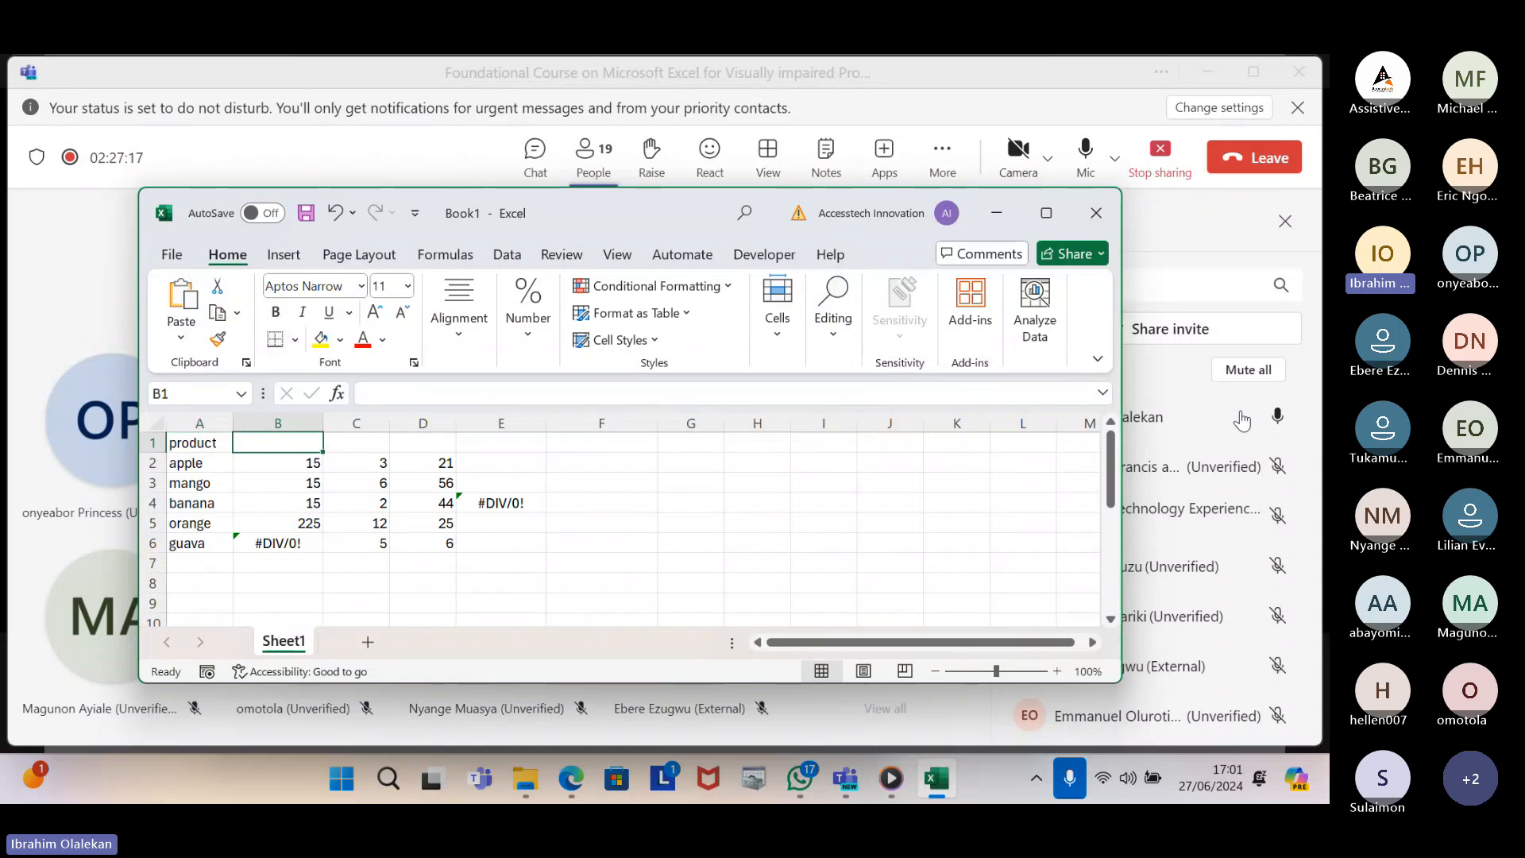
pyautogui.hotkey('shift', 'Right')
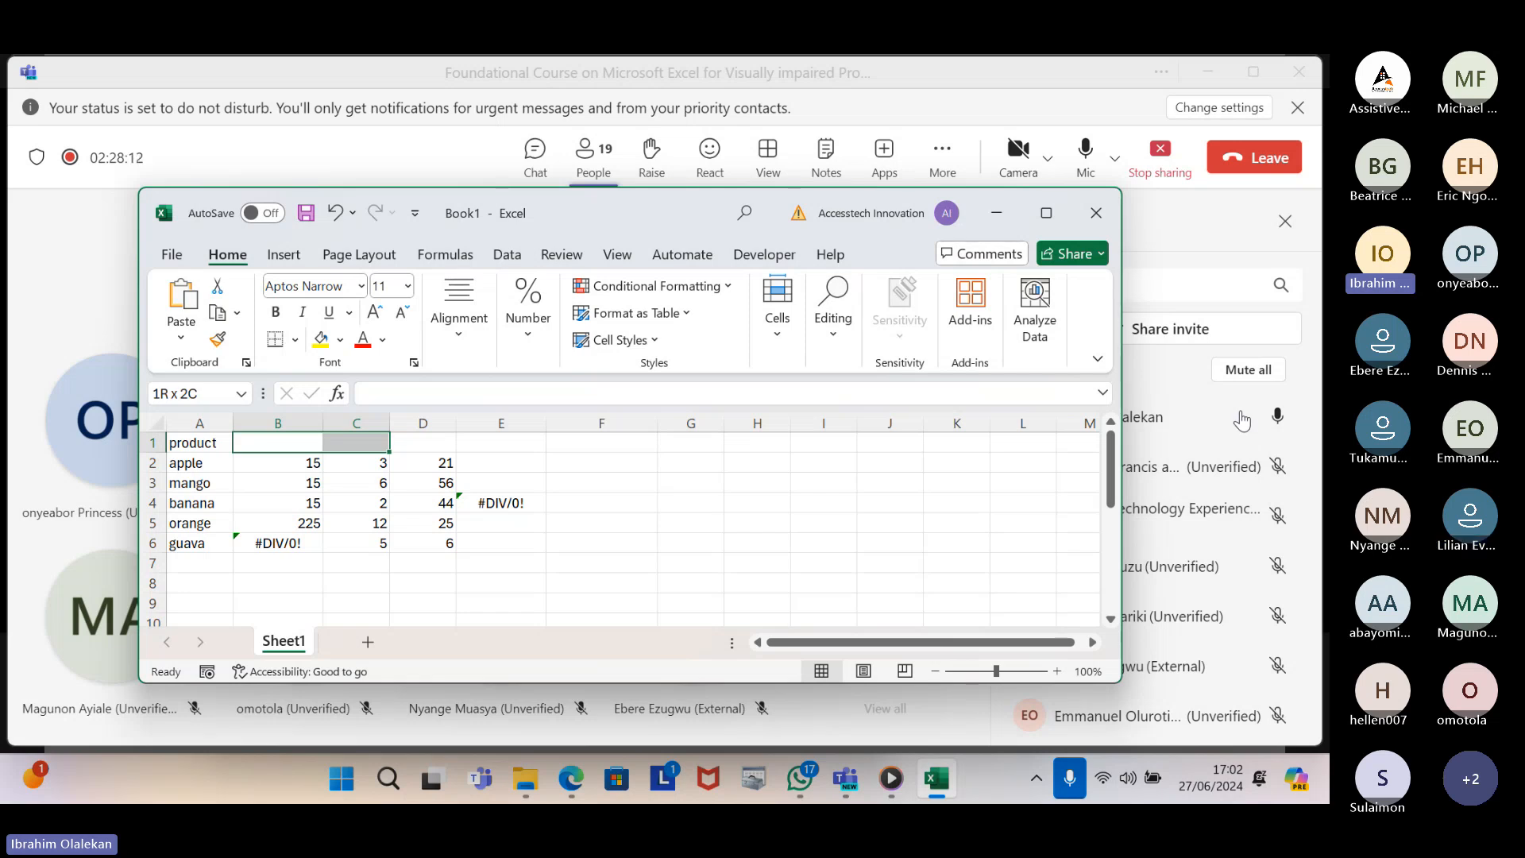
pyautogui.press('alt')
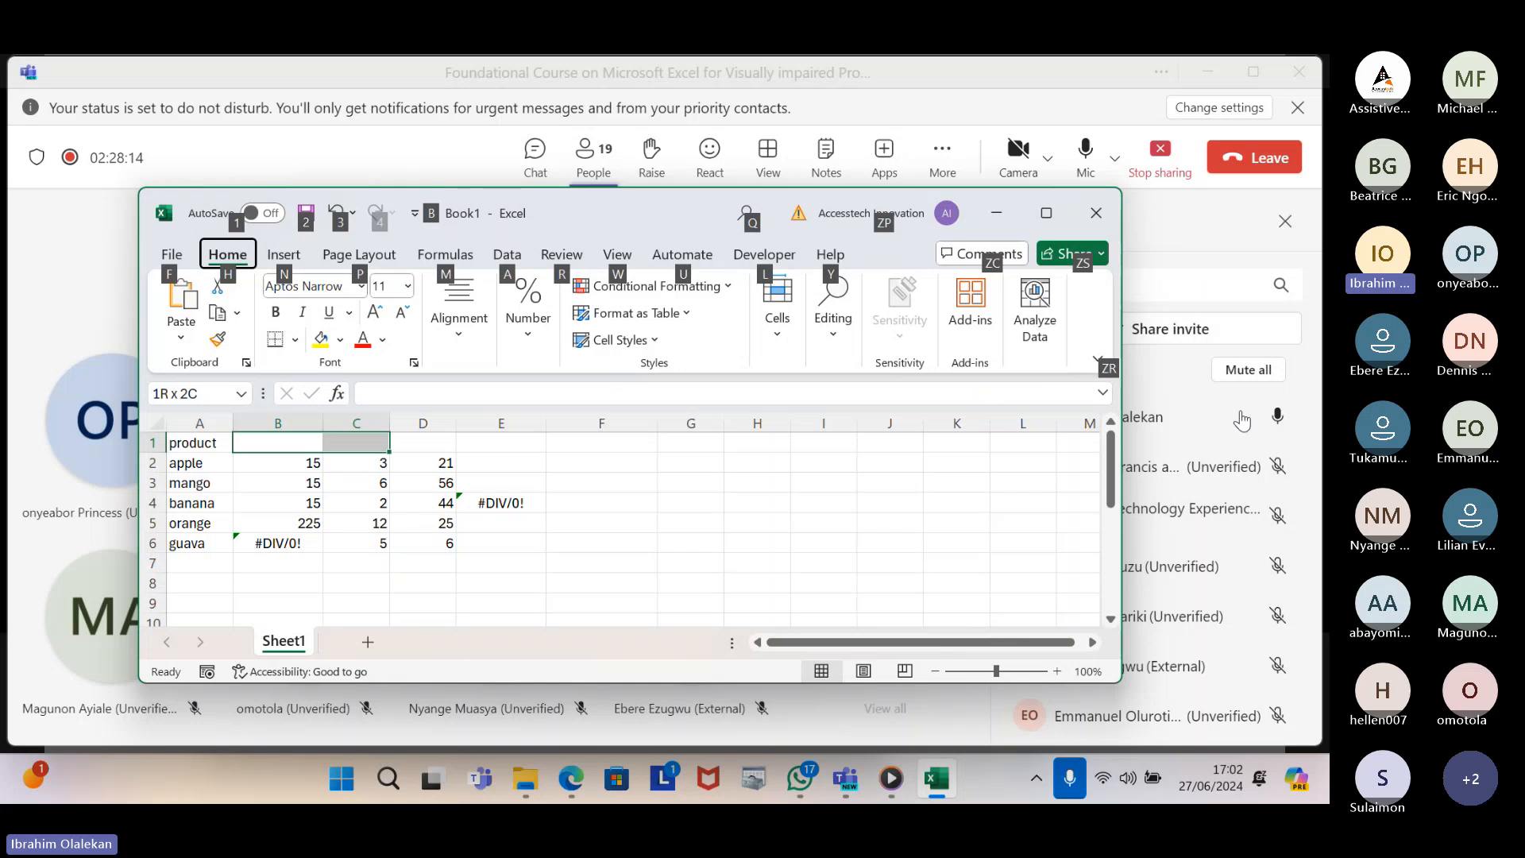
pyautogui.press('h')
pyautogui.press('d')
pyautogui.press('c')
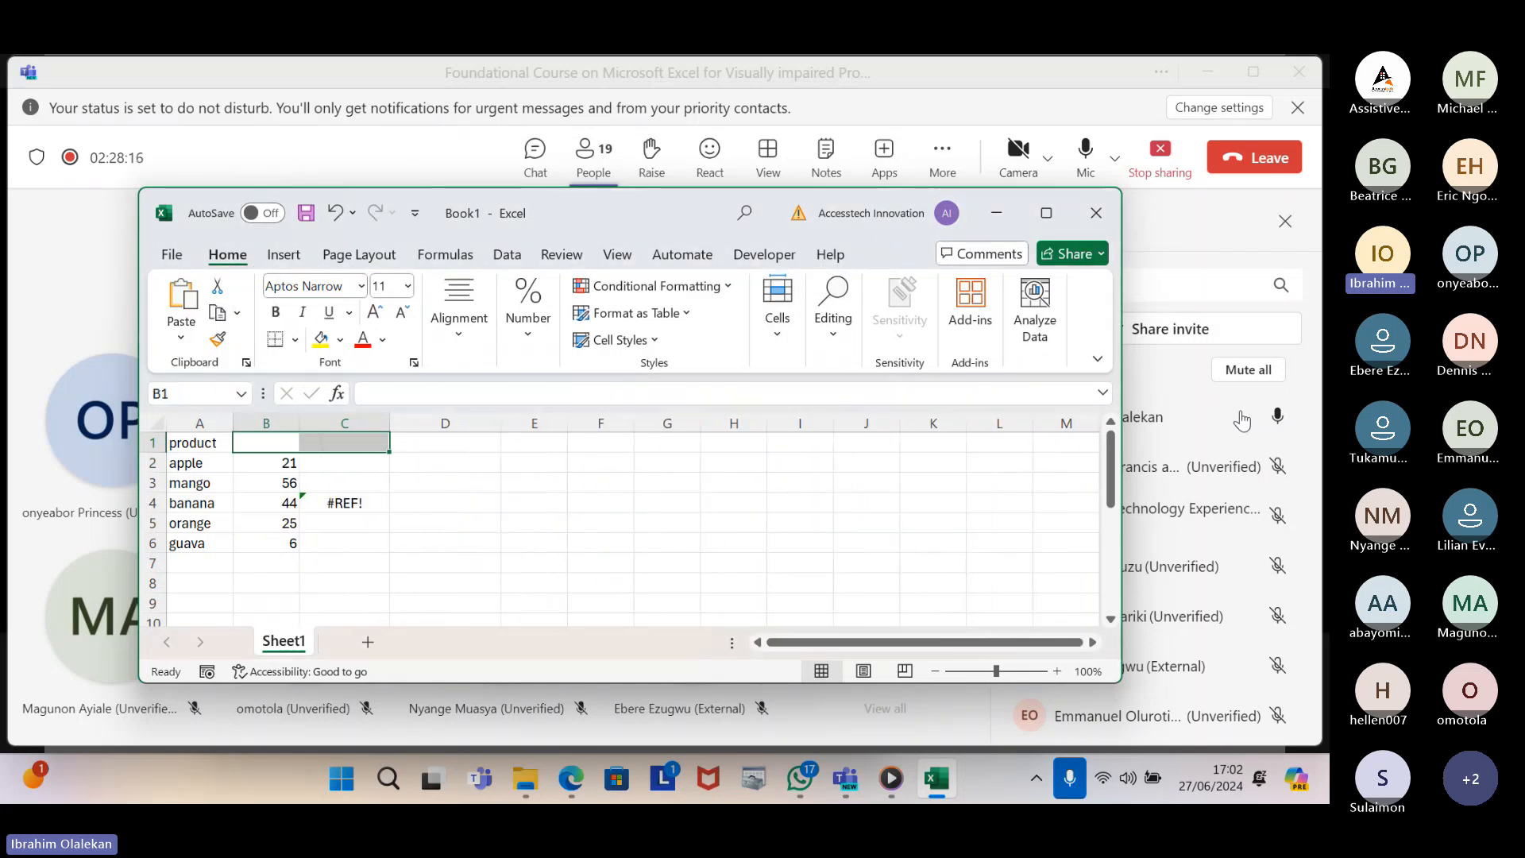
# Delete the remaining number columns, B and C, from the sheet, keeping only the product column
pyautogui.press('Left')
pyautogui.press('Right')
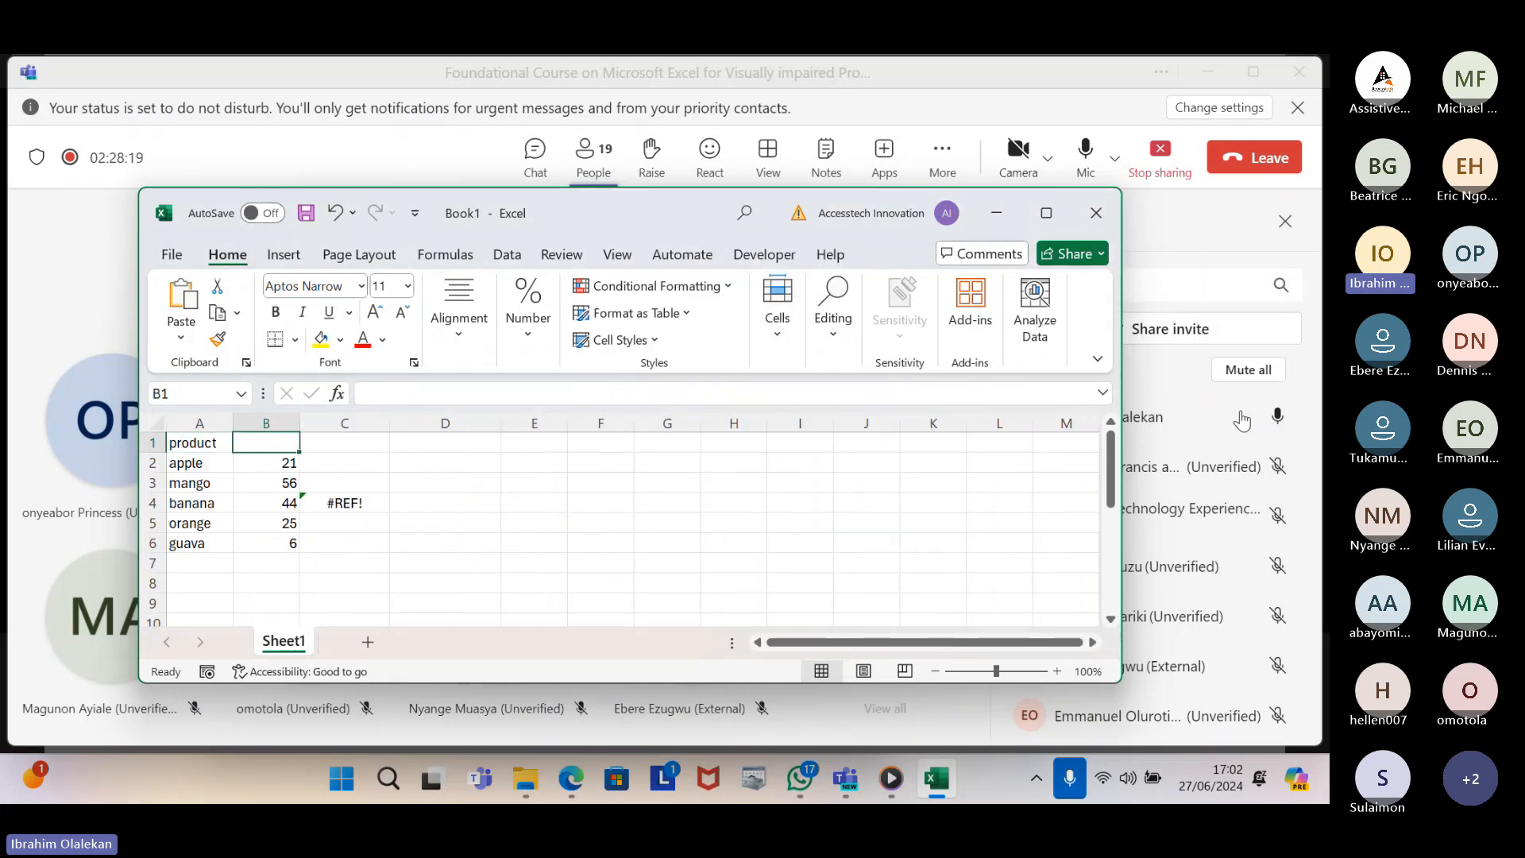
pyautogui.press('Down')
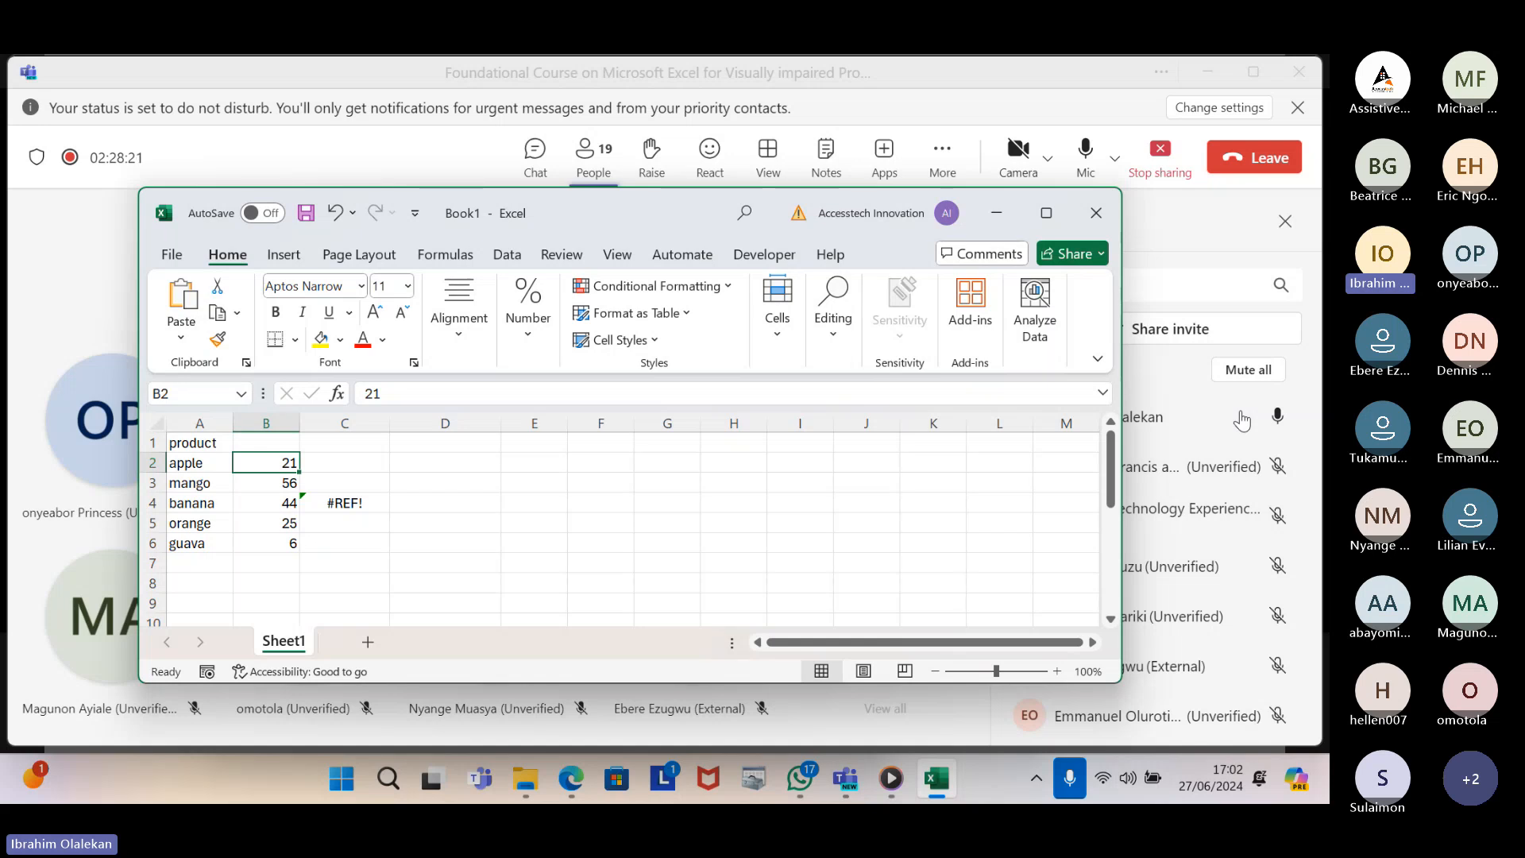
pyautogui.press('Up')
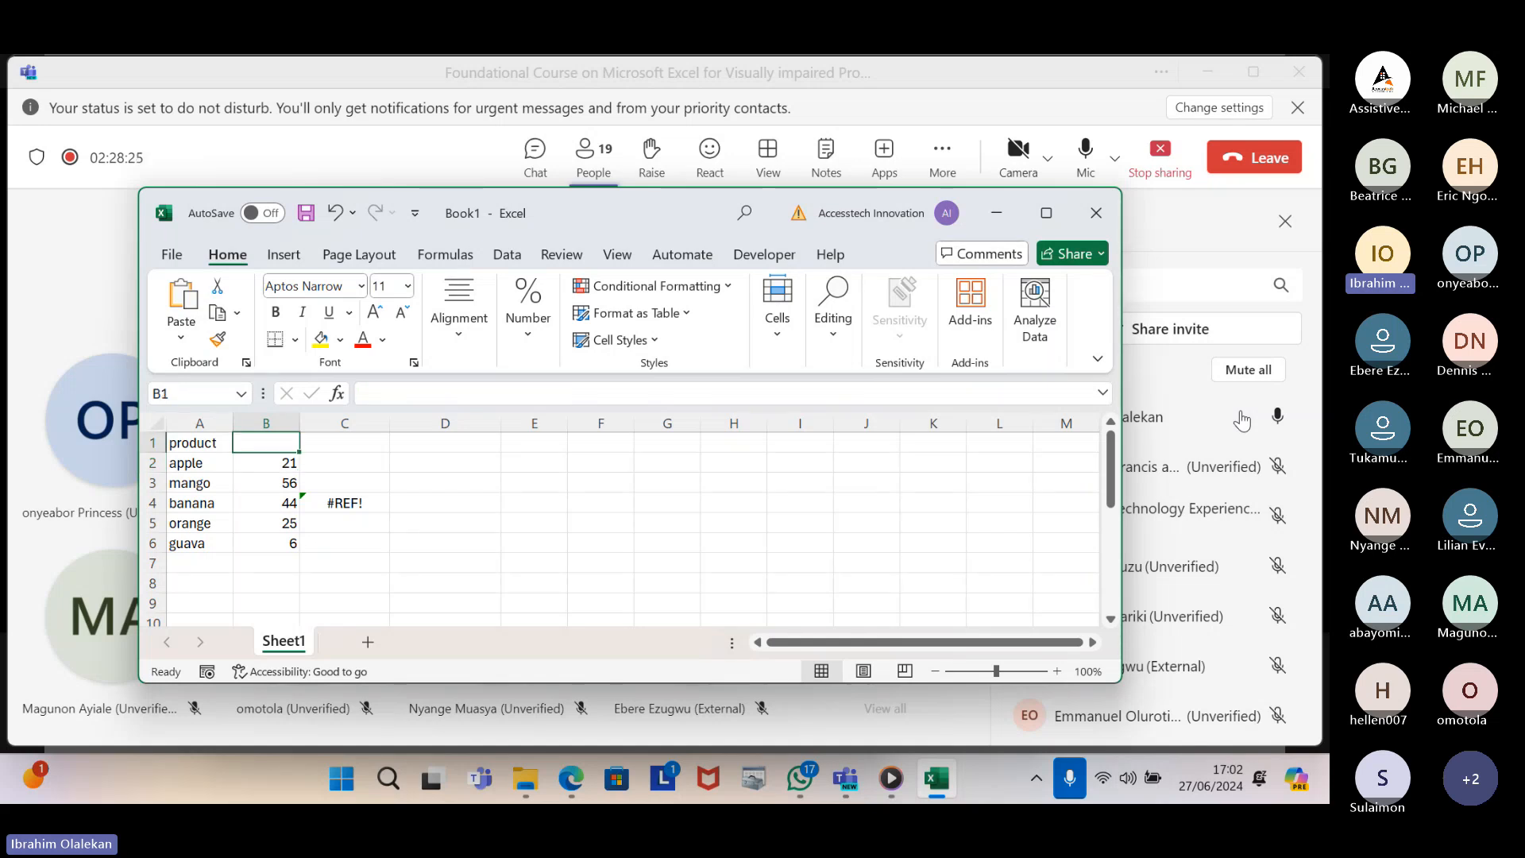
pyautogui.hotkey('shift', 'Right')
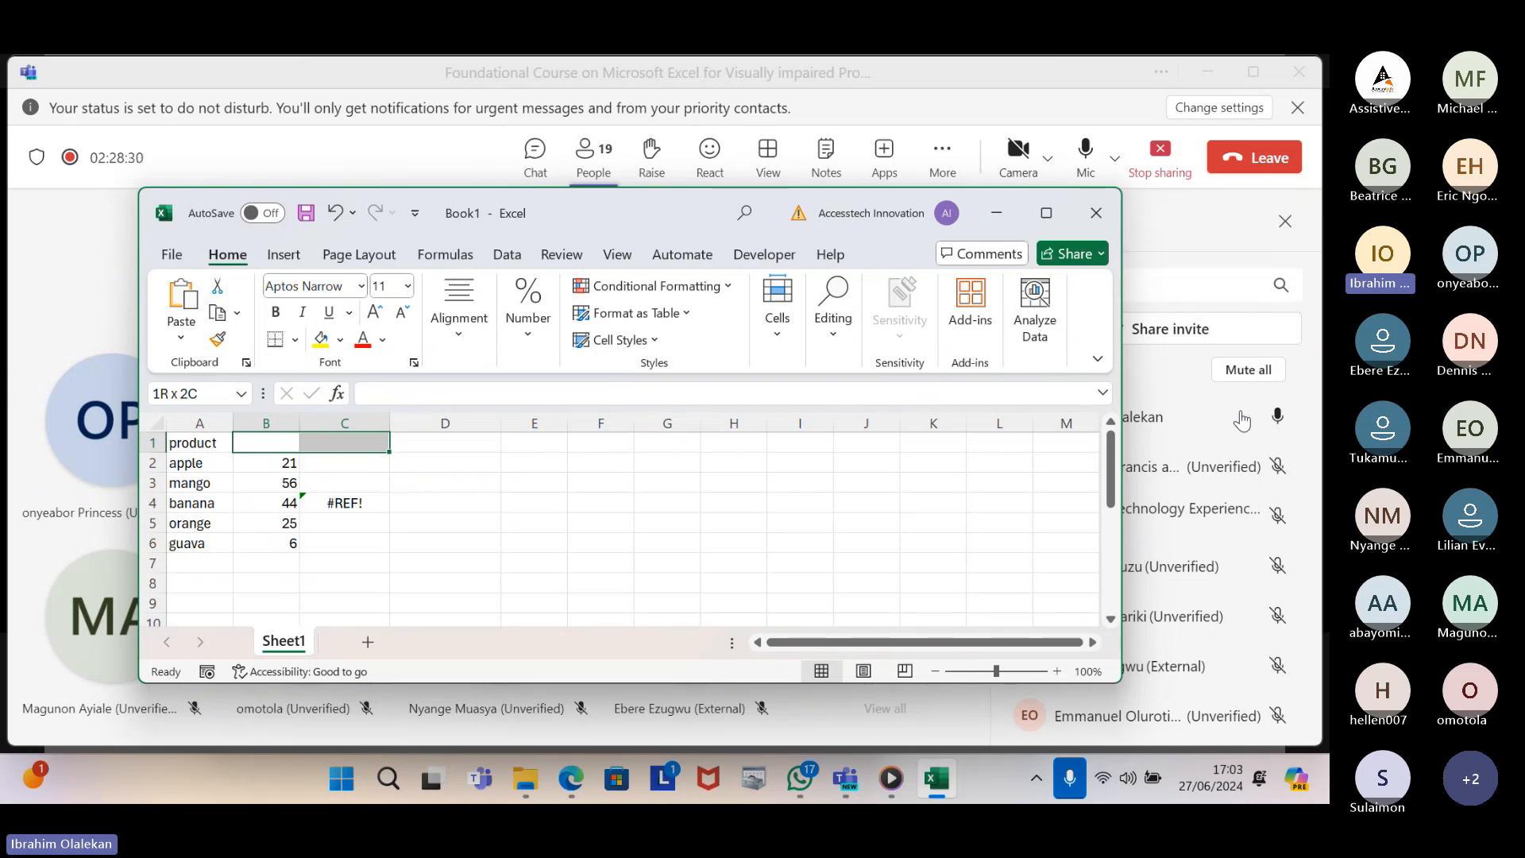
pyautogui.press('alt')
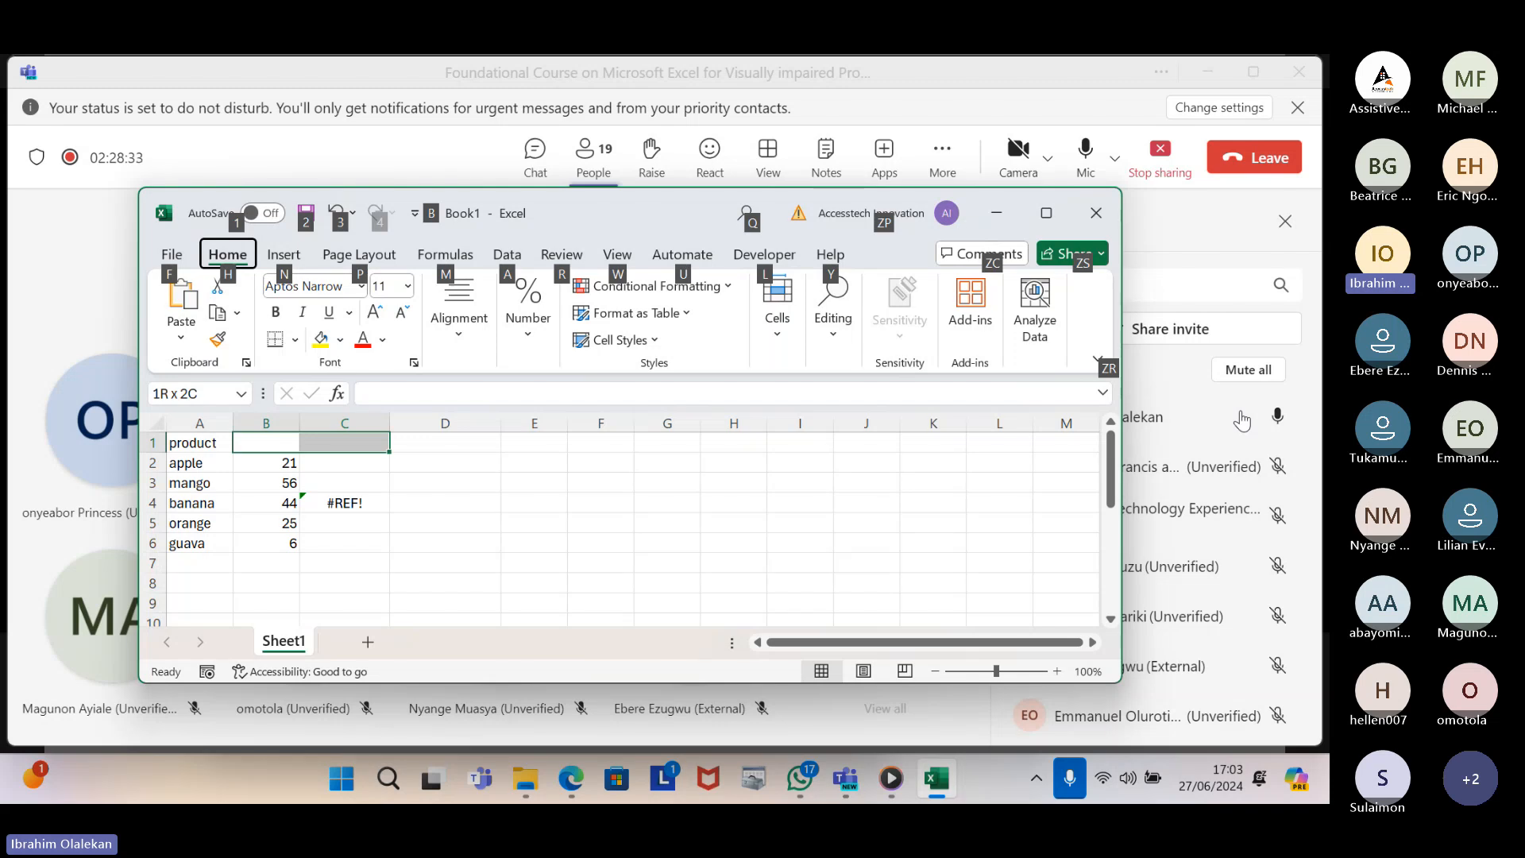
pyautogui.press('h')
pyautogui.press('d')
pyautogui.press('c')
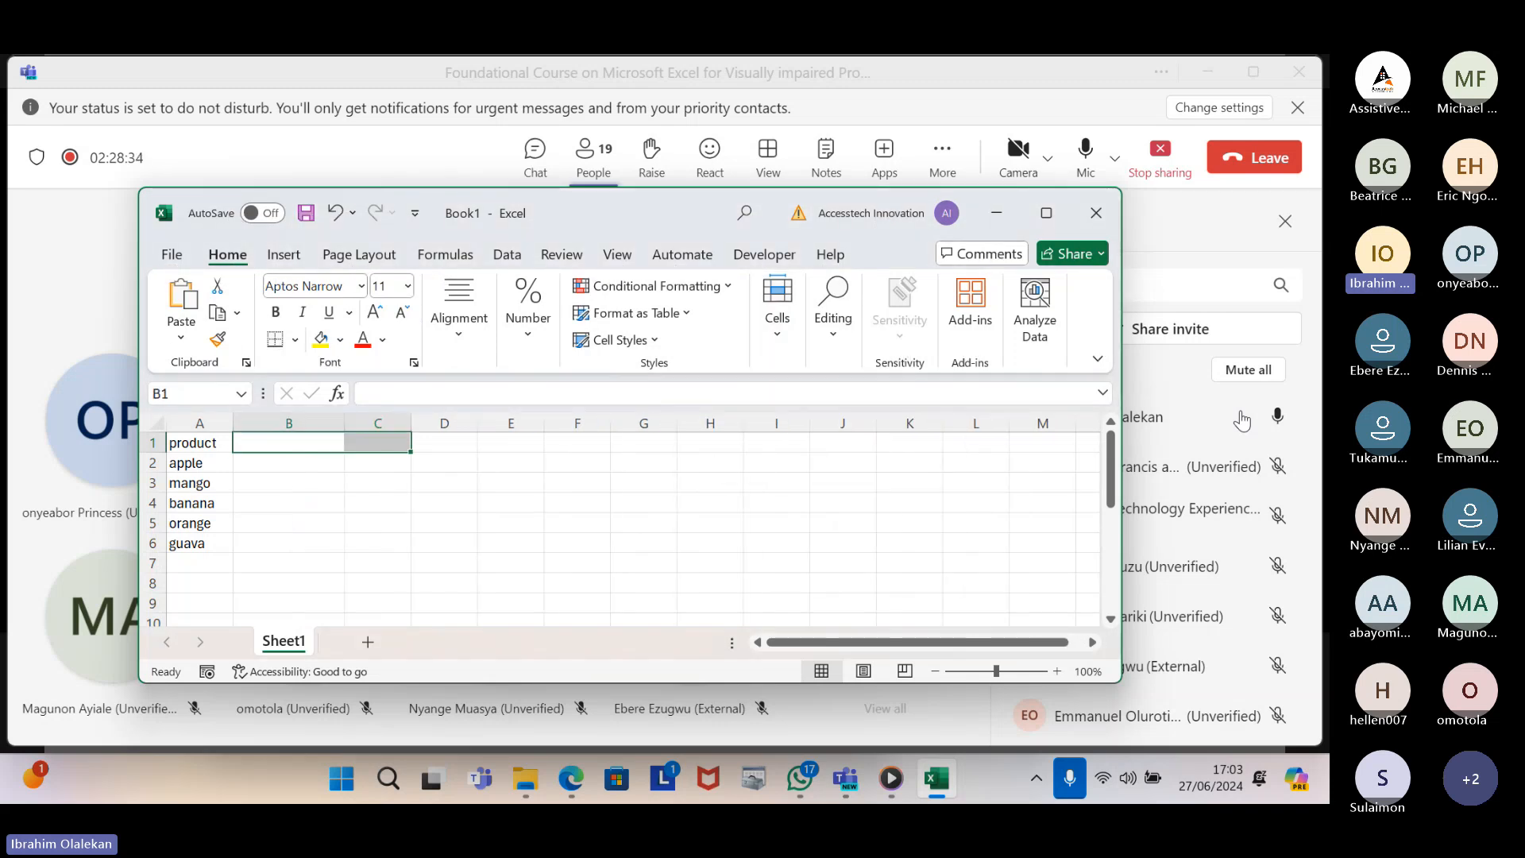
# Enter the headings "amount" in B1 and "quantity" in C1, beside the product heading
pyautogui.press('Down')
pyautogui.press('Right')
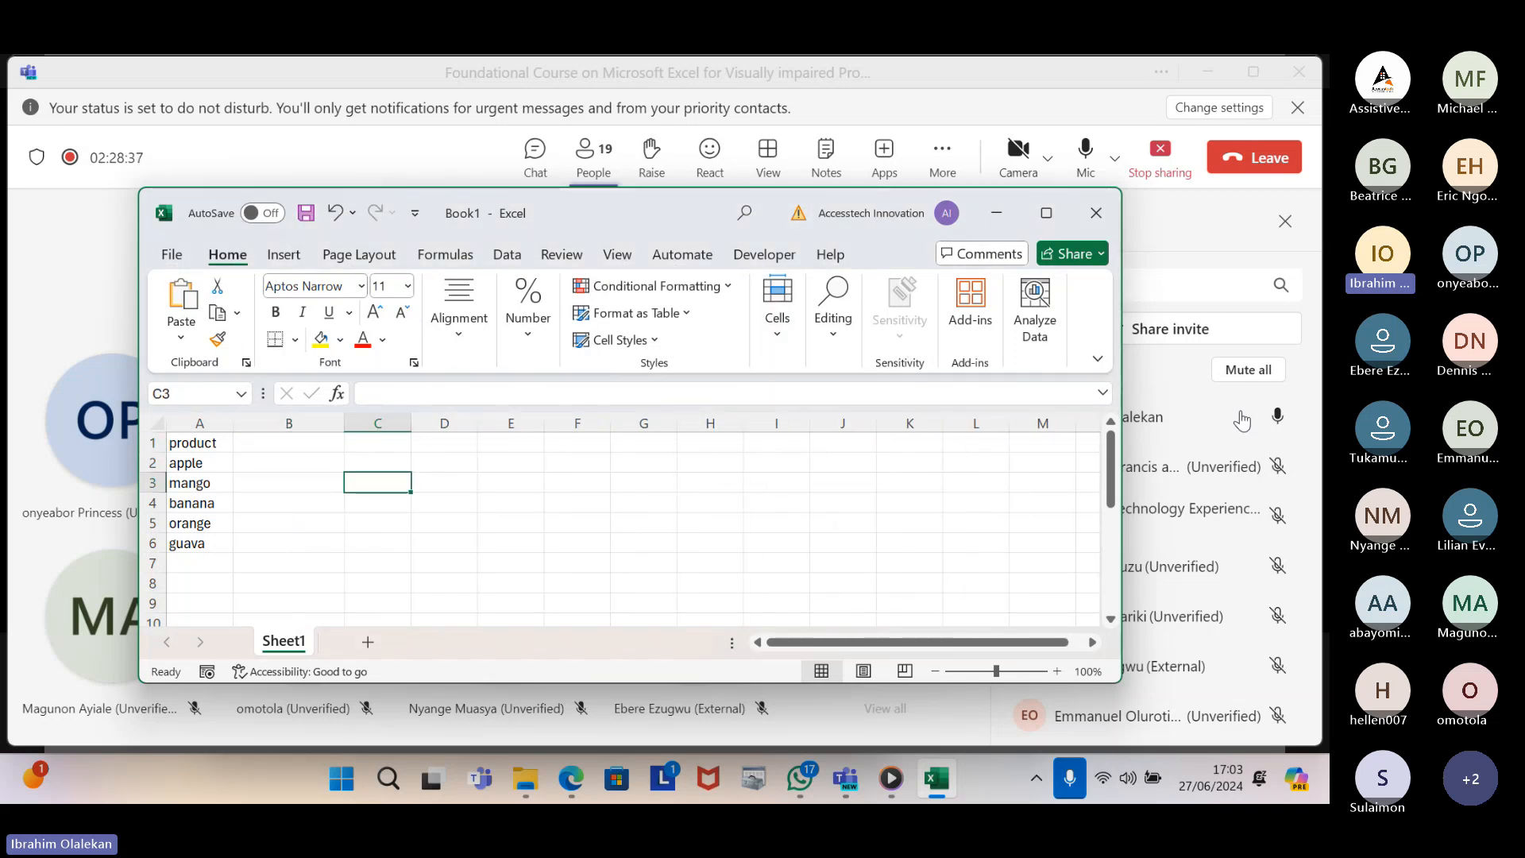
pyautogui.press('Down')
pyautogui.press('Down')
pyautogui.press('Down')
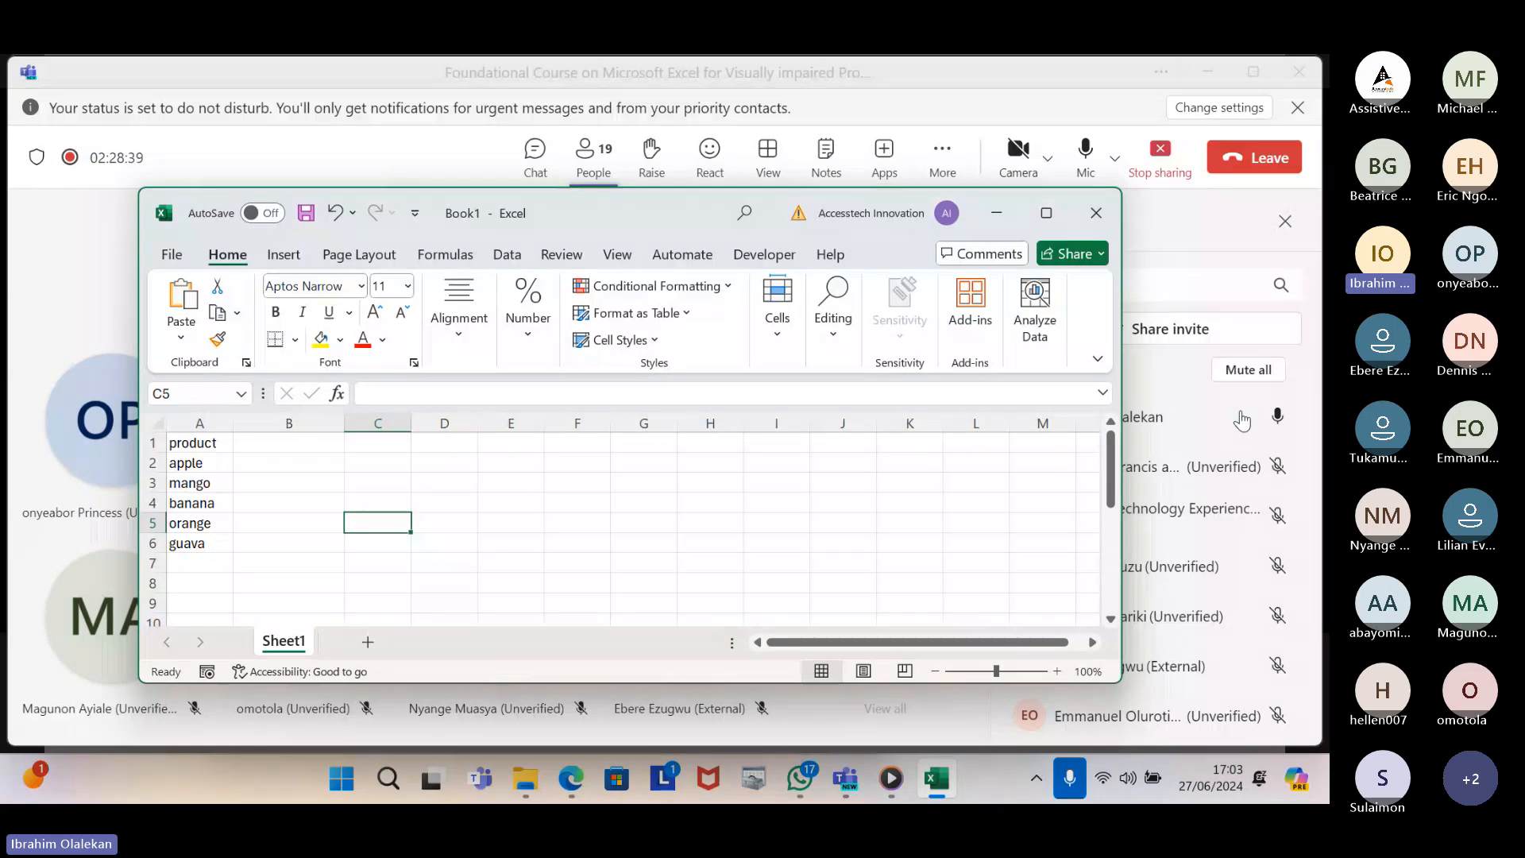
pyautogui.press('Left')
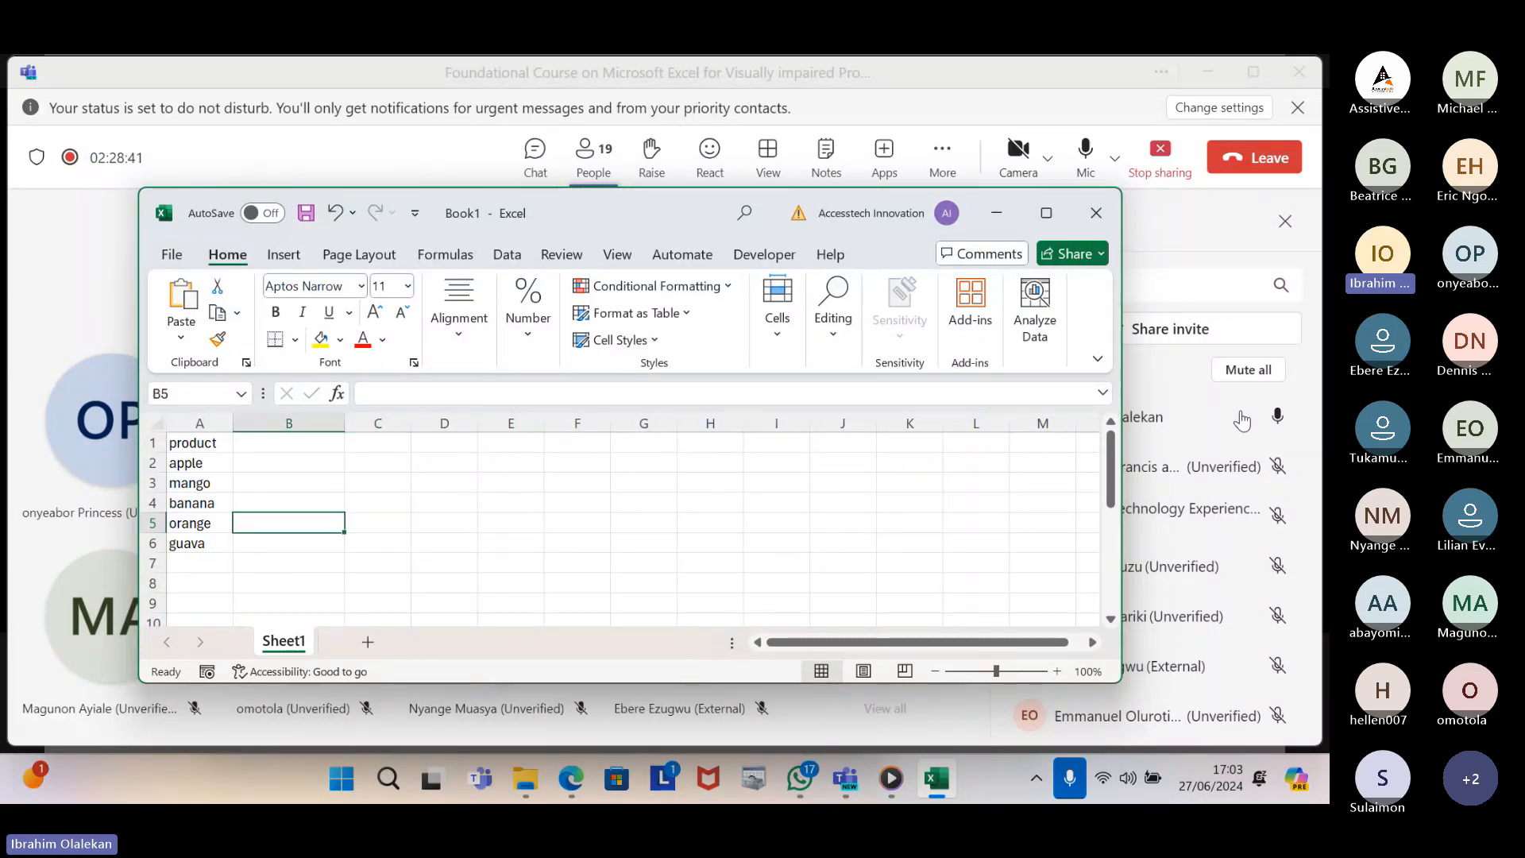
pyautogui.press('Up')
pyautogui.press('Up')
pyautogui.press('Up')
pyautogui.press('Up')
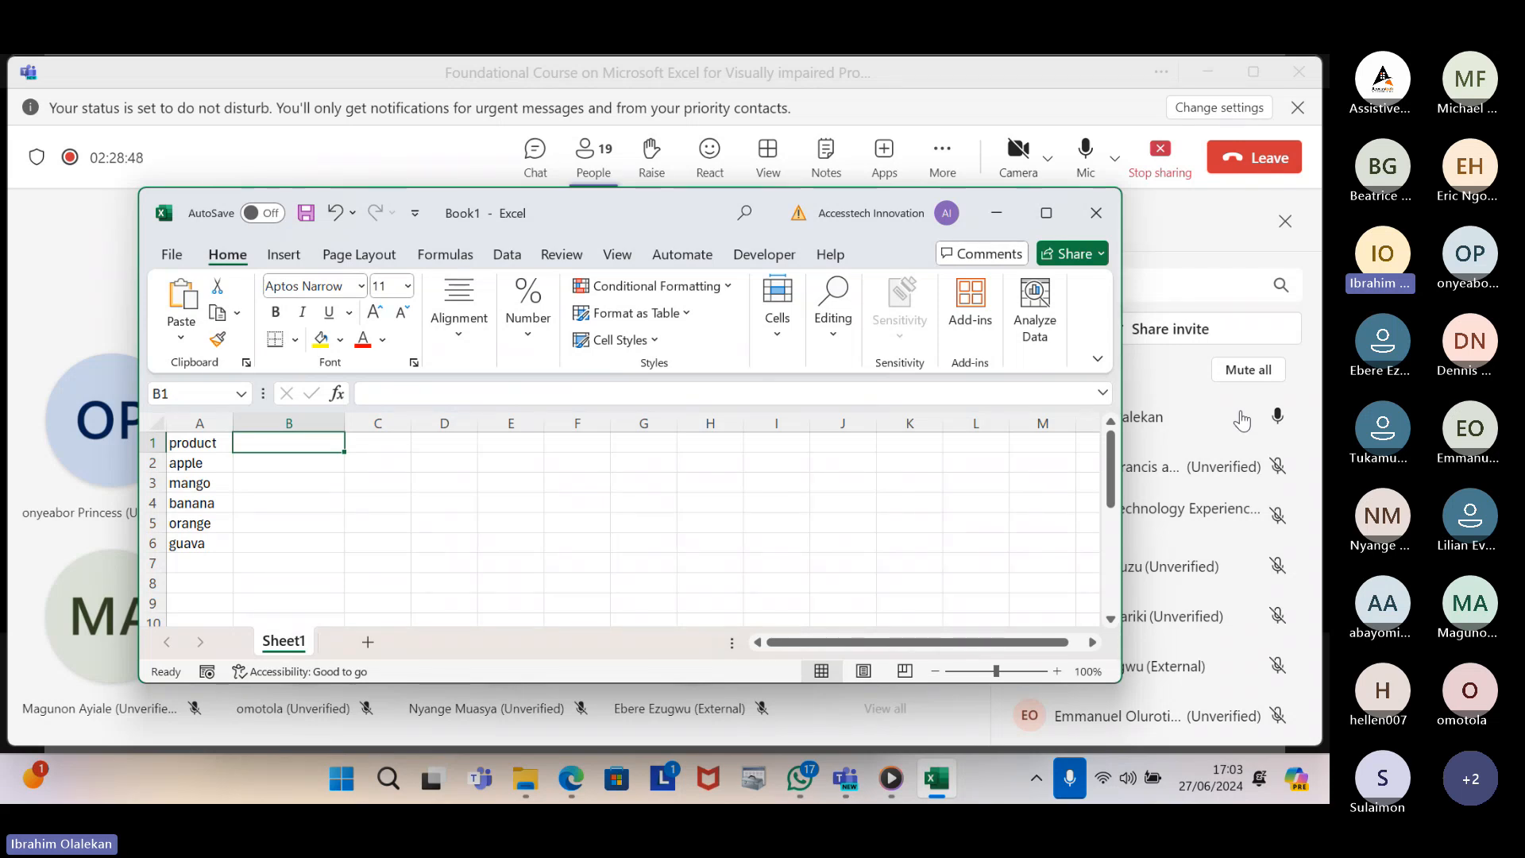
pyautogui.write('amount')
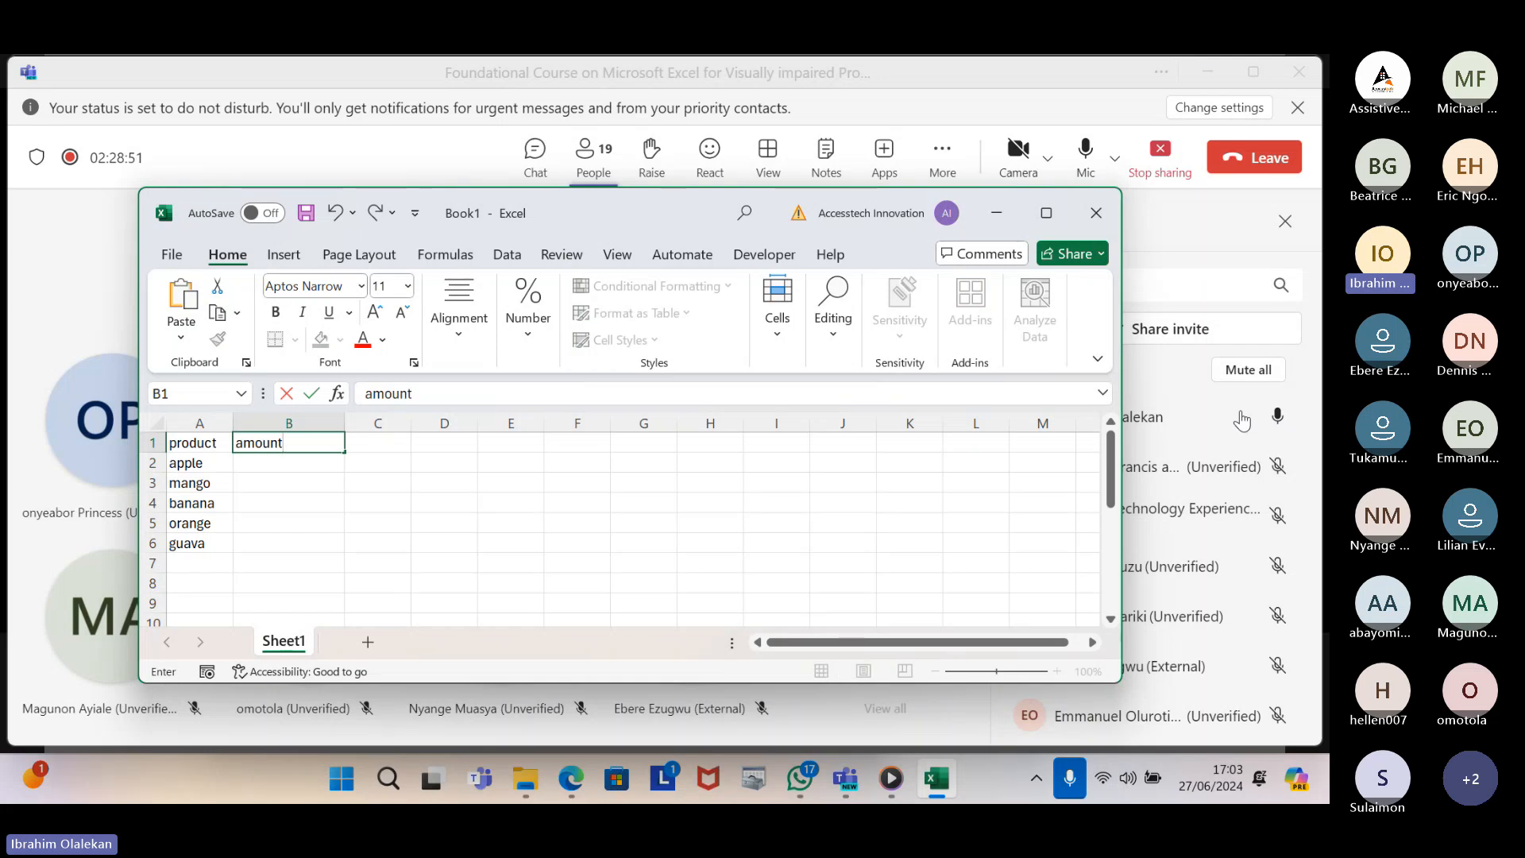
pyautogui.press('Tab')
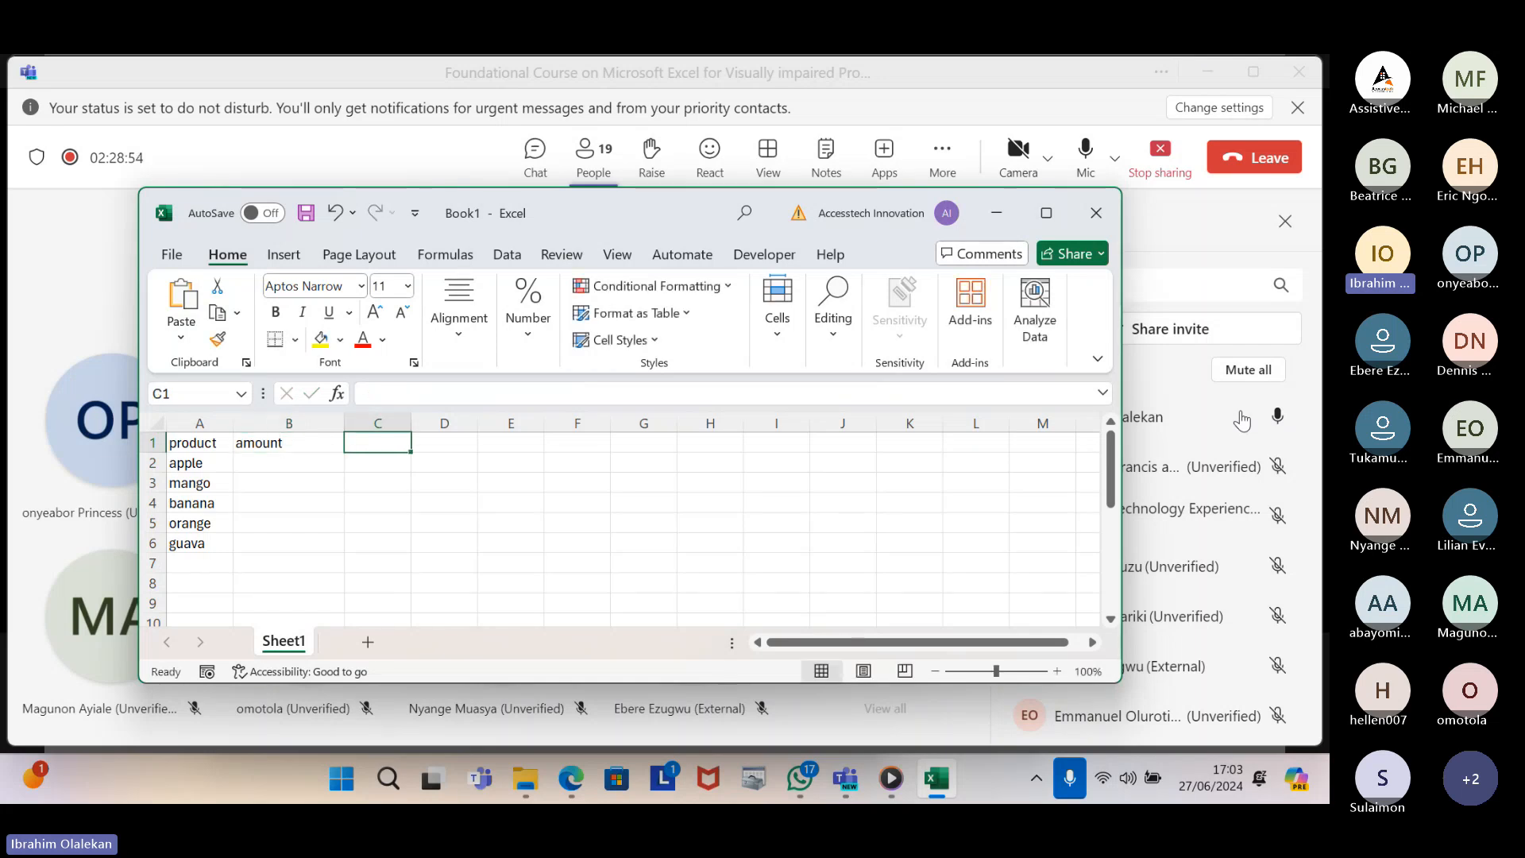
pyautogui.write('quantity')
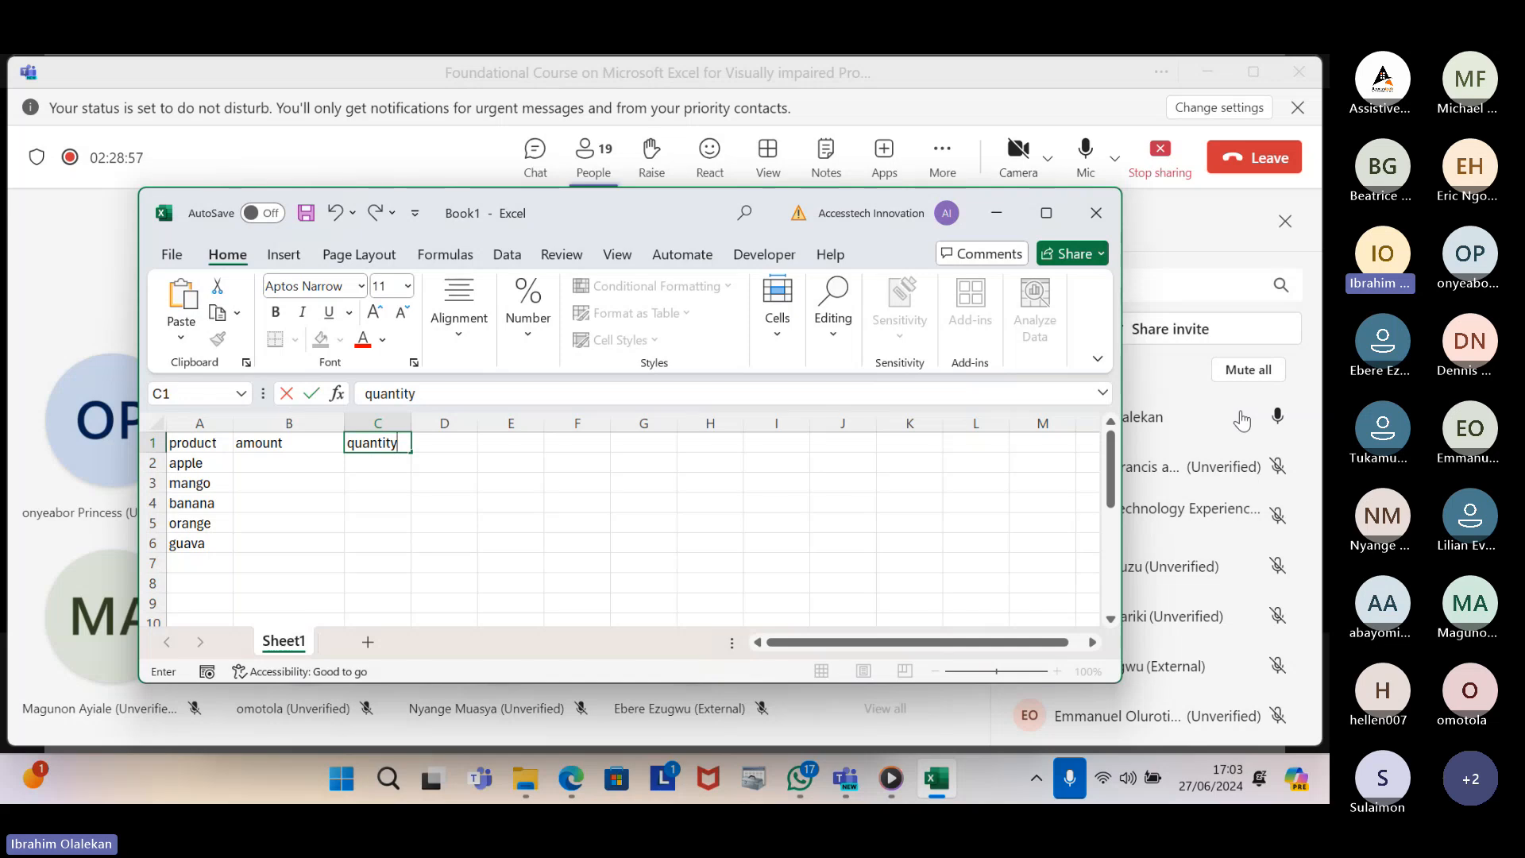
pyautogui.press('Return')
# Fill the amount column from B2 to B6 with the values 6, 3, 7, 8 and 5
pyautogui.press('Up')
pyautogui.press('Left')
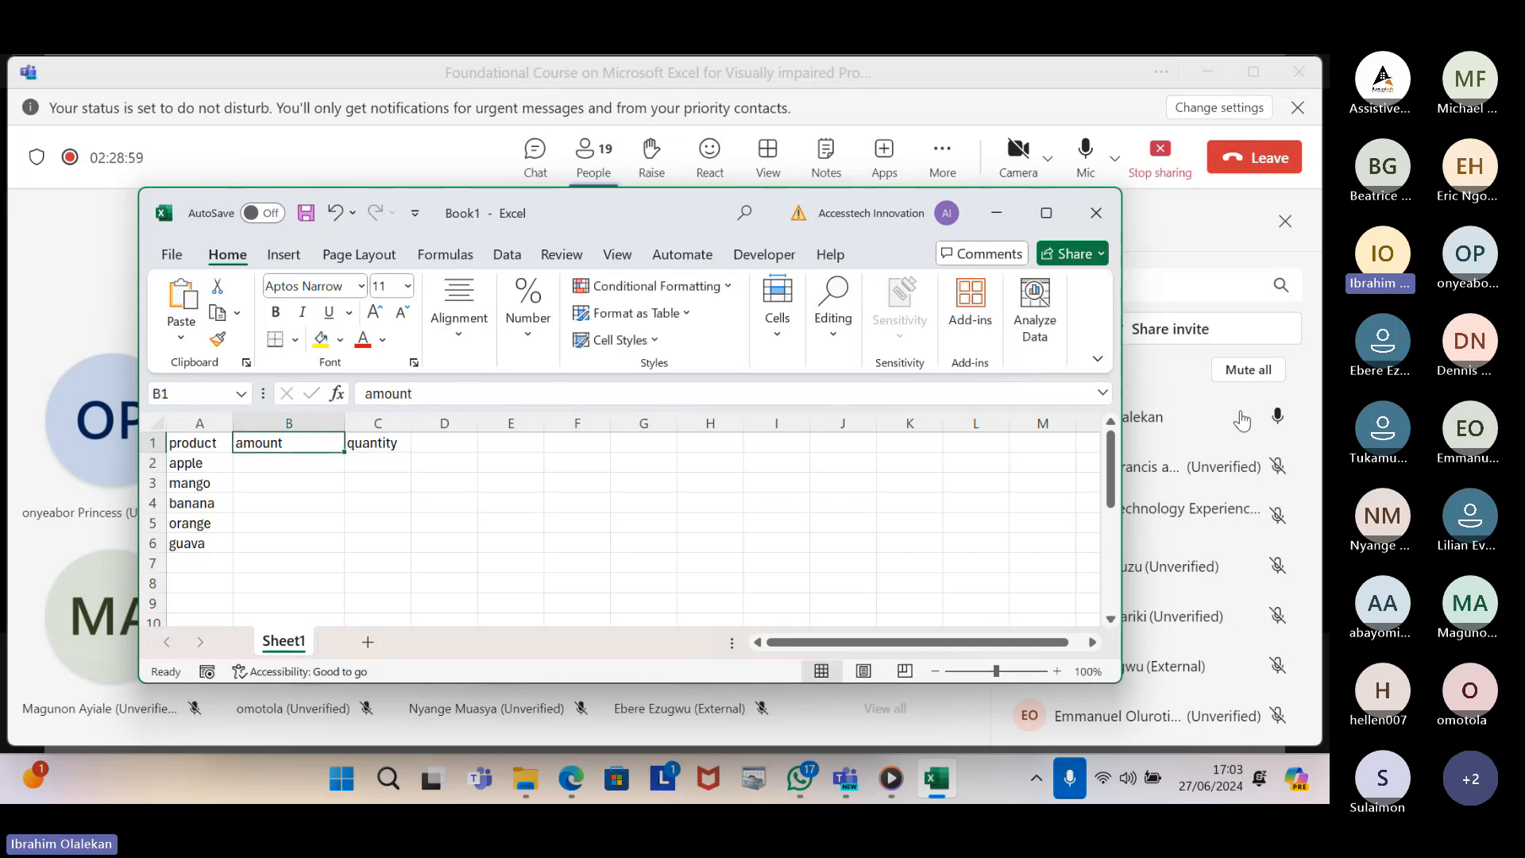
pyautogui.press('Down')
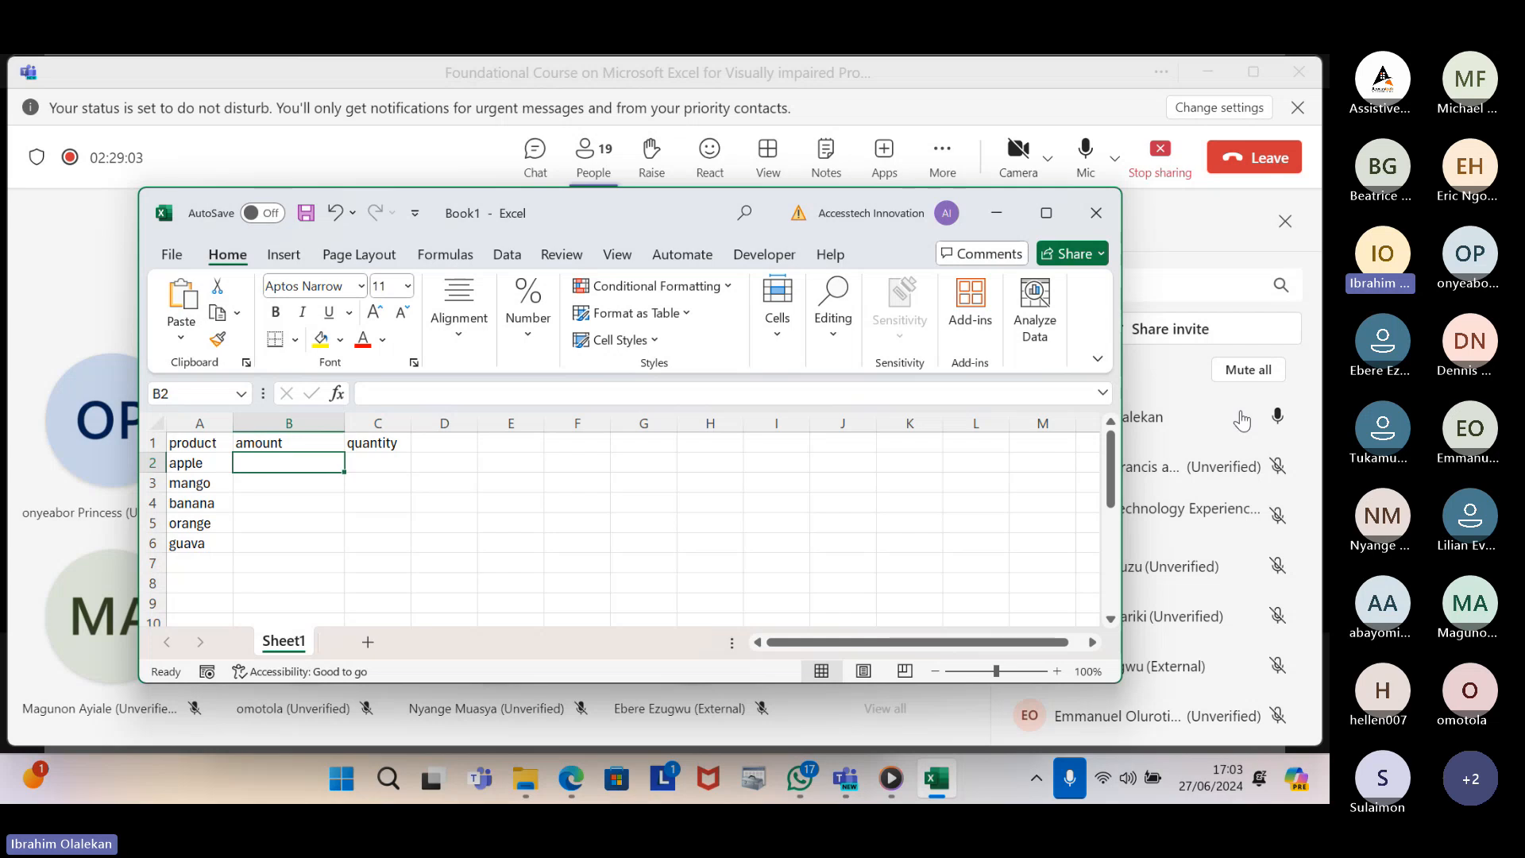
pyautogui.write('6')
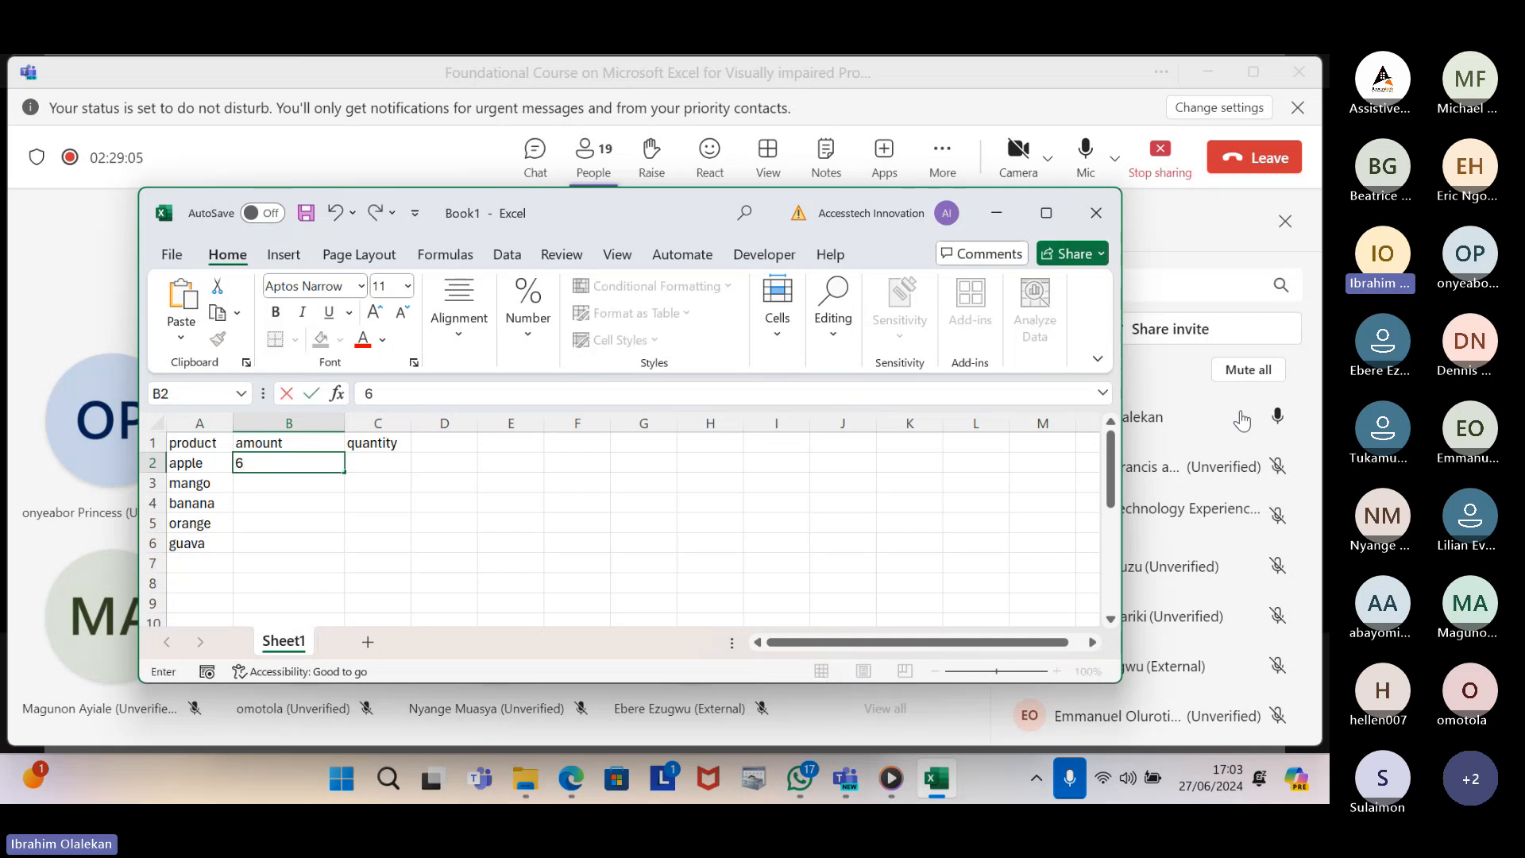
pyautogui.press('Return')
pyautogui.write('3')
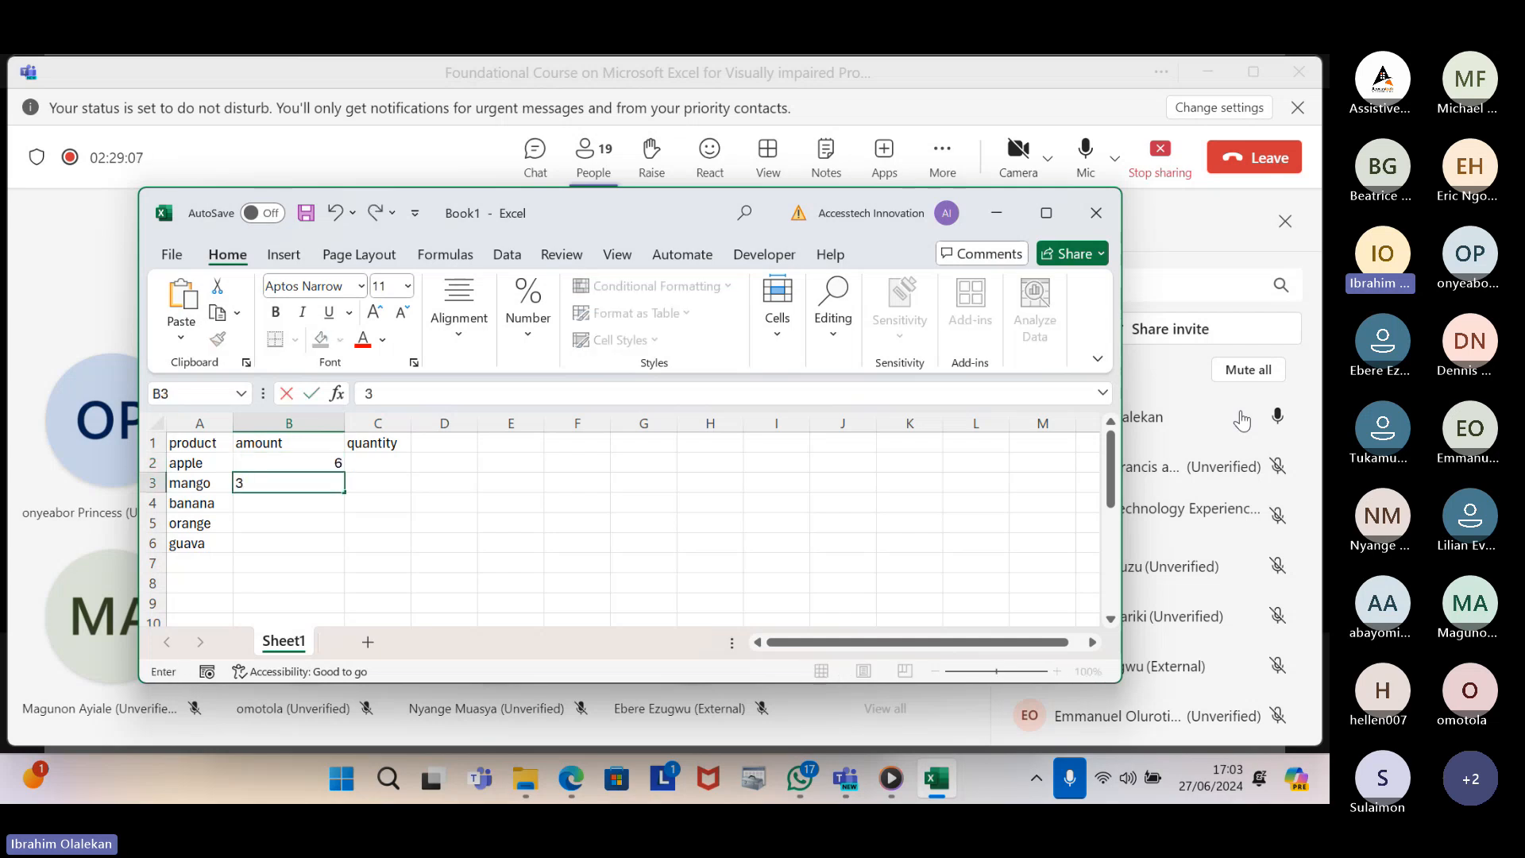
pyautogui.press('Return')
pyautogui.write('7')
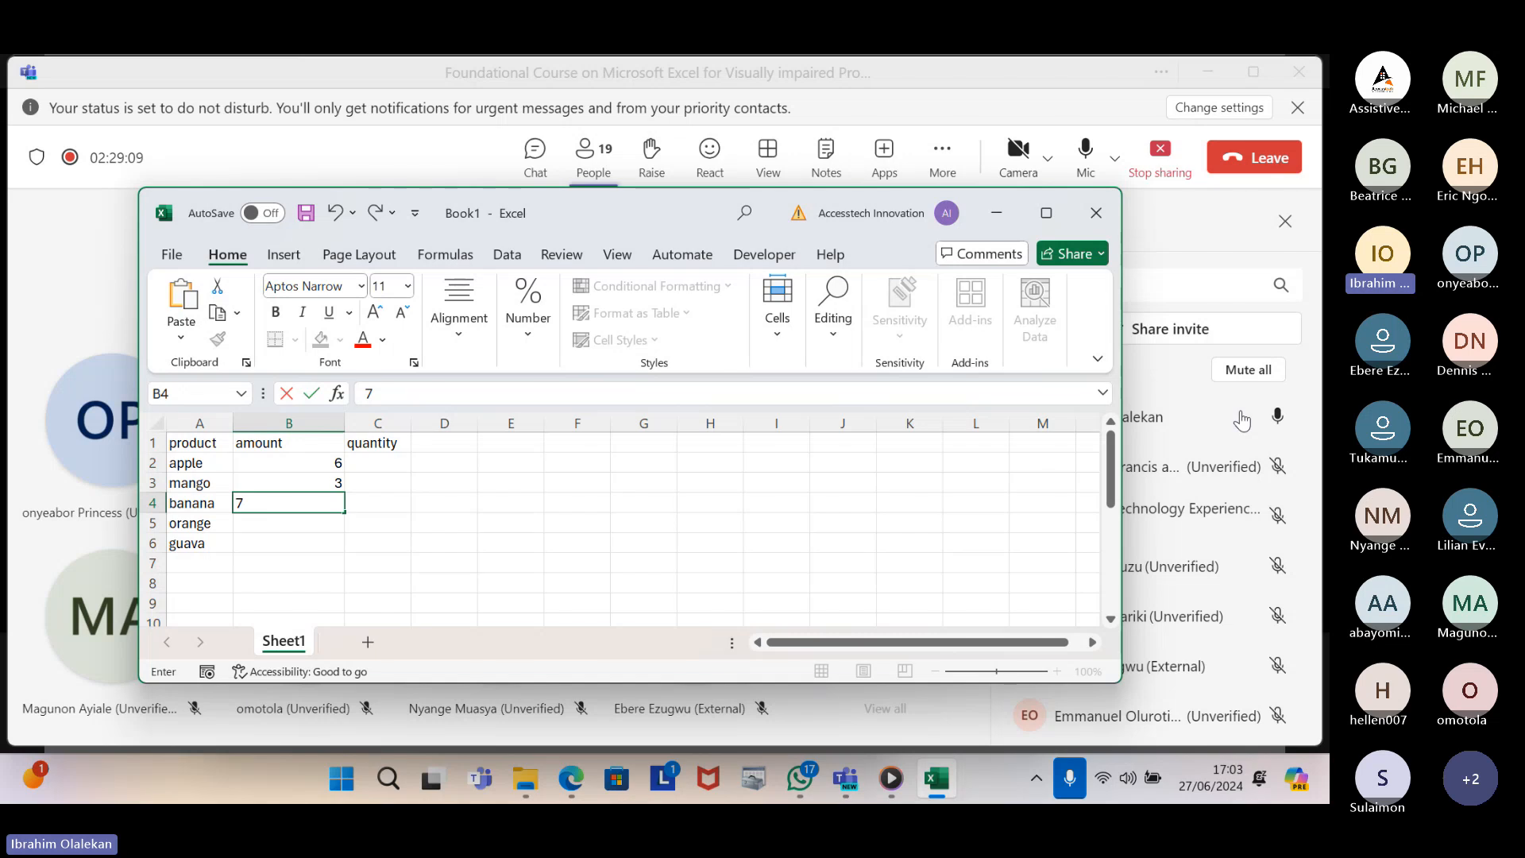
pyautogui.press('Return')
pyautogui.write('8')
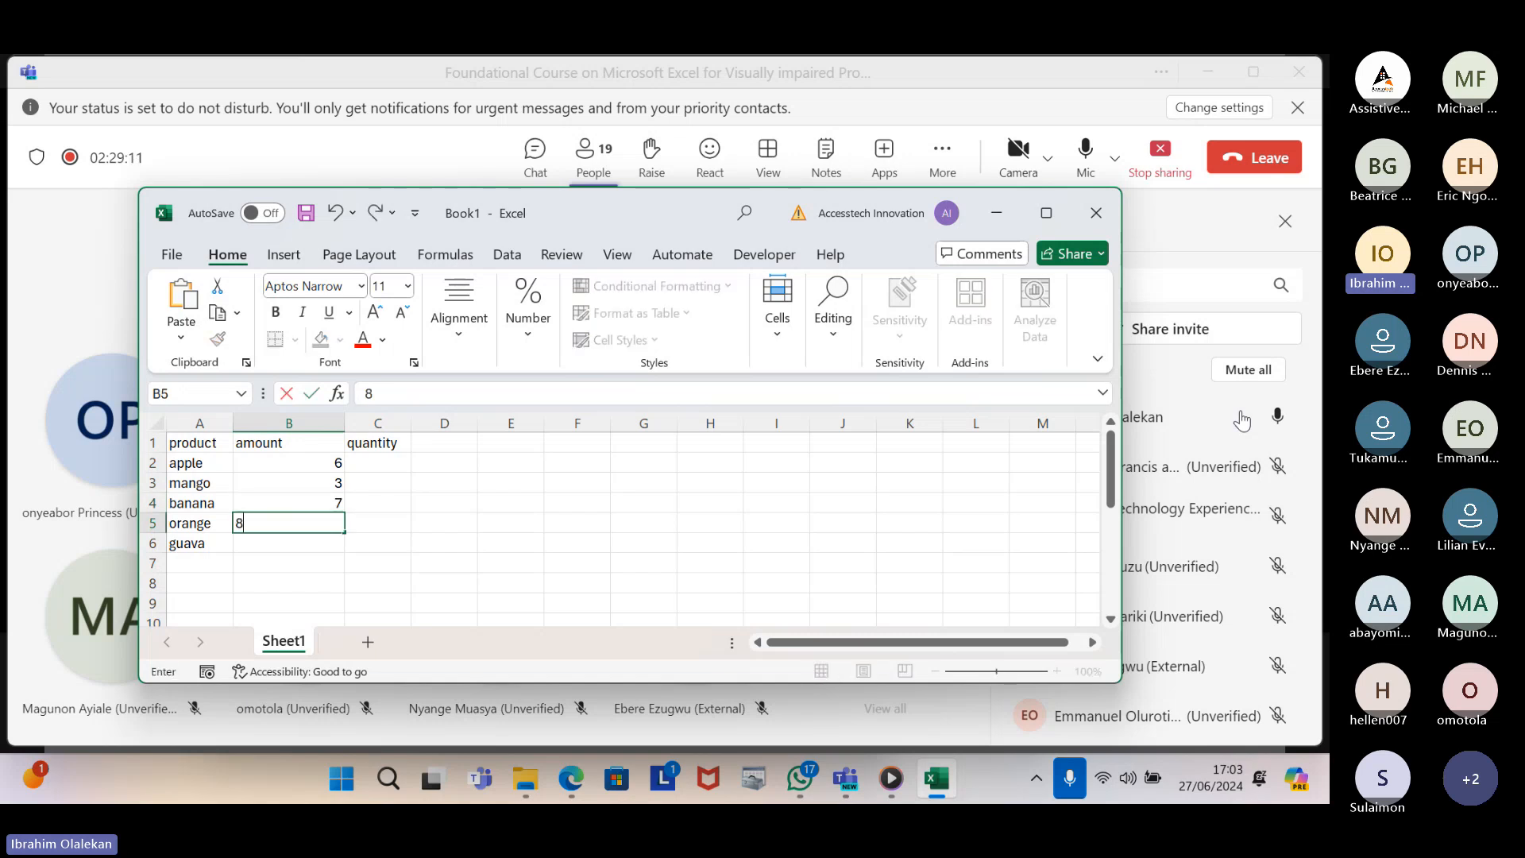
pyautogui.press('Return')
pyautogui.write('5')
pyautogui.press('Return')
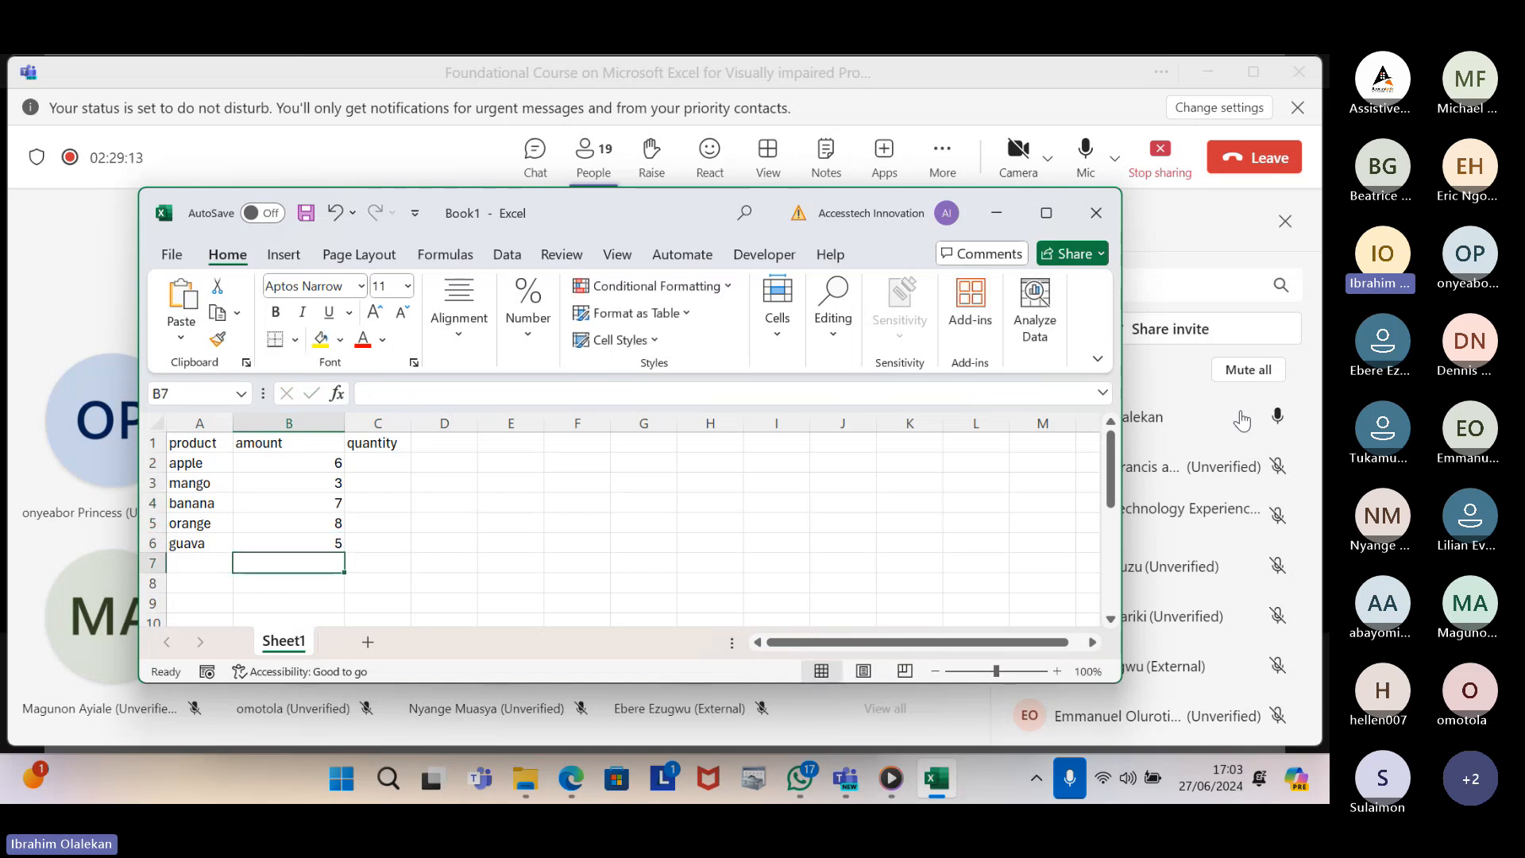
# Fill the quantity column from C2 to C6 with the values 15, 23, 35, 21 and 53
pyautogui.press('Up')
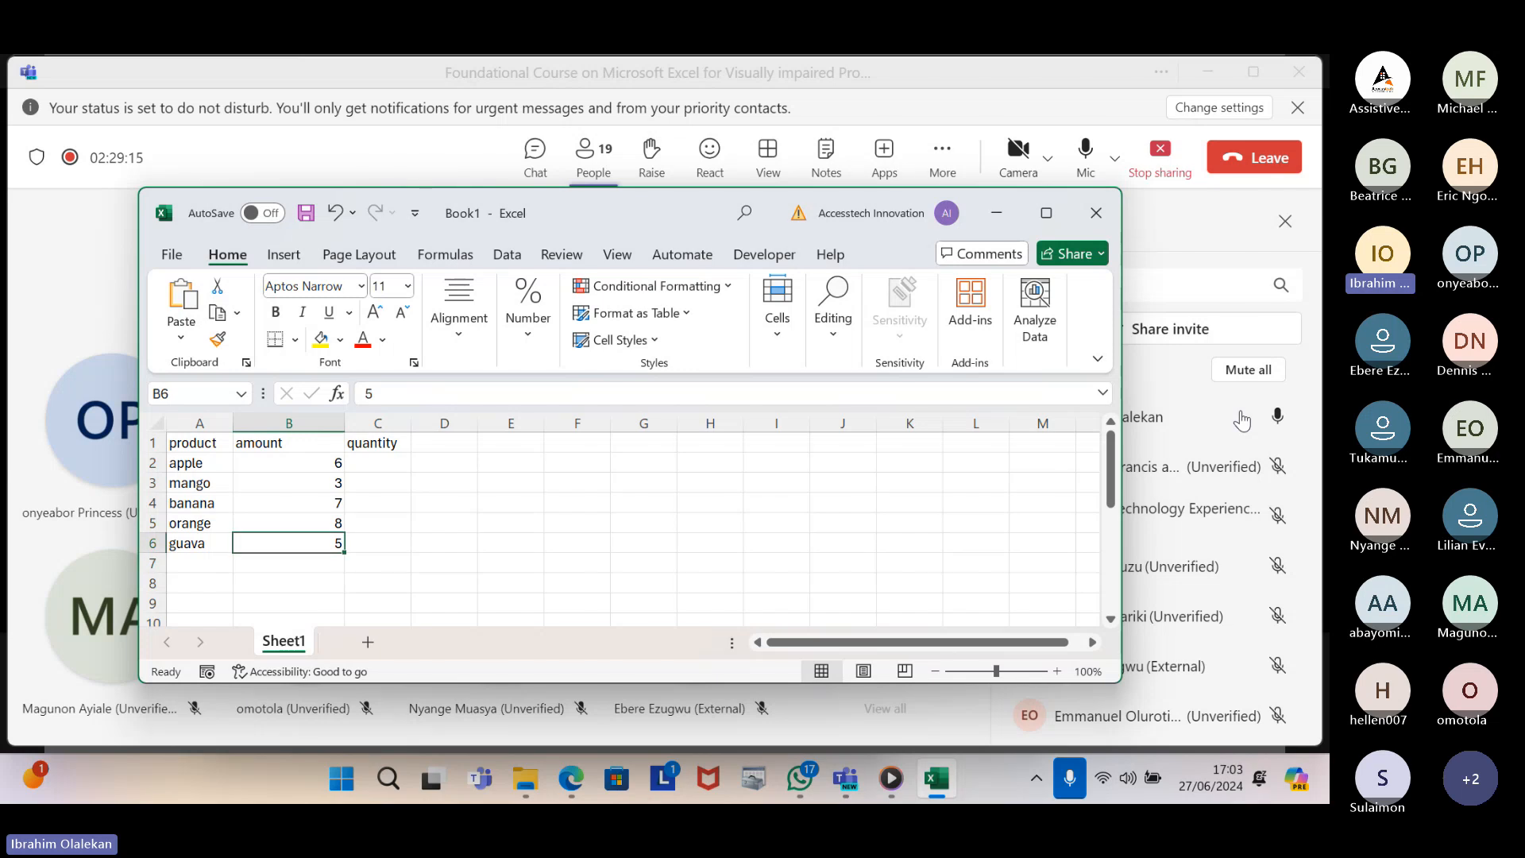
pyautogui.press('Up')
pyautogui.press('Up')
pyautogui.press('Up')
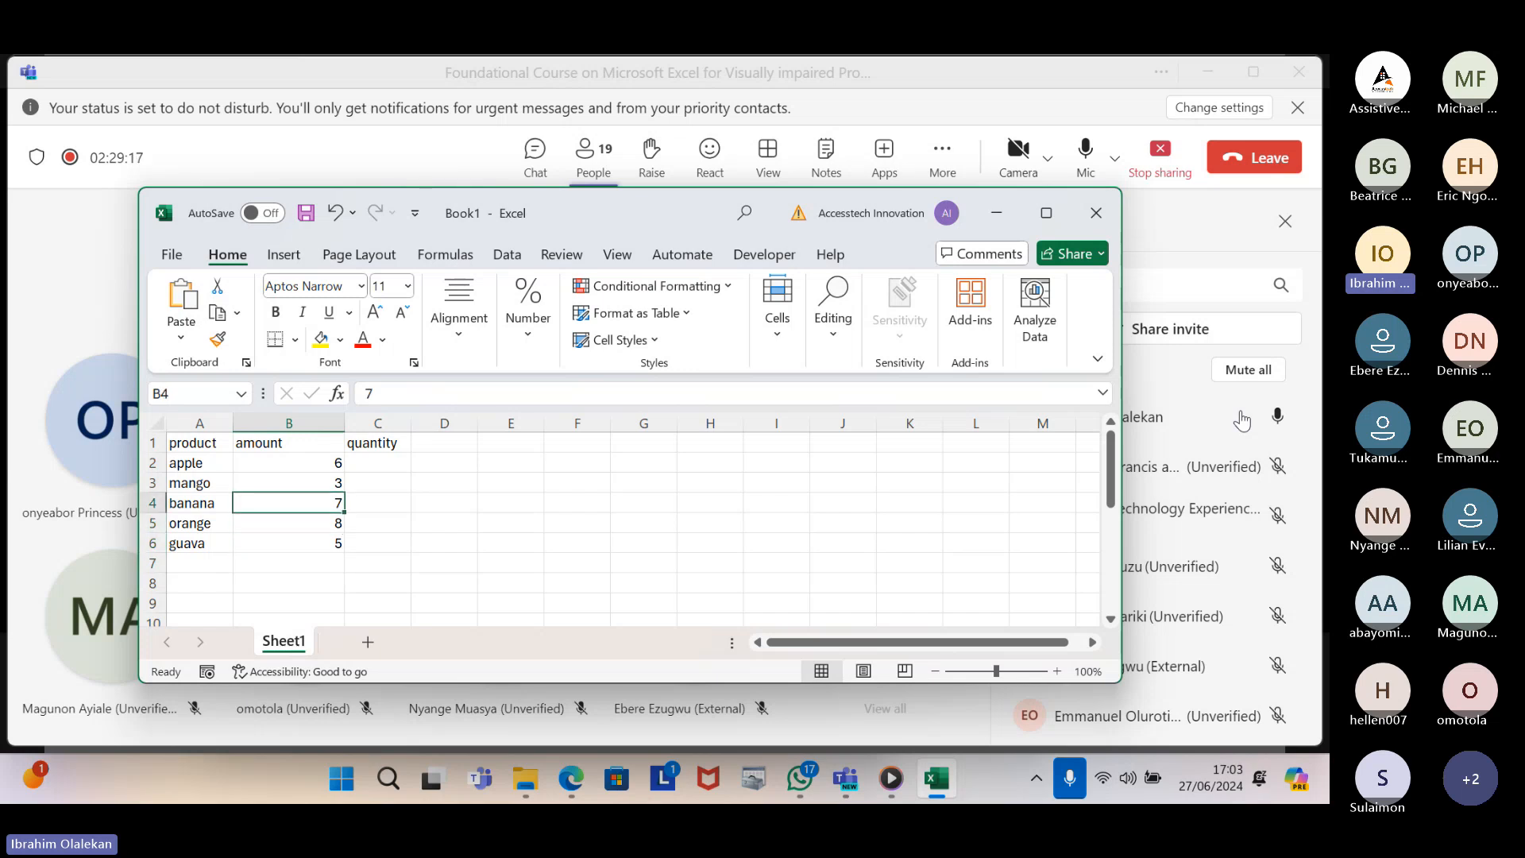
pyautogui.press('Up')
pyautogui.press('Up')
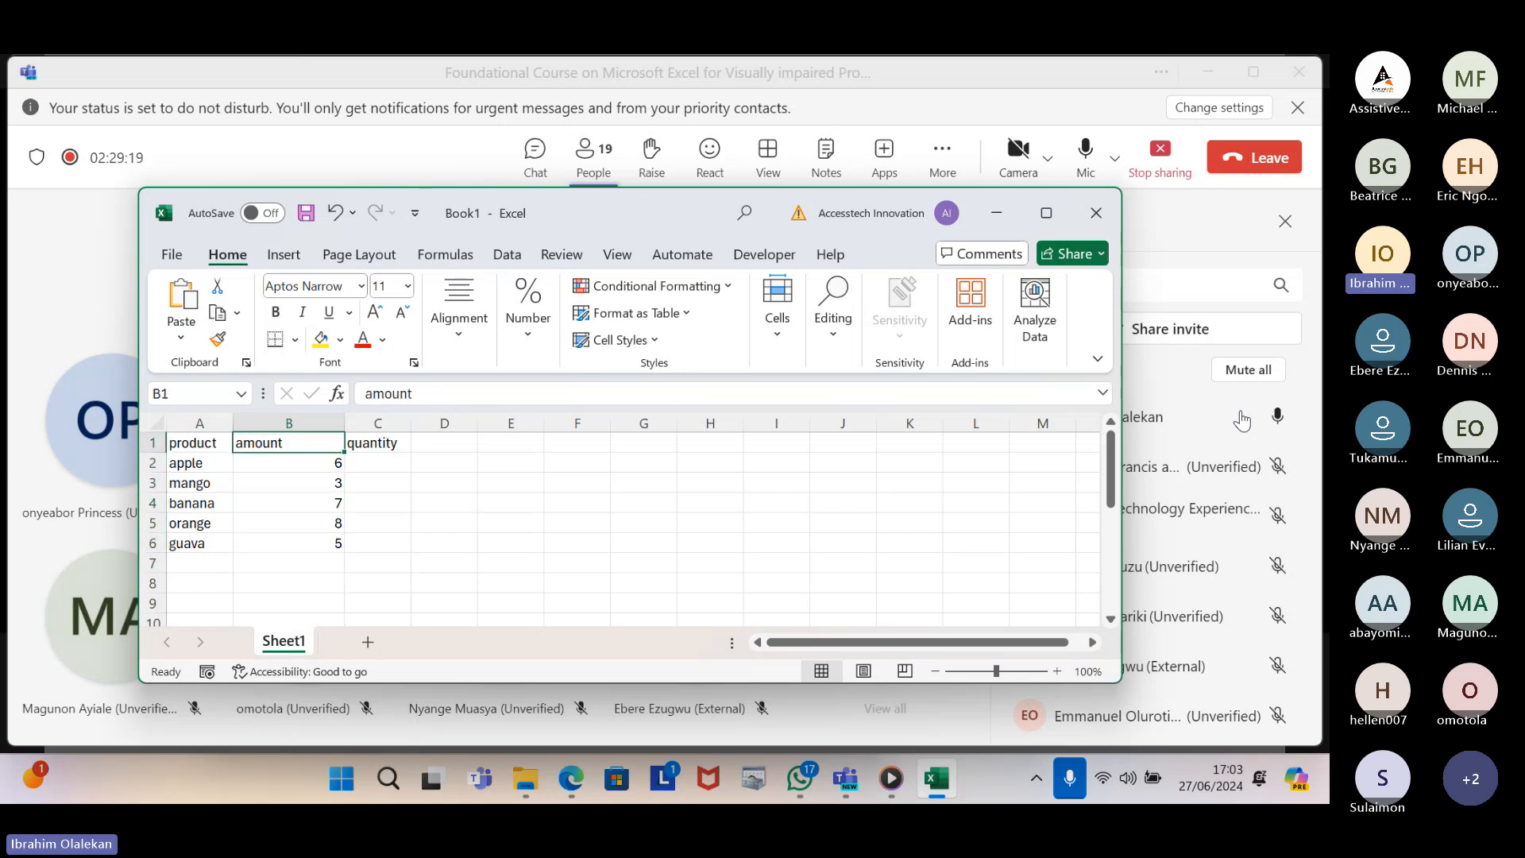
pyautogui.press('Right')
pyautogui.press('Down')
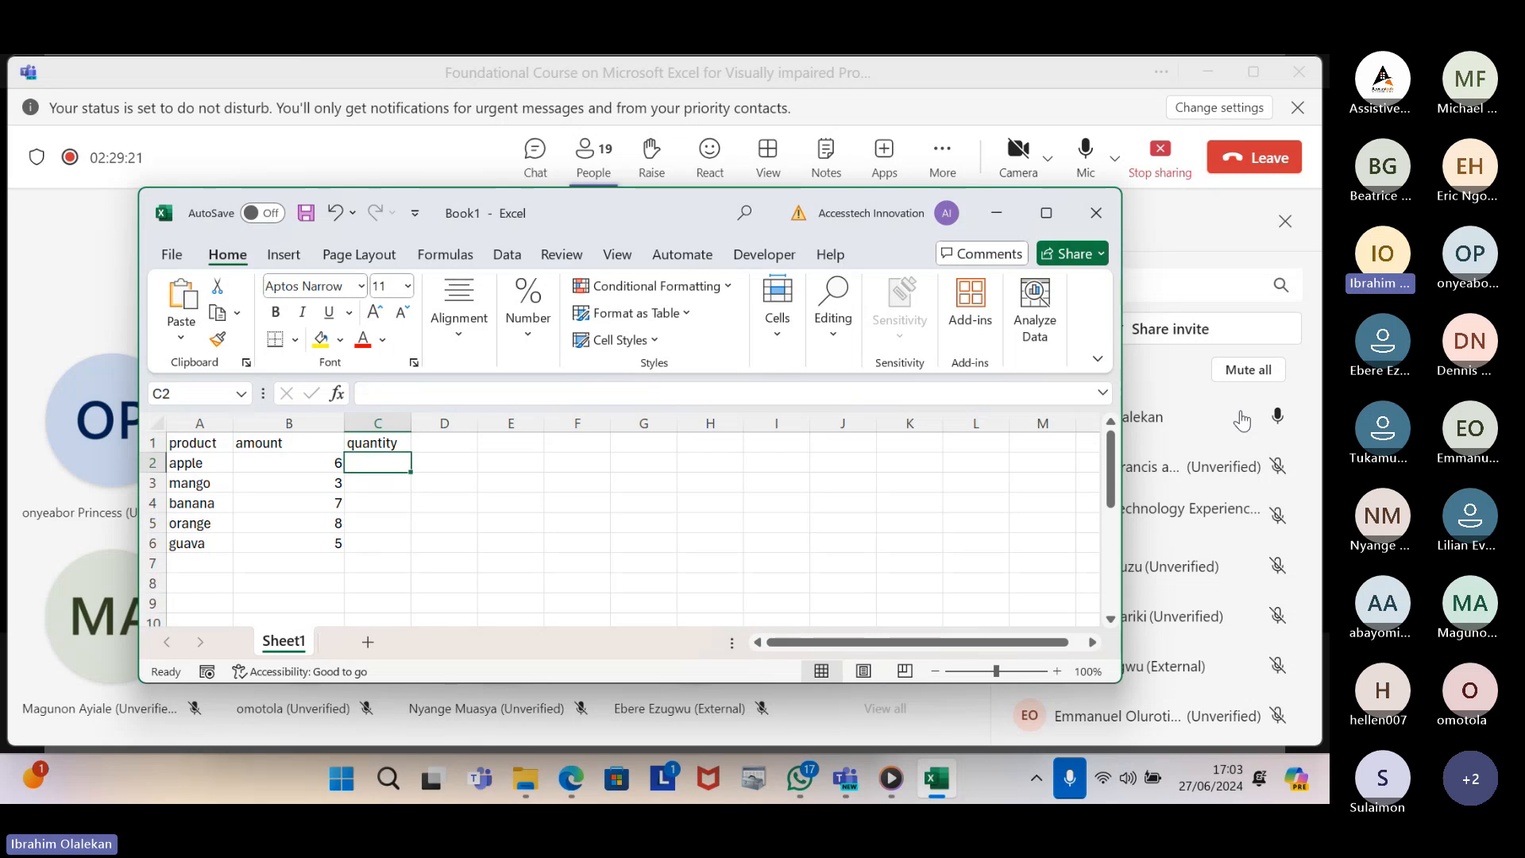
pyautogui.write('15')
pyautogui.press('Return')
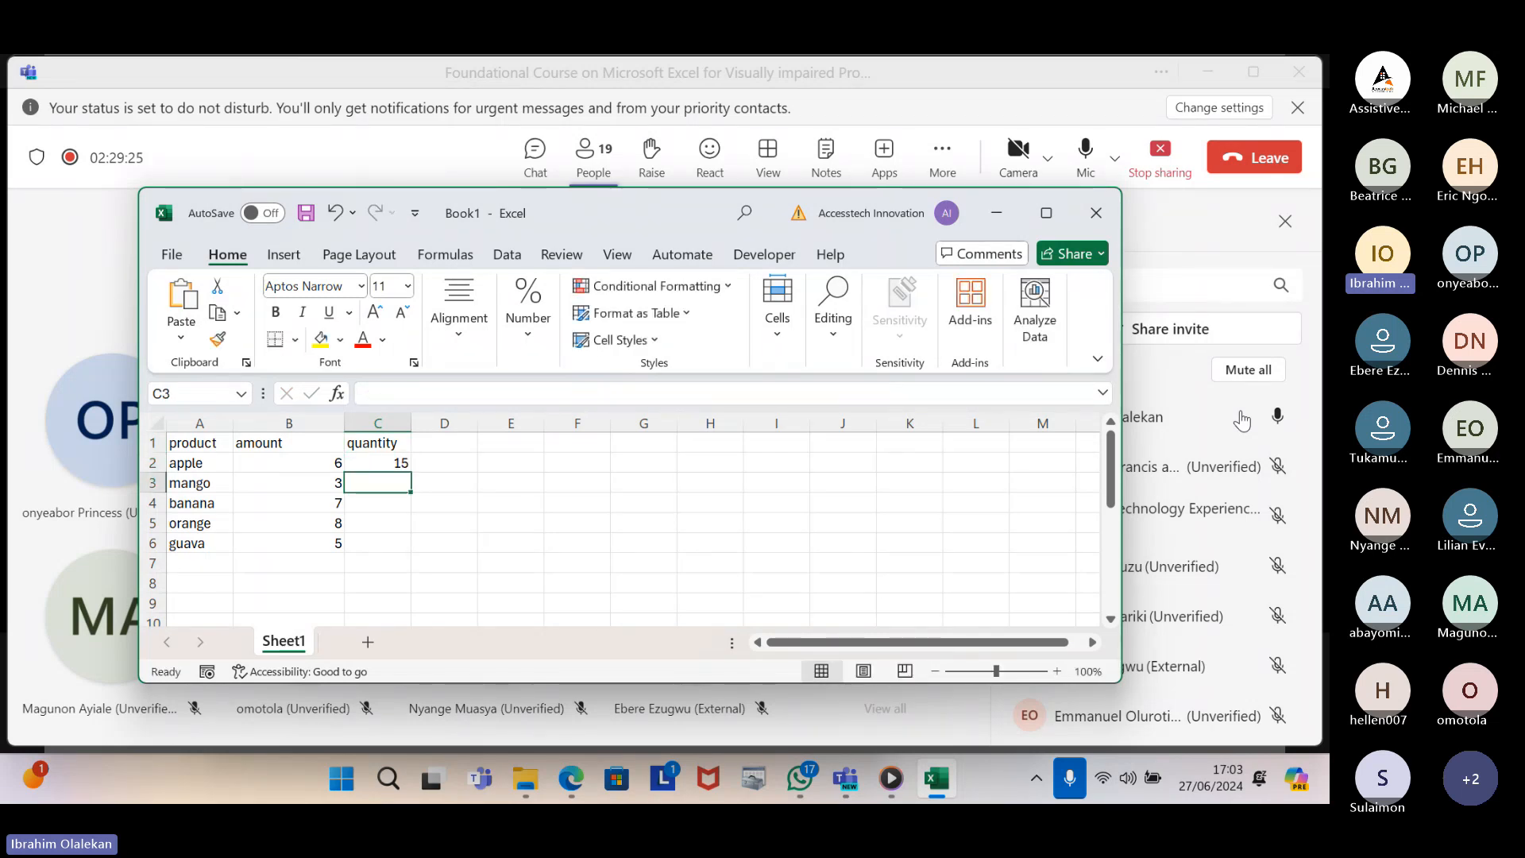
pyautogui.write('23')
pyautogui.press('Return')
pyautogui.write('35')
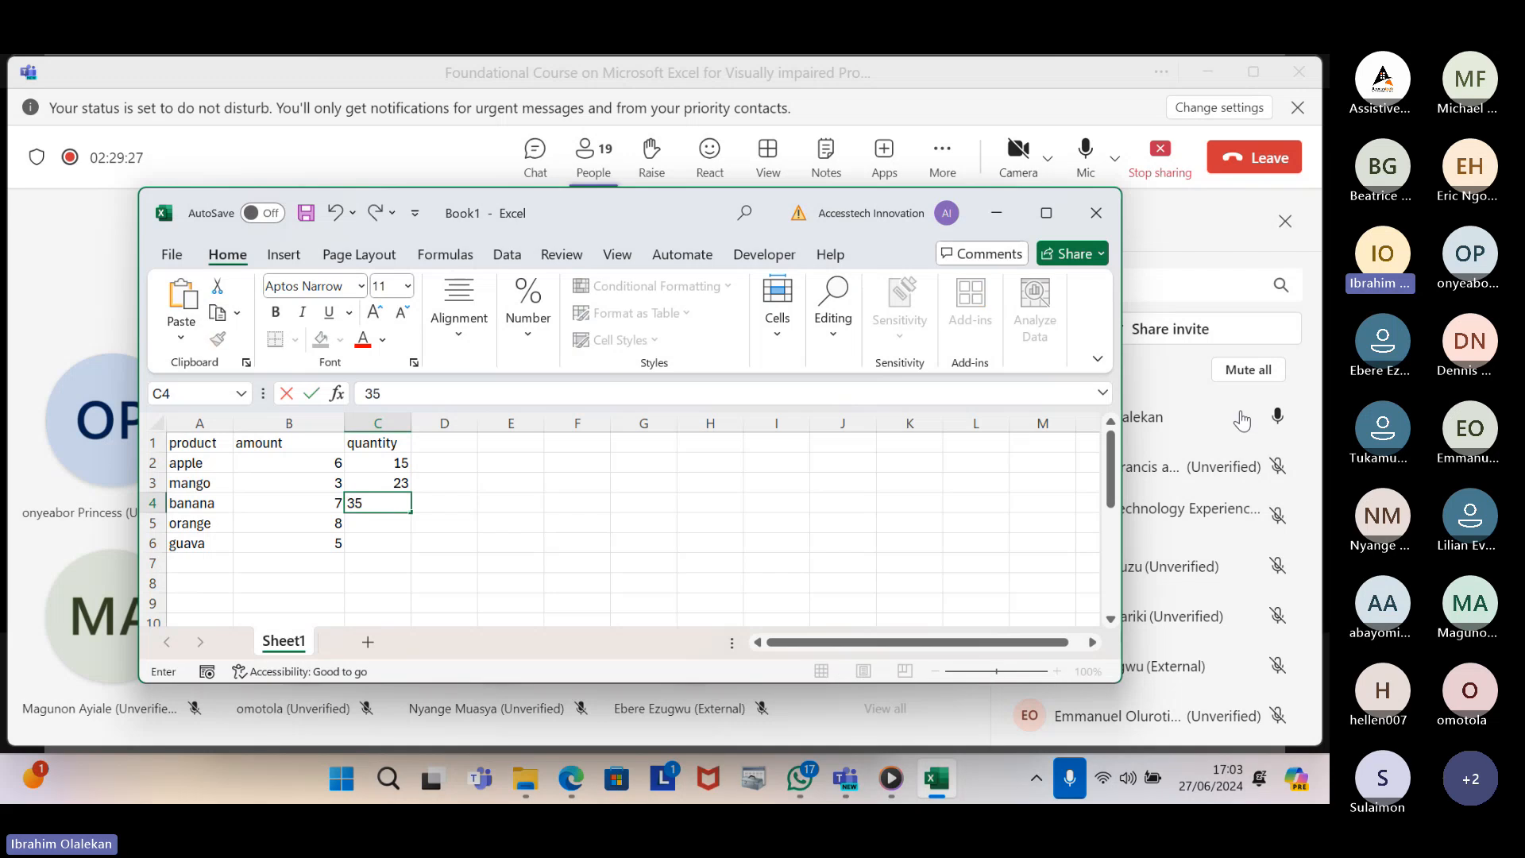
pyautogui.press('Return')
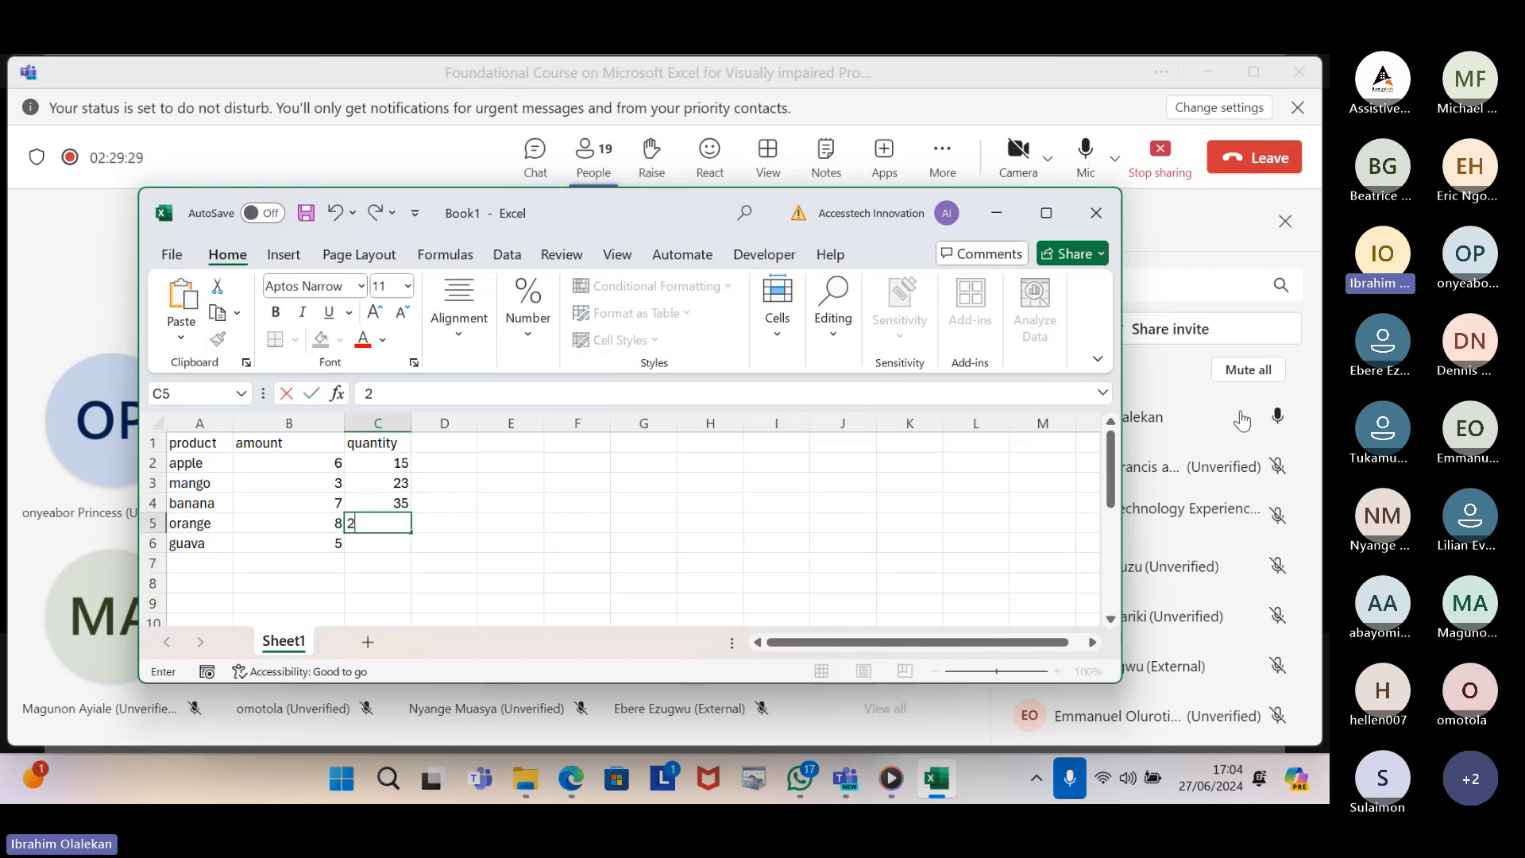
pyautogui.write('21')
pyautogui.press('Return')
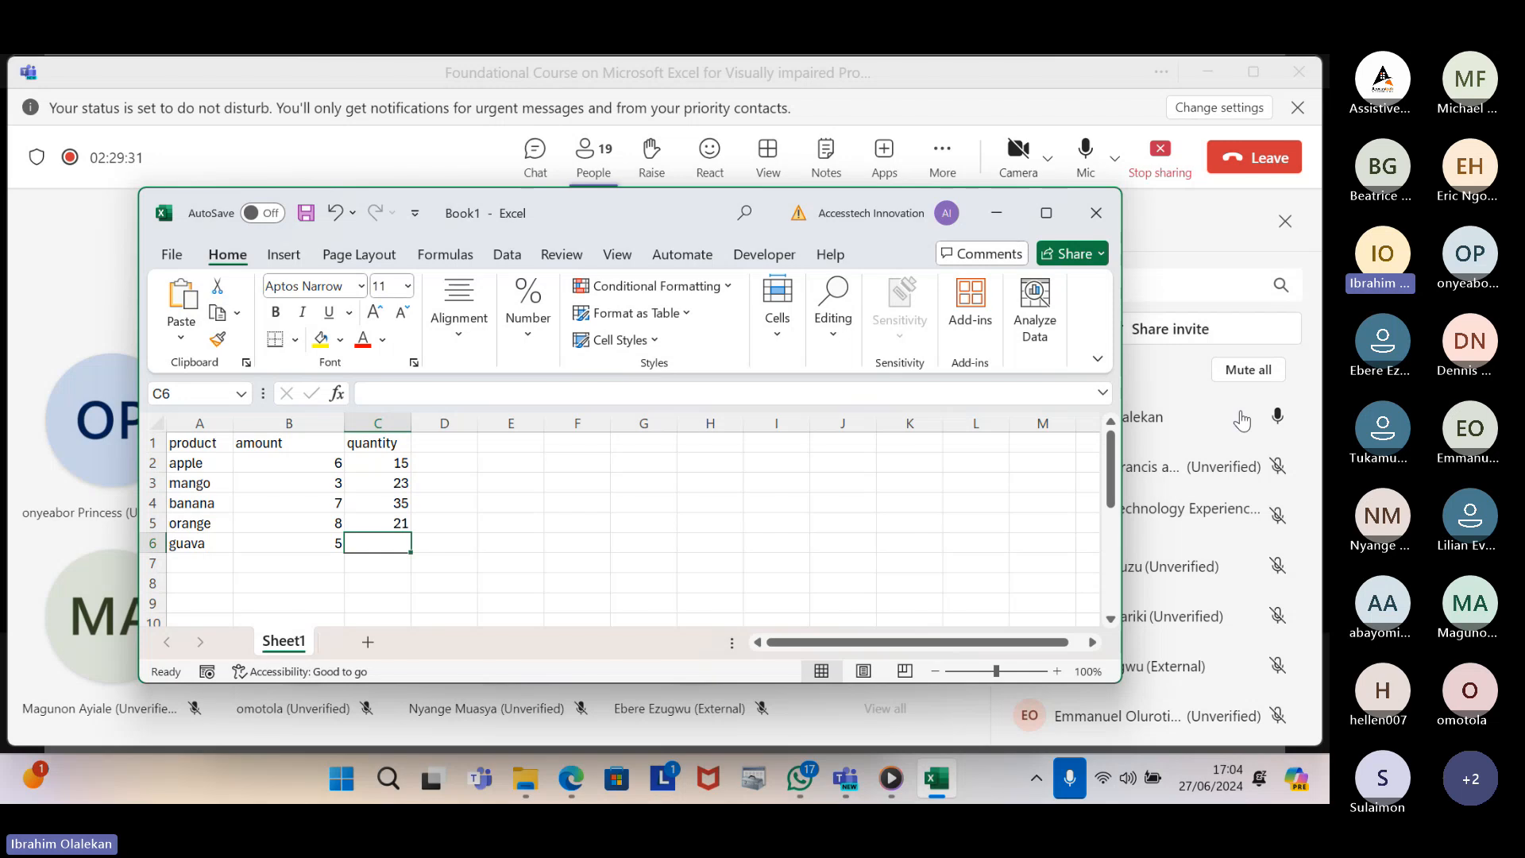
pyautogui.write('5')
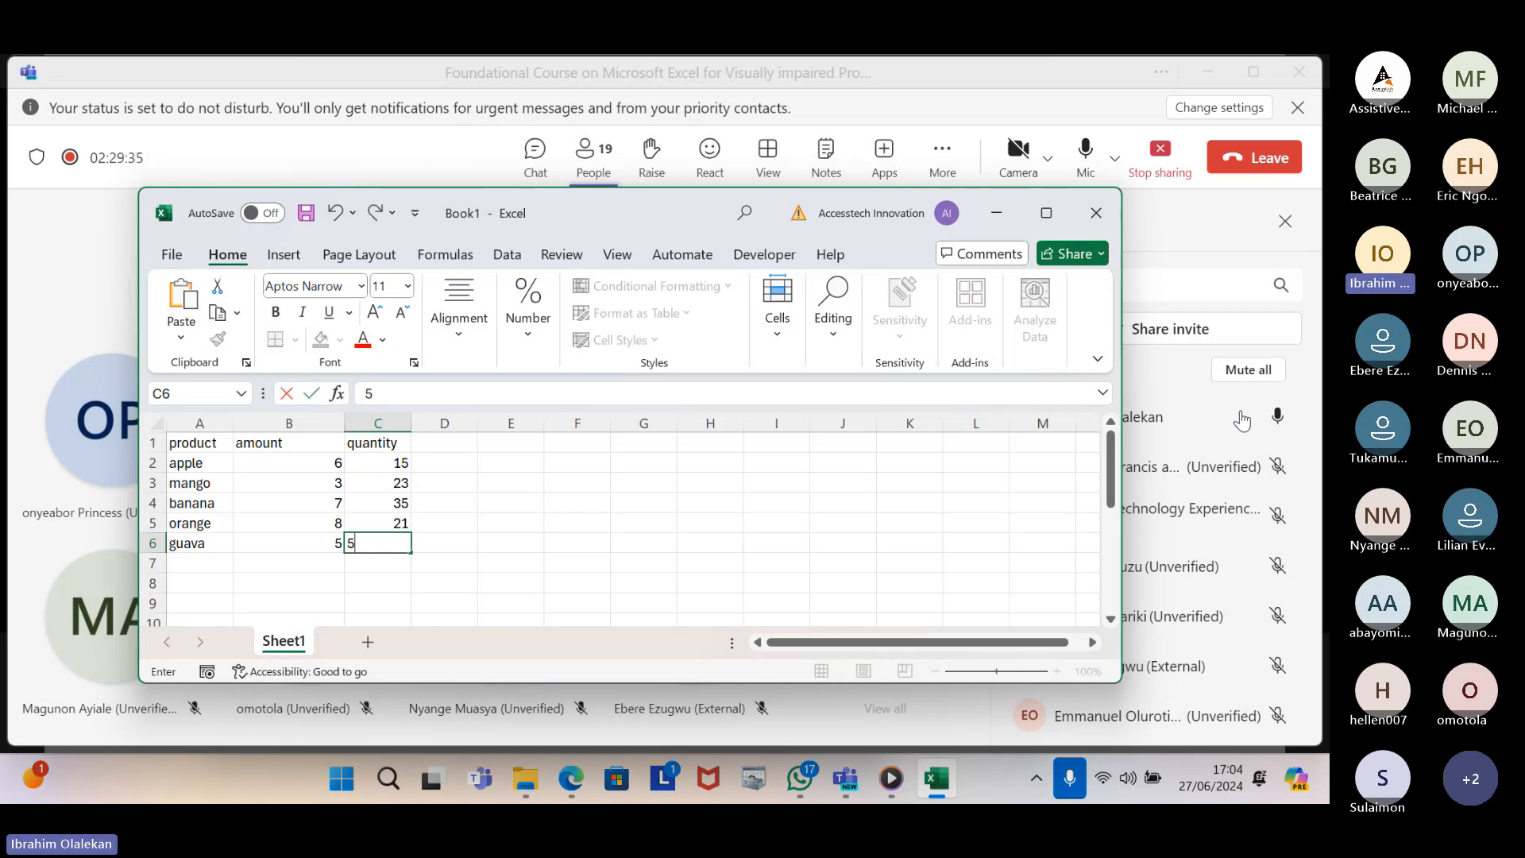
pyautogui.write('3')
pyautogui.hotkey('ctrl', 'Return')
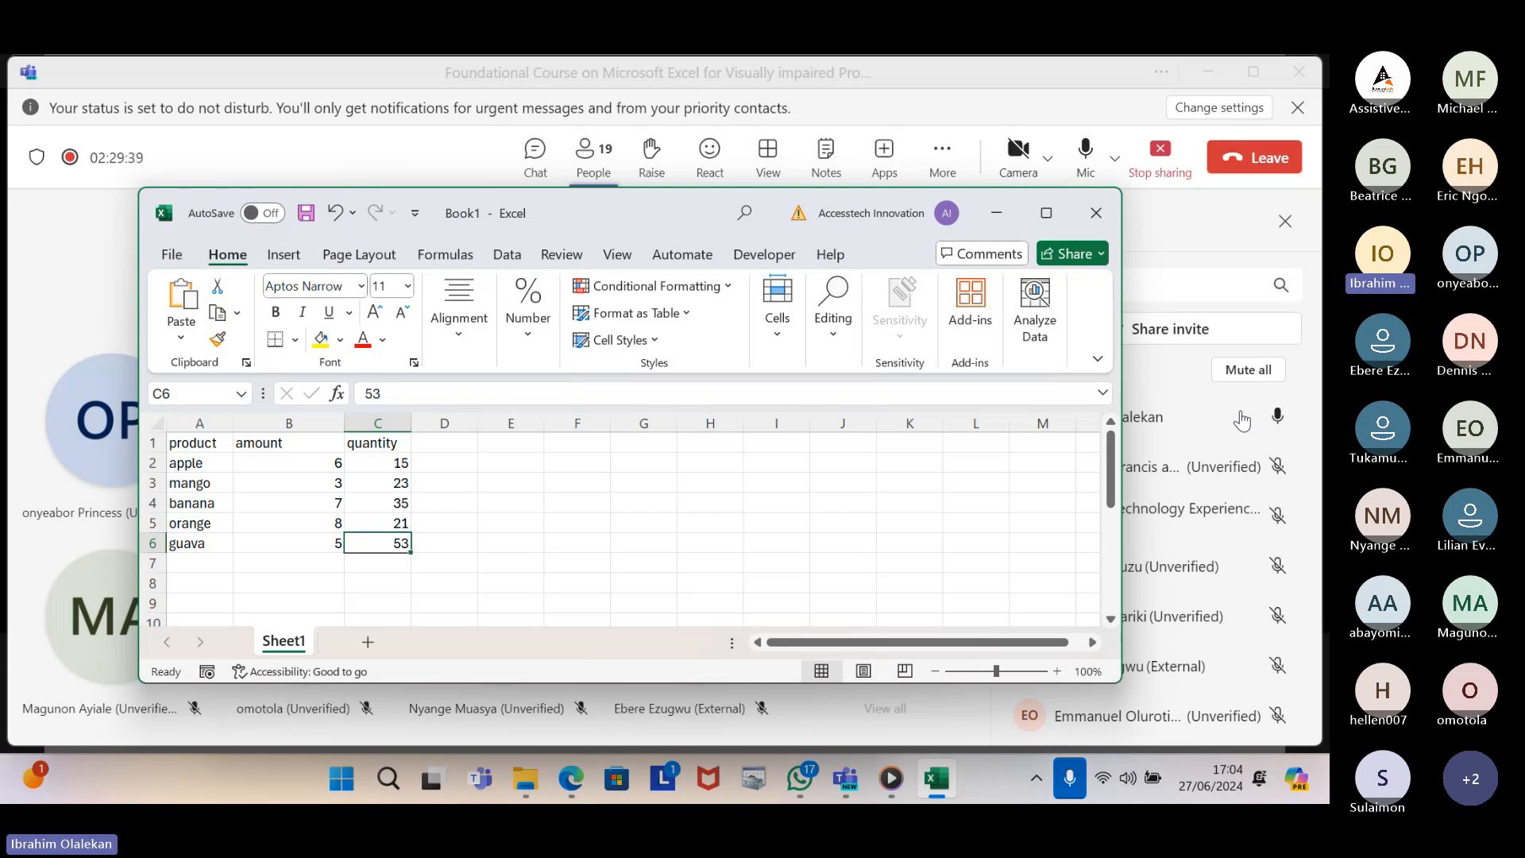
# Review the product table cell by cell, checking the guava row, the three headings in row 1 and the apple entry
pyautogui.press('Left')
pyautogui.press('Left')
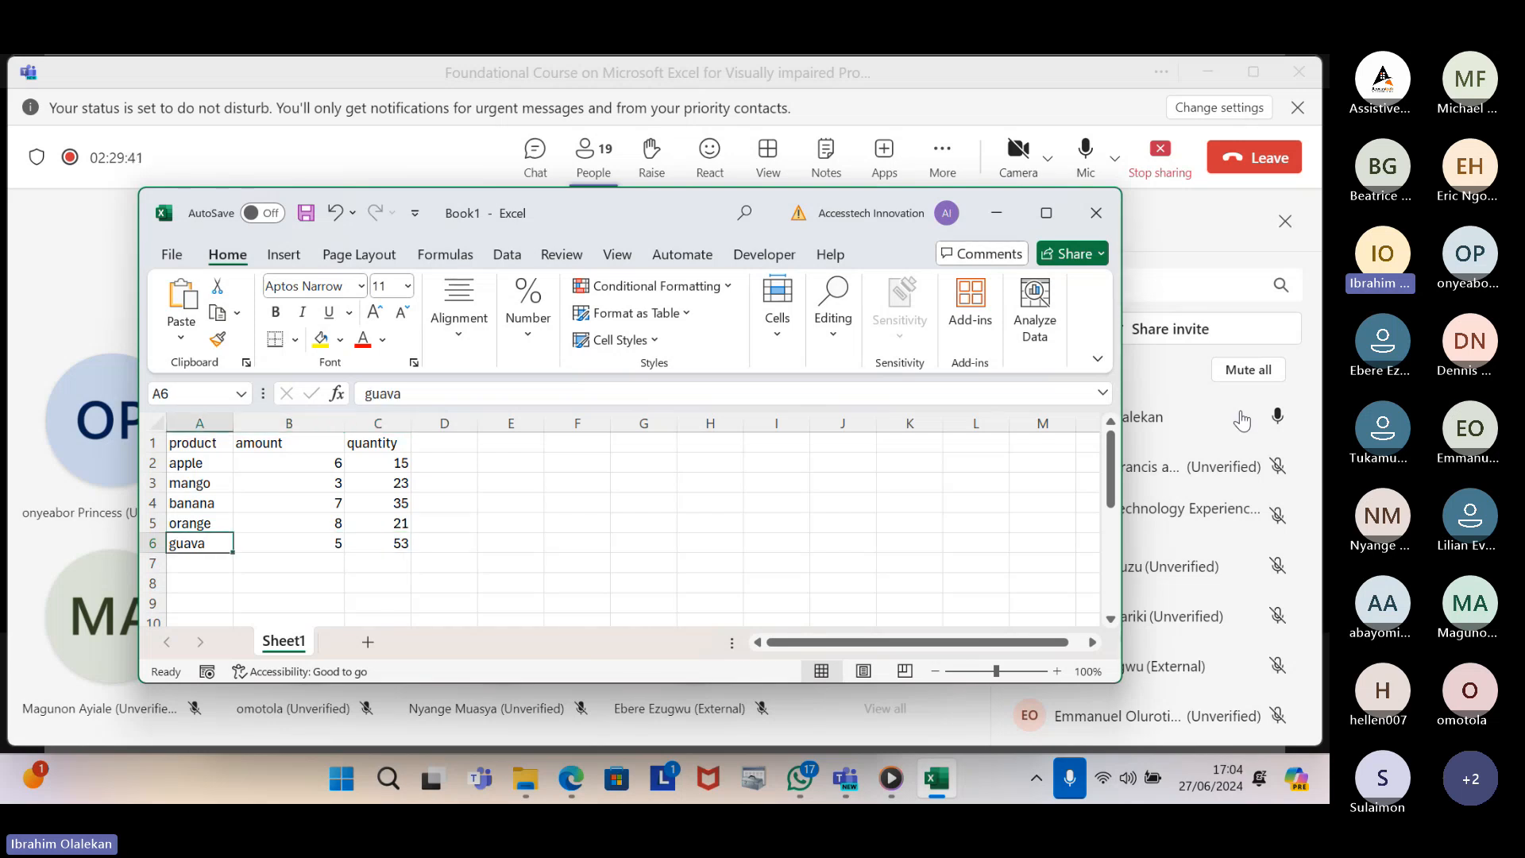
pyautogui.press('Up')
pyautogui.hotkey('ctrl', 'Home')
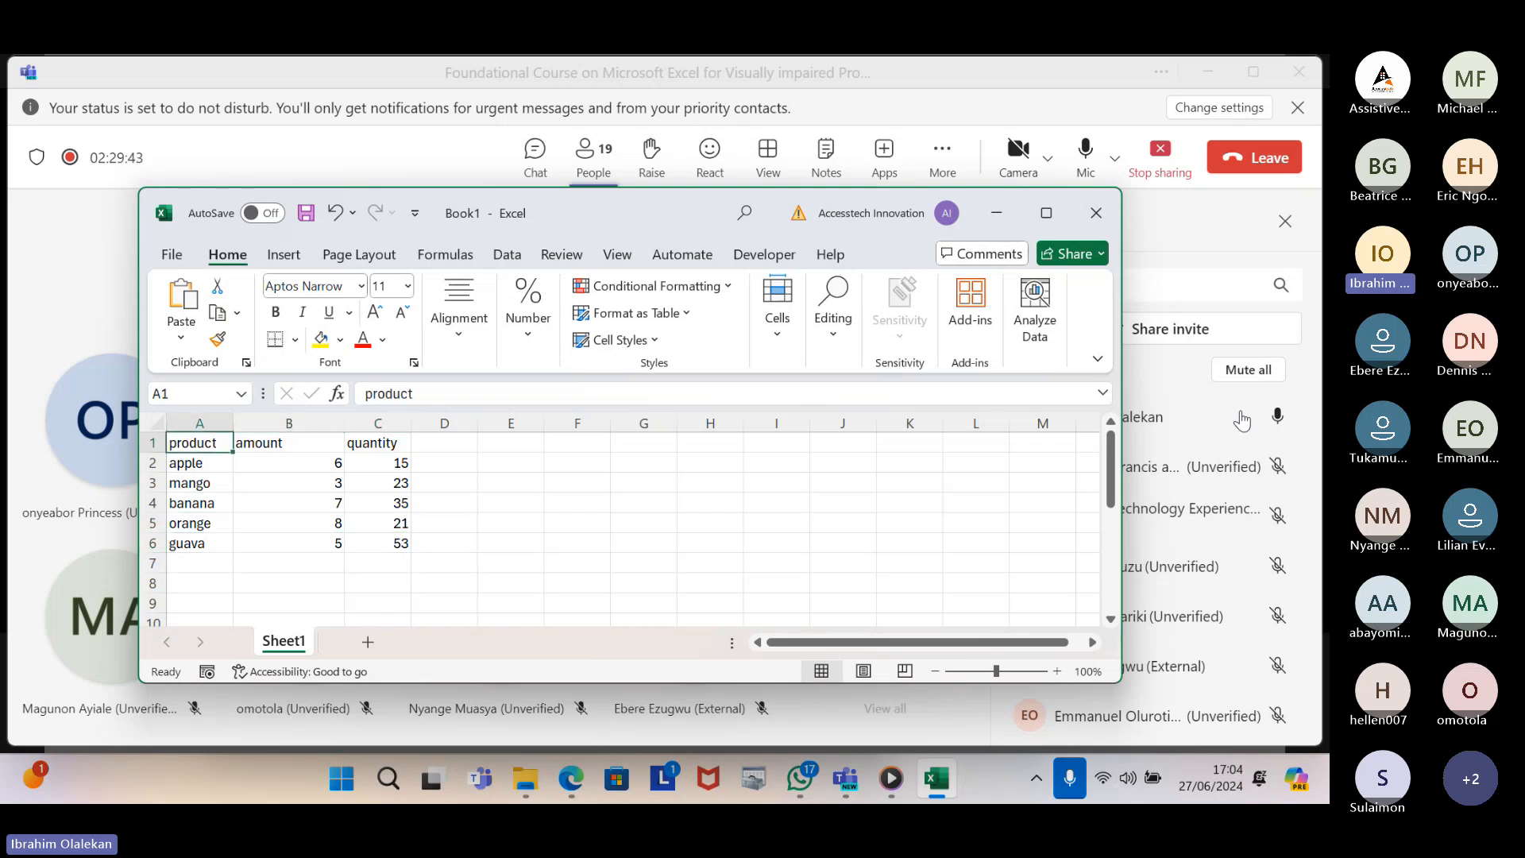
pyautogui.press('Down')
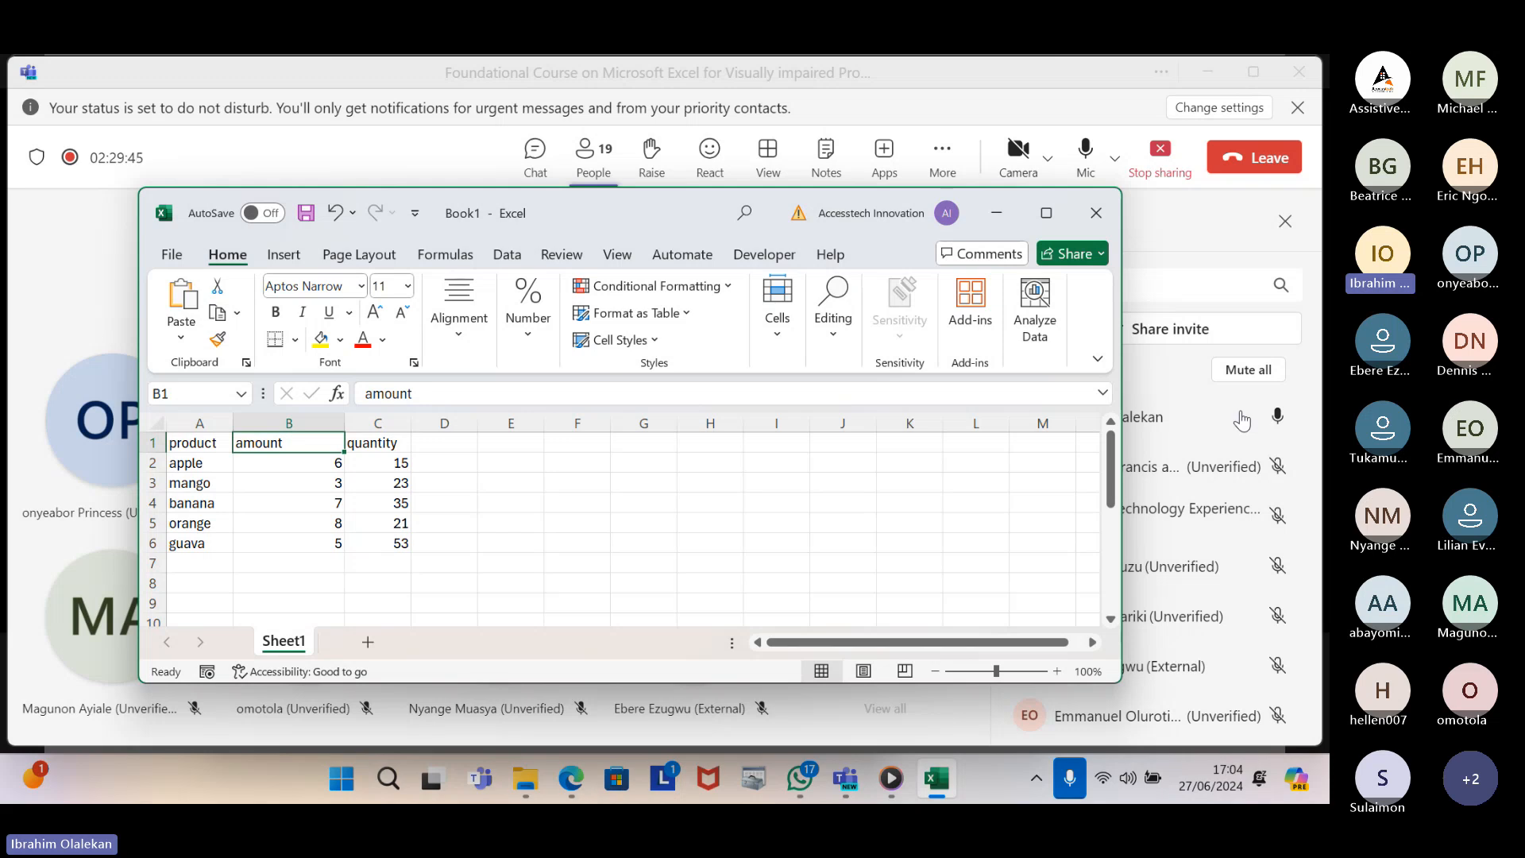
pyautogui.press('Right')
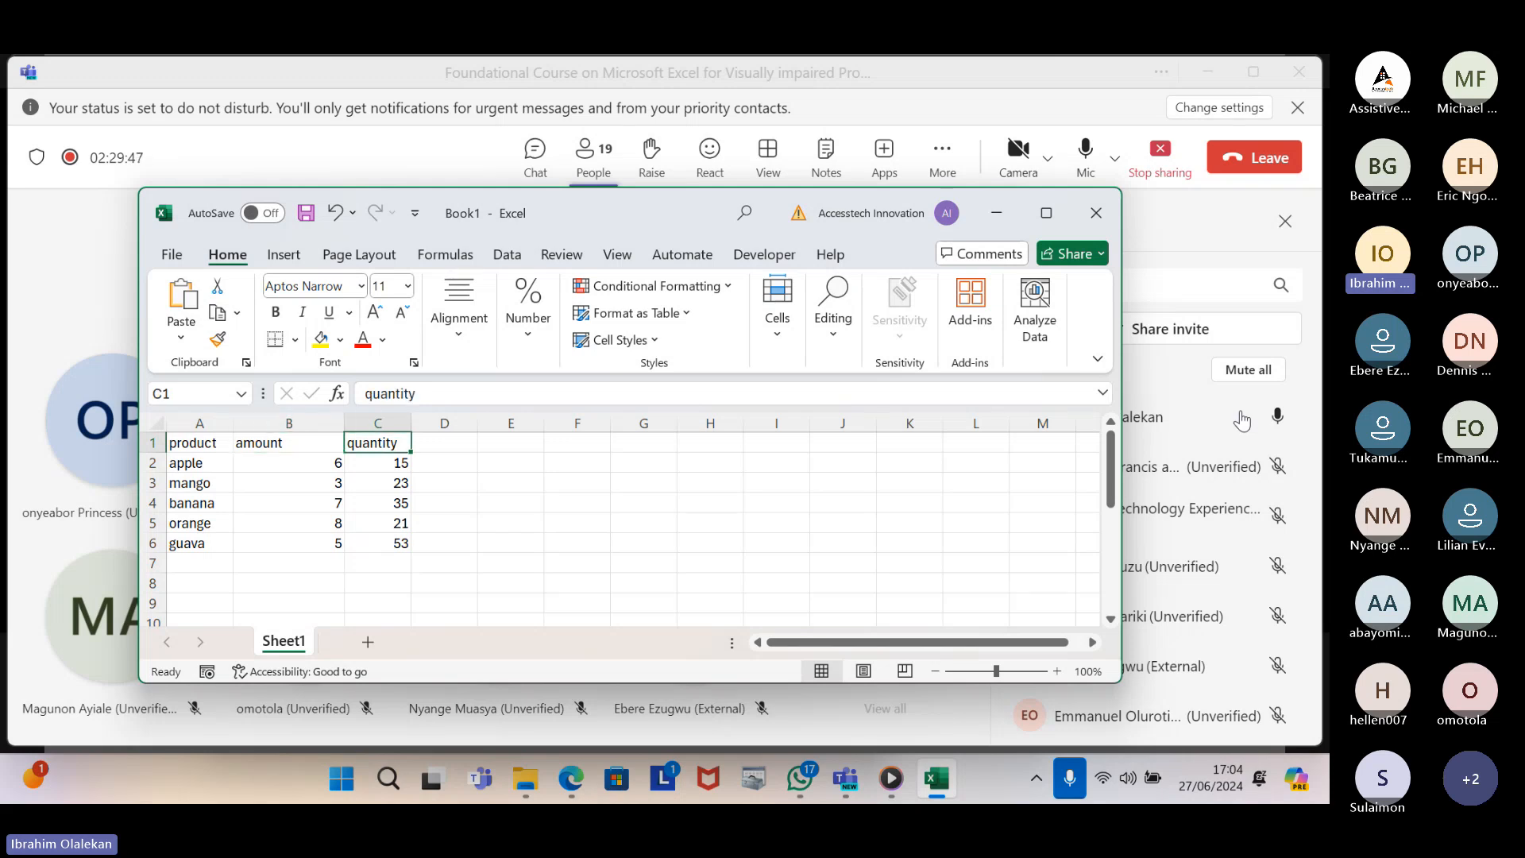
pyautogui.press('Left')
pyautogui.press('Left')
pyautogui.press('Down')
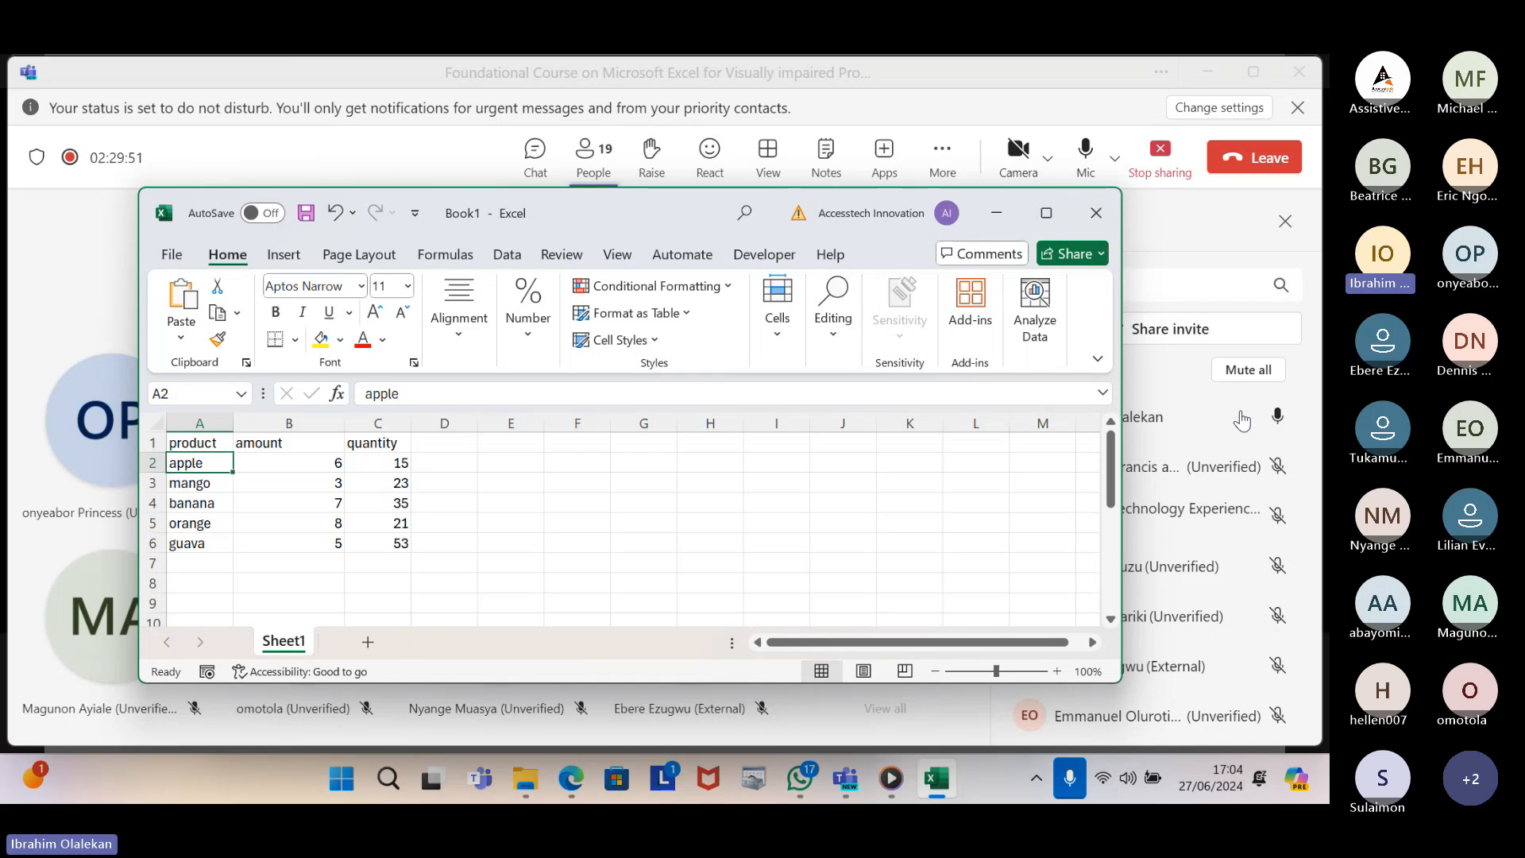
# Change the heading in B1 to "price"
pyautogui.press('Right')
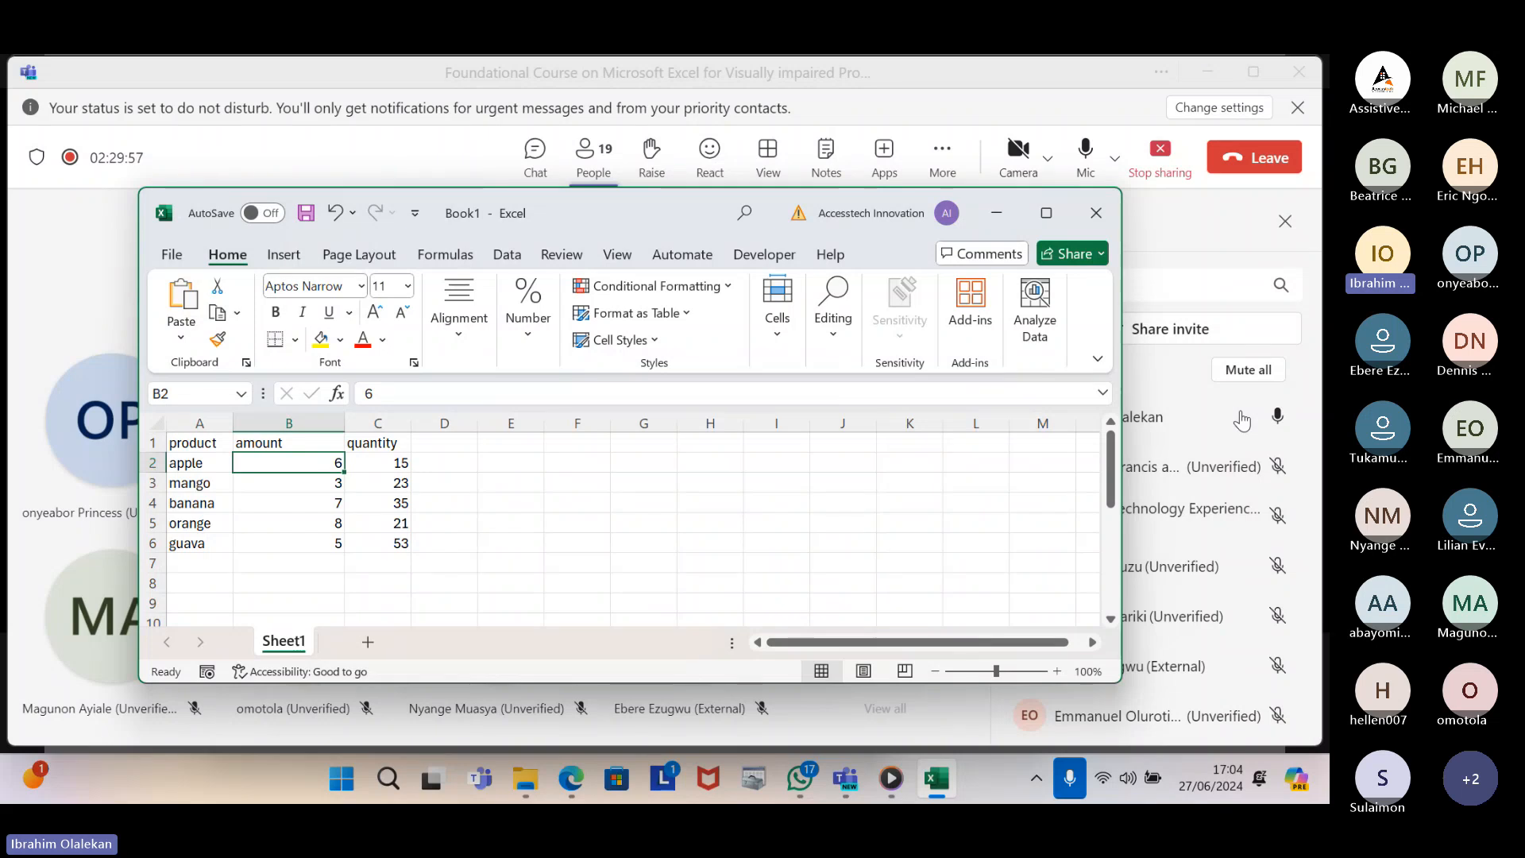
pyautogui.press('Up')
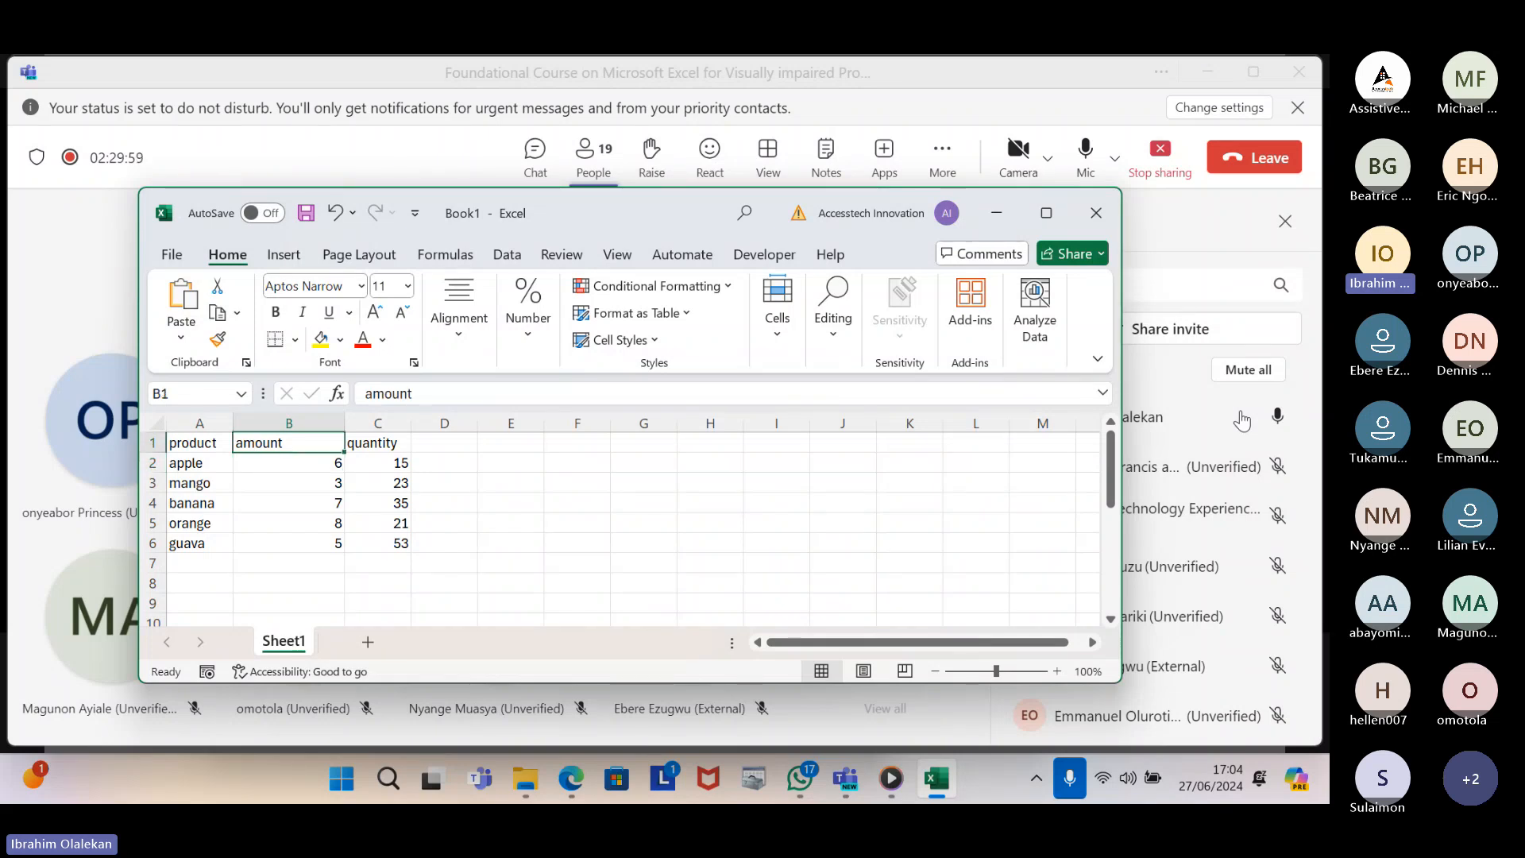
pyautogui.write('p')
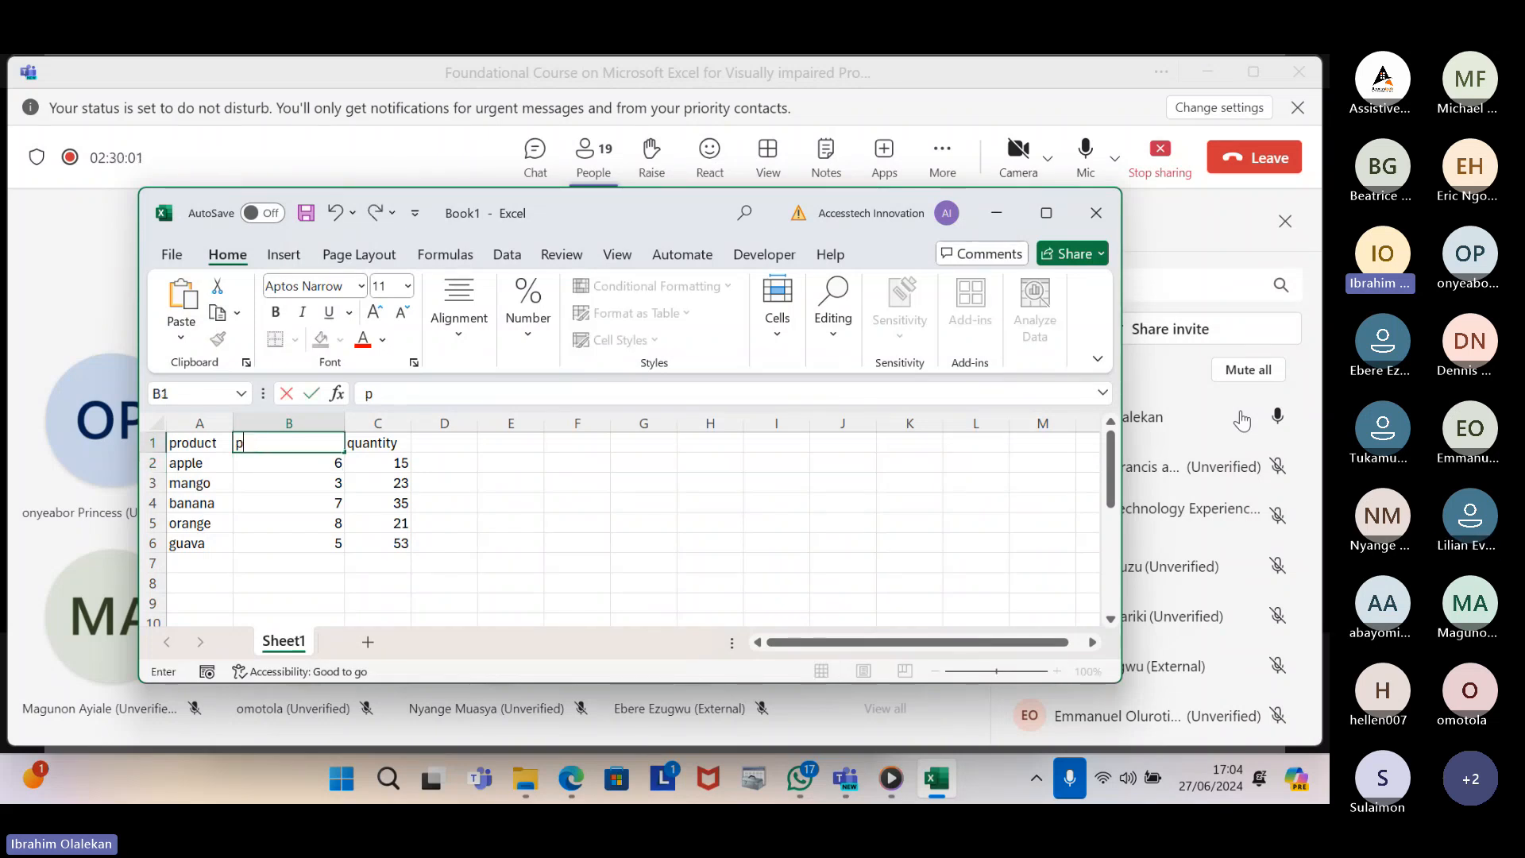
pyautogui.write('rice')
pyautogui.press('Return')
pyautogui.press('Up')
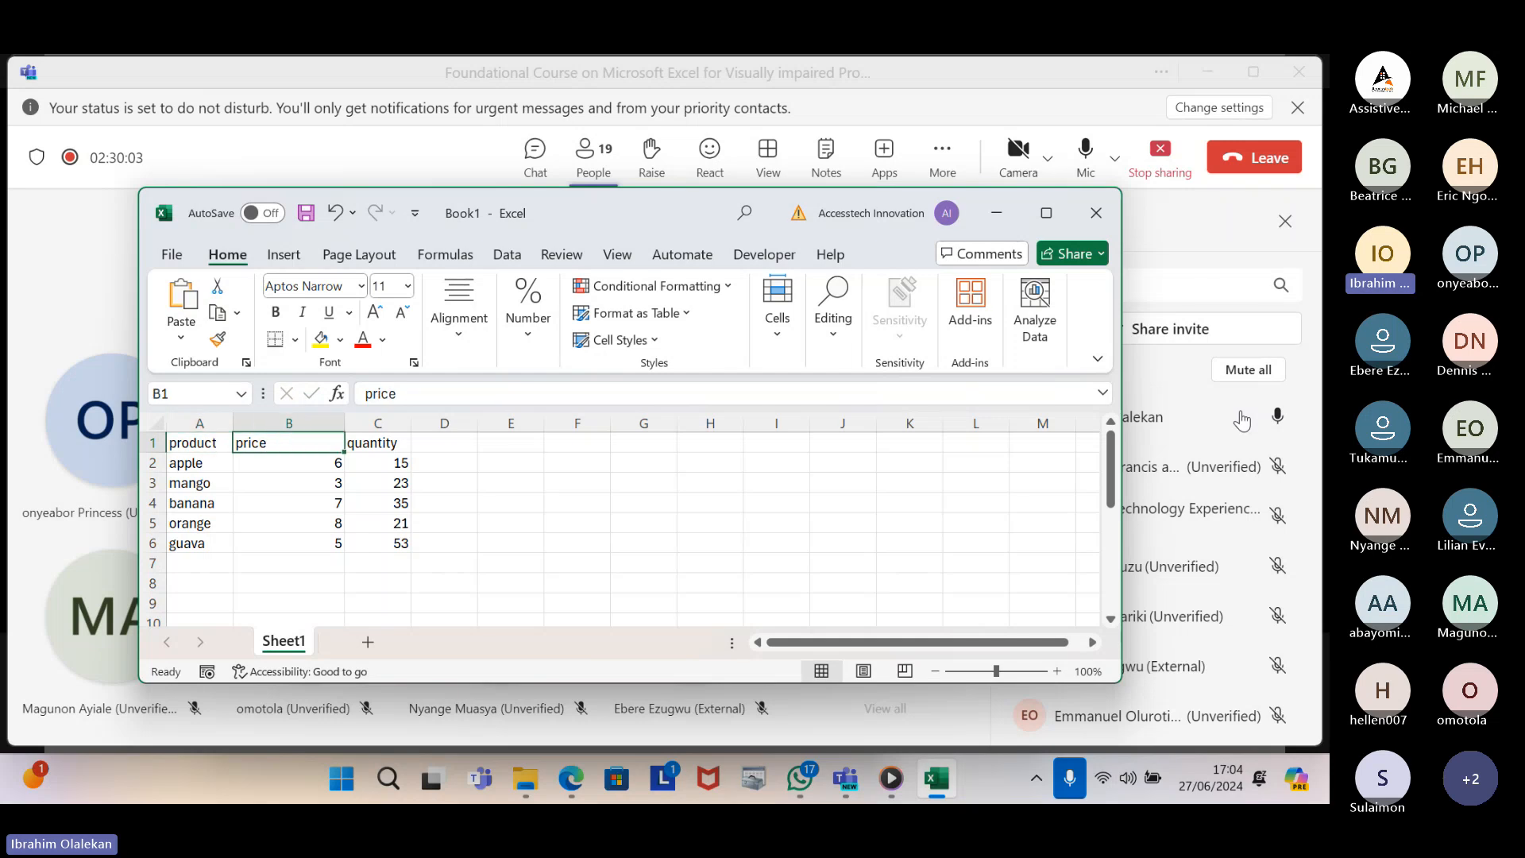
# Review the price and quantity of the apple, mango and banana rows cell by cell
pyautogui.press('Left')
pyautogui.press('Down')
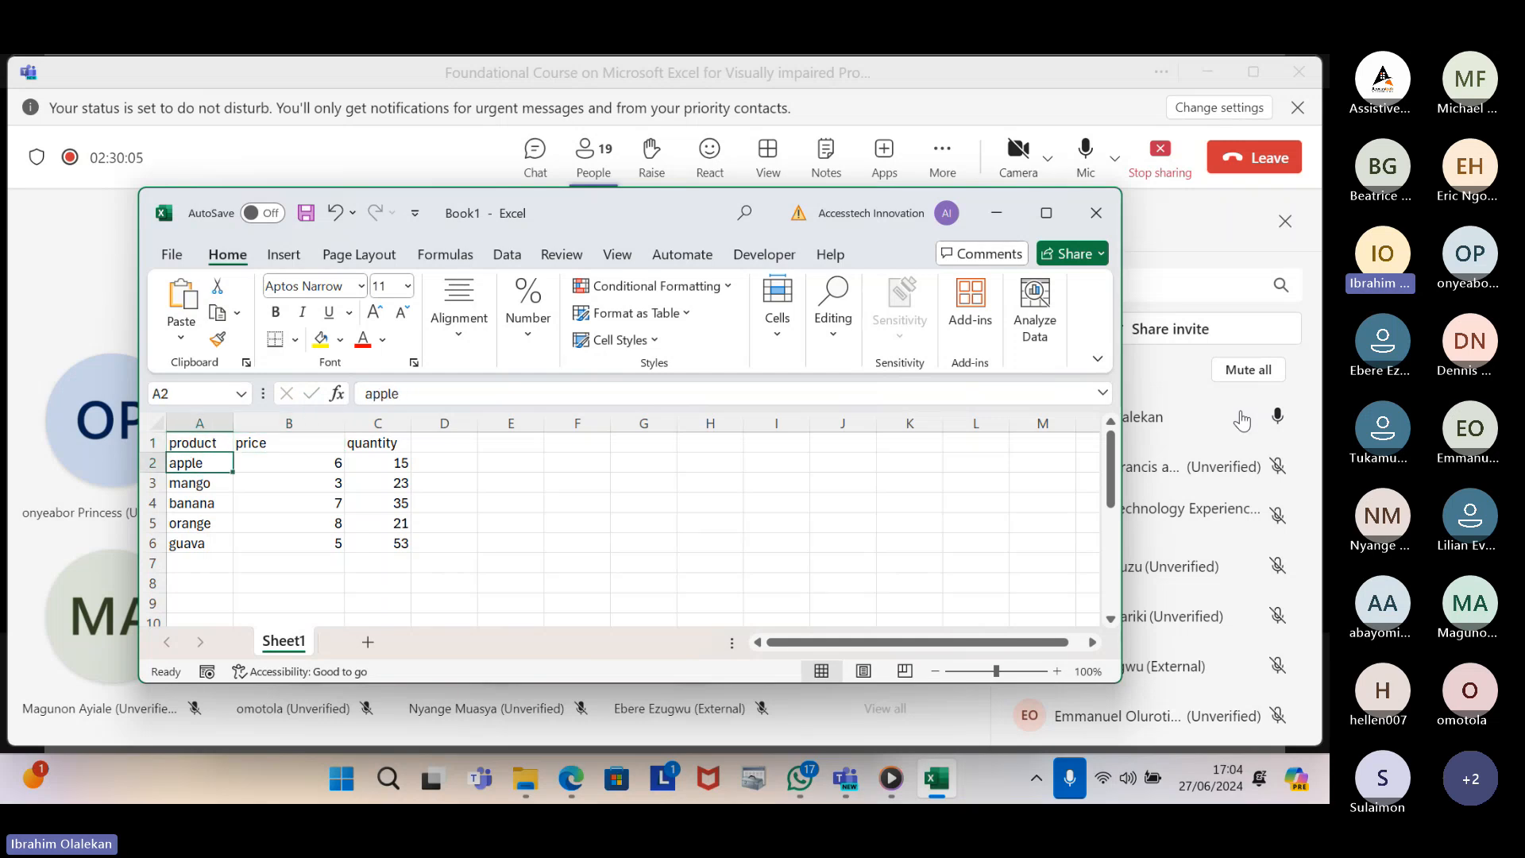
pyautogui.press('Right')
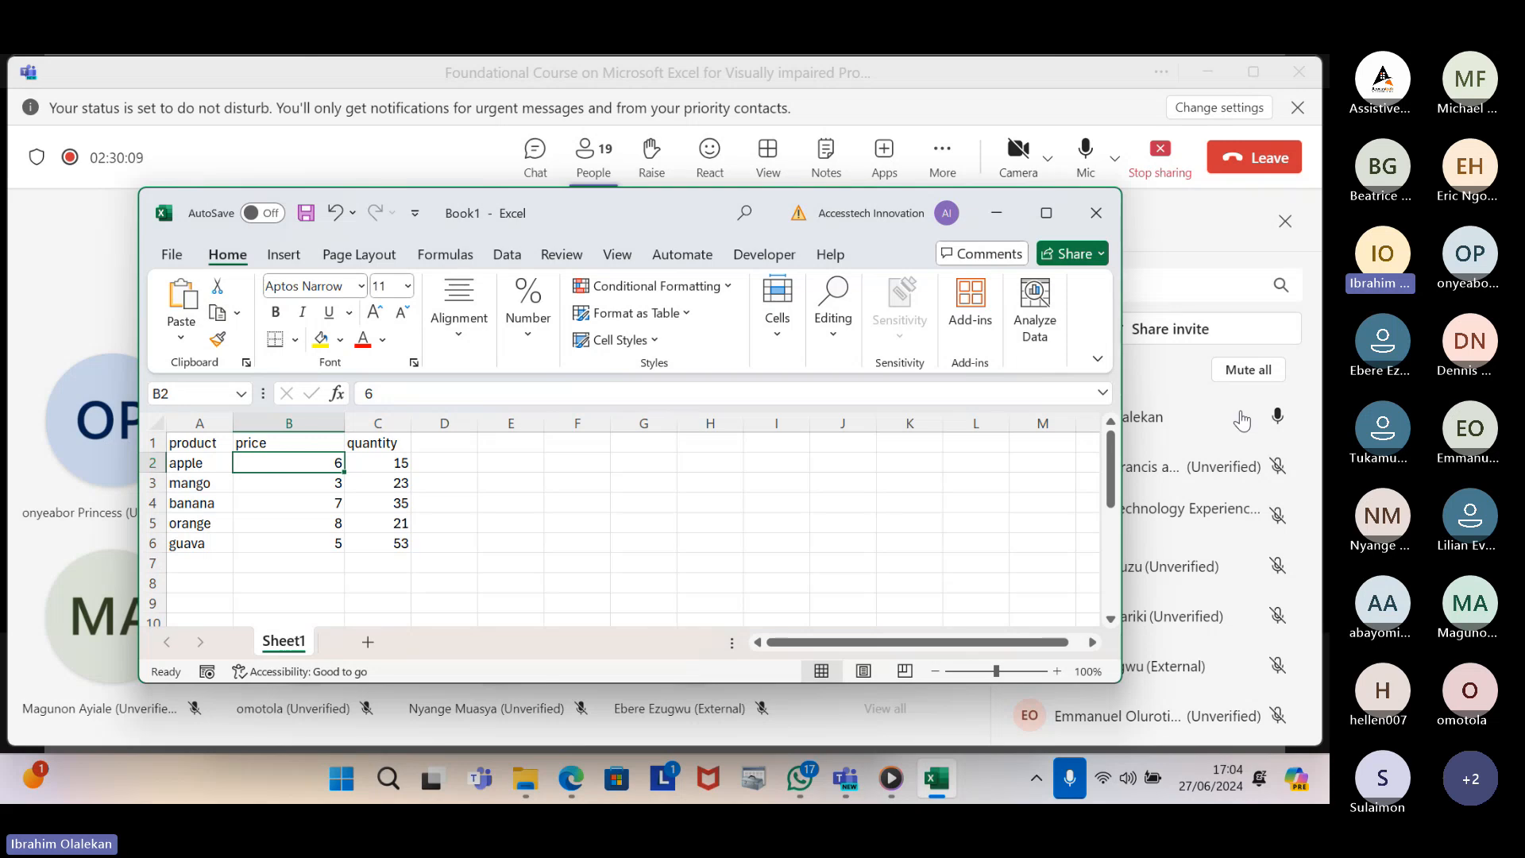
pyautogui.press('Right')
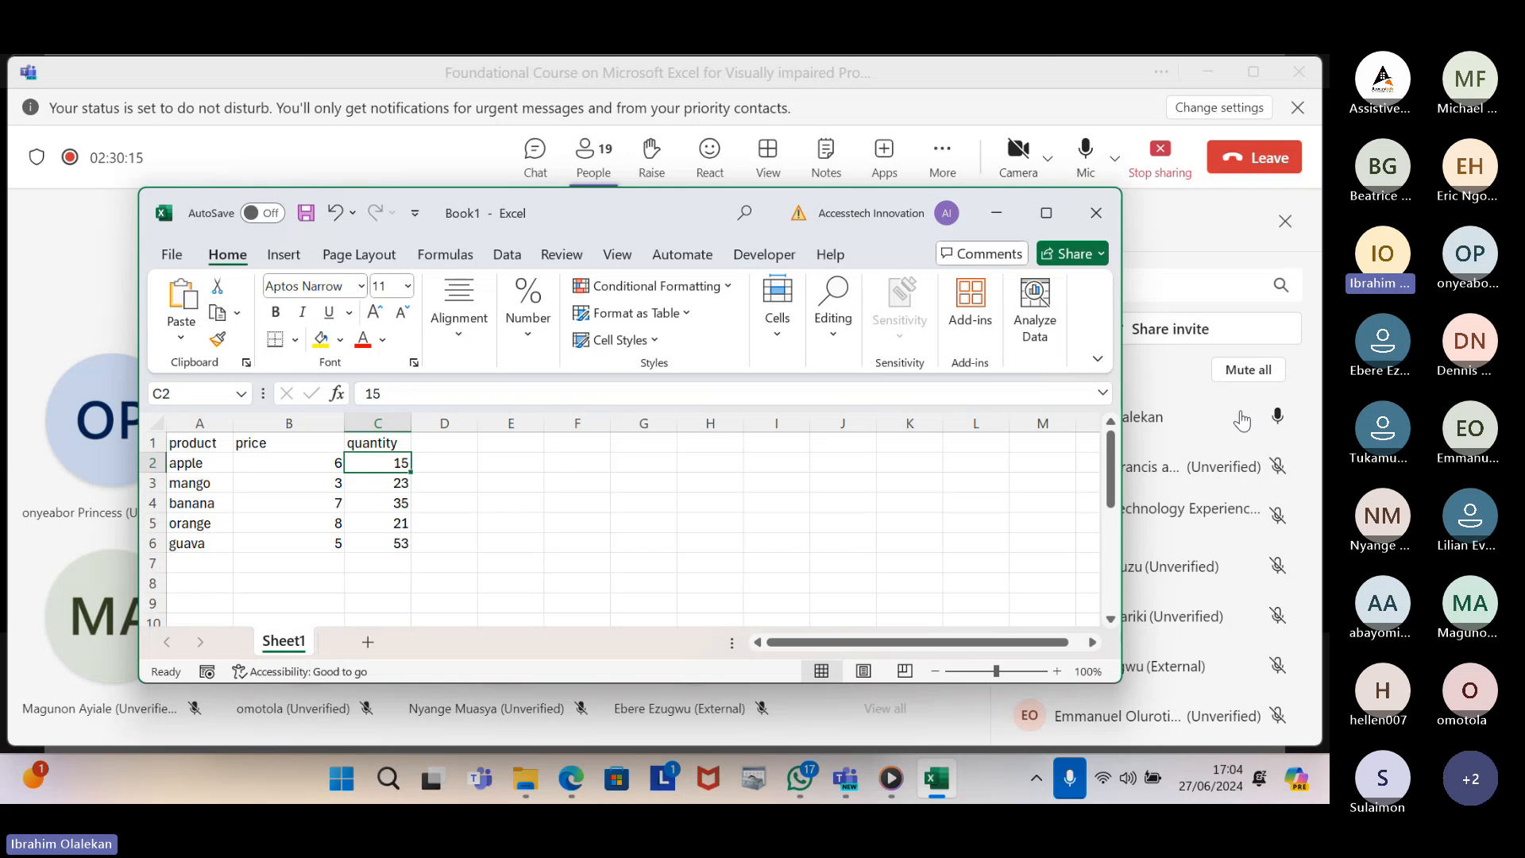
pyautogui.press('Home')
pyautogui.press('Down')
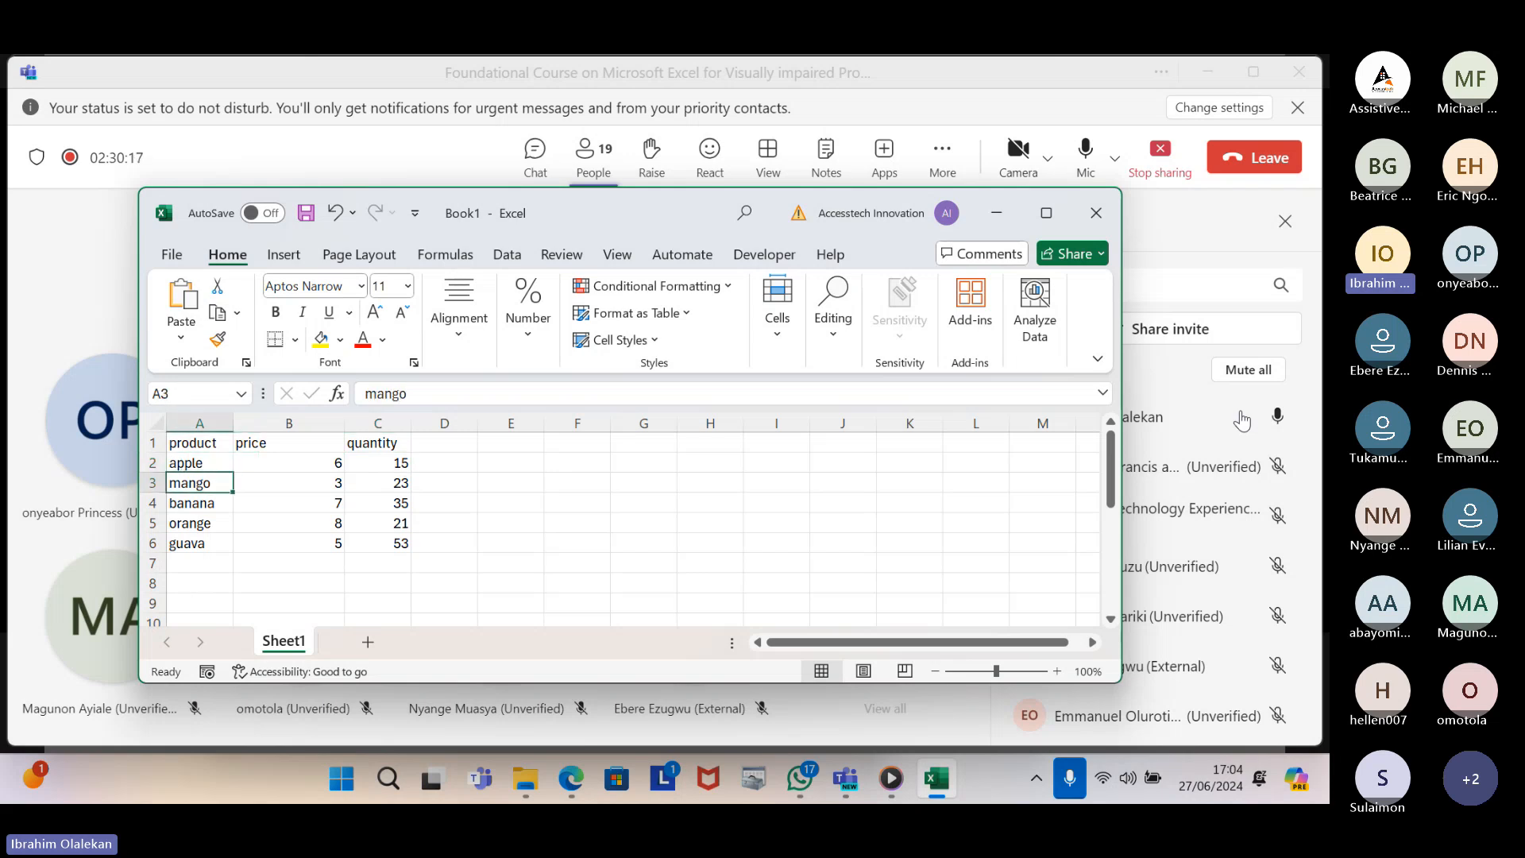
pyautogui.press('Right')
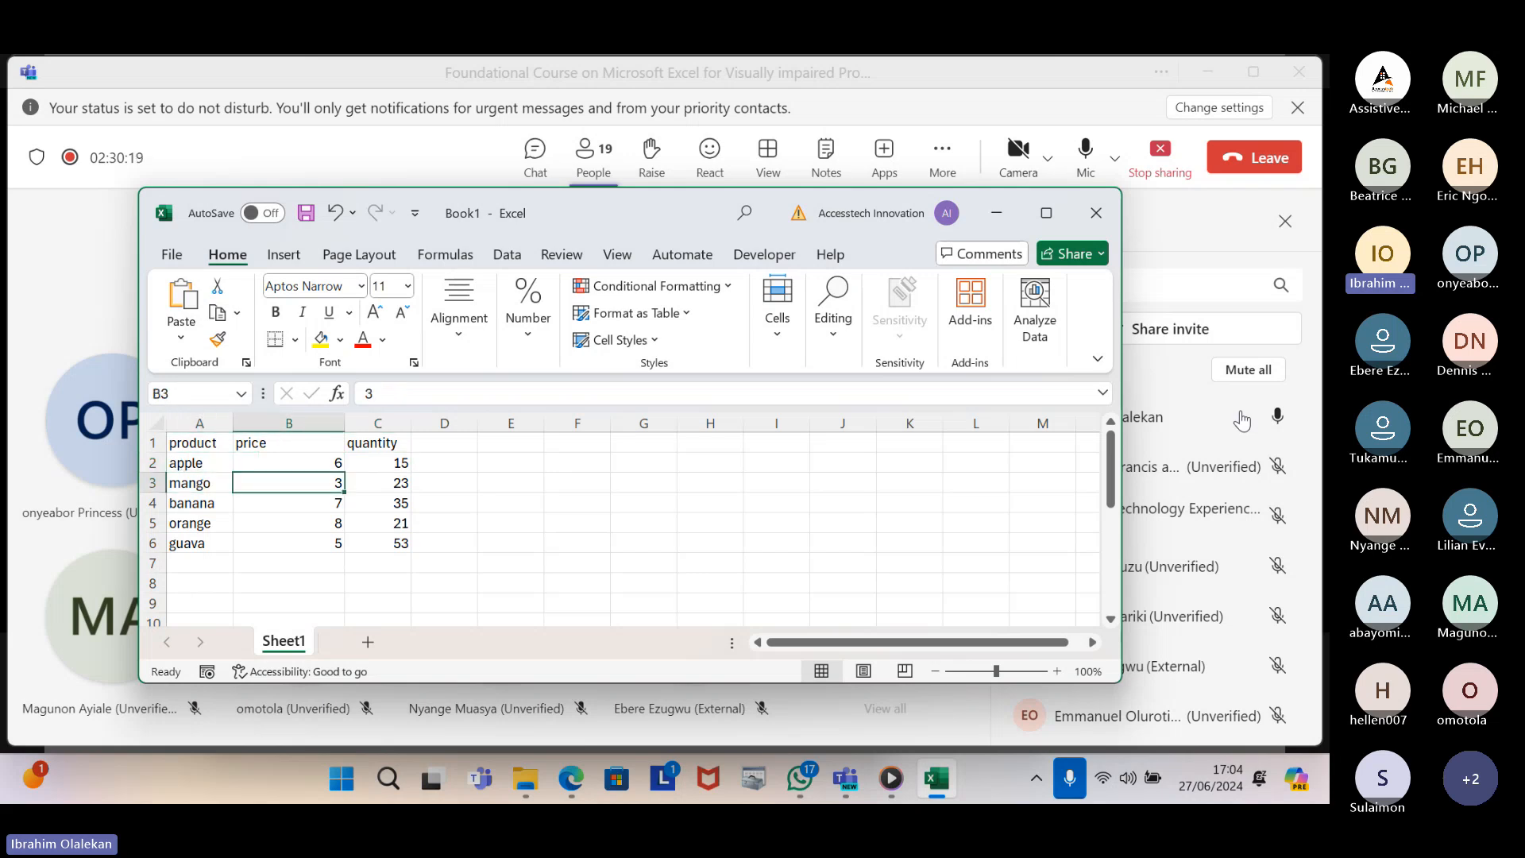
pyautogui.press('Right')
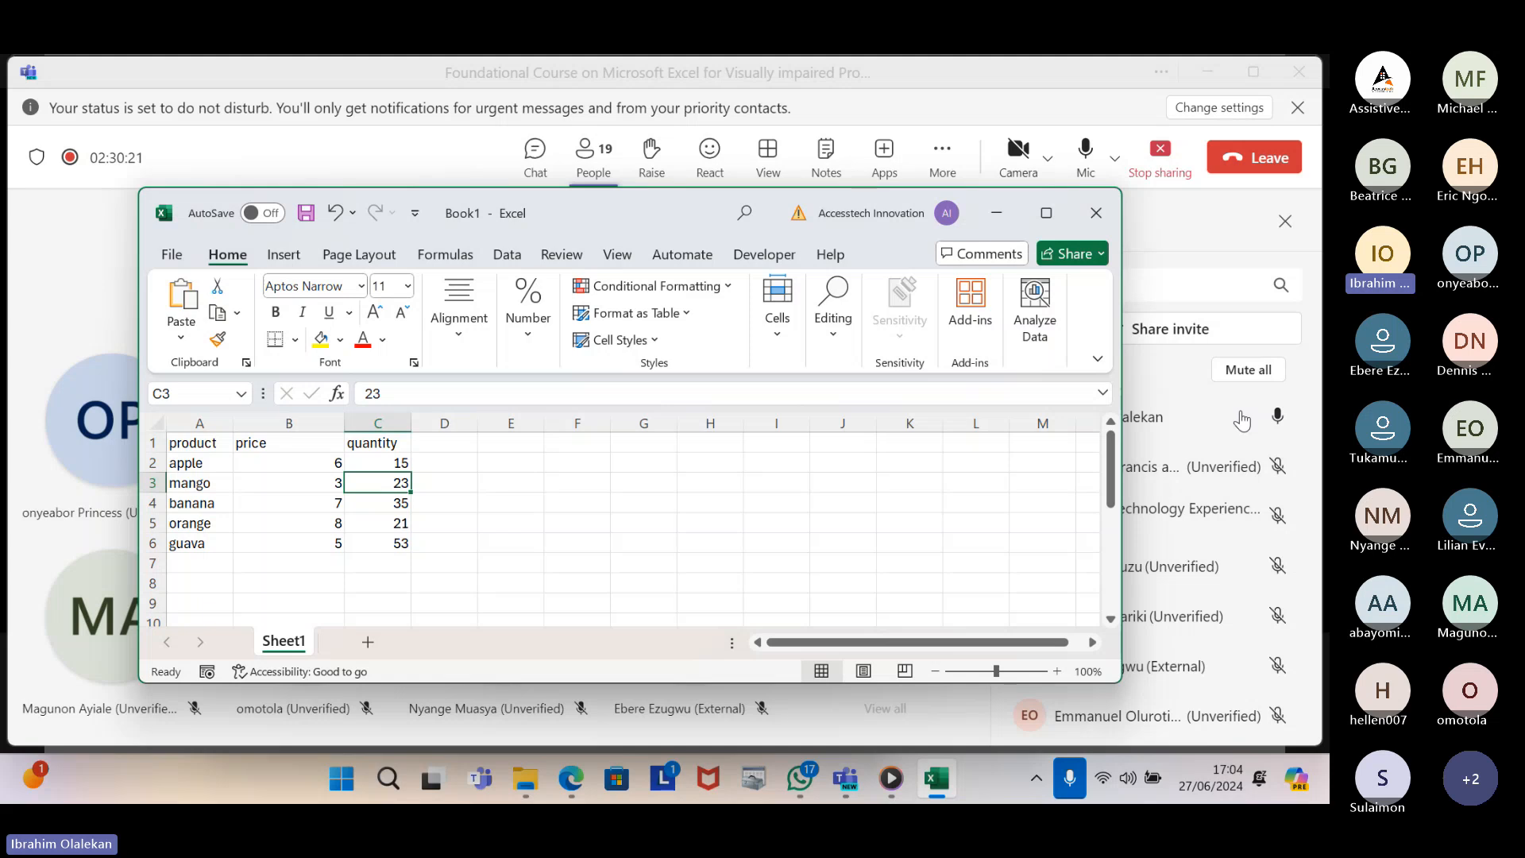
pyautogui.press('Home')
pyautogui.press('Down')
pyautogui.press('Right')
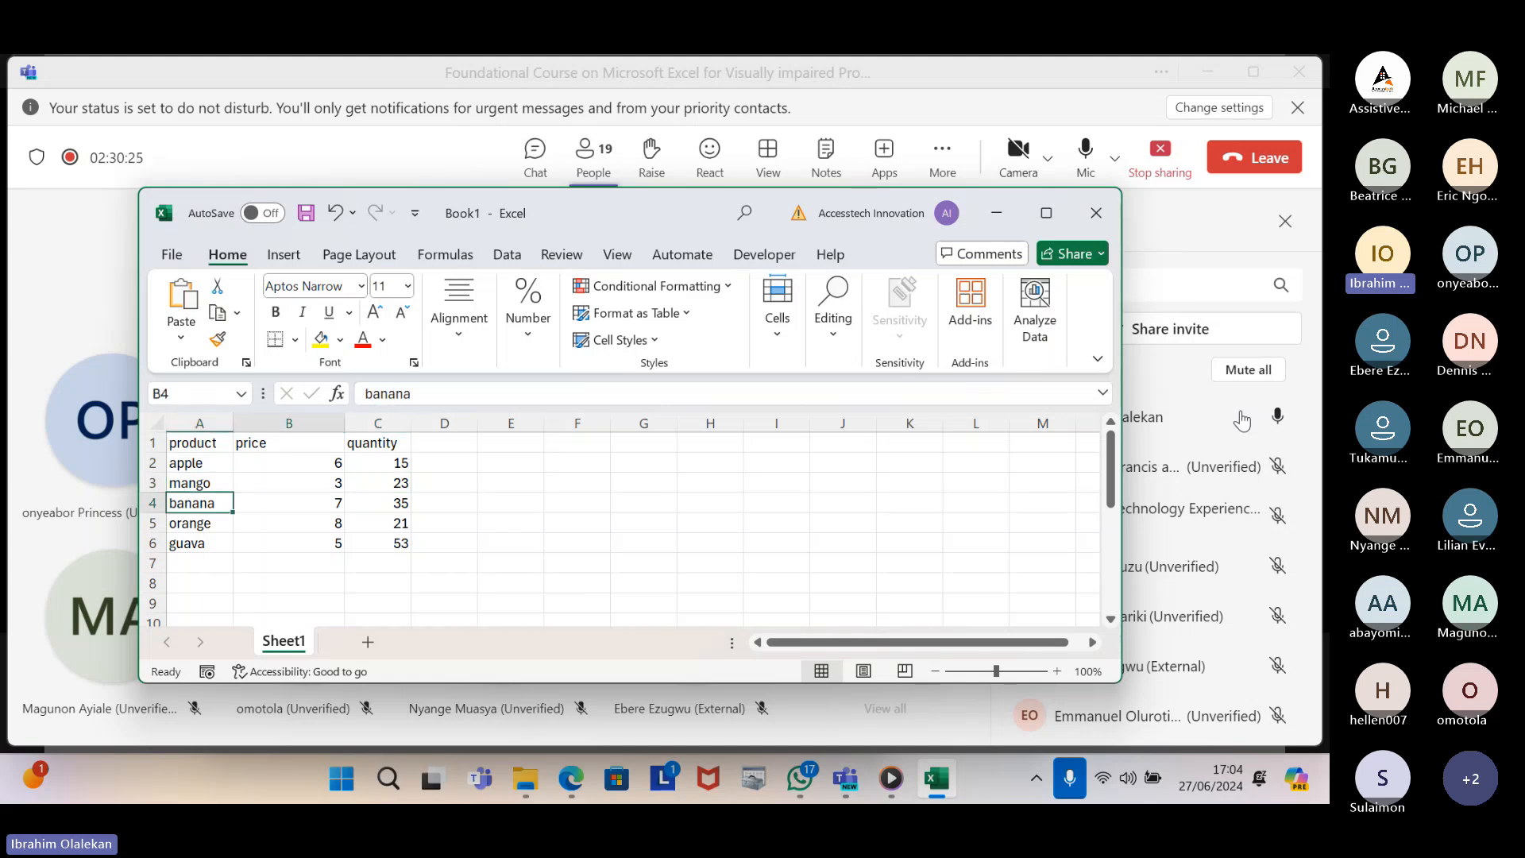
pyautogui.press('Right')
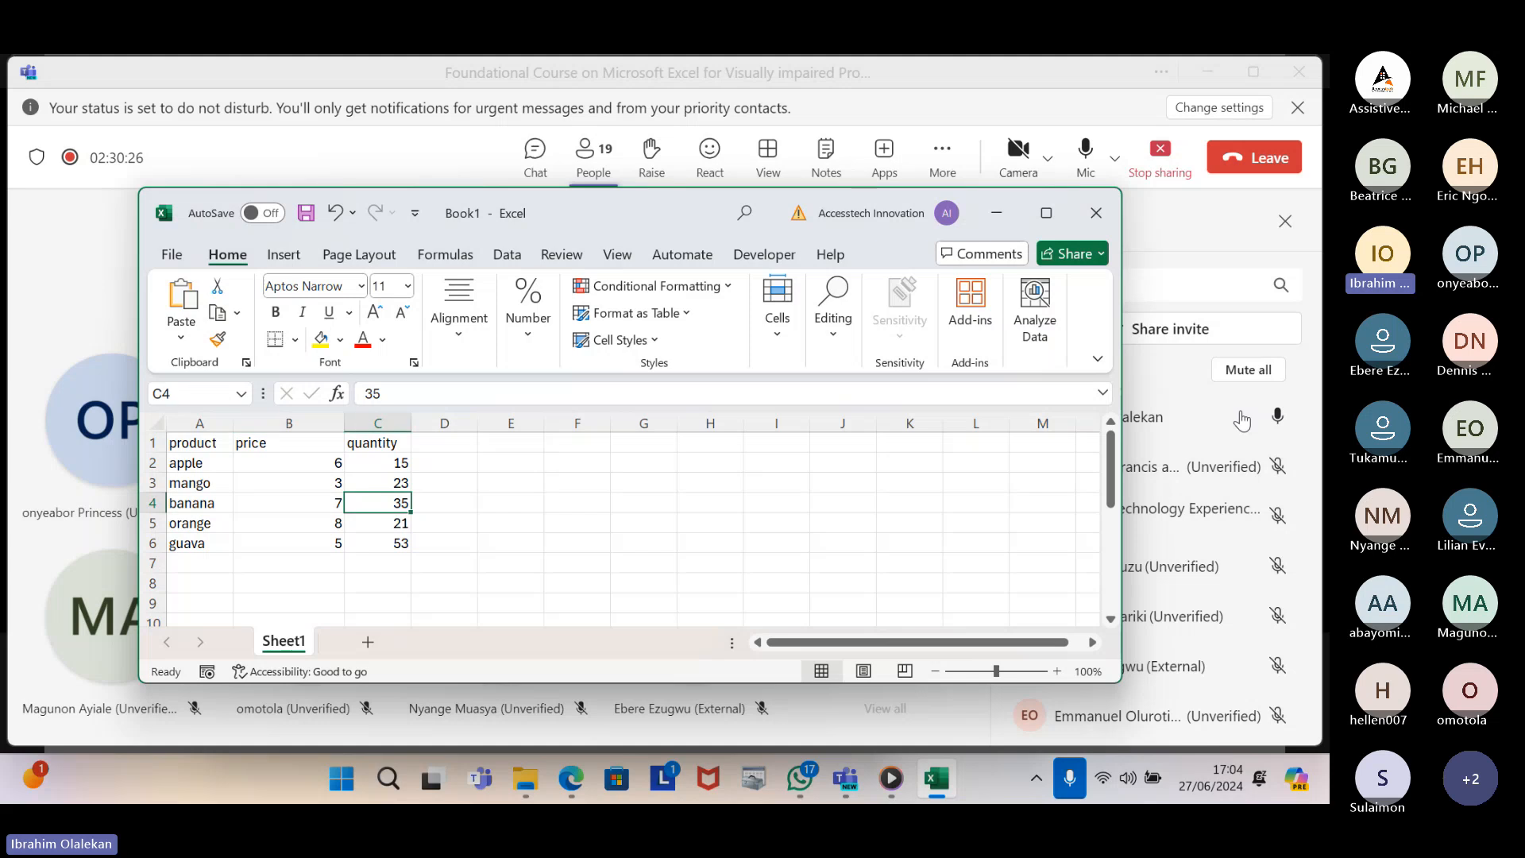
pyautogui.press('Left')
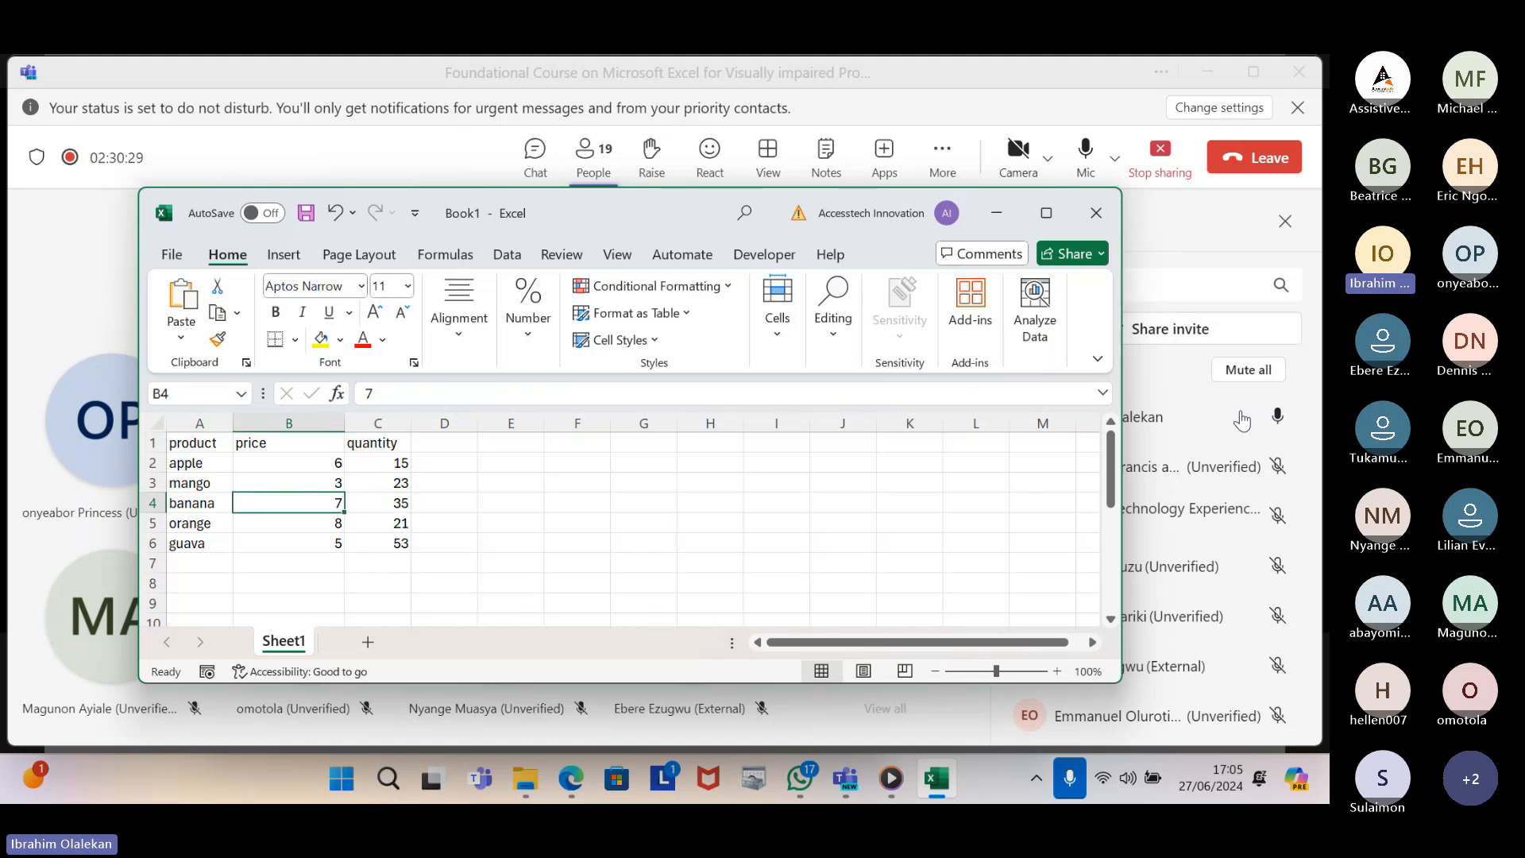
# Review the price and quantity of the orange and guava rows cell by cell
pyautogui.press('Home')
pyautogui.press('Down')
pyautogui.press('Right')
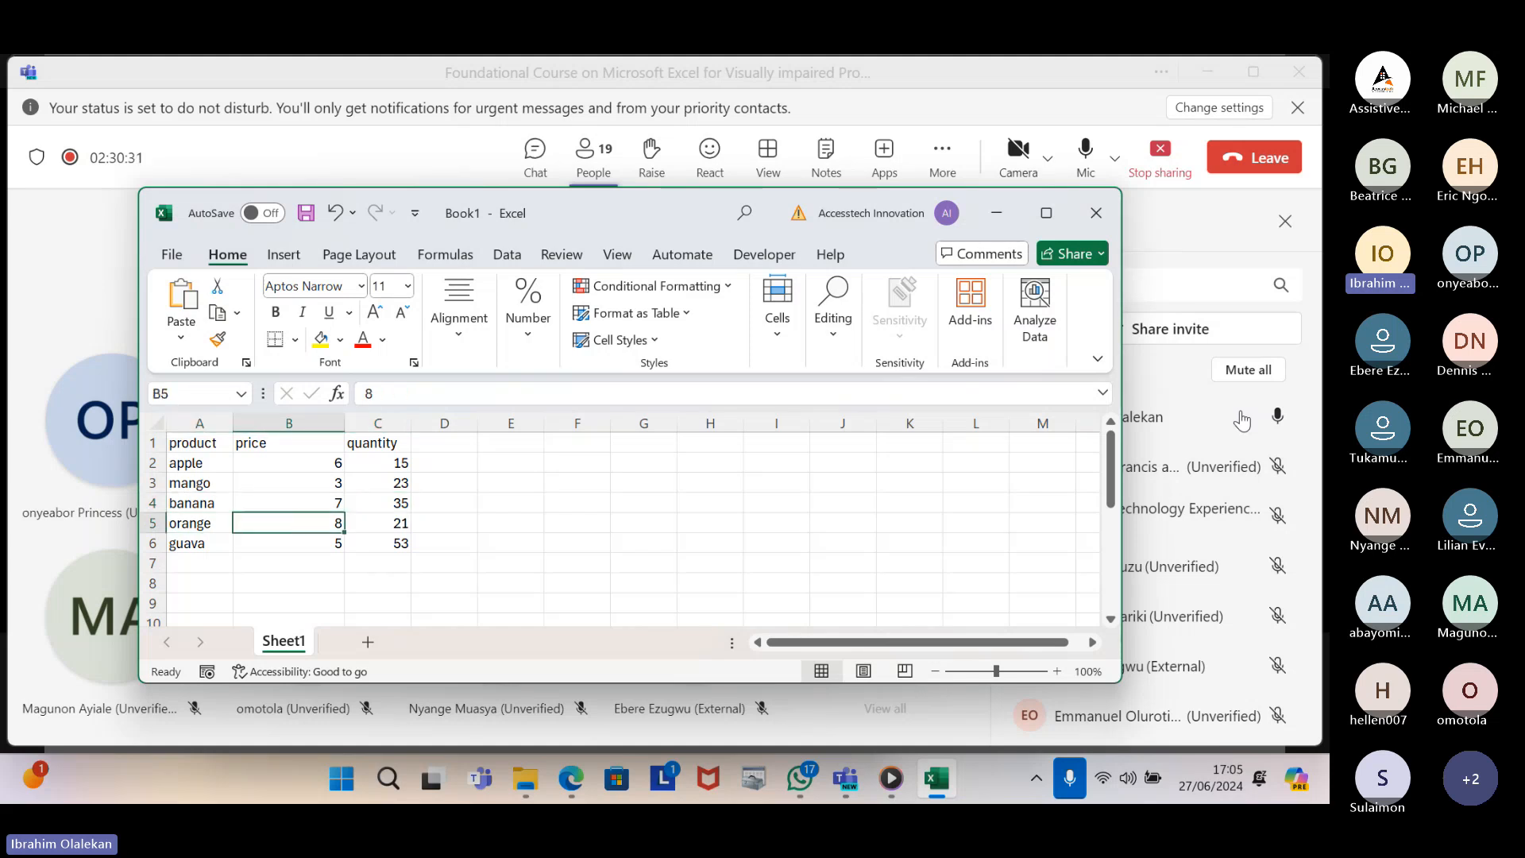
pyautogui.press('Right')
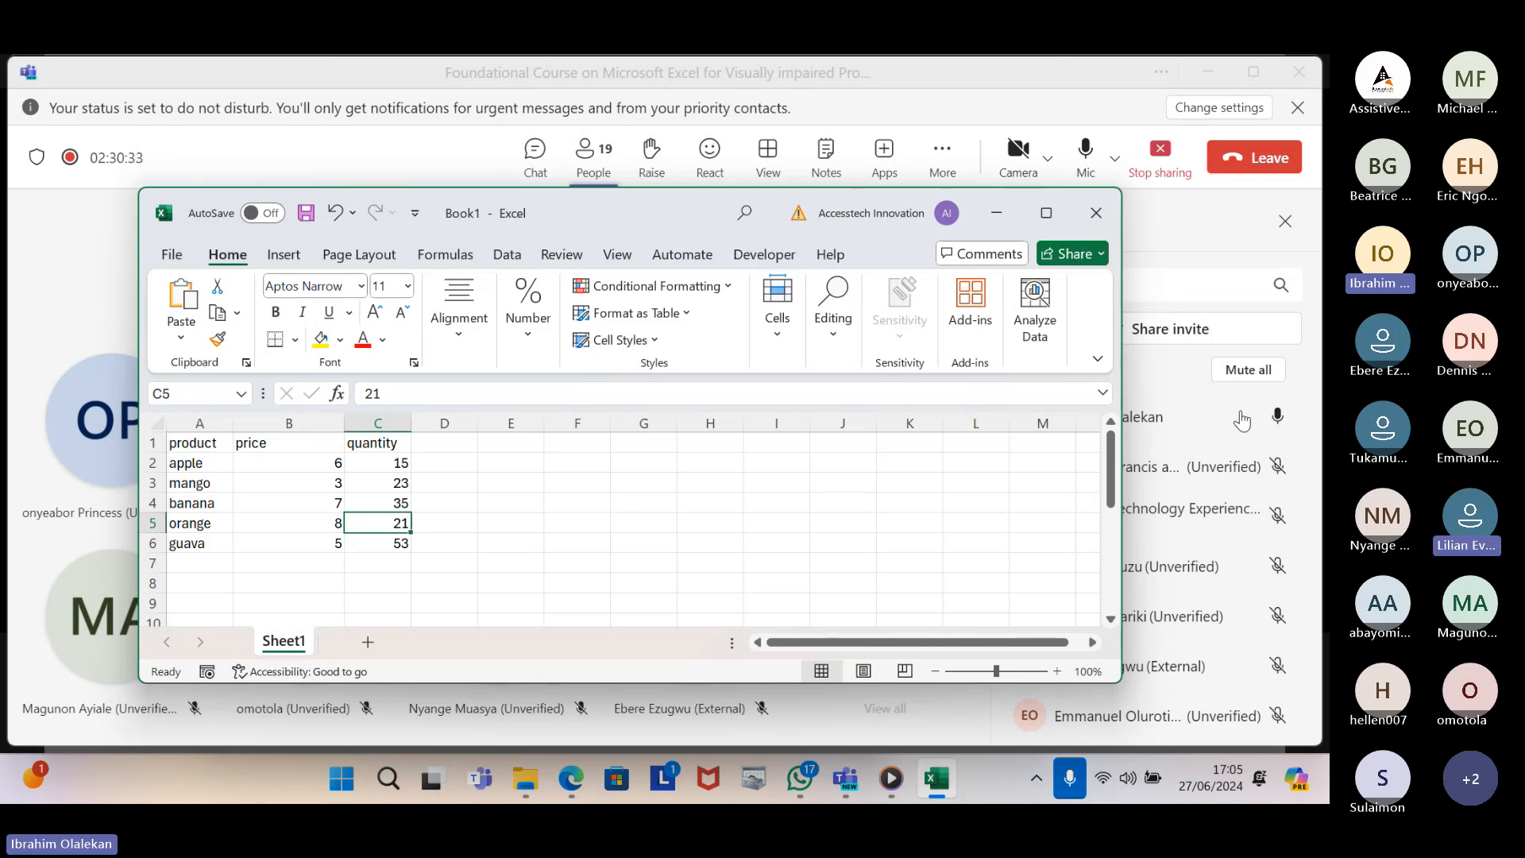
pyautogui.press('Left')
pyautogui.press('Left')
pyautogui.press('Right')
pyautogui.press('Right')
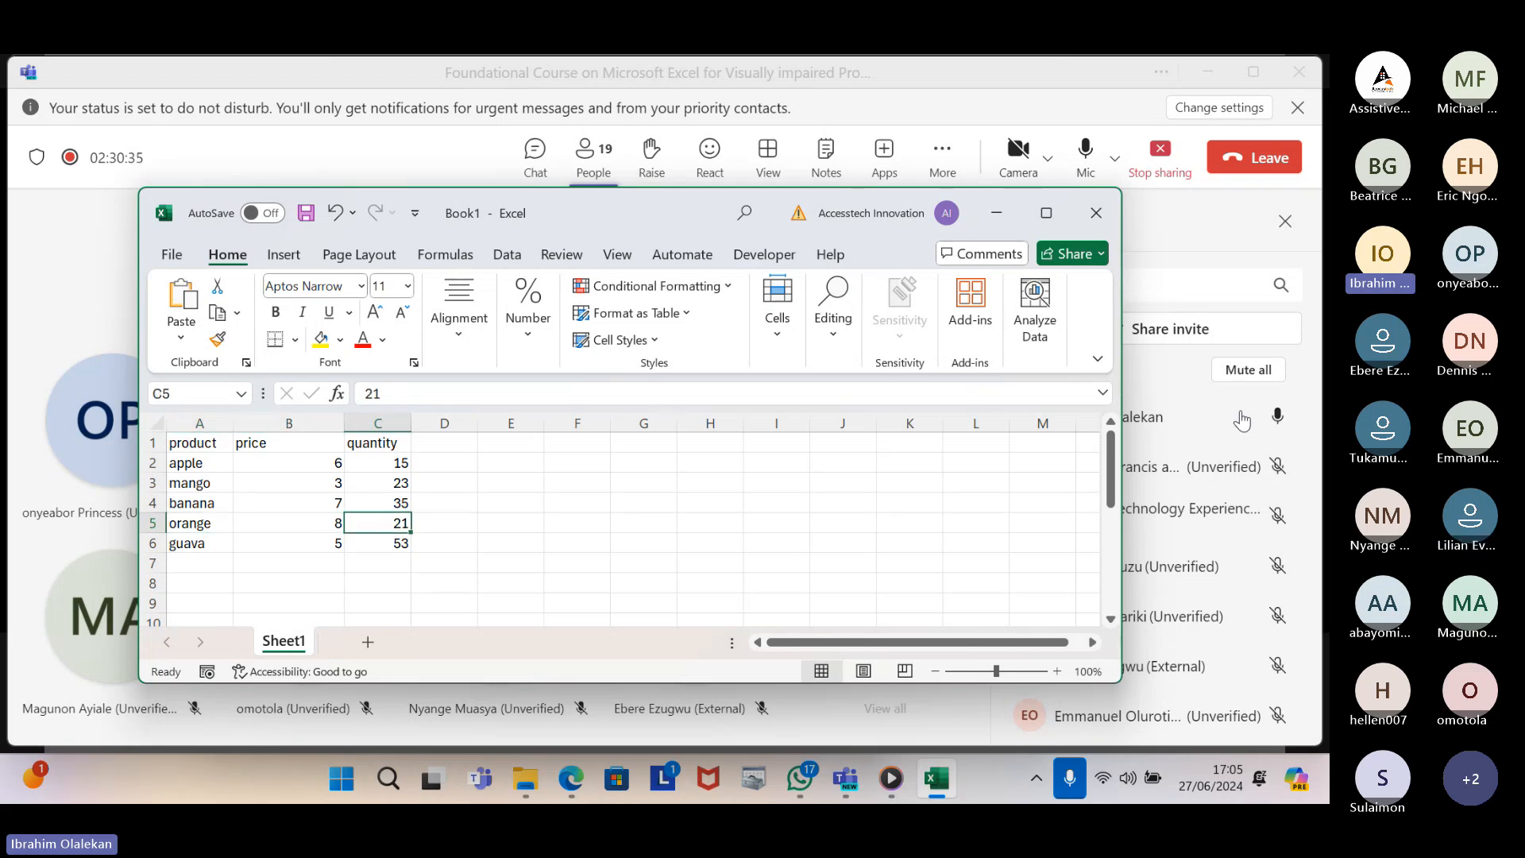
pyautogui.press('Left')
pyautogui.press('Left')
pyautogui.press('Down')
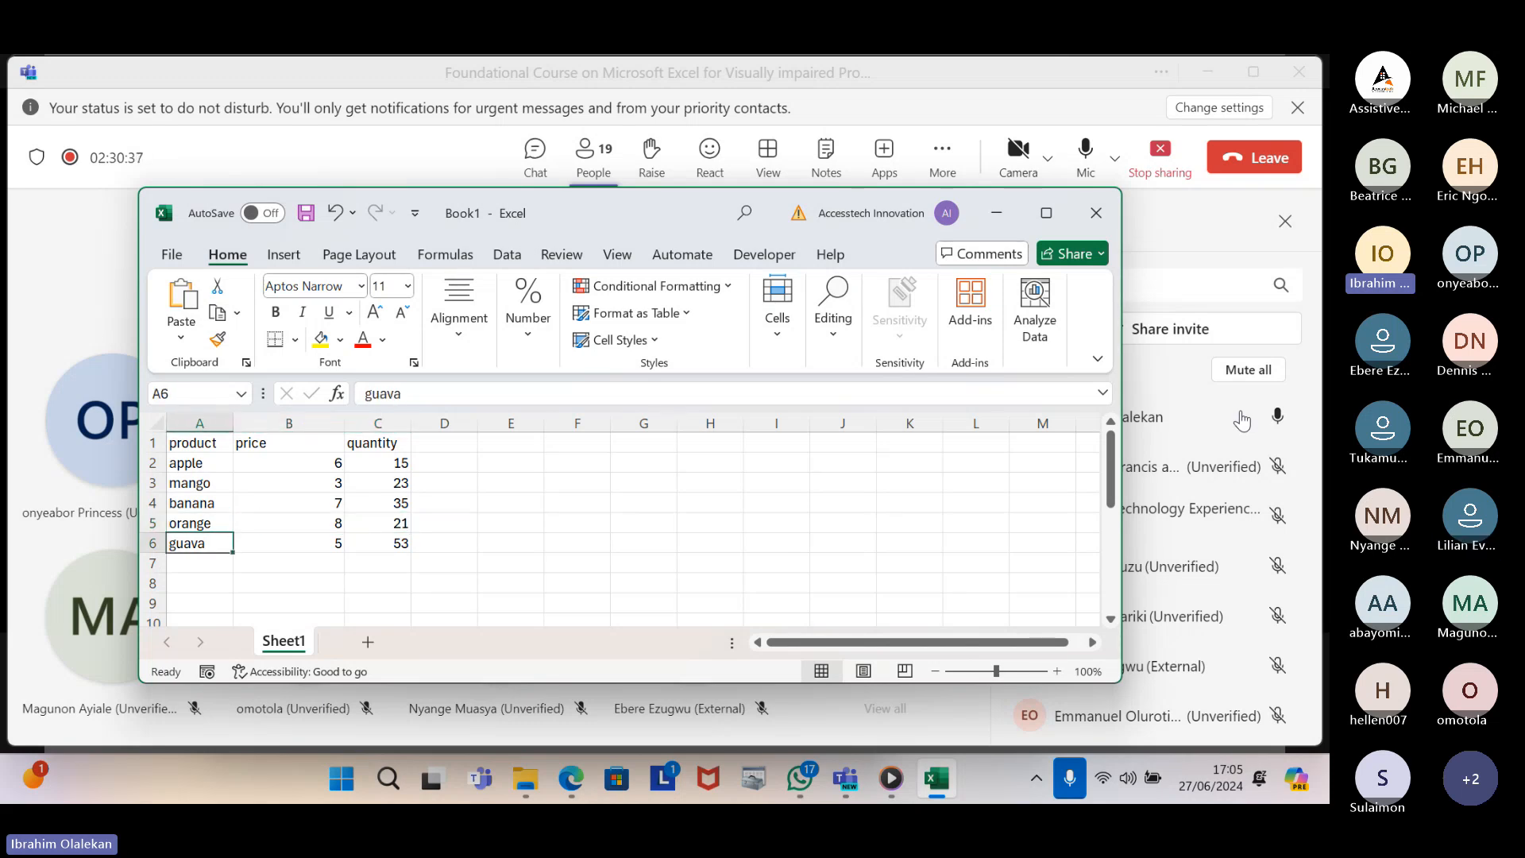
pyautogui.press('Right')
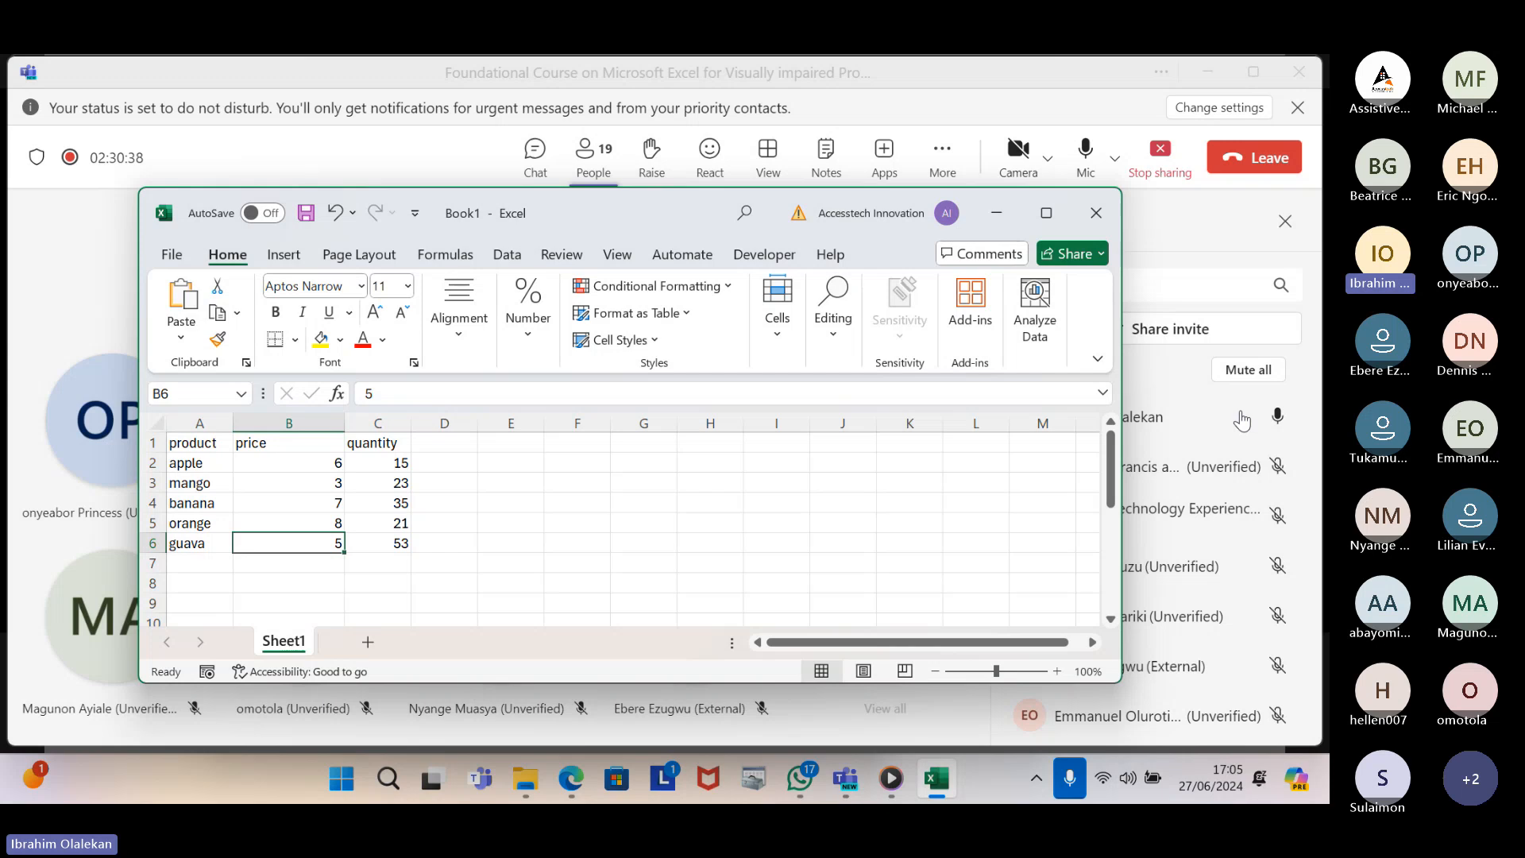
pyautogui.press('Right')
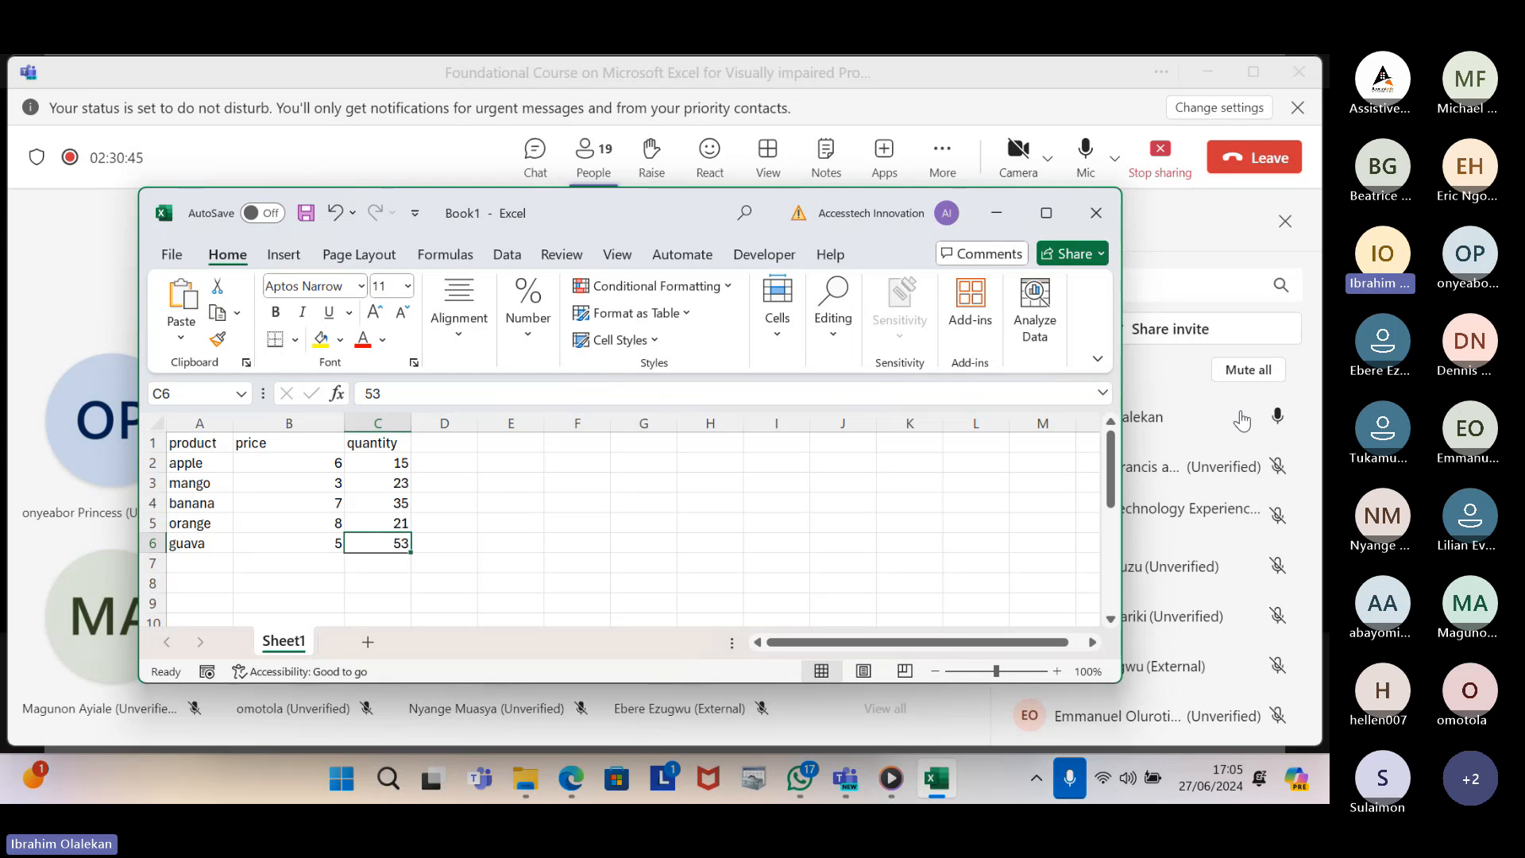
# Add the heading "total" in D1, beside the quantity heading
pyautogui.hotkey('ctrl', 'Up')
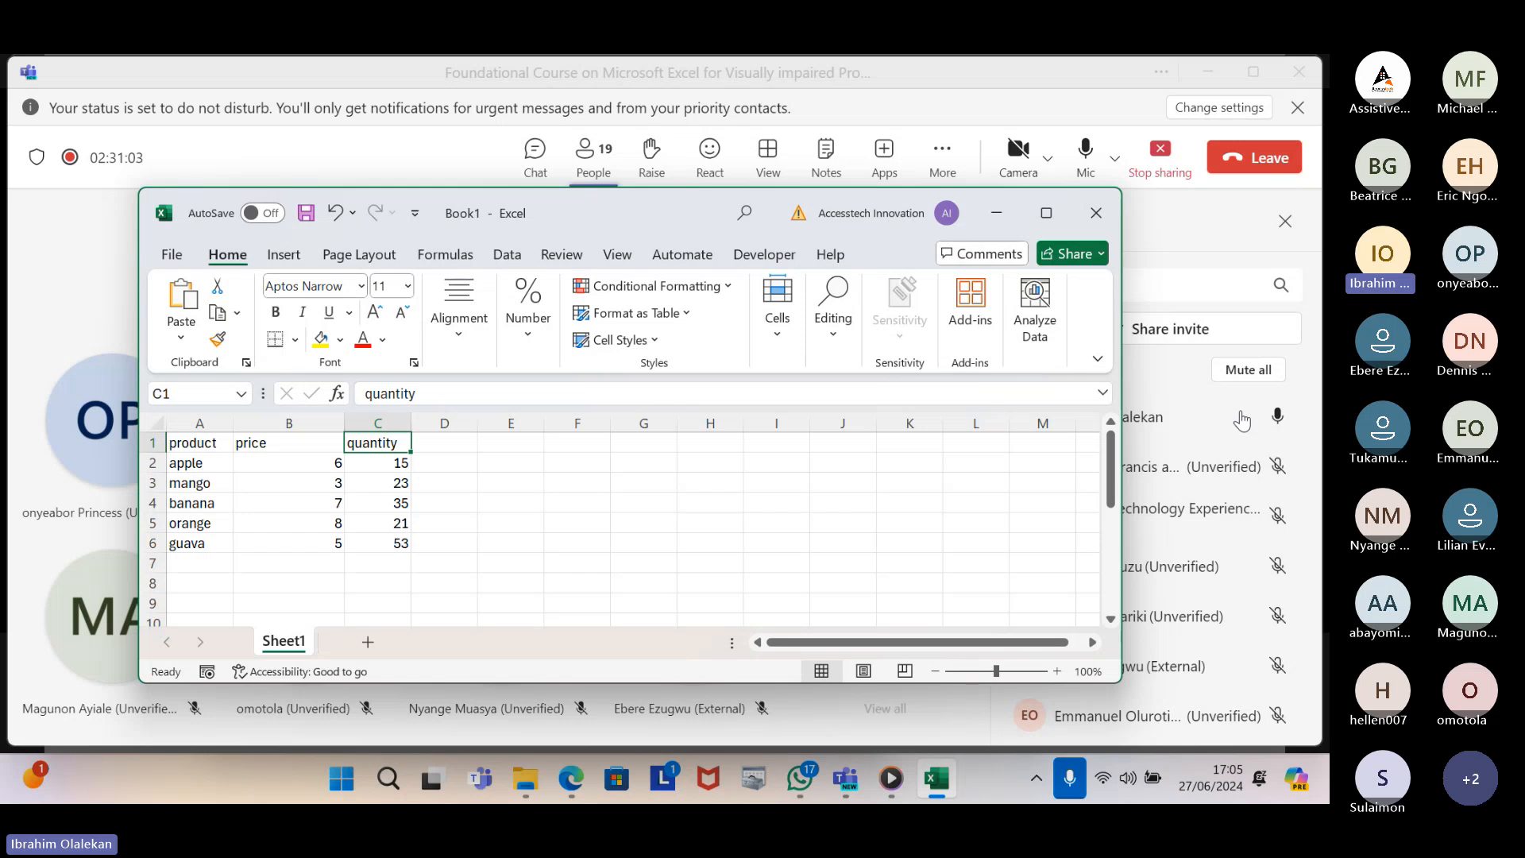
pyautogui.press('Right')
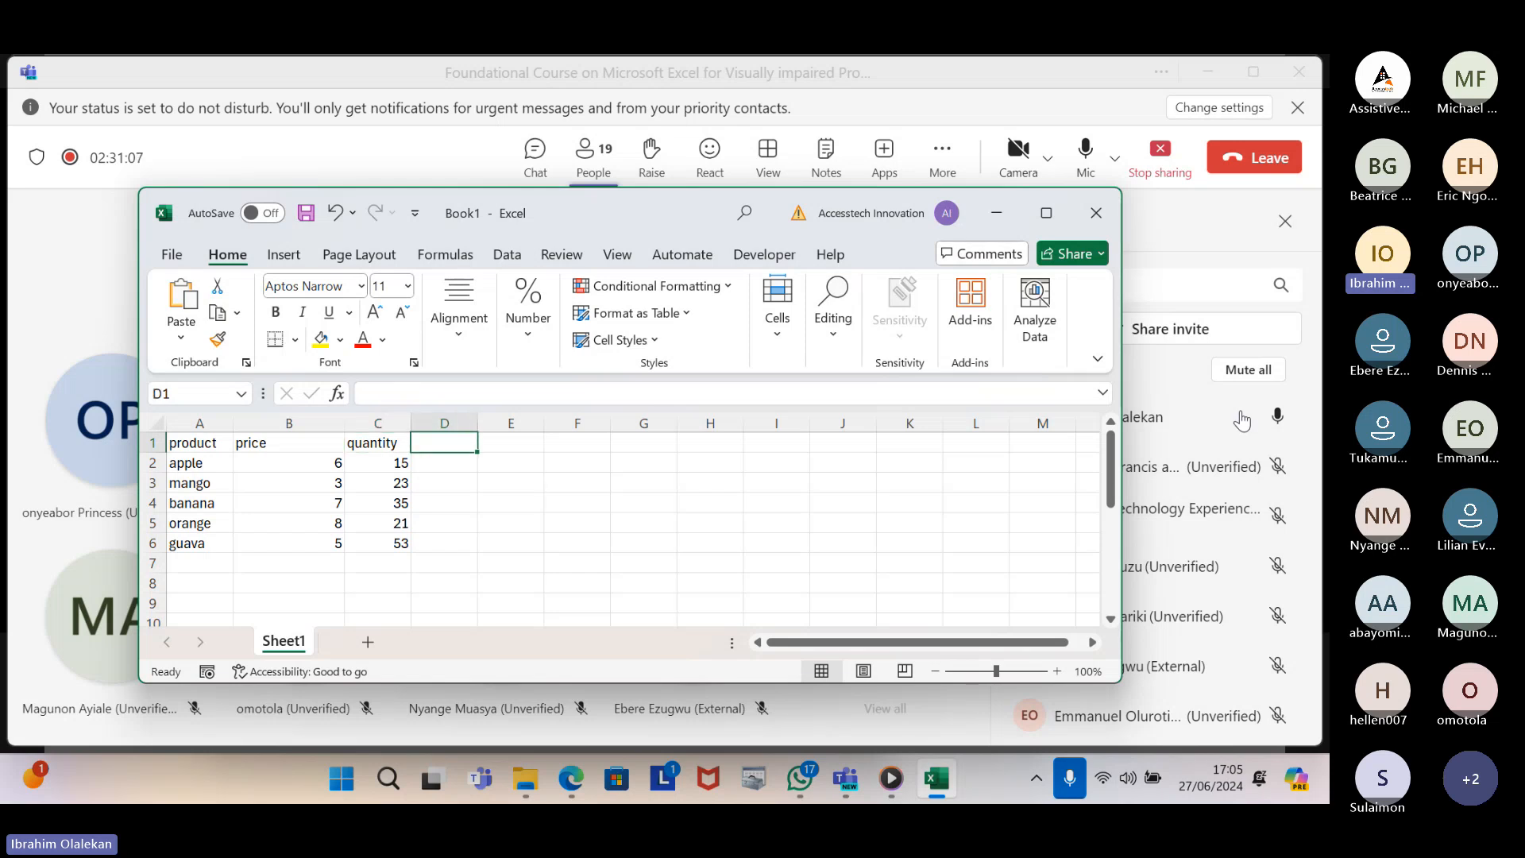
pyautogui.write('total')
pyautogui.press('Return')
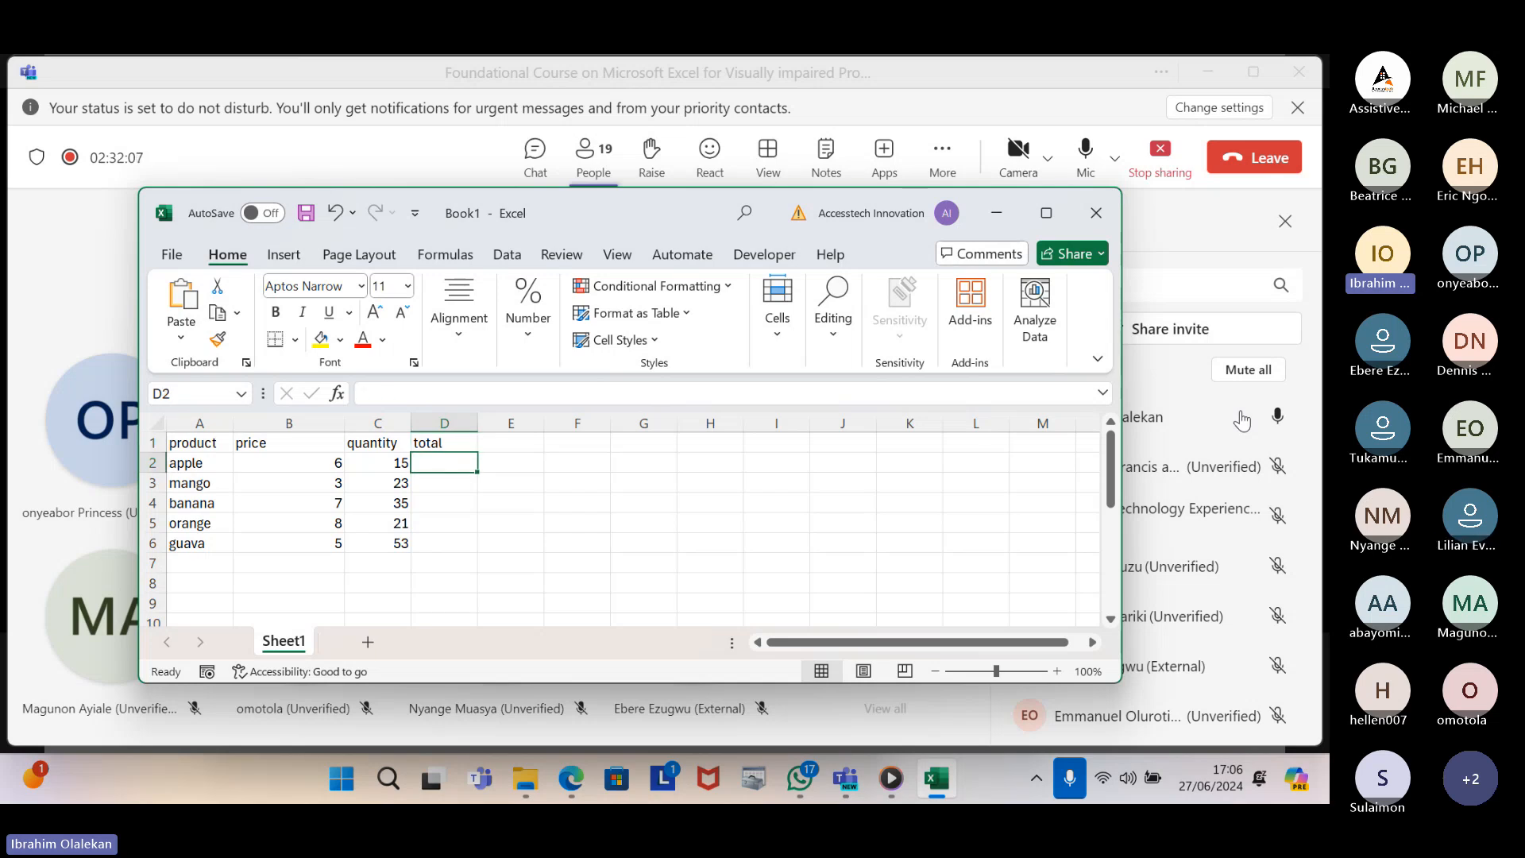
# Calculate the apple total in D2 with the formula =b2*c2 and check the cell
pyautogui.write('=')
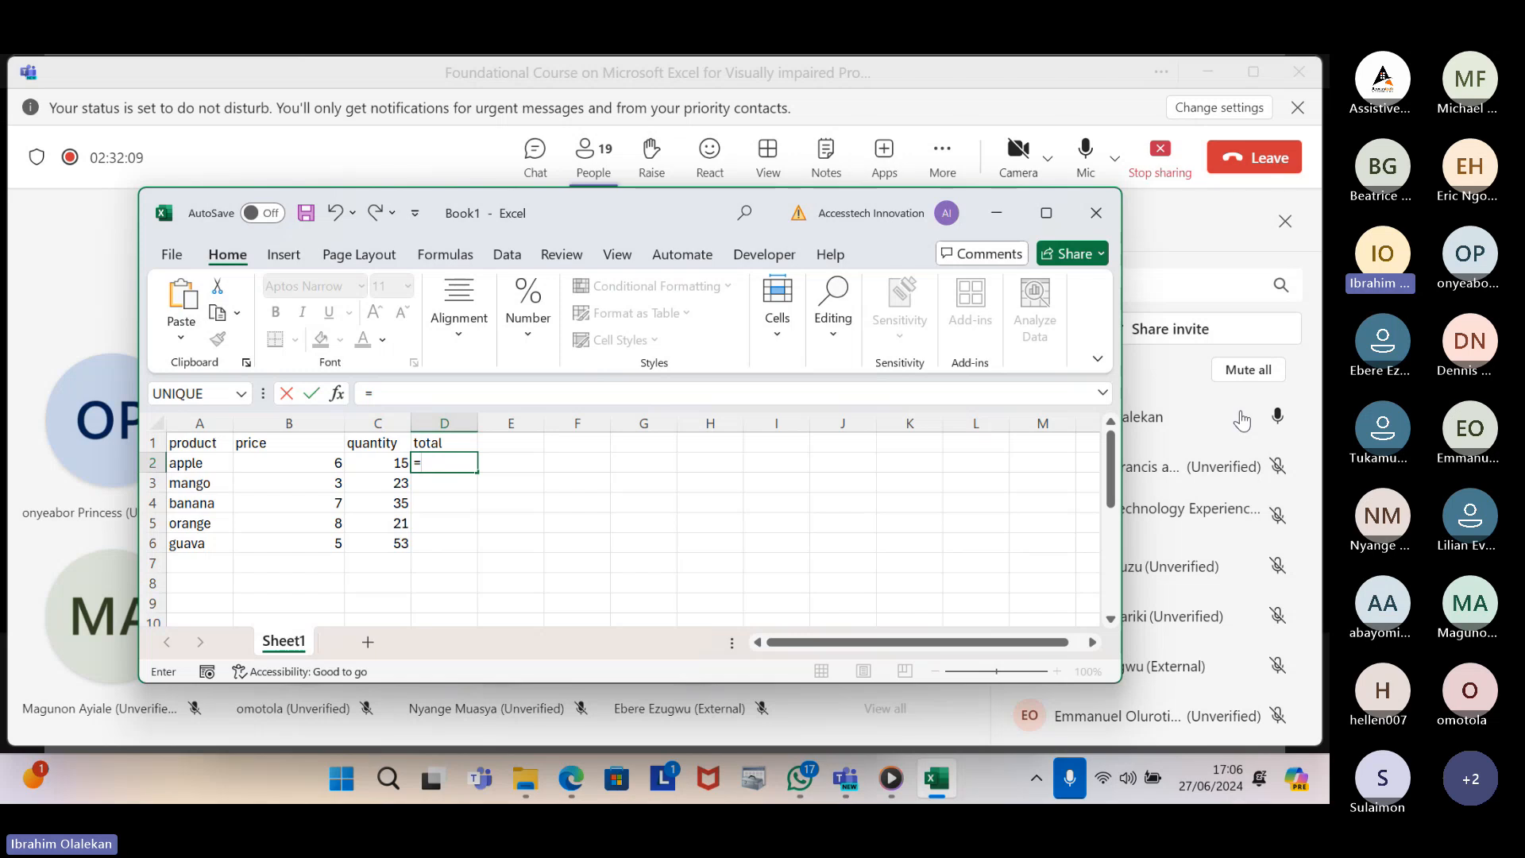
pyautogui.write('b2')
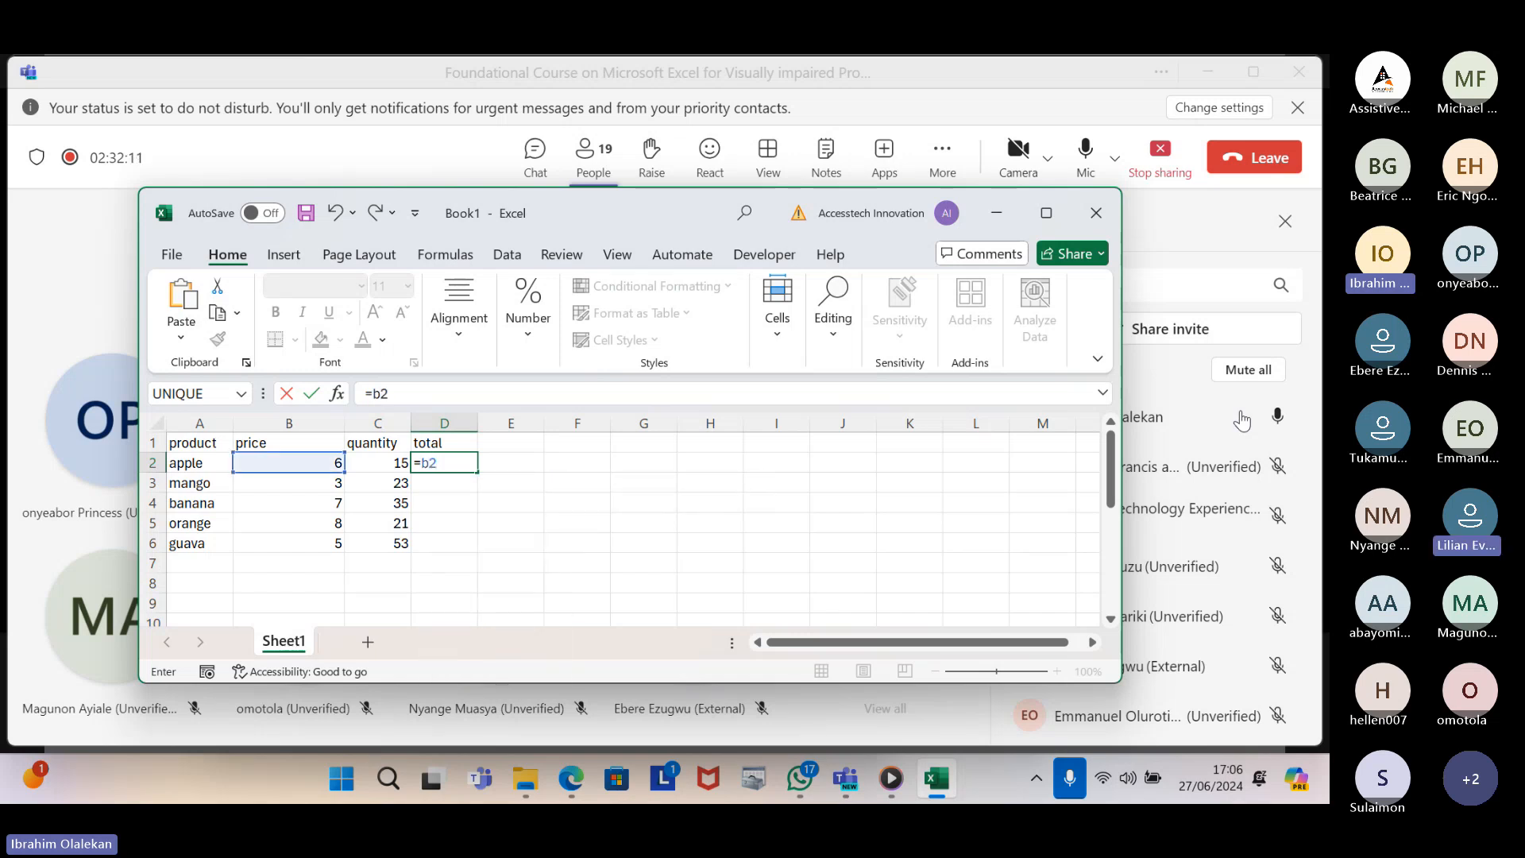
pyautogui.write('*')
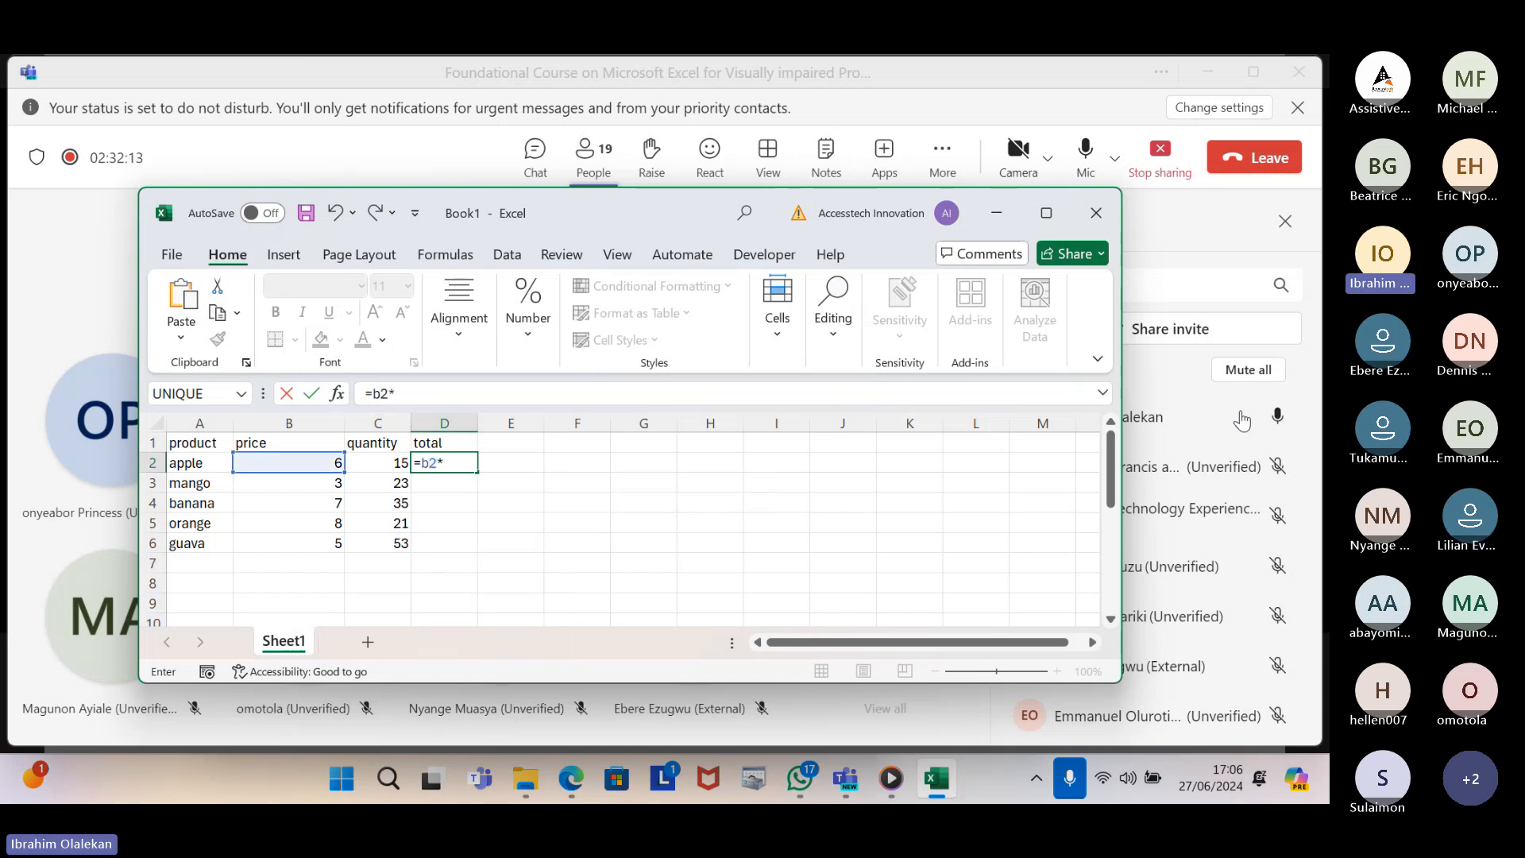
pyautogui.write('c2')
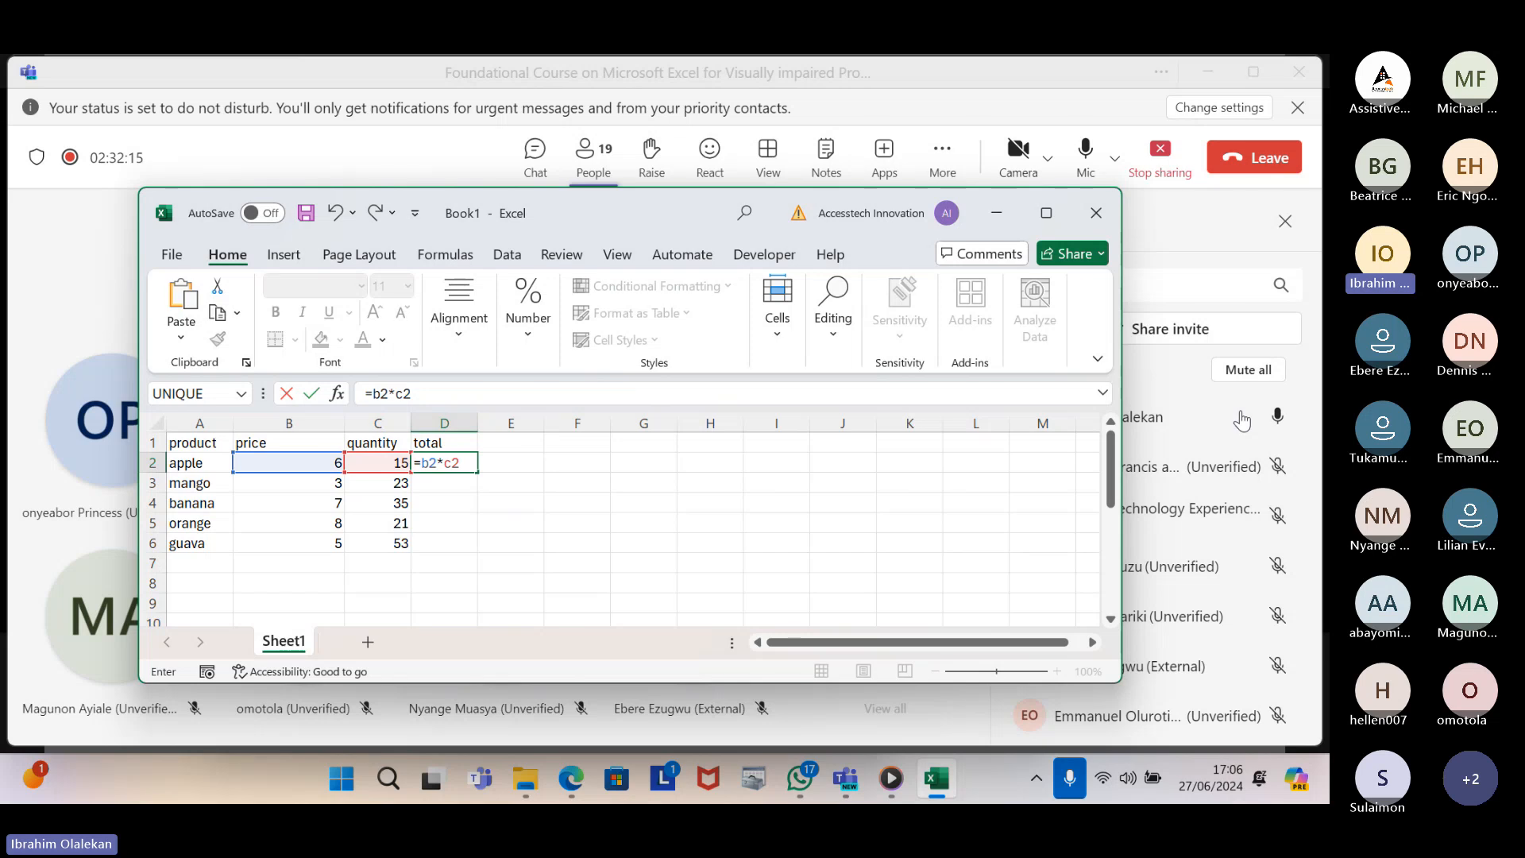
pyautogui.press('Return')
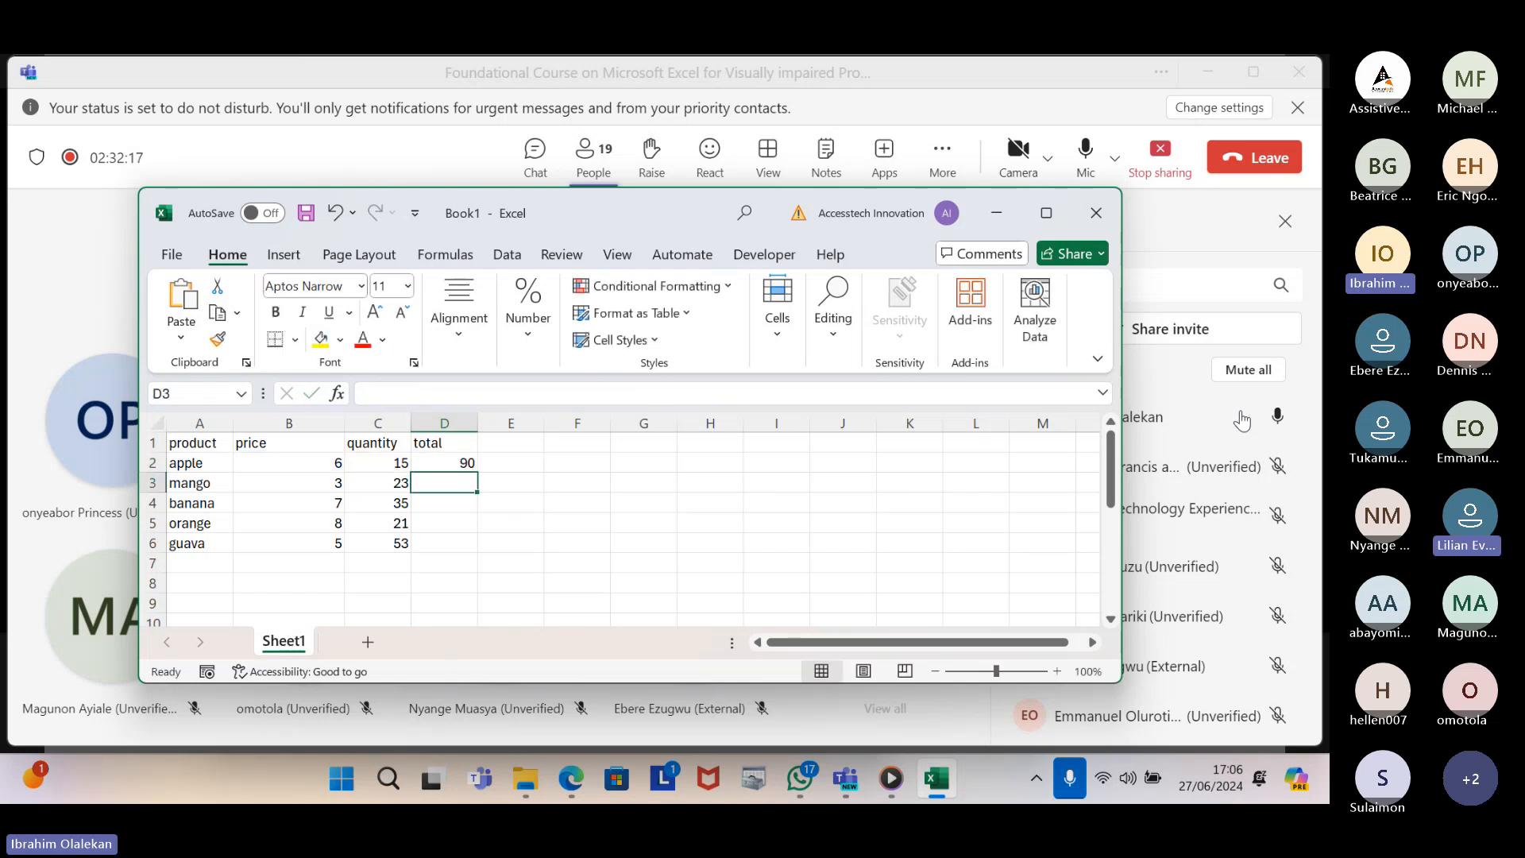
pyautogui.press('Up')
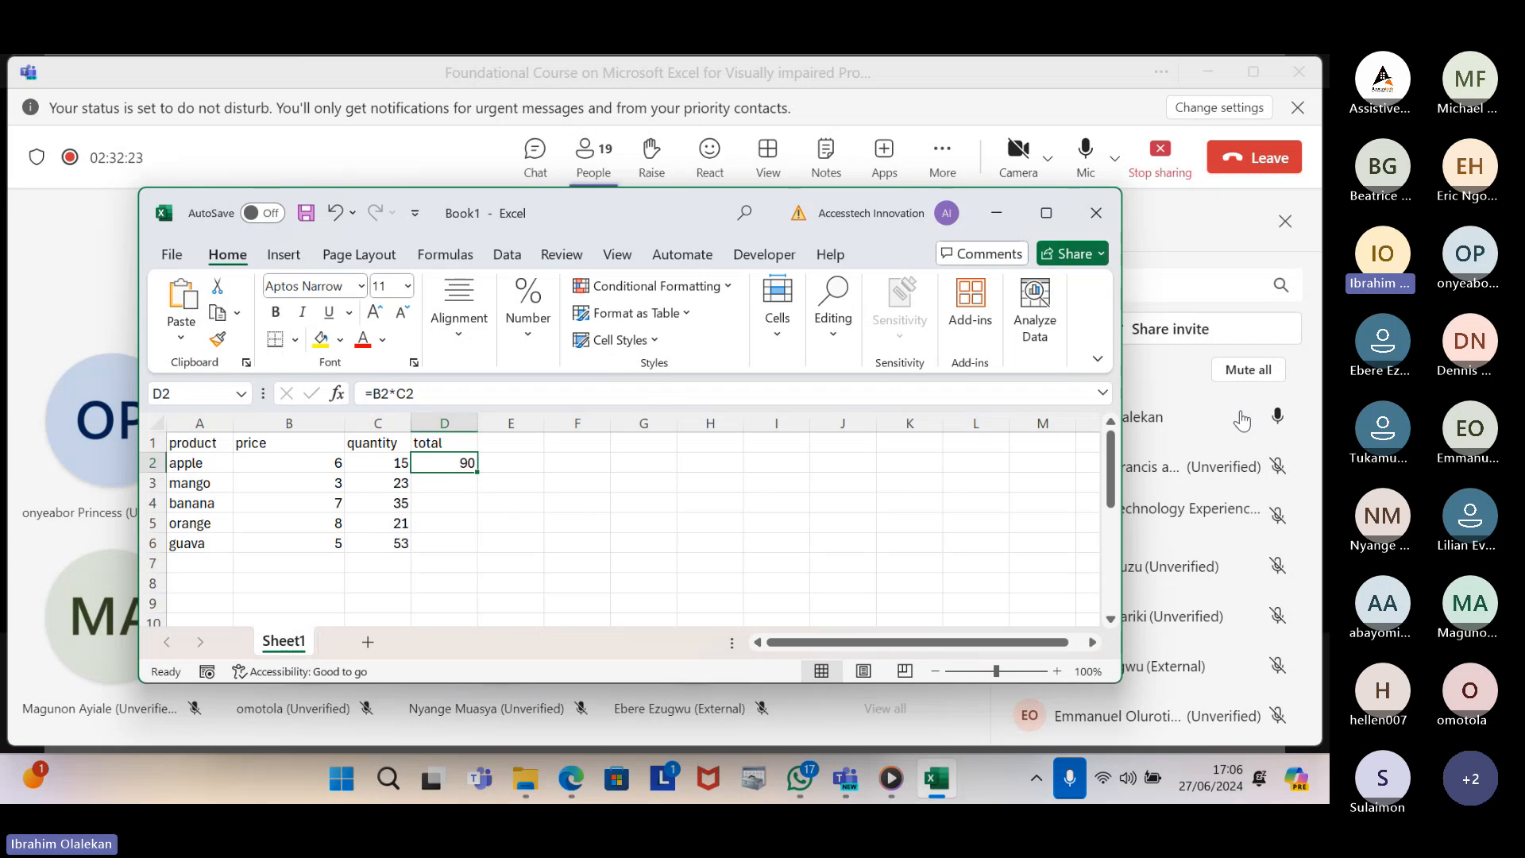
# Calculate the mango total in D3 with the formula =b3*c3 and check the cell
pyautogui.press('Left')
pyautogui.press('Left')
pyautogui.press('Left')
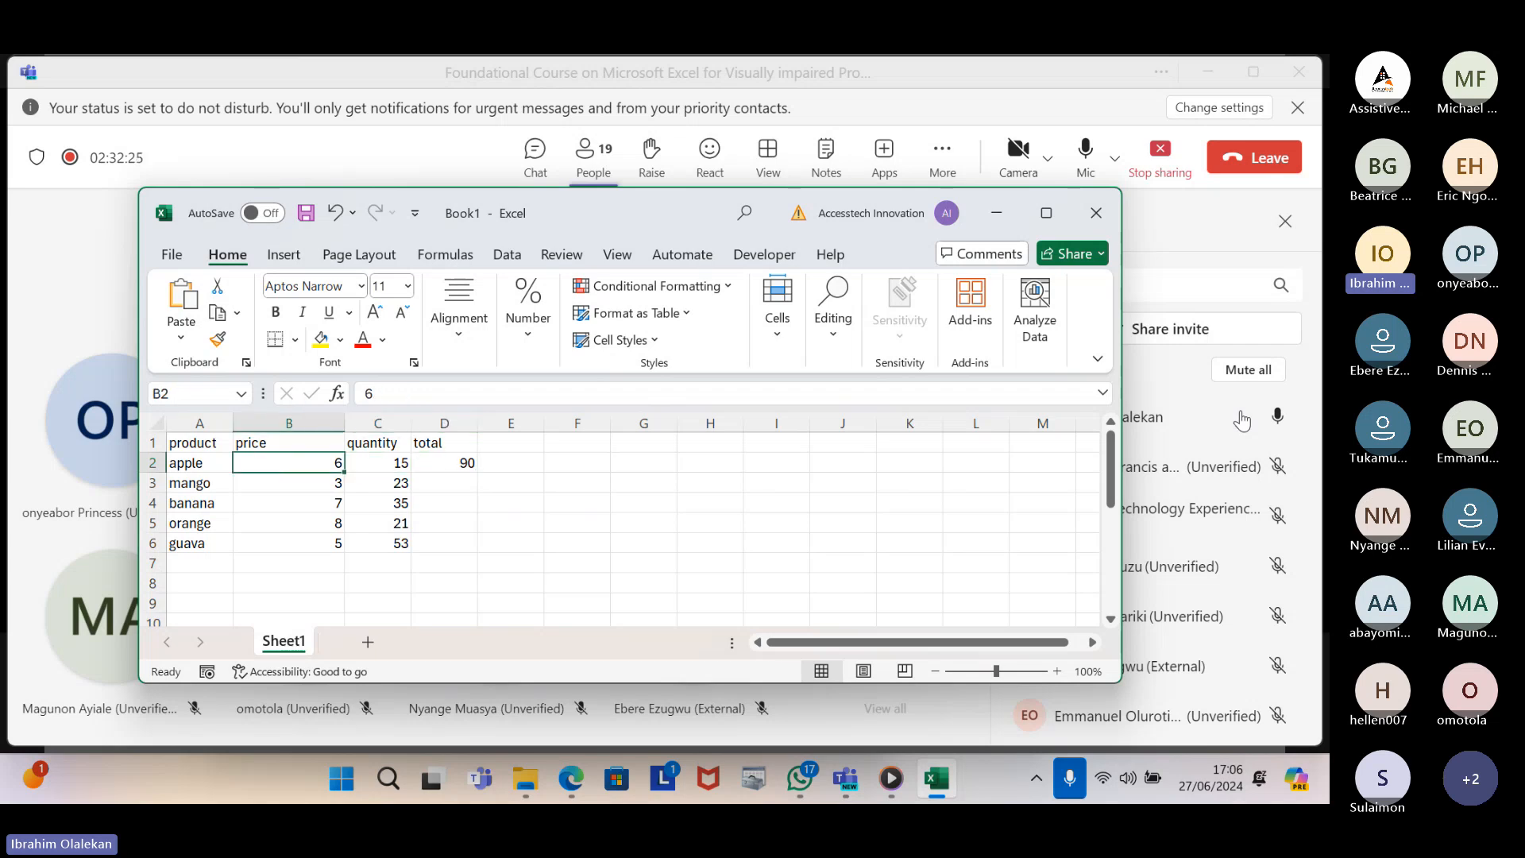
pyautogui.press('Down')
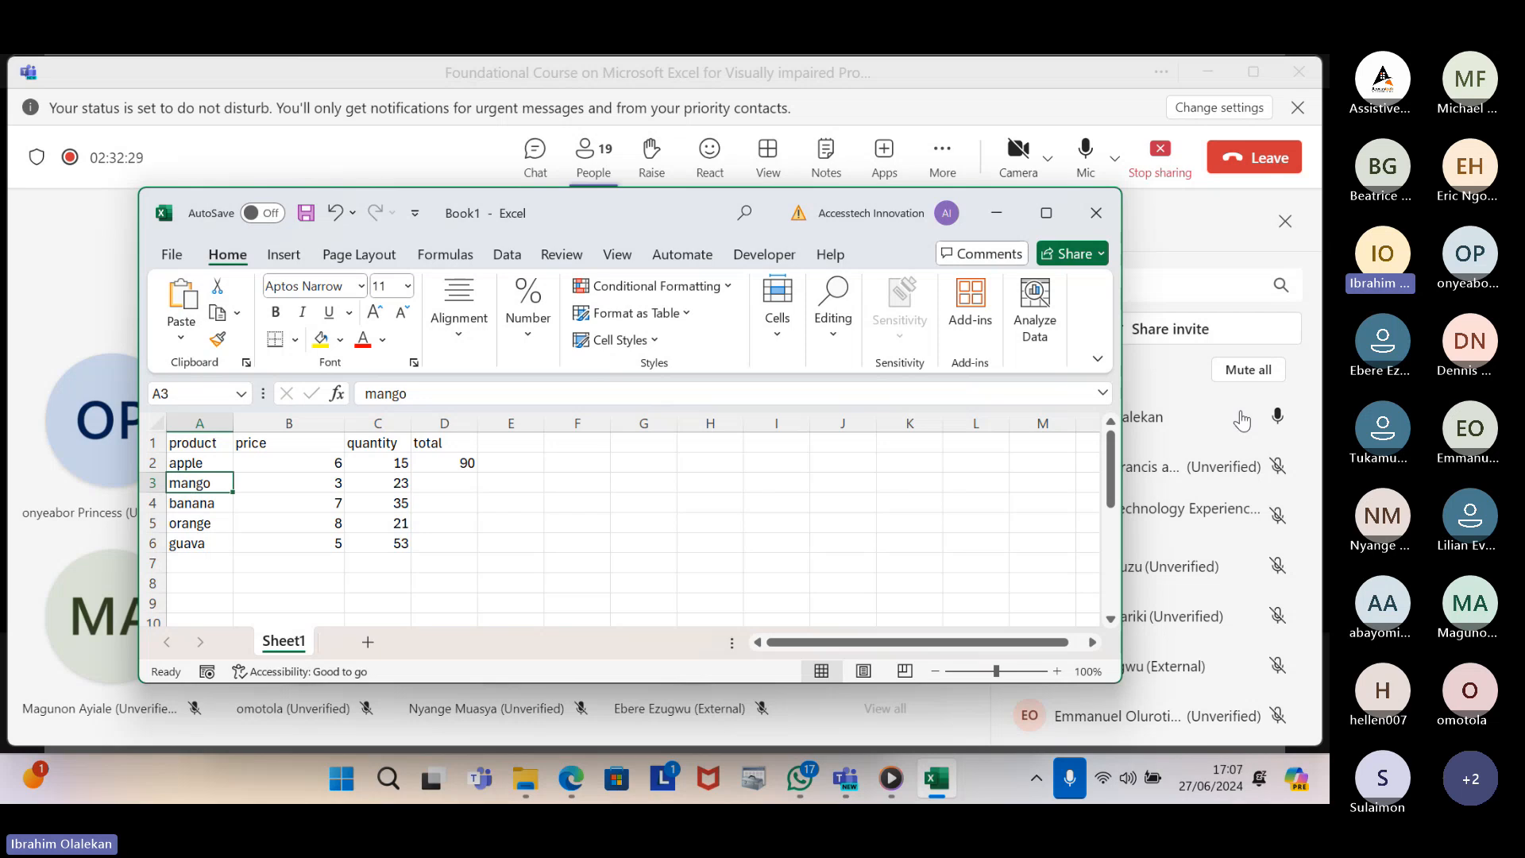
pyautogui.press('Right')
pyautogui.press('Right')
pyautogui.press('Right')
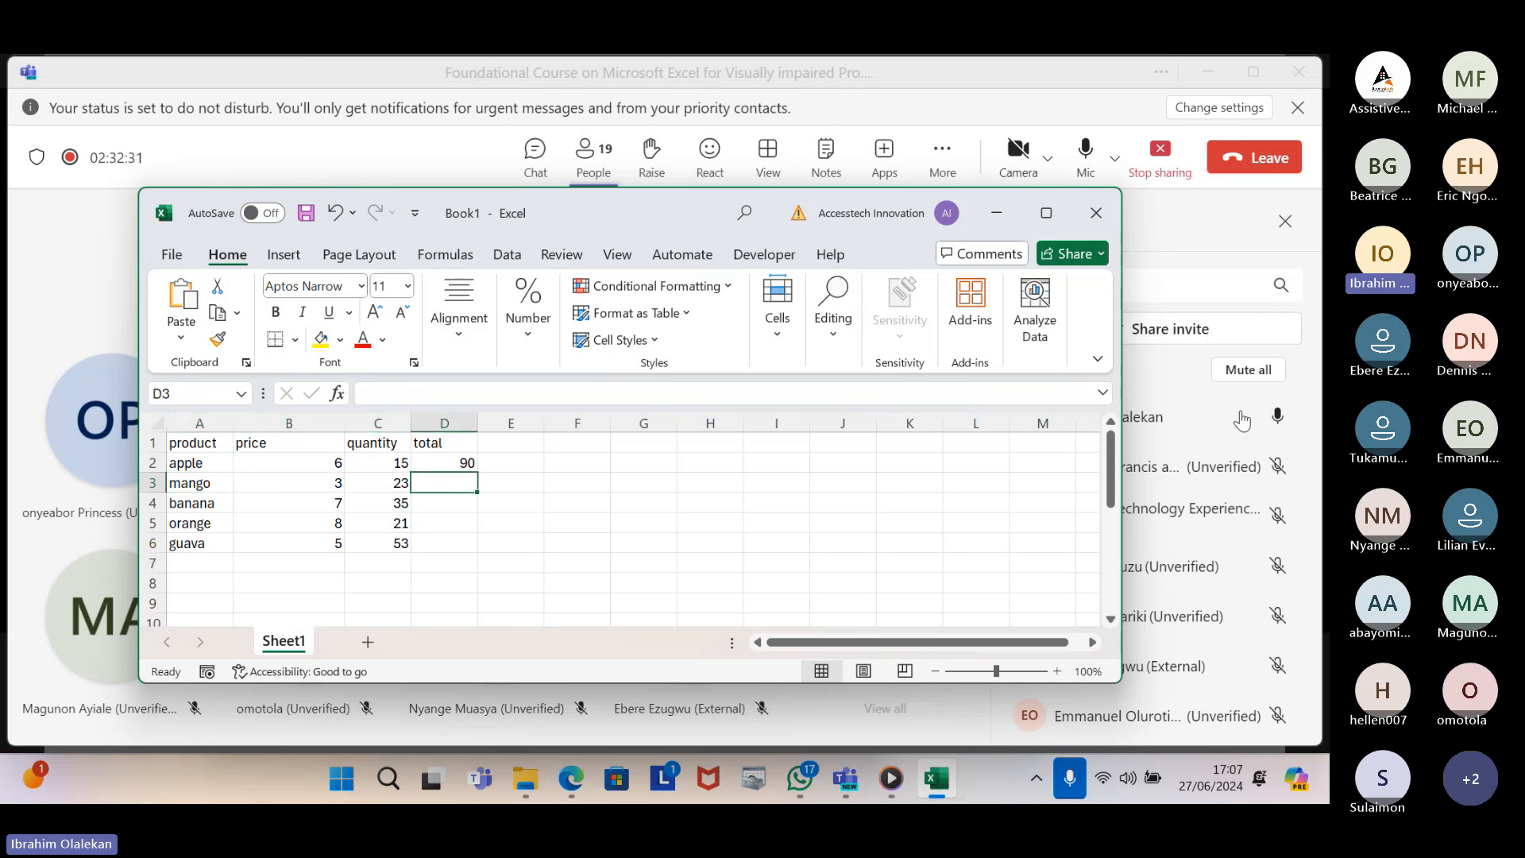
pyautogui.write('=')
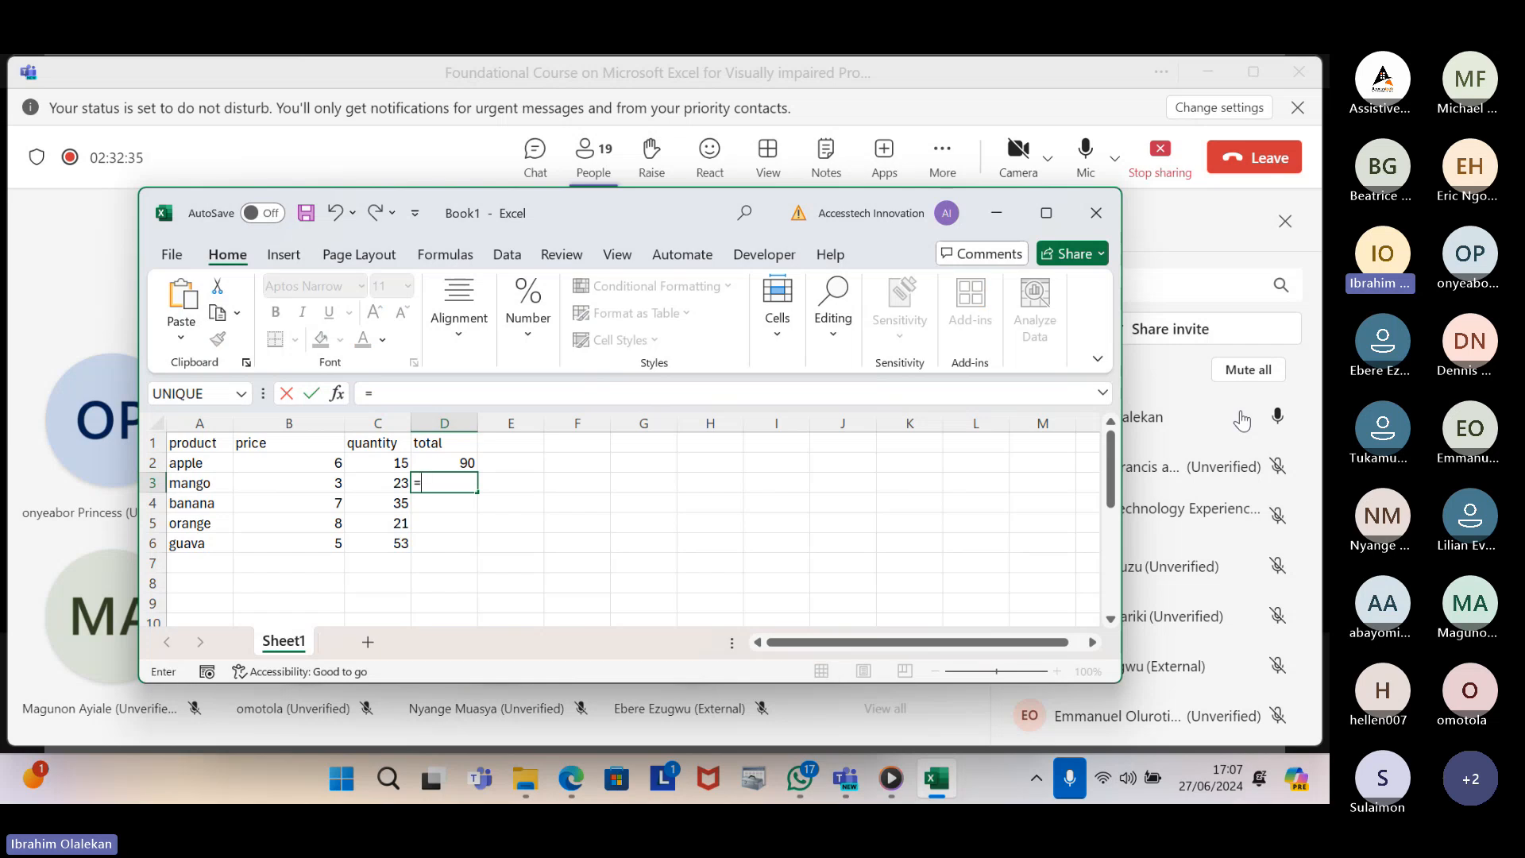
pyautogui.write('b3')
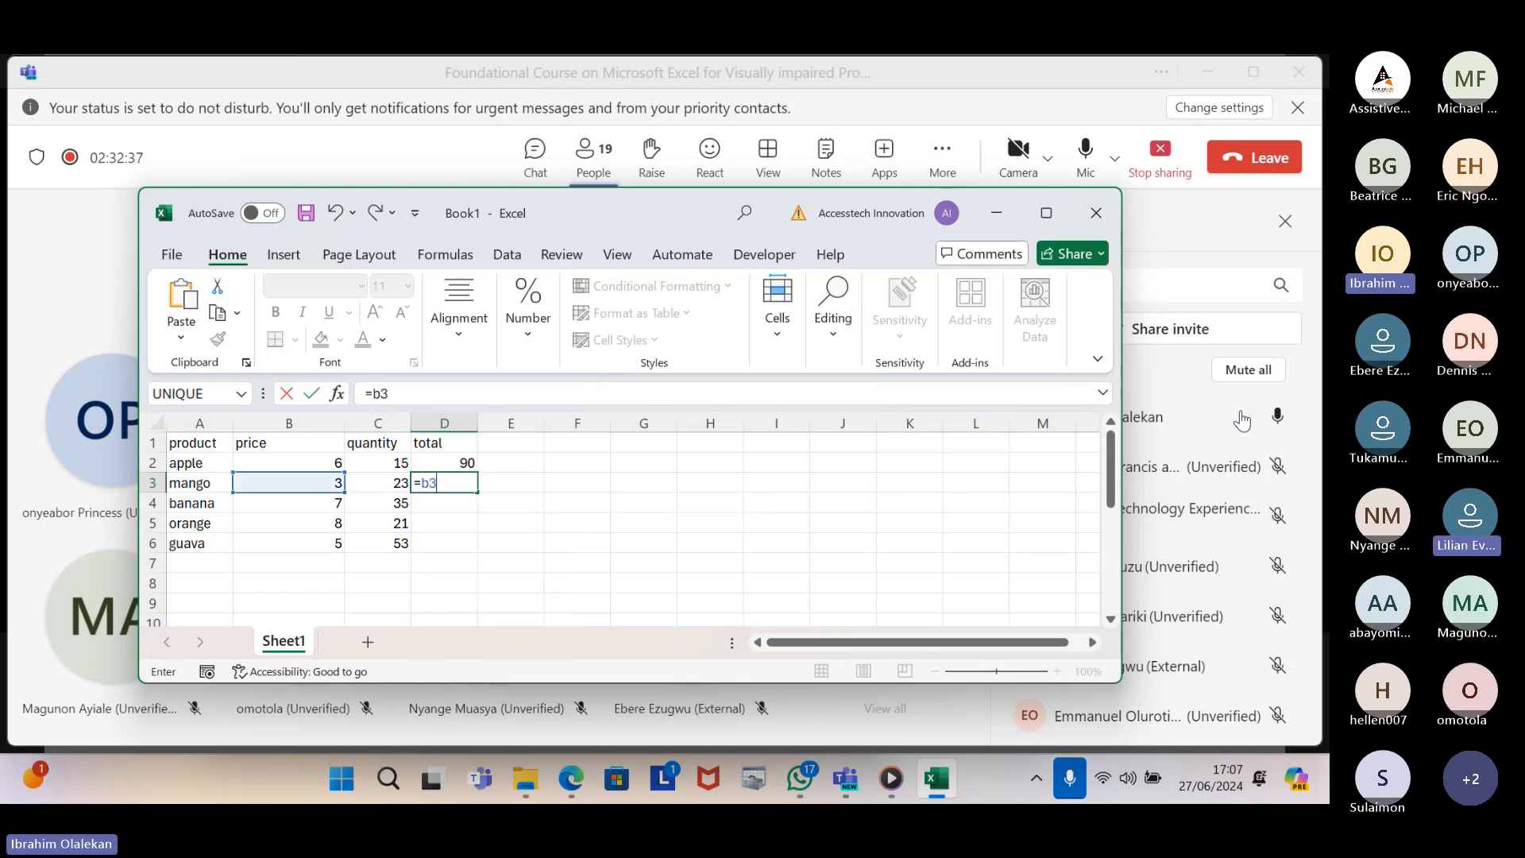
pyautogui.write('*')
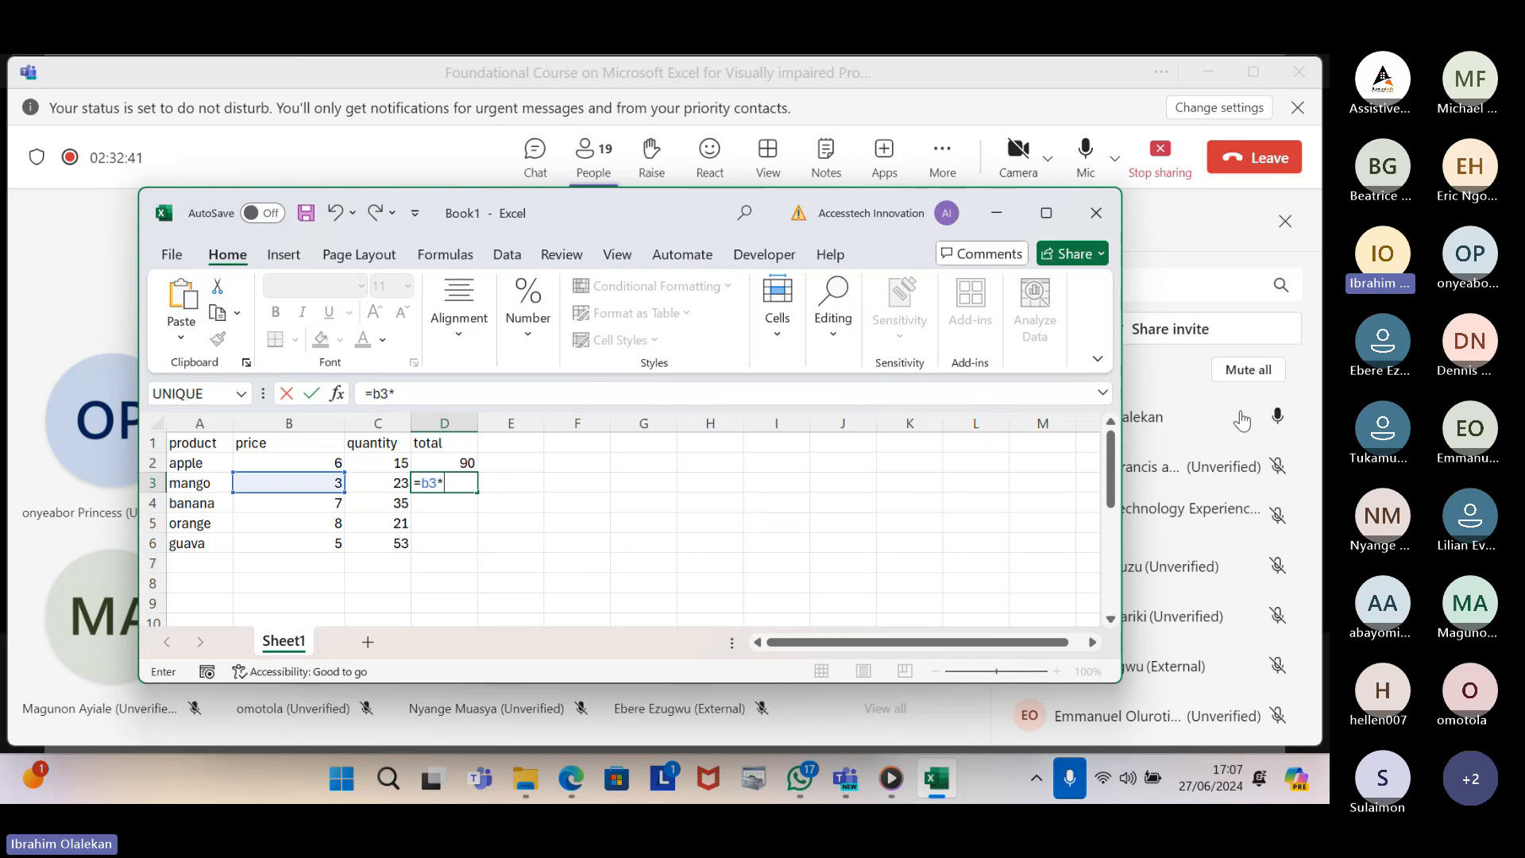
pyautogui.write('c3')
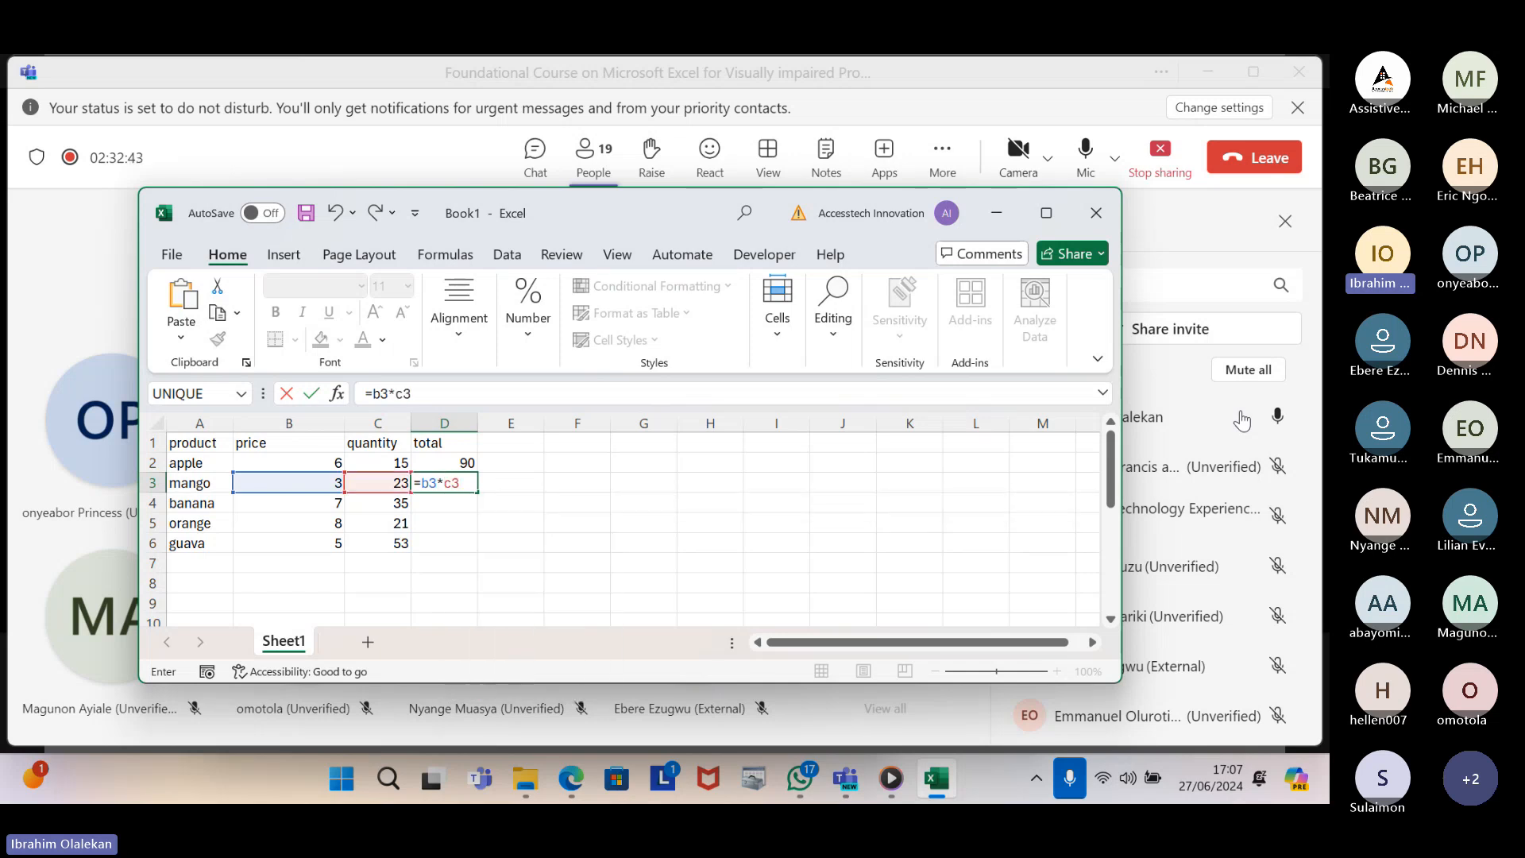
pyautogui.press('Return')
pyautogui.press('Up')
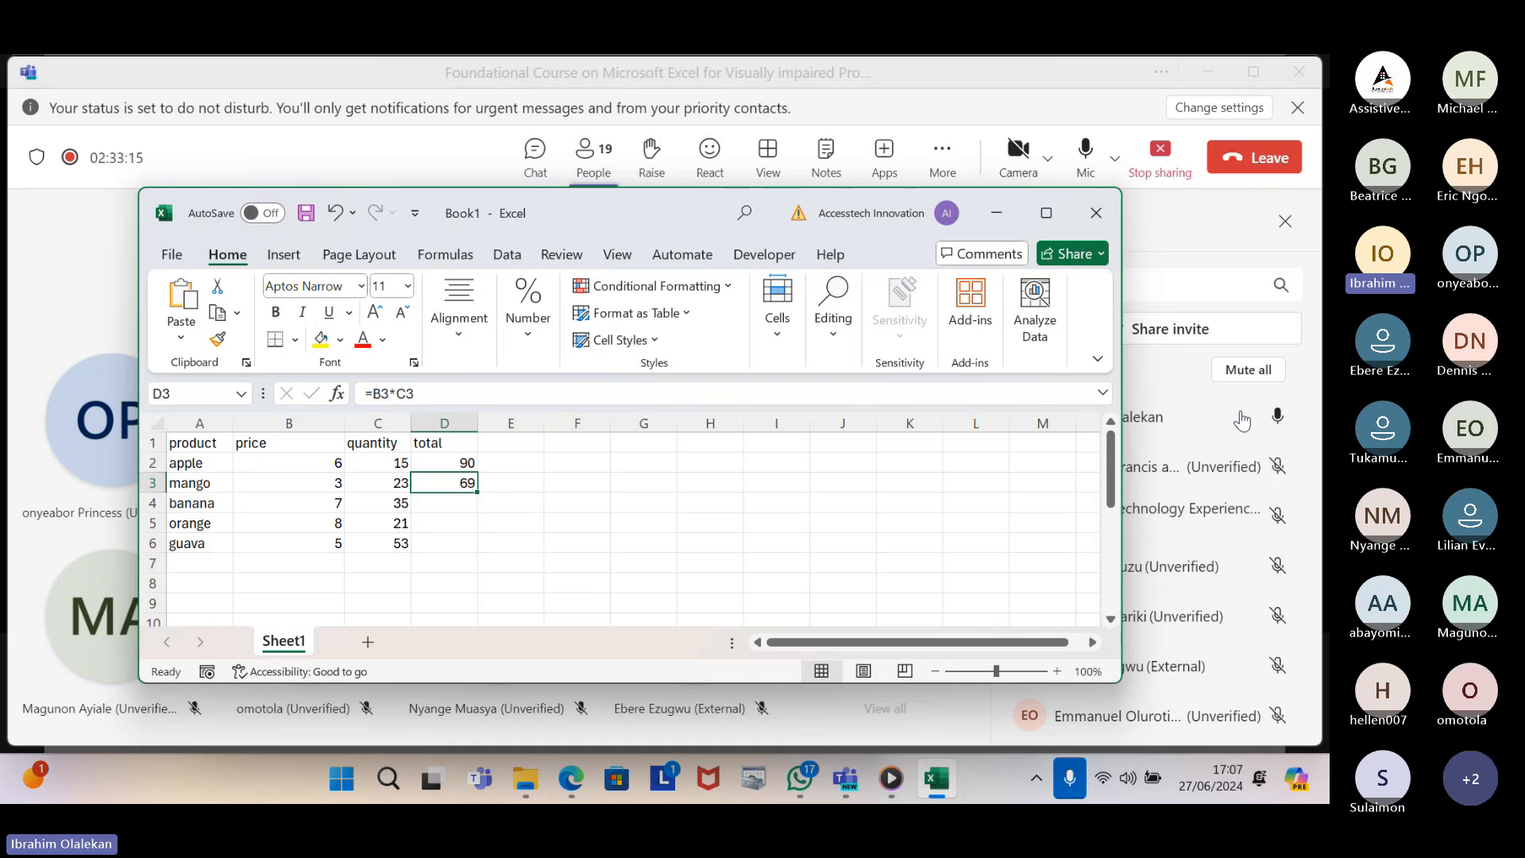
# Clear the mango total formula from D3
pyautogui.press('Up')
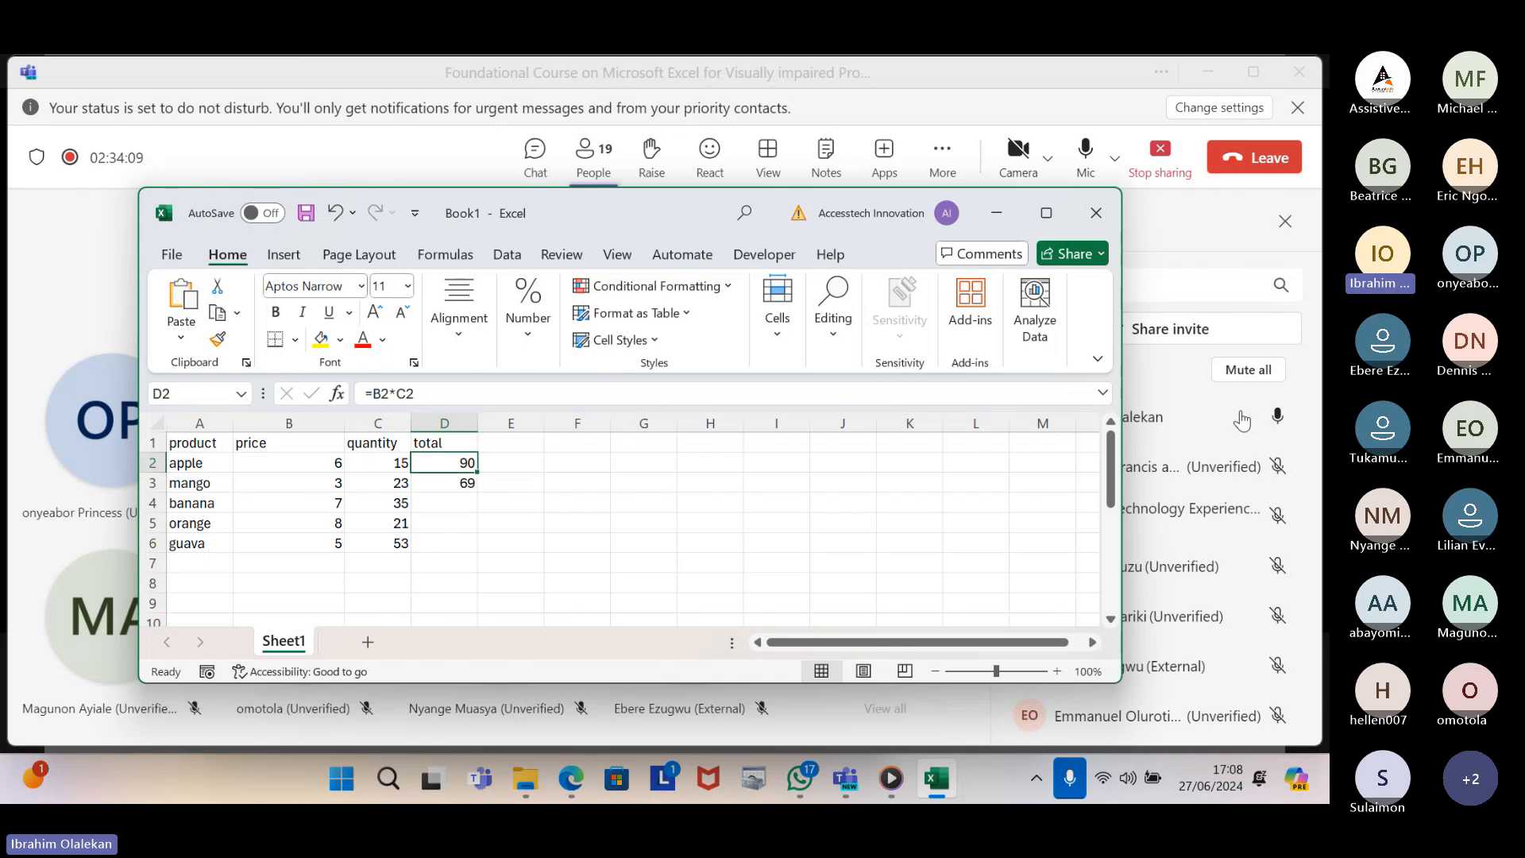
pyautogui.press('Down')
pyautogui.press('BackSpace')
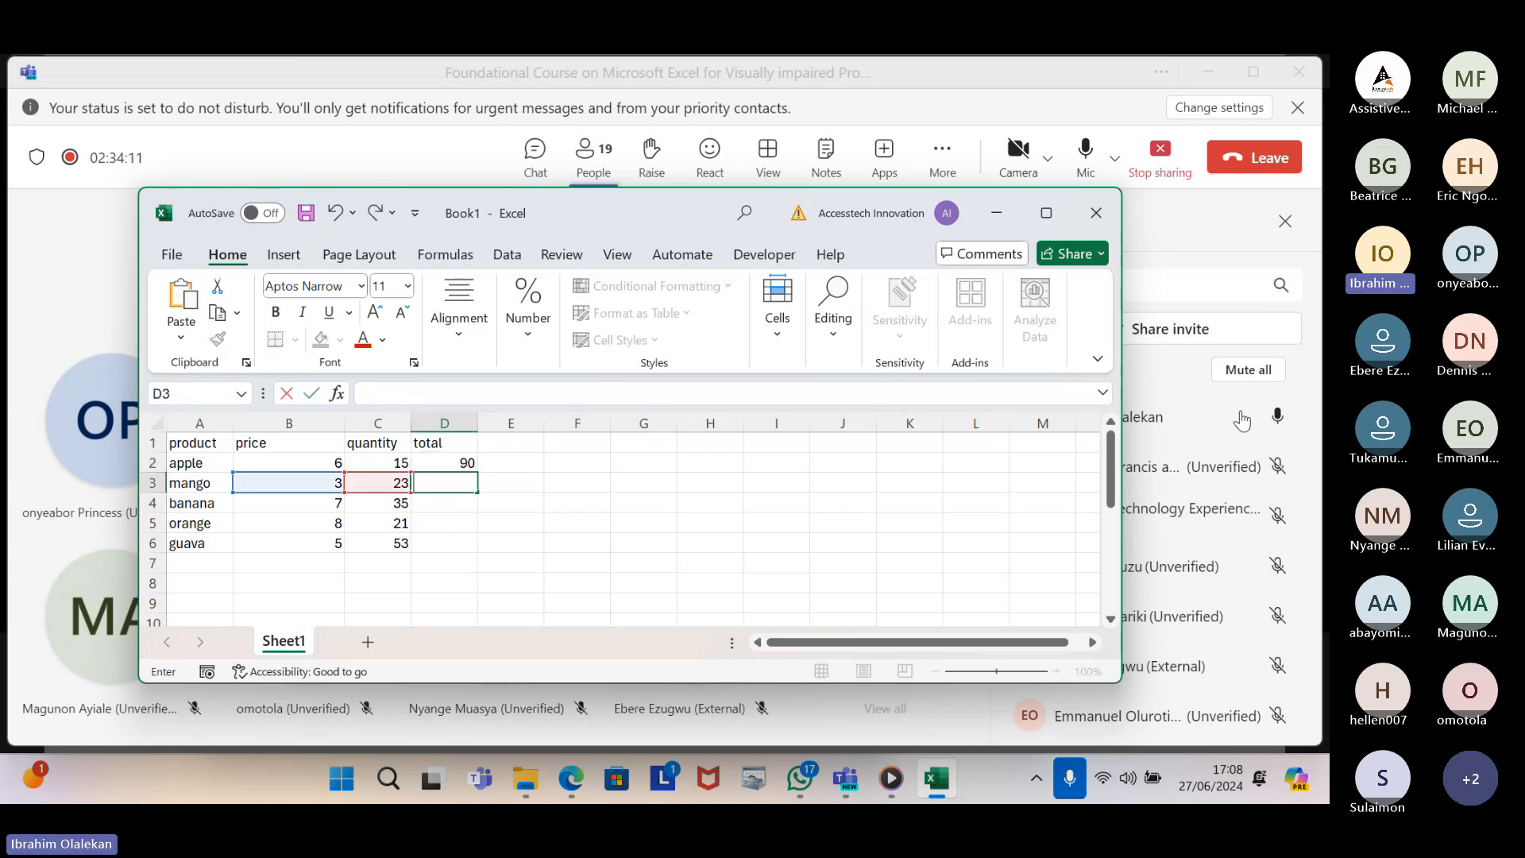
pyautogui.press('Return')
pyautogui.press('Up')
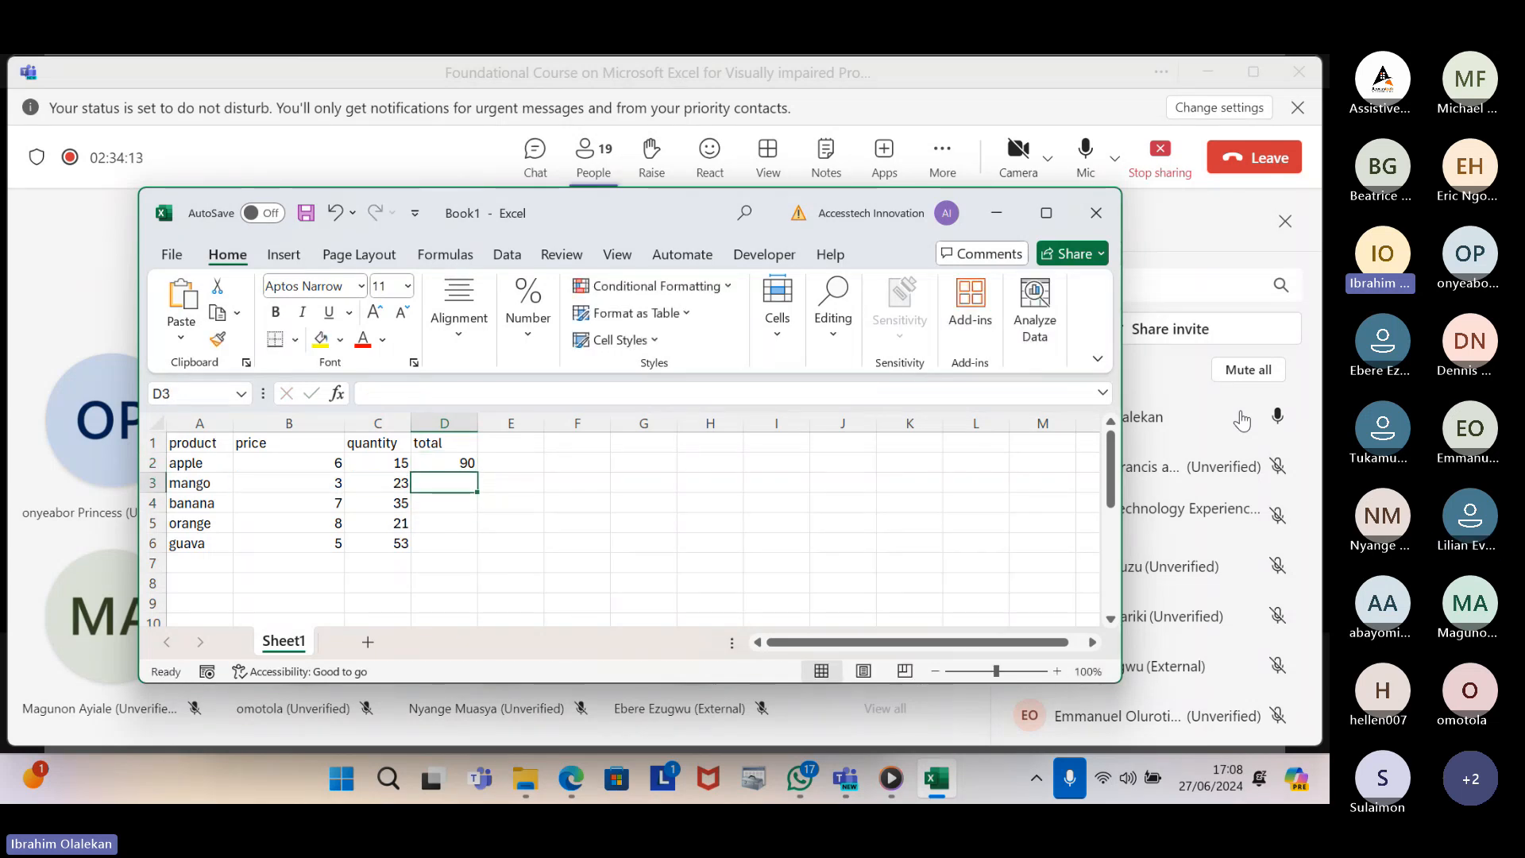
# Fill the apple total formula in D2 down through D6 for the remaining products
pyautogui.press('Up')
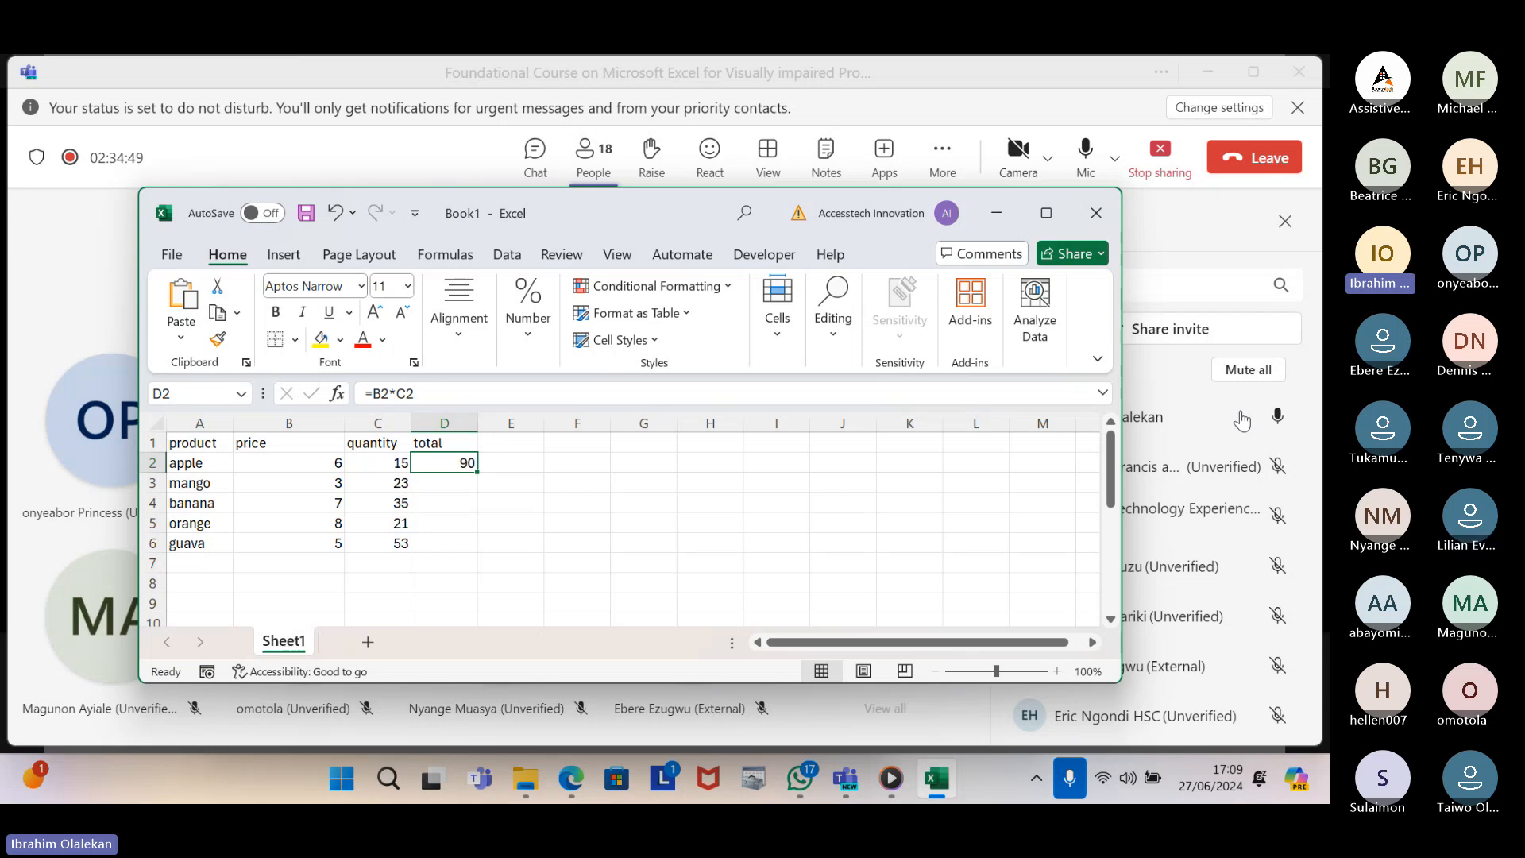
pyautogui.press('Down')
pyautogui.press('Up')
pyautogui.hotkey('shift', 'Down')
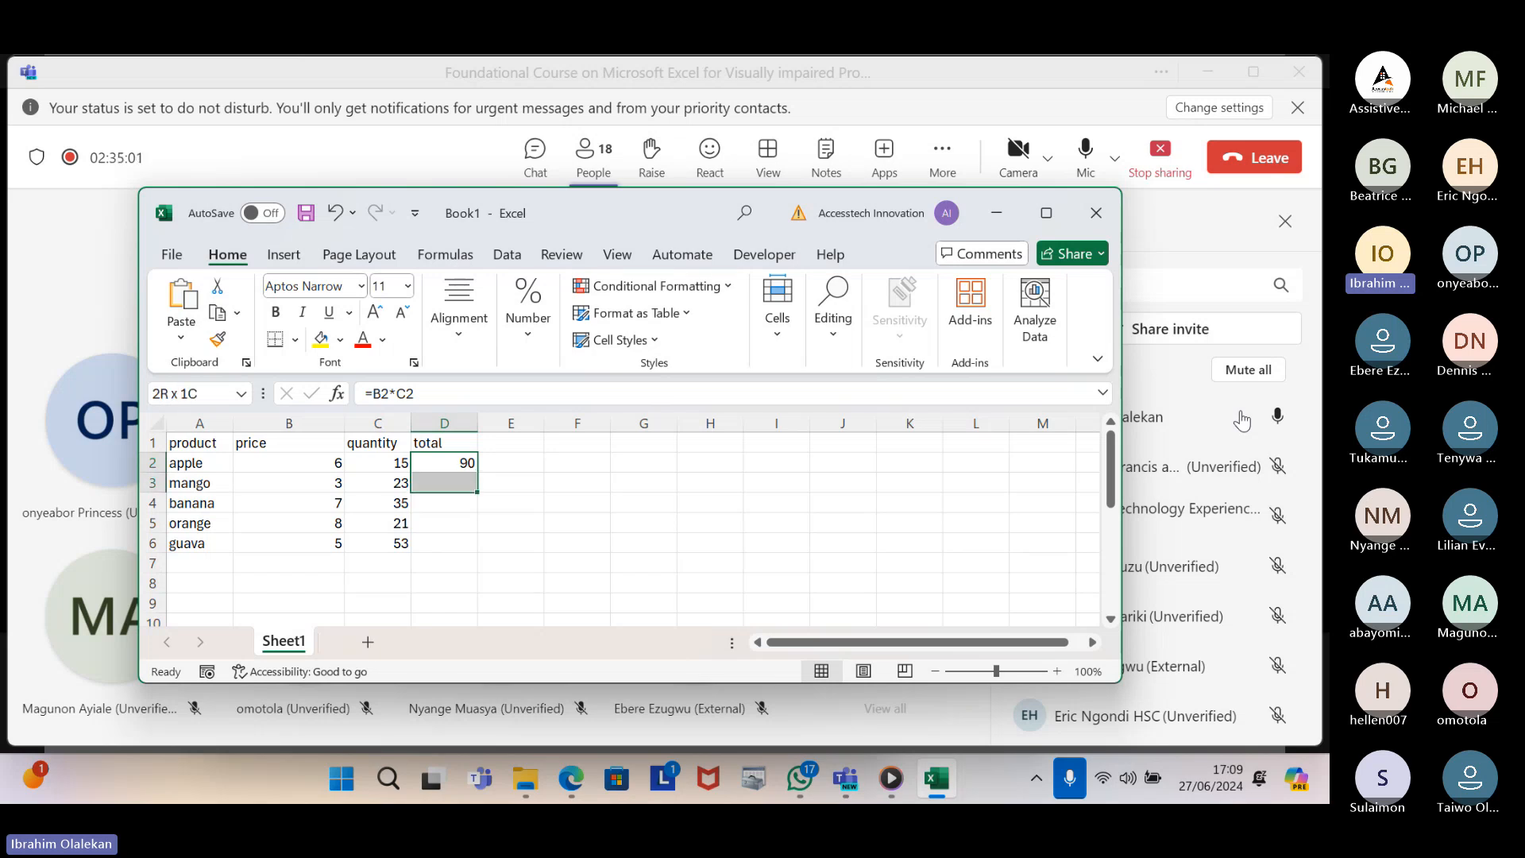
pyautogui.hotkey('shift', 'Down')
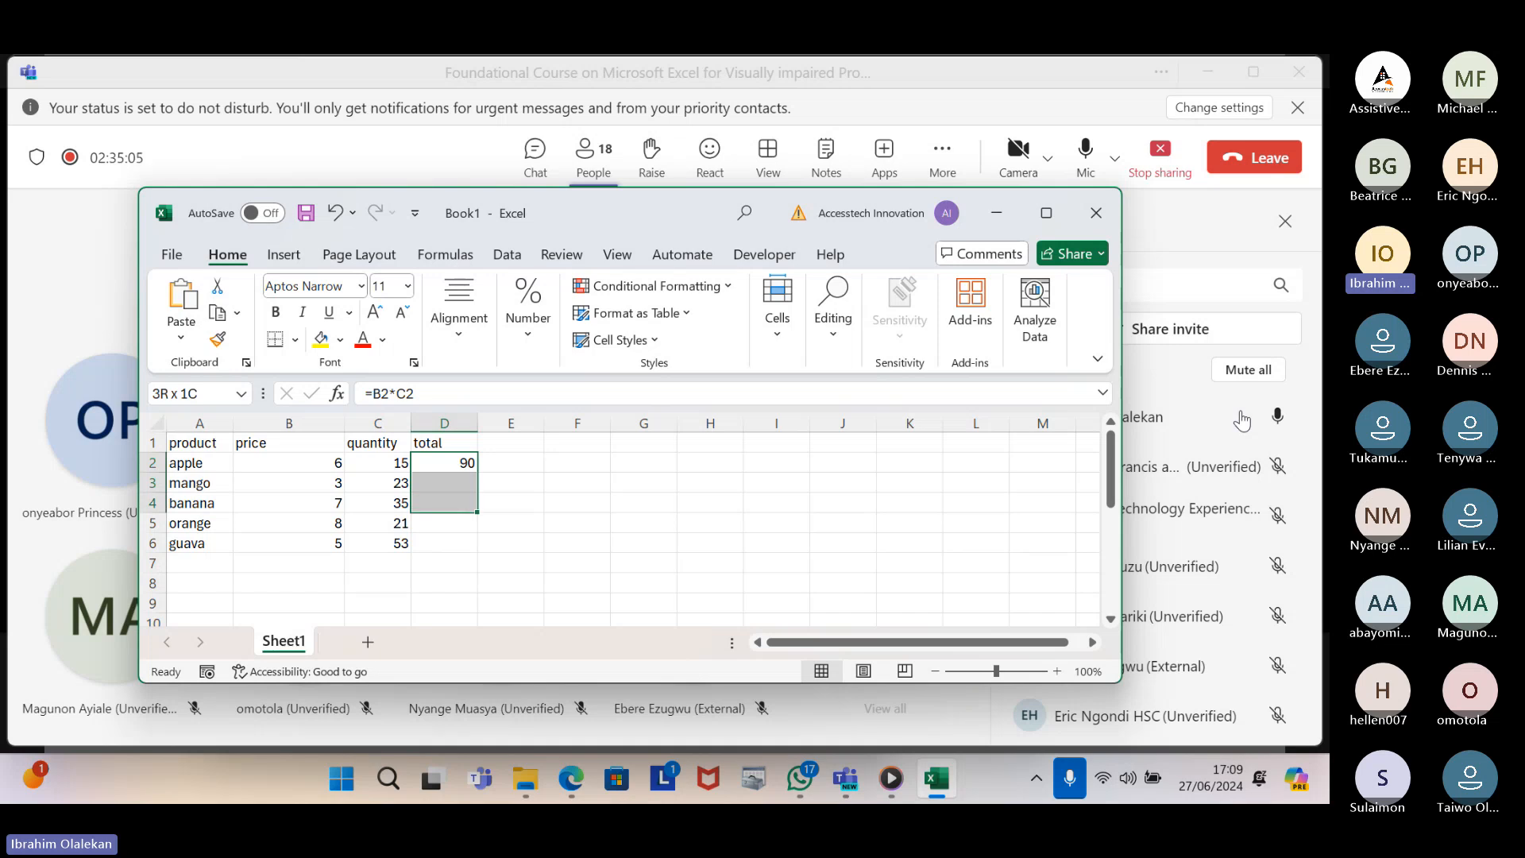
pyautogui.hotkey('shift', 'Down')
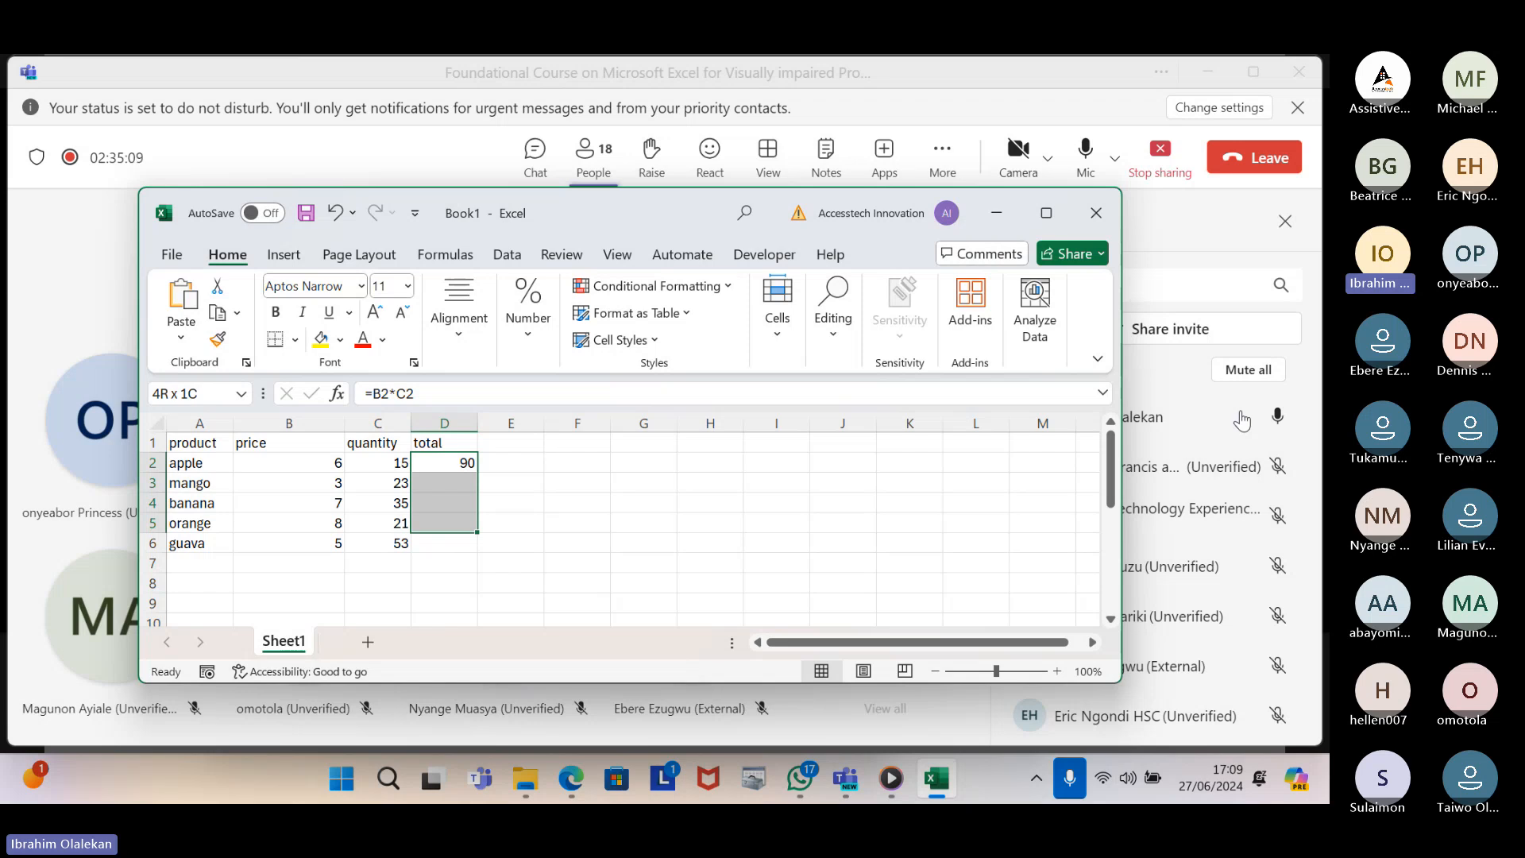
pyautogui.hotkey('shift', 'Down')
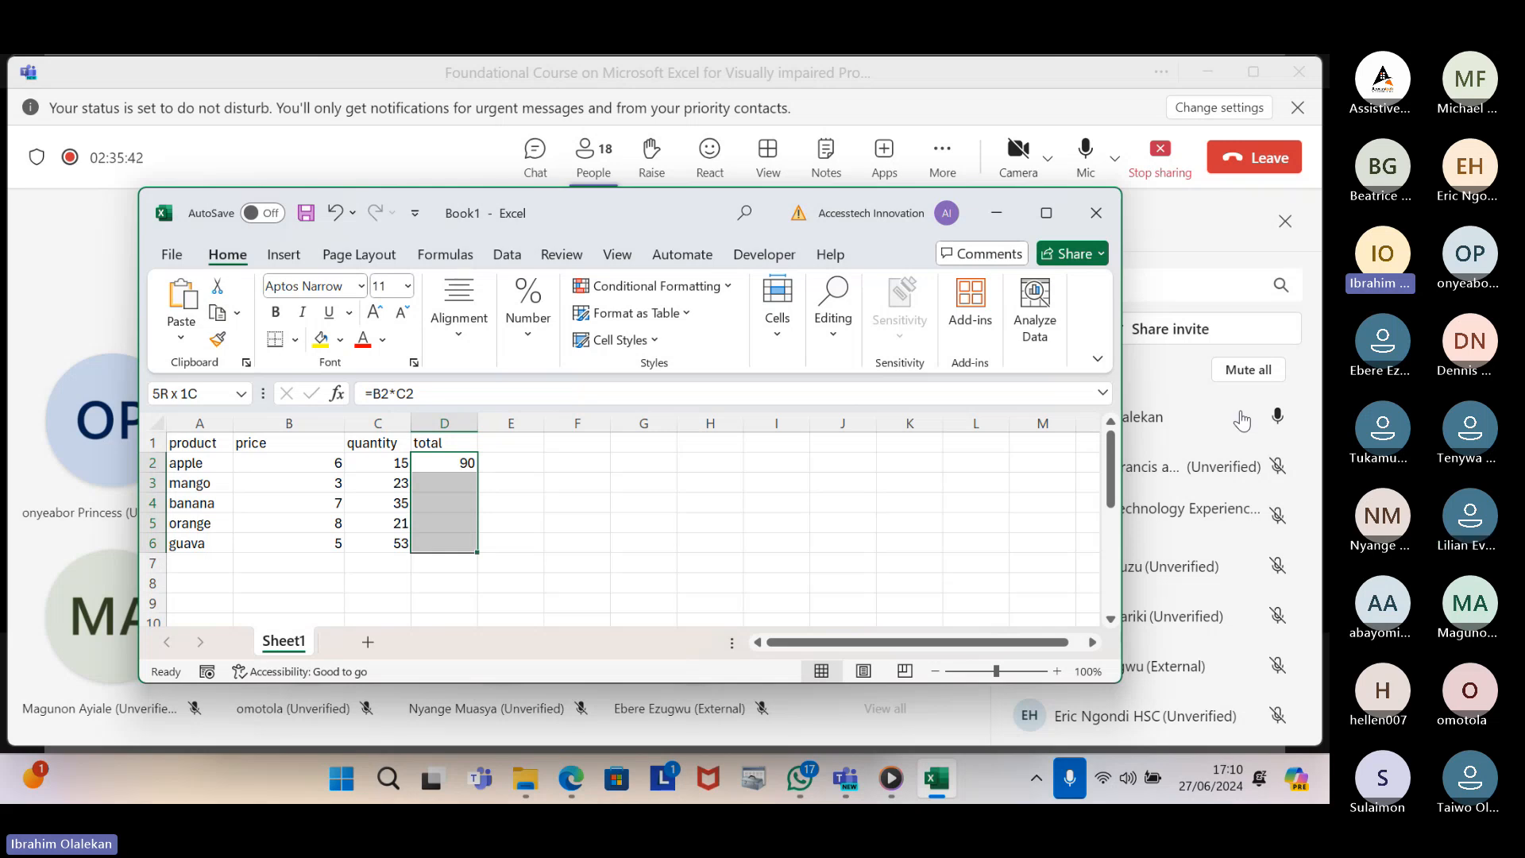
pyautogui.hotkey('ctrl', 'd')
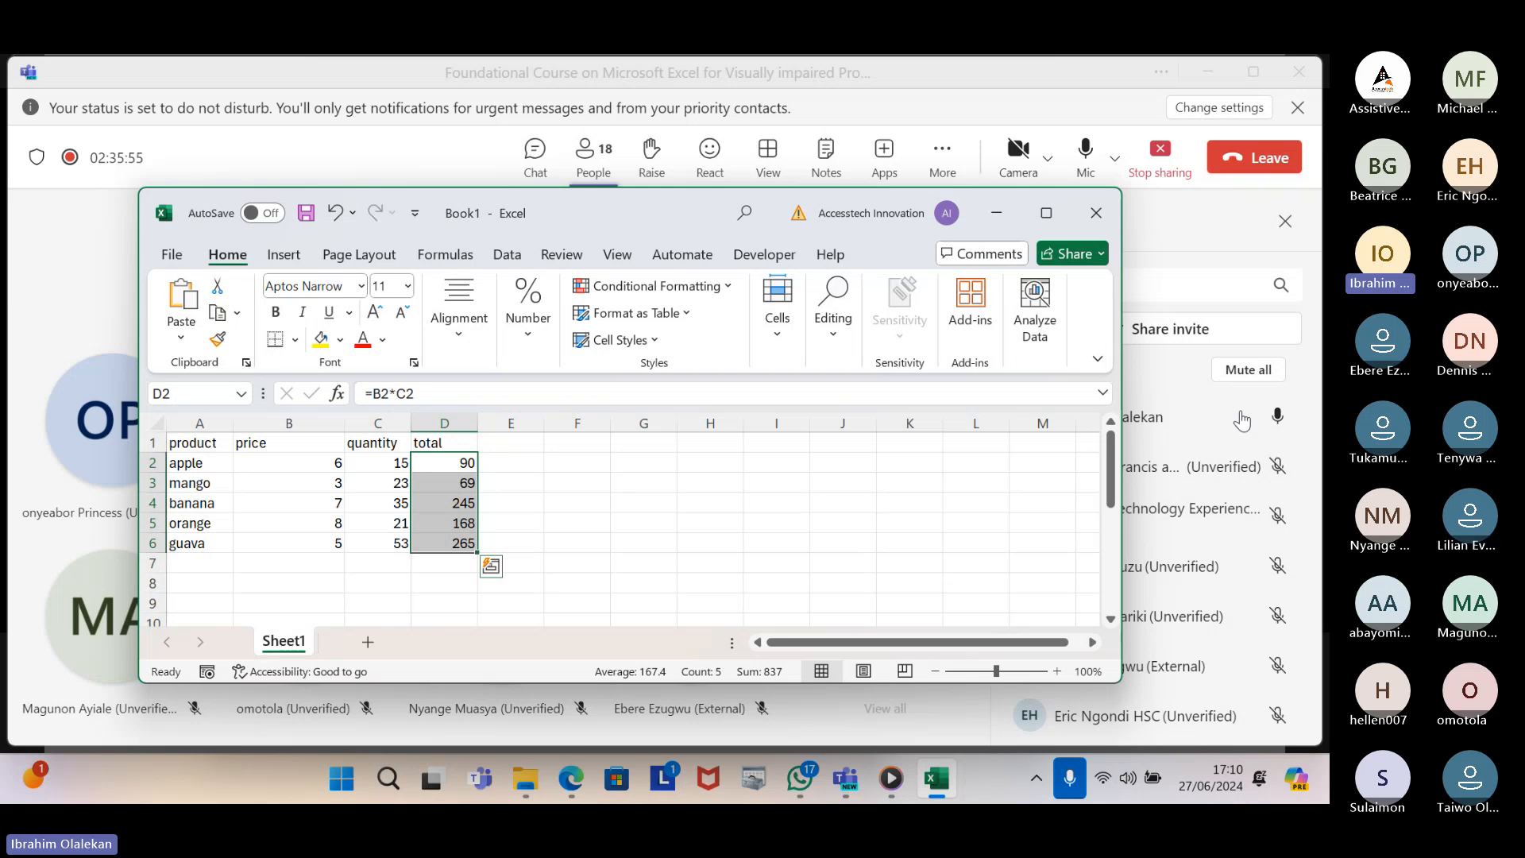
# Review the filled total formulas cell by cell from D3 to D6
pyautogui.press('Down')
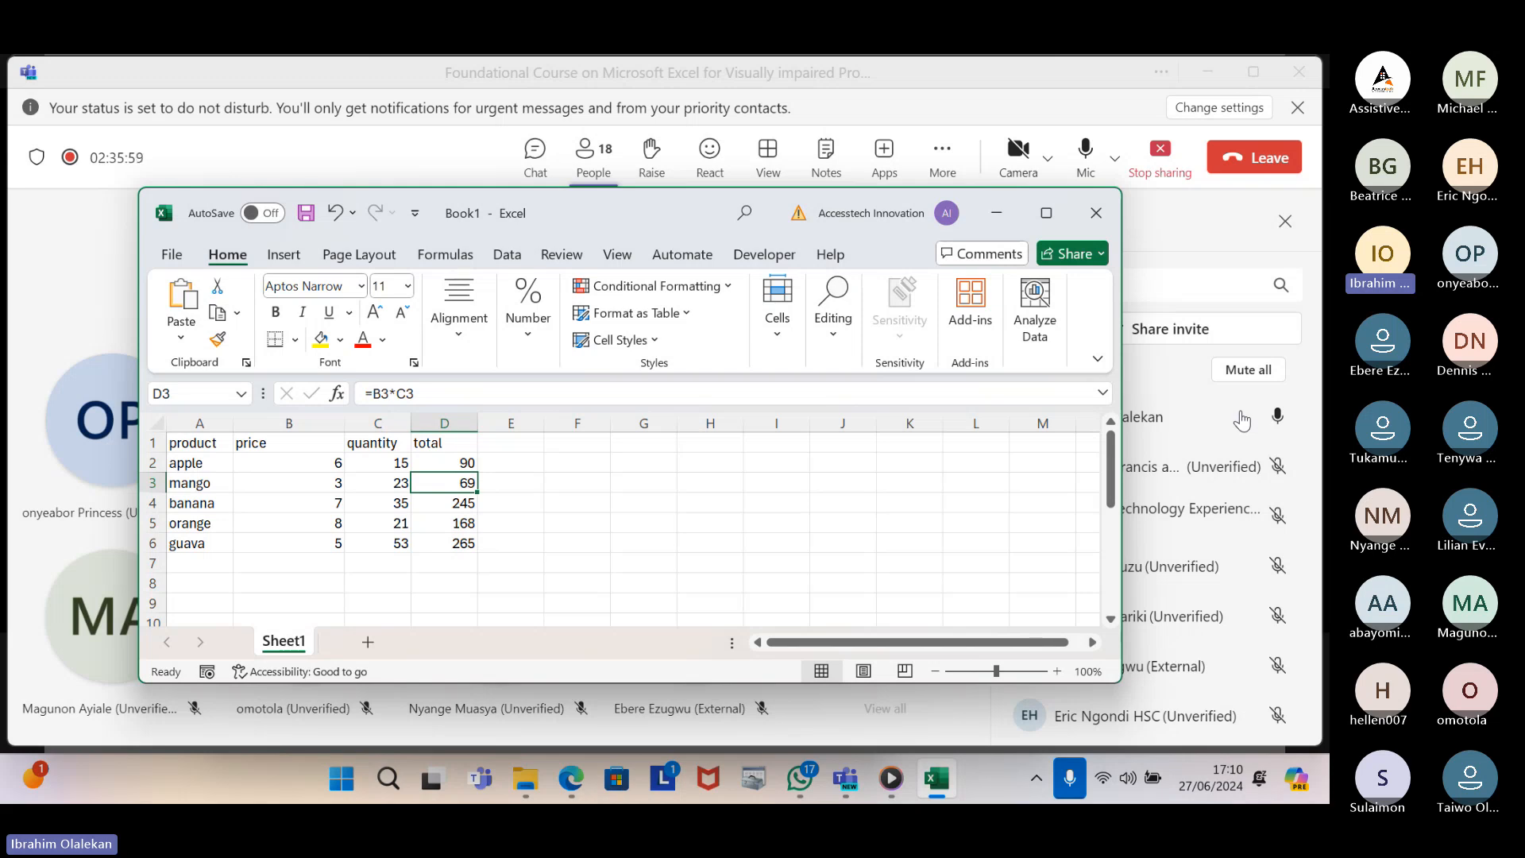
pyautogui.press('Down')
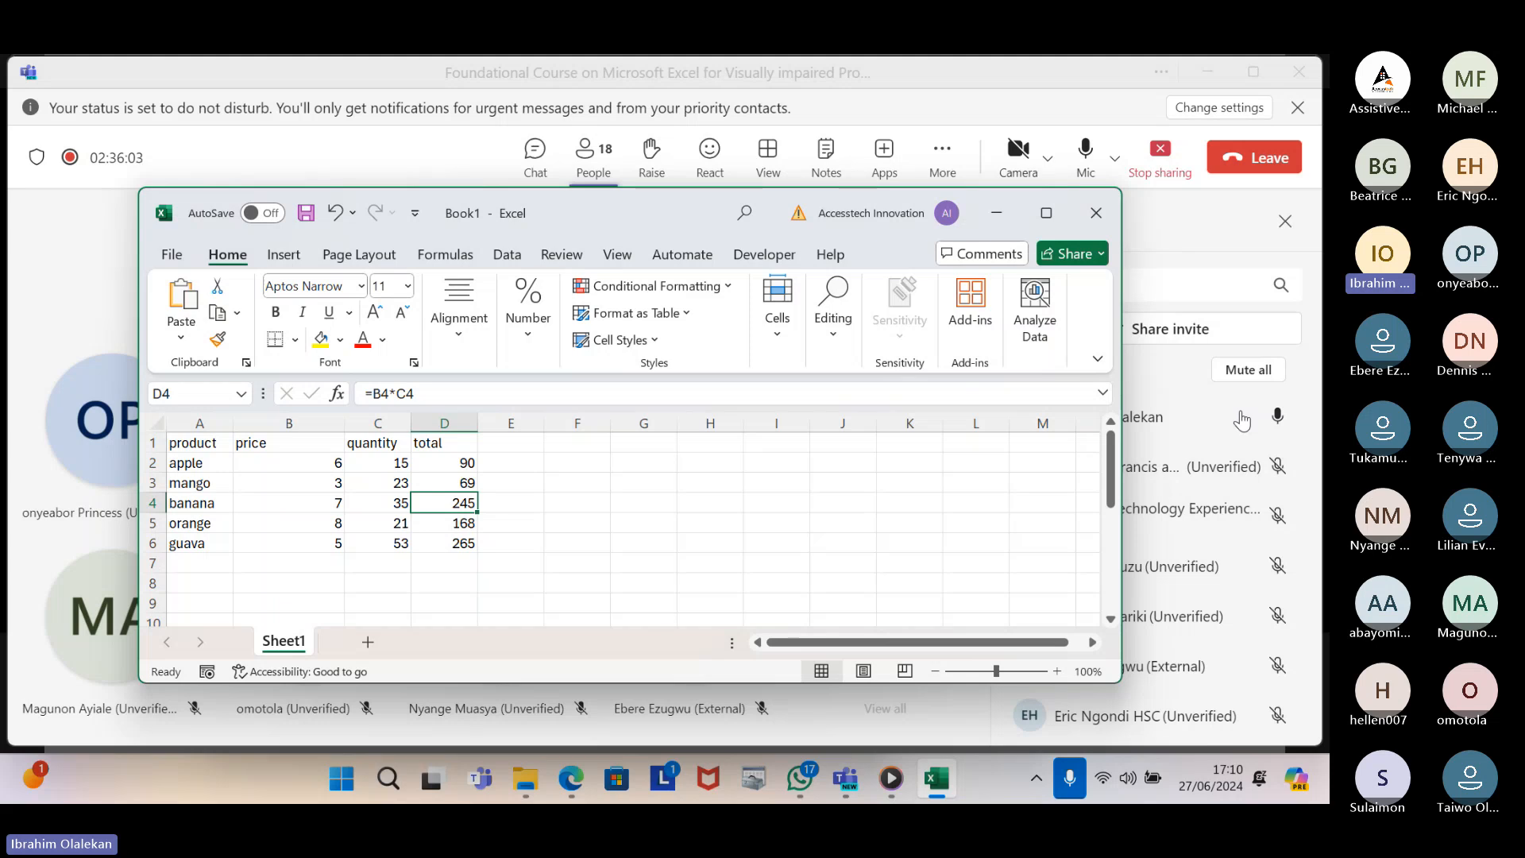
pyautogui.press('Down')
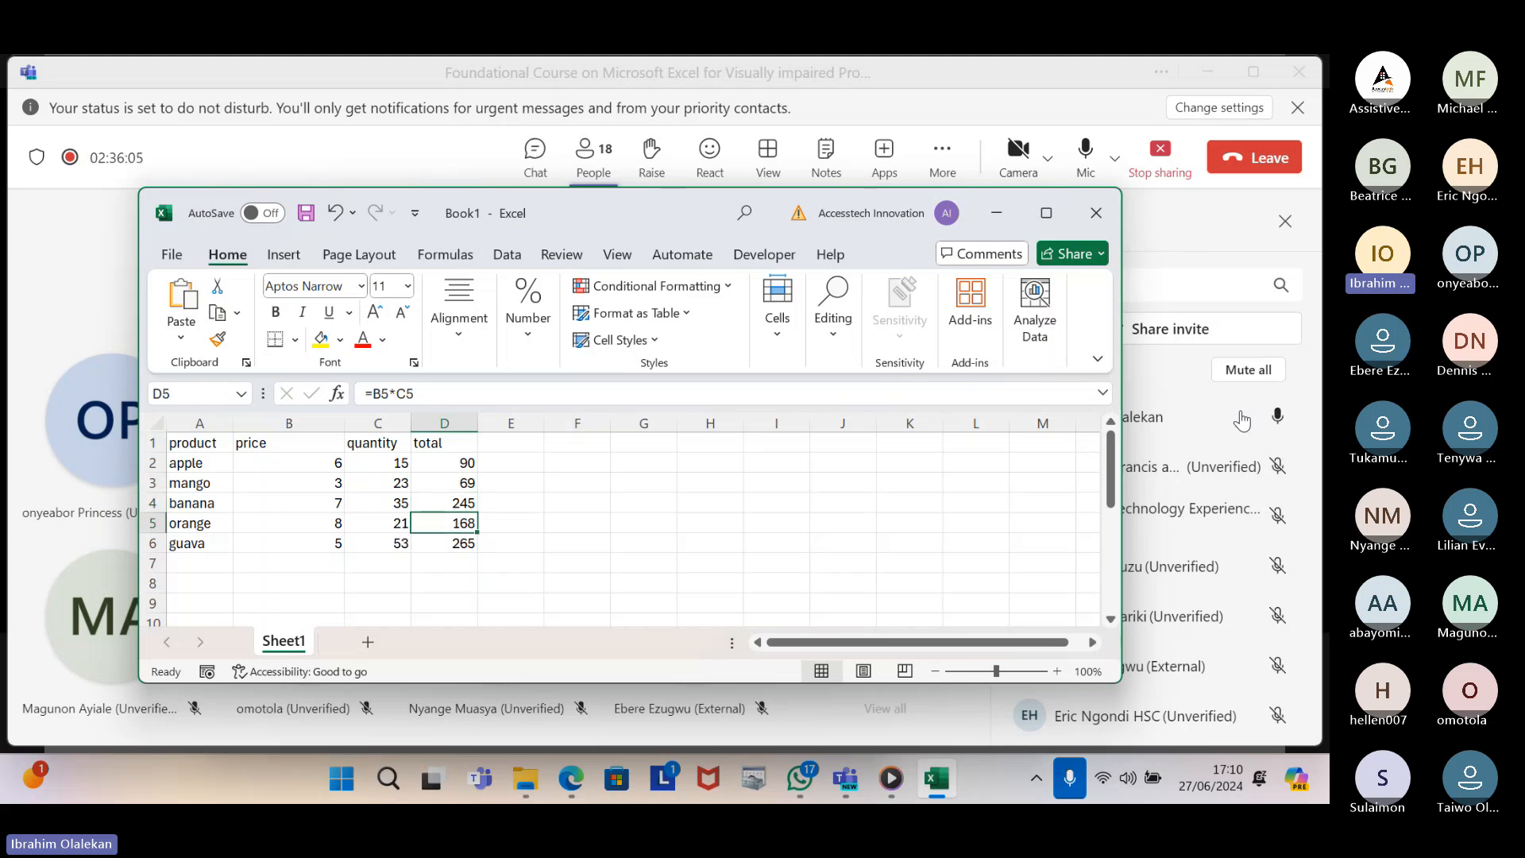
pyautogui.press('Down')
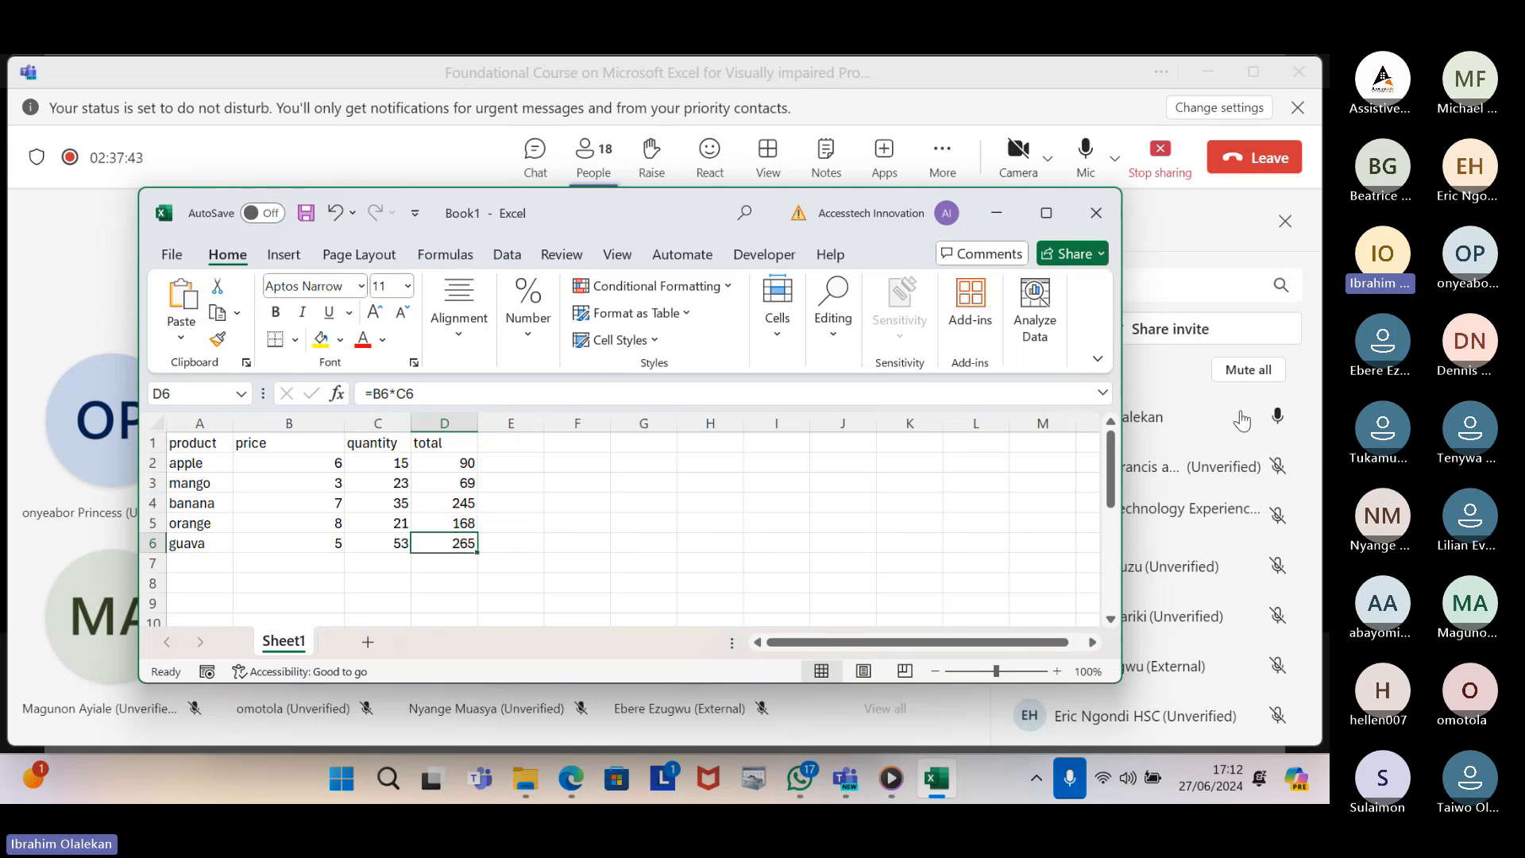
# Inspect the apple total formula in D2 in edit mode, and close the cell without altering it
pyautogui.press('Up')
pyautogui.press('Up')
pyautogui.press('Up')
pyautogui.press('Up')
pyautogui.press('Up')
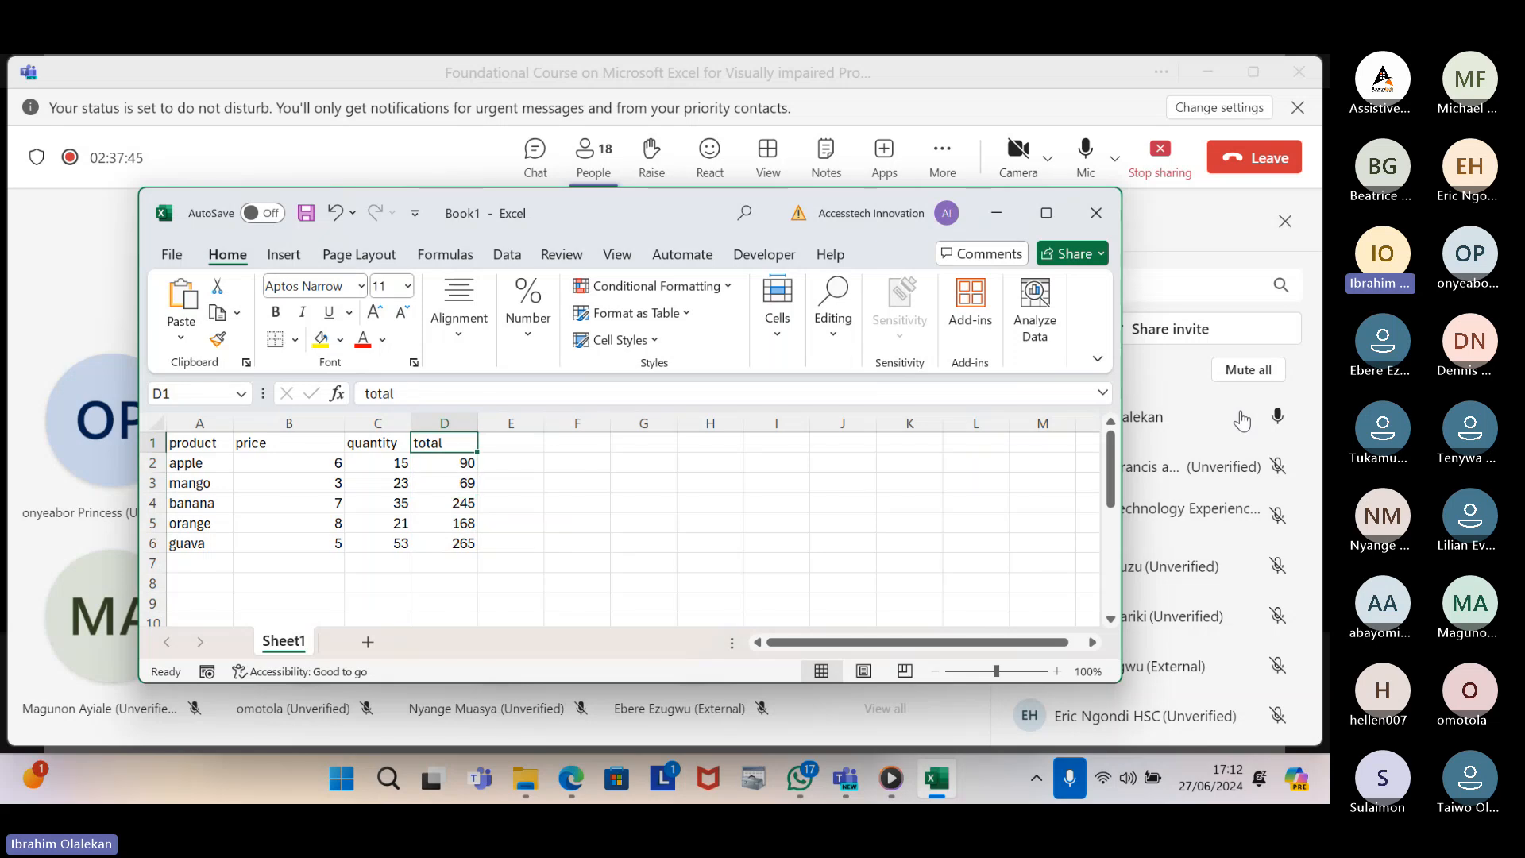
pyautogui.press('Down')
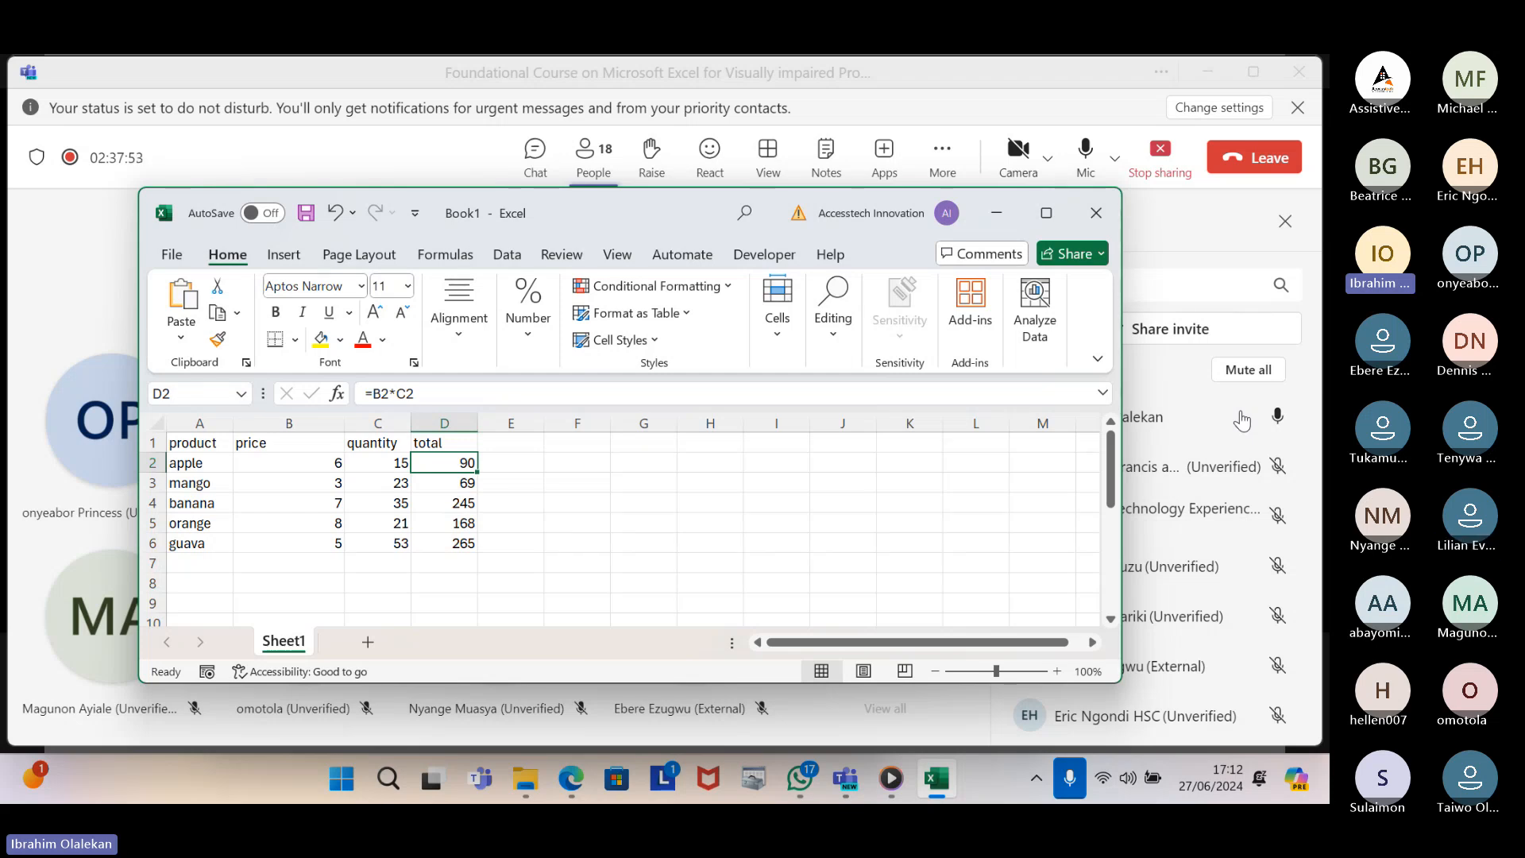
pyautogui.press('F2')
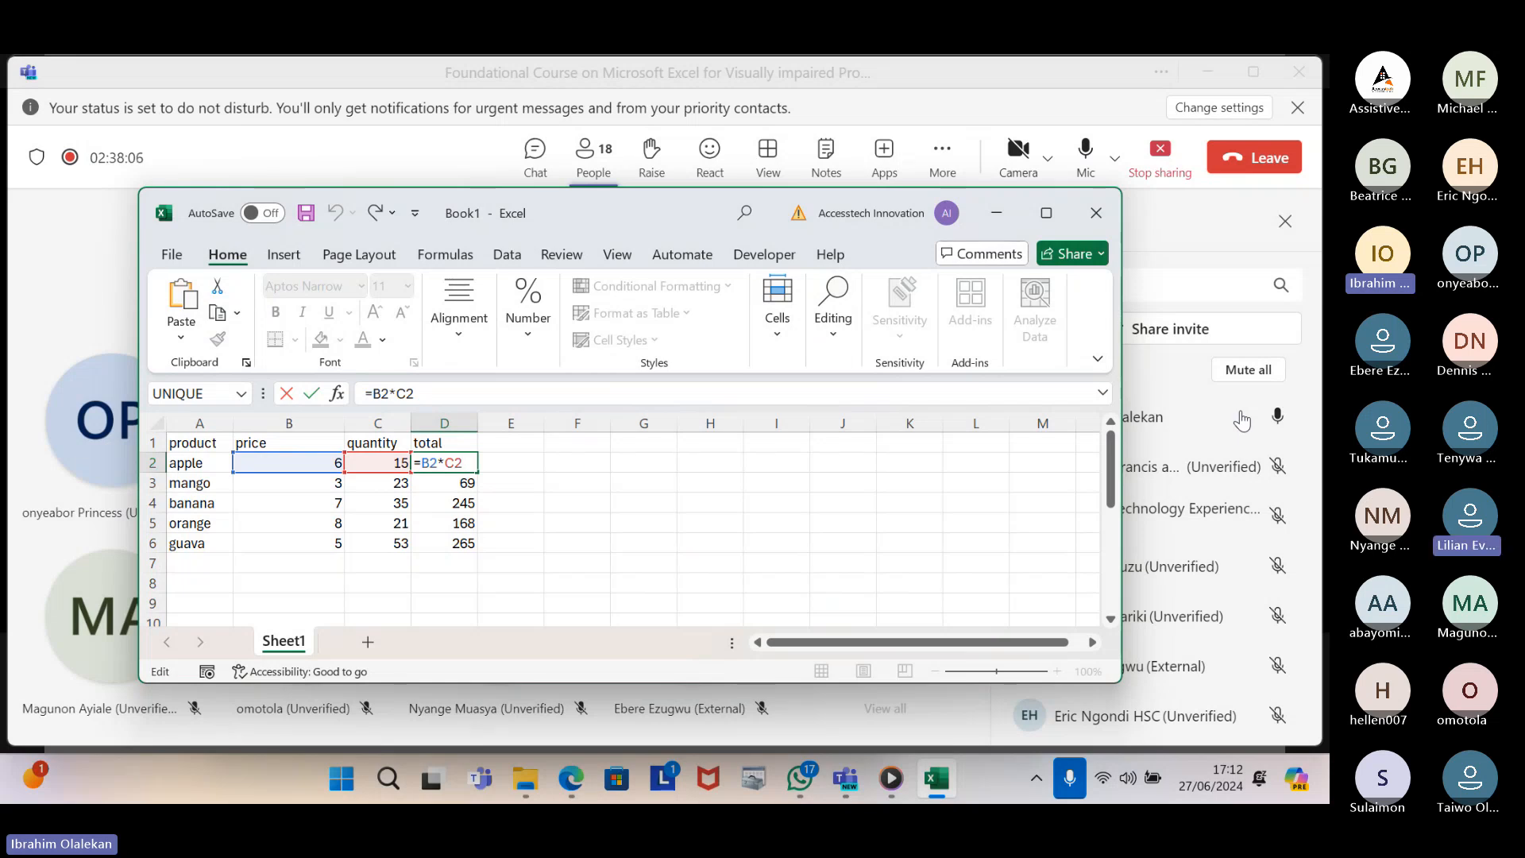
pyautogui.hotkey('ctrl', 'Return')
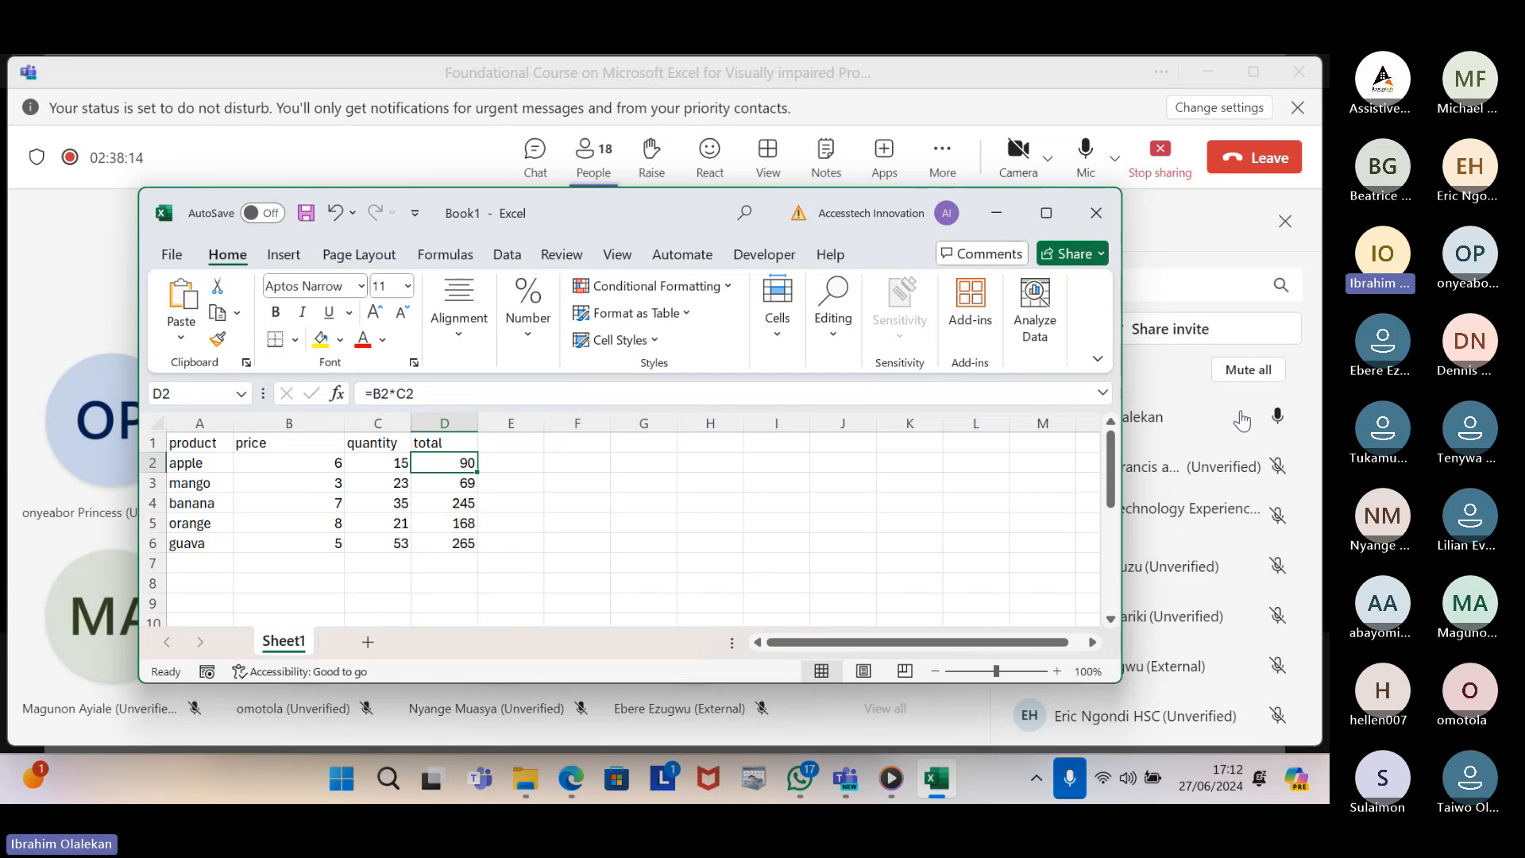
pyautogui.press('Down')
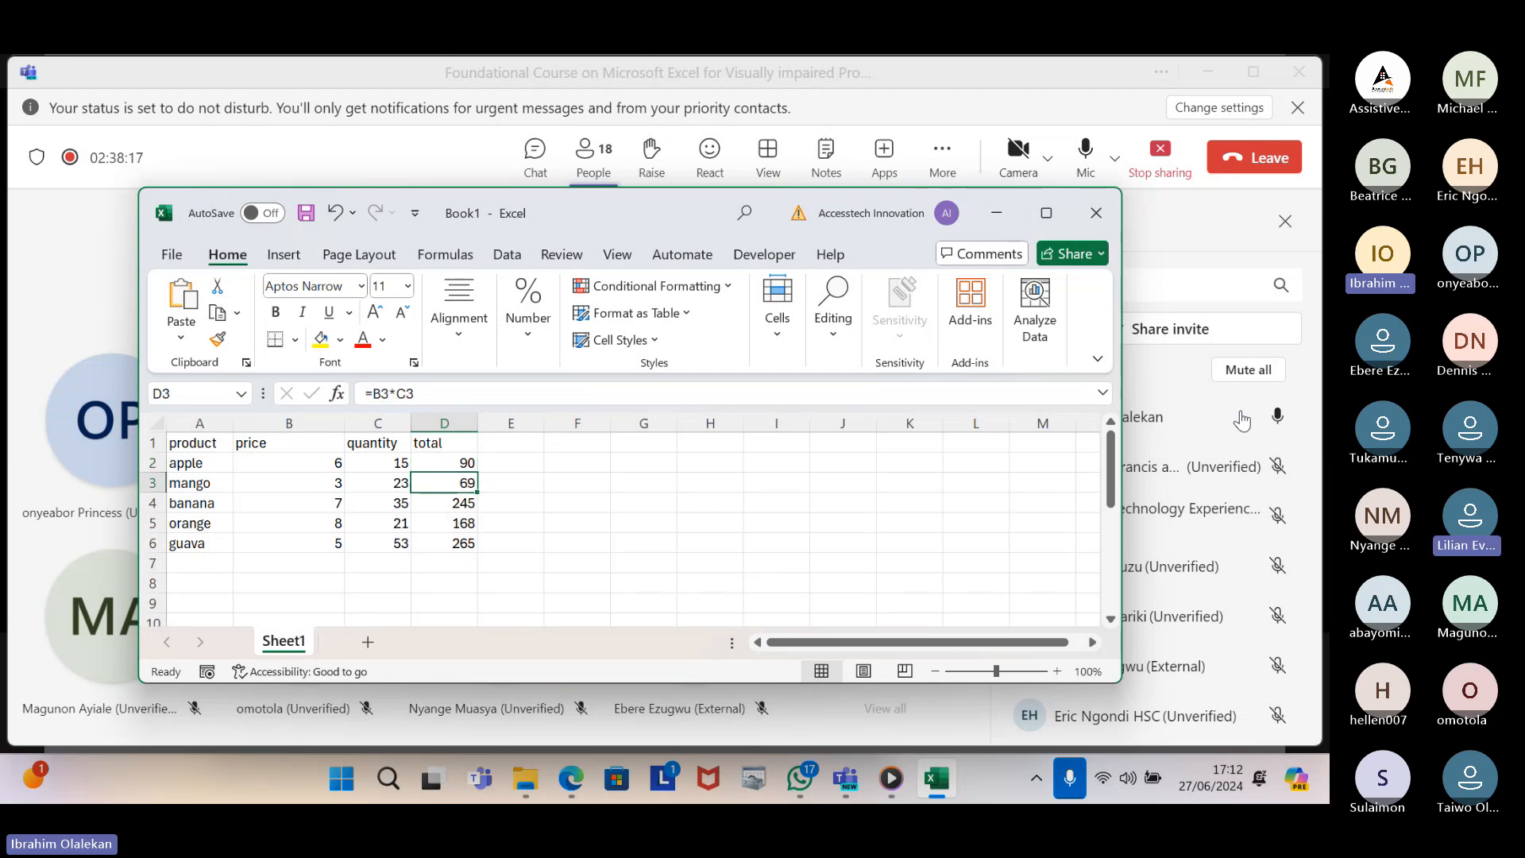
pyautogui.press('Up')
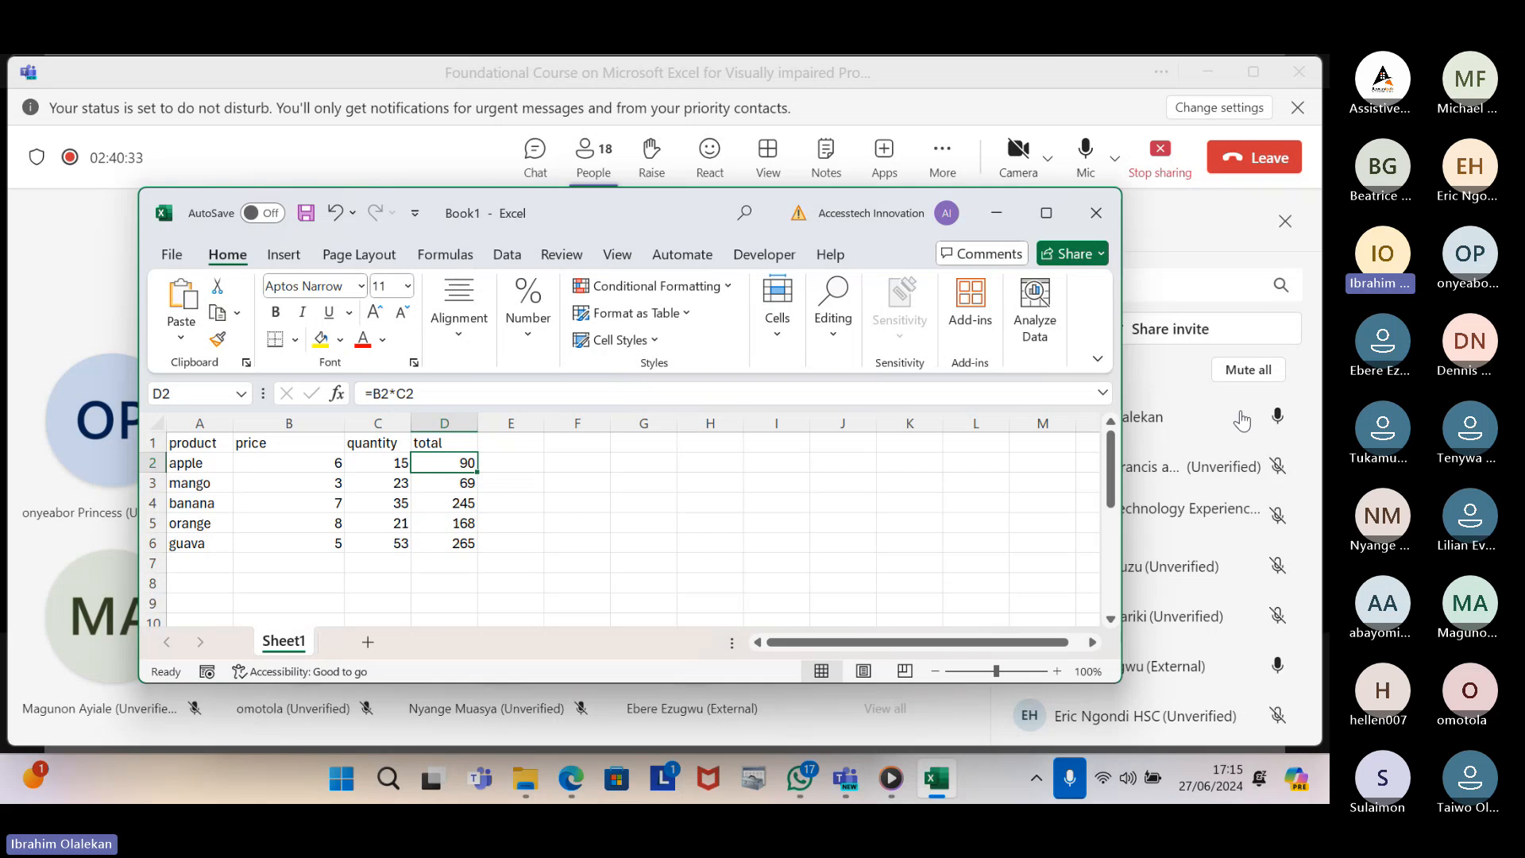
# Enter the numbers 5, 2, 6 and 7 across cells F1 to I1, leaving column E empty
pyautogui.press('Up')
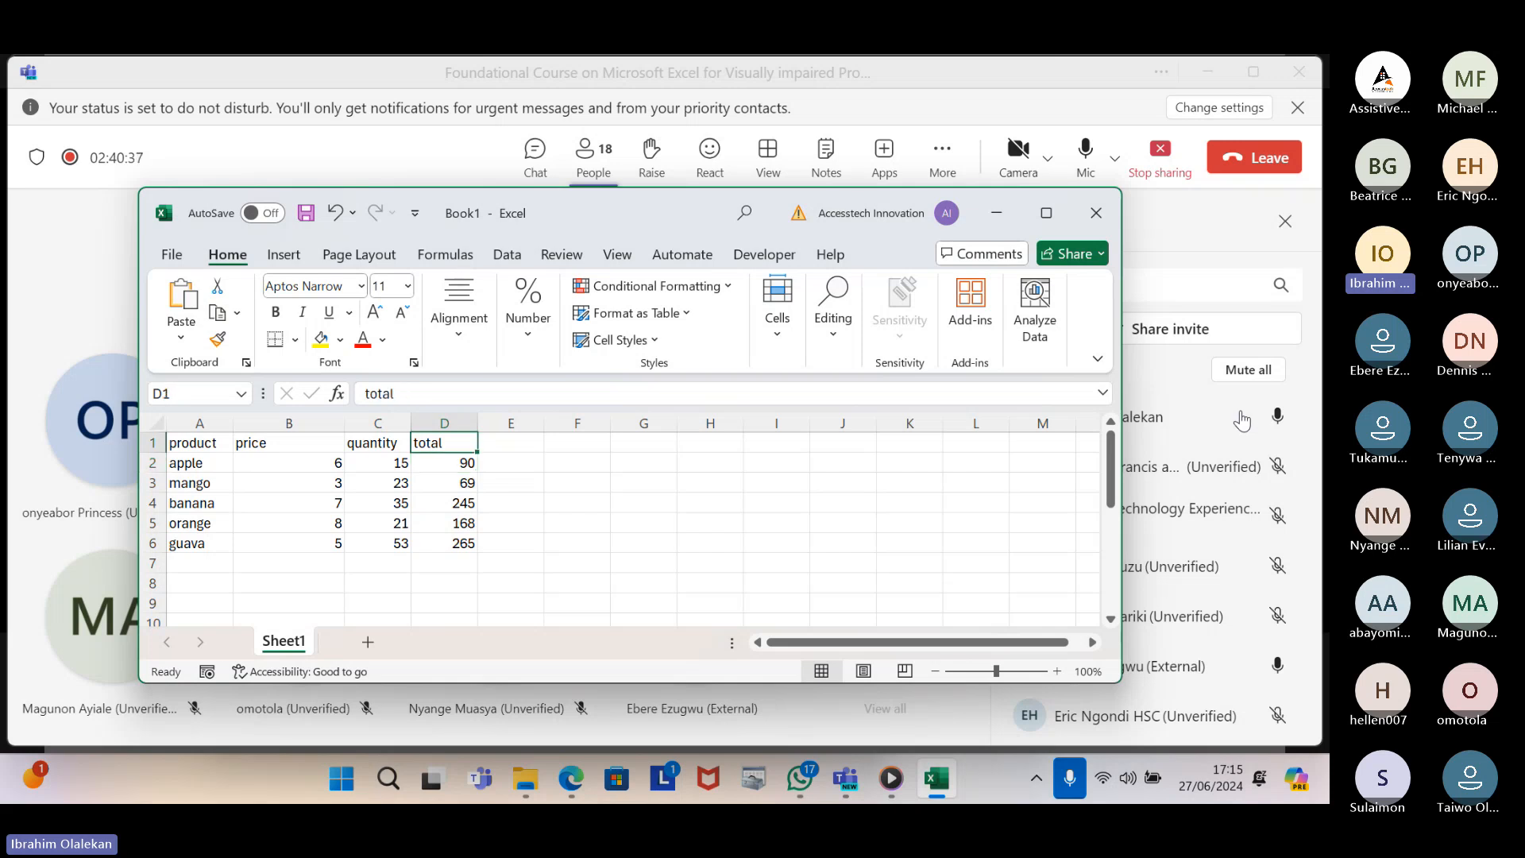
pyautogui.press('Right')
pyautogui.press('Right')
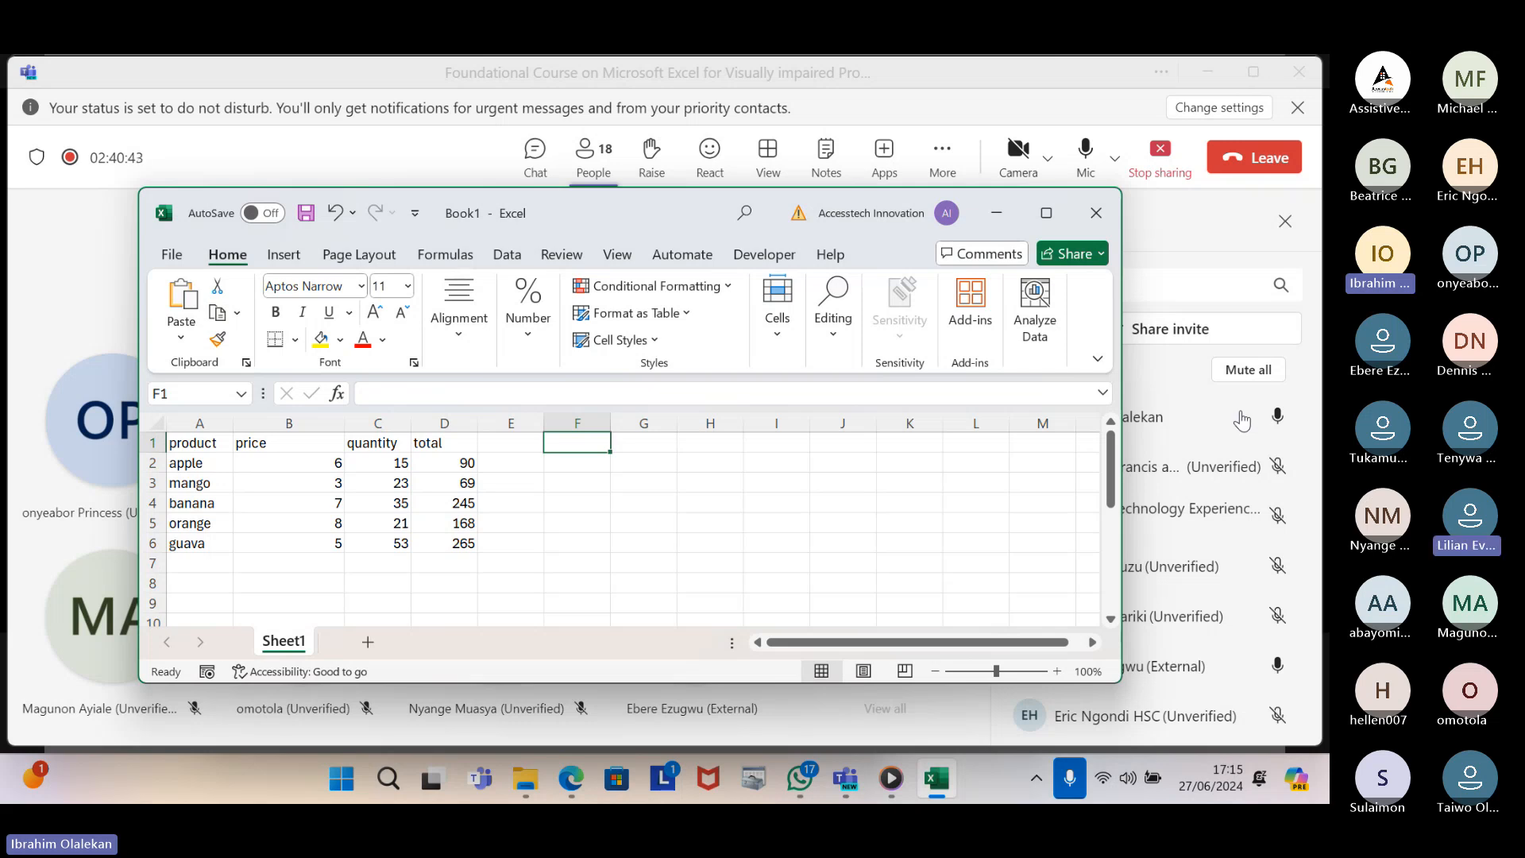
pyautogui.write('5')
pyautogui.press('Right')
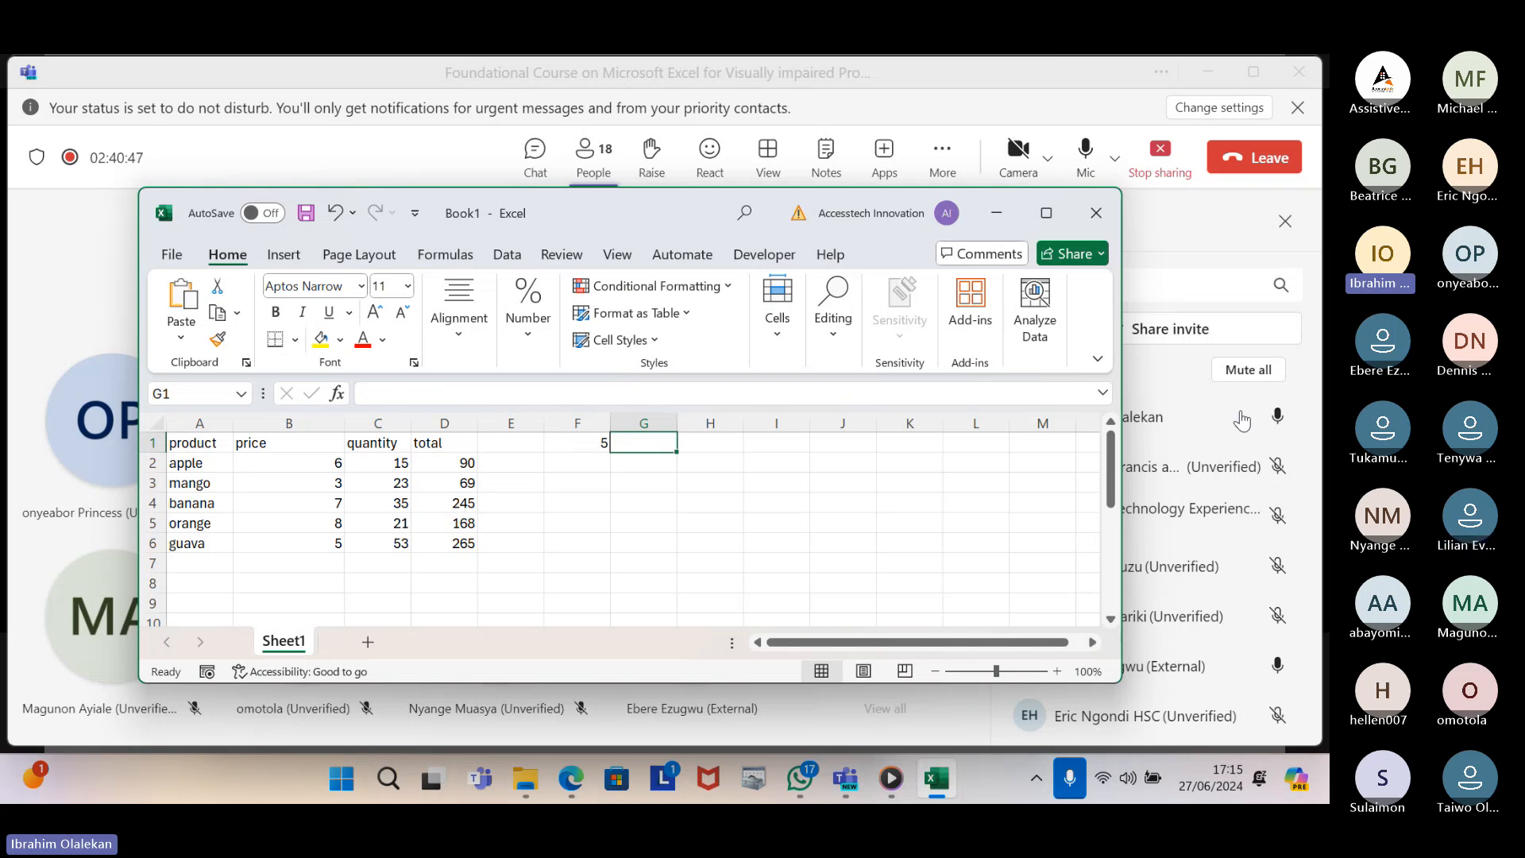
pyautogui.write('2')
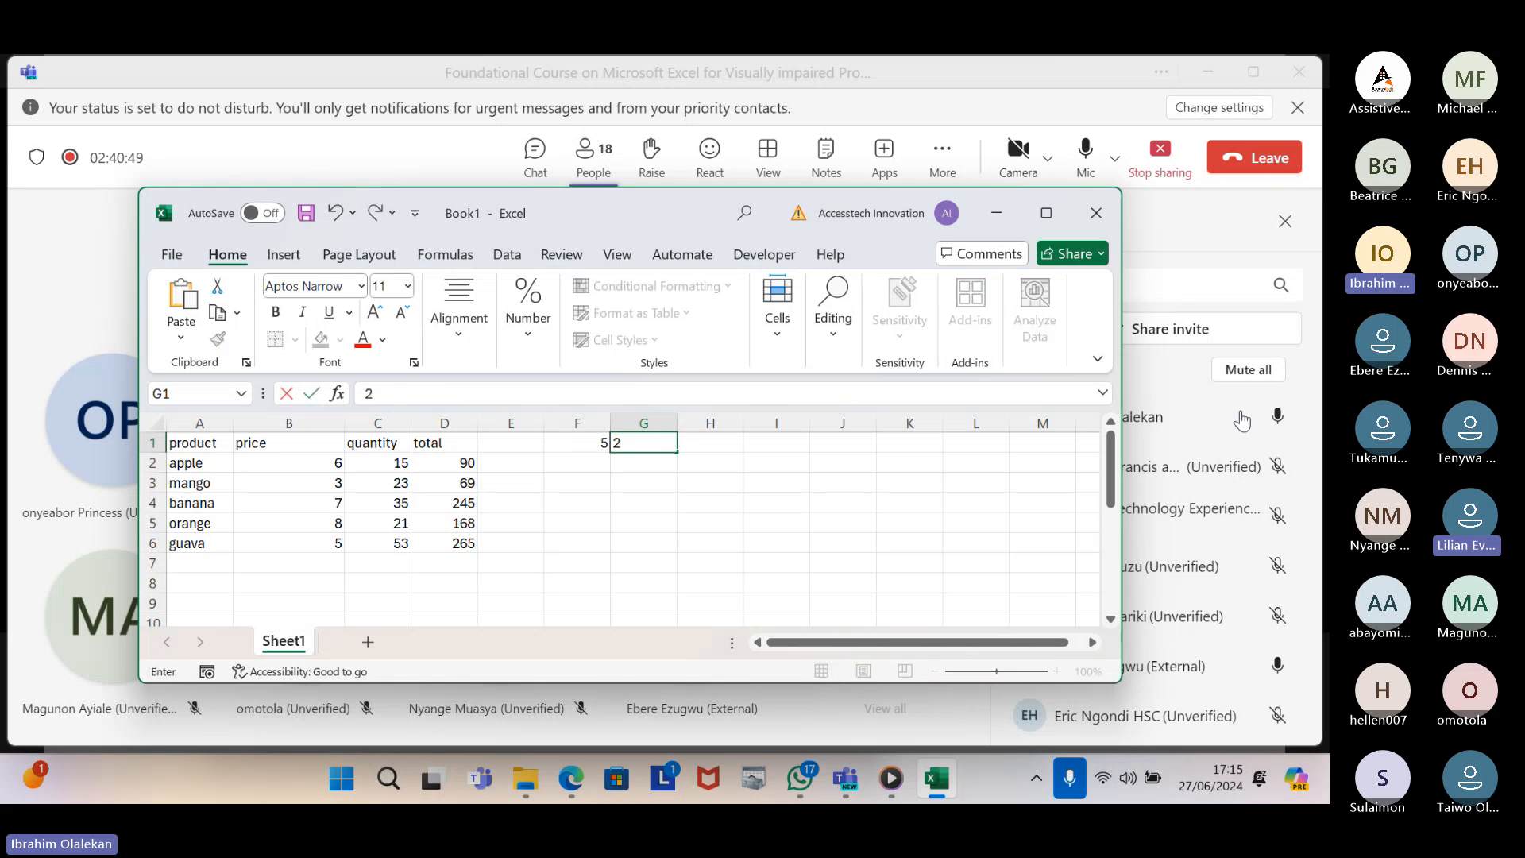
pyautogui.press('Right')
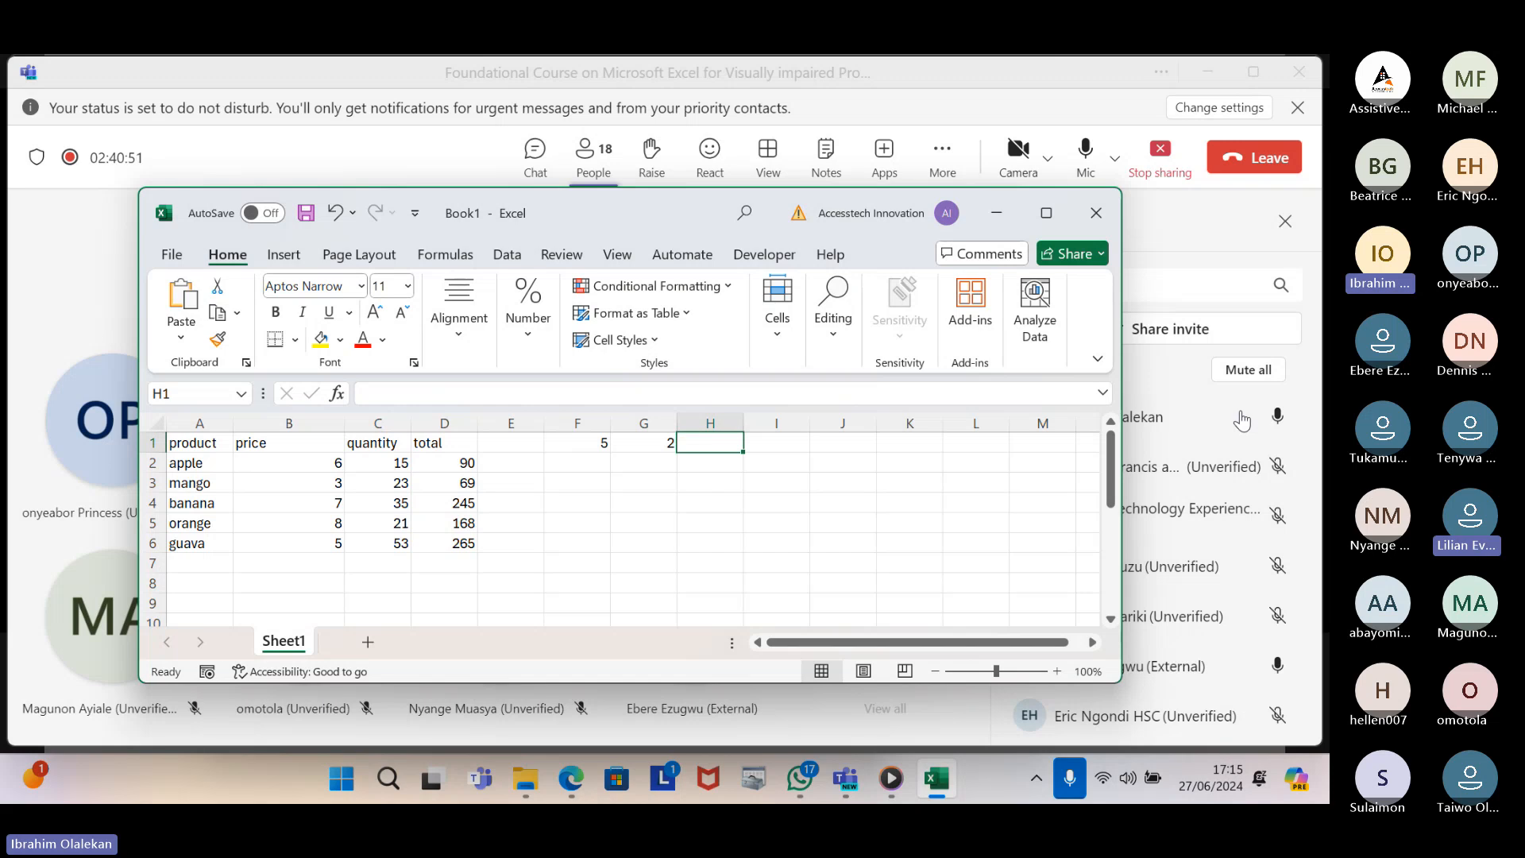
pyautogui.write('6')
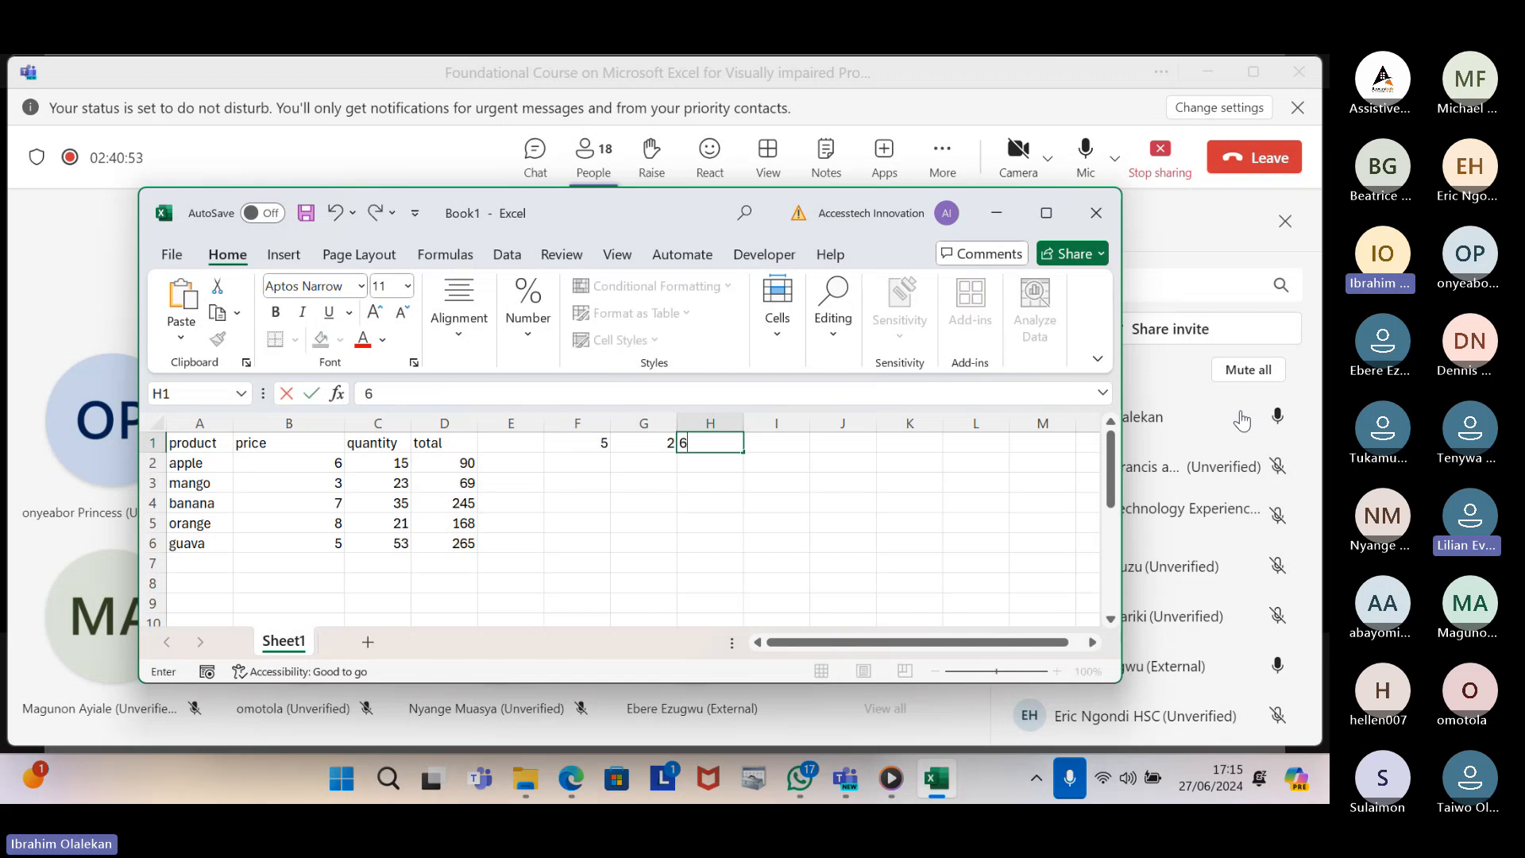
pyautogui.press('Right')
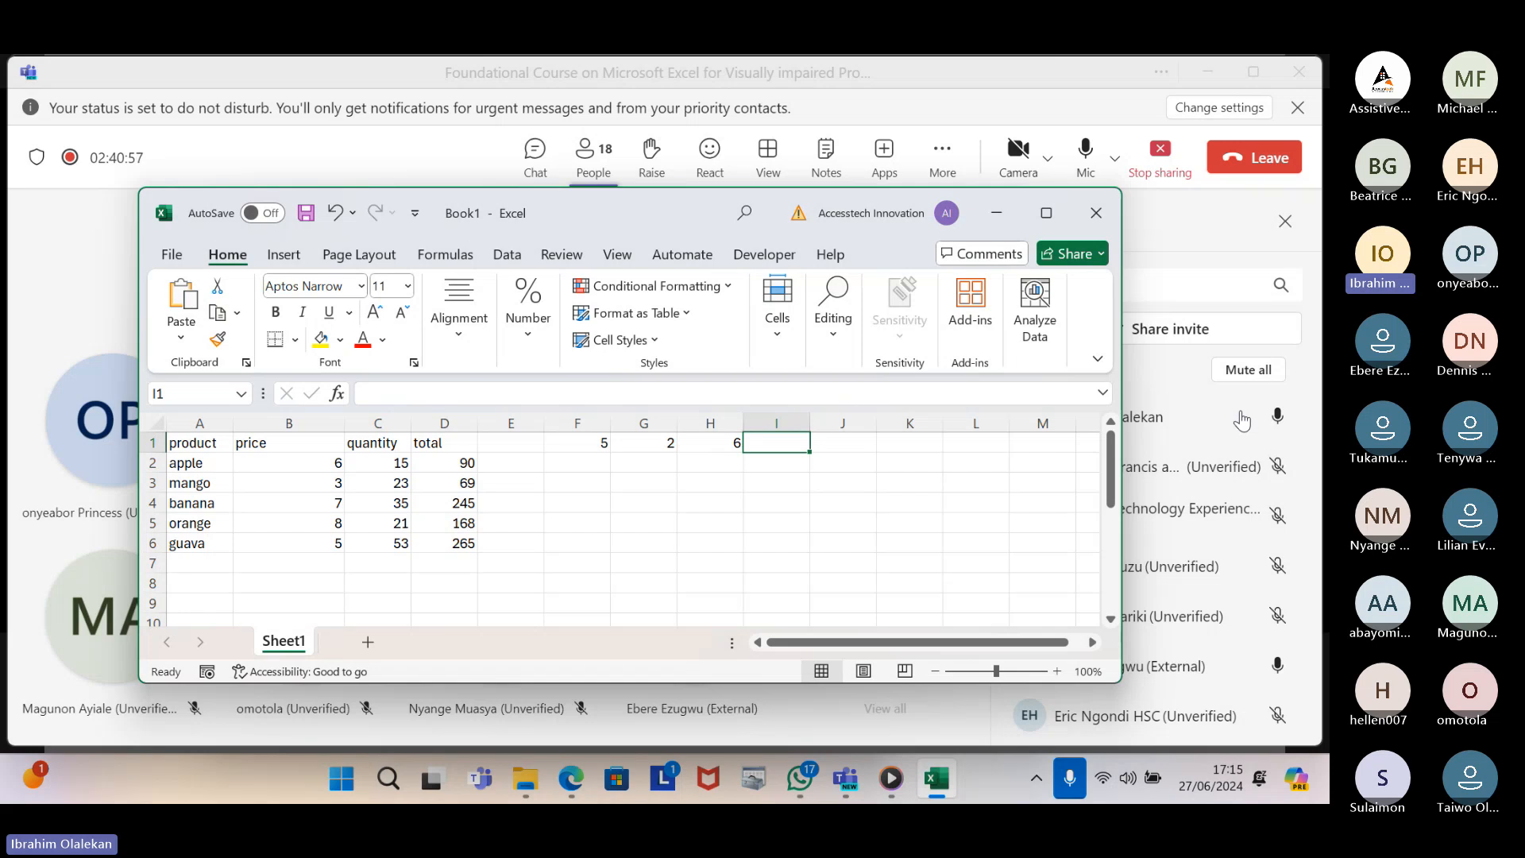
pyautogui.write('7')
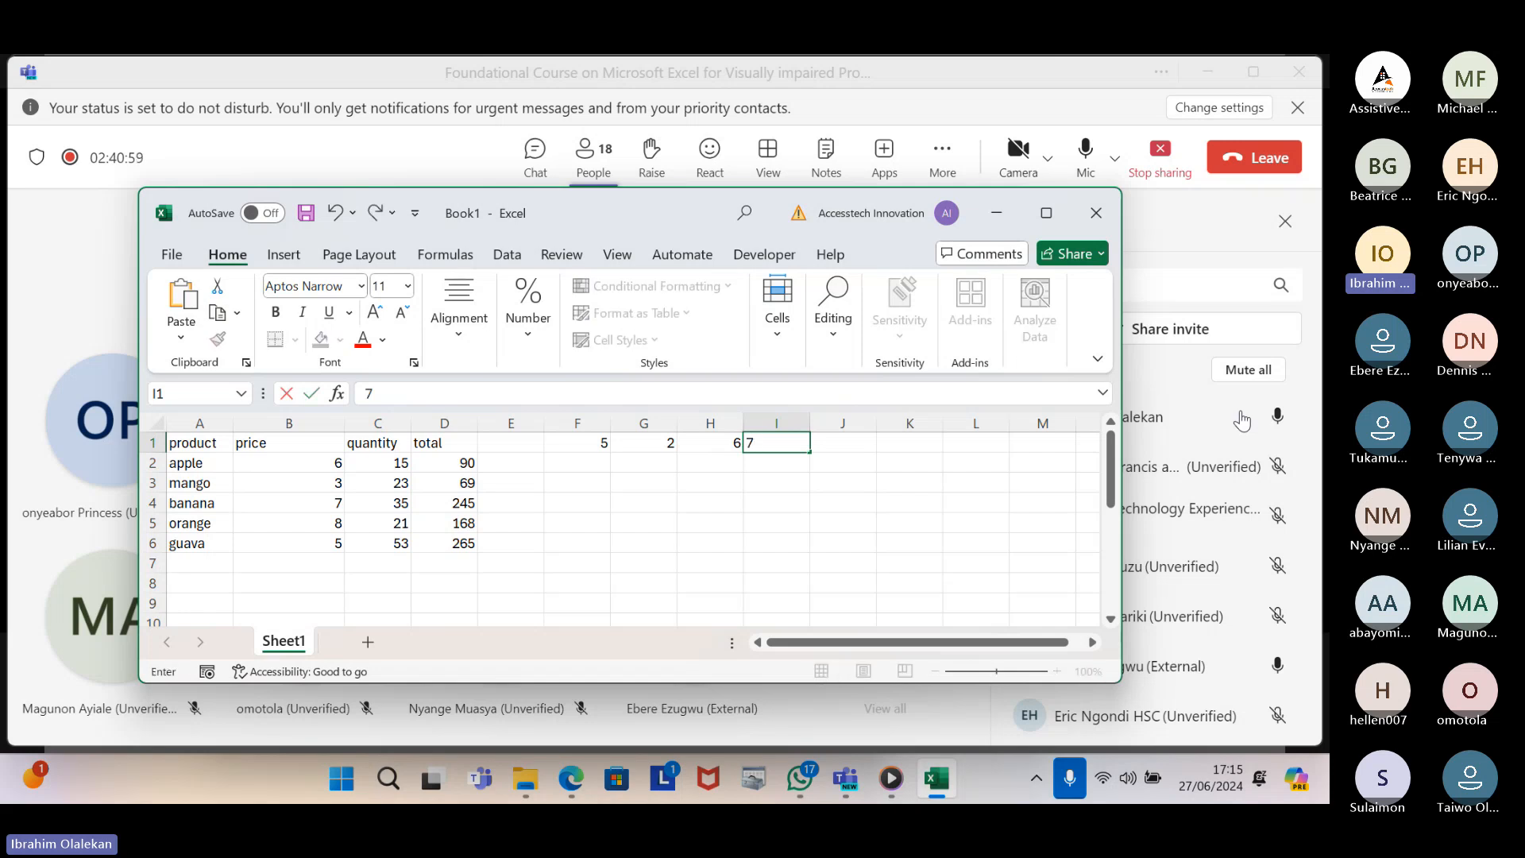
pyautogui.hotkey('ctrl', 'Left')
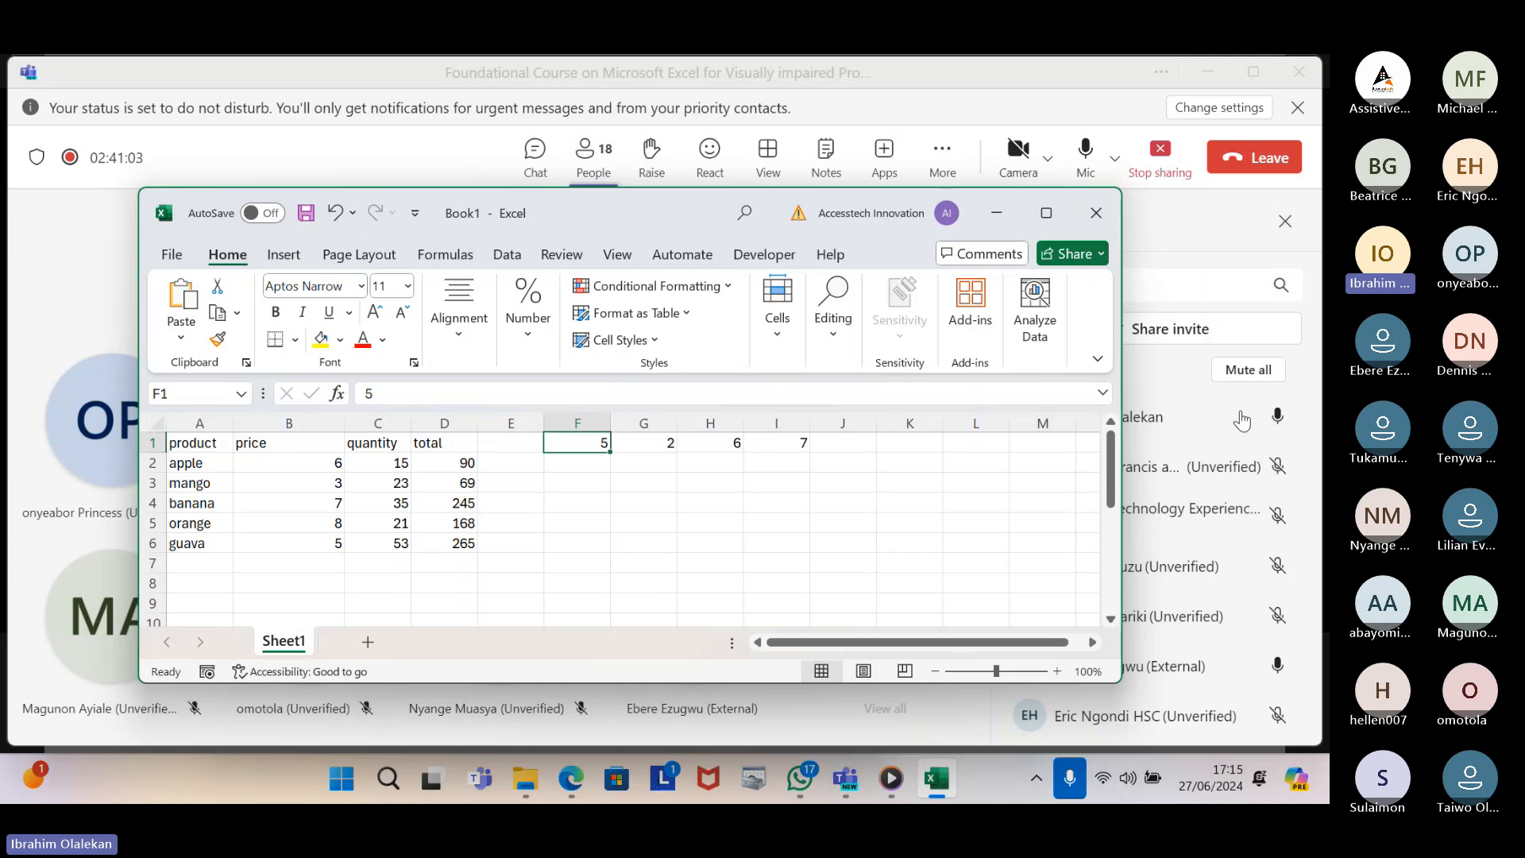
# Enter the numbers 12, 23, 56 and 32 across cells F2 to I2
pyautogui.press('Down')
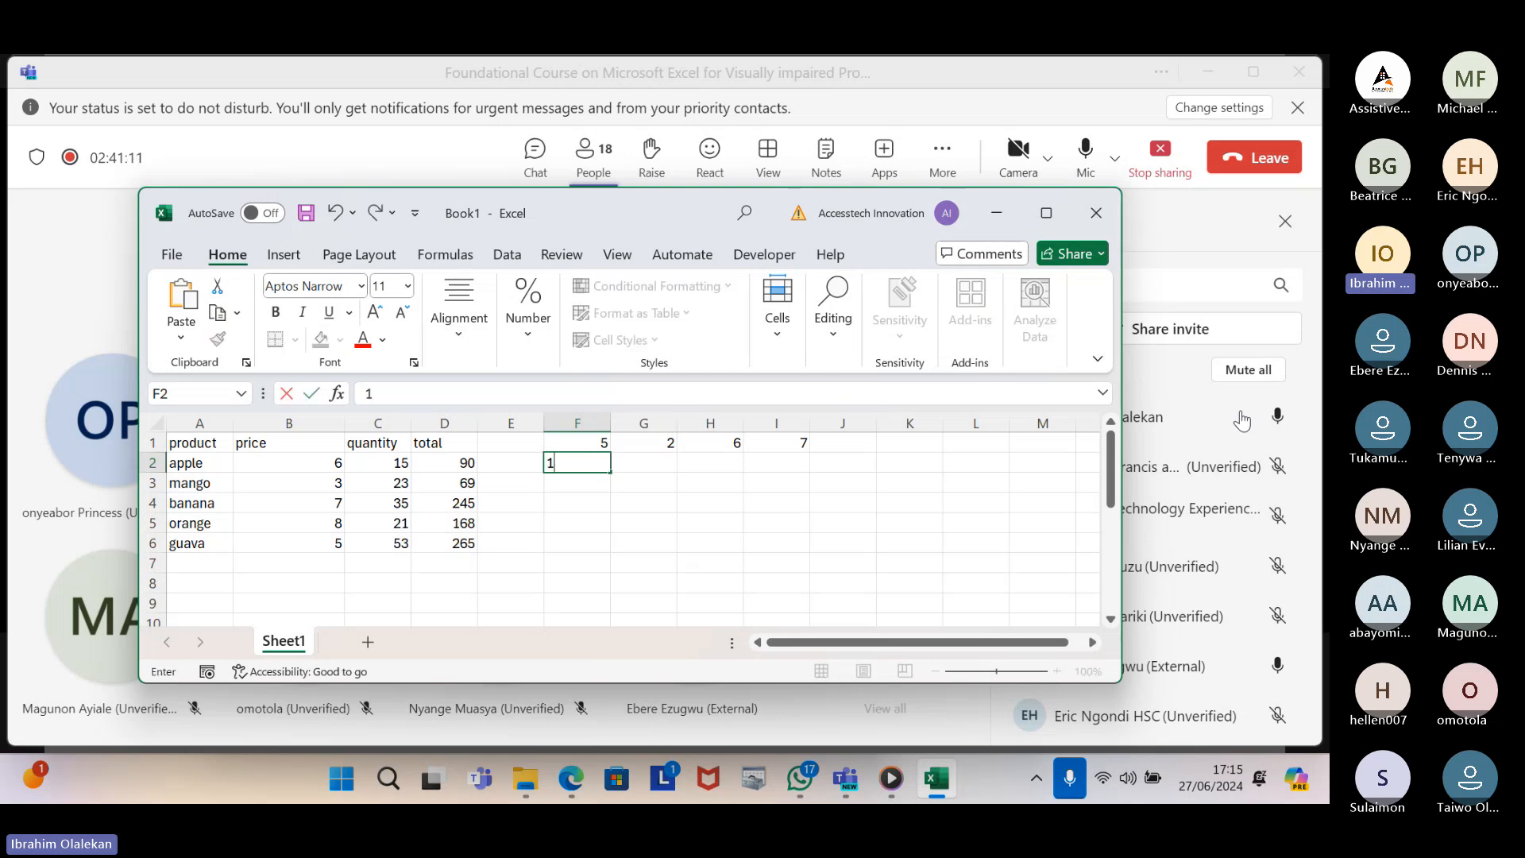
pyautogui.write('12')
pyautogui.press('Tab')
pyautogui.write('23')
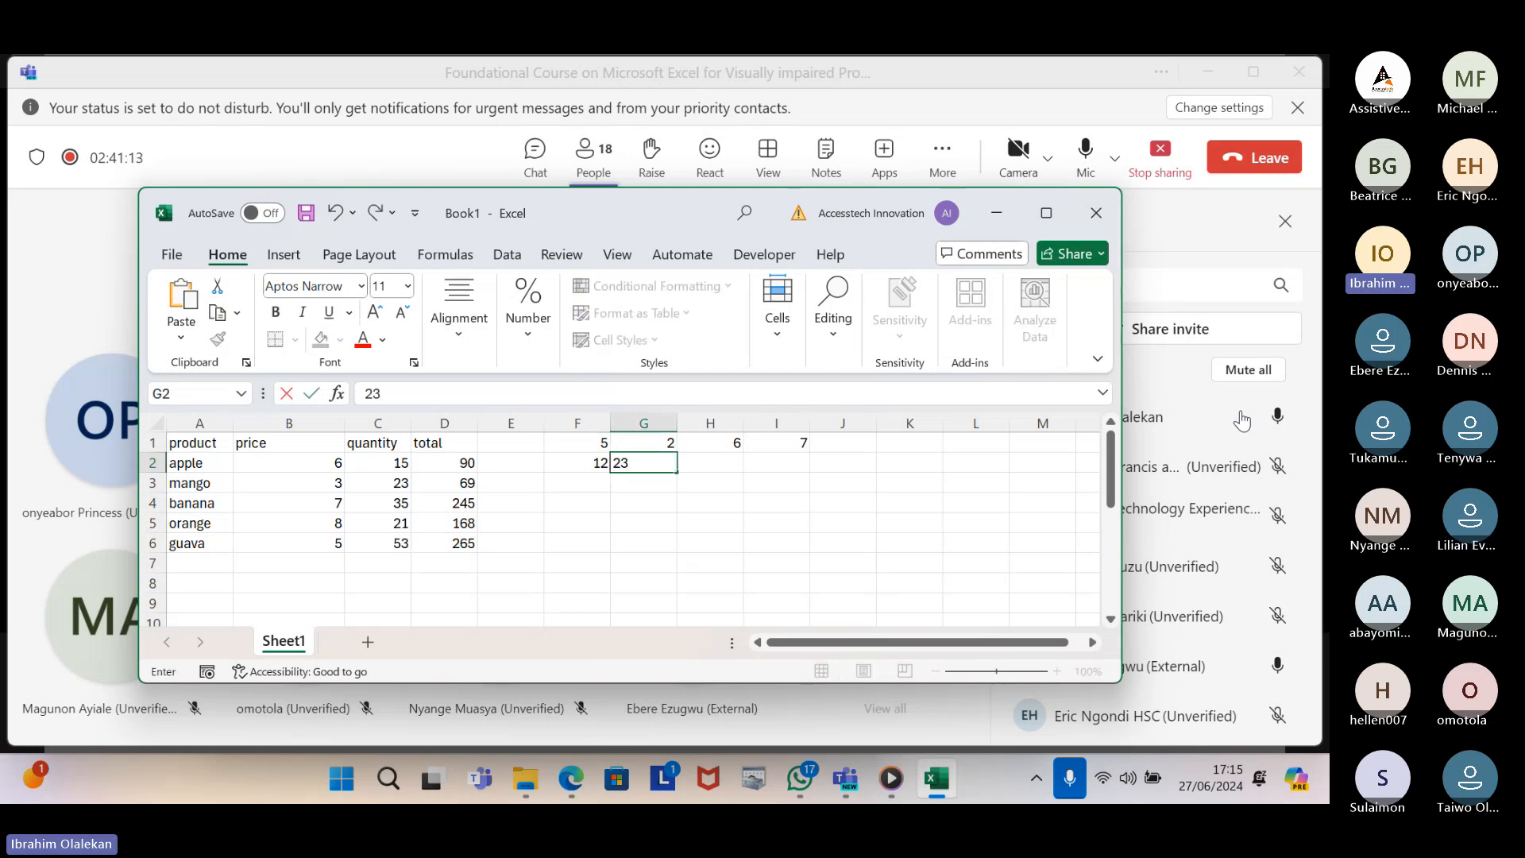
pyautogui.press('Tab')
pyautogui.write('56')
pyautogui.press('Tab')
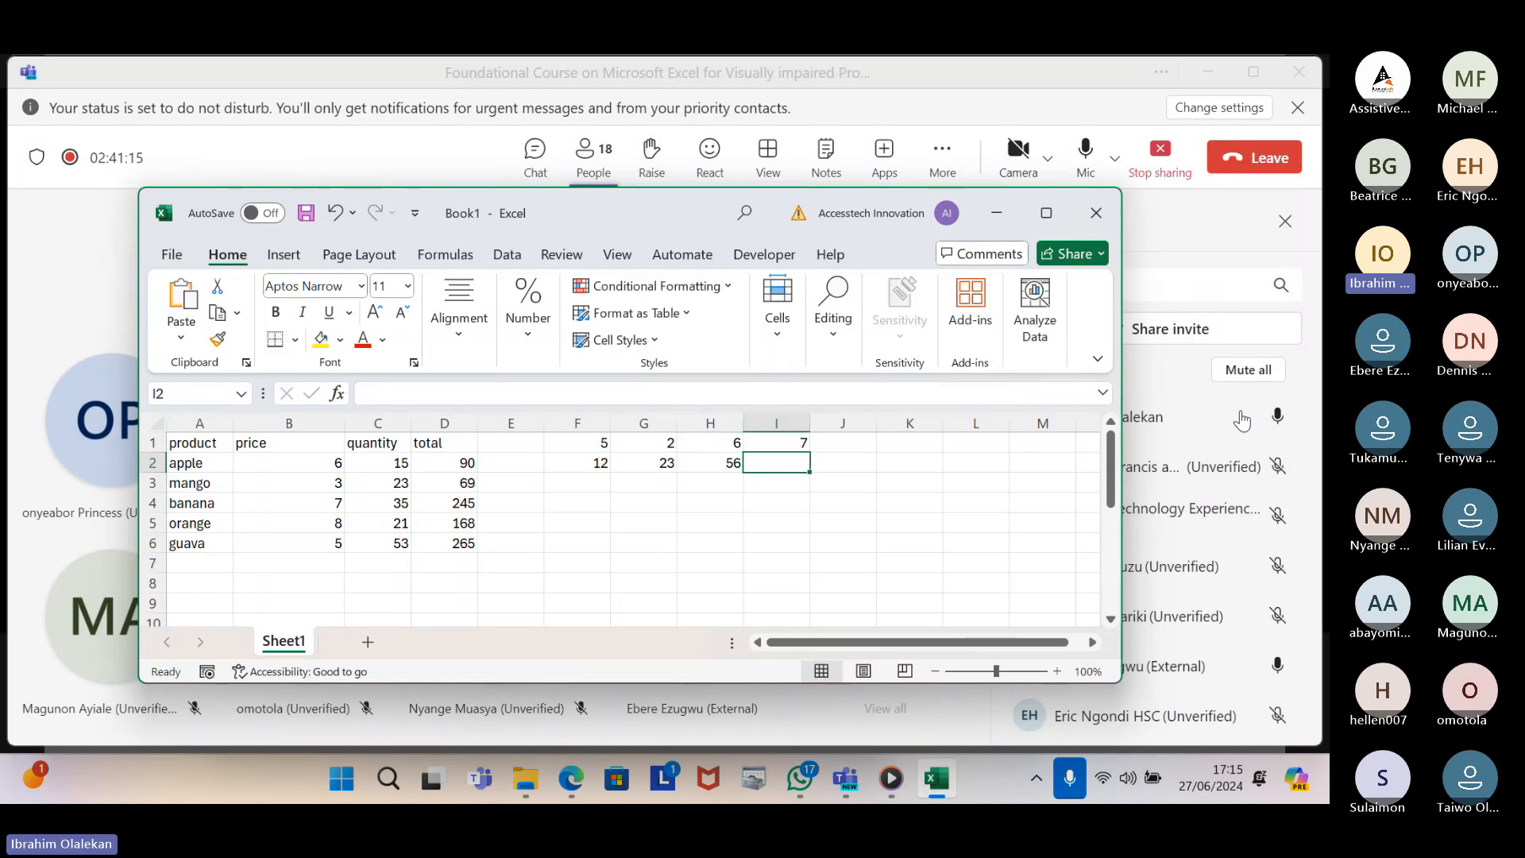
pyautogui.write('32')
pyautogui.press('Tab')
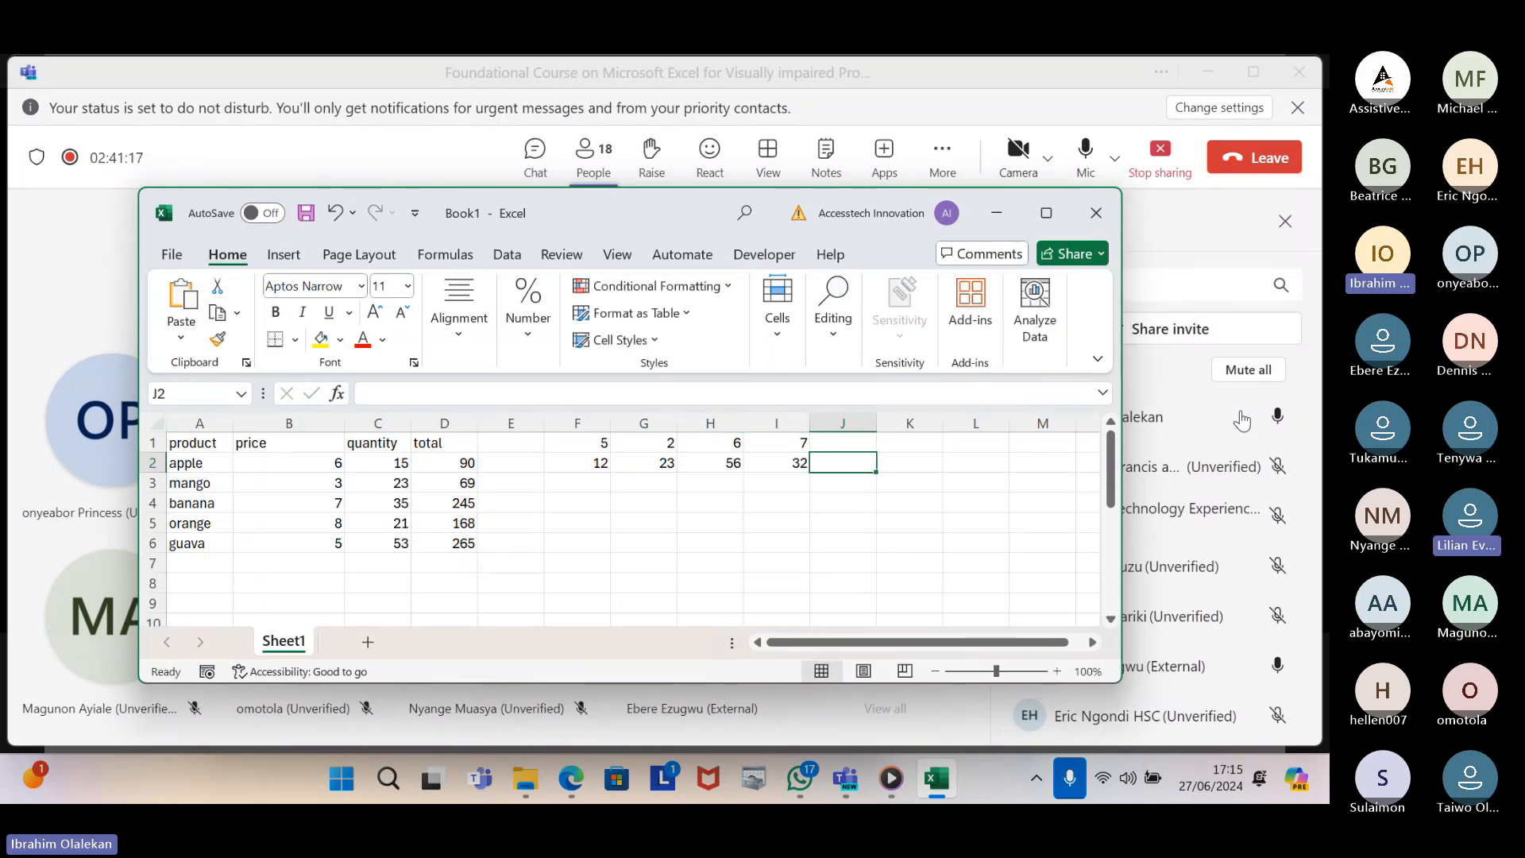
# Enter two extra numbers in the second row, 56 in J2 and 7 in K2
pyautogui.write('56')
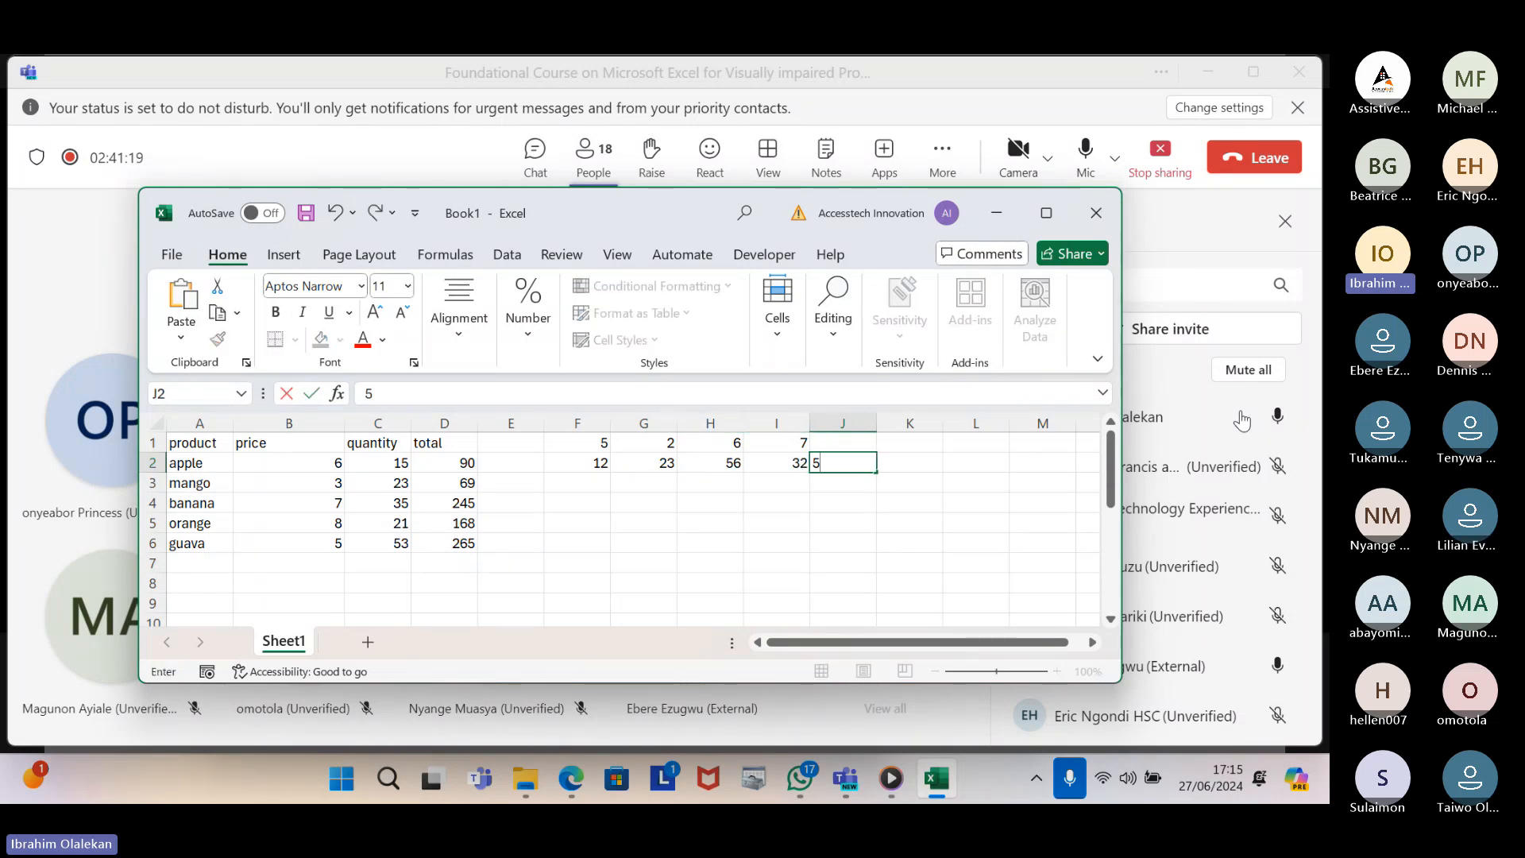
pyautogui.press('Tab')
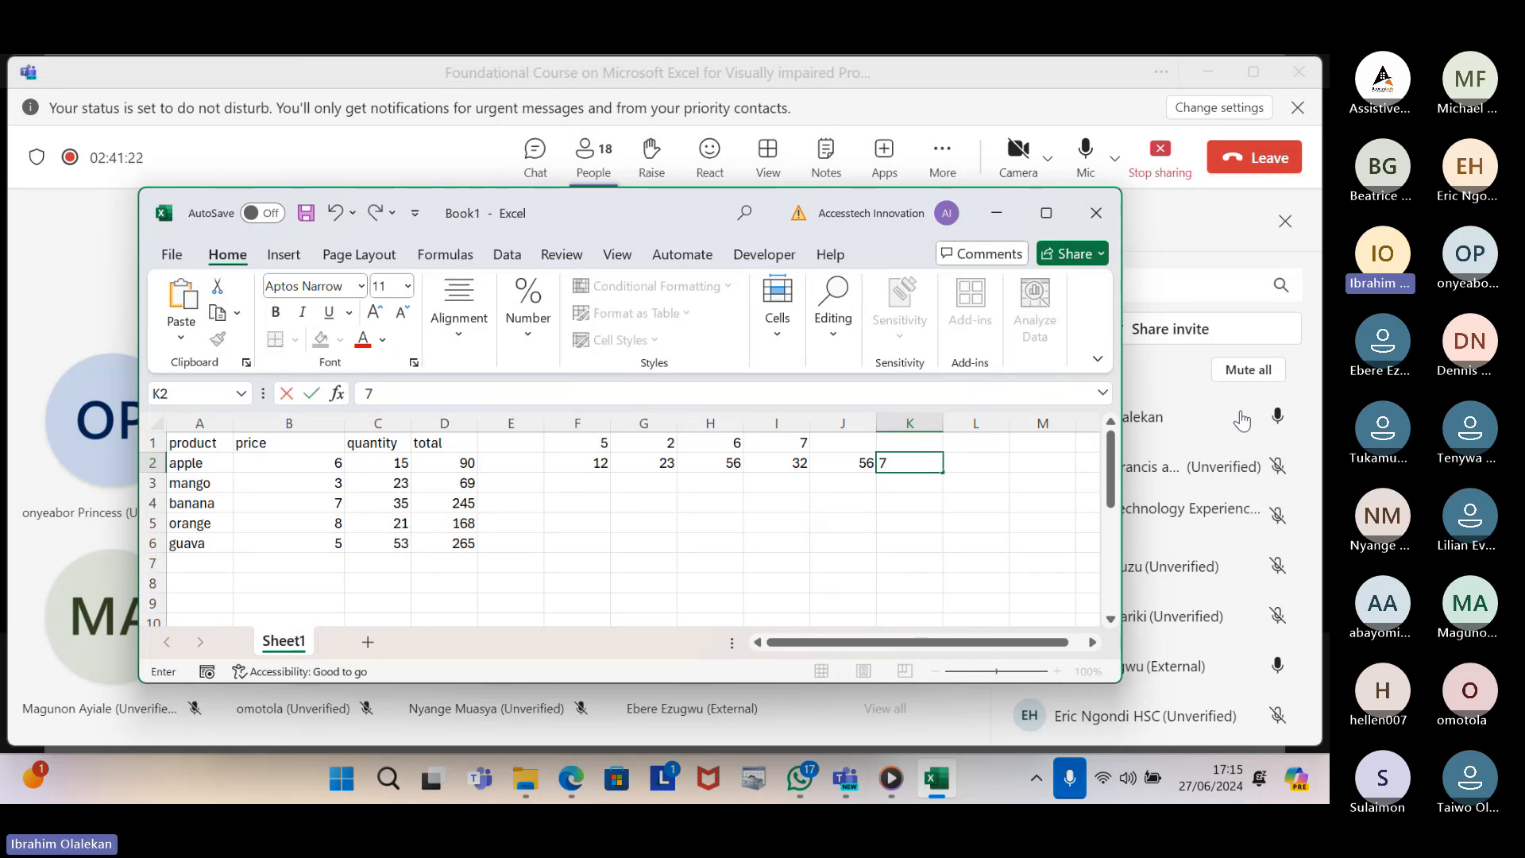
pyautogui.write('7')
# Clear the extra numbers from J2 and K2, which have no counterpart in the first row
pyautogui.press('Left')
pyautogui.press('Left')
pyautogui.press('Up')
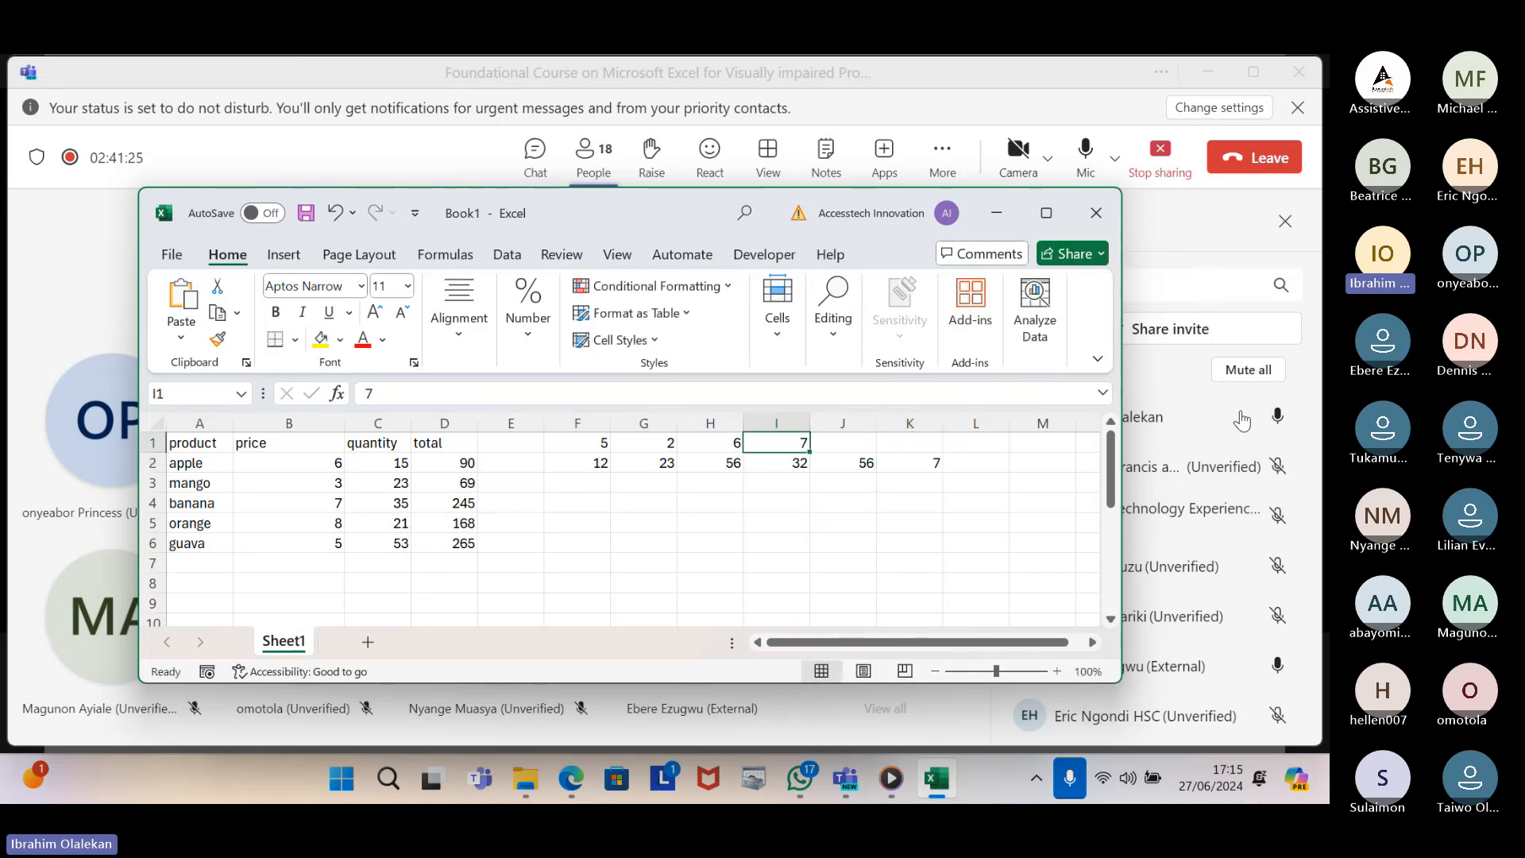
pyautogui.press('Right')
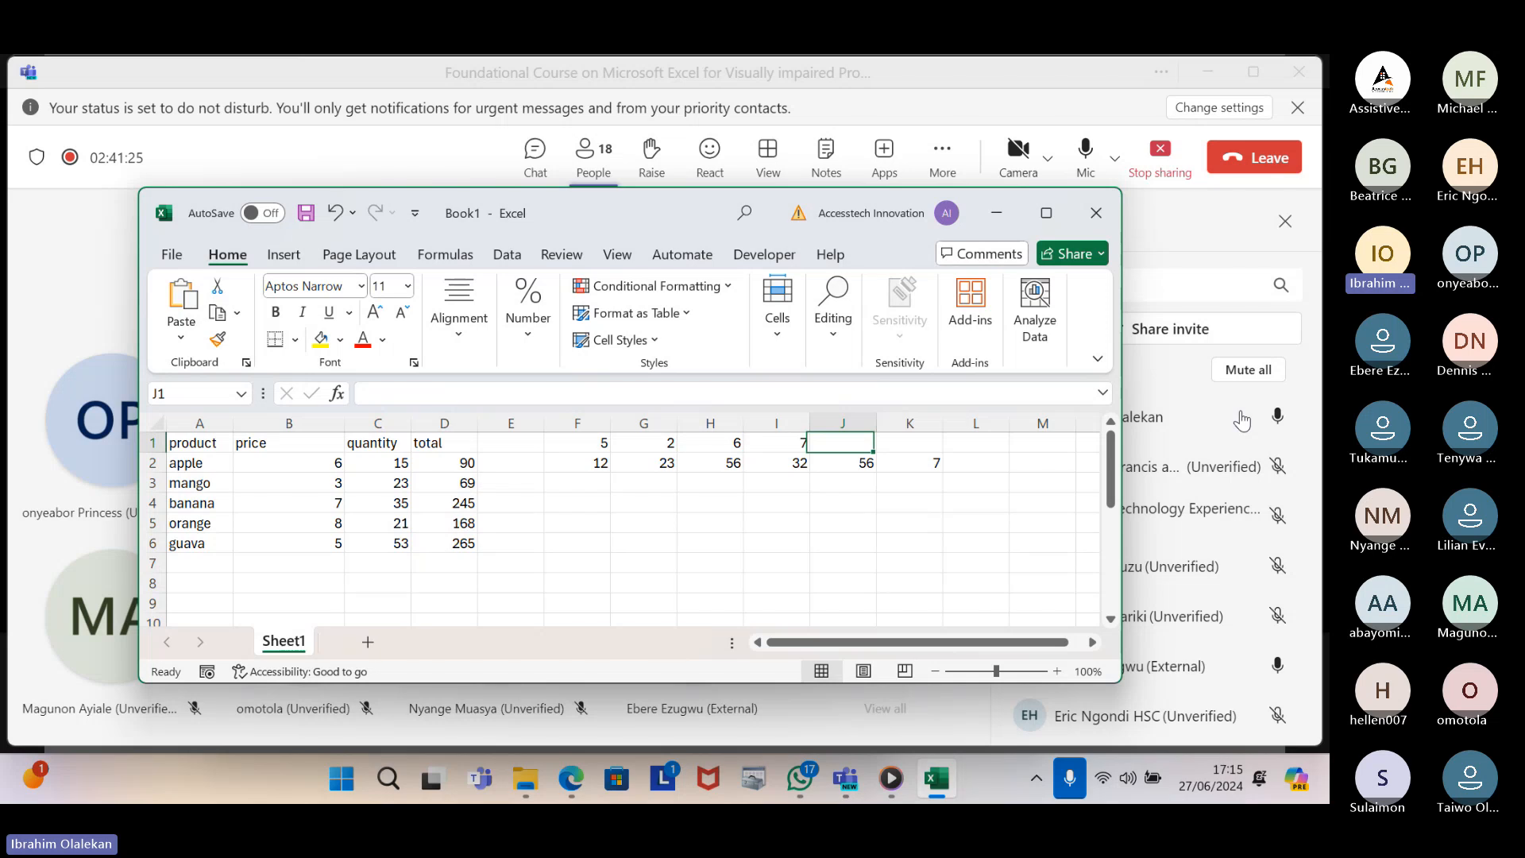
pyautogui.press('Down')
pyautogui.press('Delete')
pyautogui.press('Right')
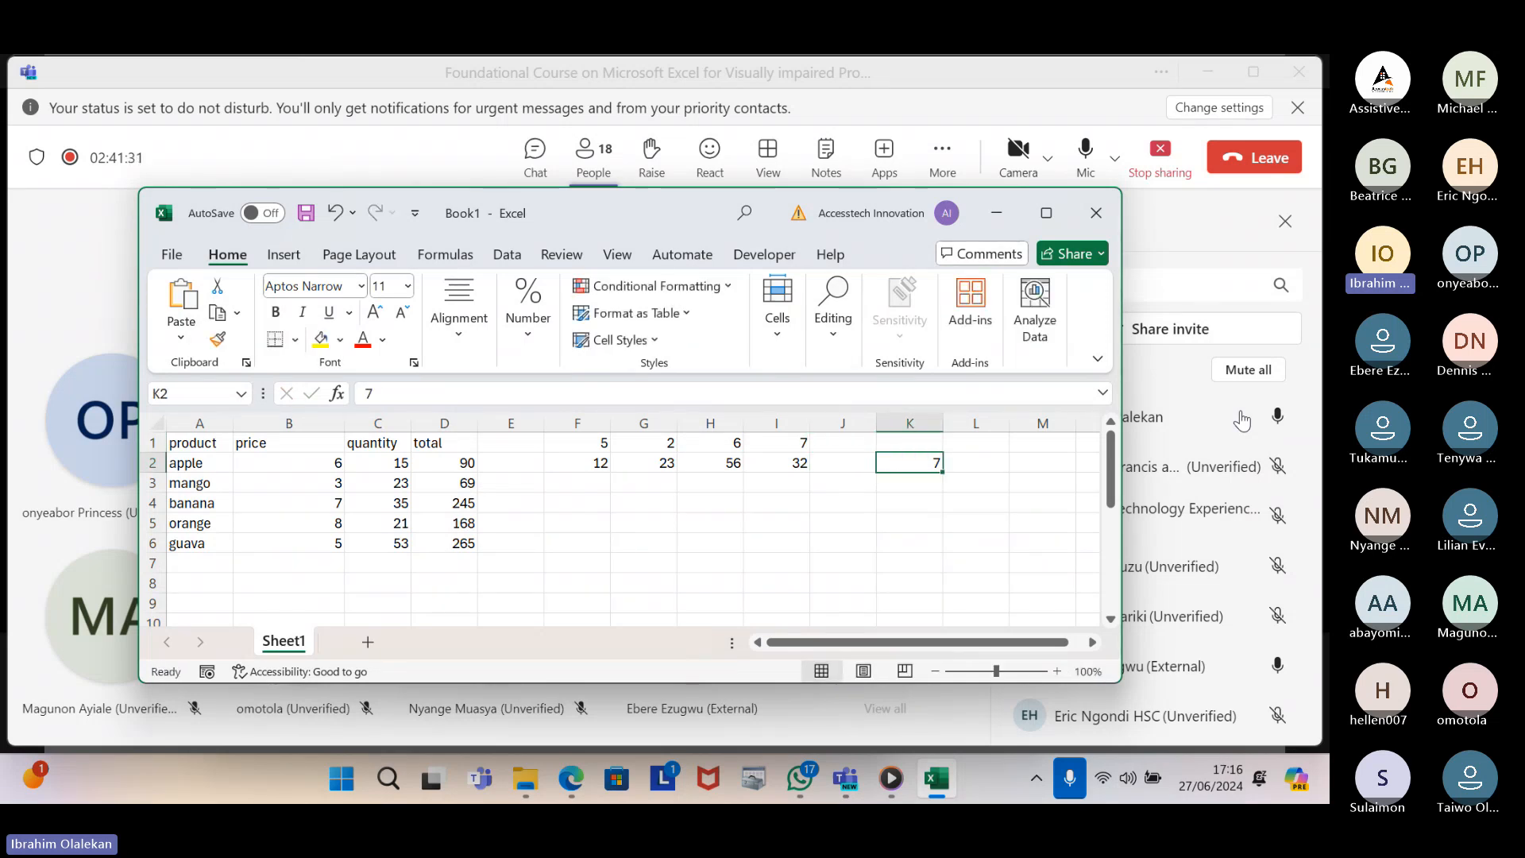
pyautogui.press('Left')
pyautogui.press('Left')
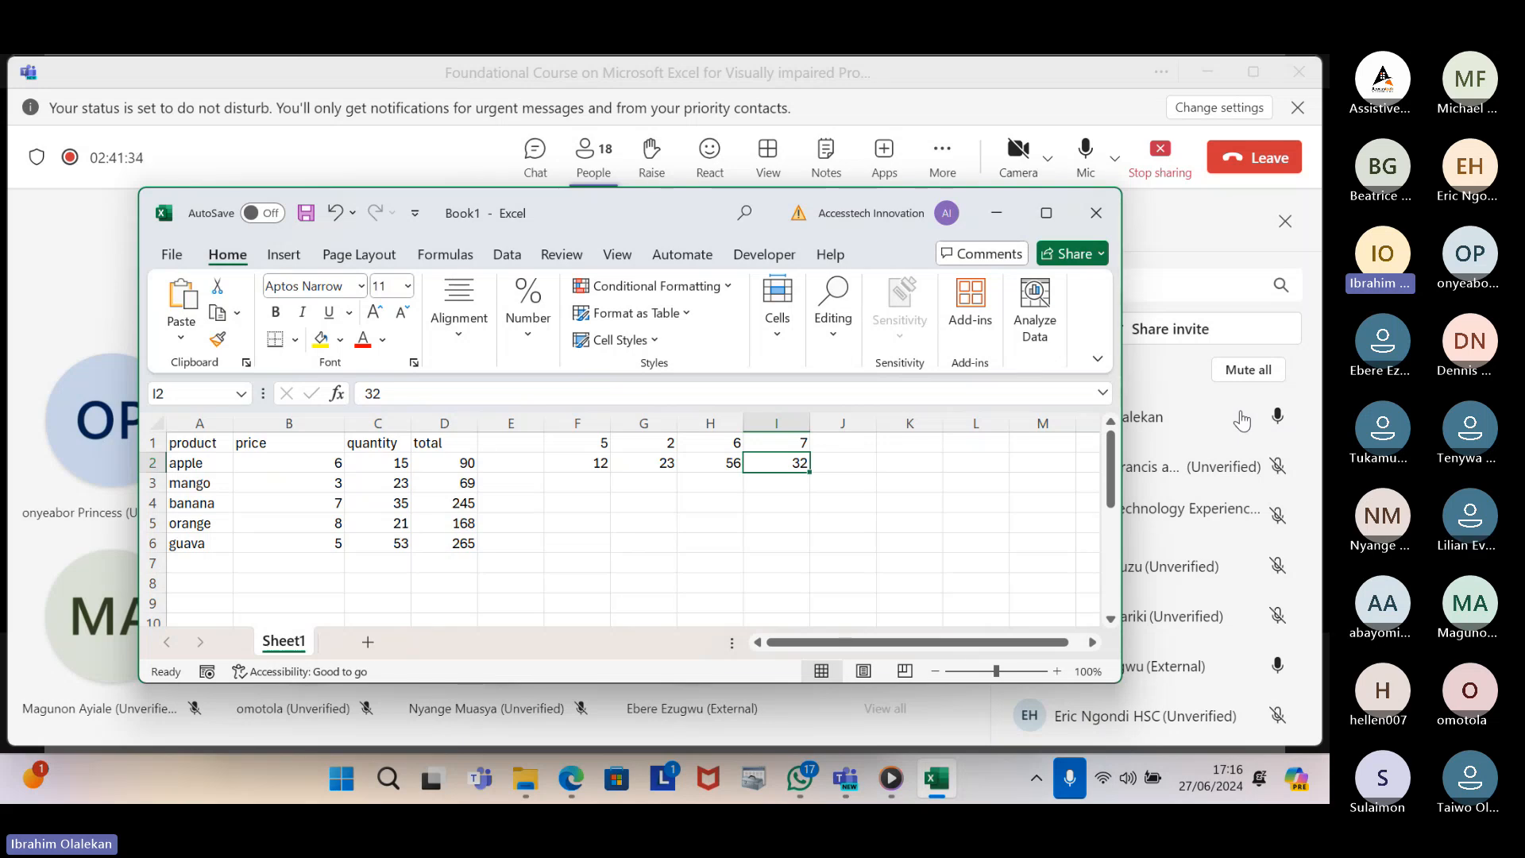
# Review the two rows of sample numbers cell by cell, from F1 to I1 and from F2 to I2
pyautogui.press('Up')
pyautogui.press('Left')
pyautogui.press('Left')
pyautogui.press('Left')
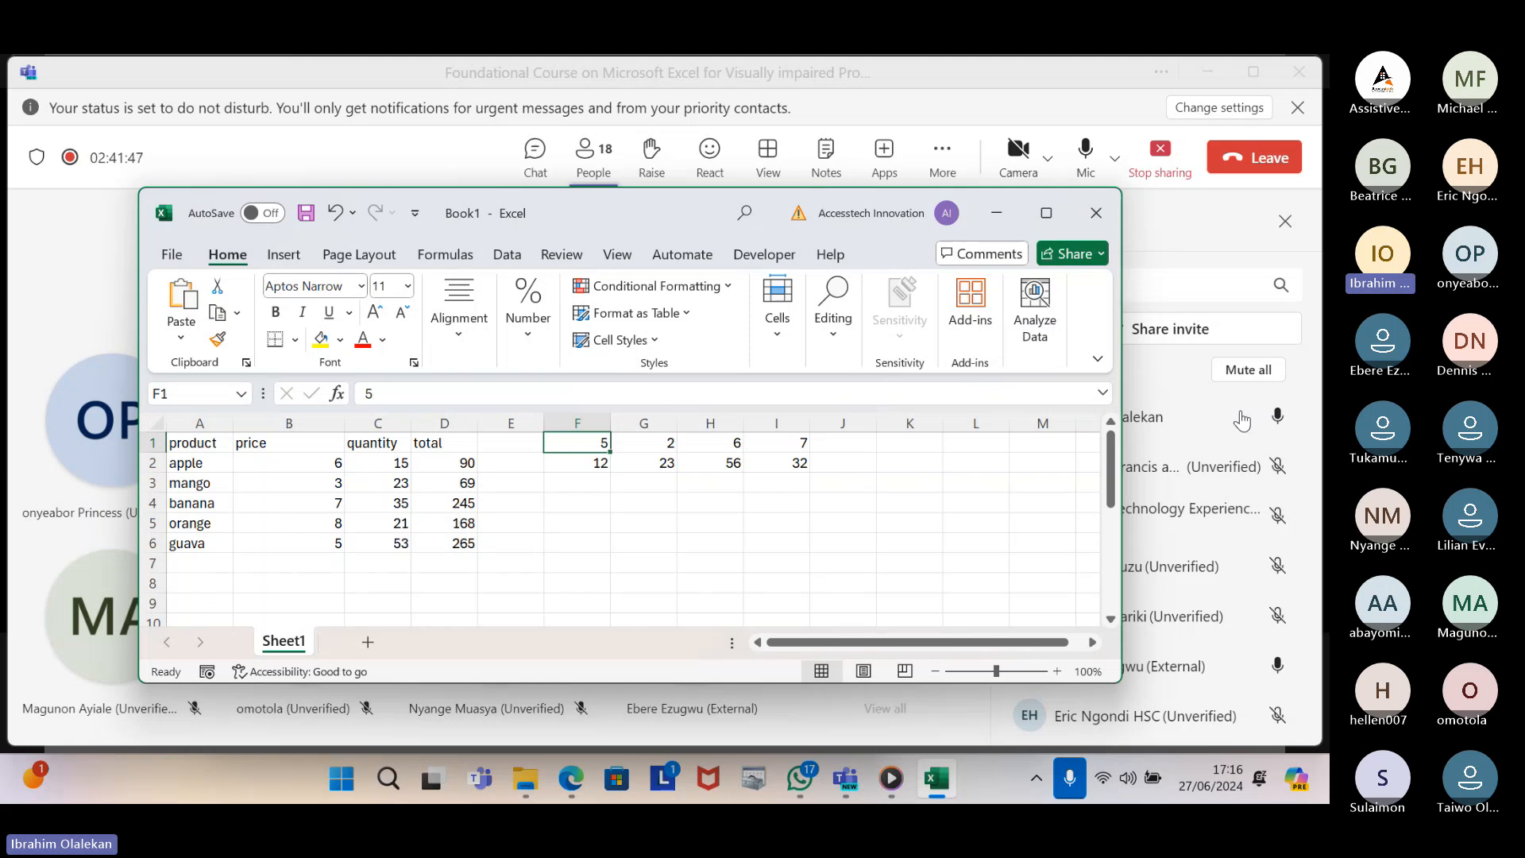
pyautogui.press('Right')
pyautogui.press('Right')
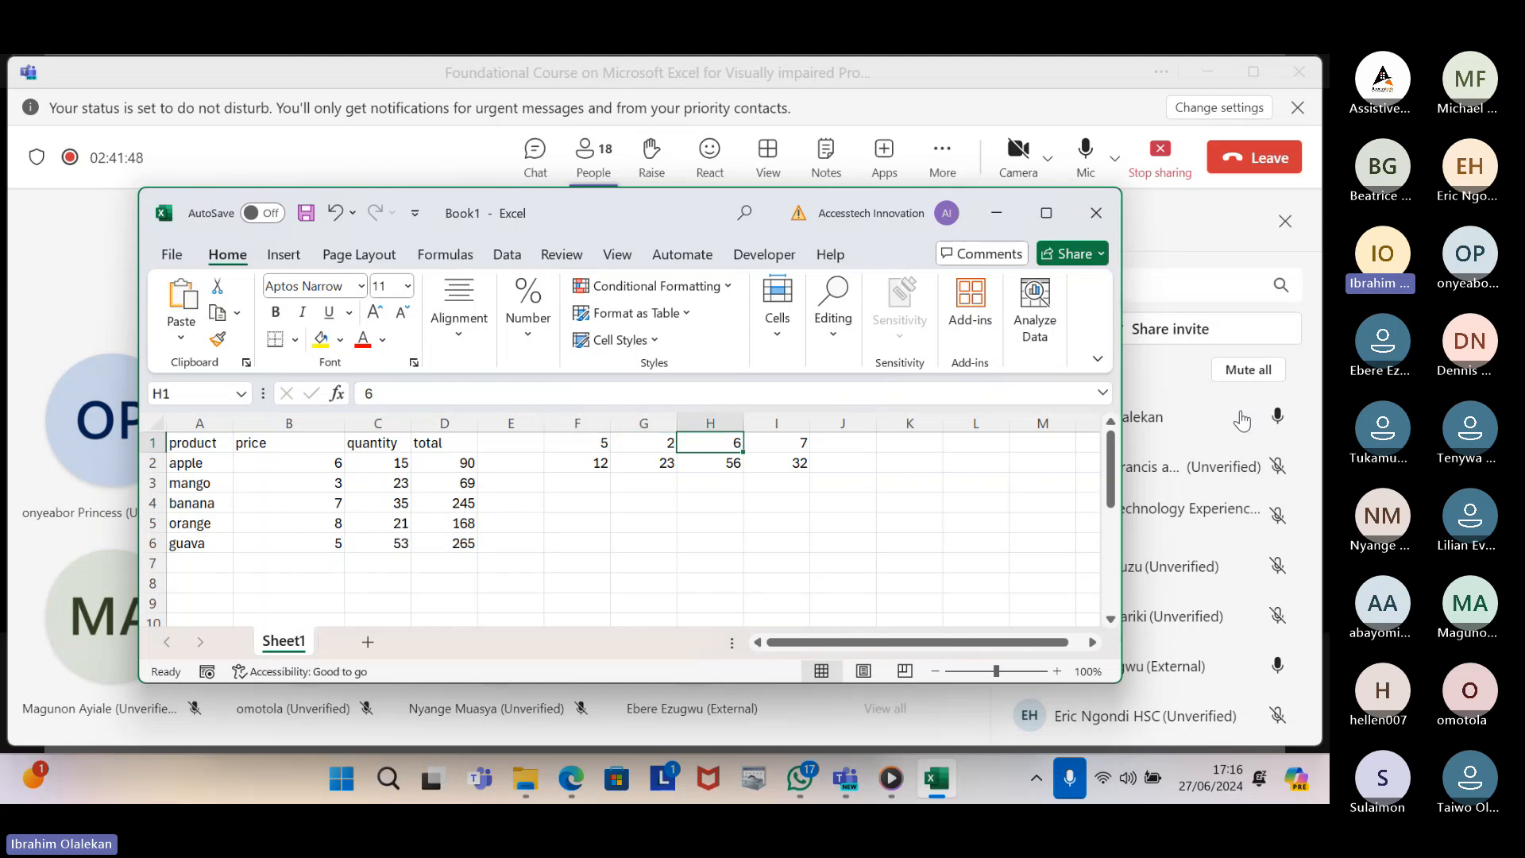
pyautogui.press('Right')
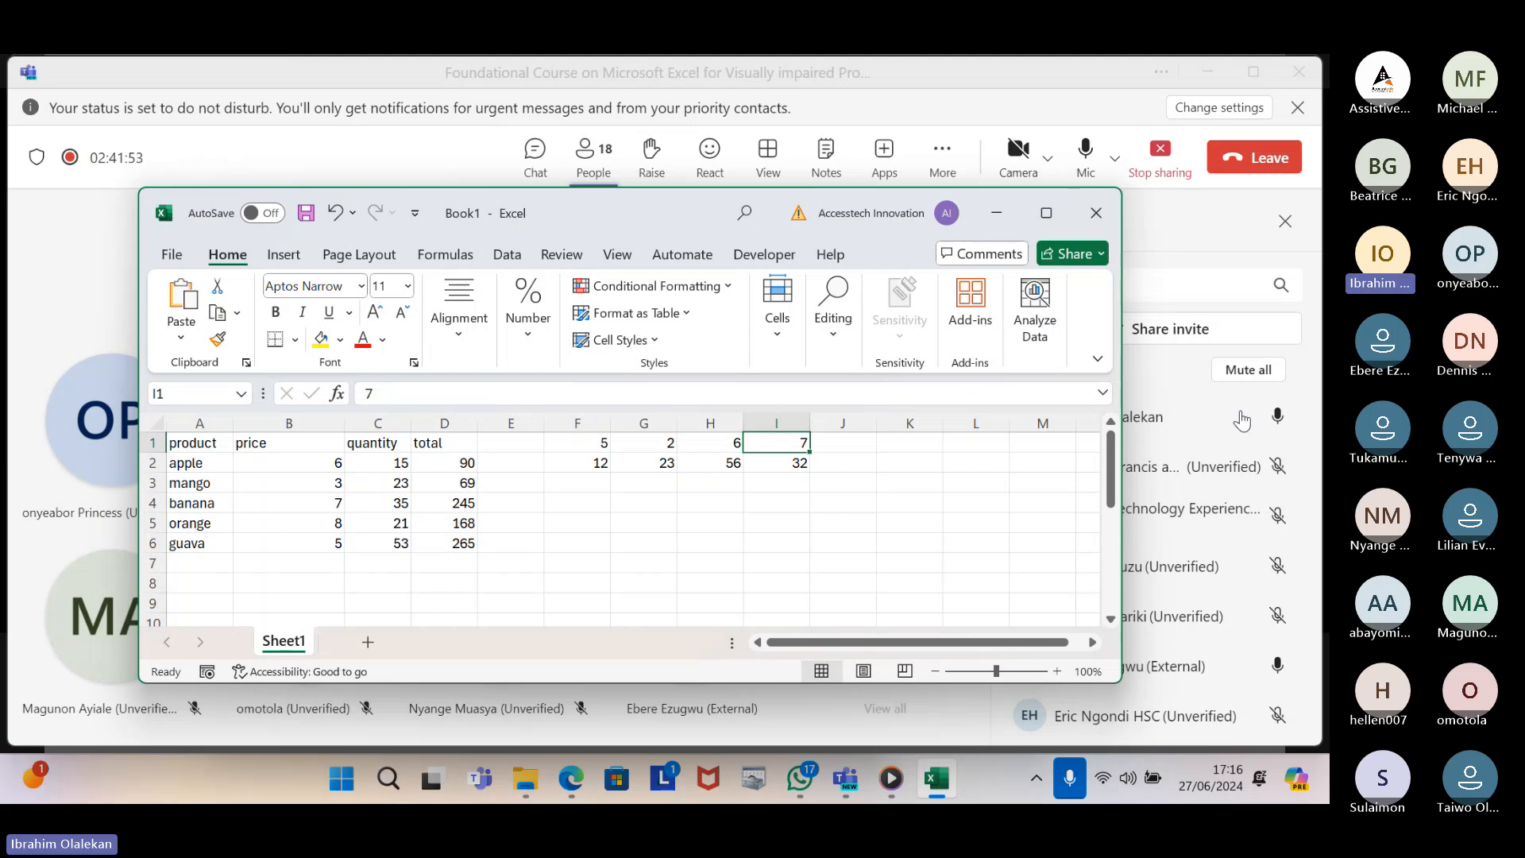
pyautogui.press('Left')
pyautogui.press('Left')
pyautogui.press('Left')
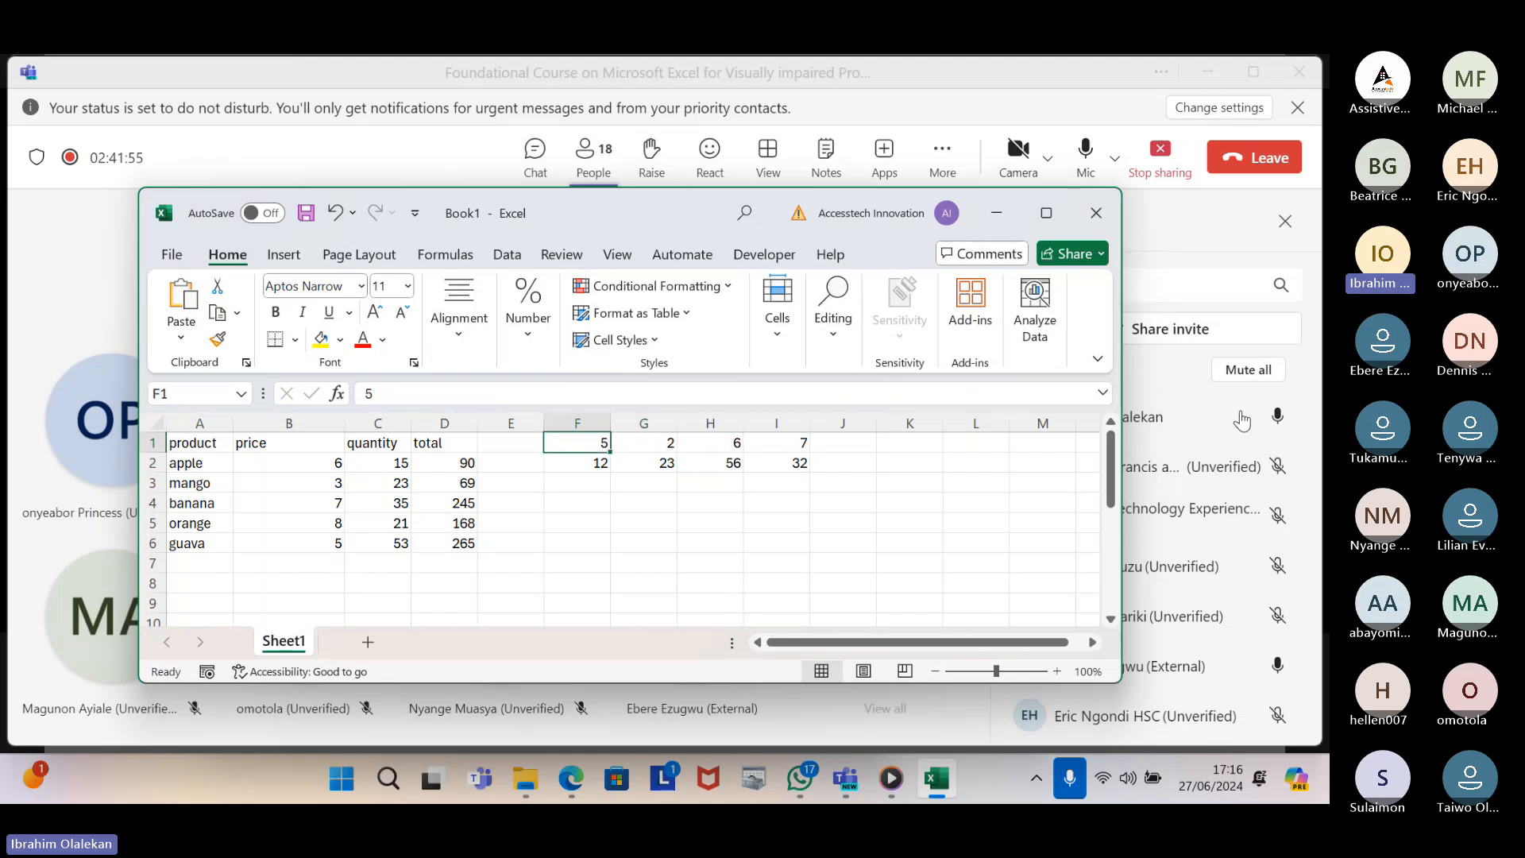
pyautogui.press('Down')
pyautogui.press('Right')
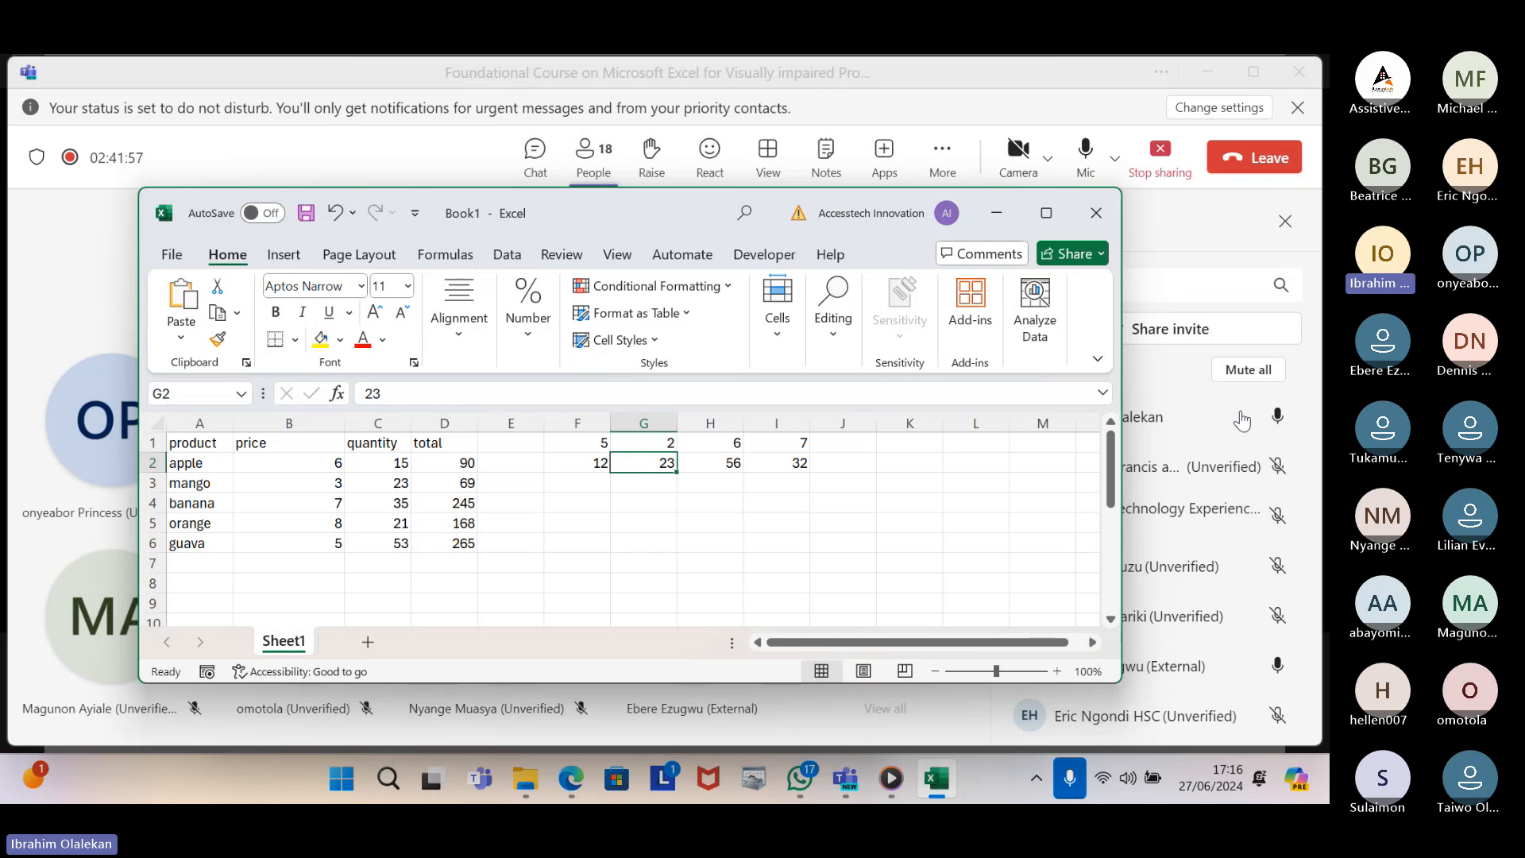
pyautogui.press('Right')
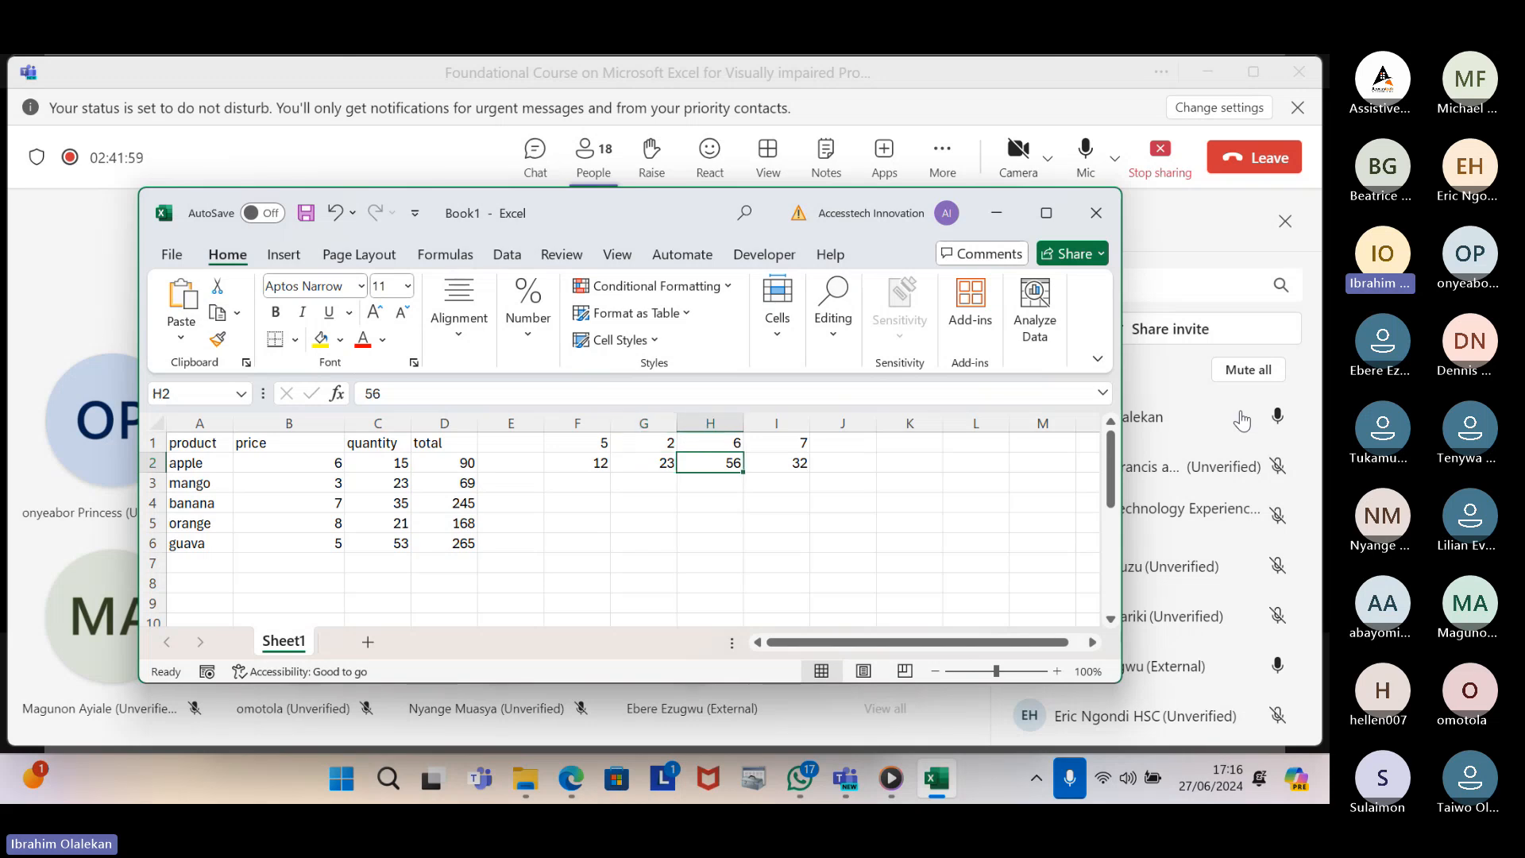
pyautogui.press('Right')
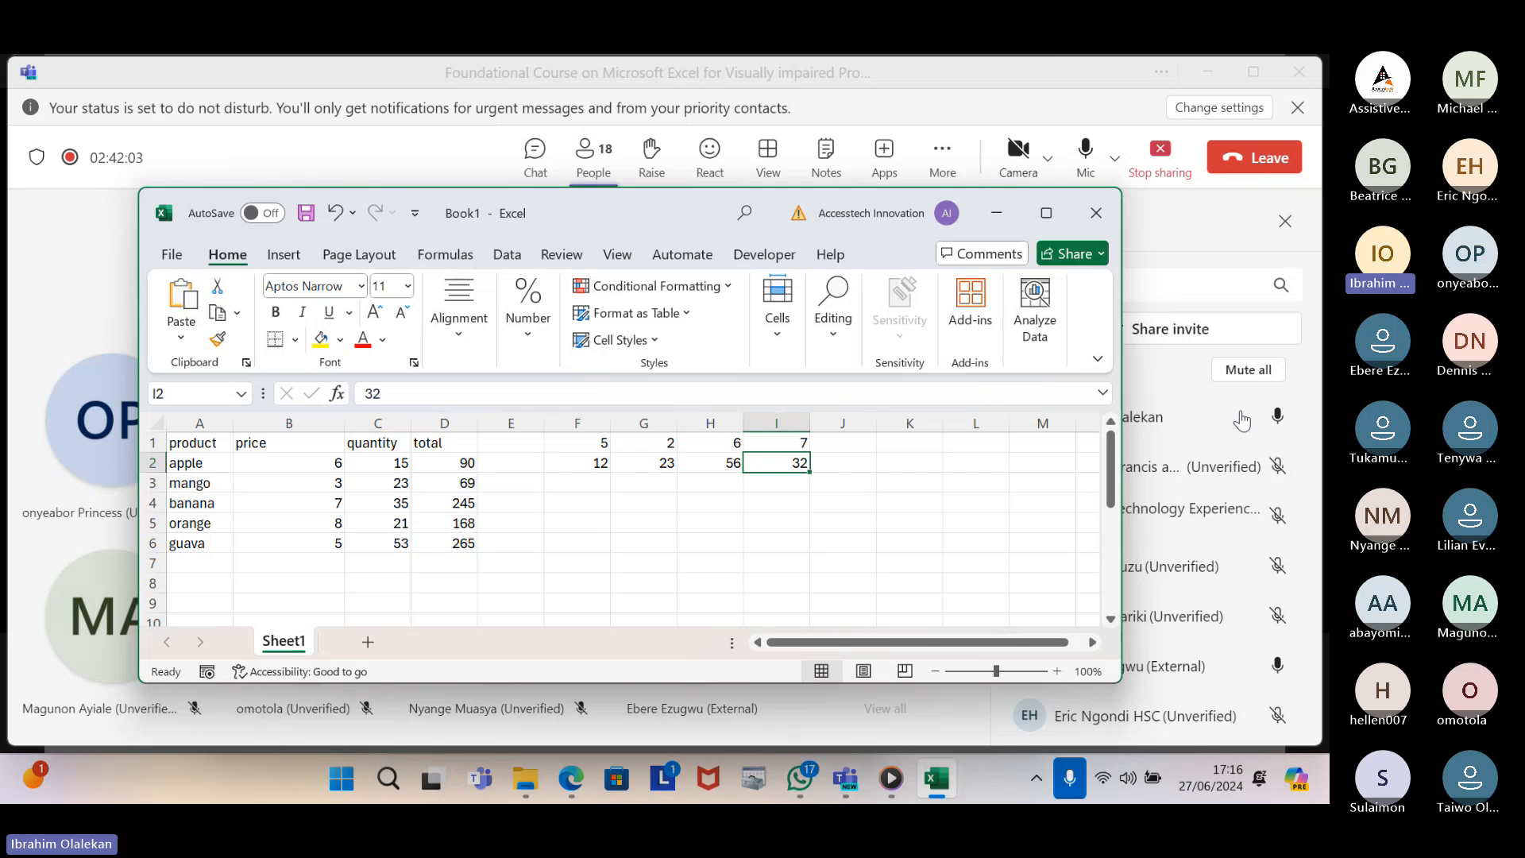
pyautogui.press('Up')
pyautogui.press('Left')
pyautogui.press('Left')
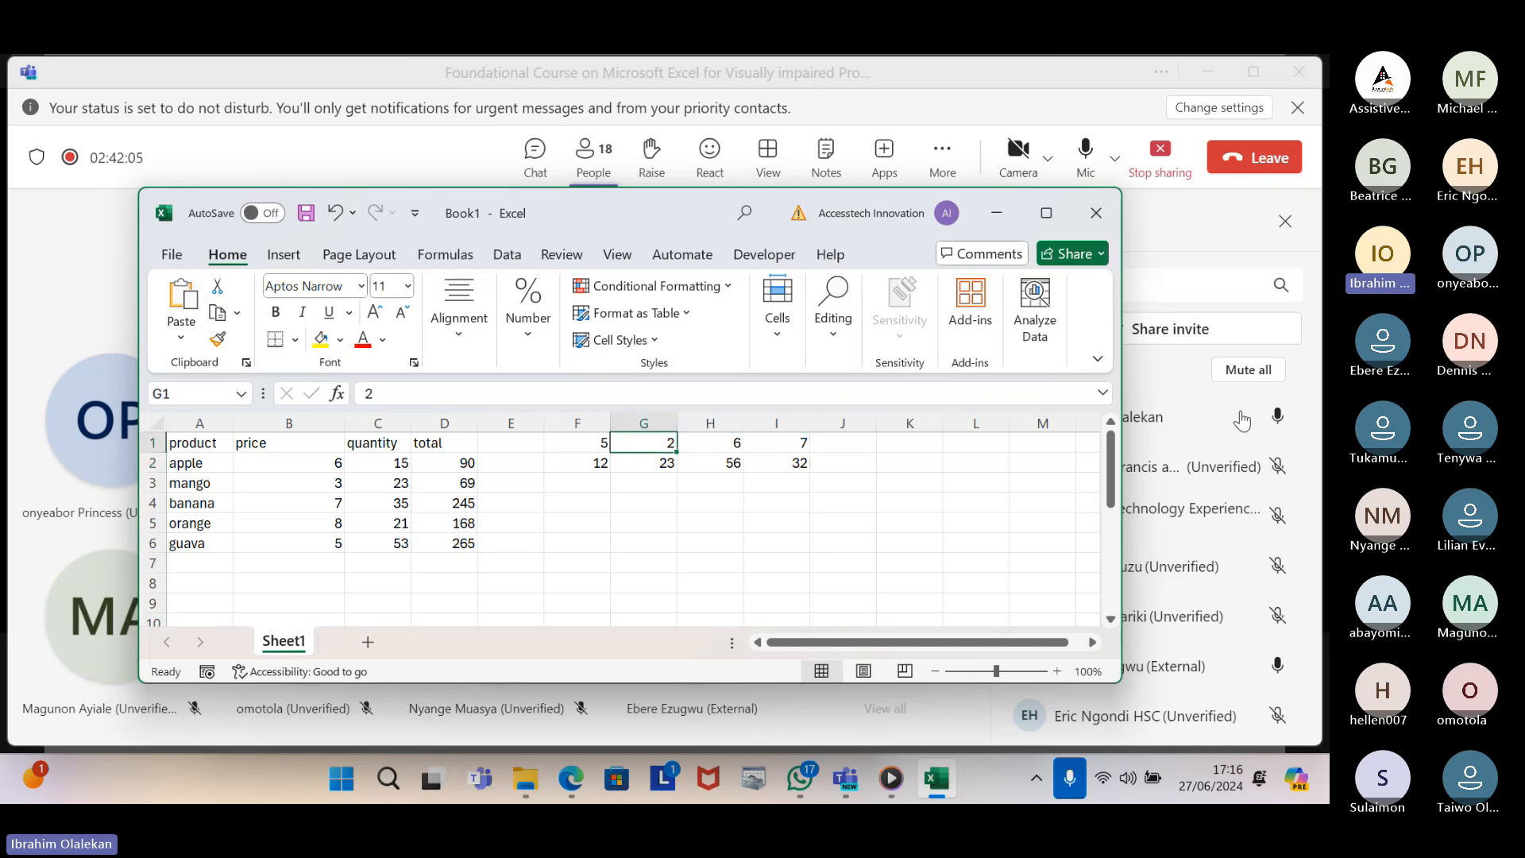
pyautogui.press('Left')
pyautogui.press('Down')
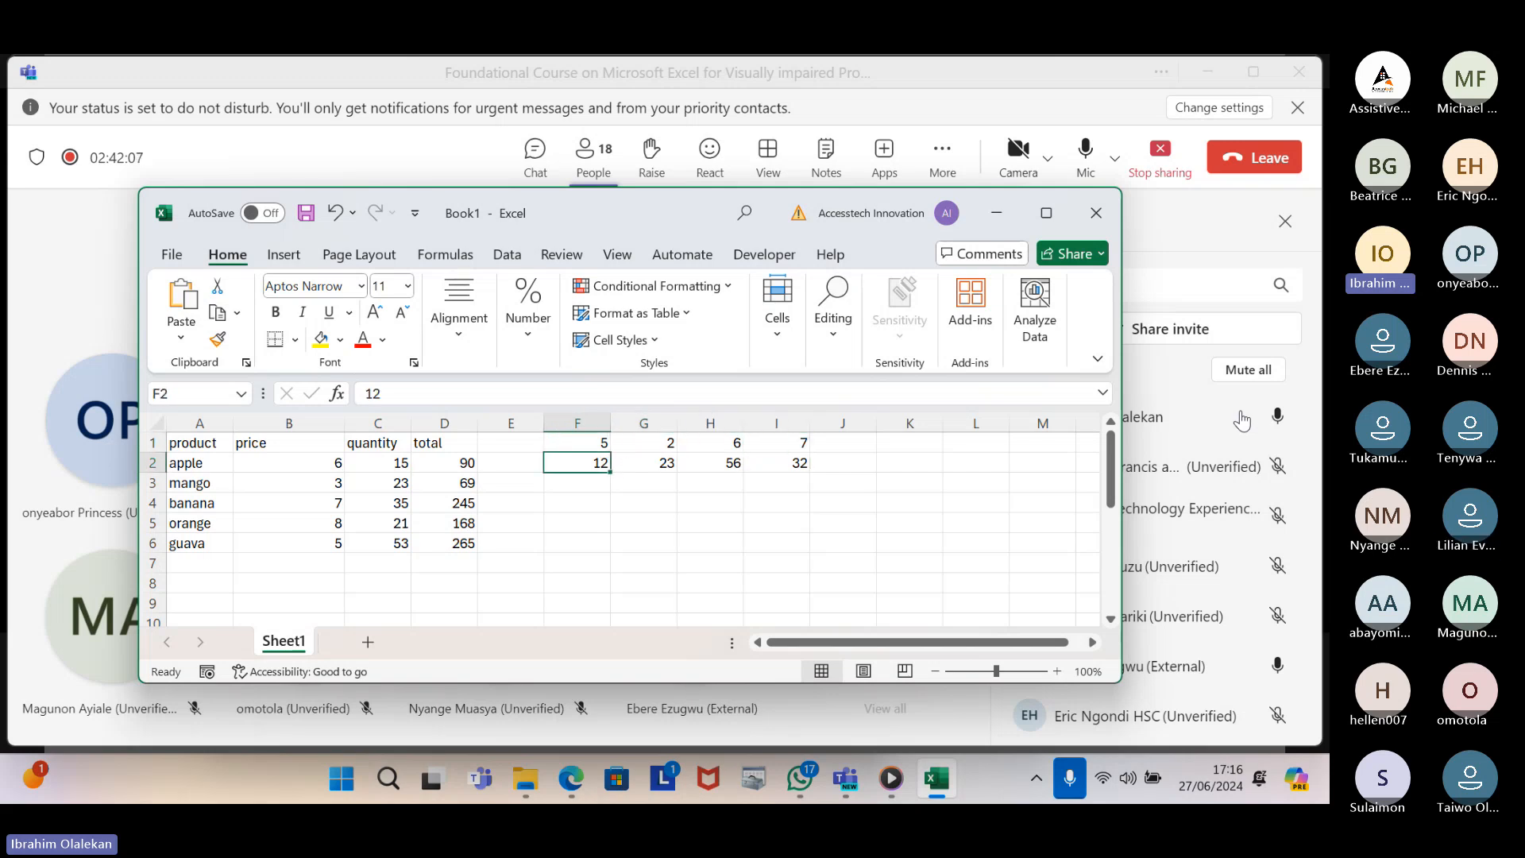
# Enter the formula =f1*f2 in F3 to multiply the two numbers above it
pyautogui.press('Down')
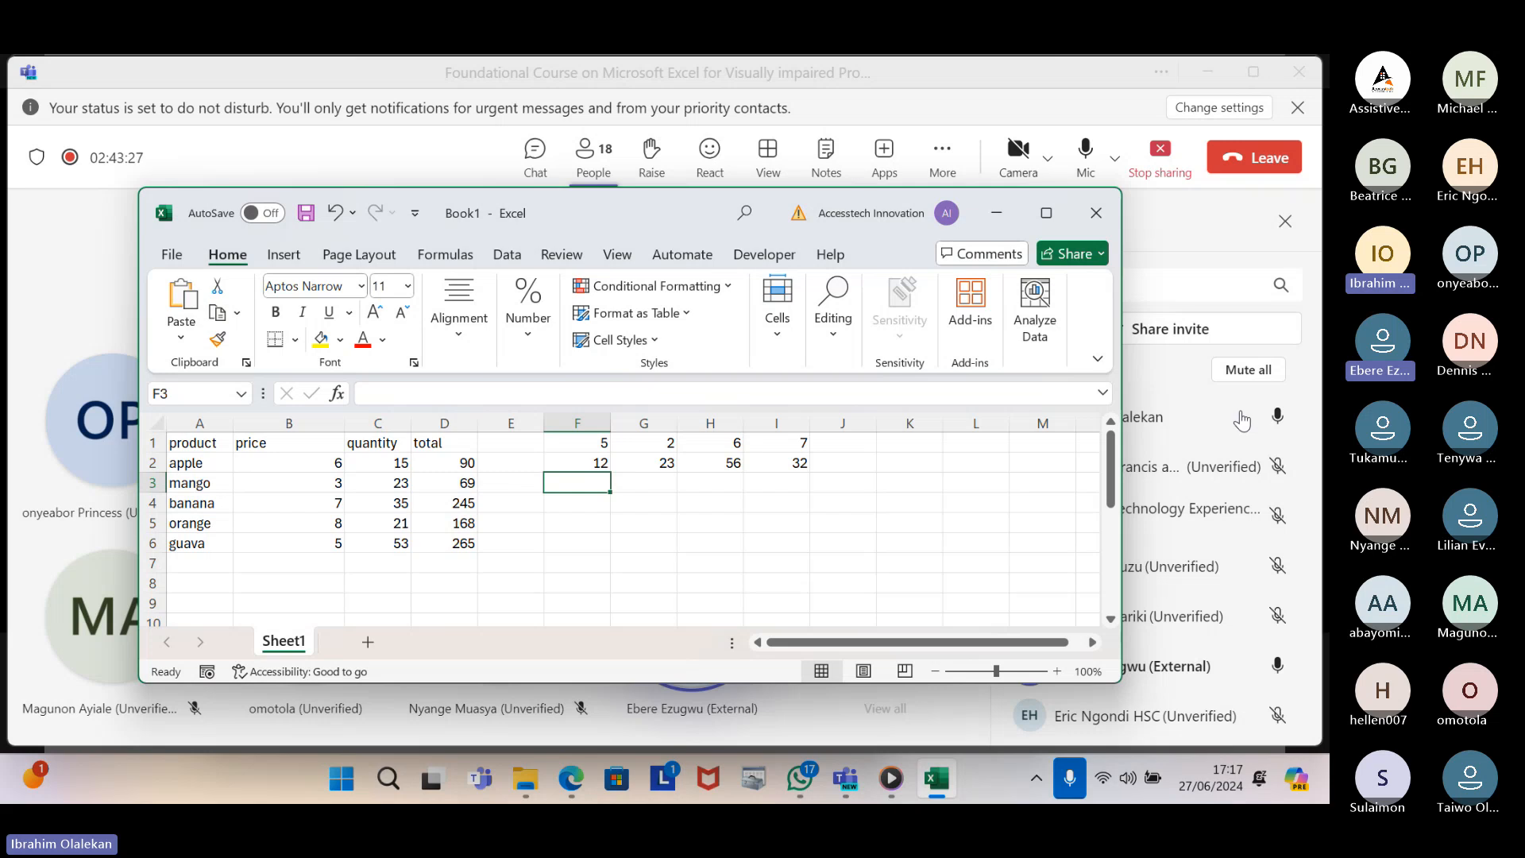
pyautogui.press('Up')
pyautogui.press('Down')
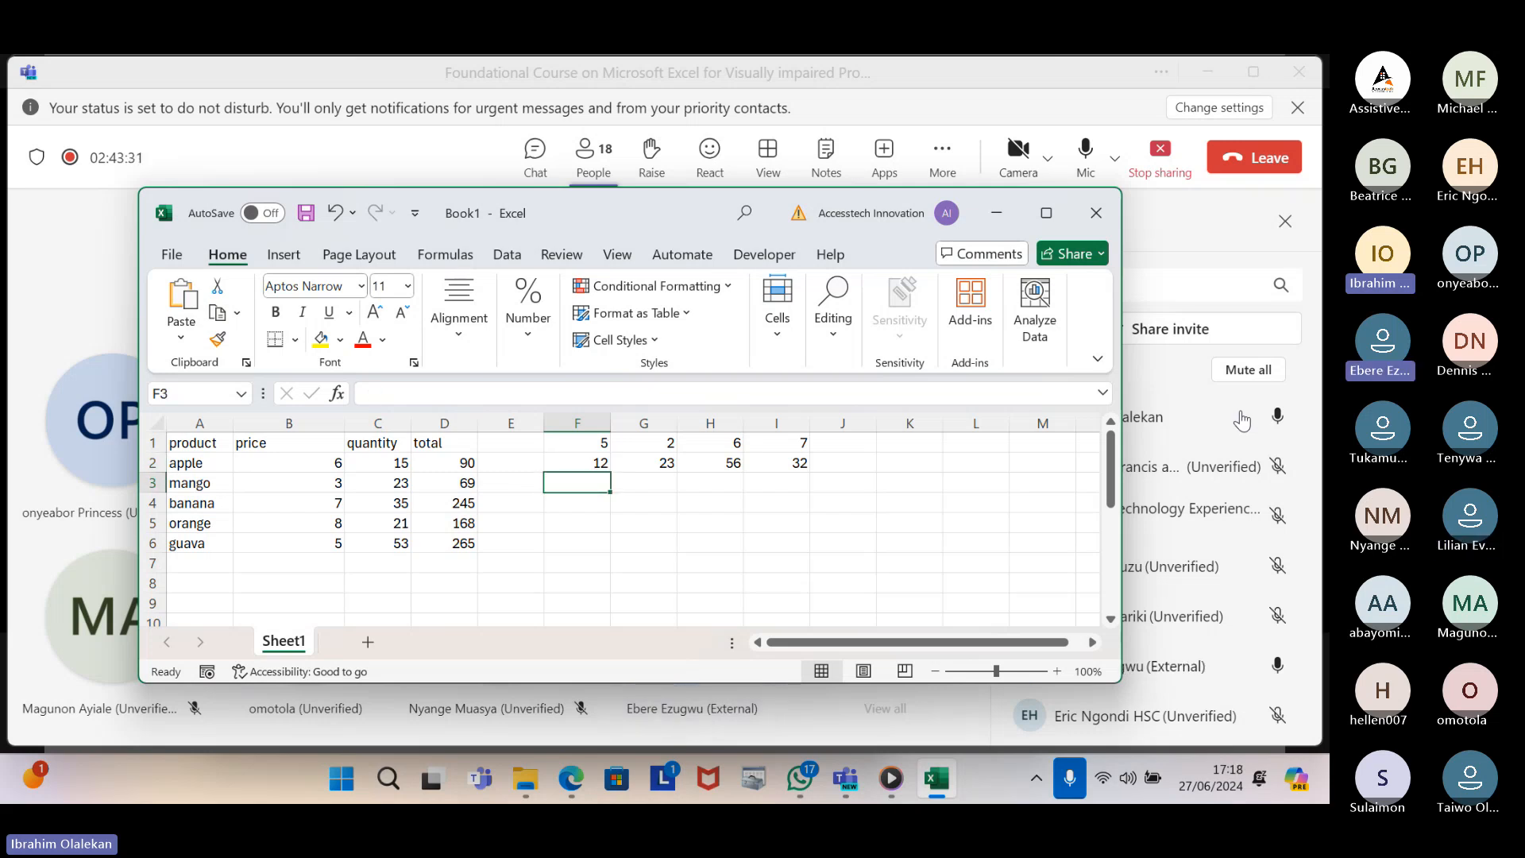
pyautogui.write('=')
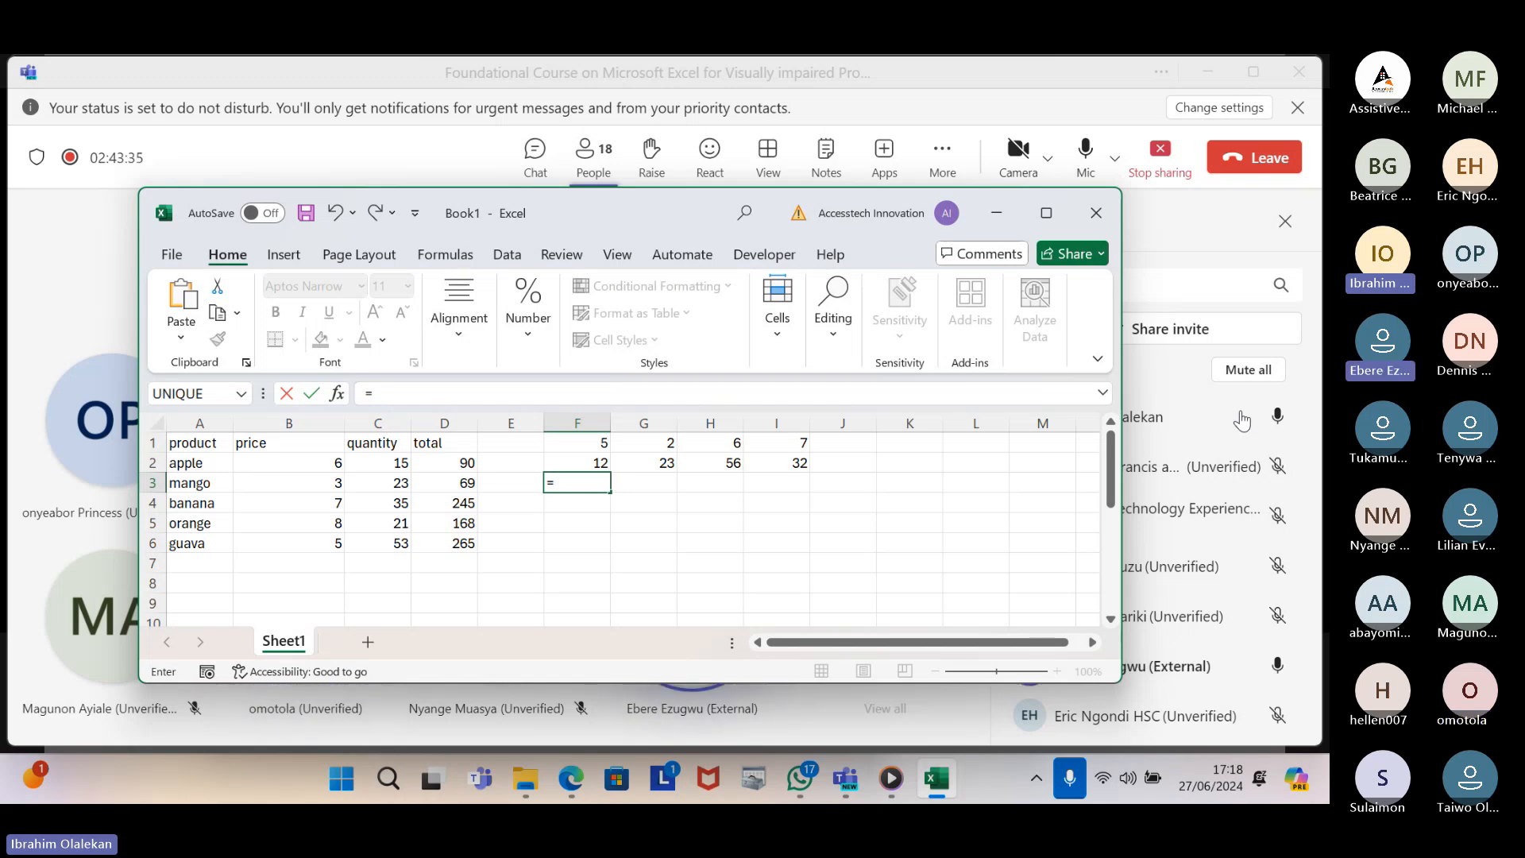
pyautogui.write('f1')
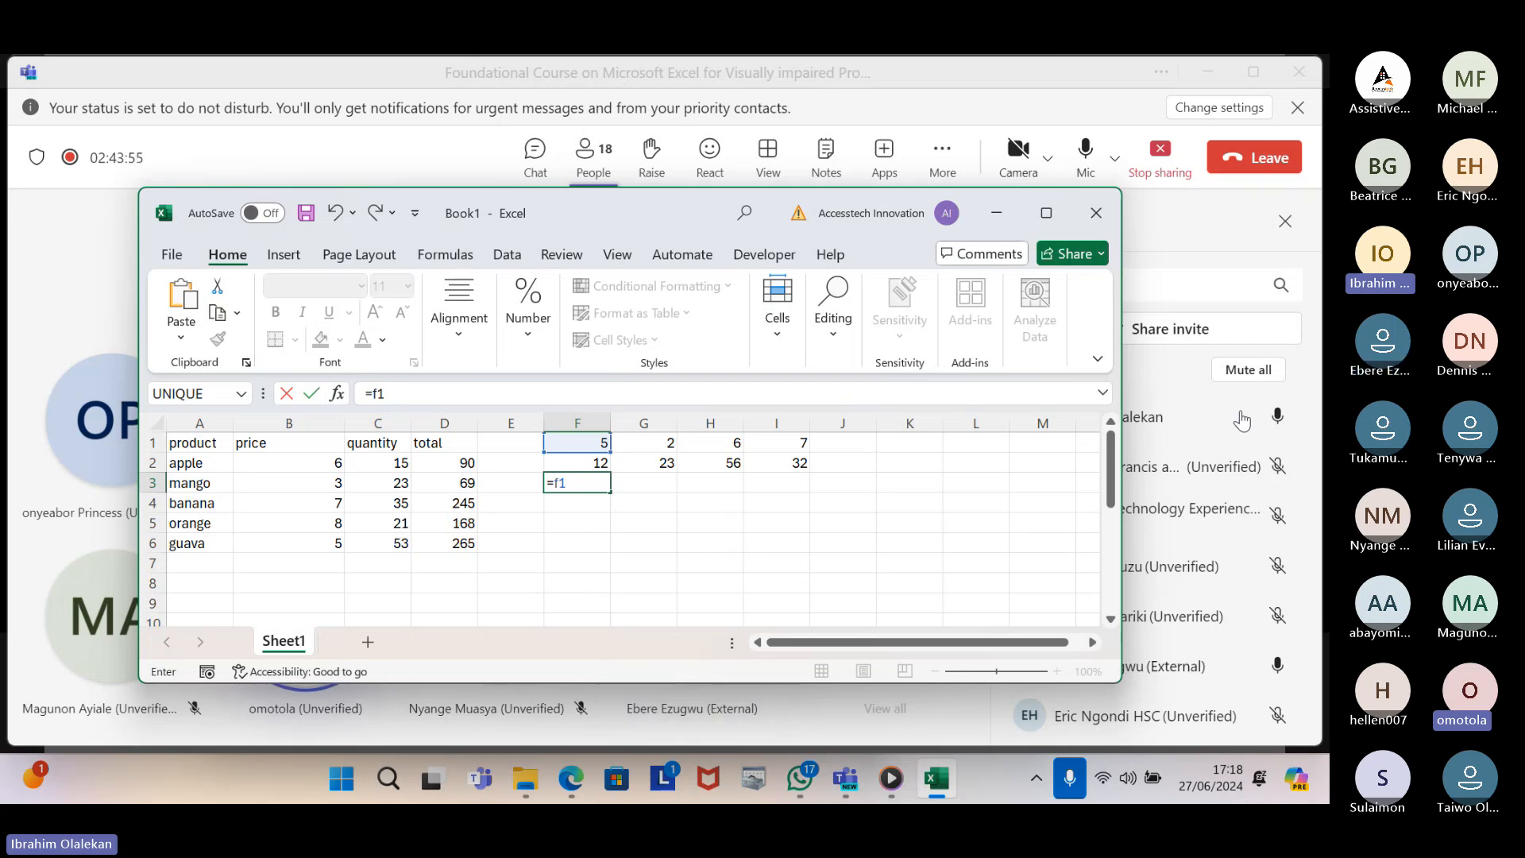
pyautogui.write('*f')
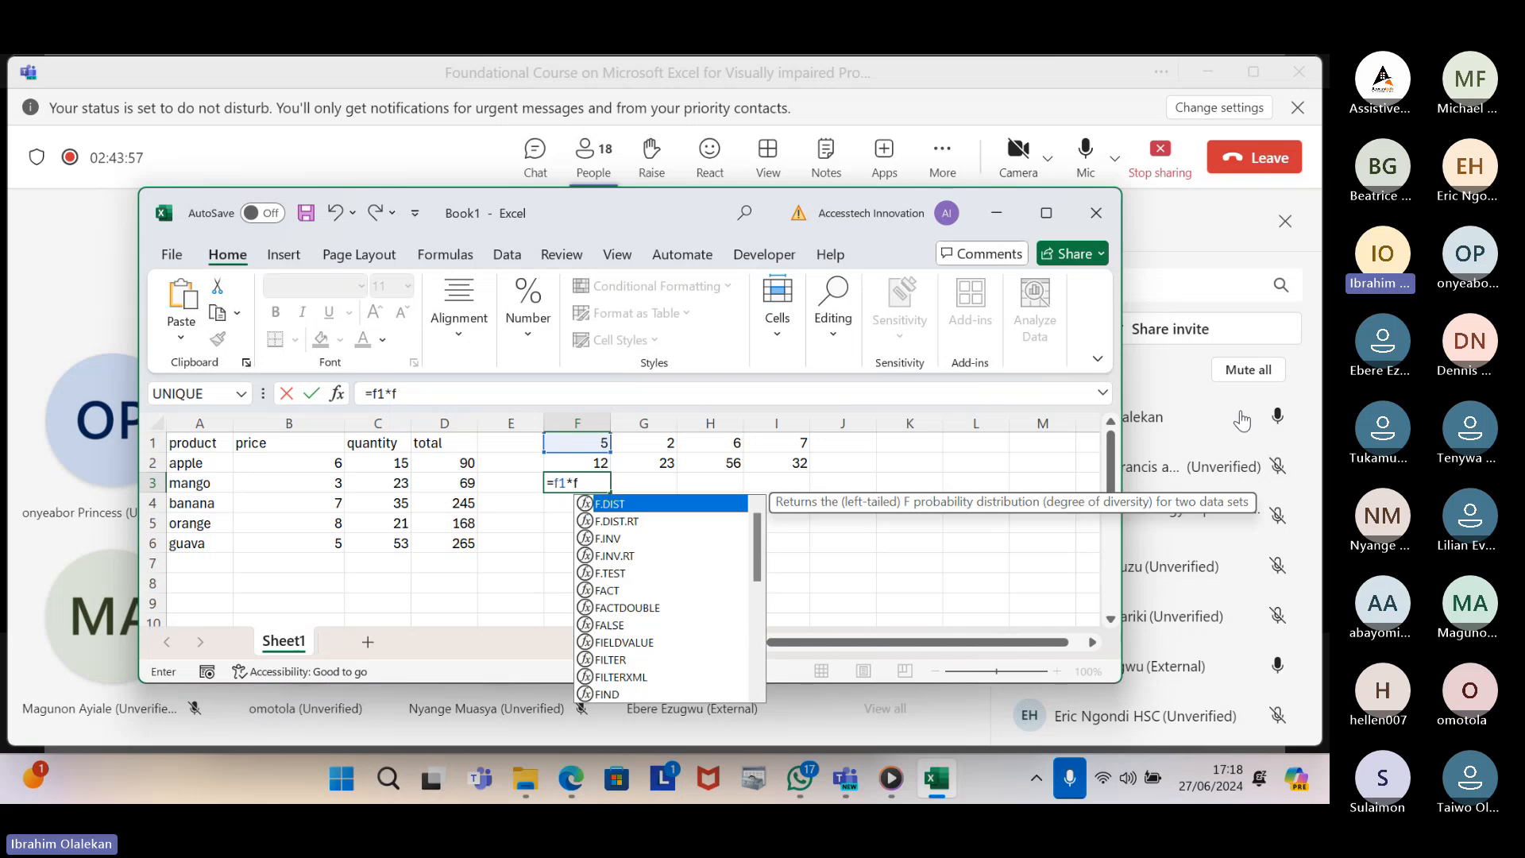
pyautogui.write('2')
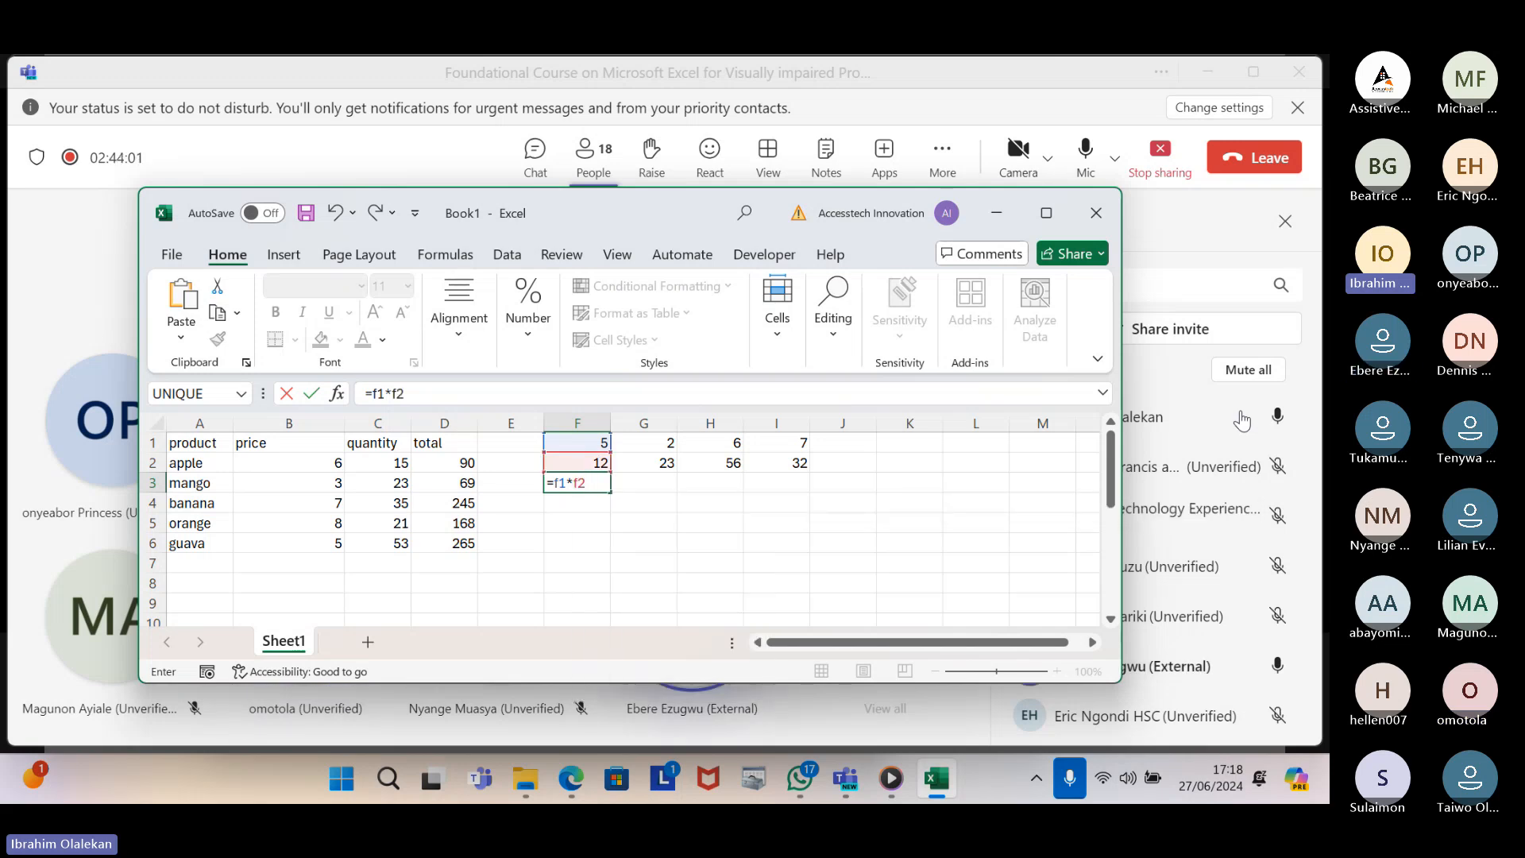
pyautogui.press('Return')
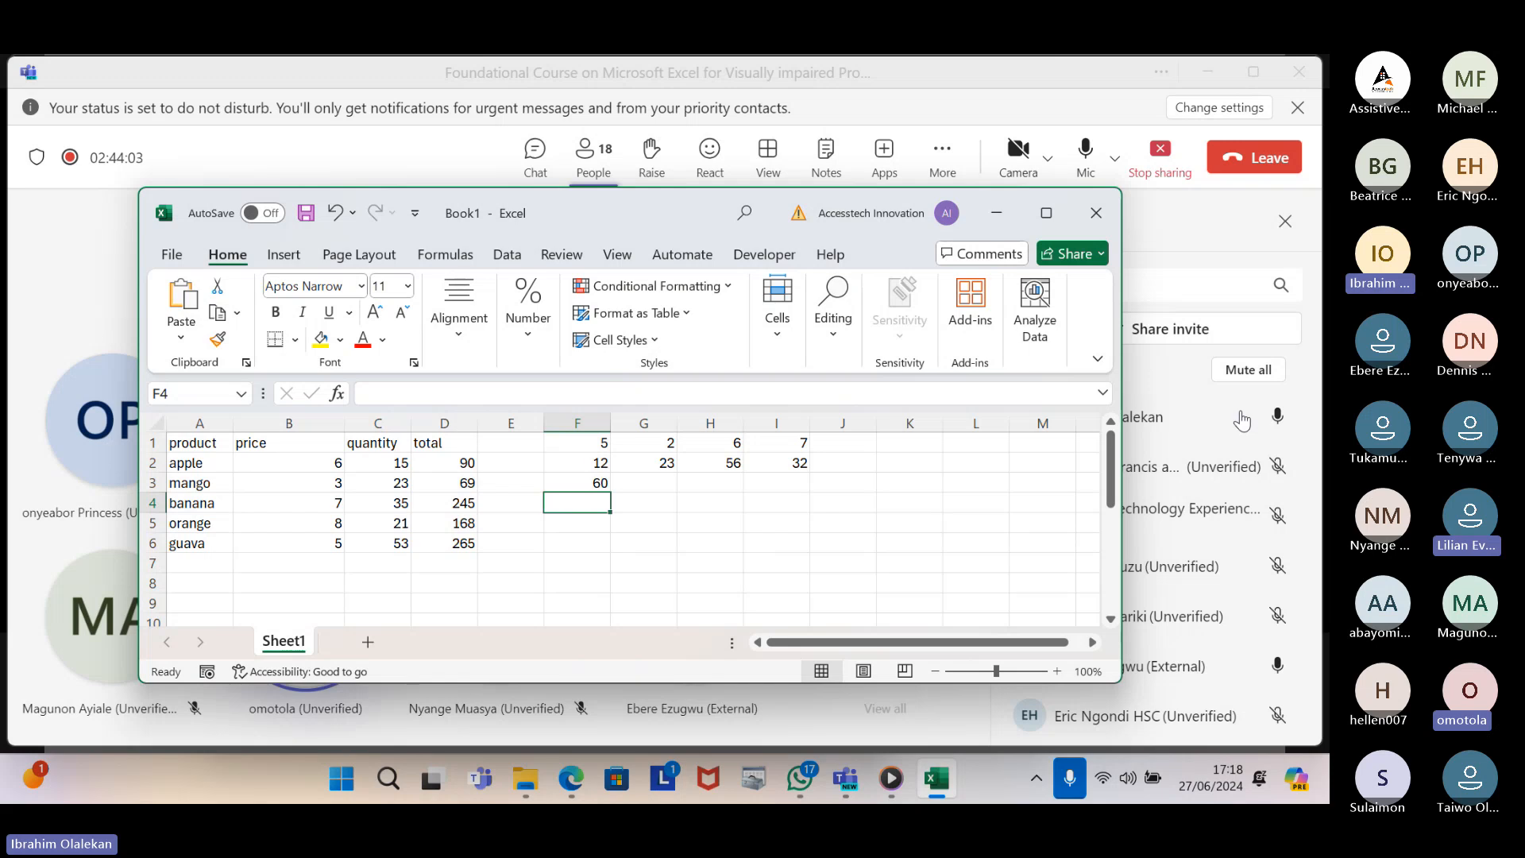
# Fill the formula in F3 across to I3 and check the copied formulas cell by cell
pyautogui.press('Up')
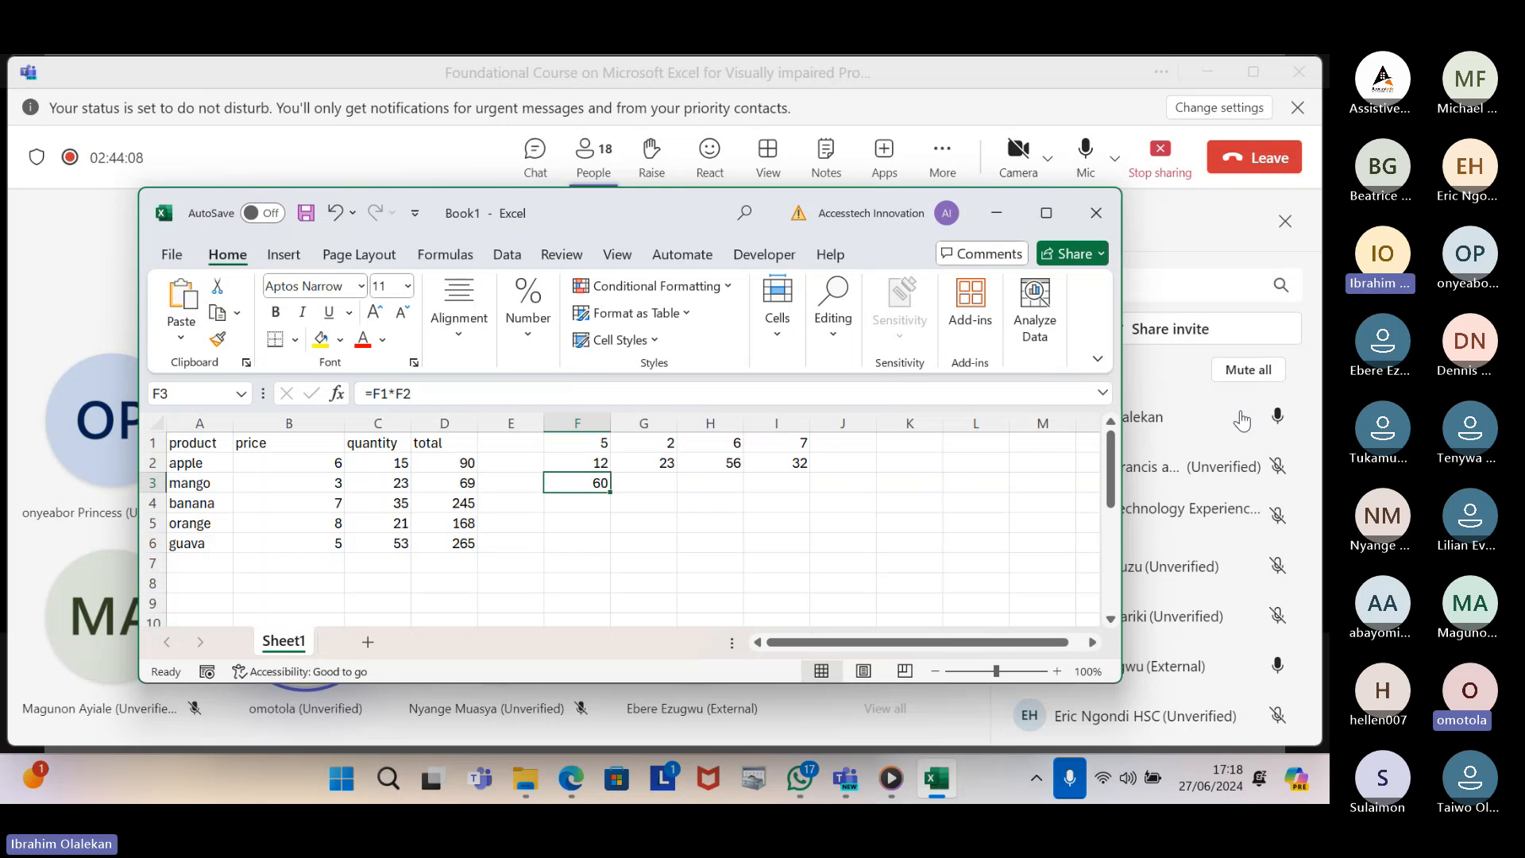
pyautogui.press('Up')
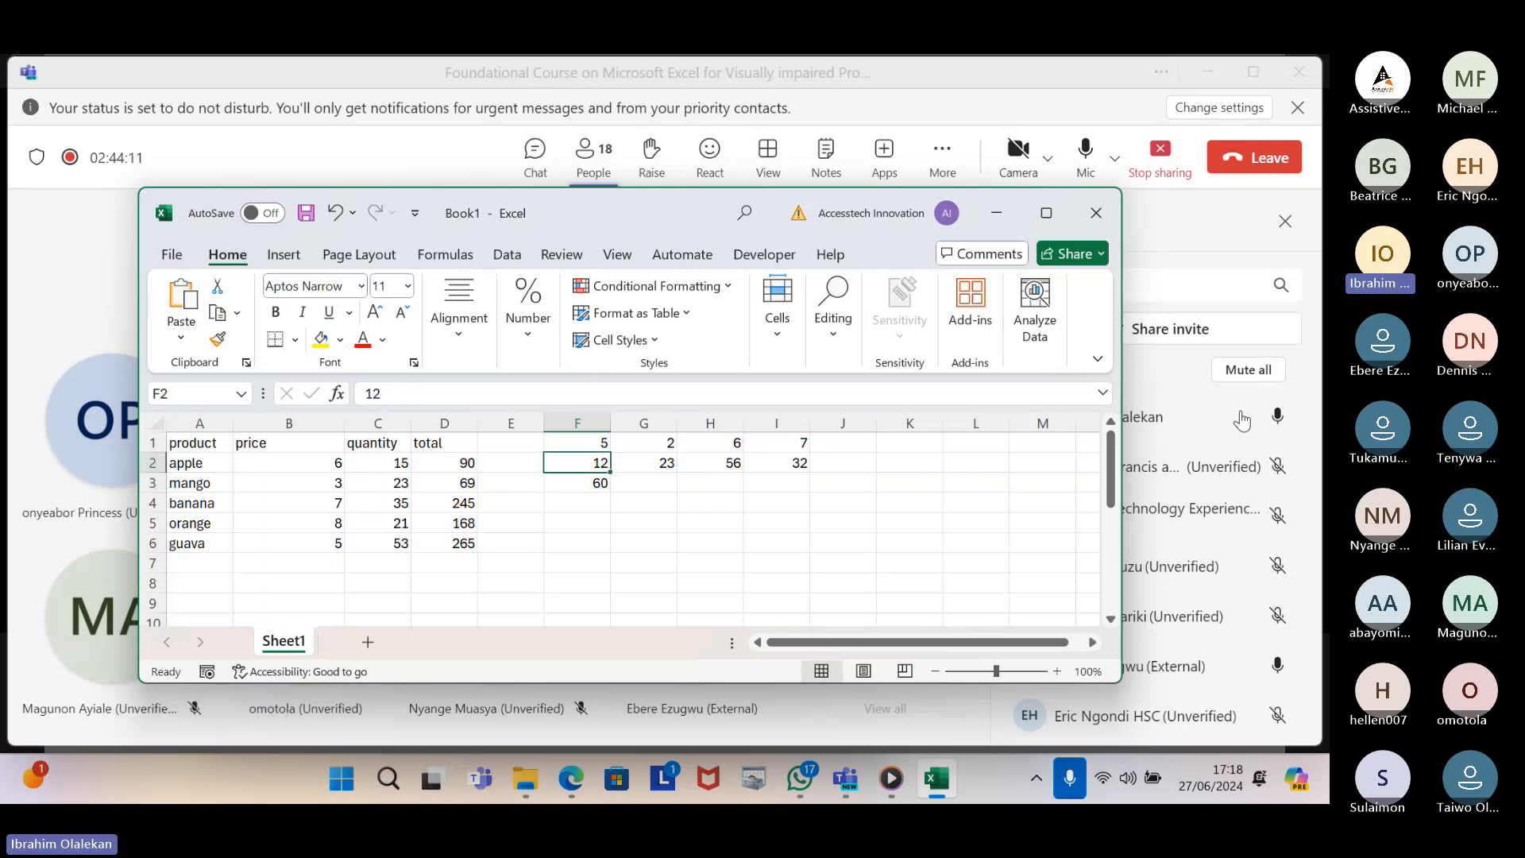
pyautogui.press('Down')
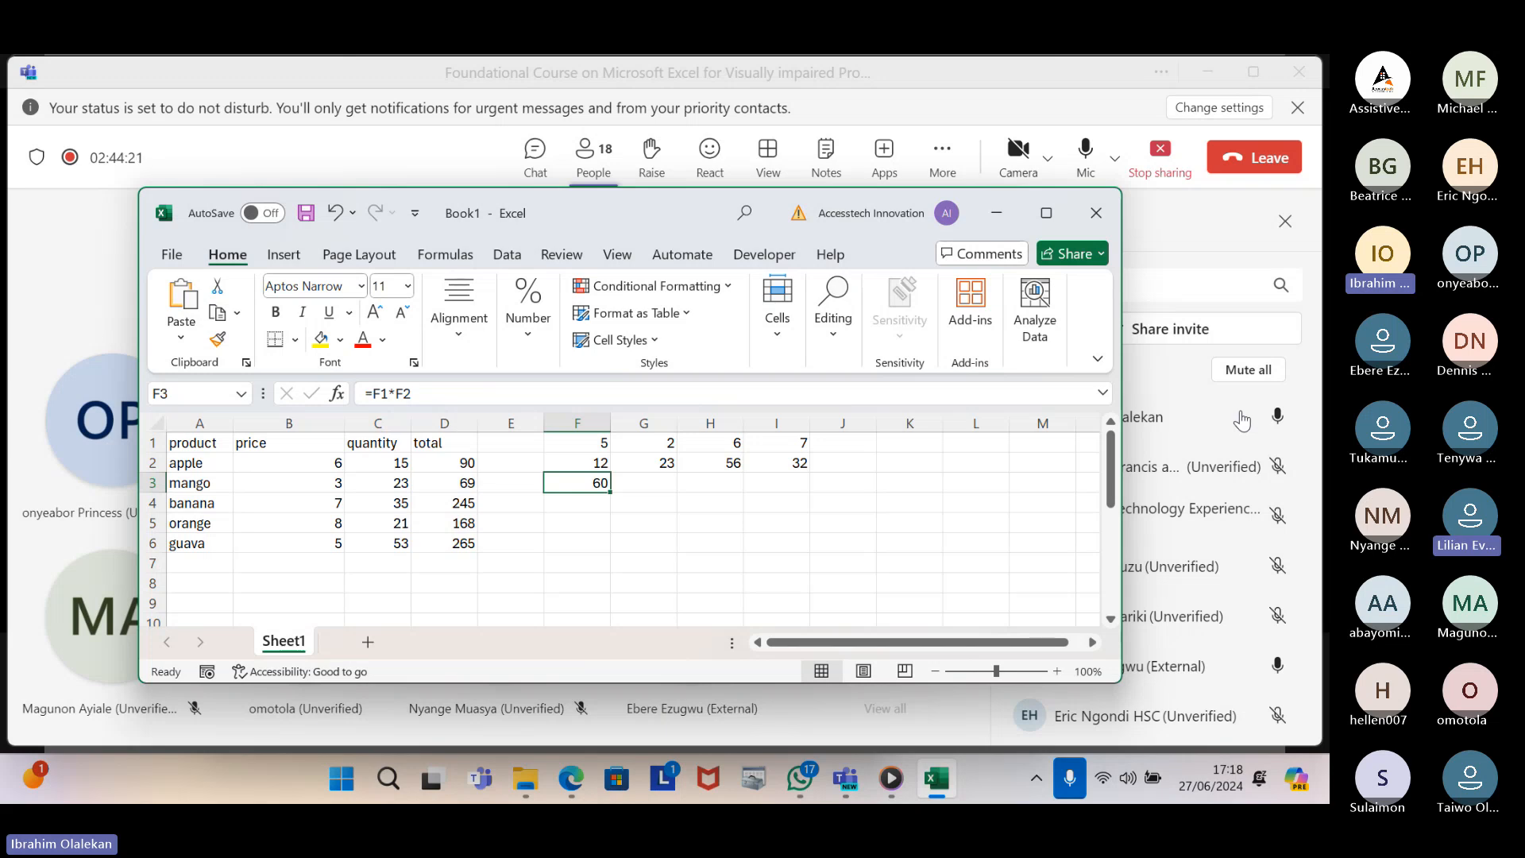
pyautogui.hotkey('shift', 'Right')
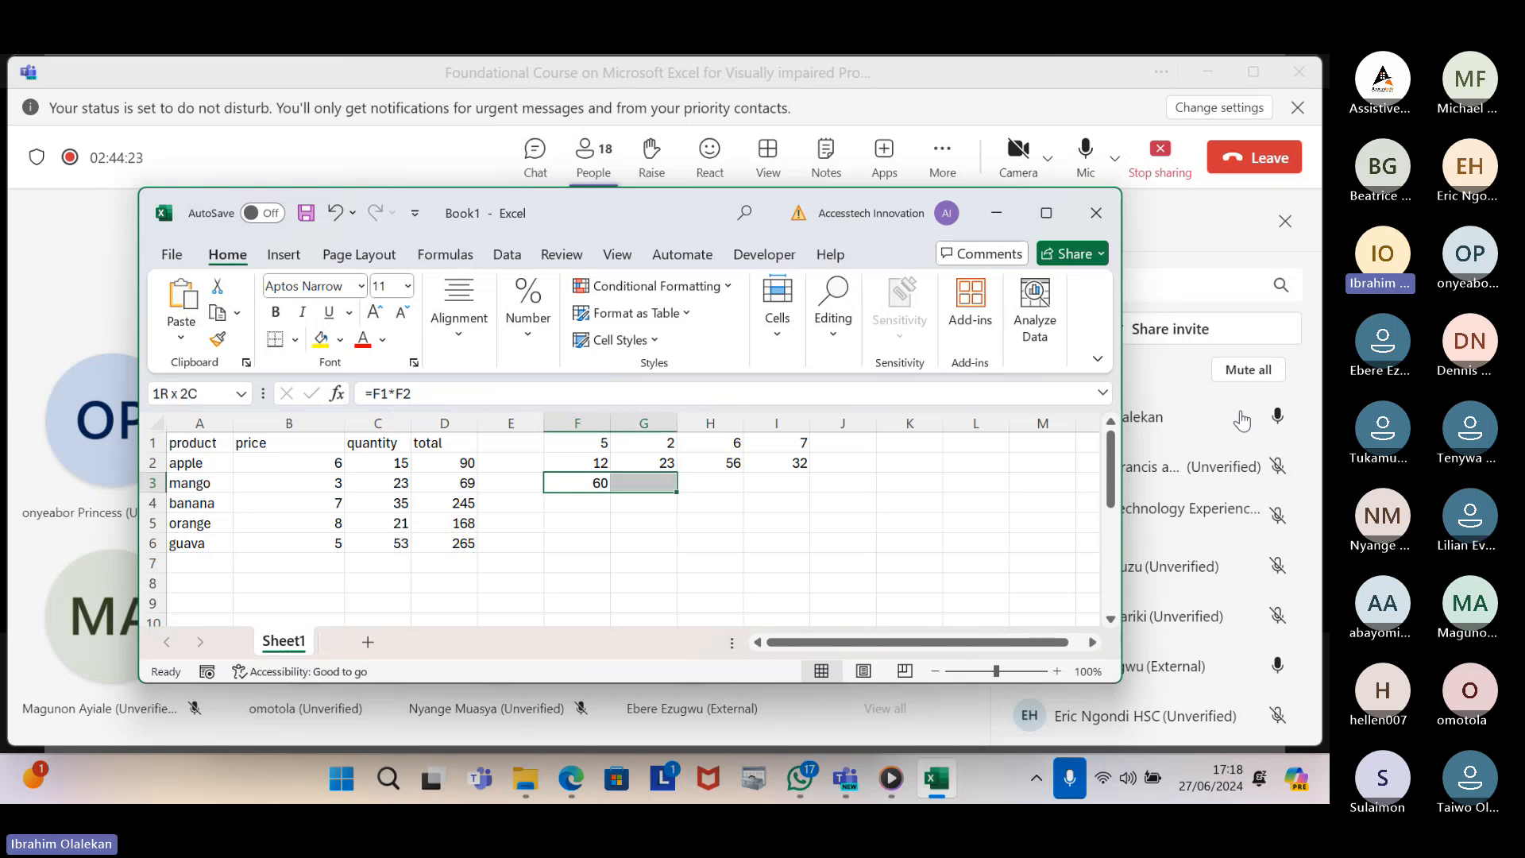
pyautogui.hotkey('shift', 'Right')
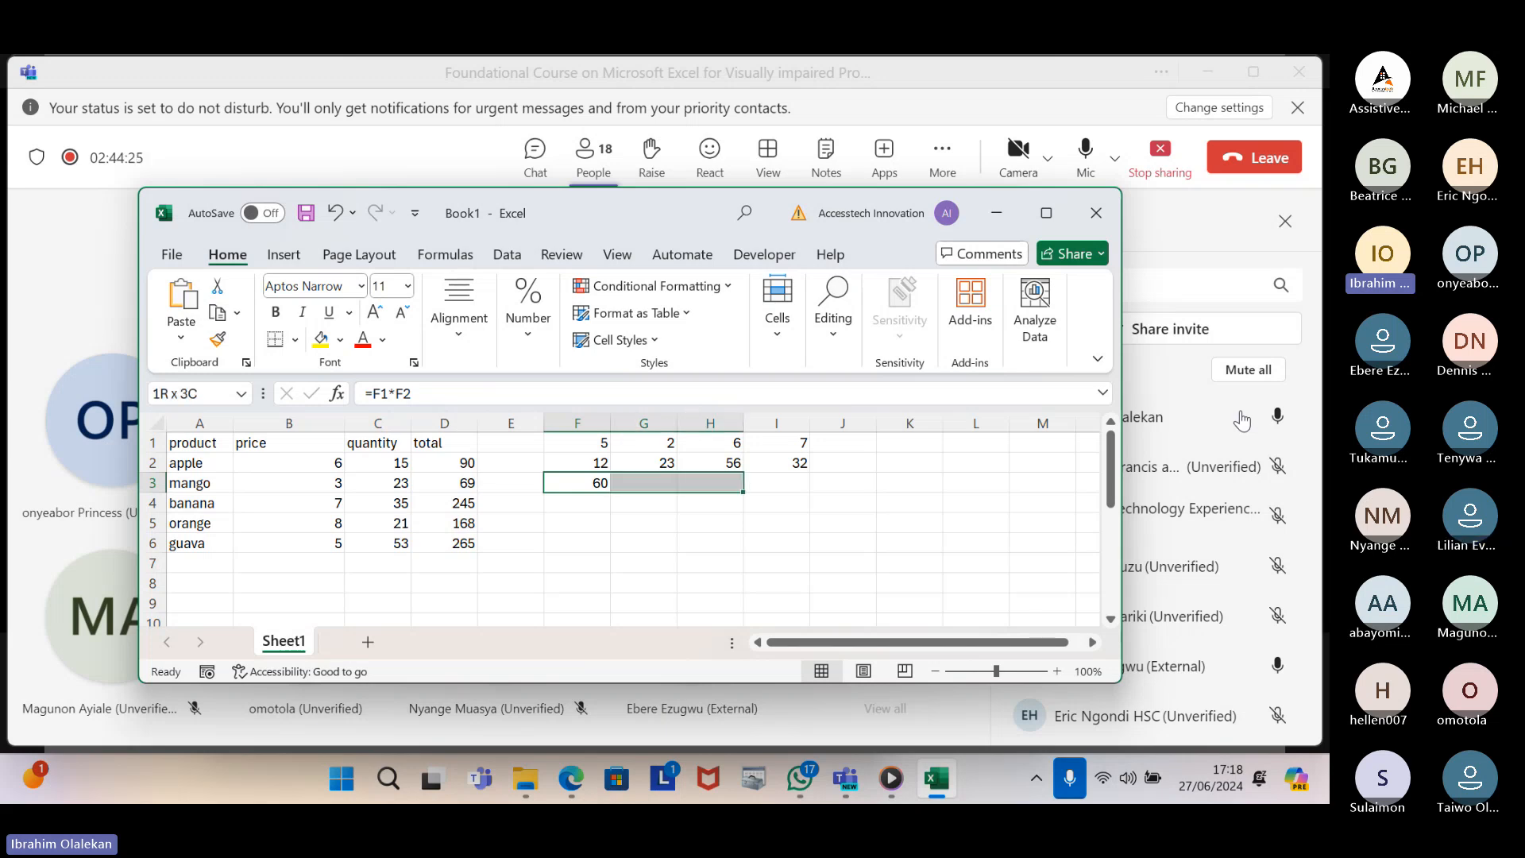
pyautogui.hotkey('shift', 'Right')
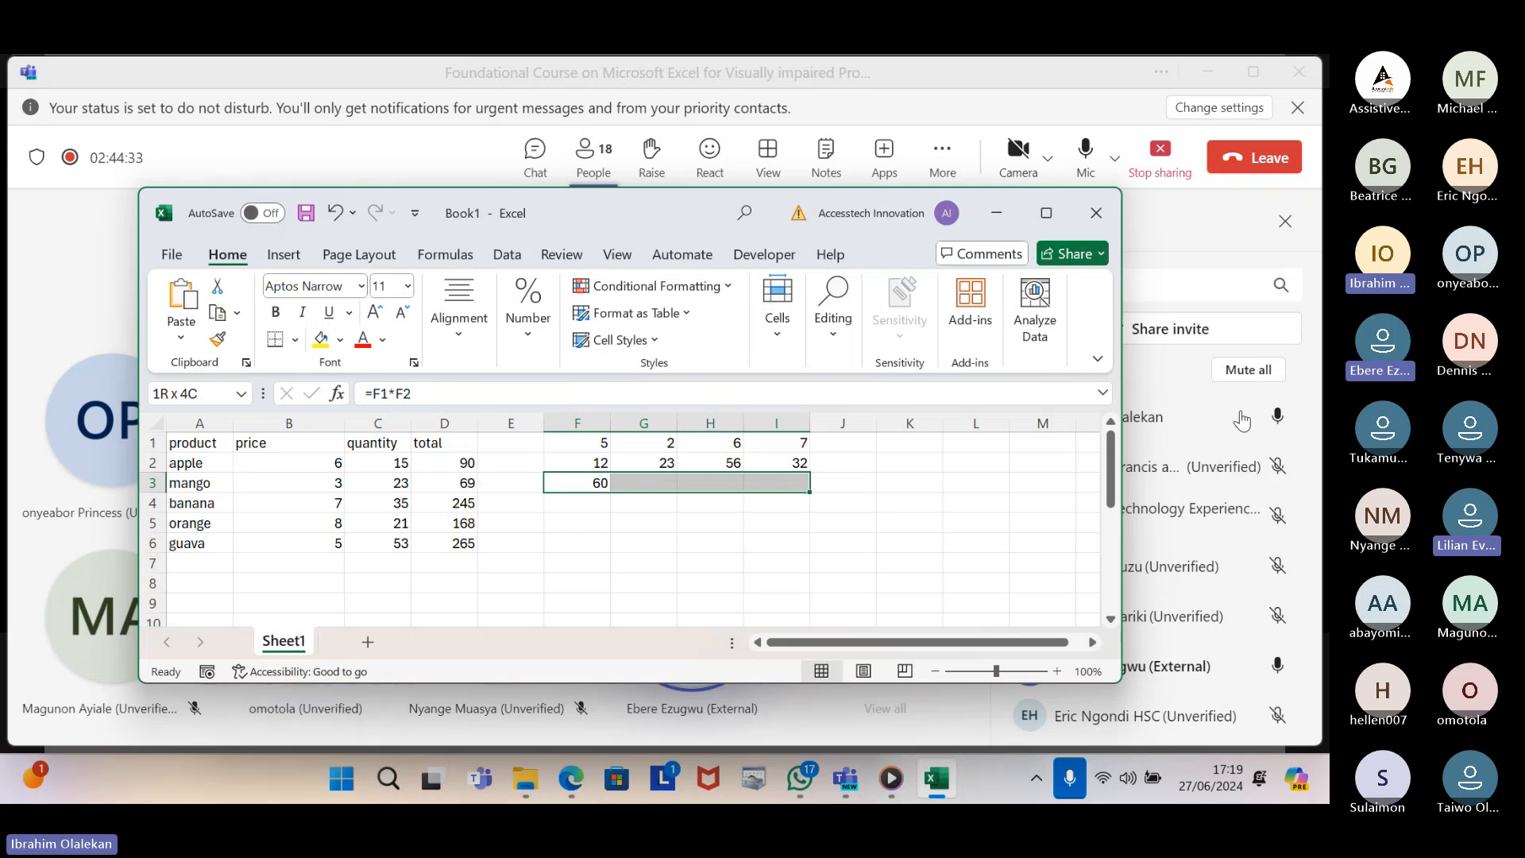
pyautogui.hotkey('ctrl', 'r')
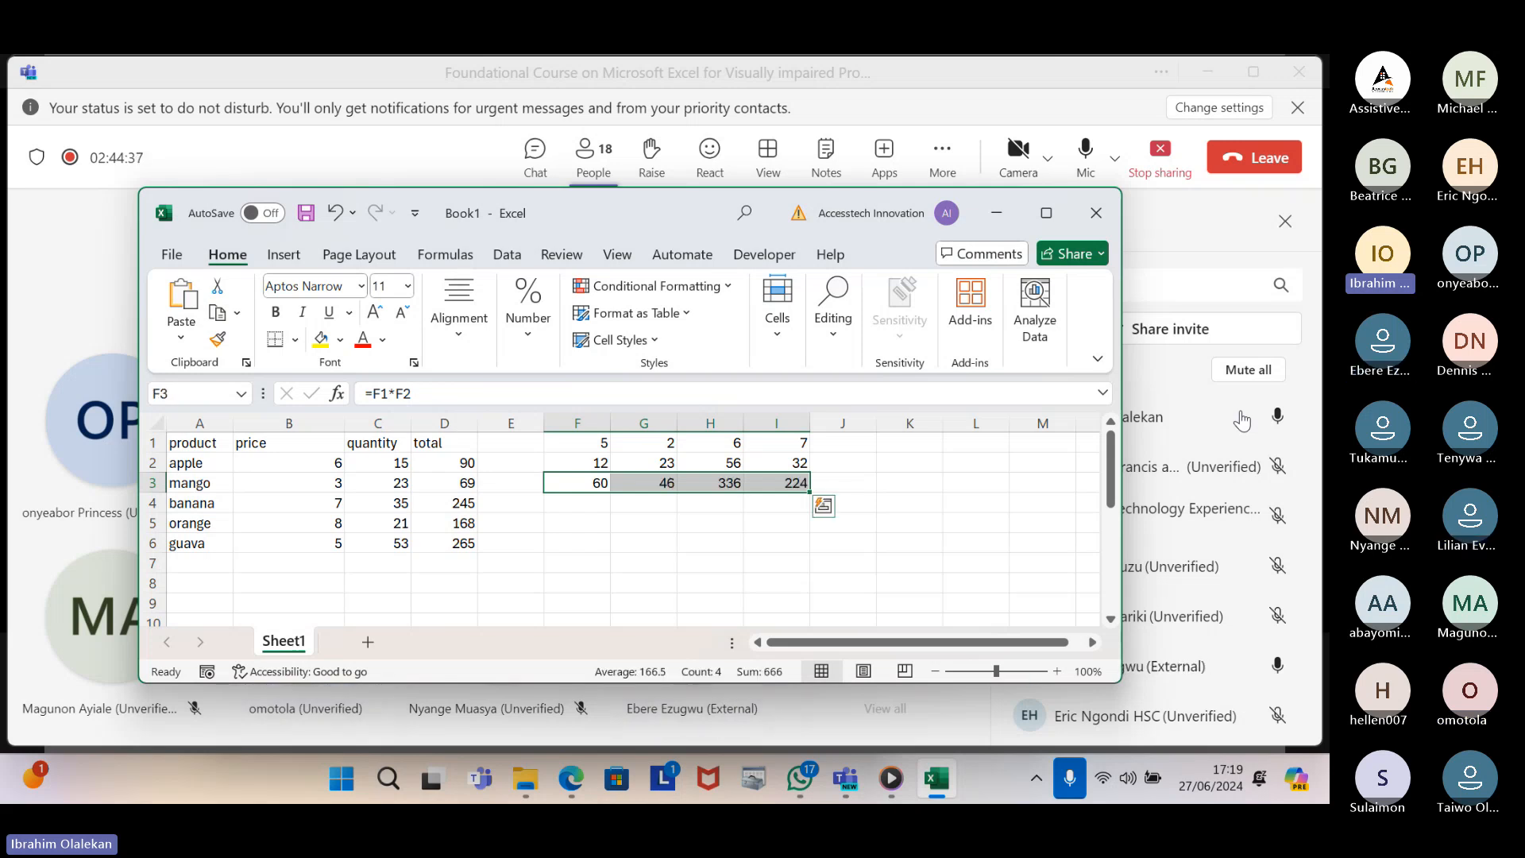
pyautogui.press('Right')
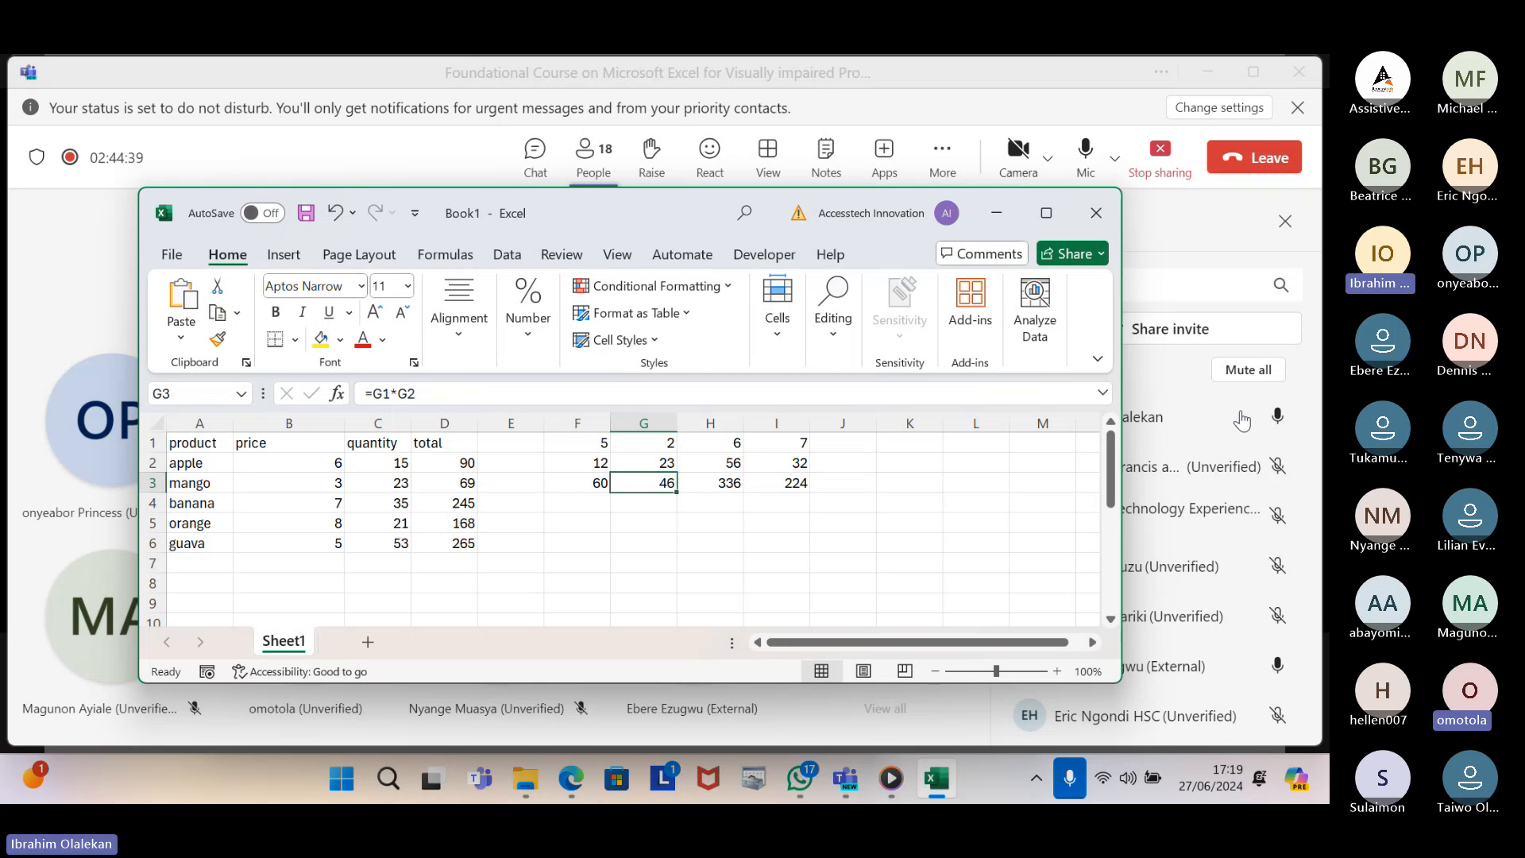
pyautogui.press('Right')
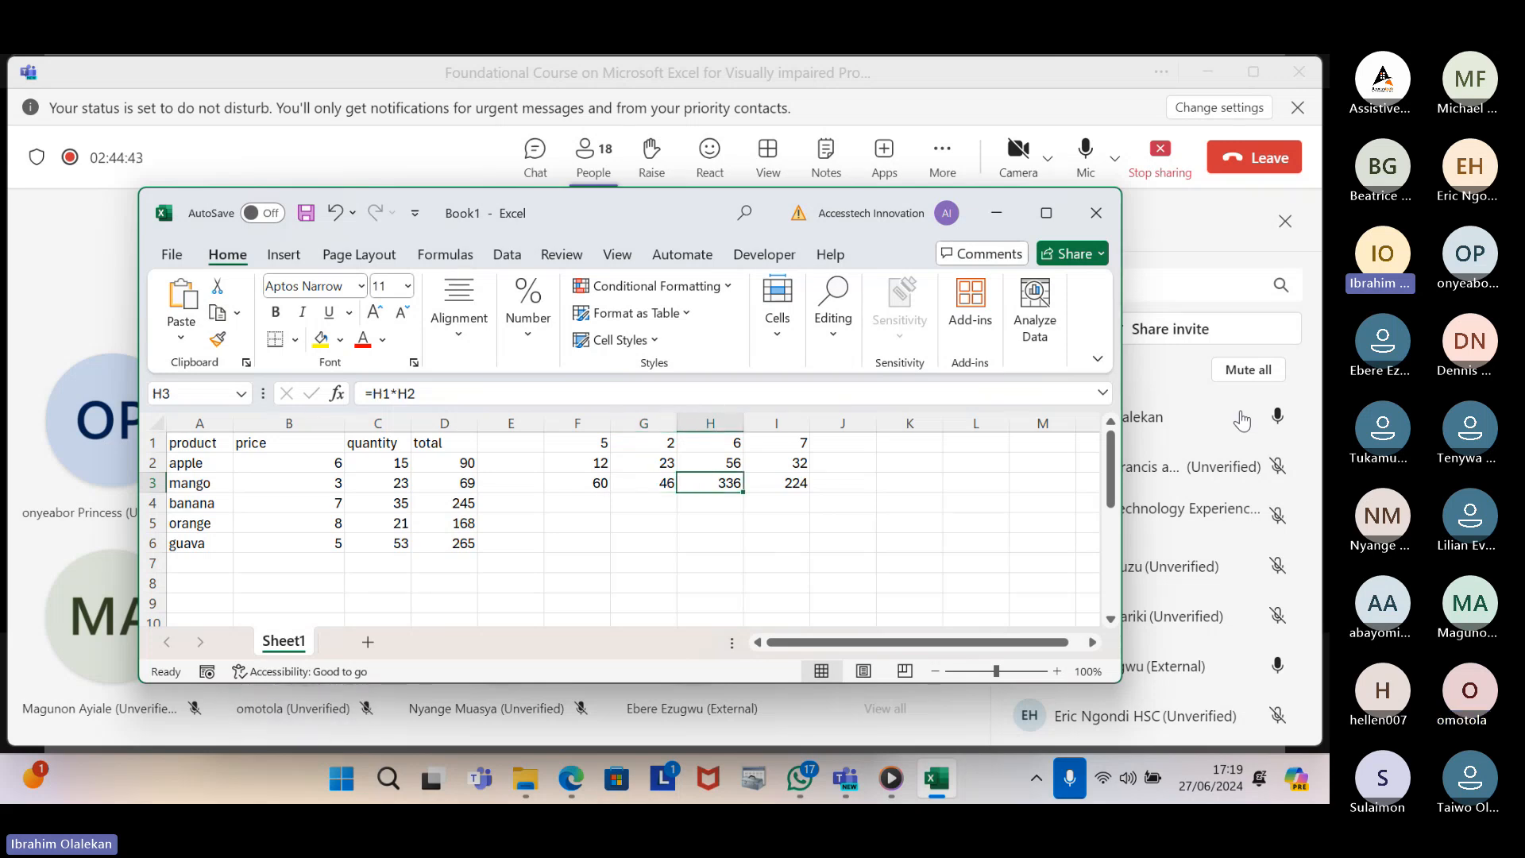
pyautogui.press('Right')
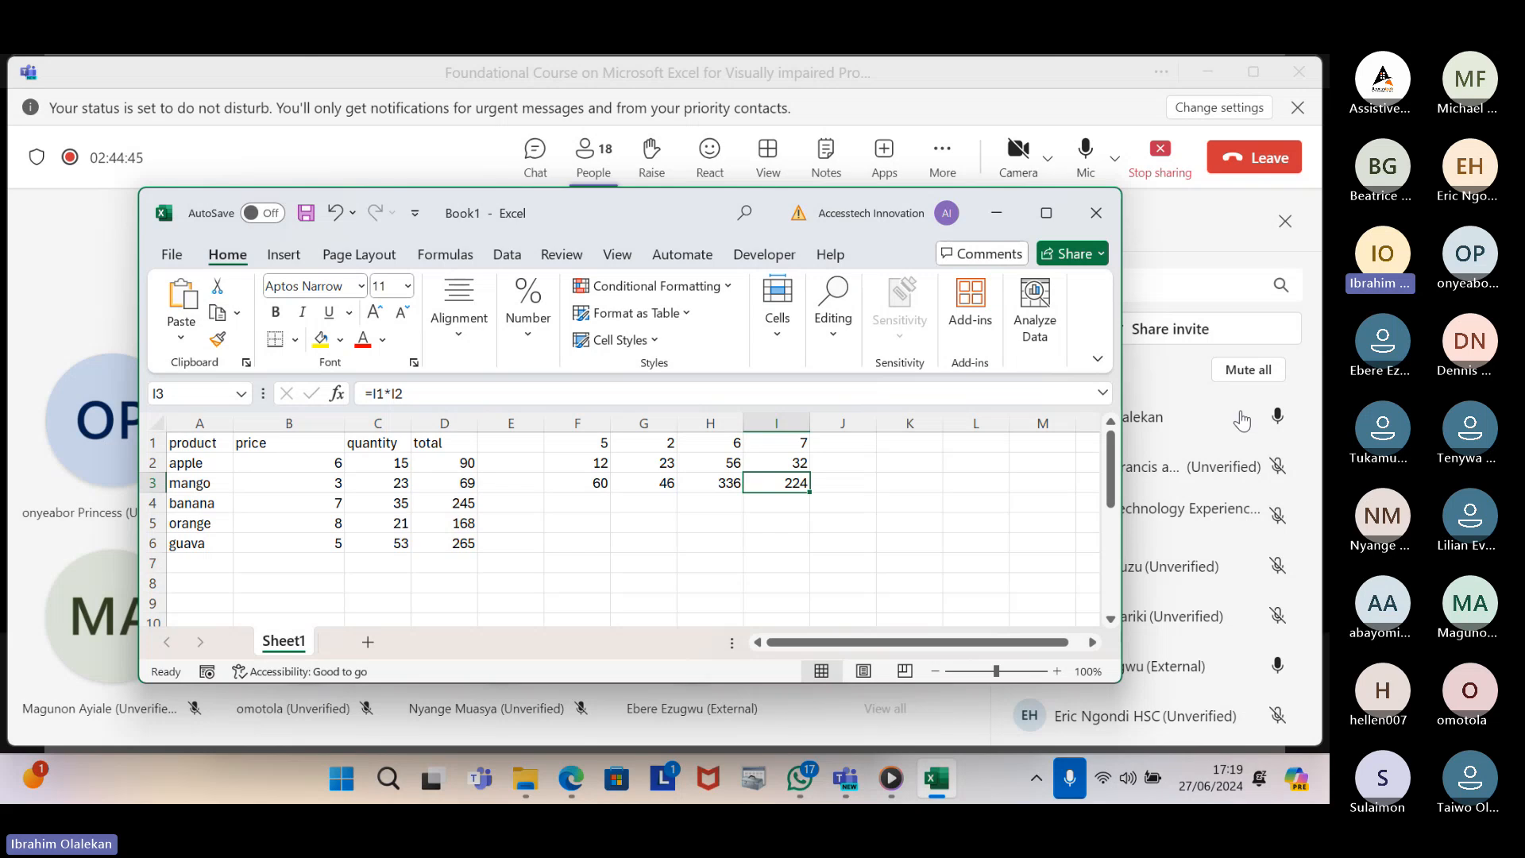
pyautogui.press('Right')
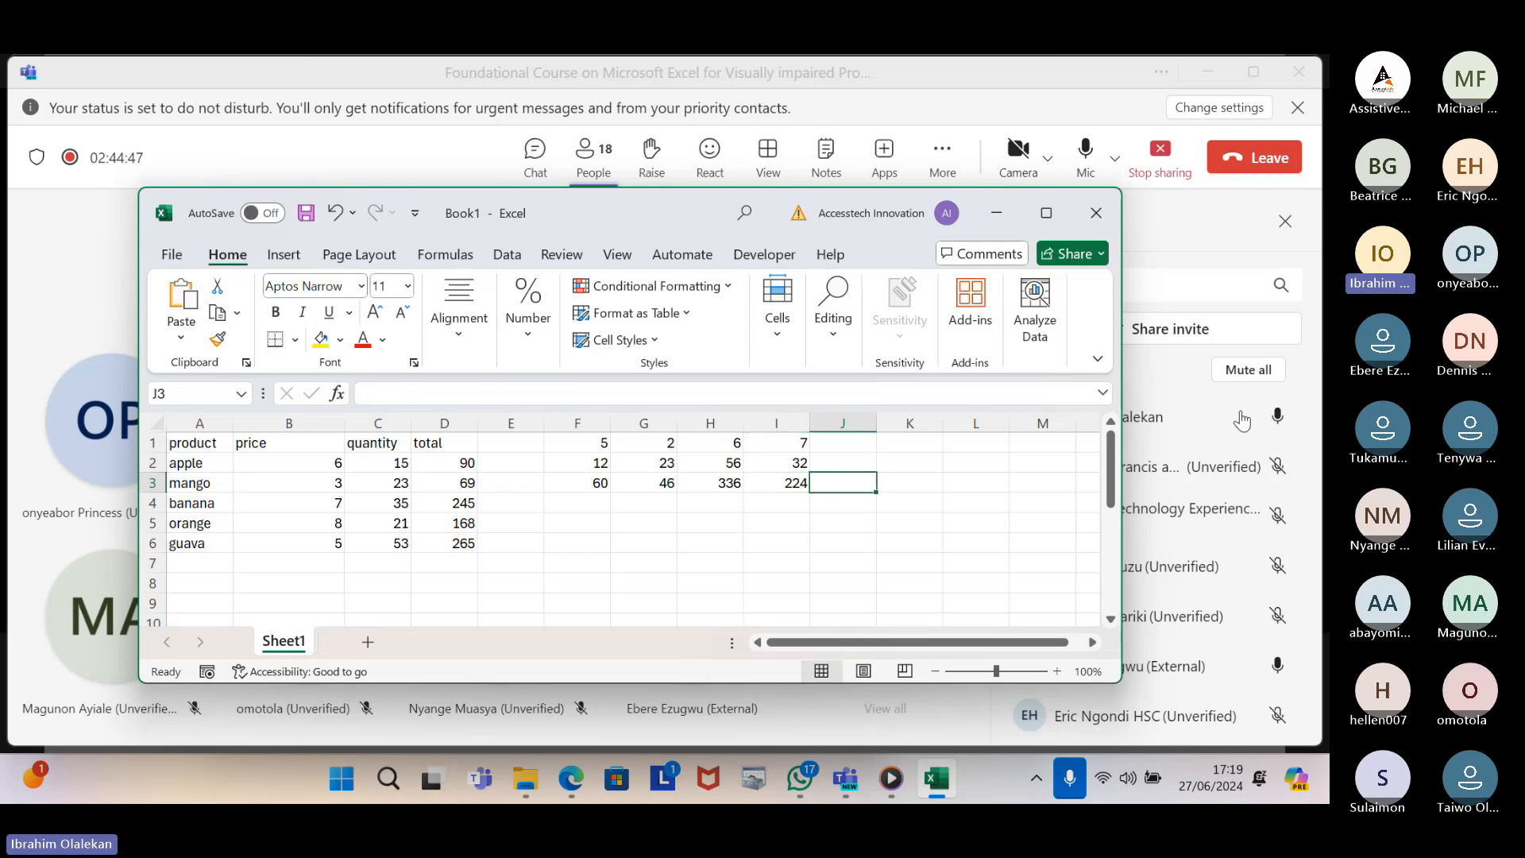
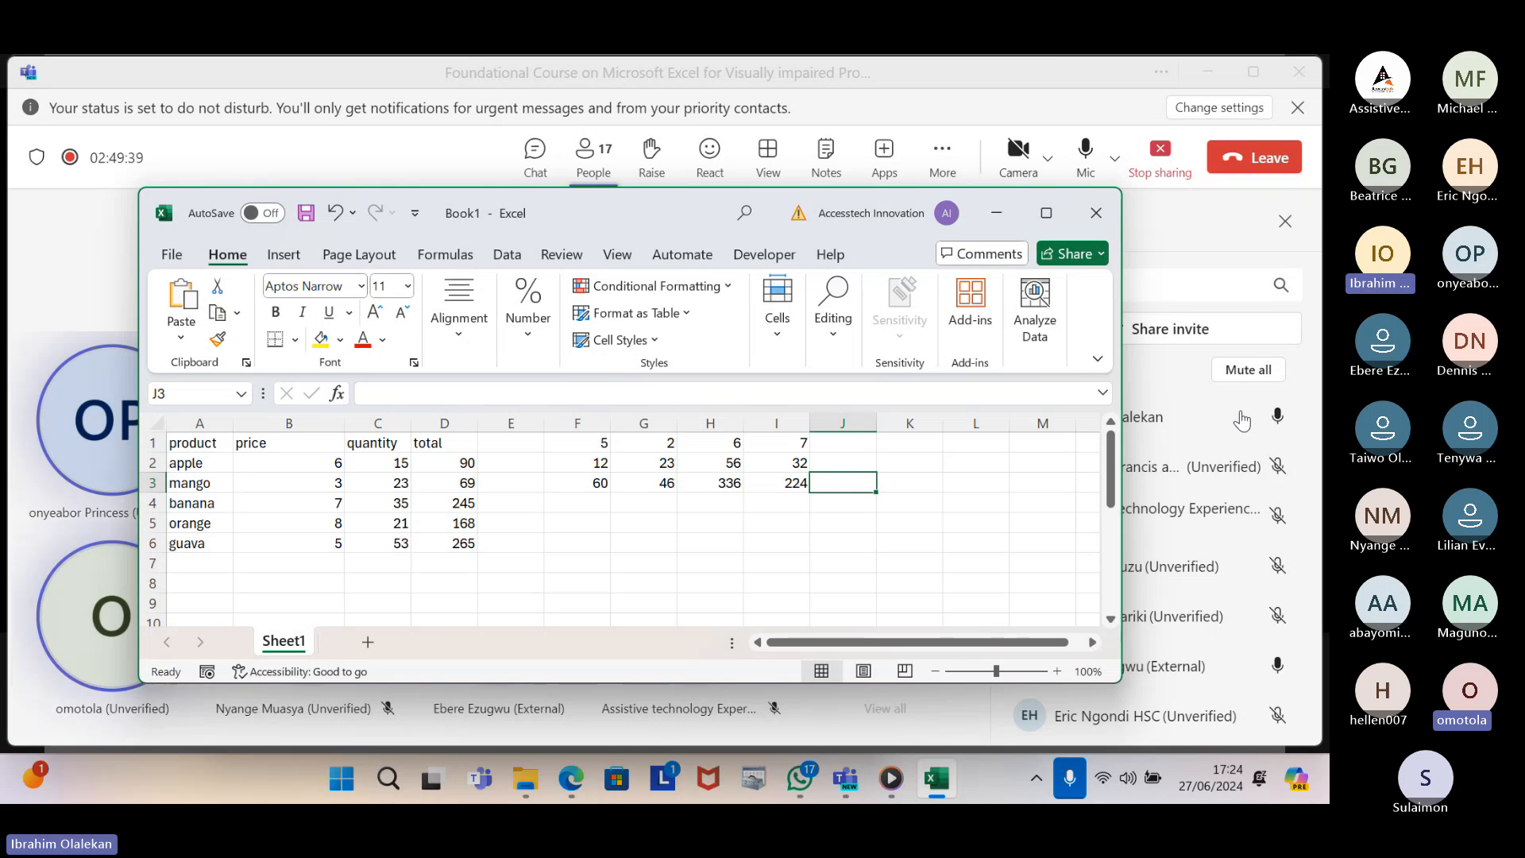
# Review the product column down to its last entry, and the row 1 entries across to K1
pyautogui.press('Up')
pyautogui.press('Up')
pyautogui.press('Left')
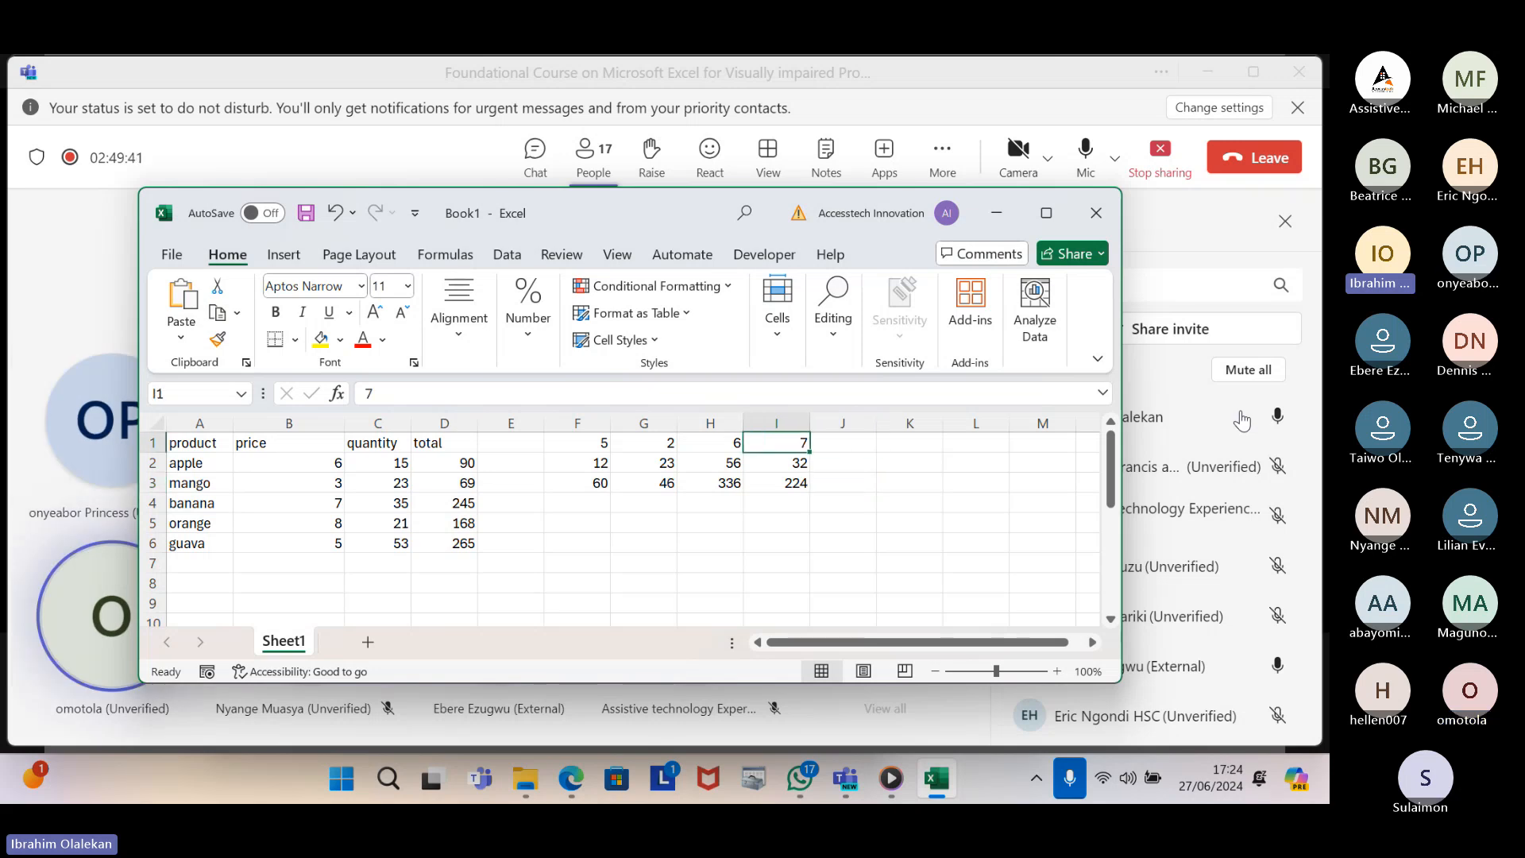
pyautogui.hotkey('ctrl', 'Left')
pyautogui.press('Home')
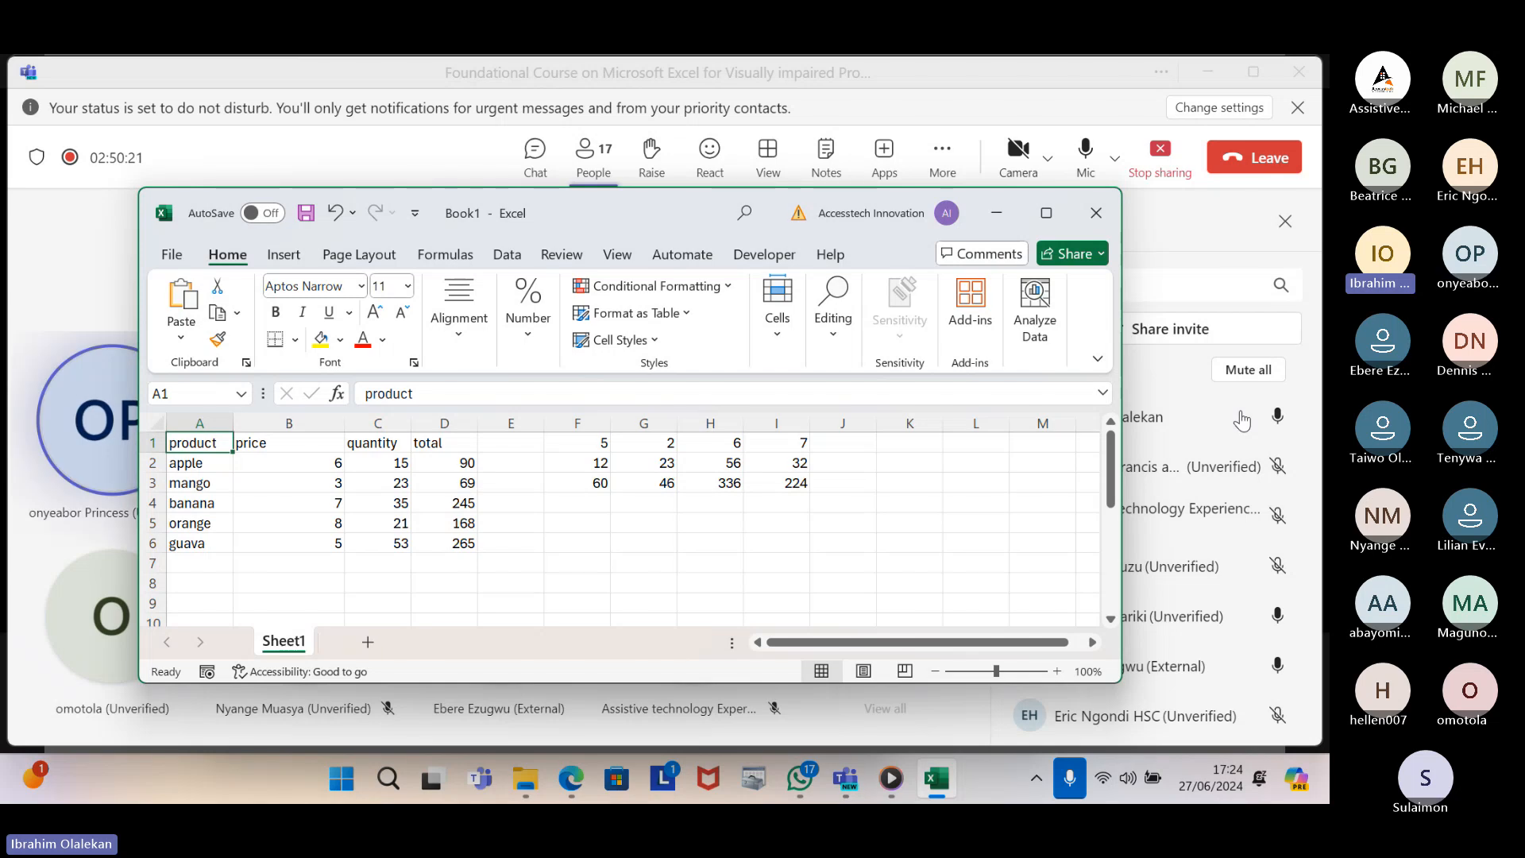
pyautogui.hotkey('ctrl', 'Down')
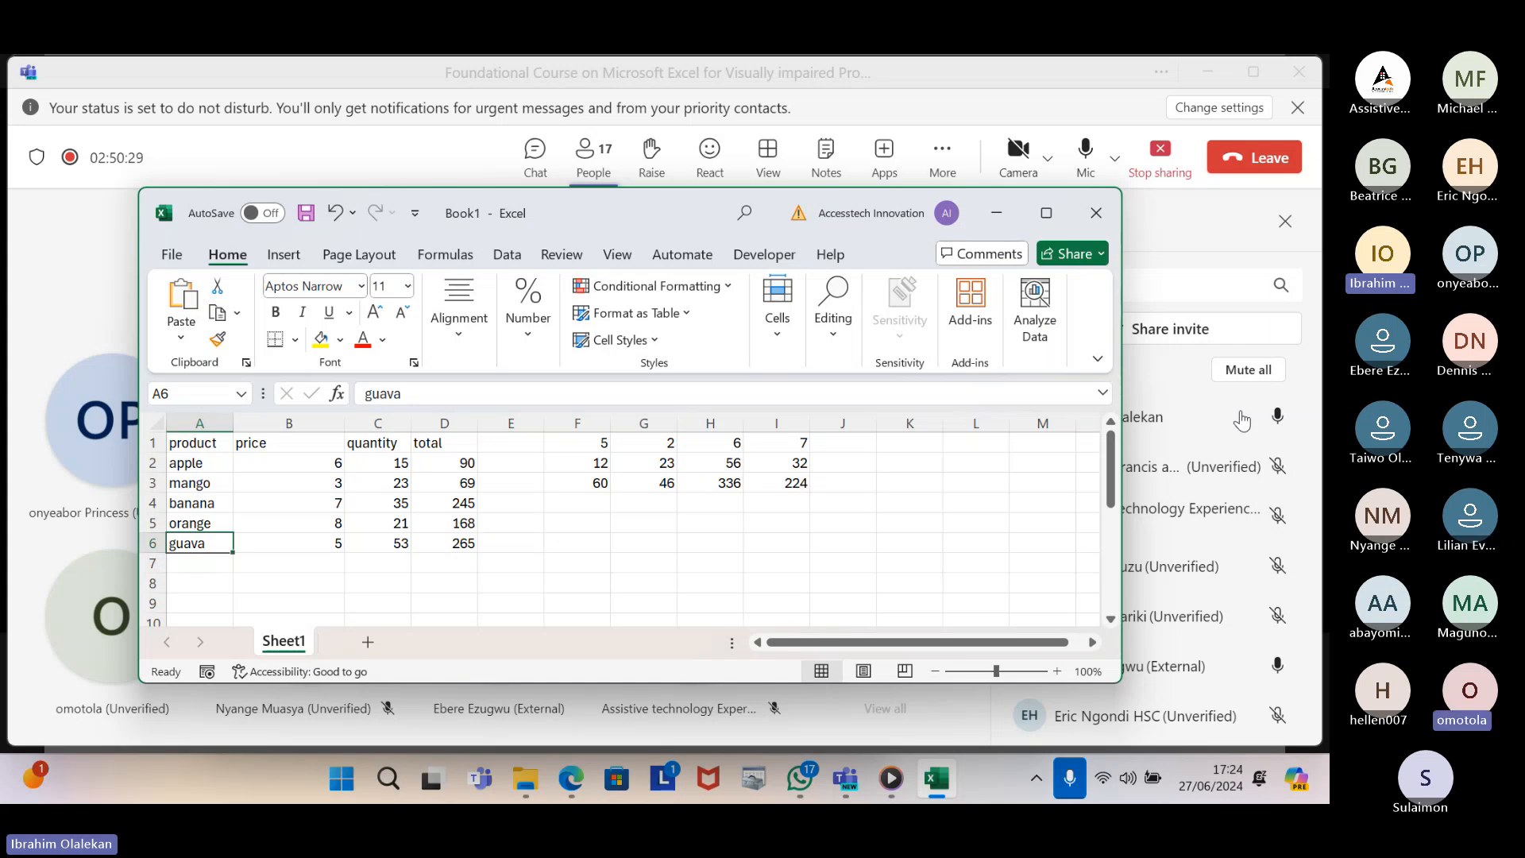
pyautogui.hotkey('ctrl', 'Home')
pyautogui.hotkey('ctrl', 'Right')
pyautogui.press('Right')
pyautogui.press('Right')
pyautogui.press('Right')
pyautogui.press('Right')
pyautogui.press('Right')
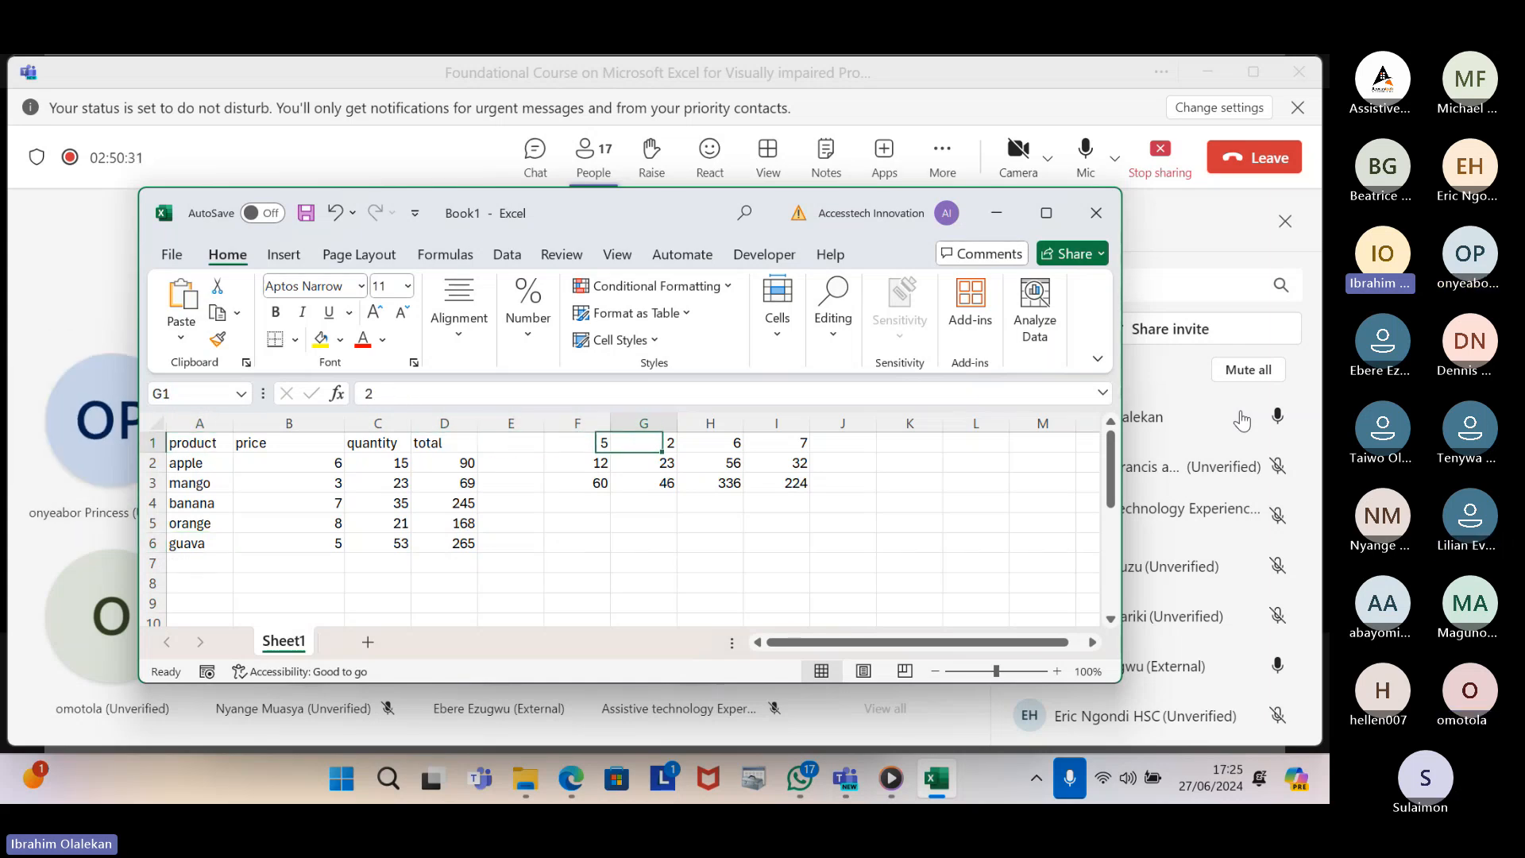
pyautogui.press('Right')
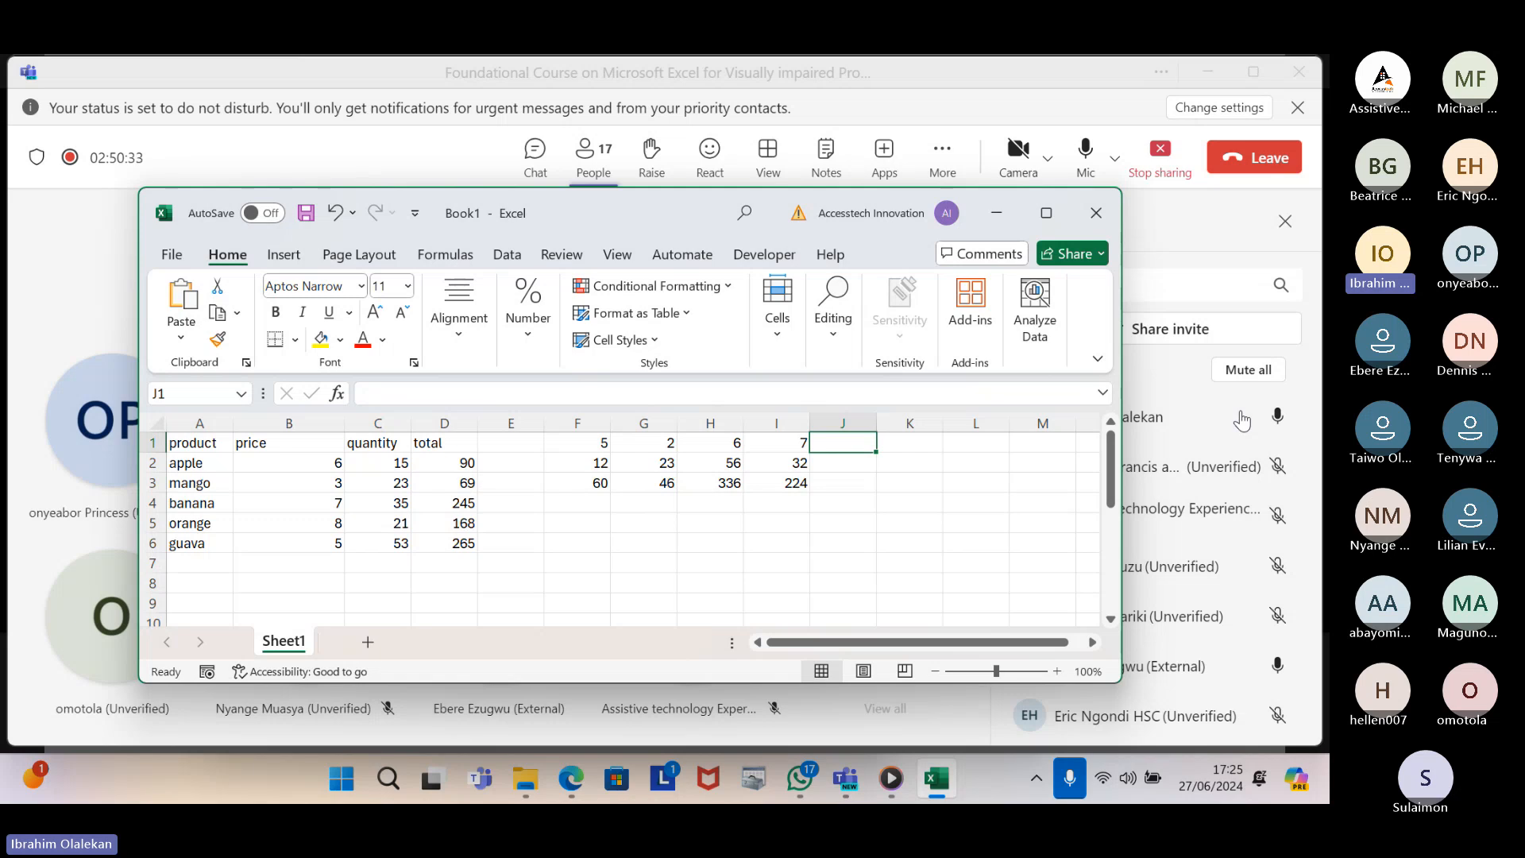
pyautogui.press('Right')
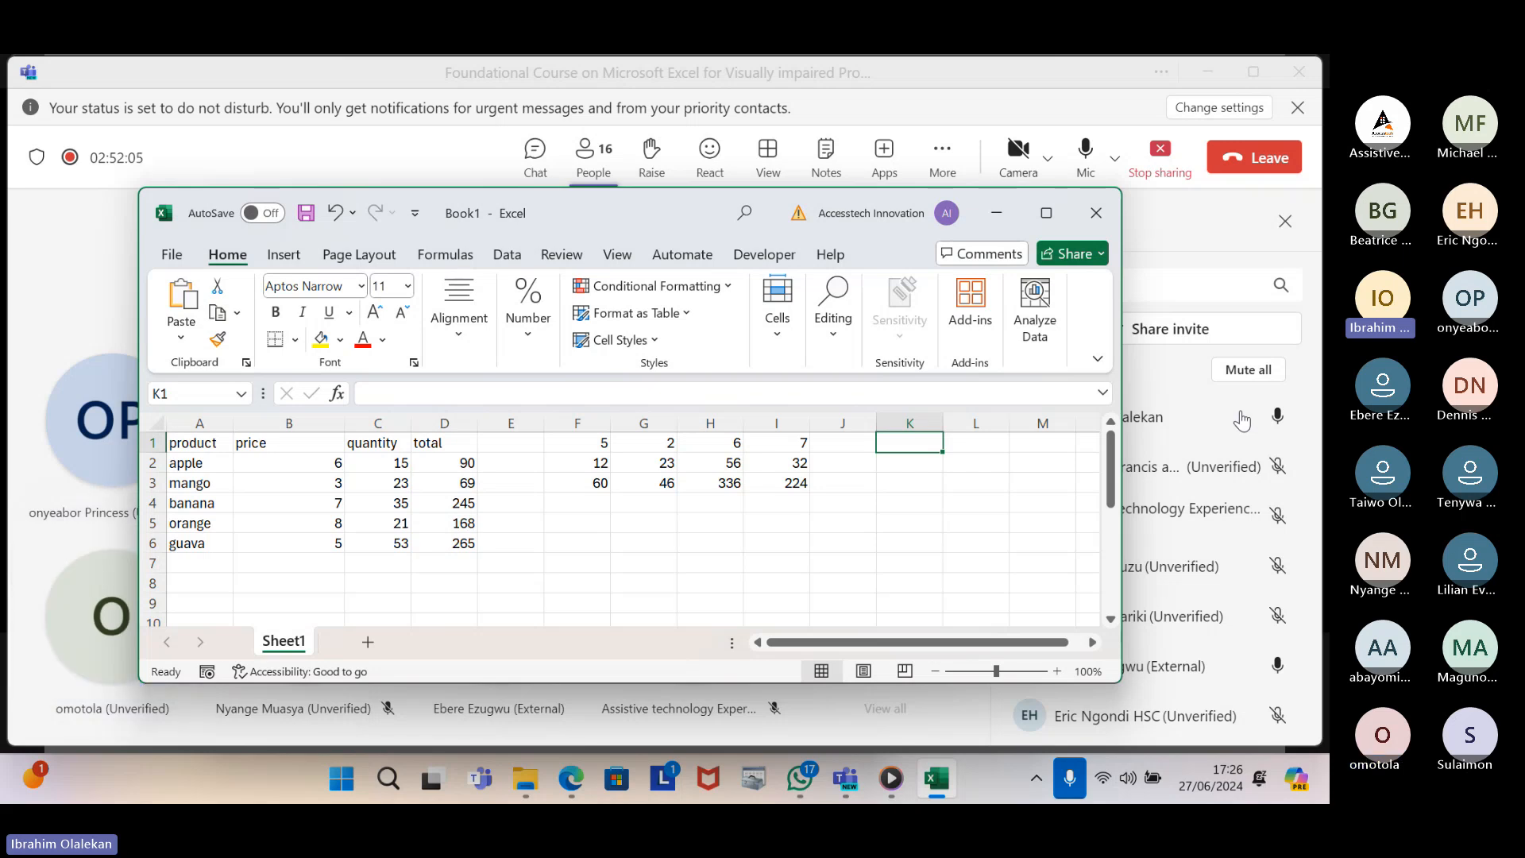
# Clear the totals in D3 through D6, keeping only the formula in D2
pyautogui.press('Left')
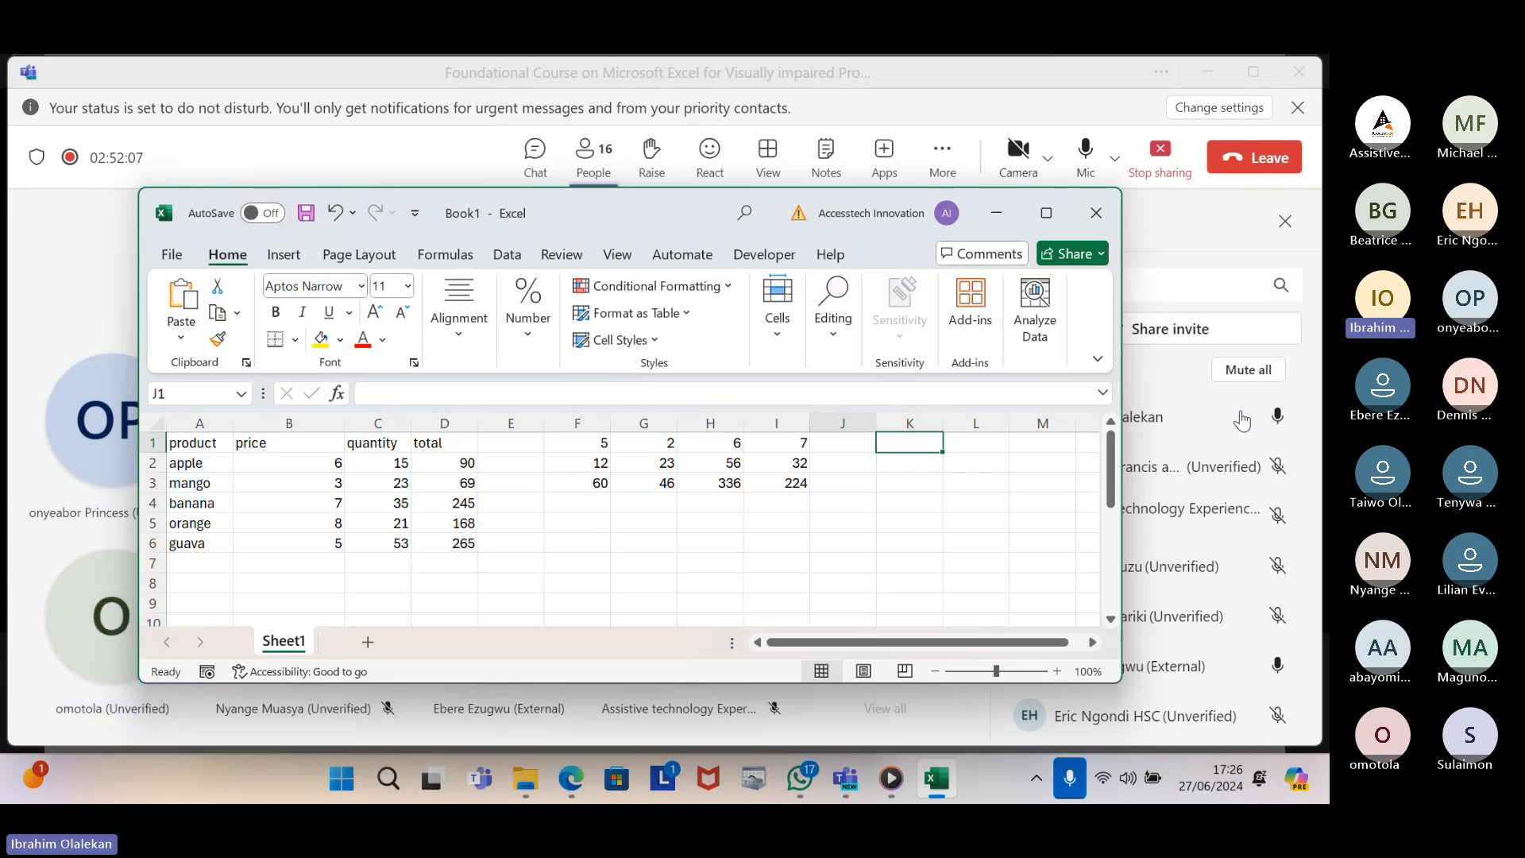
pyautogui.press('Left')
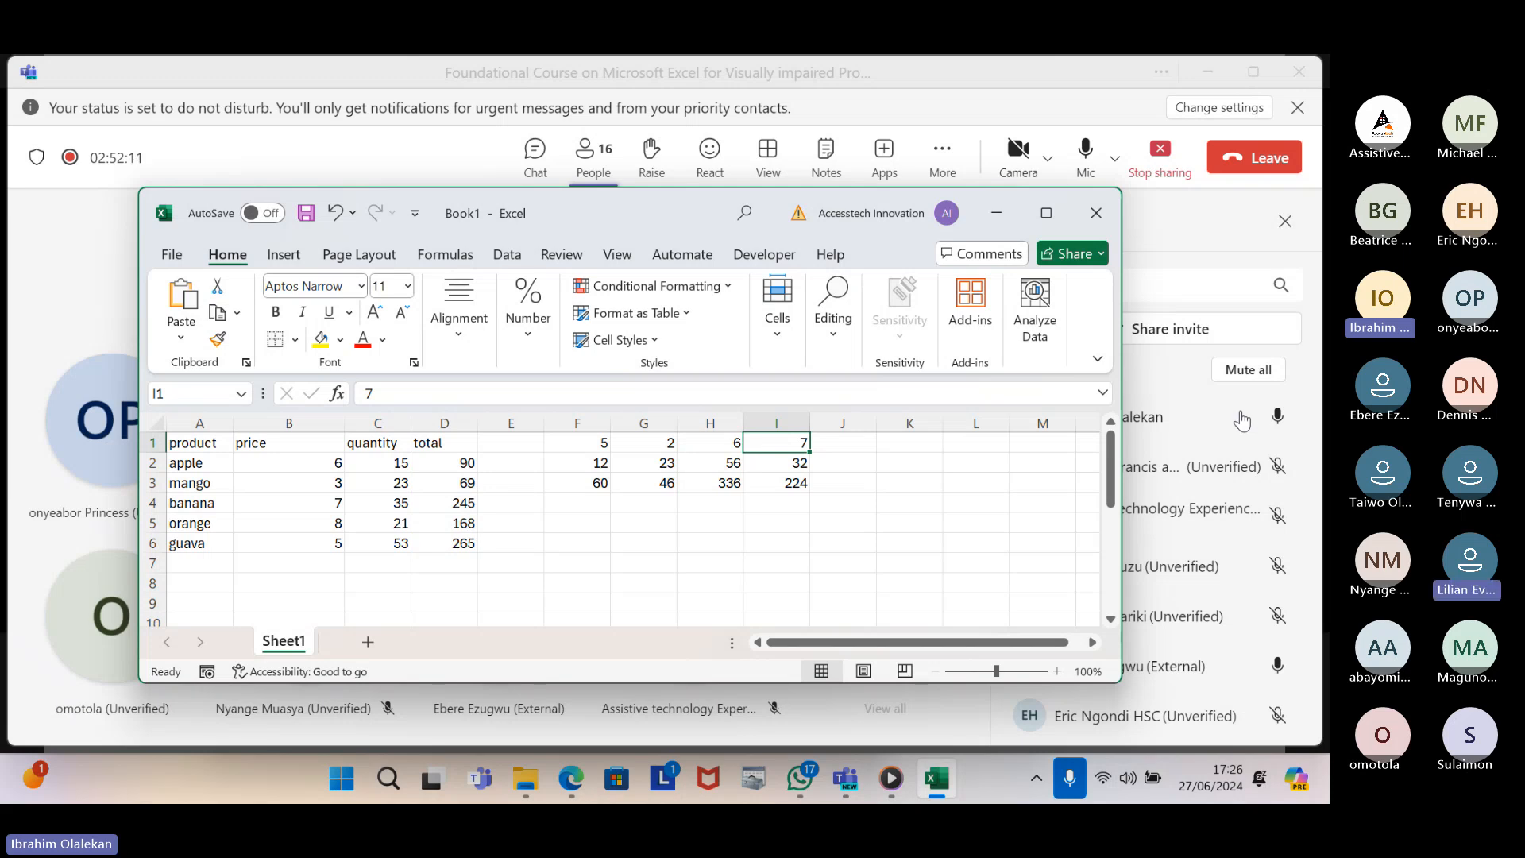
pyautogui.press('Left')
pyautogui.press('Left')
pyautogui.press('Left')
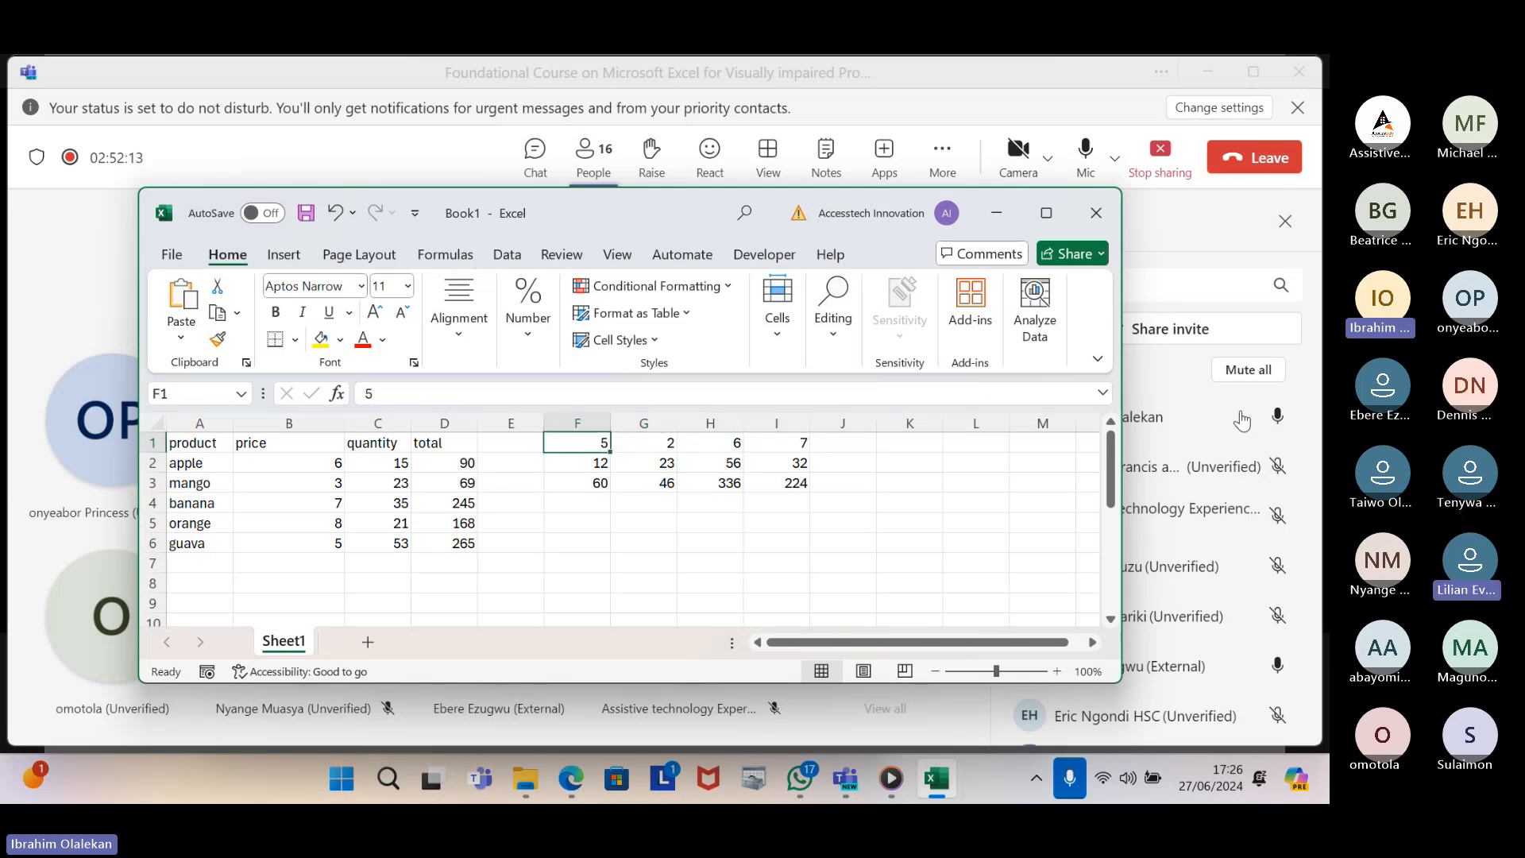
pyautogui.press('Left')
pyautogui.press('Left')
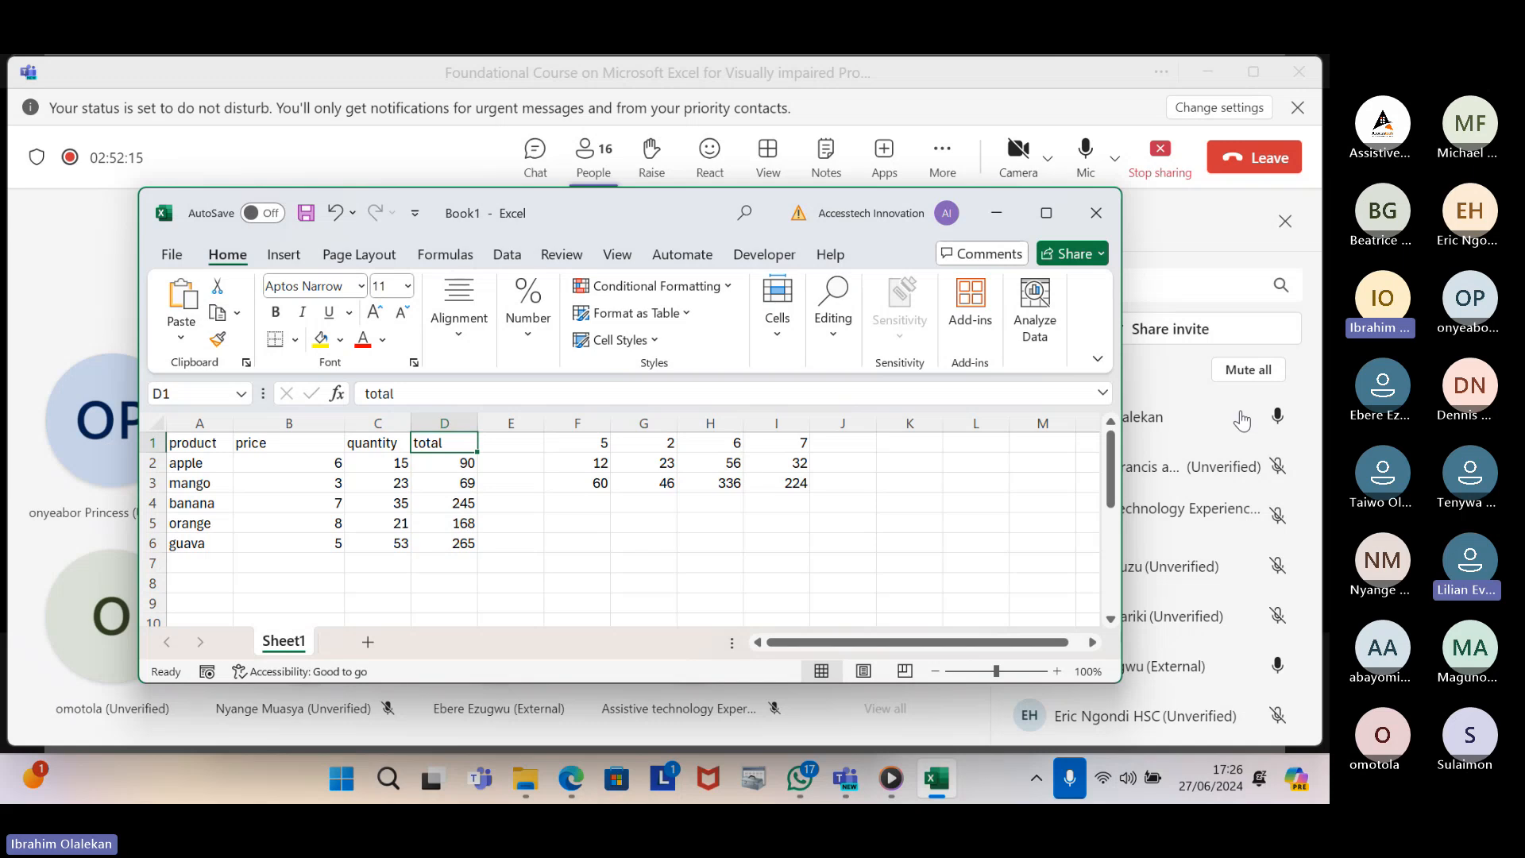
pyautogui.press('Down')
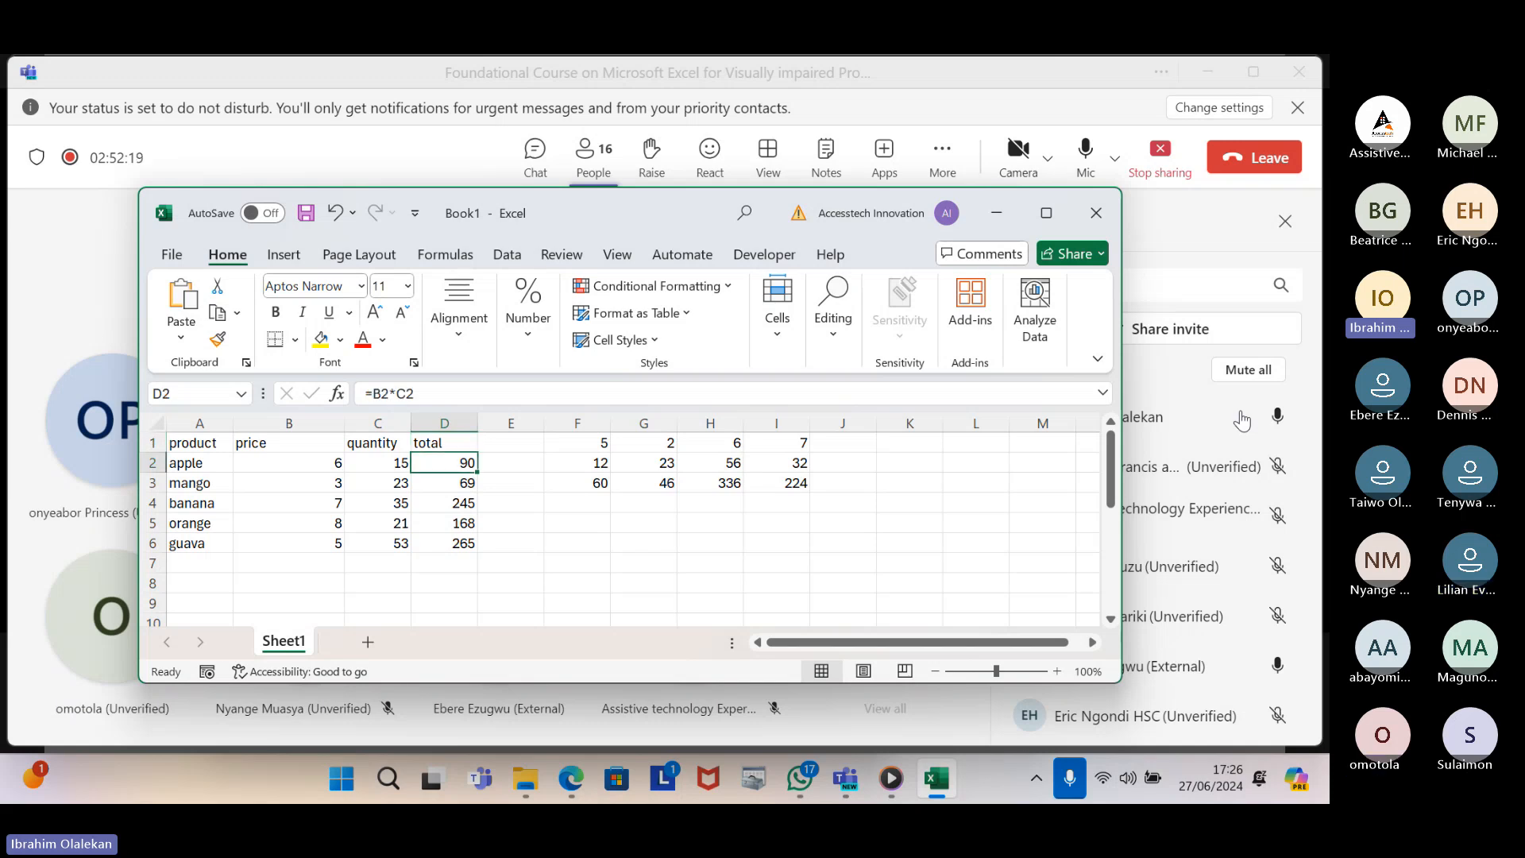
pyautogui.press('Down')
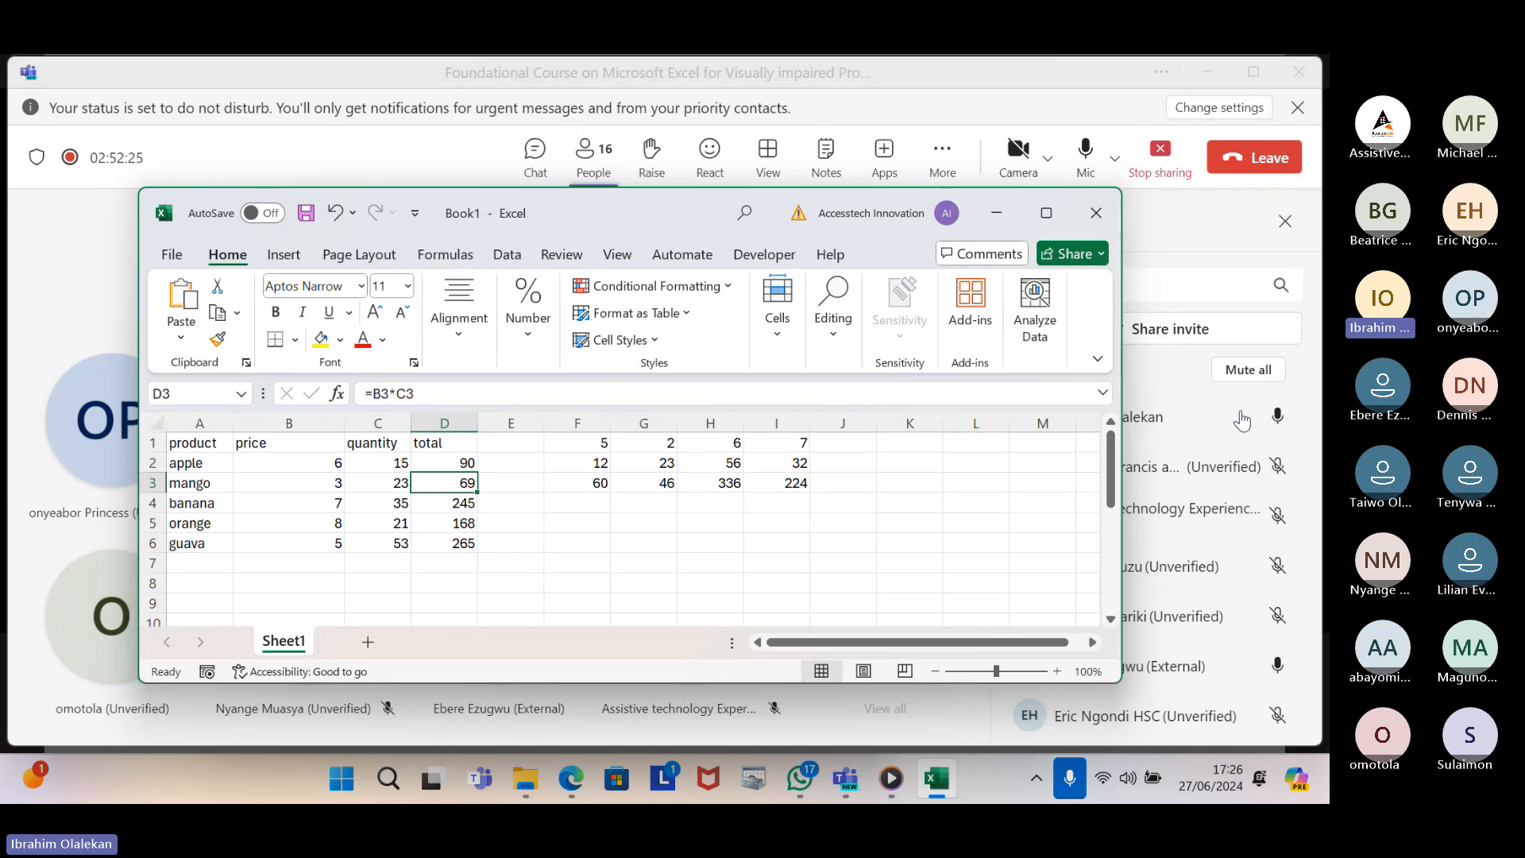
pyautogui.hotkey('ctrl', 'shift', 'Down')
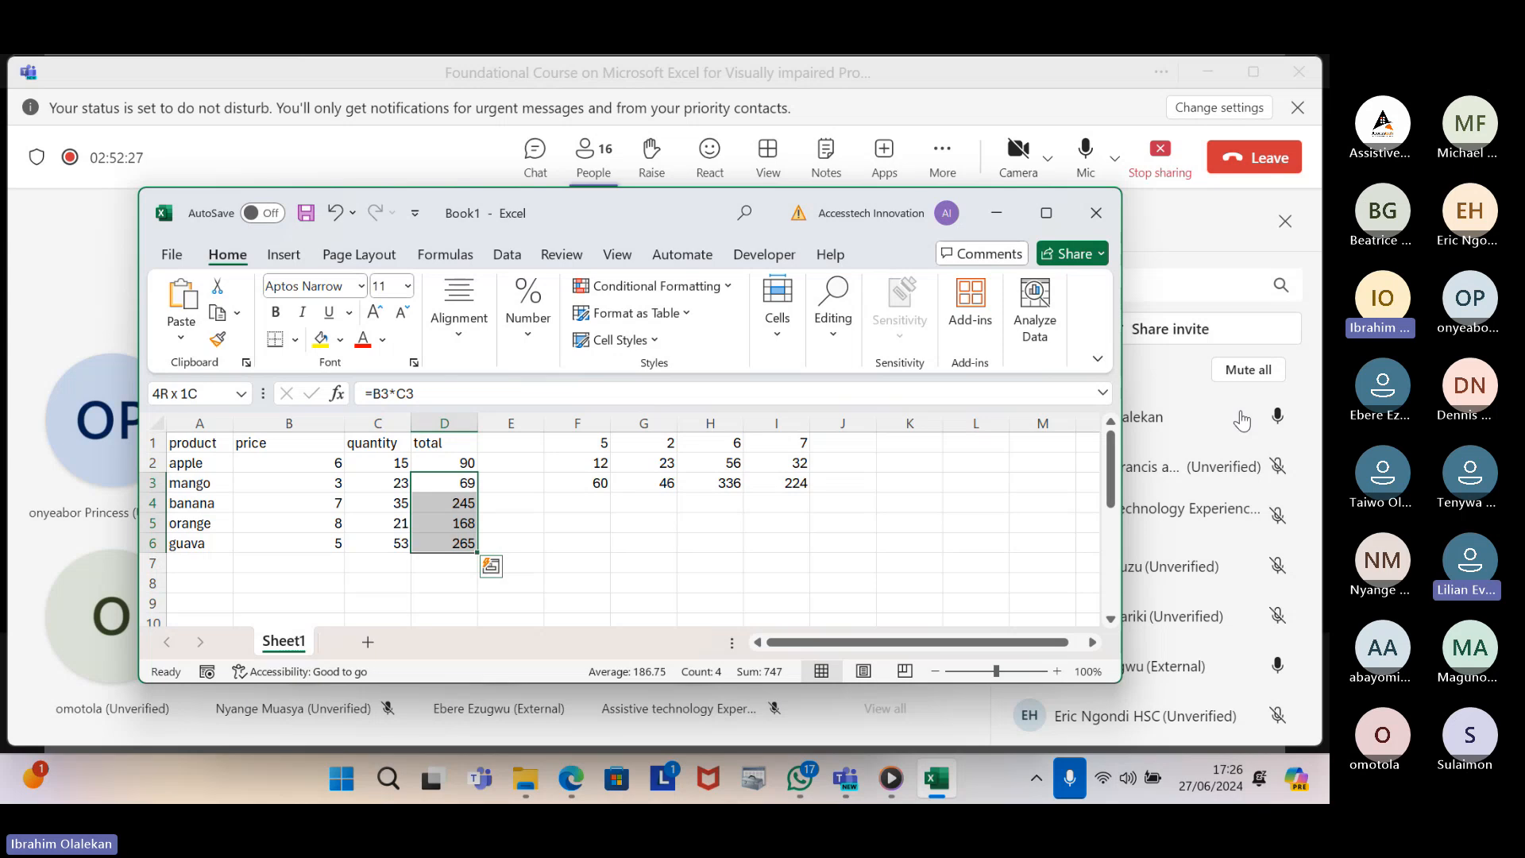
pyautogui.press('Delete')
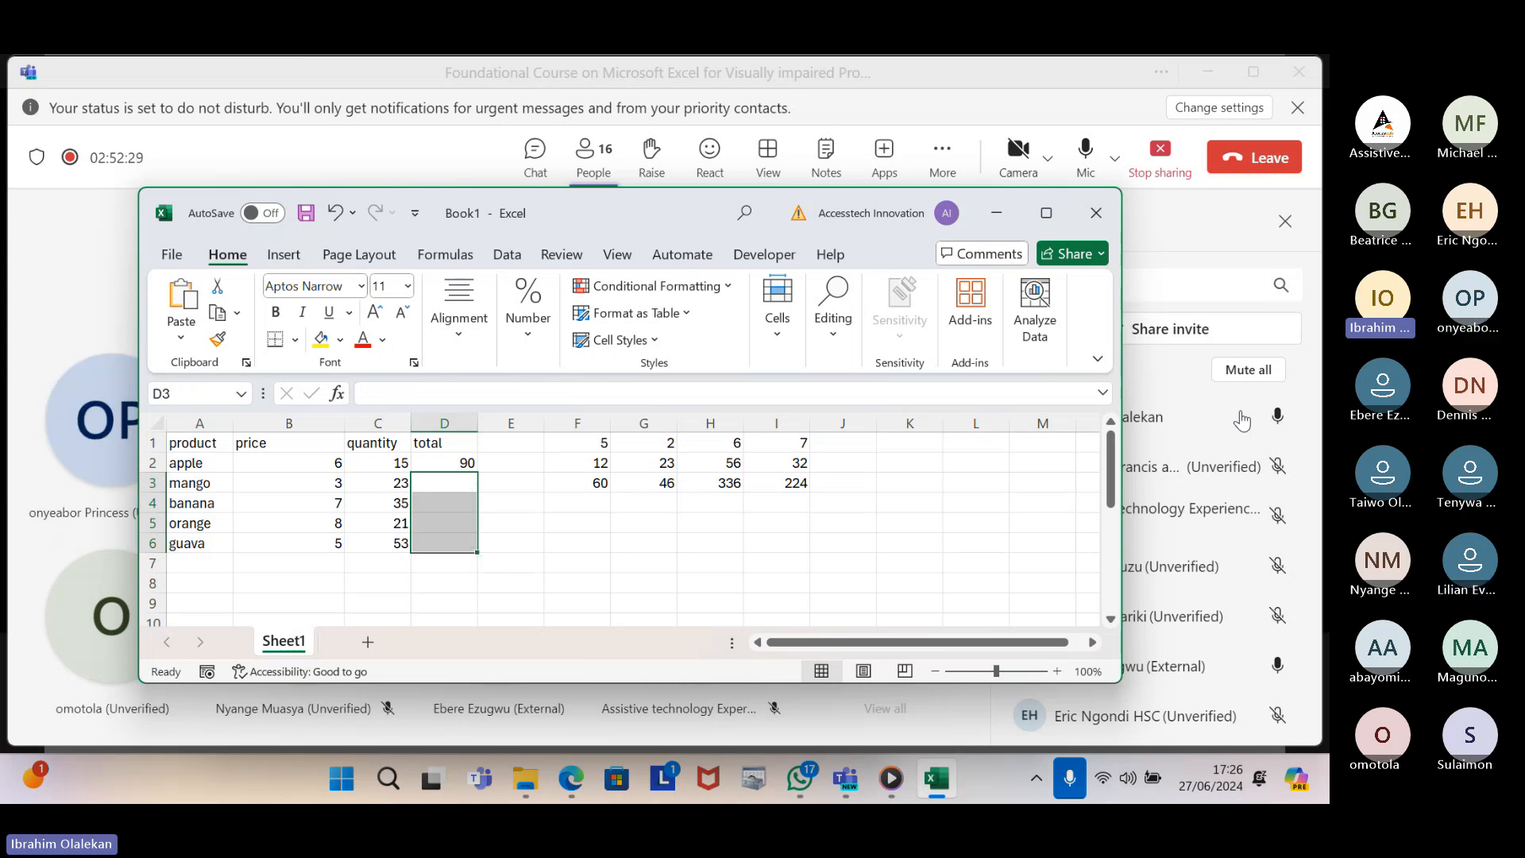
# Check the cells of the total column one by one down to D7 and back up to D2
pyautogui.press('Up')
pyautogui.press('Down')
pyautogui.press('Down')
pyautogui.press('Down')
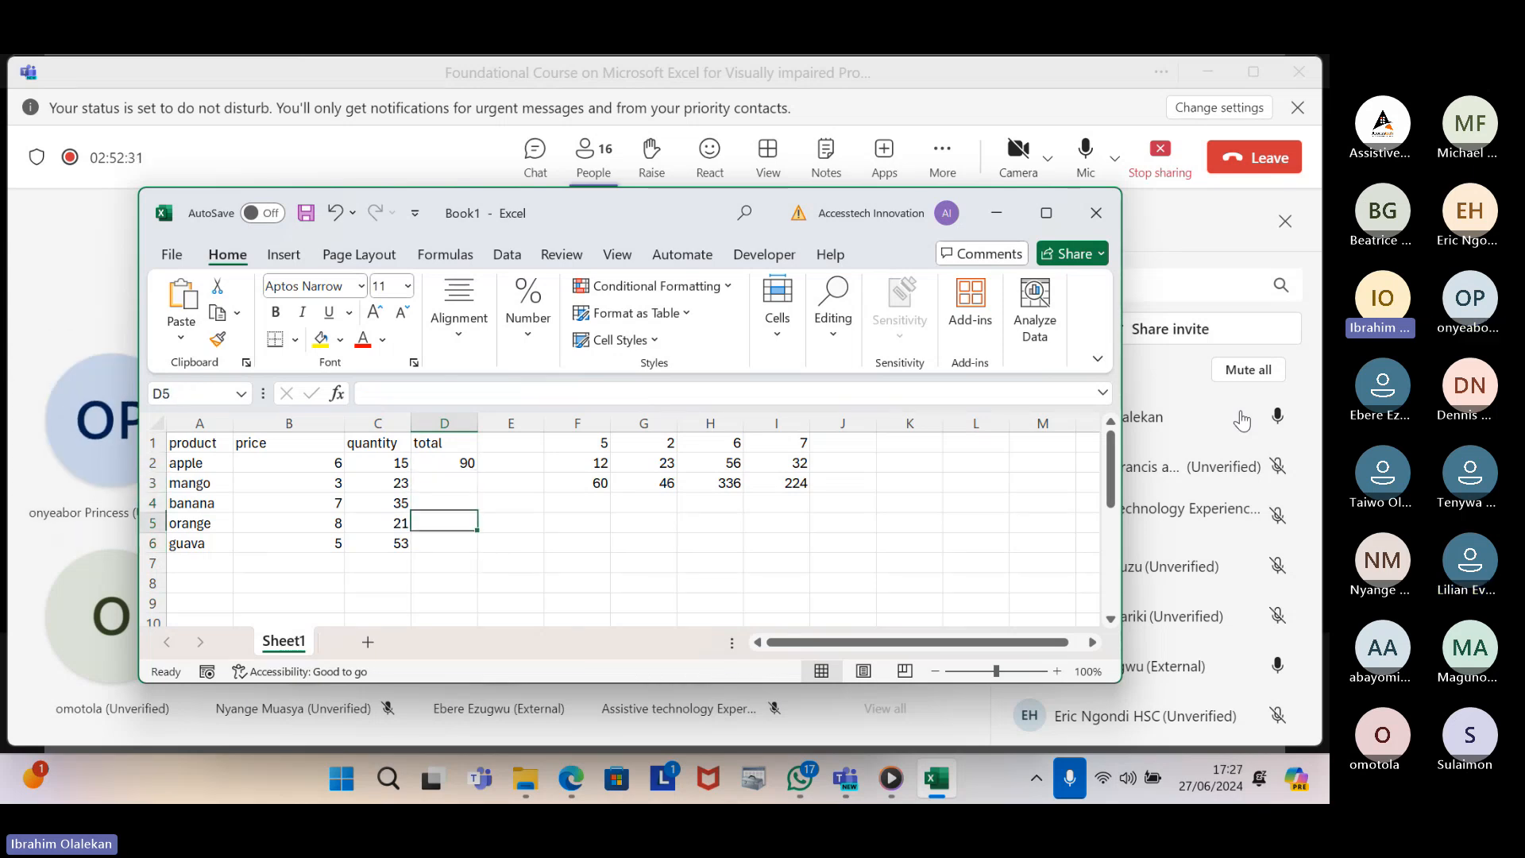
pyautogui.press('Down')
pyautogui.press('Down')
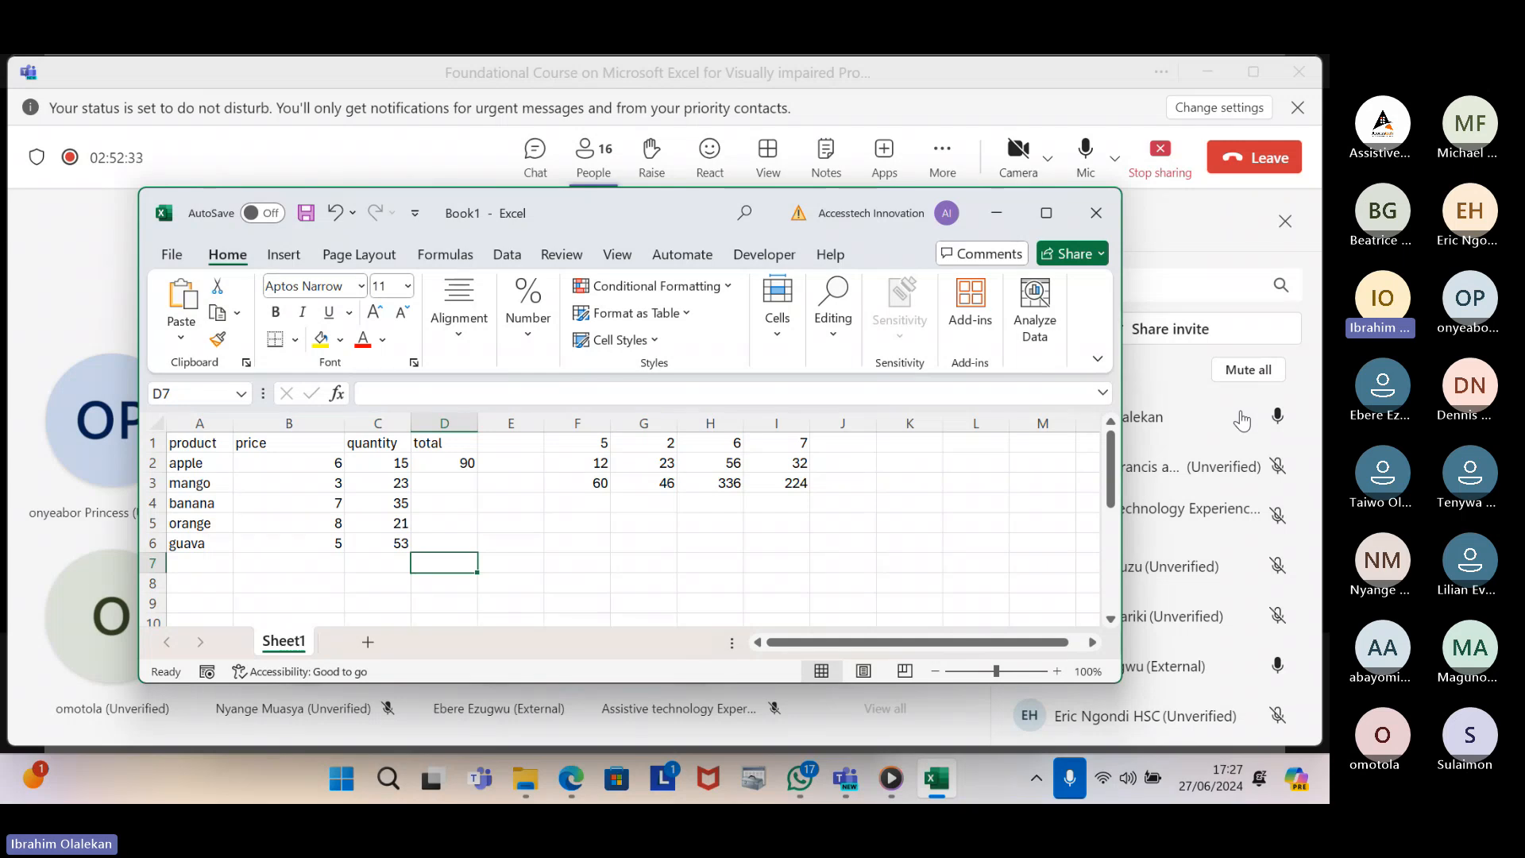
pyautogui.press('Up')
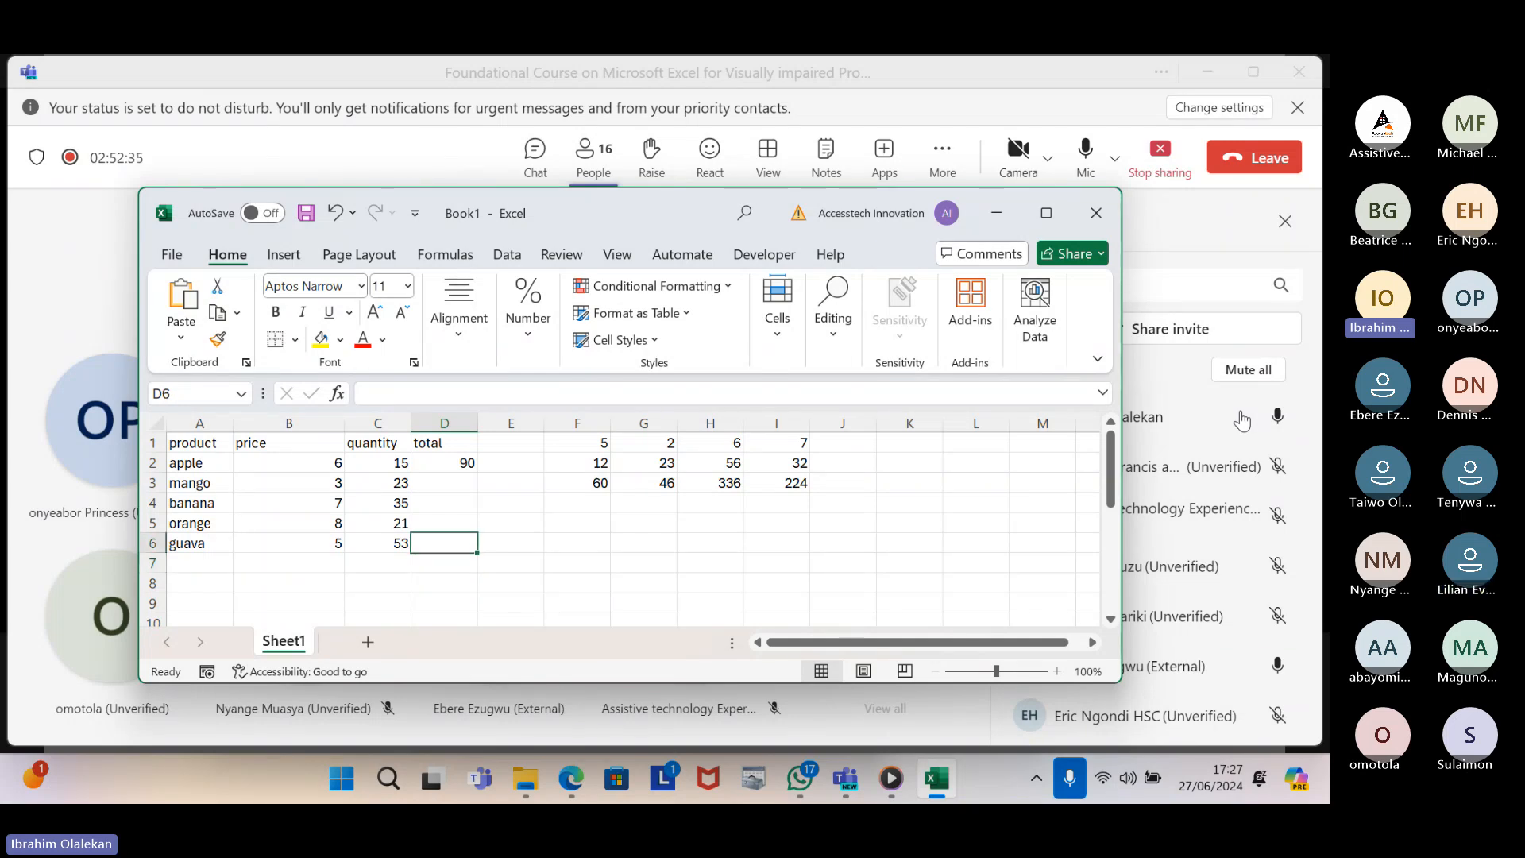
pyautogui.press('Up')
pyautogui.press('Up')
pyautogui.press('Up')
pyautogui.press('Up')
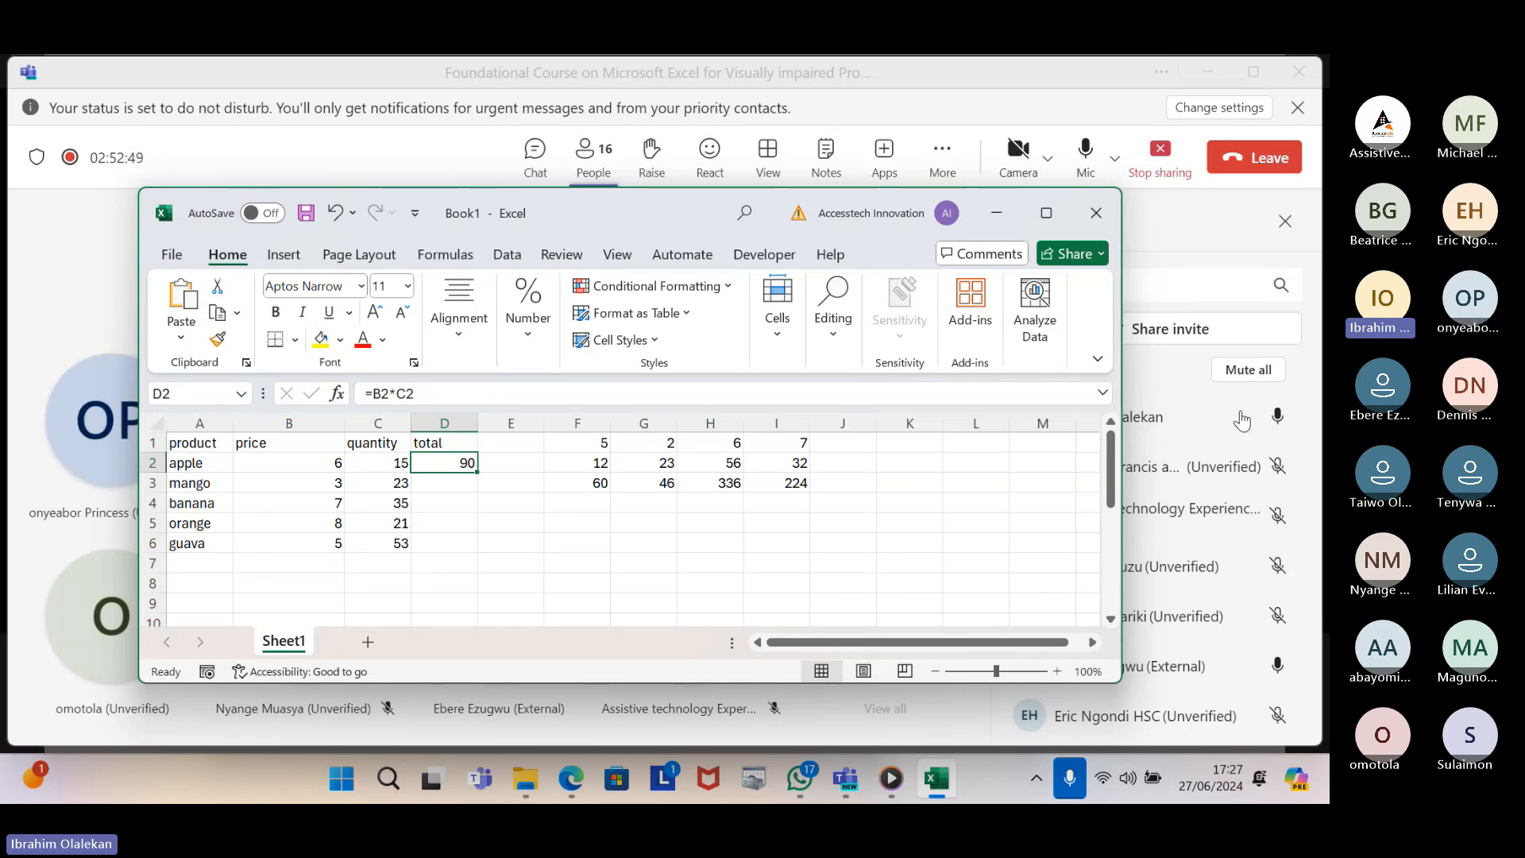
# Enter the placeholder letter y in D6, the total cell of the guava row
pyautogui.press('Down')
pyautogui.press('Down')
pyautogui.press('Down')
pyautogui.press('Down')
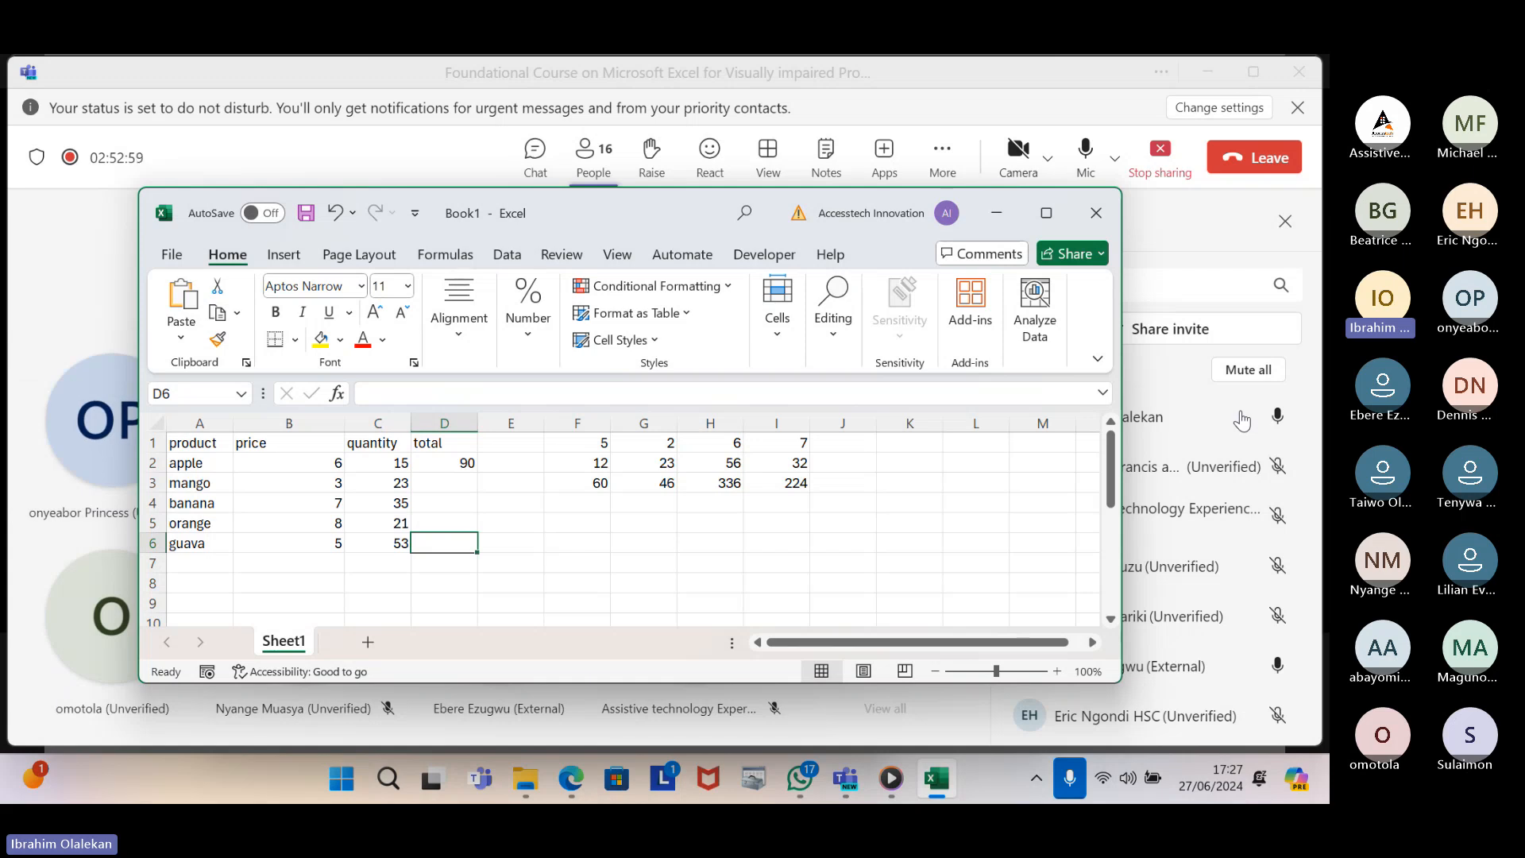
pyautogui.write('y')
pyautogui.press('Up')
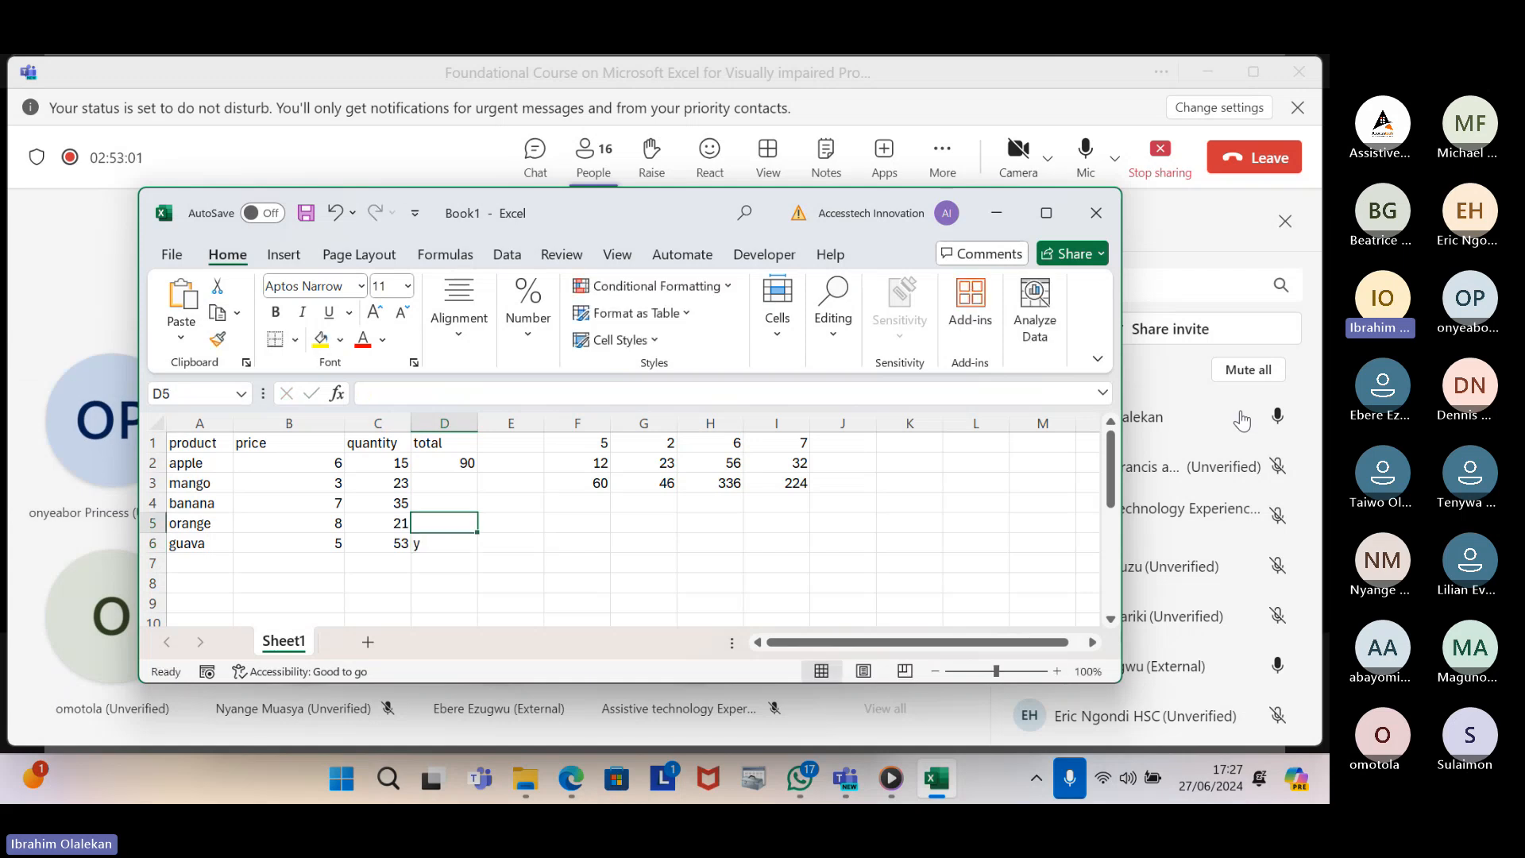
pyautogui.press('Down')
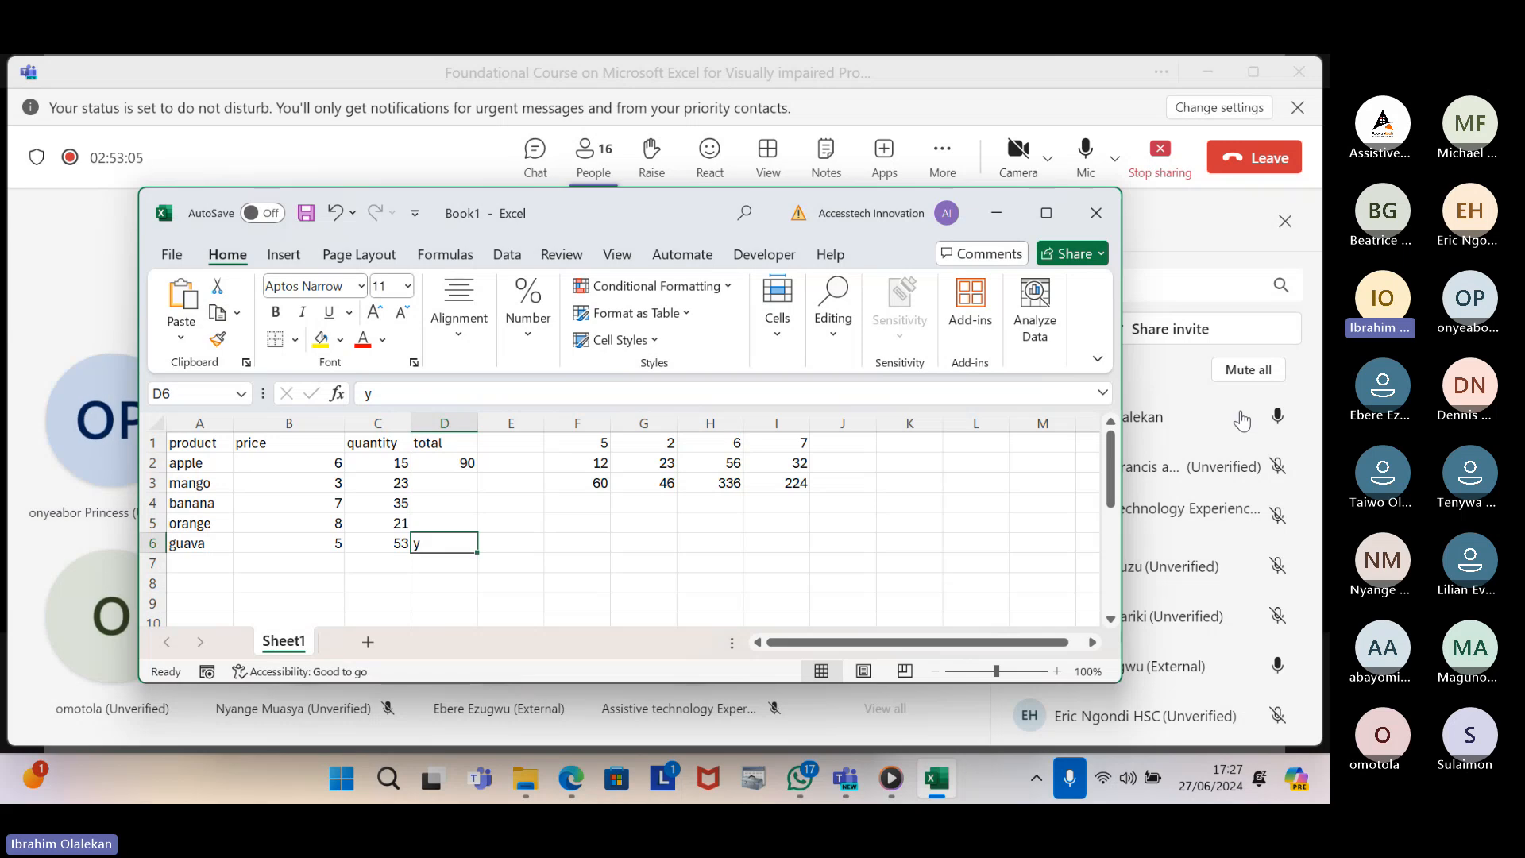
# Fill the total formula from D2 down through the placeholder cell D6
pyautogui.press('Up')
pyautogui.press('Up')
pyautogui.press('Up')
pyautogui.press('Up')
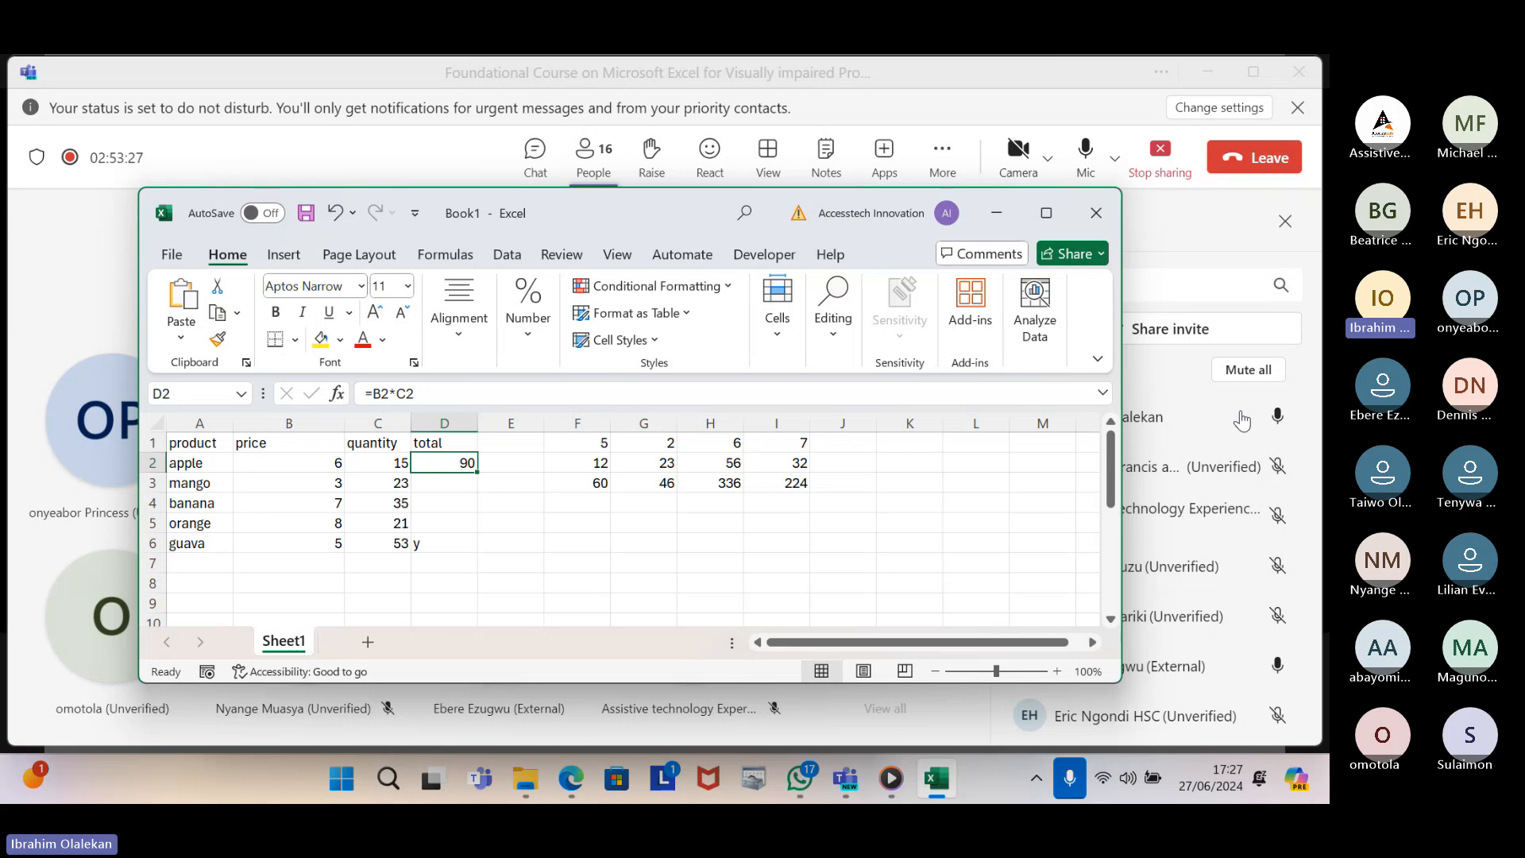
pyautogui.hotkey('ctrl', 'shift', 'Down')
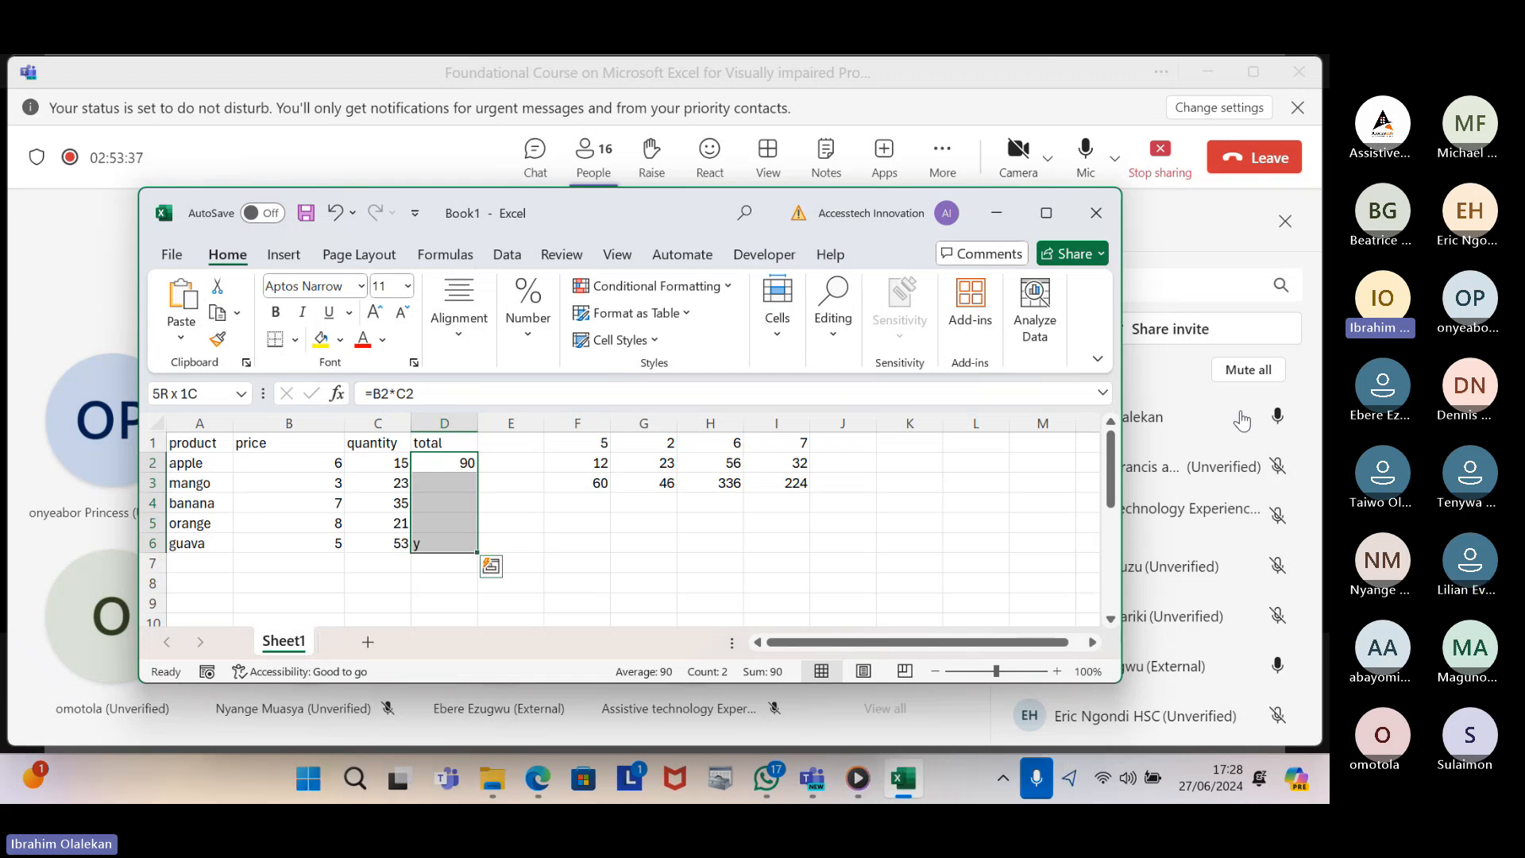
pyautogui.hotkey('ctrl', 'd')
# Check the filled totals and their formulas from D3 to D6, continuing into the empty cells down to D10
pyautogui.press('Down')
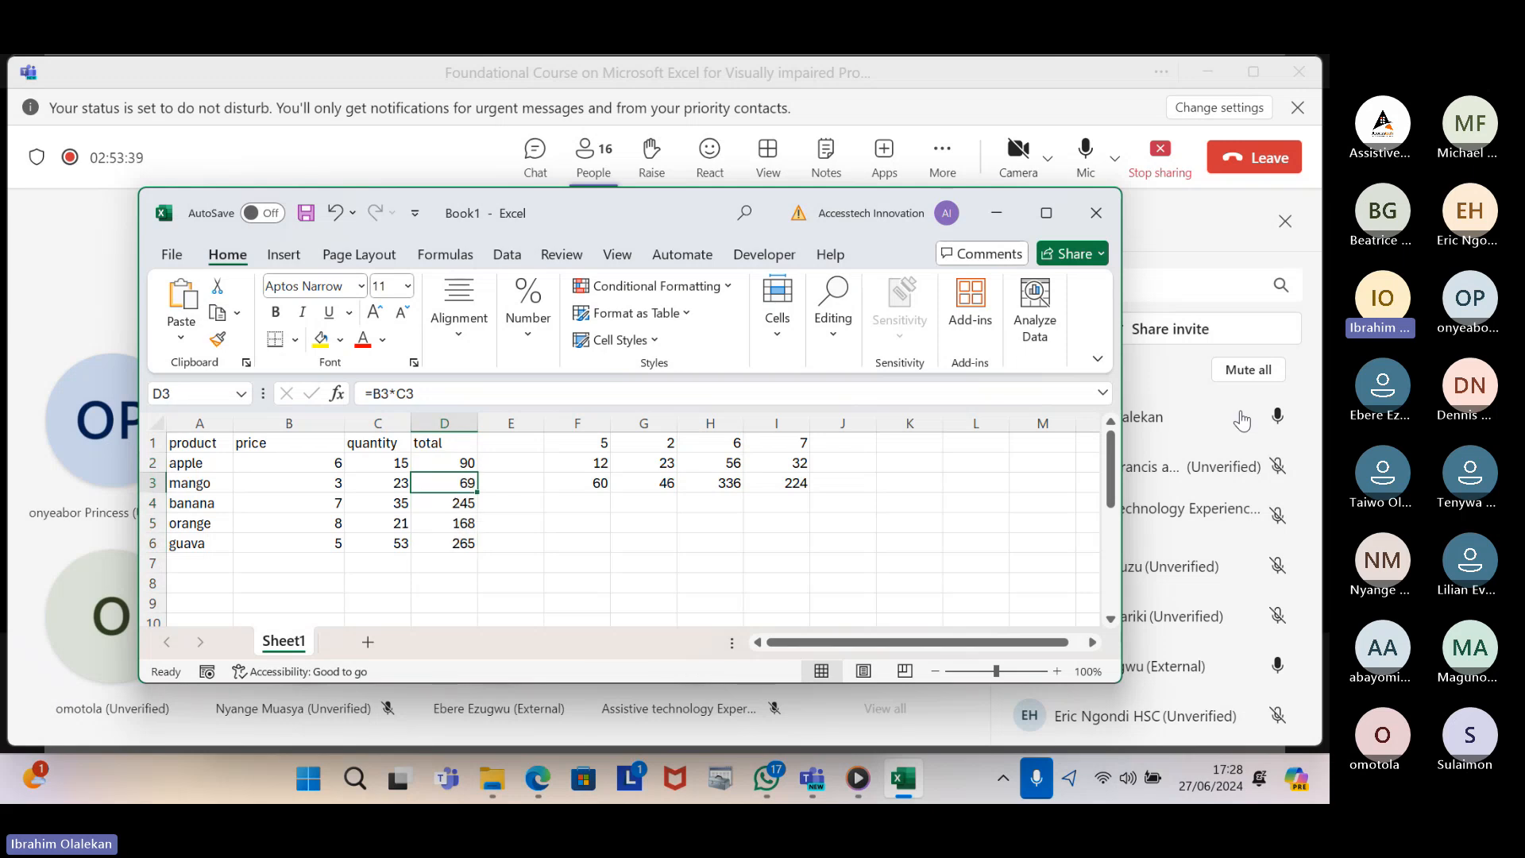
pyautogui.press('Down')
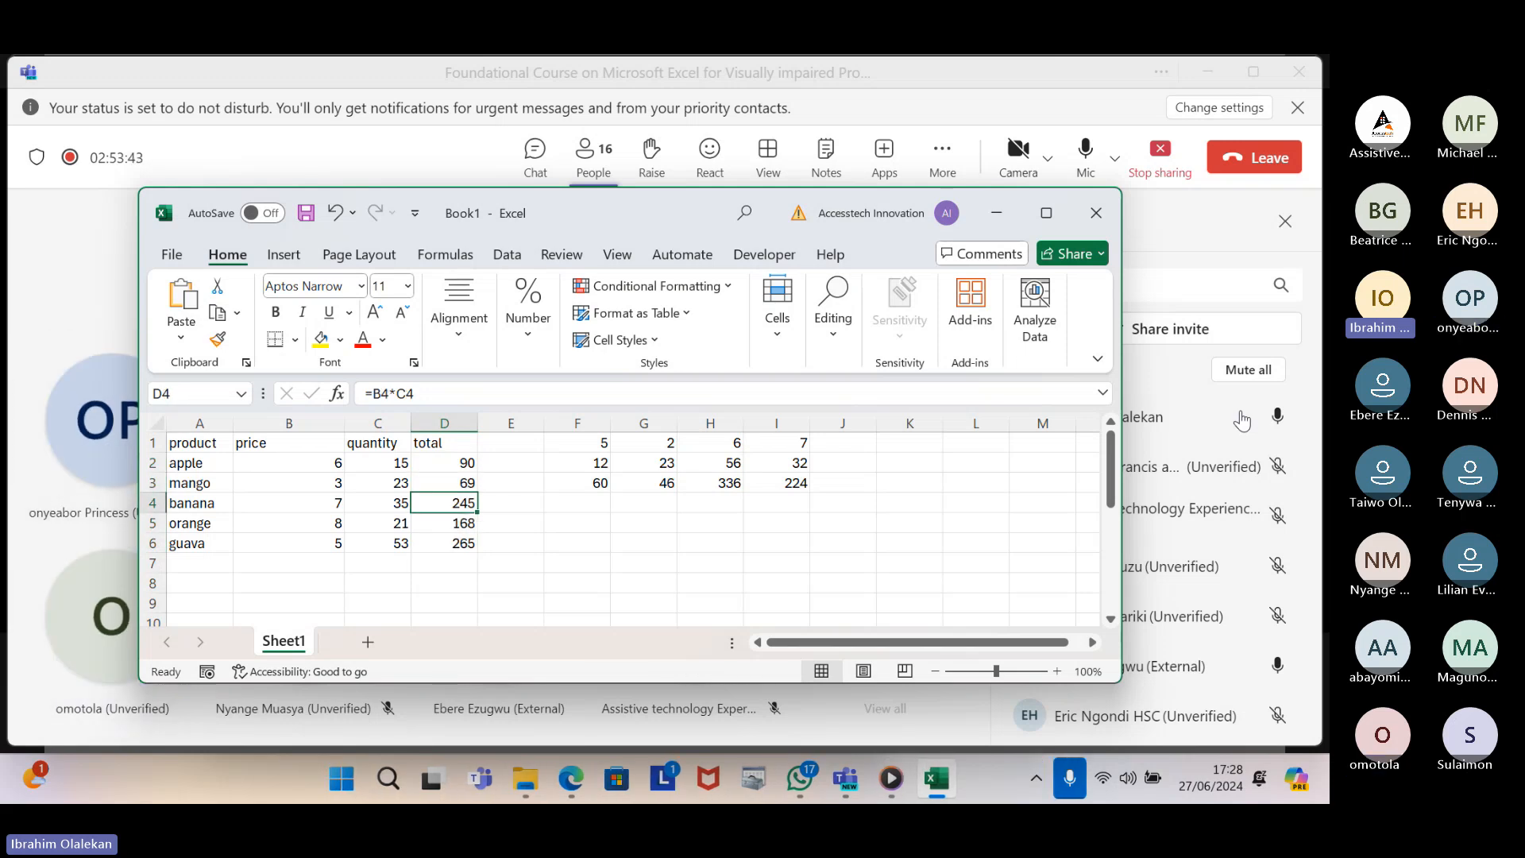
pyautogui.press('Down')
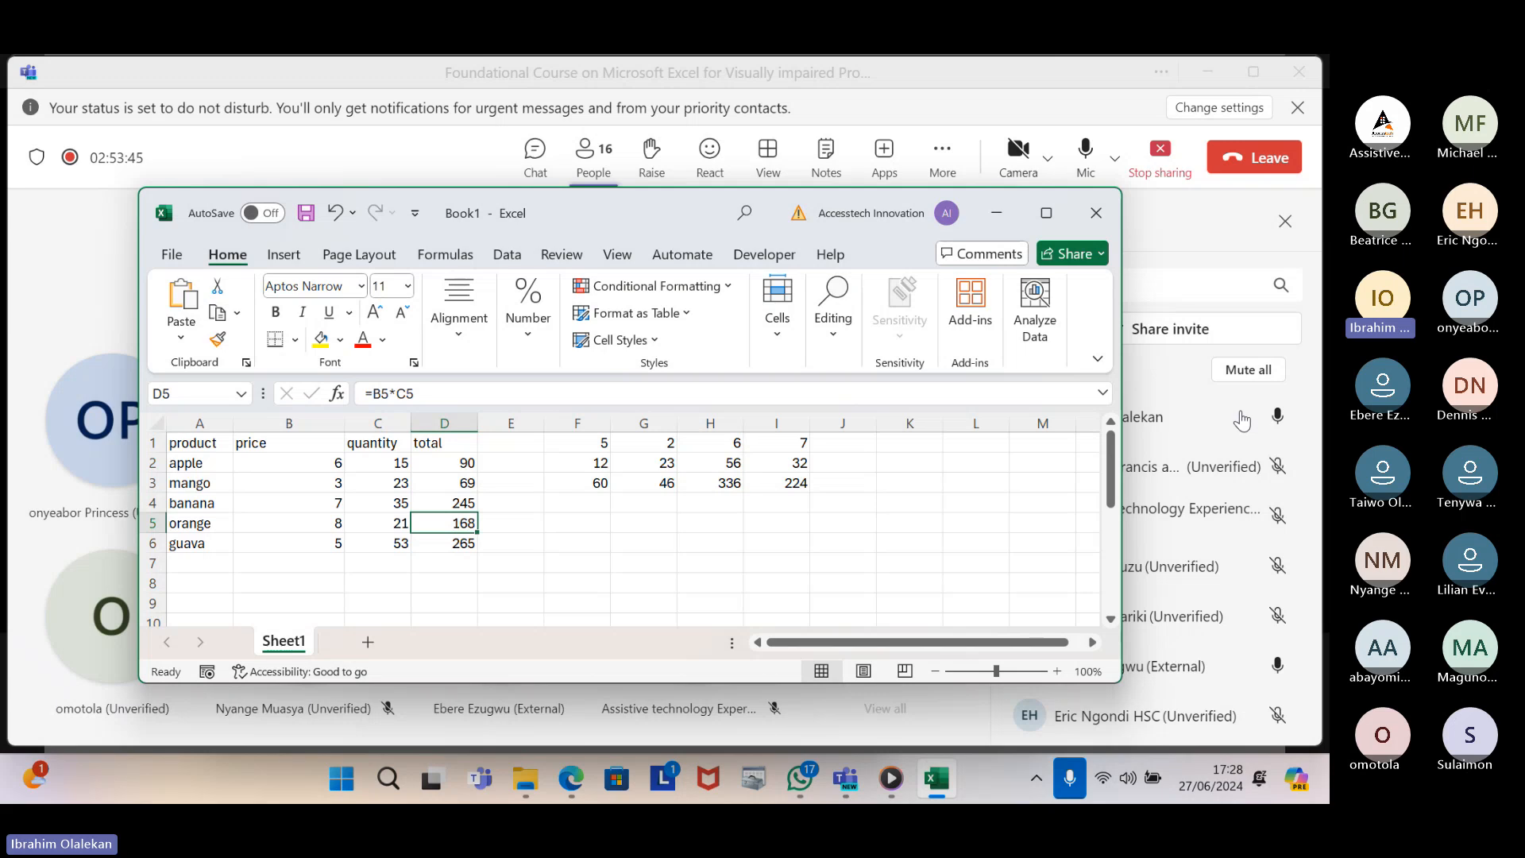
pyautogui.press('Down')
pyautogui.press('Down')
pyautogui.press('Down')
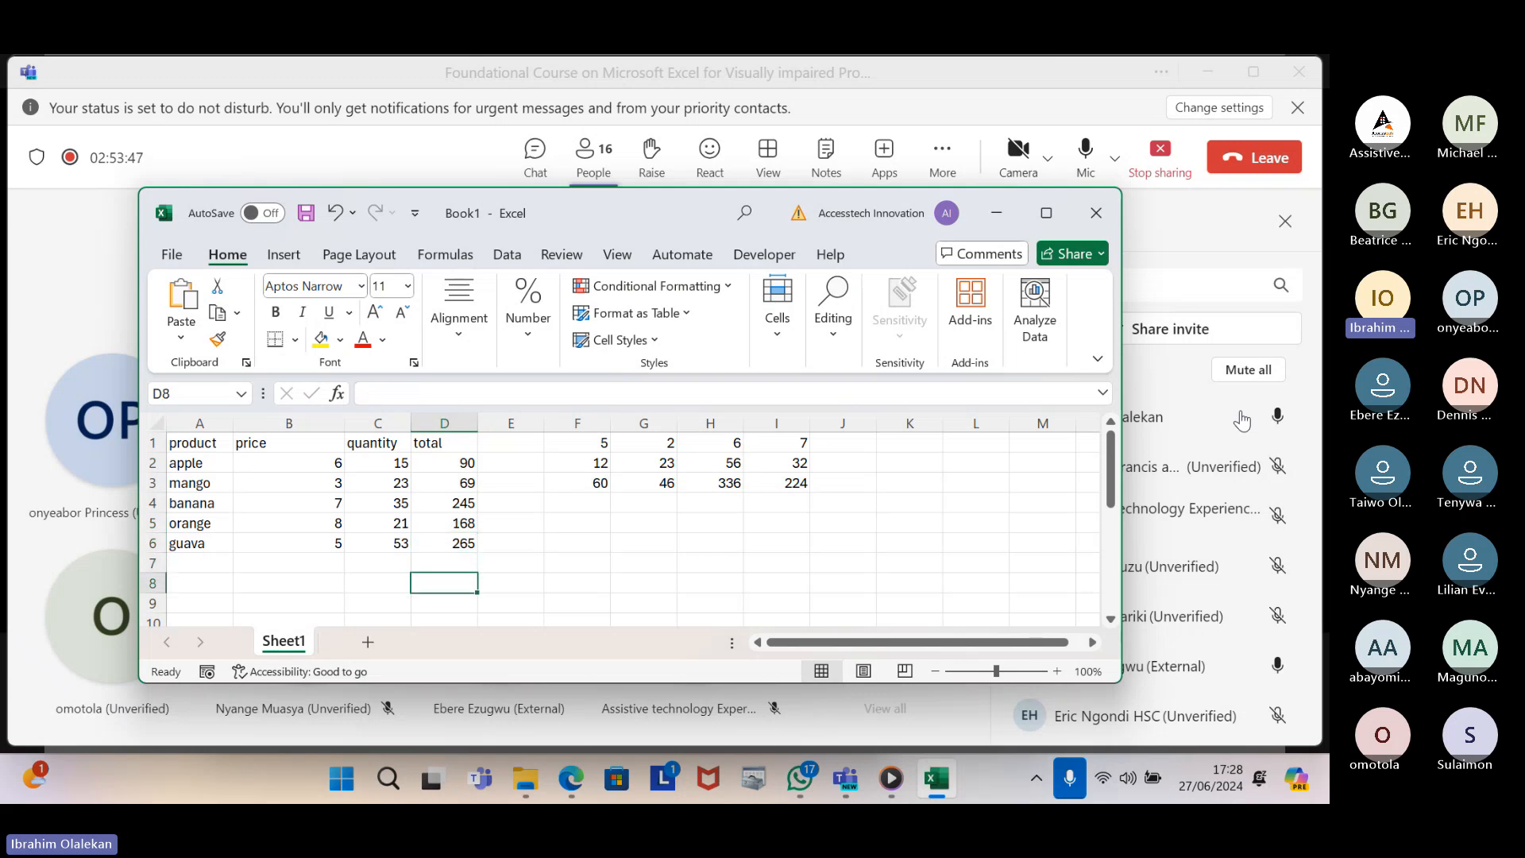
pyautogui.press('Down')
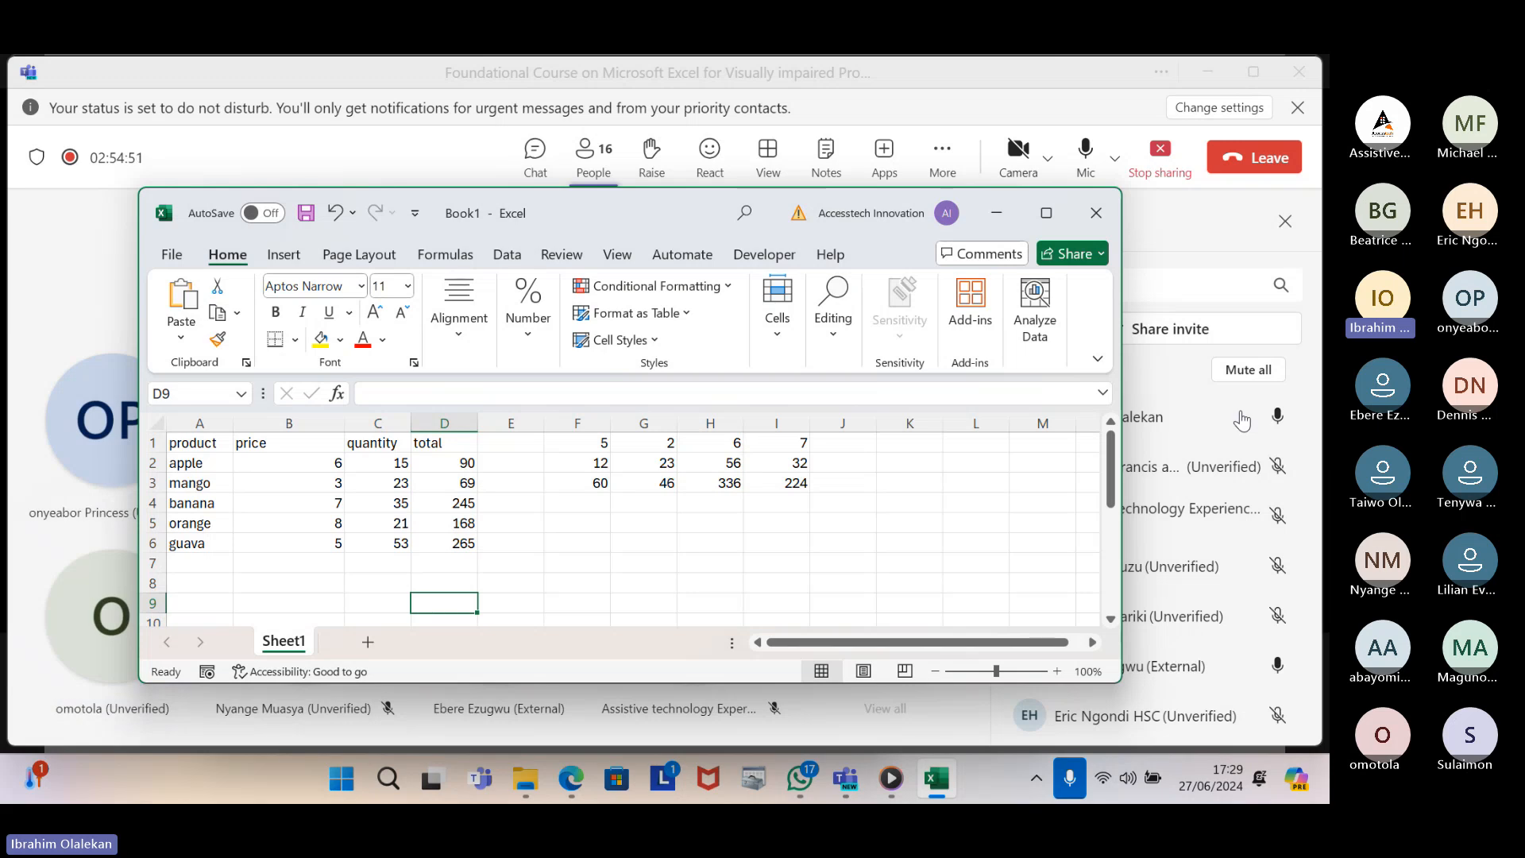
pyautogui.press('Down')
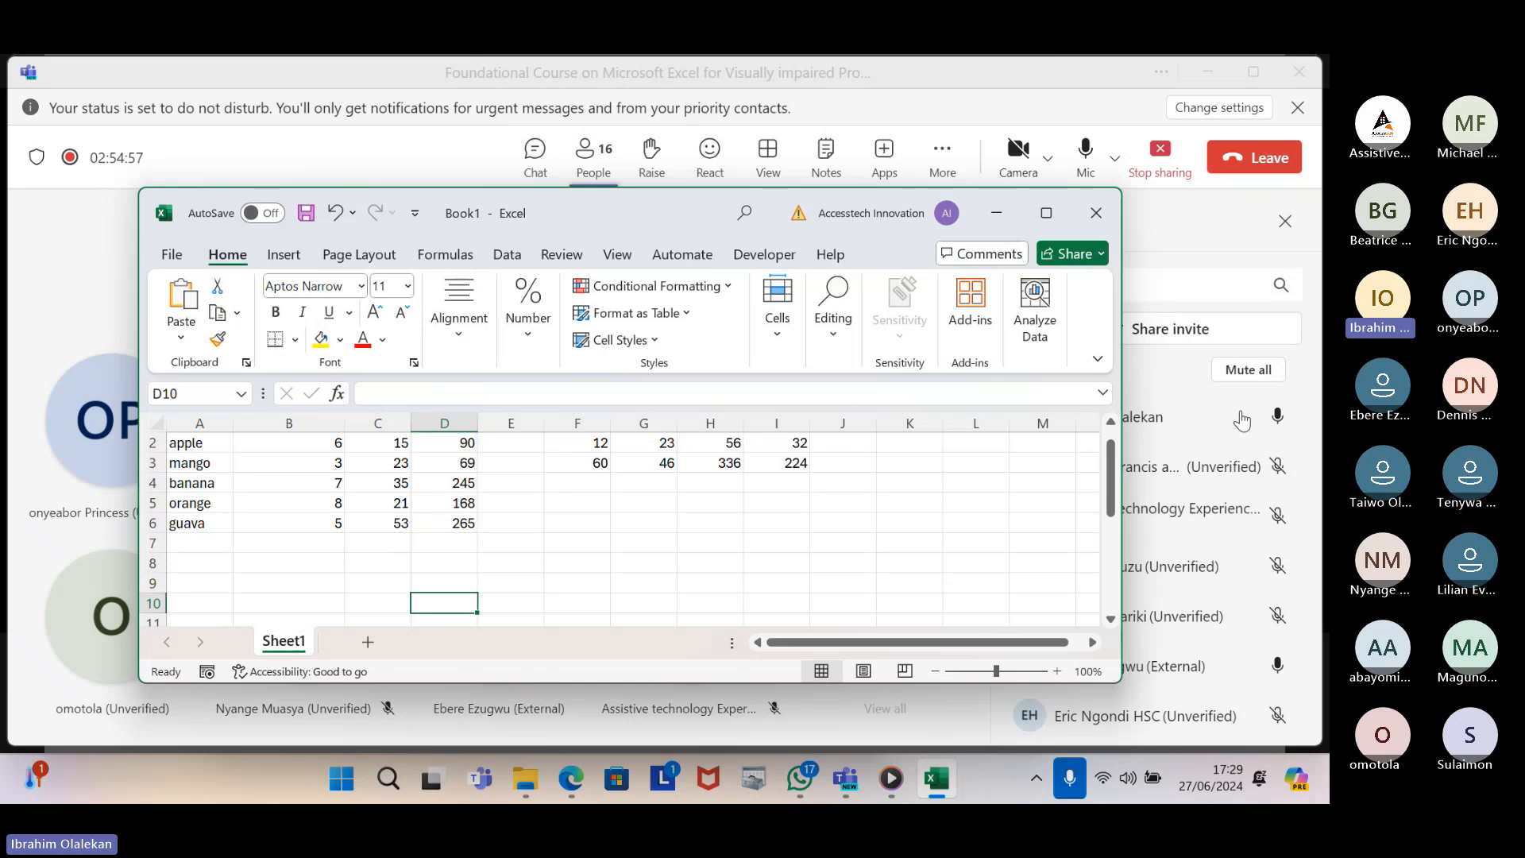
# Jump directly to cell F90 with Go To
pyautogui.press('F5')
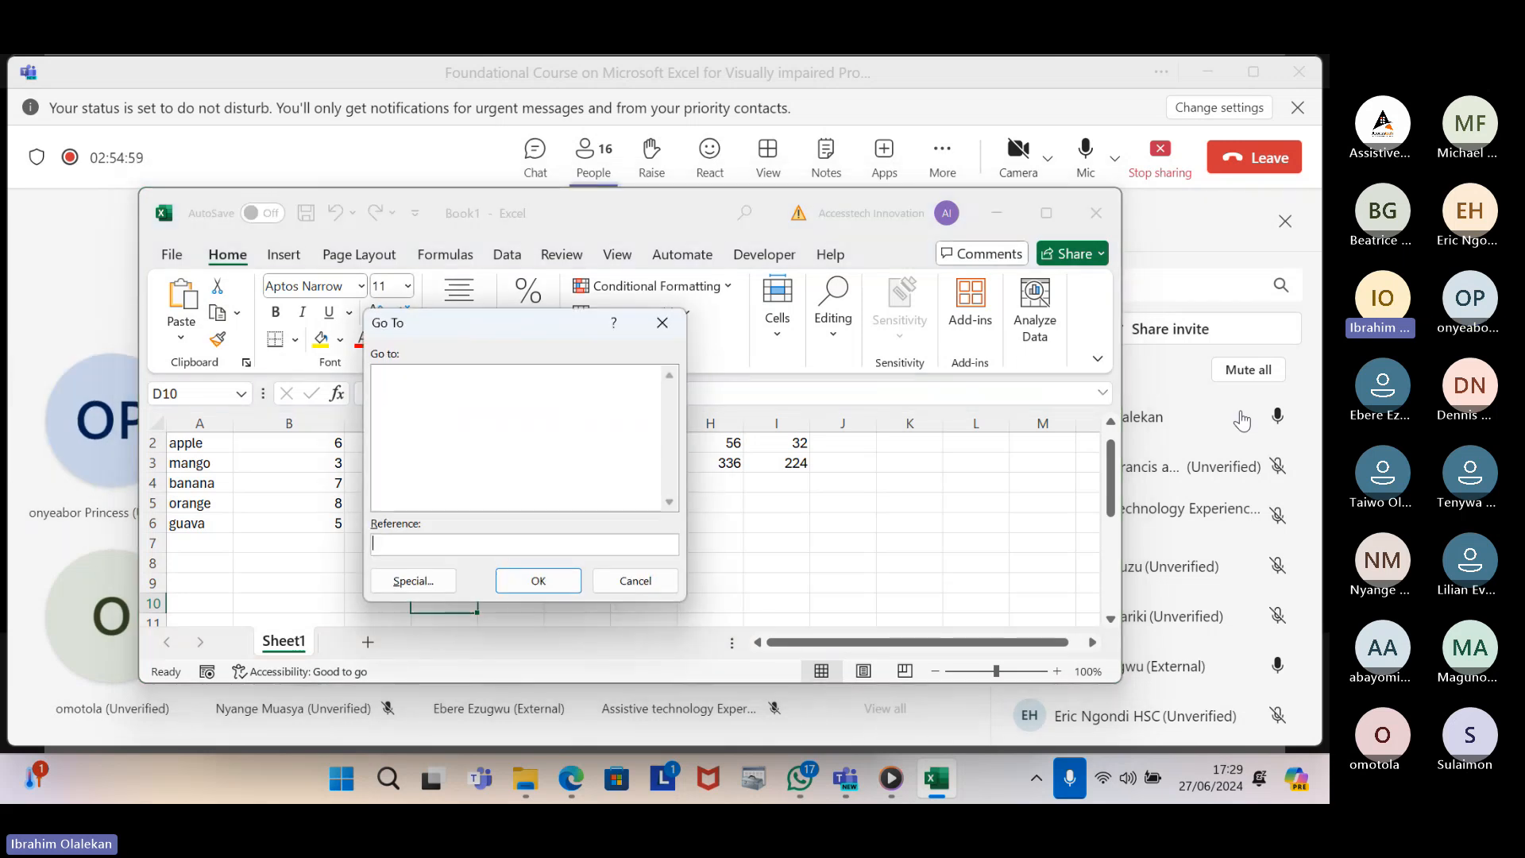
pyautogui.write('f90')
pyautogui.press('Return')
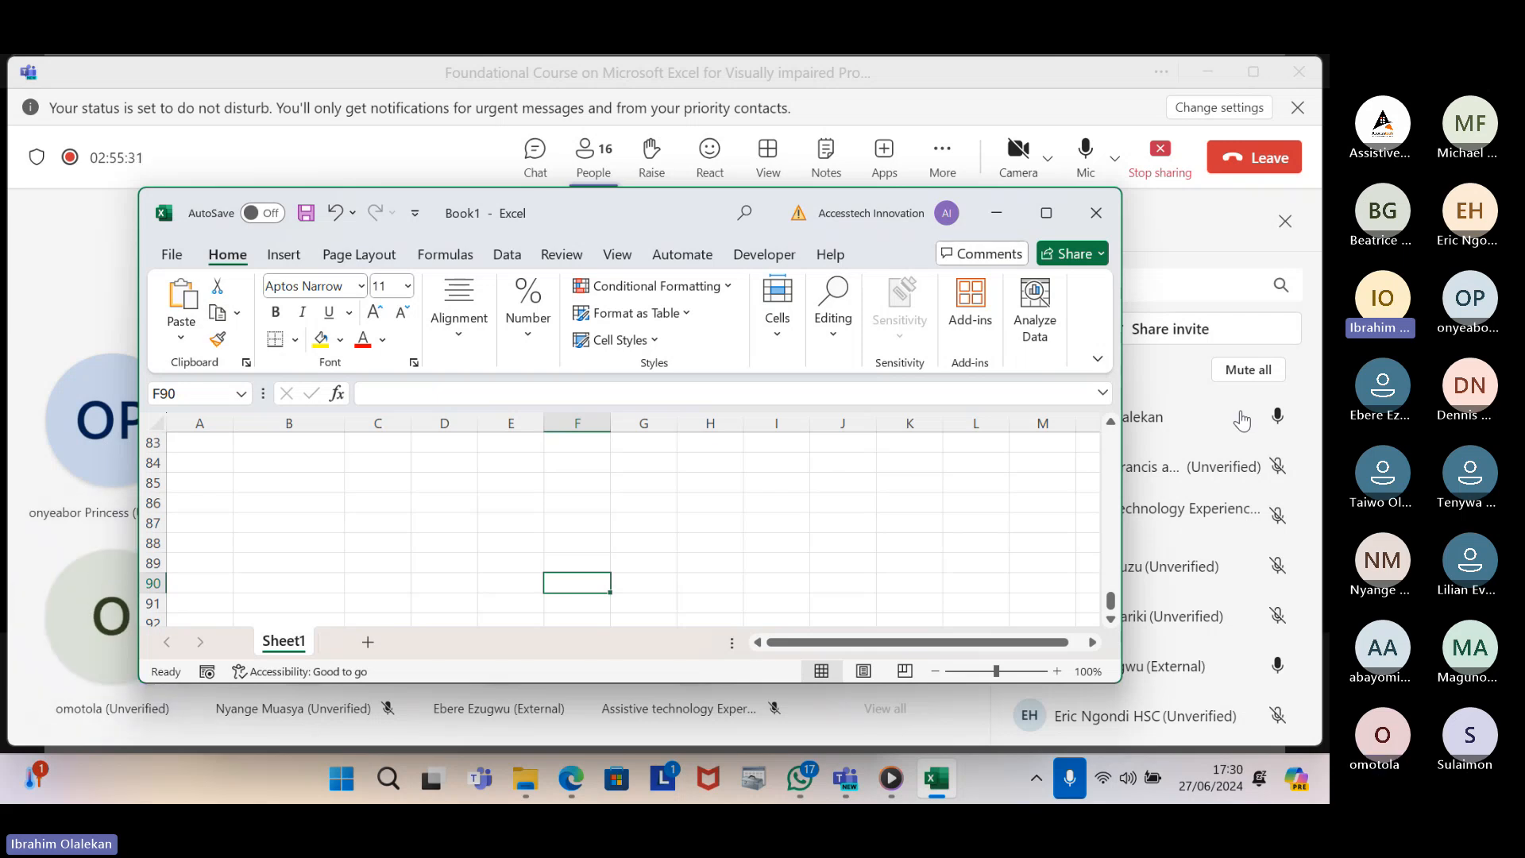
# Find the cell containing mango in the sheet and close the search
pyautogui.hotkey('ctrl', 'f')
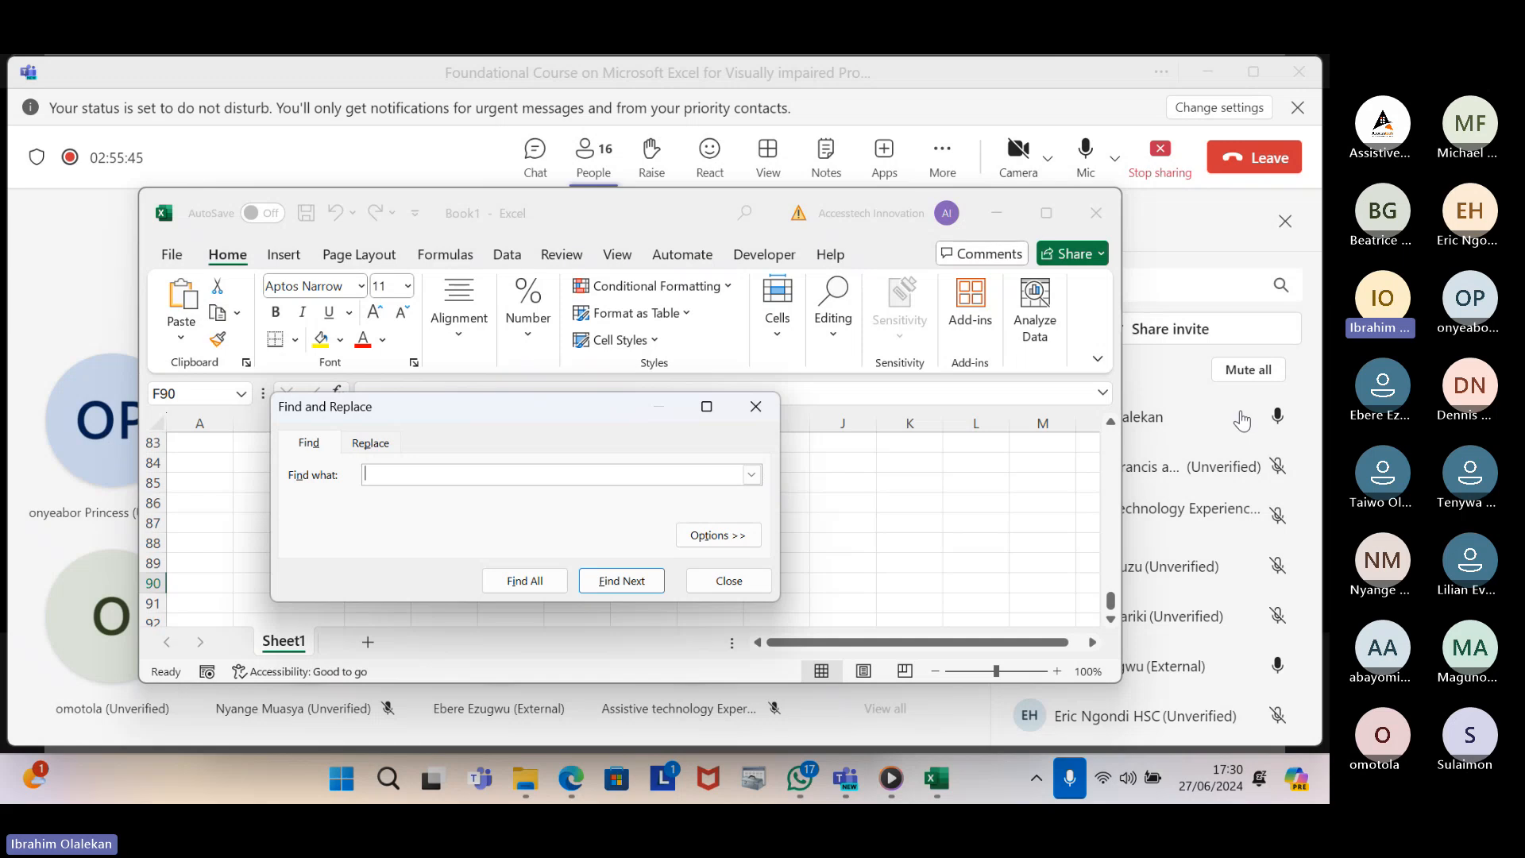
pyautogui.write('mango')
pyautogui.press('Return')
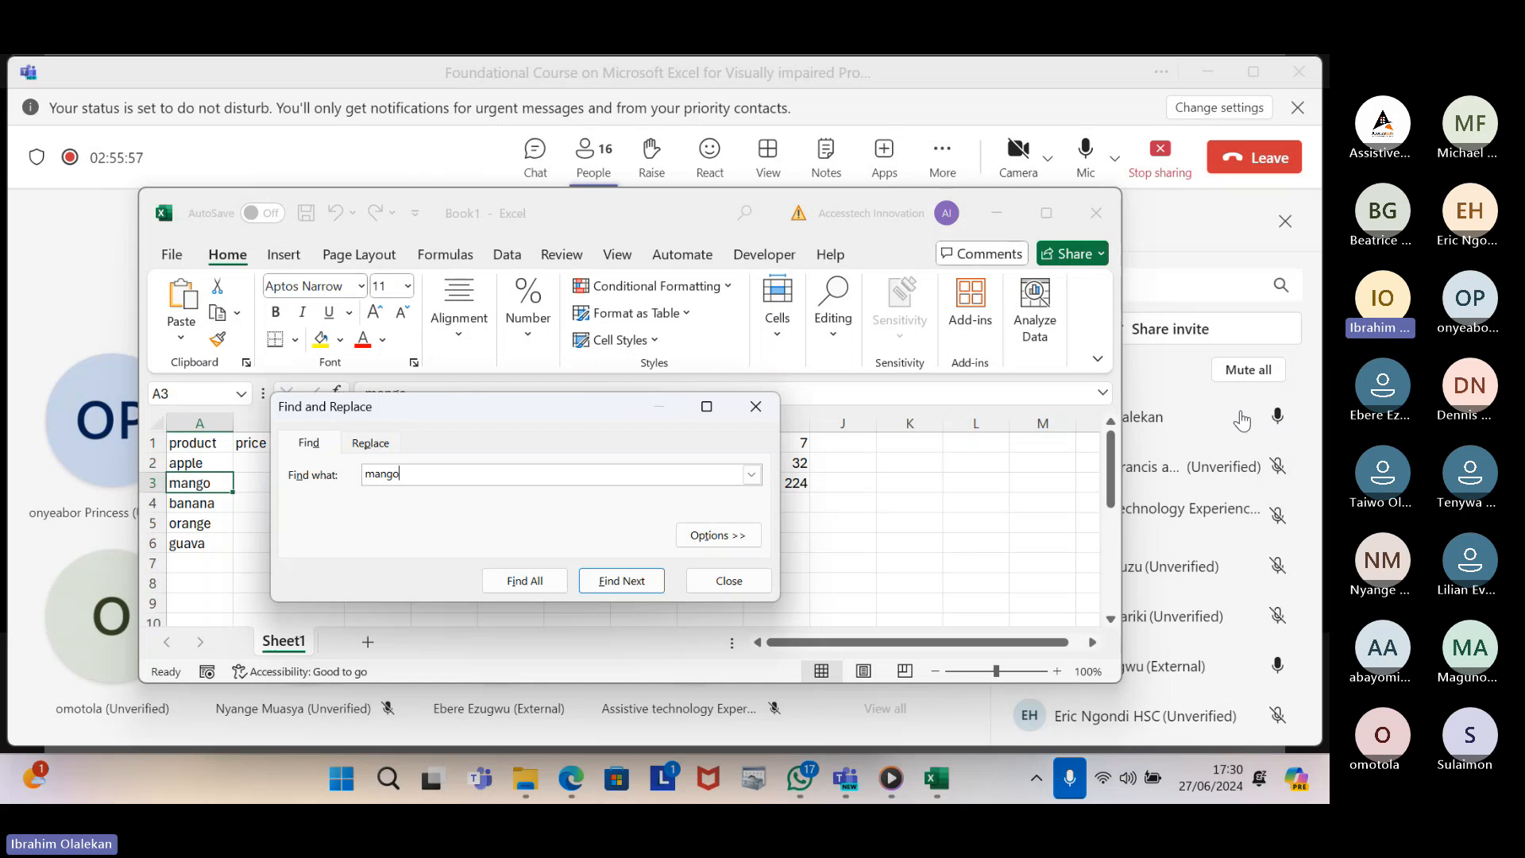
pyautogui.press('Escape')
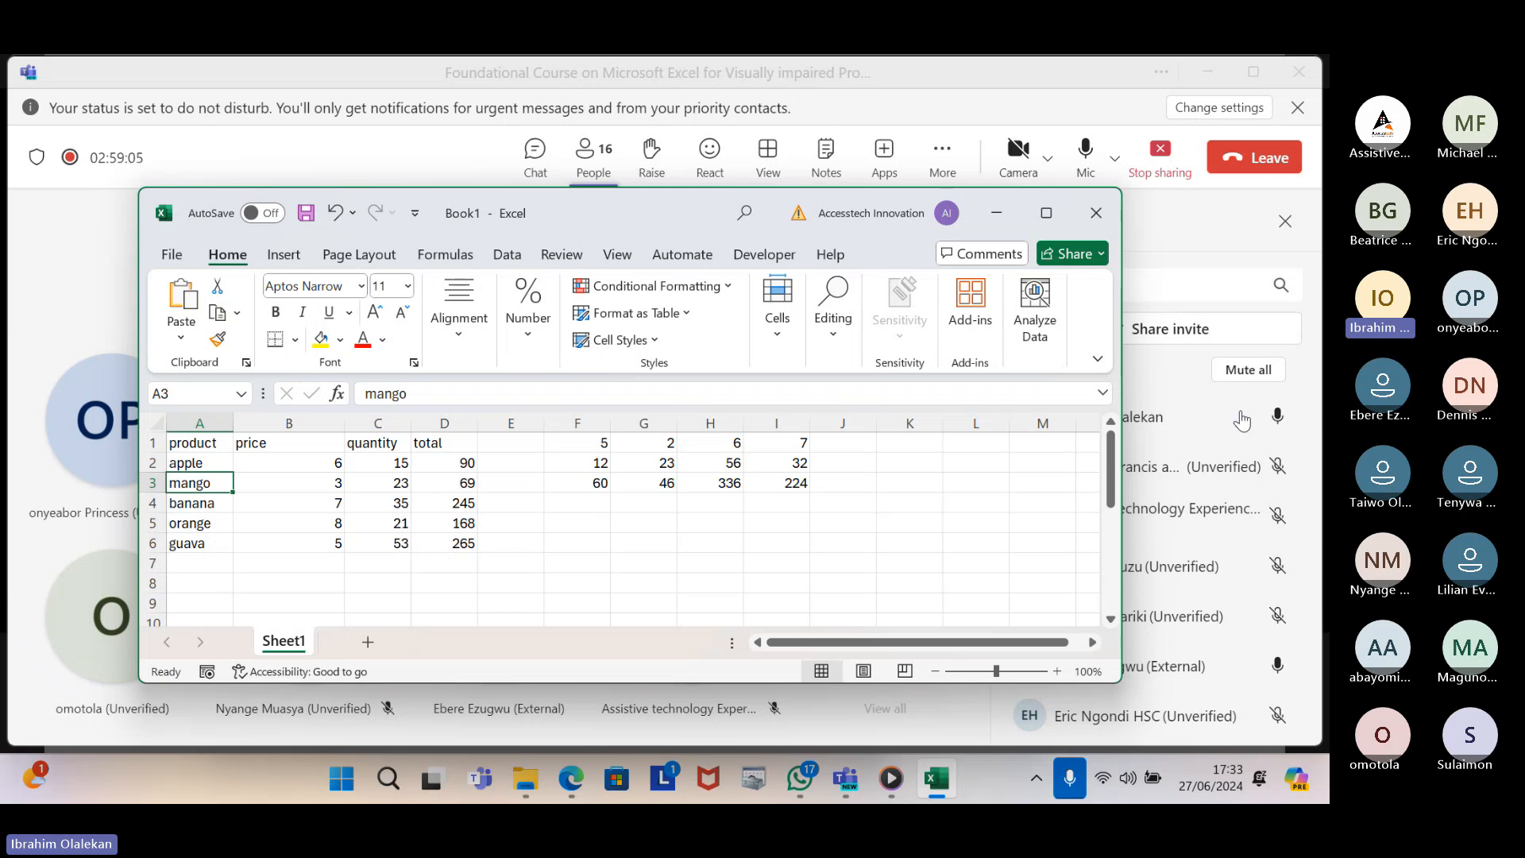
# Copy the whole total column, from the header in D1 through D6
pyautogui.press('Up')
pyautogui.press('Up')
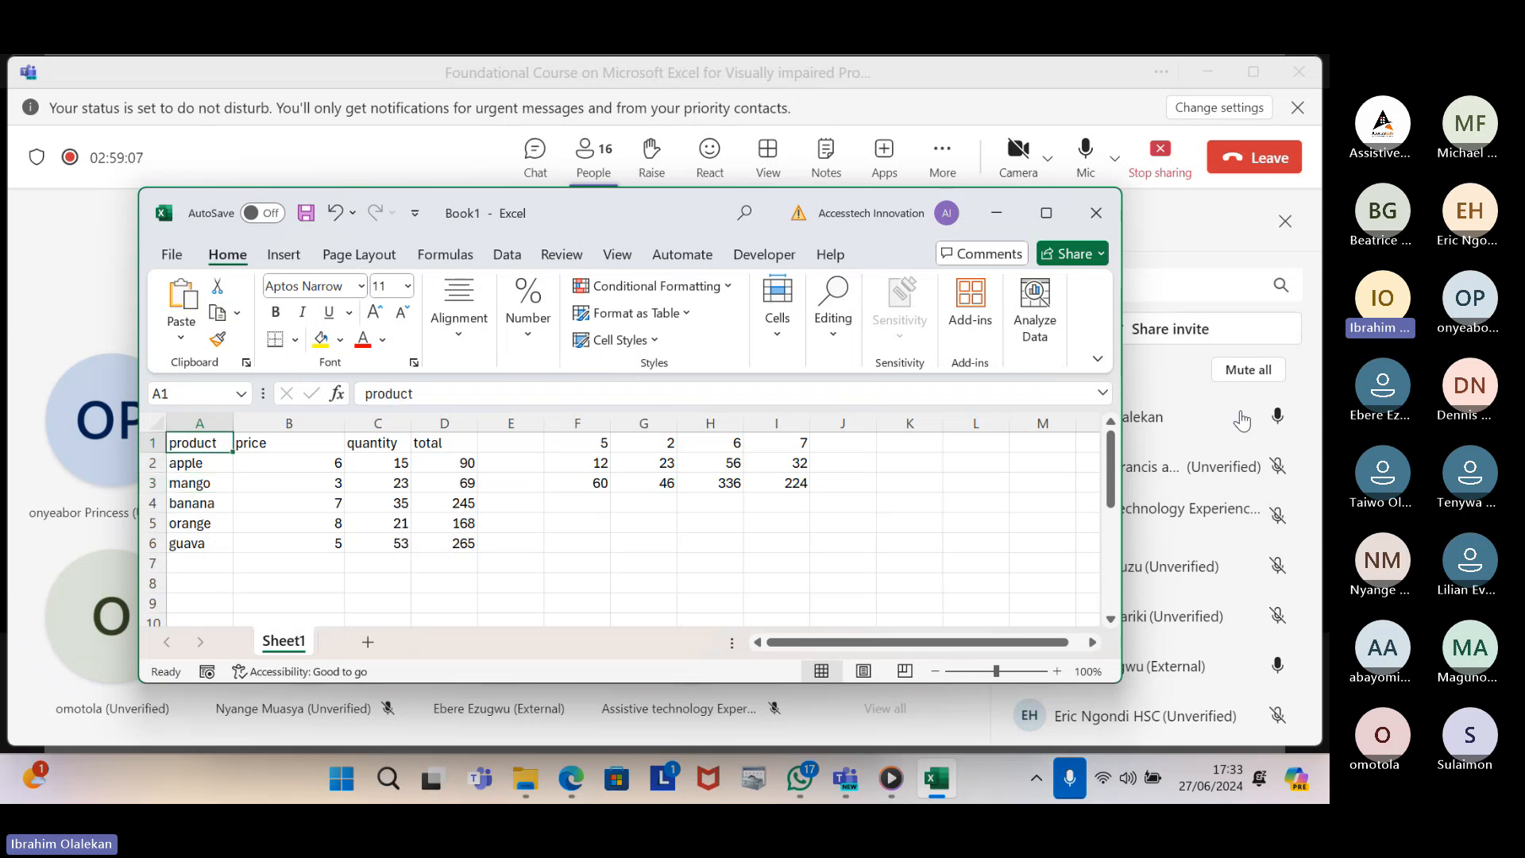
pyautogui.press('Down')
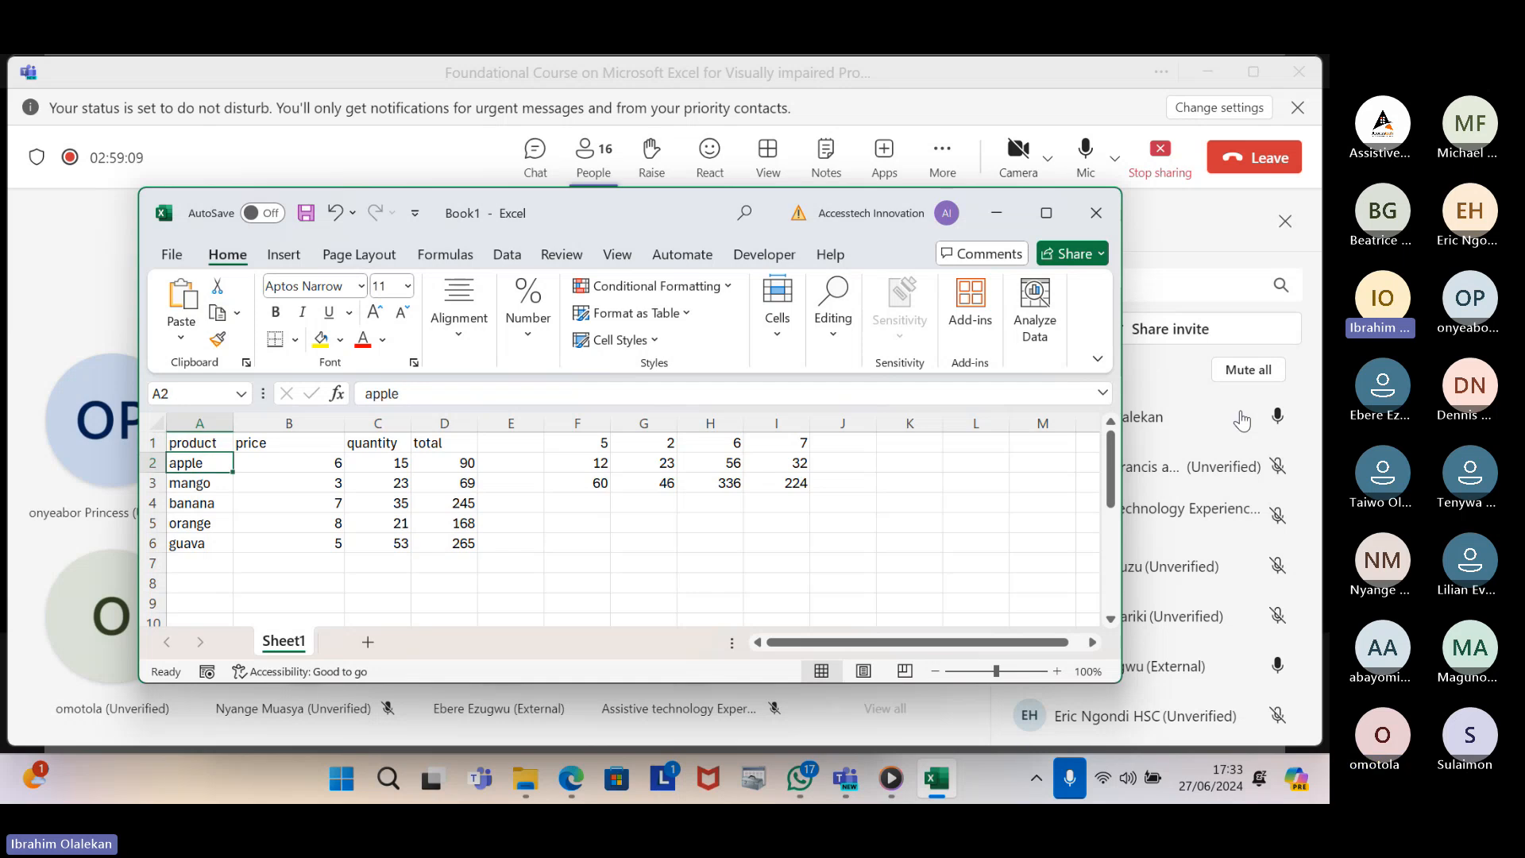
pyautogui.press('Up')
pyautogui.press('Right')
pyautogui.press('Right')
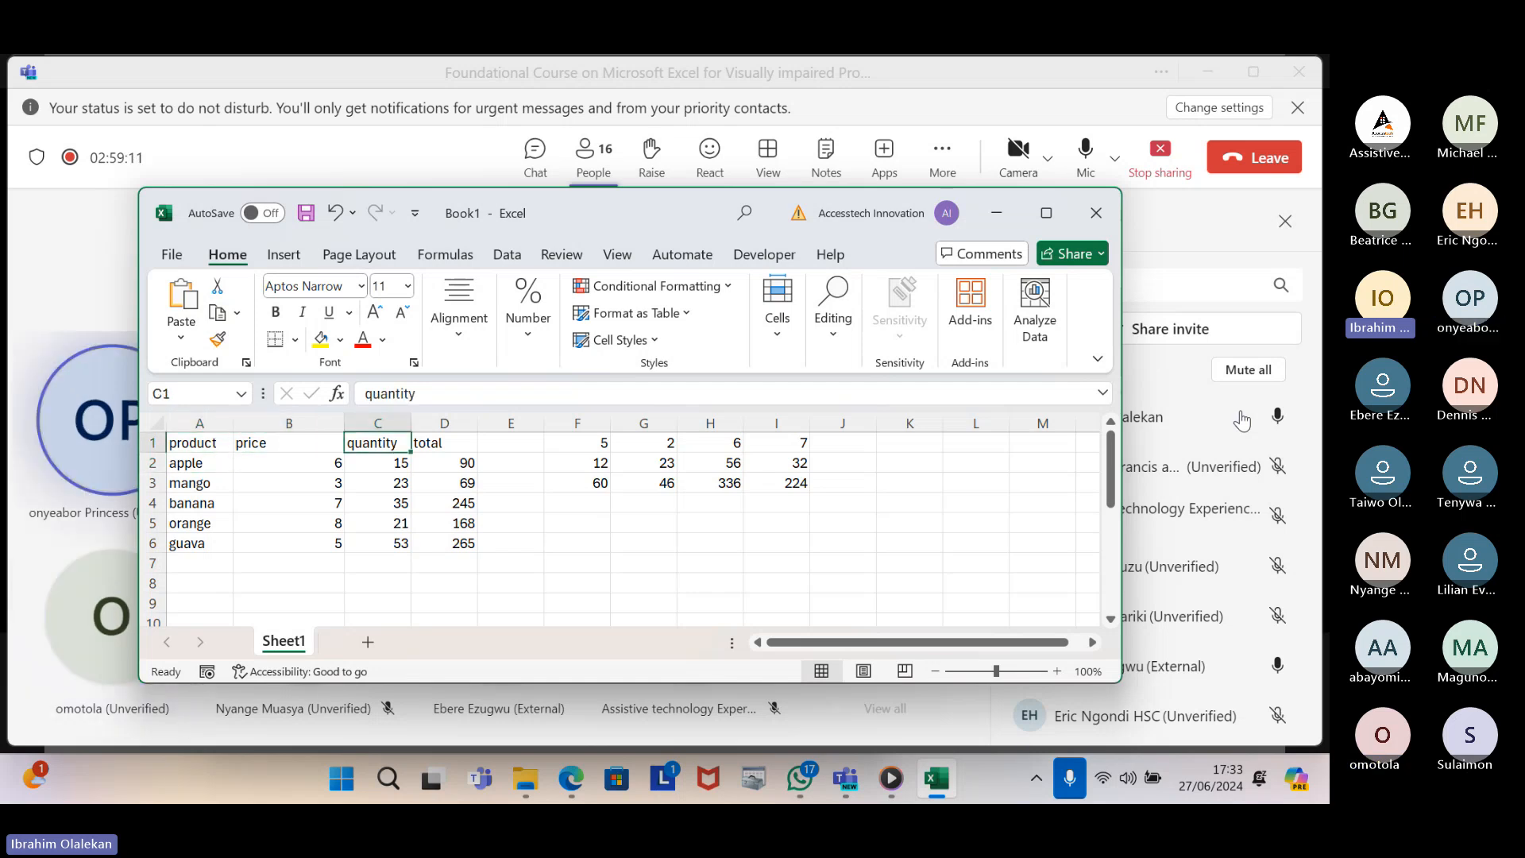
pyautogui.press('Right')
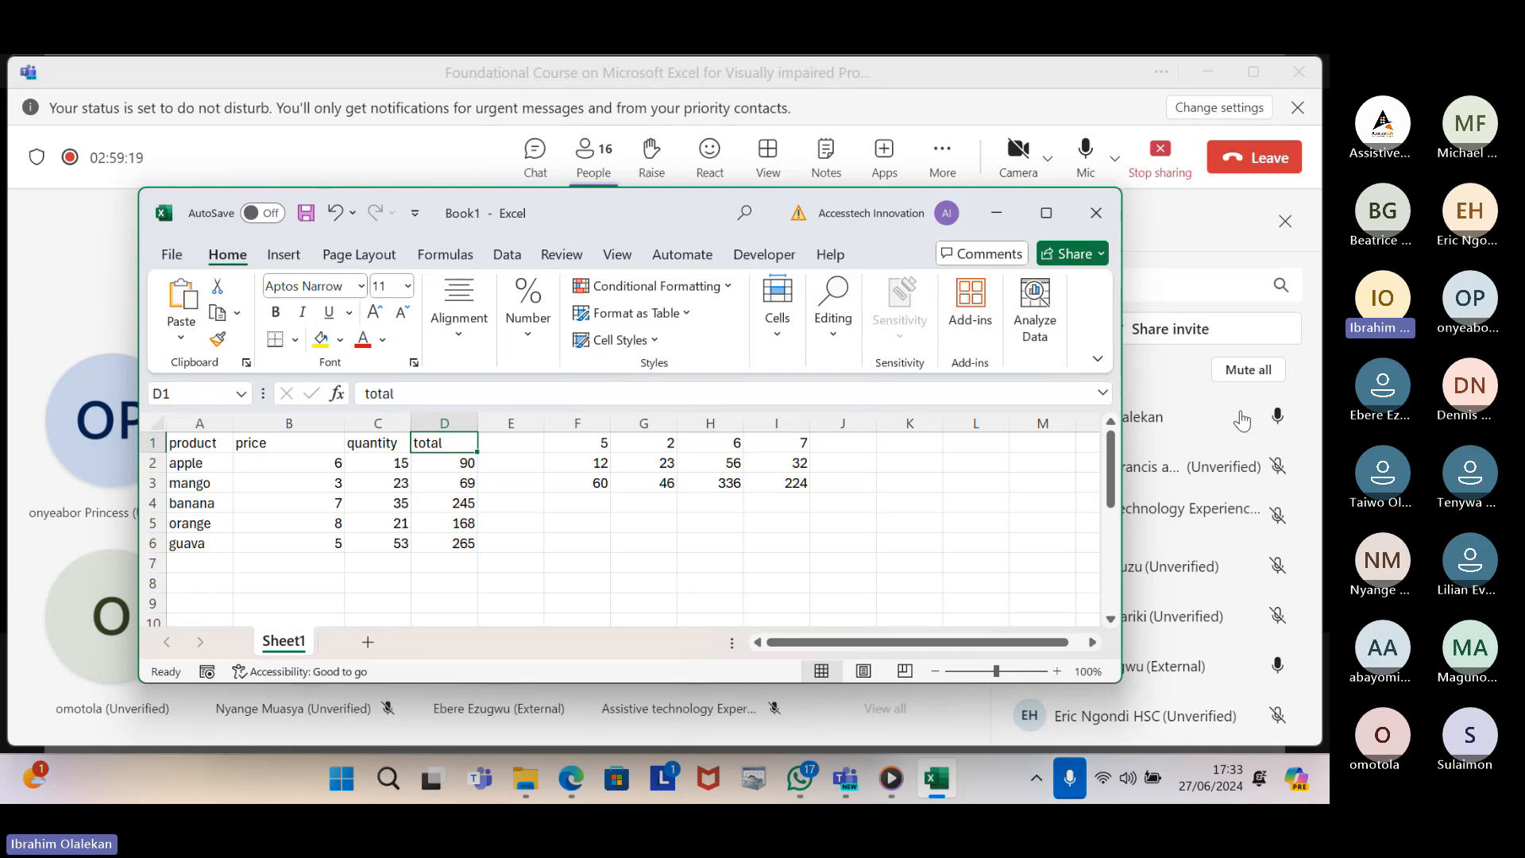
pyautogui.hotkey('ctrl', 'shift', 'Down')
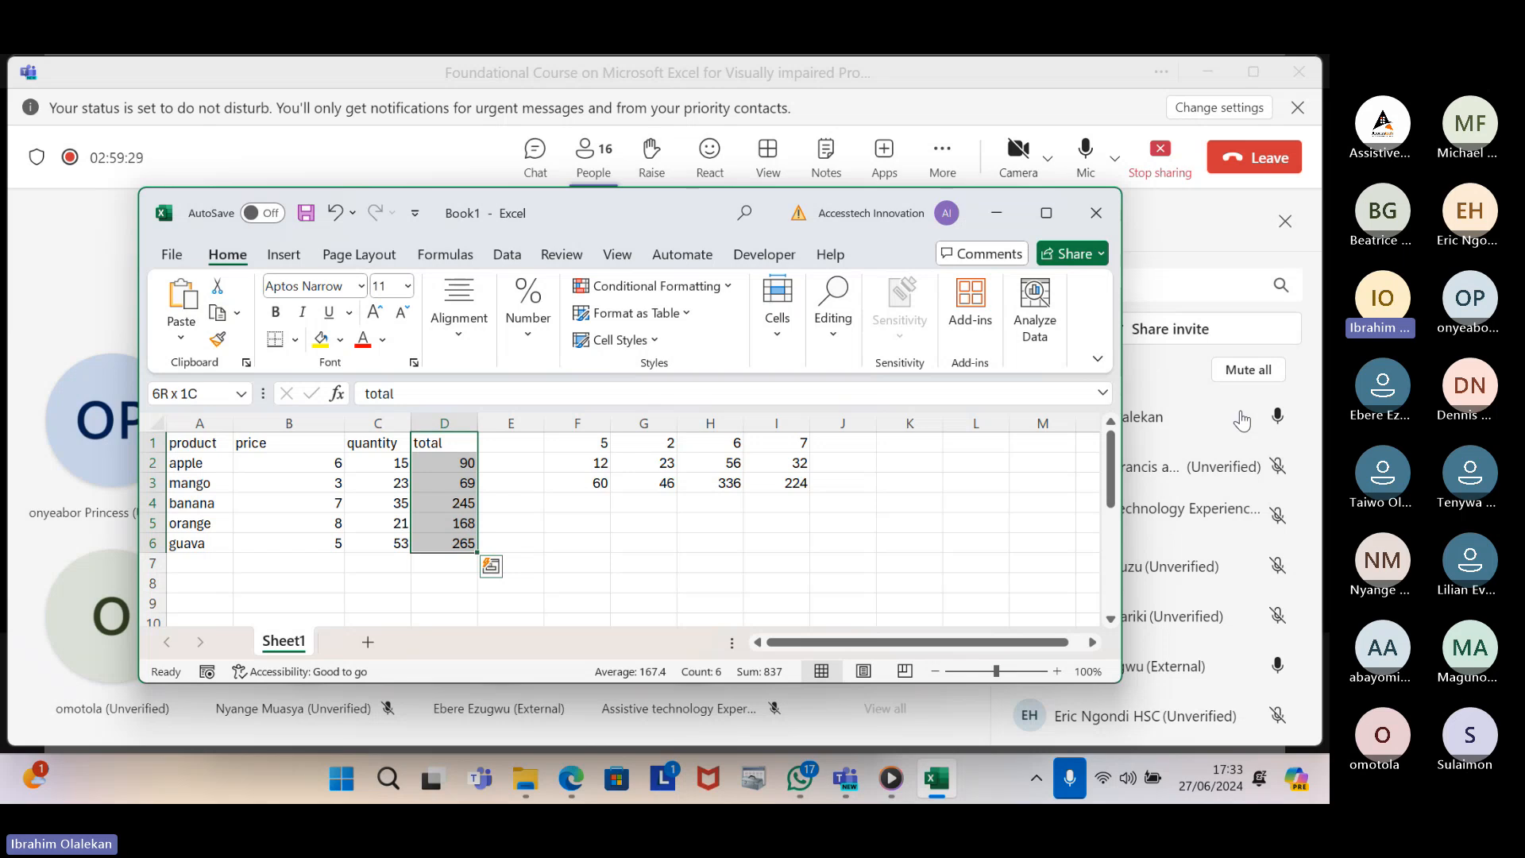
pyautogui.hotkey('ctrl', 'c')
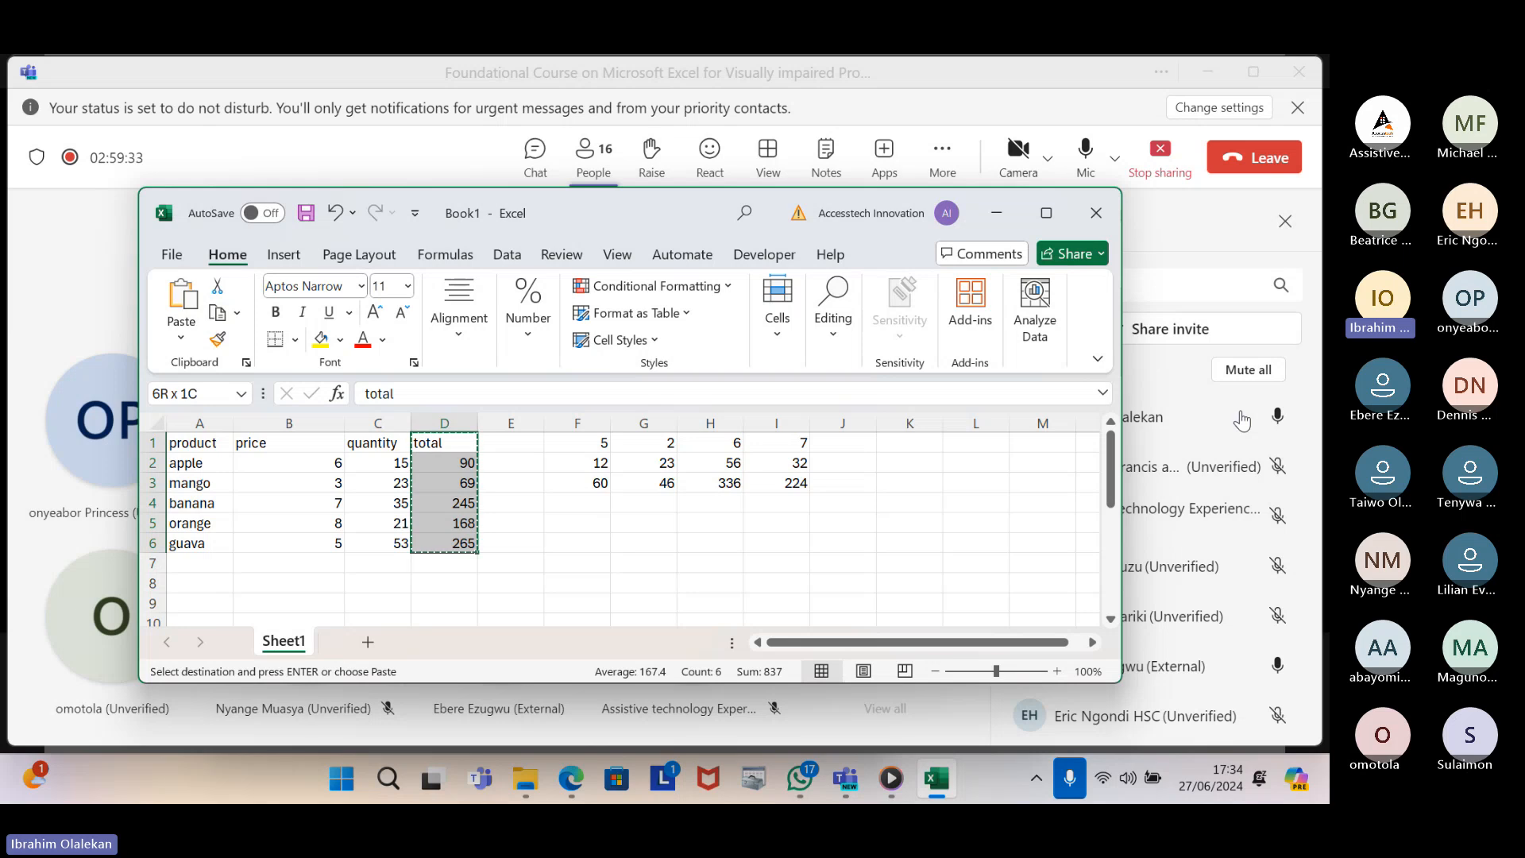
# Paste the copied total column as a transposed row starting at K1, previewing the values and formulas options on the way
pyautogui.press('Up')
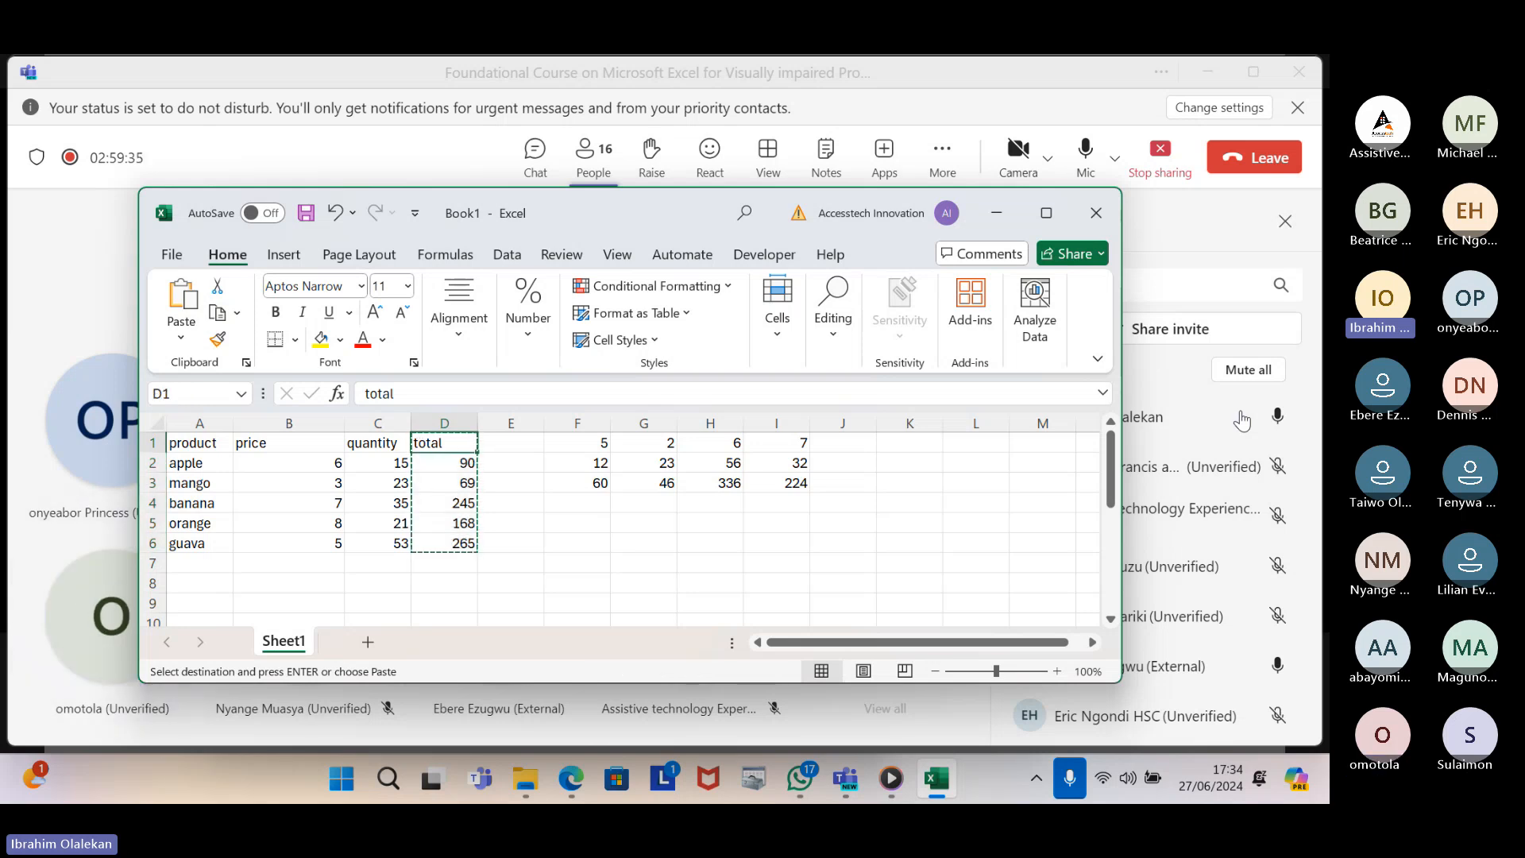
pyautogui.press('Right')
pyautogui.press('Right')
pyautogui.press('Right')
pyautogui.press('Right')
pyautogui.press('Right')
pyautogui.press('Right')
pyautogui.press('Right')
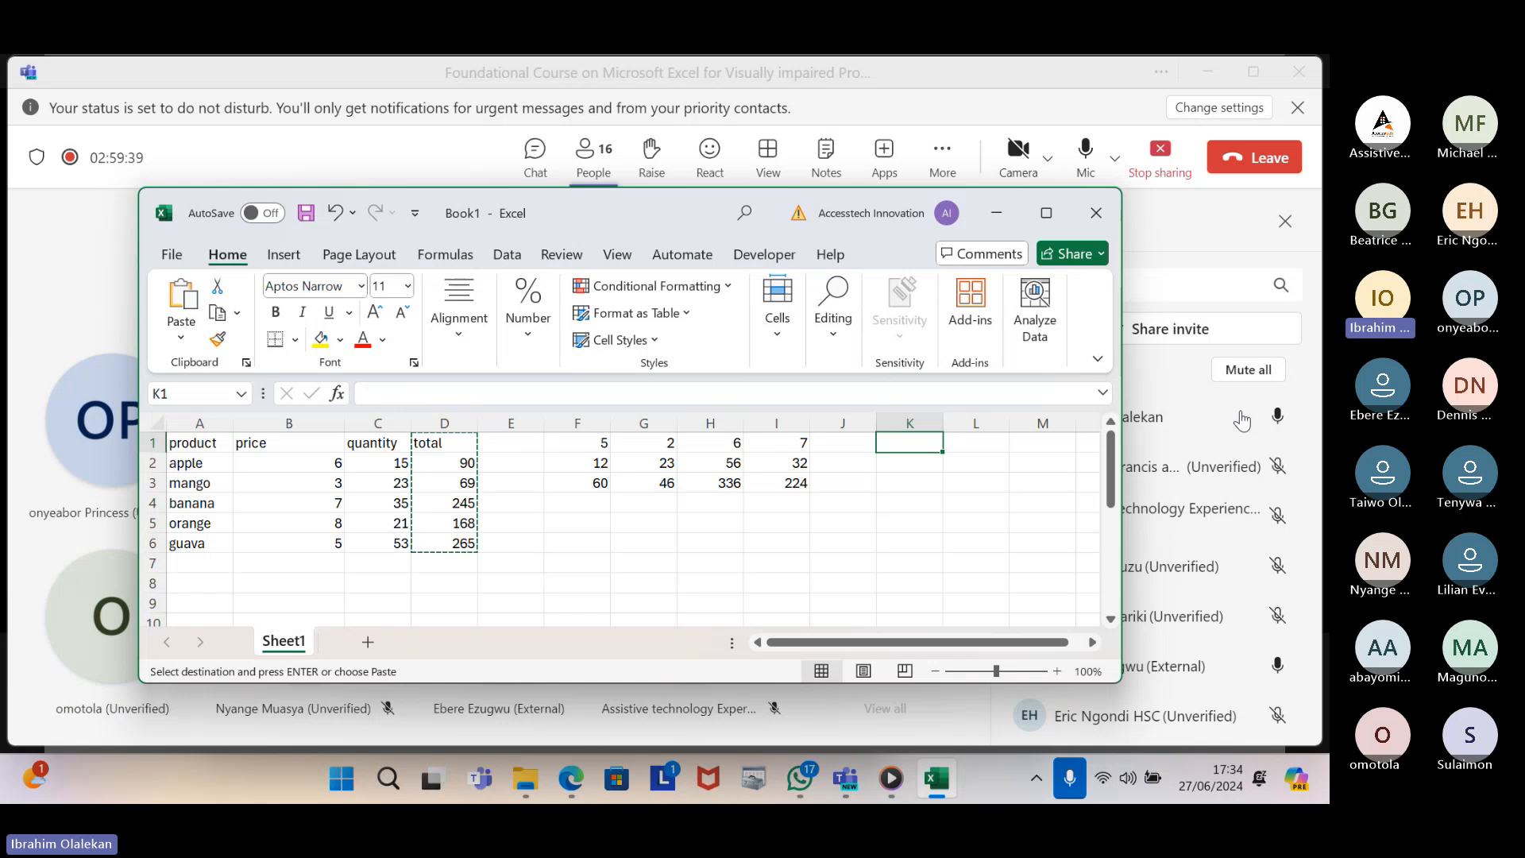
pyautogui.press('Right')
pyautogui.press('Left')
pyautogui.press('Left')
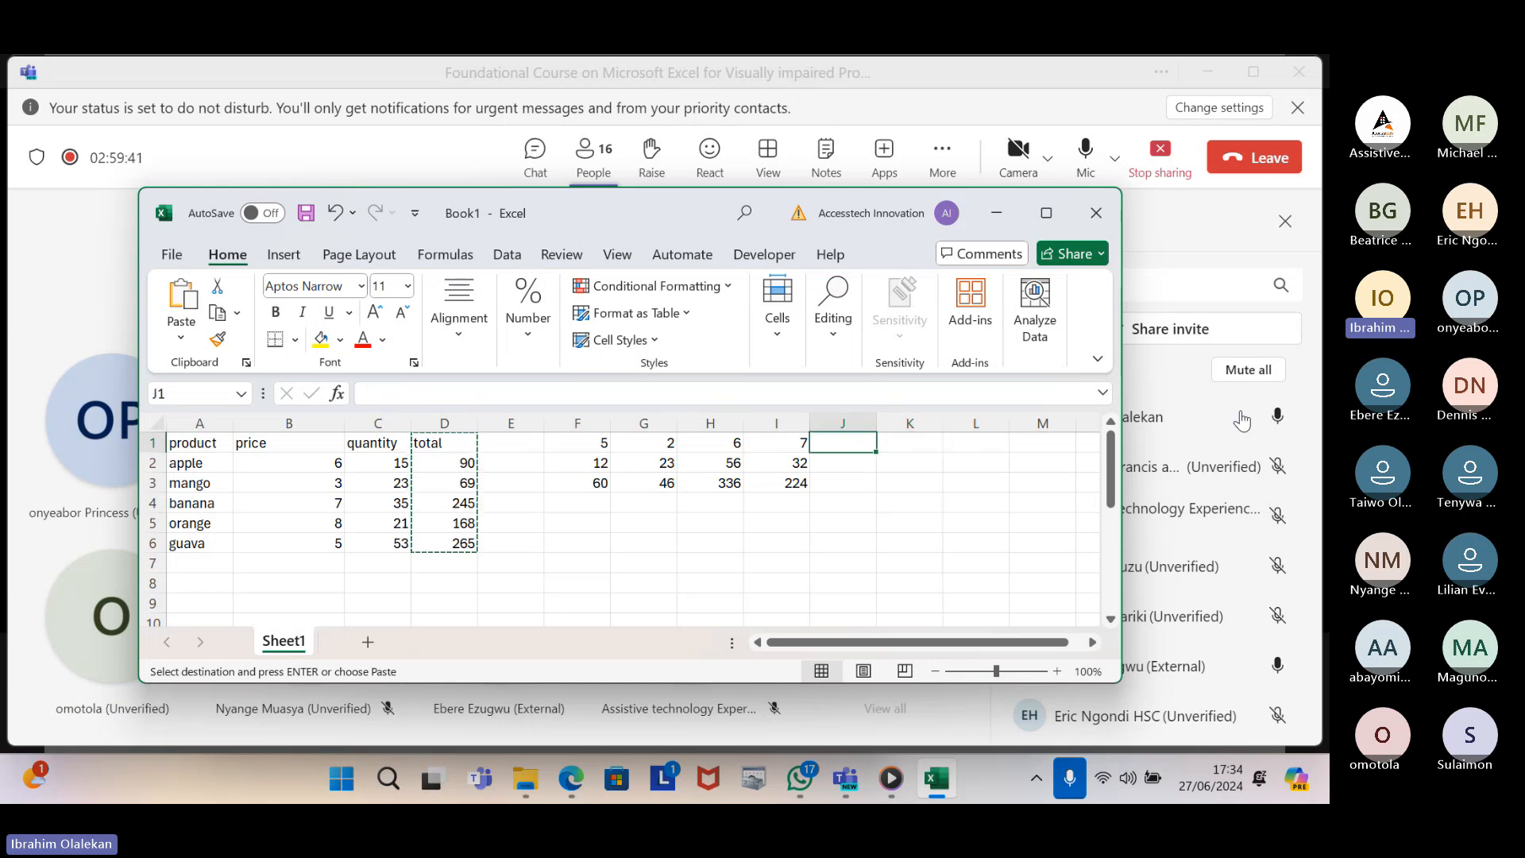
pyautogui.press('Right')
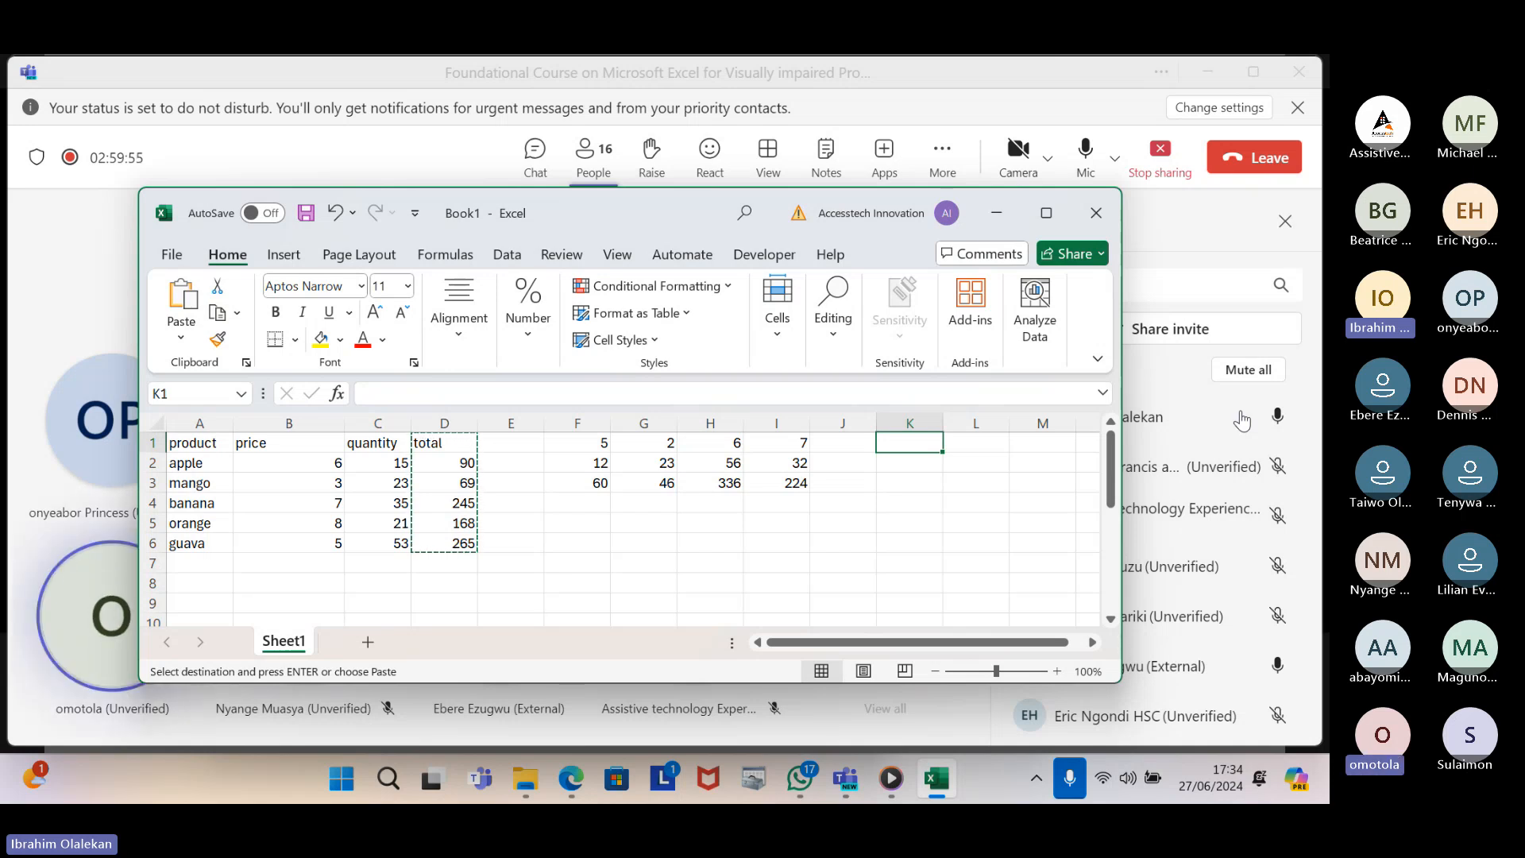
pyautogui.hotkey('shift', 'F10')
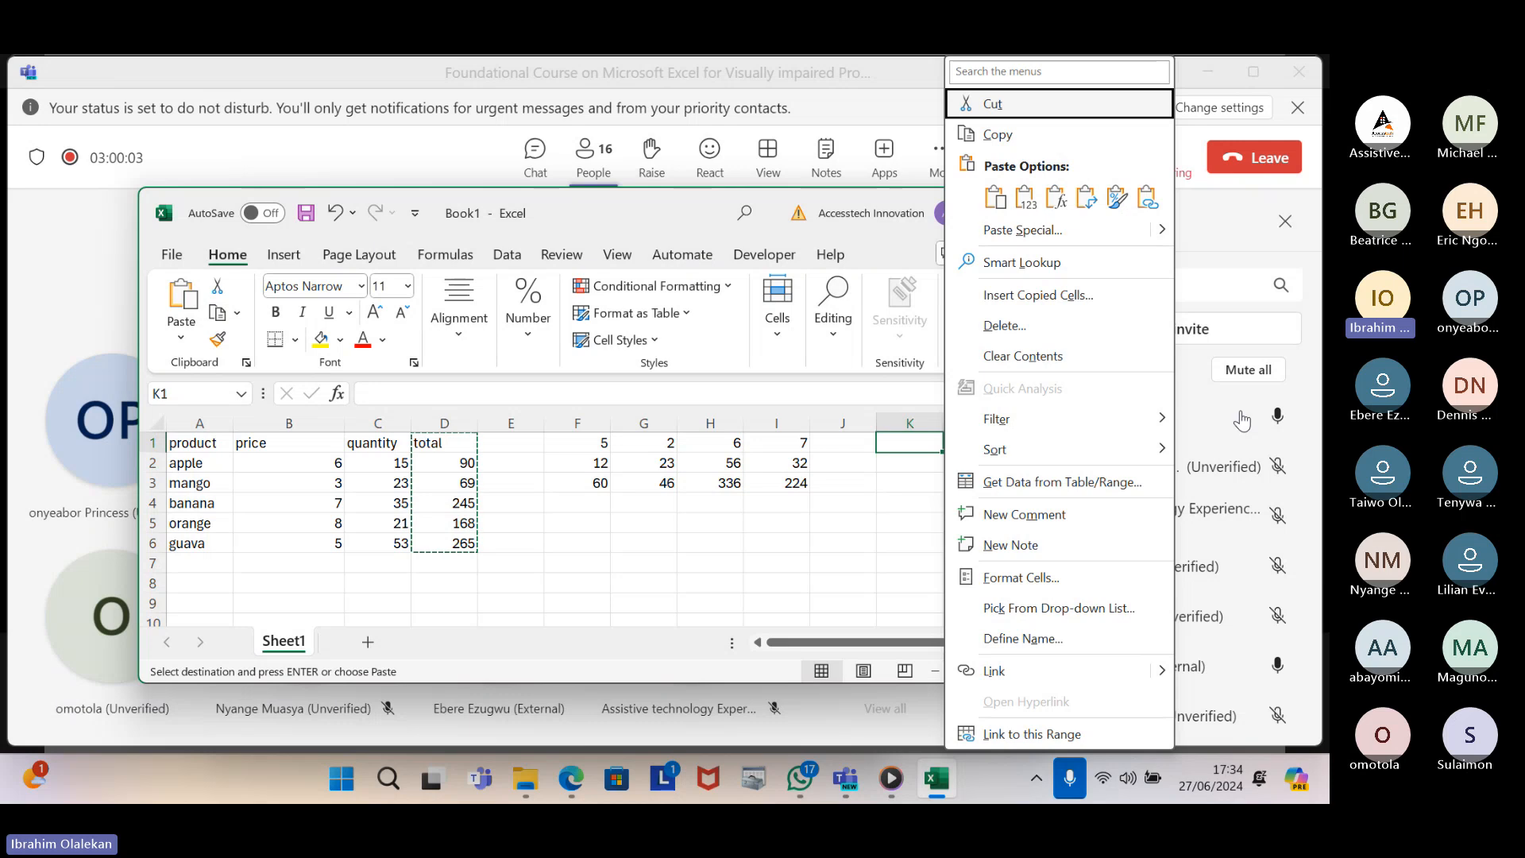
pyautogui.press('Down')
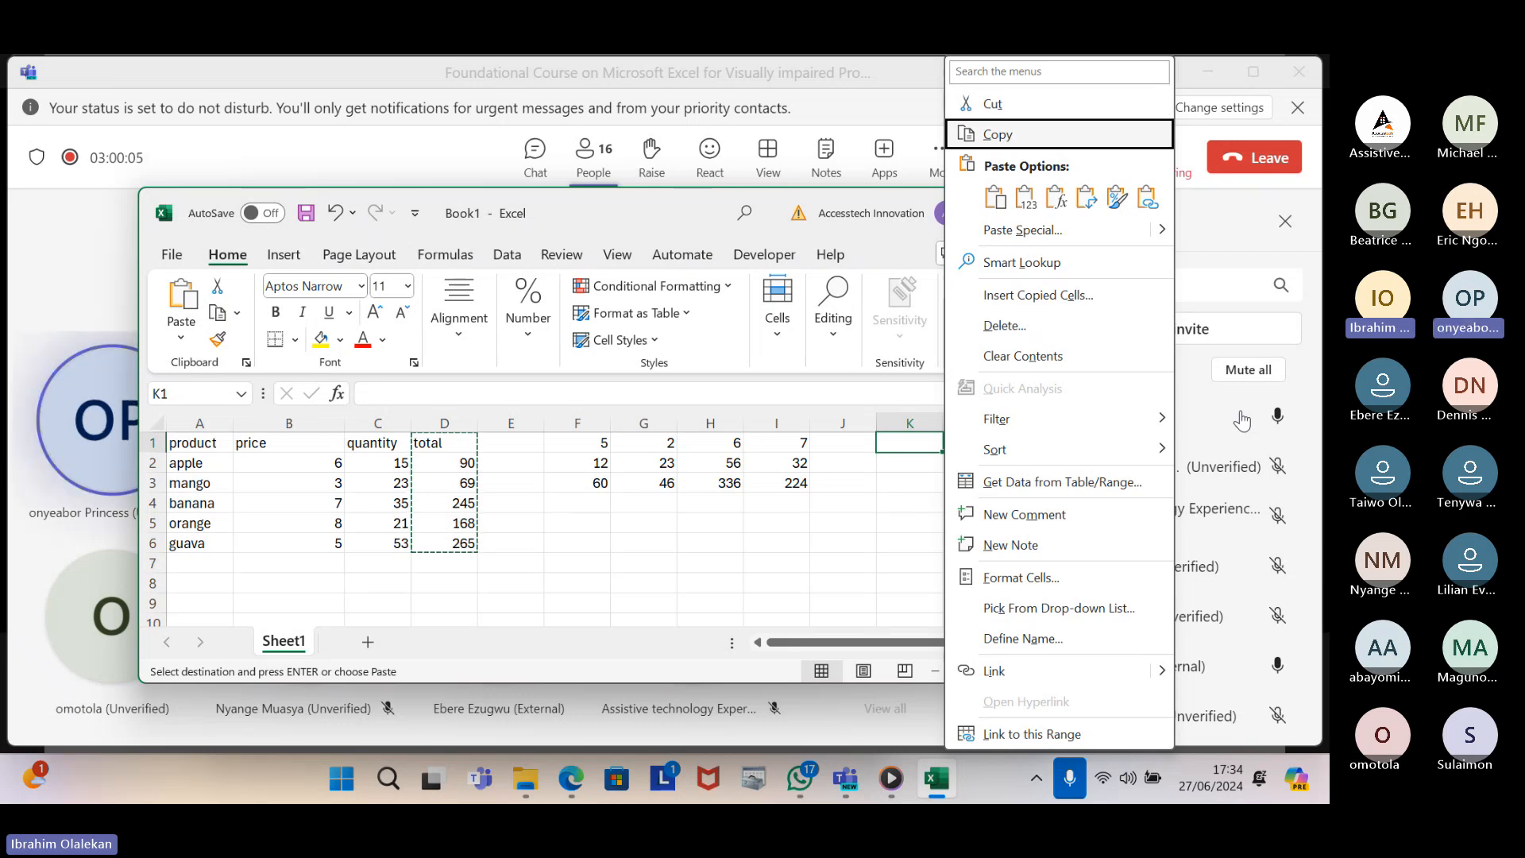
pyautogui.press('Down')
pyautogui.press('Return')
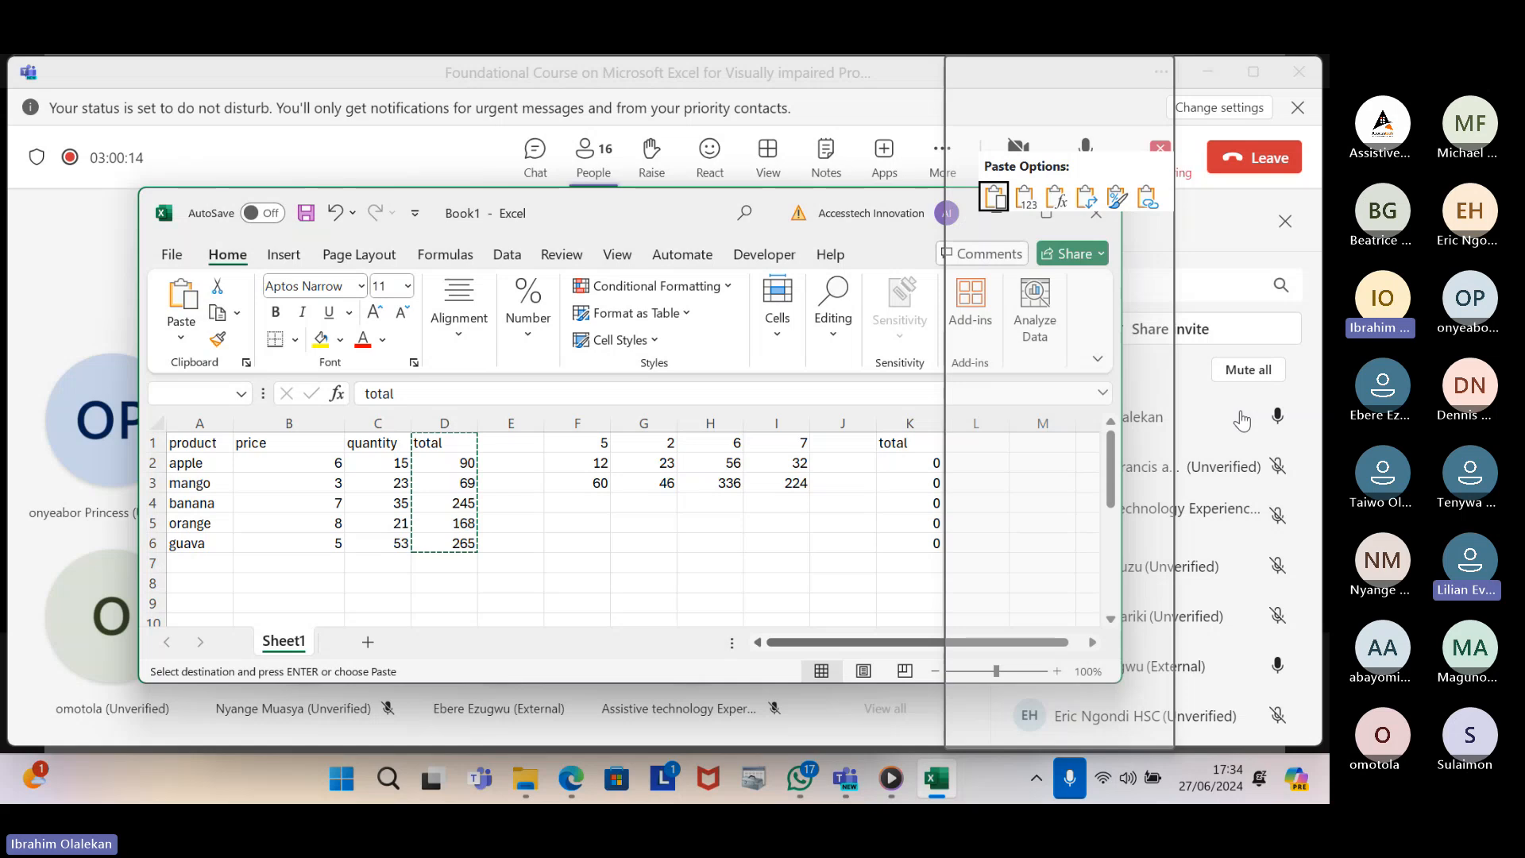
pyautogui.press('Right')
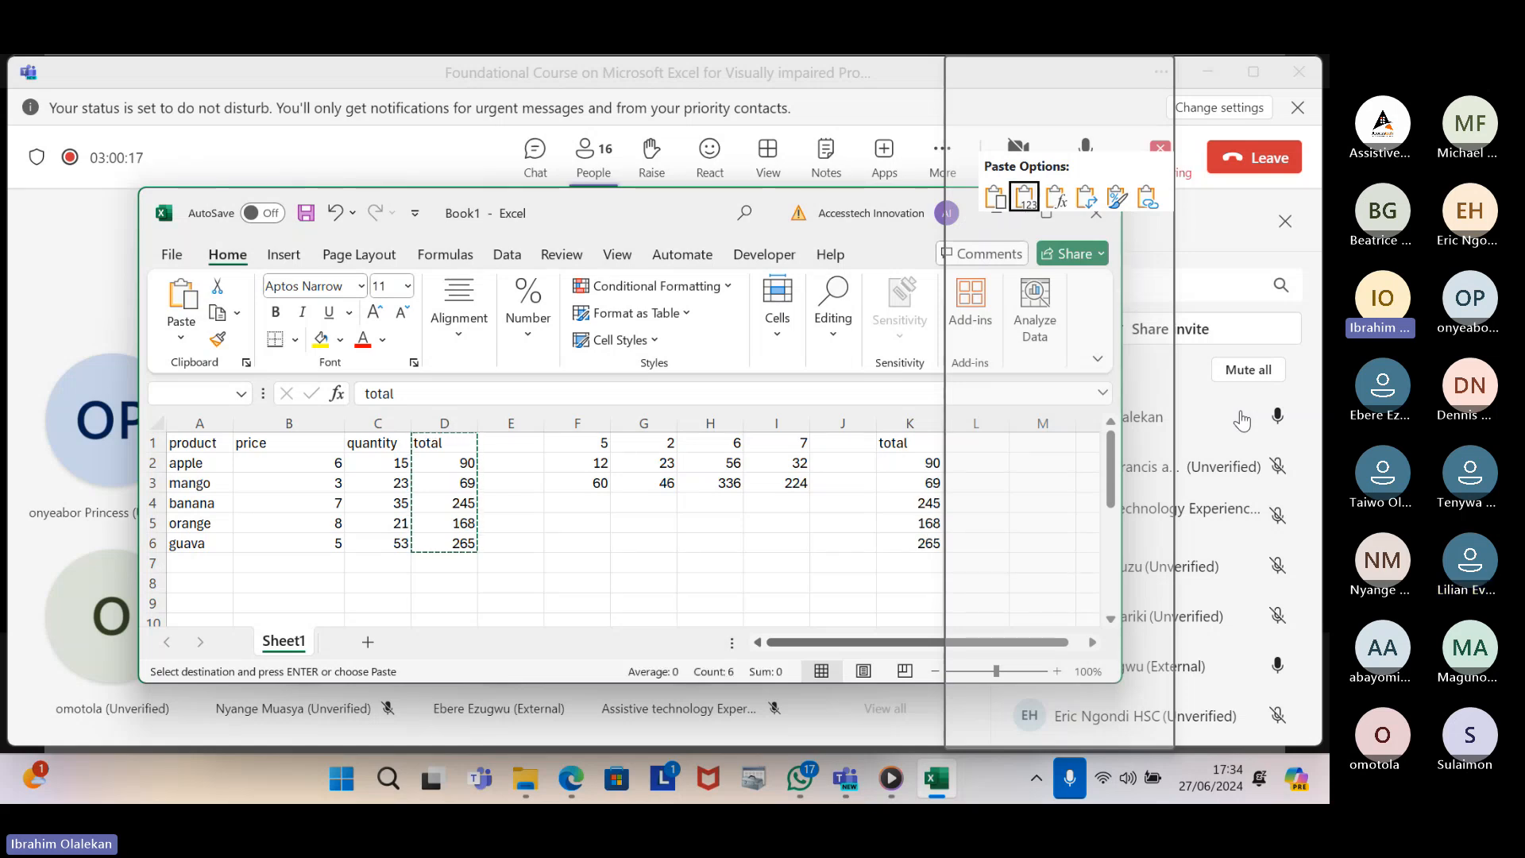
pyautogui.press('Right')
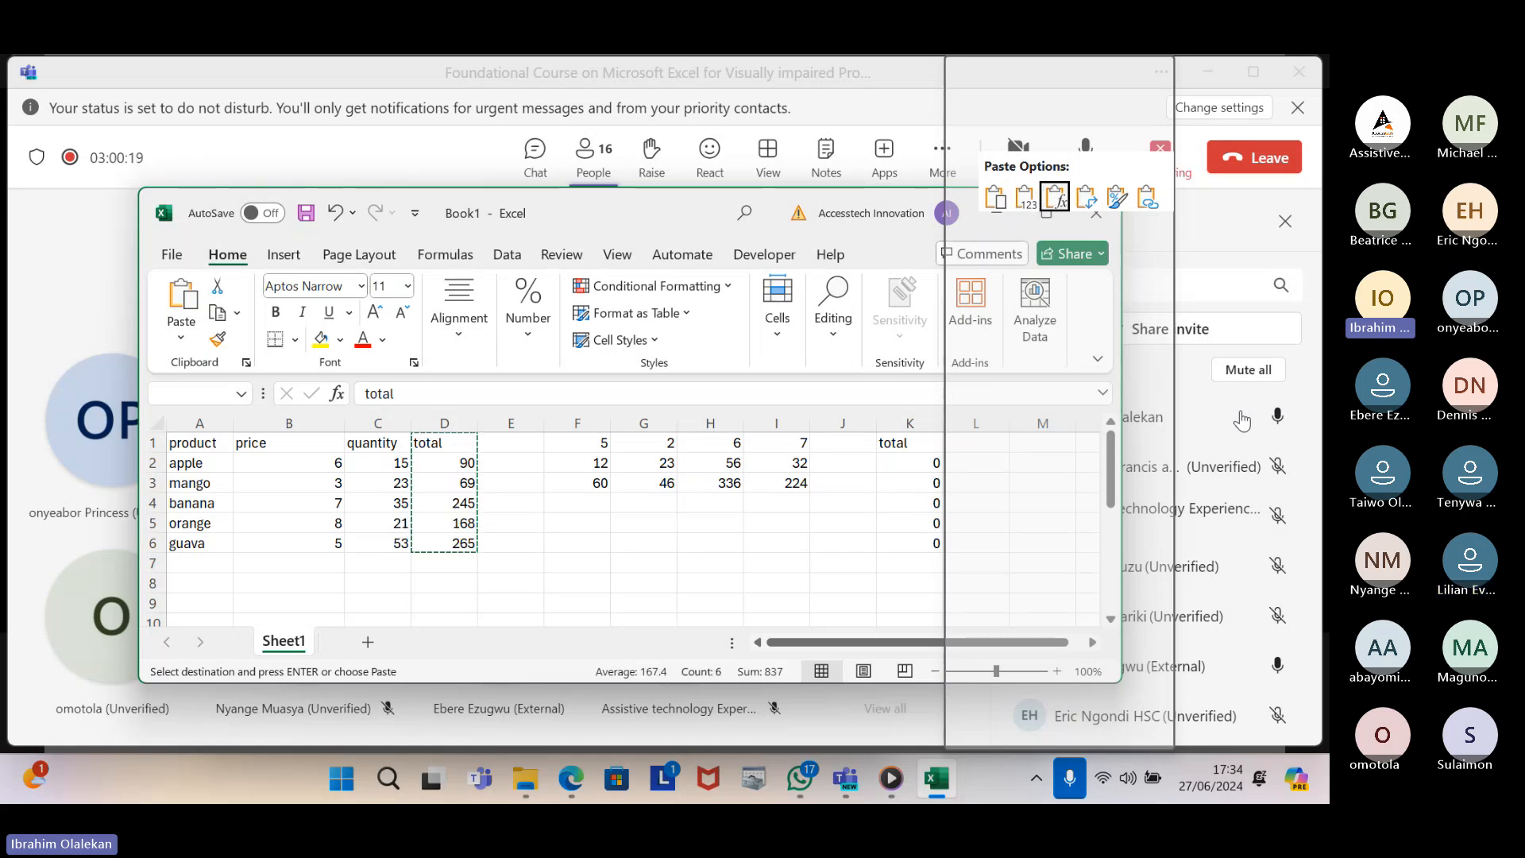
pyautogui.press('Right')
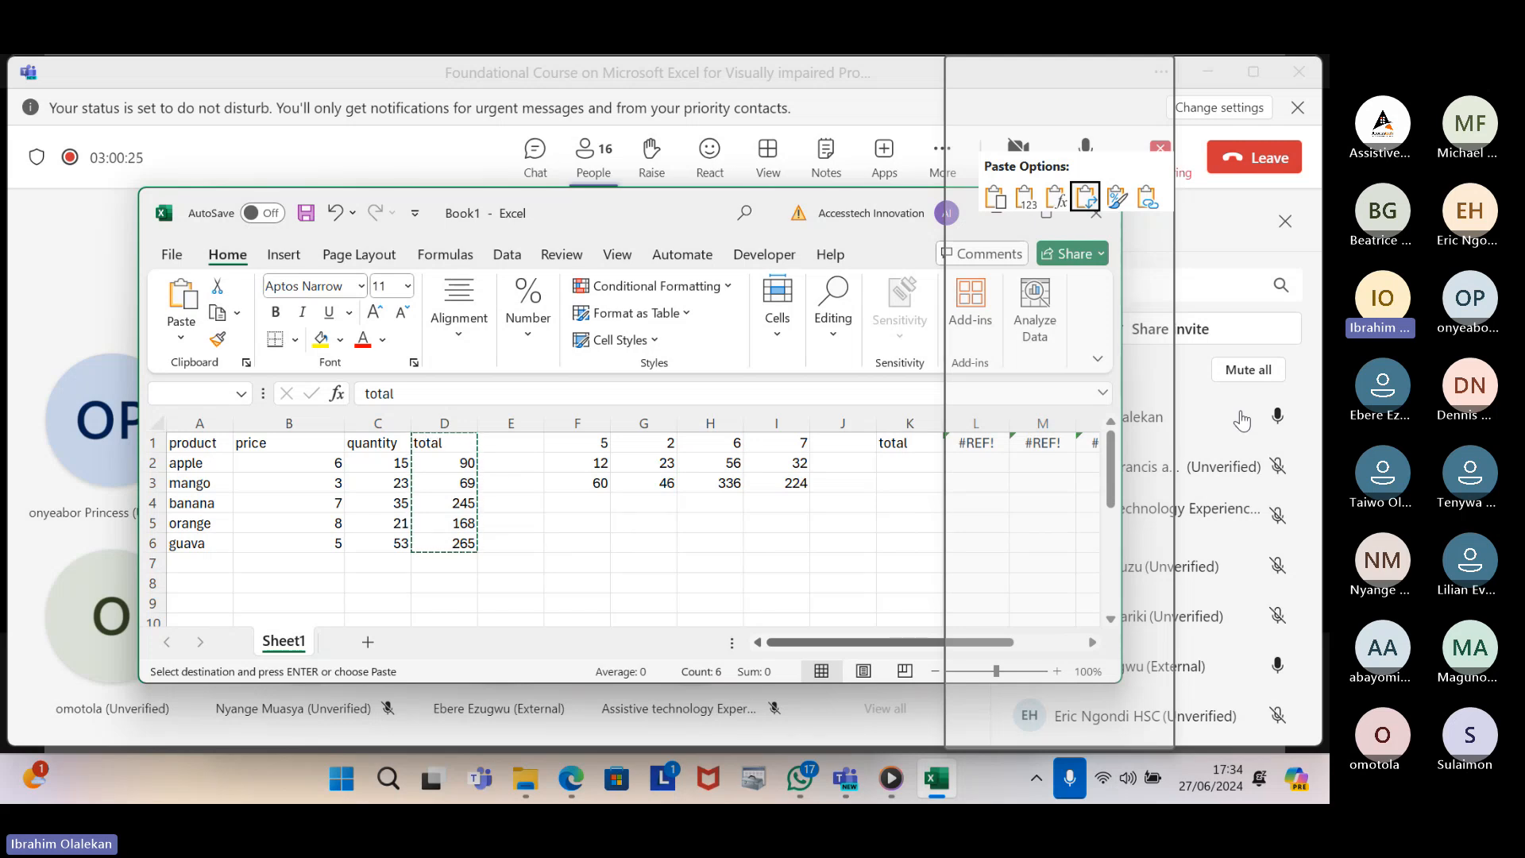
pyautogui.press('Return')
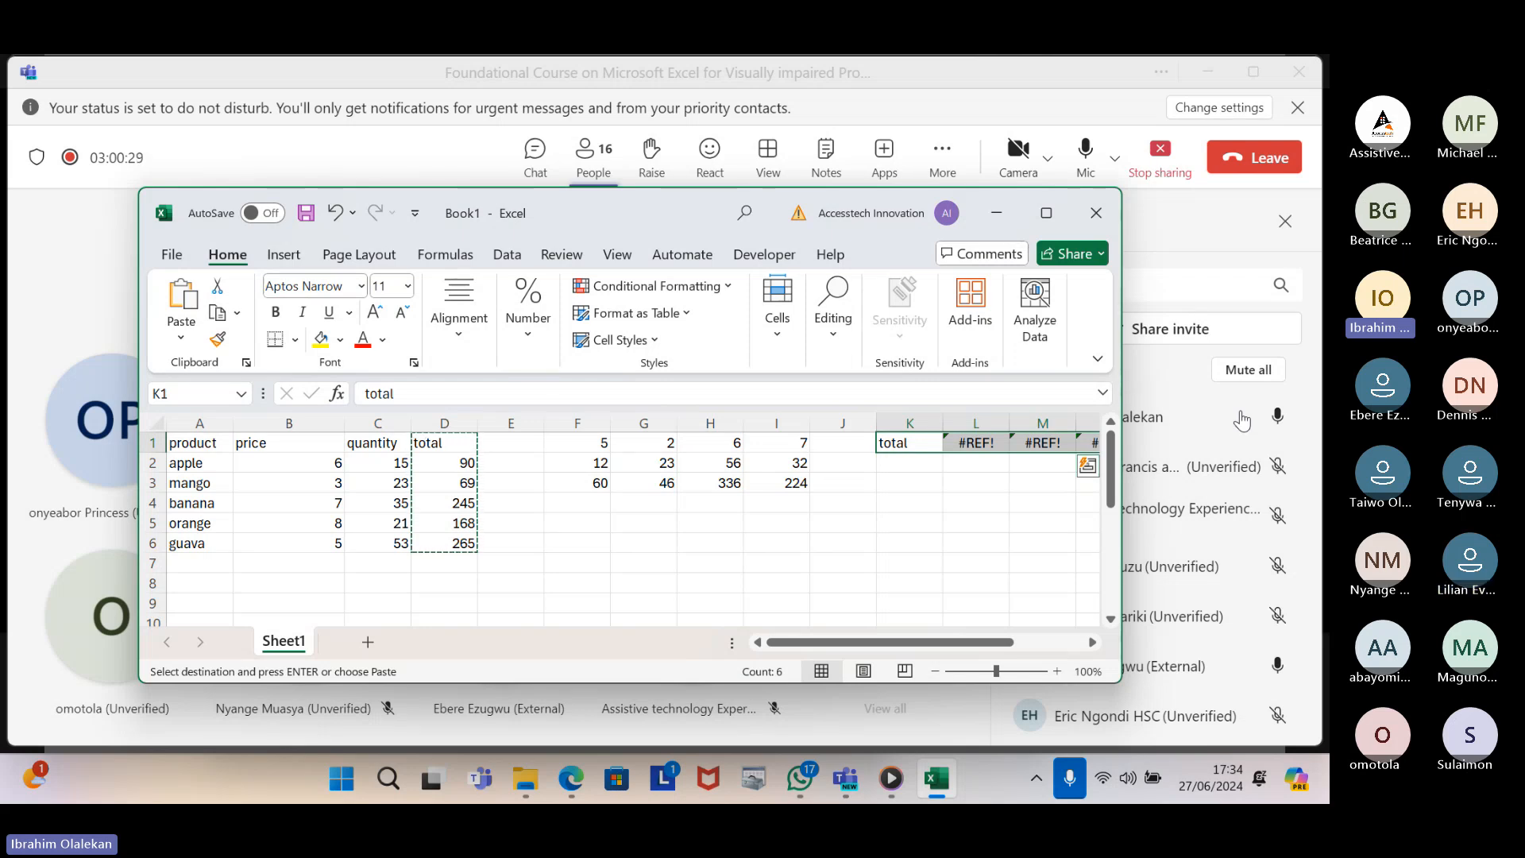
# Inspect the transposed cells K1 through M1 and their formulas, ending back on K1
pyautogui.press('Right')
pyautogui.press('Left')
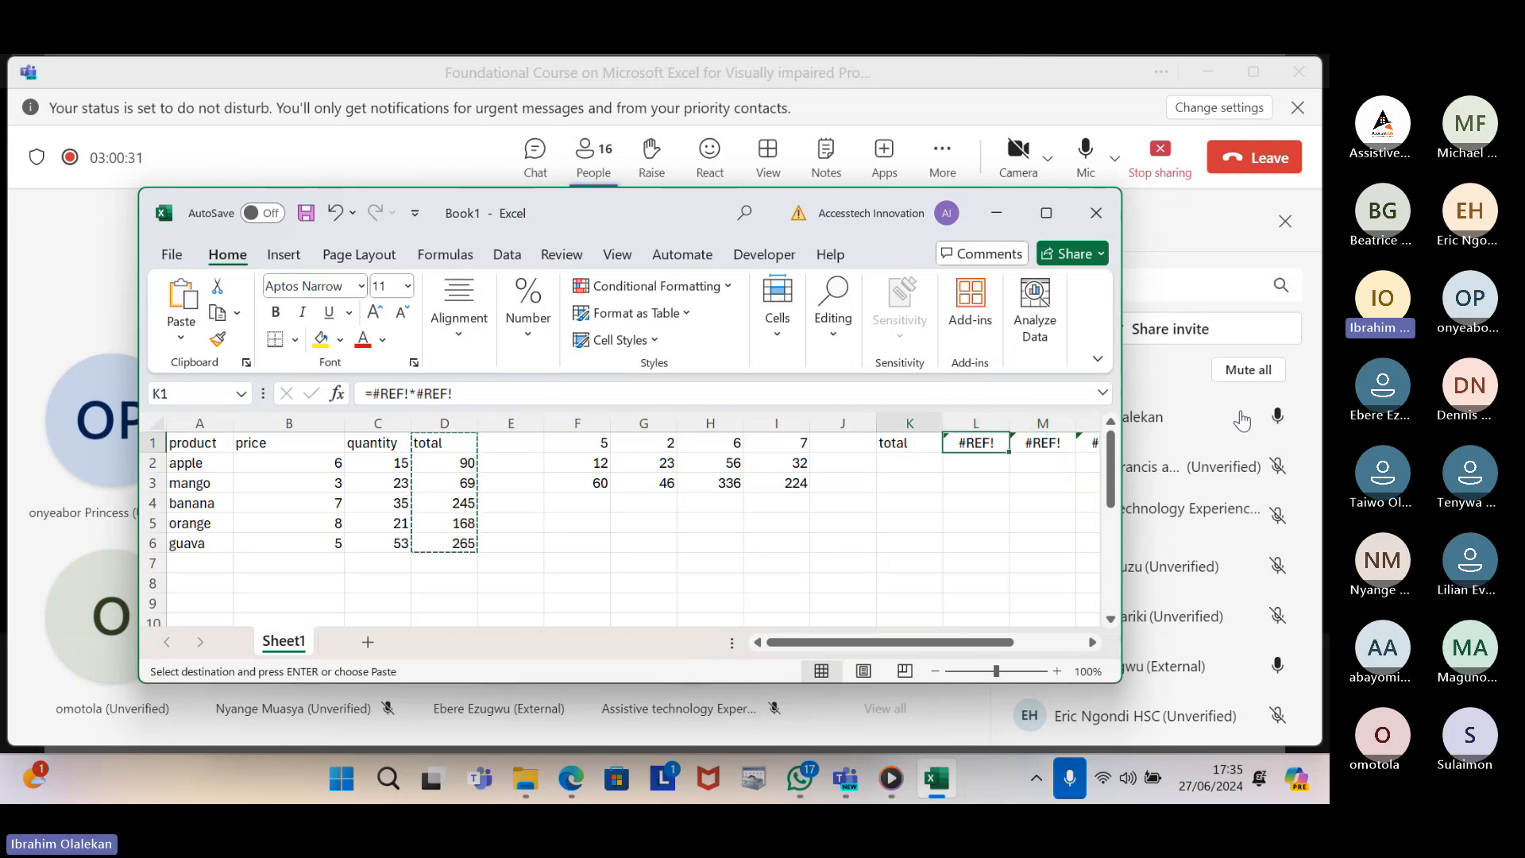
pyautogui.press('Right')
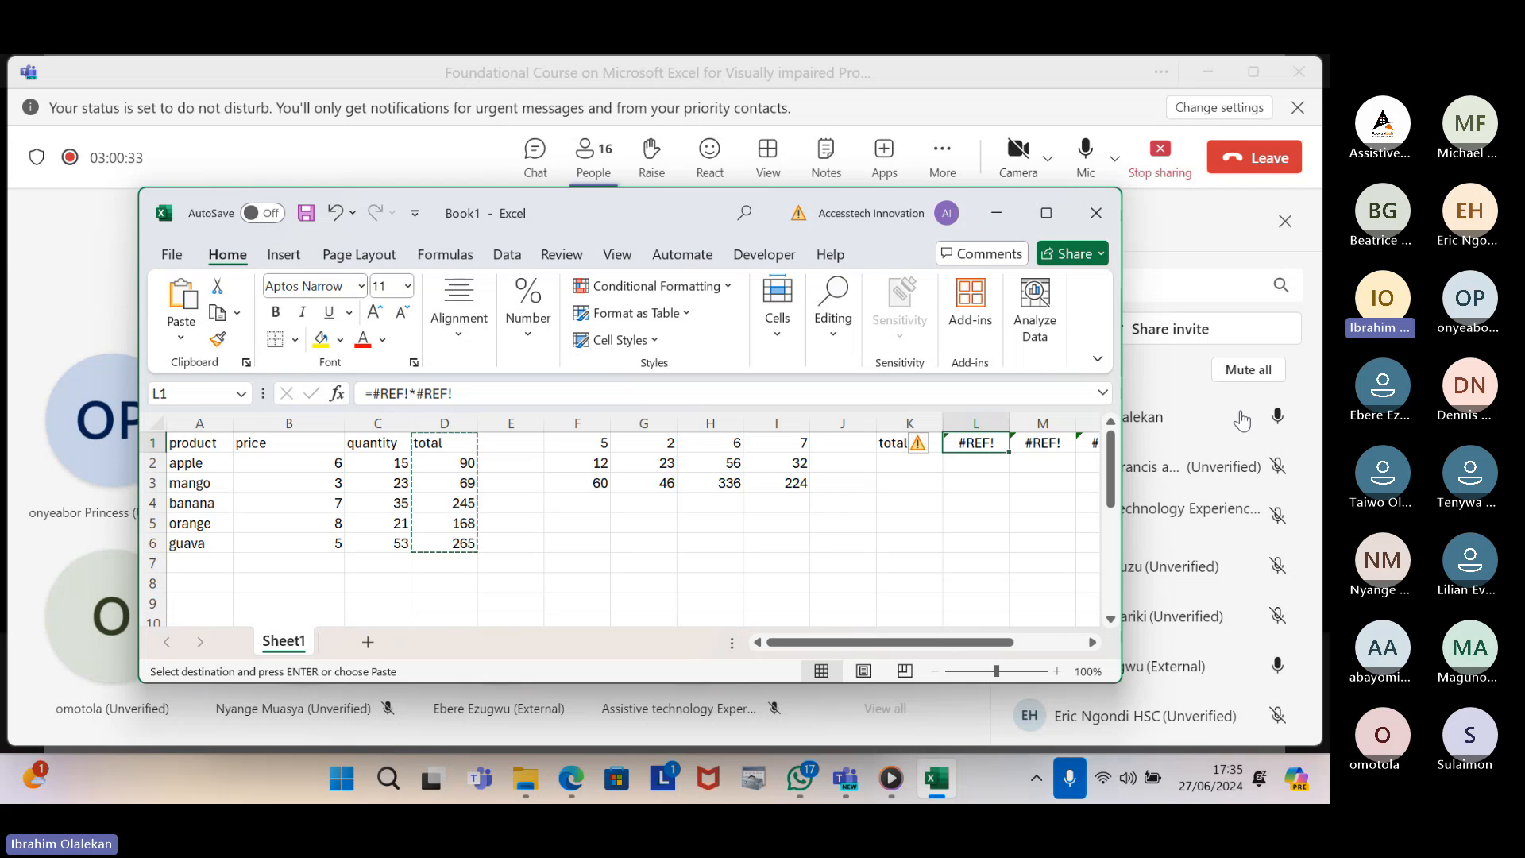
pyautogui.press('Right')
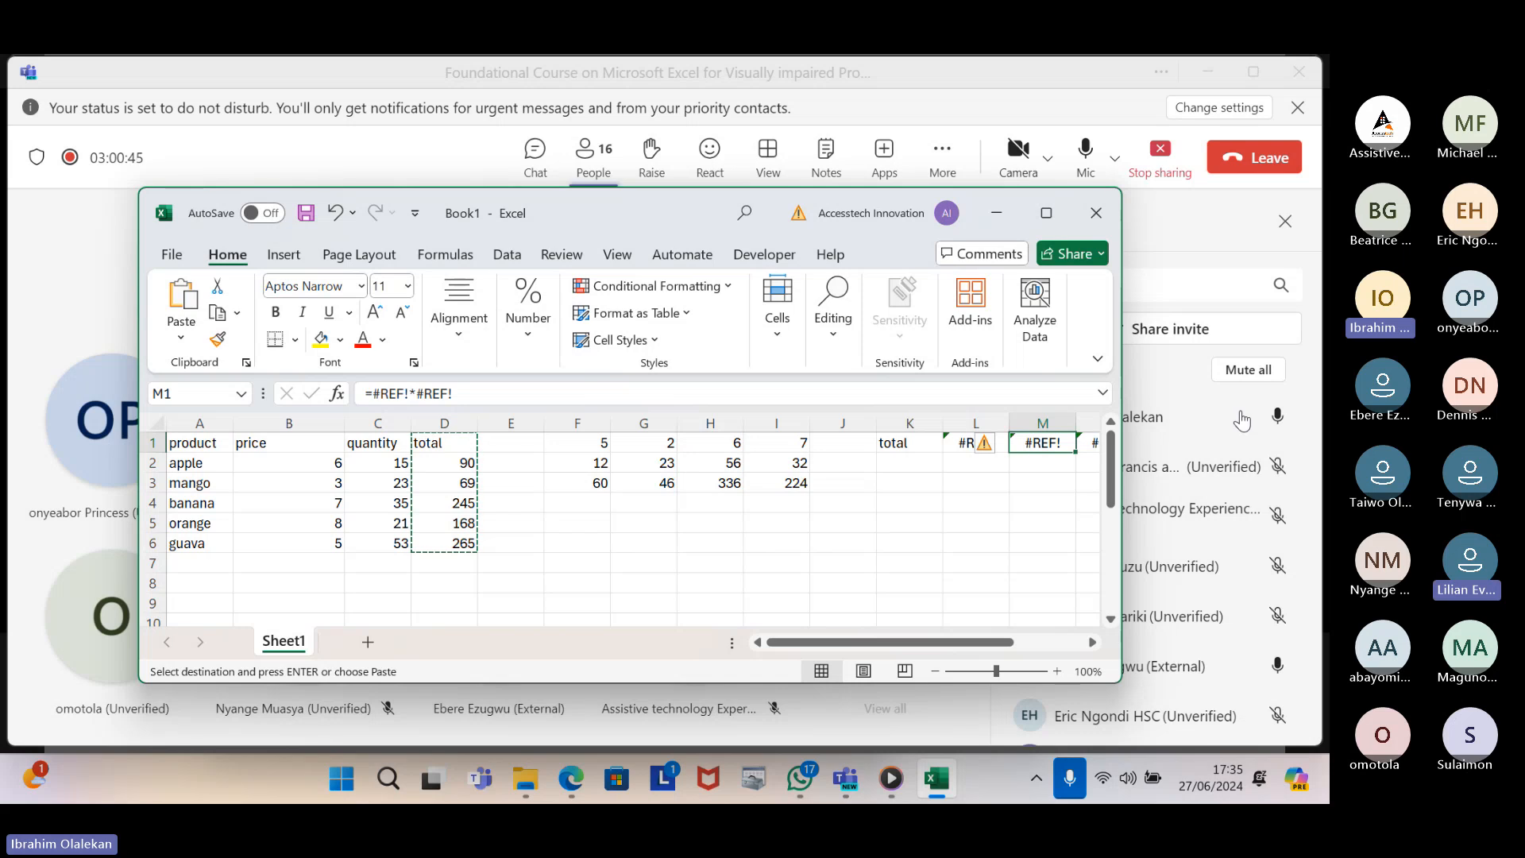
pyautogui.press('Left')
pyautogui.press('Right')
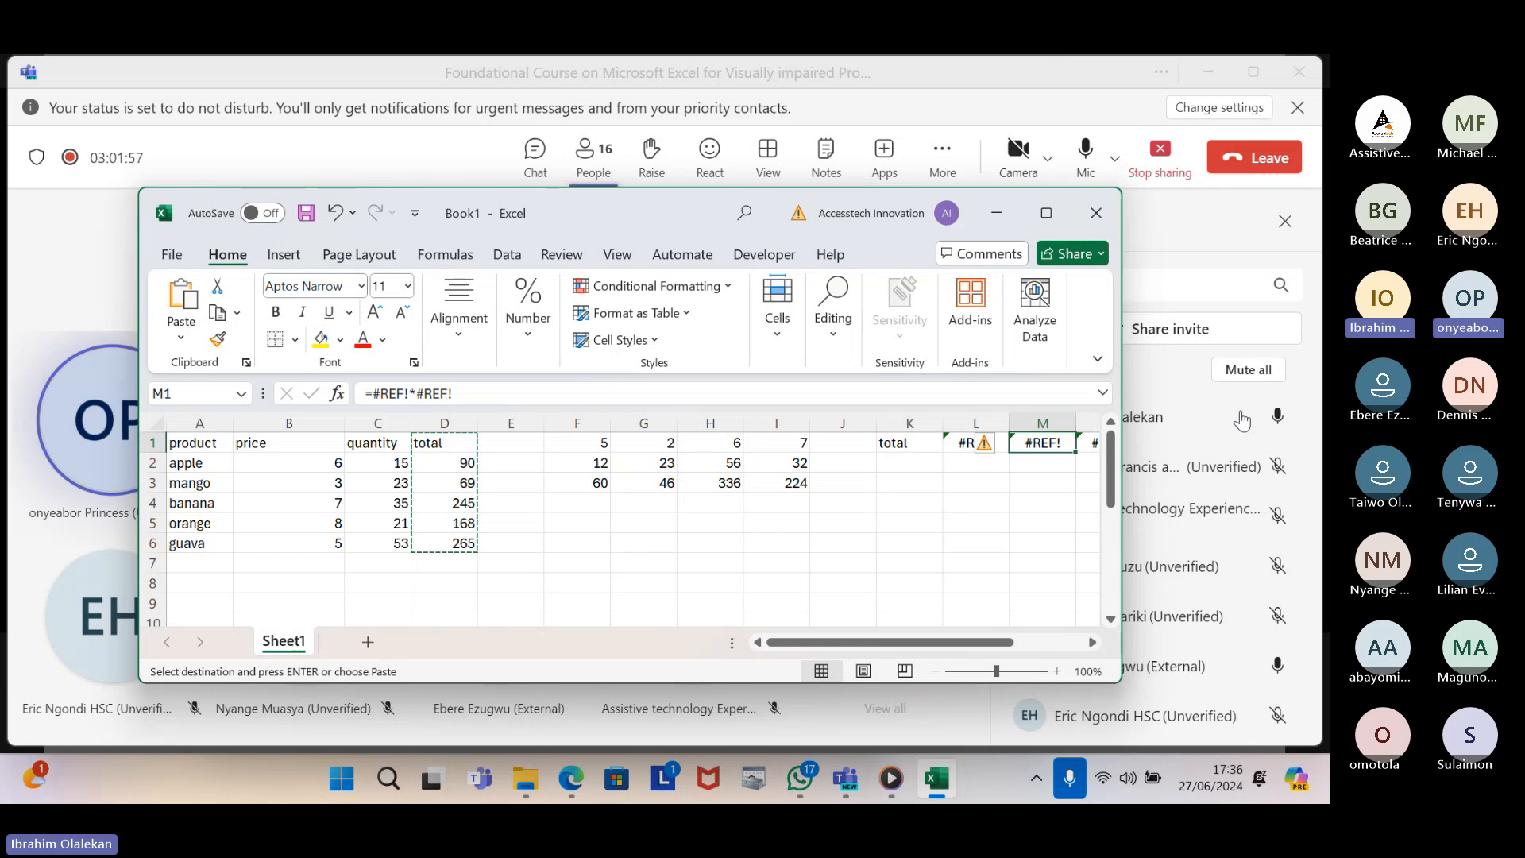
pyautogui.press('Left')
pyautogui.press('Left')
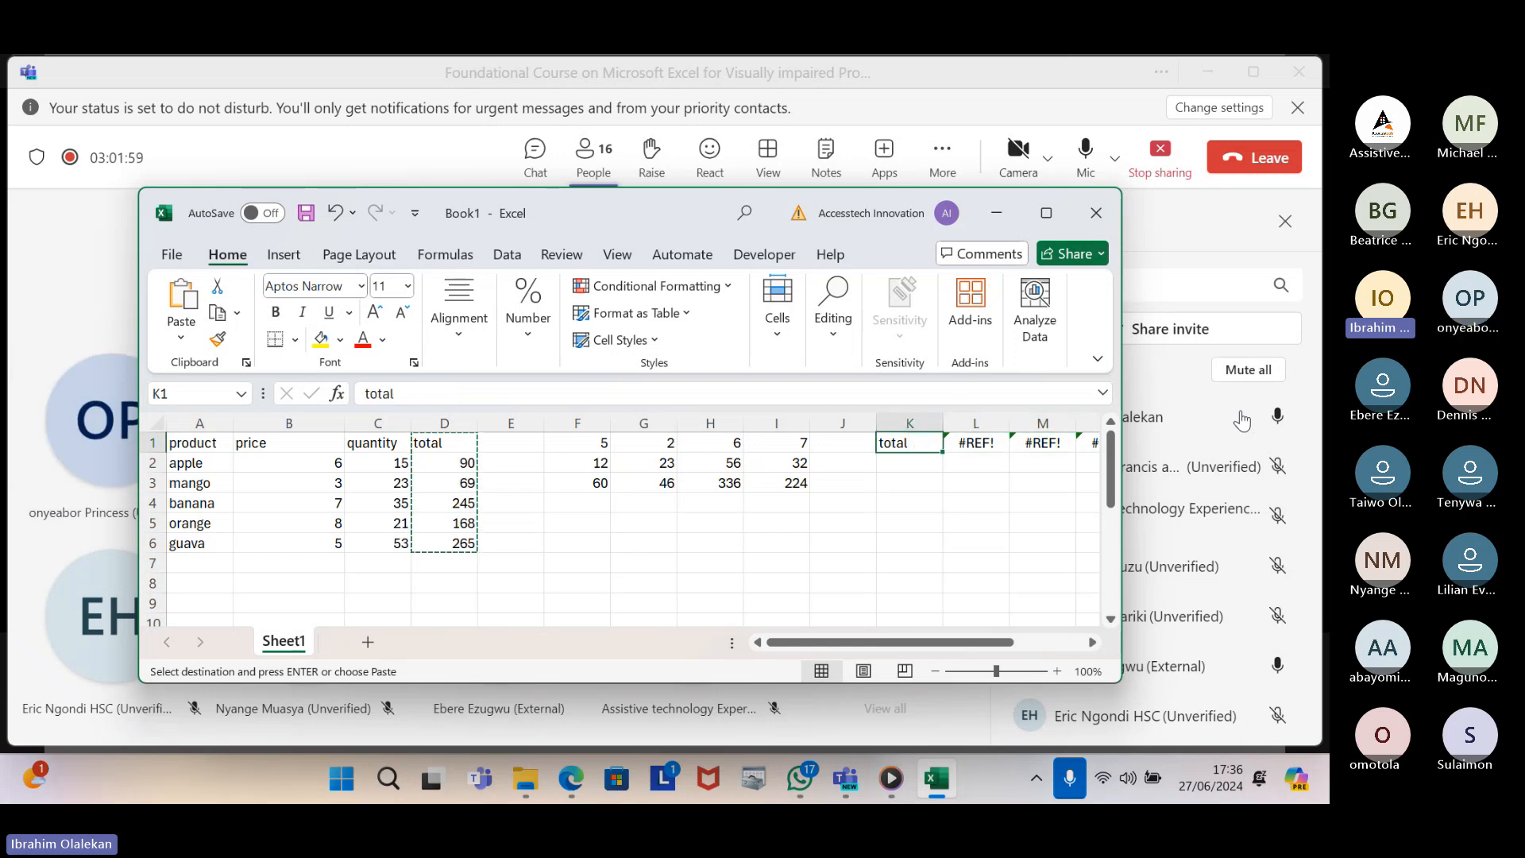
# Examine the formula in transposed cell L1 in edit mode and undo the transposed paste of the total column
pyautogui.press('Right')
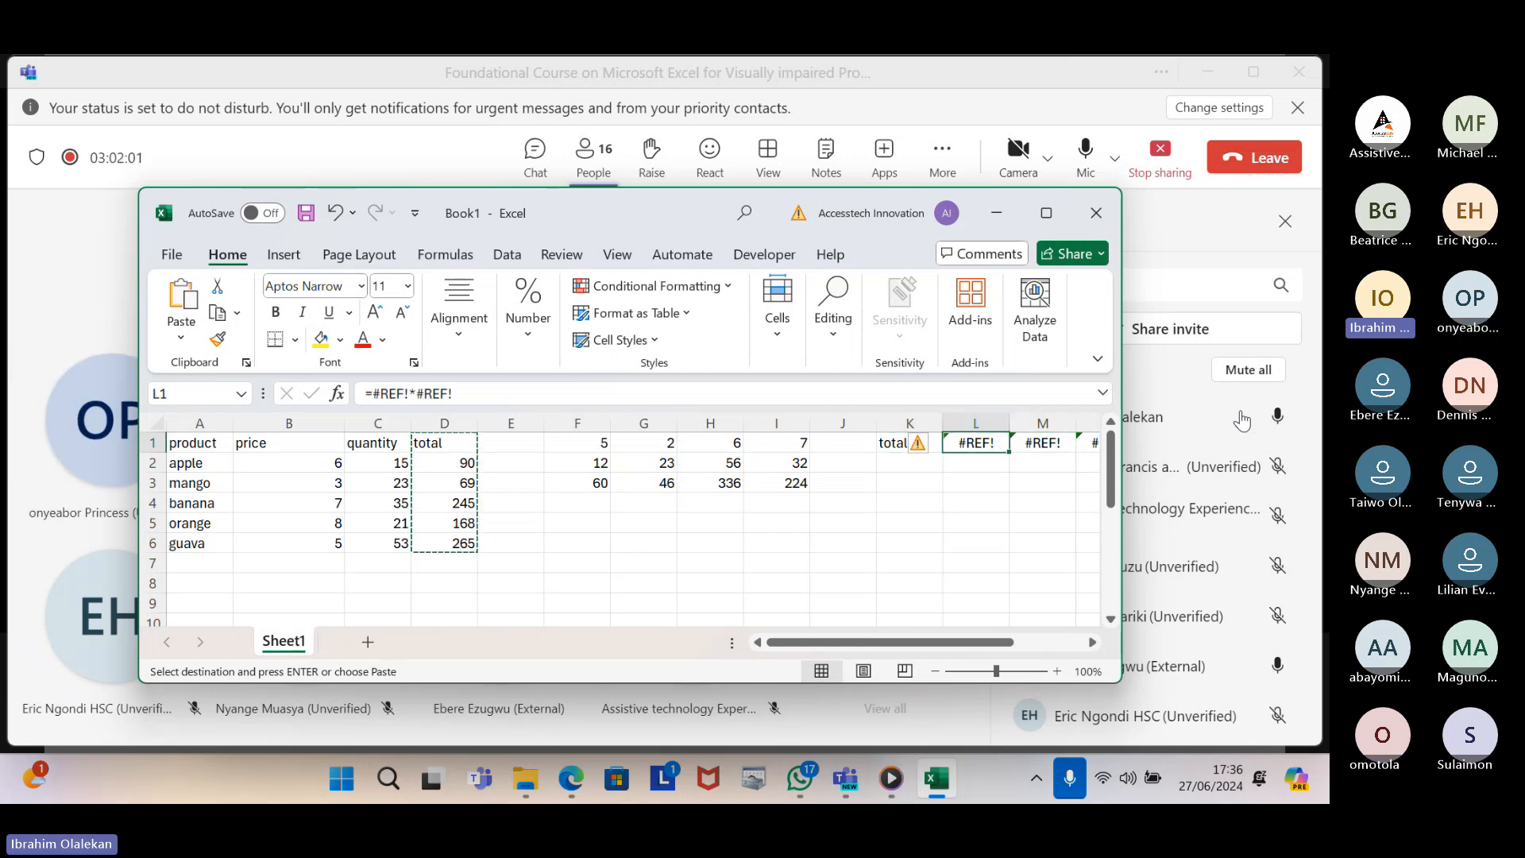
pyautogui.press('F2')
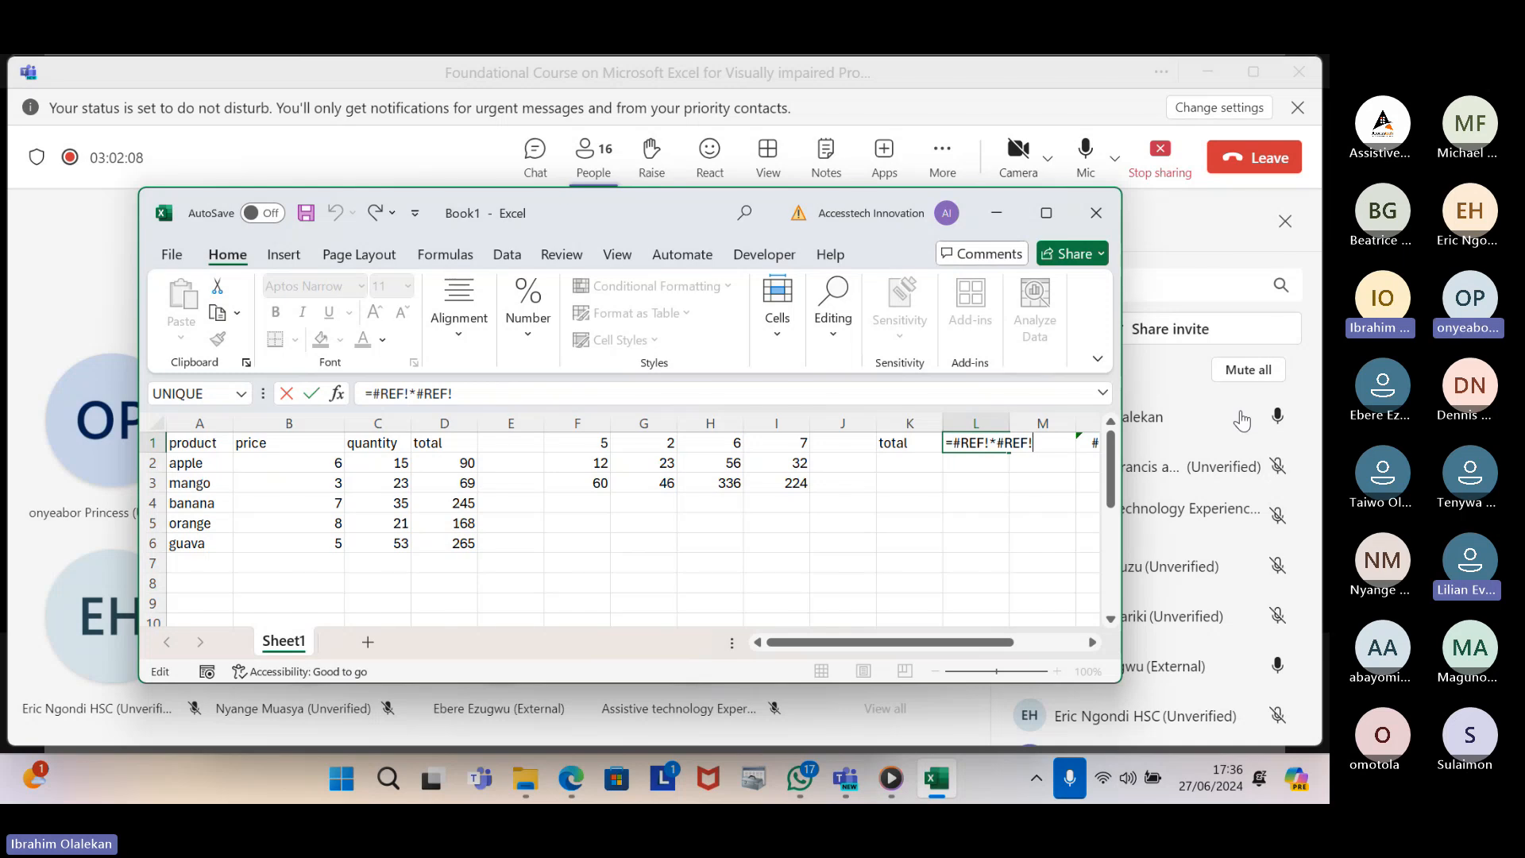
pyautogui.hotkey('ctrl', 'Return')
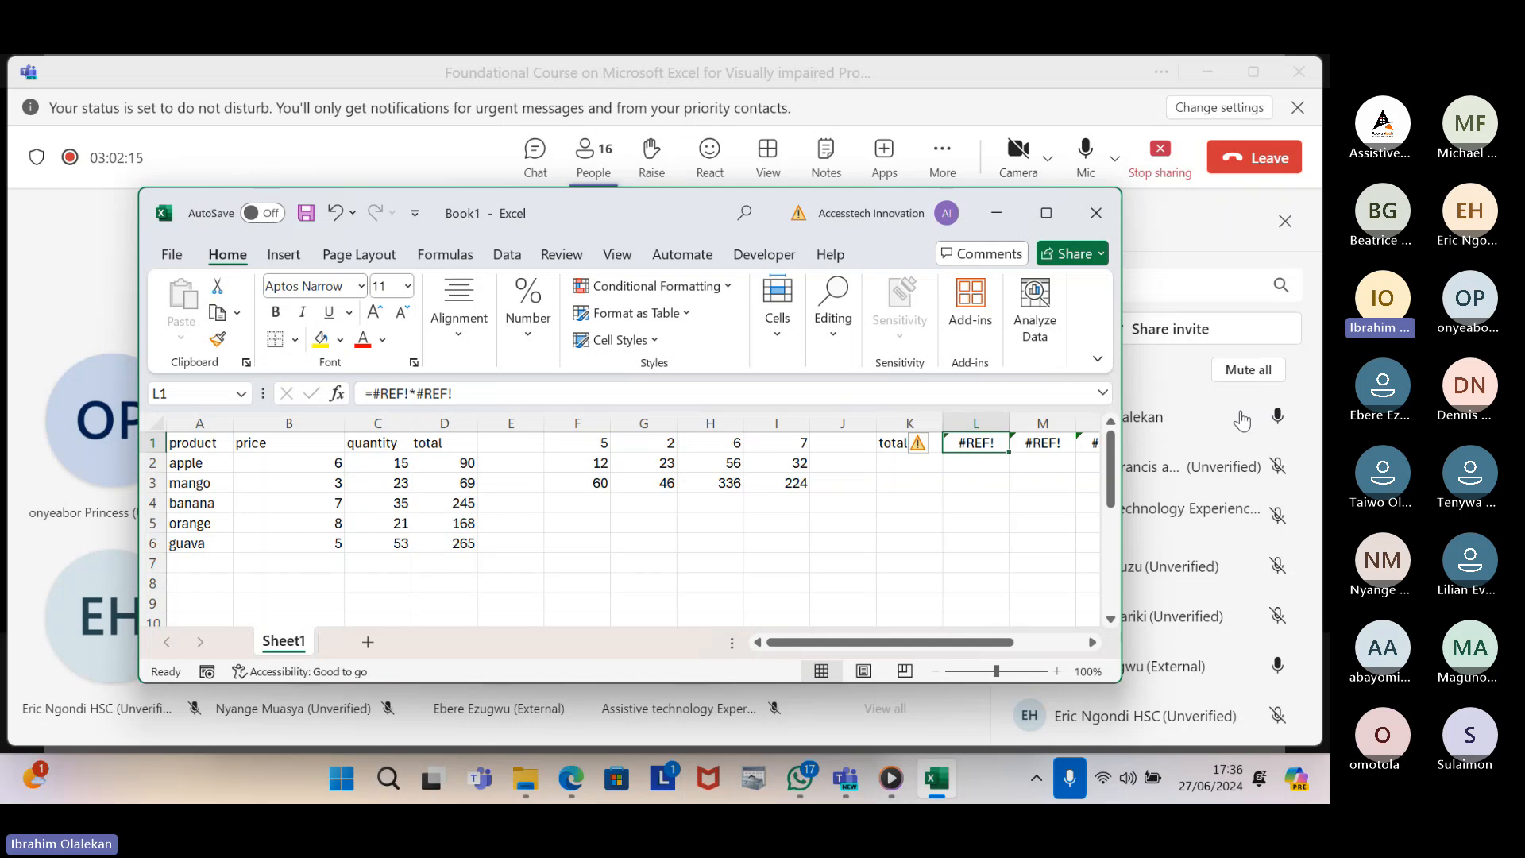
pyautogui.hotkey('ctrl', 'z')
pyautogui.hotkey('shift', 'BackSpace')
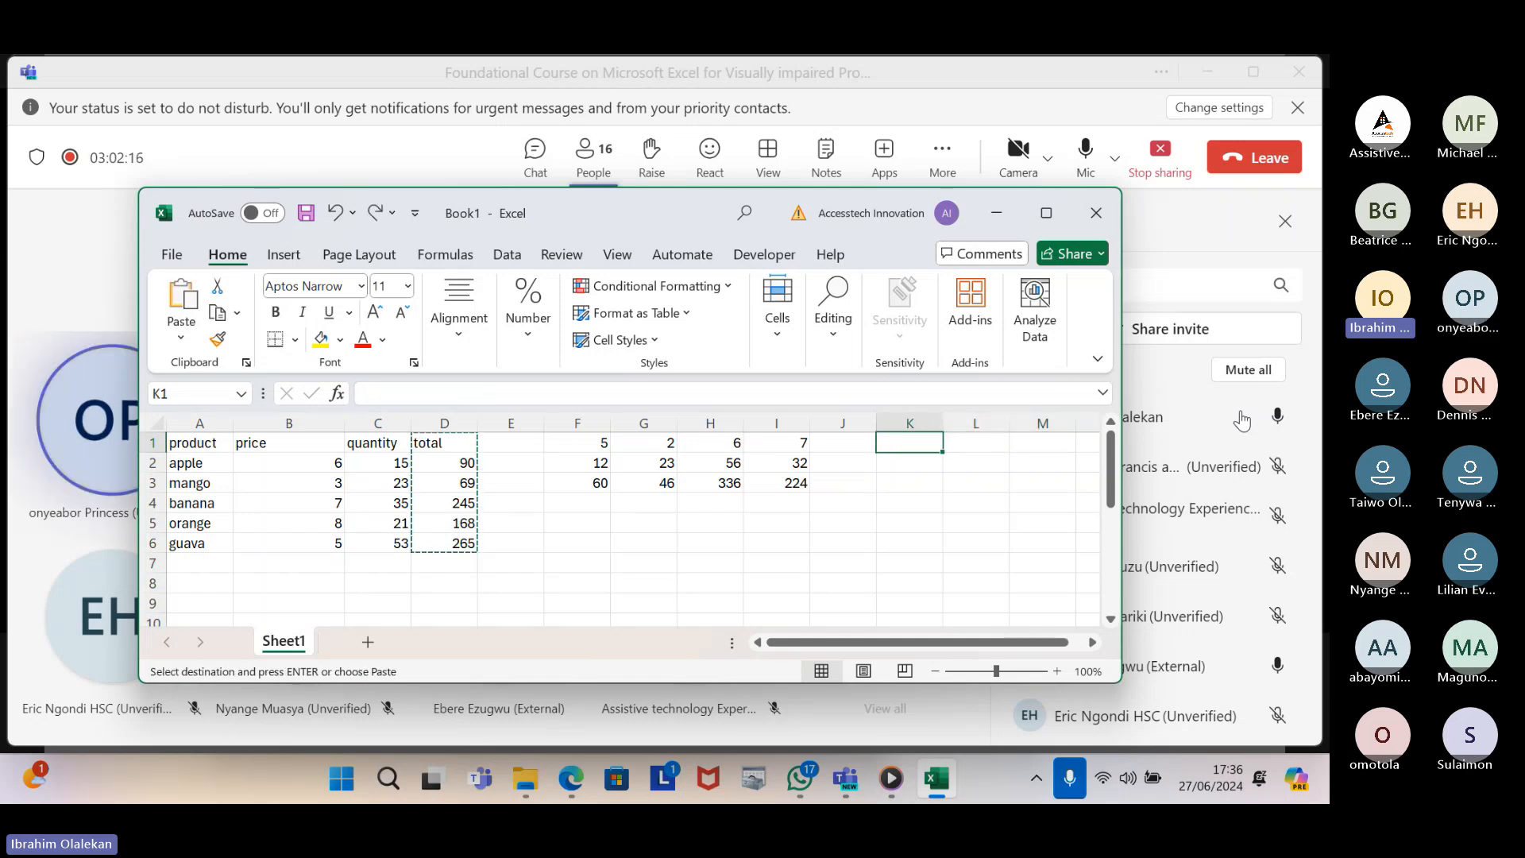
# Copy the whole product column, from the header in A1 through A6
pyautogui.hotkey('ctrl', 'Left')
pyautogui.hotkey('ctrl', 'Left')
pyautogui.hotkey('ctrl', 'Left')
pyautogui.hotkey('ctrl', 'Left')
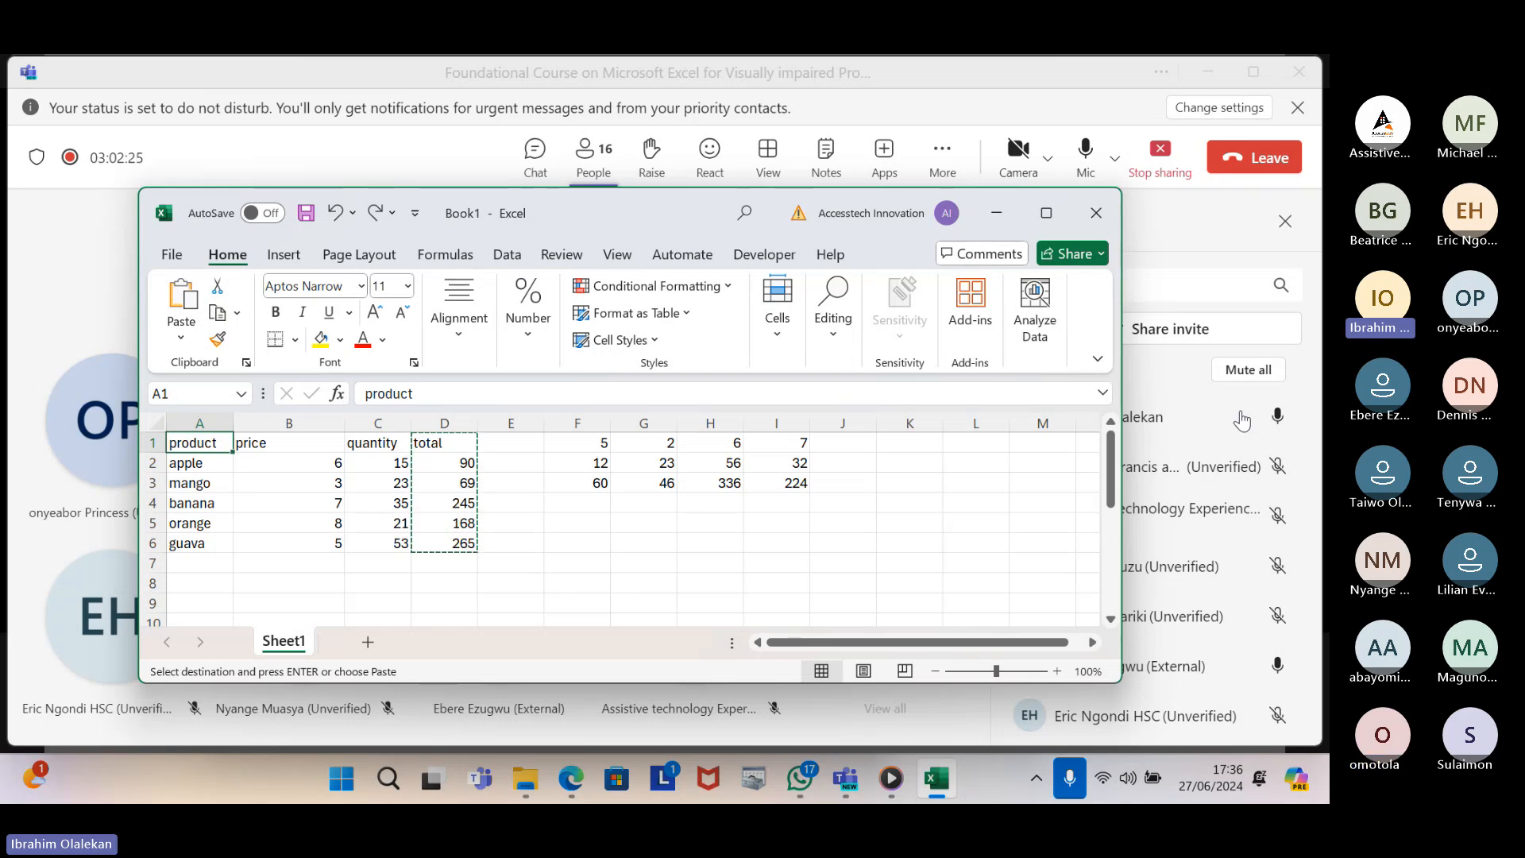
pyautogui.hotkey('ctrl', 'shift', 'Down')
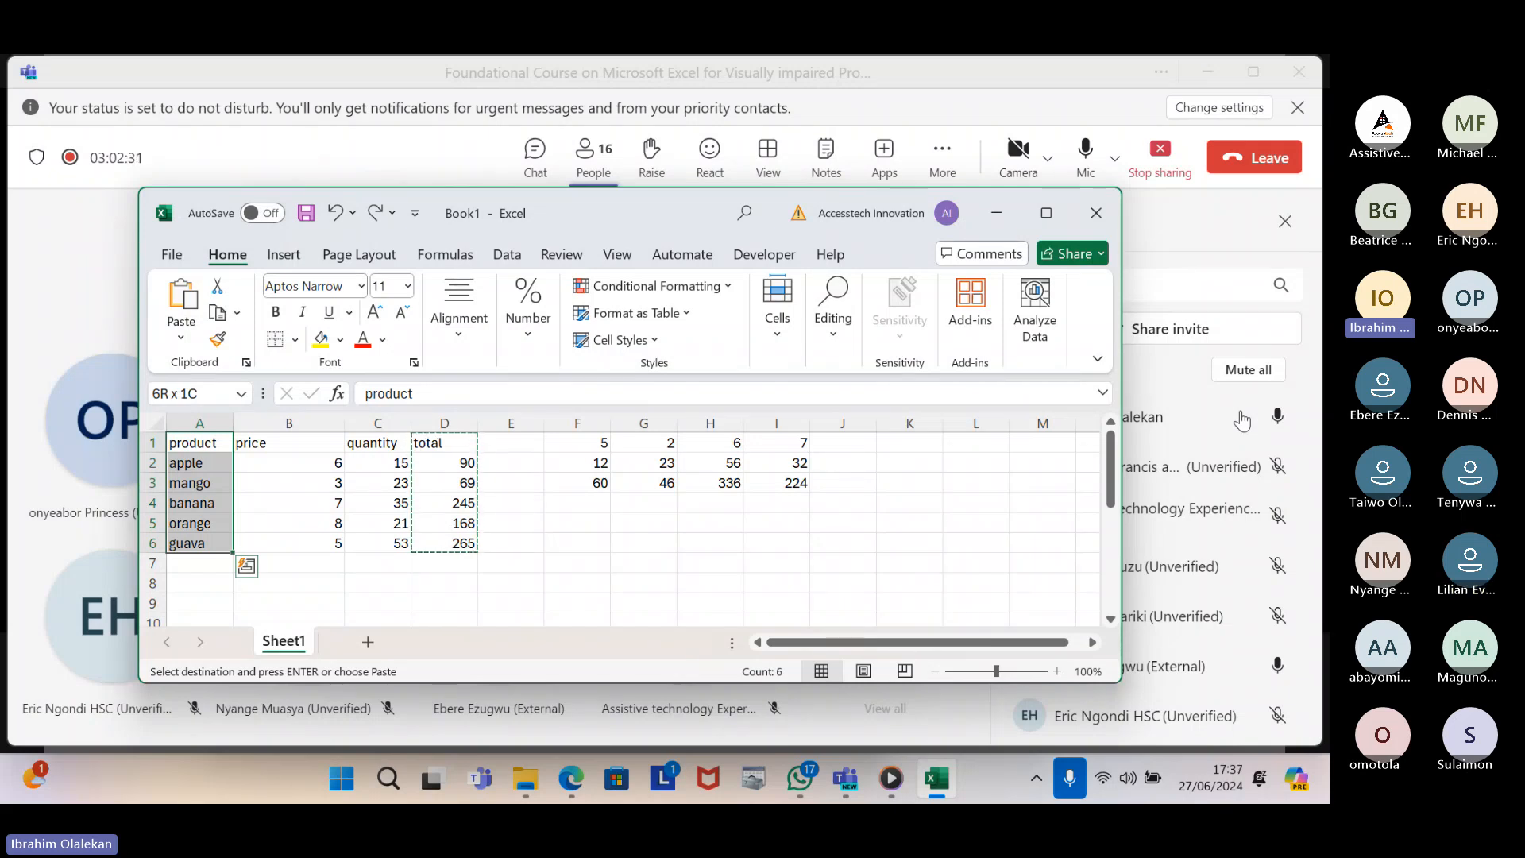
pyautogui.hotkey('ctrl', 'c')
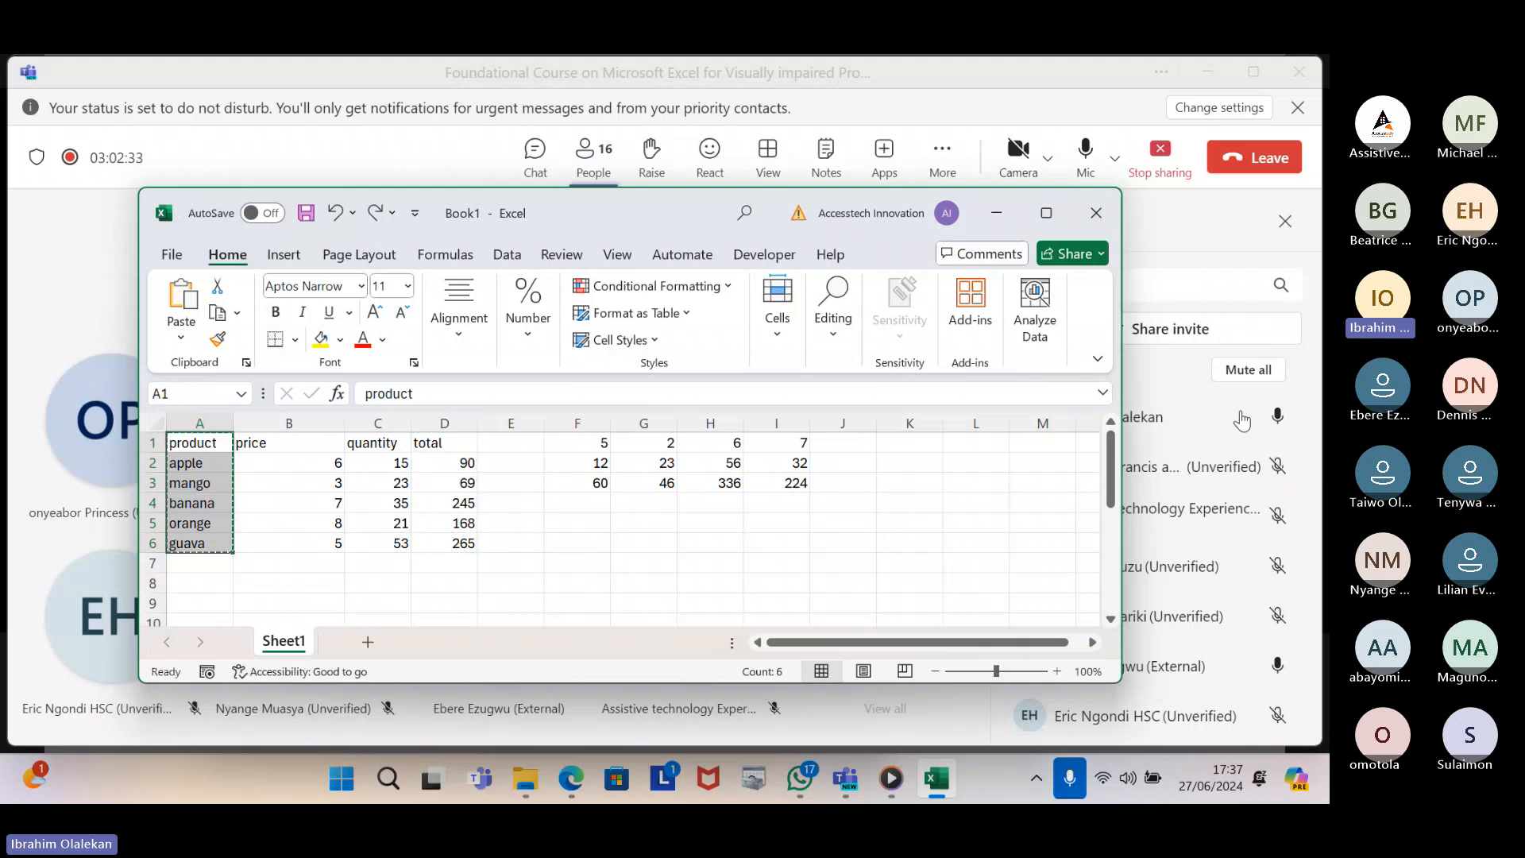
# Paste the copied product column as a transposed row starting at K1
pyautogui.hotkey('ctrl', 'Home')
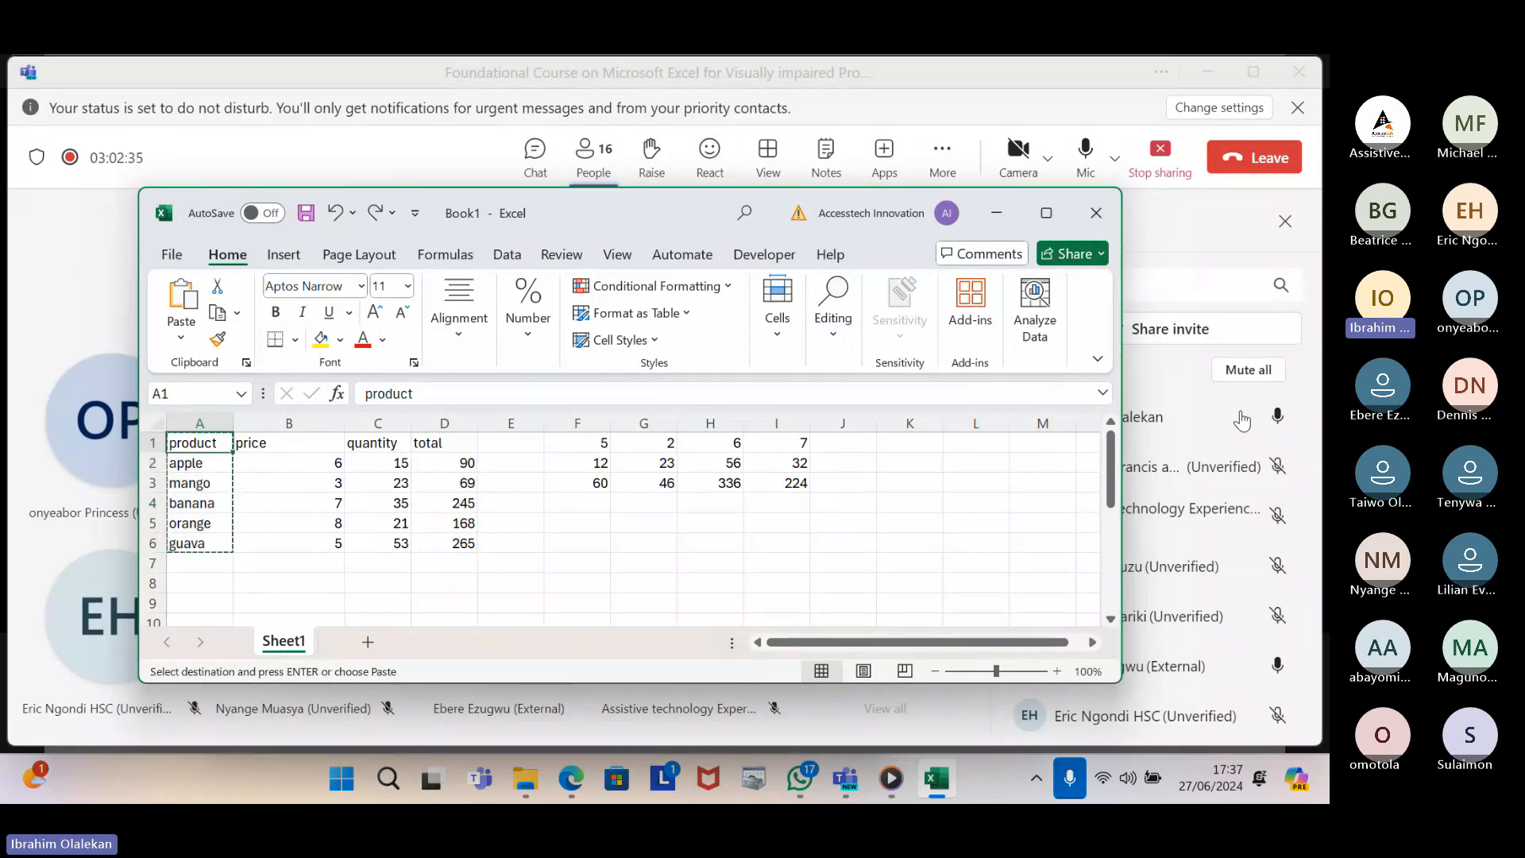
pyautogui.press('Right')
pyautogui.press('Right')
pyautogui.press('Right')
pyautogui.press('Right')
pyautogui.press('Right')
pyautogui.press('Right')
pyautogui.press('Right')
pyautogui.press('Right')
pyautogui.press('Right')
pyautogui.press('Right')
pyautogui.press('Right')
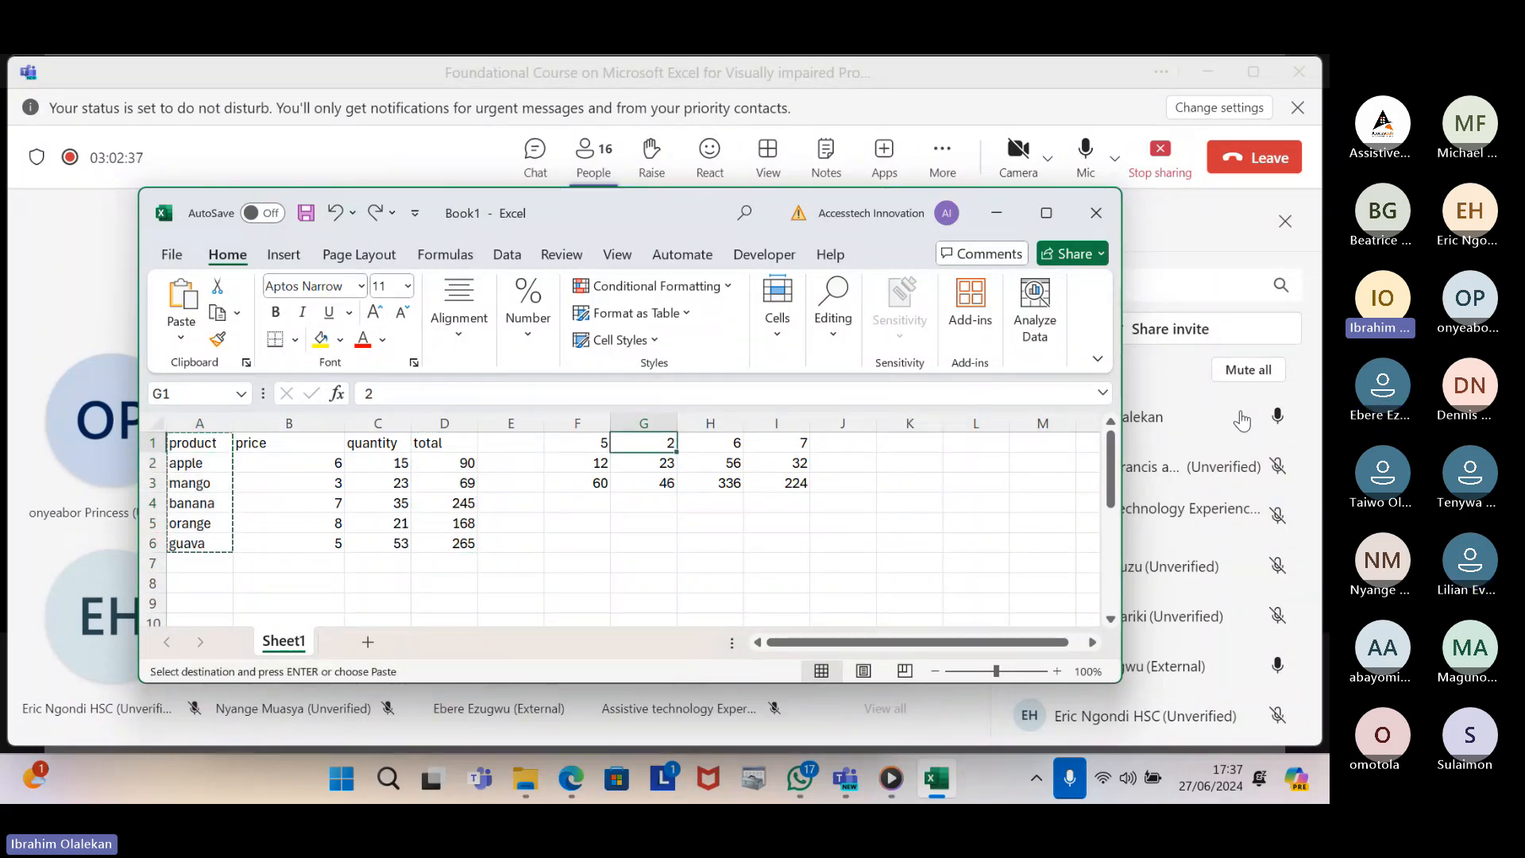
pyautogui.press('Left')
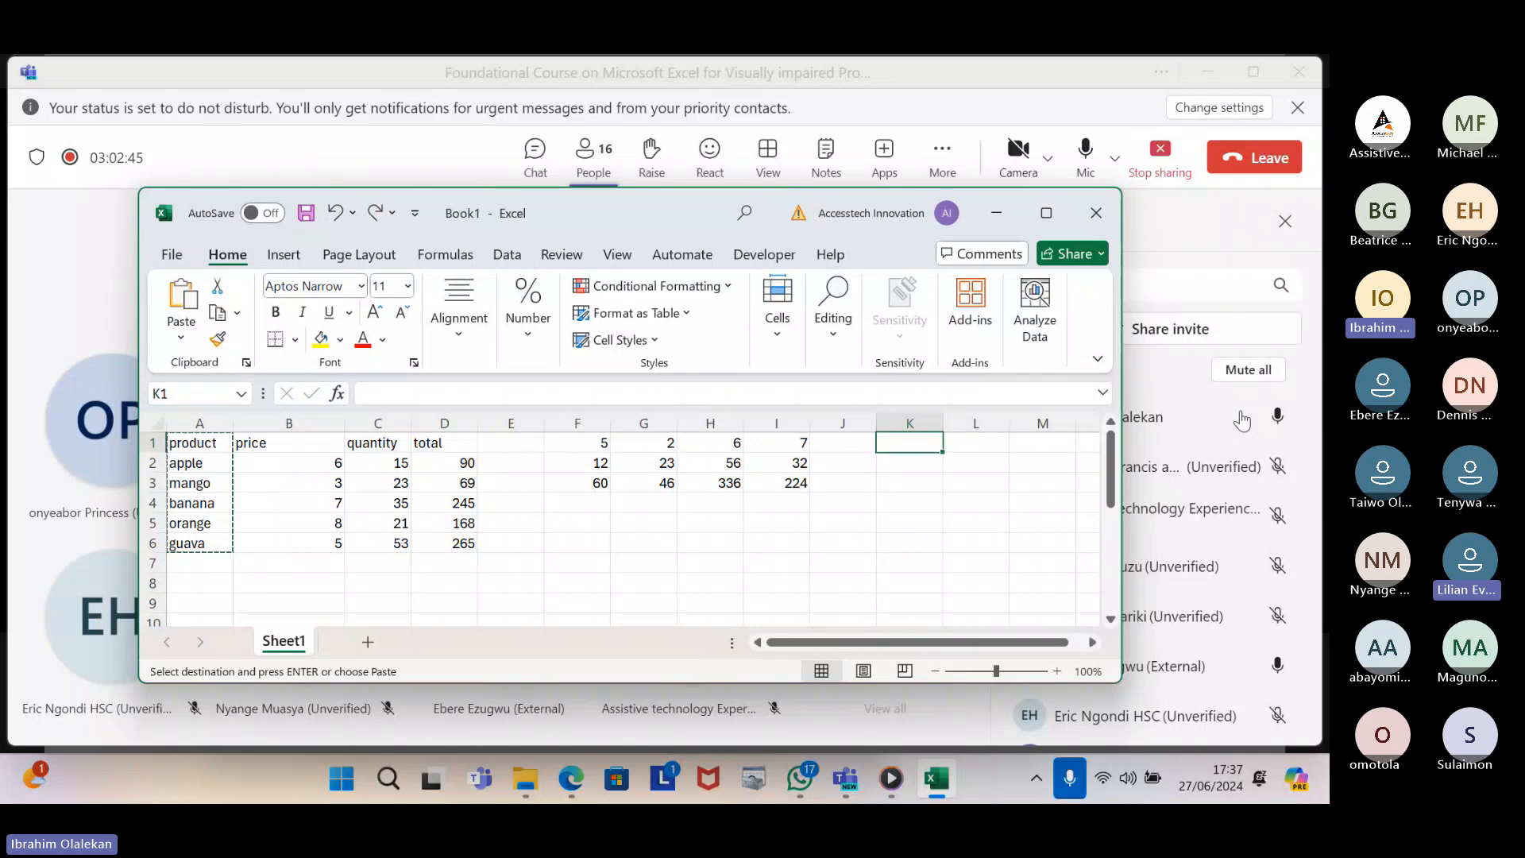
pyautogui.hotkey('shift', 'F10')
pyautogui.press('Down')
pyautogui.press('Down')
pyautogui.press('Return')
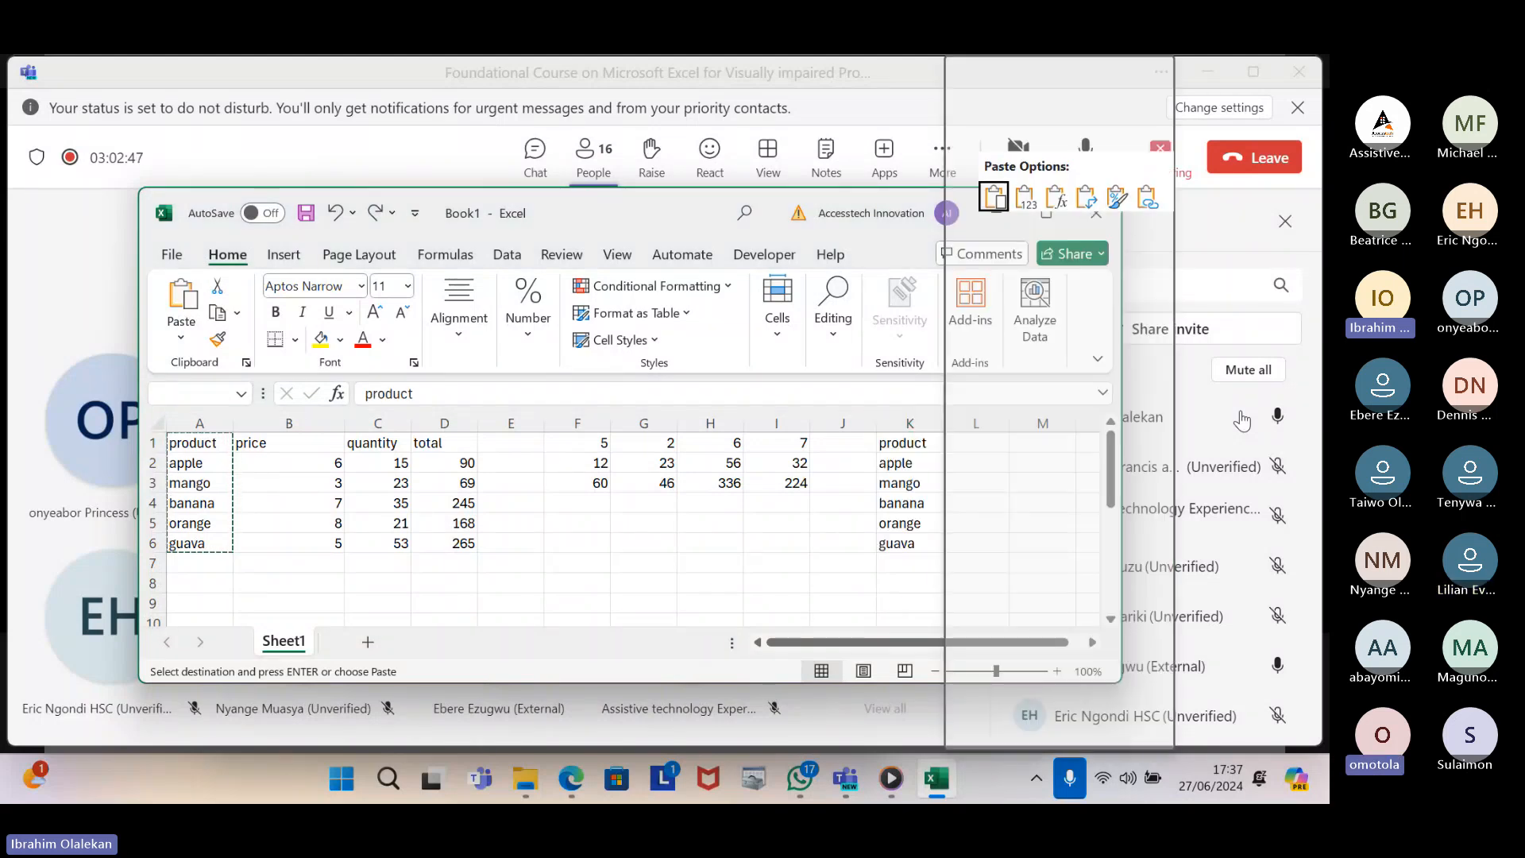
pyautogui.press('Right')
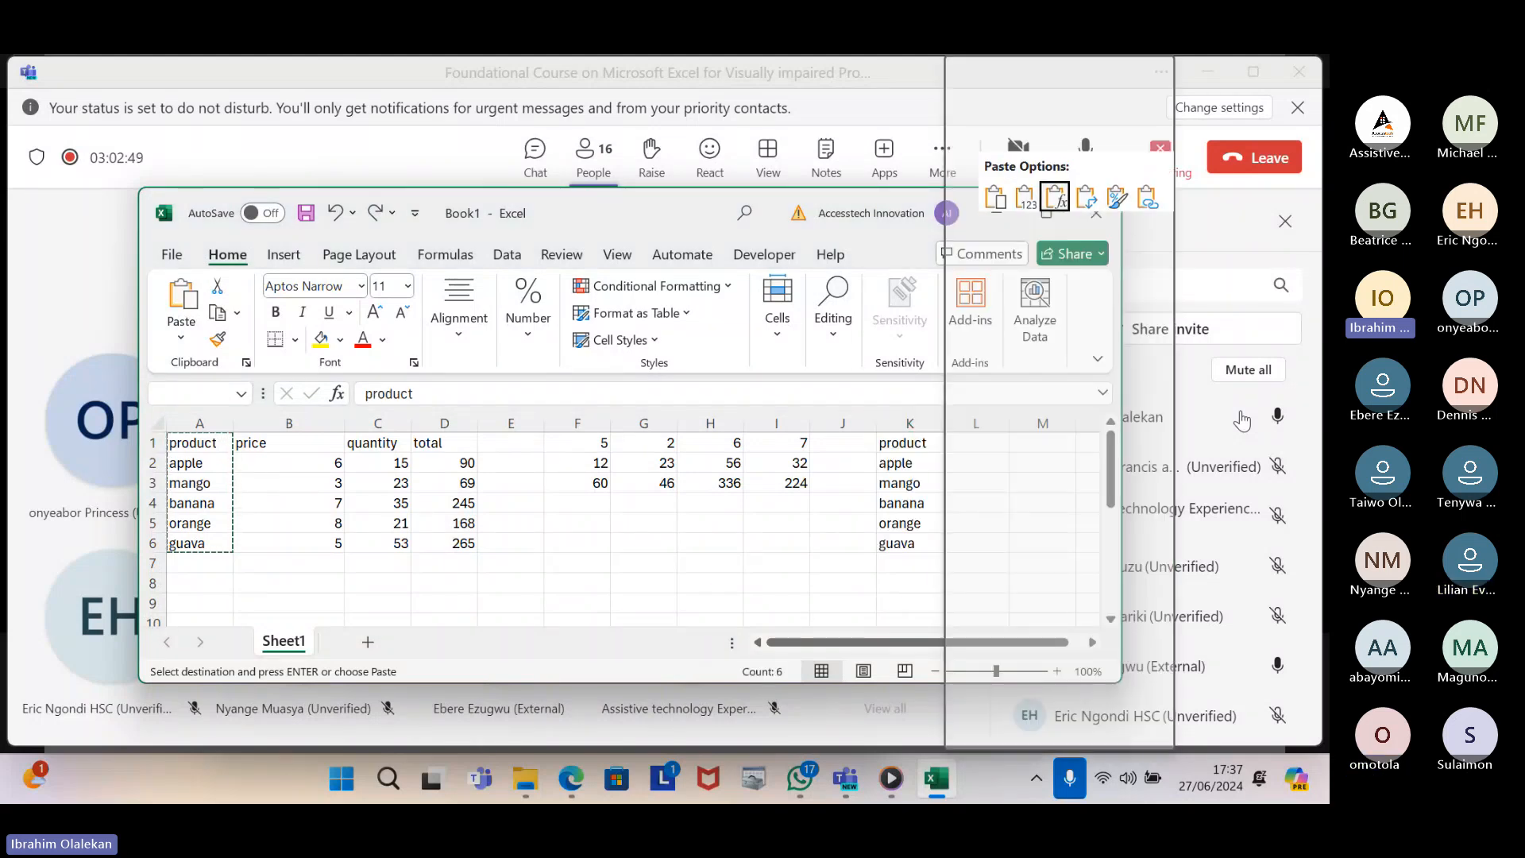
pyautogui.press('Right')
pyautogui.press('Return')
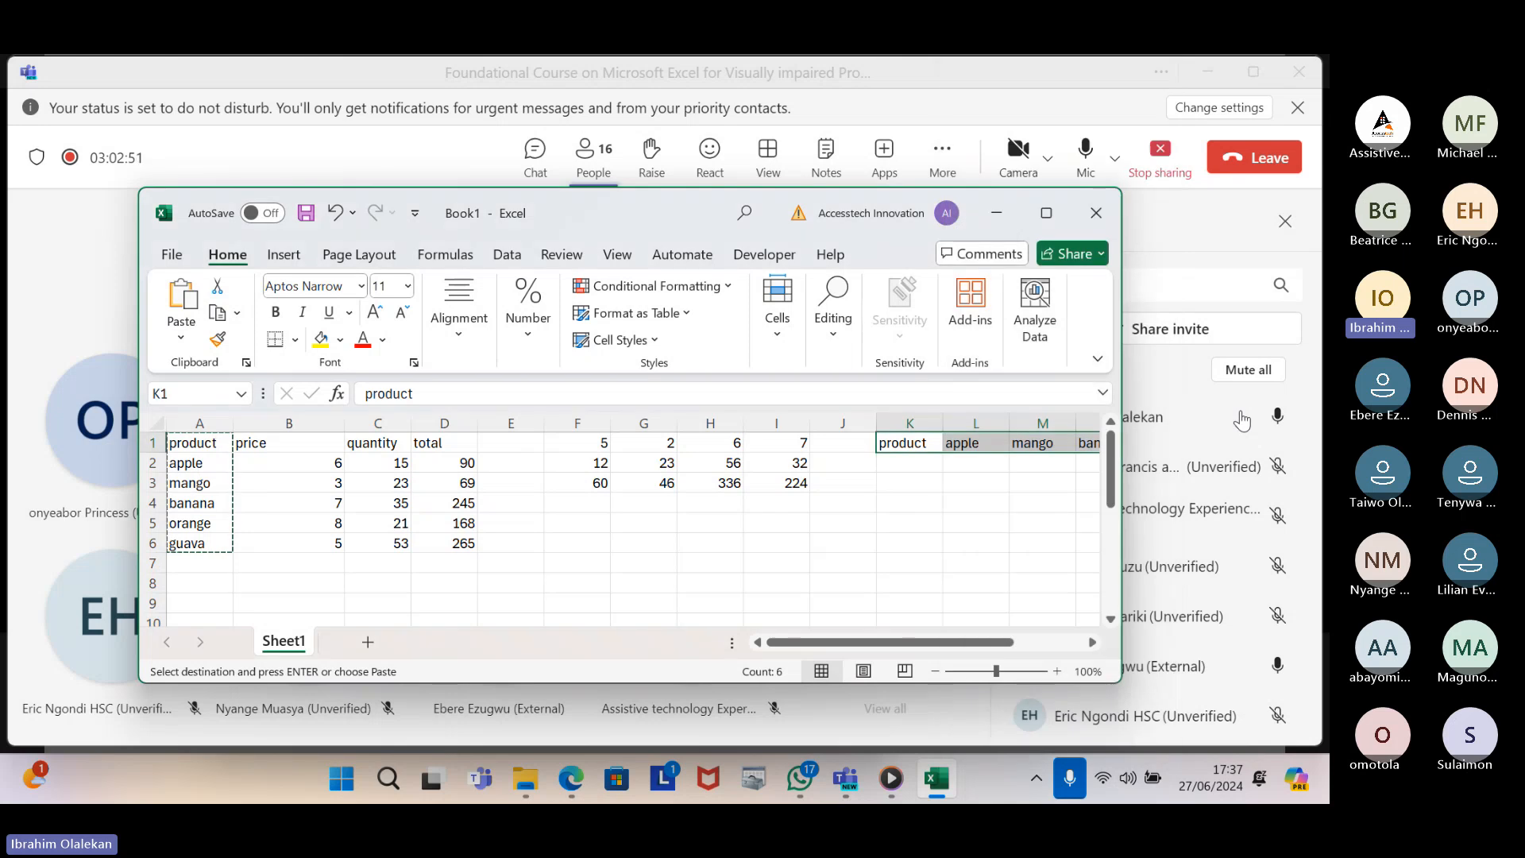
# Read along the transposed product row and enter the cell reference formula =A1 in Q3
pyautogui.press('Right')
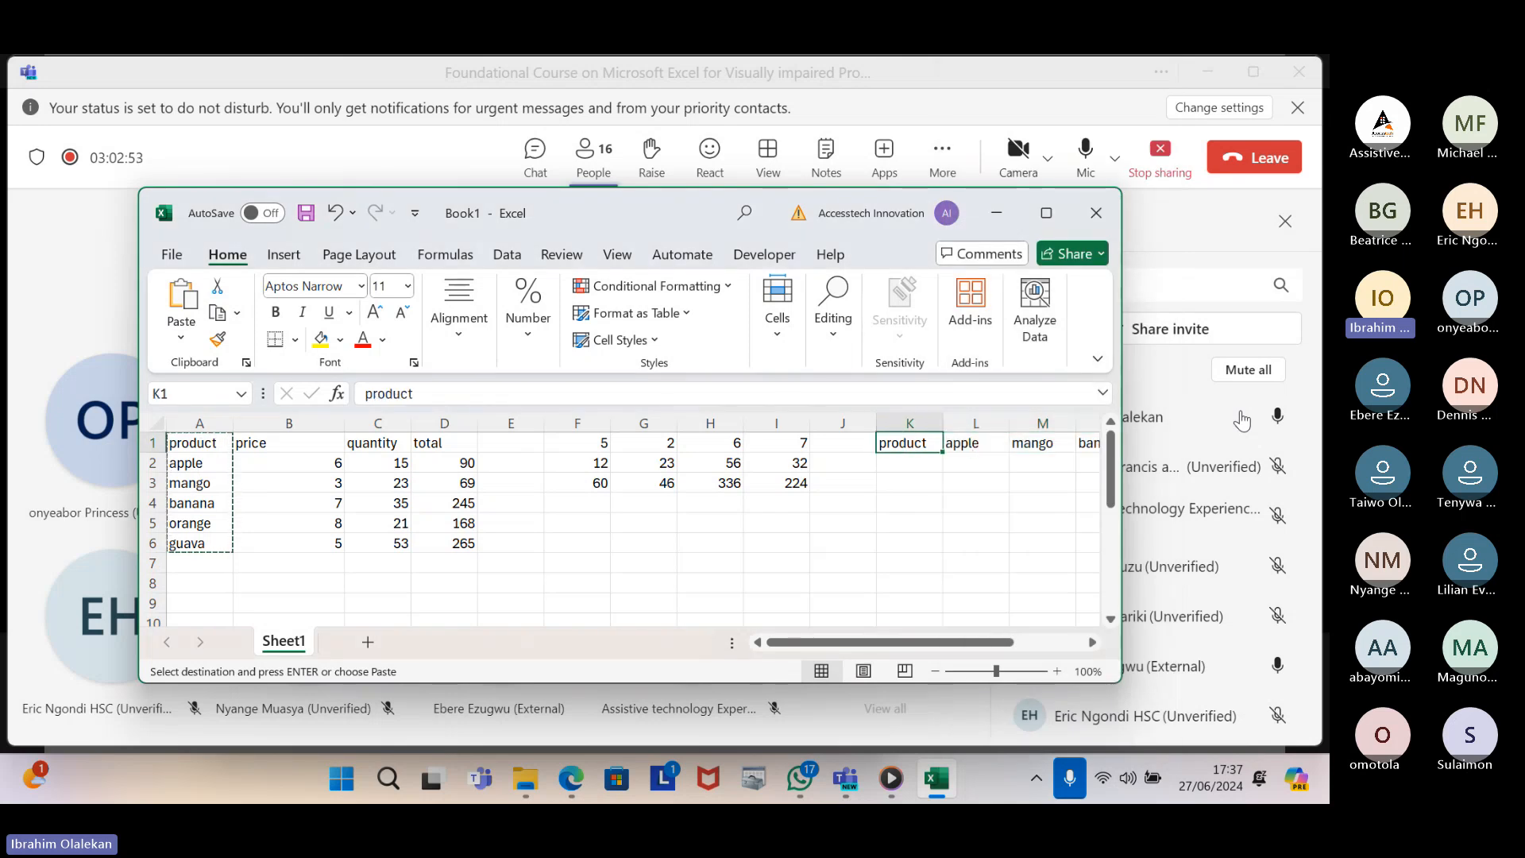
pyautogui.press('Right')
pyautogui.press('Right')
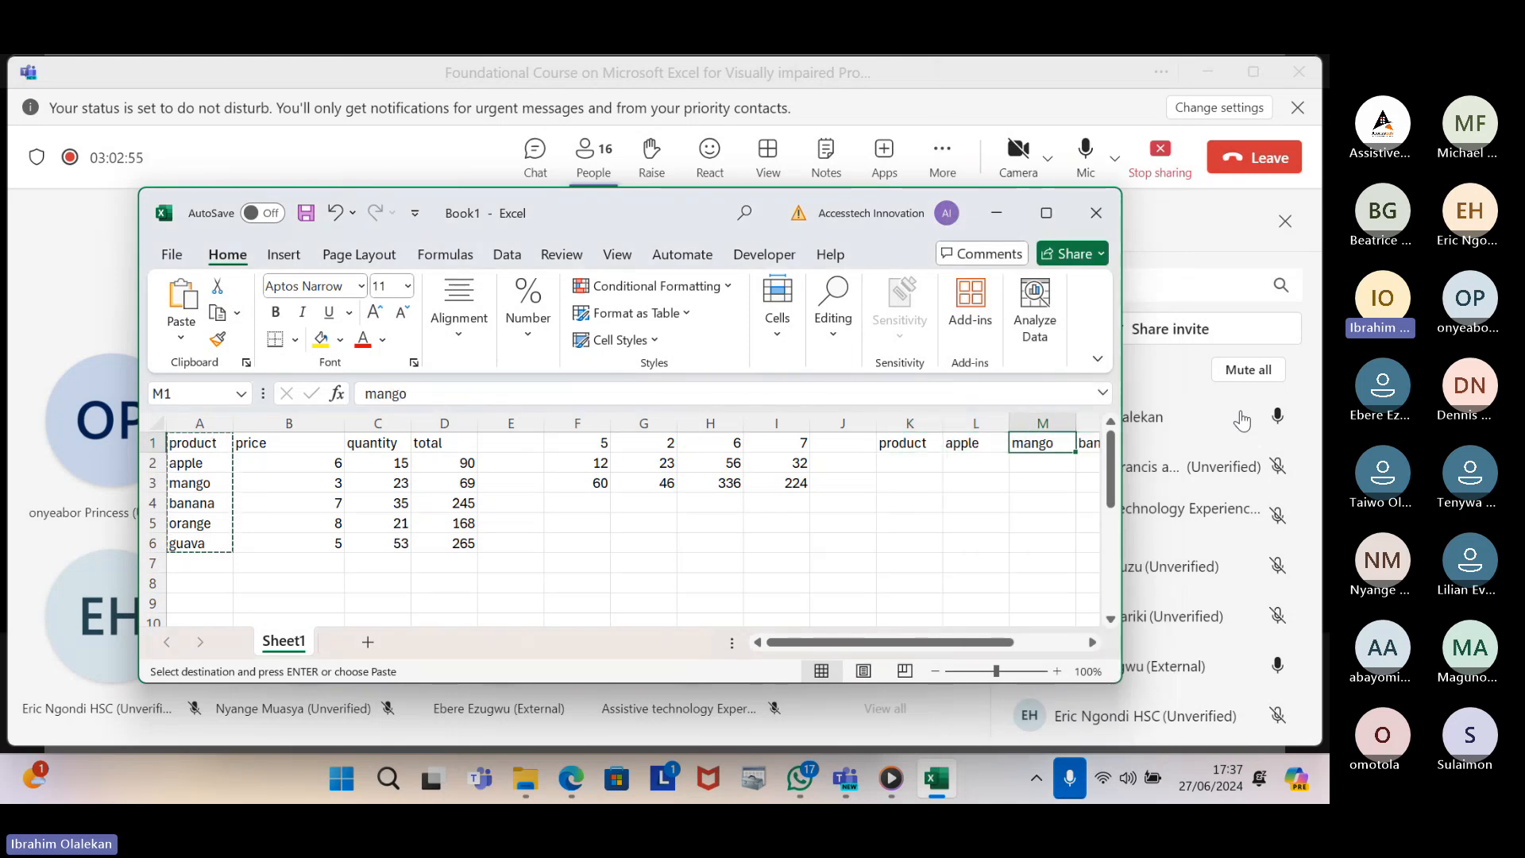
pyautogui.press('Right')
pyautogui.press('Right')
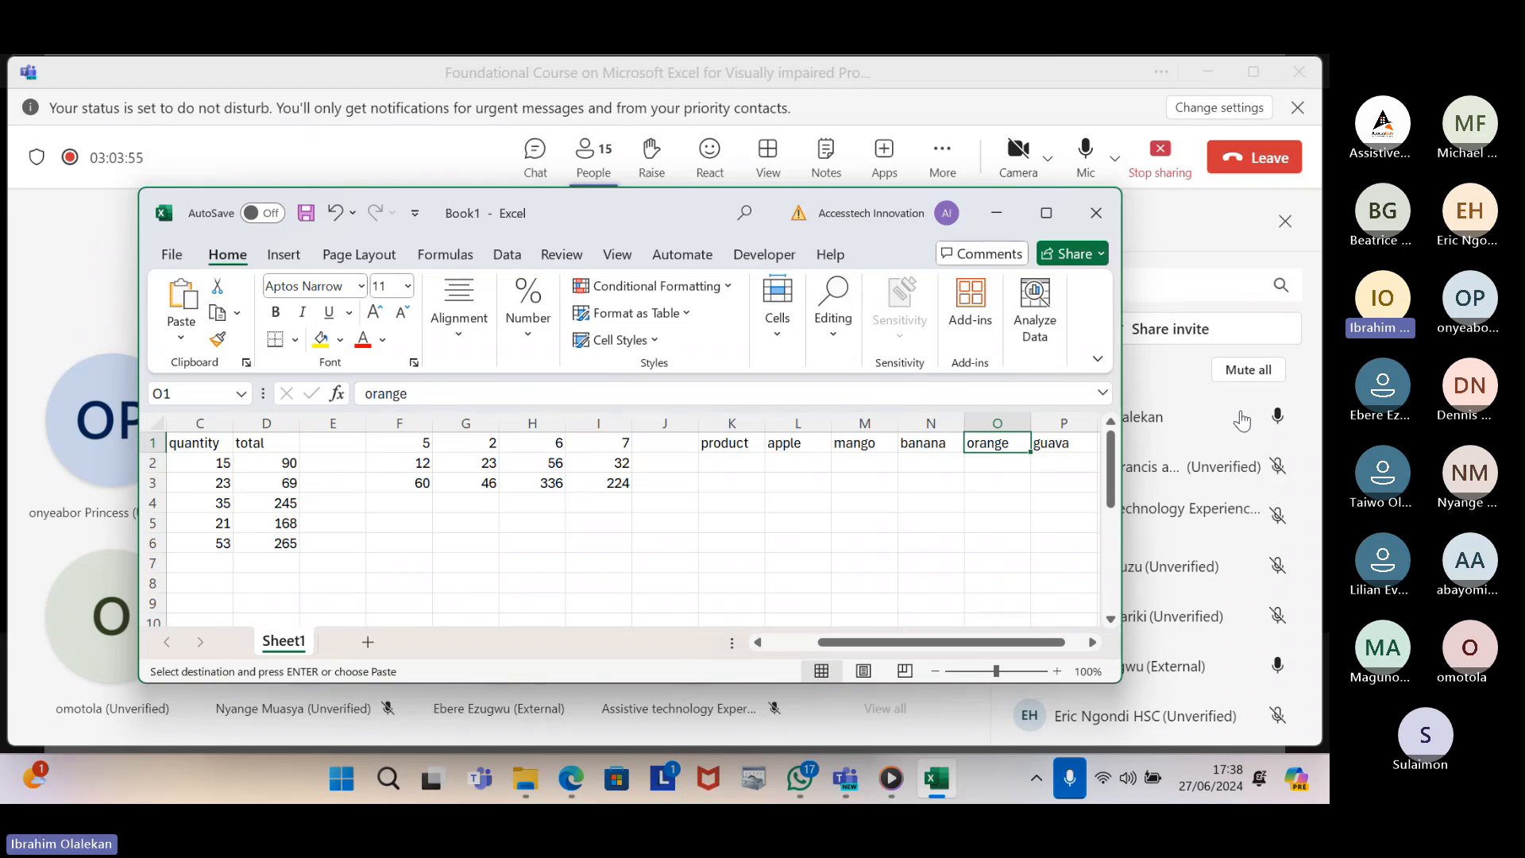
pyautogui.press('Right')
pyautogui.press('Right')
pyautogui.press('Down')
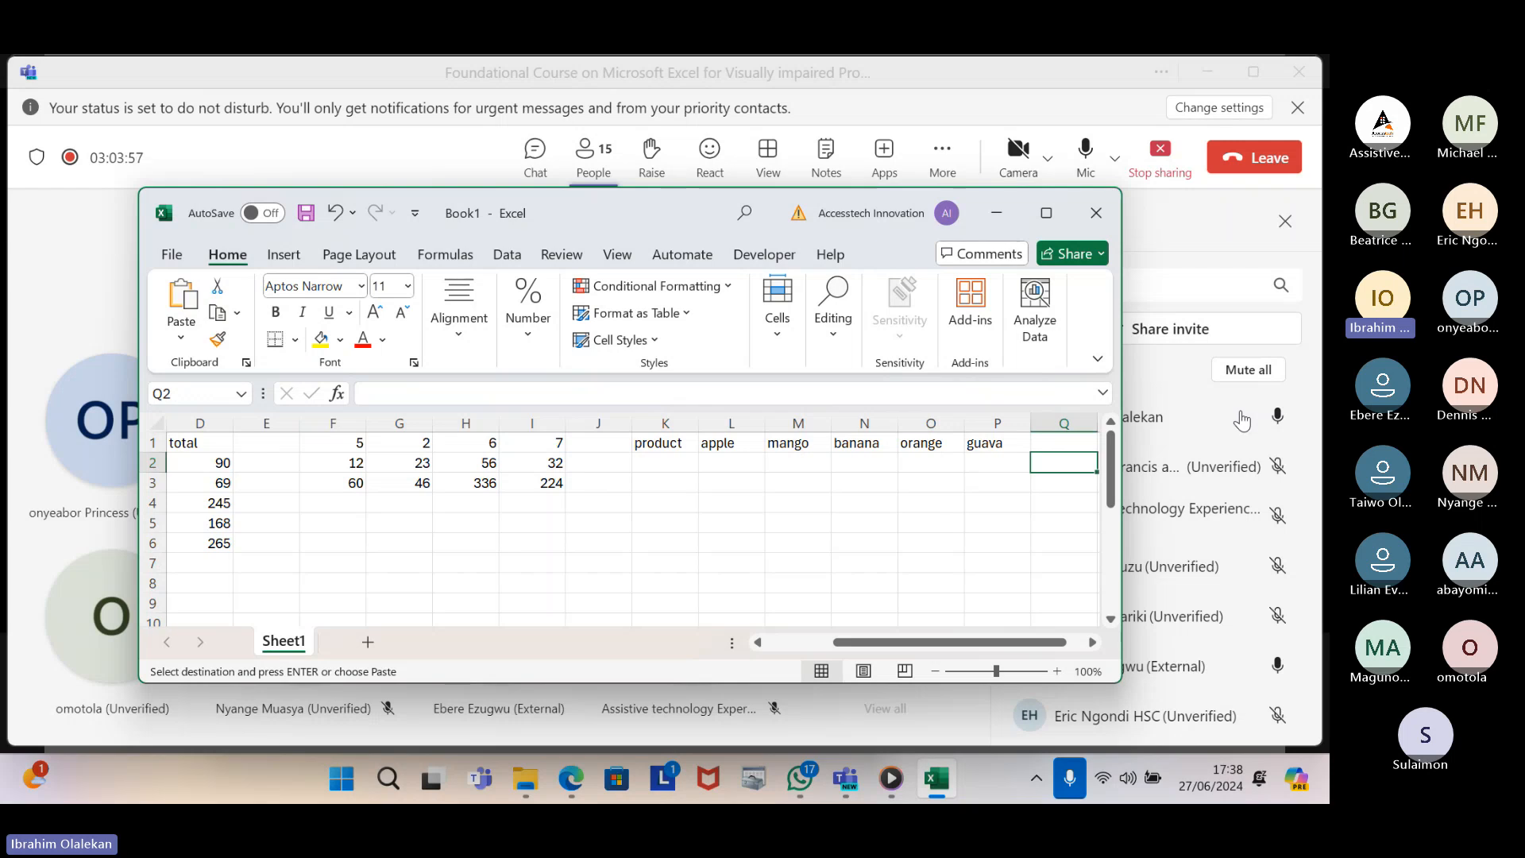
pyautogui.press('Down')
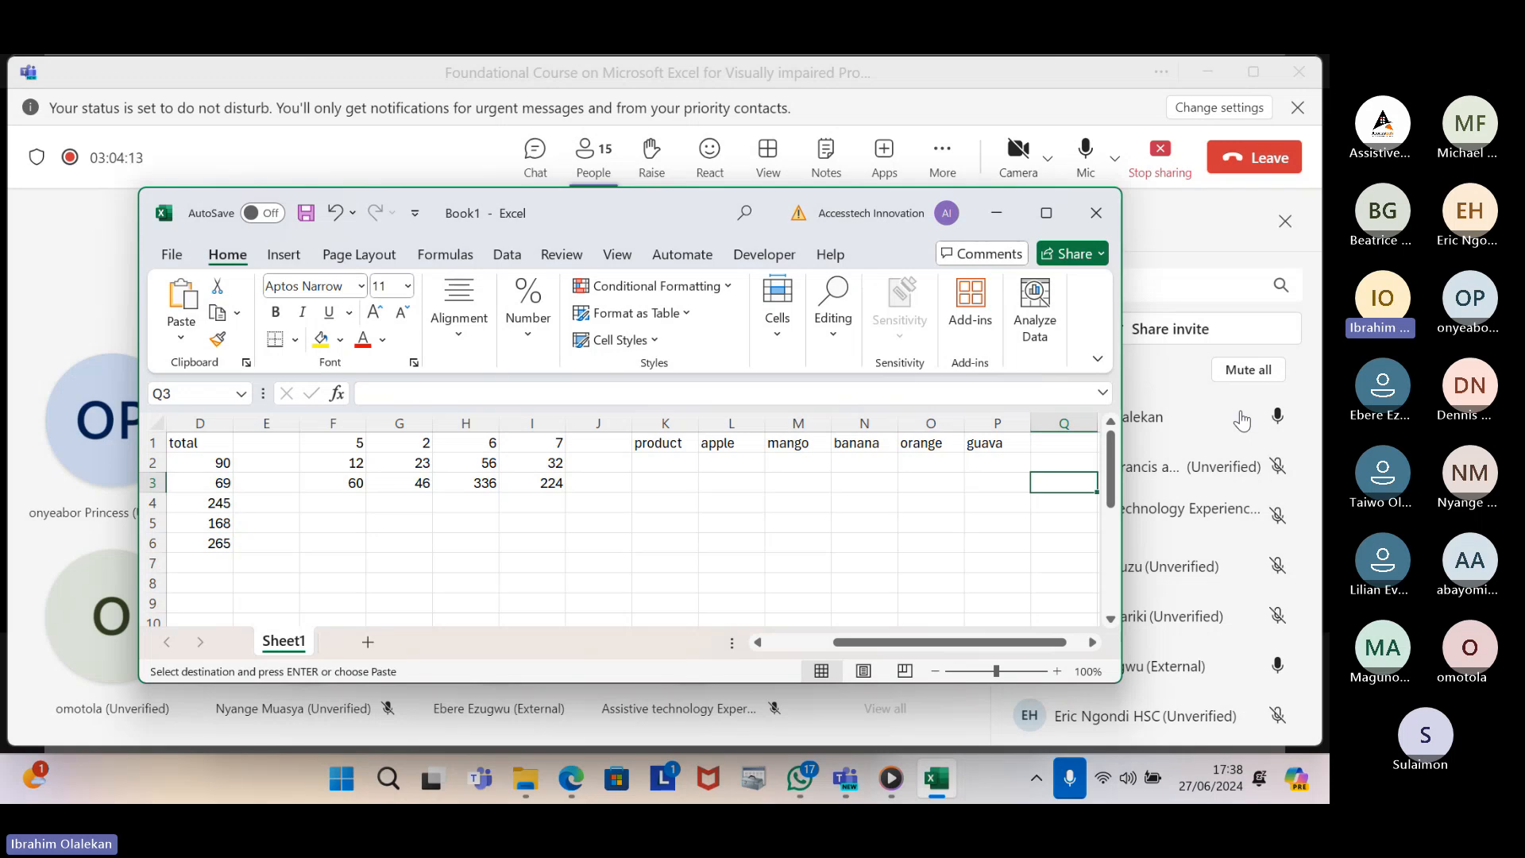
pyautogui.write('=')
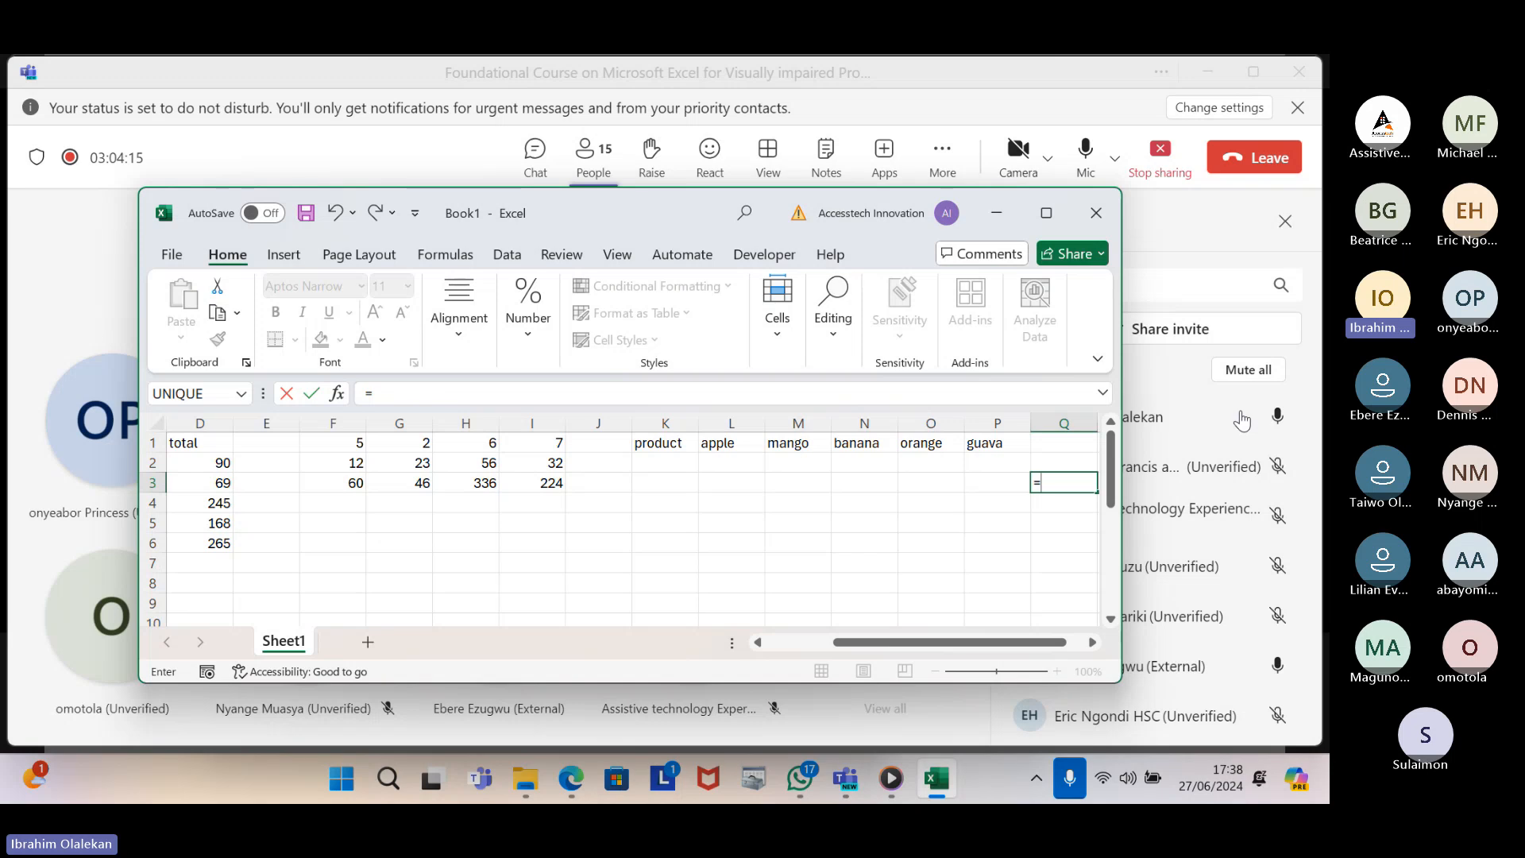
pyautogui.write('a')
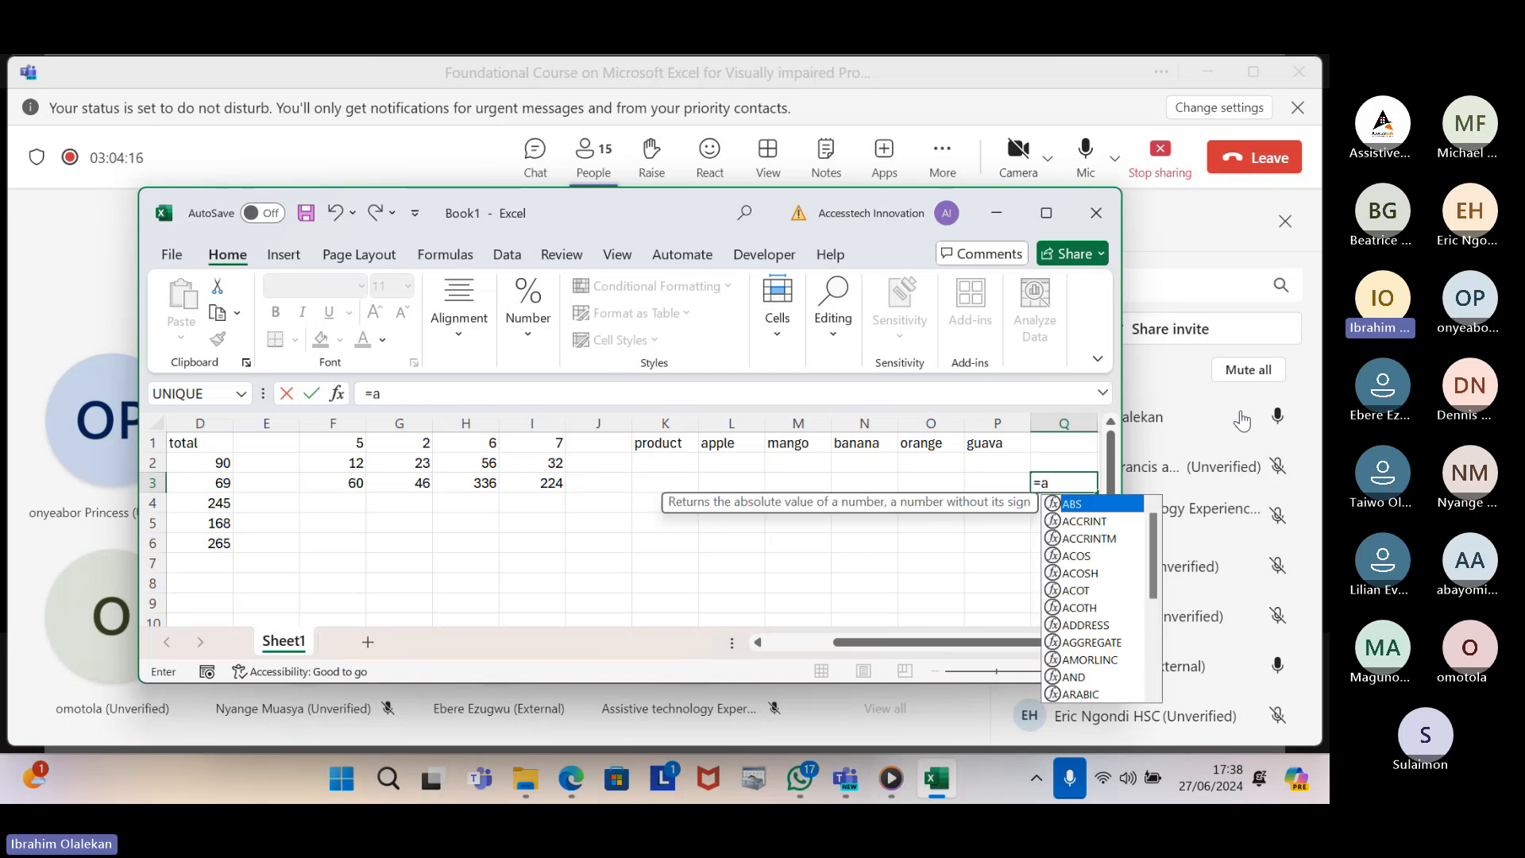
pyautogui.write('1')
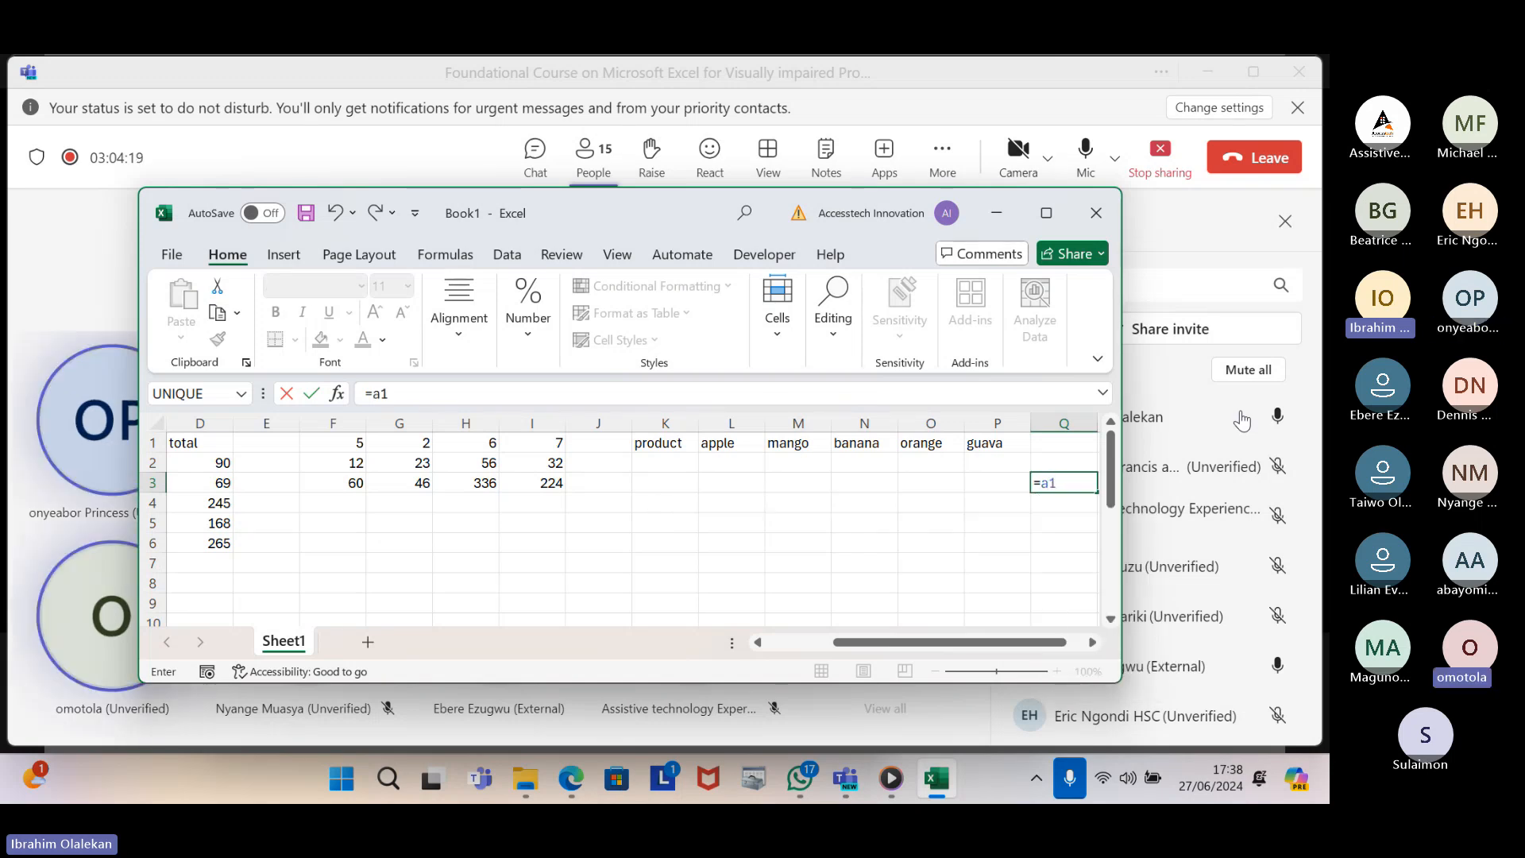
pyautogui.press('Return')
pyautogui.press('Up')
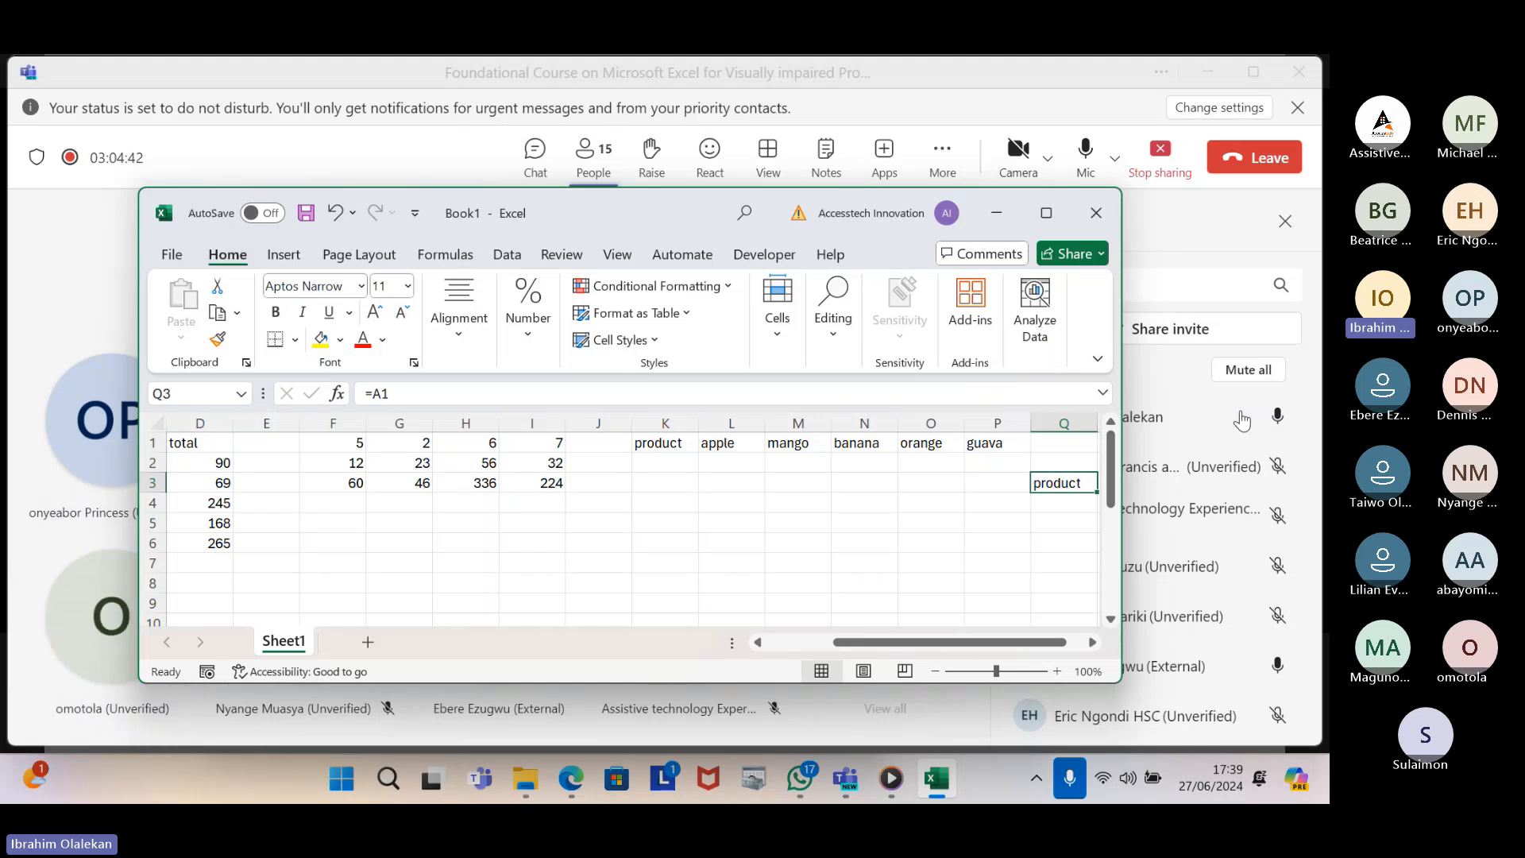
# Enter the cell reference formula =A6 in Q5 and compare it with the formula in Q3
pyautogui.press('Down')
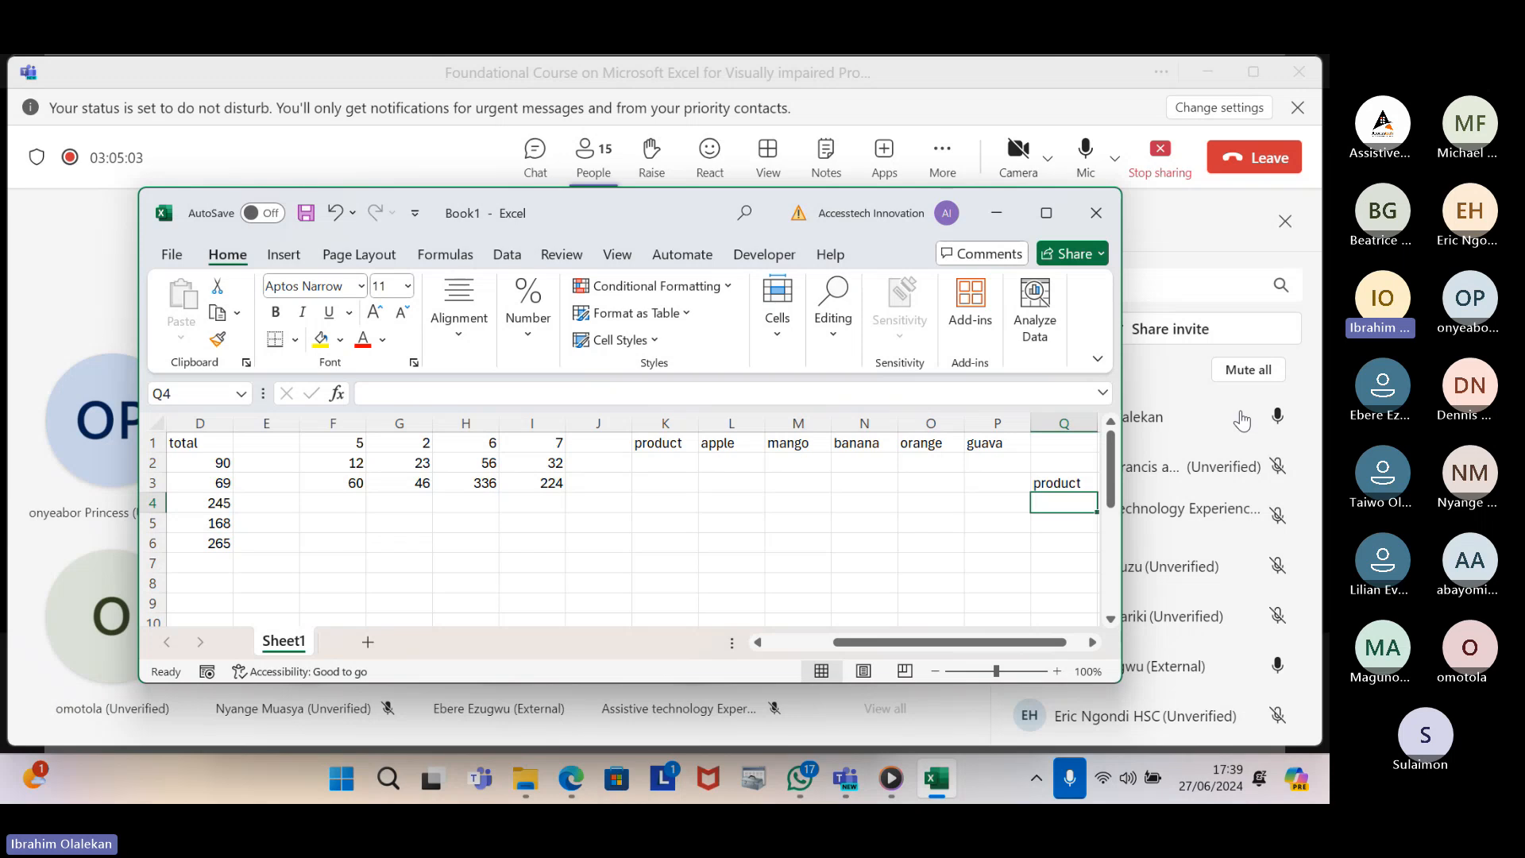
pyautogui.press('Down')
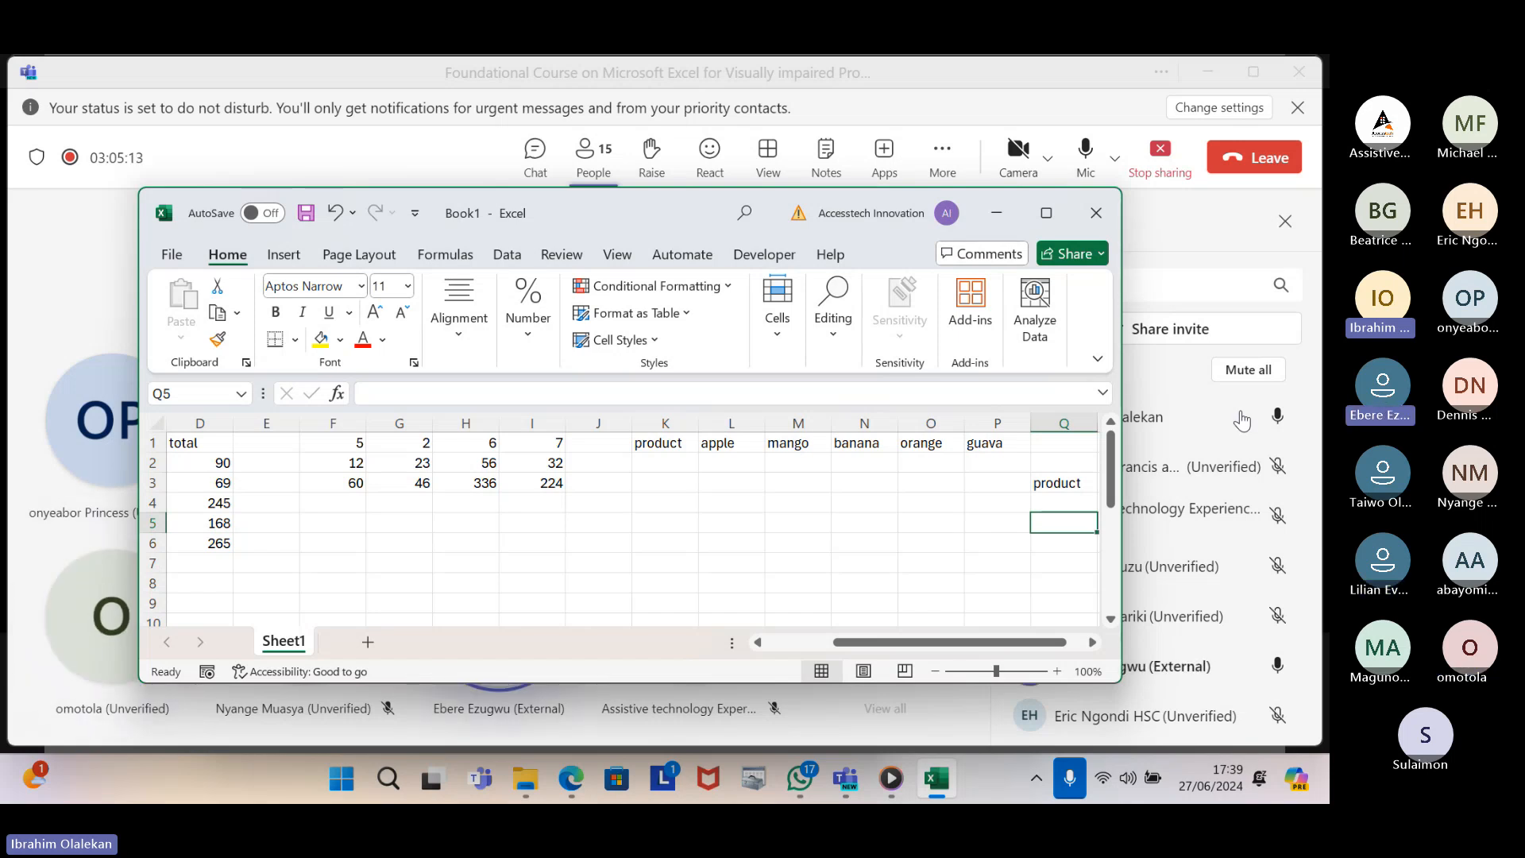
pyautogui.write('=')
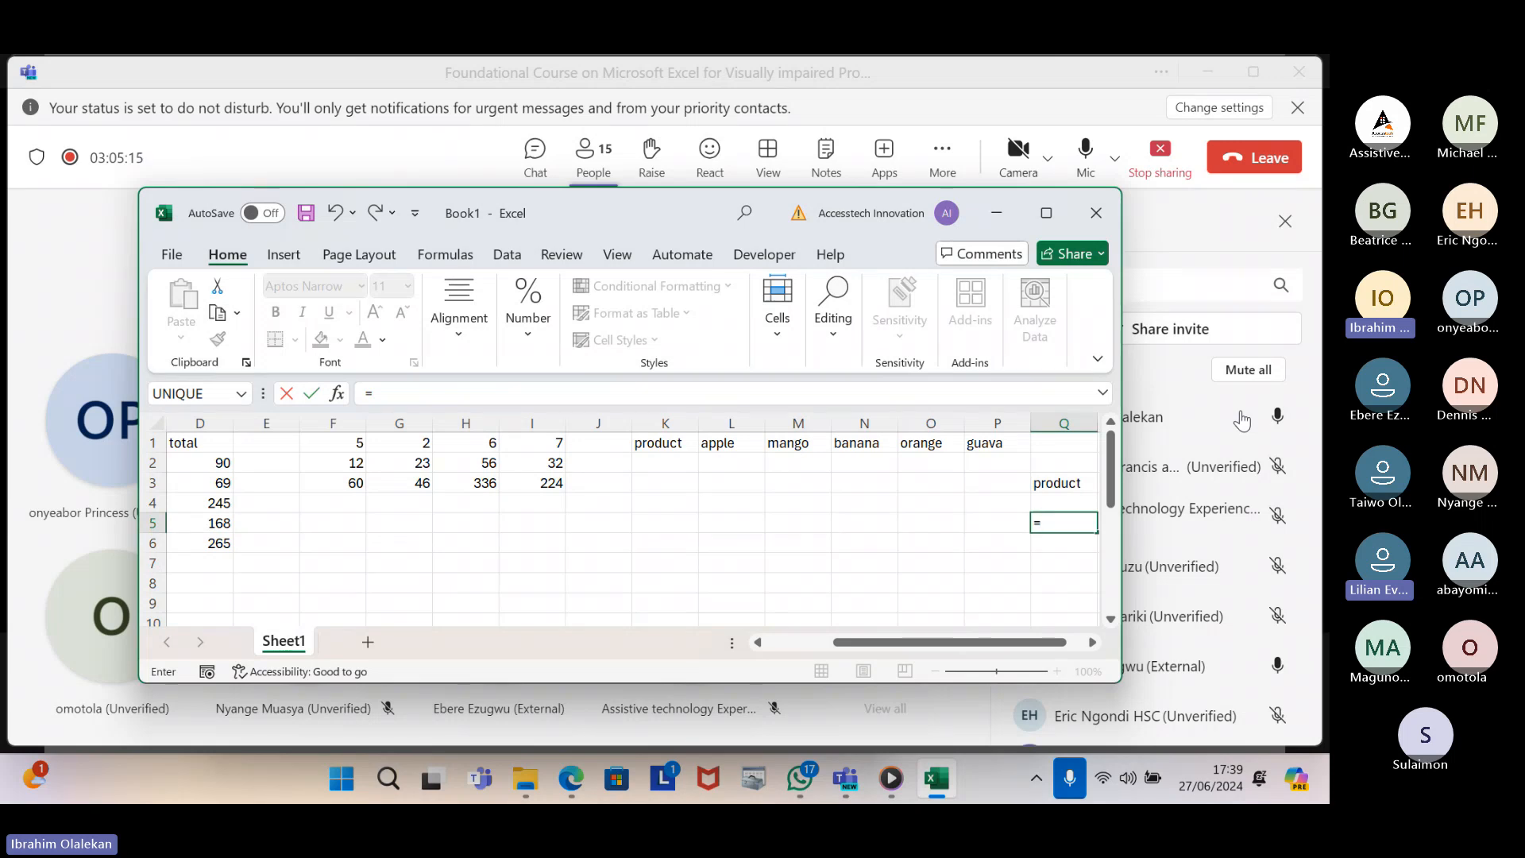
pyautogui.write('a')
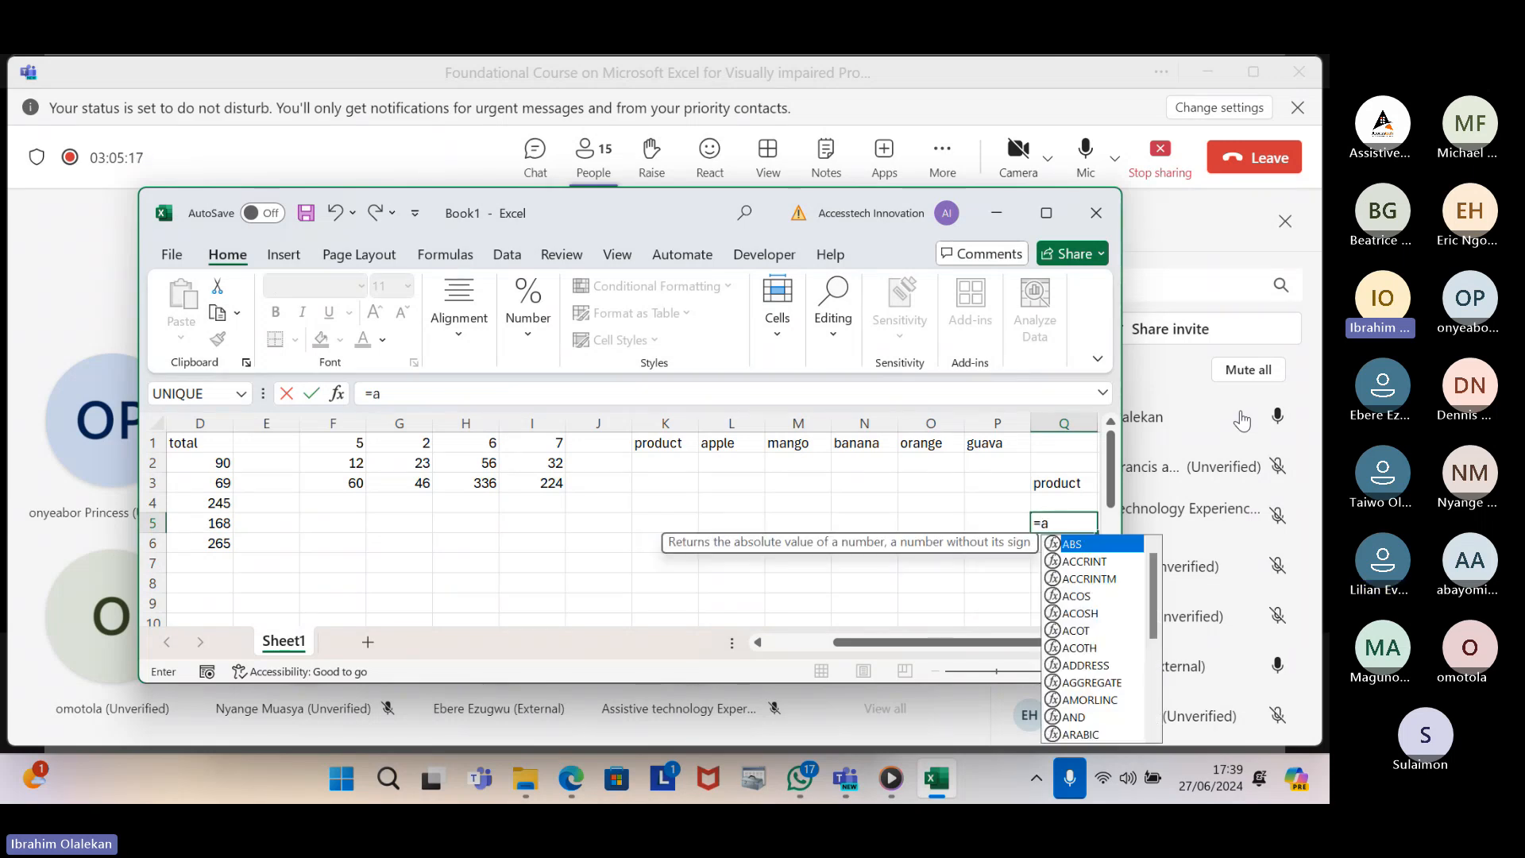
pyautogui.write('1')
pyautogui.press('Return')
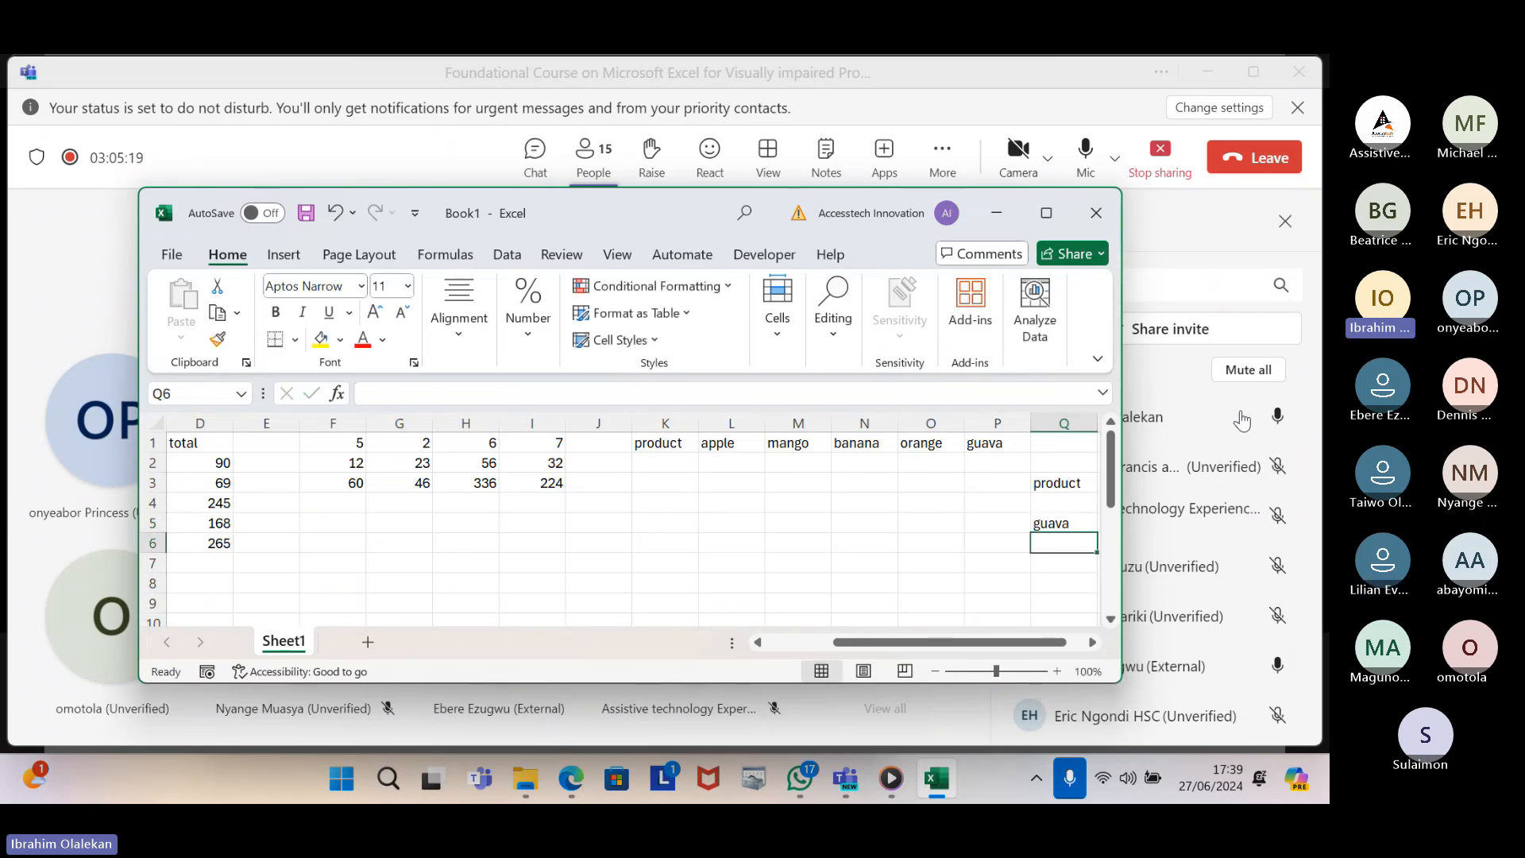
pyautogui.press('Up')
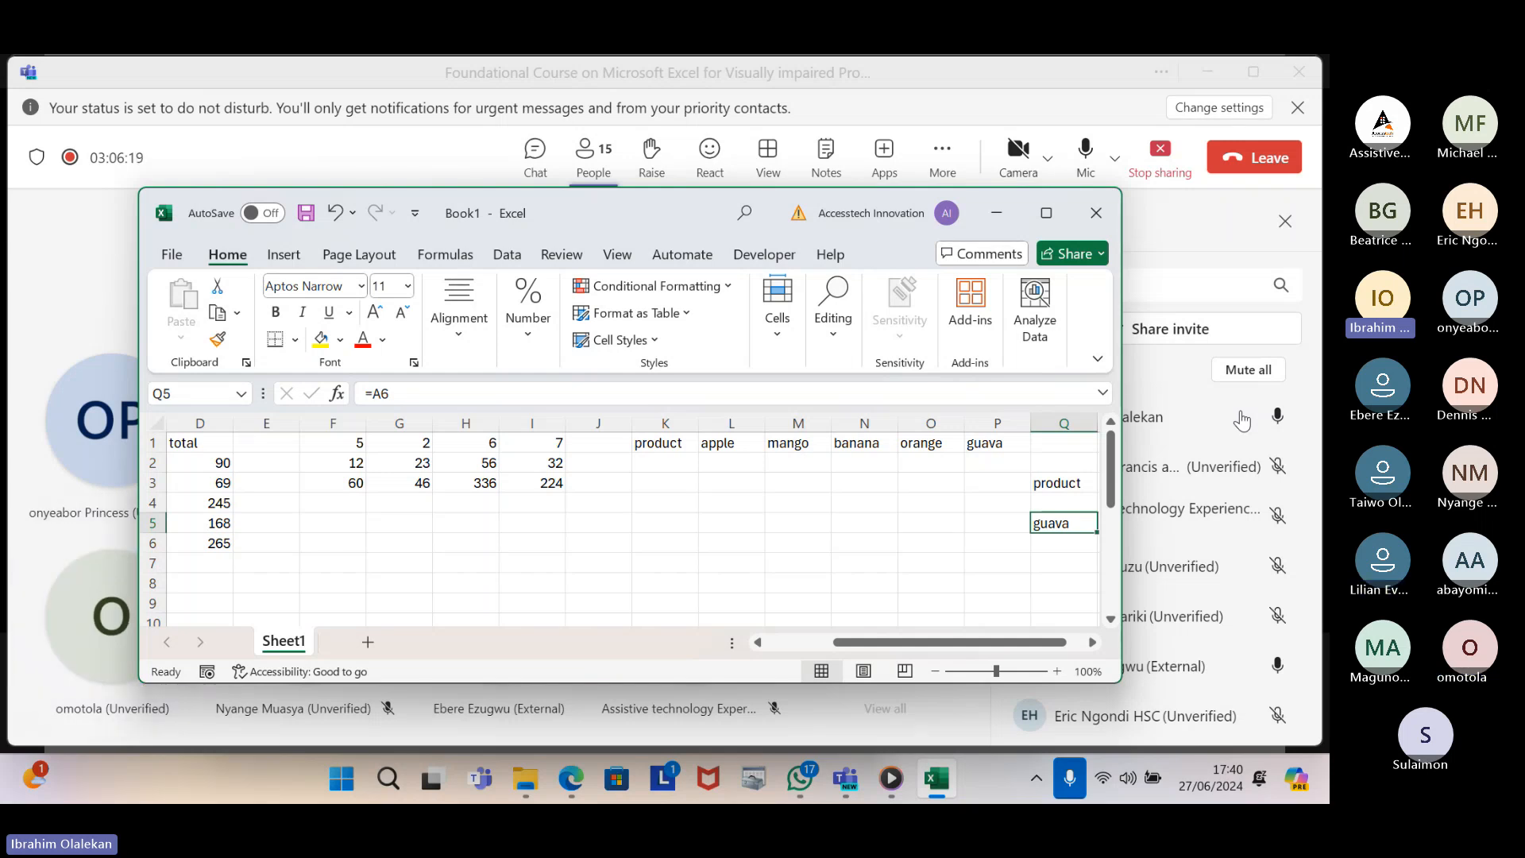
pyautogui.press('Up')
pyautogui.press('Up')
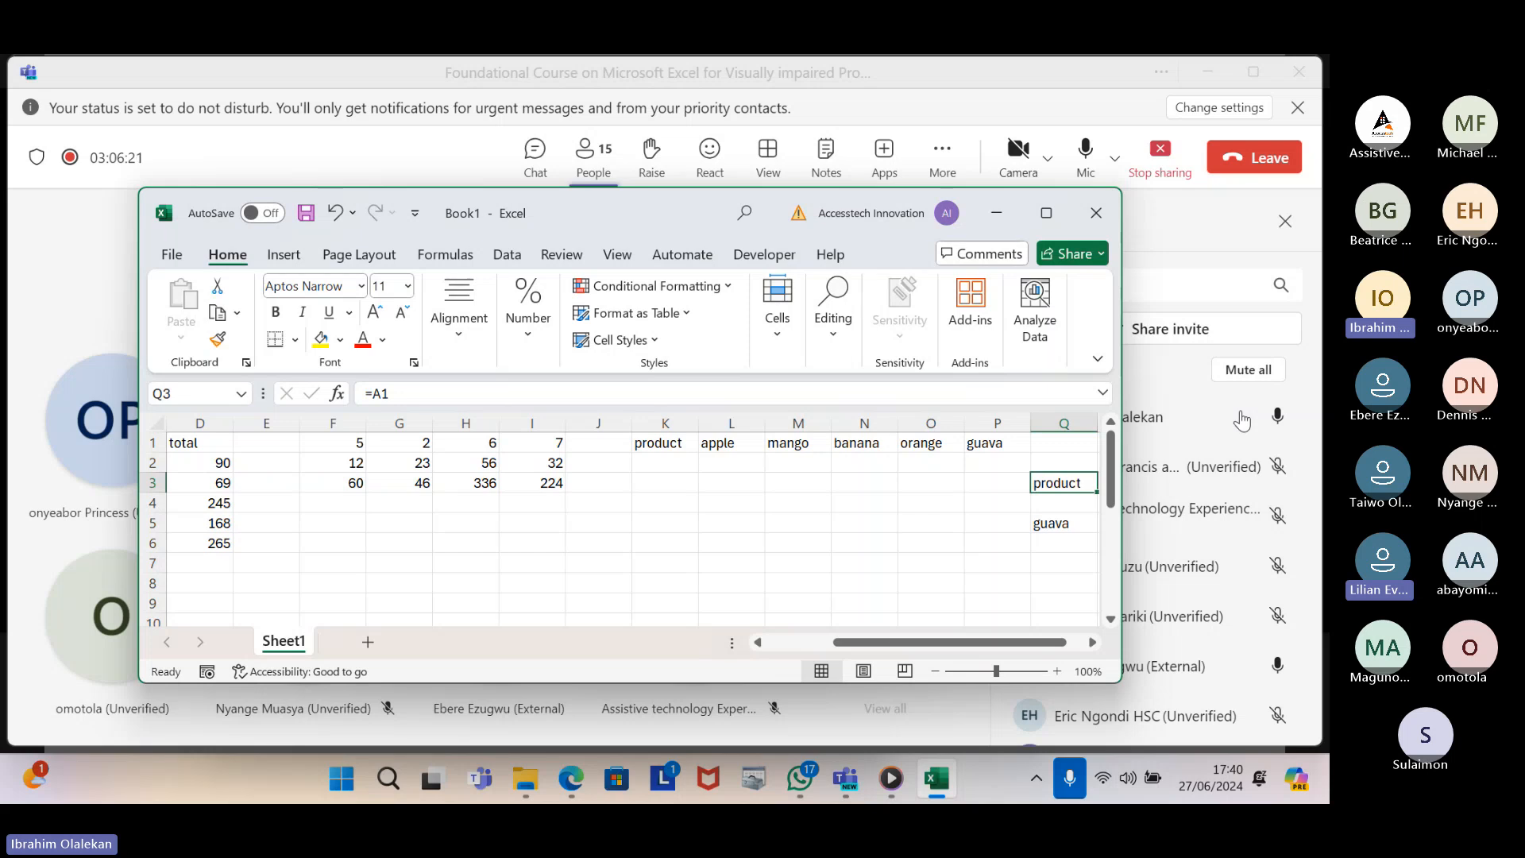
# Copy the formula cells D2 through D6 of the total column, leaving out the header
pyautogui.hotkey('ctrl', 'Left')
pyautogui.hotkey('ctrl', 'Left')
pyautogui.hotkey('ctrl', 'Left')
pyautogui.hotkey('ctrl', 'Left')
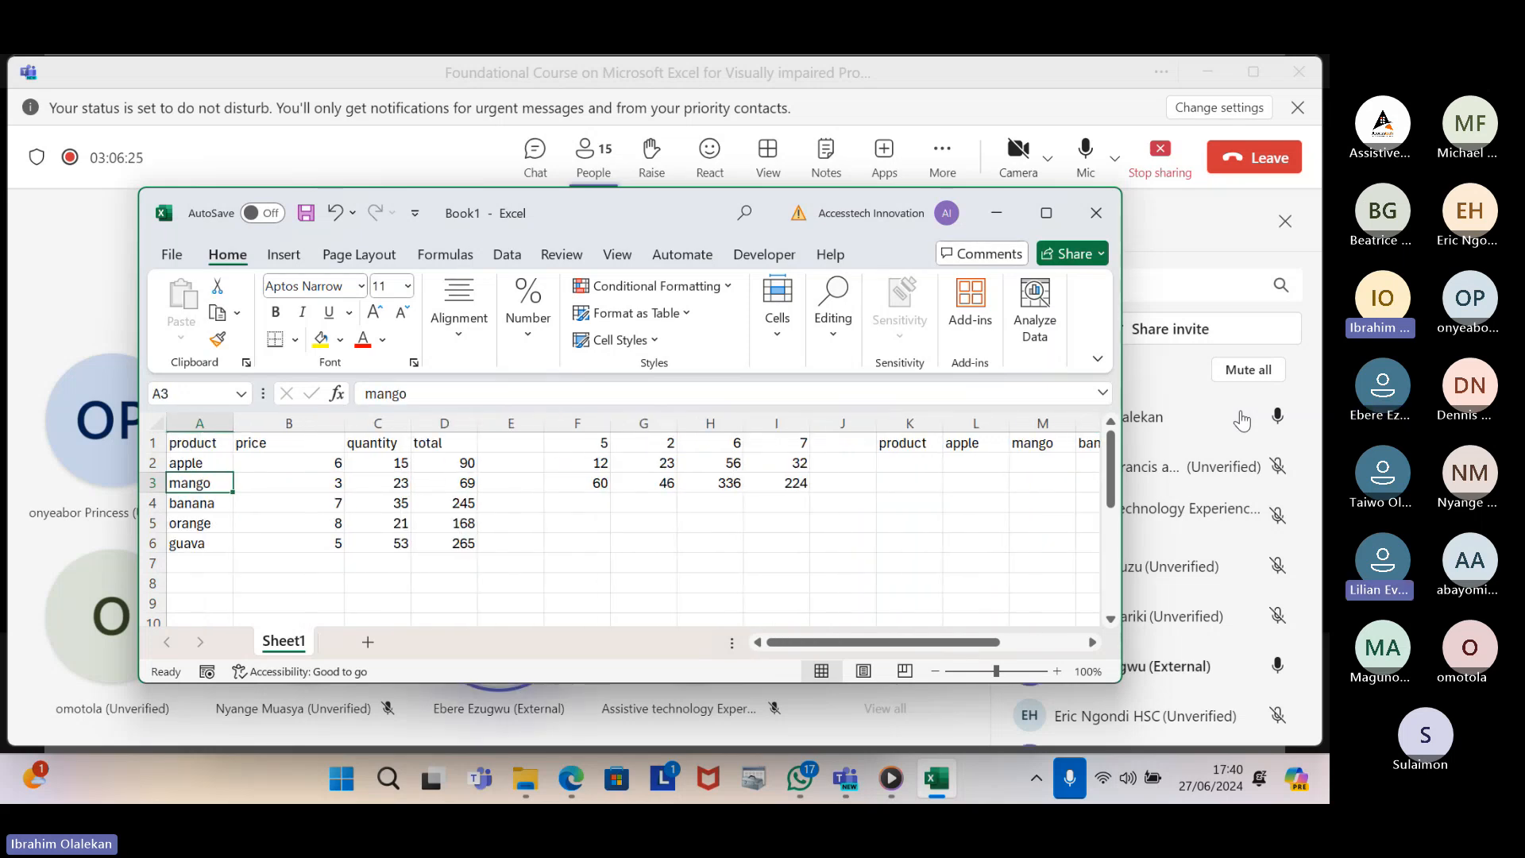
pyautogui.hotkey('ctrl', 'Home')
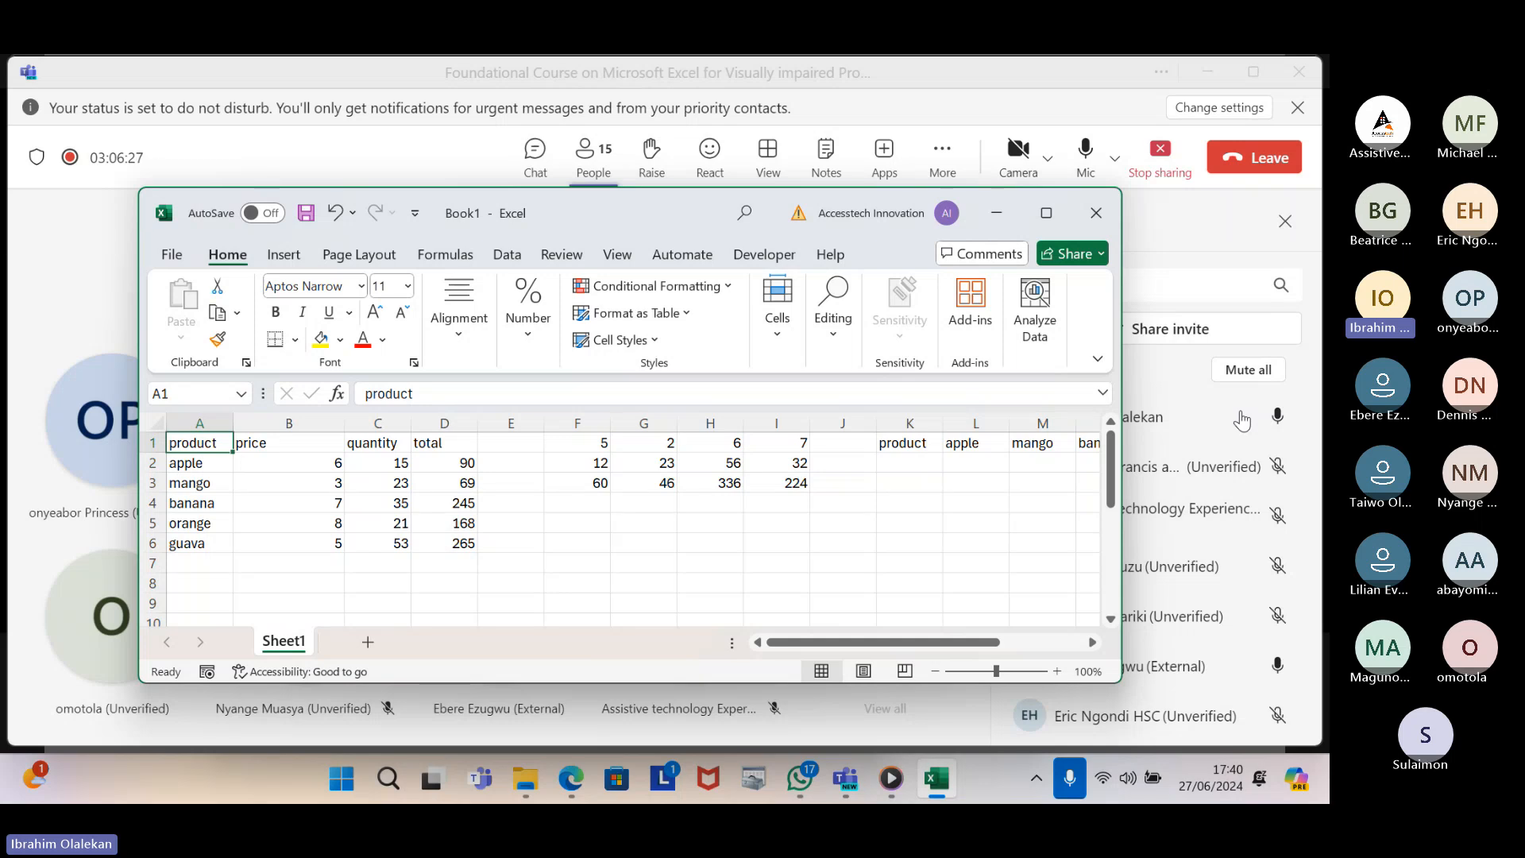
pyautogui.press('Right')
pyautogui.press('Right')
pyautogui.press('Right')
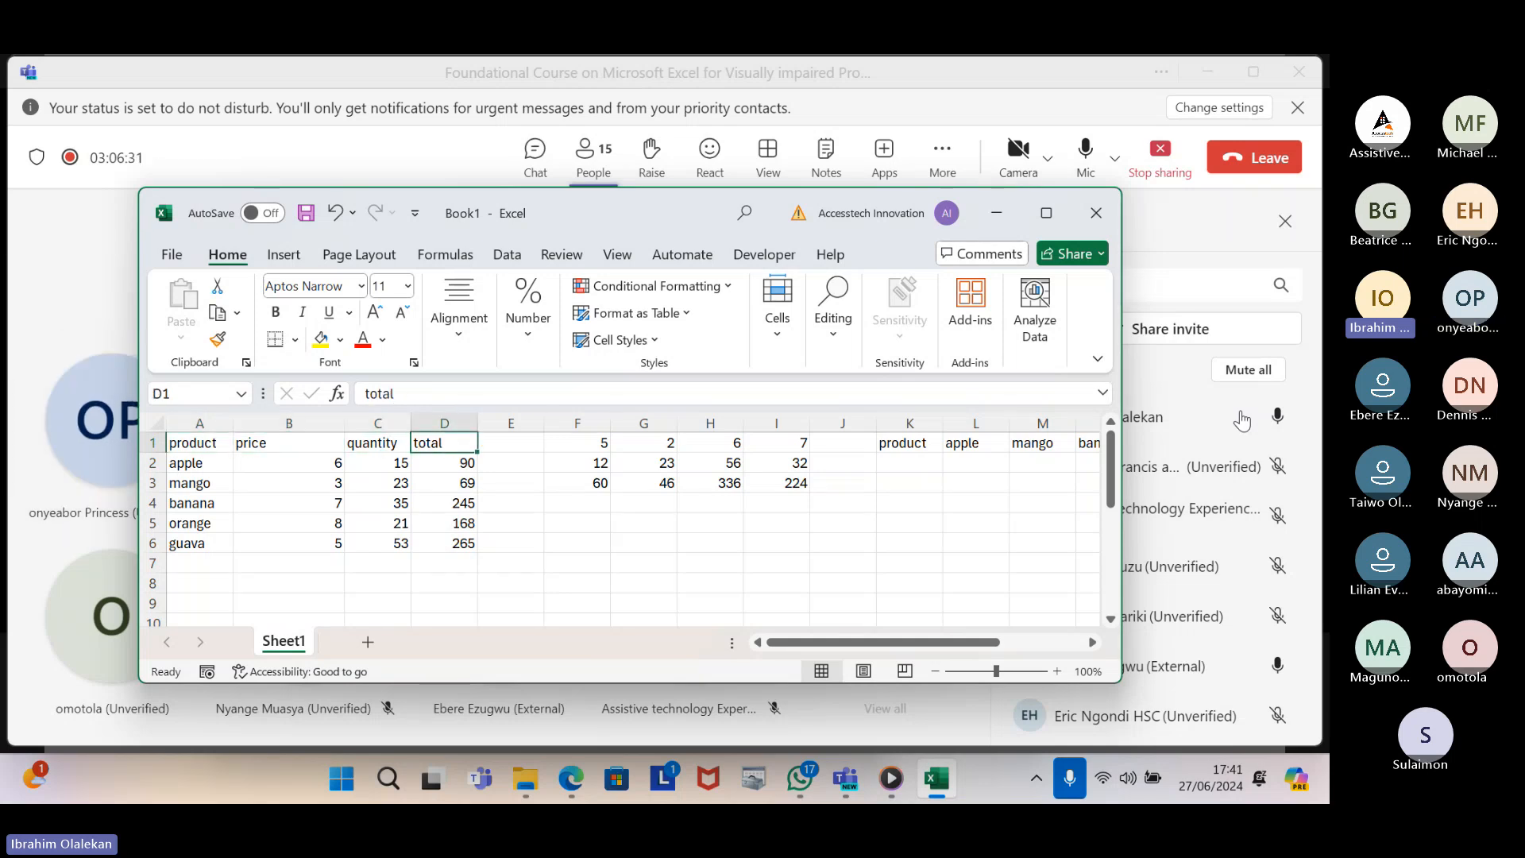
pyautogui.press('Down')
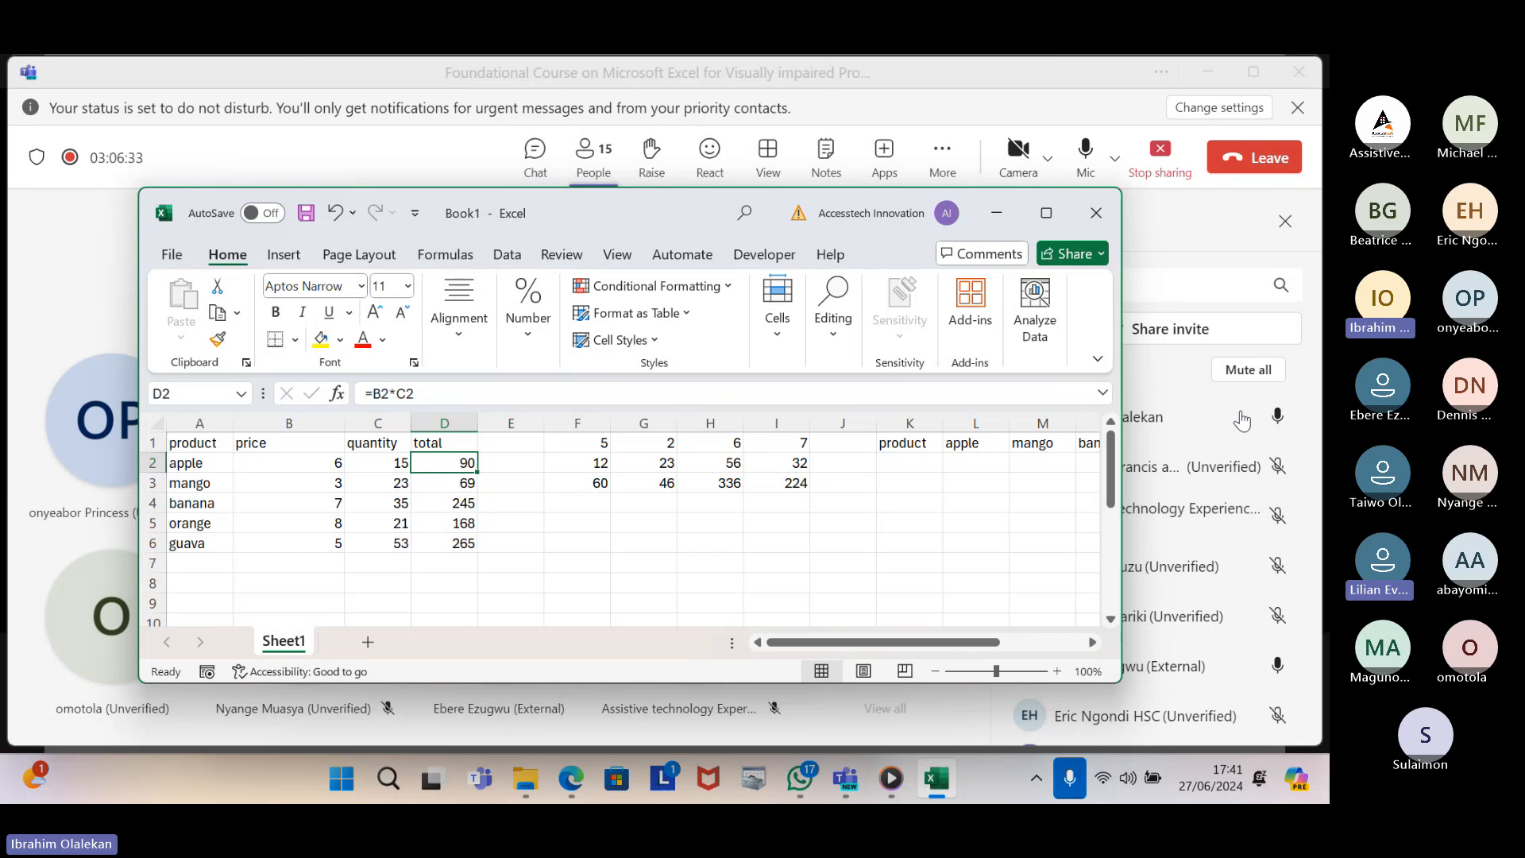
pyautogui.hotkey('ctrl', 'shift', 'Down')
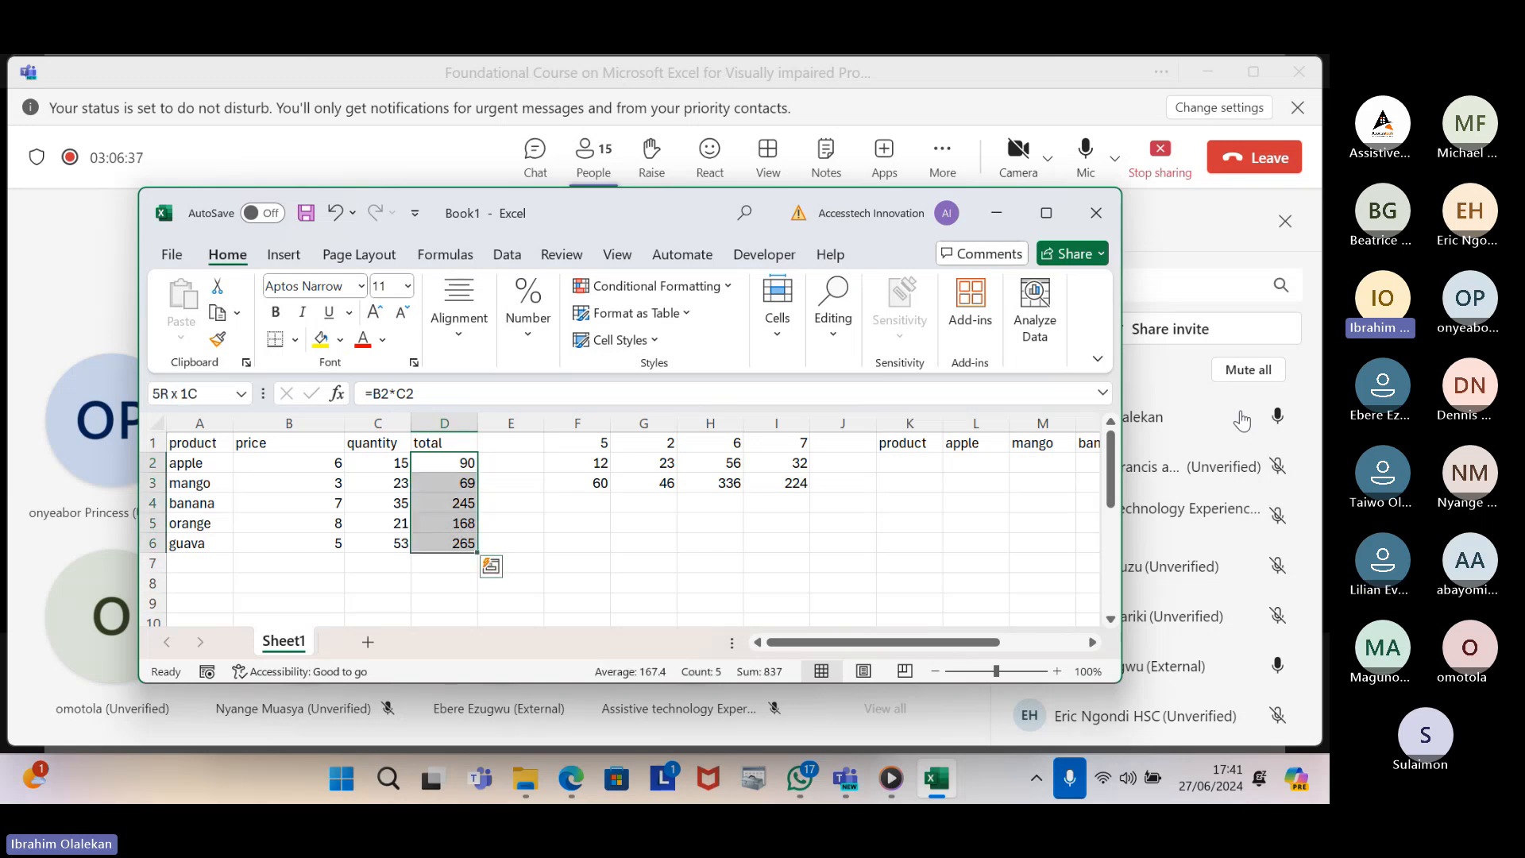
pyautogui.hotkey('ctrl', 'c')
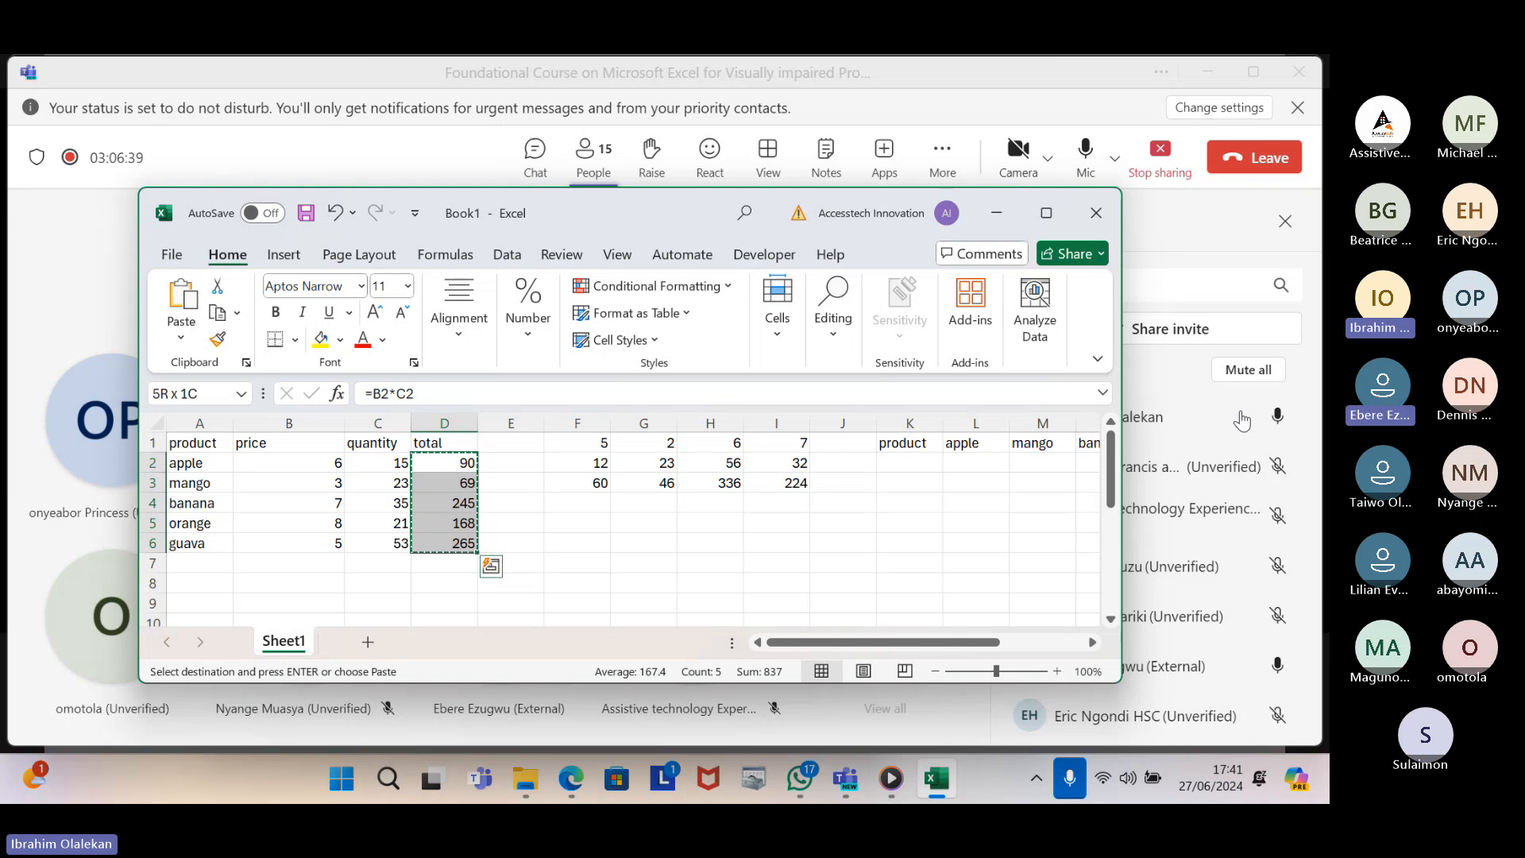
pyautogui.hotkey('ctrl', 'q')
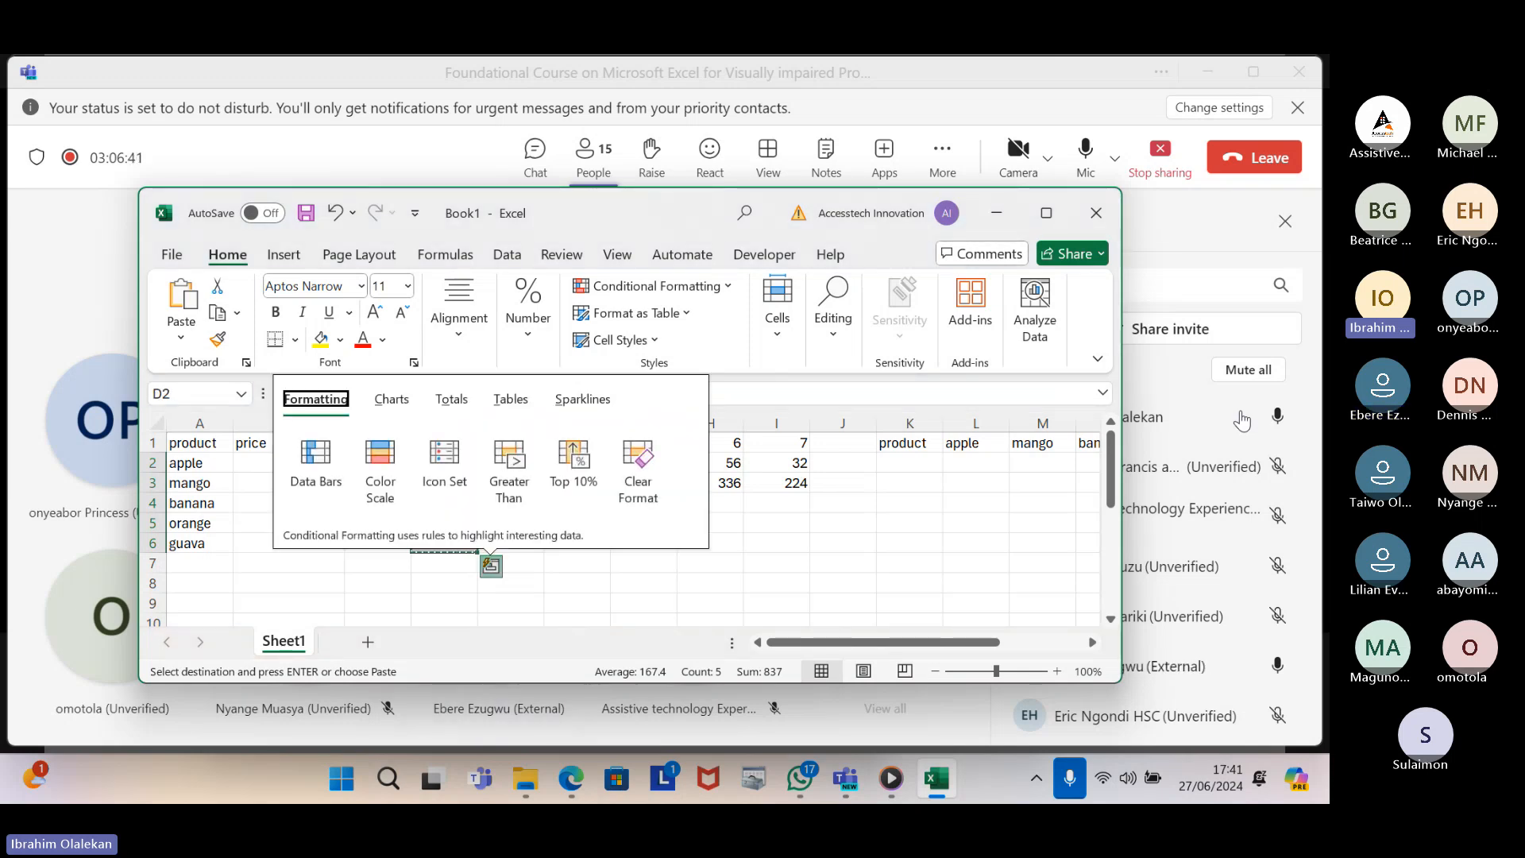
pyautogui.press('Escape')
pyautogui.press('Up')
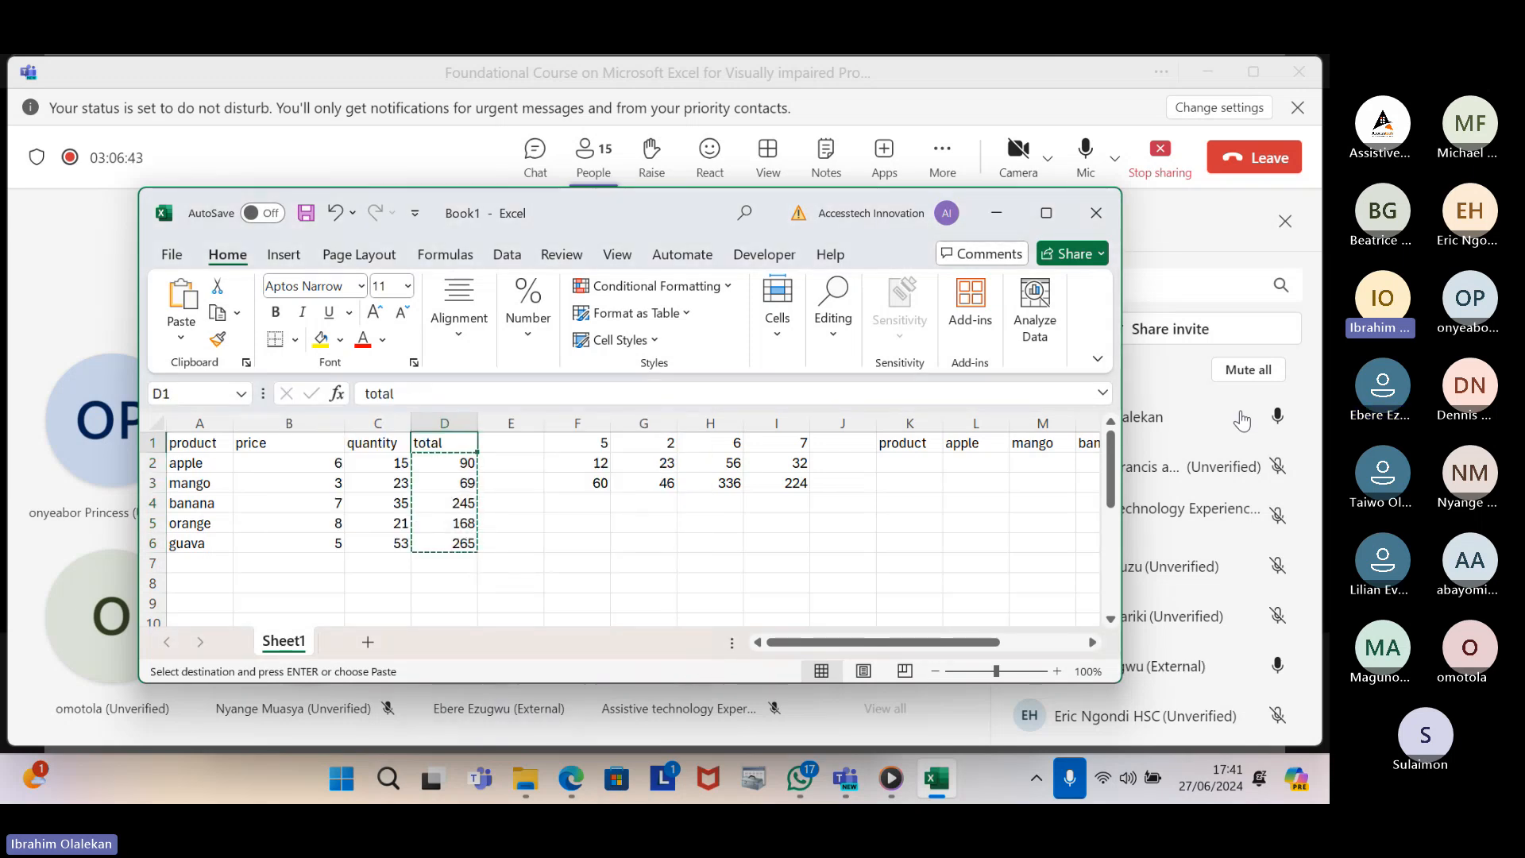
# Paste the copied total formulas back over D2 through D6 as values only
pyautogui.press('Down')
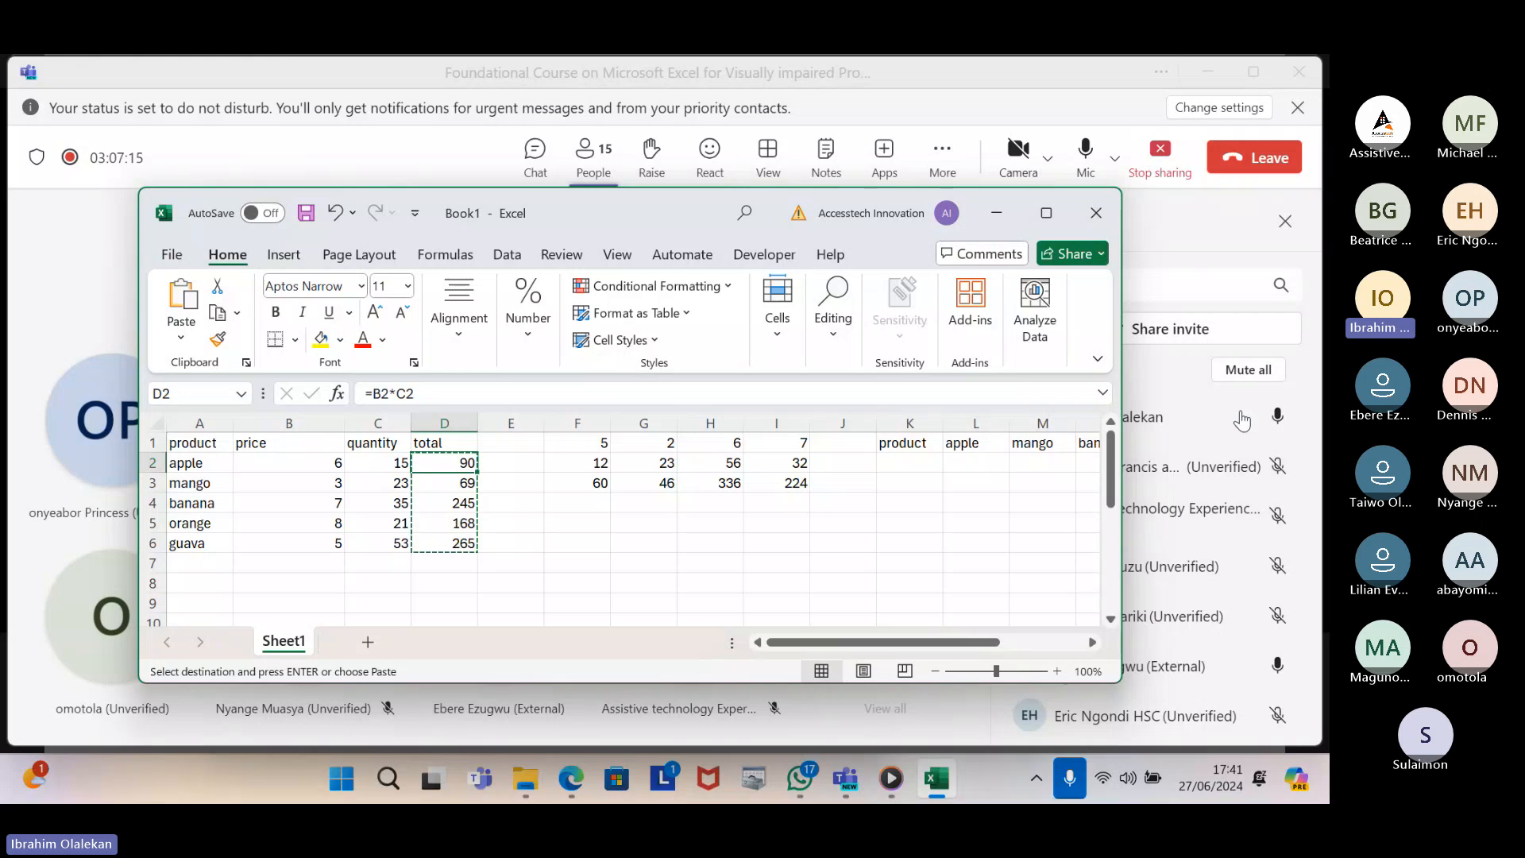
pyautogui.hotkey('shift', 'F10')
pyautogui.press('Down')
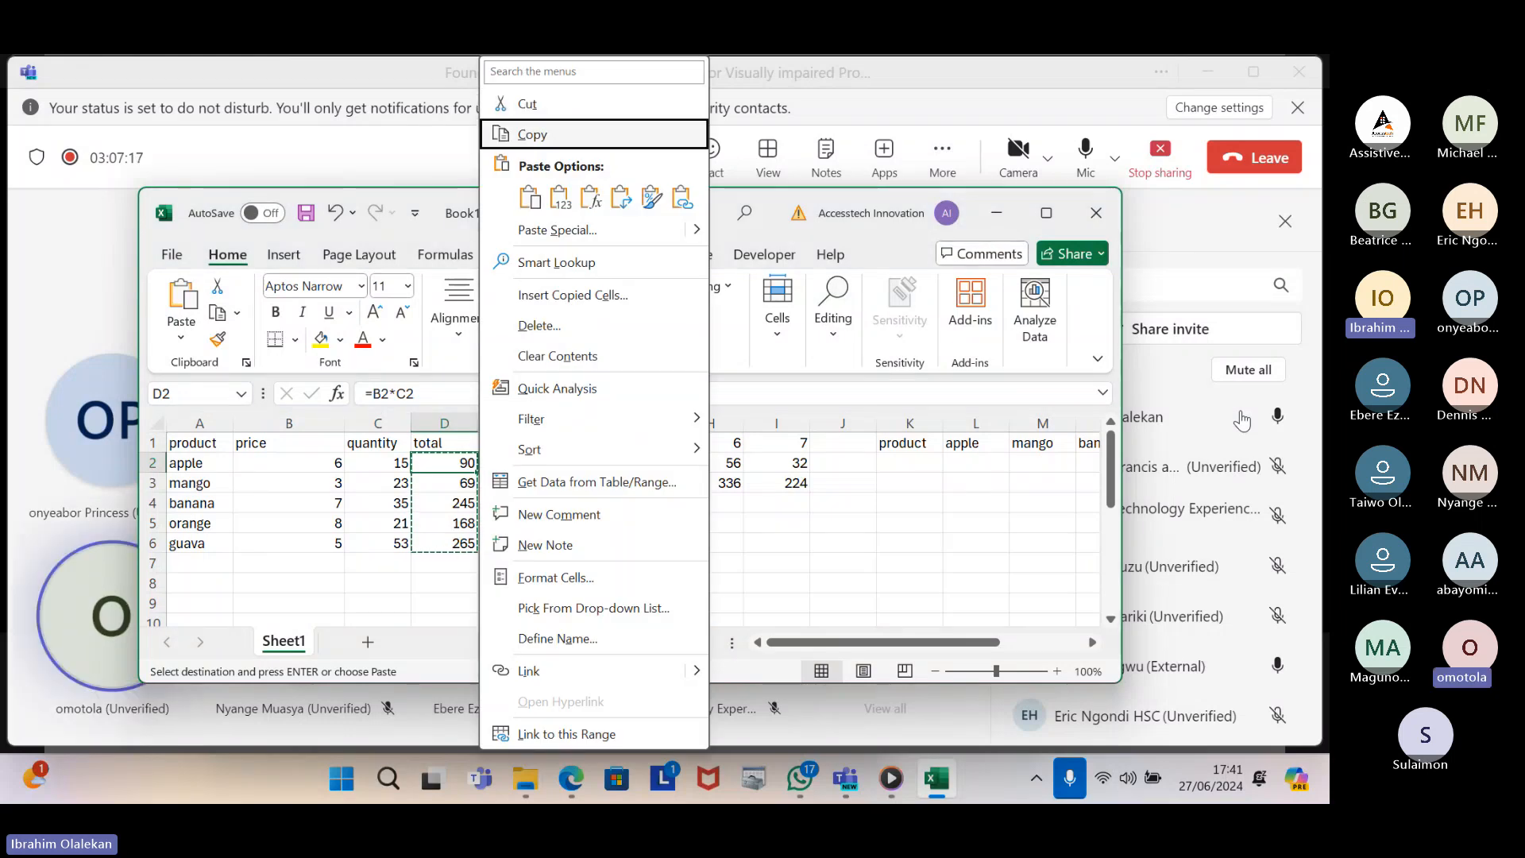
pyautogui.press('Down')
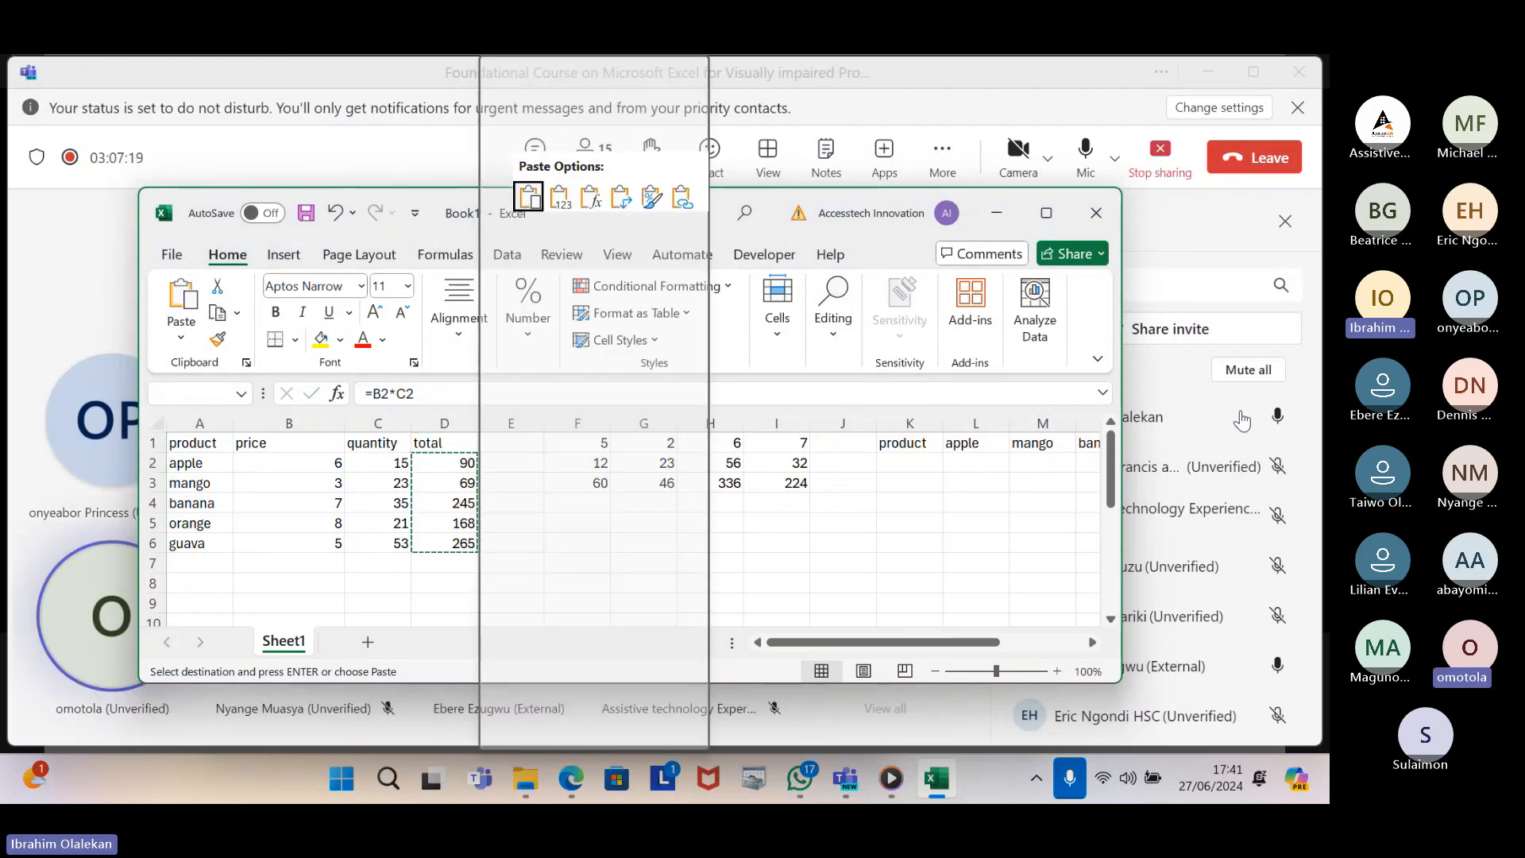
pyautogui.press('Right')
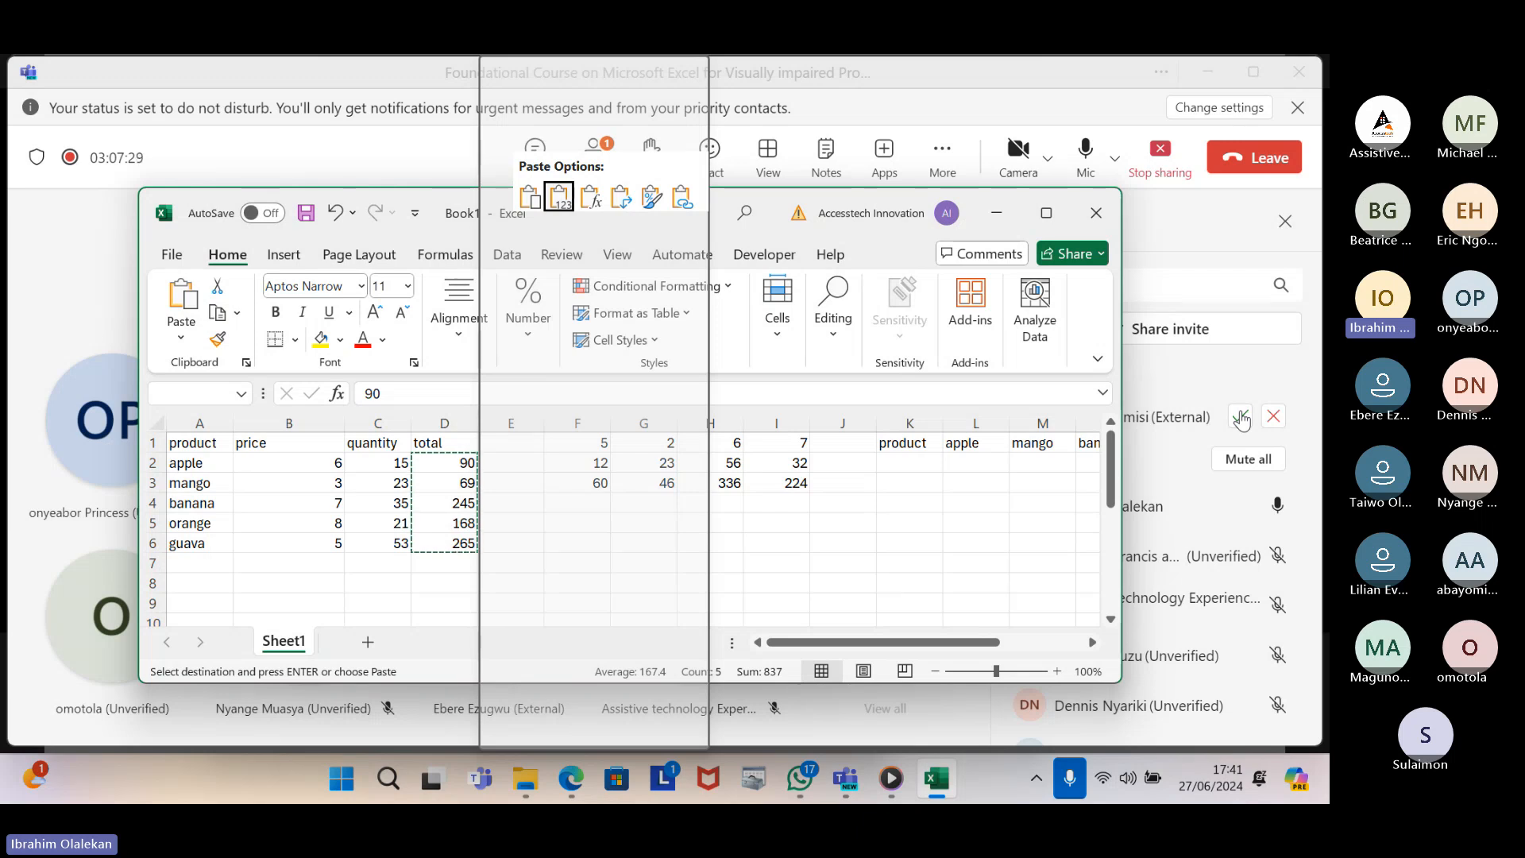
pyautogui.press('Right')
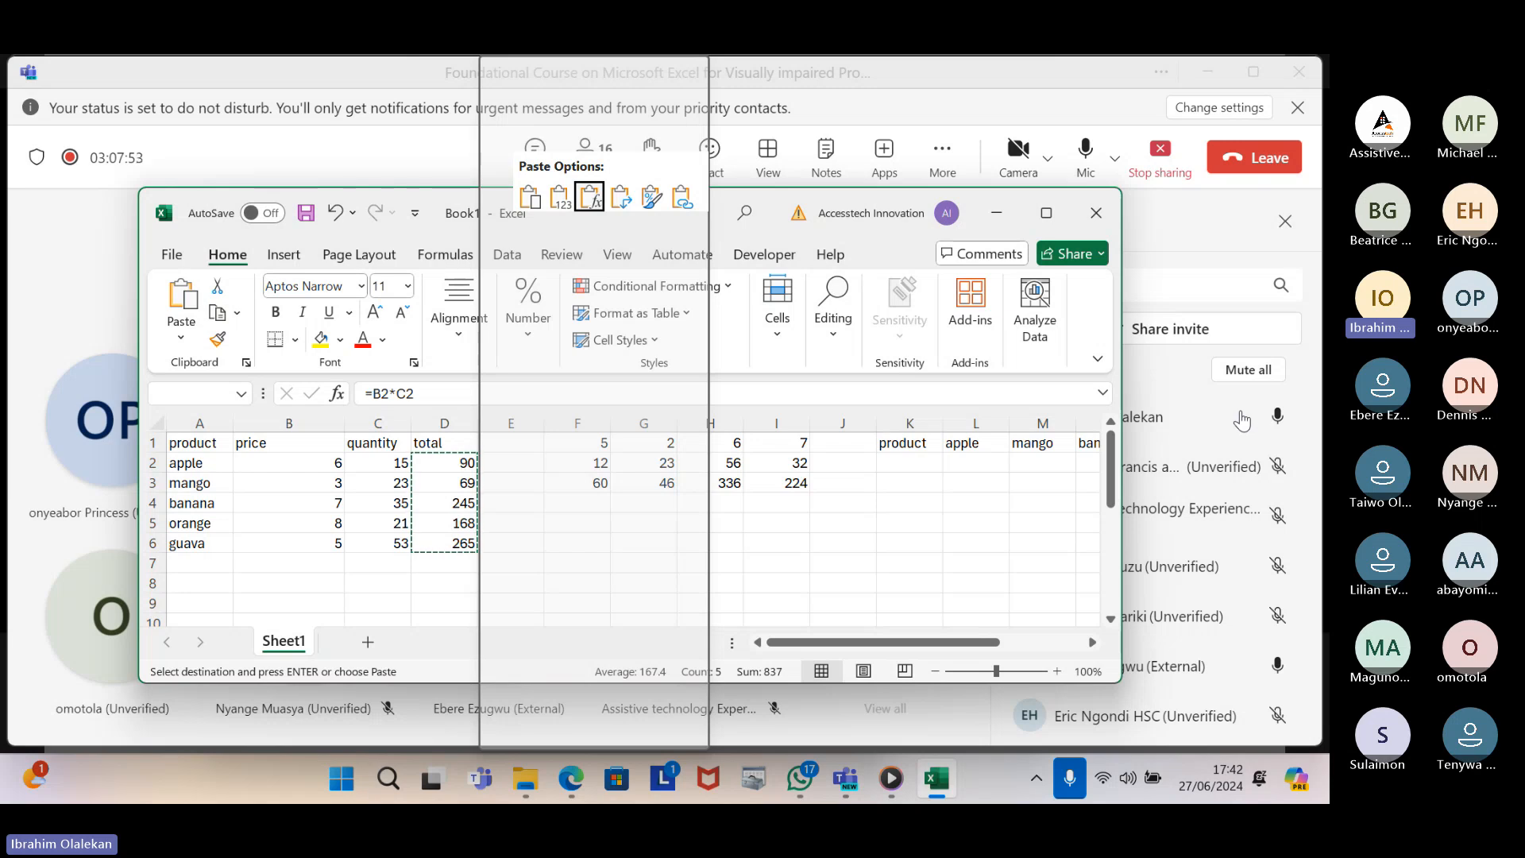
pyautogui.press('Left')
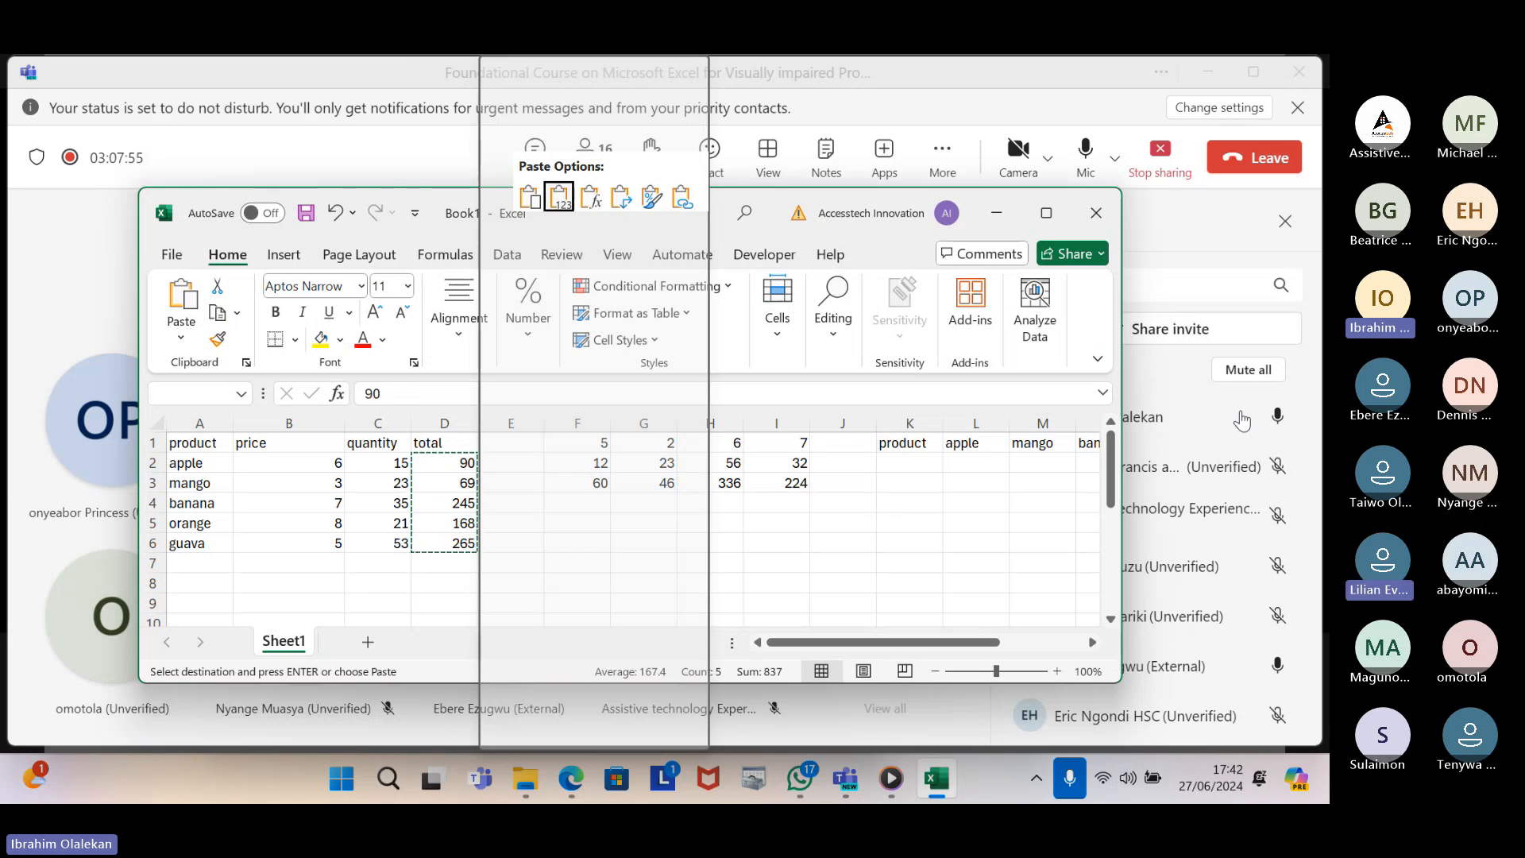
pyautogui.press('Return')
# Examine the contents of the total cells D2 through D6, and end the copy mode
pyautogui.press('Up')
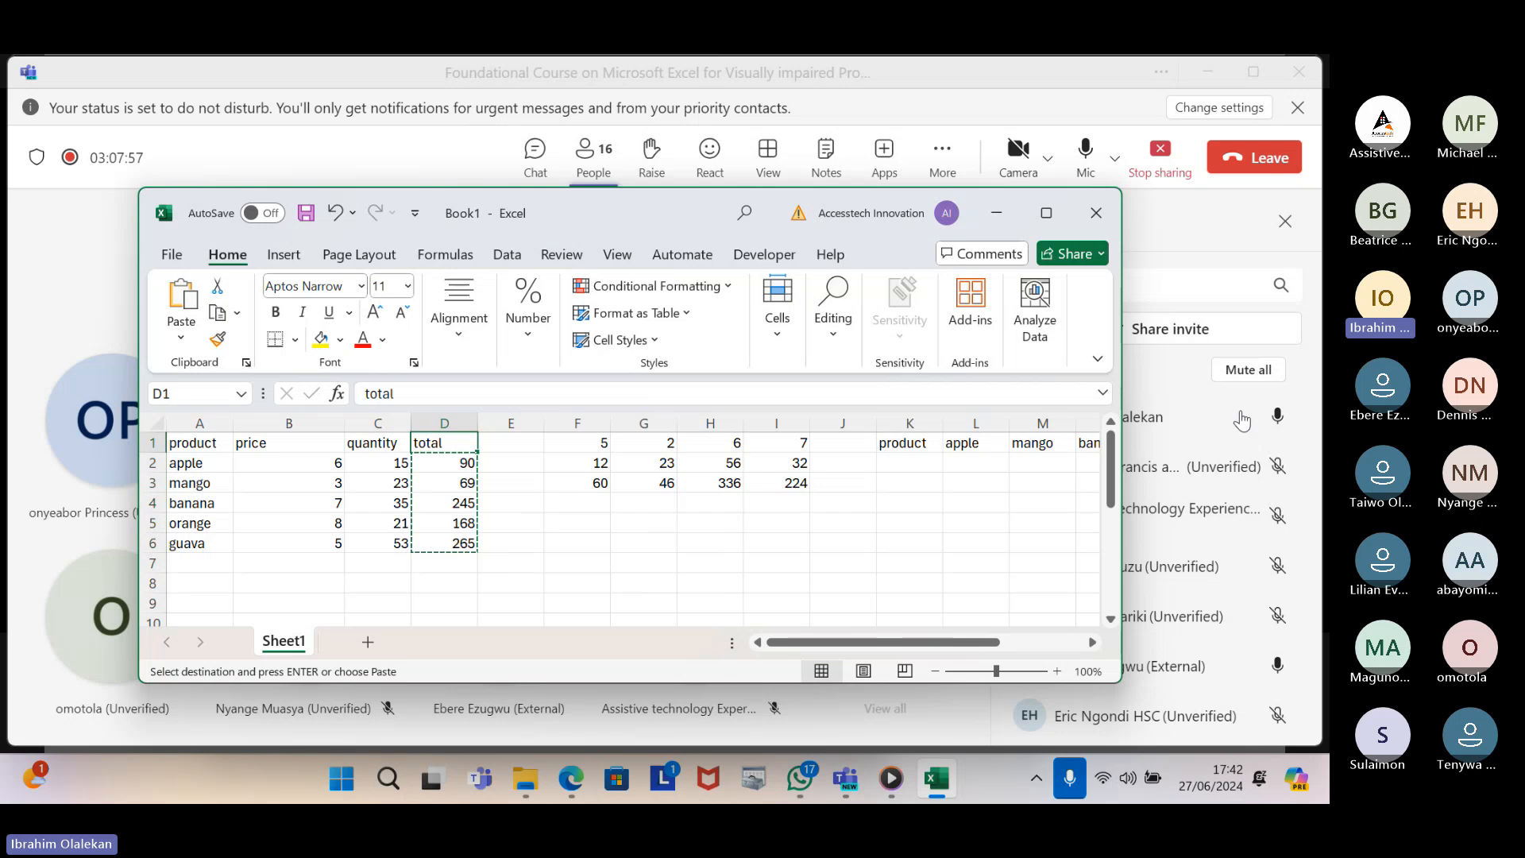
pyautogui.press('Down')
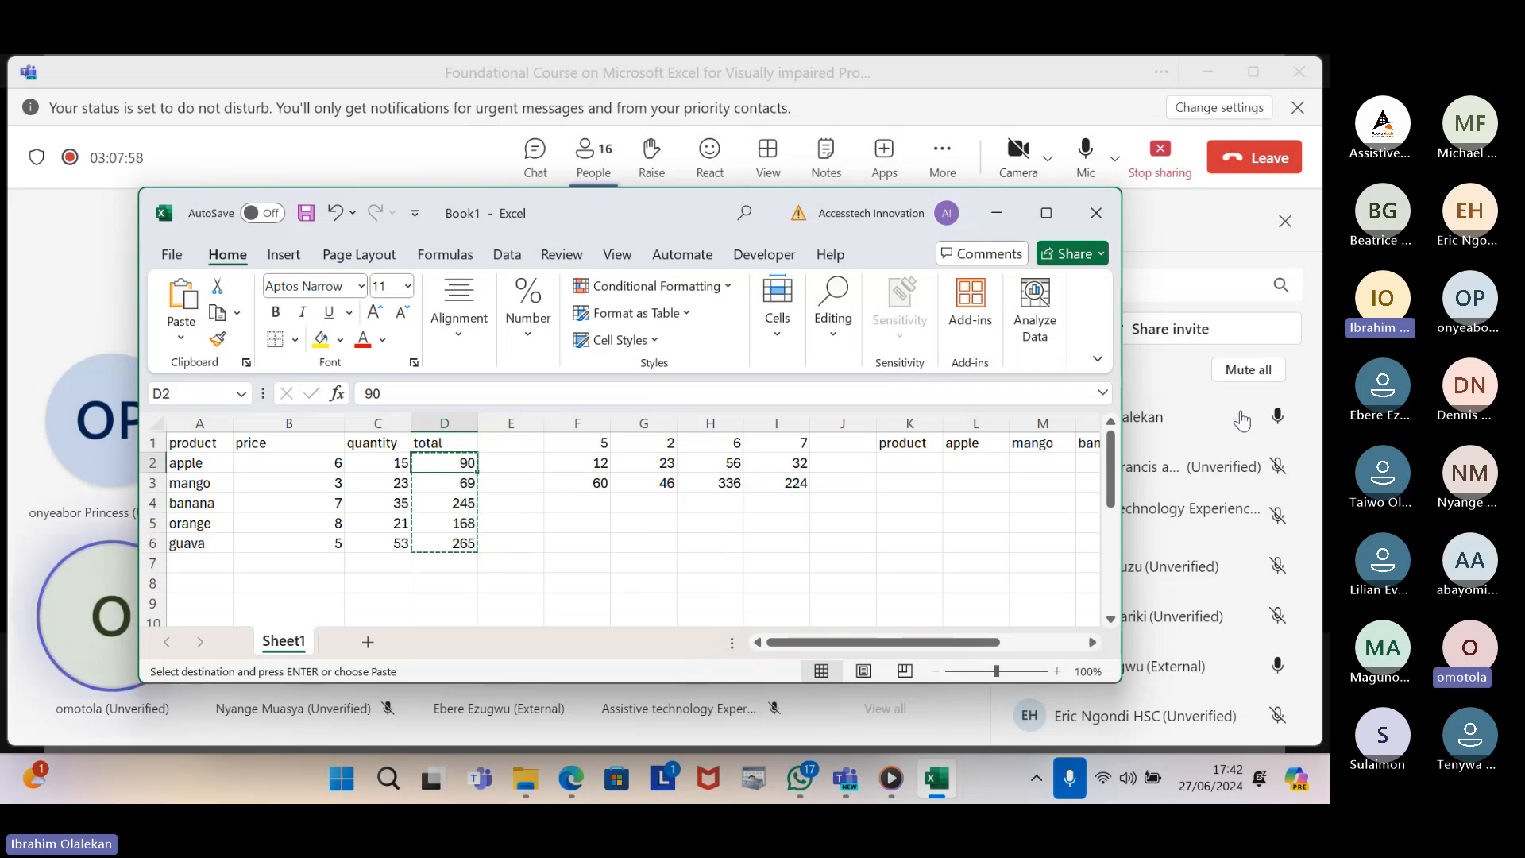
pyautogui.press('Down')
pyautogui.press('Down')
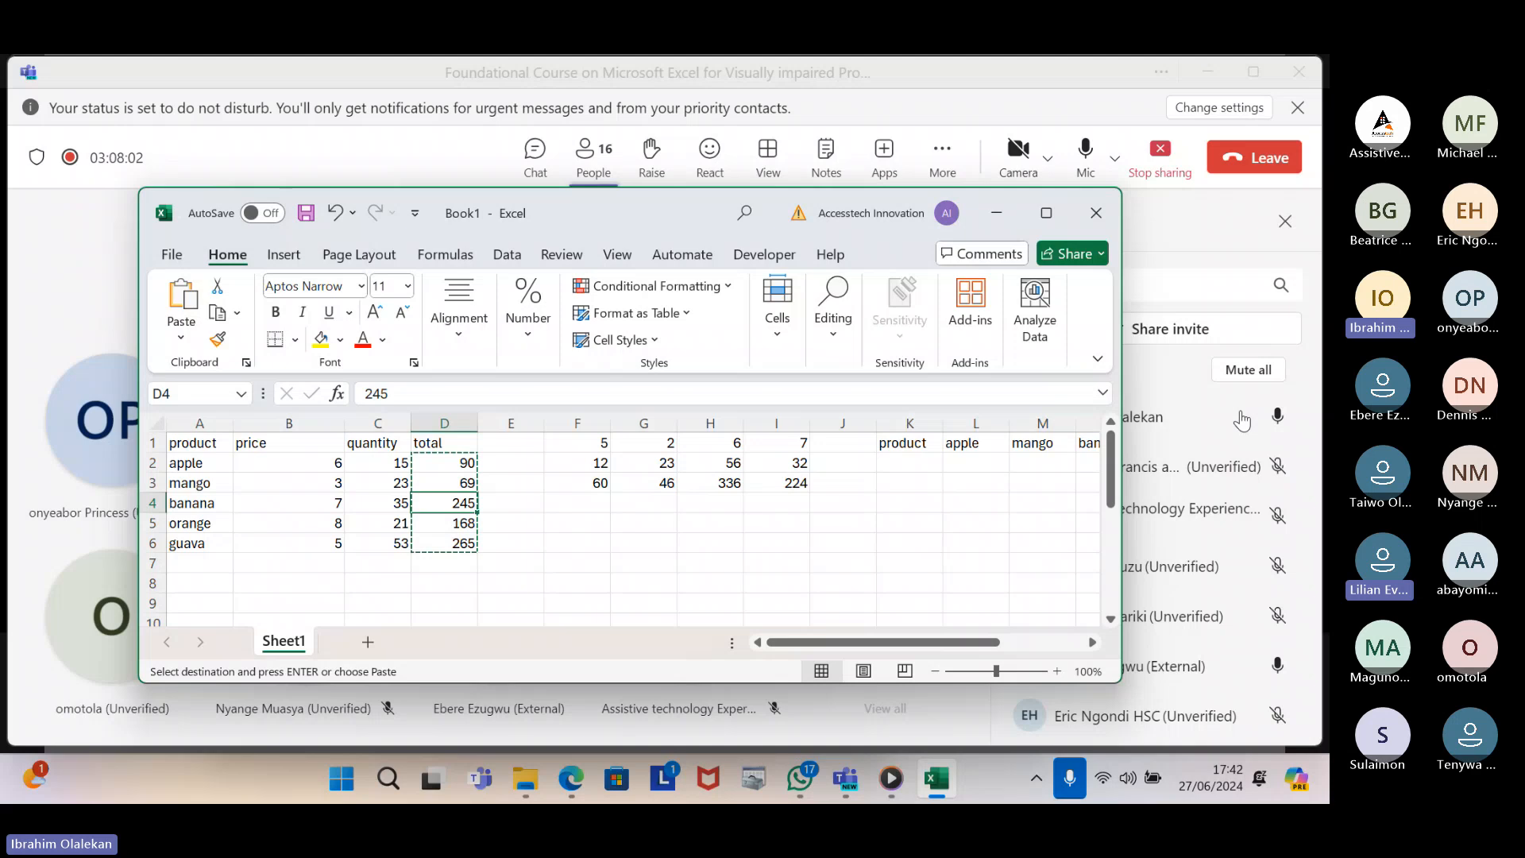
pyautogui.press('Down')
pyautogui.press('Down')
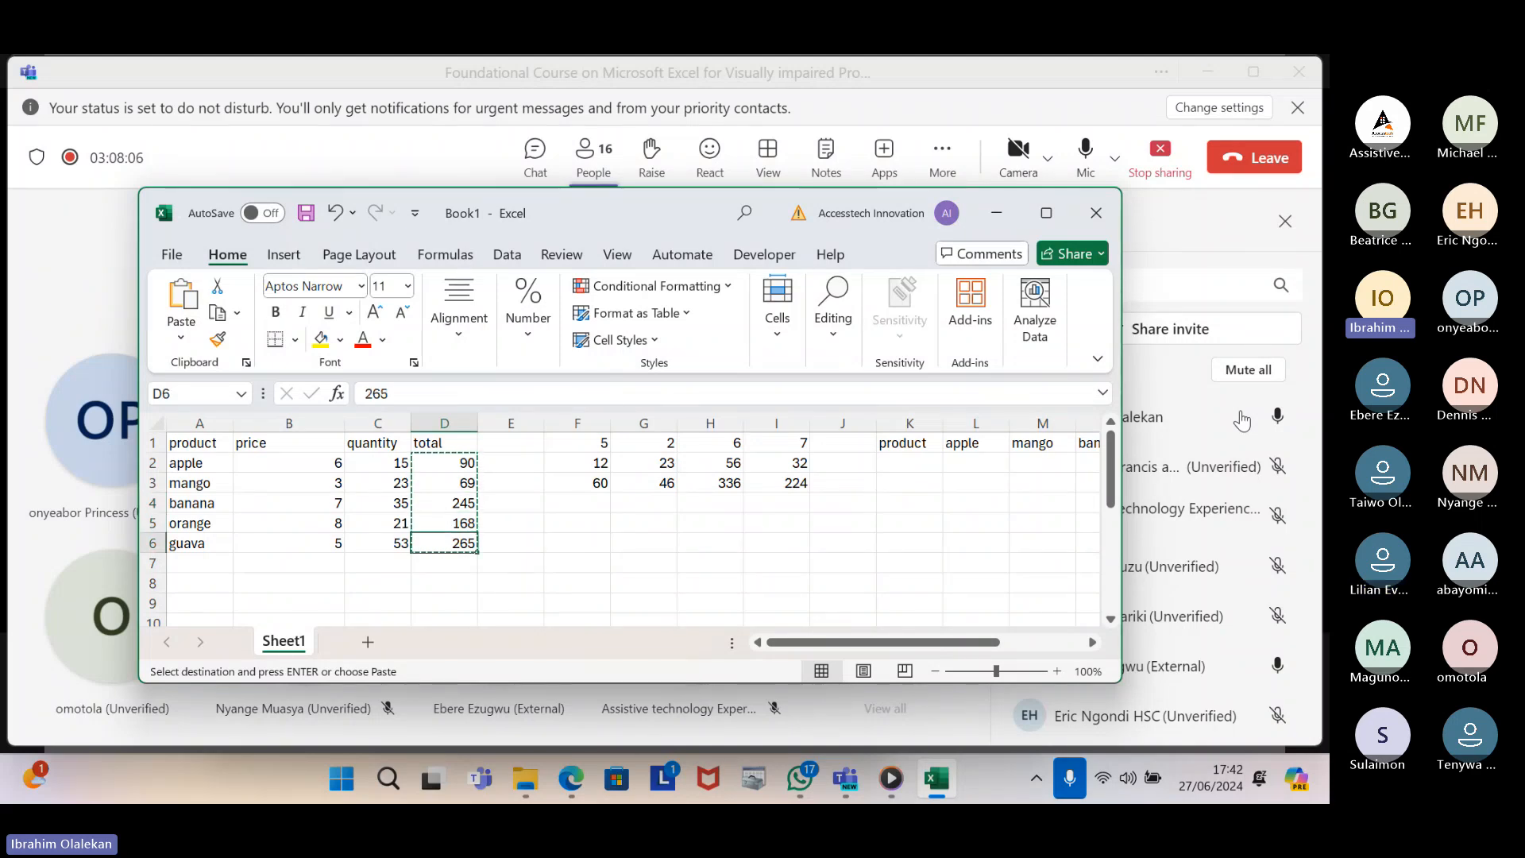
pyautogui.press('Down')
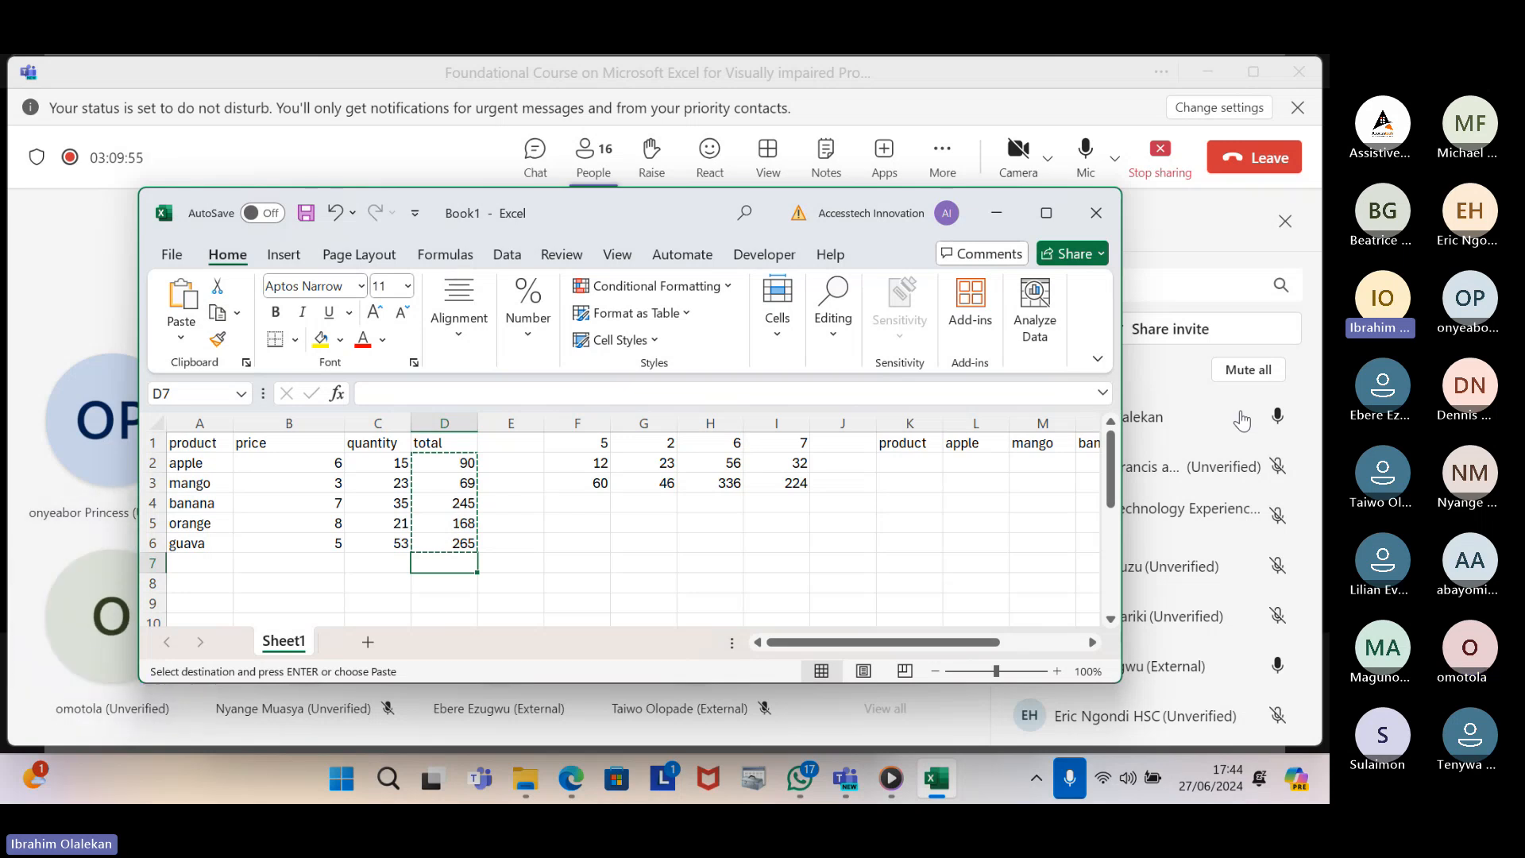
pyautogui.press('Escape')
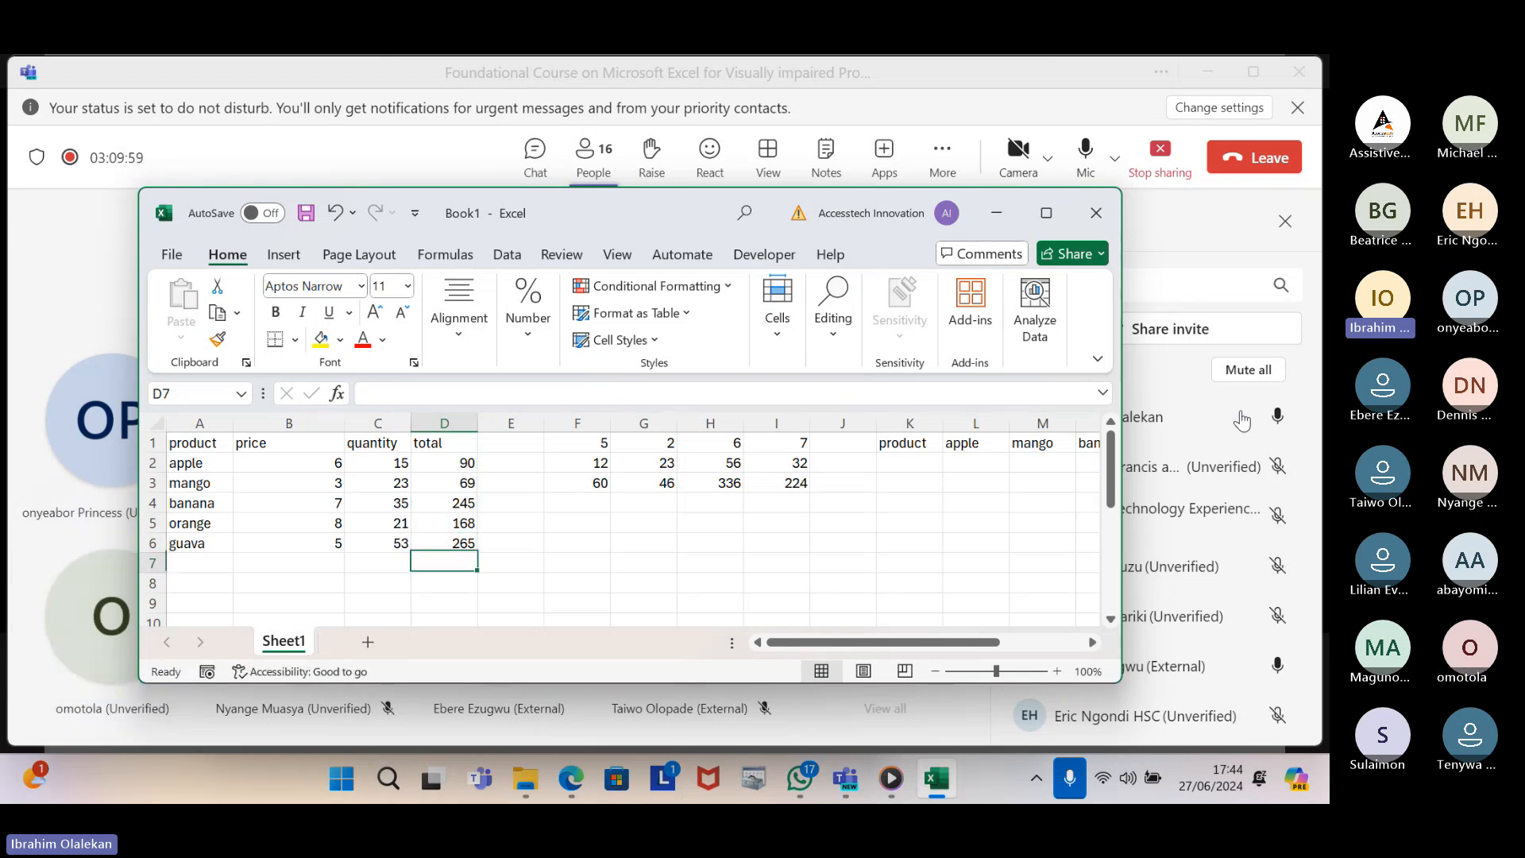
# Search the sheet for the wildcard pattern a? starting from the empty cell D17
pyautogui.press('Down')
pyautogui.press('Down')
pyautogui.press('Down')
pyautogui.press('Down')
pyautogui.press('Down')
pyautogui.press('Down')
pyautogui.press('Down')
pyautogui.press('Down')
pyautogui.press('Down')
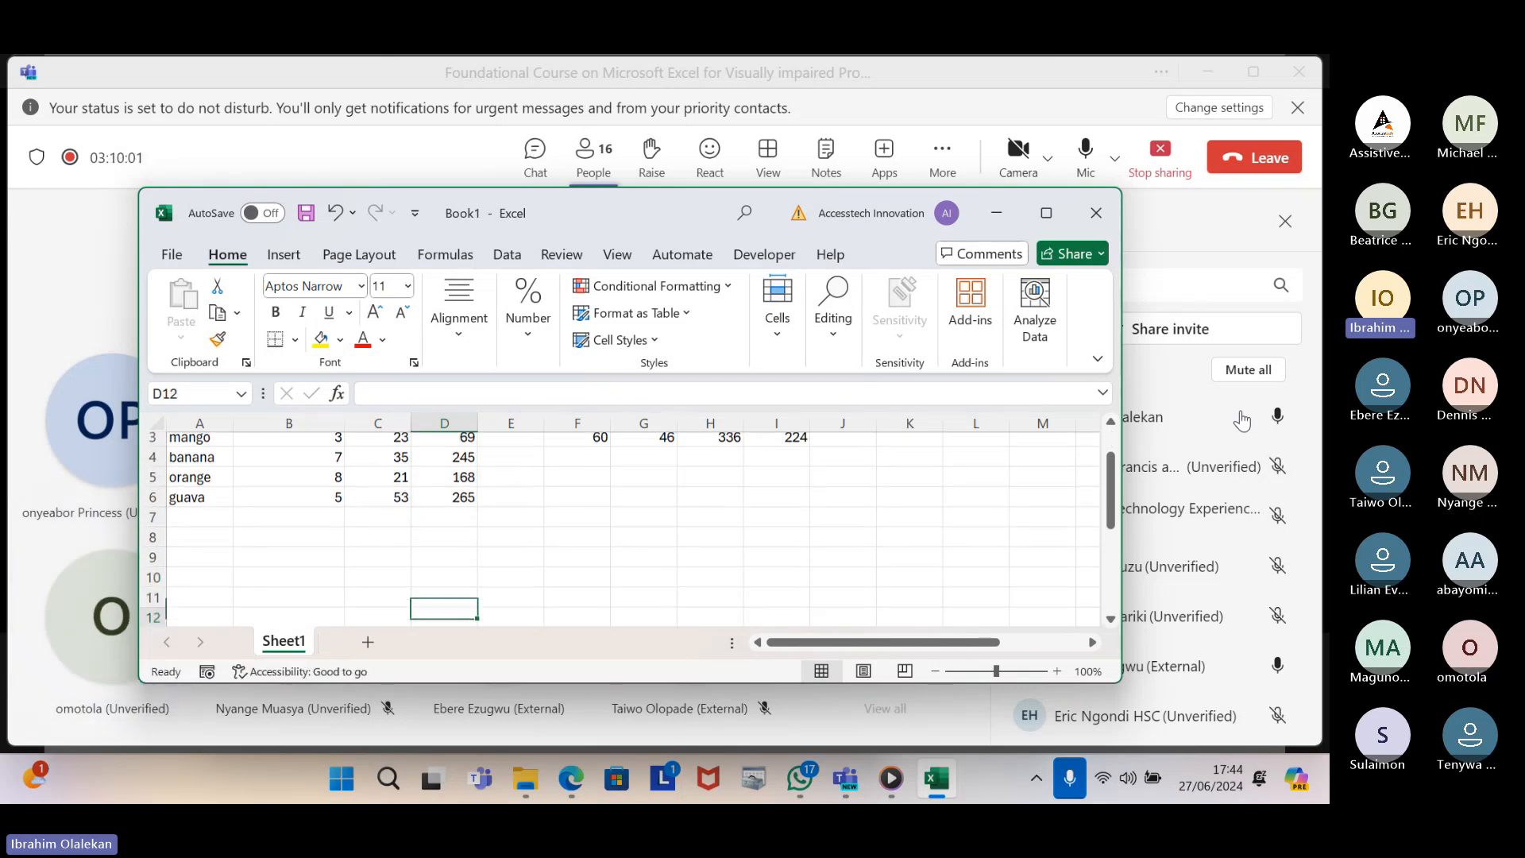
pyautogui.press('Down')
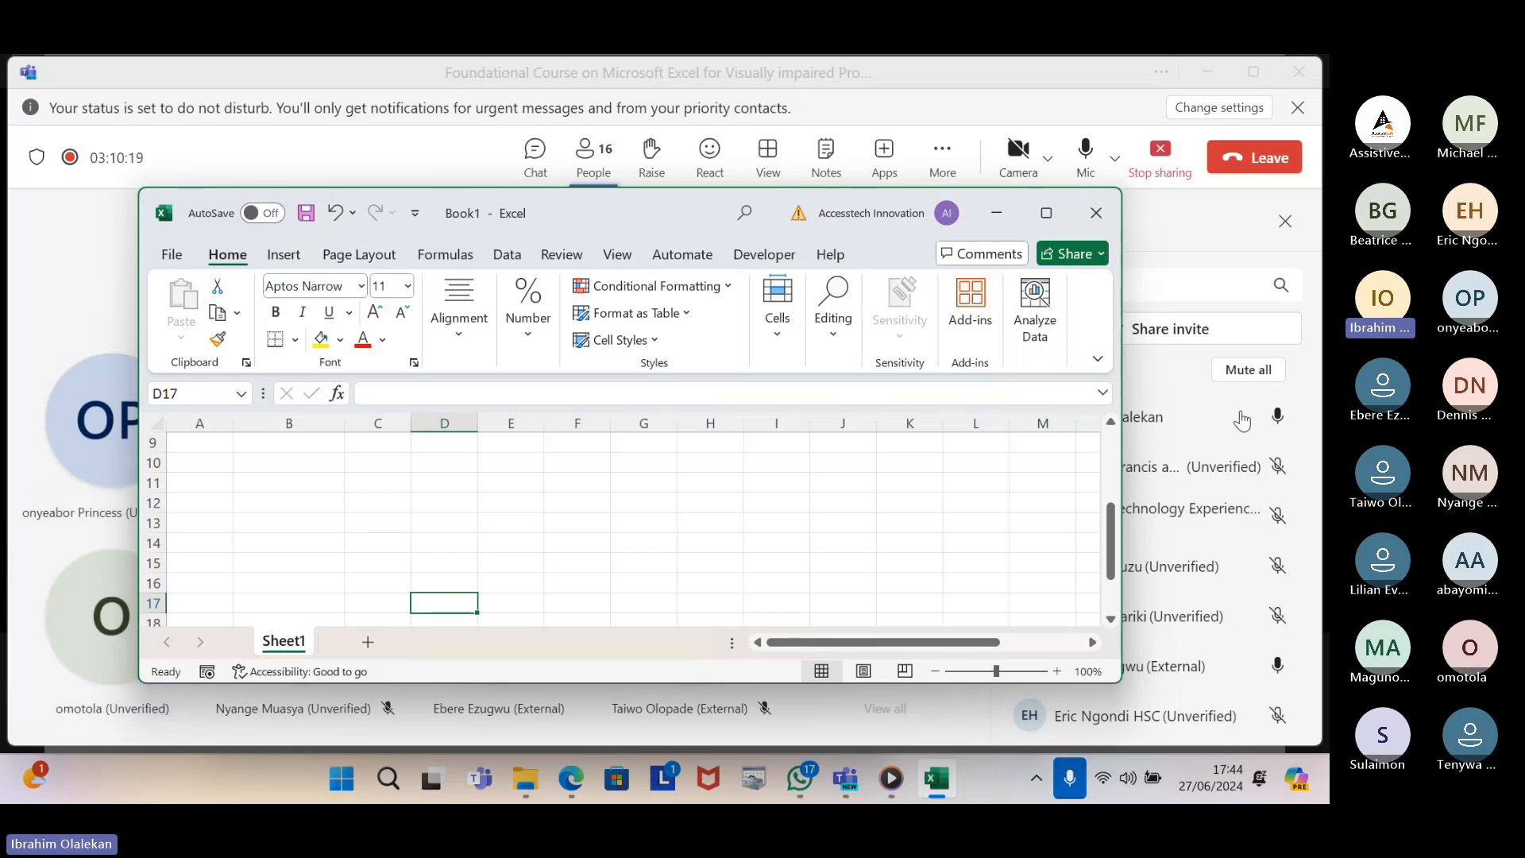
pyautogui.hotkey('ctrl', 'f')
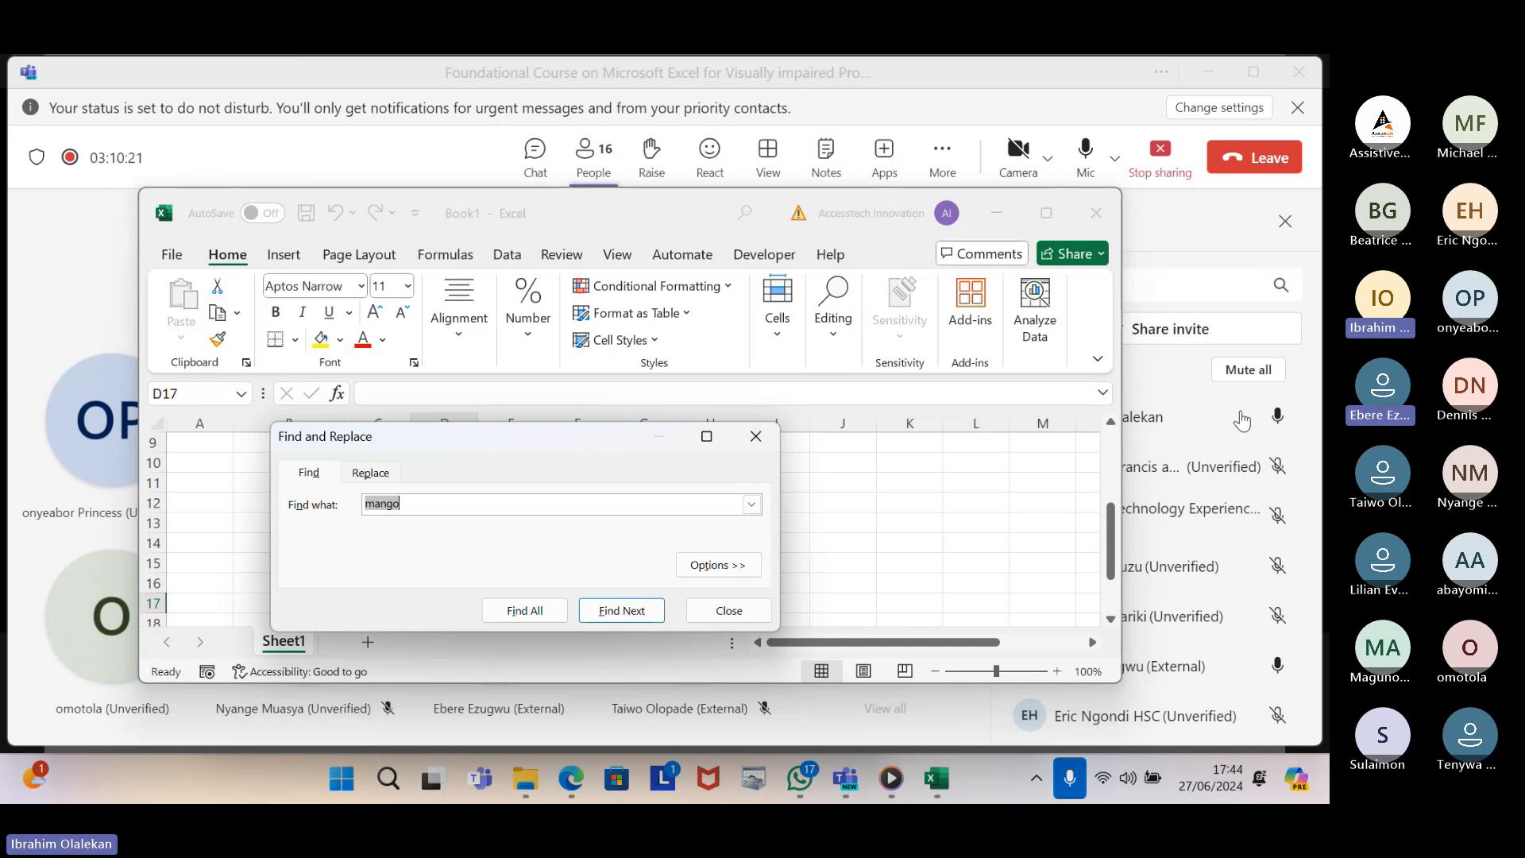
pyautogui.press('BackSpace')
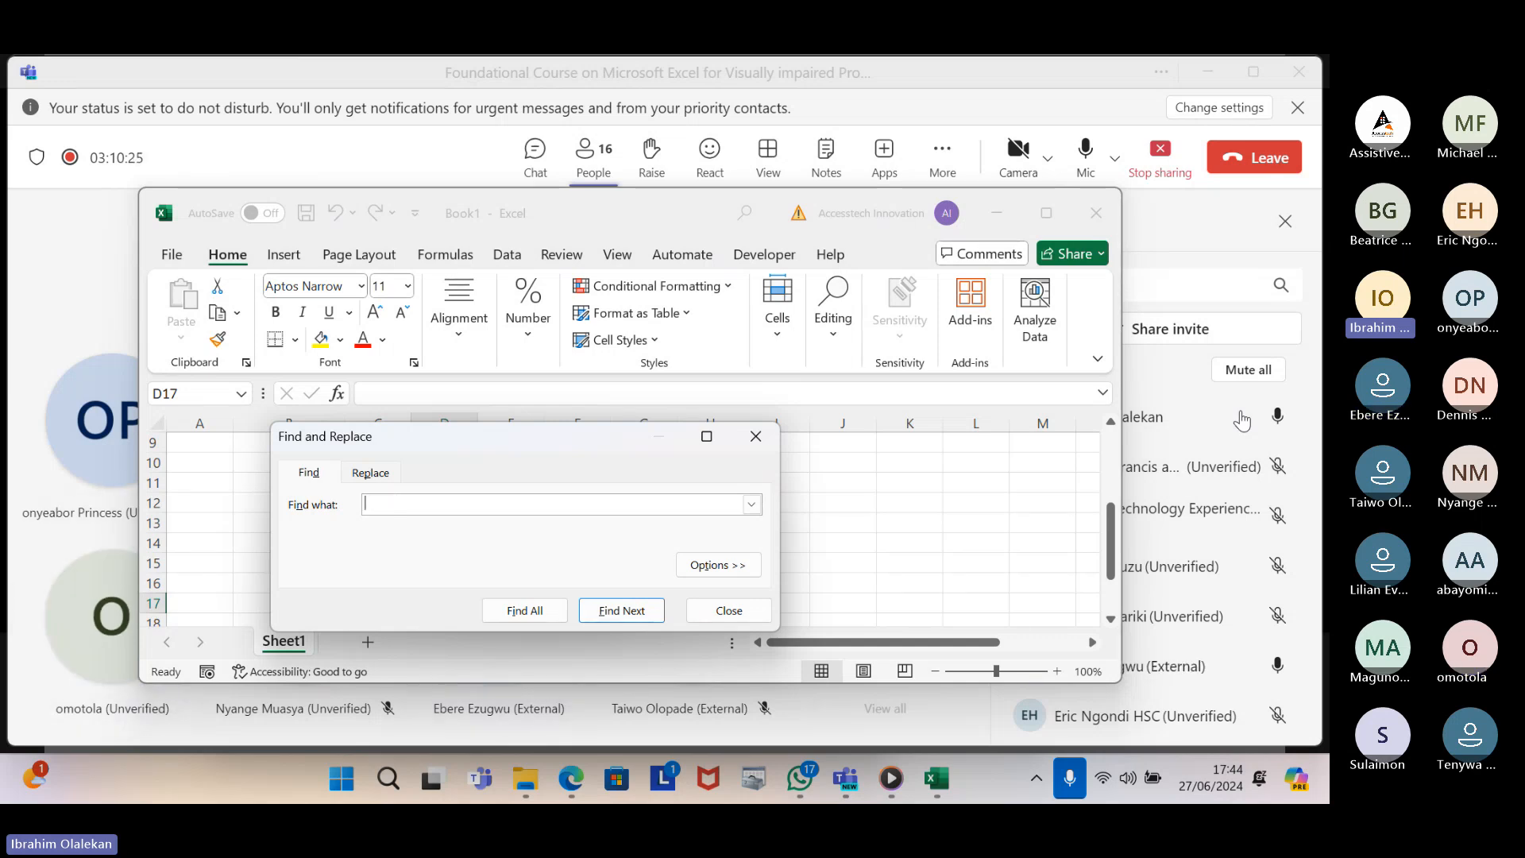
pyautogui.write('a')
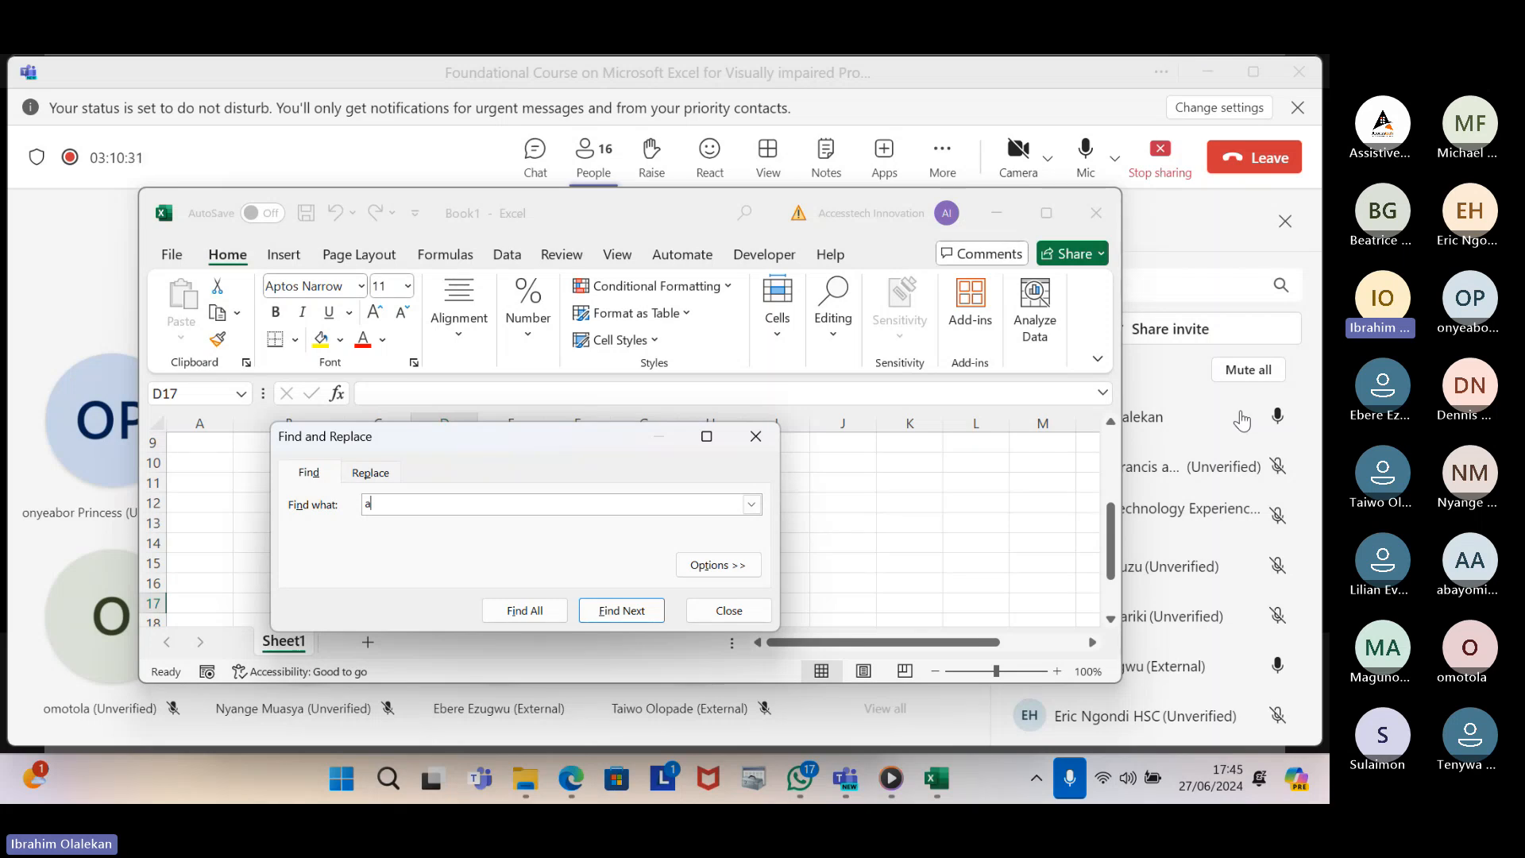
pyautogui.write('?')
pyautogui.press('Return')
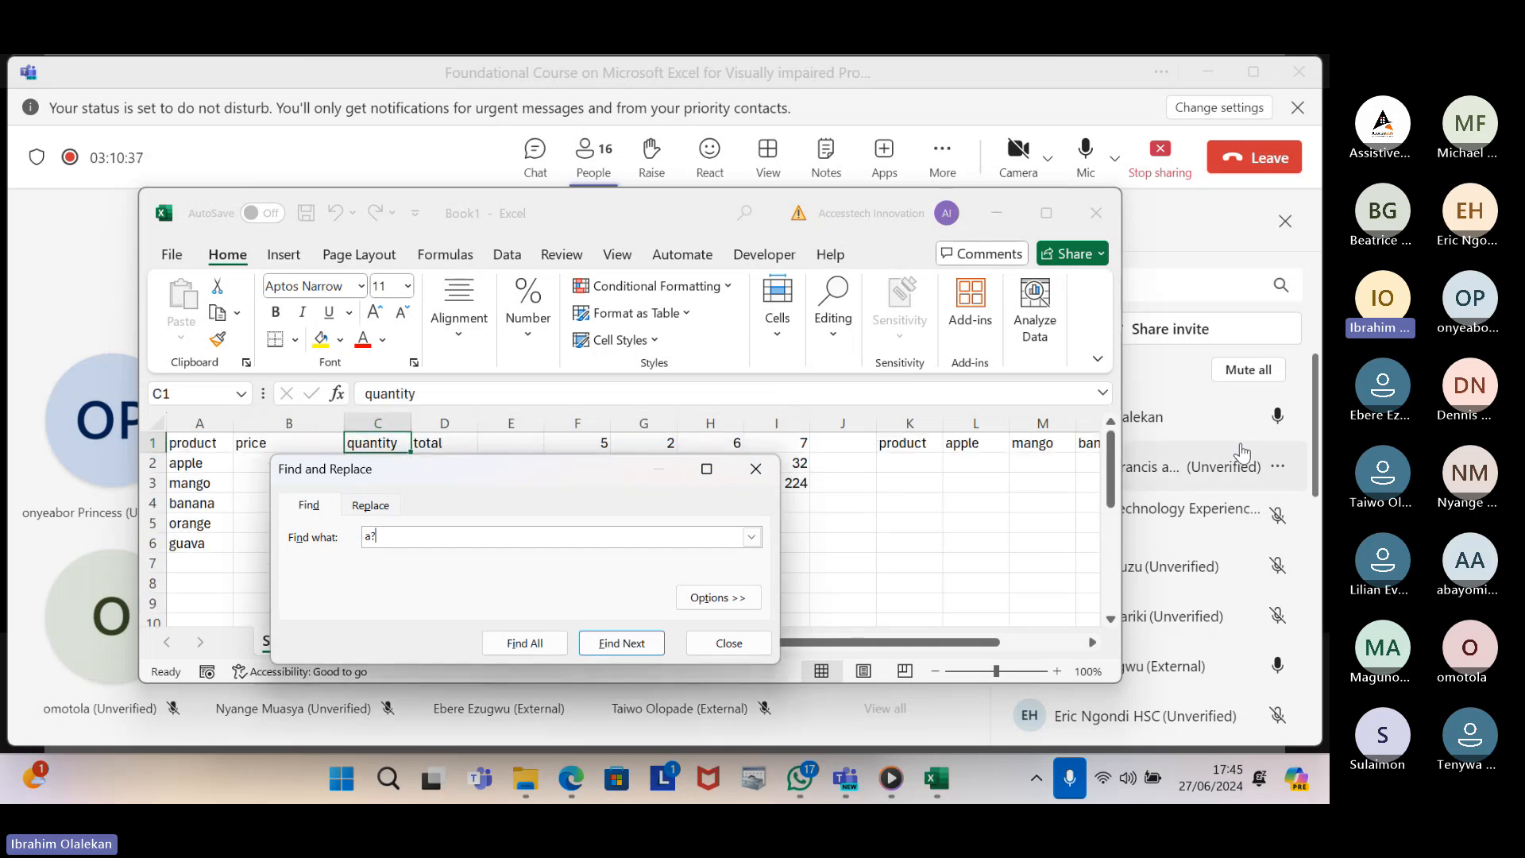
pyautogui.press('Escape')
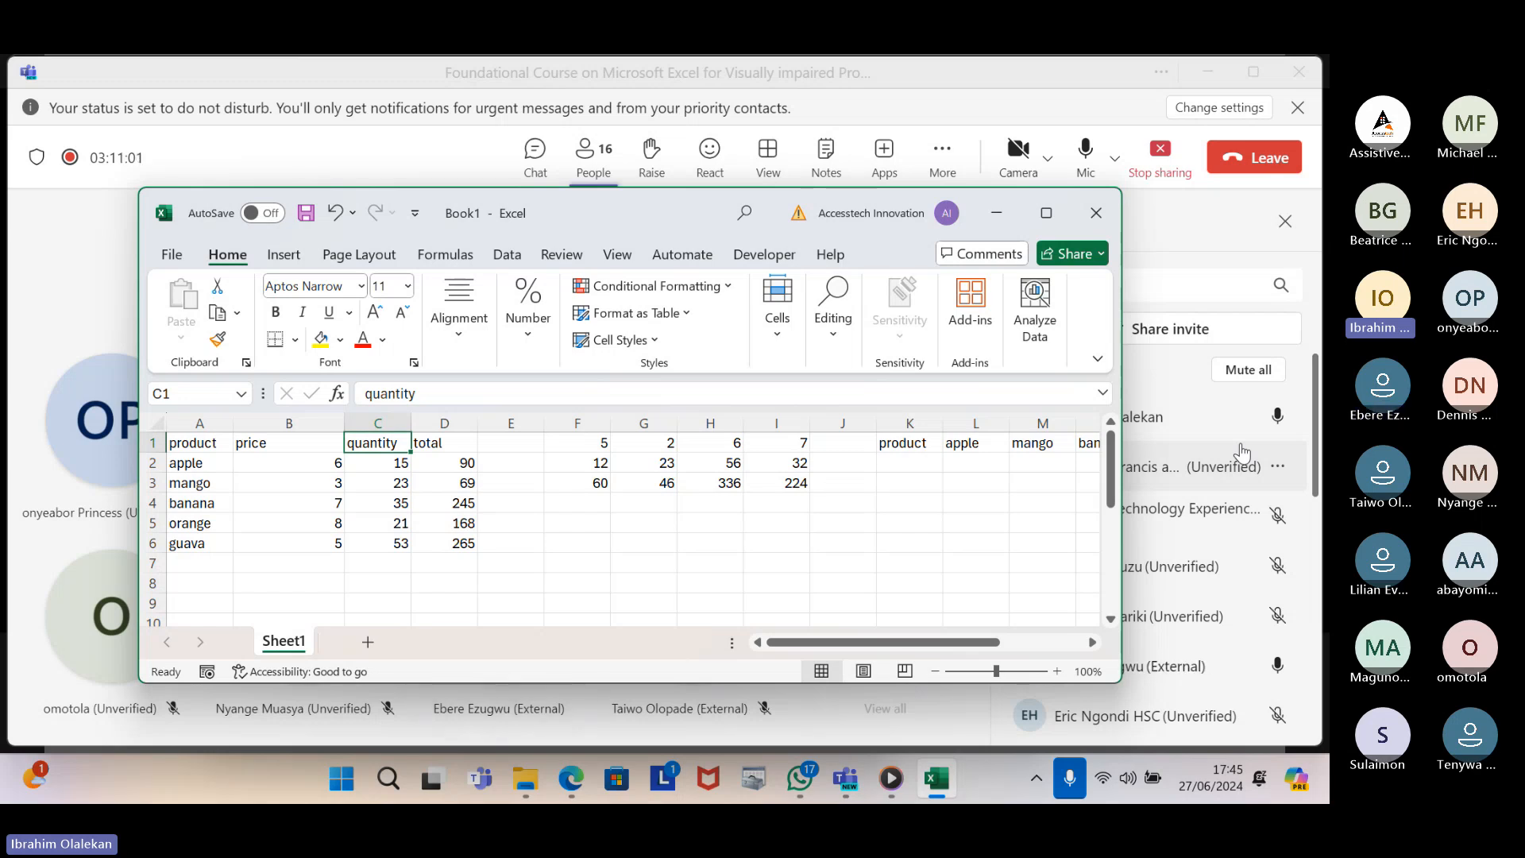
# Search the sheet for the wildcard pattern a* starting from the empty cell E15
pyautogui.press('Down')
pyautogui.press('Down')
pyautogui.press('Down')
pyautogui.press('Down')
pyautogui.press('Down')
pyautogui.press('Down')
pyautogui.press('Down')
pyautogui.press('Down')
pyautogui.press('Down')
pyautogui.press('Down')
pyautogui.press('Down')
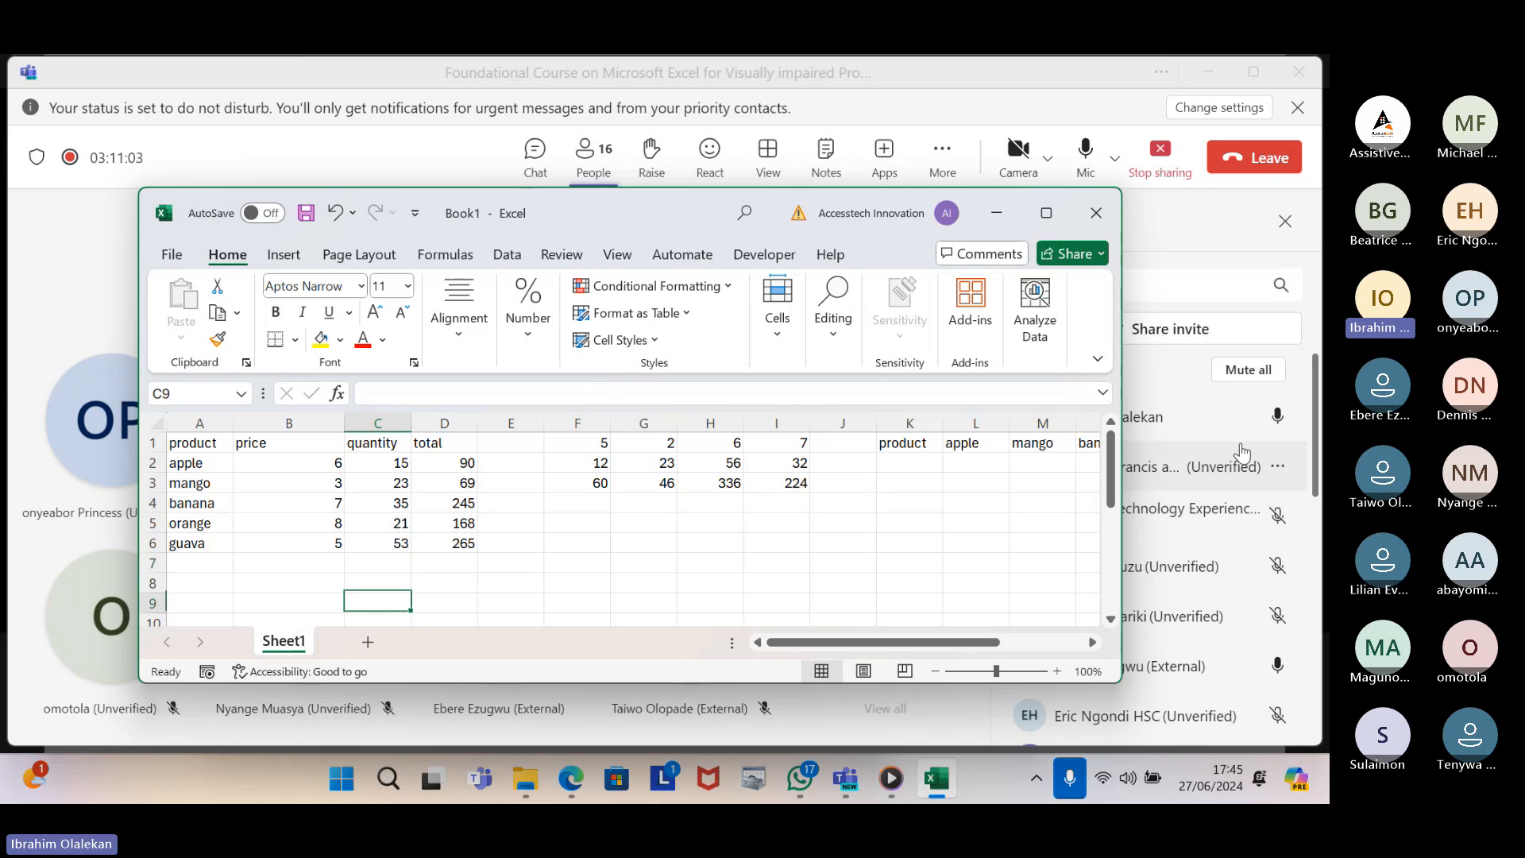
pyautogui.press('Down')
pyautogui.press('Down')
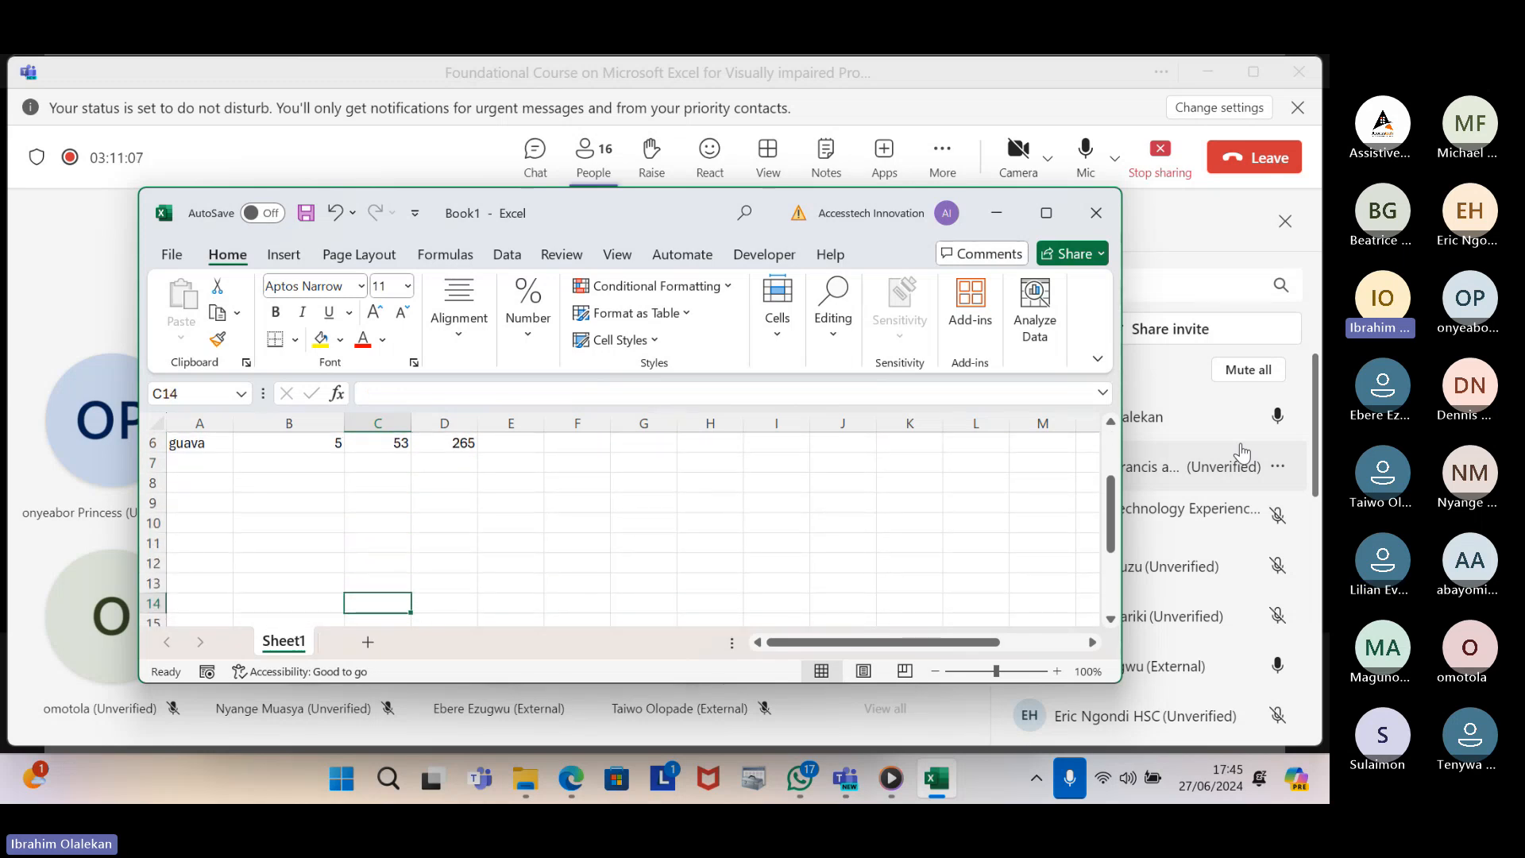
pyautogui.press('Down')
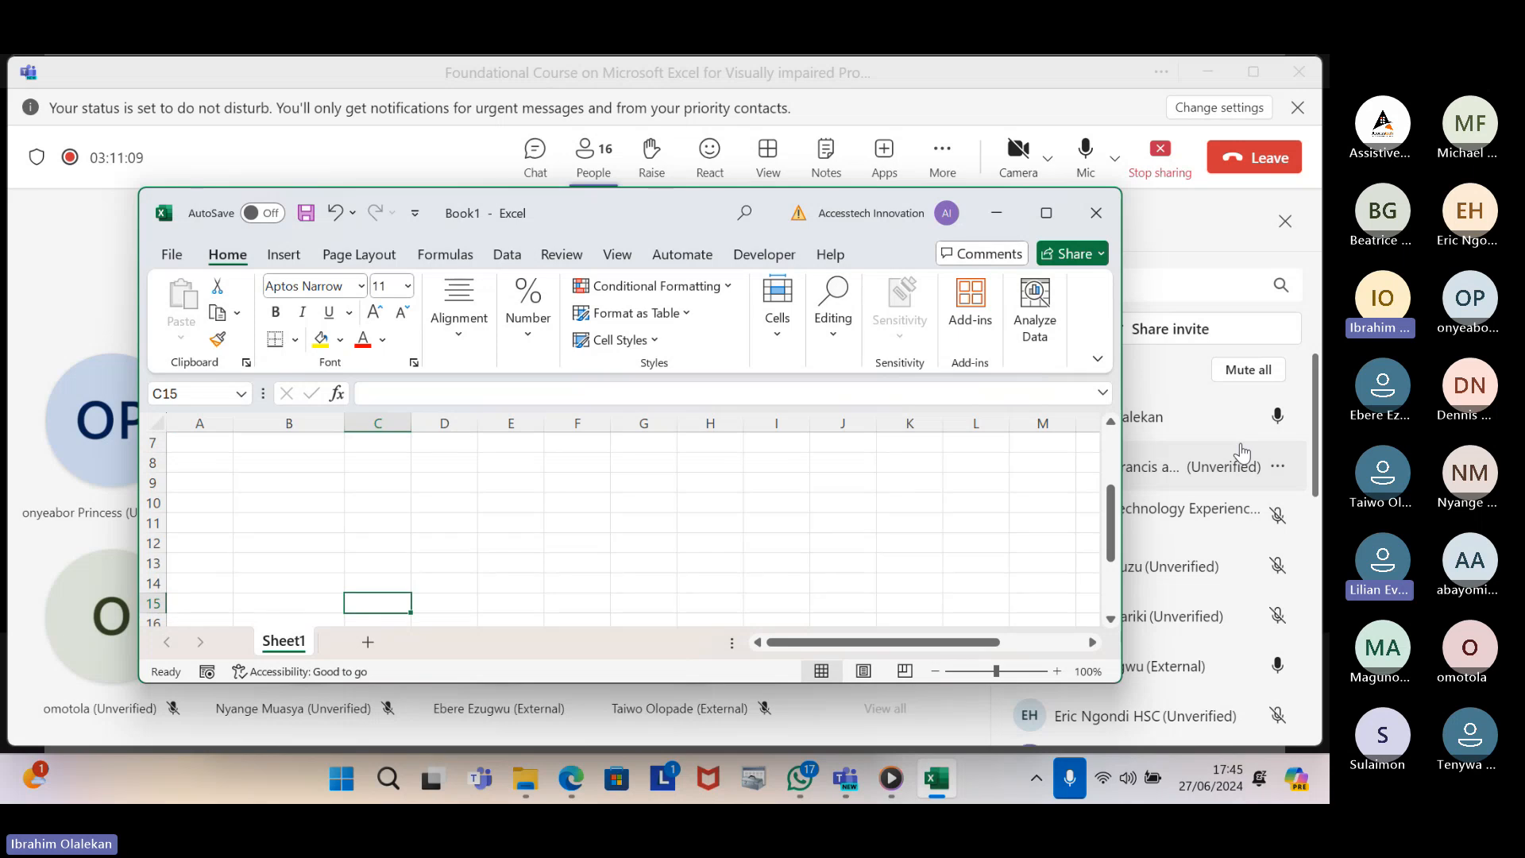
pyautogui.press('Right')
pyautogui.press('Right')
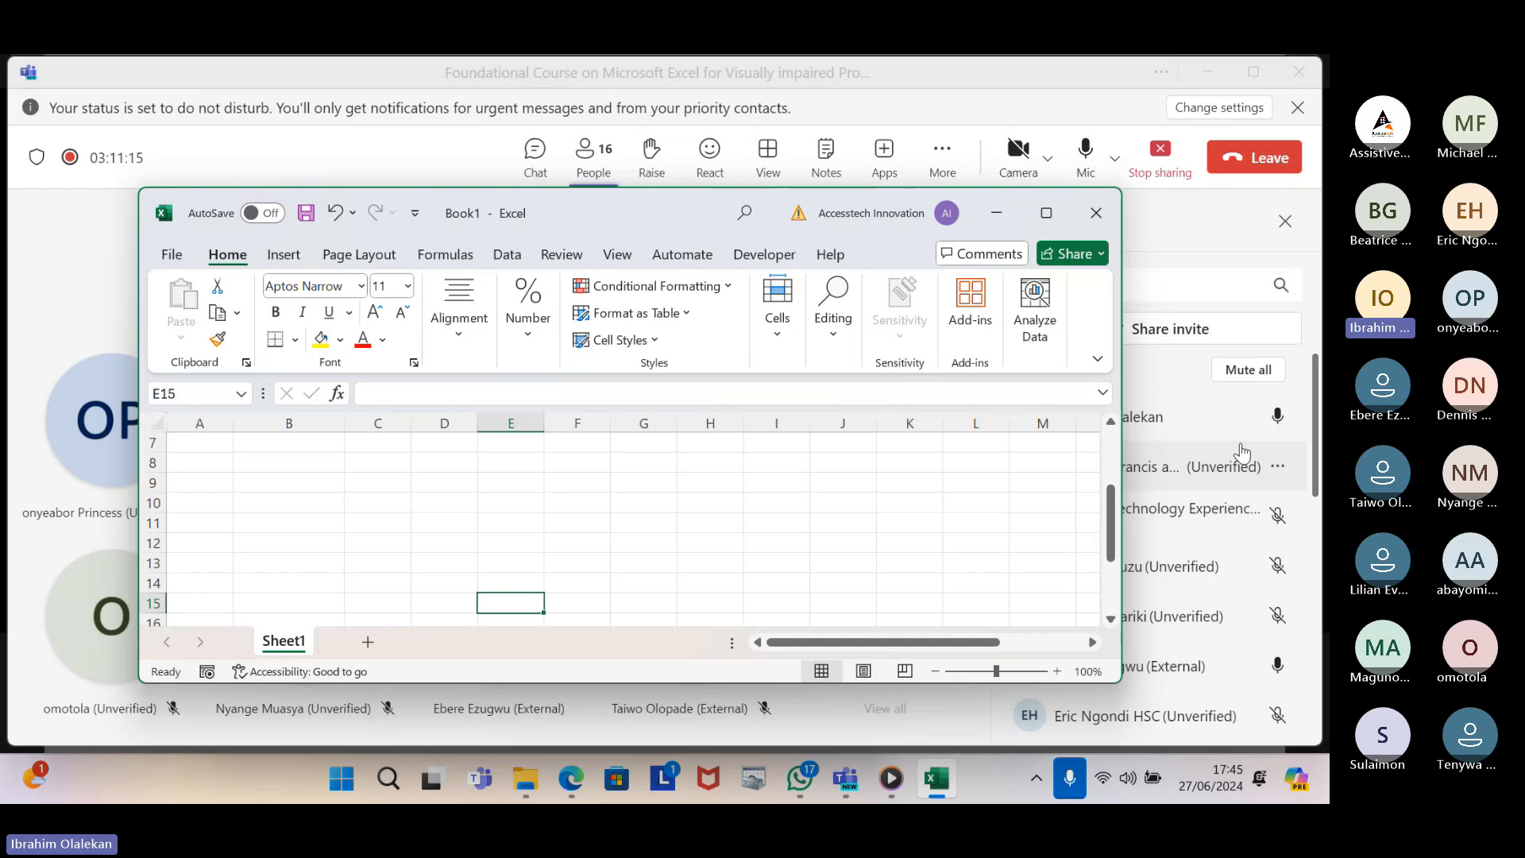
pyautogui.hotkey('ctrl', 'f')
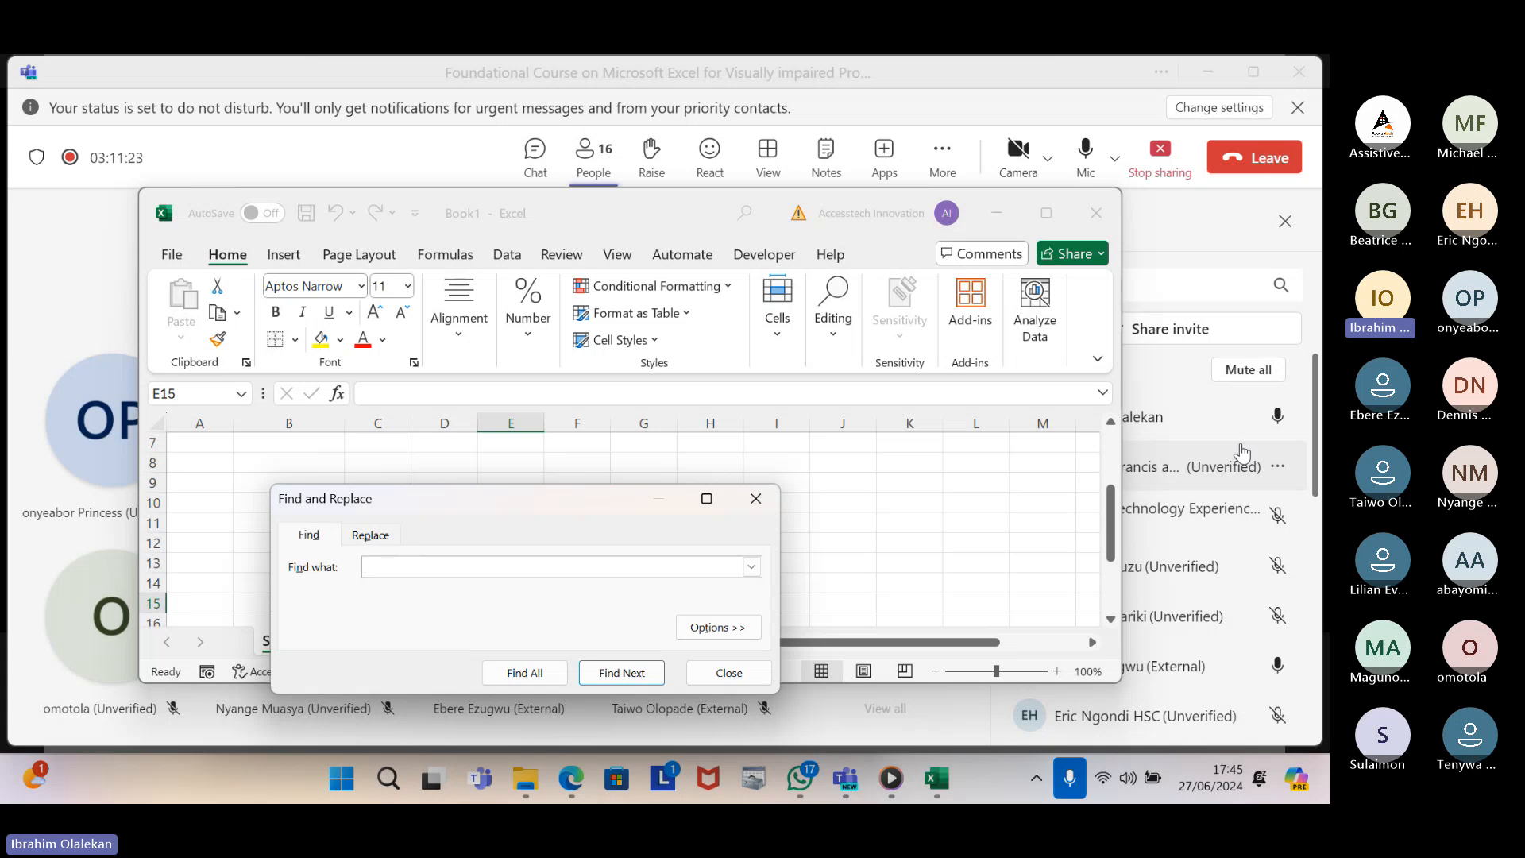
pyautogui.write('a*')
pyautogui.press('Return')
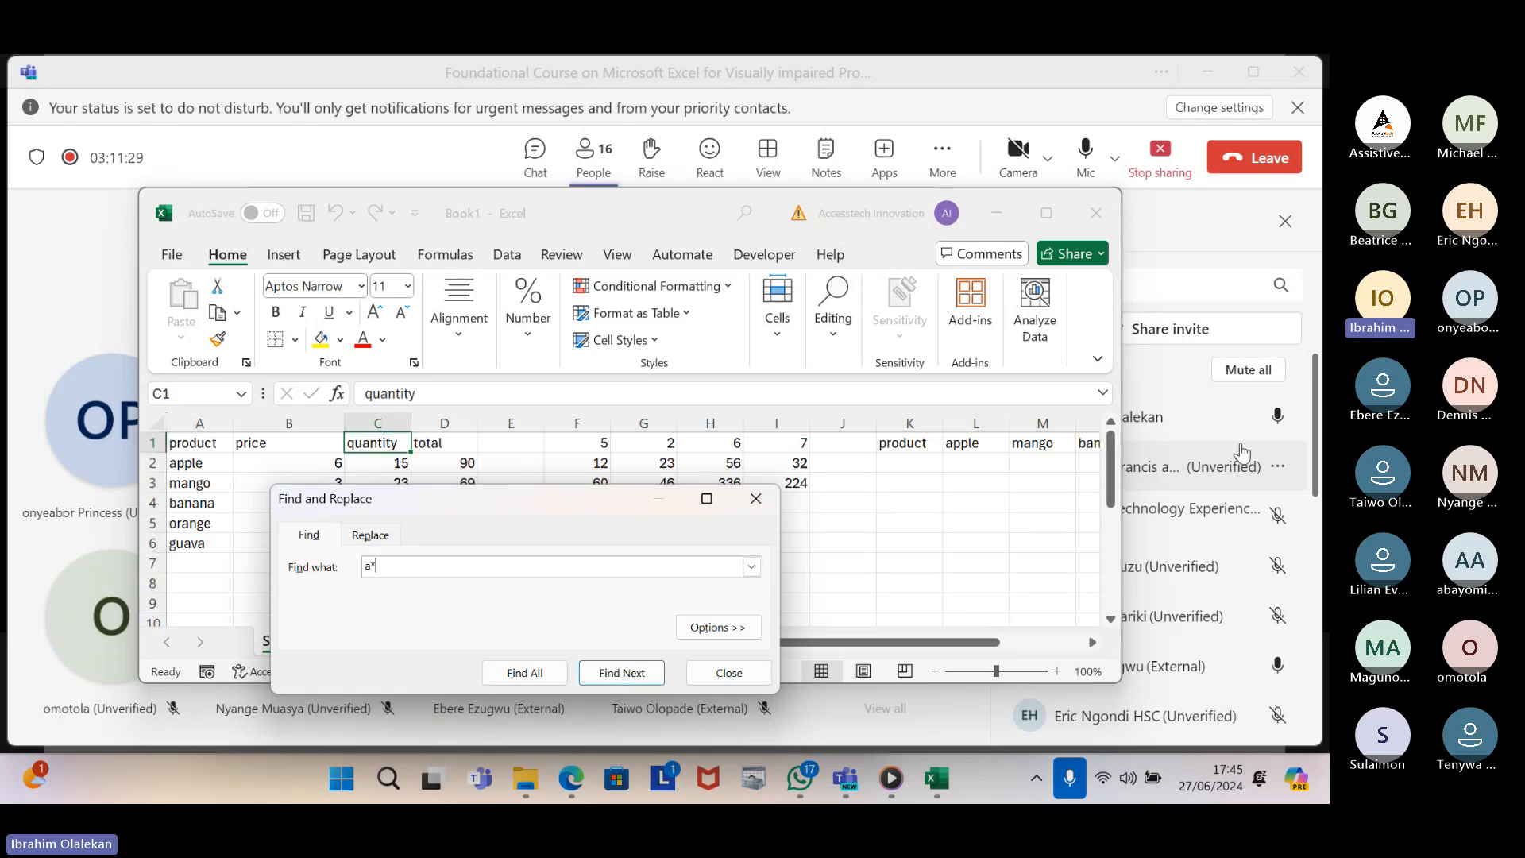
pyautogui.press('Escape')
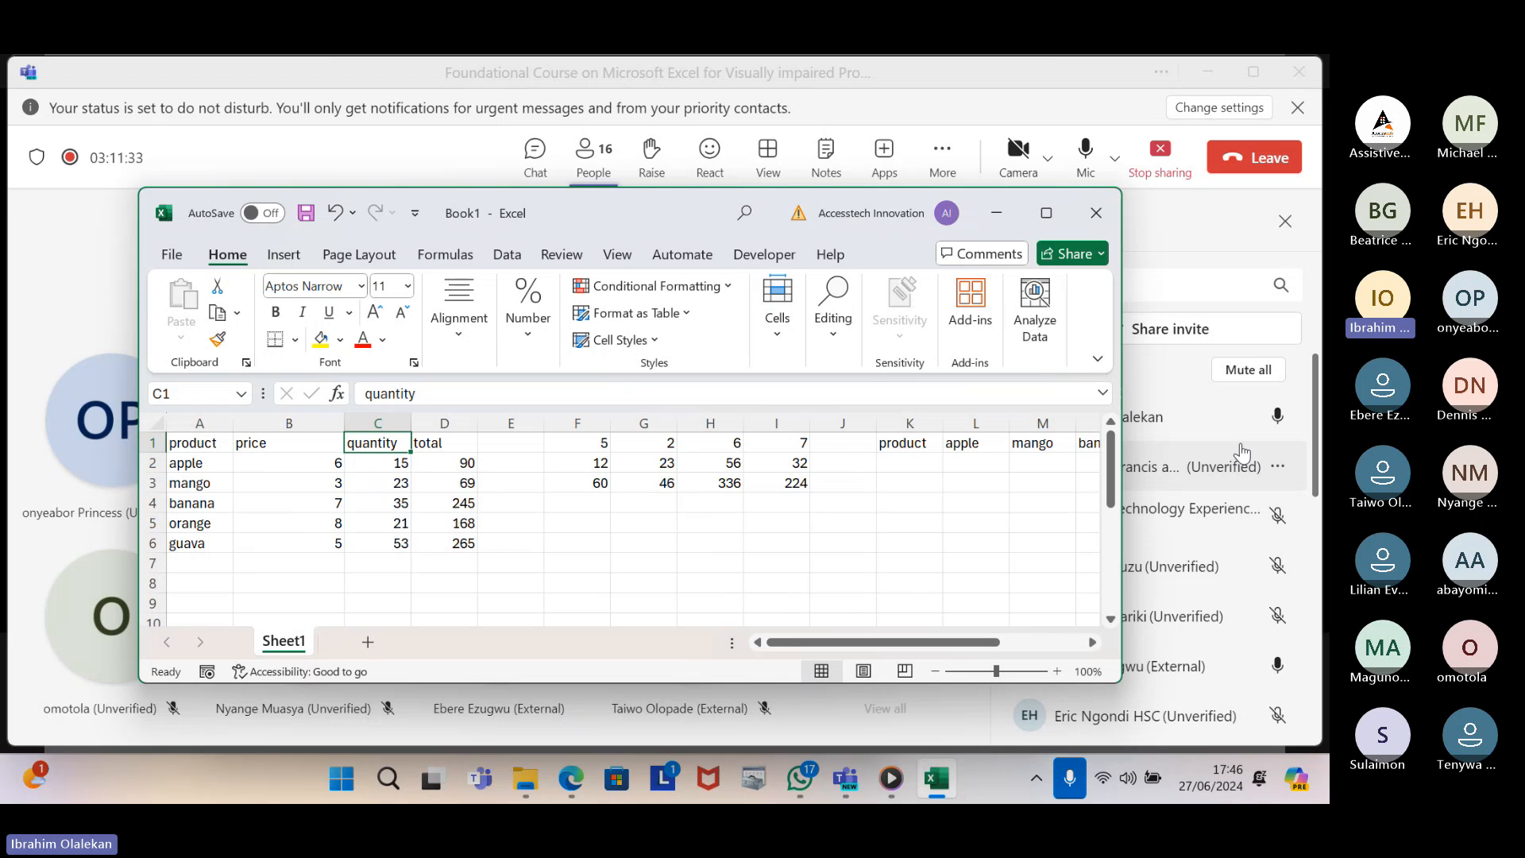
pyautogui.press('Down')
pyautogui.press('Down')
pyautogui.press('Down')
pyautogui.press('Down')
pyautogui.press('Down')
pyautogui.press('Down')
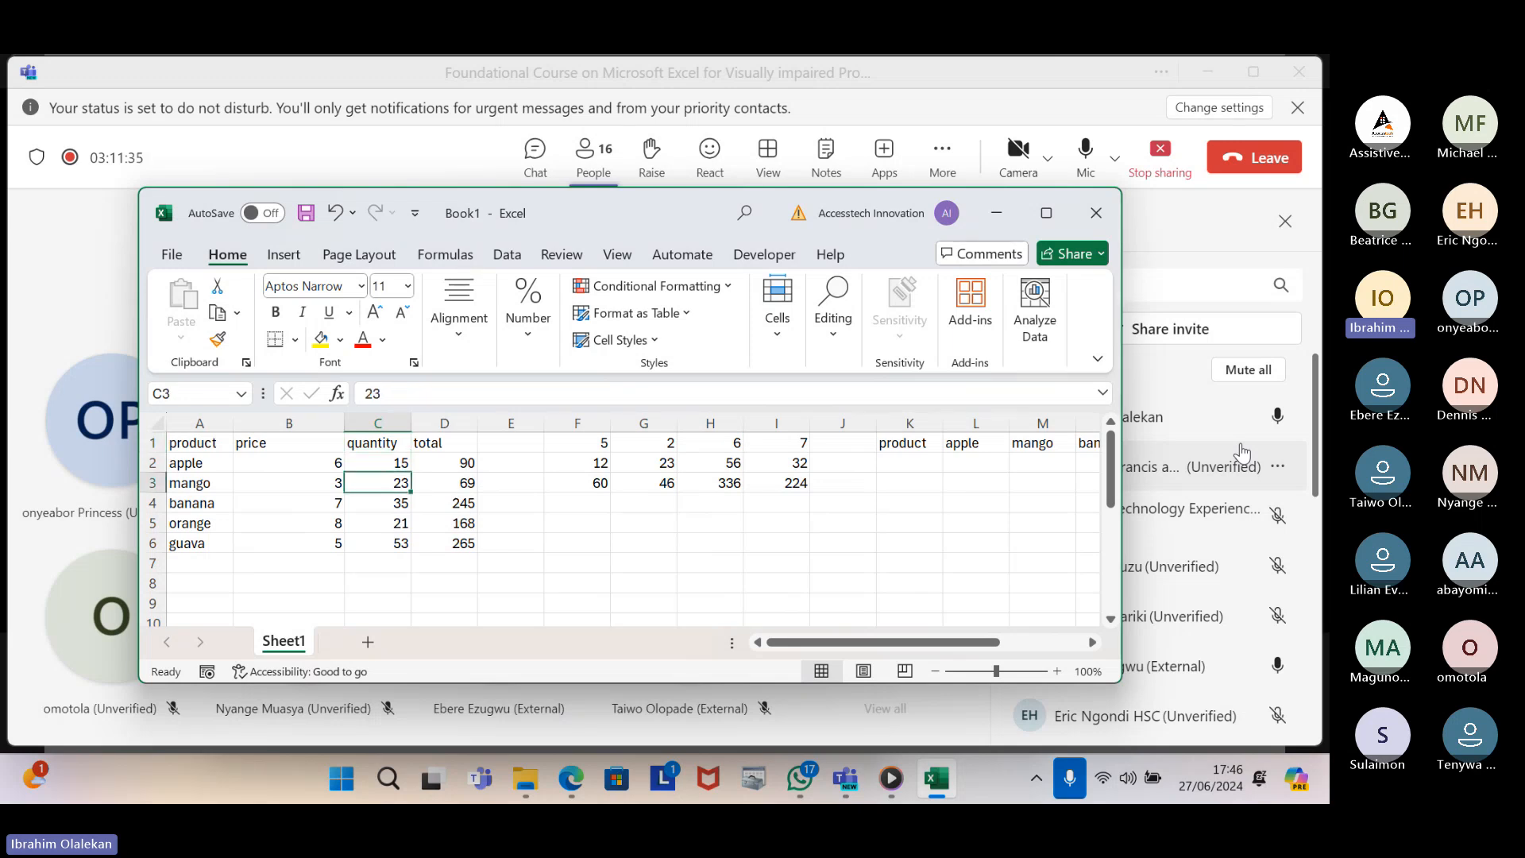
pyautogui.press('Left')
pyautogui.press('Down')
pyautogui.press('Down')
pyautogui.press('Down')
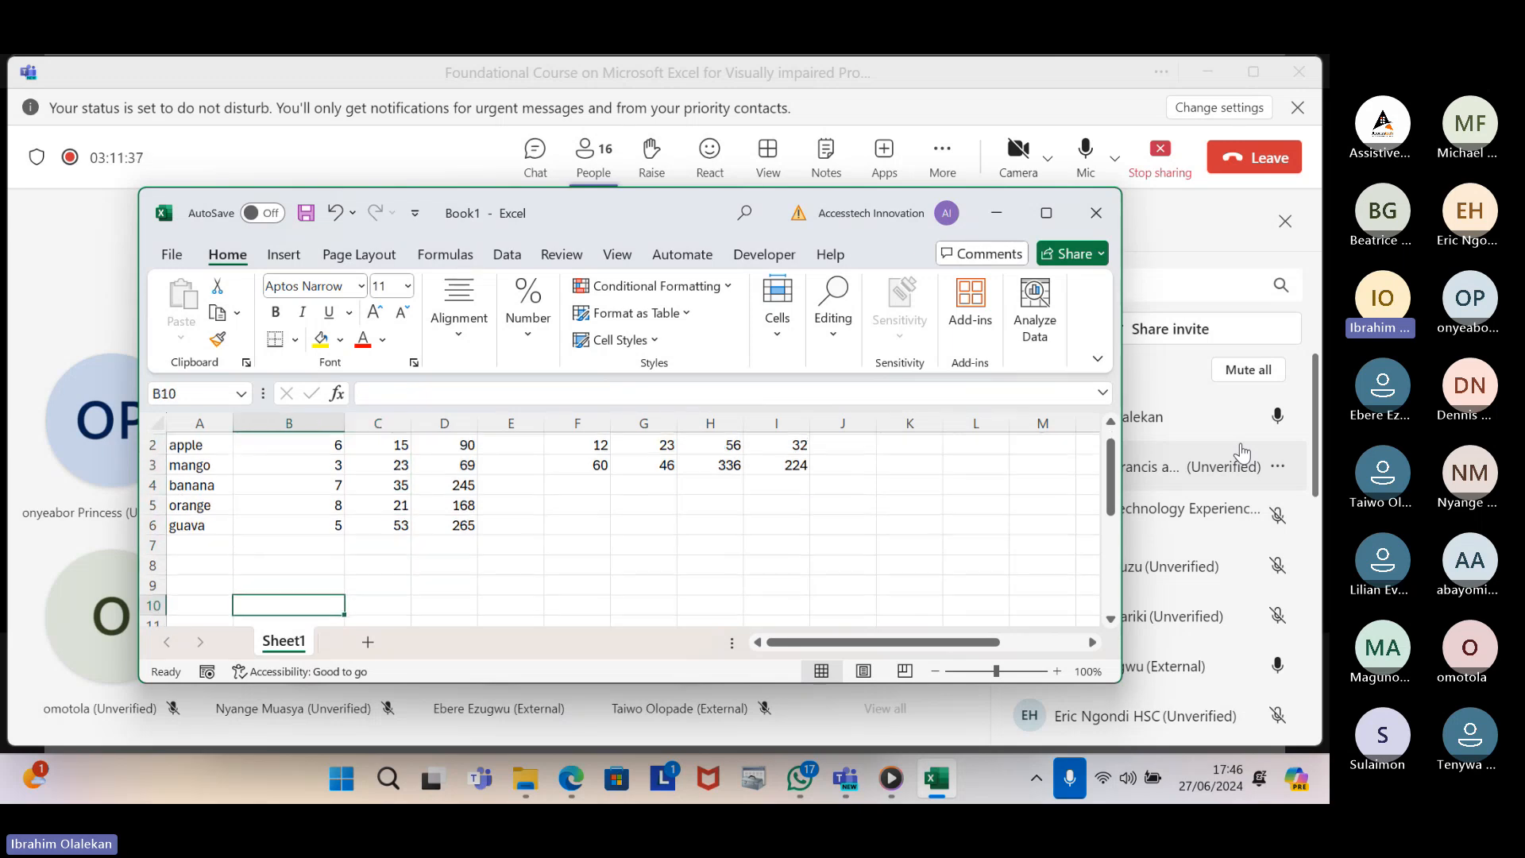
pyautogui.press('Left')
pyautogui.press('Down')
pyautogui.press('Down')
pyautogui.press('Down')
pyautogui.press('Down')
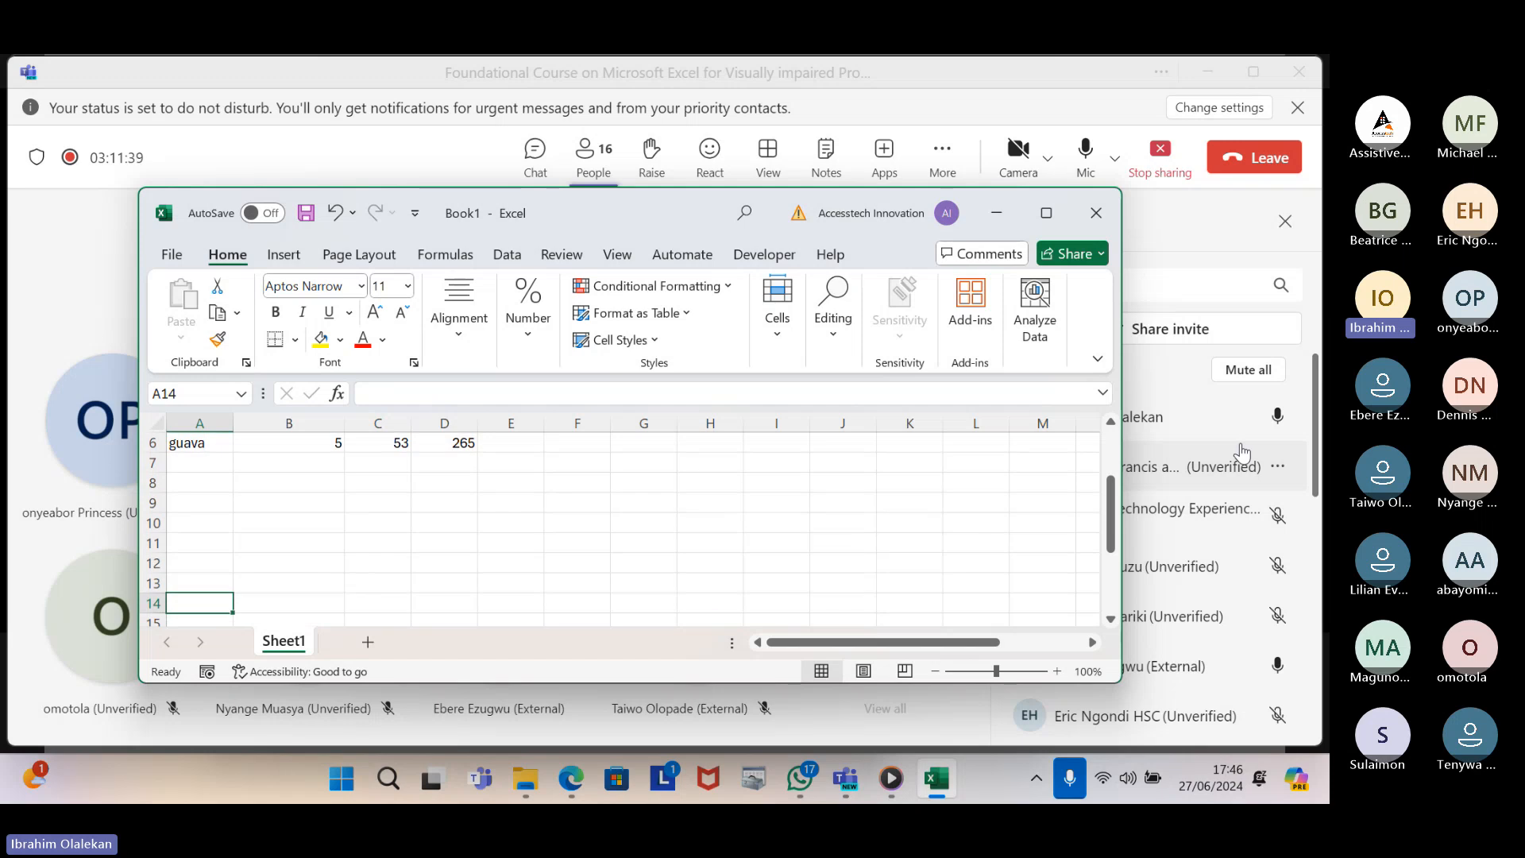
pyautogui.press('Down')
pyautogui.press('Down')
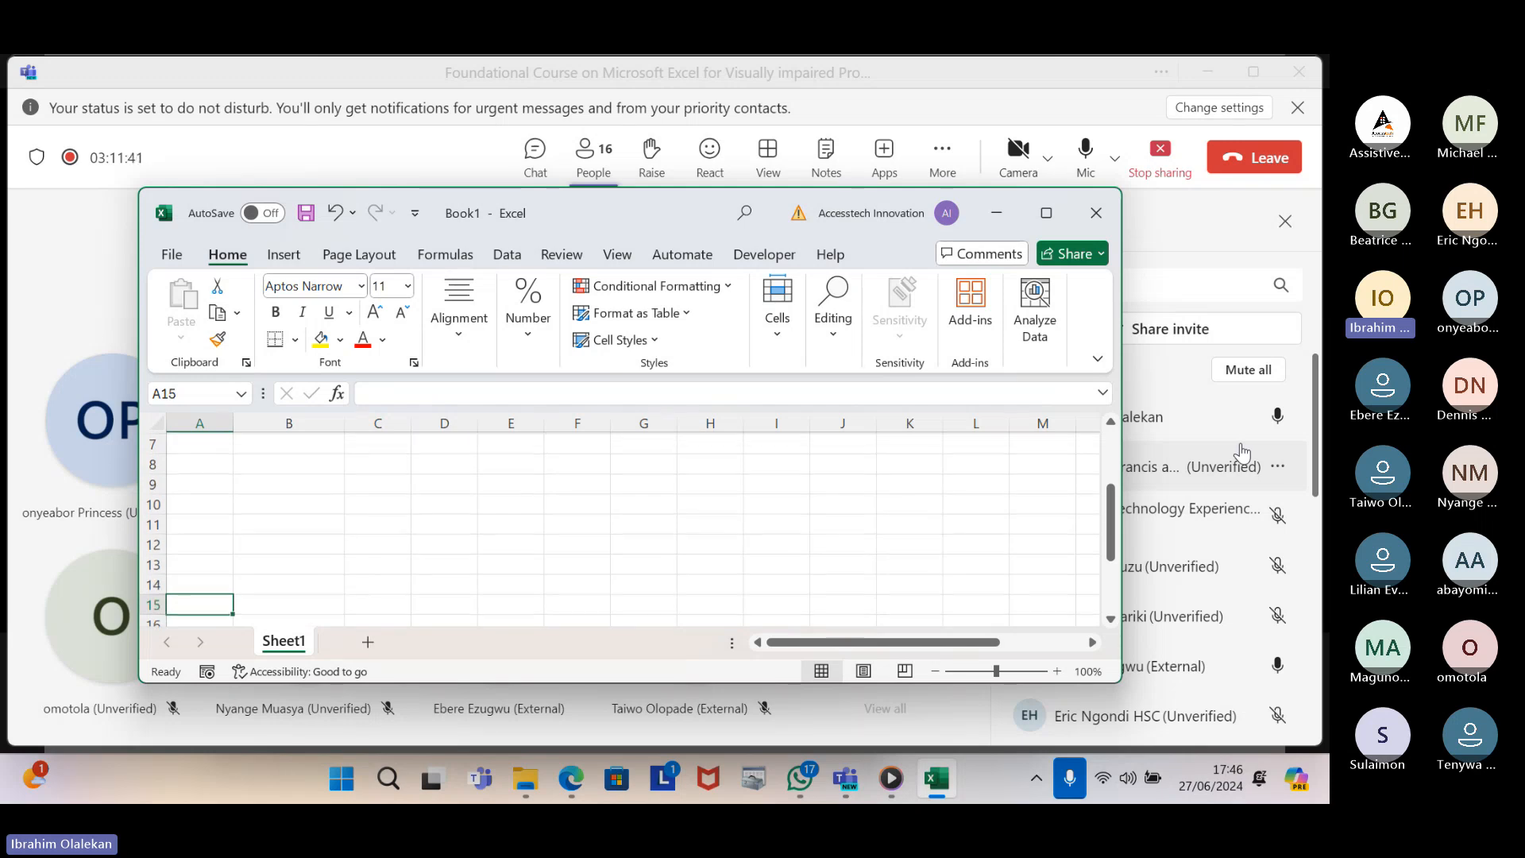
pyautogui.press('Down')
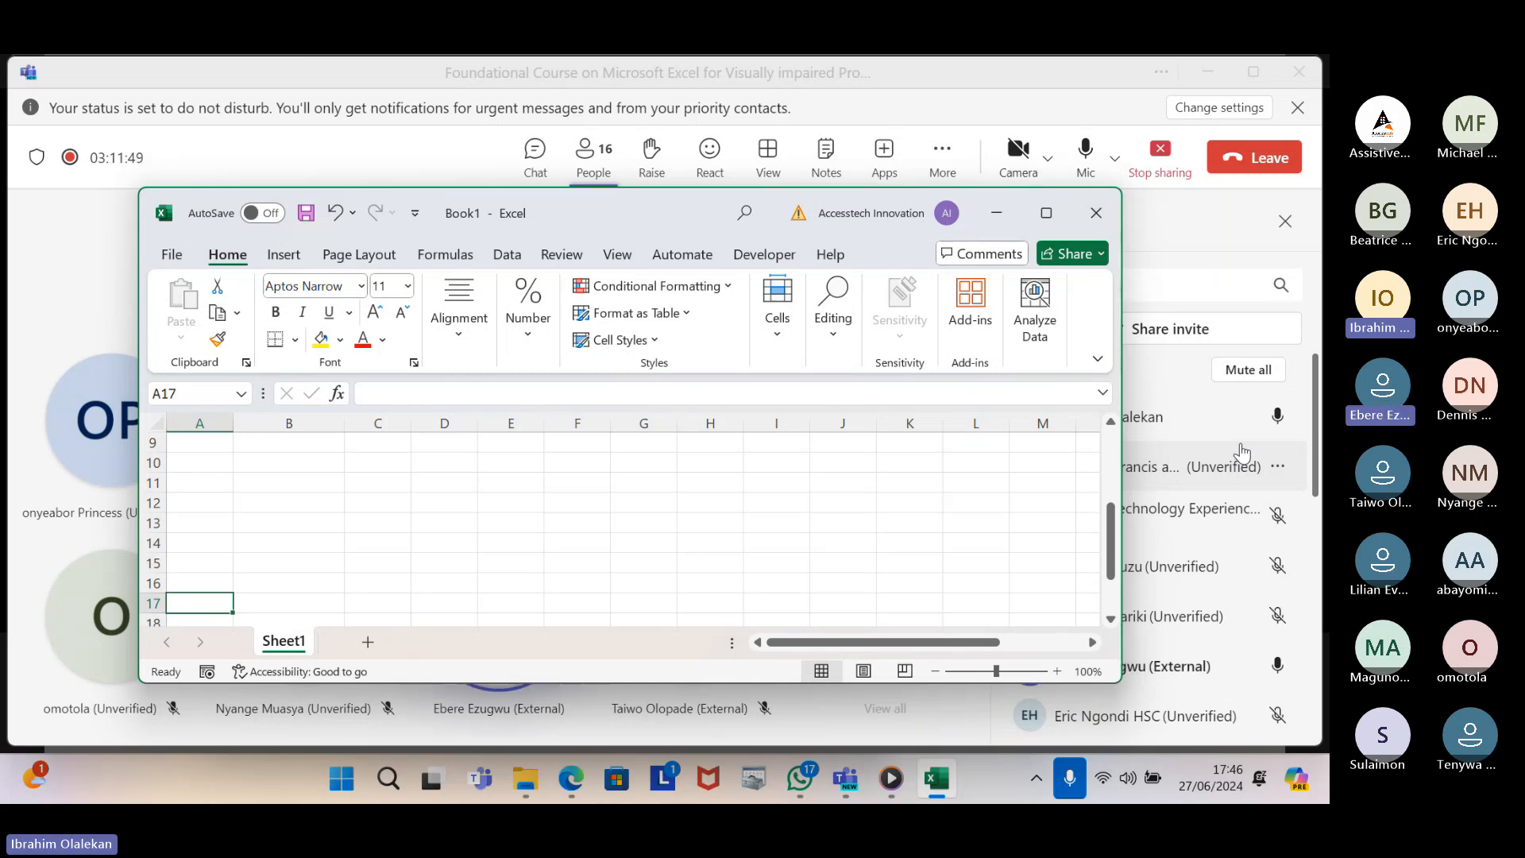
pyautogui.press('F2')
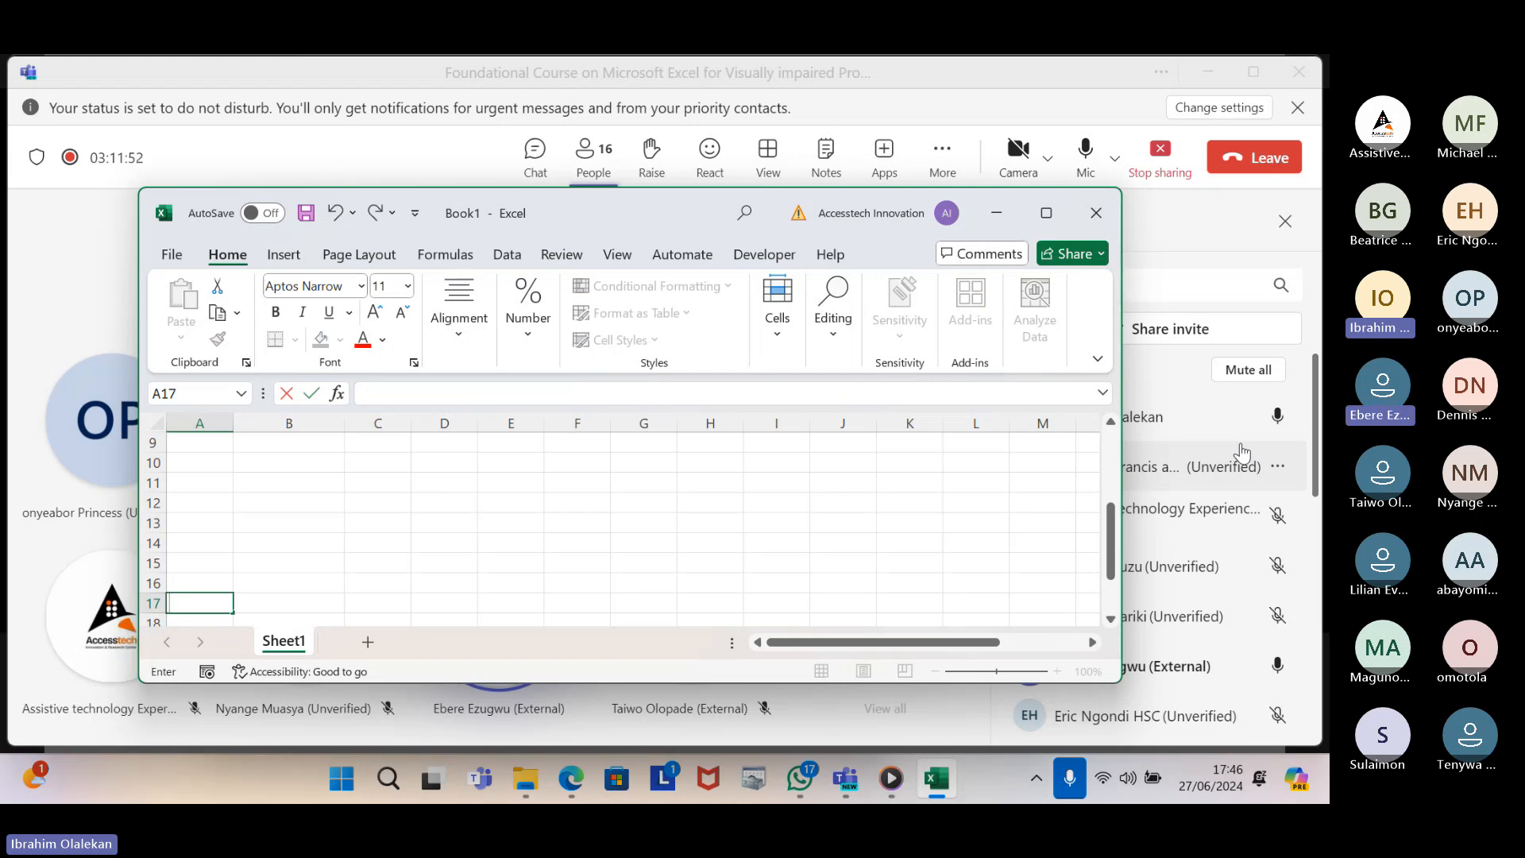
pyautogui.press('Escape')
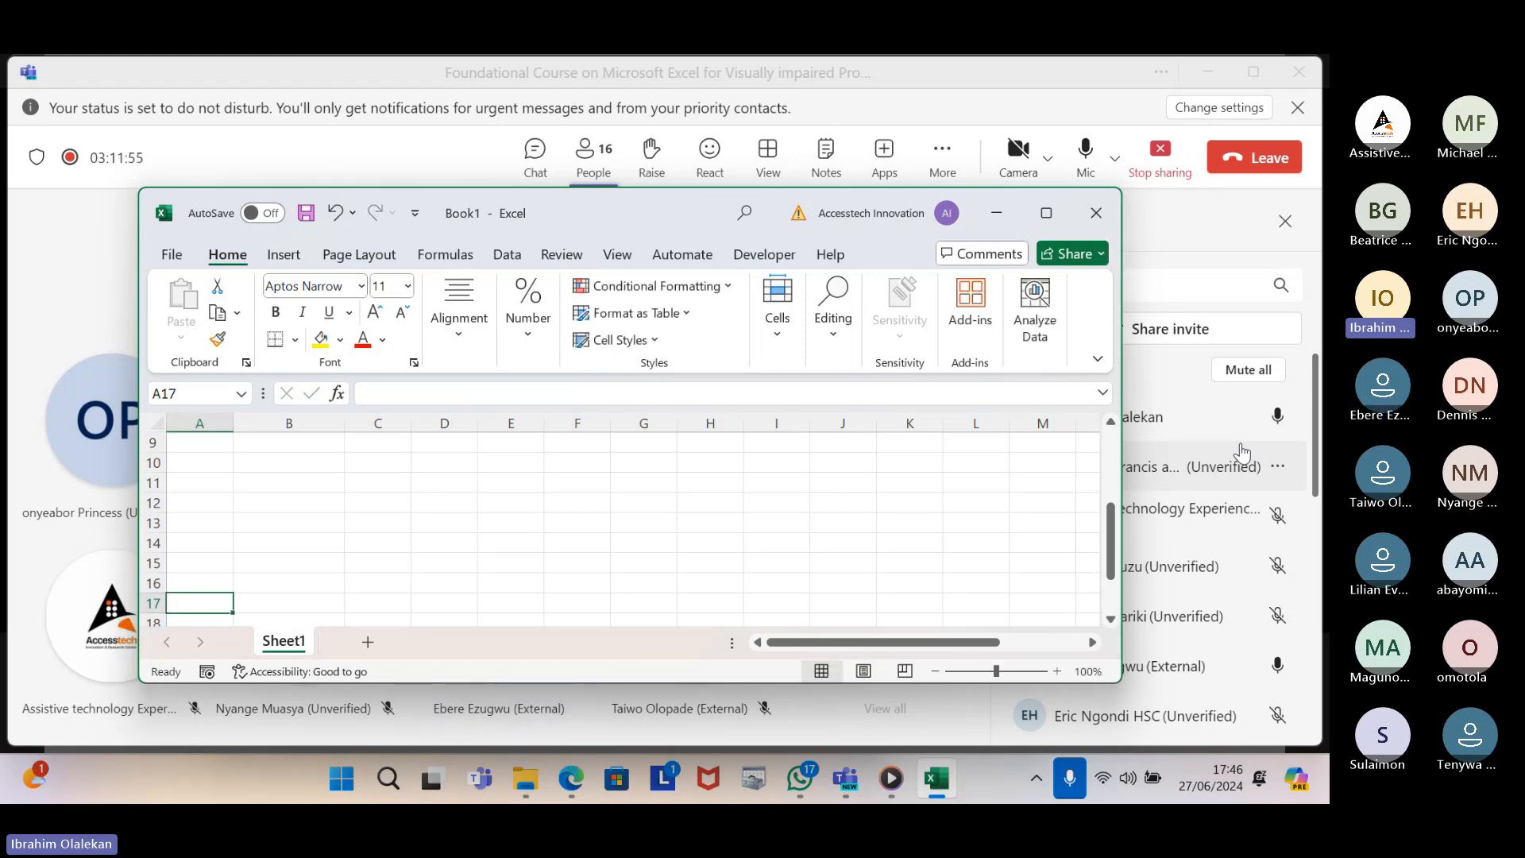
# Search the sheet for the wildcard pattern ?a starting from the empty cell A17
pyautogui.hotkey('ctrl', 'f')
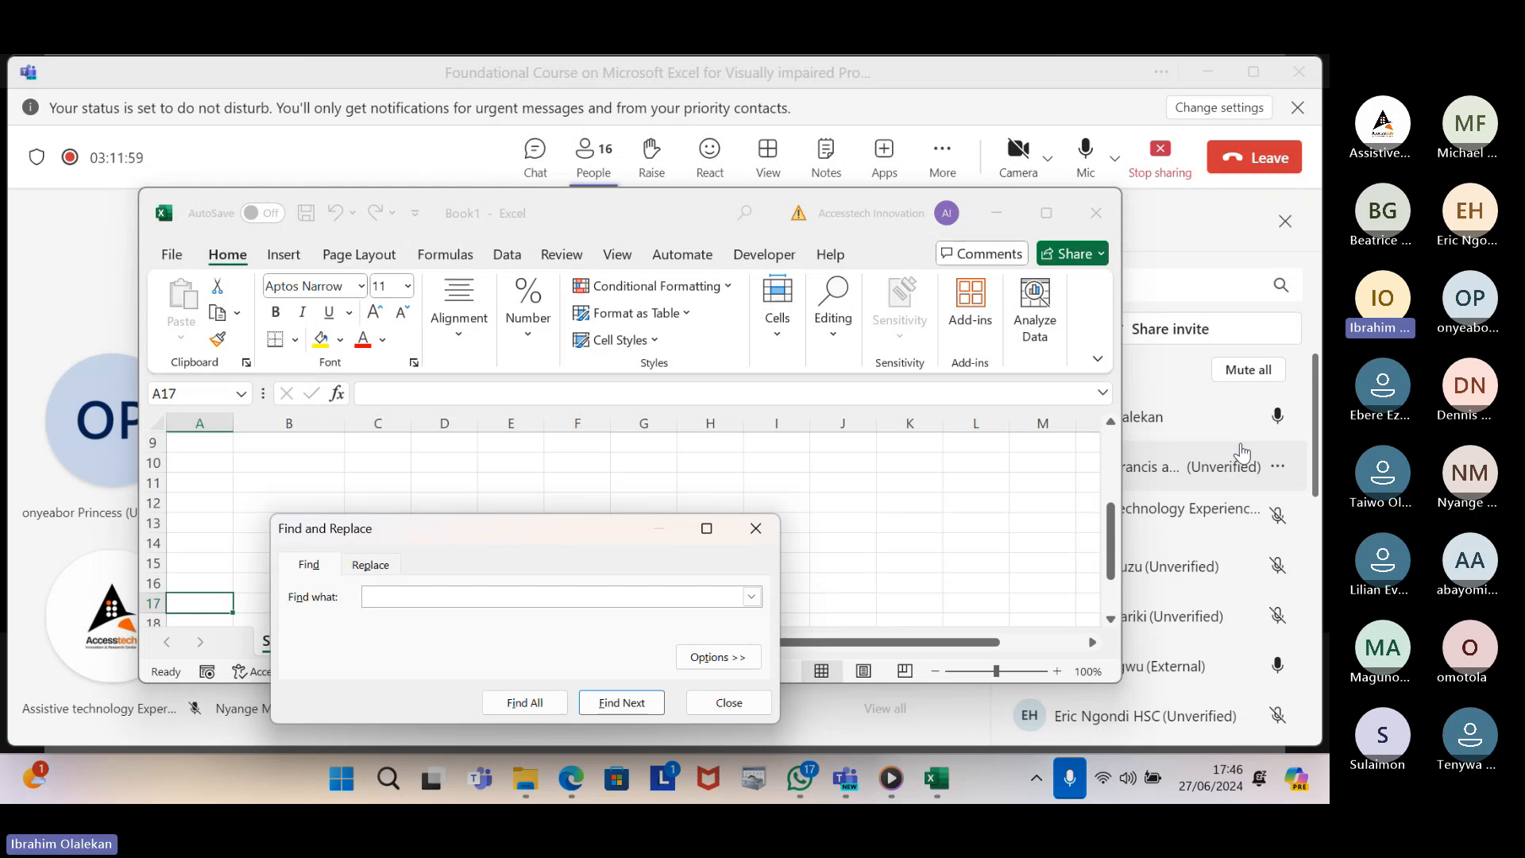
pyautogui.write('?a')
pyautogui.press('Return')
pyautogui.press('Escape')
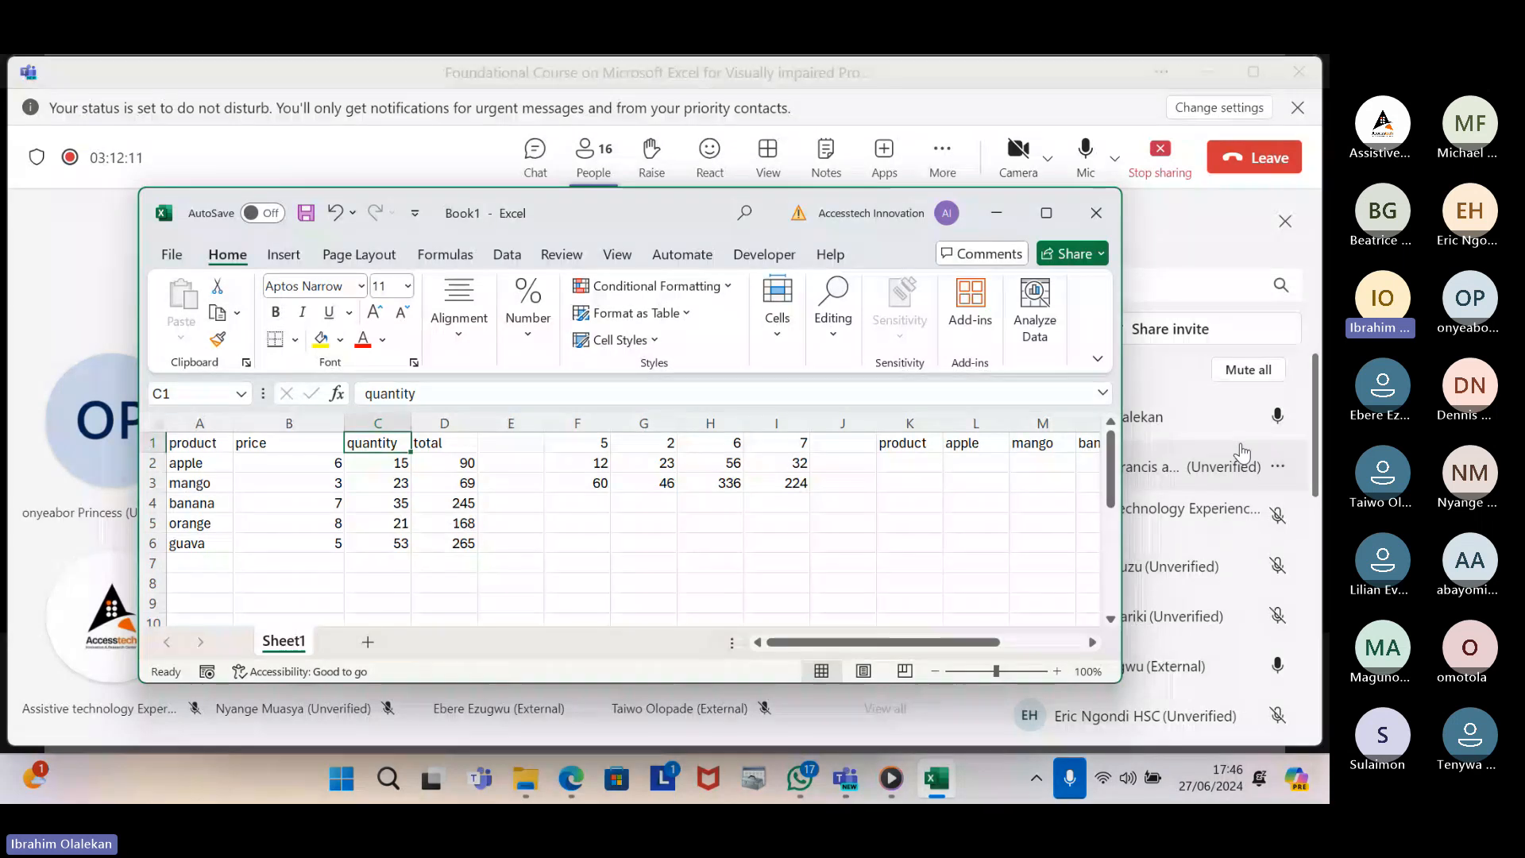
# Search the sheet for the pattern a^ starting from the empty cell A10
pyautogui.press('Down')
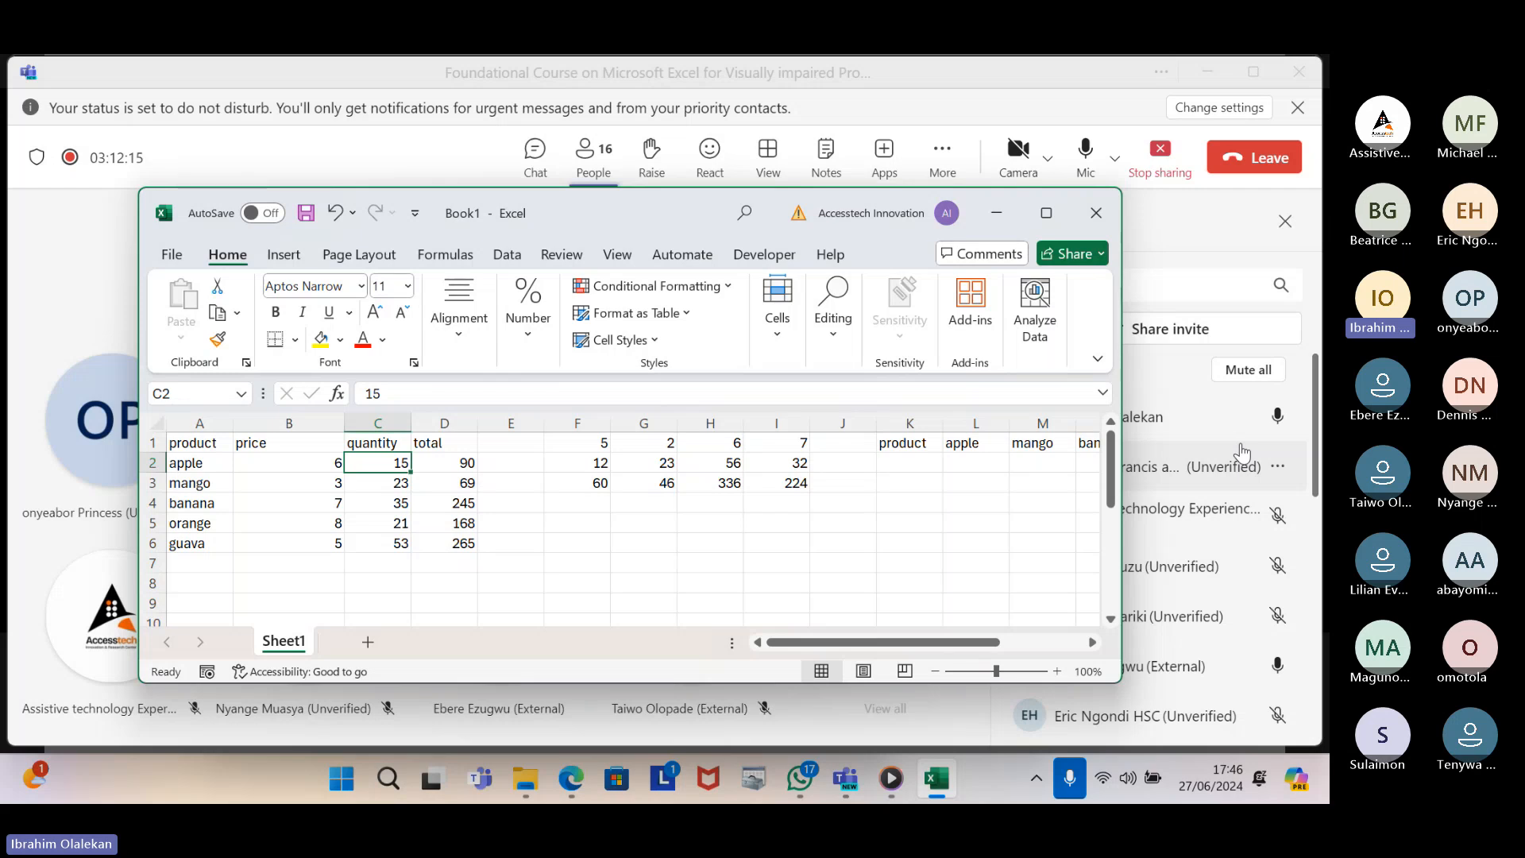
pyautogui.hotkey('ctrl', 'Down')
pyautogui.press('Home')
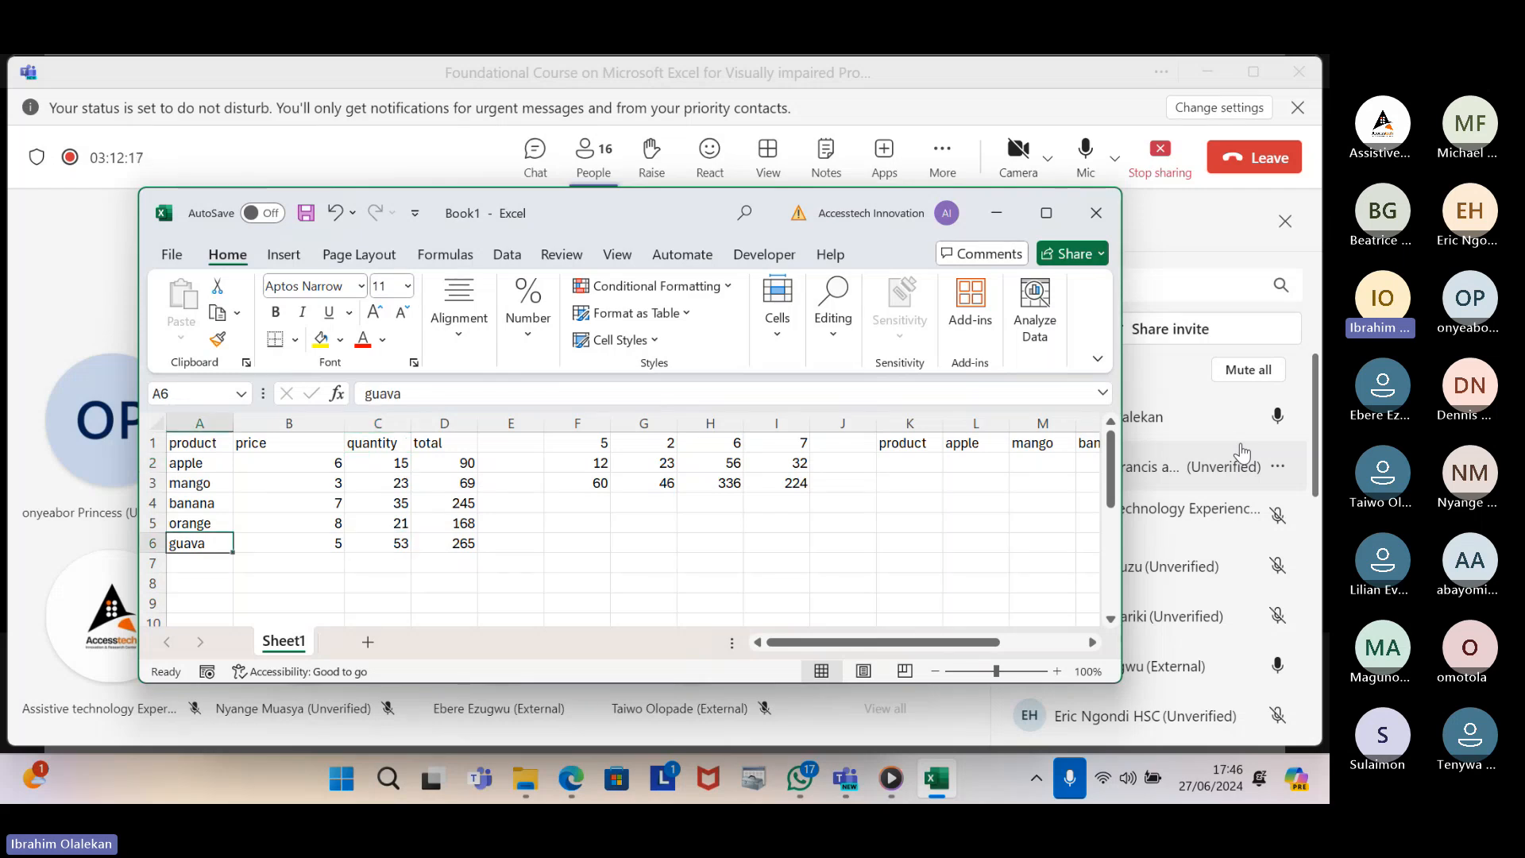
pyautogui.hotkey('ctrl', 'Down')
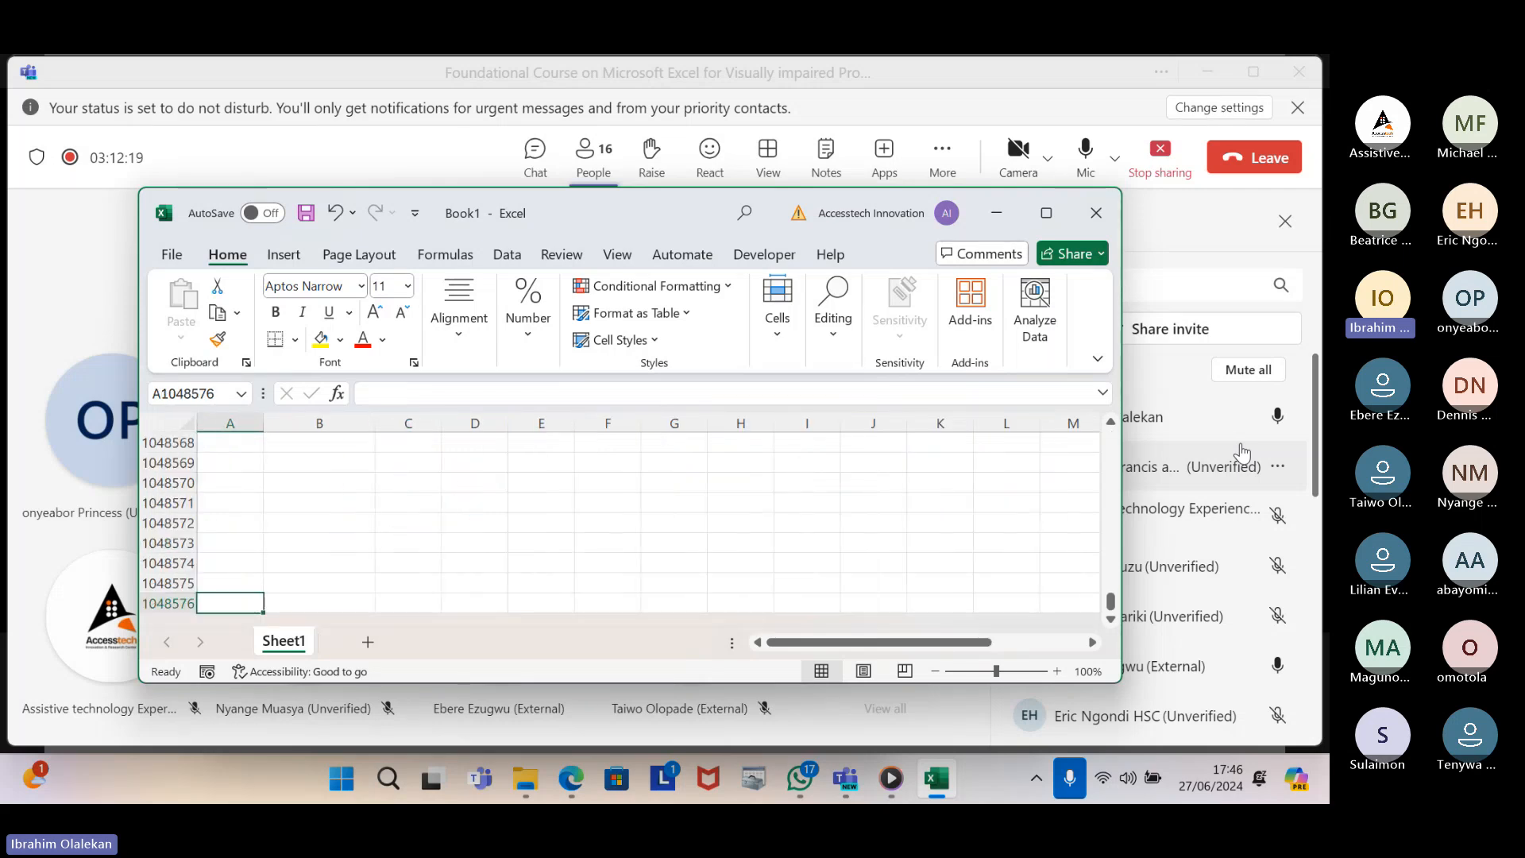
pyautogui.press('Up')
pyautogui.hotkey('ctrl', 'Up')
pyautogui.press('Down')
pyautogui.press('Down')
pyautogui.press('Down')
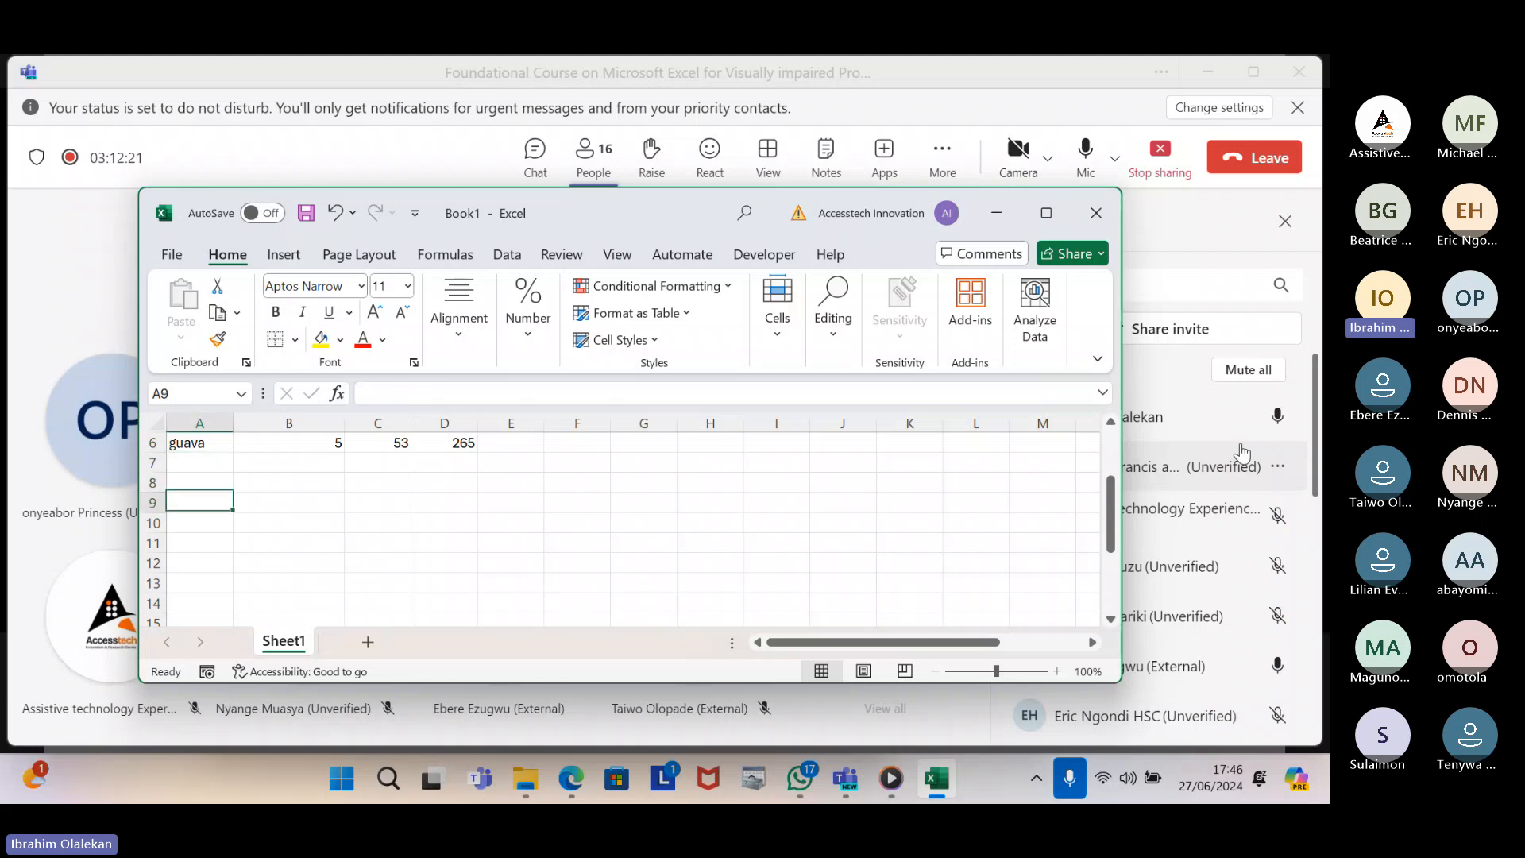
pyautogui.press('Down')
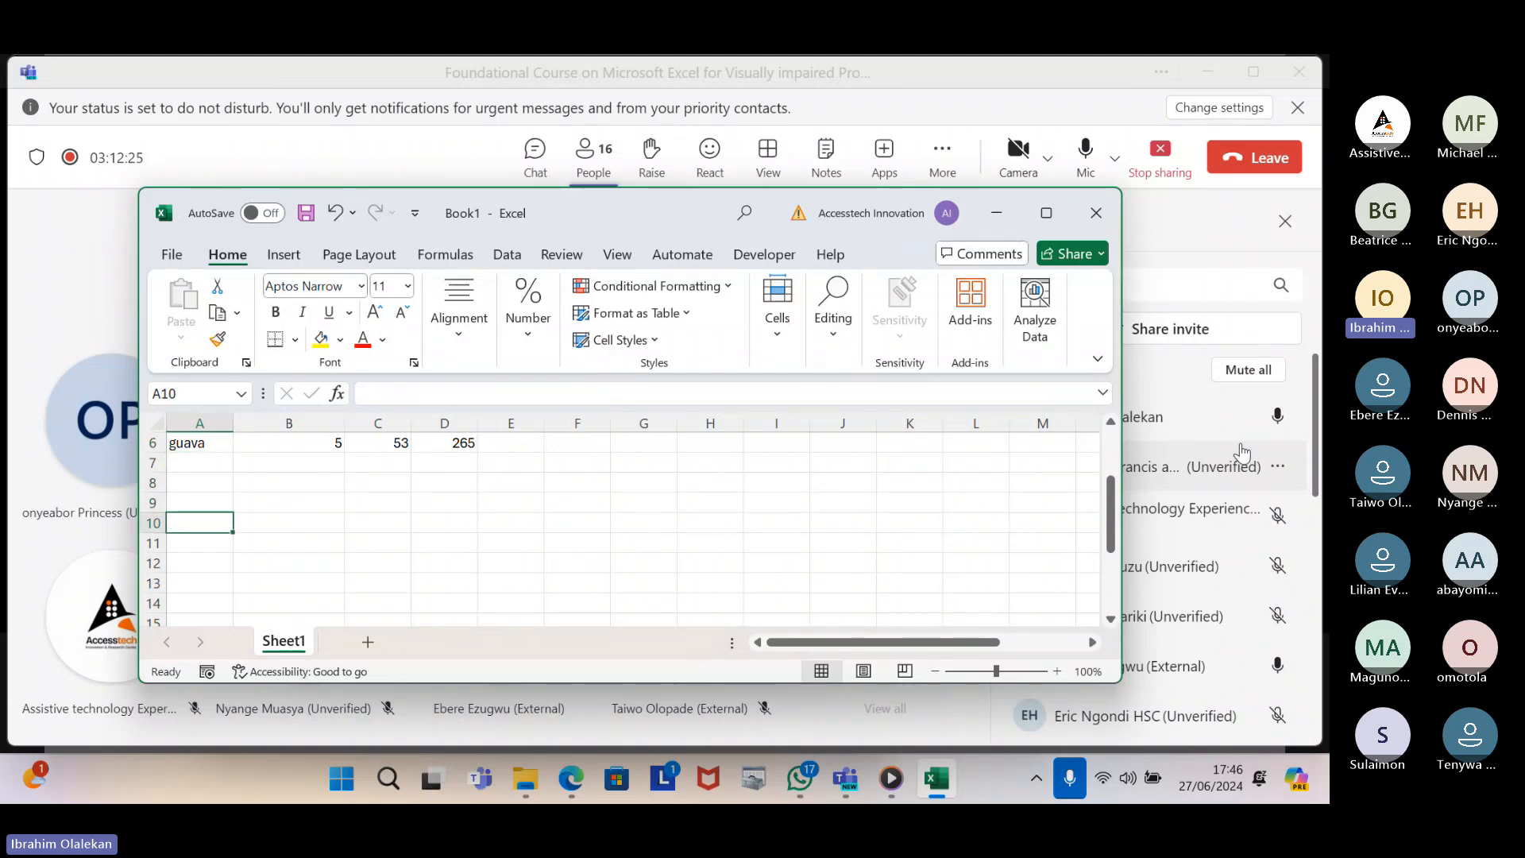
pyautogui.hotkey('ctrl', 'f')
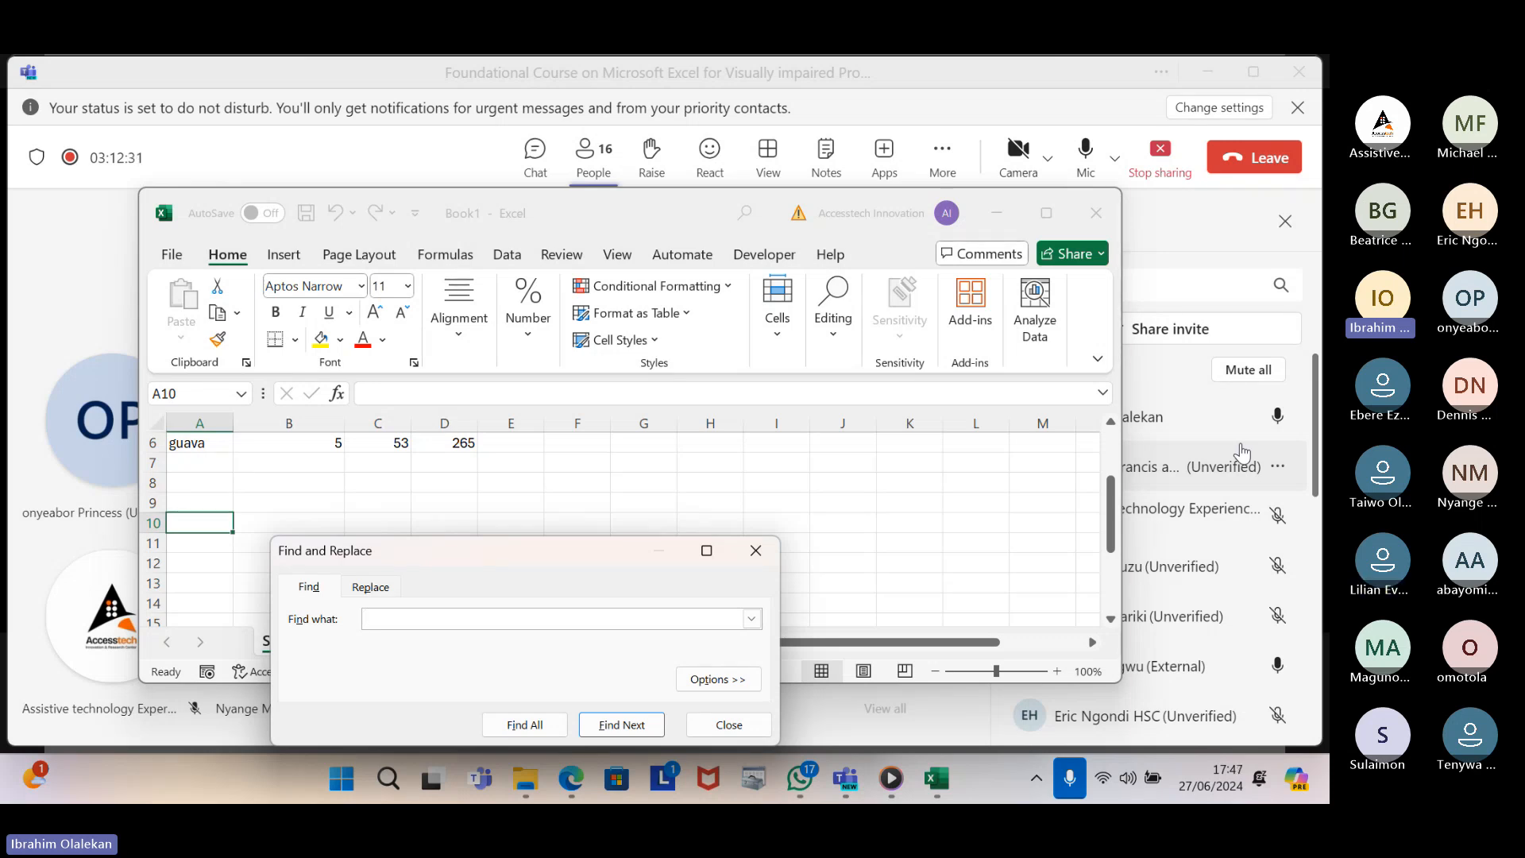
pyautogui.write('a^')
pyautogui.press('Return')
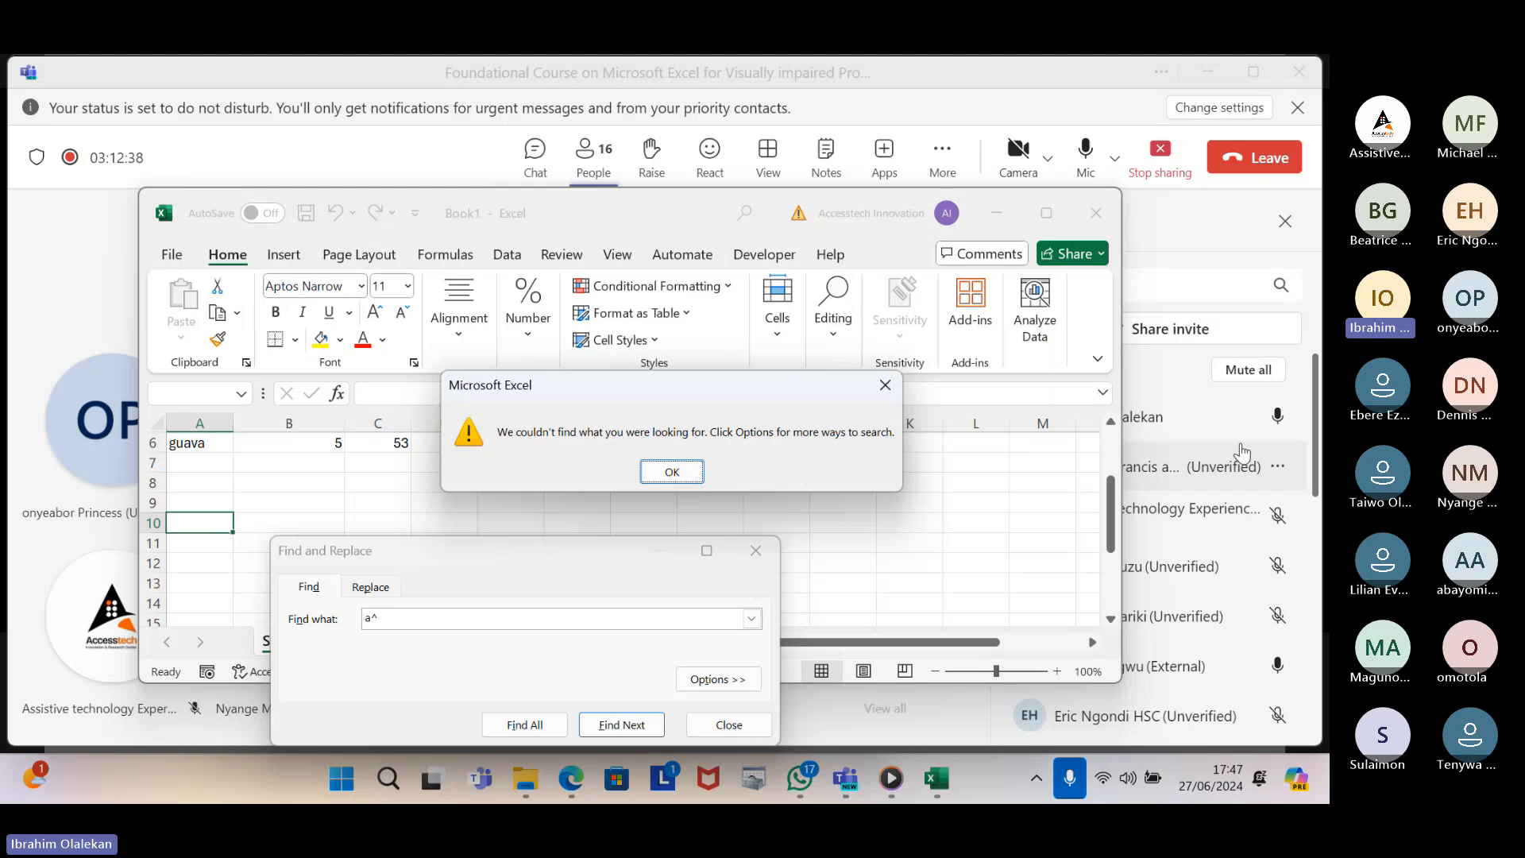
pyautogui.press('Return')
pyautogui.press('Escape')
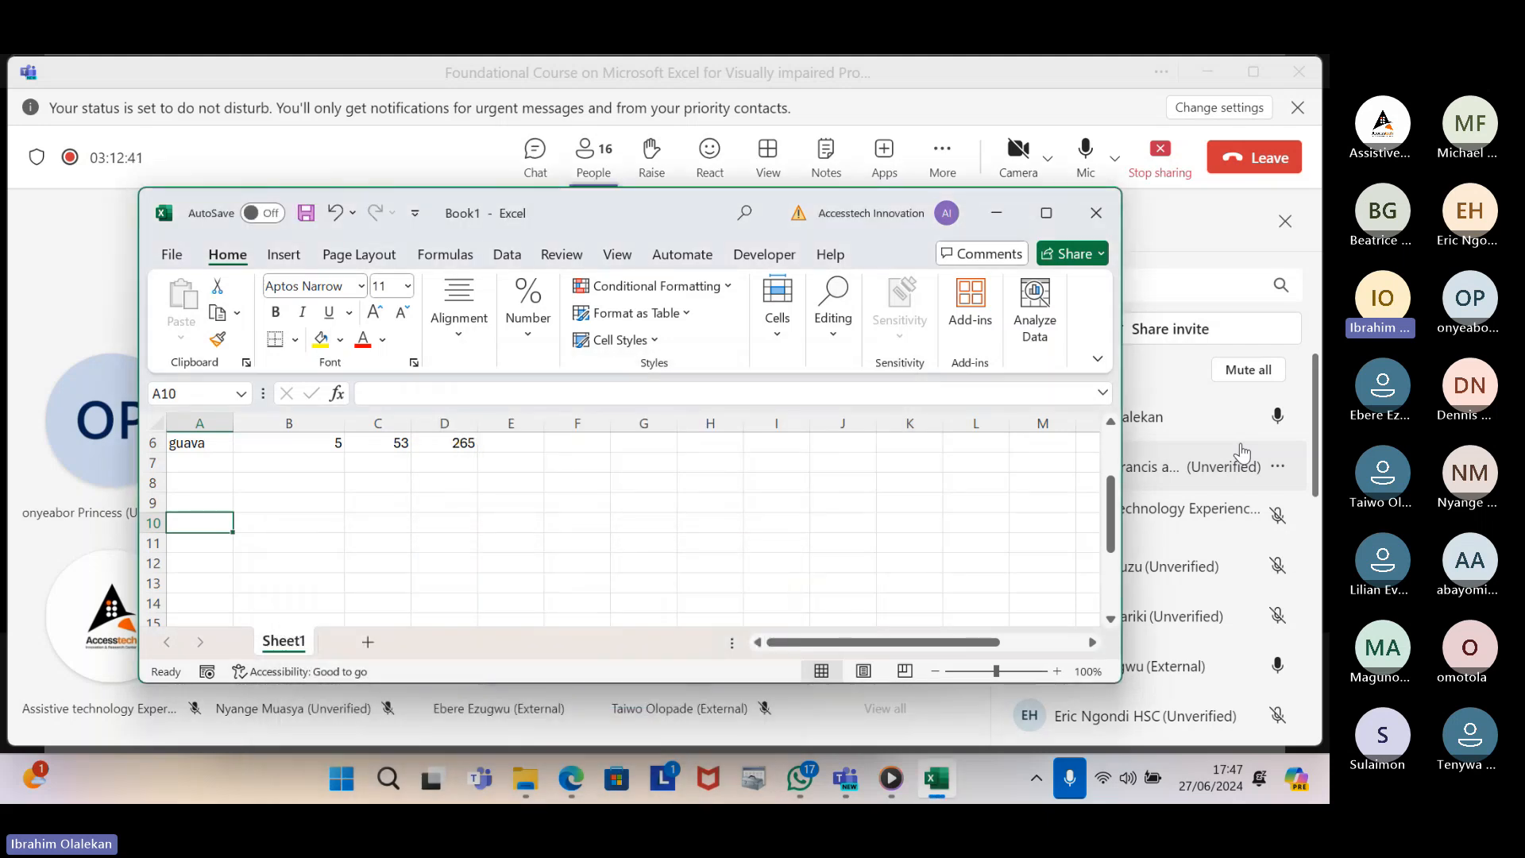
# Review the product names in column A, ending on the empty cell A7 below the list
pyautogui.press('Up')
pyautogui.press('Up')
pyautogui.press('Up')
pyautogui.press('Up')
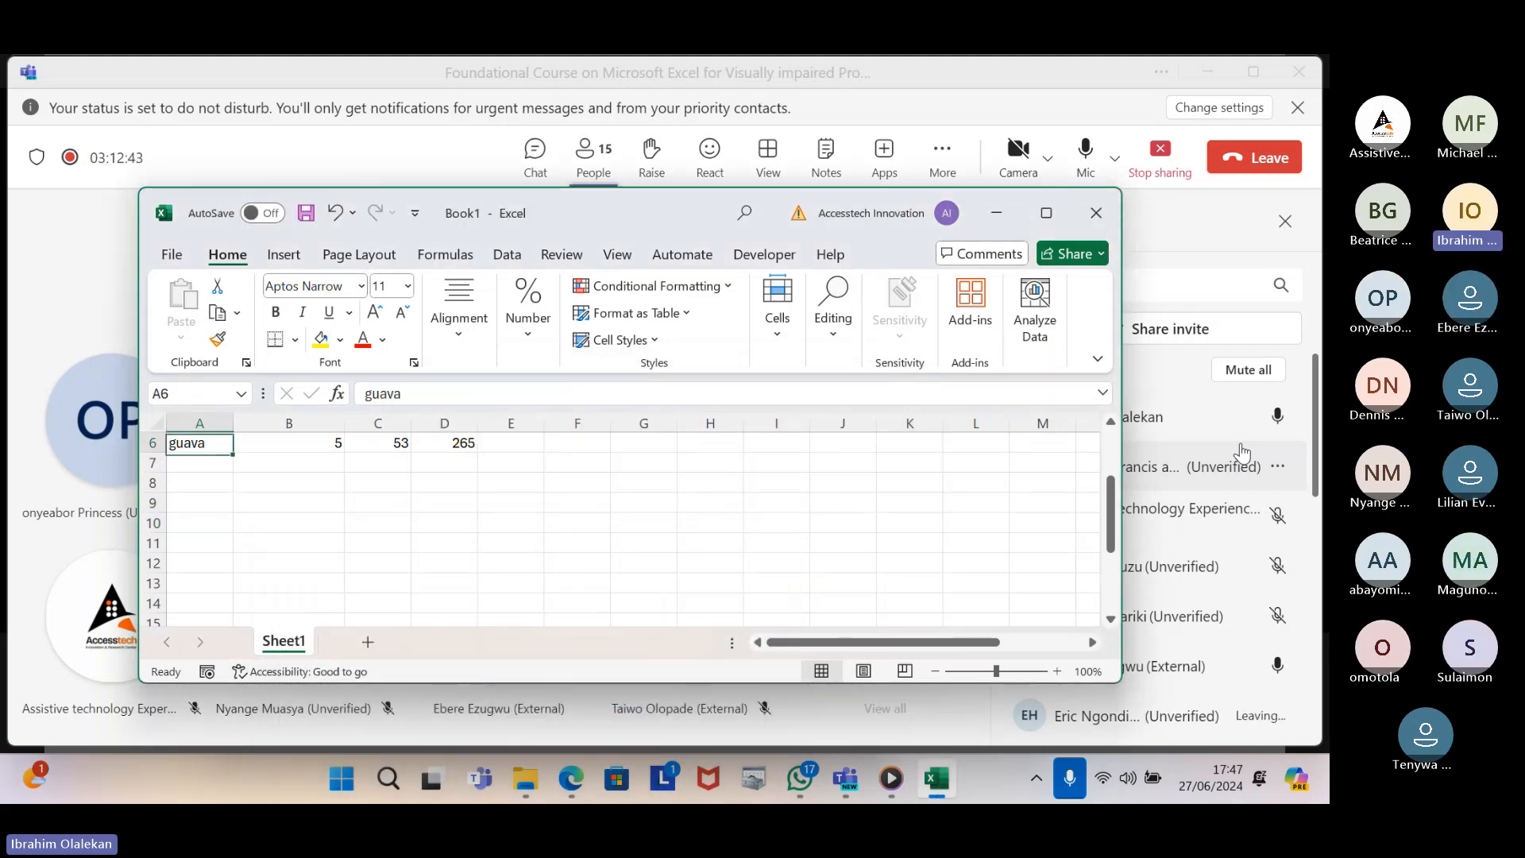
pyautogui.press('Up')
pyautogui.press('Up')
pyautogui.press('Up')
pyautogui.press('Up')
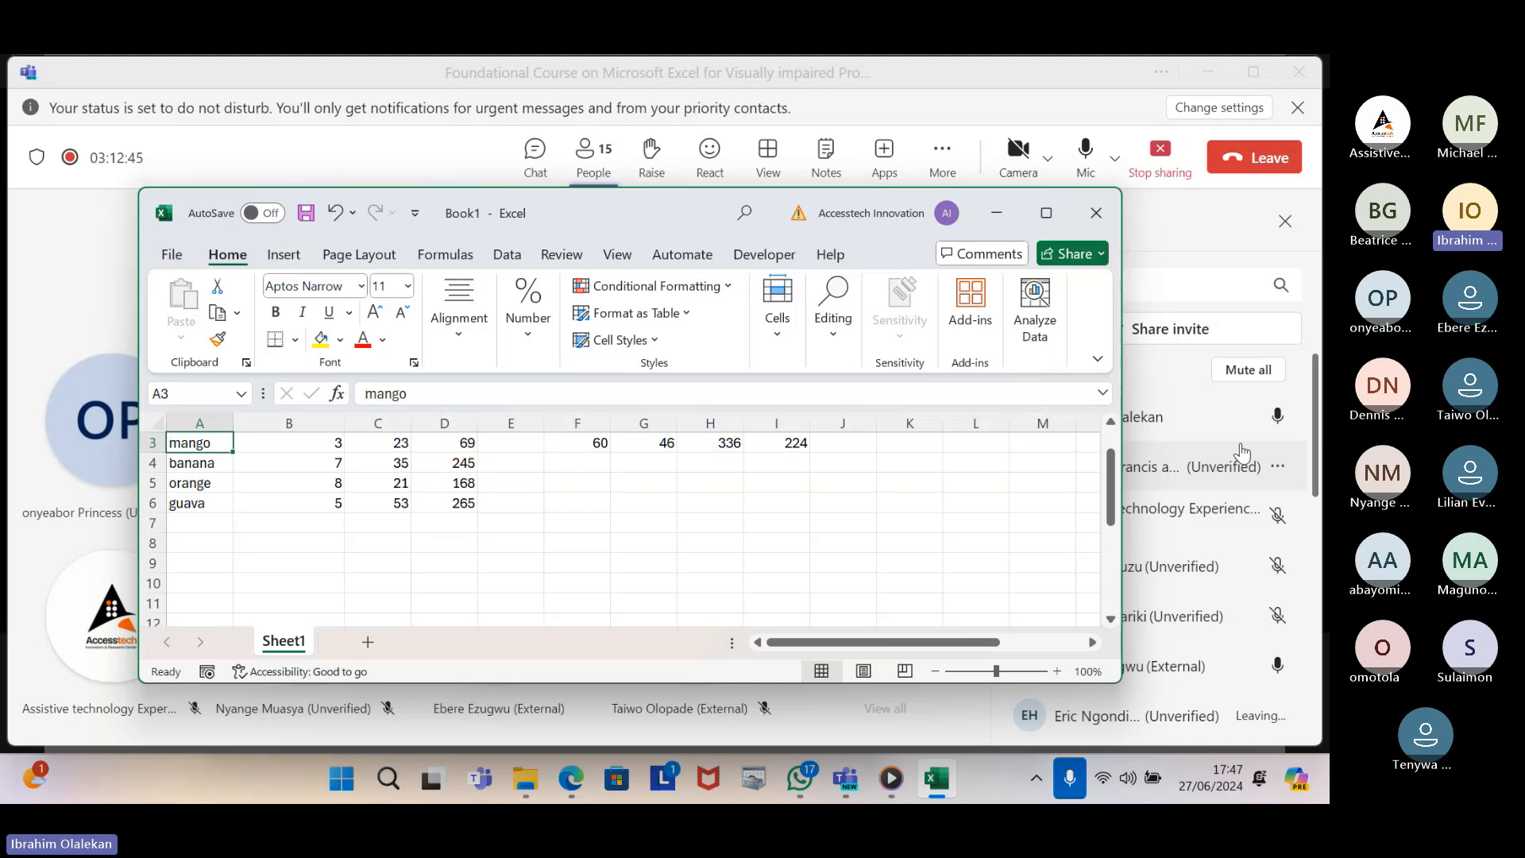
pyautogui.hotkey('ctrl', 'Down')
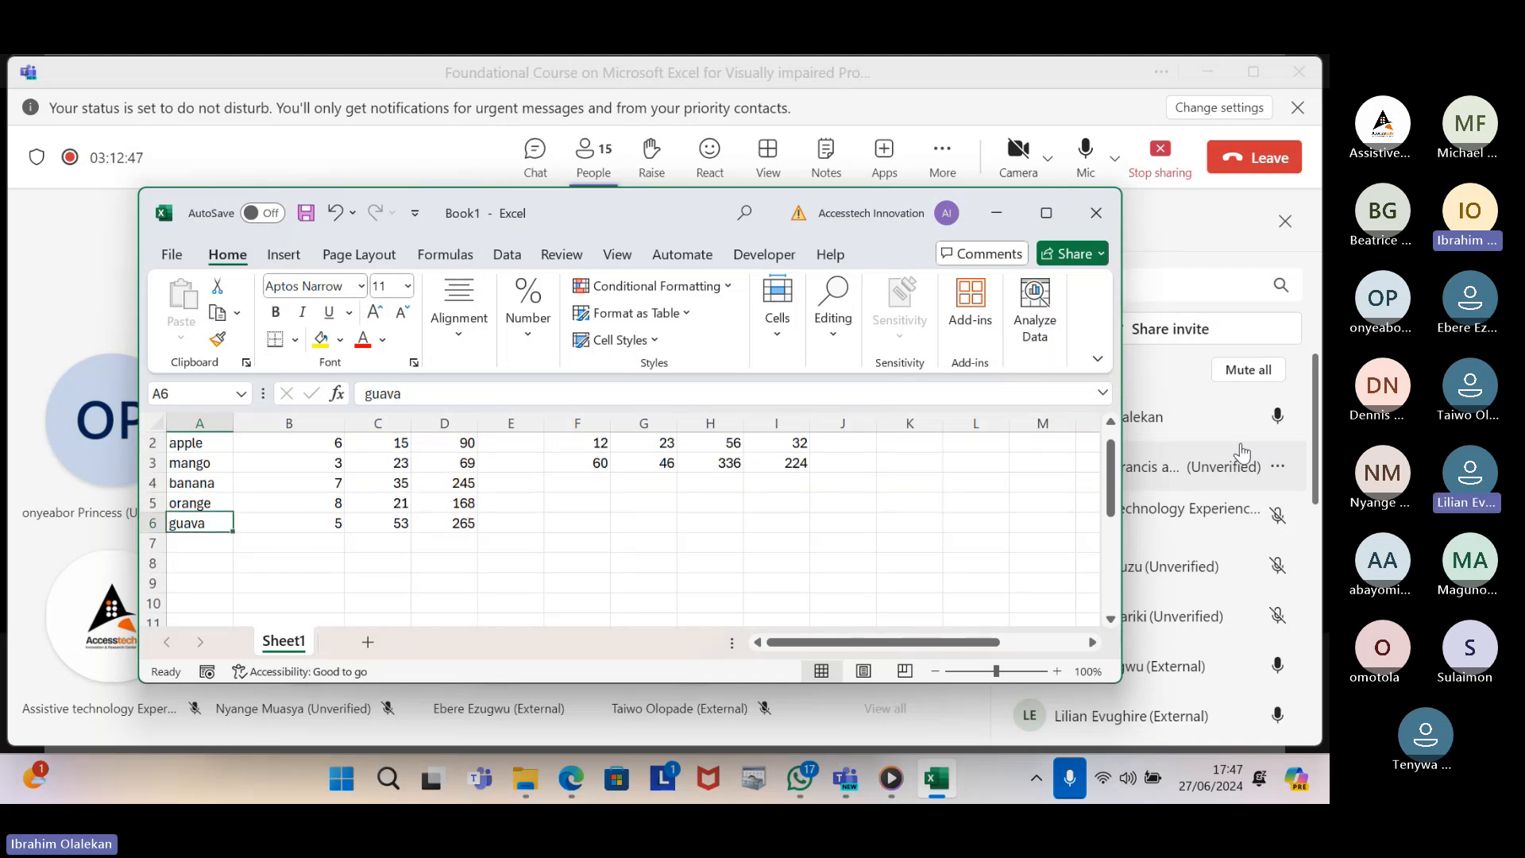
pyautogui.press('Down')
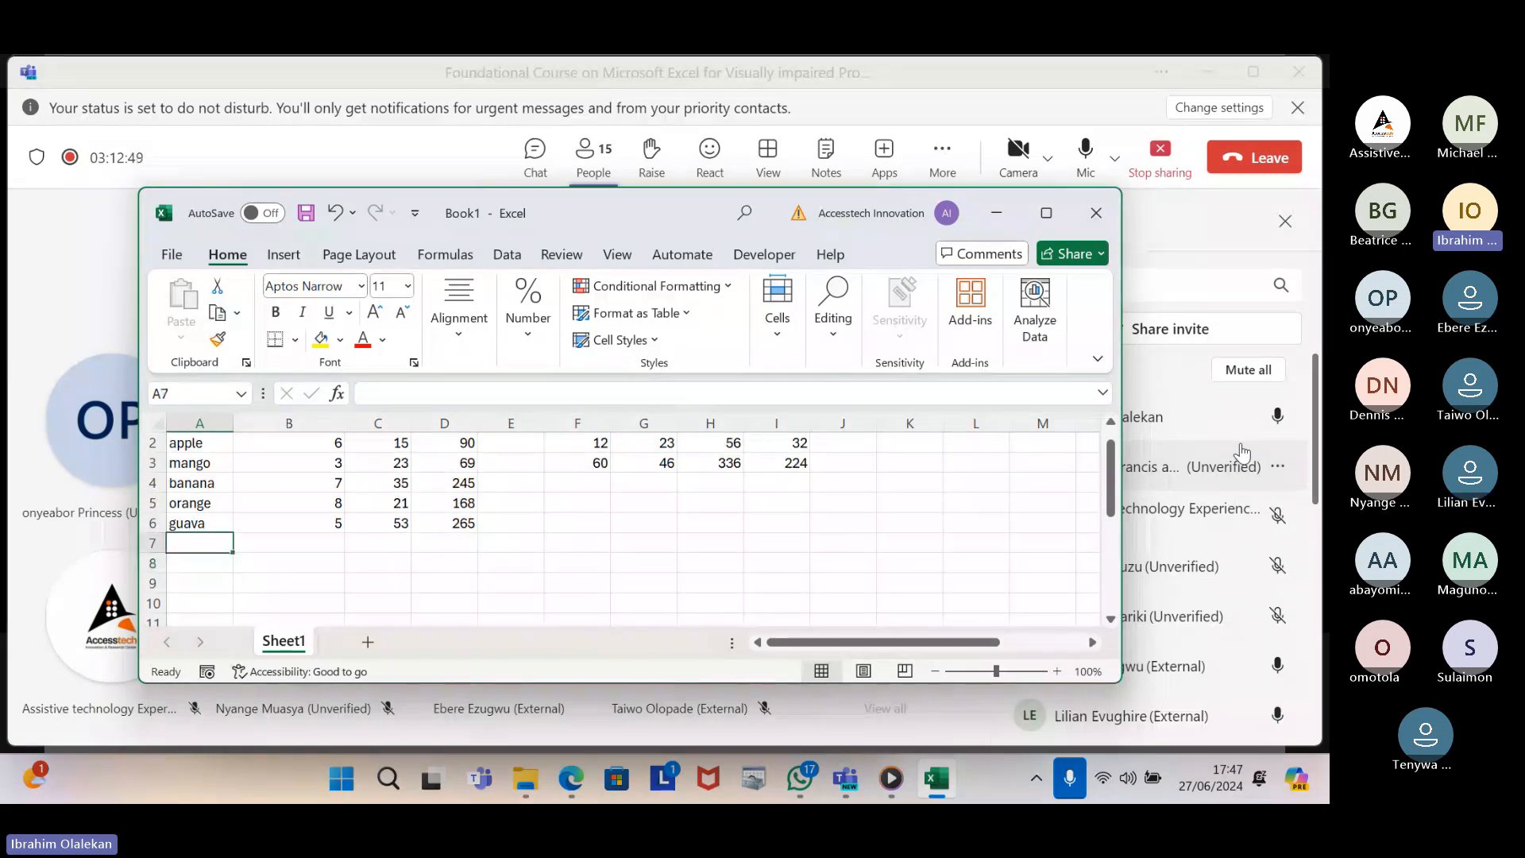
pyautogui.hotkey('ctrl', 'f')
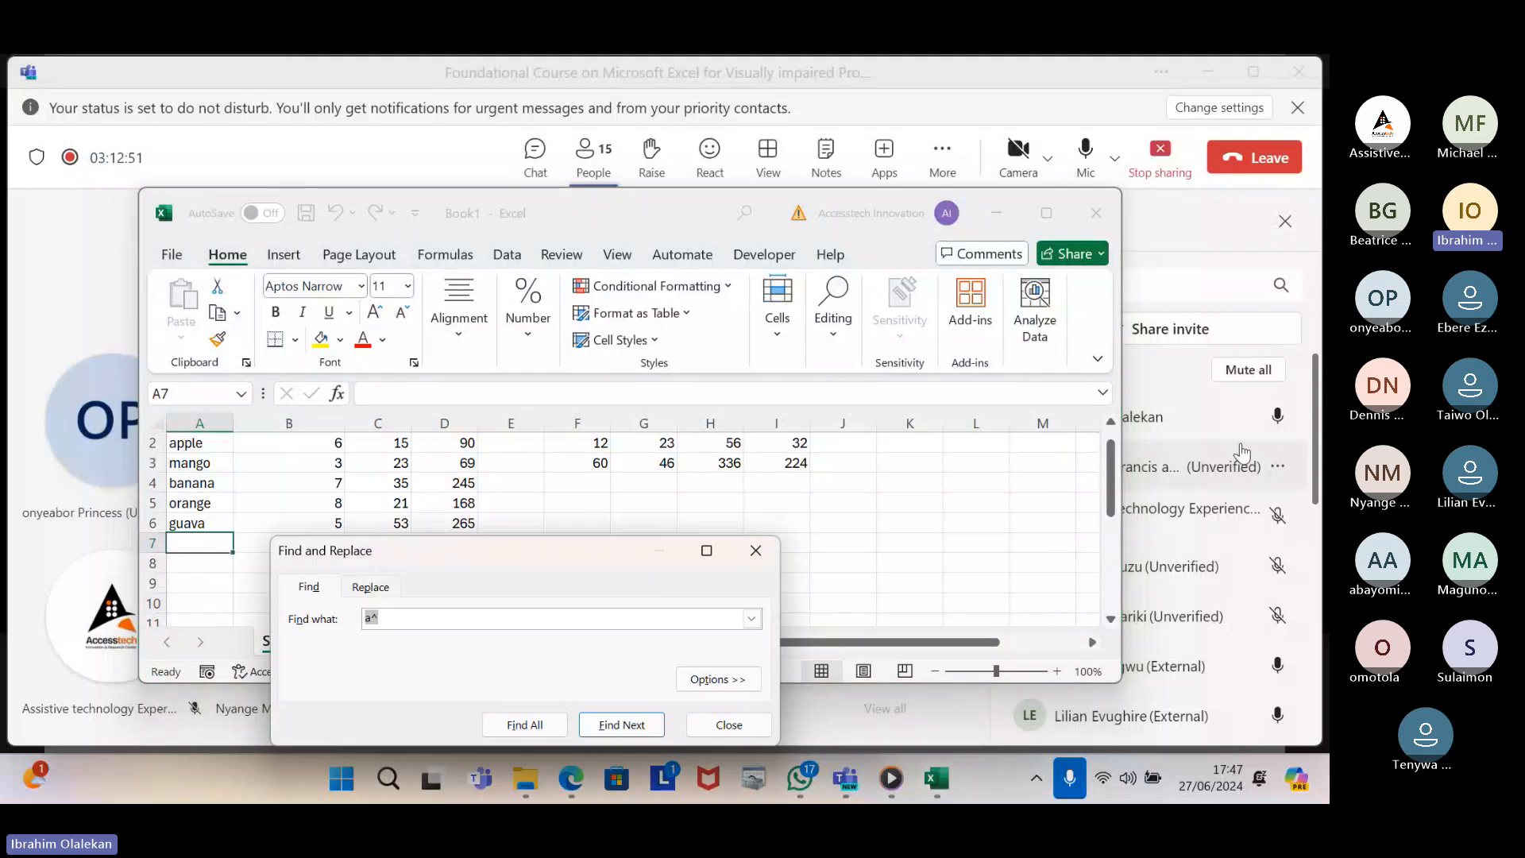
pyautogui.write('a')
pyautogui.hotkey('alt', 'Down')
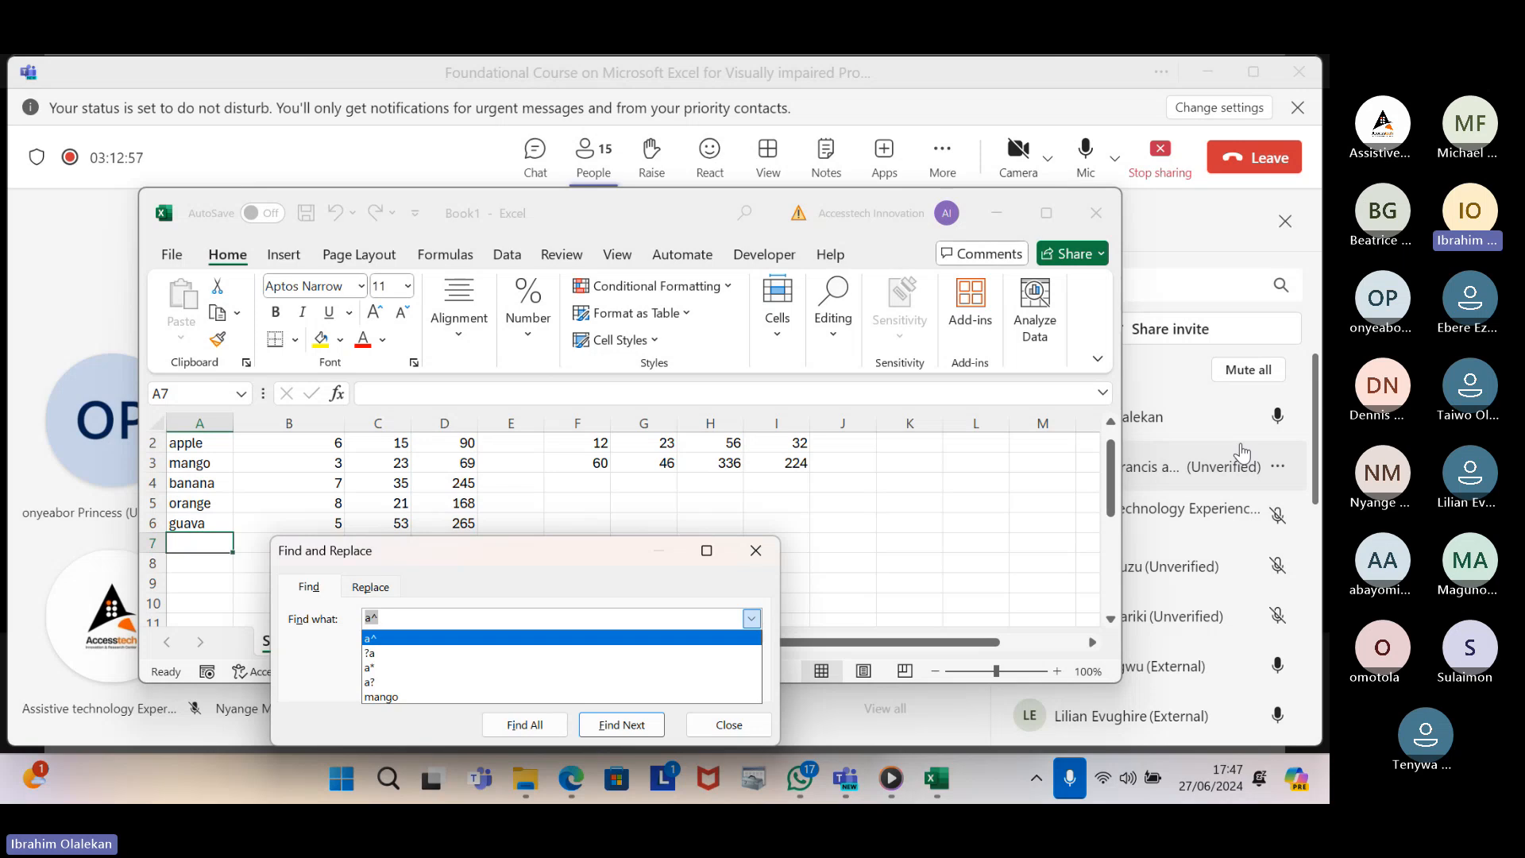
pyautogui.press('BackSpace')
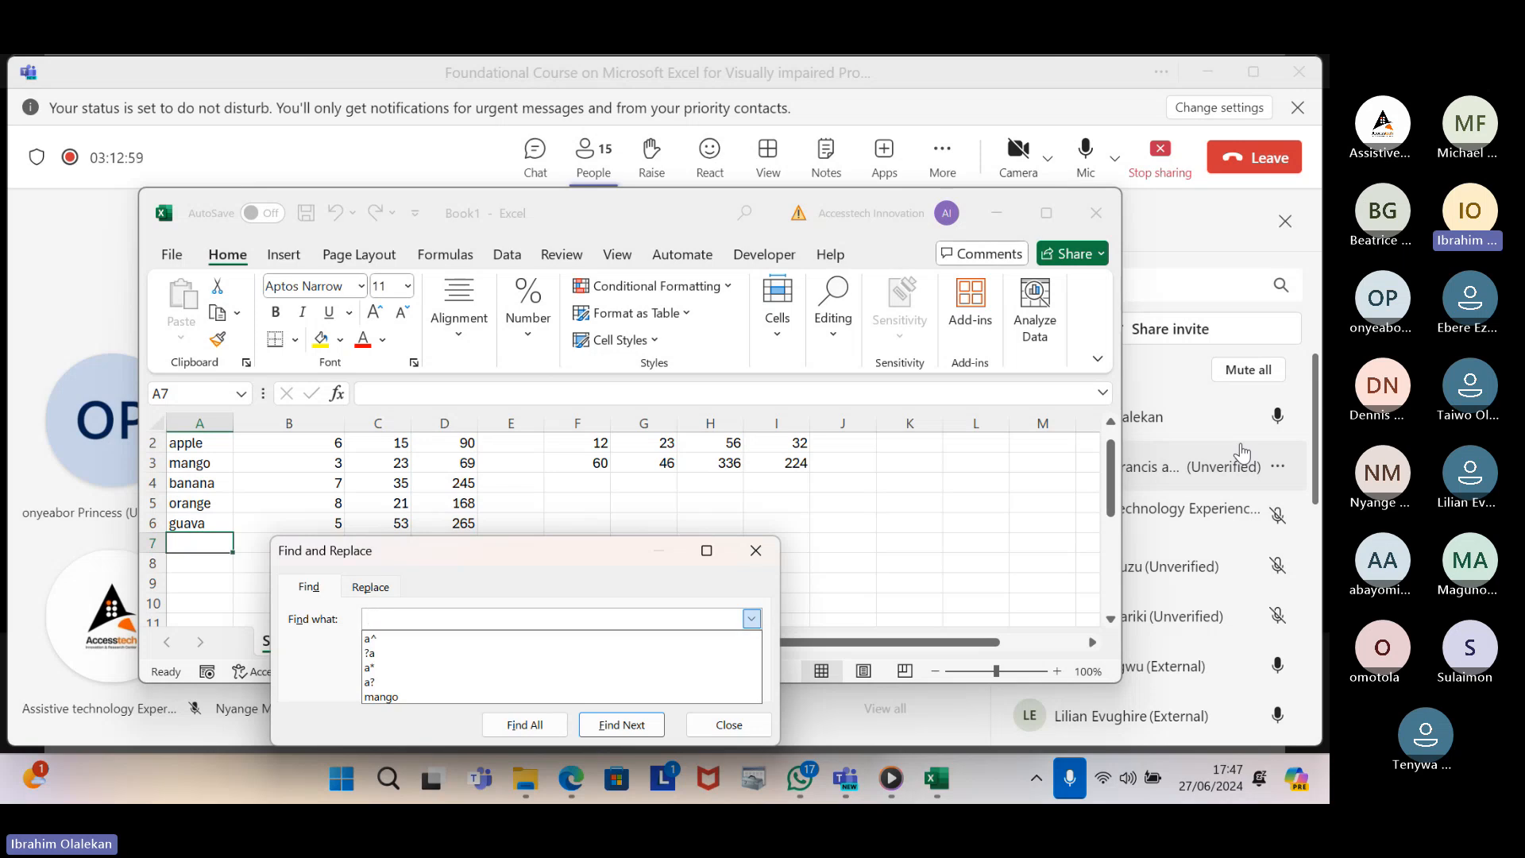
pyautogui.press('Escape')
pyautogui.press('Escape')
# Search the sheet for the plain letter a starting from the empty cell A10
pyautogui.press('Down')
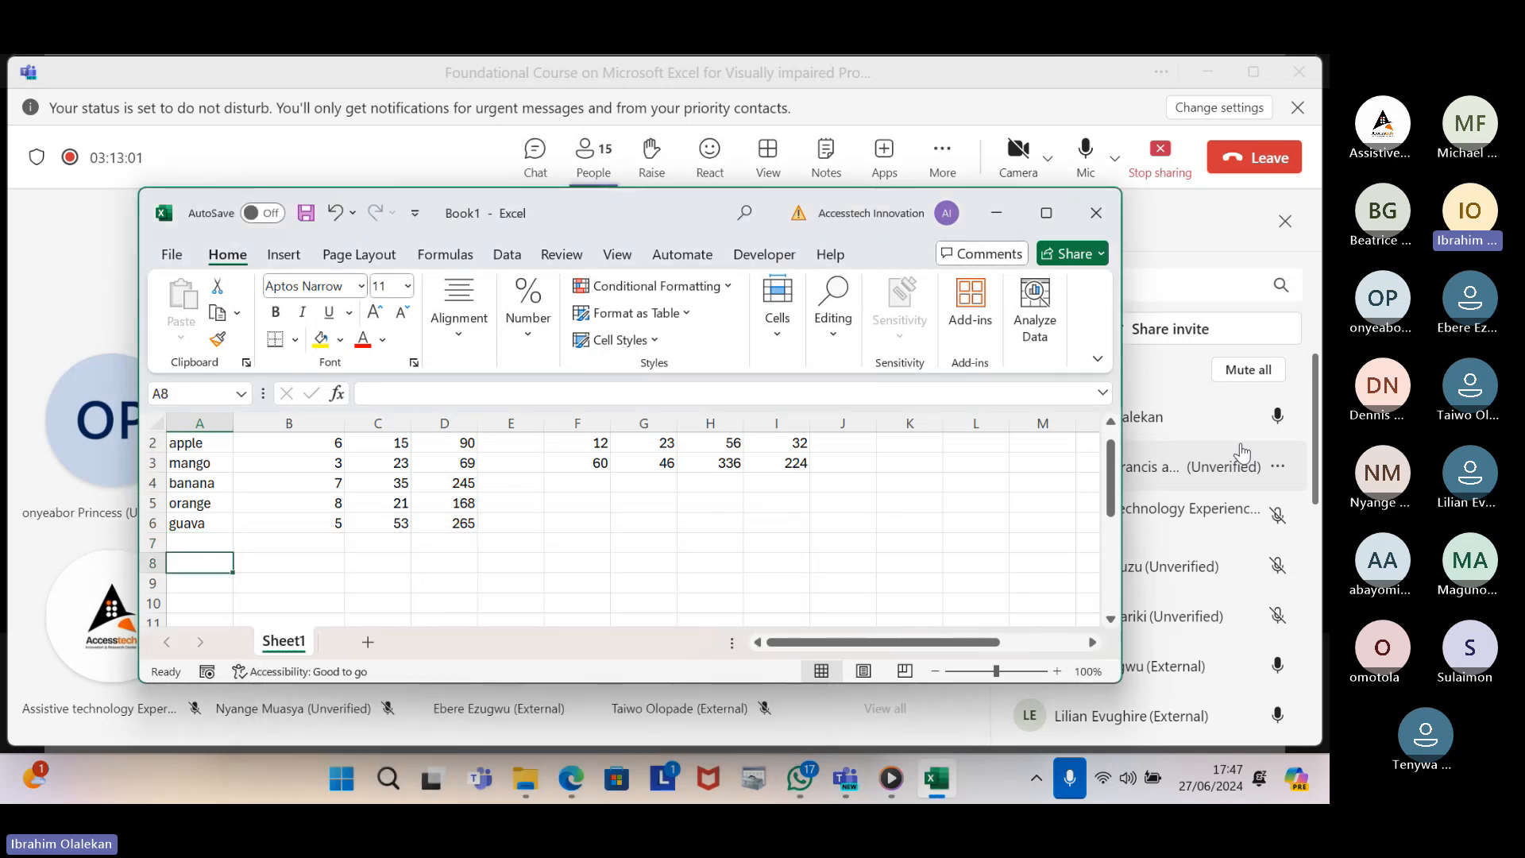
pyautogui.press('Down')
pyautogui.press('Down')
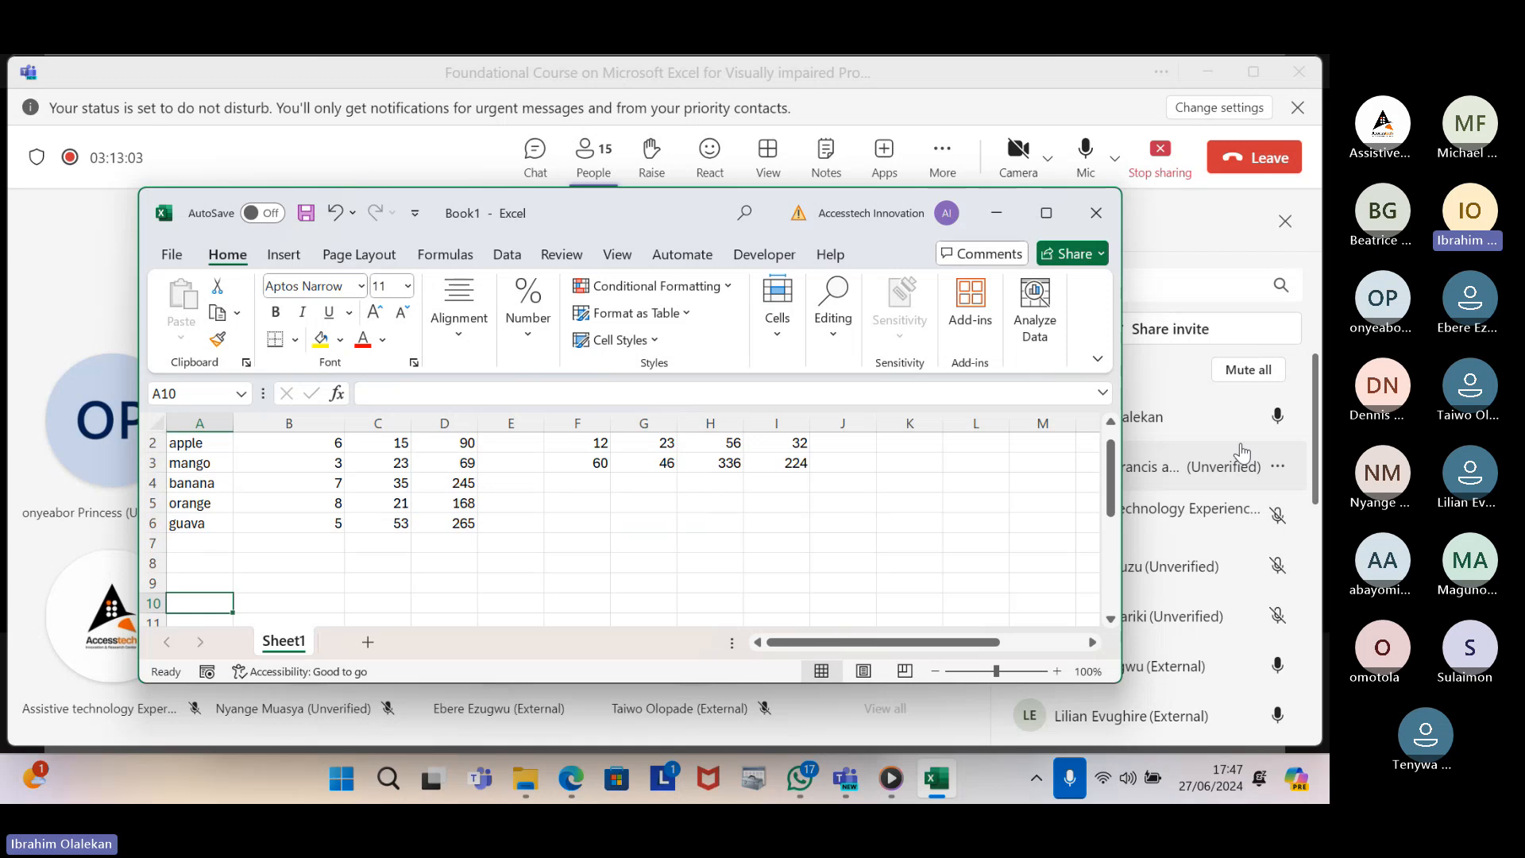
pyautogui.hotkey('ctrl', 'f')
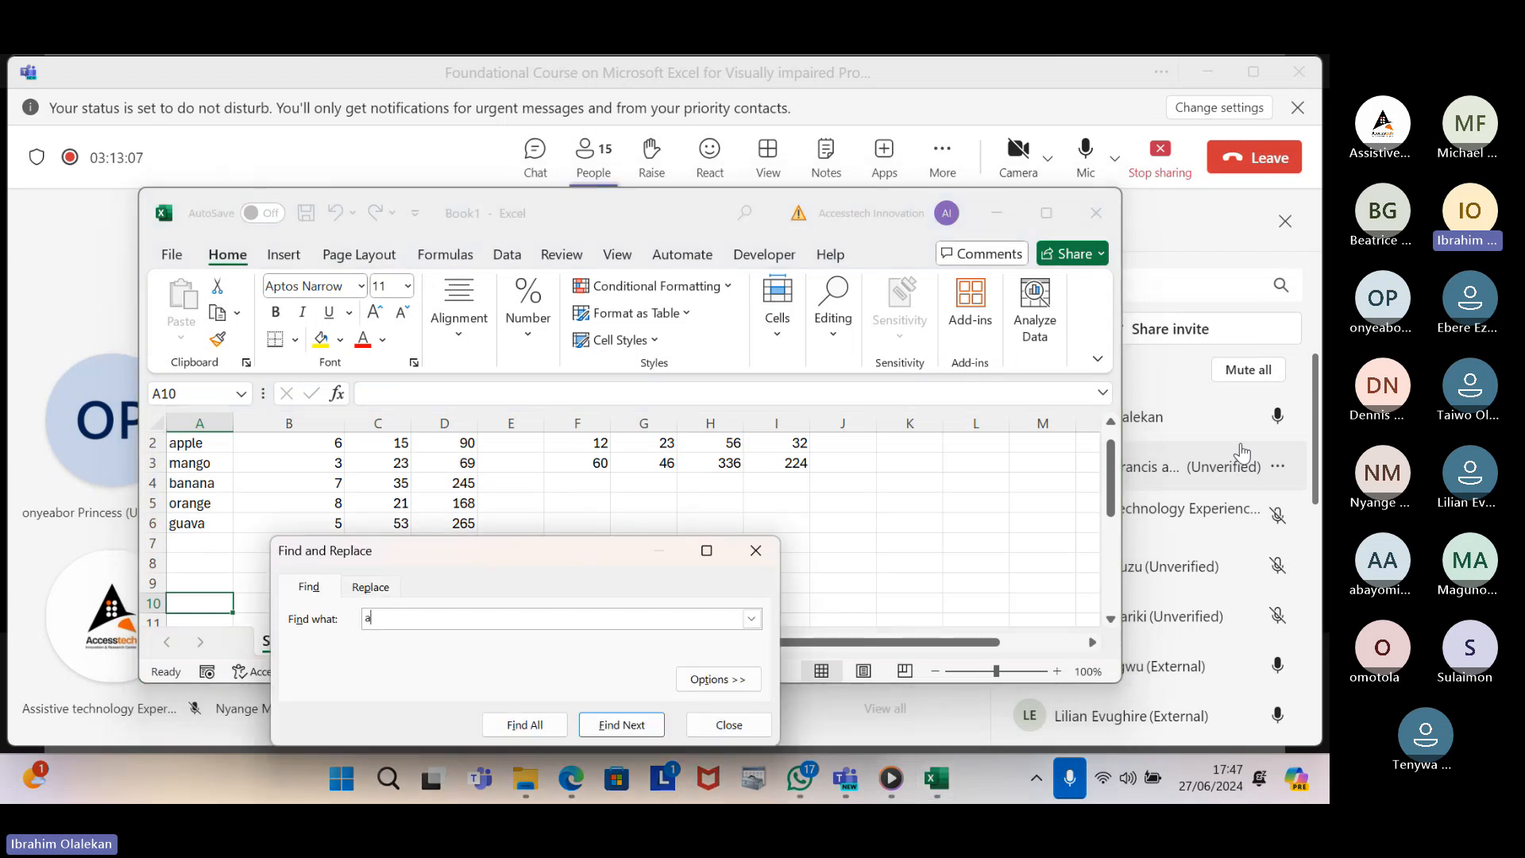
pyautogui.press('Return')
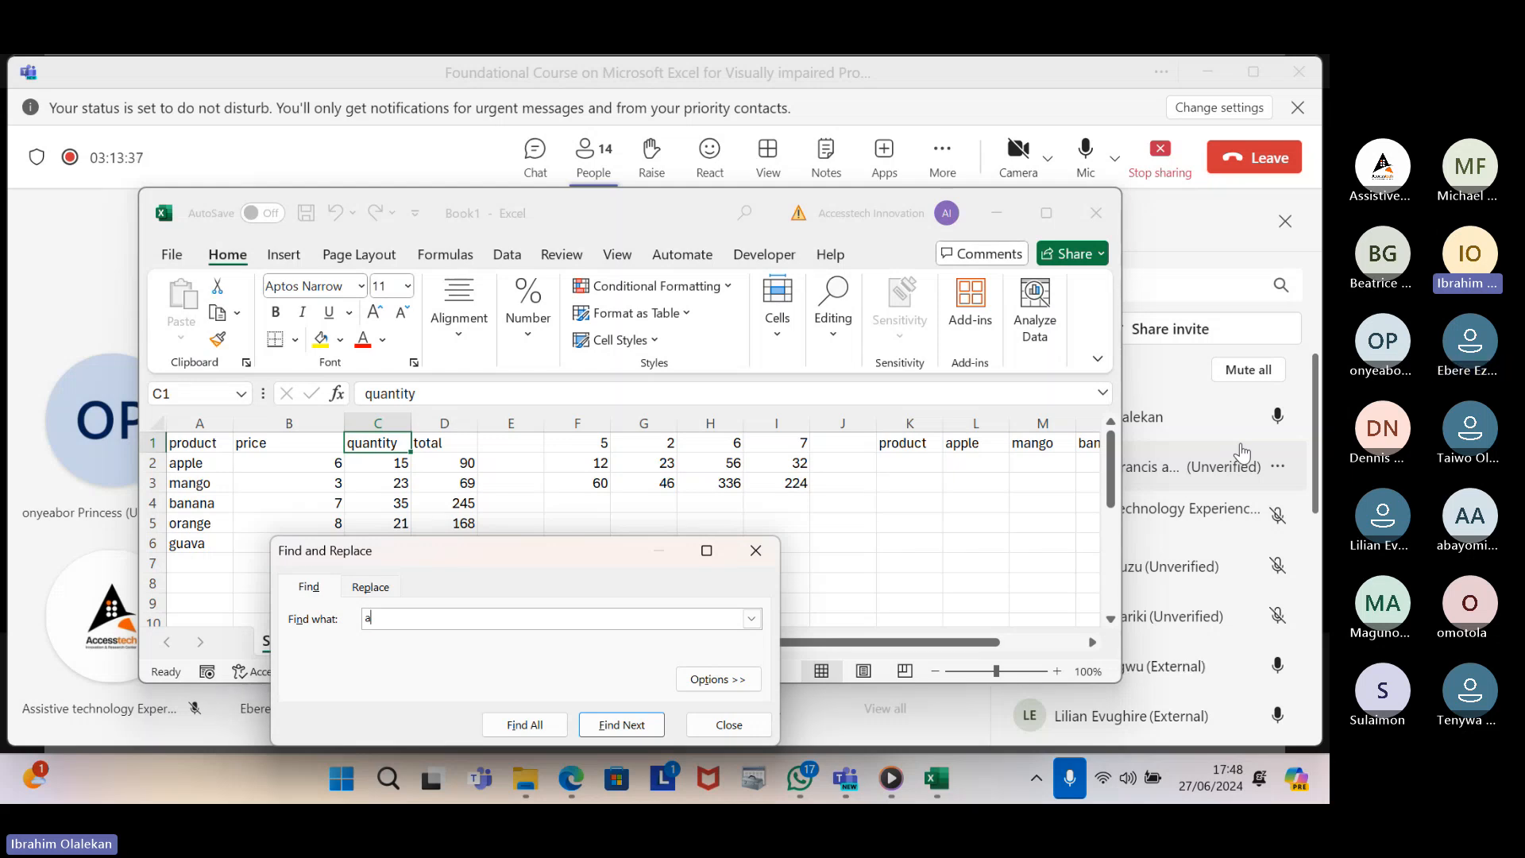
pyautogui.press('Escape')
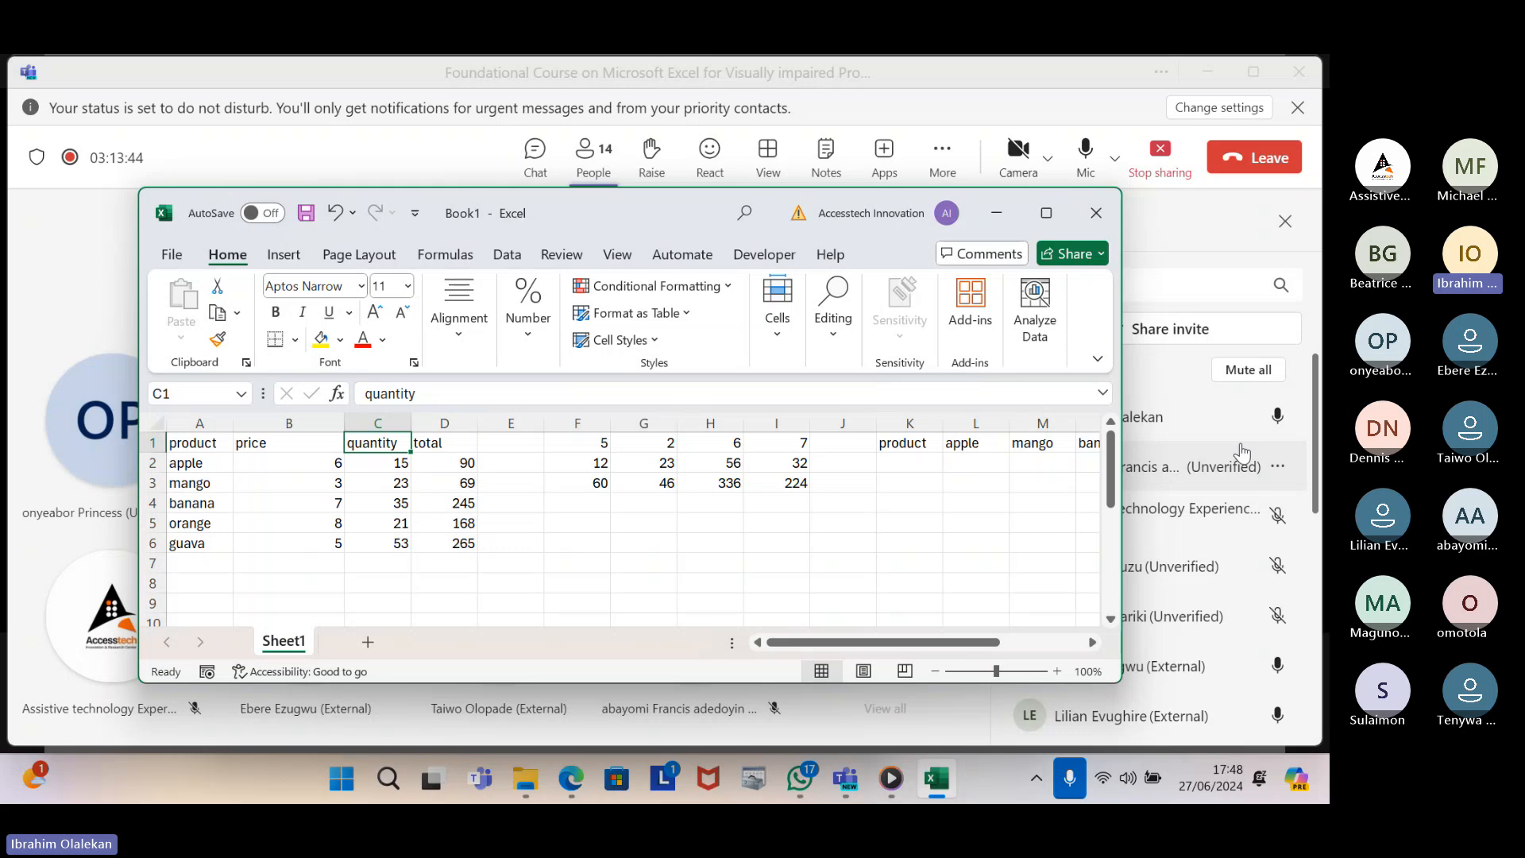
pyautogui.hotkey('ctrl', 'f')
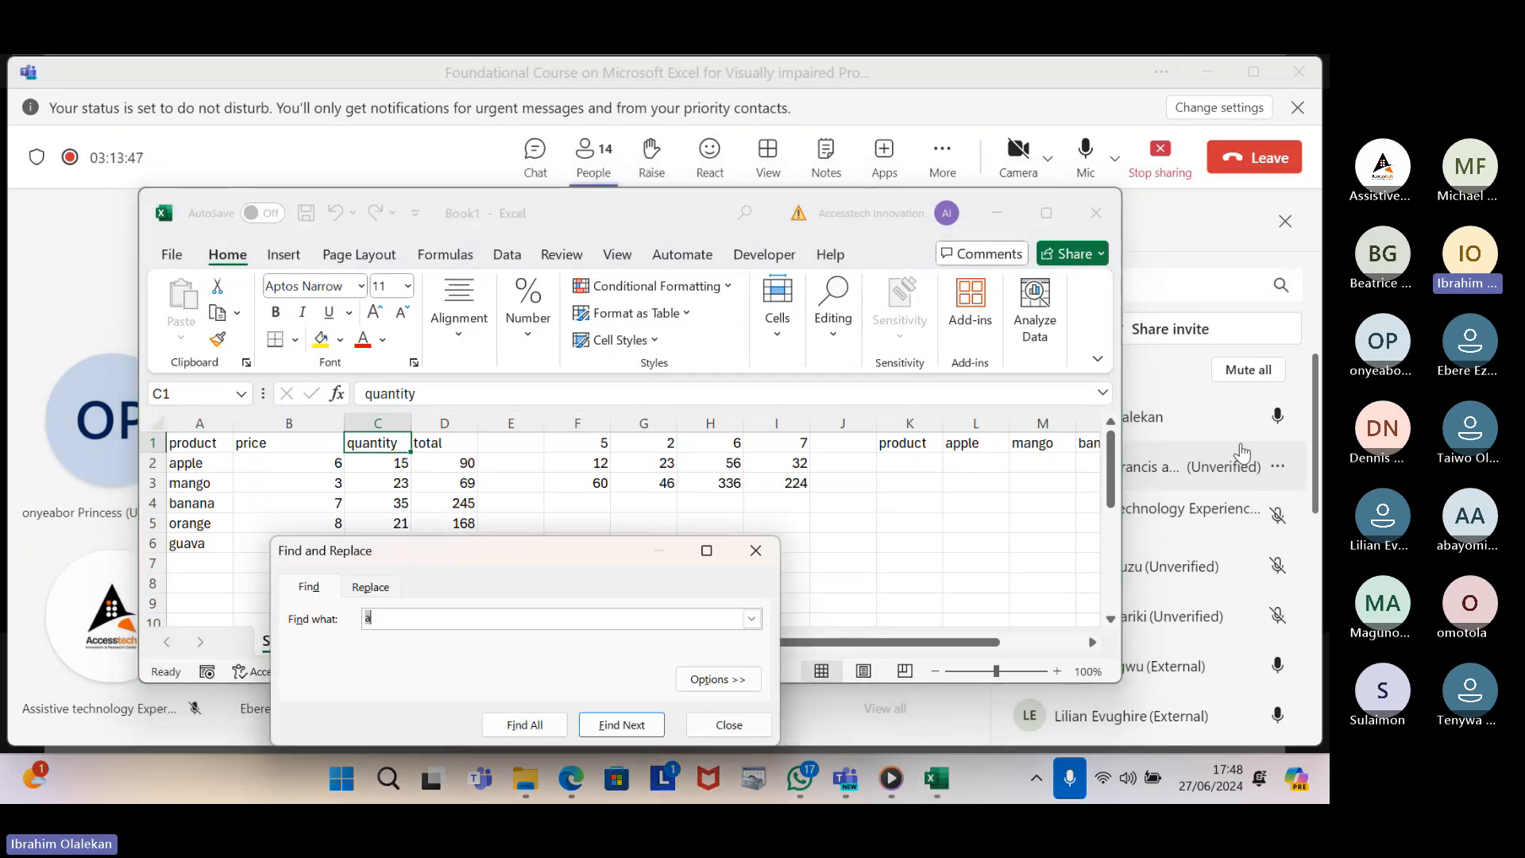
pyautogui.press('BackSpace')
pyautogui.press('Escape')
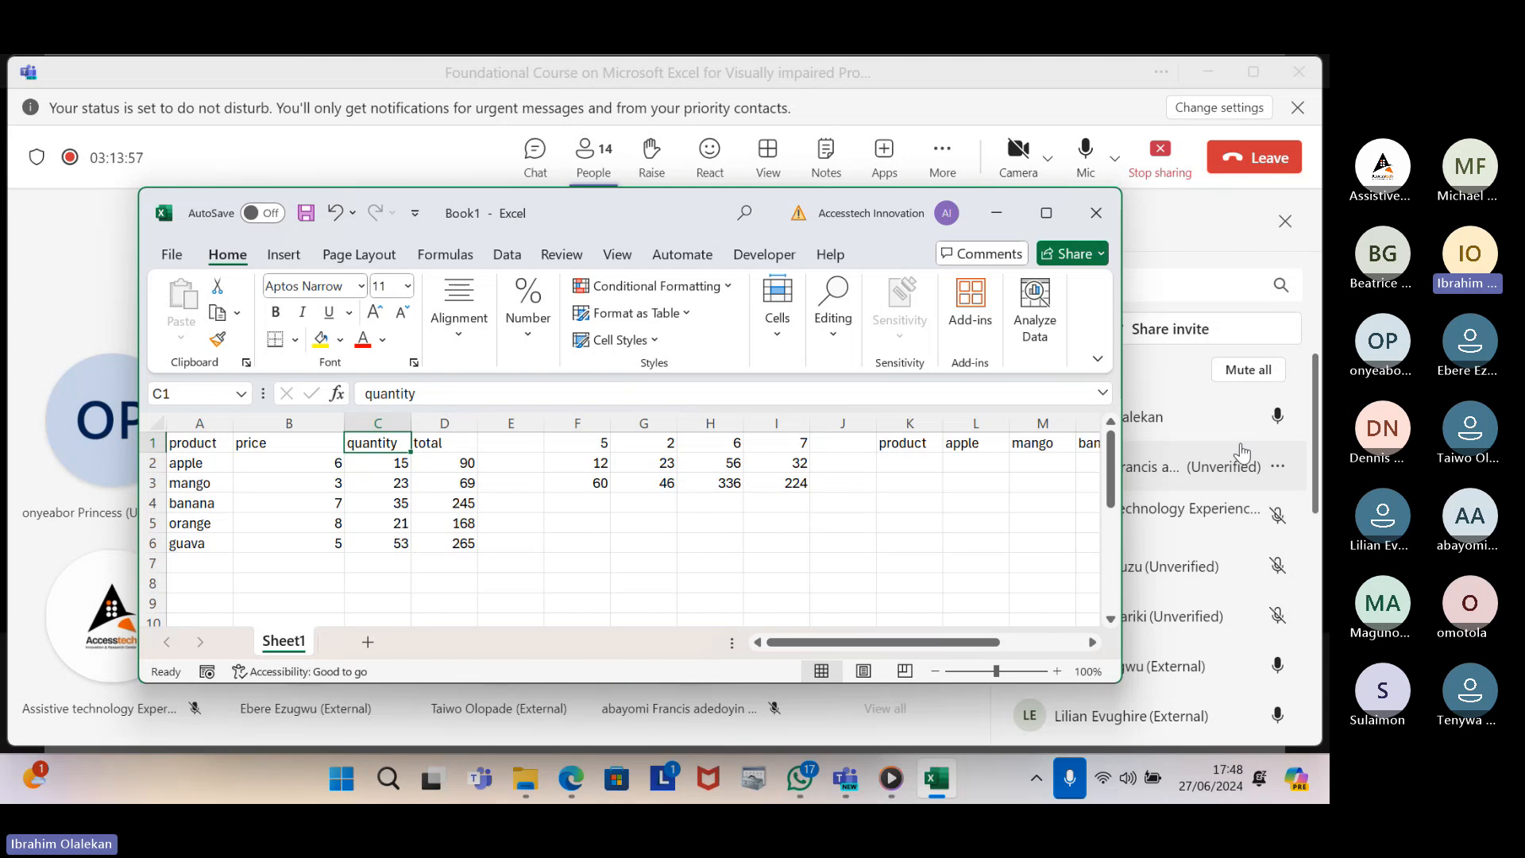
# Read through column A cell by cell, from the product header in A1 down past the last fruit to A11
pyautogui.press('Left')
pyautogui.press('Left')
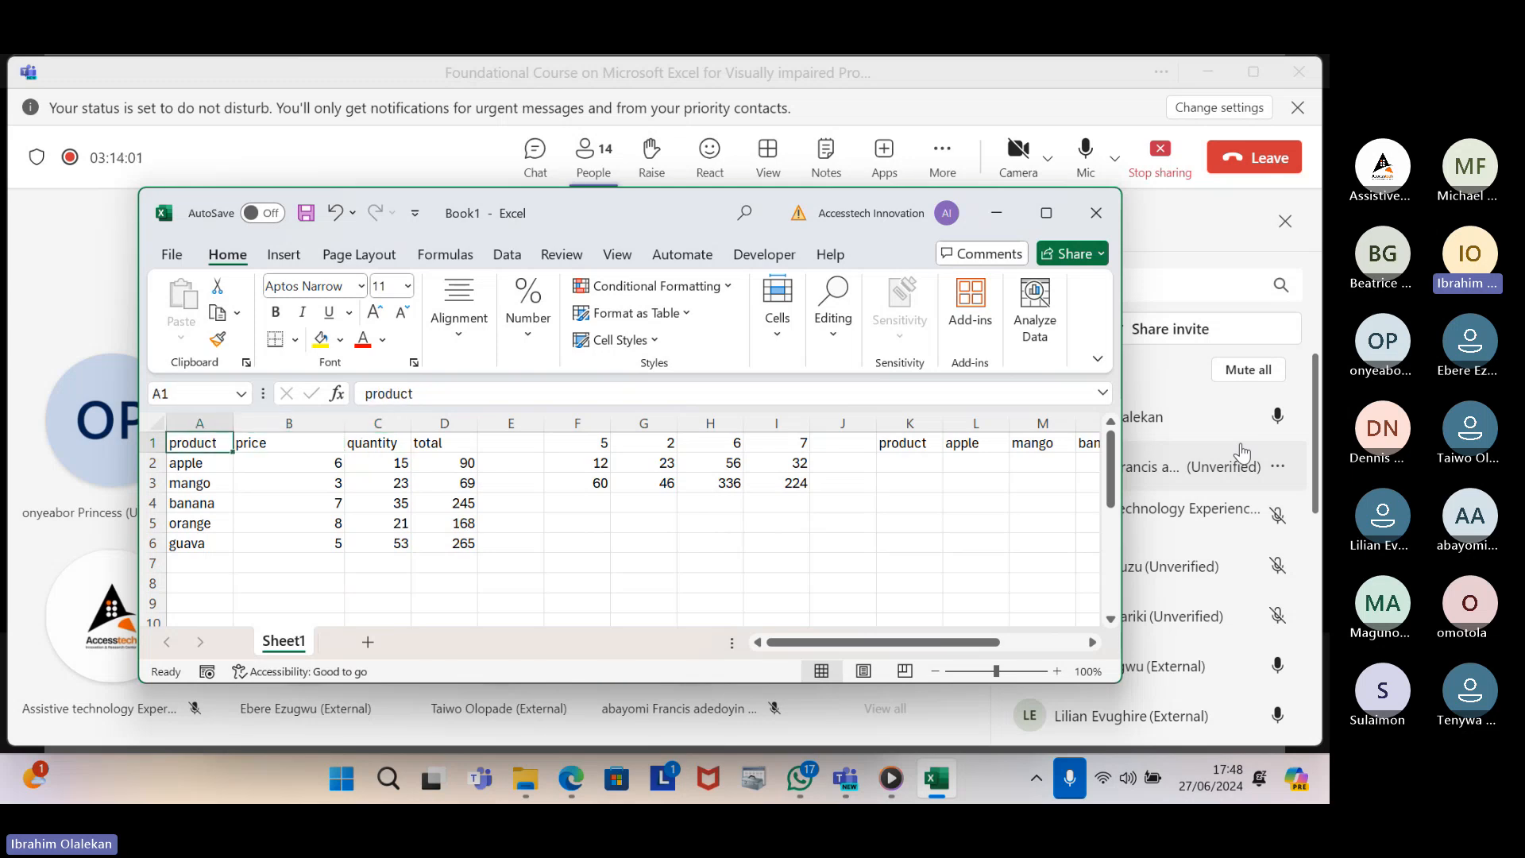
pyautogui.press('Down')
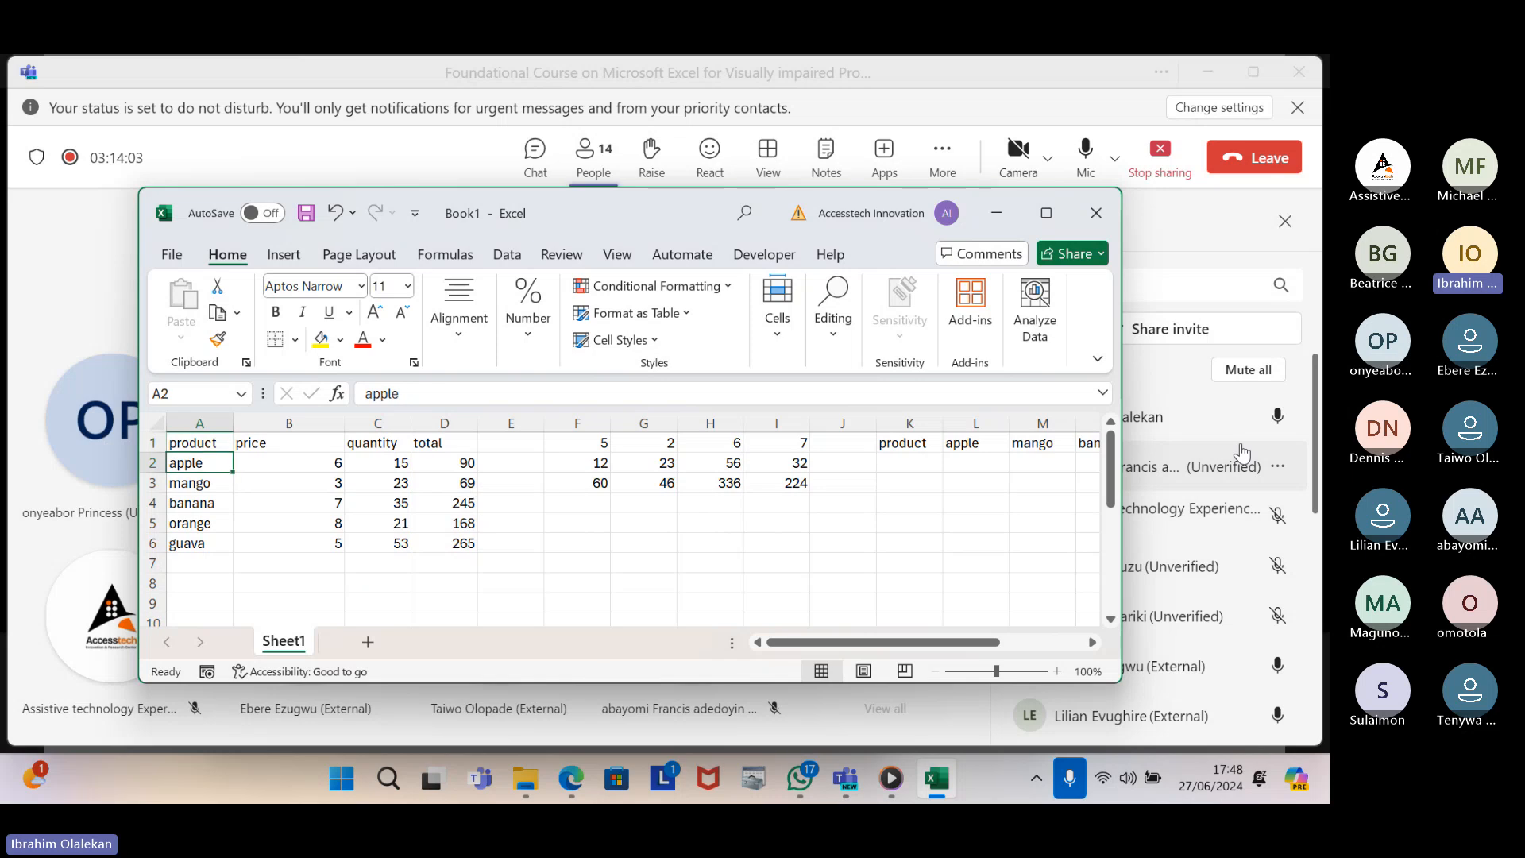
pyautogui.press('Up')
pyautogui.press('Down')
pyautogui.press('Up')
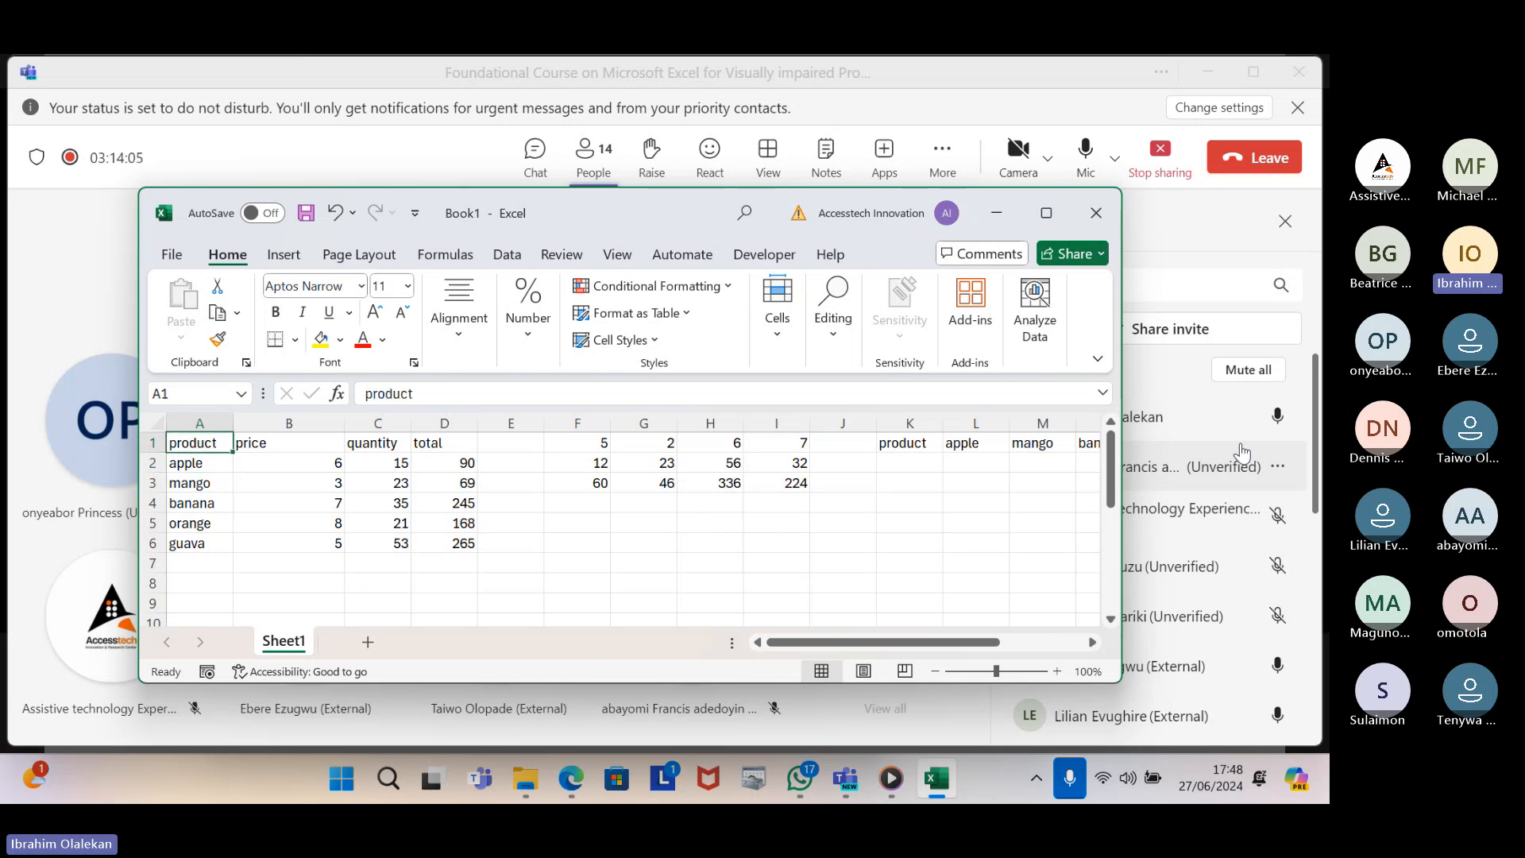
pyautogui.press('Down')
pyautogui.press('Down')
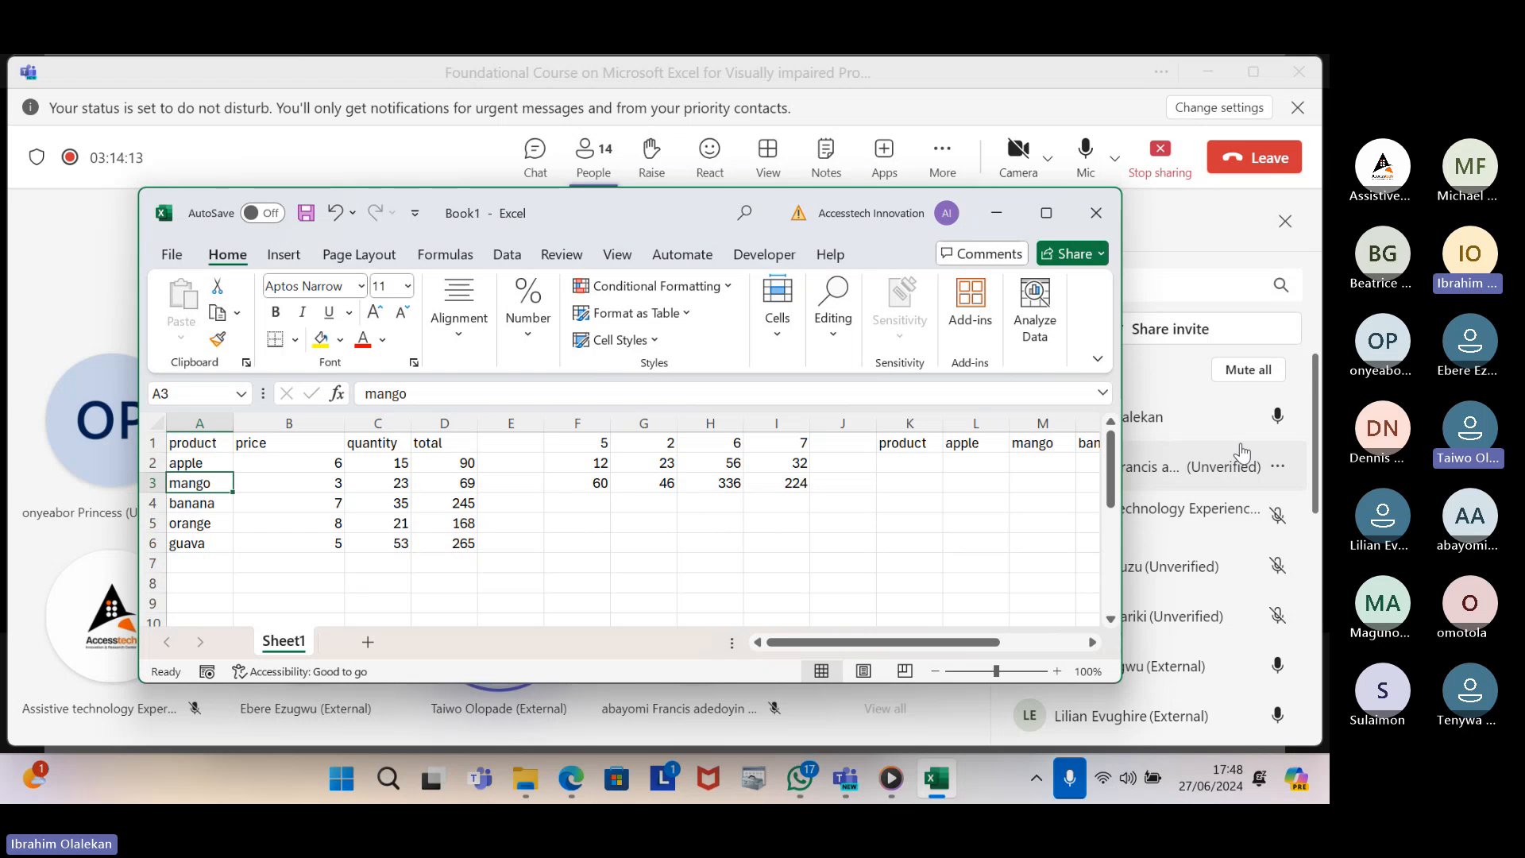
pyautogui.press('Down')
pyautogui.press('Down')
pyautogui.press('Down')
pyautogui.press('Down')
pyautogui.press('Down')
pyautogui.press('Down')
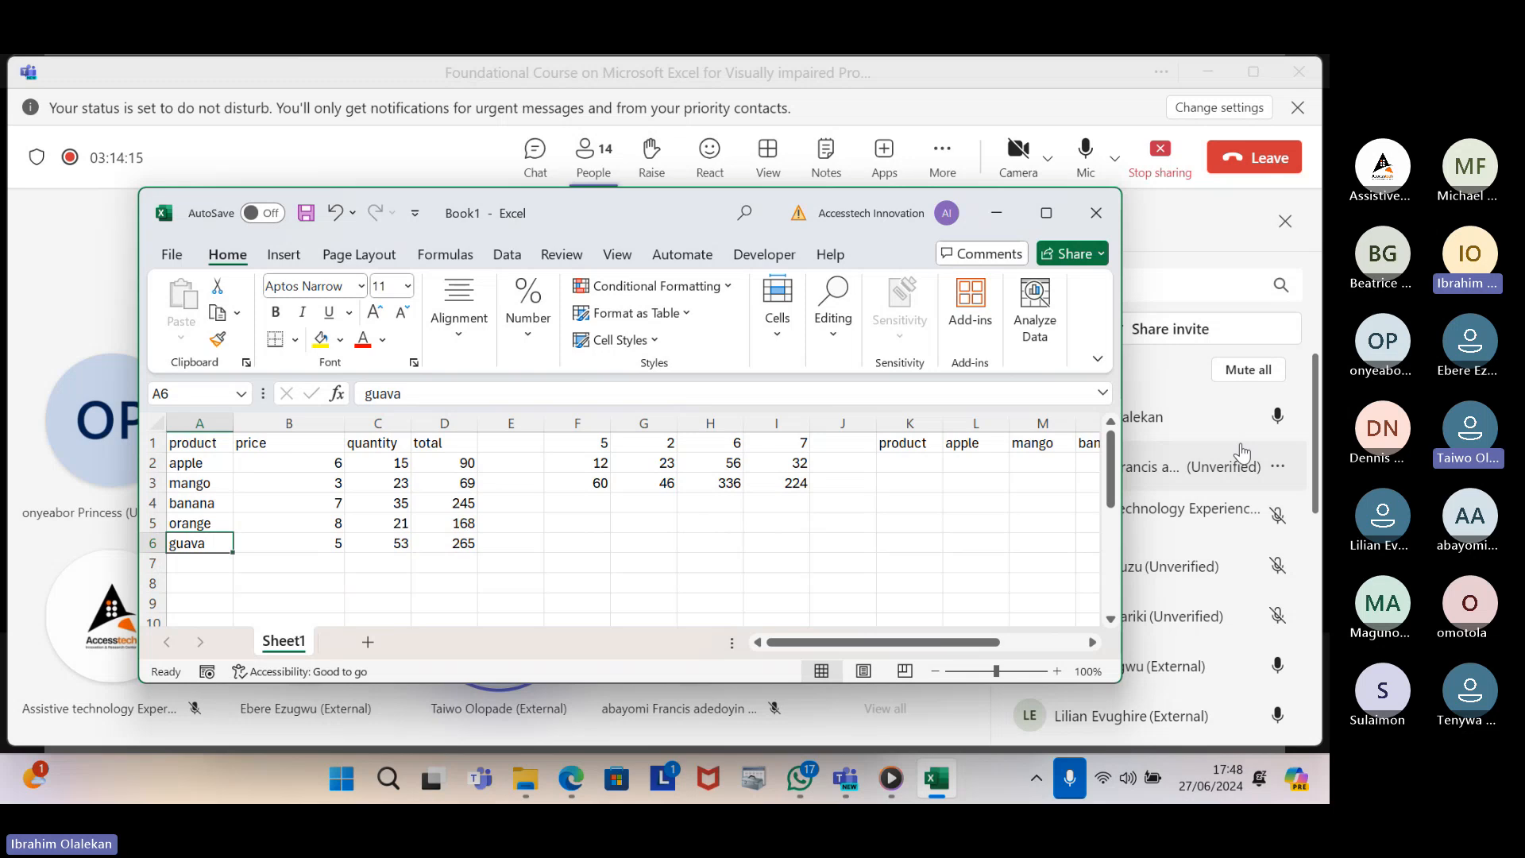
pyautogui.press('Down')
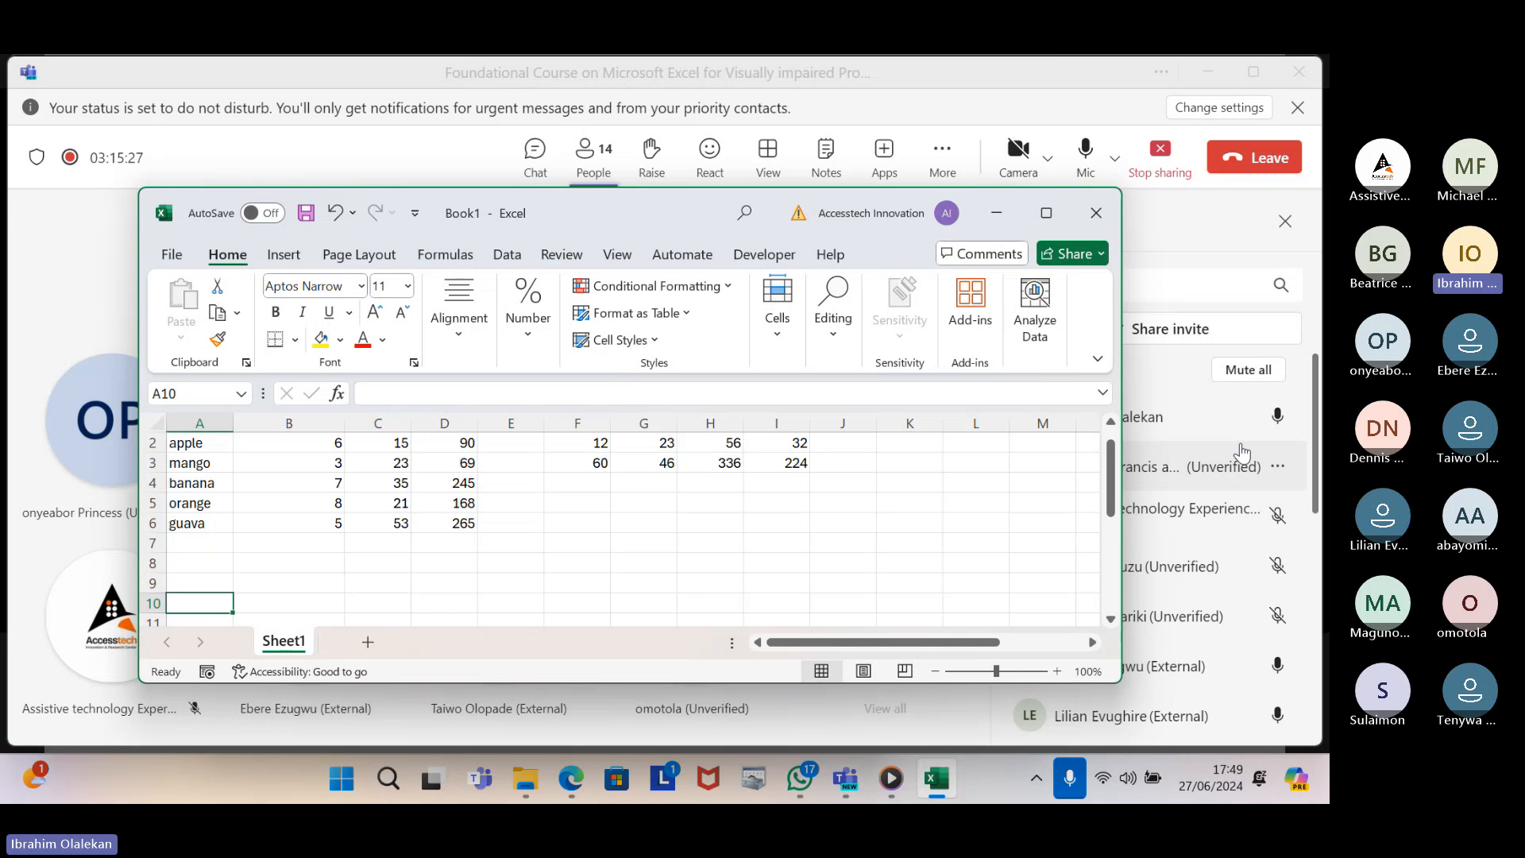
pyautogui.press('Down')
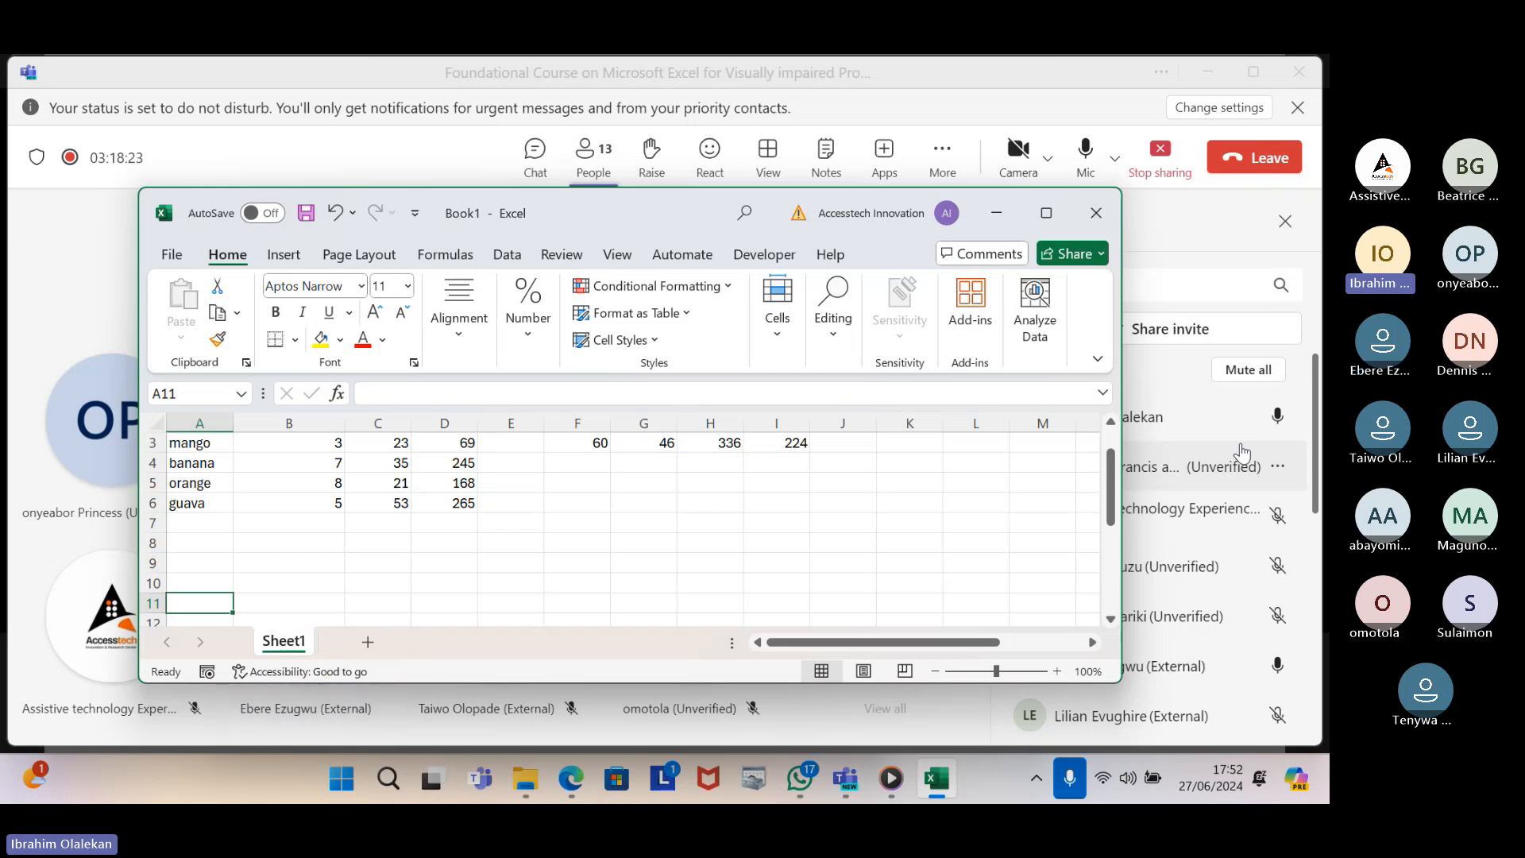
pyautogui.press('Up')
pyautogui.press('Up')
pyautogui.press('Up')
pyautogui.press('Up')
pyautogui.press('Up')
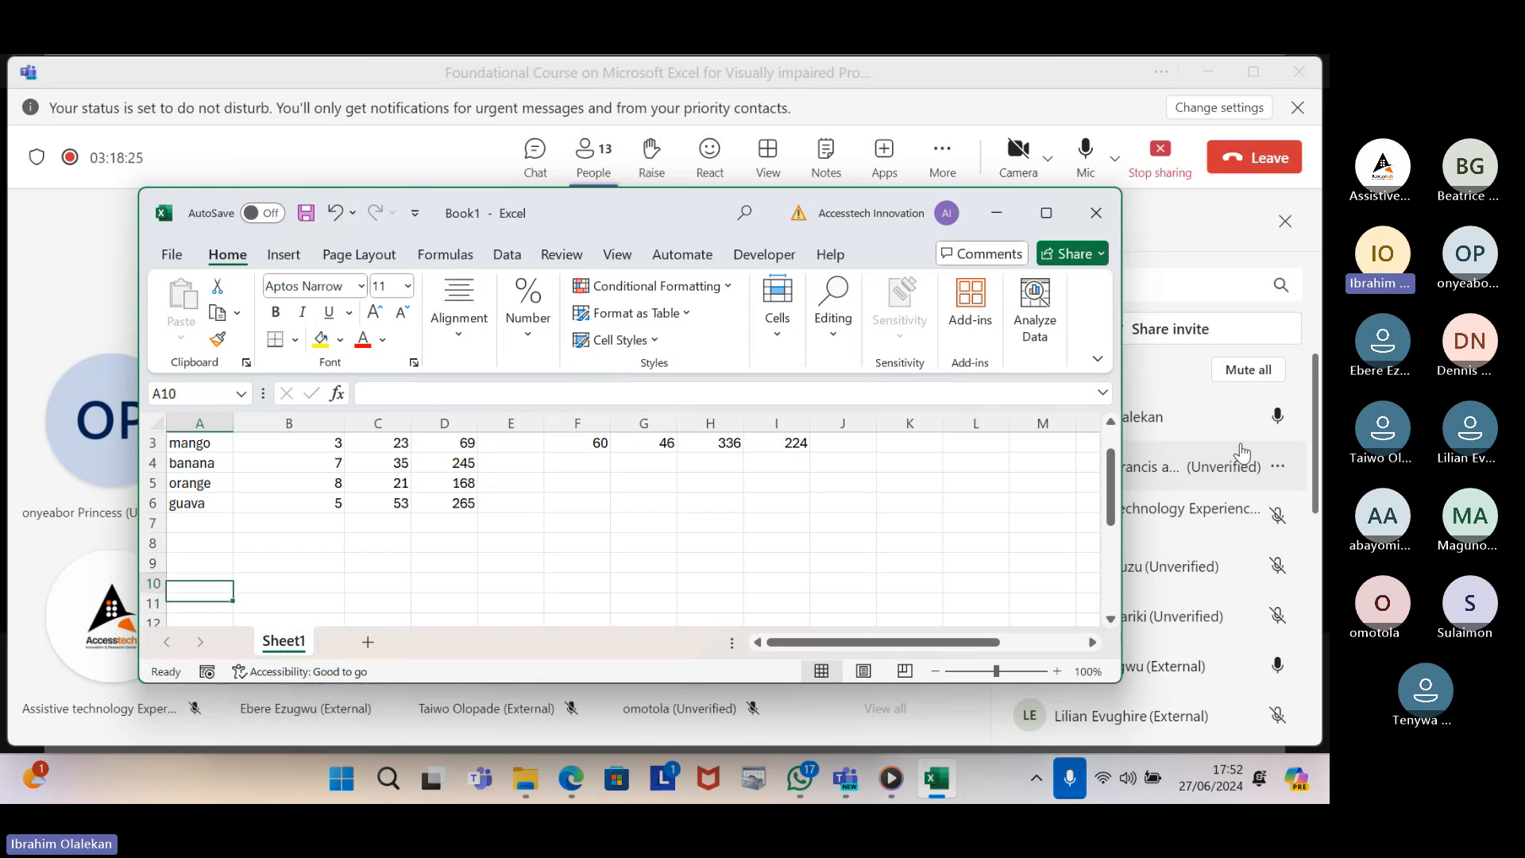
pyautogui.press('Right')
pyautogui.press('Right')
pyautogui.press('Right')
pyautogui.press('Right')
pyautogui.press('Right')
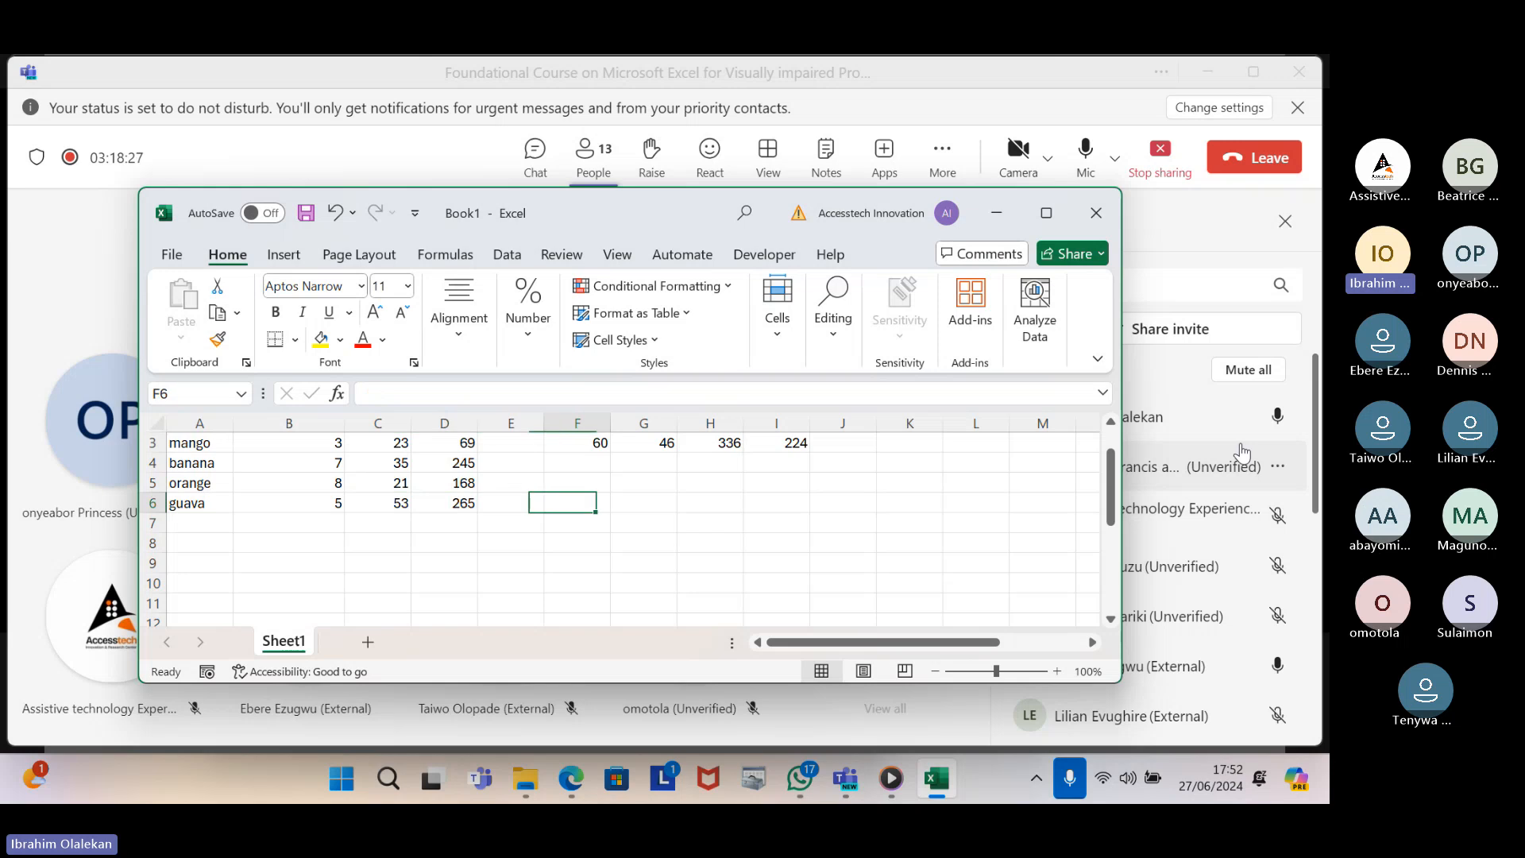
pyautogui.press('Left')
pyautogui.press('Right')
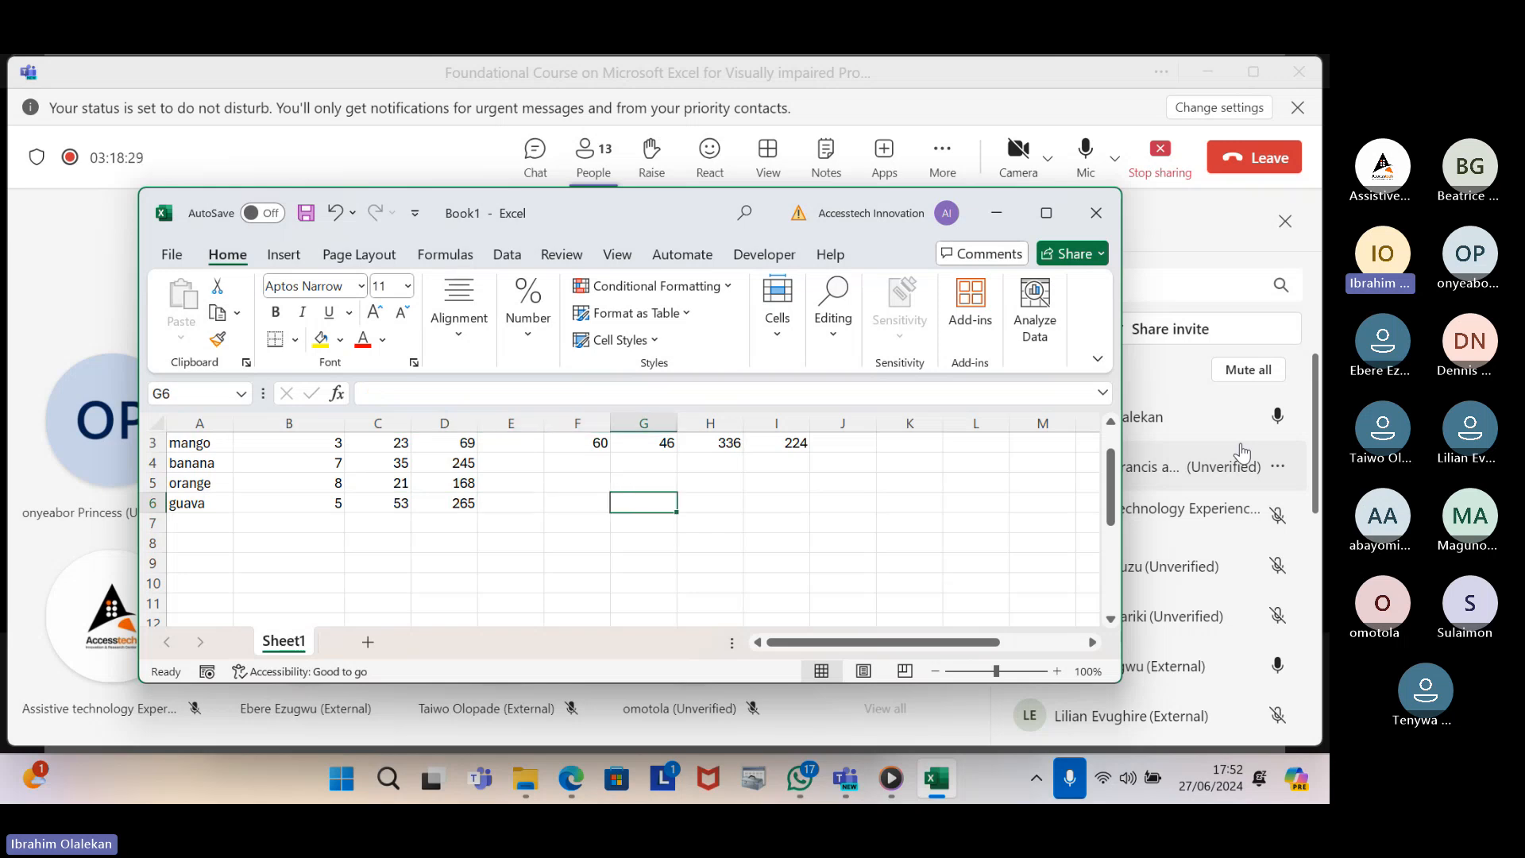
pyautogui.press('Left')
pyautogui.press('Left')
pyautogui.press('Left')
pyautogui.press('Left')
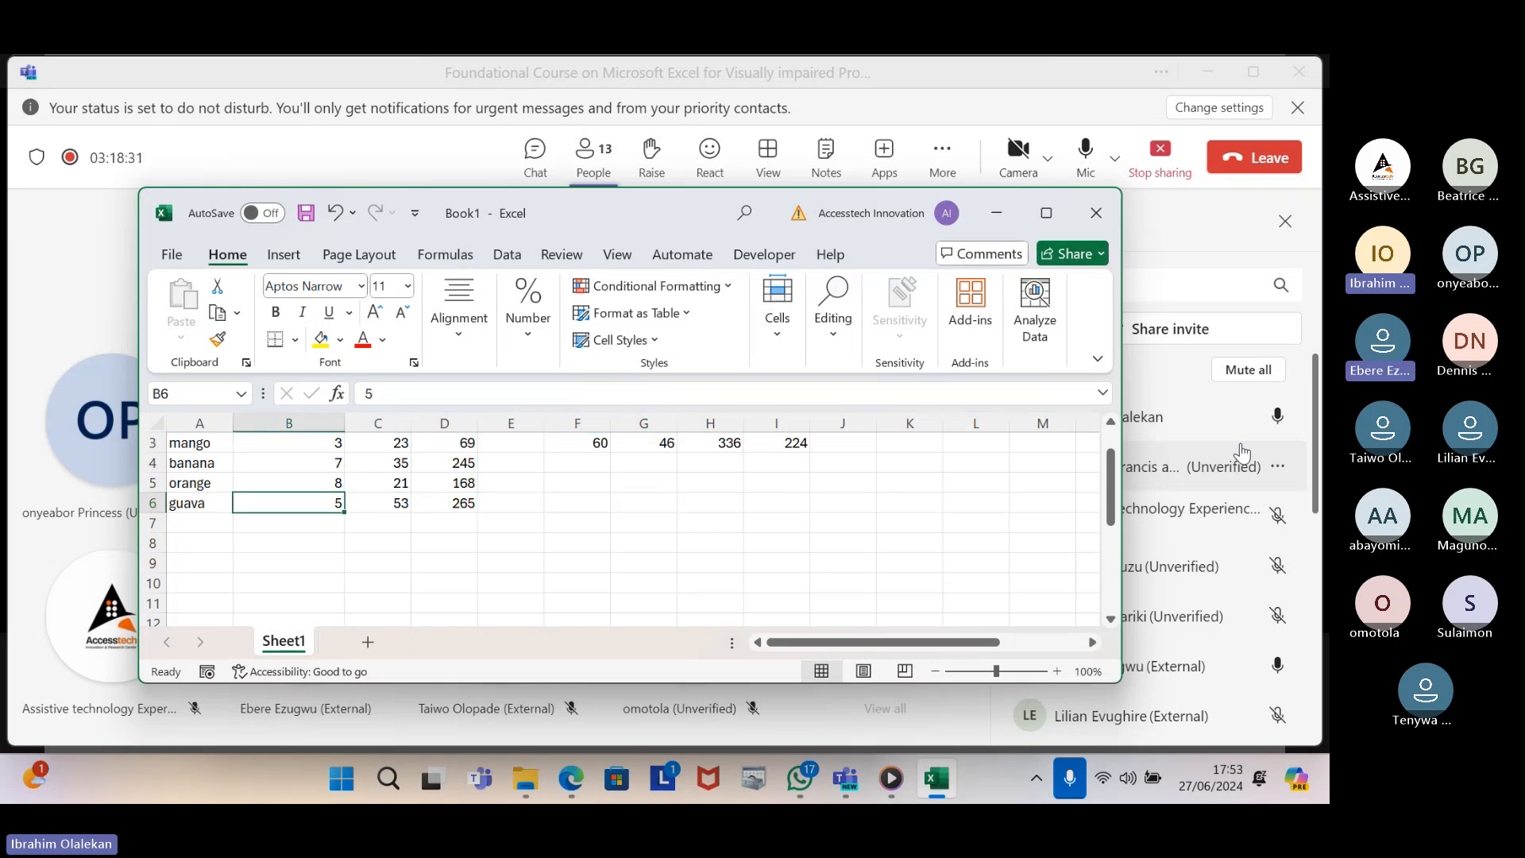
# Look along row 6 past the table out to the sheet's last column, and return to the guava name in A6
pyautogui.press('Right')
pyautogui.press('Right')
pyautogui.press('Right')
pyautogui.press('Right')
pyautogui.press('Right')
pyautogui.press('Right')
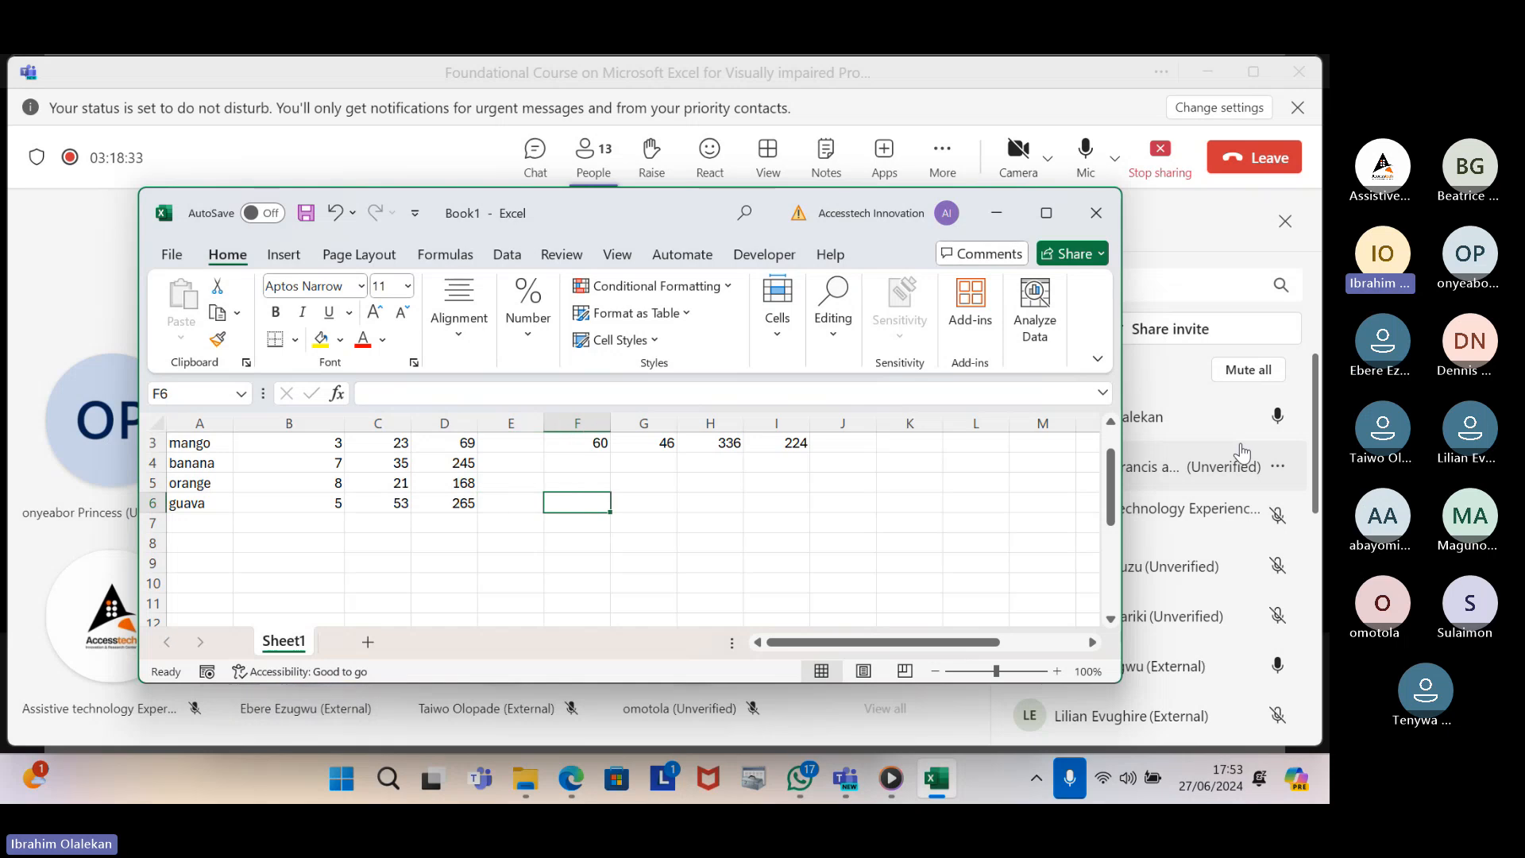
pyautogui.hotkey('ctrl', 'Right')
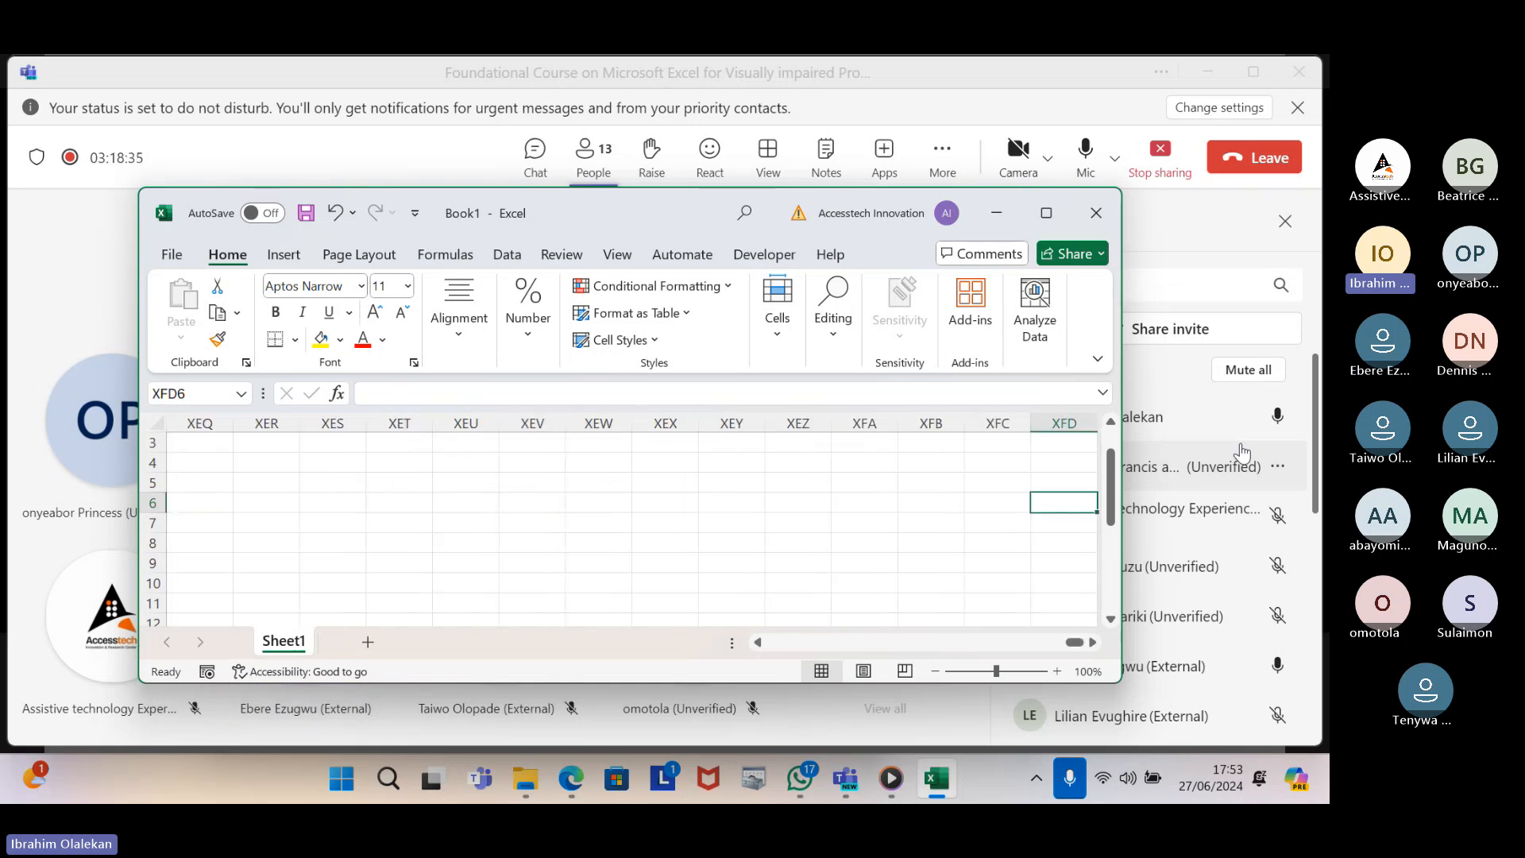
pyautogui.hotkey('ctrl', 'Left')
pyautogui.press('Right')
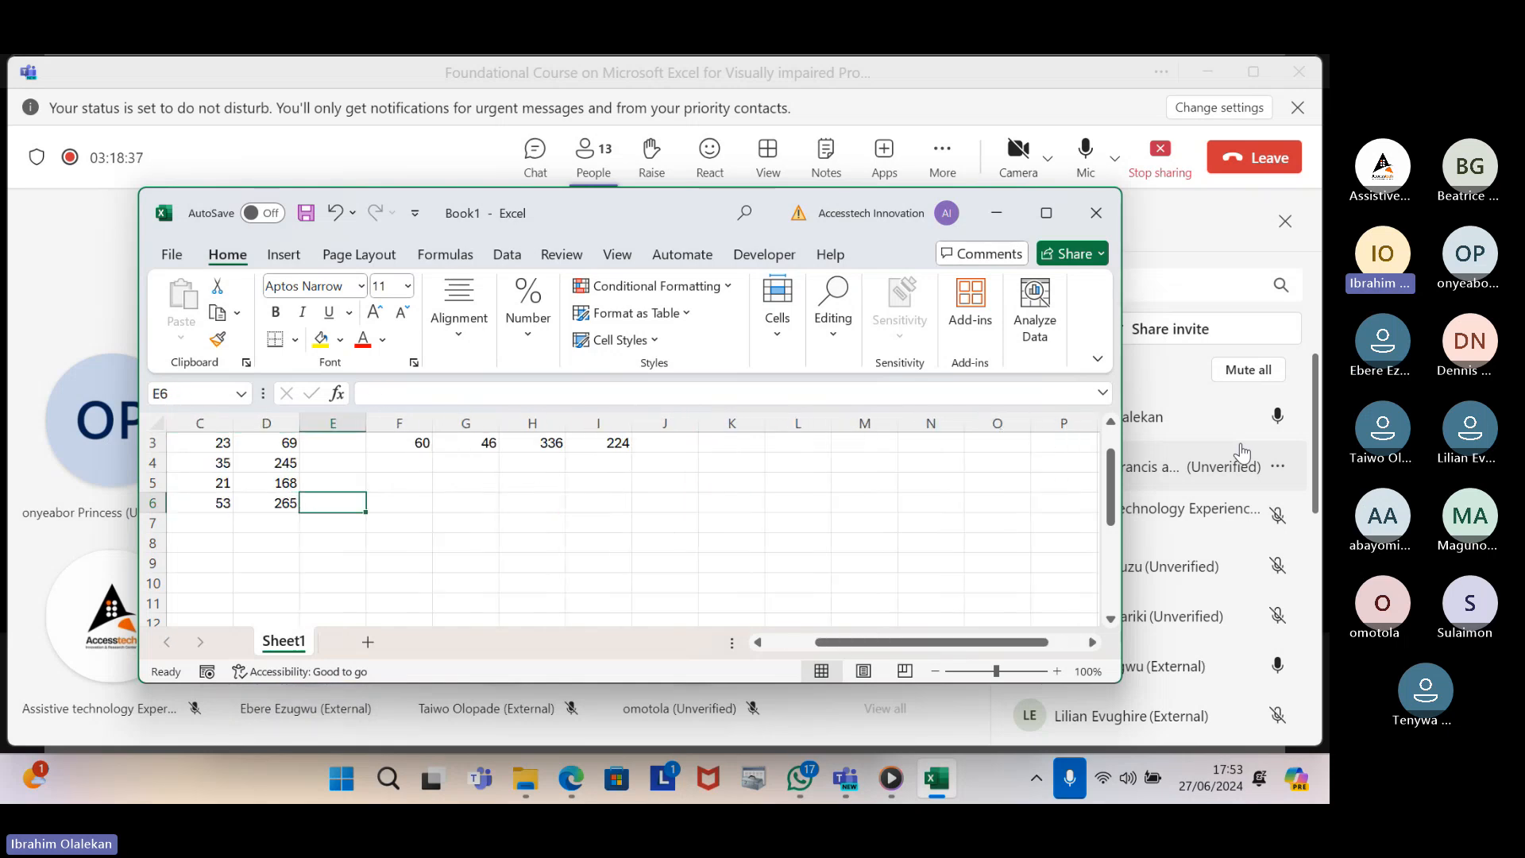
pyautogui.hotkey('ctrl', 'Left')
pyautogui.hotkey('ctrl', 'Left')
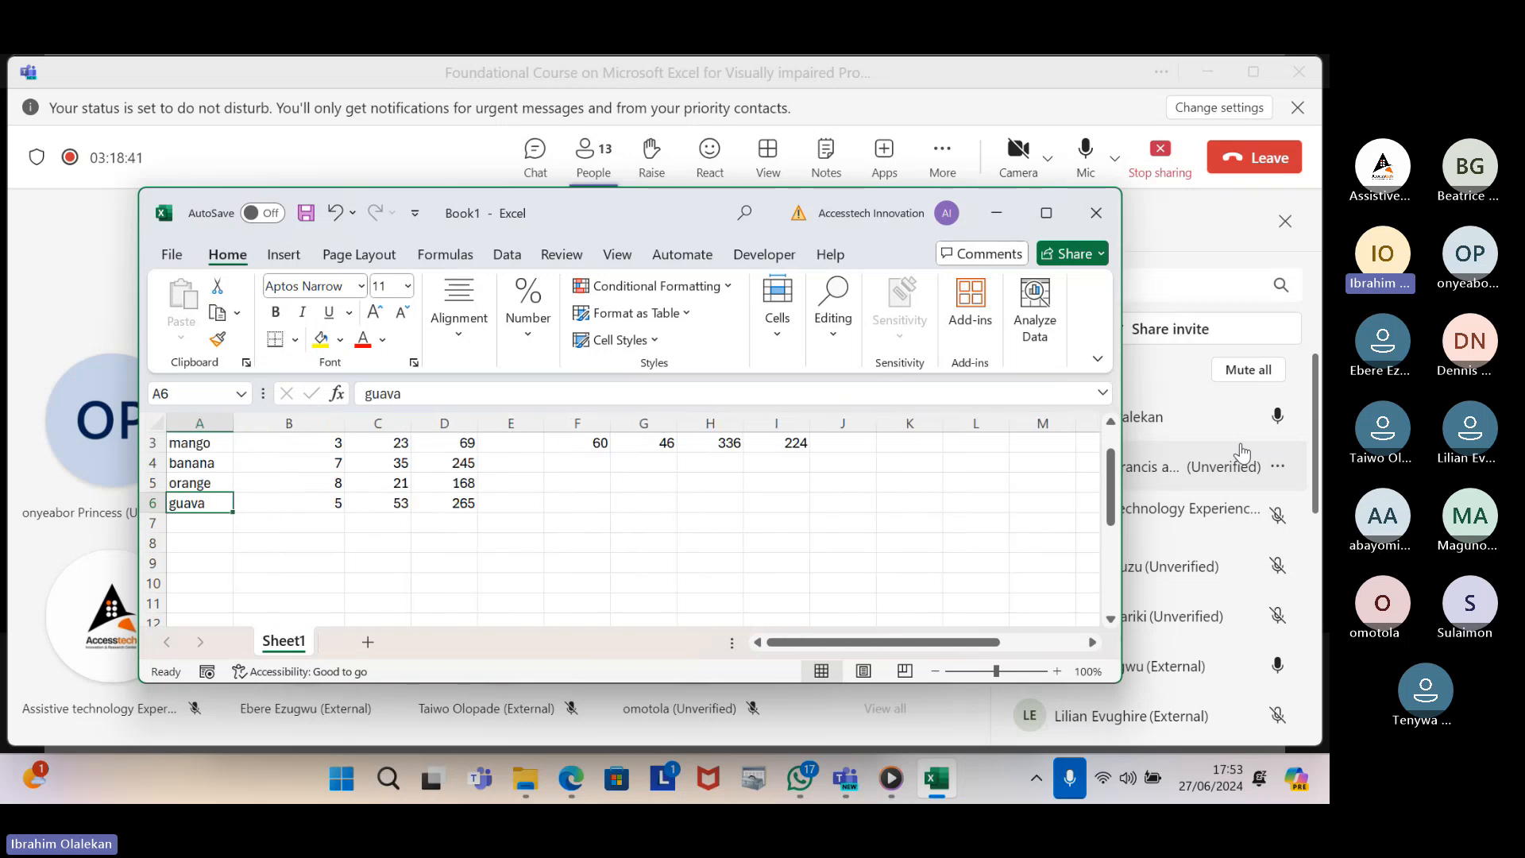
# Read row 6 cell by cell from A6 to H6, and go back along row 5 to D5
pyautogui.press('Right')
pyautogui.press('Right')
pyautogui.press('Right')
pyautogui.press('Right')
pyautogui.press('Right')
pyautogui.press('Right')
pyautogui.press('Right')
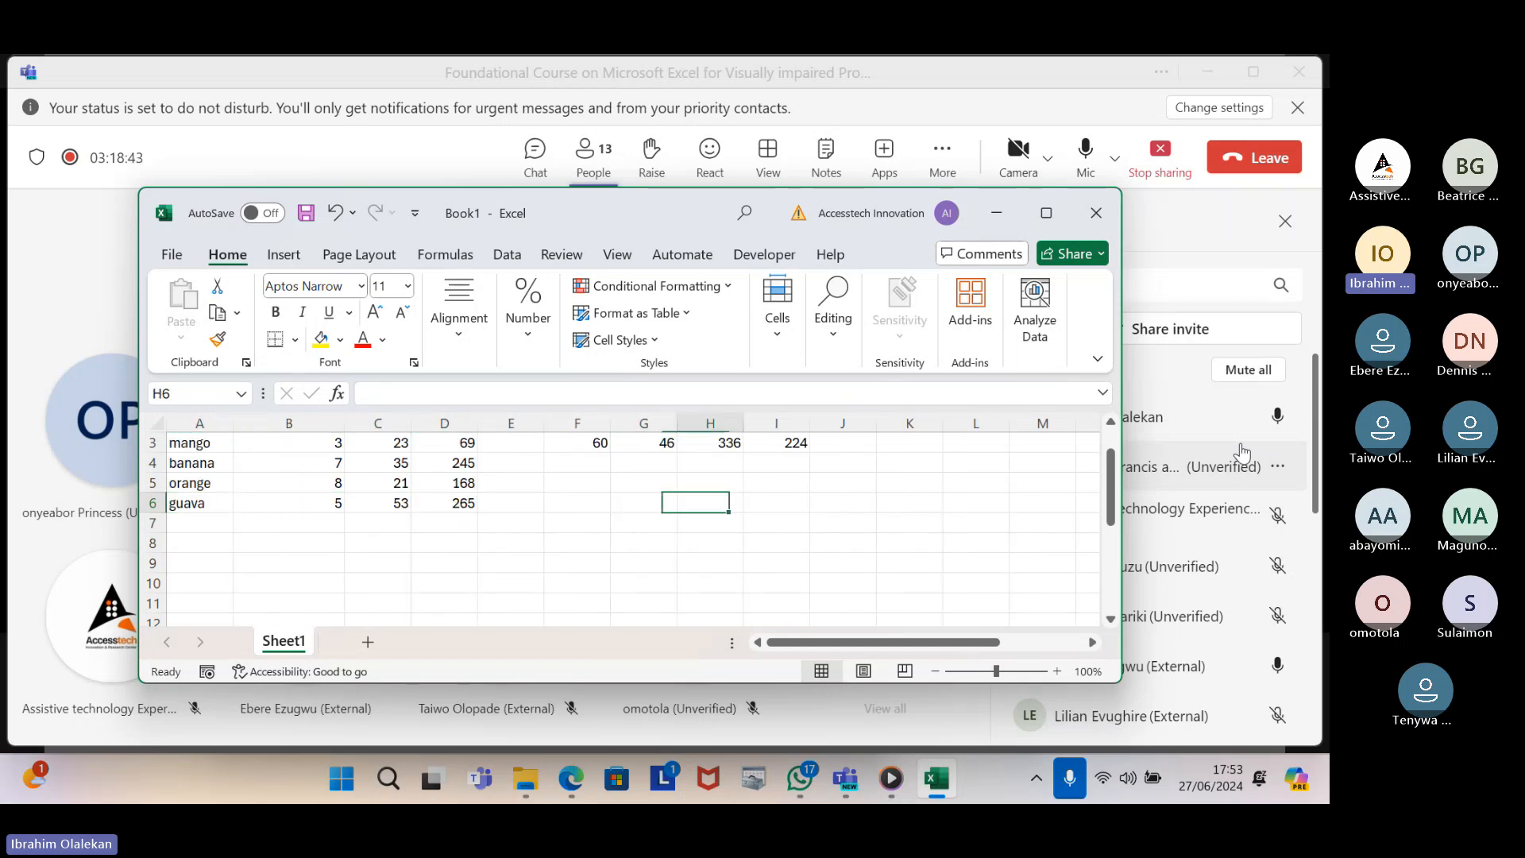
pyautogui.press('Up')
pyautogui.press('Left')
pyautogui.press('Left')
pyautogui.press('Left')
pyautogui.press('Left')
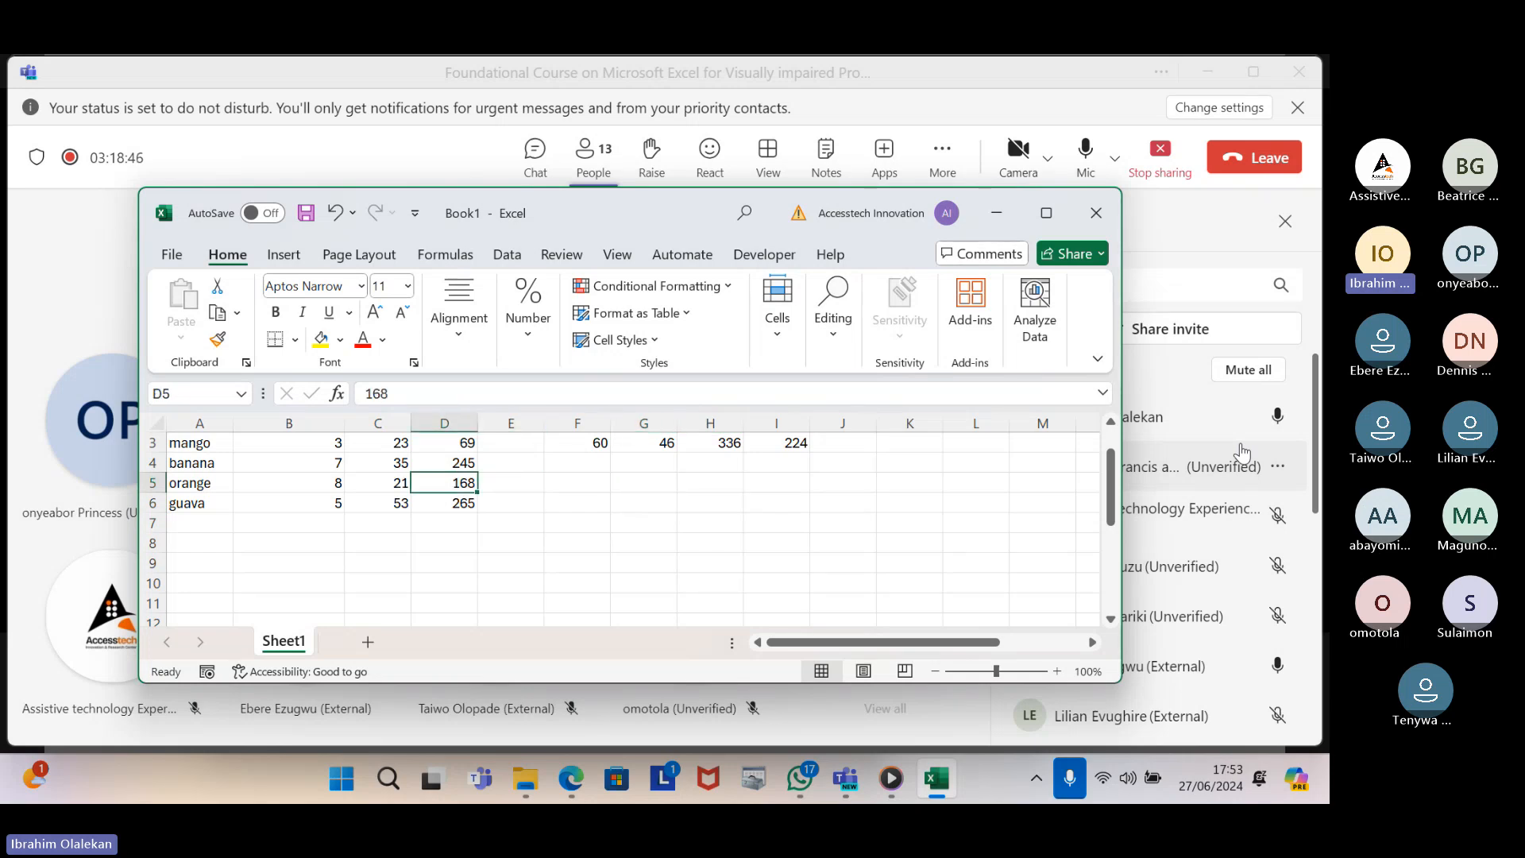
# Look along row 5 to the cell reference in Q5, and go up column Q to Q1
pyautogui.press('Right')
pyautogui.press('Right')
pyautogui.press('Right')
pyautogui.press('Right')
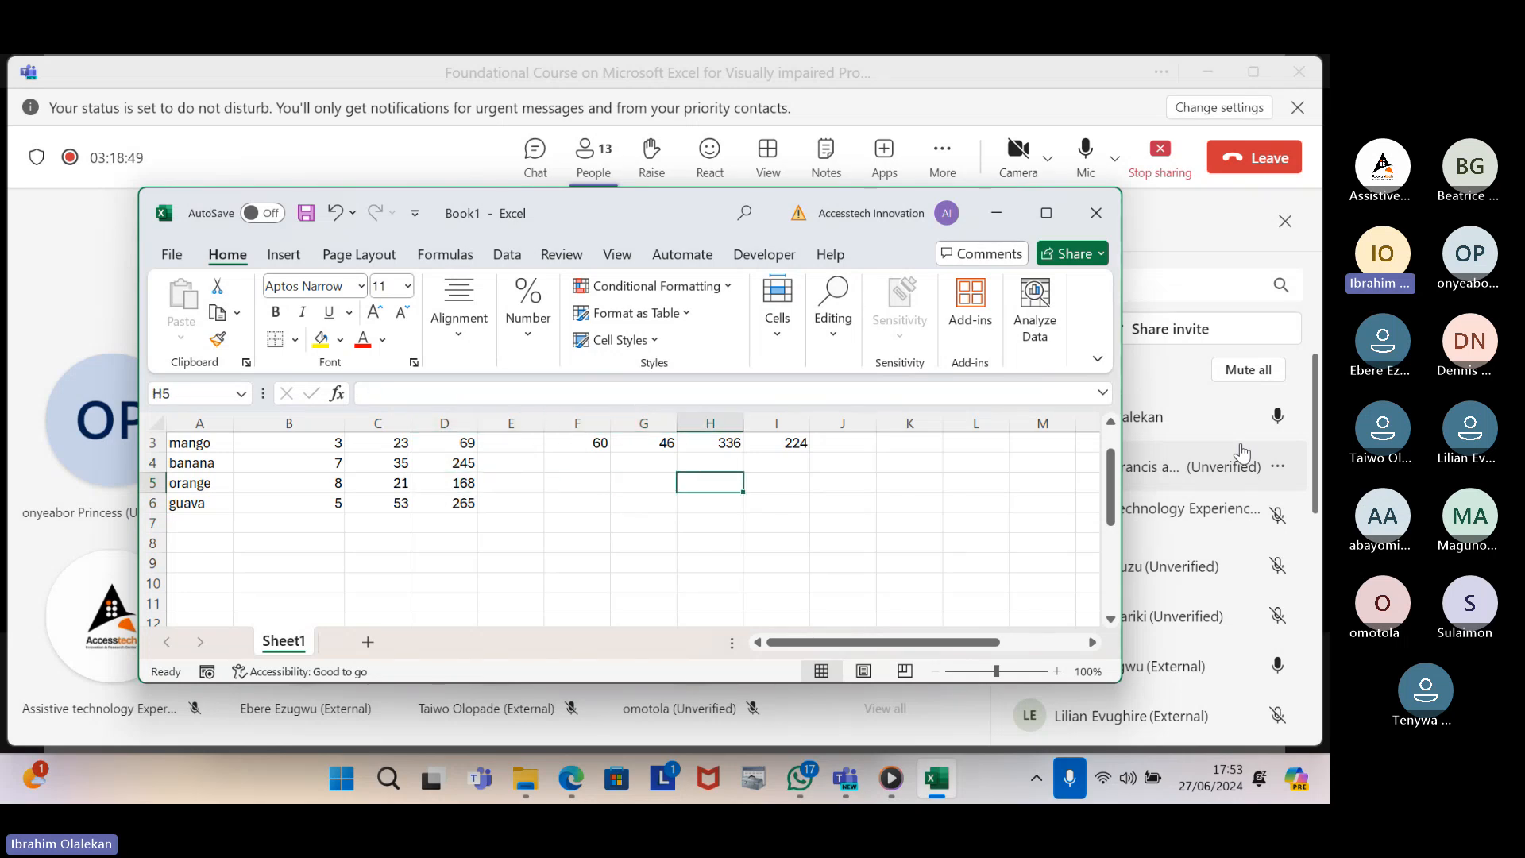
pyautogui.hotkey('ctrl', 'Right')
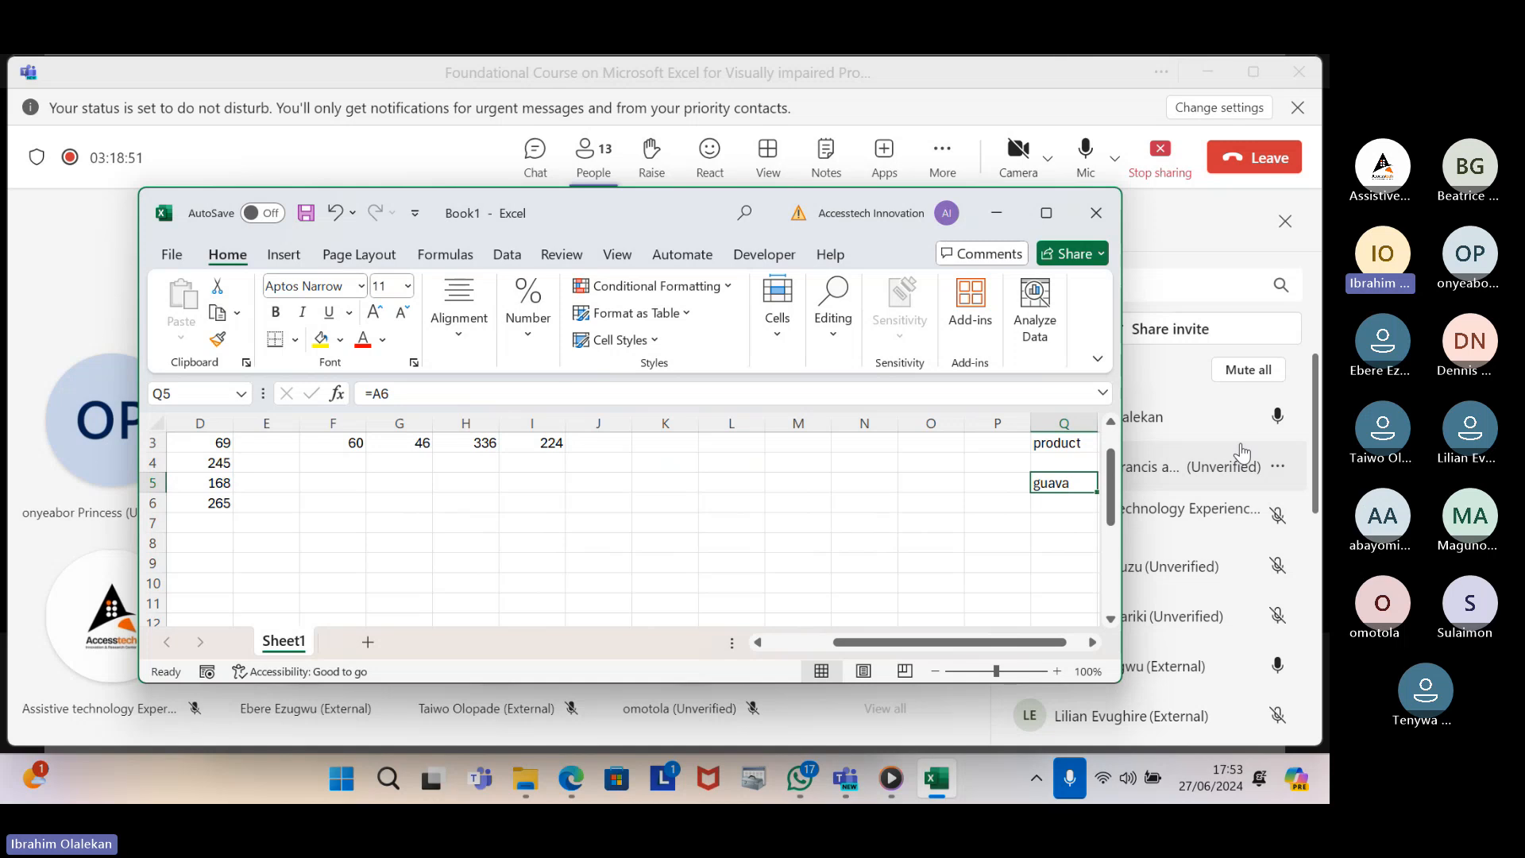
pyautogui.press('Up')
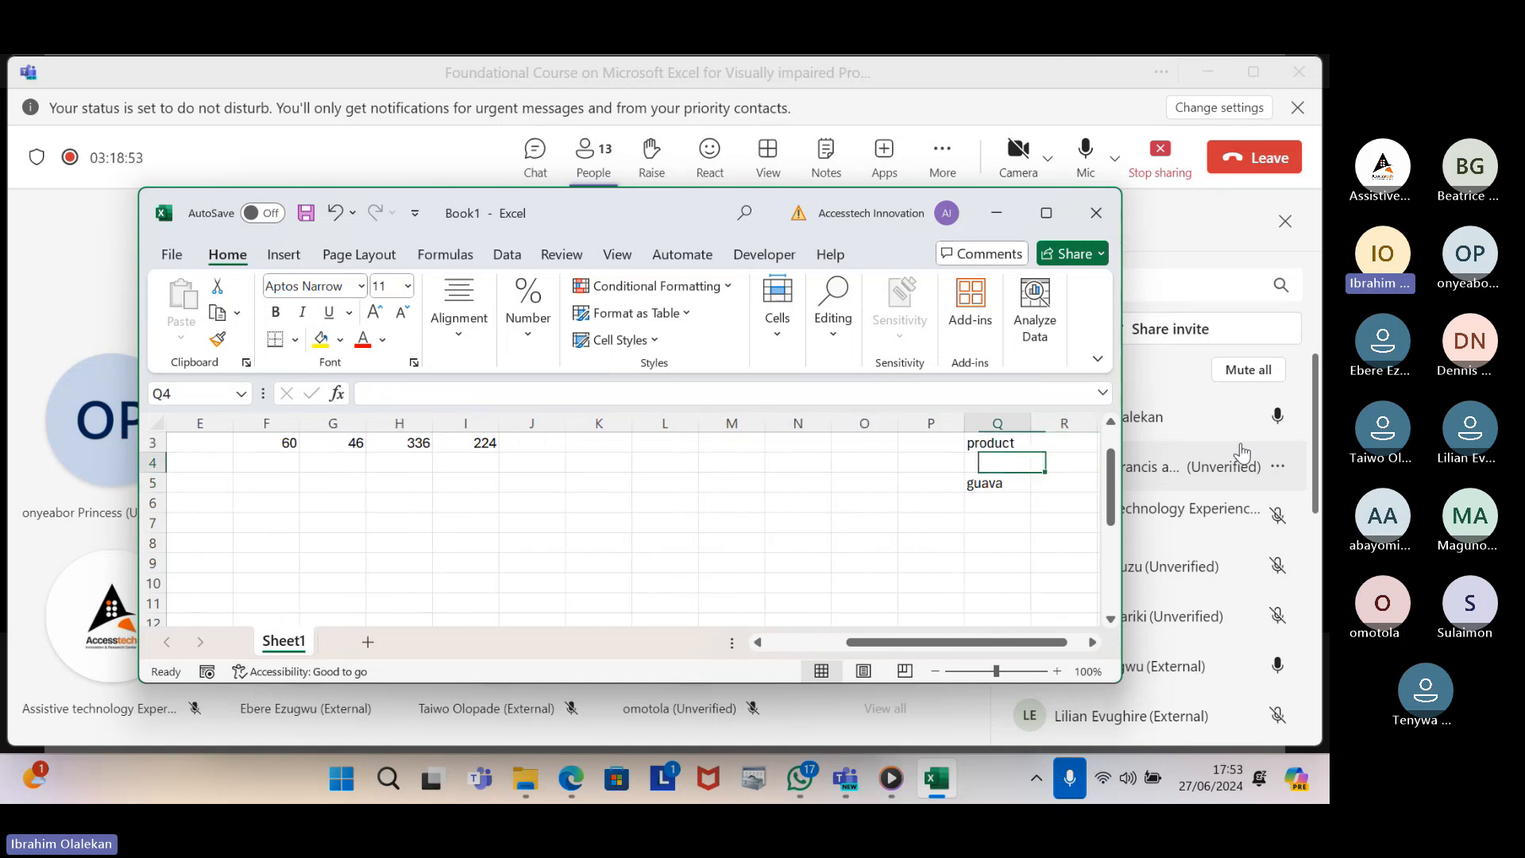
pyautogui.press('Left')
pyautogui.press('Right')
pyautogui.press('Up')
pyautogui.press('Up')
pyautogui.press('Up')
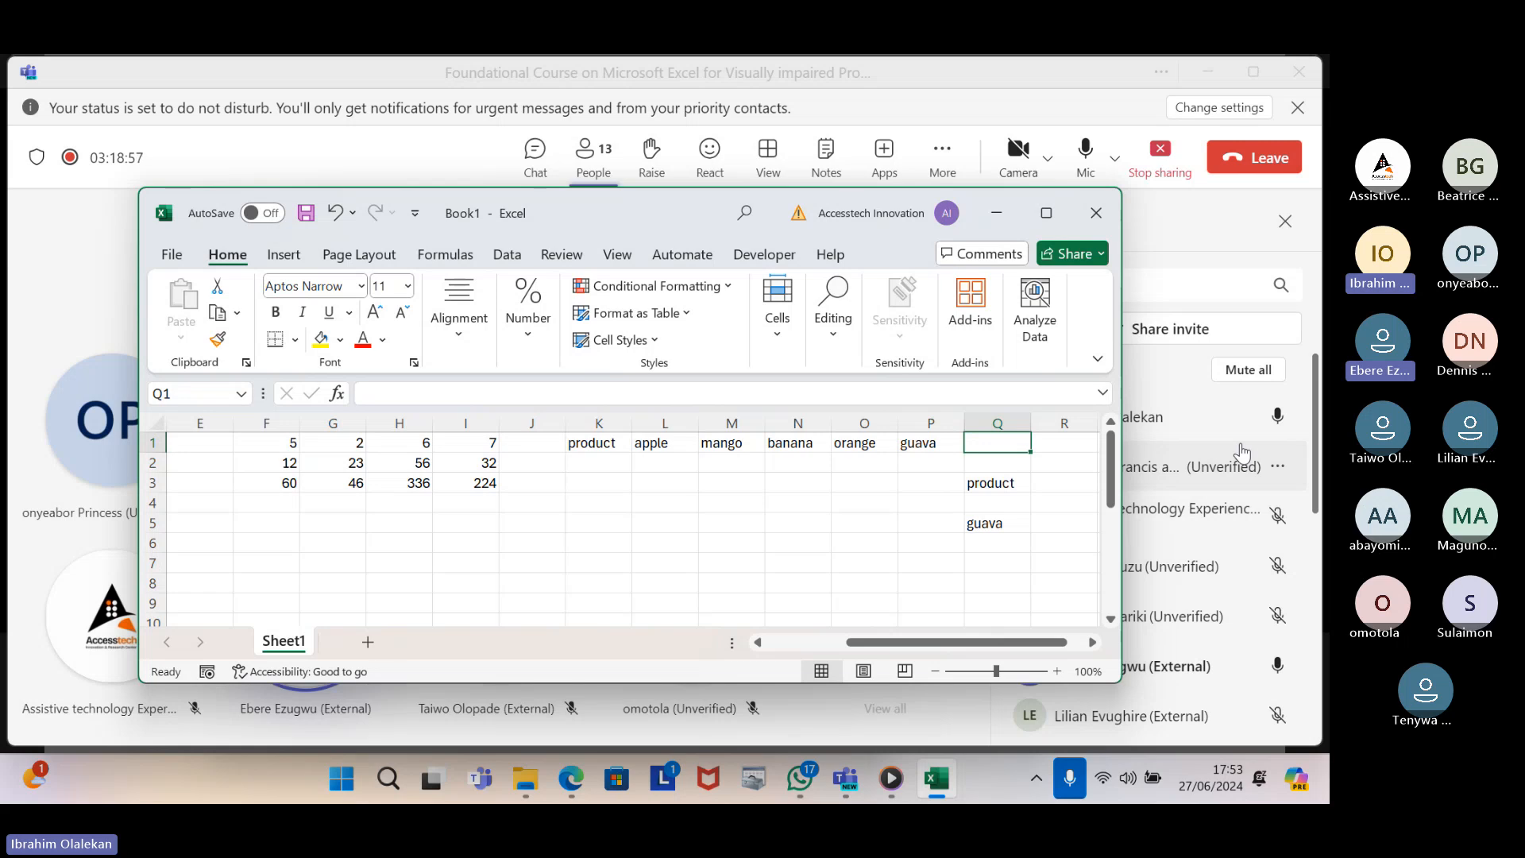
# Look back along the transposed product list in row 1, ending on the empty cell J1 before it
pyautogui.press('Left')
pyautogui.press('Left')
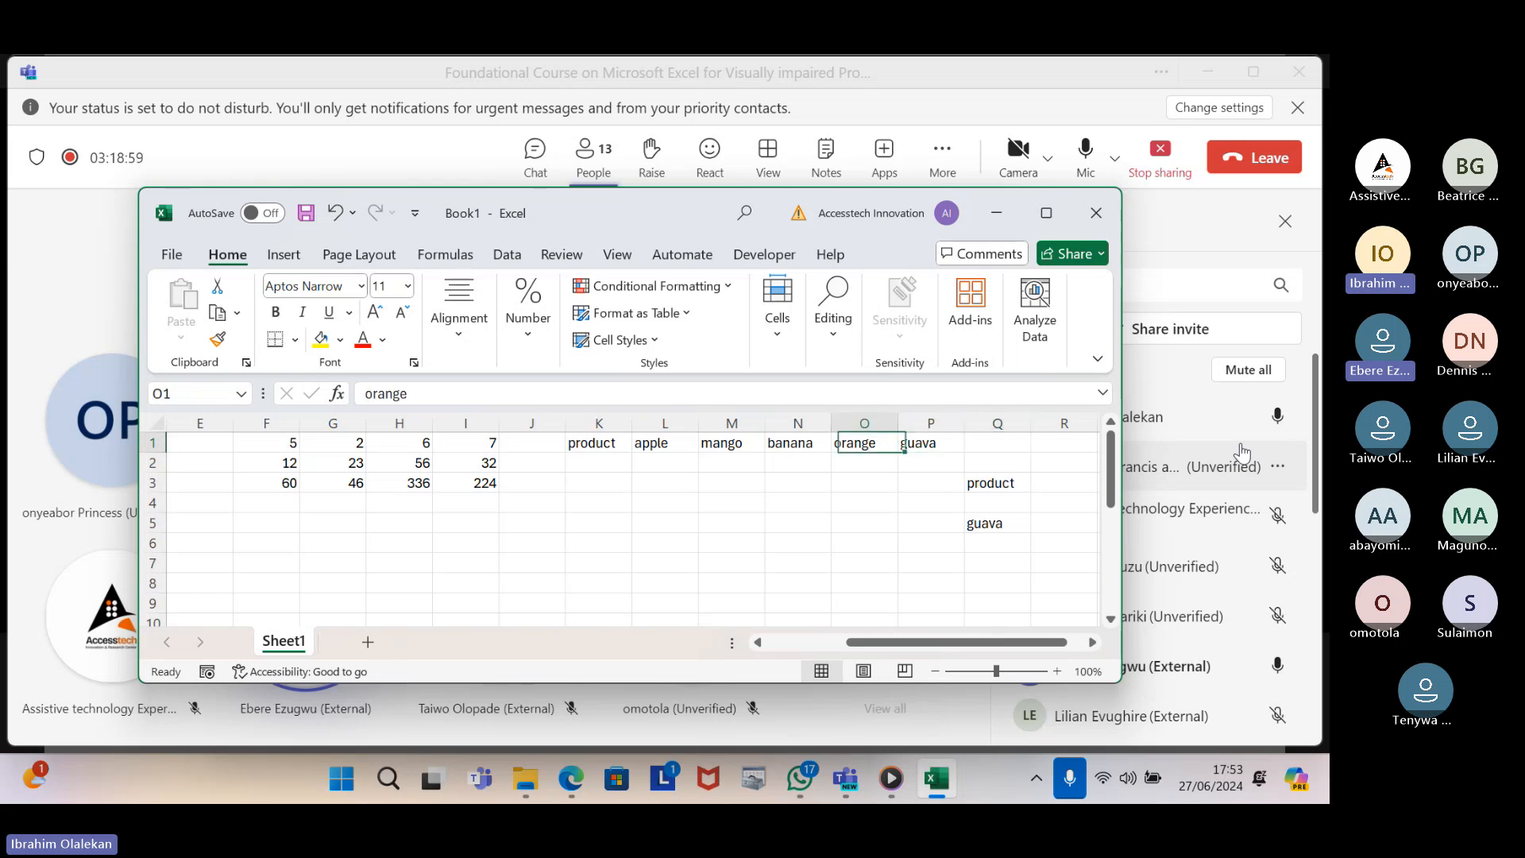
pyautogui.hotkey('ctrl', 'Left')
pyautogui.press('Left')
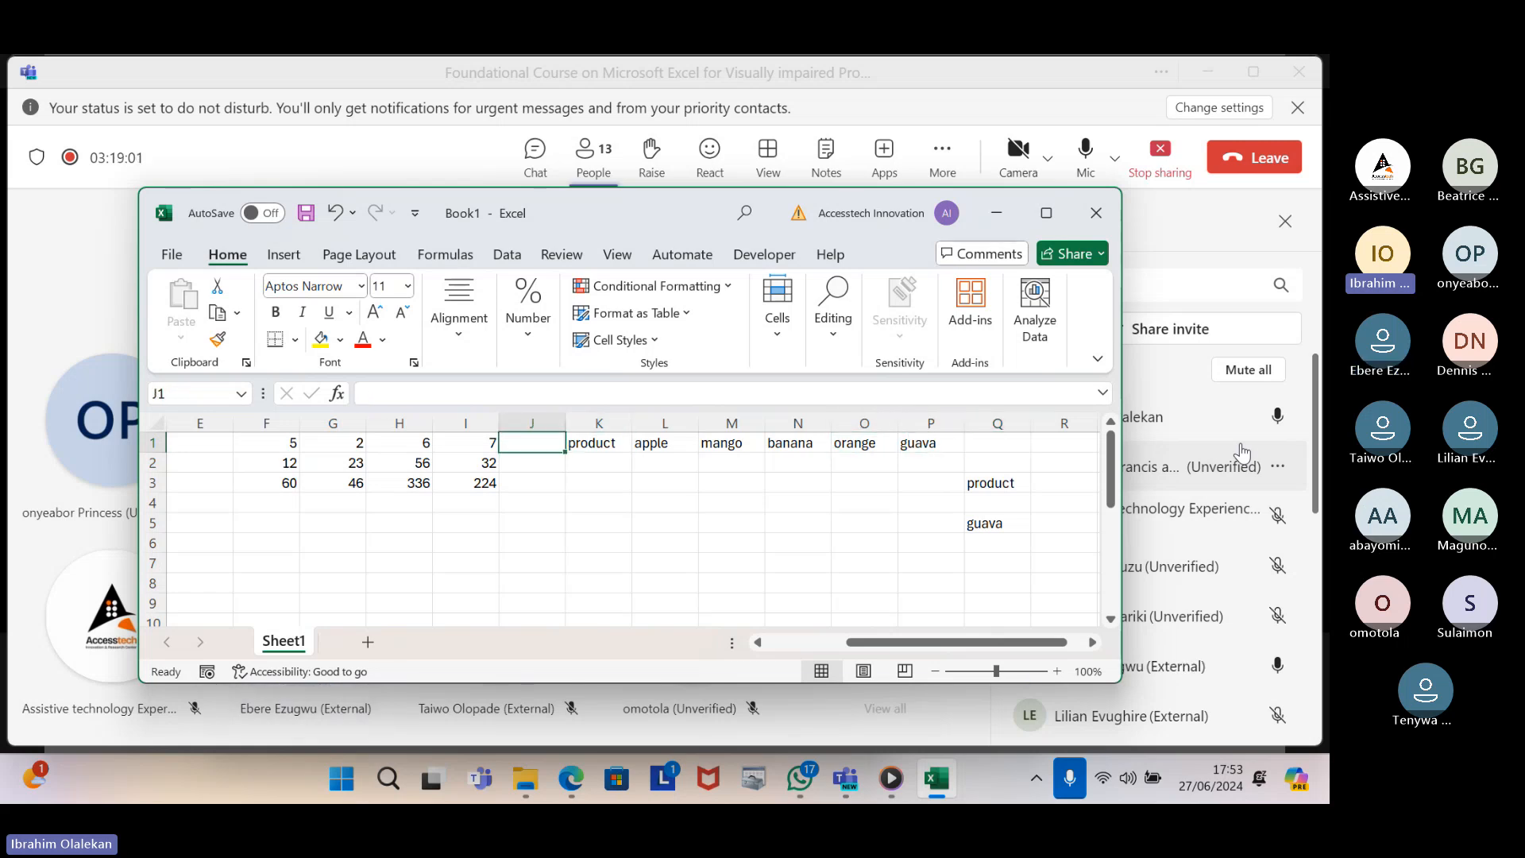
# Read the transposed product list in row 1 from K1 to the empty Q1, and return to the product header in K1
pyautogui.press('Right')
pyautogui.press('Right')
pyautogui.press('Right')
pyautogui.press('Right')
pyautogui.press('Right')
pyautogui.press('Right')
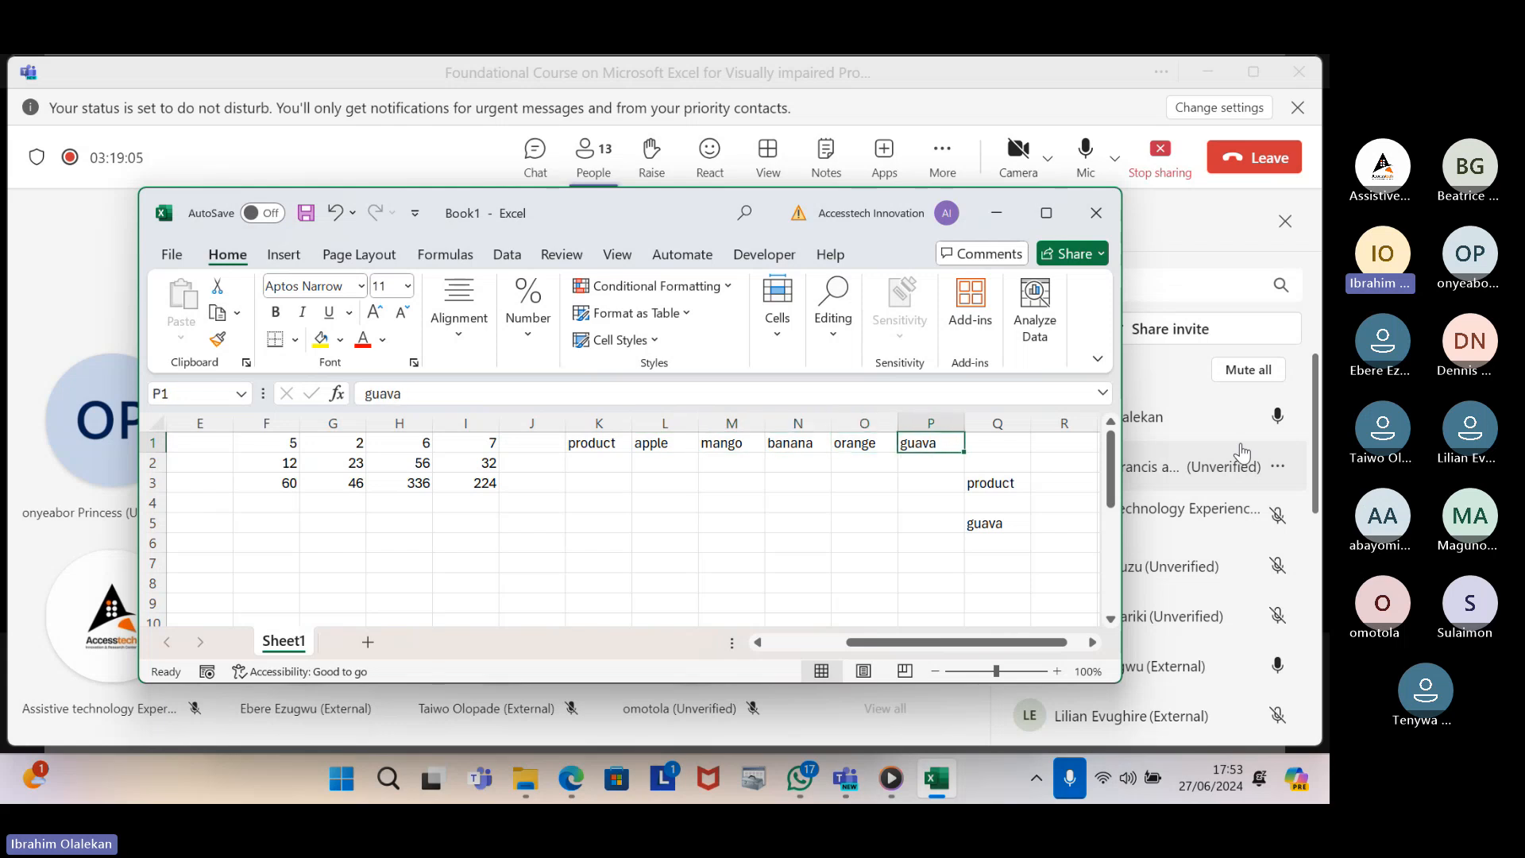
pyautogui.press('Right')
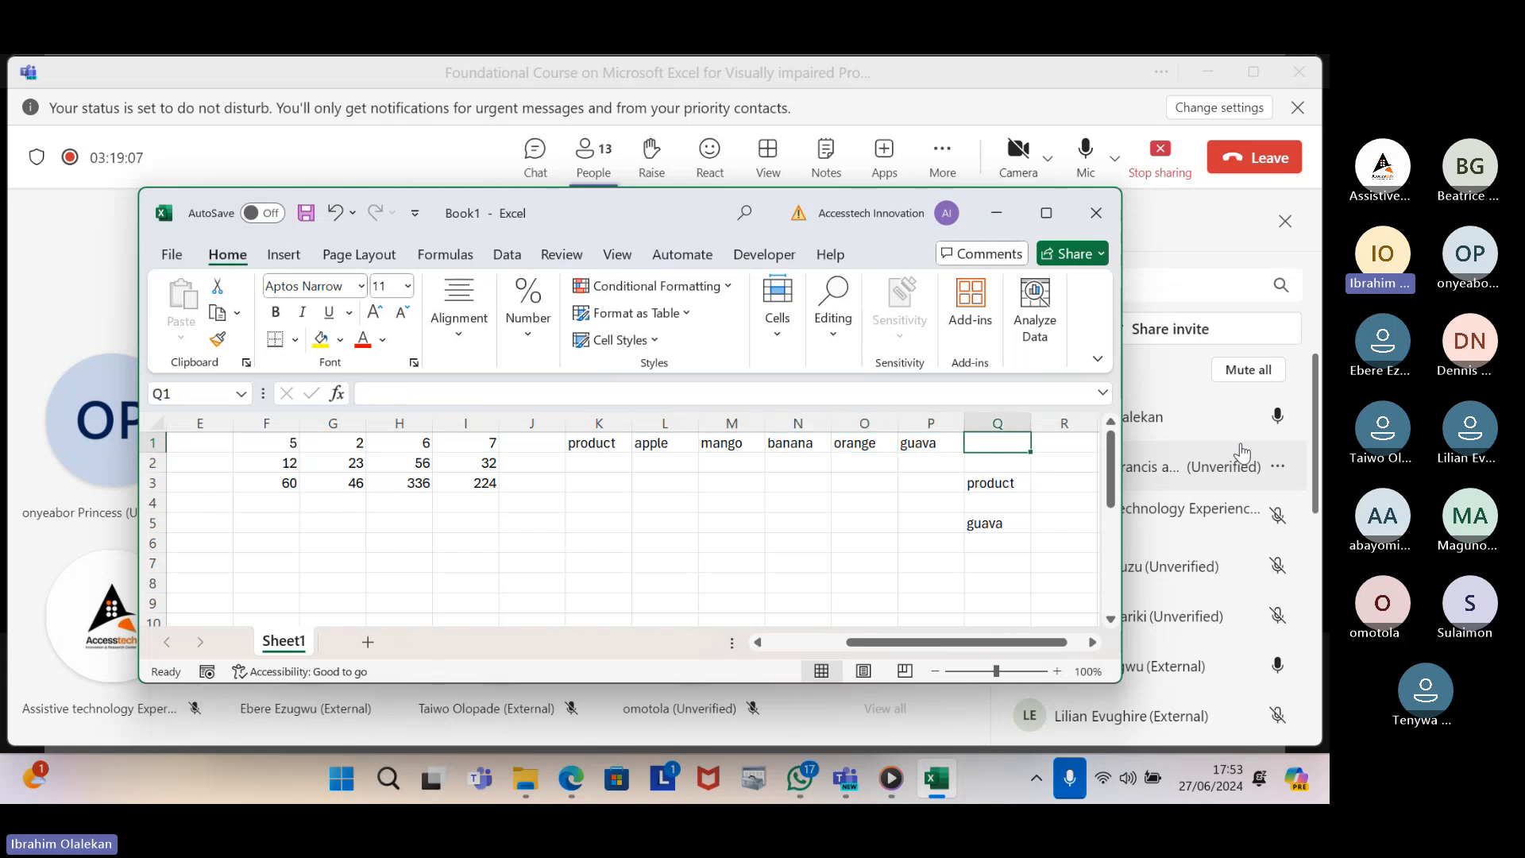
pyautogui.hotkey('ctrl', 'Left')
pyautogui.hotkey('ctrl', 'Left')
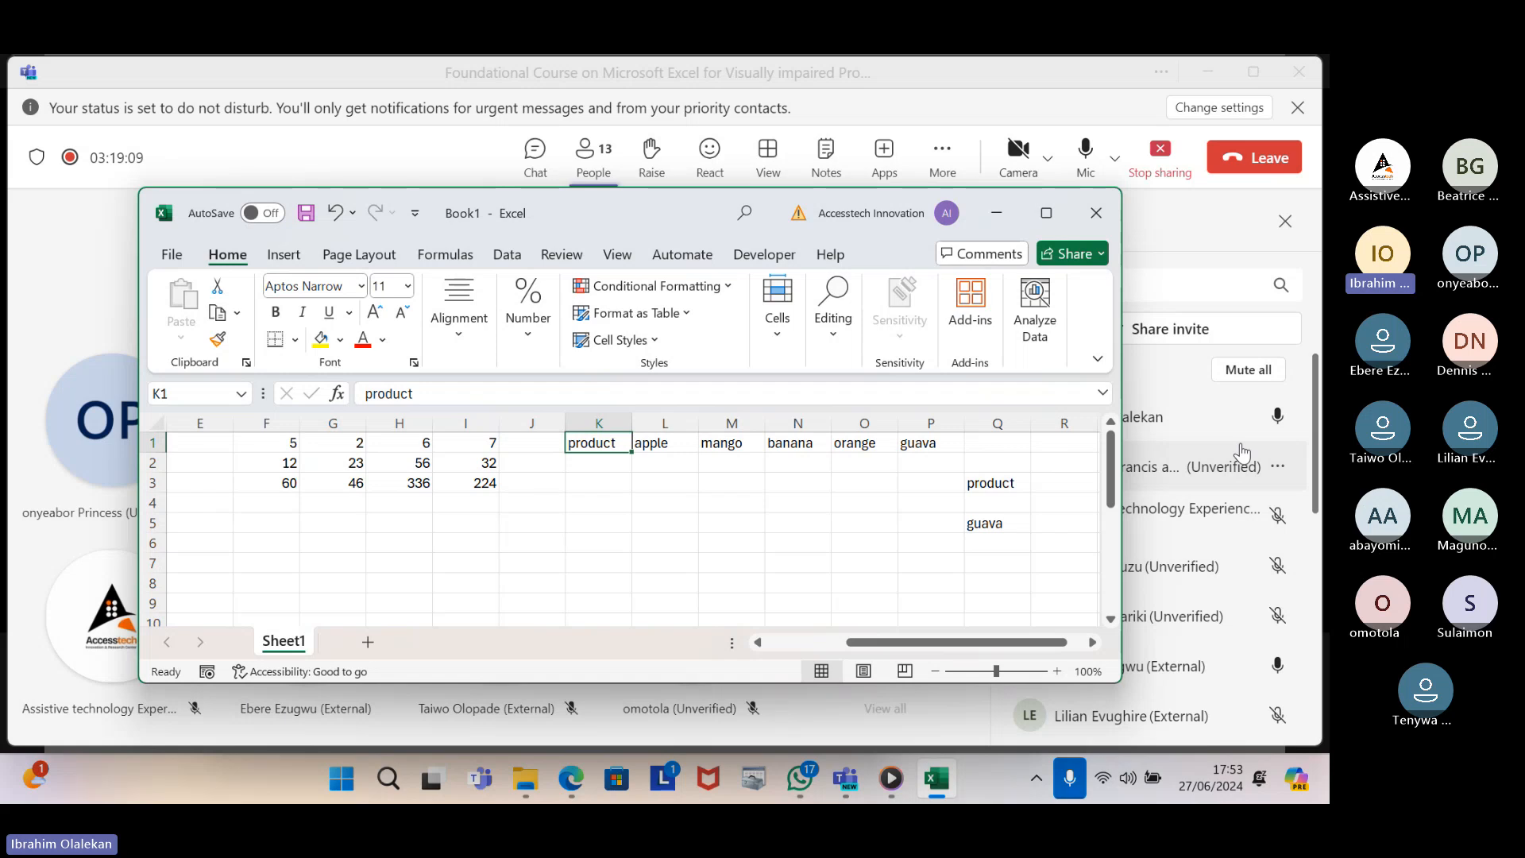
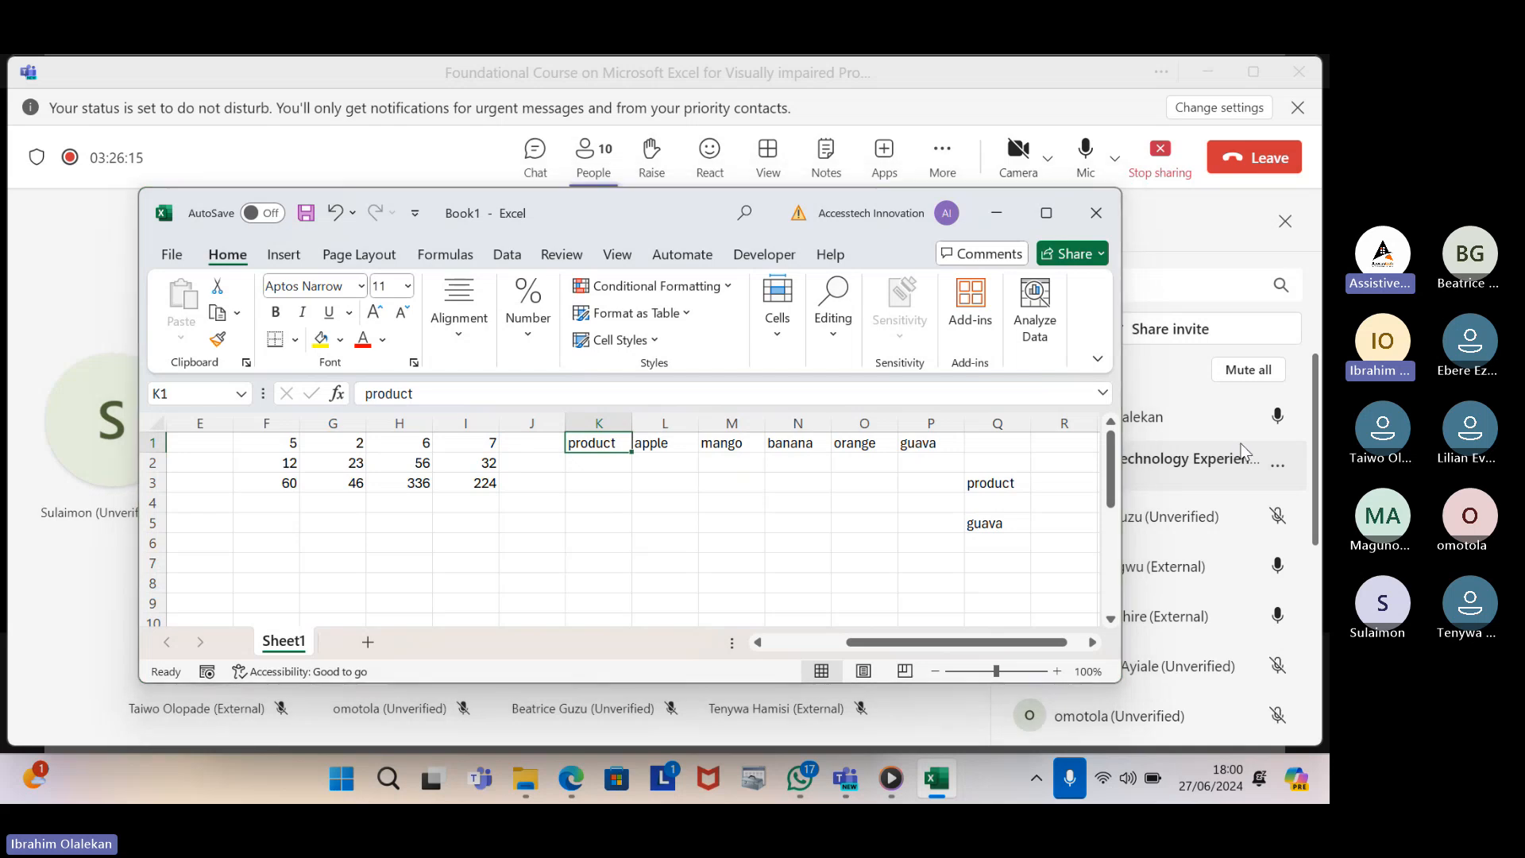
# Switch to the Microsoft Teams meeting window
pyautogui.hotkey('alt', 'Tab')
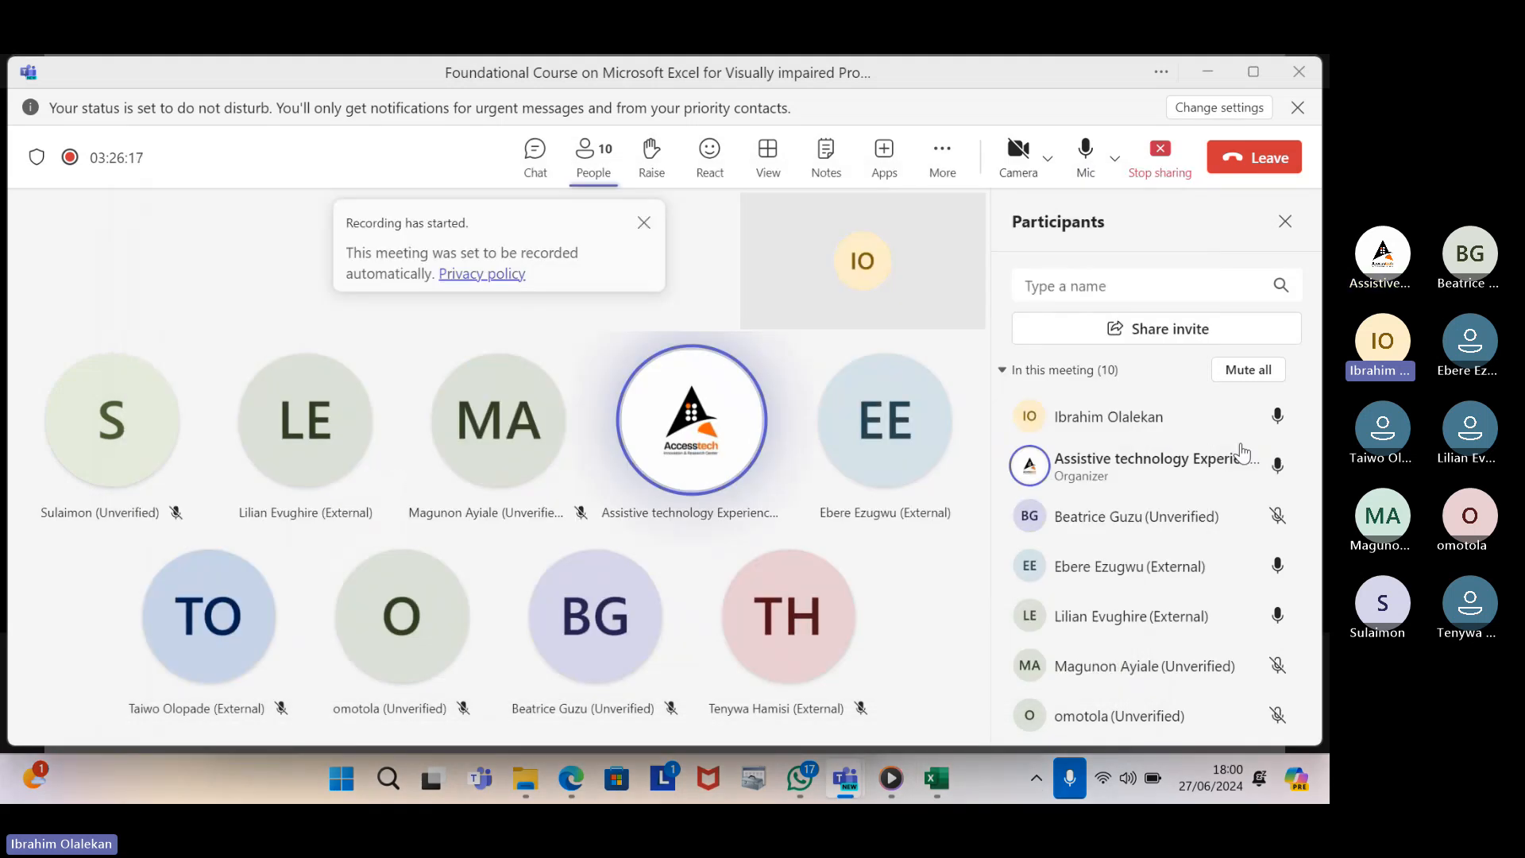